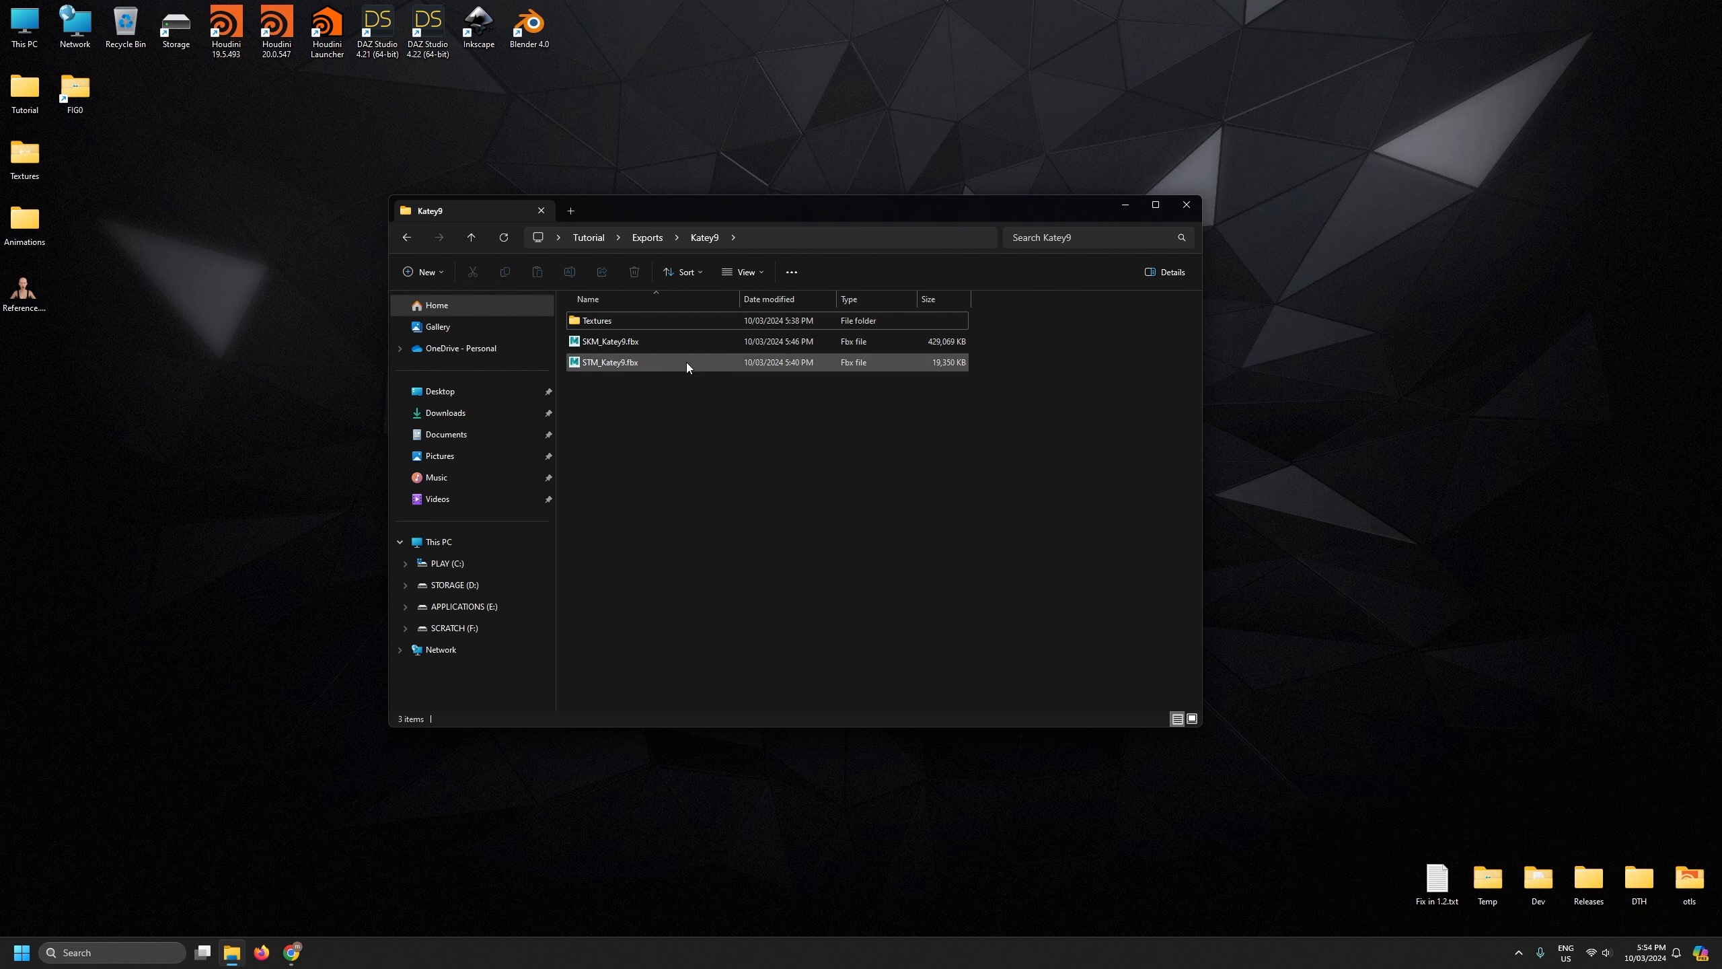
Check the SKM_Katey9.fbx and STM_Katey9.fbx files in the Katey9 export folder
click(600, 346)
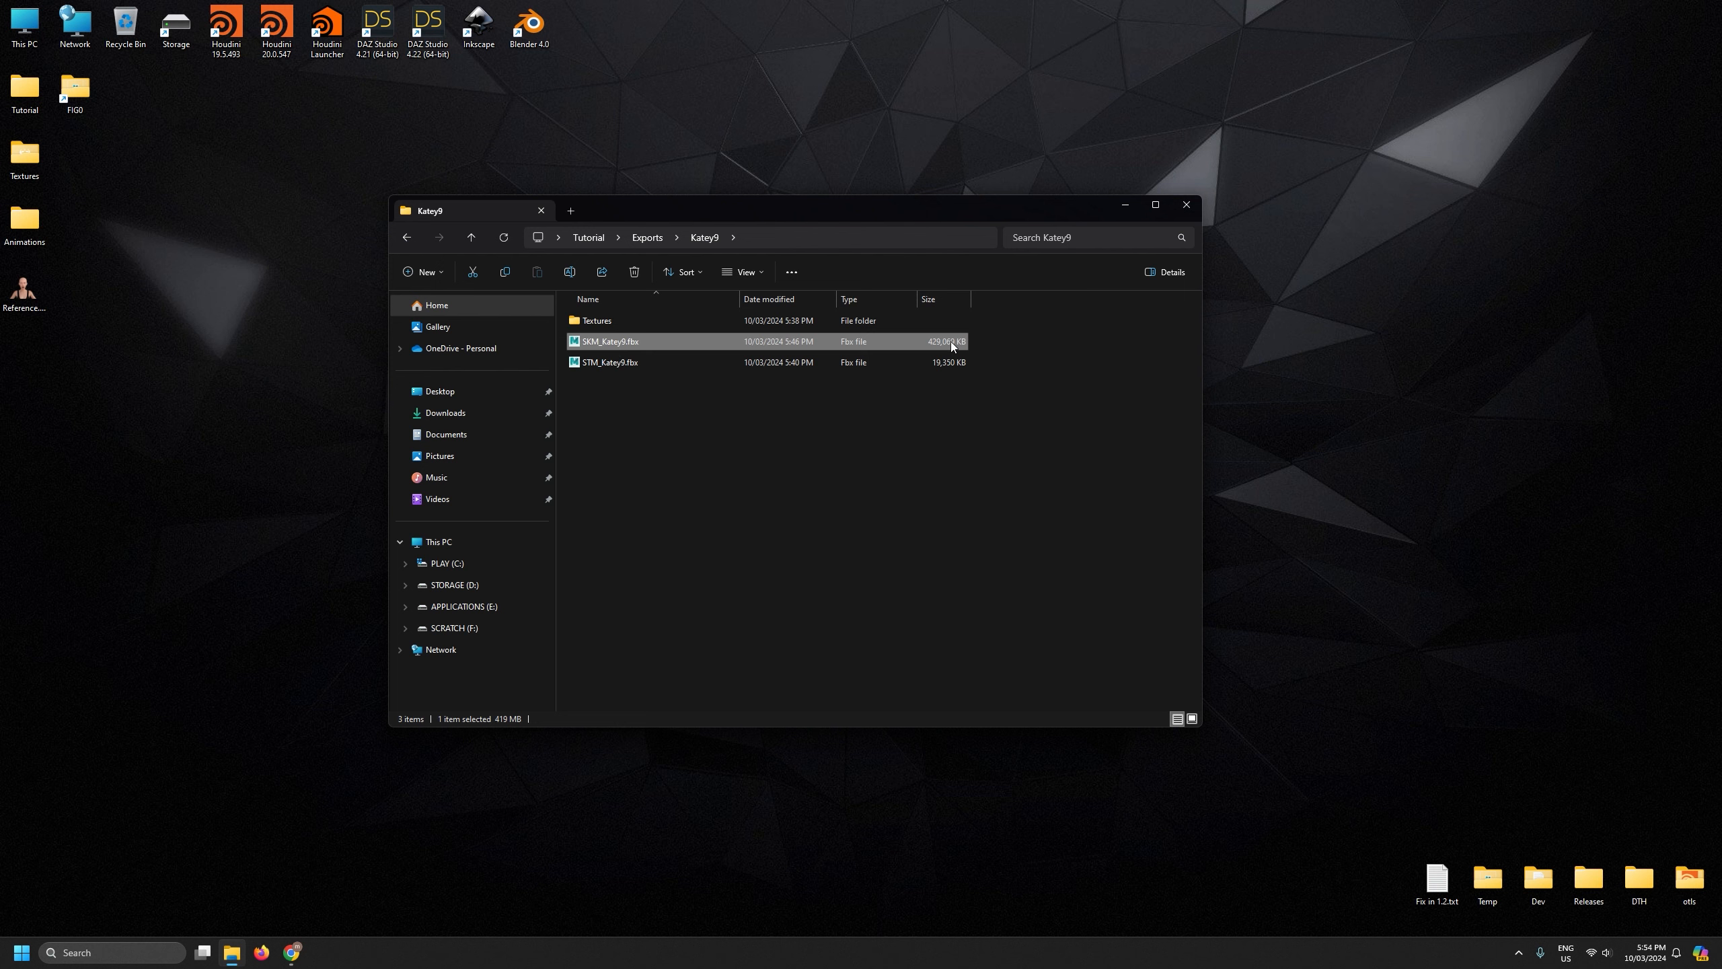
click(632, 359)
click(615, 364)
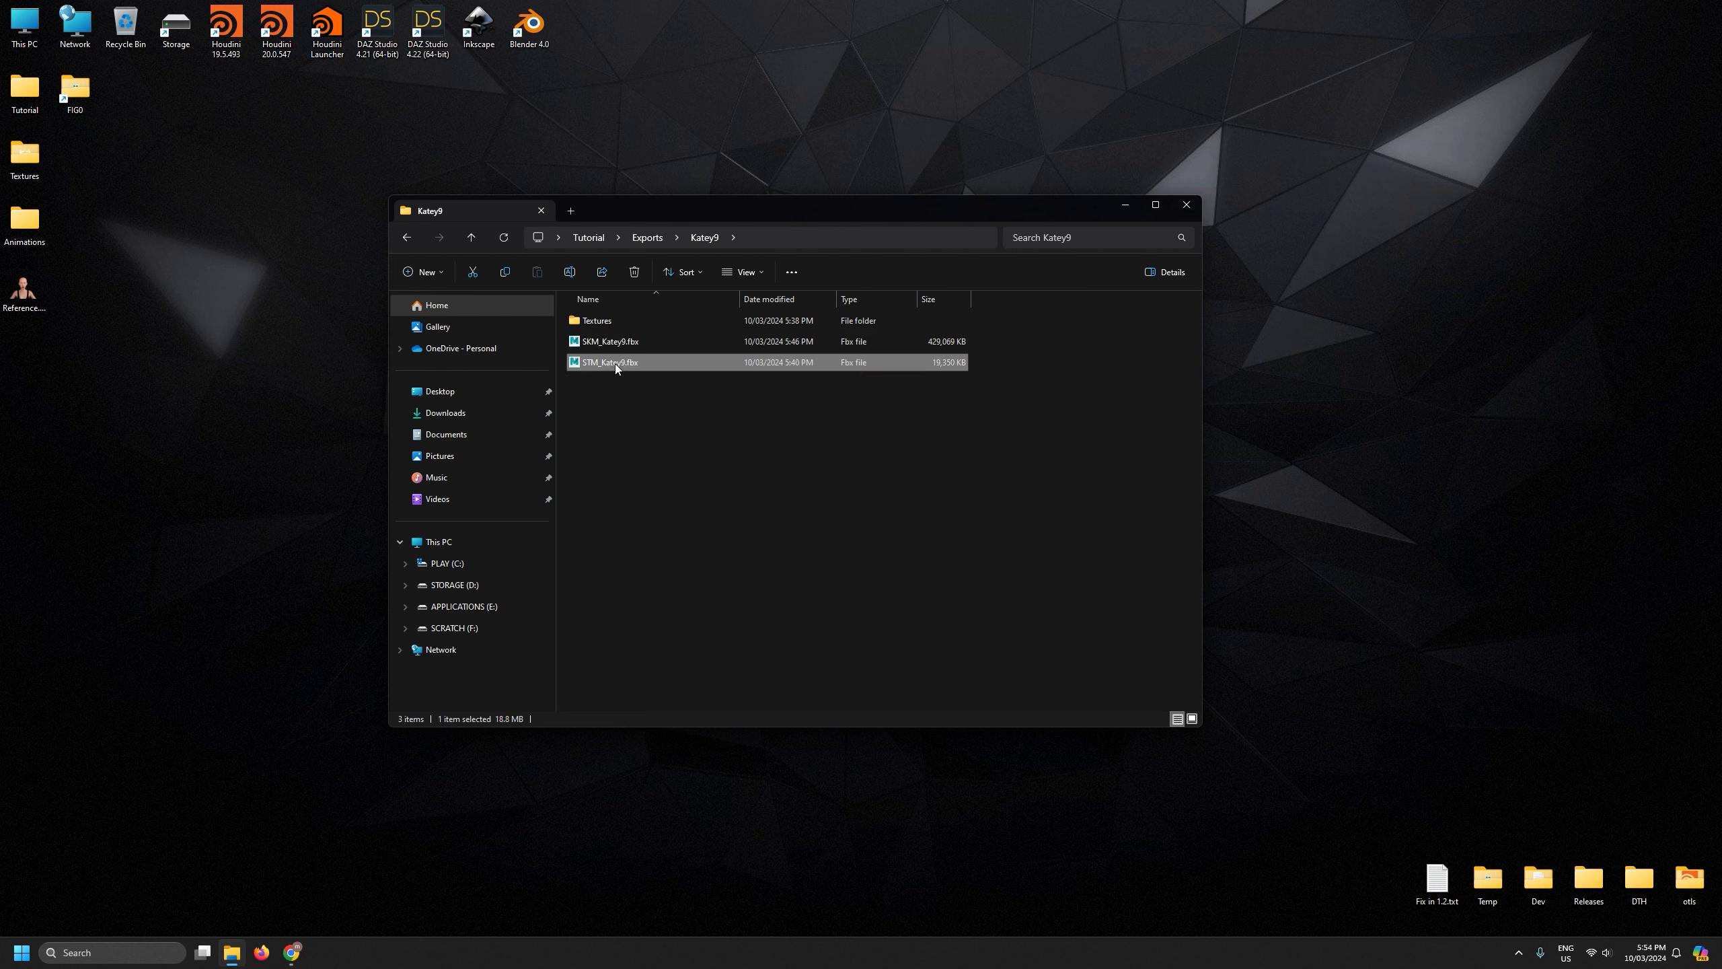
click(622, 384)
click(621, 365)
click(621, 343)
Open the Textures subfolder of the Katey9 exports and enlarge the window to fit all the thumbnails
double_click(605, 324)
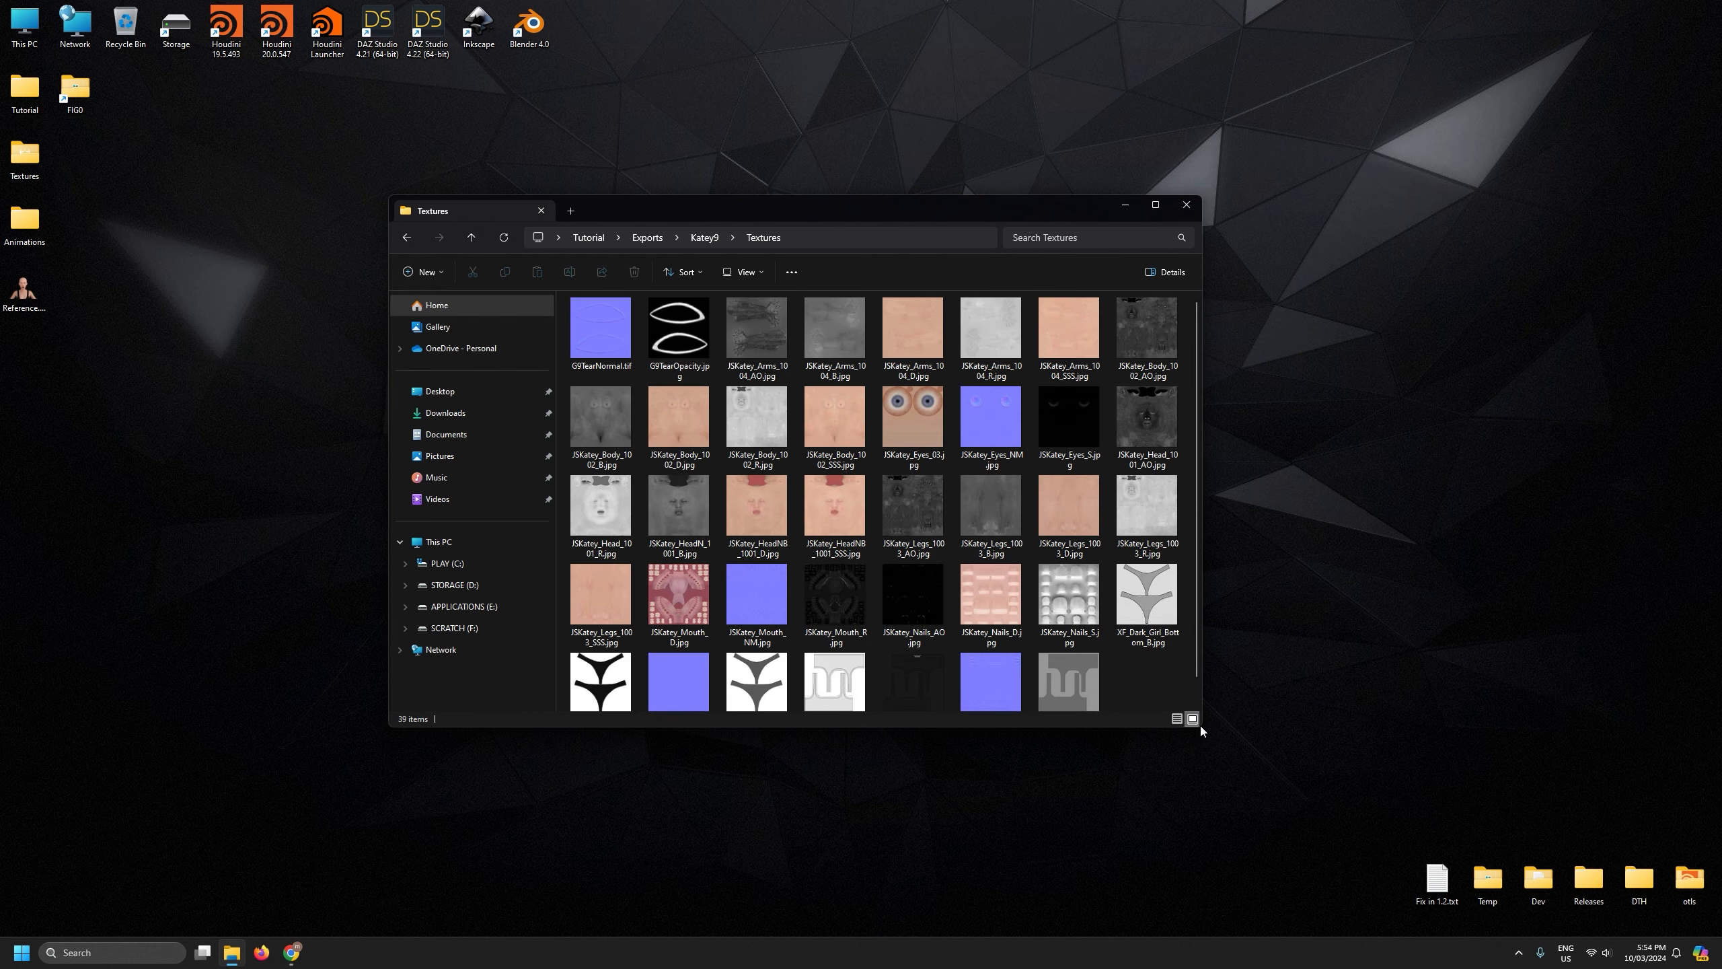
drag(1200, 726, 1383, 789)
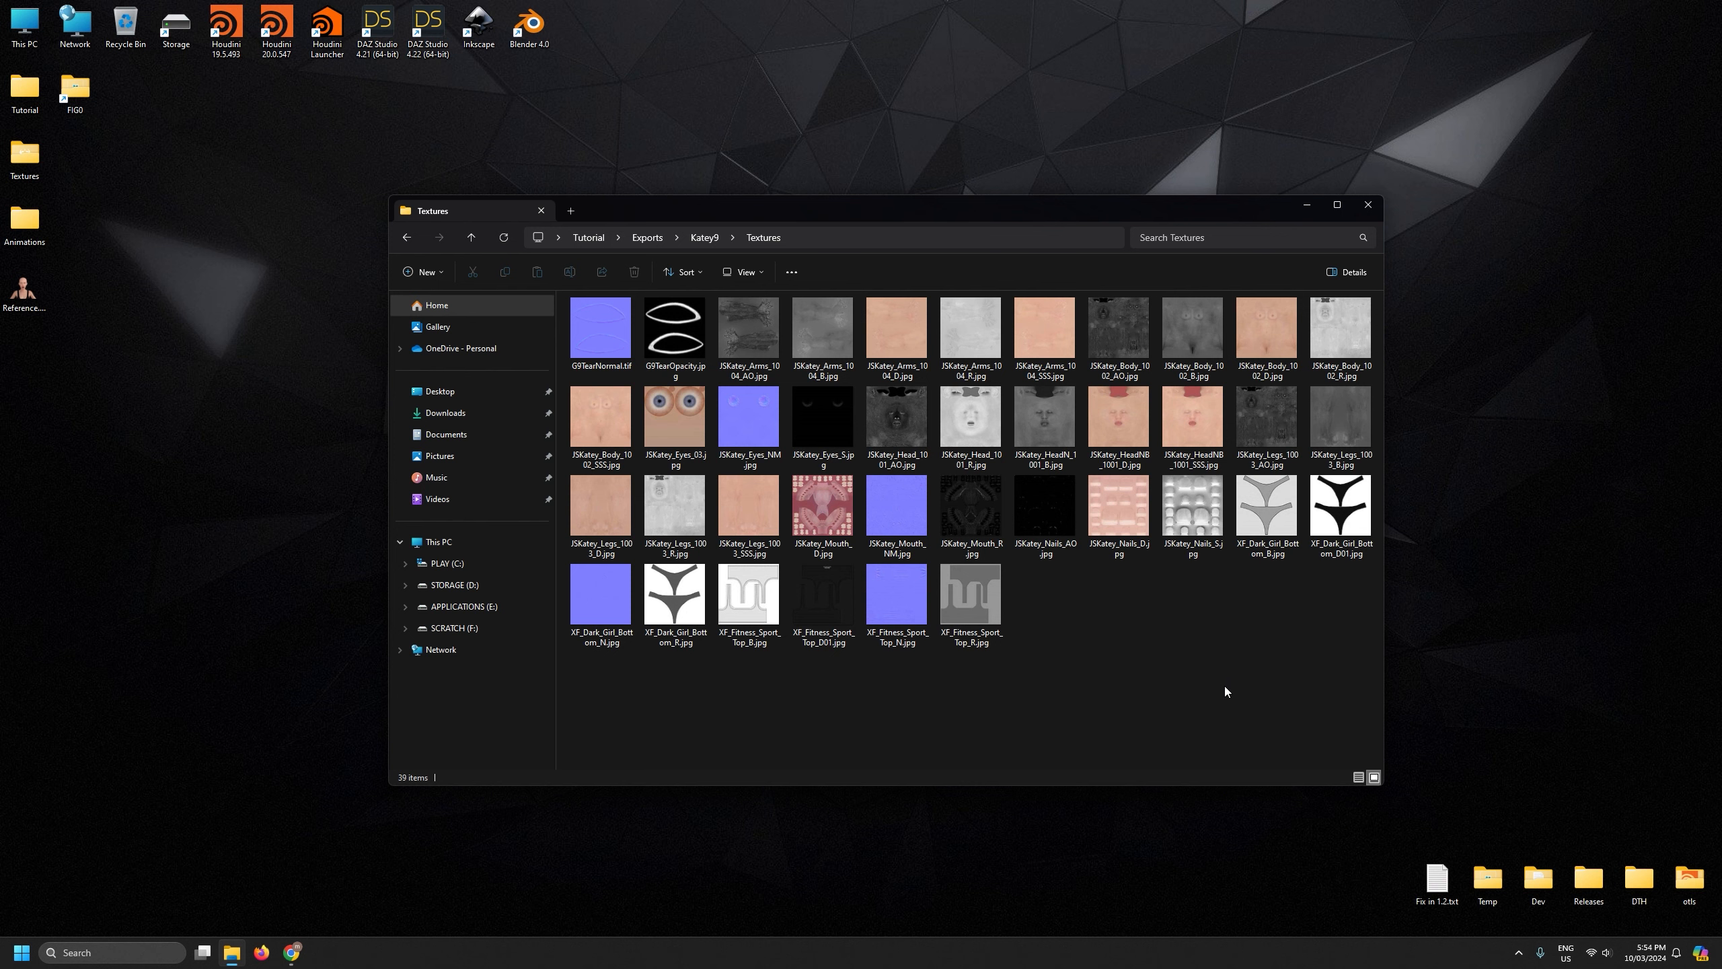
click(698, 237)
double_click(603, 321)
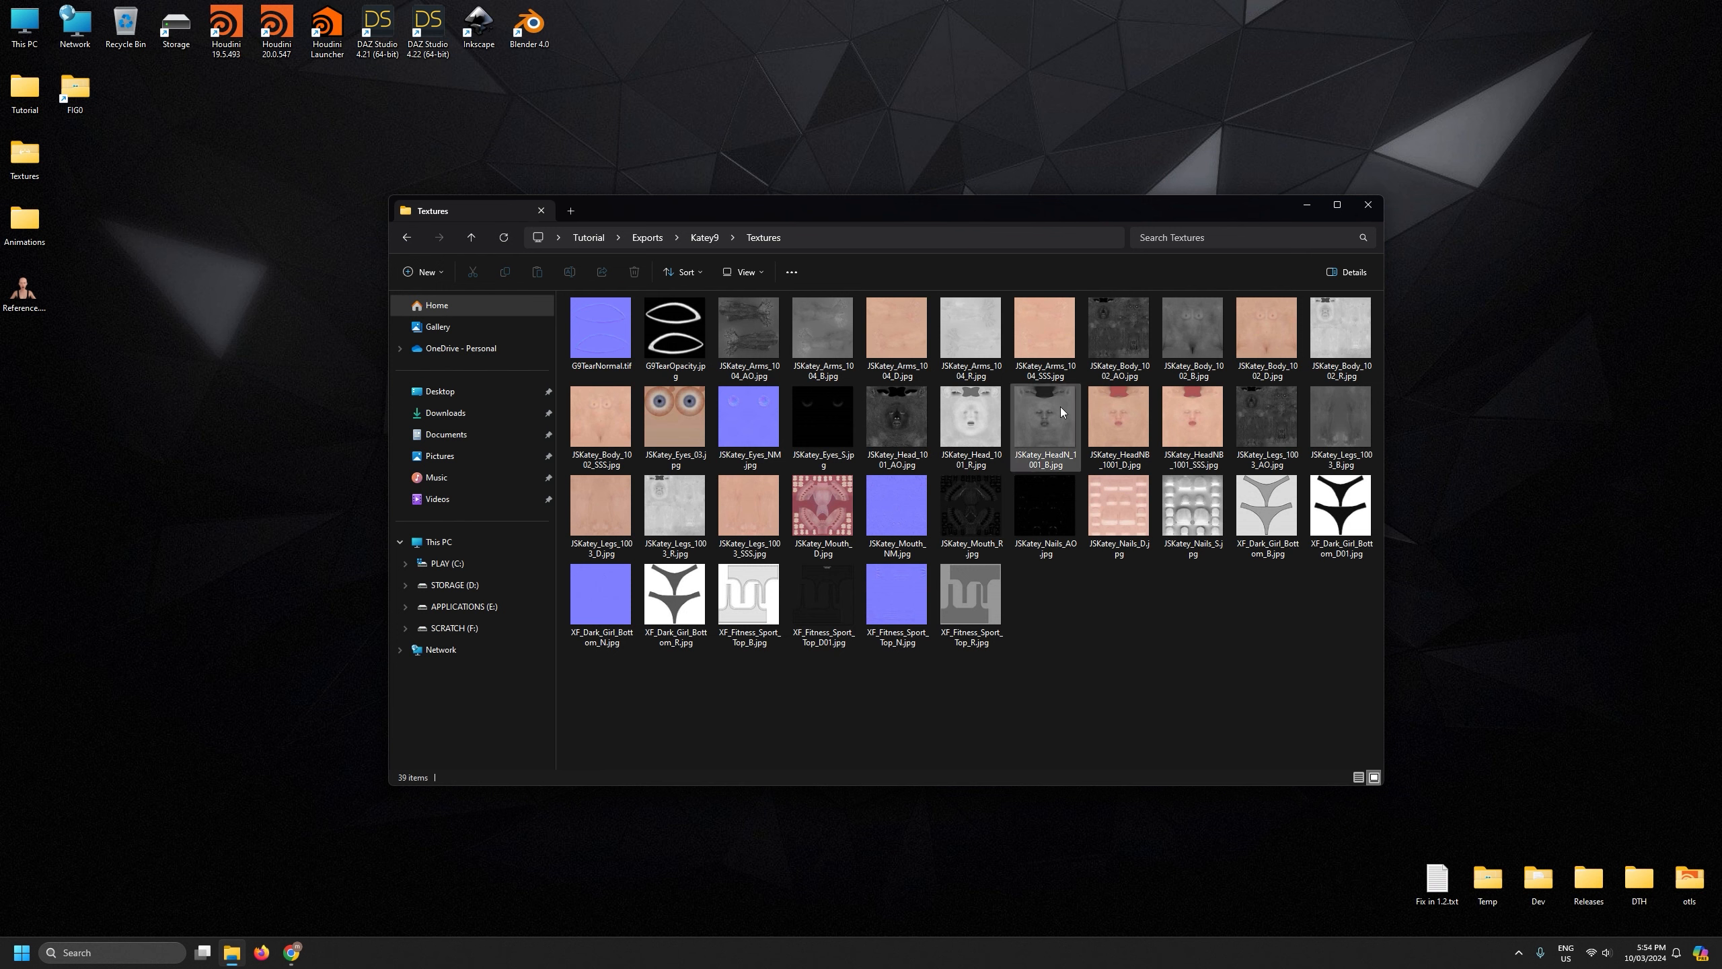
Make the exported Textures window smaller and move it aside to leave room for a second window
drag(923, 209, 1113, 196)
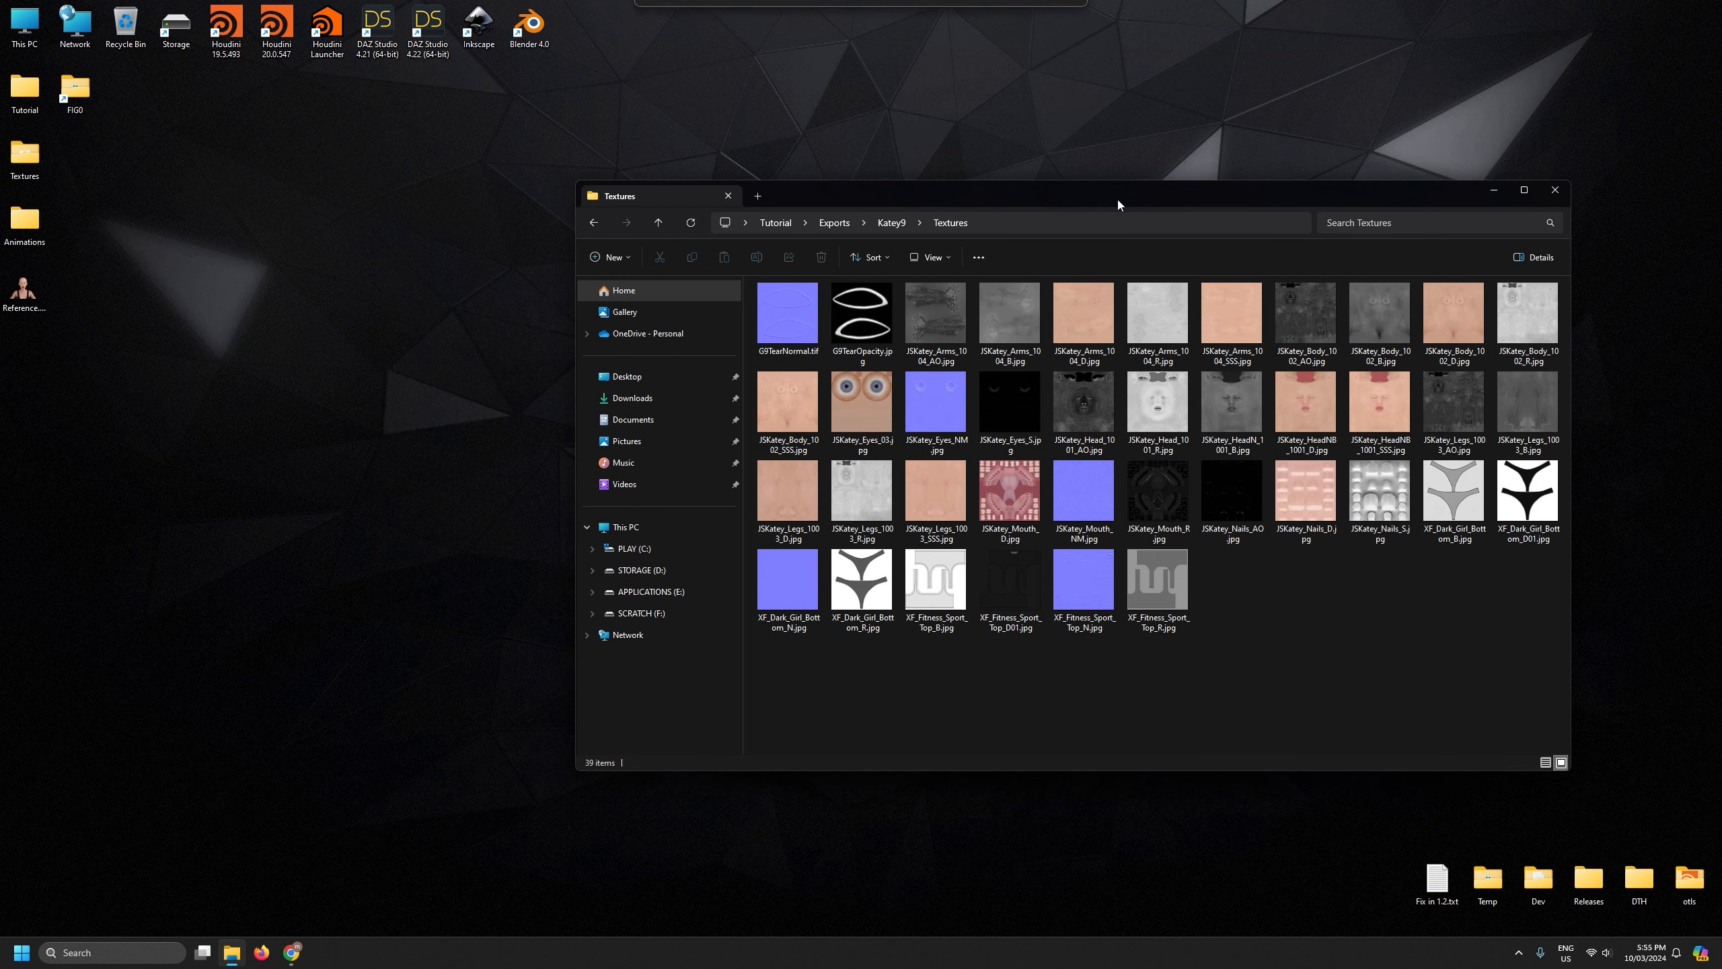
drag(1568, 774, 1518, 744)
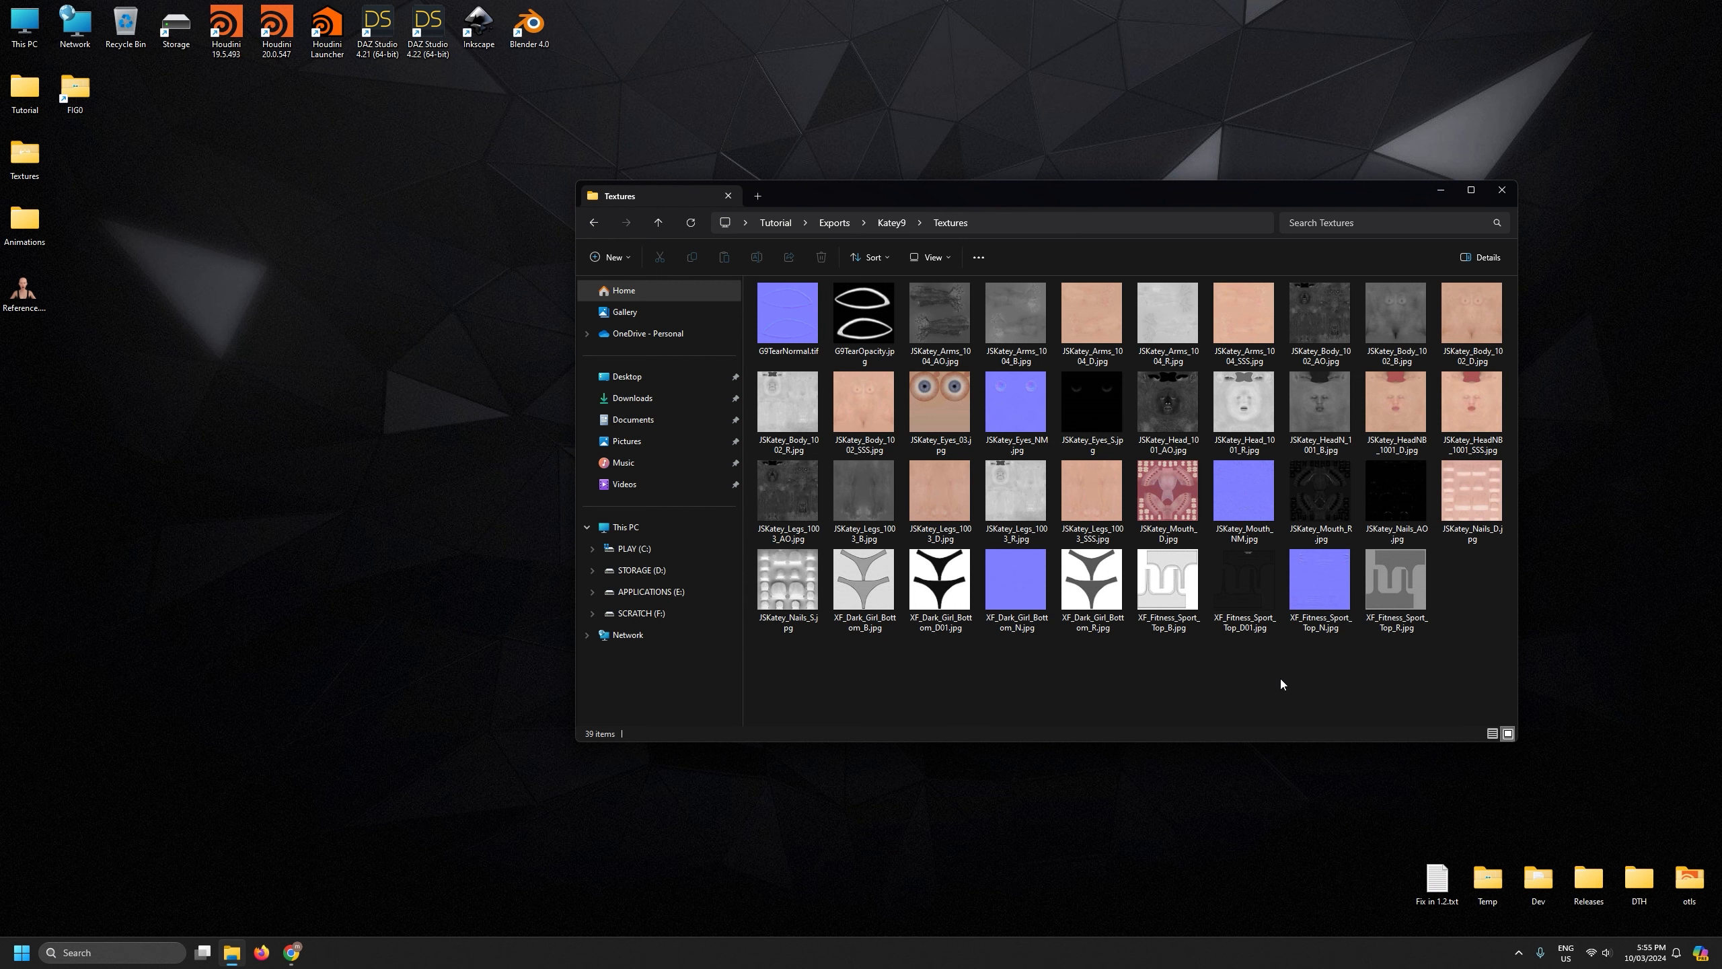
drag(1518, 625, 1461, 625)
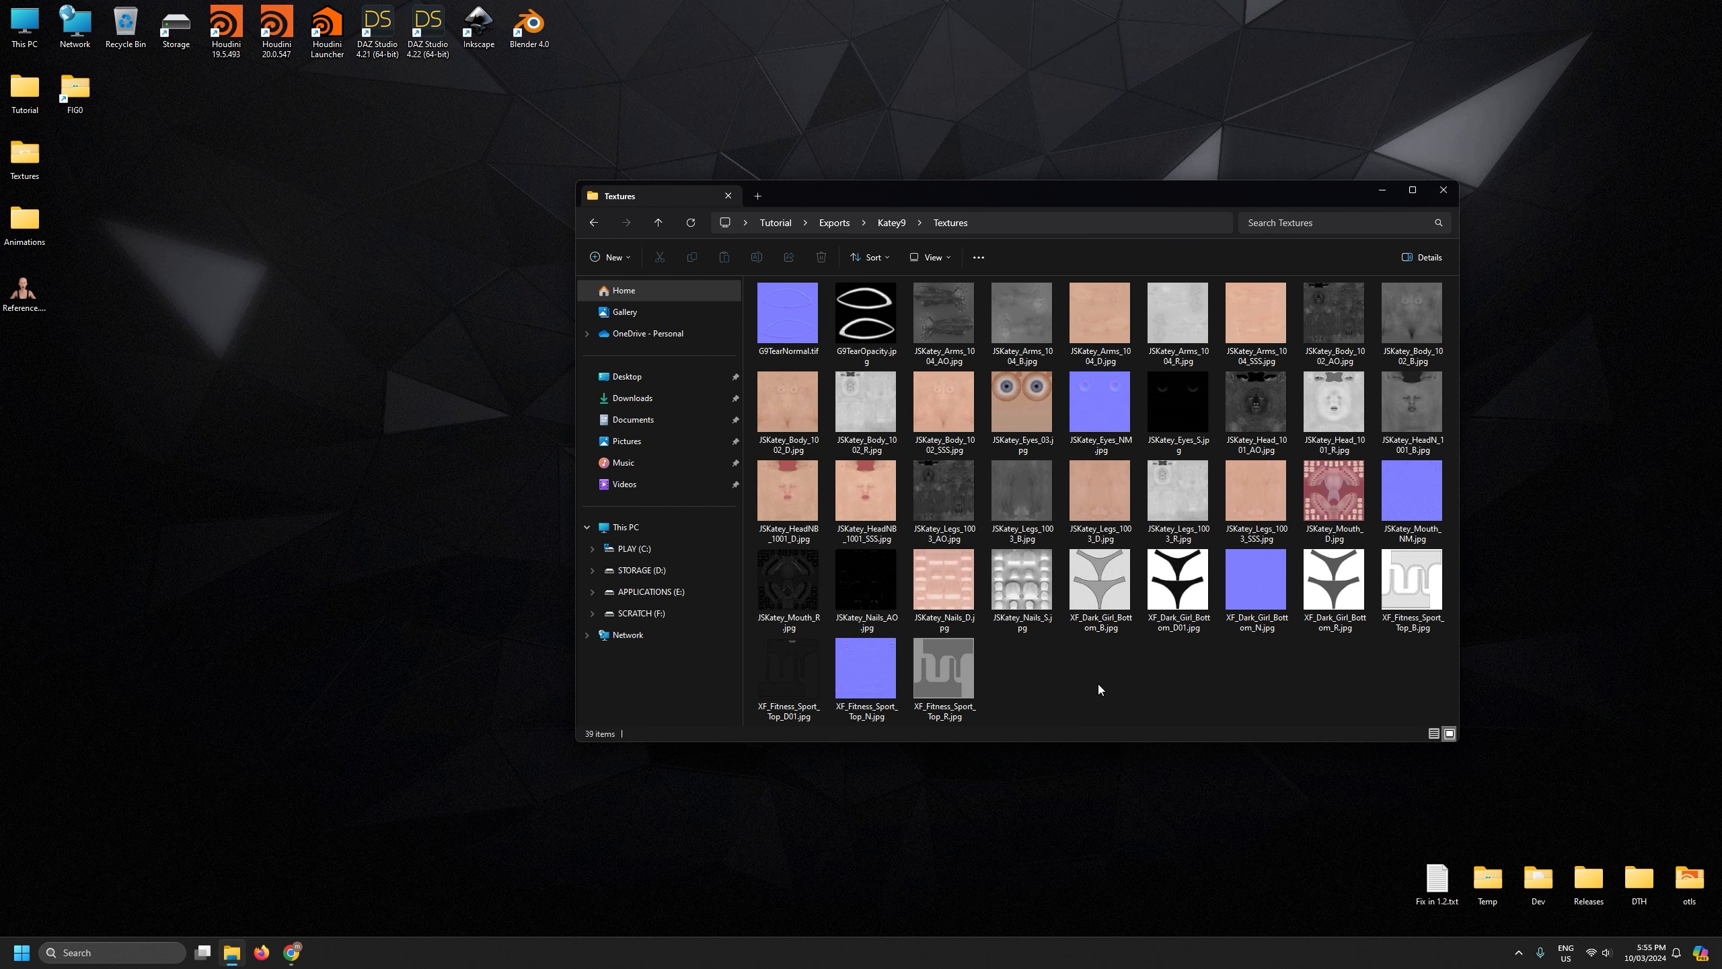
drag(1095, 196, 1259, 125)
drag(1574, 634, 1298, 642)
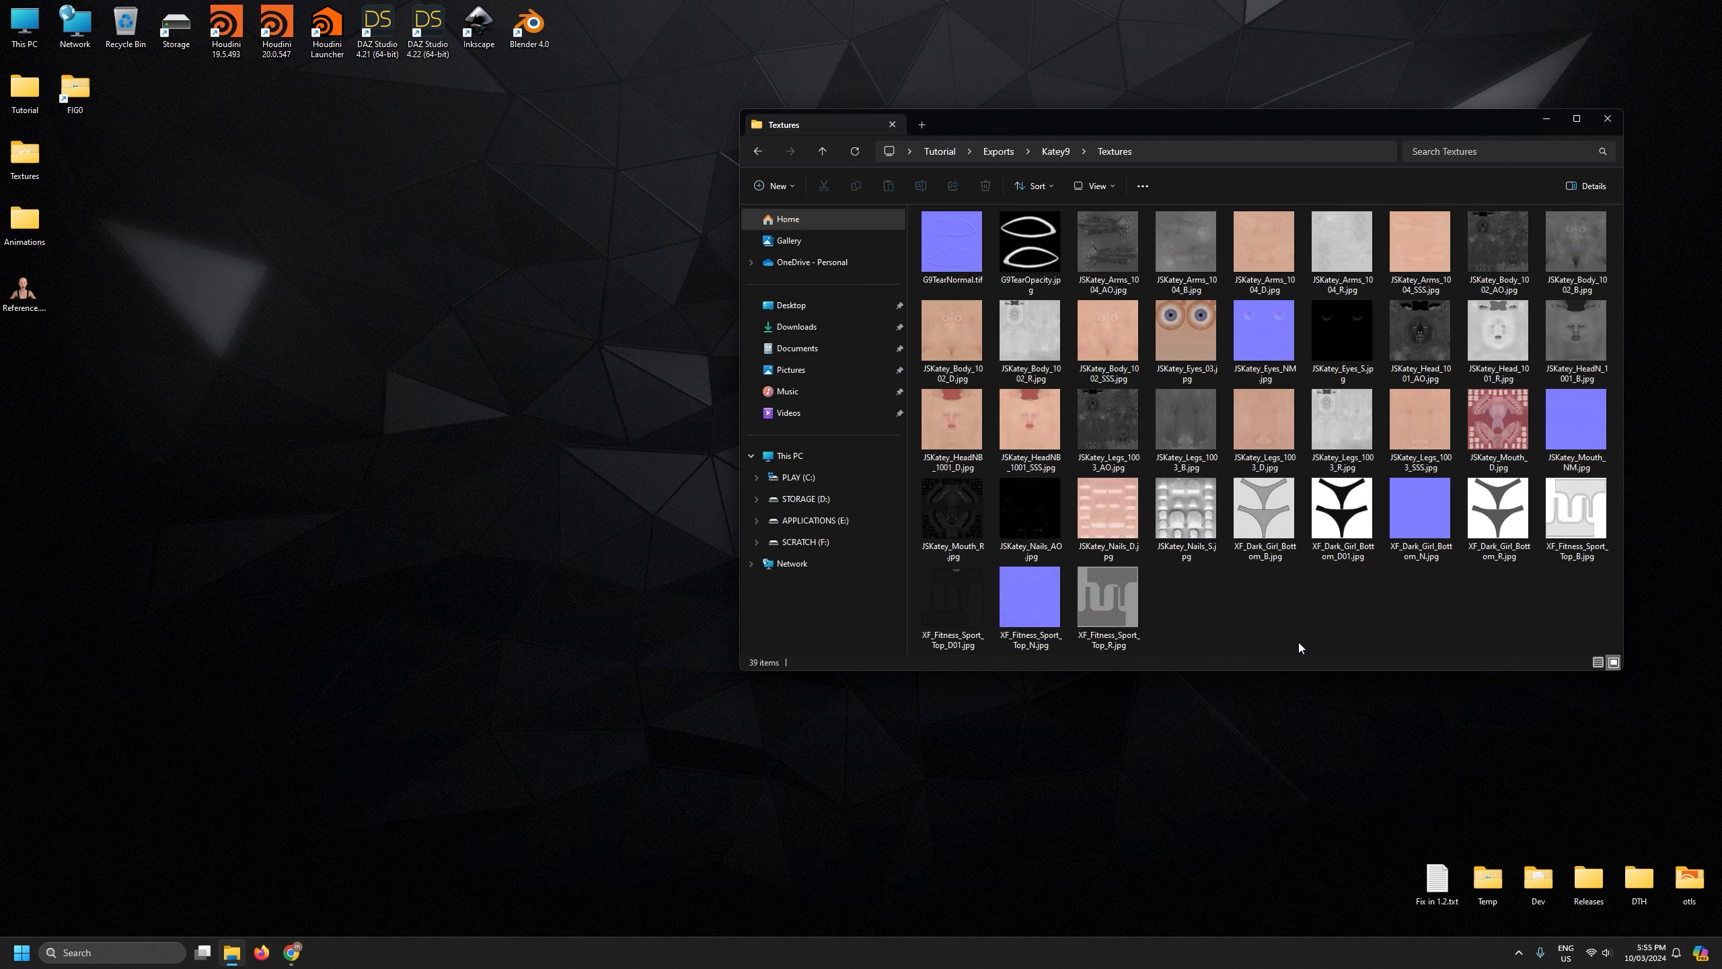
Open the Base subfolder of the desktop Textures folder in a second window beside the exported textures
double_click(24, 155)
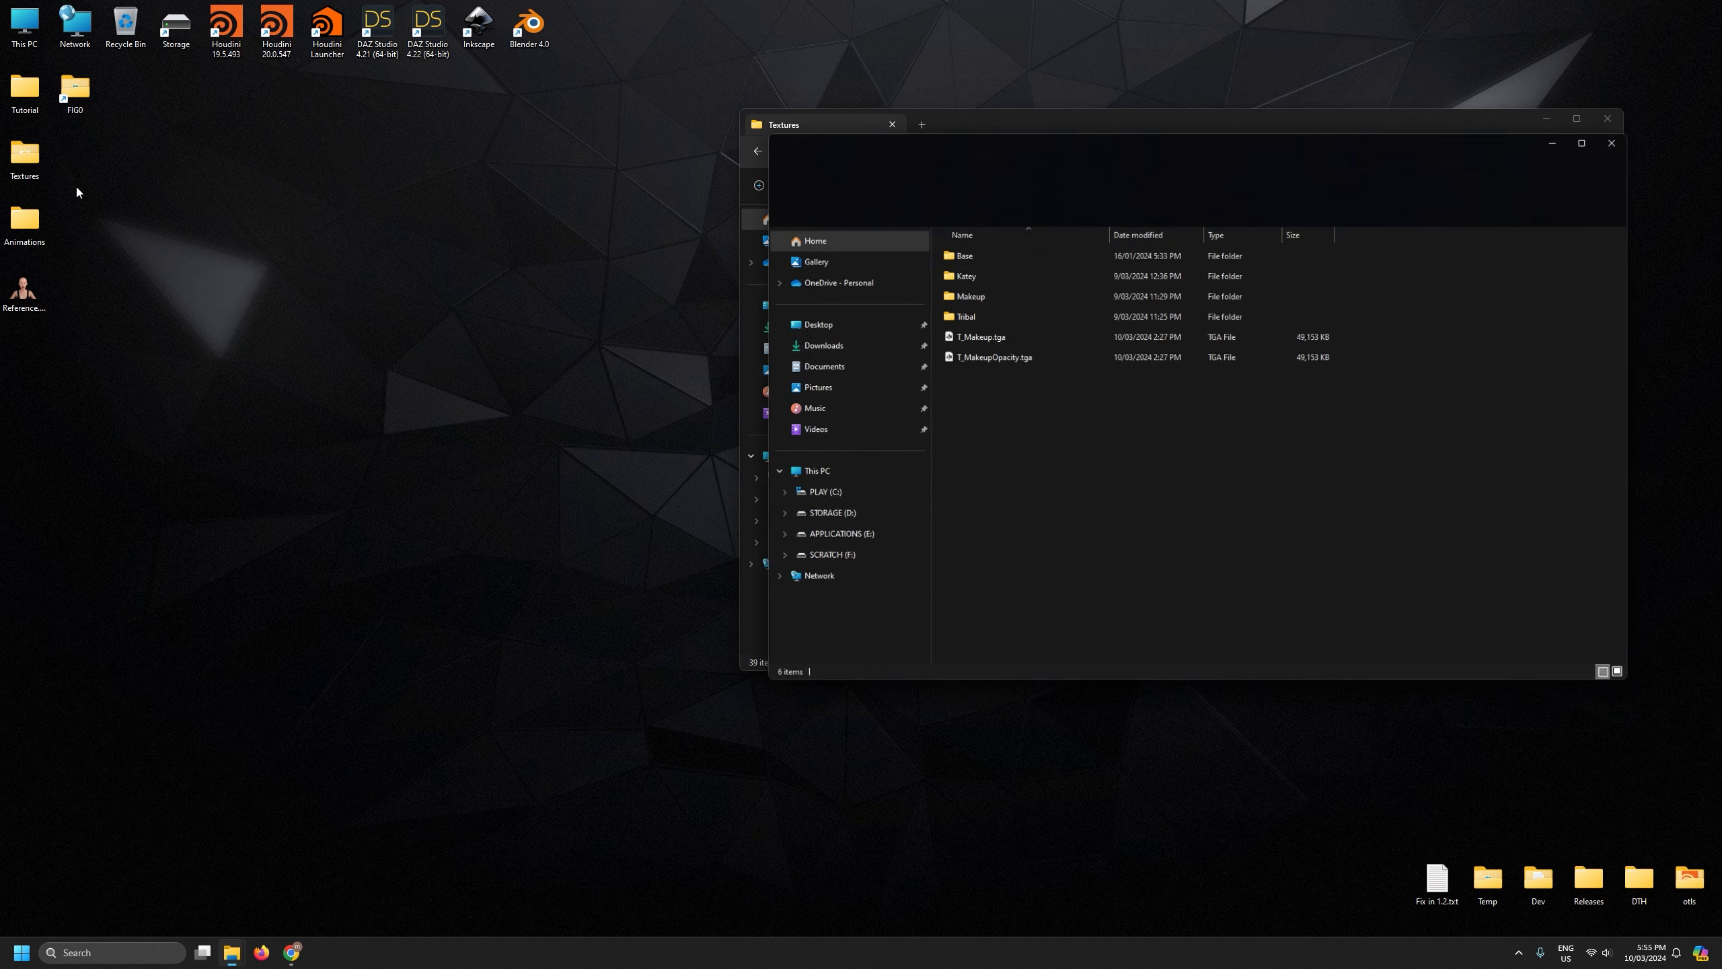
drag(1073, 148, 409, 255)
drag(975, 678, 729, 669)
double_click(306, 361)
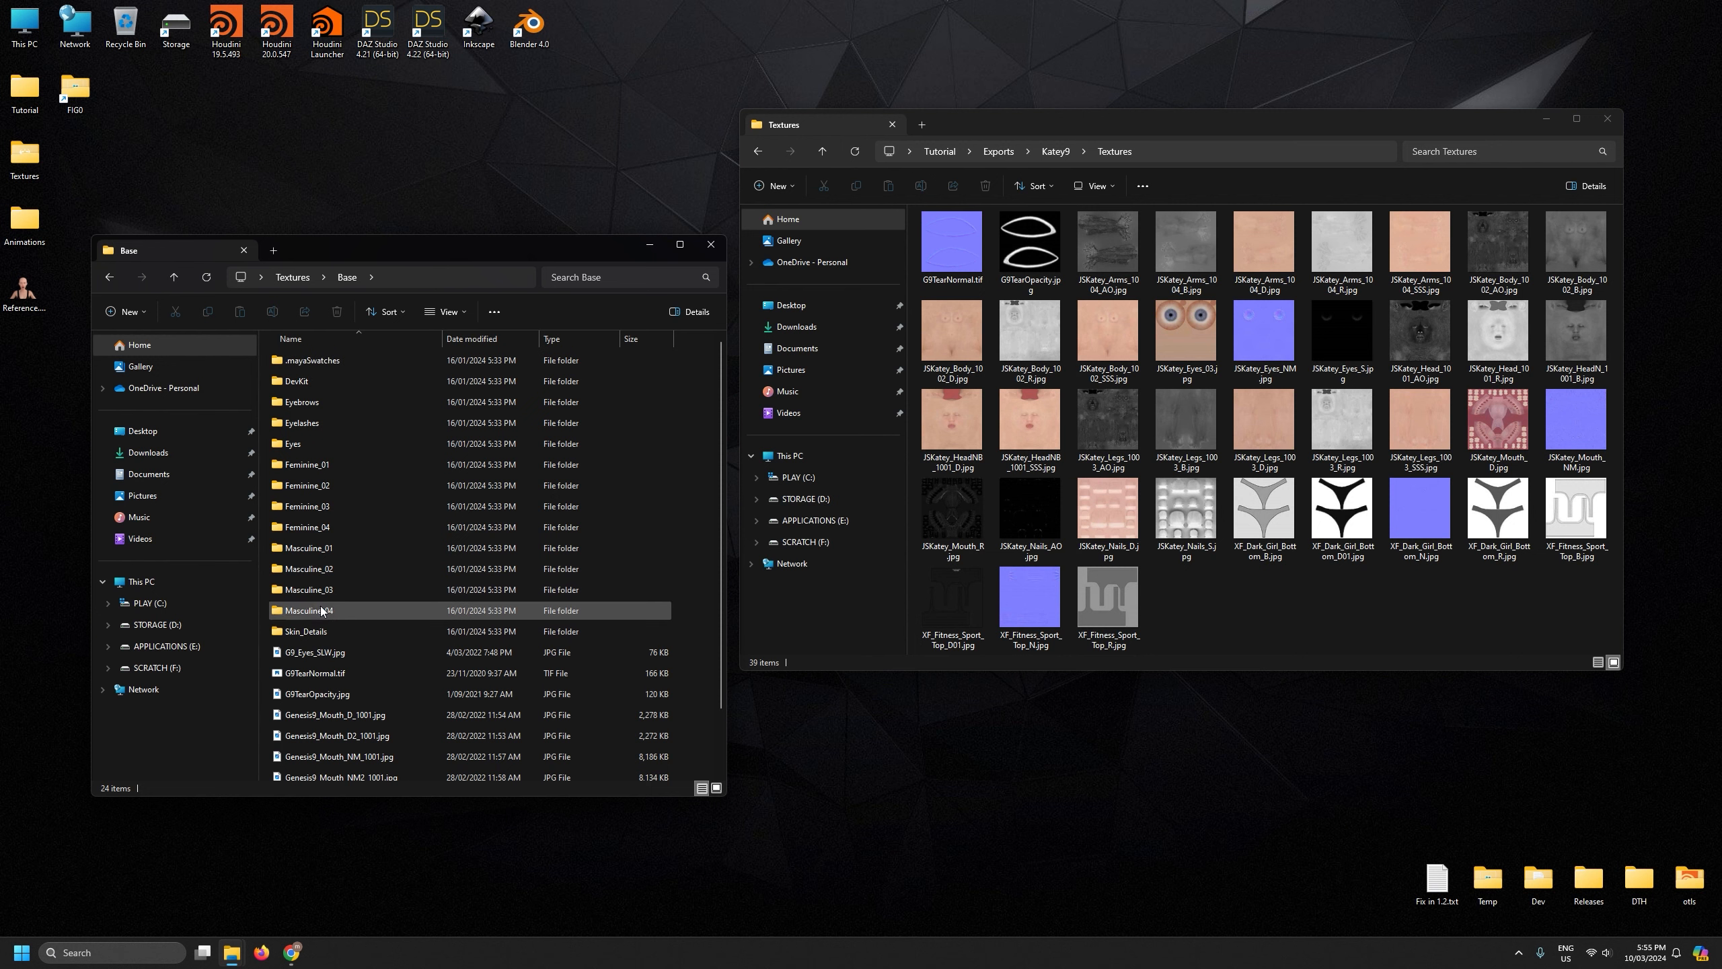
click(1285, 595)
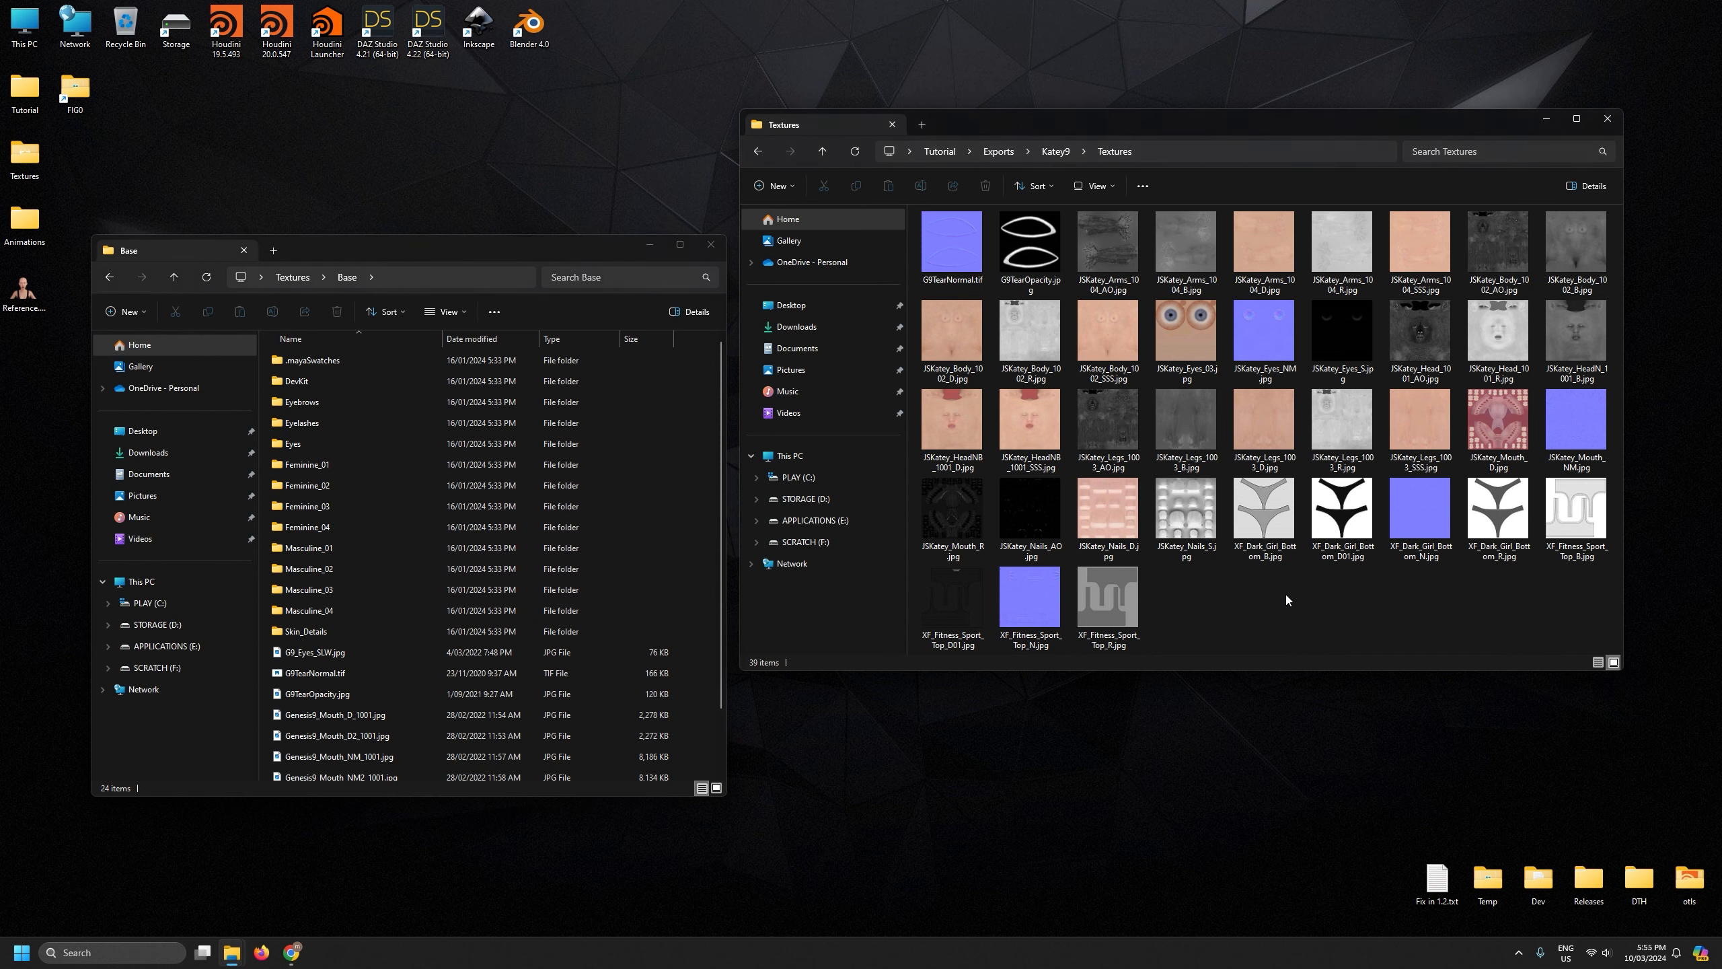
drag(1141, 118, 1182, 83)
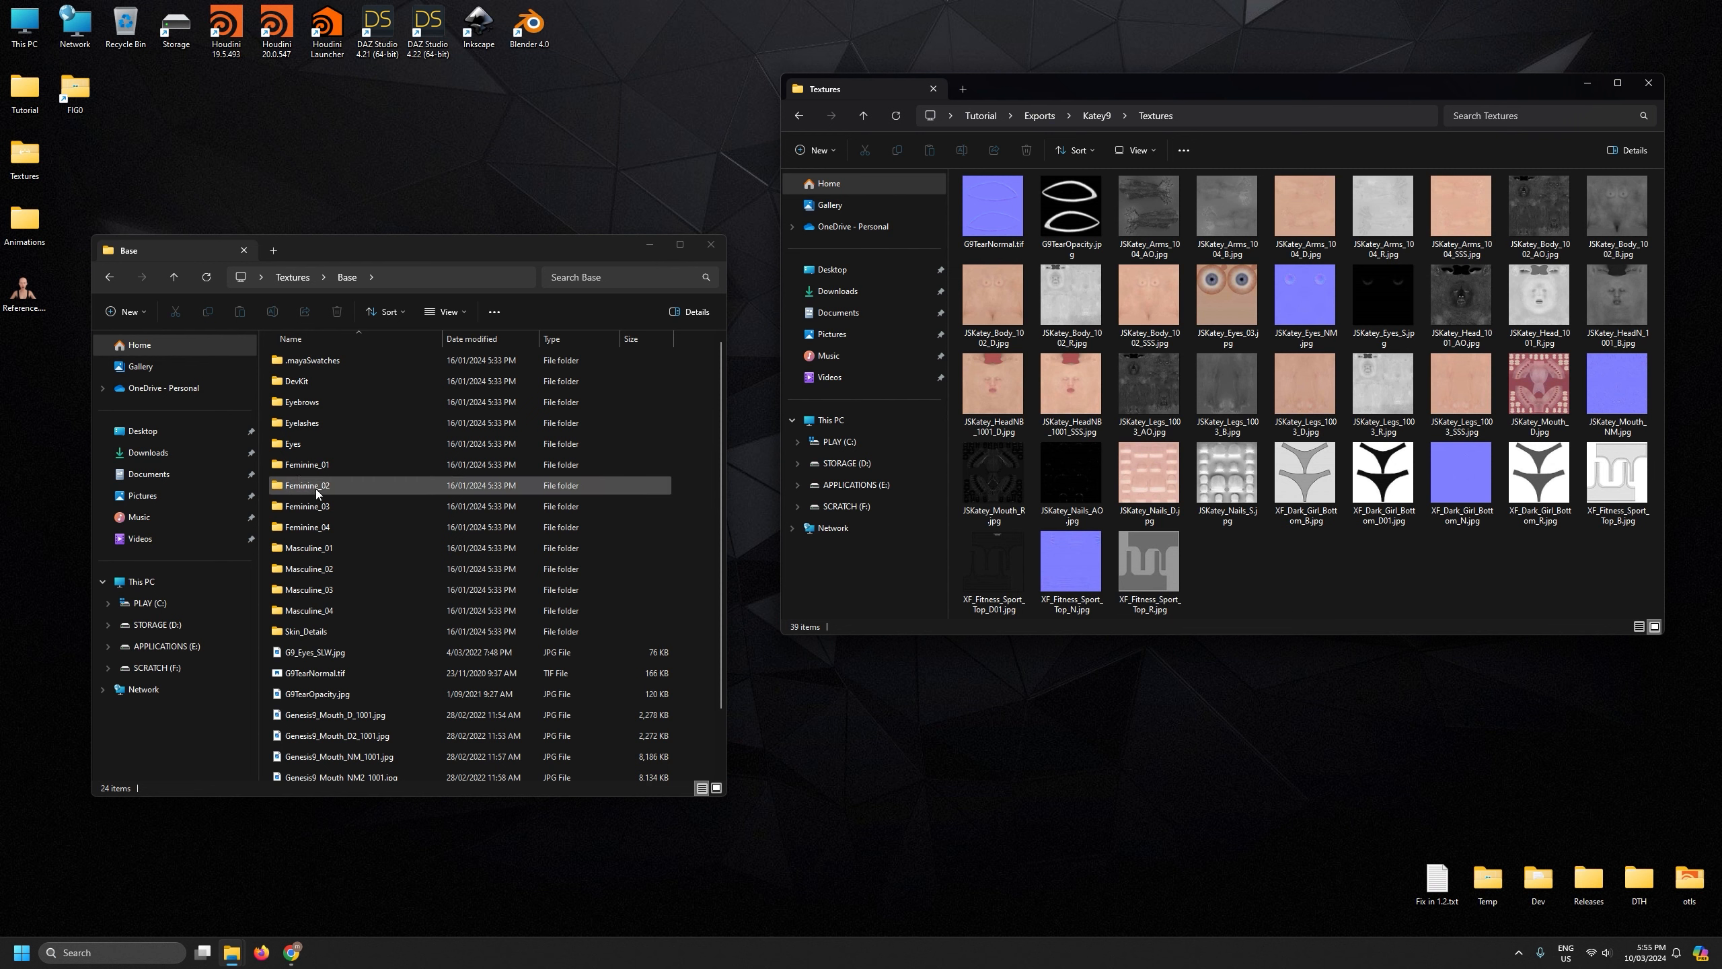
Compare the normal maps in Base's Feminine_01 folder with those among the exported Katey9 textures
double_click(309, 465)
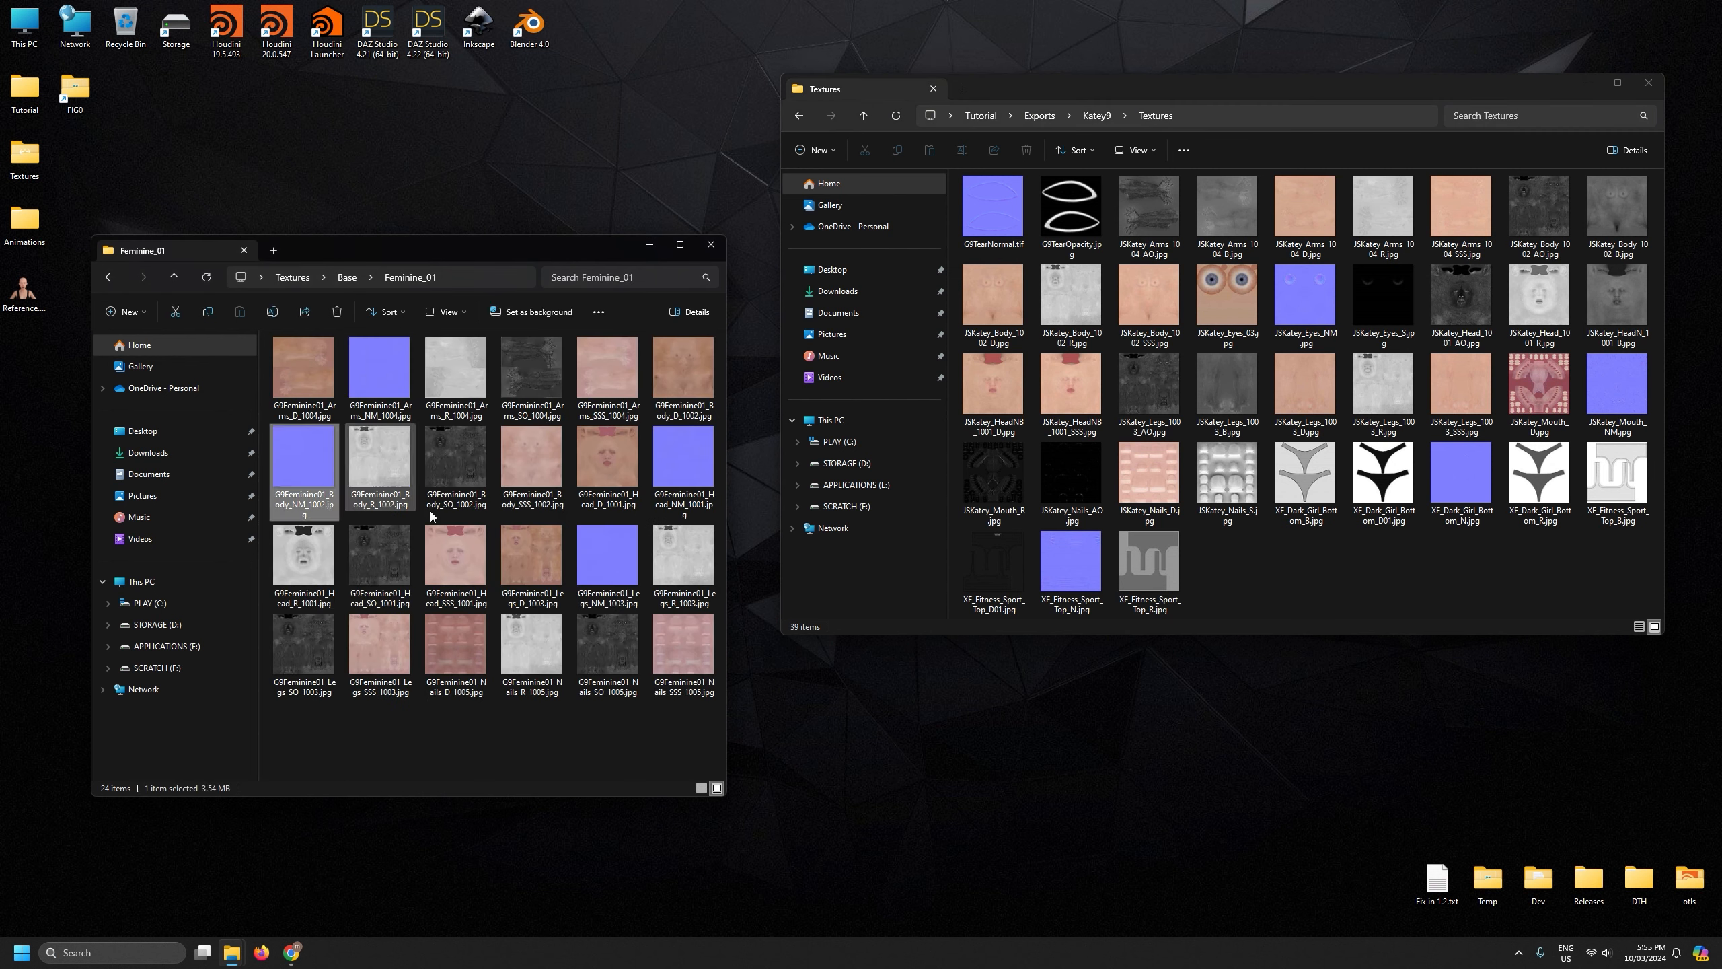
click(622, 567)
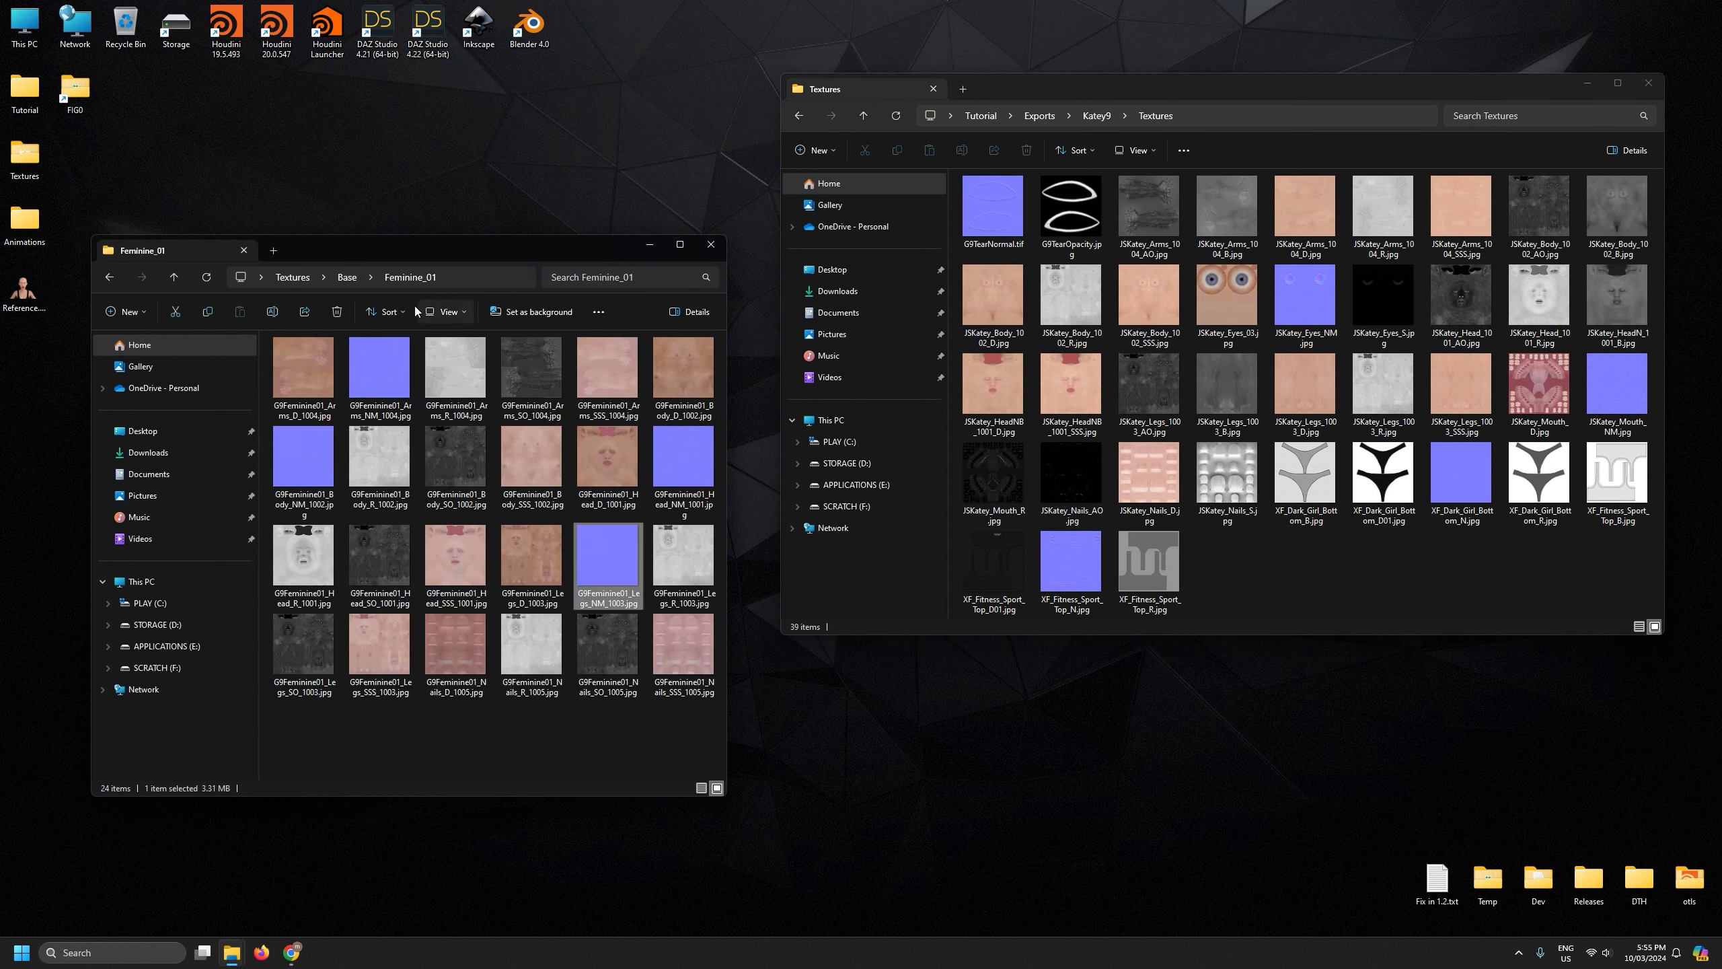
click(347, 276)
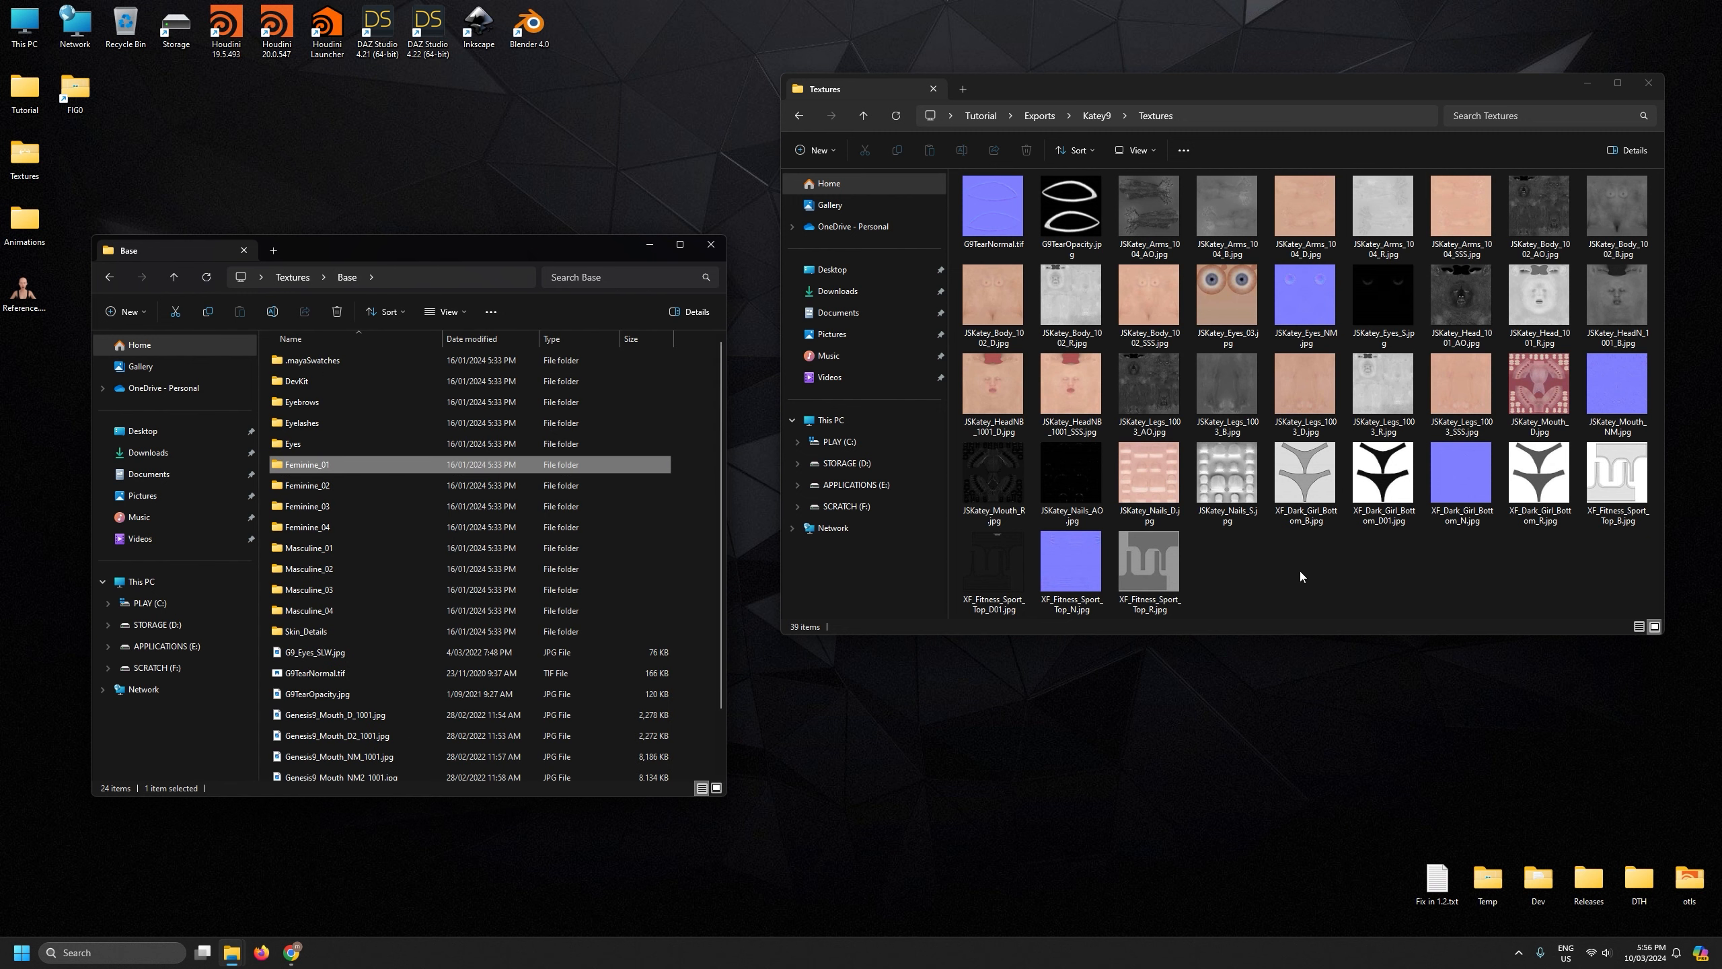
click(1457, 490)
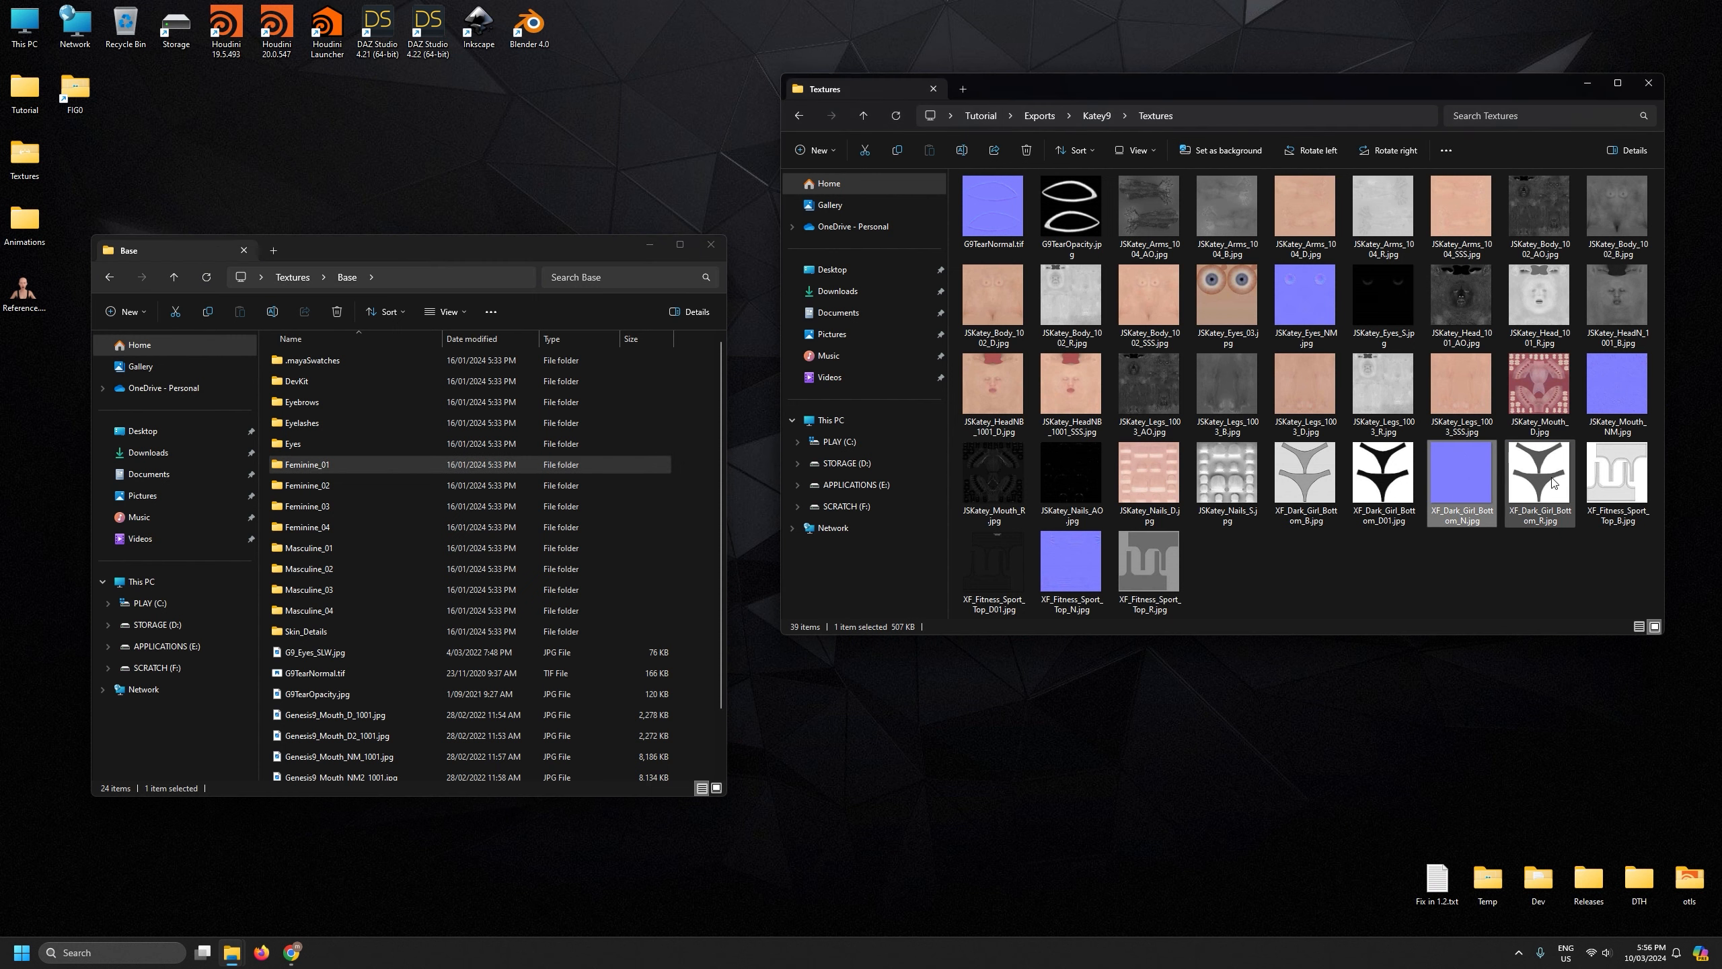
click(1614, 400)
click(1312, 300)
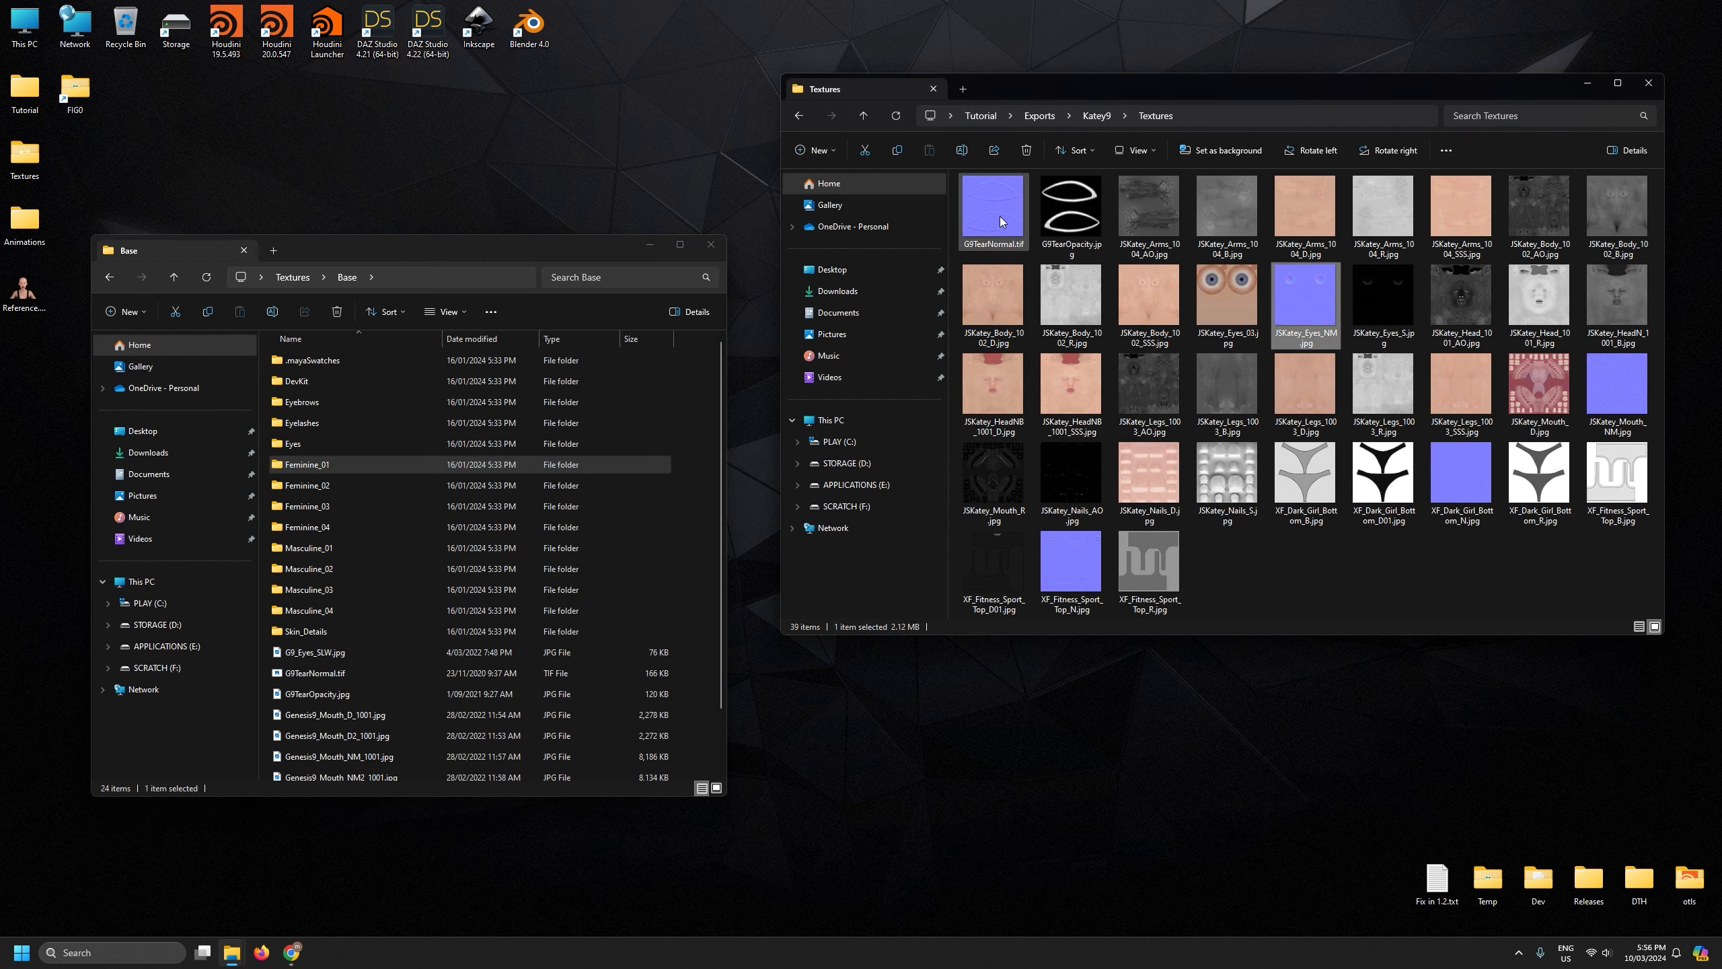
click(1388, 570)
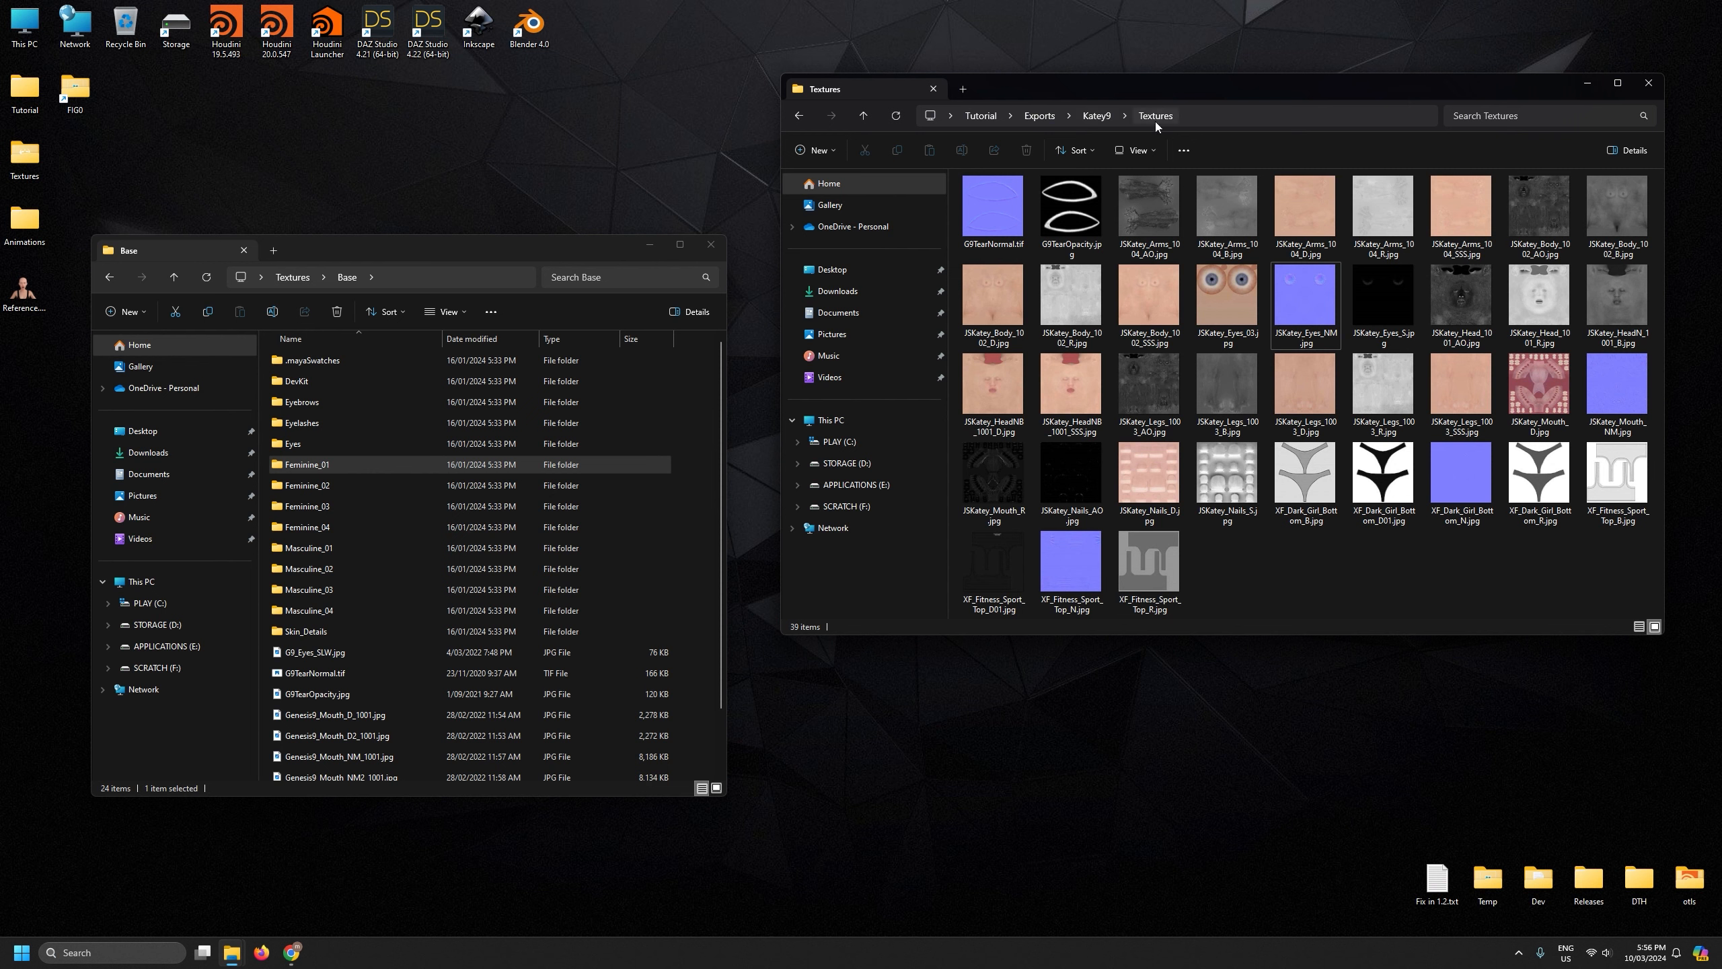
Inspect the head and legs normal maps in the Feminine_03 folder and return to Base
click(344, 501)
double_click(345, 500)
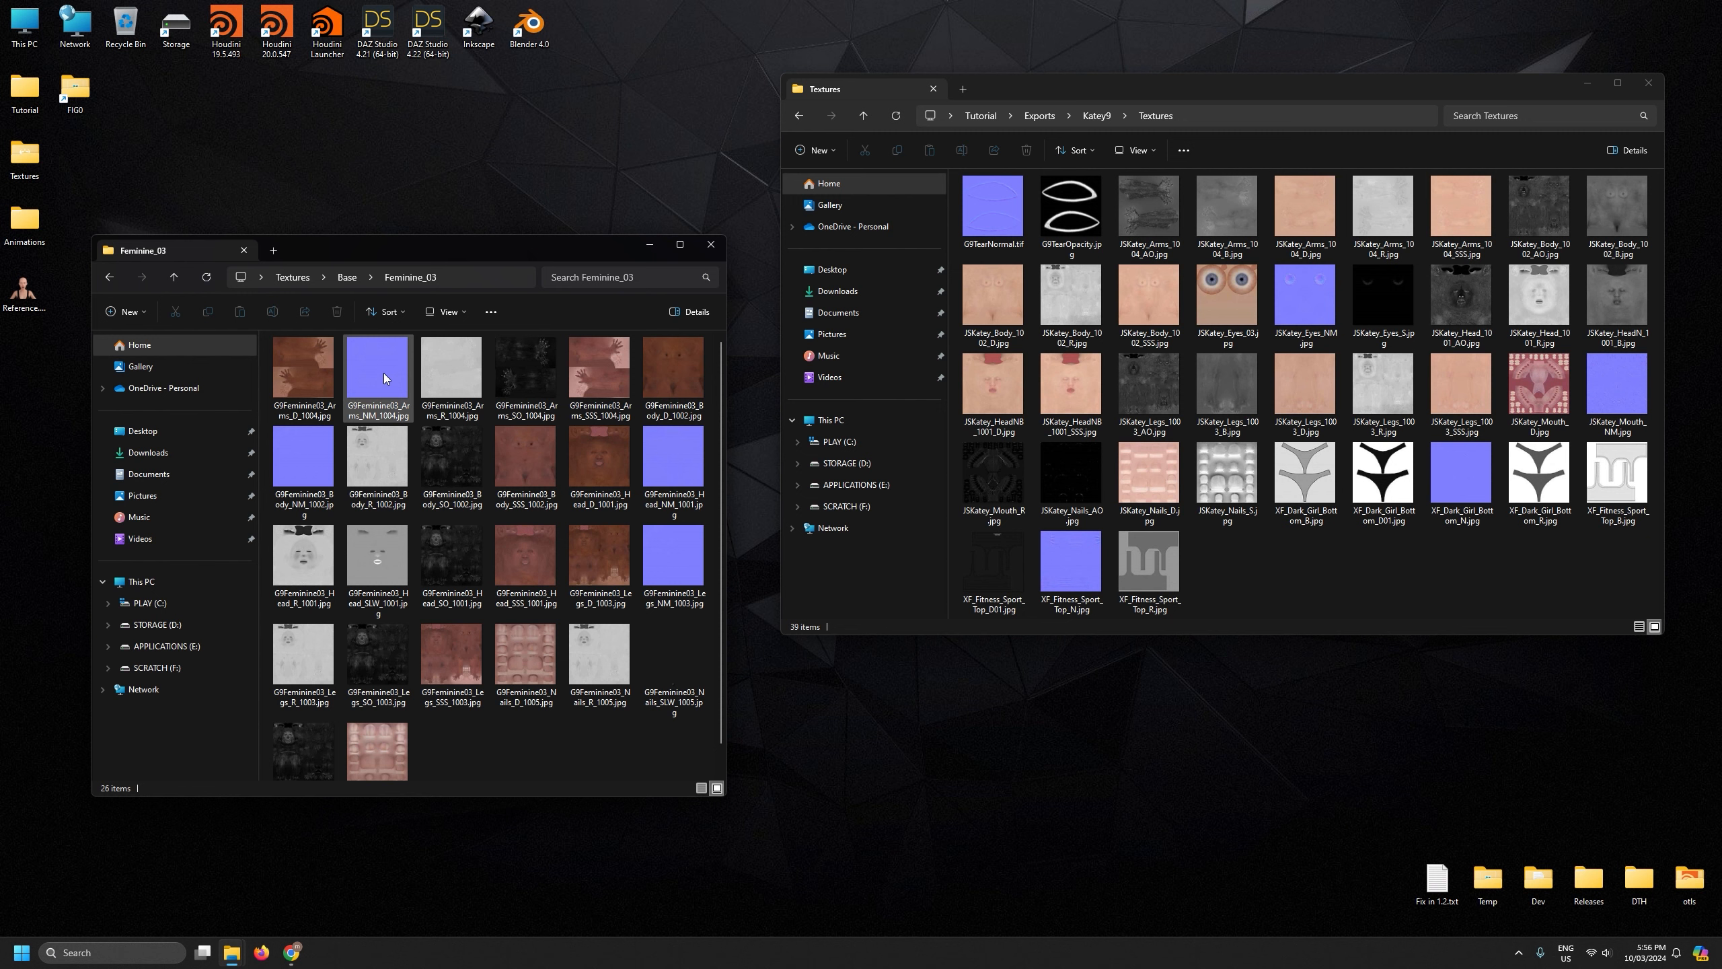
click(658, 465)
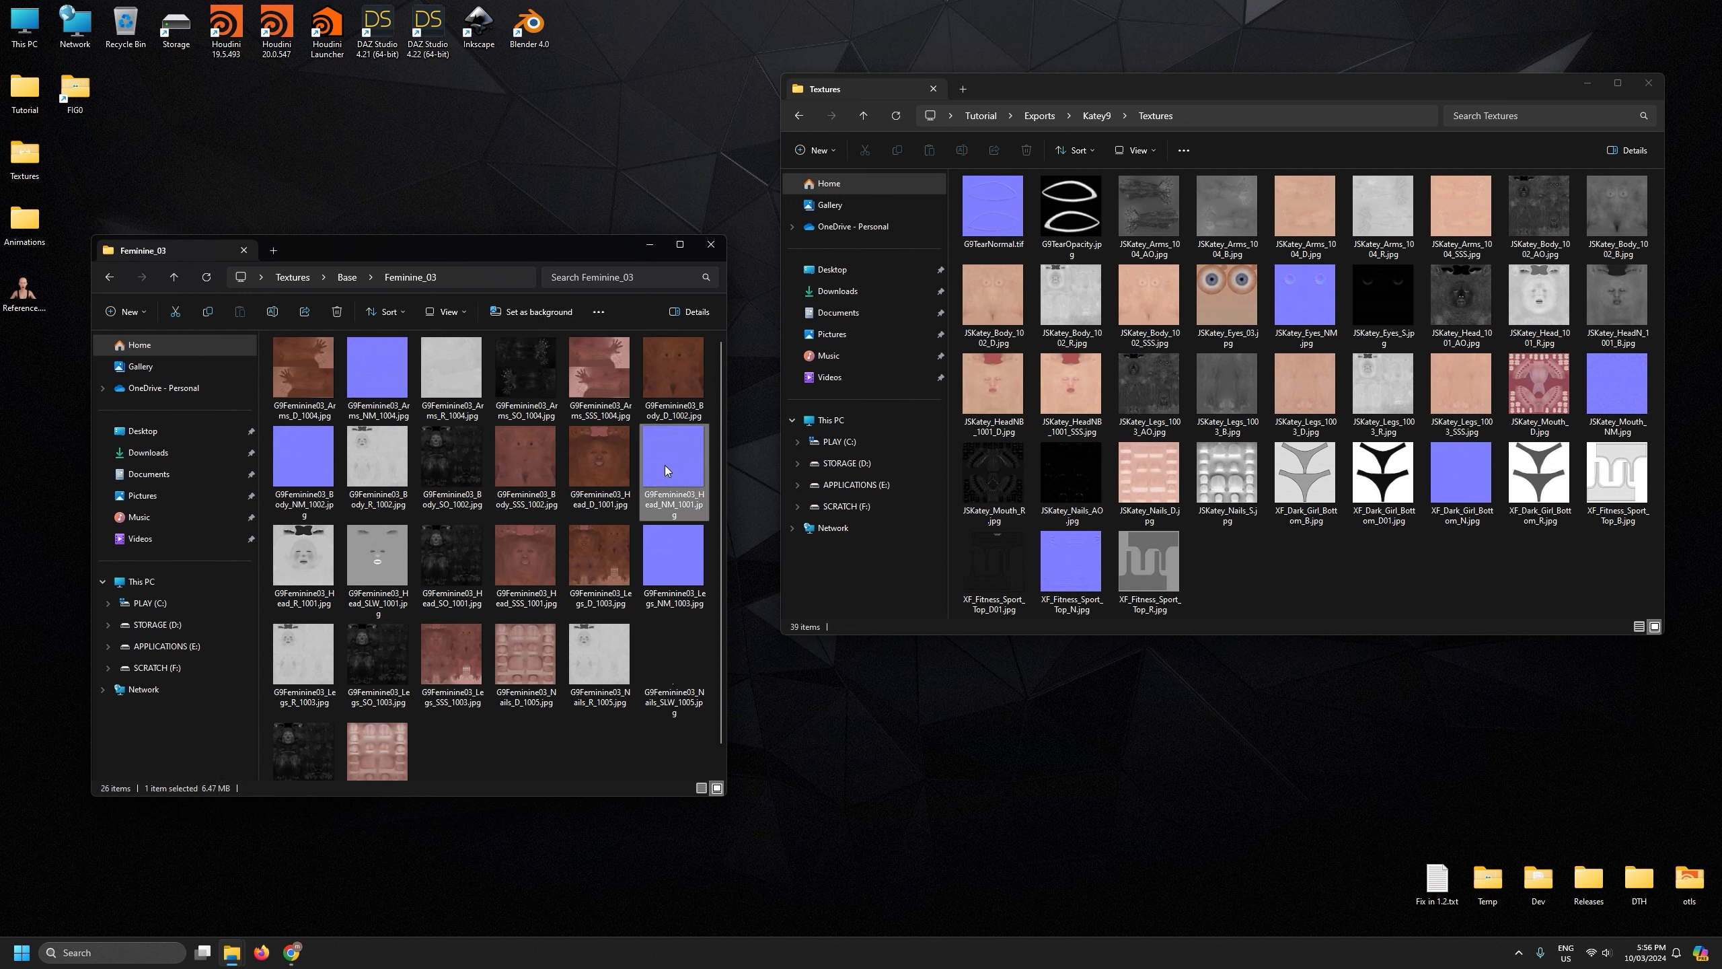
click(667, 555)
click(346, 277)
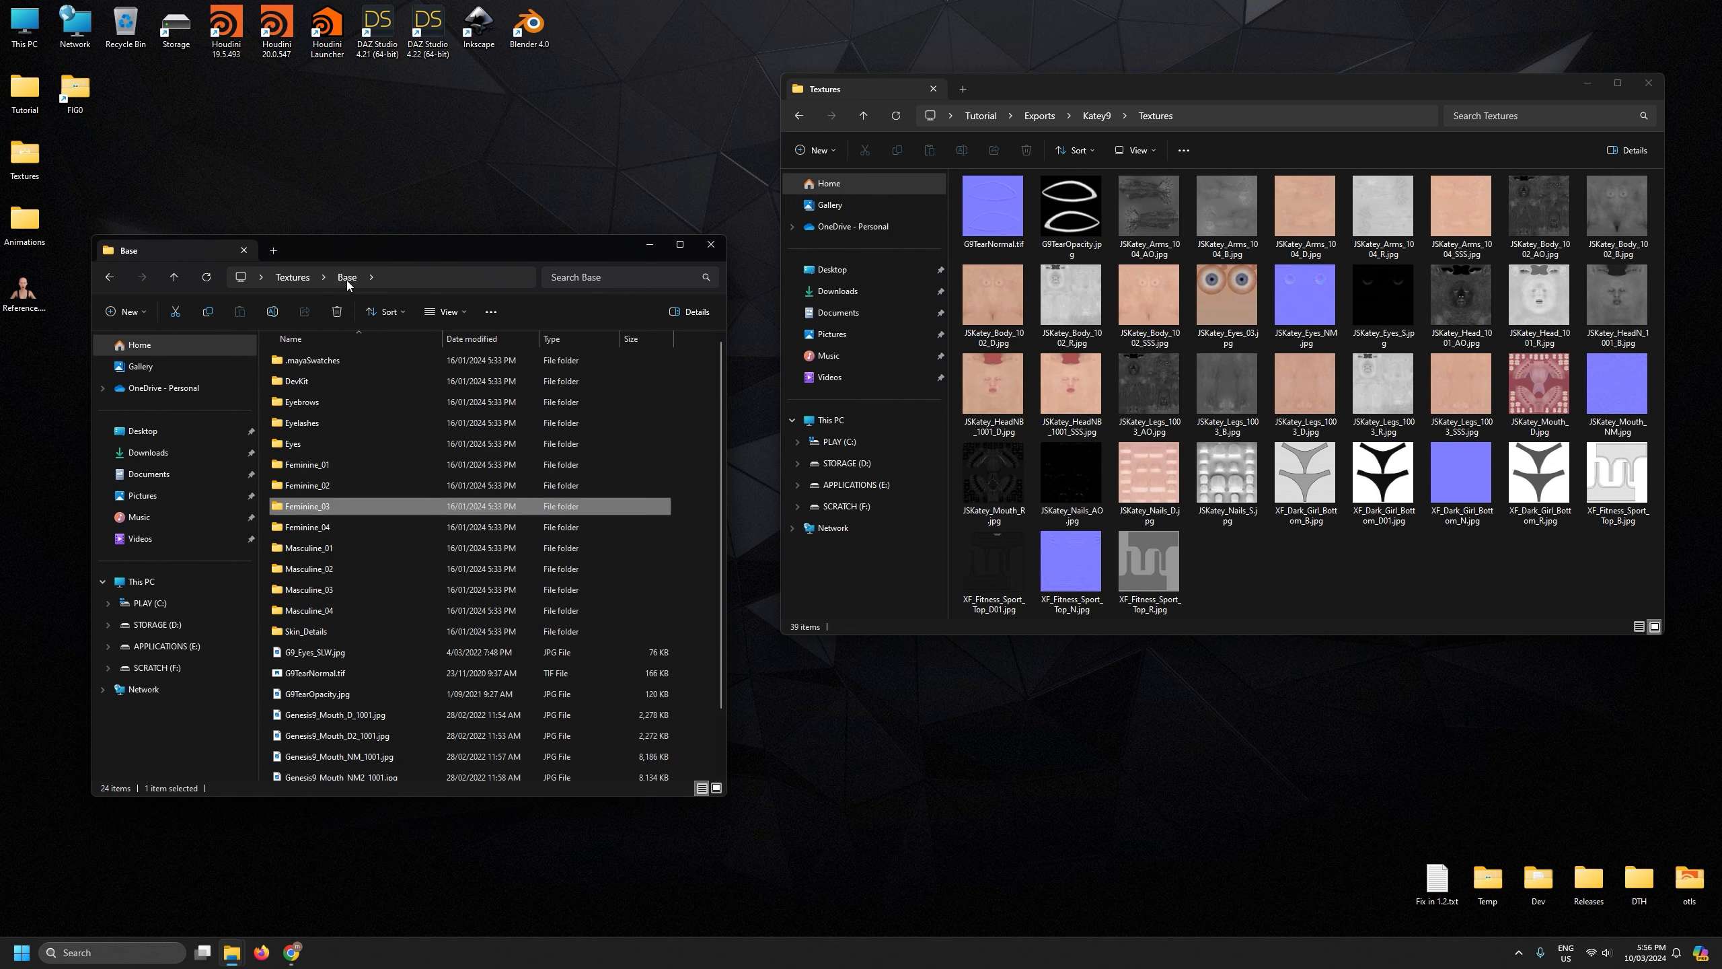
Browse the source Katey textures folder, including its eye variants, and compare its contents with the exported textures
click(295, 278)
double_click(305, 382)
scroll(480, 514, down, 5)
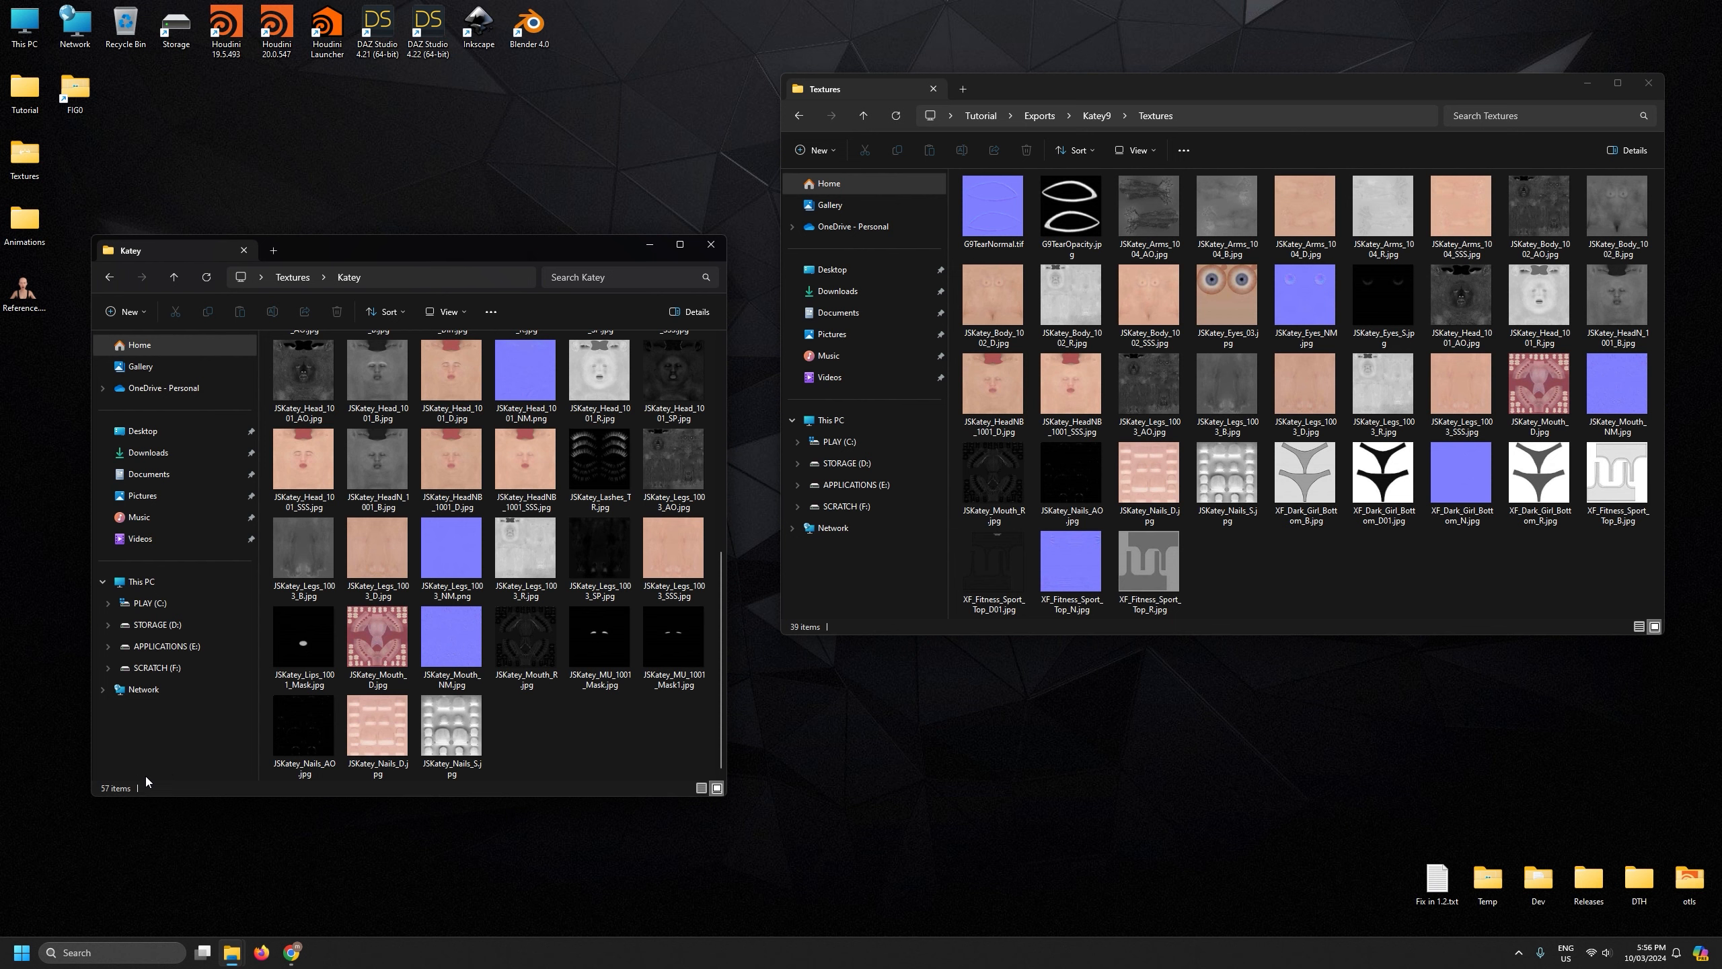
scroll(533, 689, up, 5)
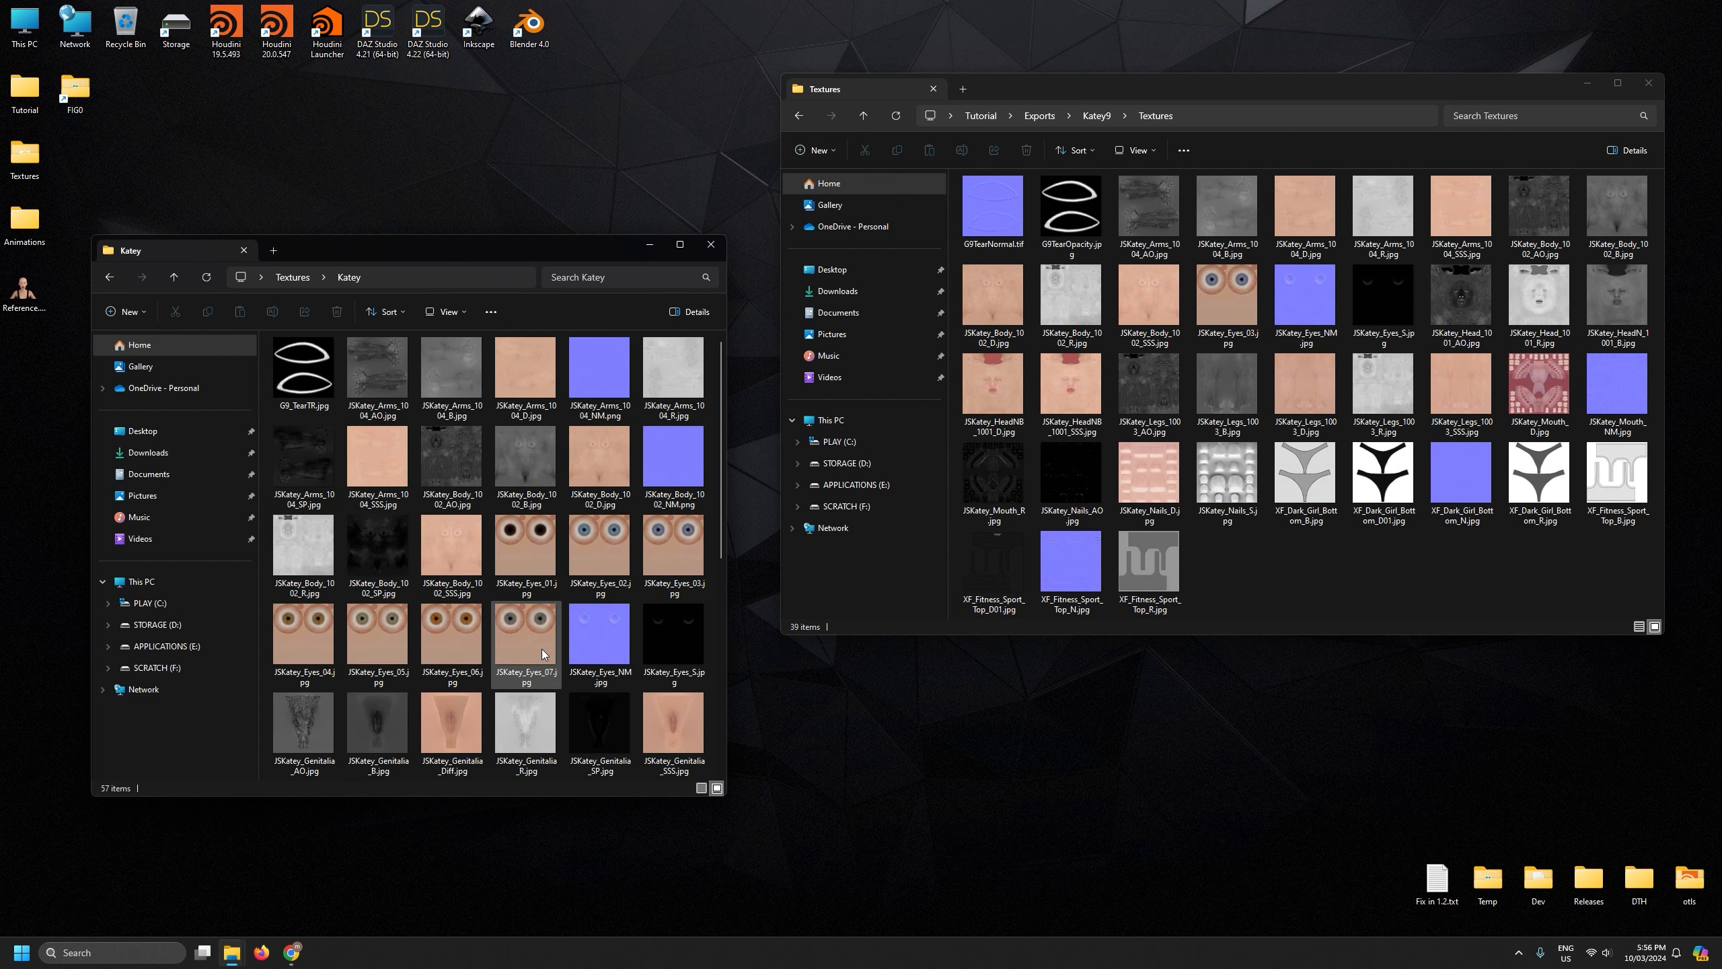
click(1405, 597)
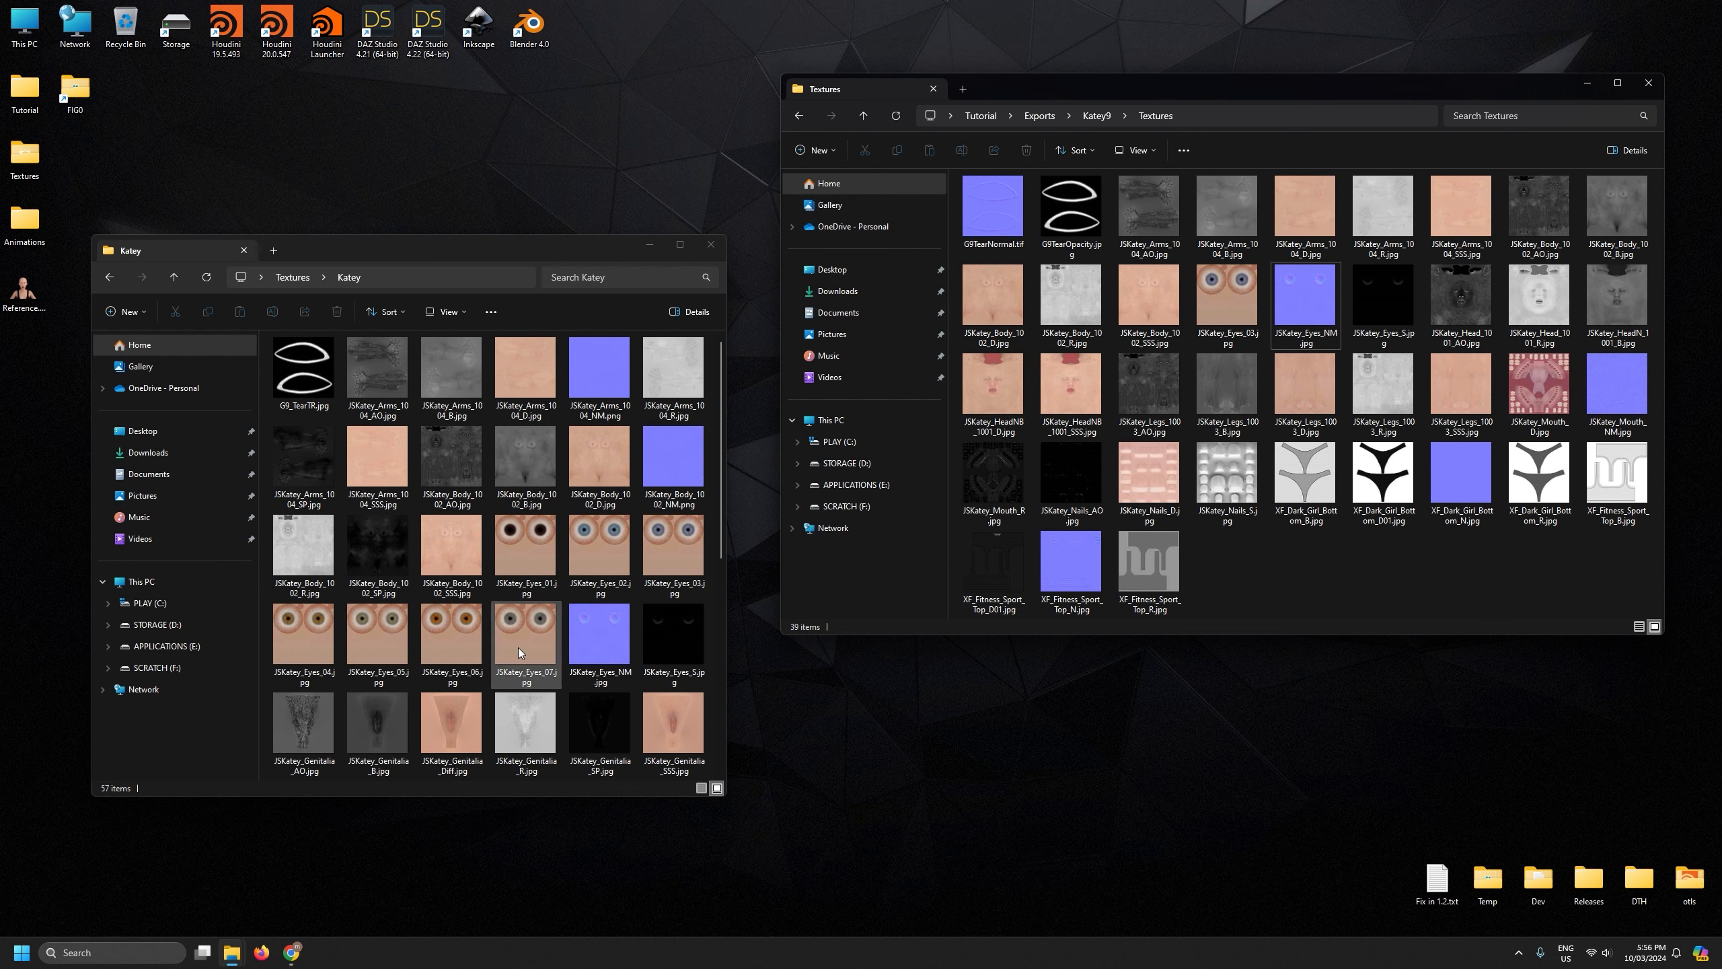
click(394, 636)
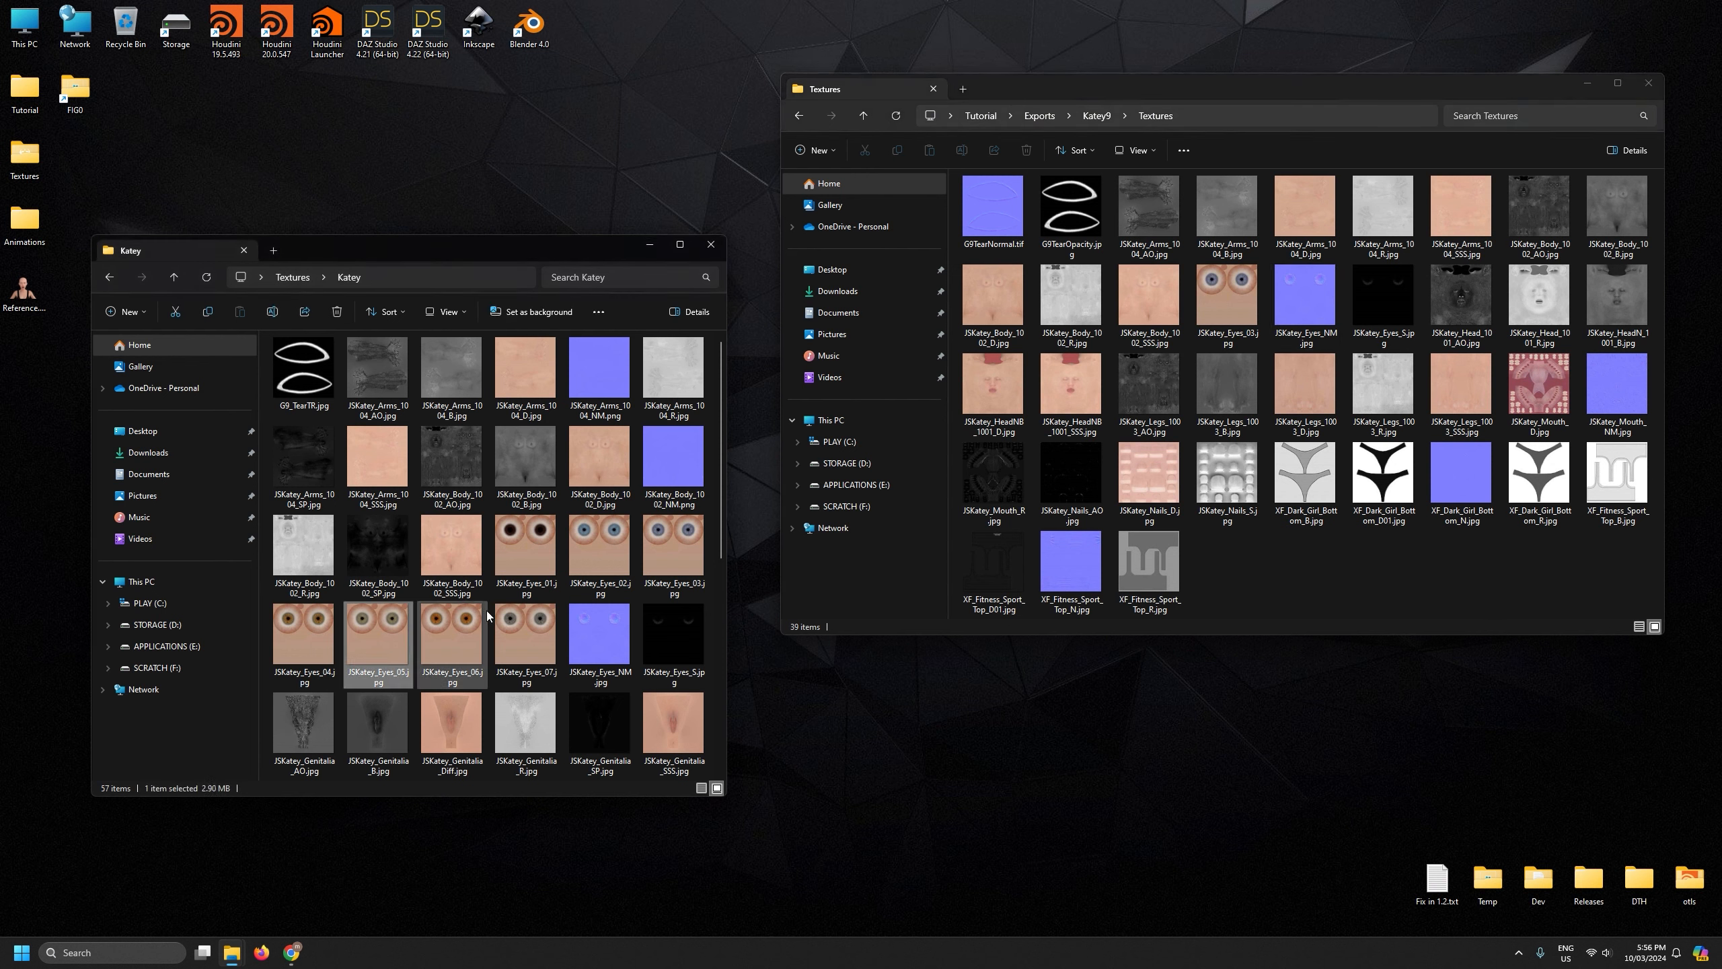
scroll(443, 590, down, 5)
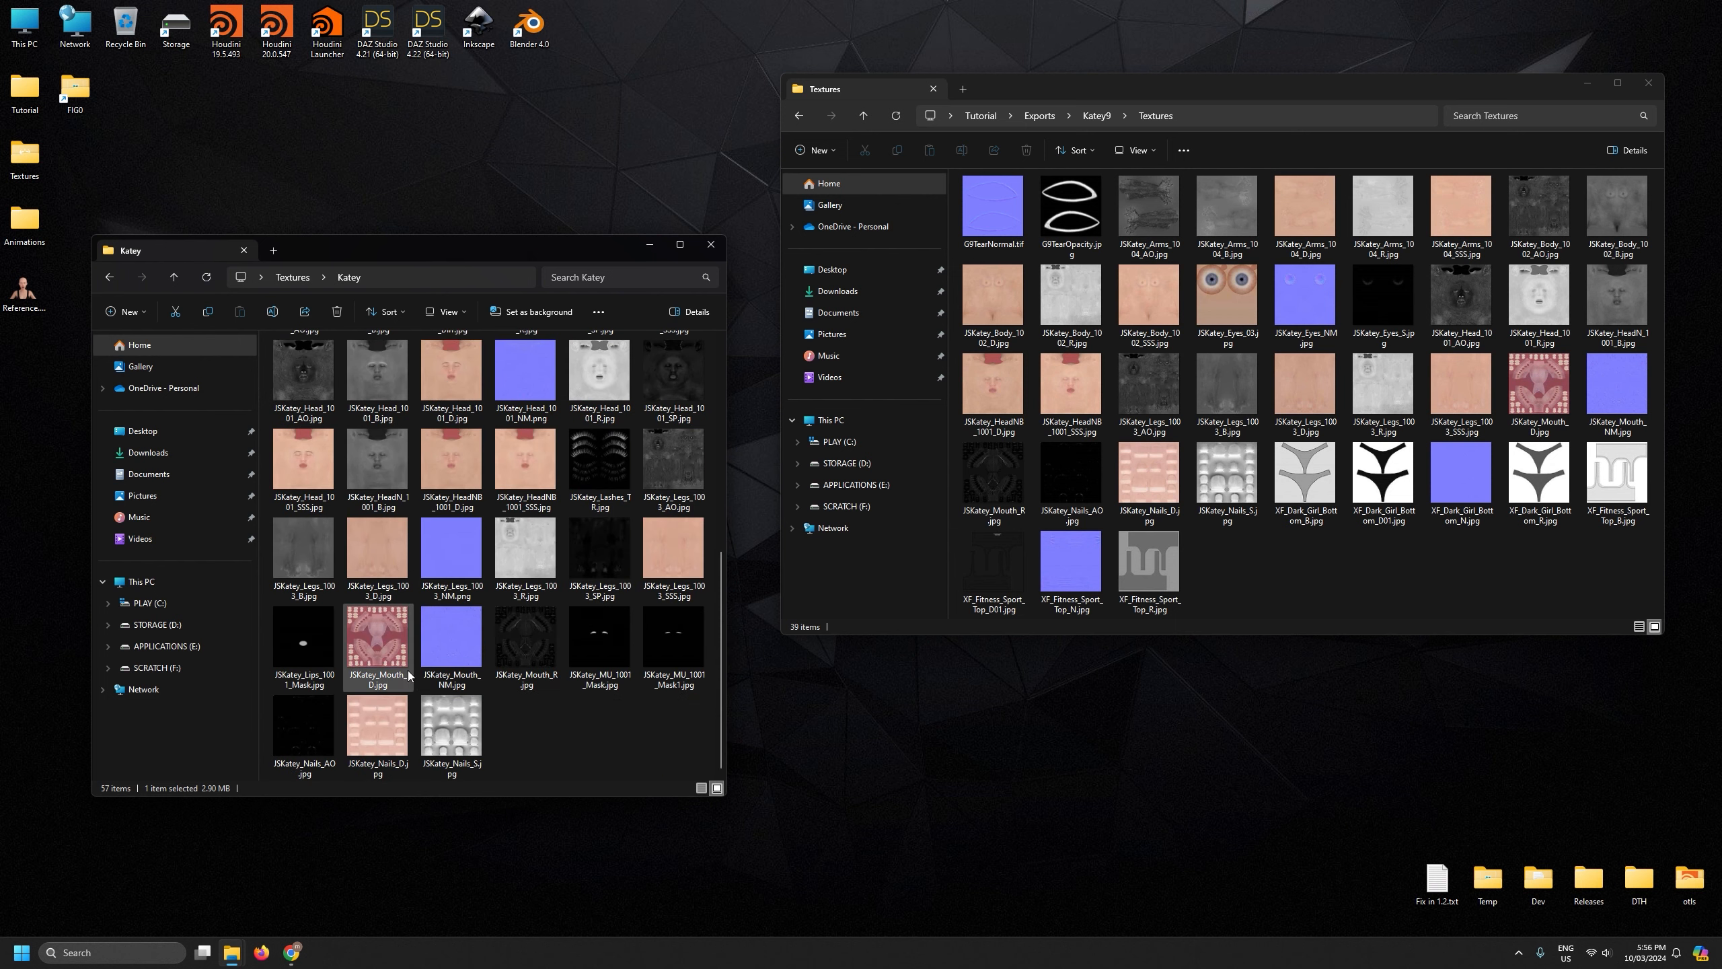
click(1312, 588)
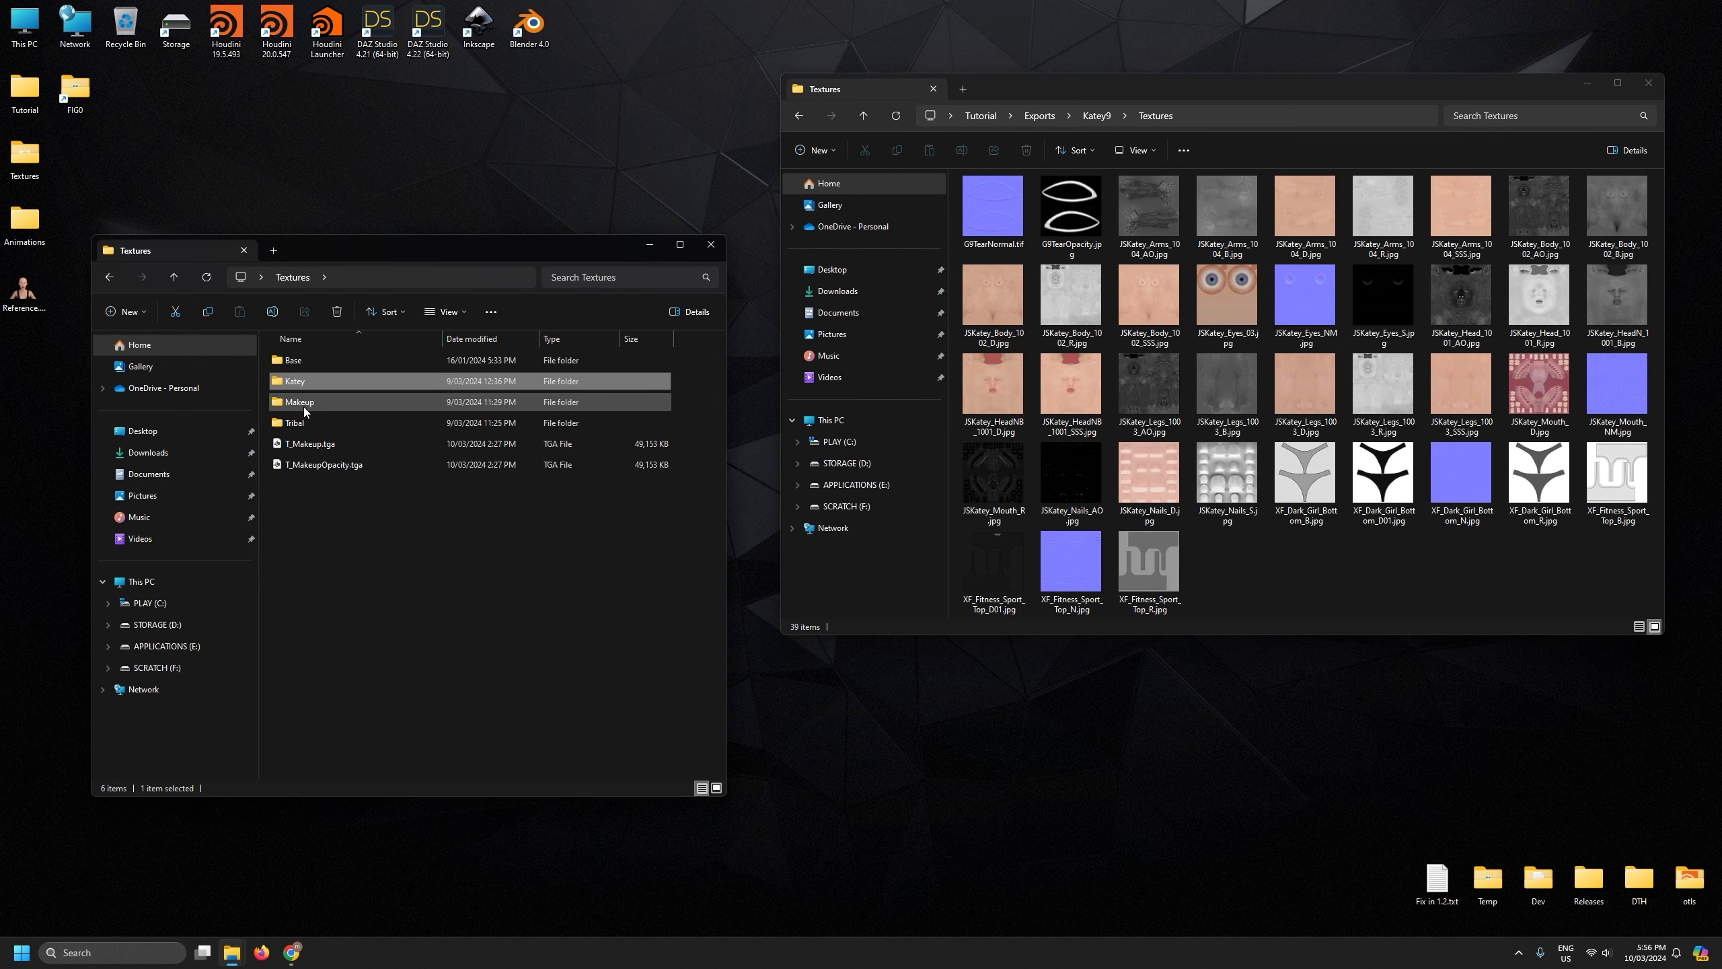
Look through the source Makeup and Tribal texture folders and return to the parent Textures folder
double_click(305, 411)
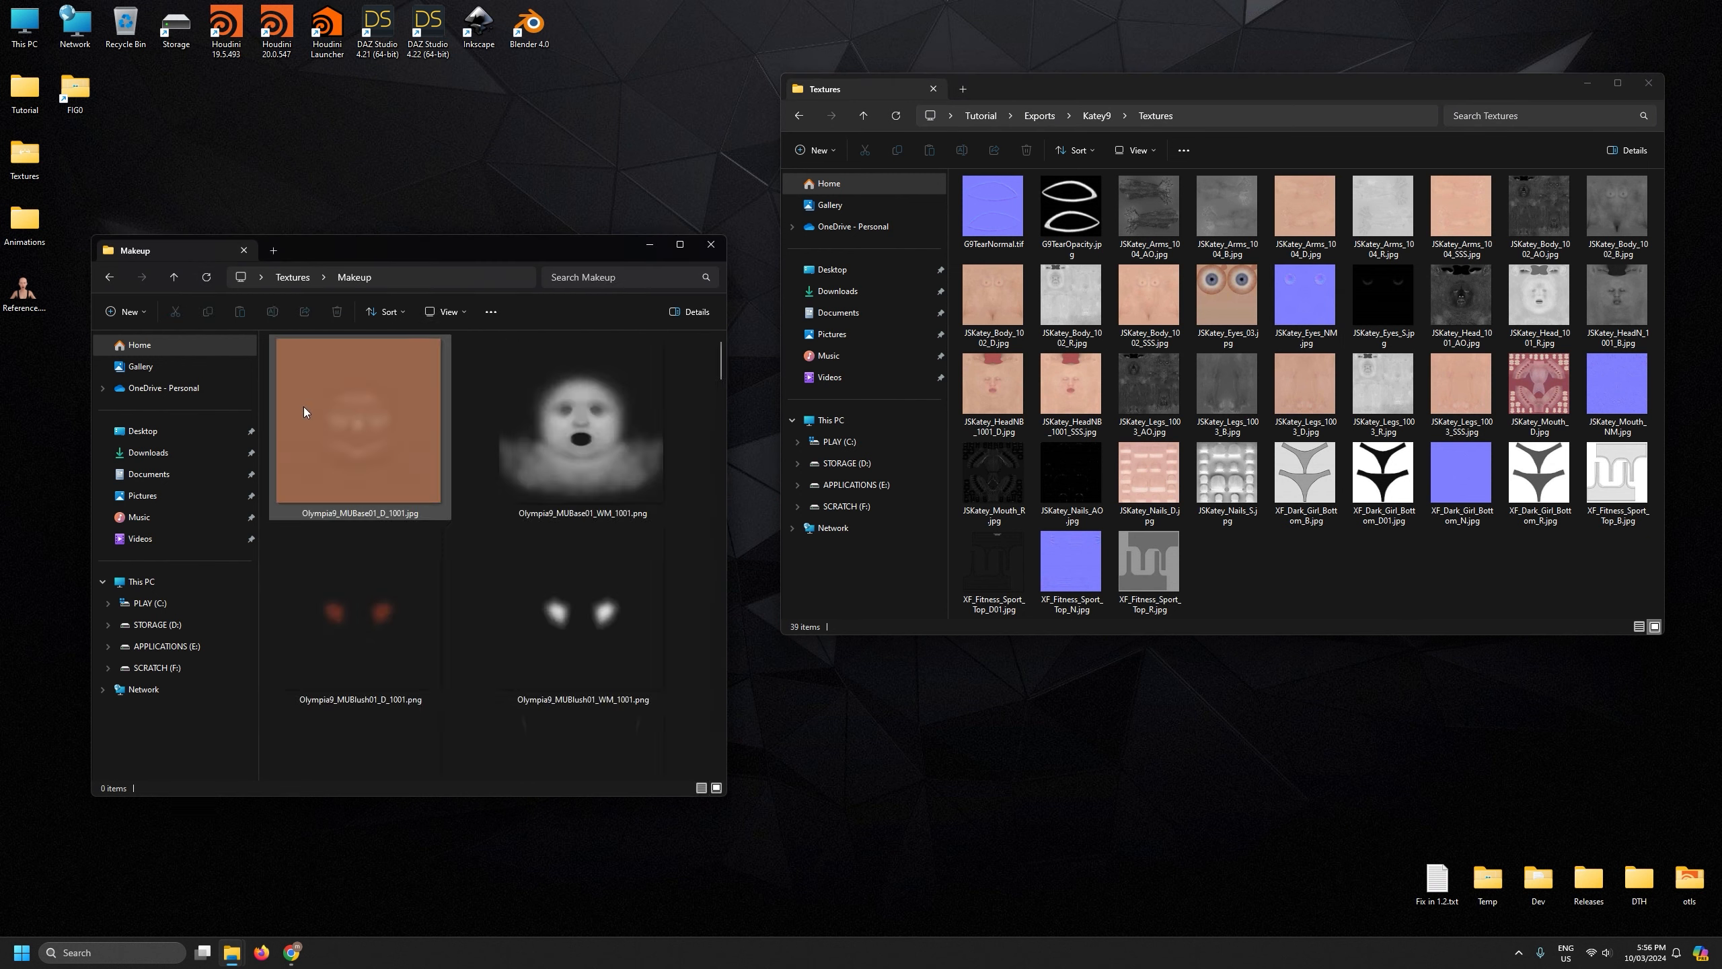
click(290, 277)
double_click(294, 422)
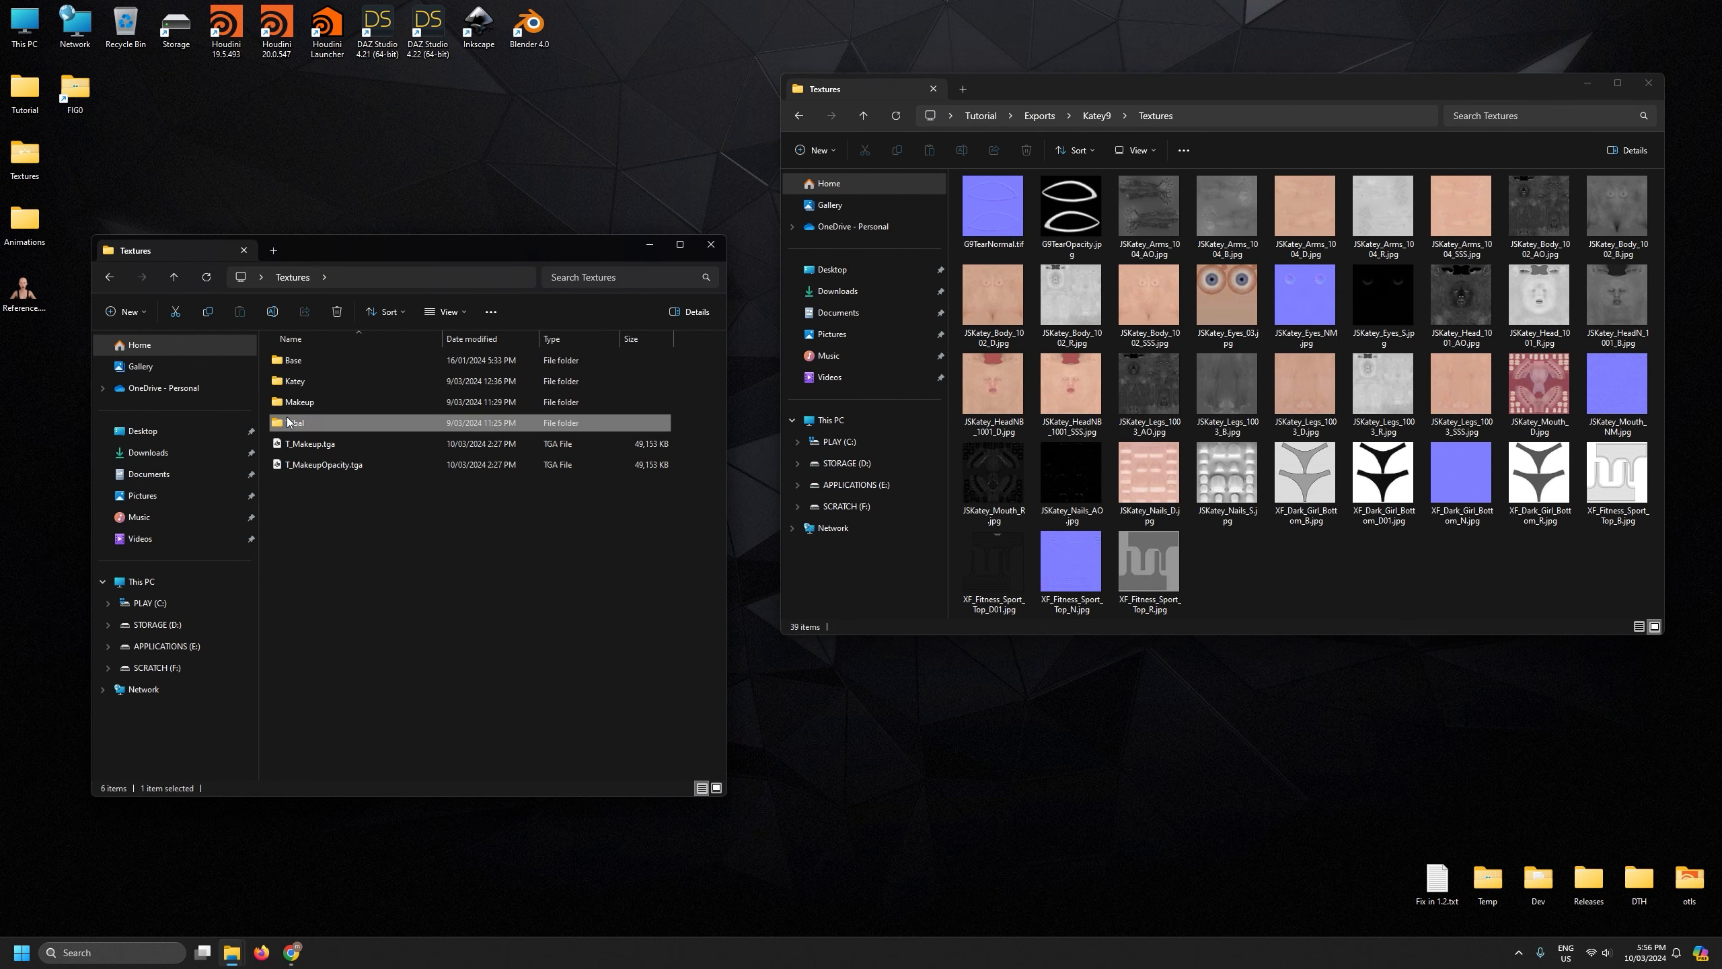
scroll(401, 502, down, 10)
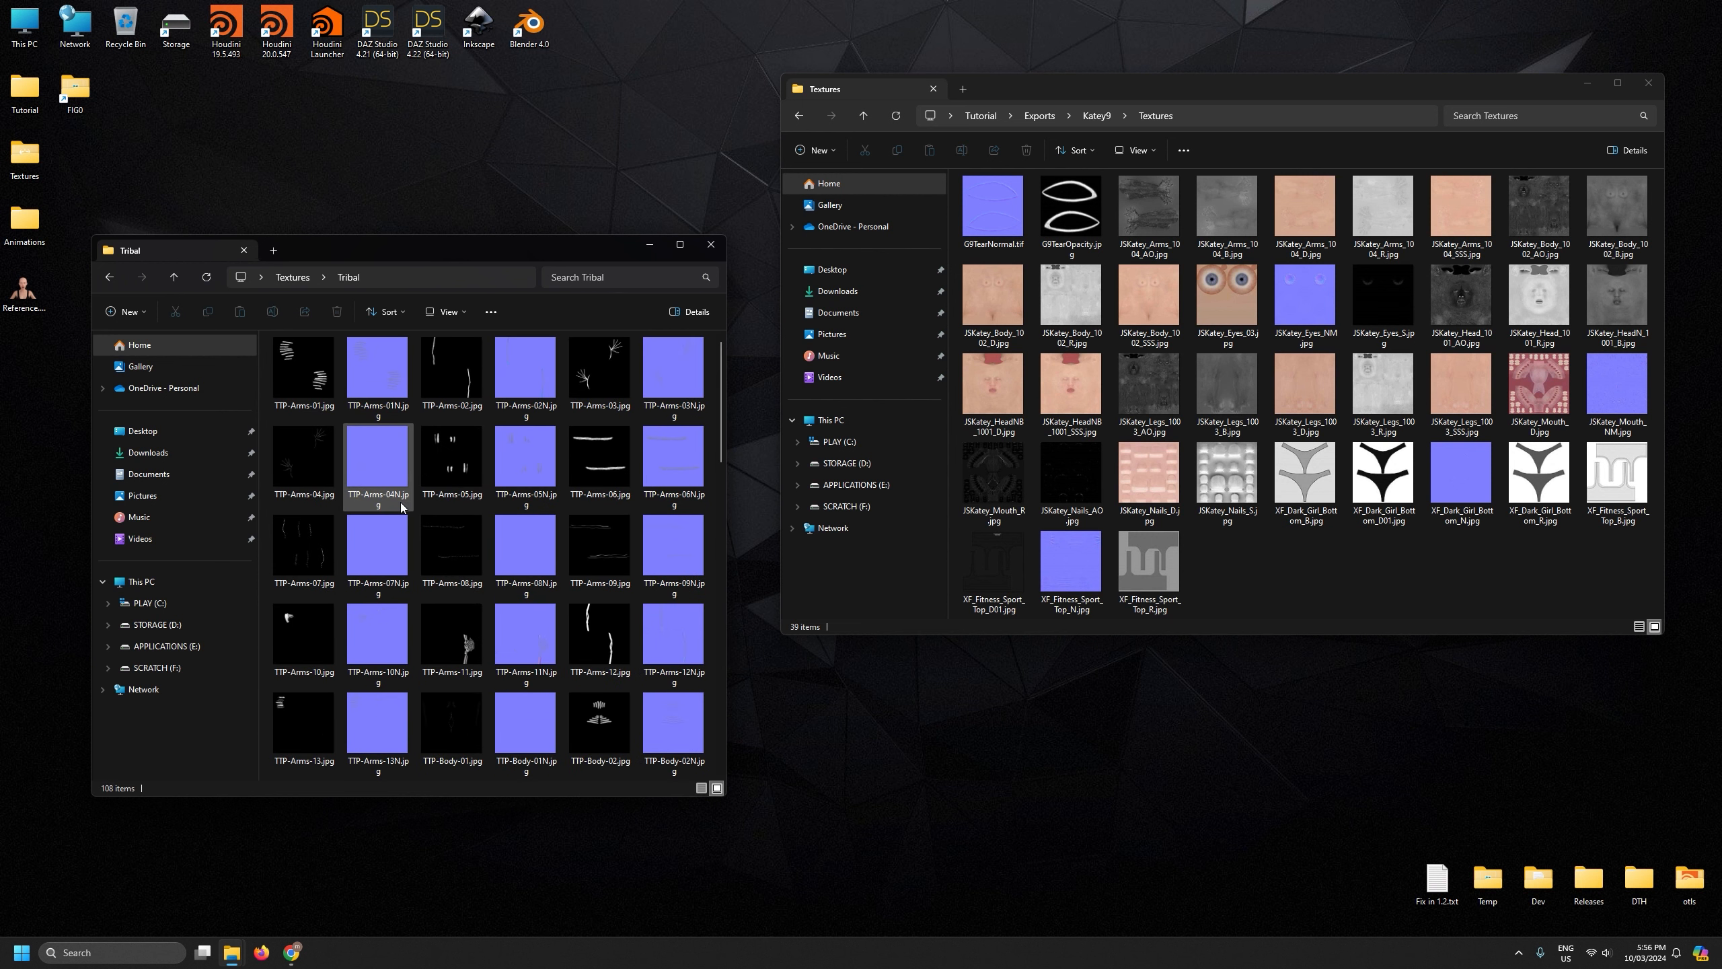
click(292, 276)
Close the source Textures window and move the exported textures window toward the centre of the desktop
click(1420, 591)
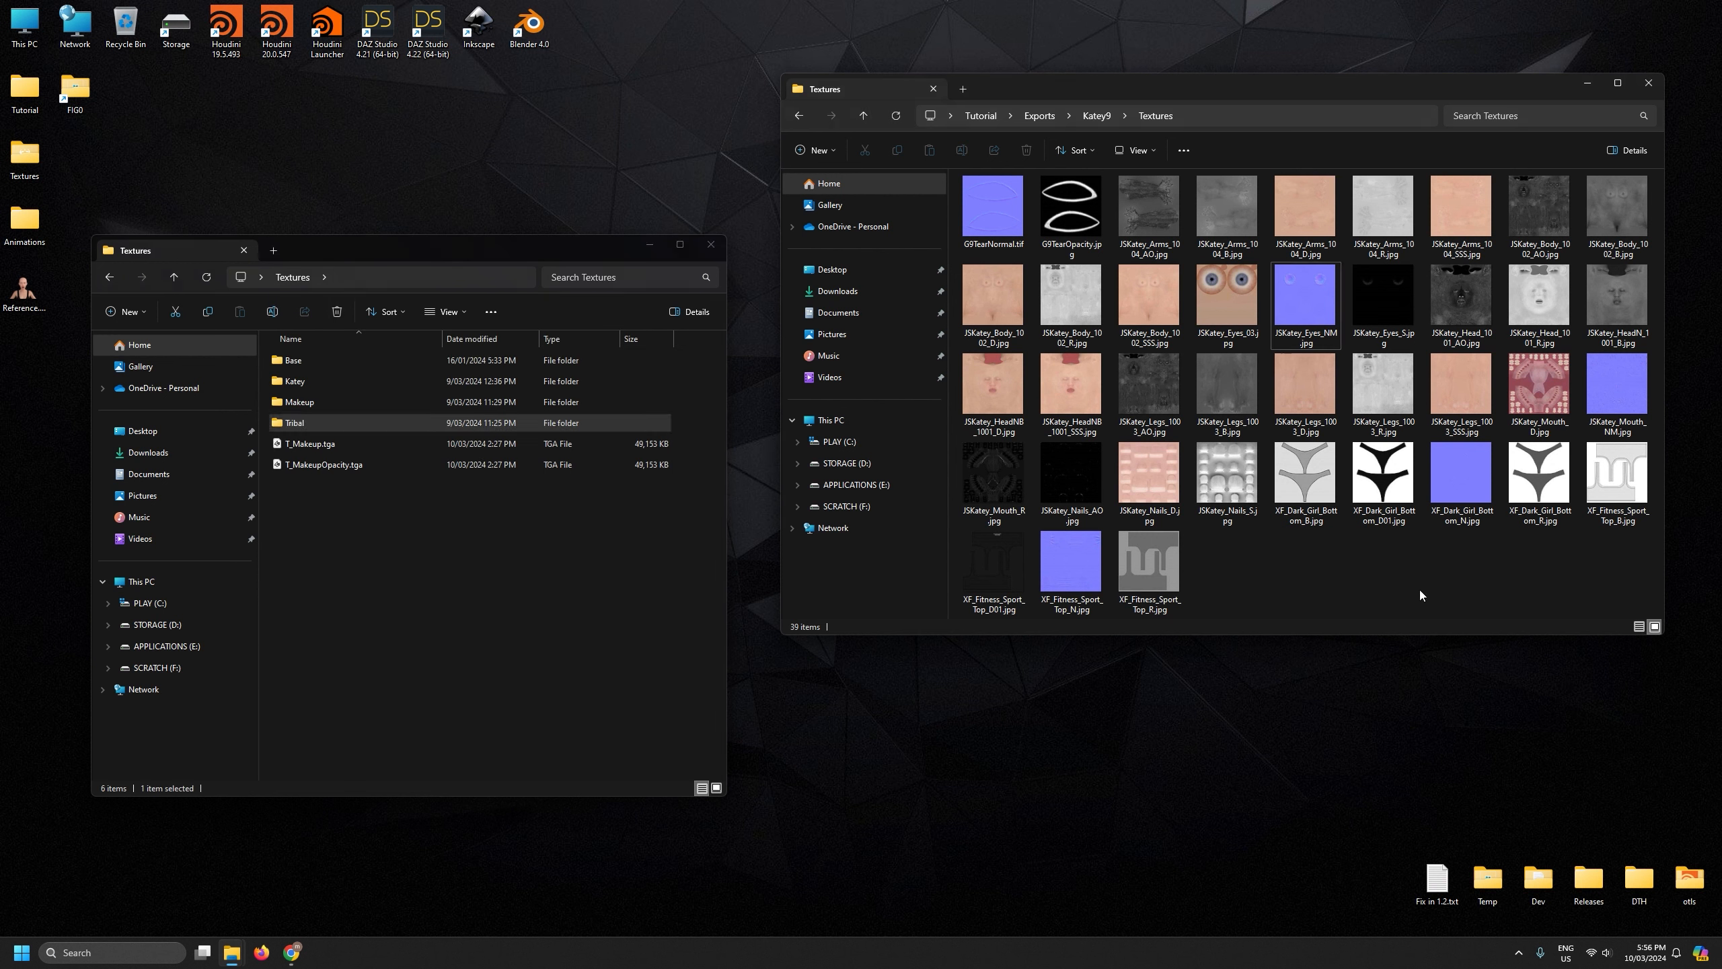
click(710, 244)
drag(1267, 89, 953, 208)
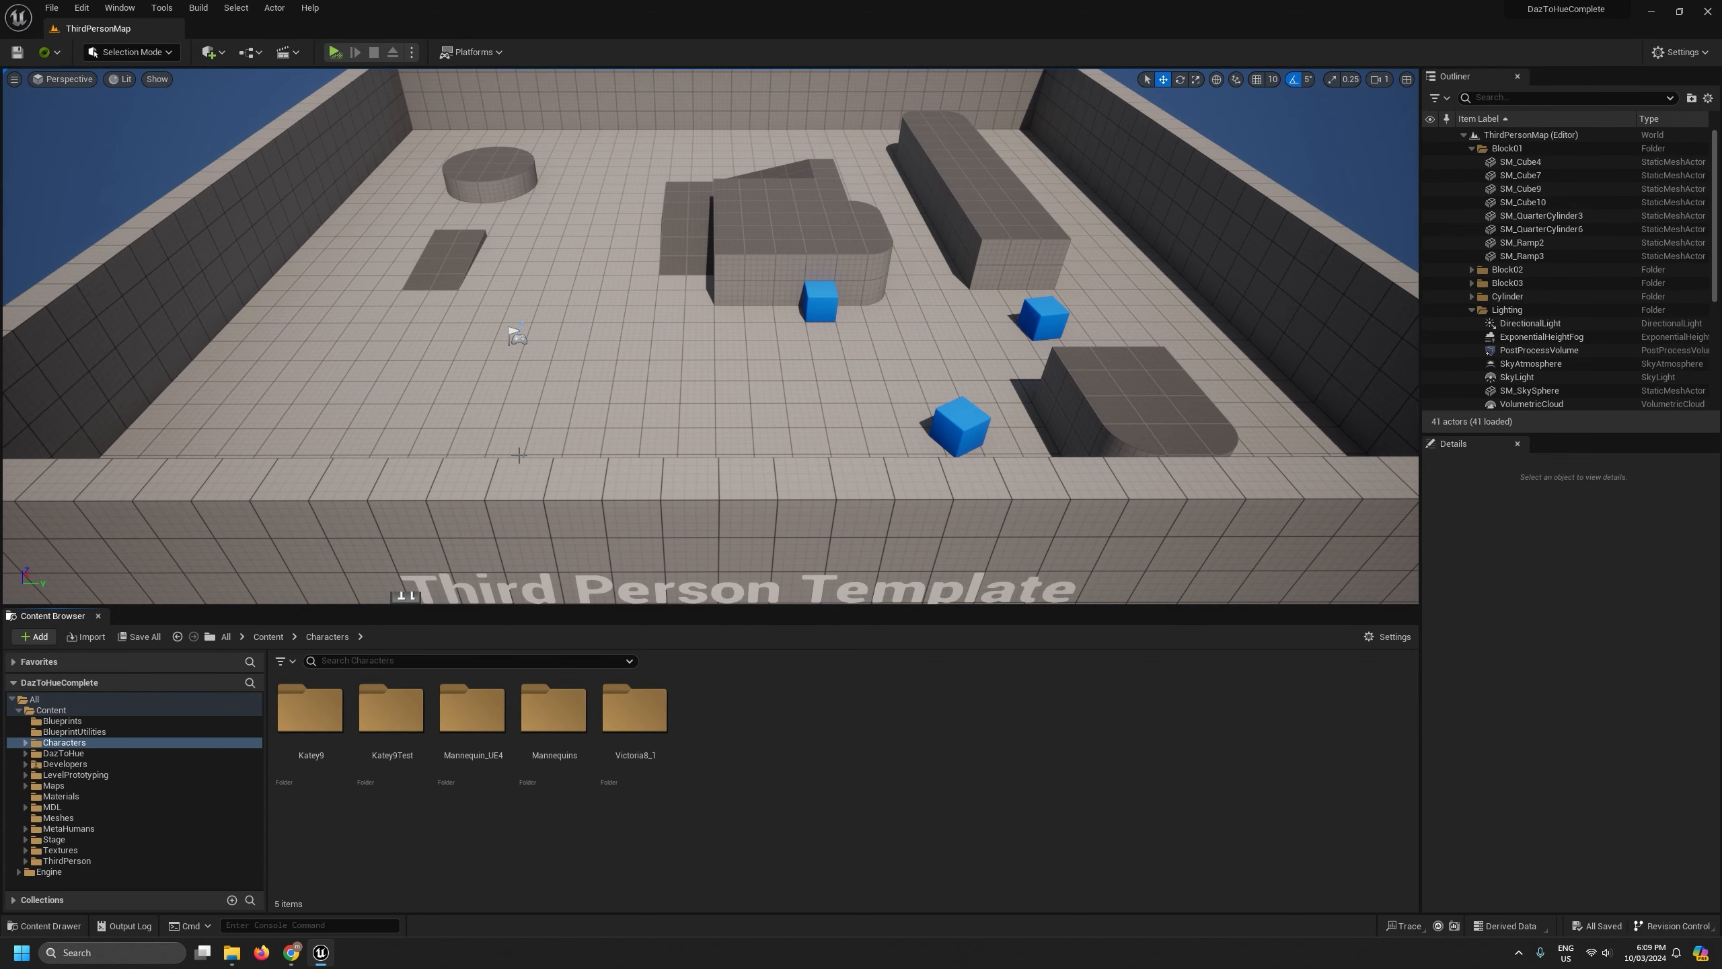
In Unreal Engine, expand the Characters and Katey9 content folders and open the Makeup folder inside Textures
click(25, 743)
click(63, 753)
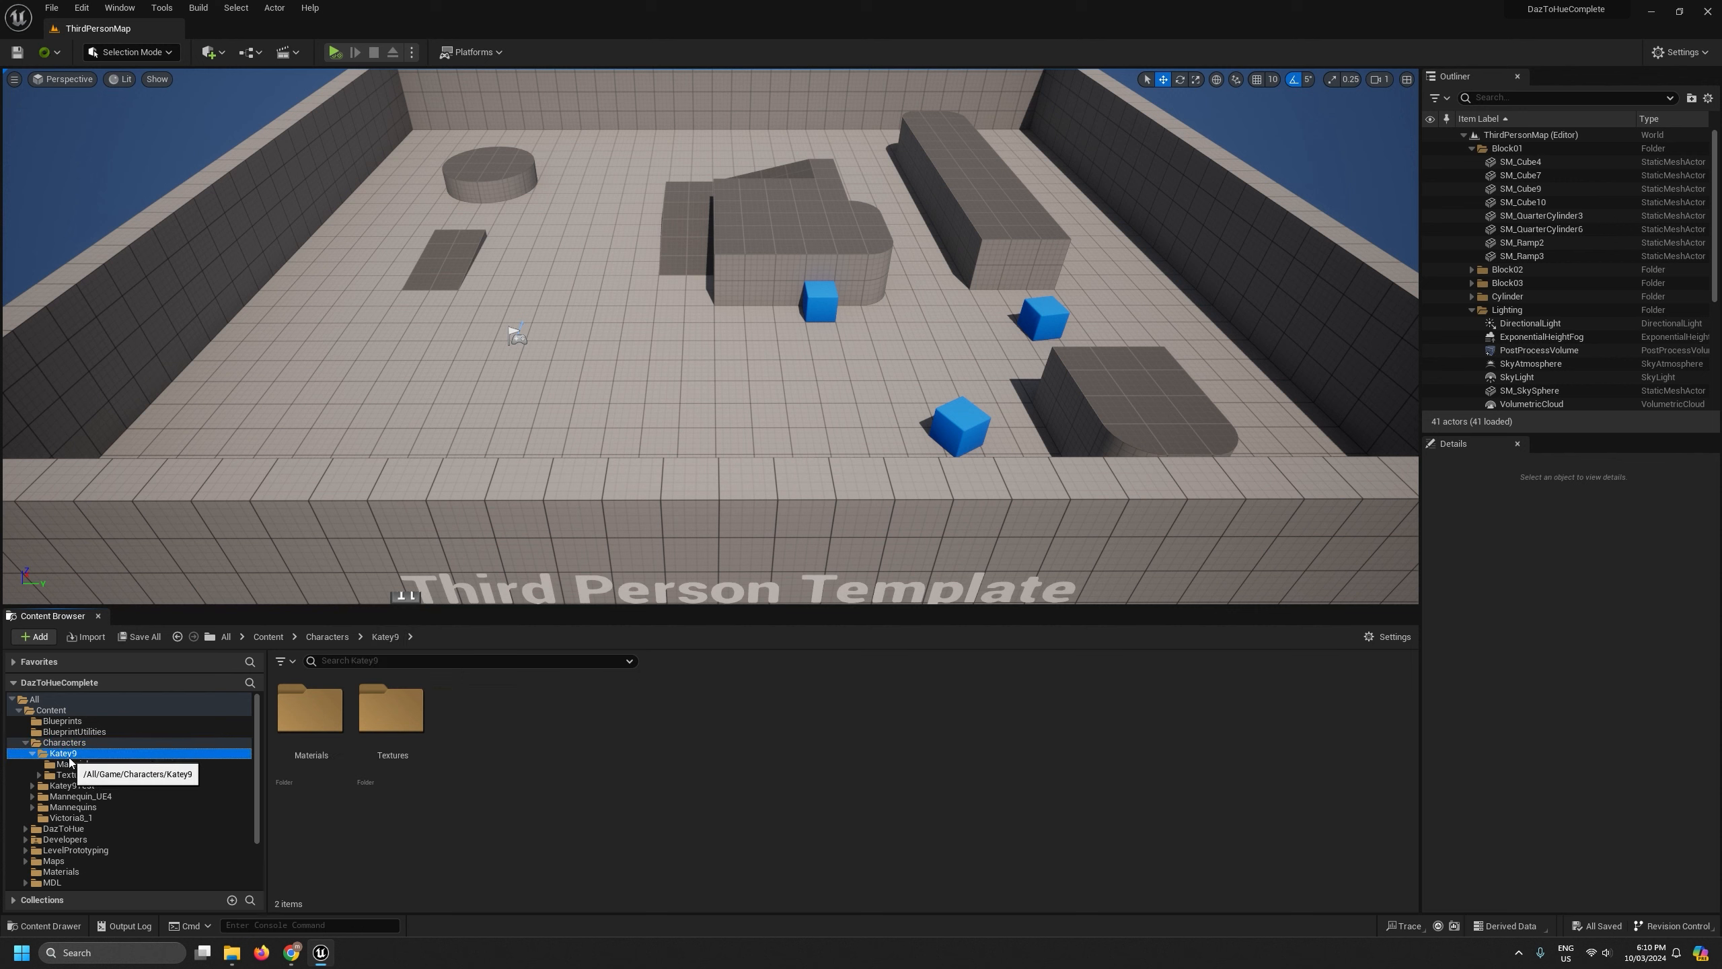
click(74, 764)
double_click(73, 775)
click(67, 786)
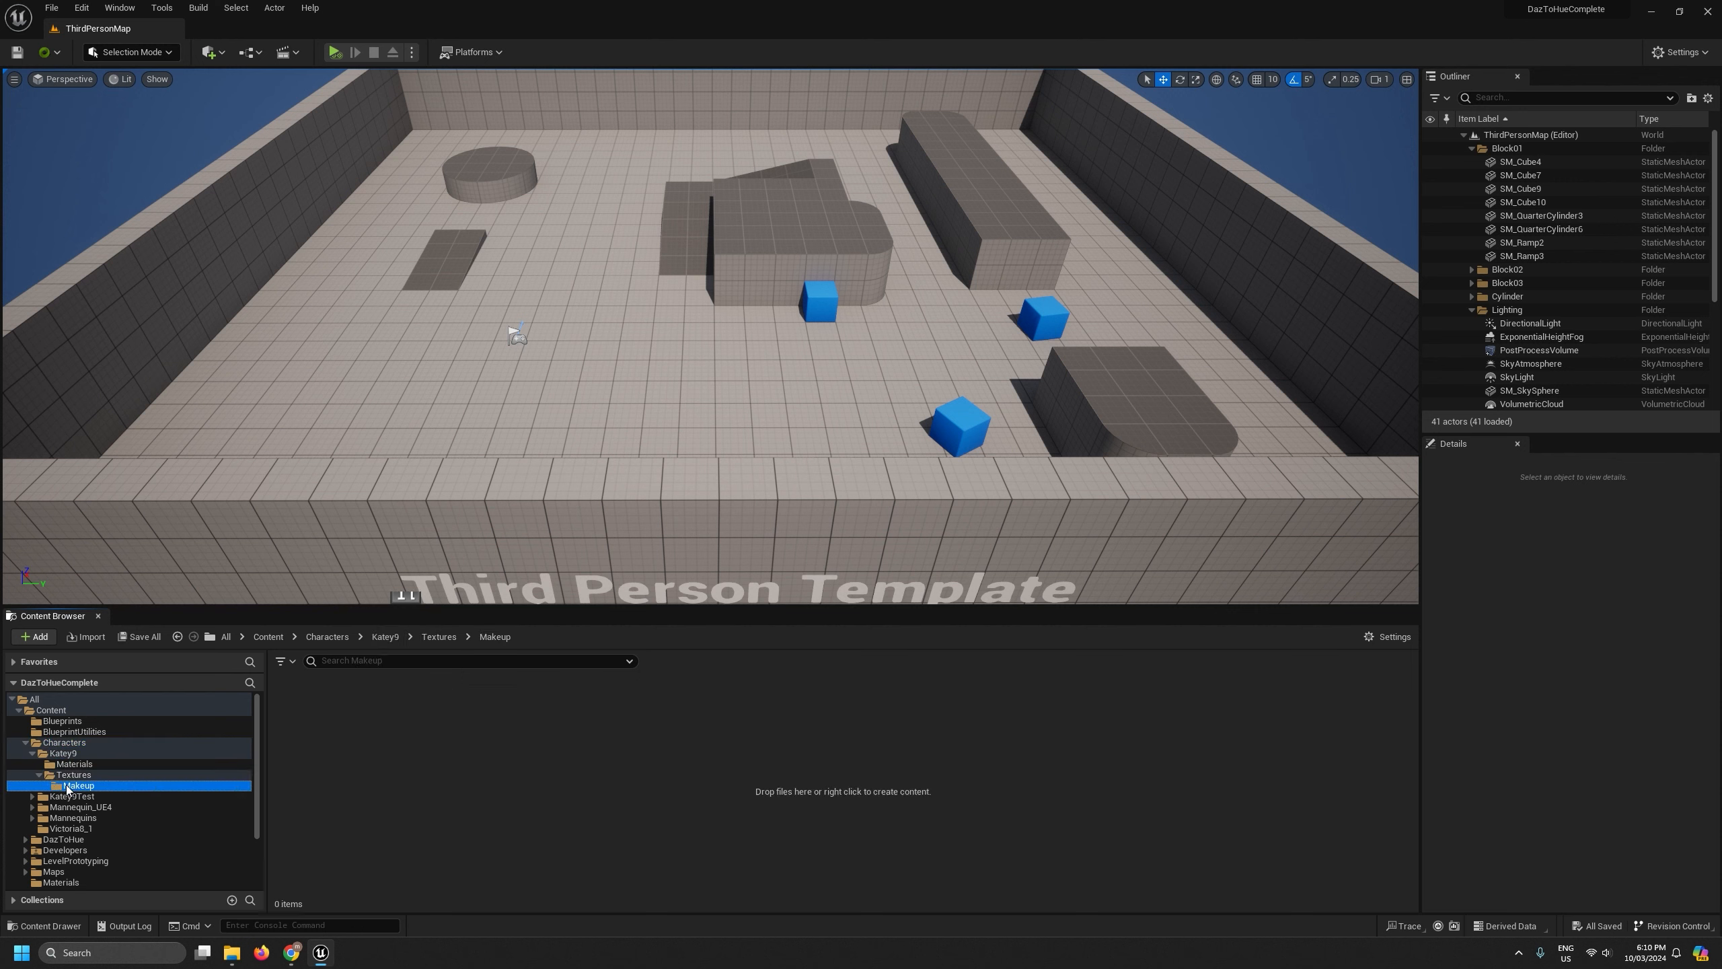
Look through the Katey9 folder with its Materials, Textures and Makeup subfolders, check Katey9Test, and collapse the Characters folder
click(63, 753)
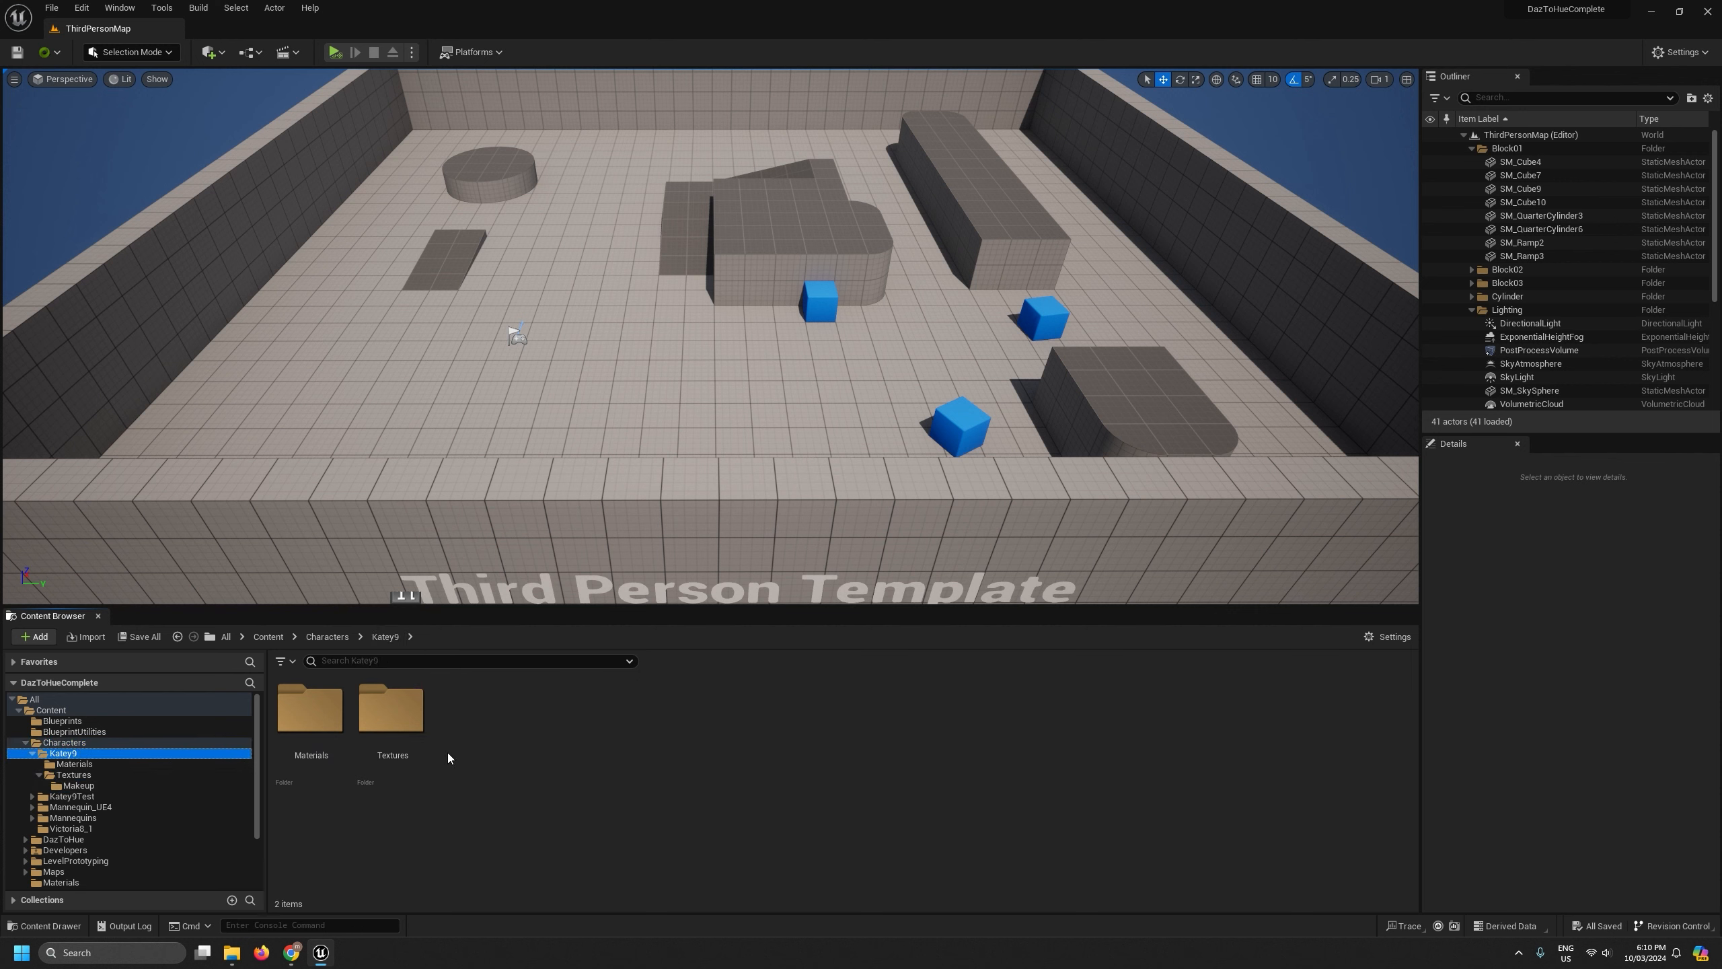
click(89, 765)
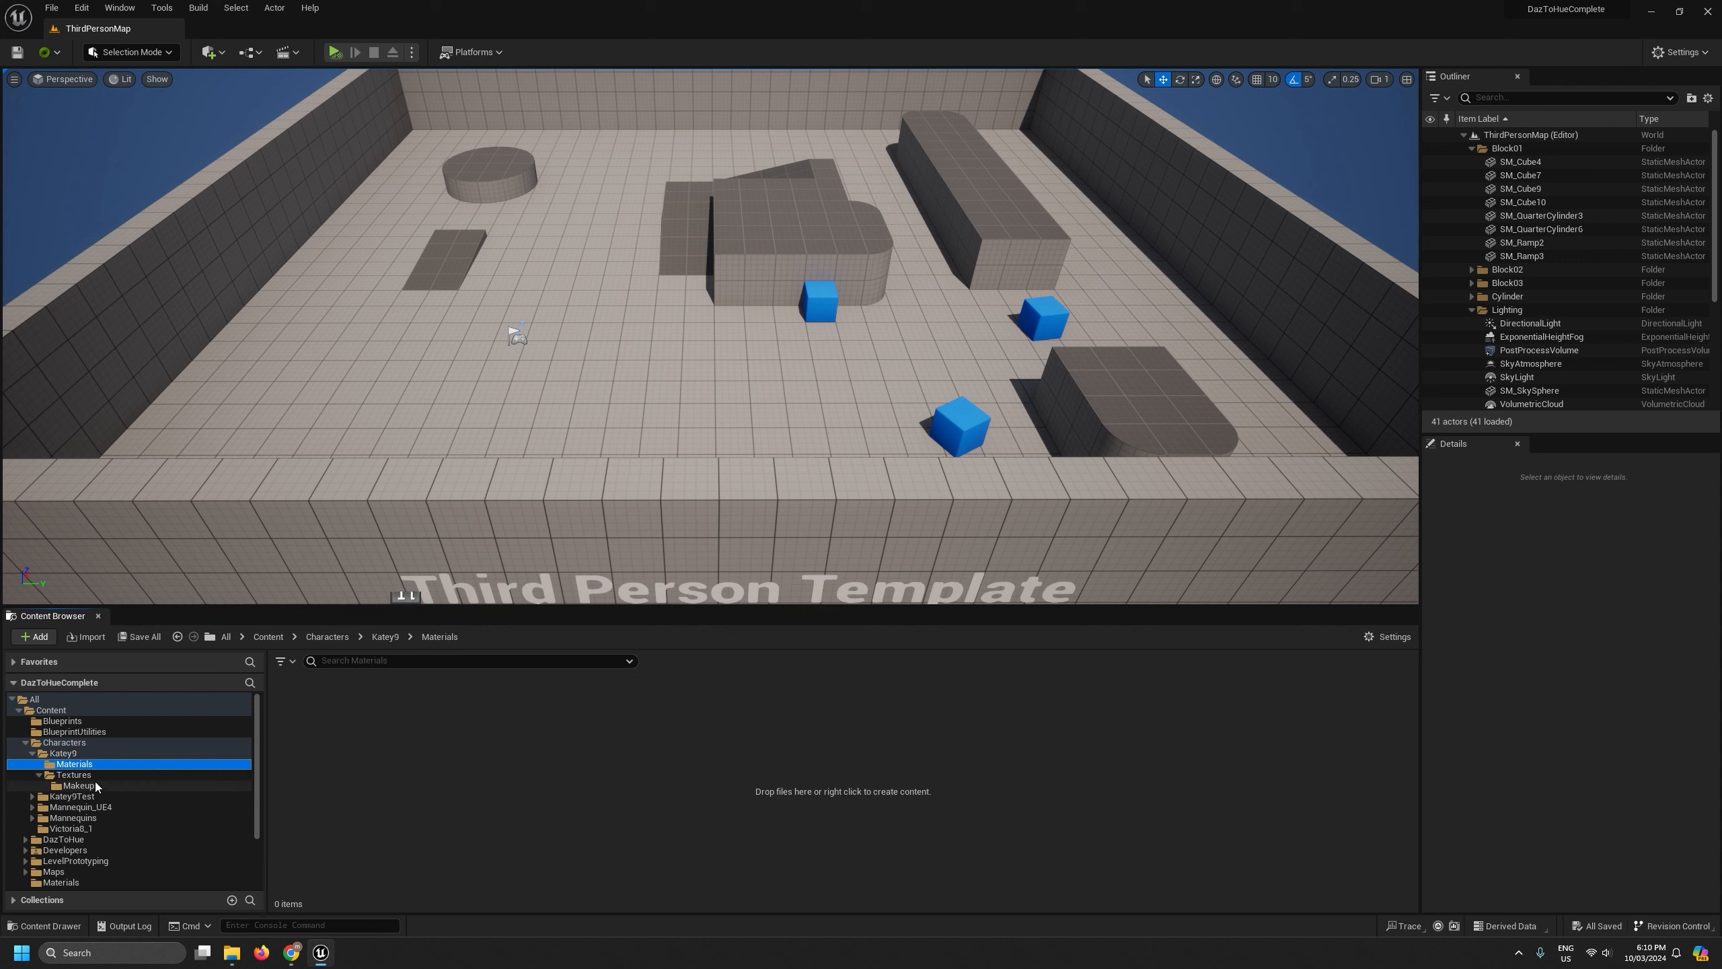
click(94, 785)
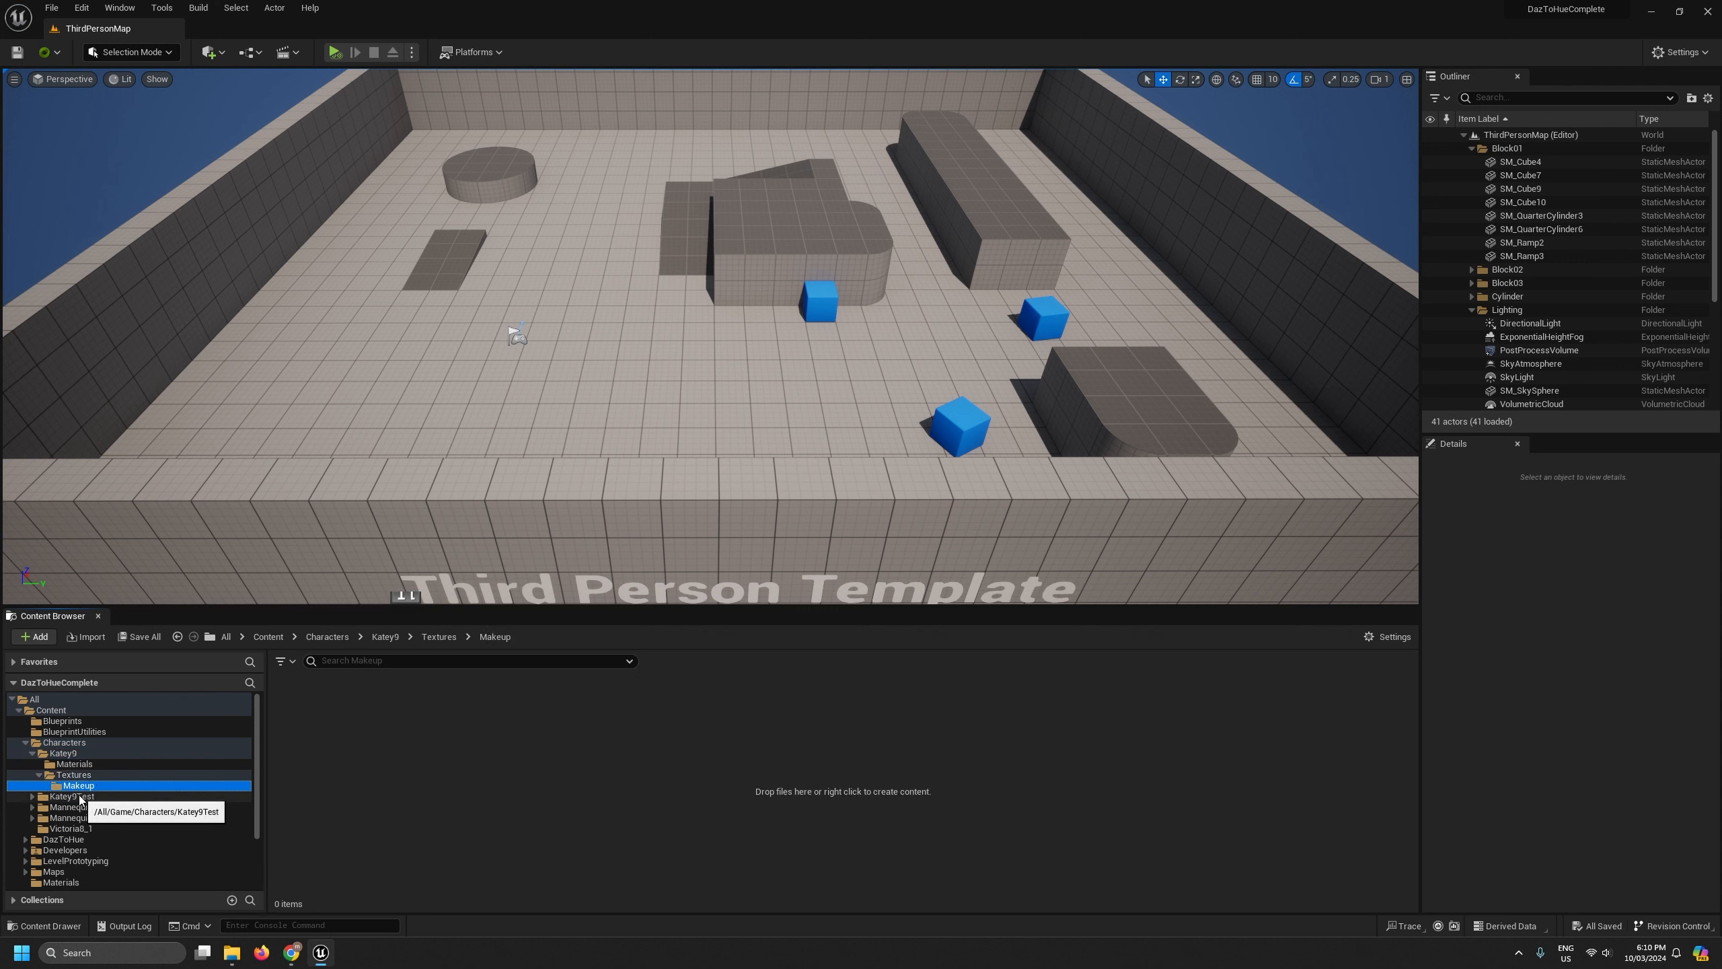
click(80, 797)
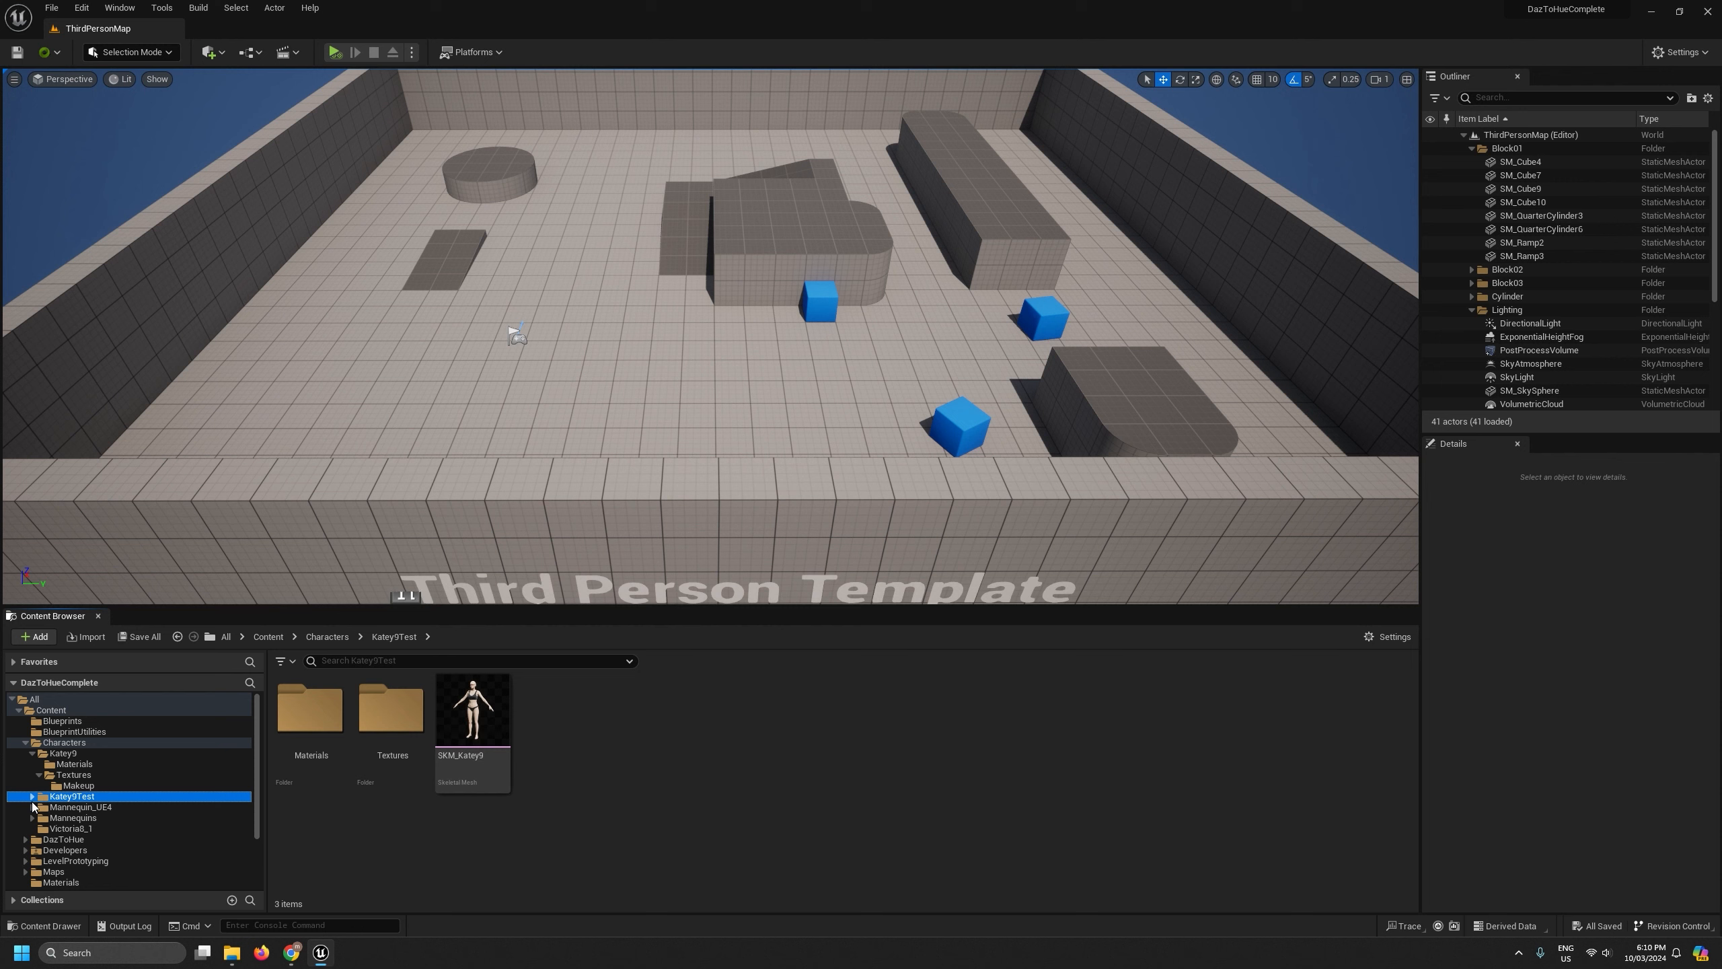
click(71, 775)
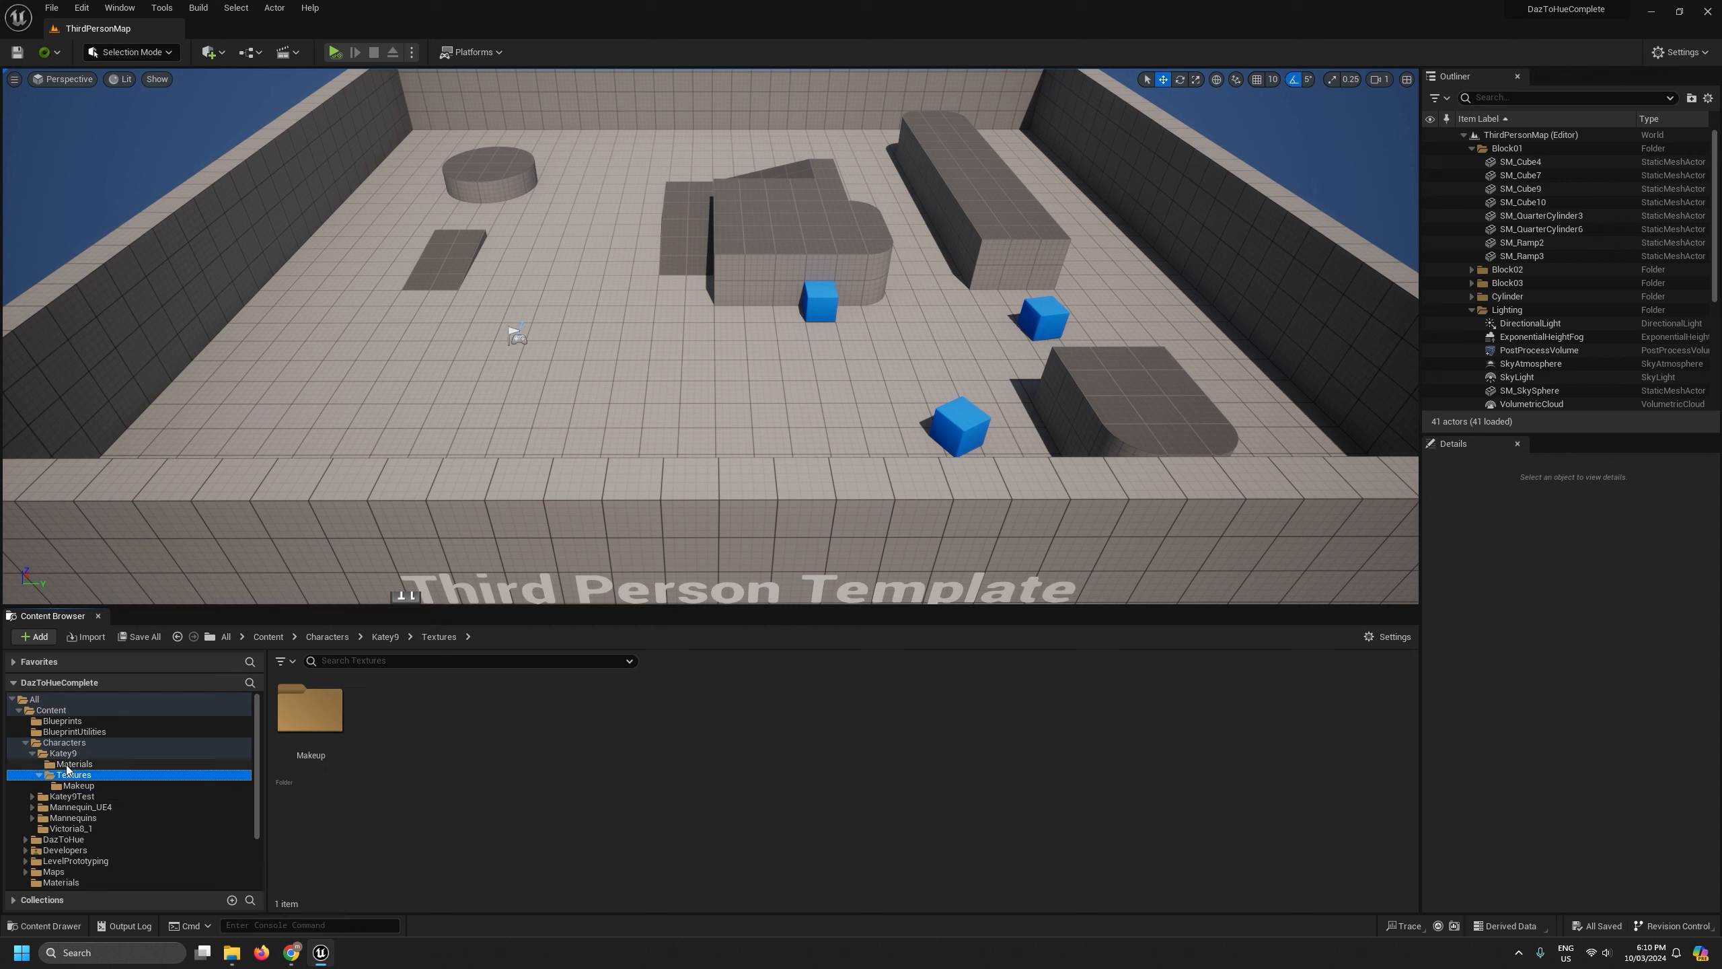
click(73, 754)
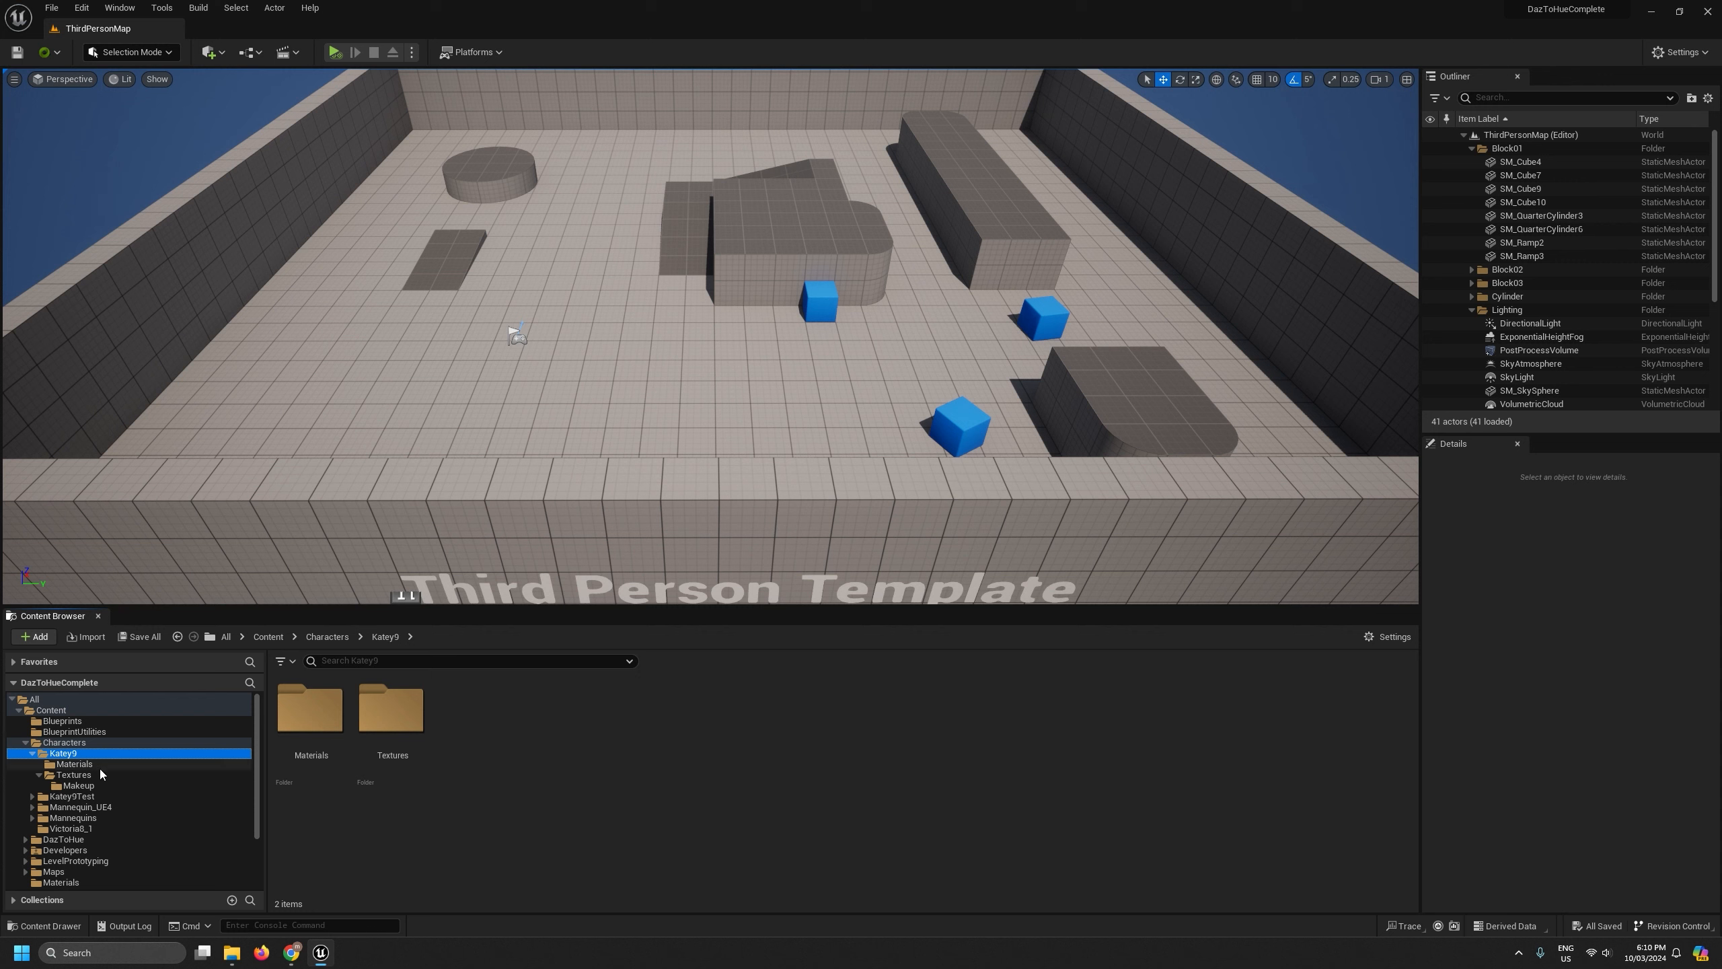
click(26, 743)
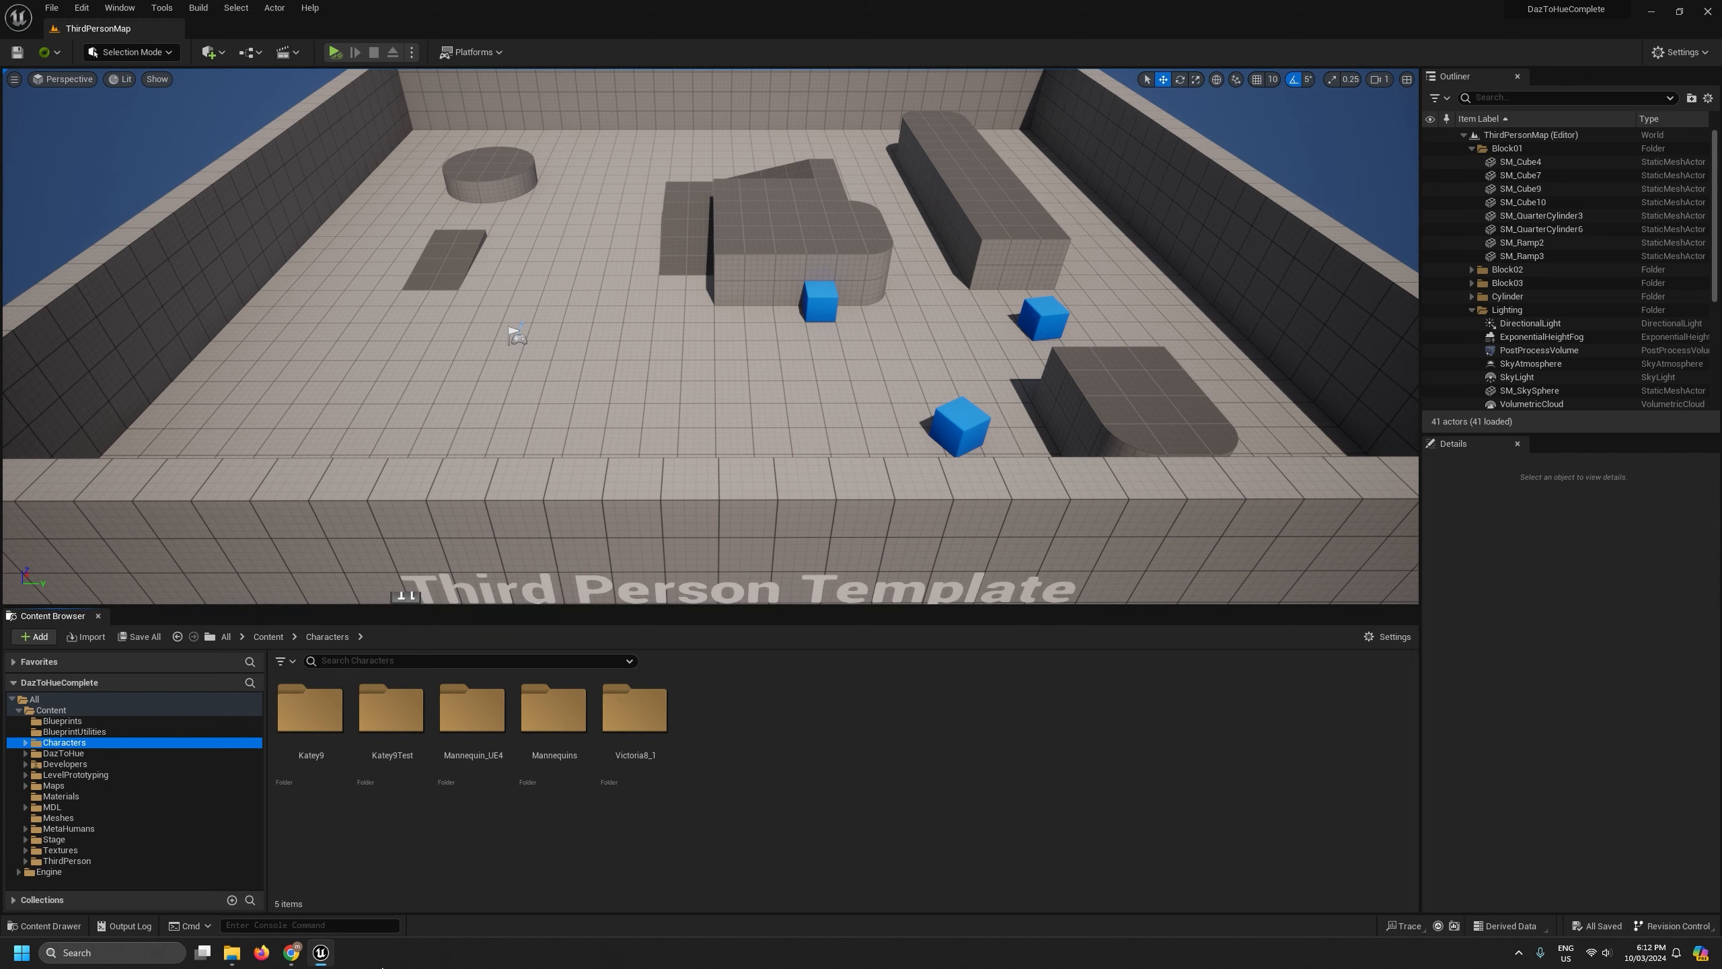
Switch to Chrome and highlight the MetaHuman Lighting title on its Unreal Engine Marketplace page
click(290, 952)
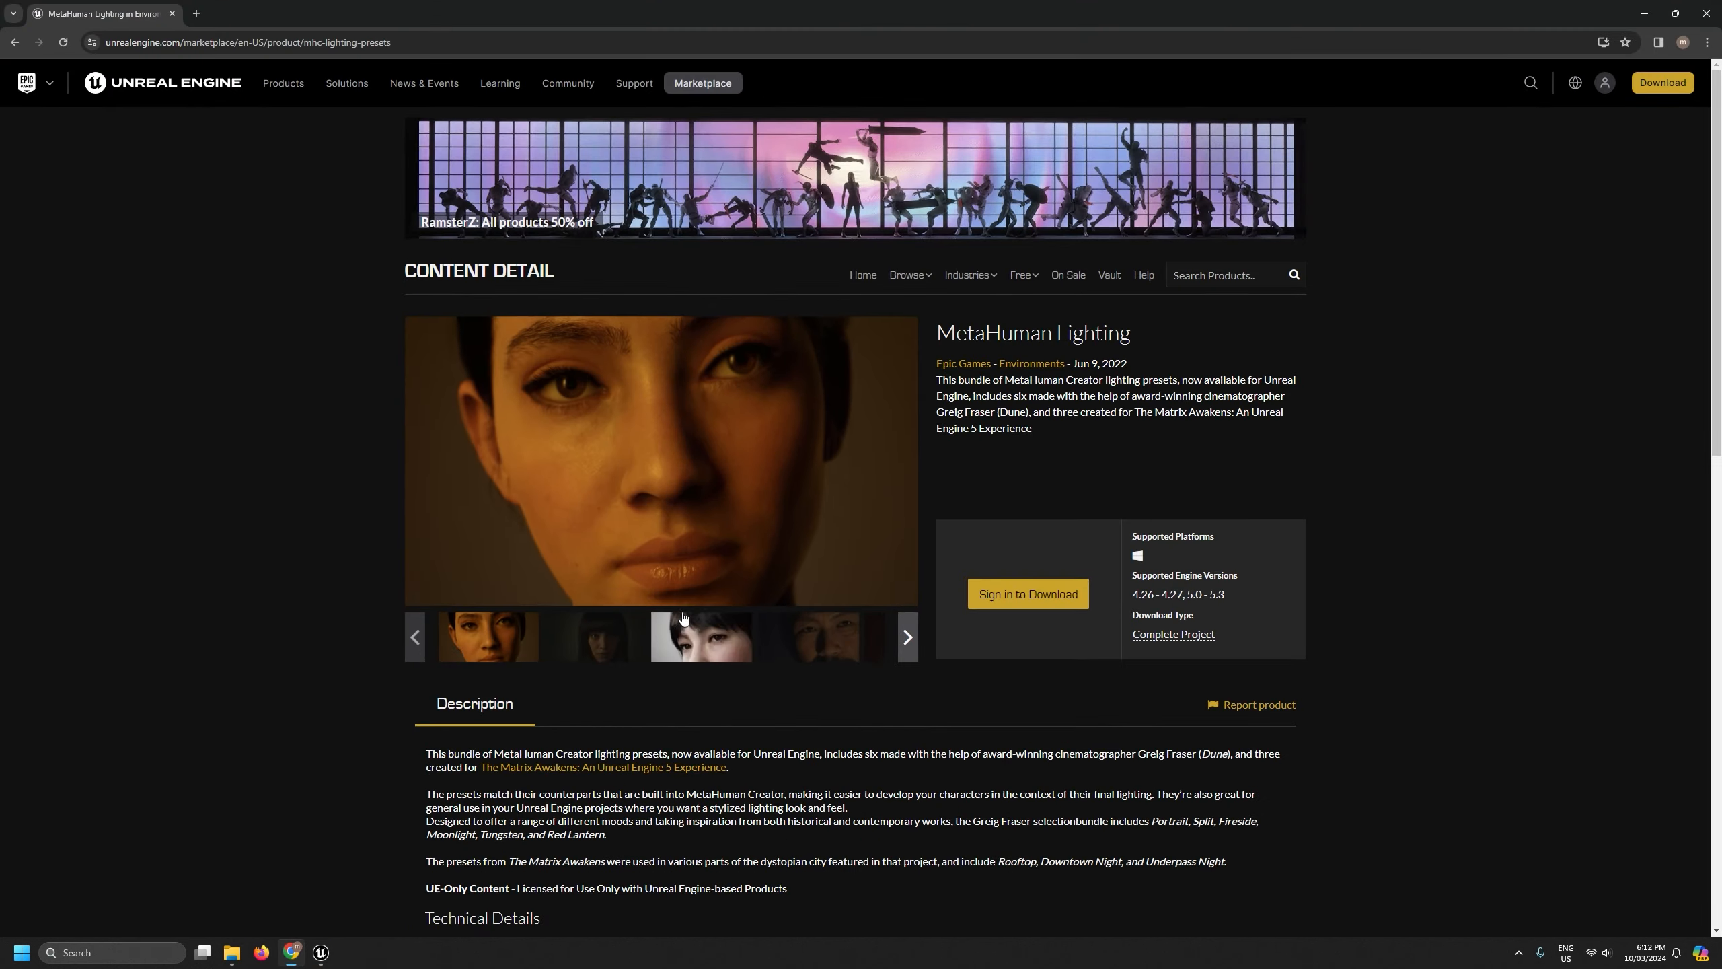
drag(943, 331, 1141, 331)
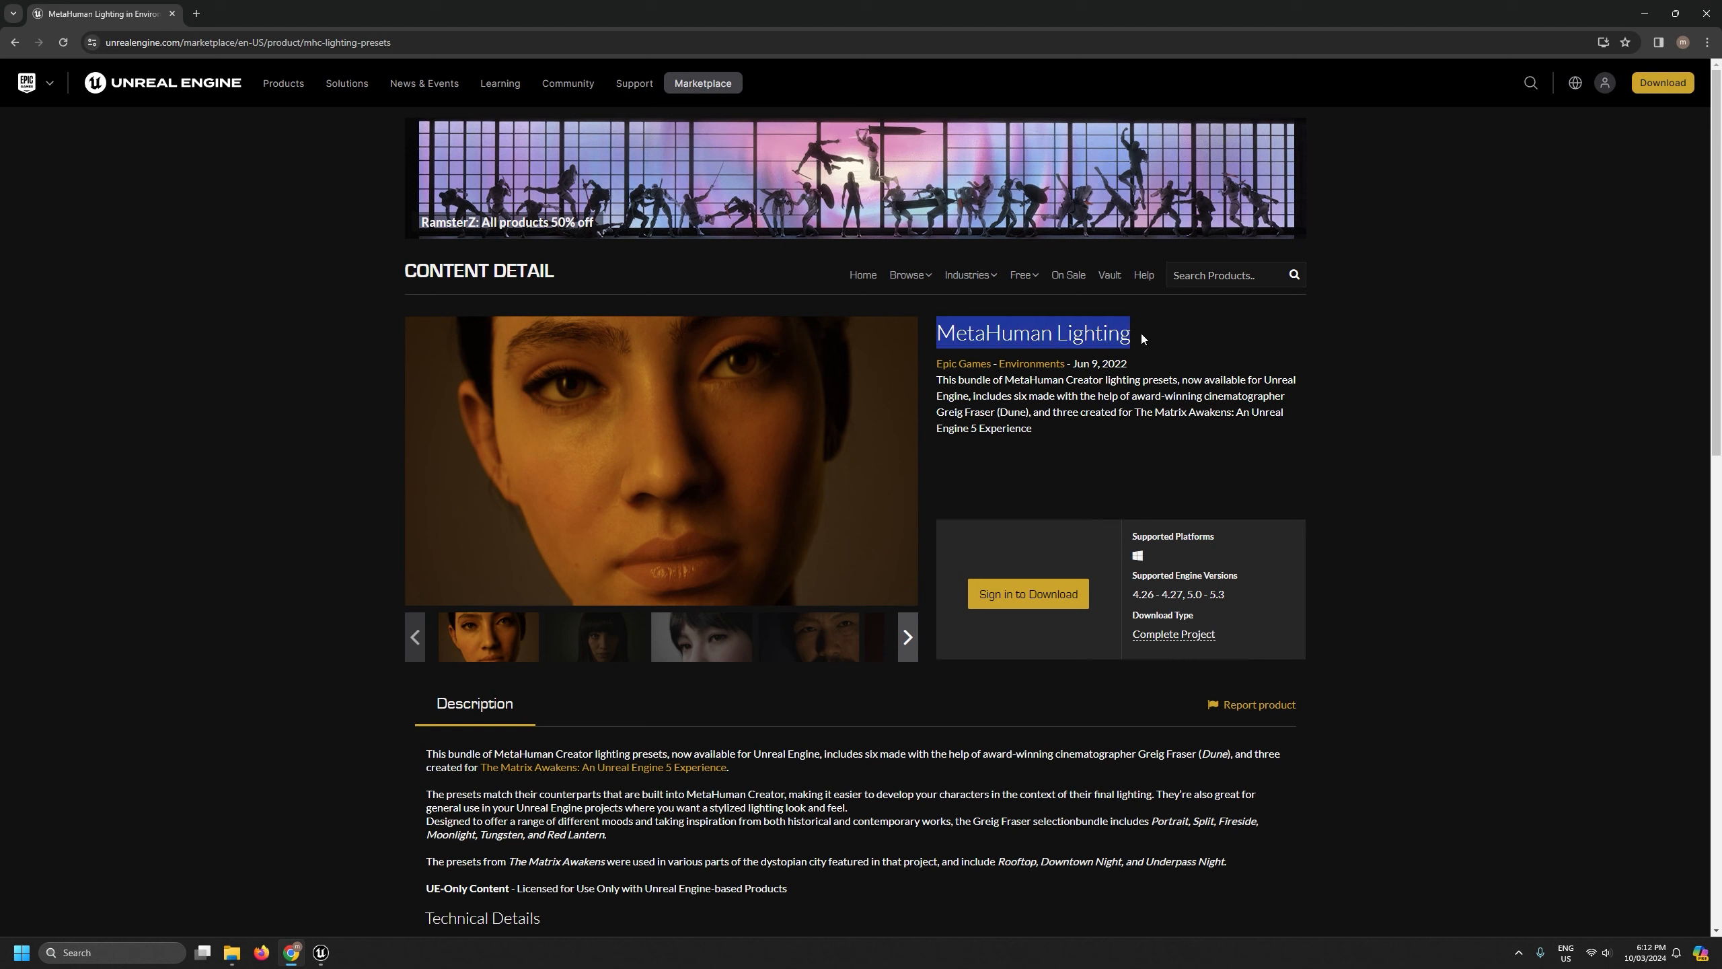
click(1170, 338)
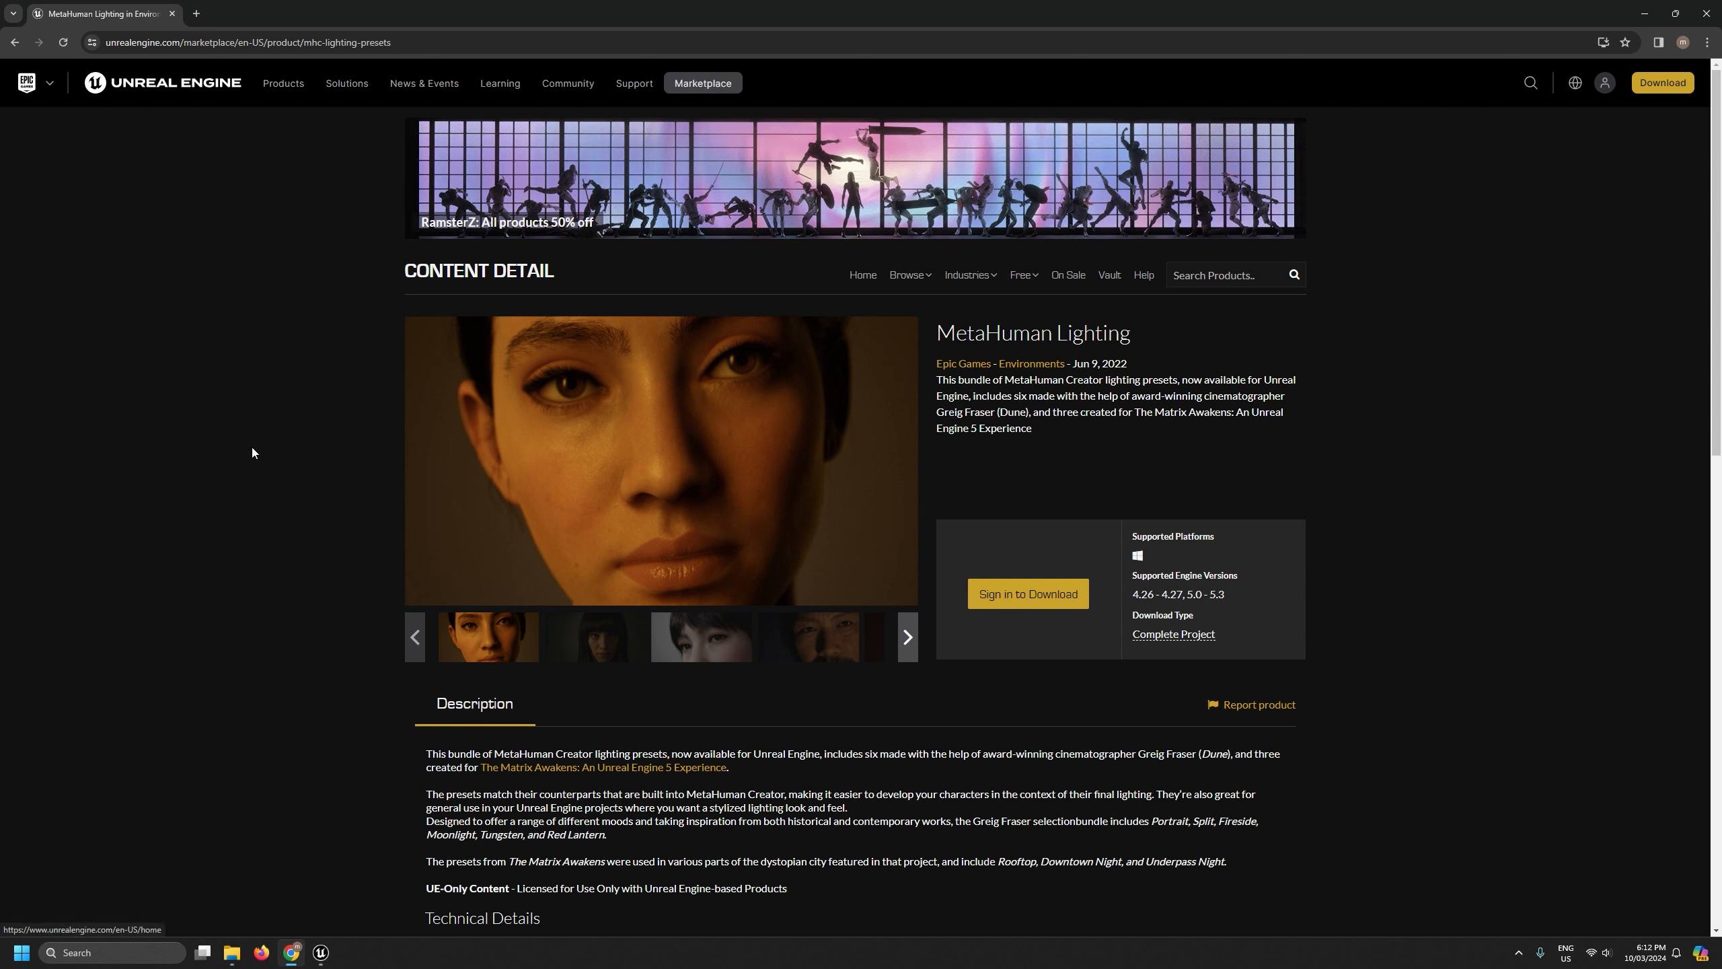
Browse the preview images in the MetaHuman Lighting product gallery to examine the different lighting presets
click(599, 646)
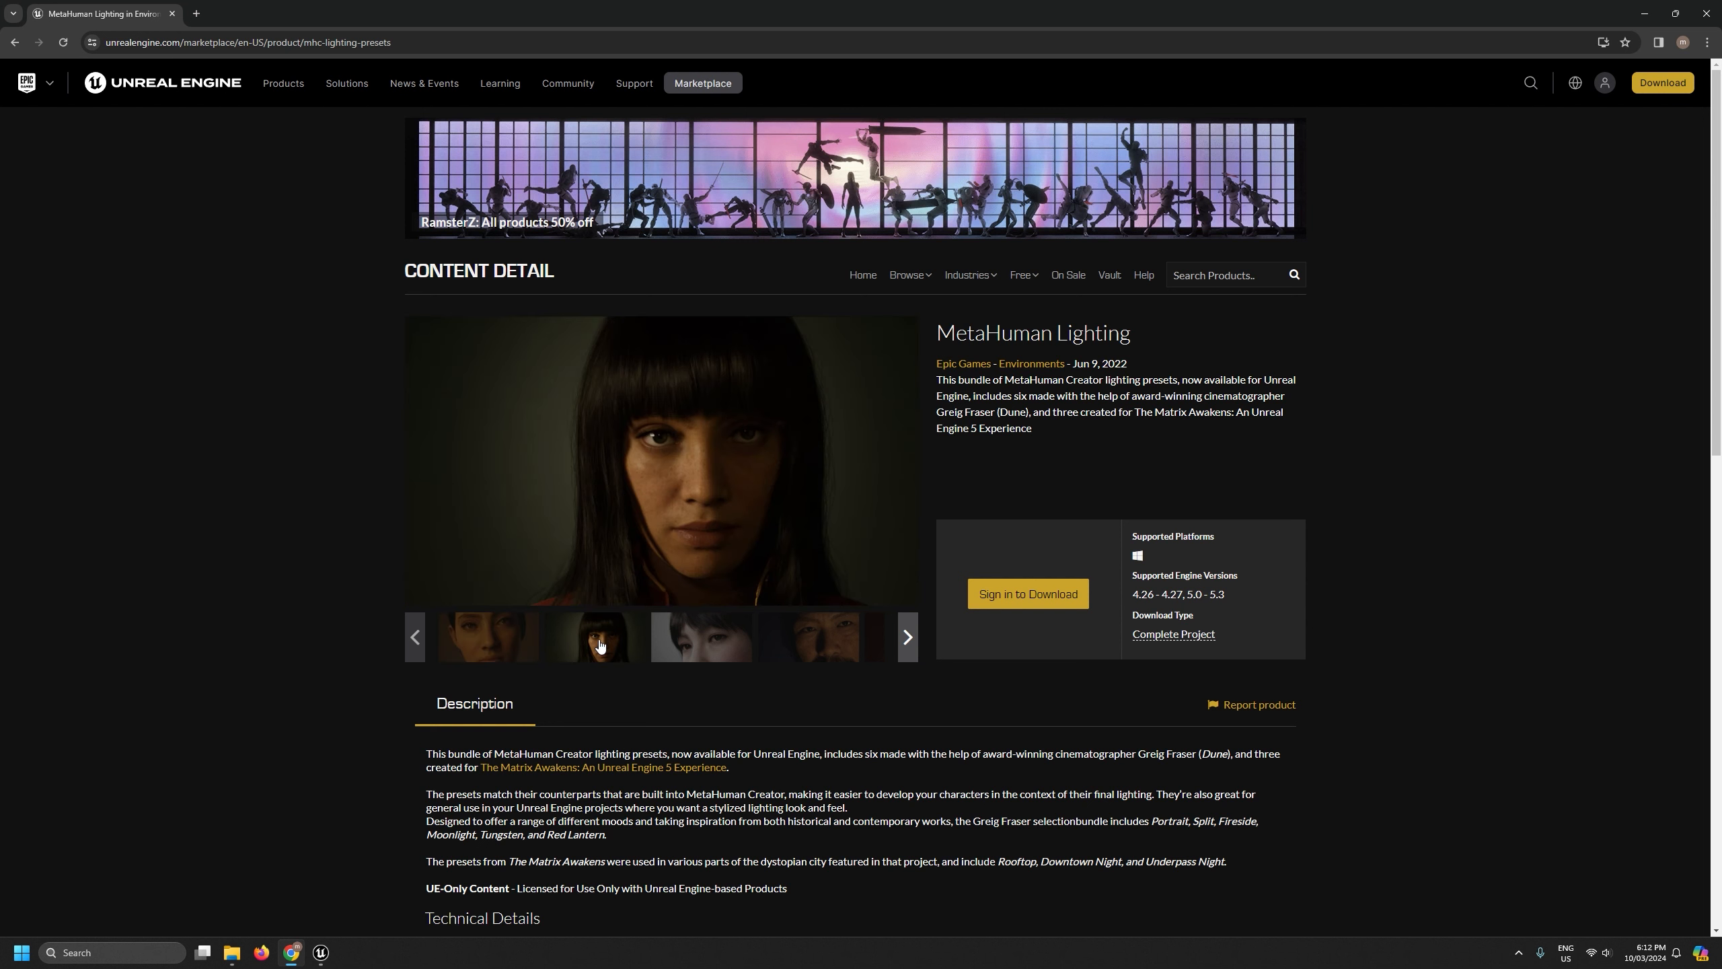
click(705, 650)
click(790, 651)
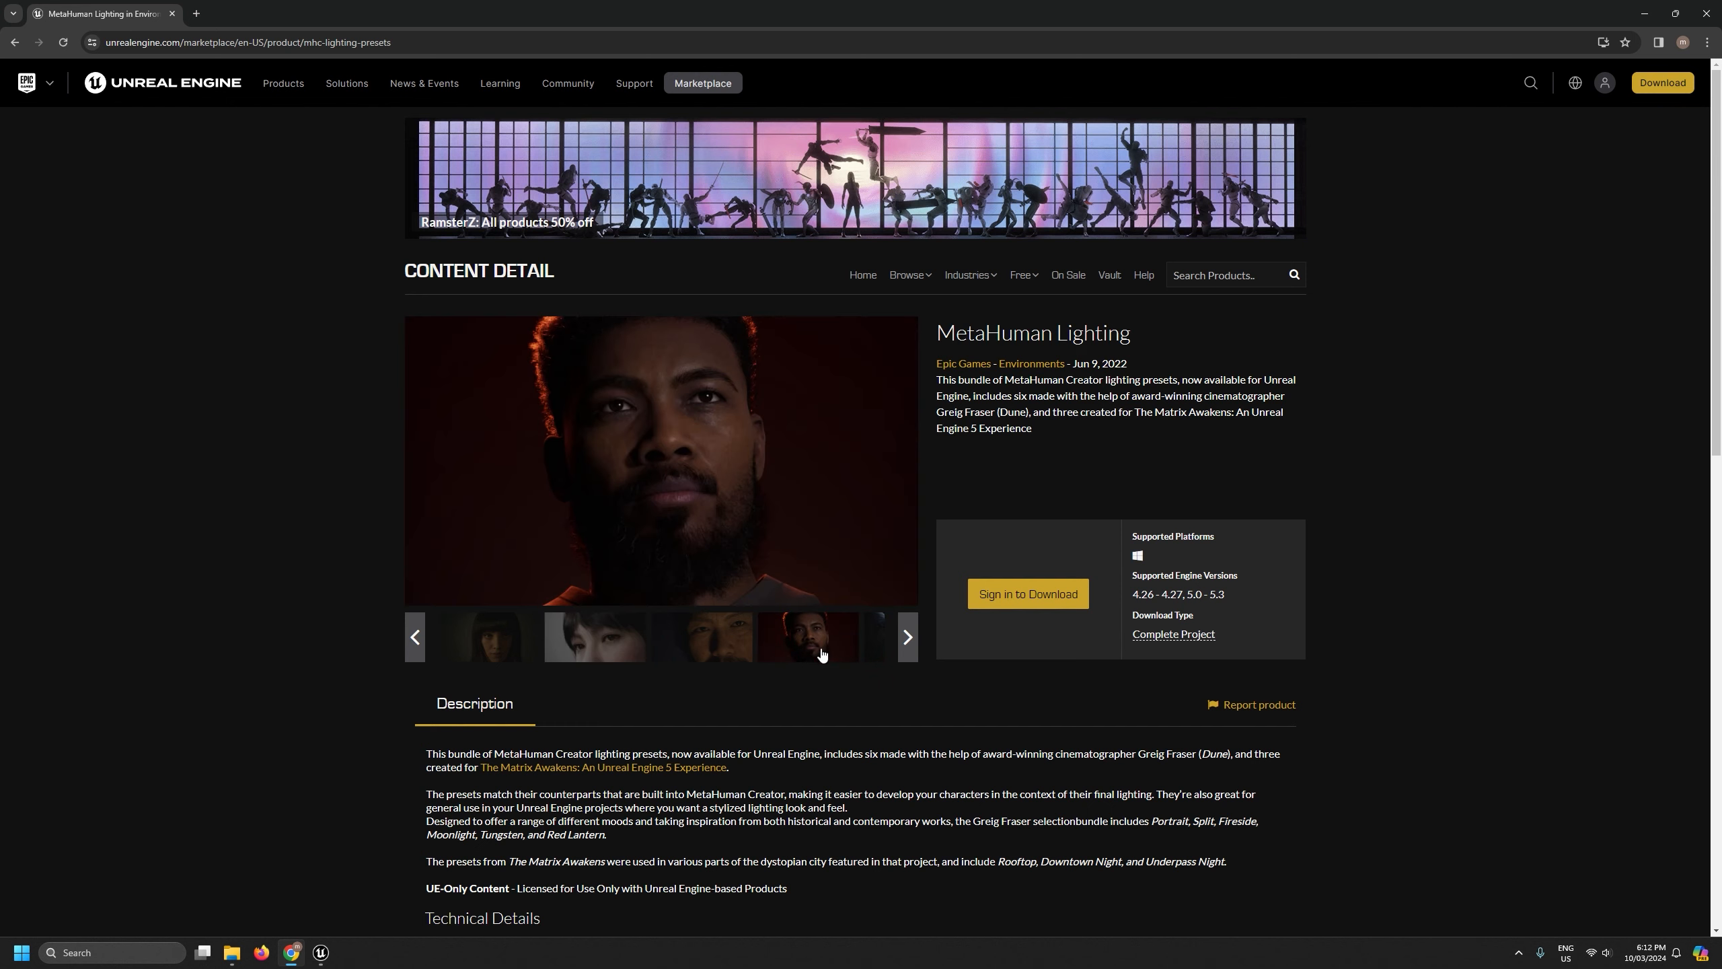
click(874, 648)
click(907, 636)
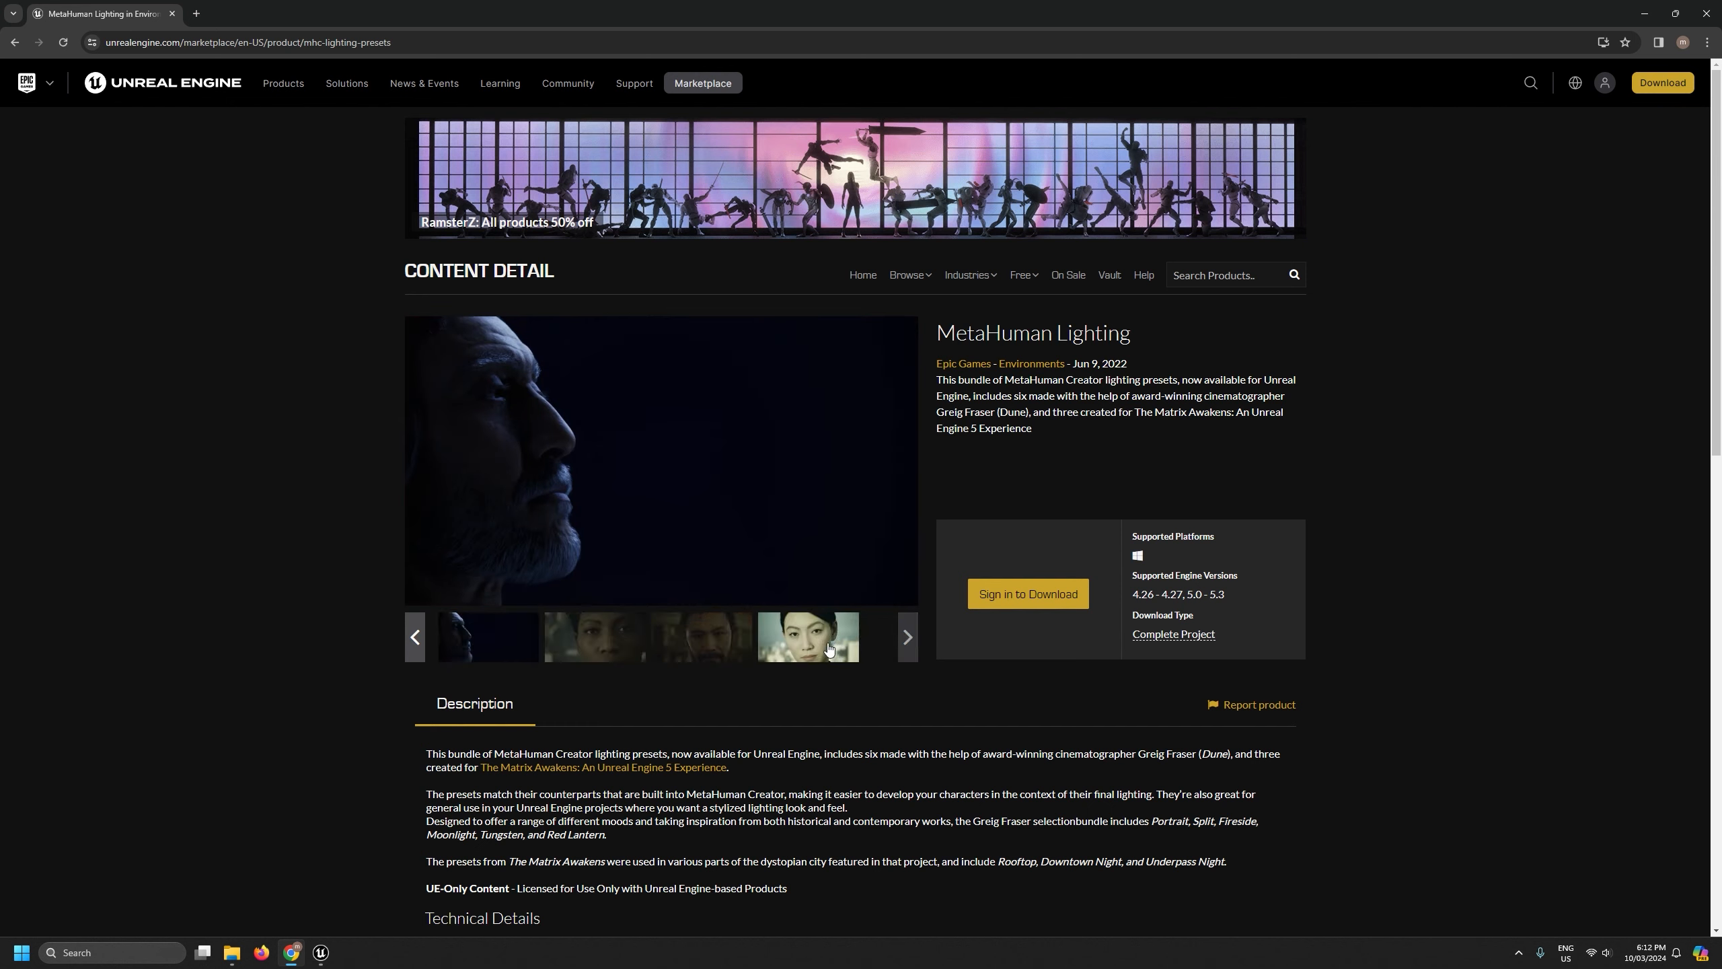
click(828, 648)
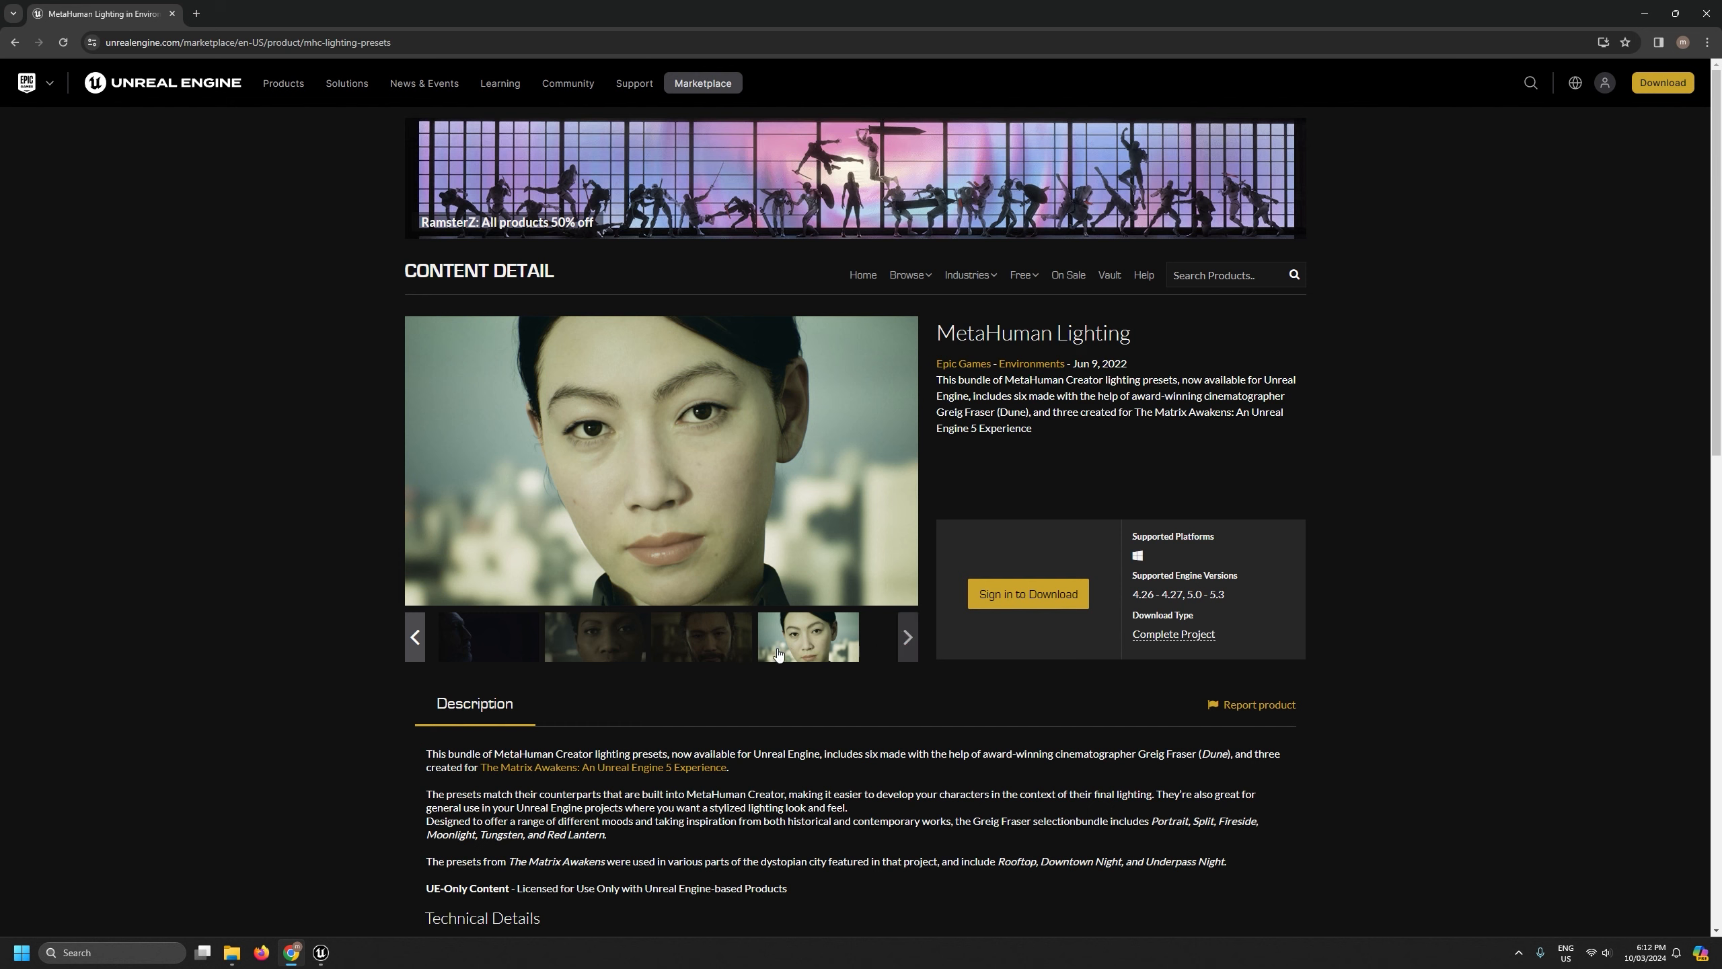
click(680, 649)
click(628, 650)
click(415, 637)
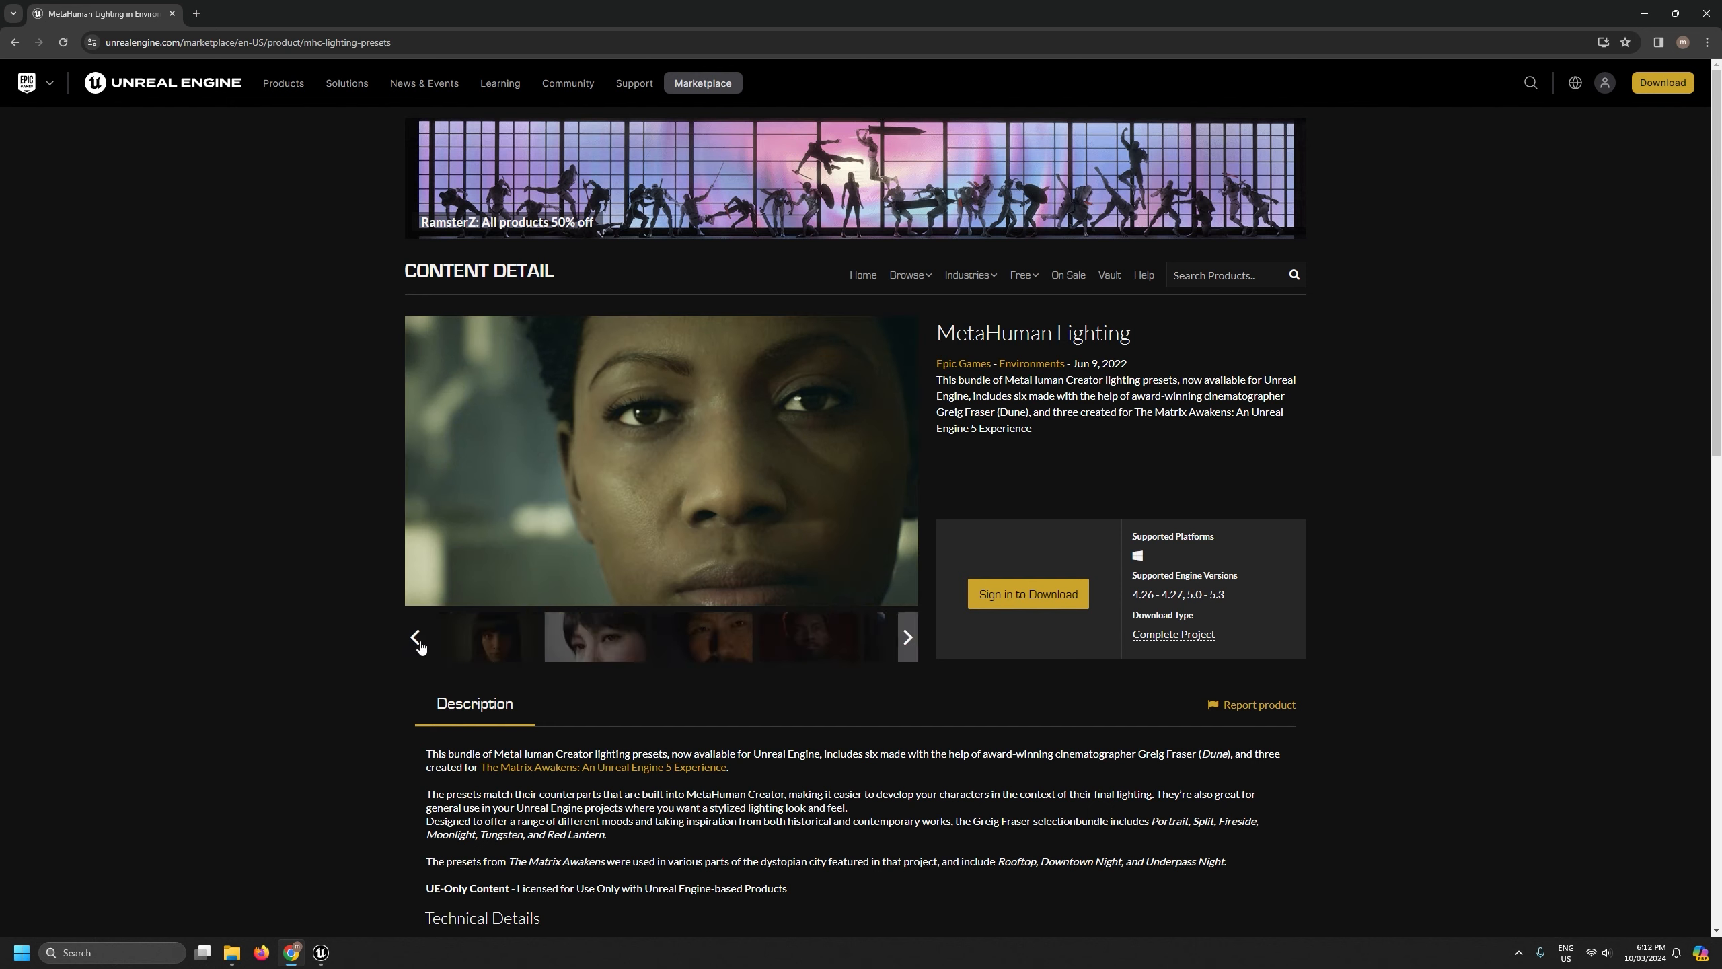
click(610, 650)
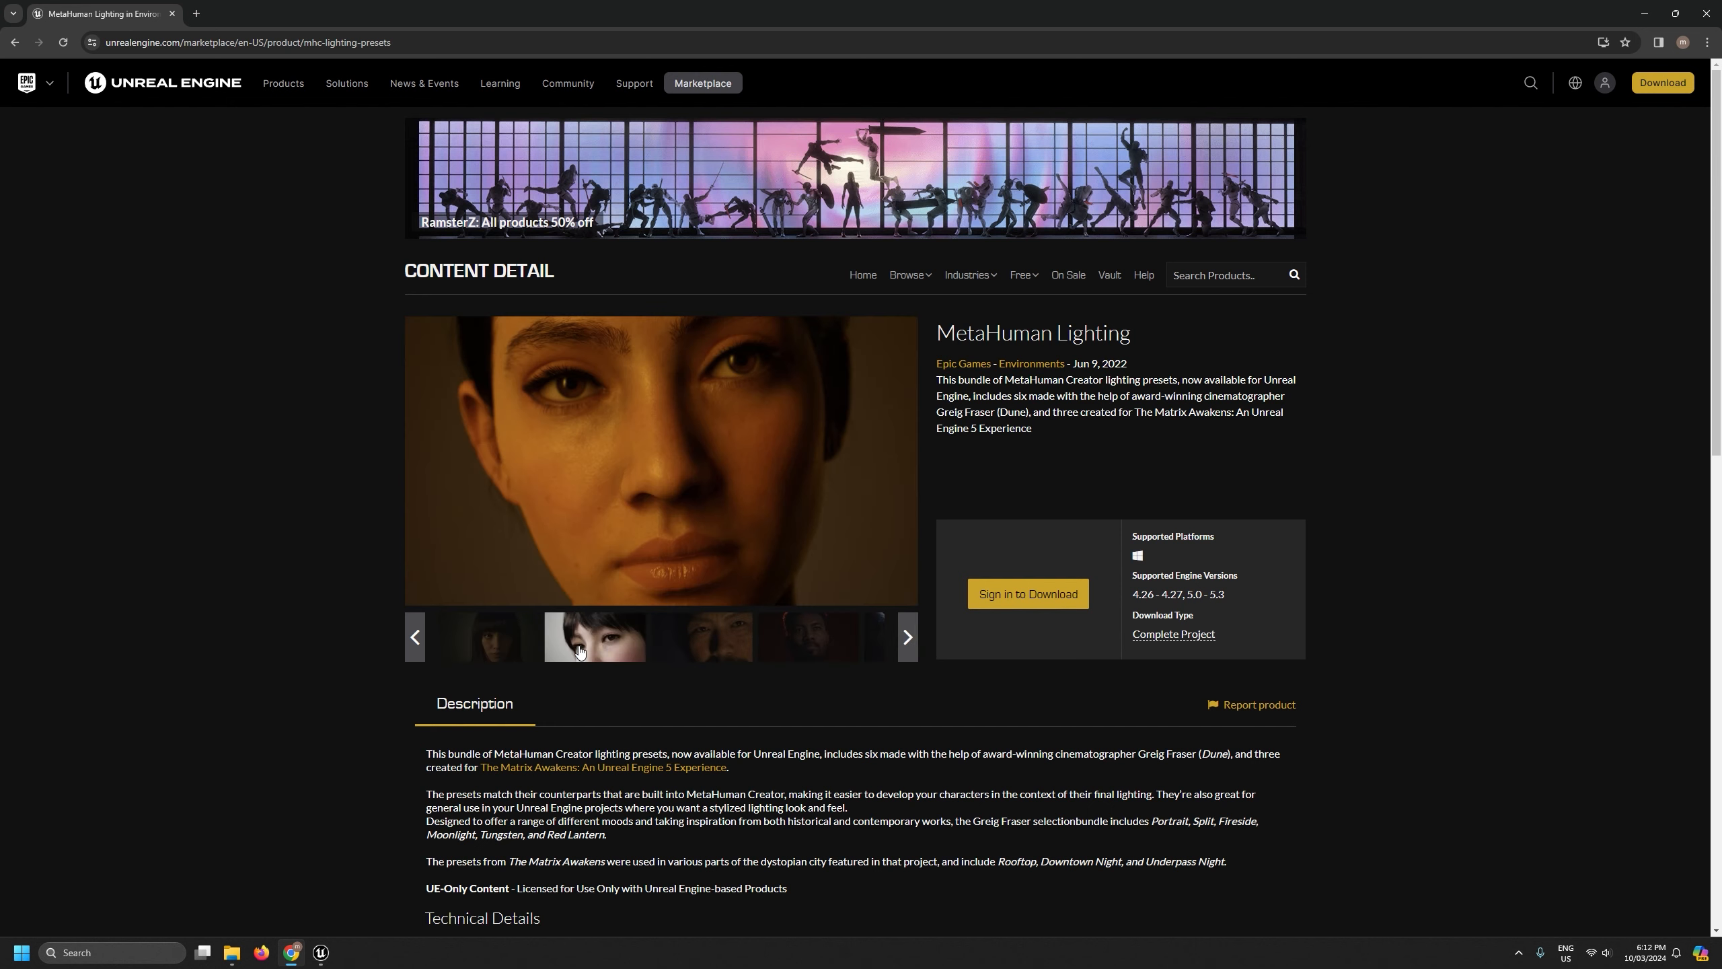
click(712, 650)
click(806, 652)
click(416, 638)
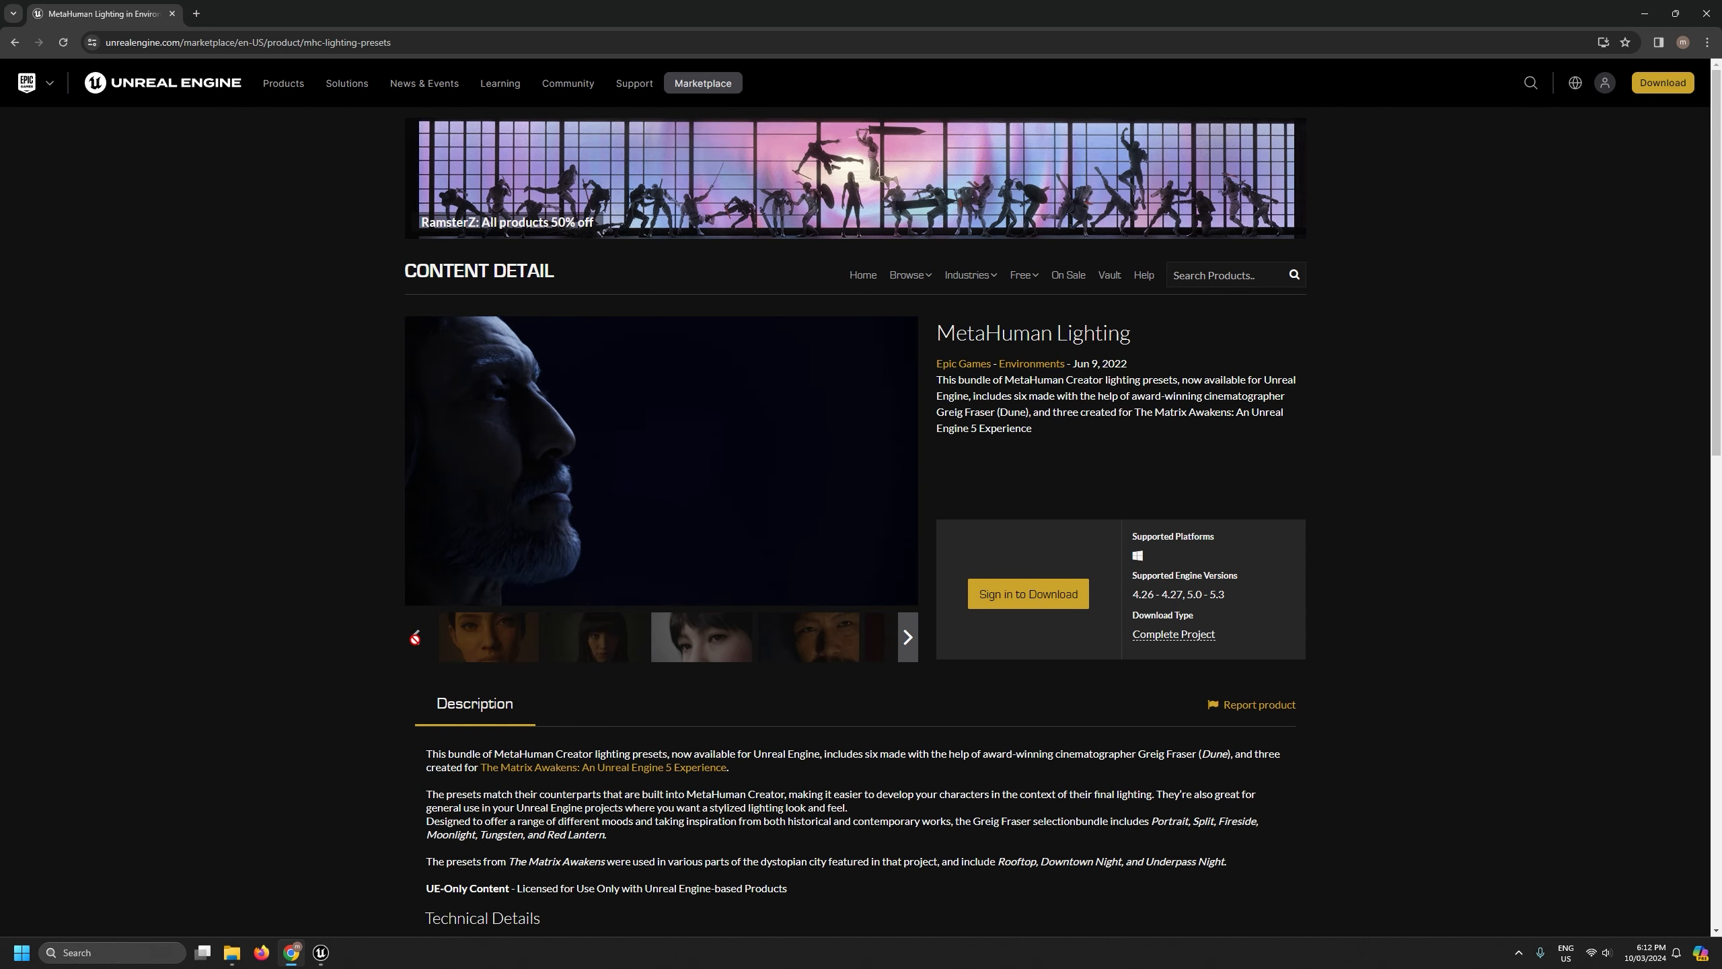
Skim the MetaHuman Lighting description and technical details, and minimize the browser to return to Unreal Engine
scroll(322, 688, down, 2)
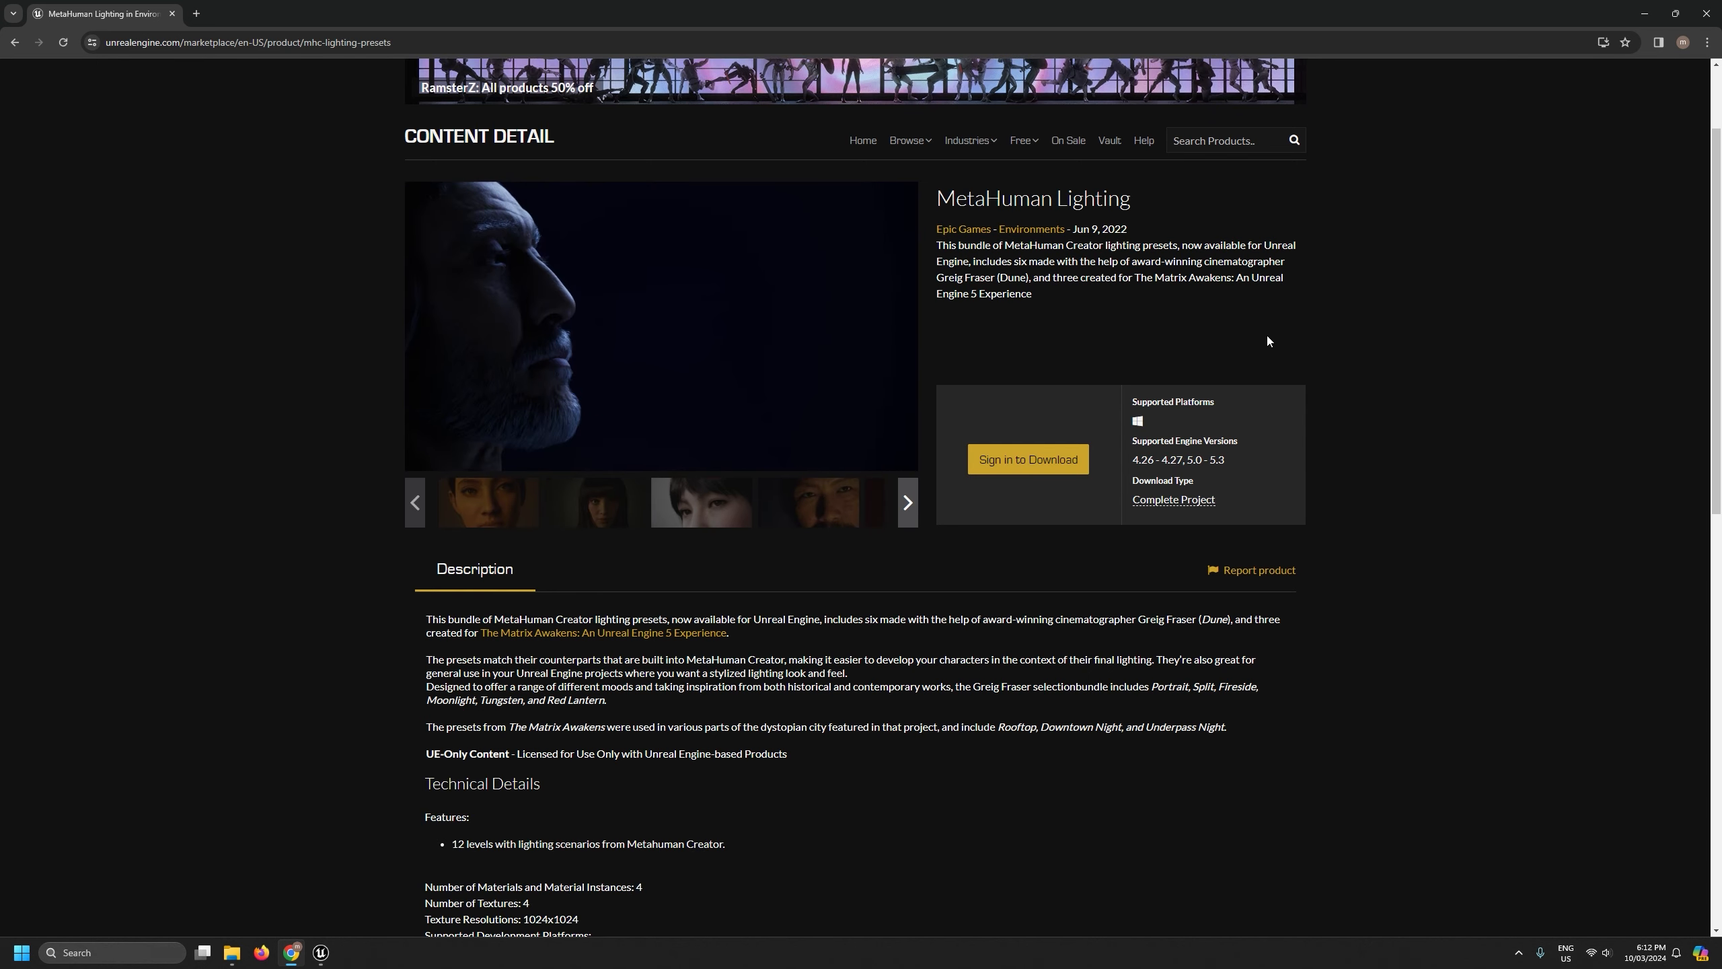
scroll(1024, 773, up, 2)
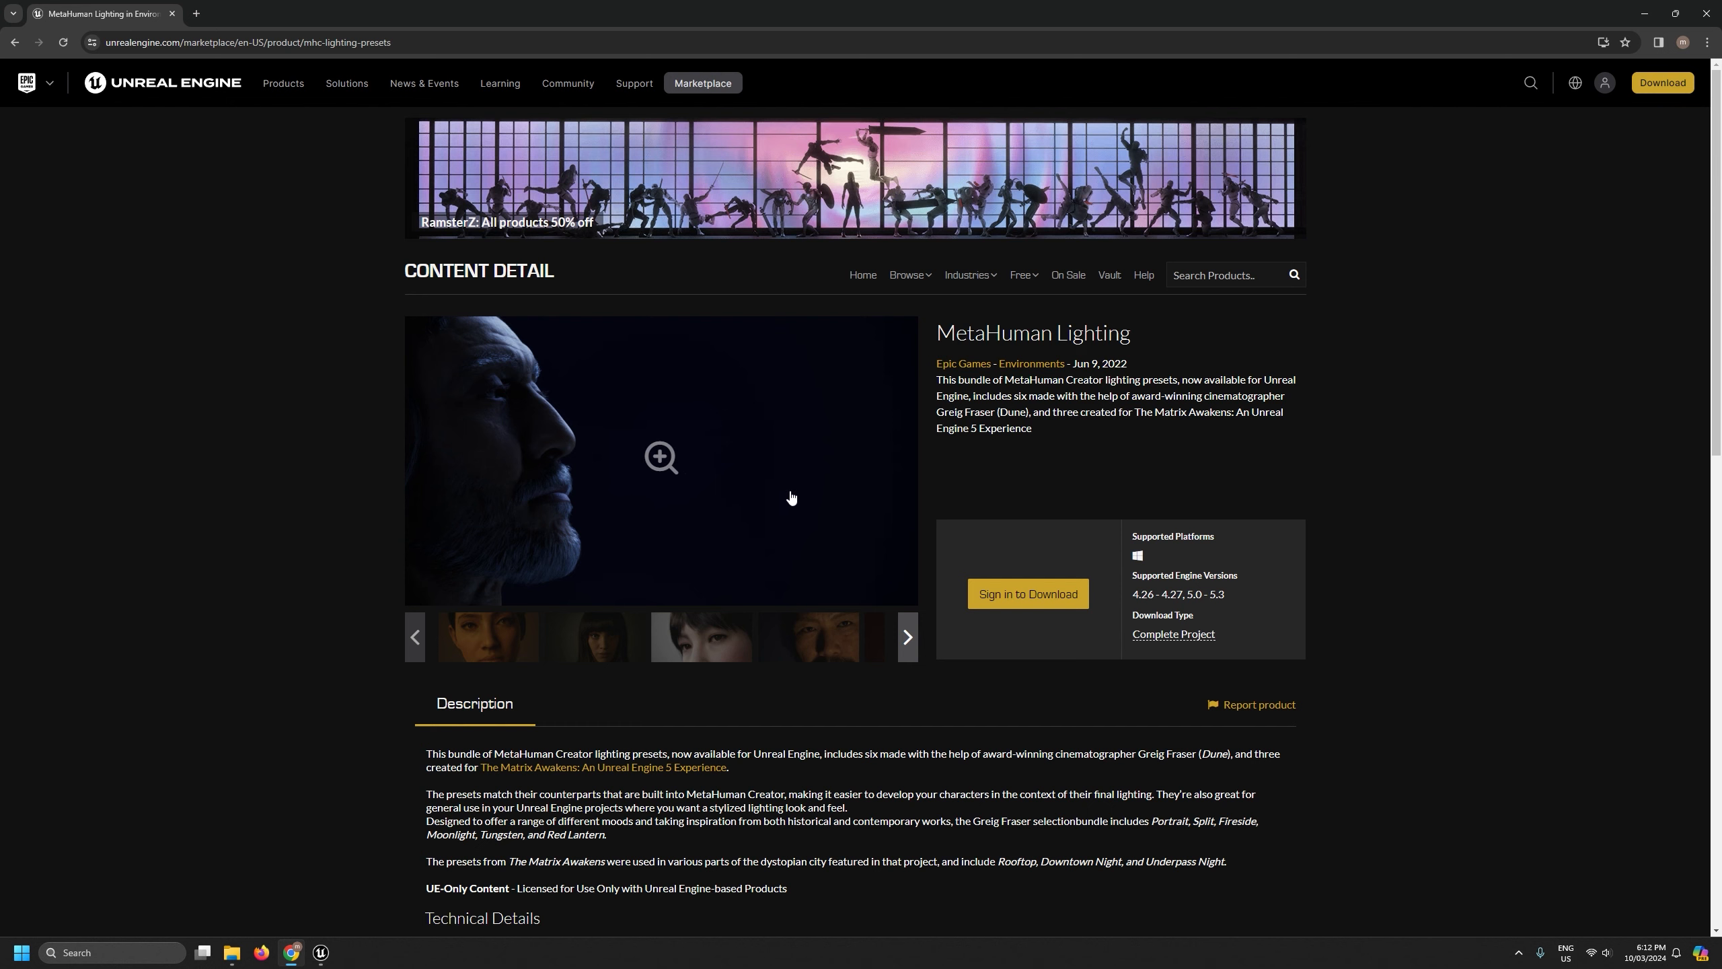
click(1645, 25)
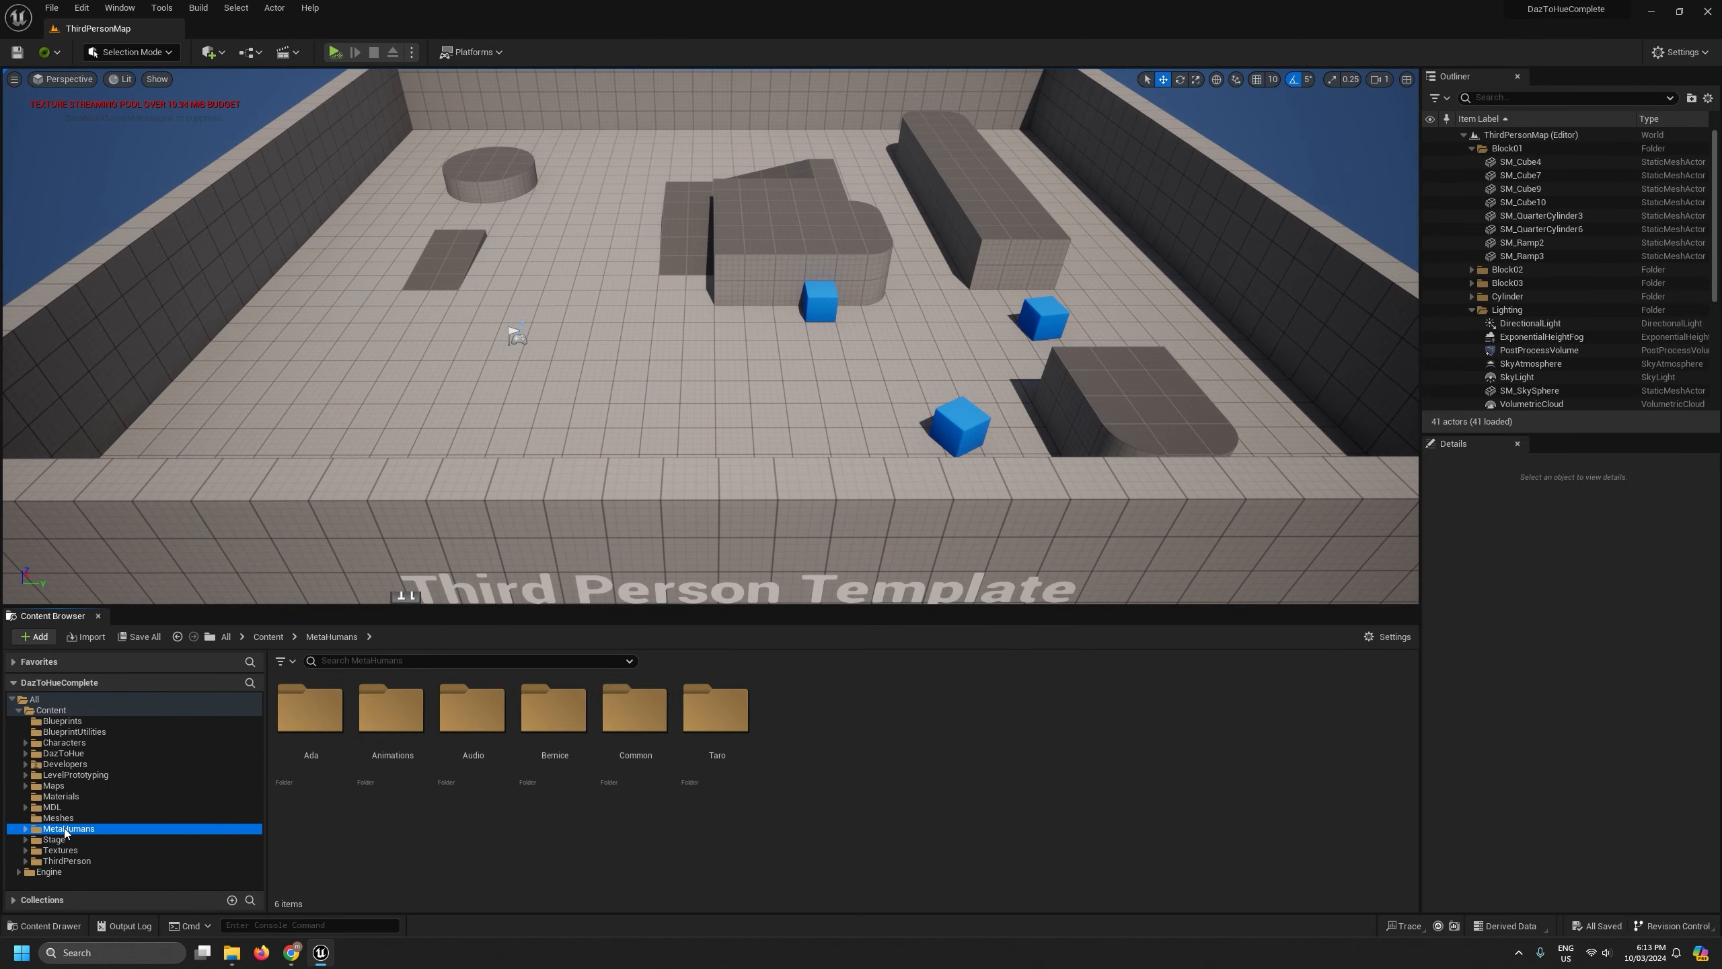
Expand the MetaHumans content folder and view the Body and Face folders of the Bernice MetaHuman
click(24, 831)
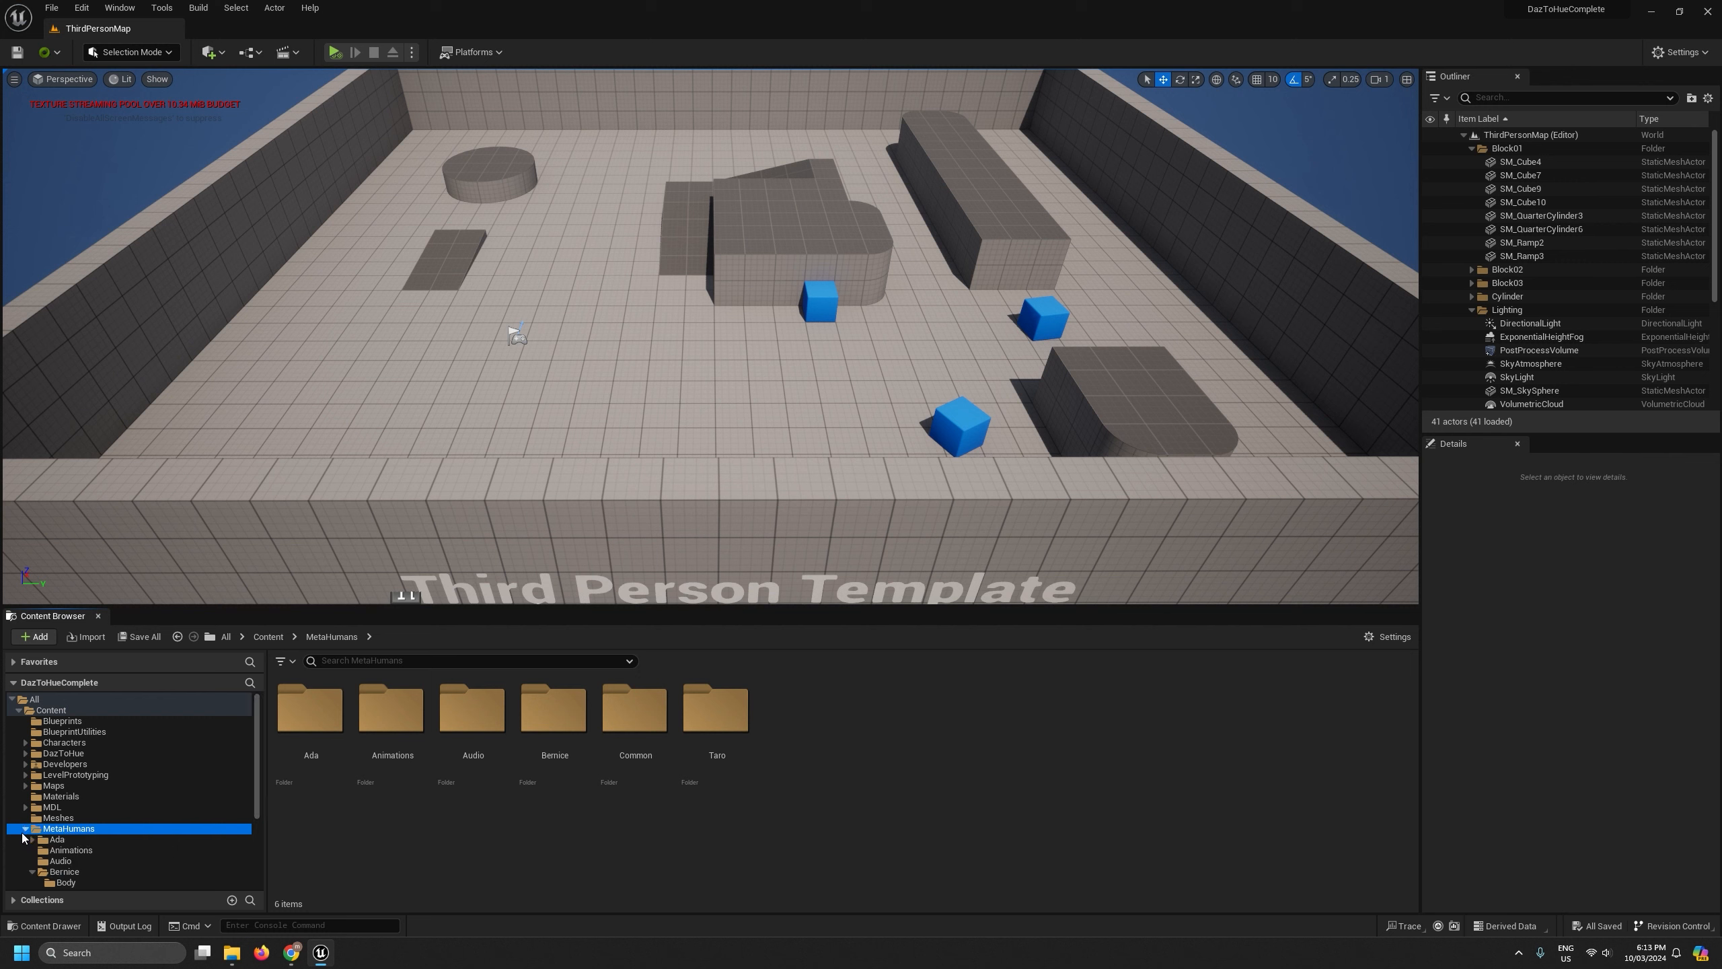
scroll(22, 837, down, 1)
click(66, 860)
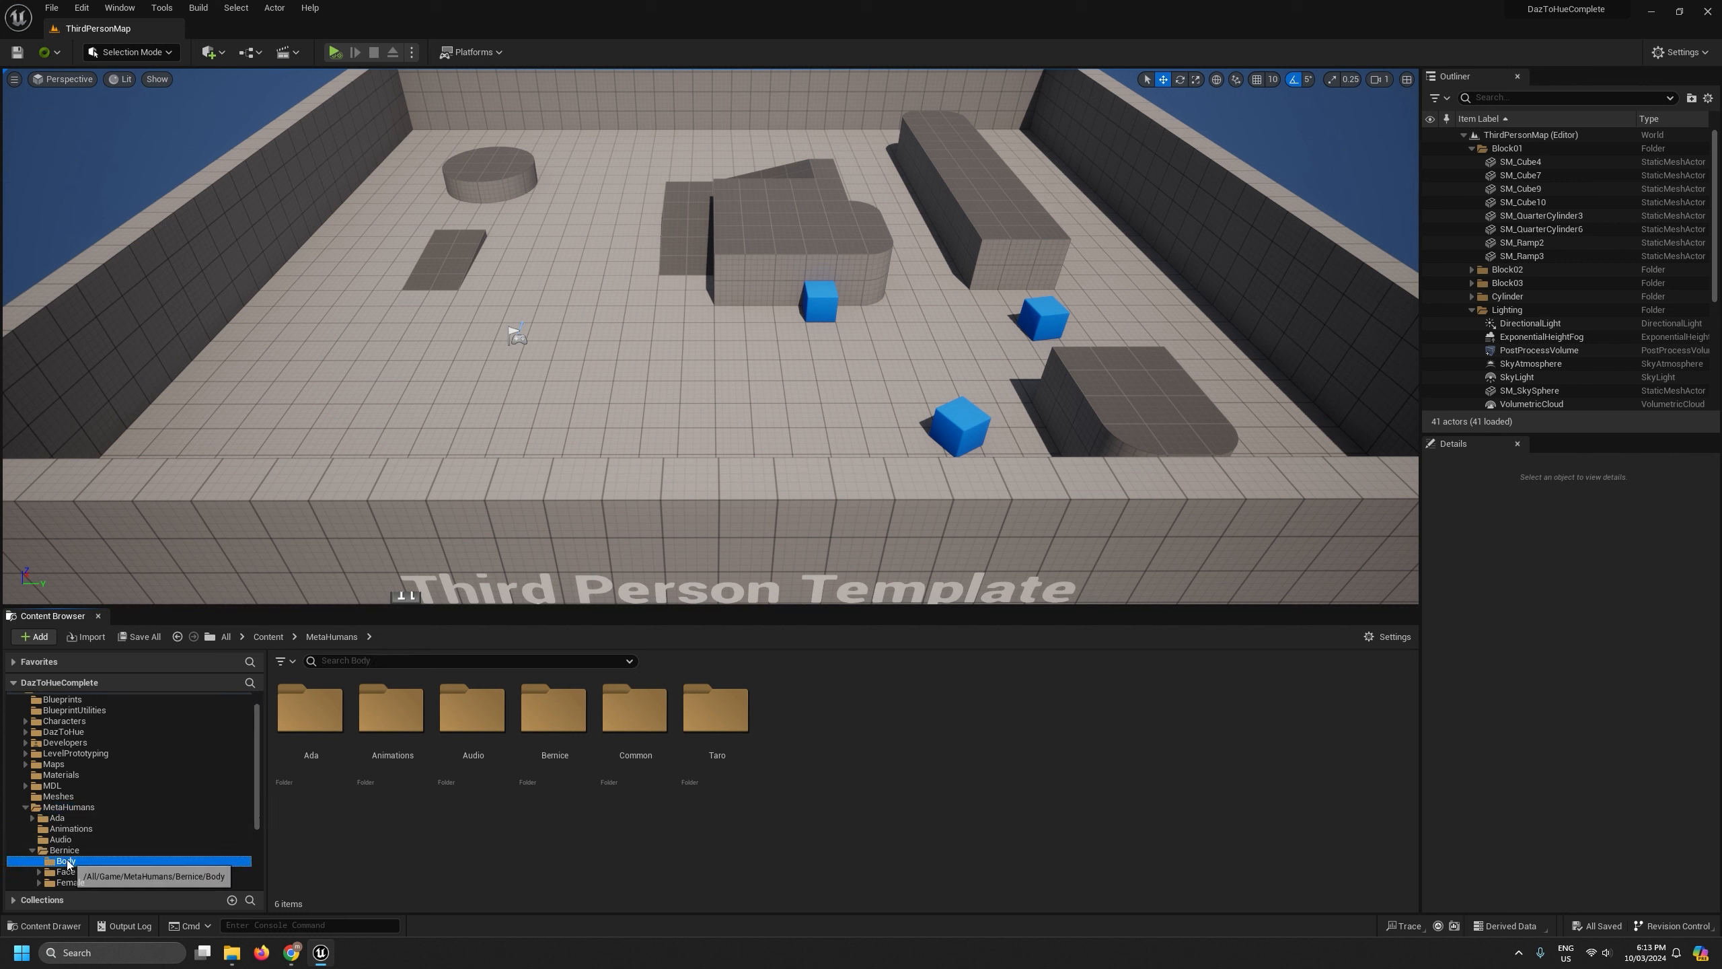
scroll(86, 848, down, 2)
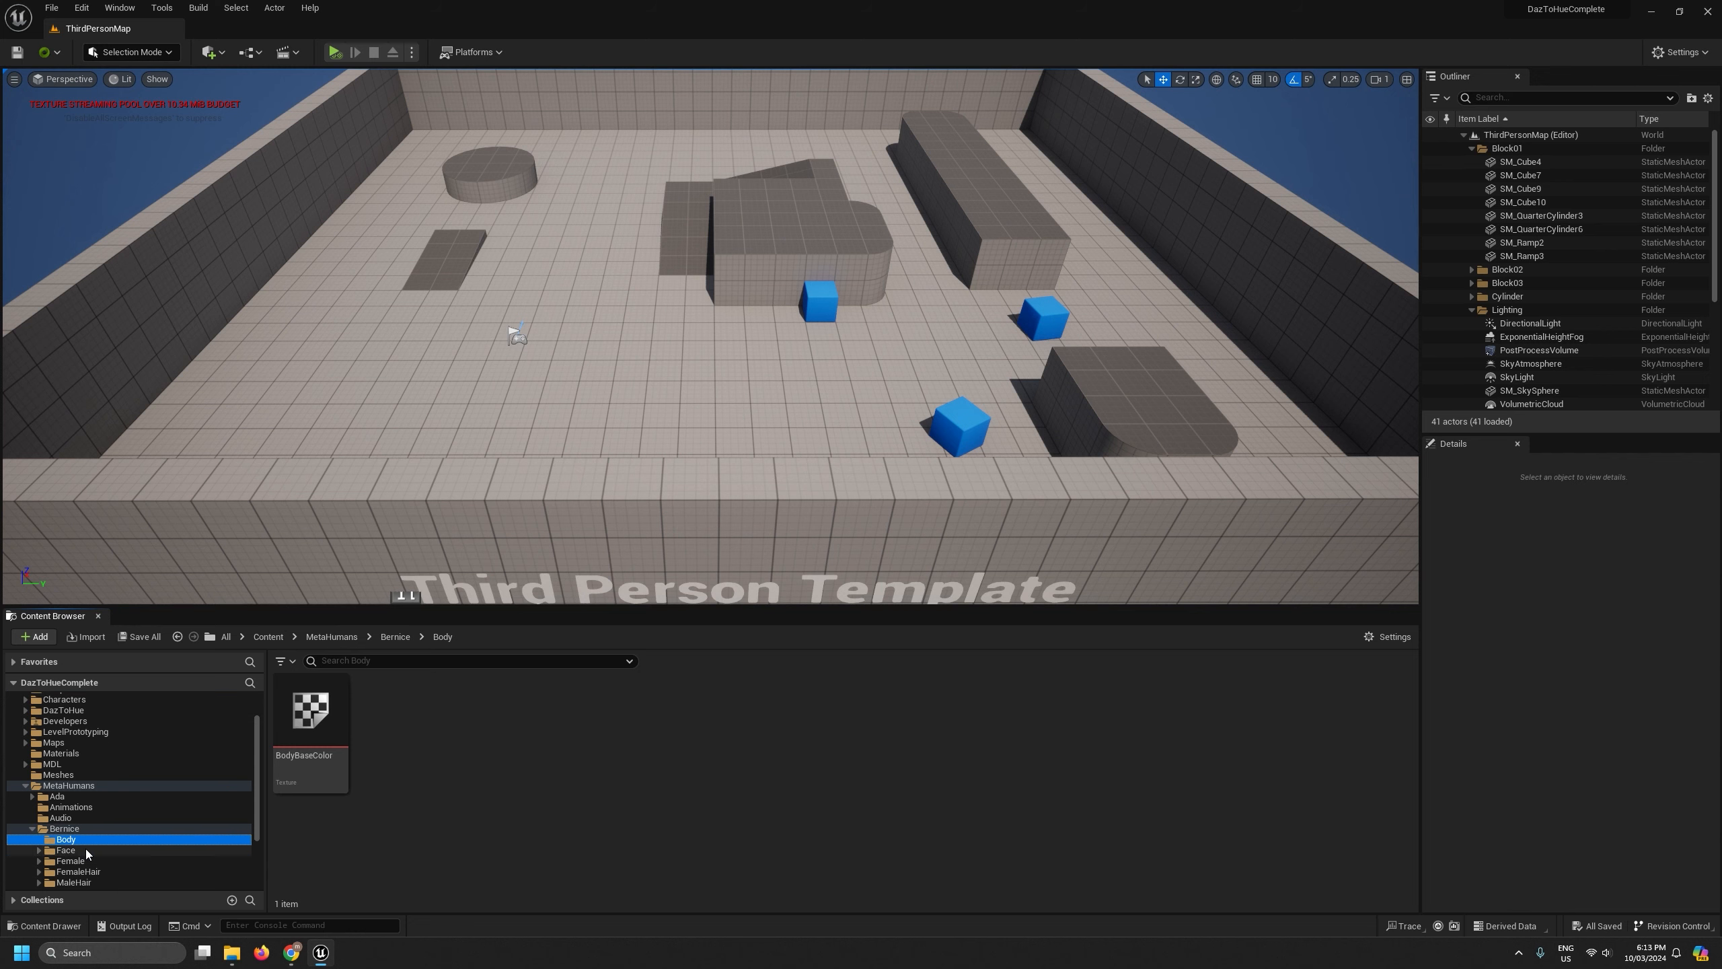
click(66, 851)
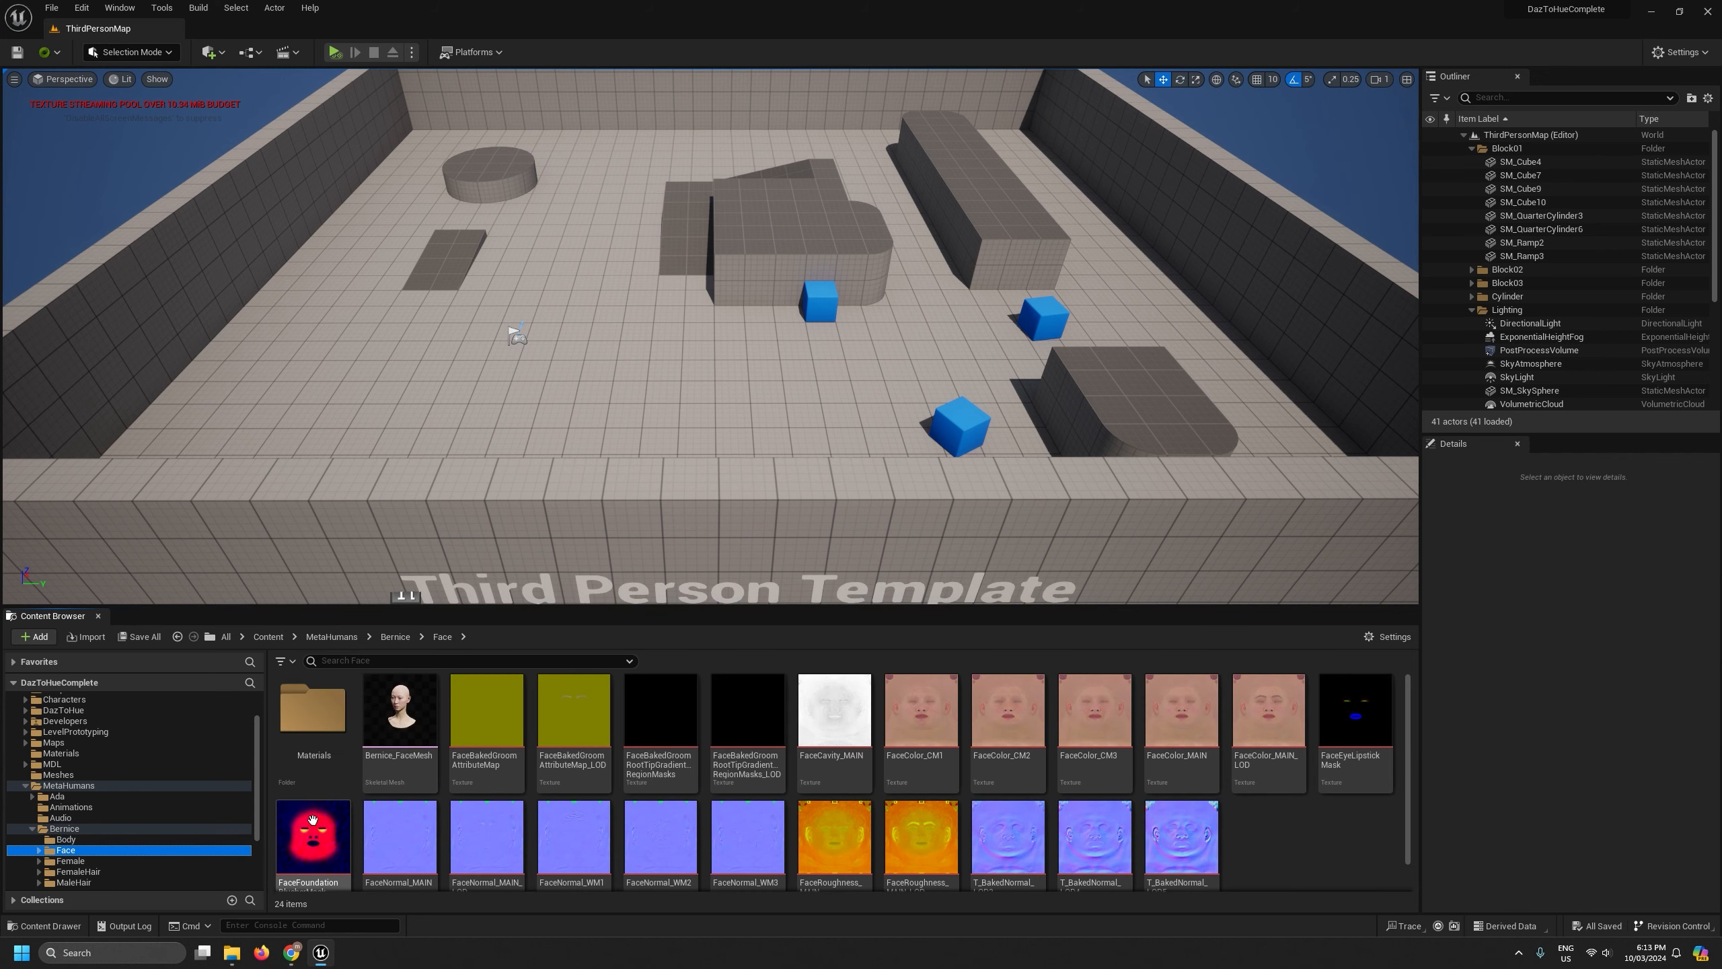
Open the Bernice_FaceMesh skeletal mesh, maximize its editor window and narrow the asset details to enlarge the preview
double_click(407, 721)
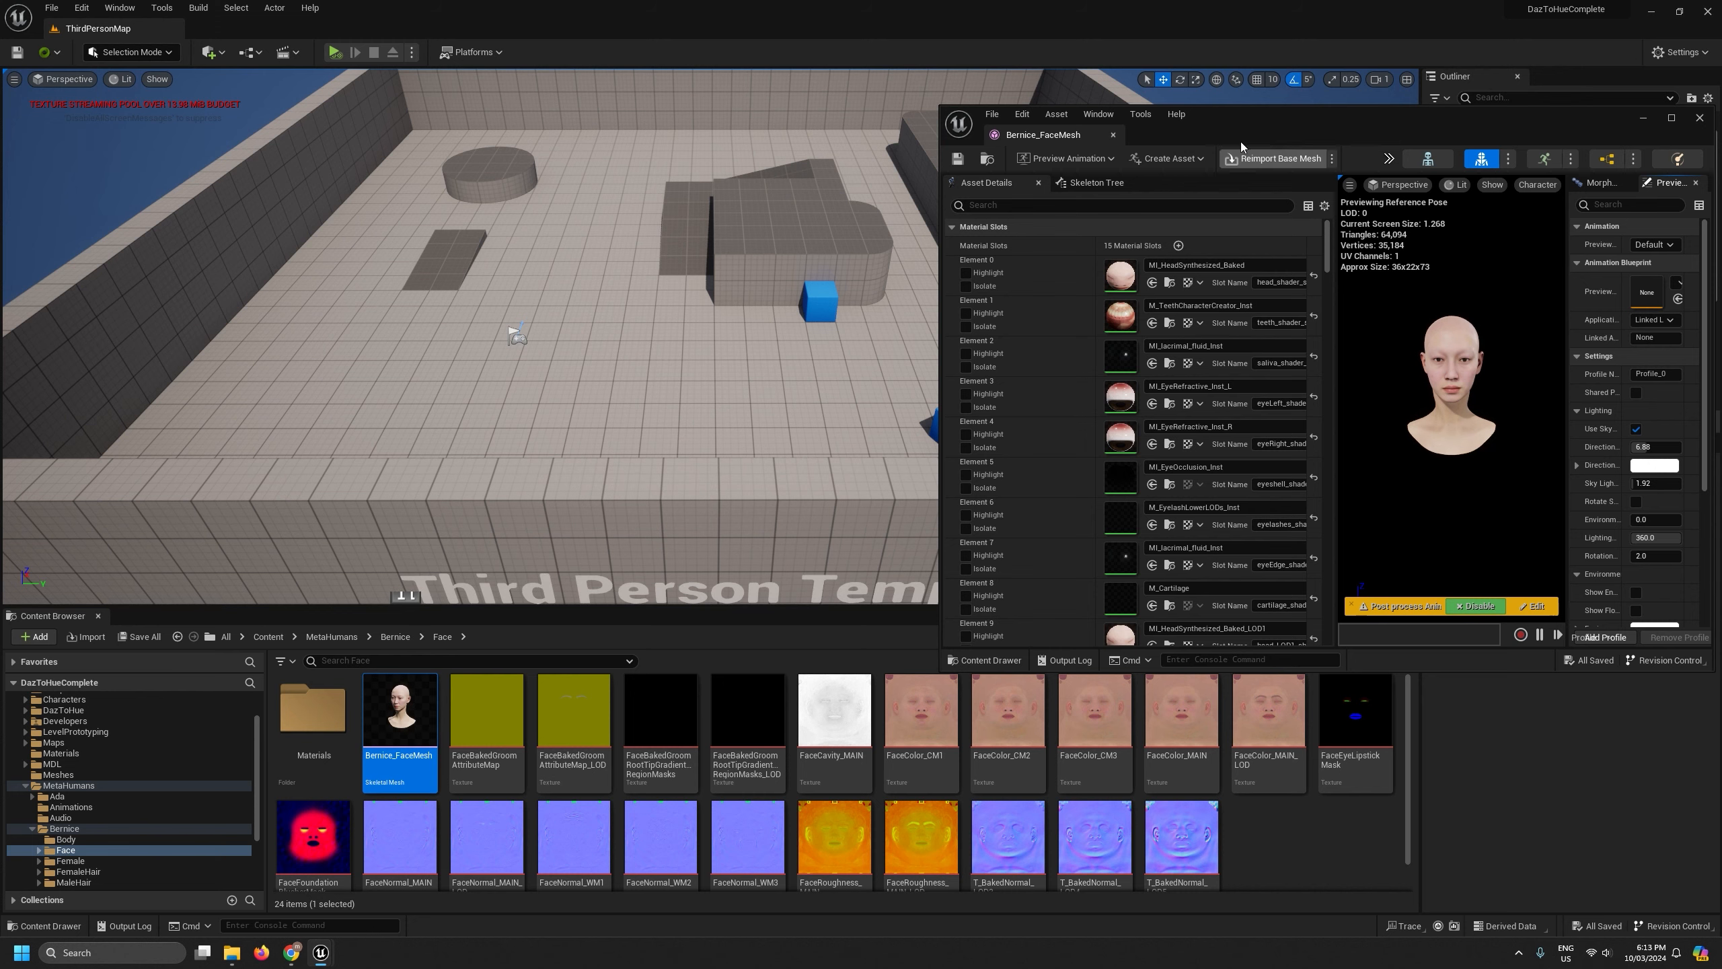
drag(1246, 125, 664, 143)
click(1090, 135)
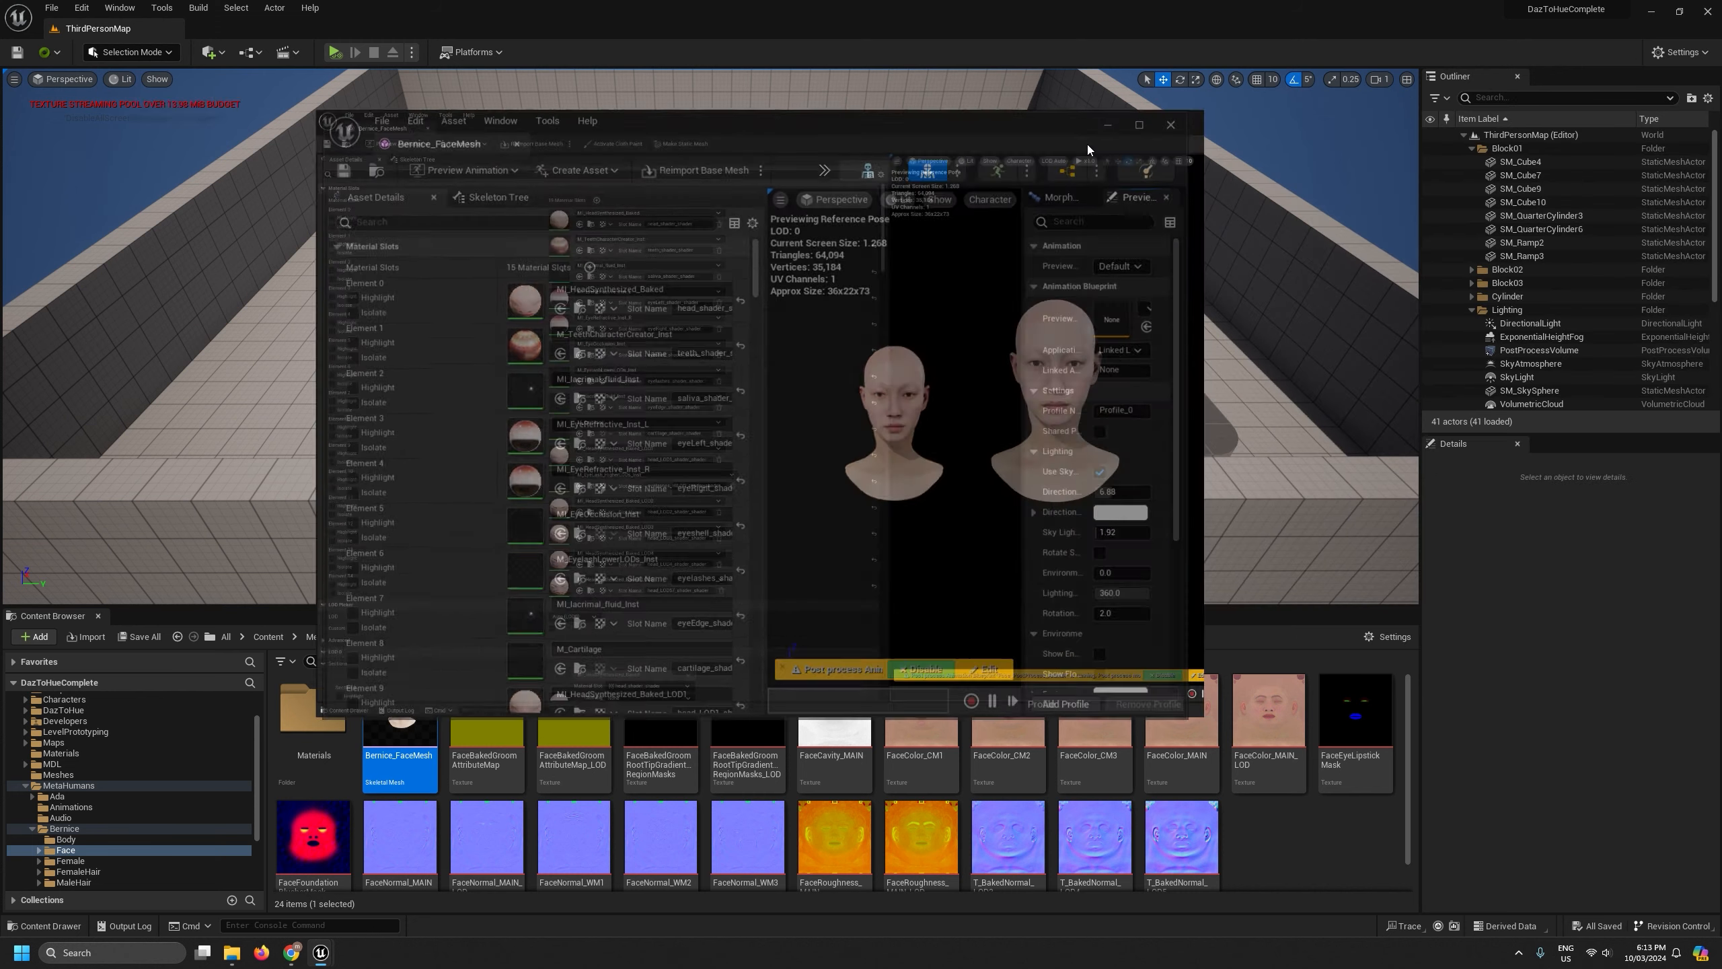
drag(884, 353, 560, 357)
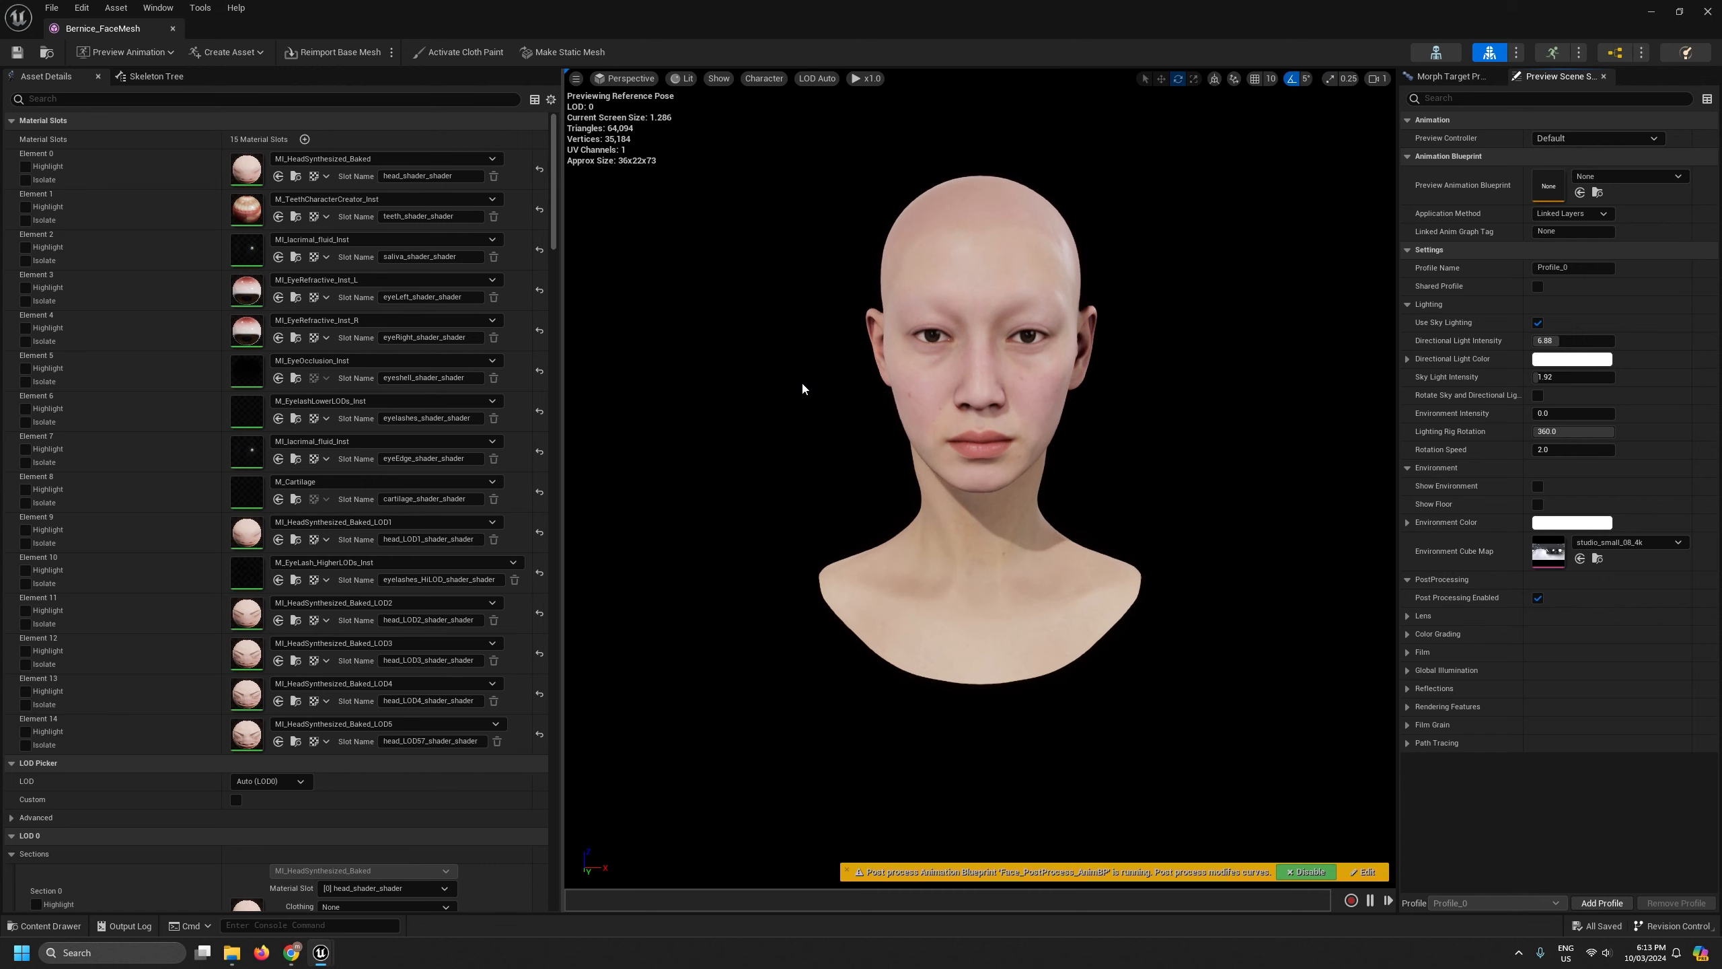
Examine the Bernice face mesh up close from several angles, checking the eyes and skin, and close its editor
scroll(804, 385, up, 6)
scroll(980, 479, down, 1)
mouse_move(981, 479)
right_down()
mouse_move(1005, 489)
mouse_move(942, 510)
mouse_move(1004, 483)
right_up()
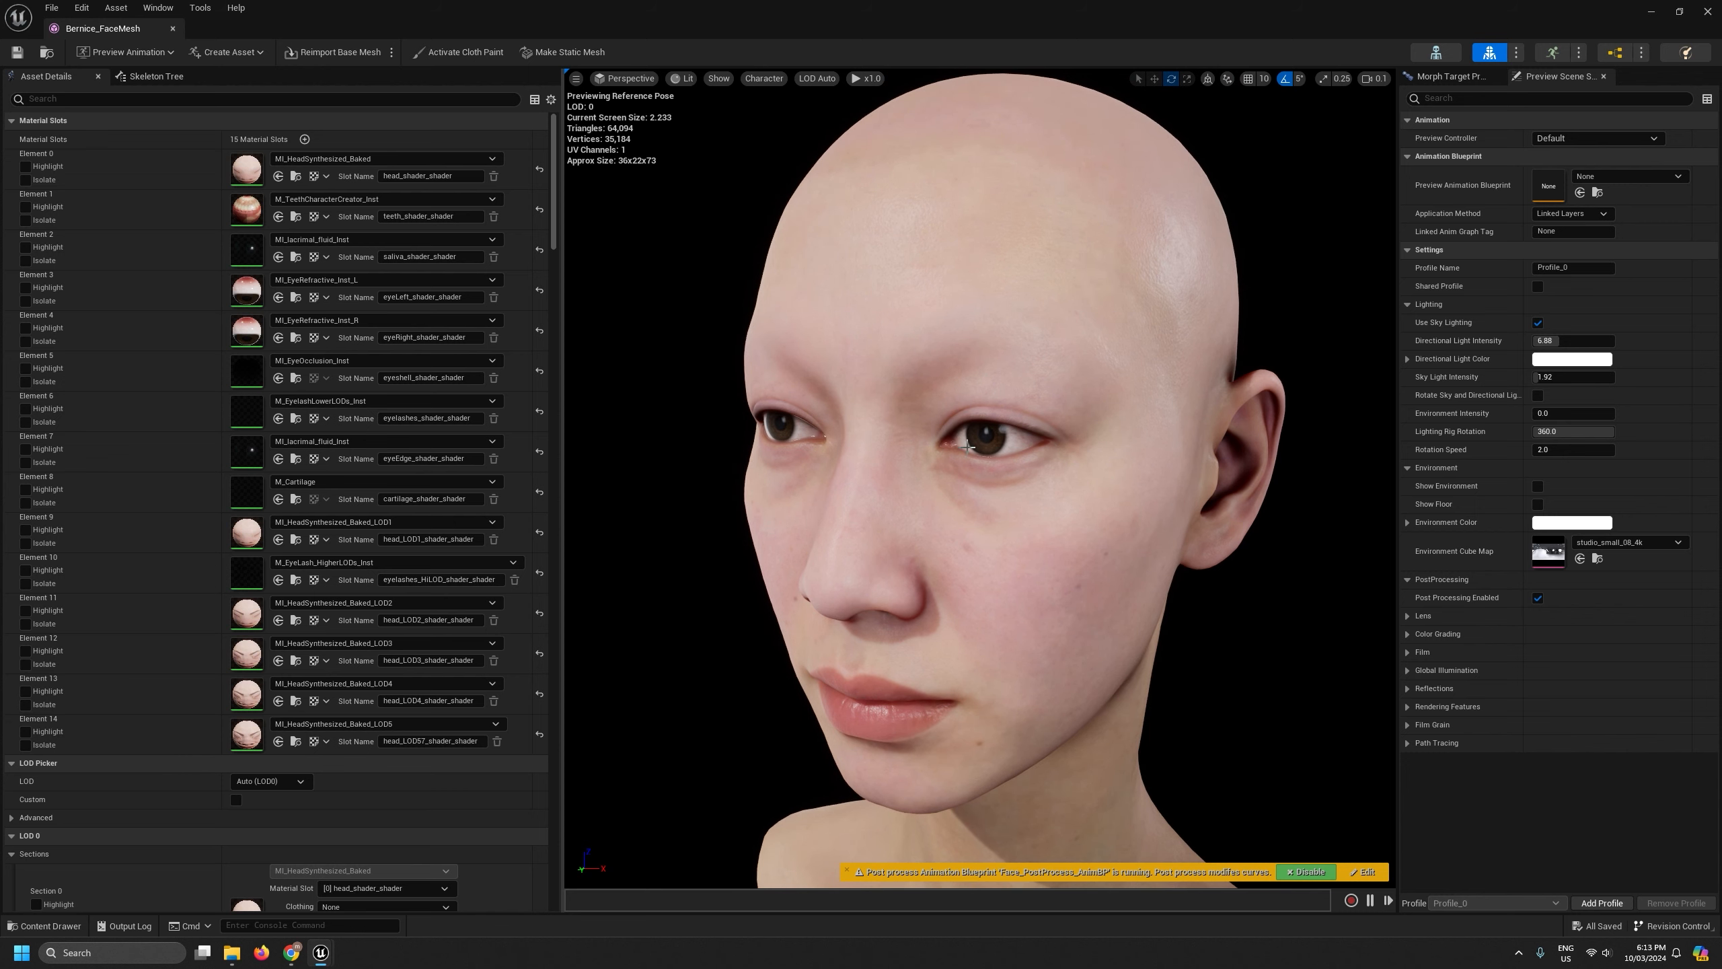
right_drag(1004, 483, 1003, 461)
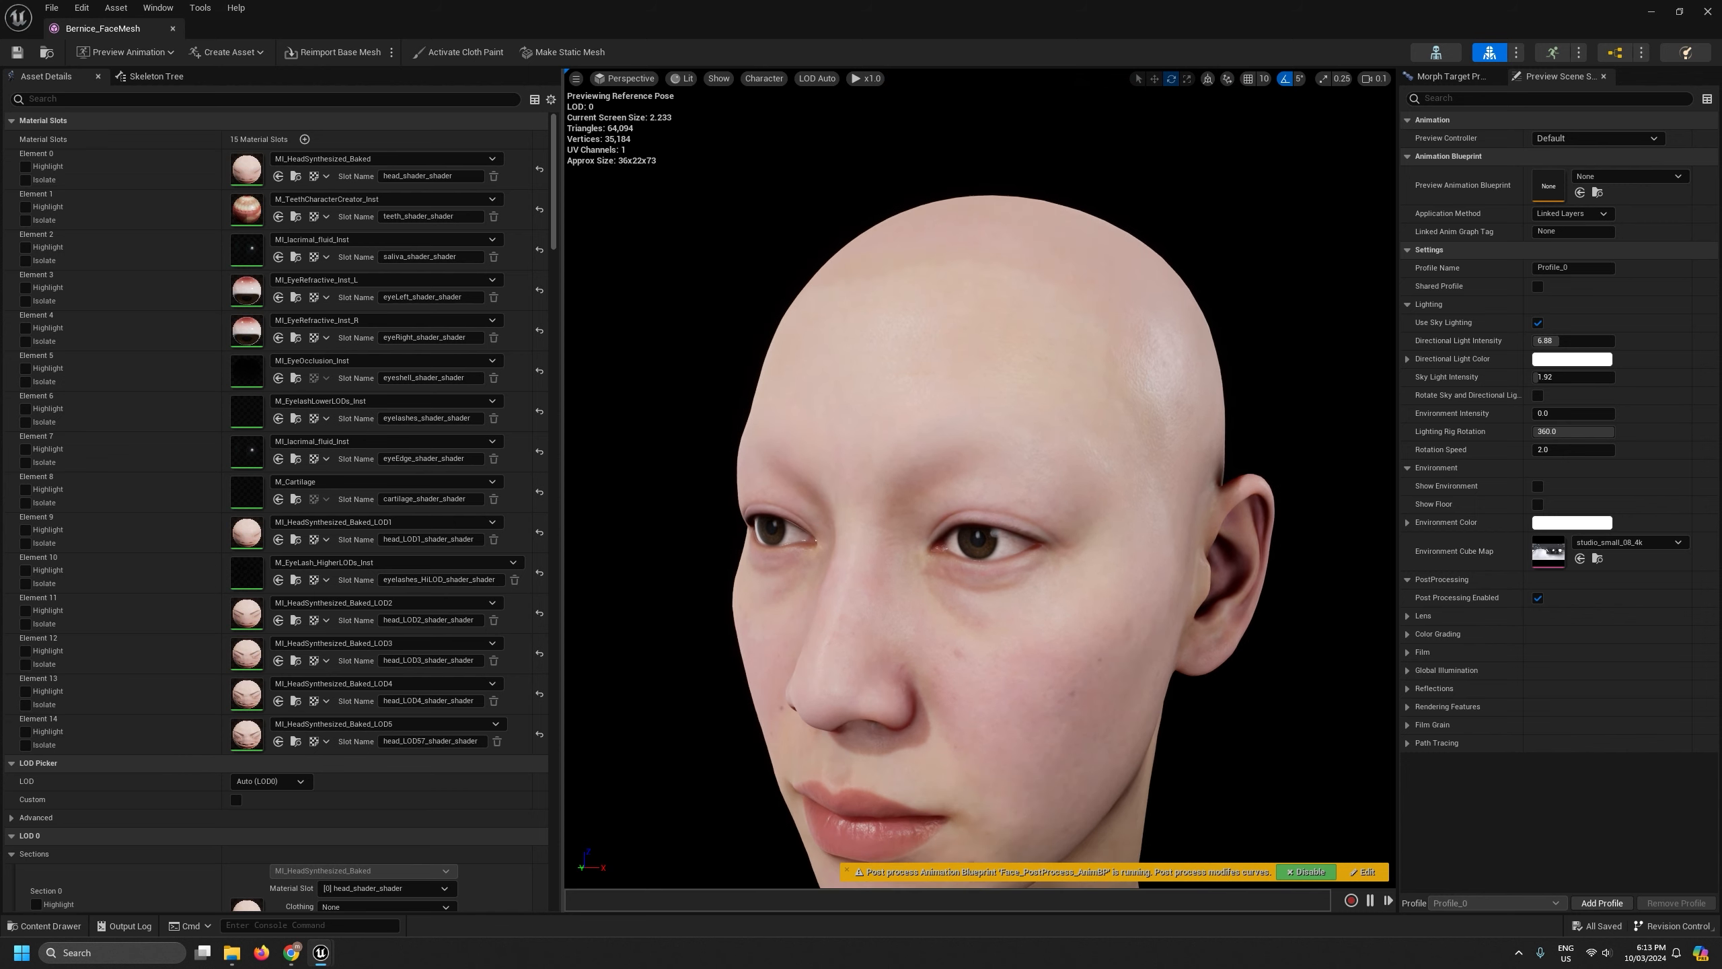
key(w)
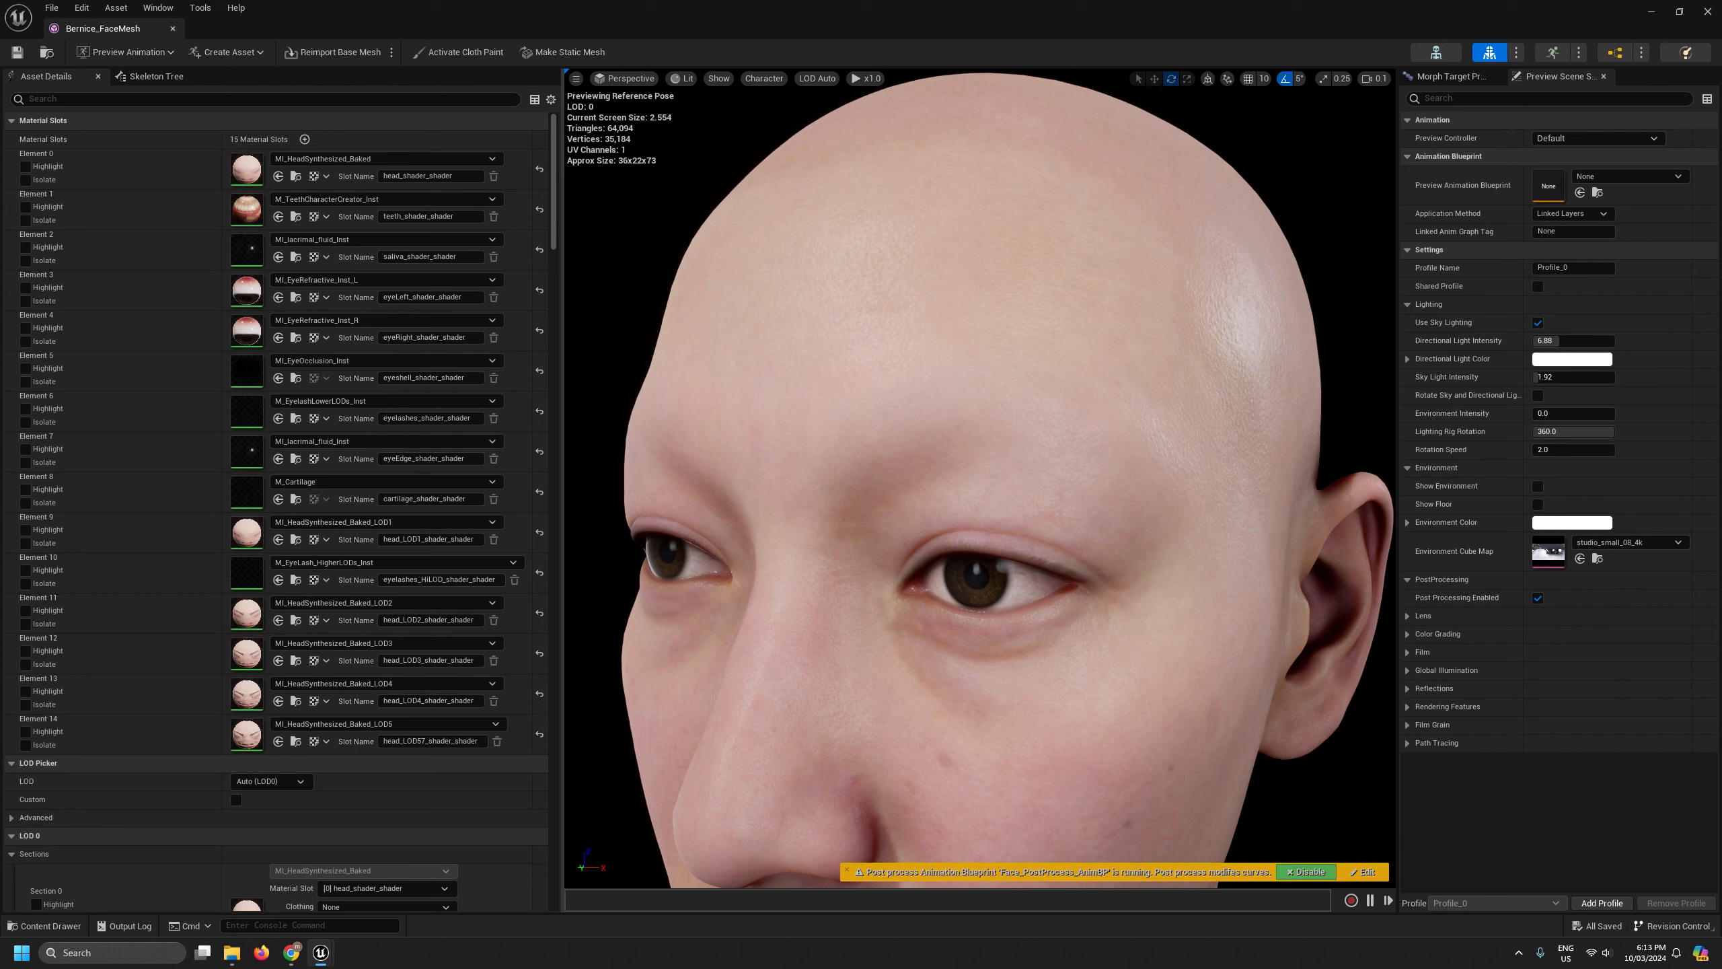
key(a)
right_drag(1065, 428, 1234, 455)
key(a)
key(a)
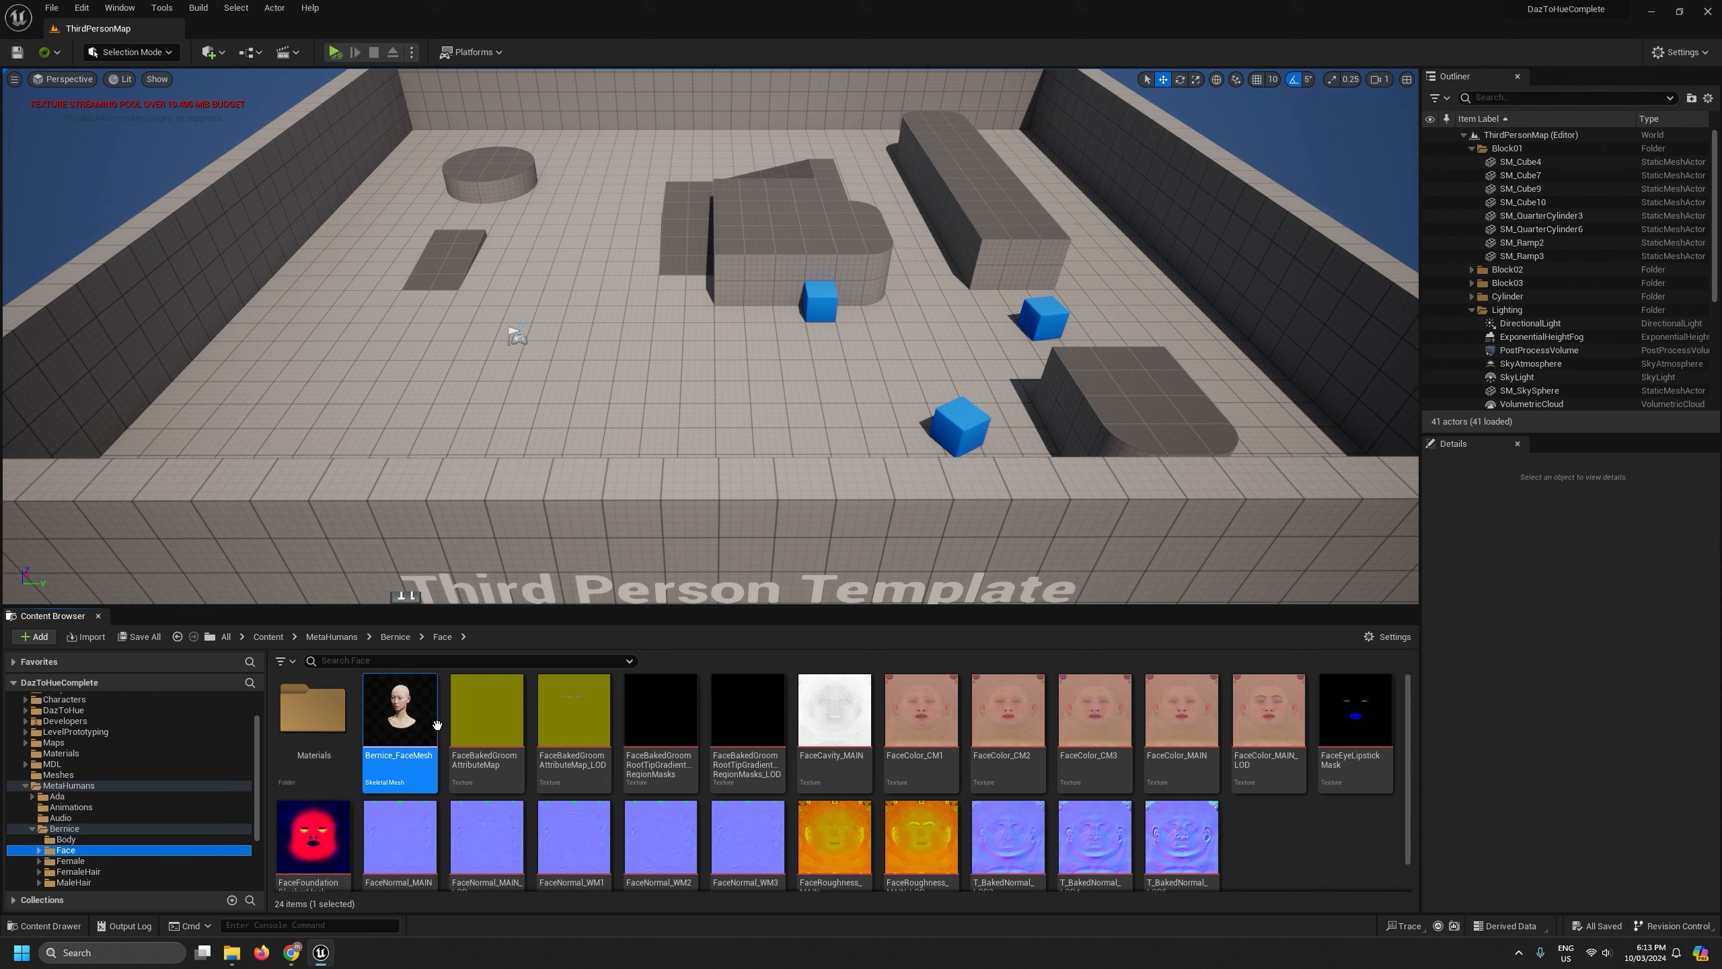
Select Bernice_FaceMesh among the Face folder assets and collapse the MetaHumans folder
click(661, 713)
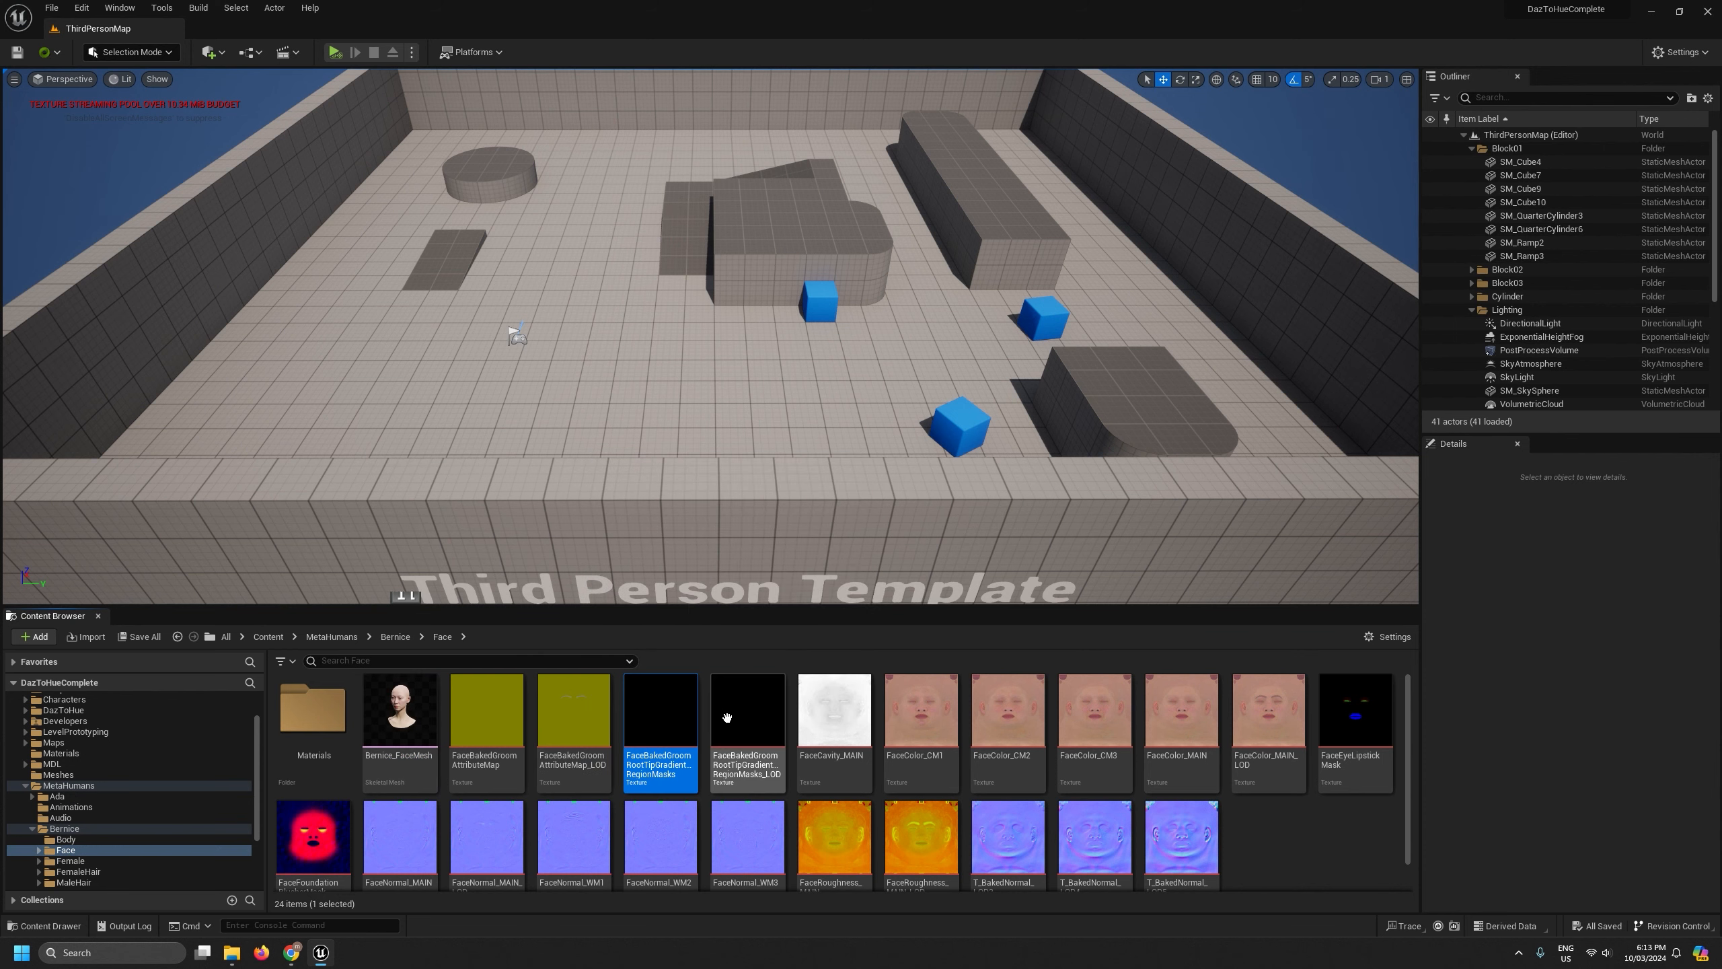
click(427, 709)
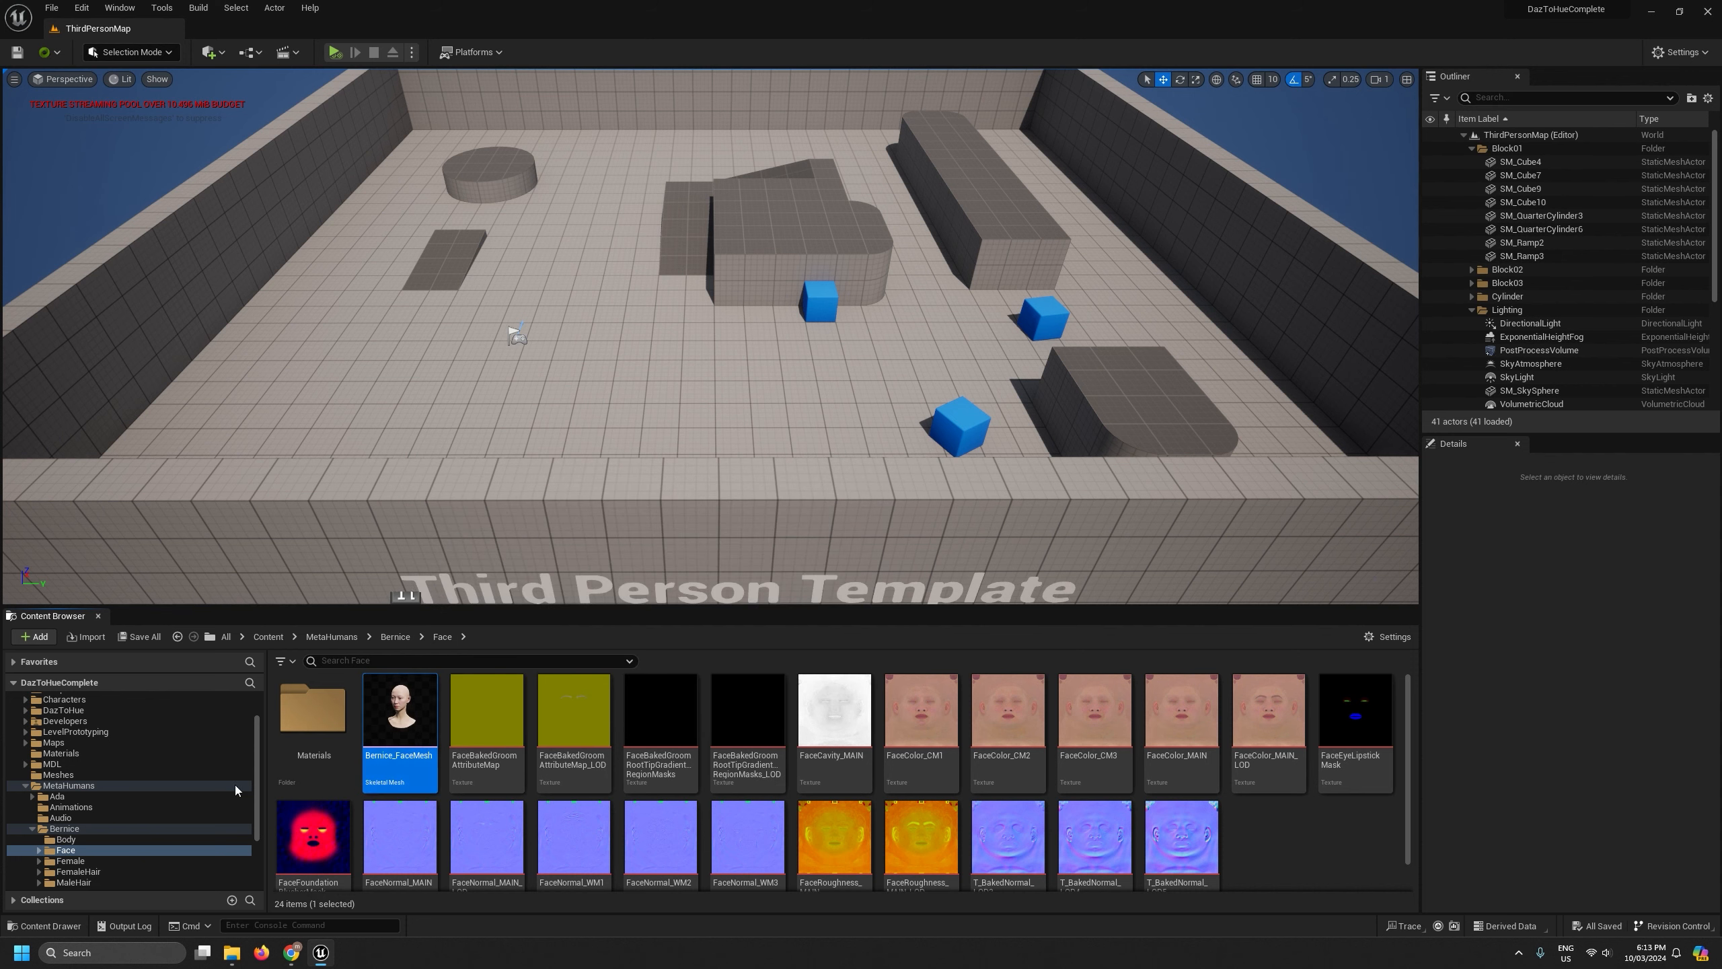
click(25, 785)
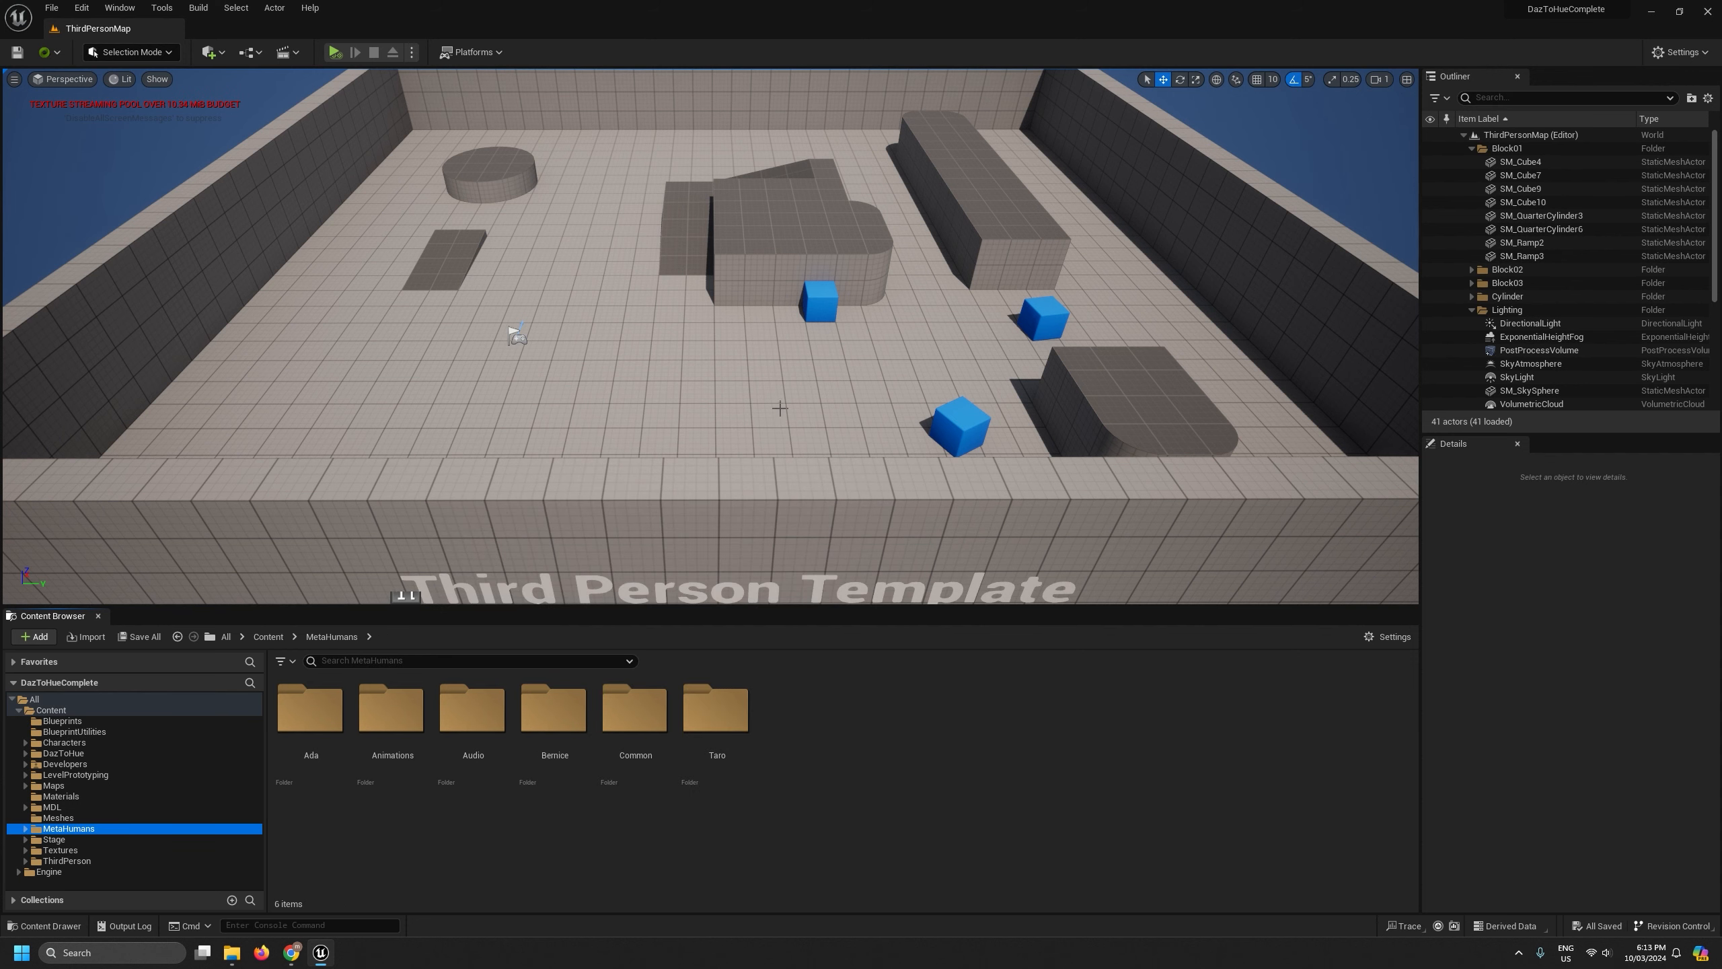
right_drag(691, 346, 610, 265)
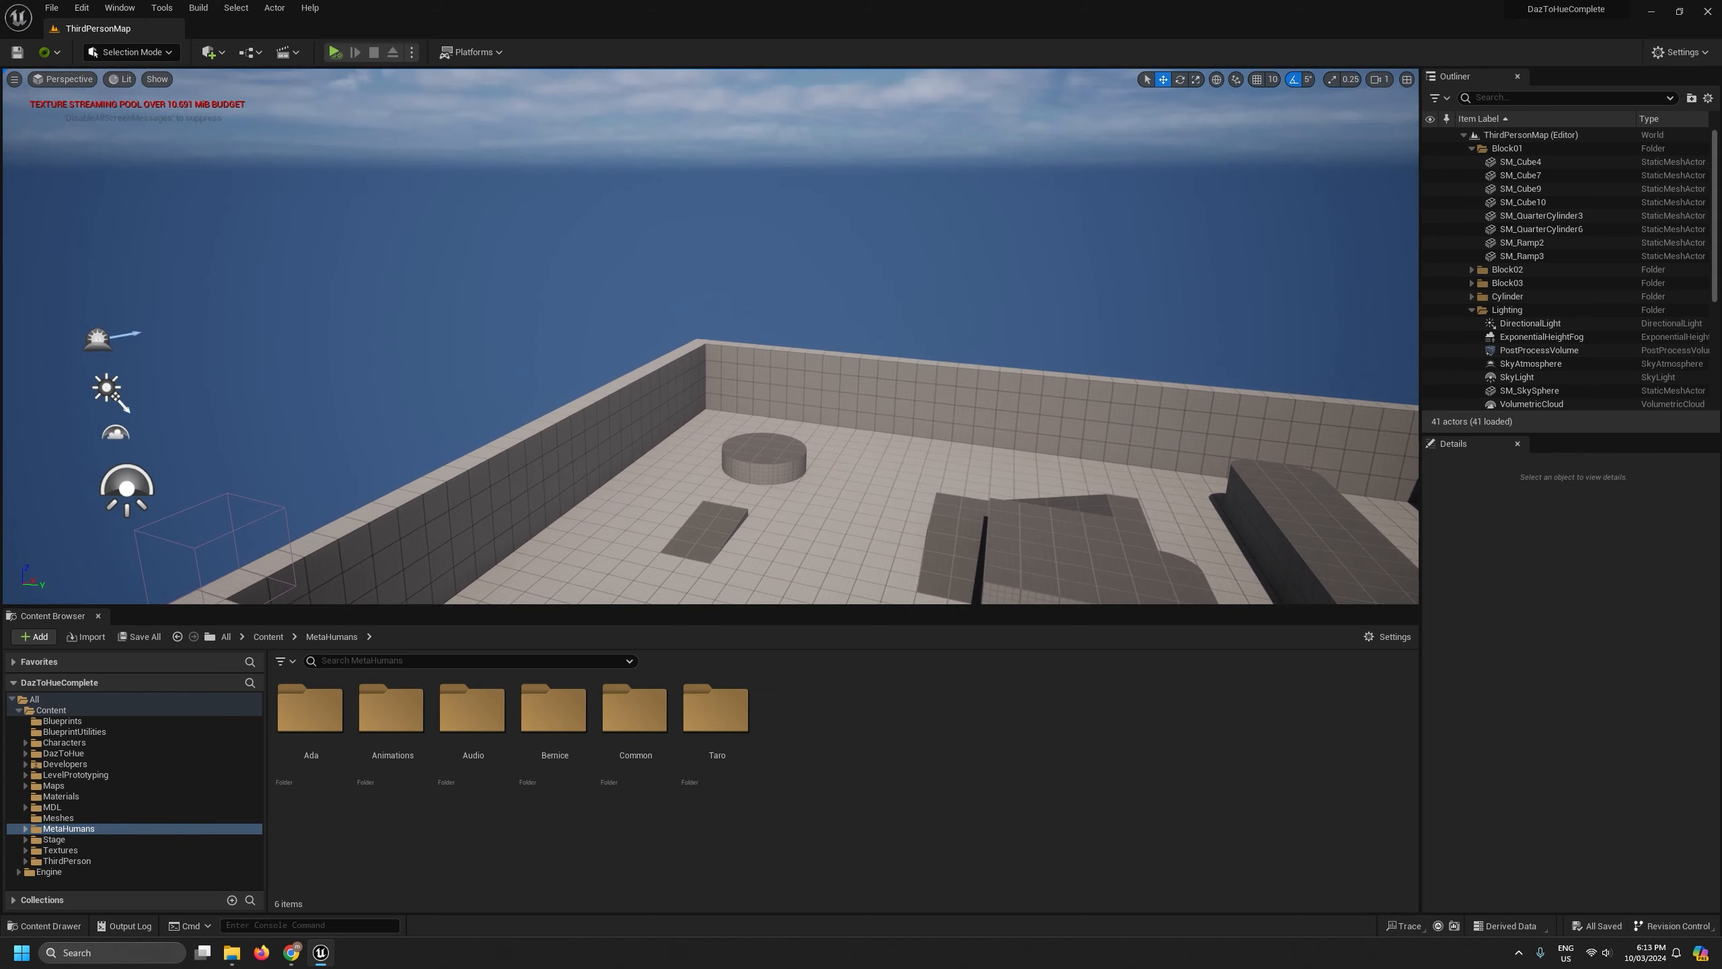
Expand the Maps content folder and browse the nonRT, RT and IBL lighting preset folders
right_drag(740, 257, 792, 309)
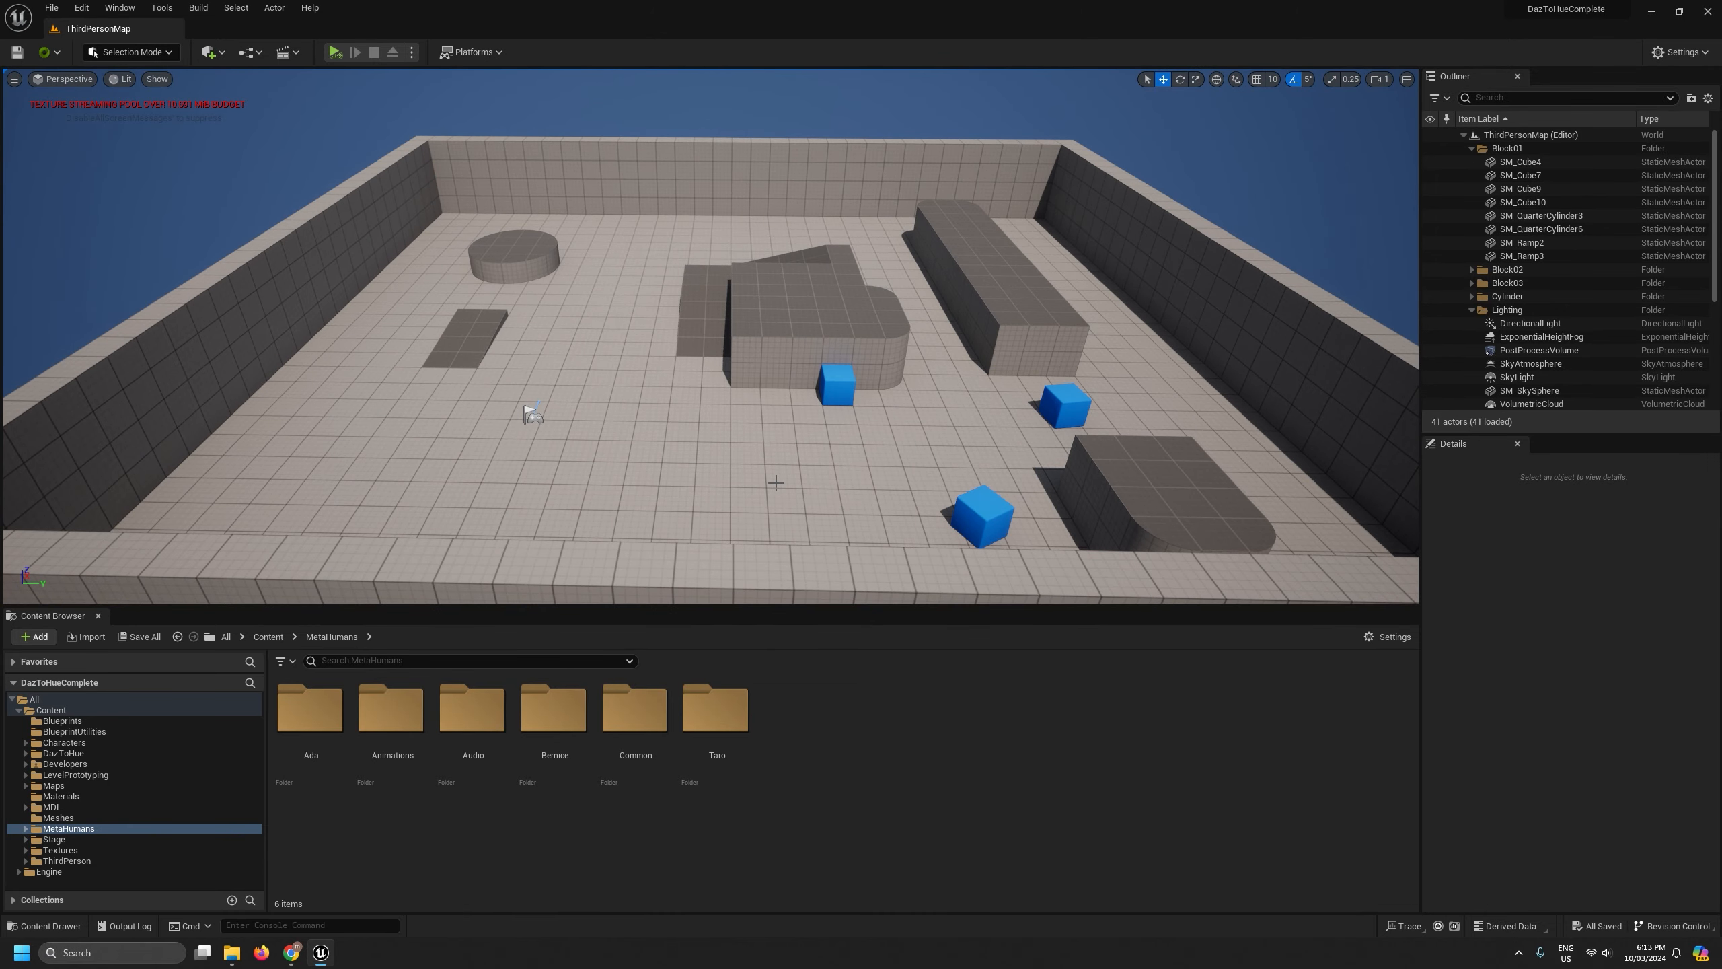
right_drag(776, 483, 752, 468)
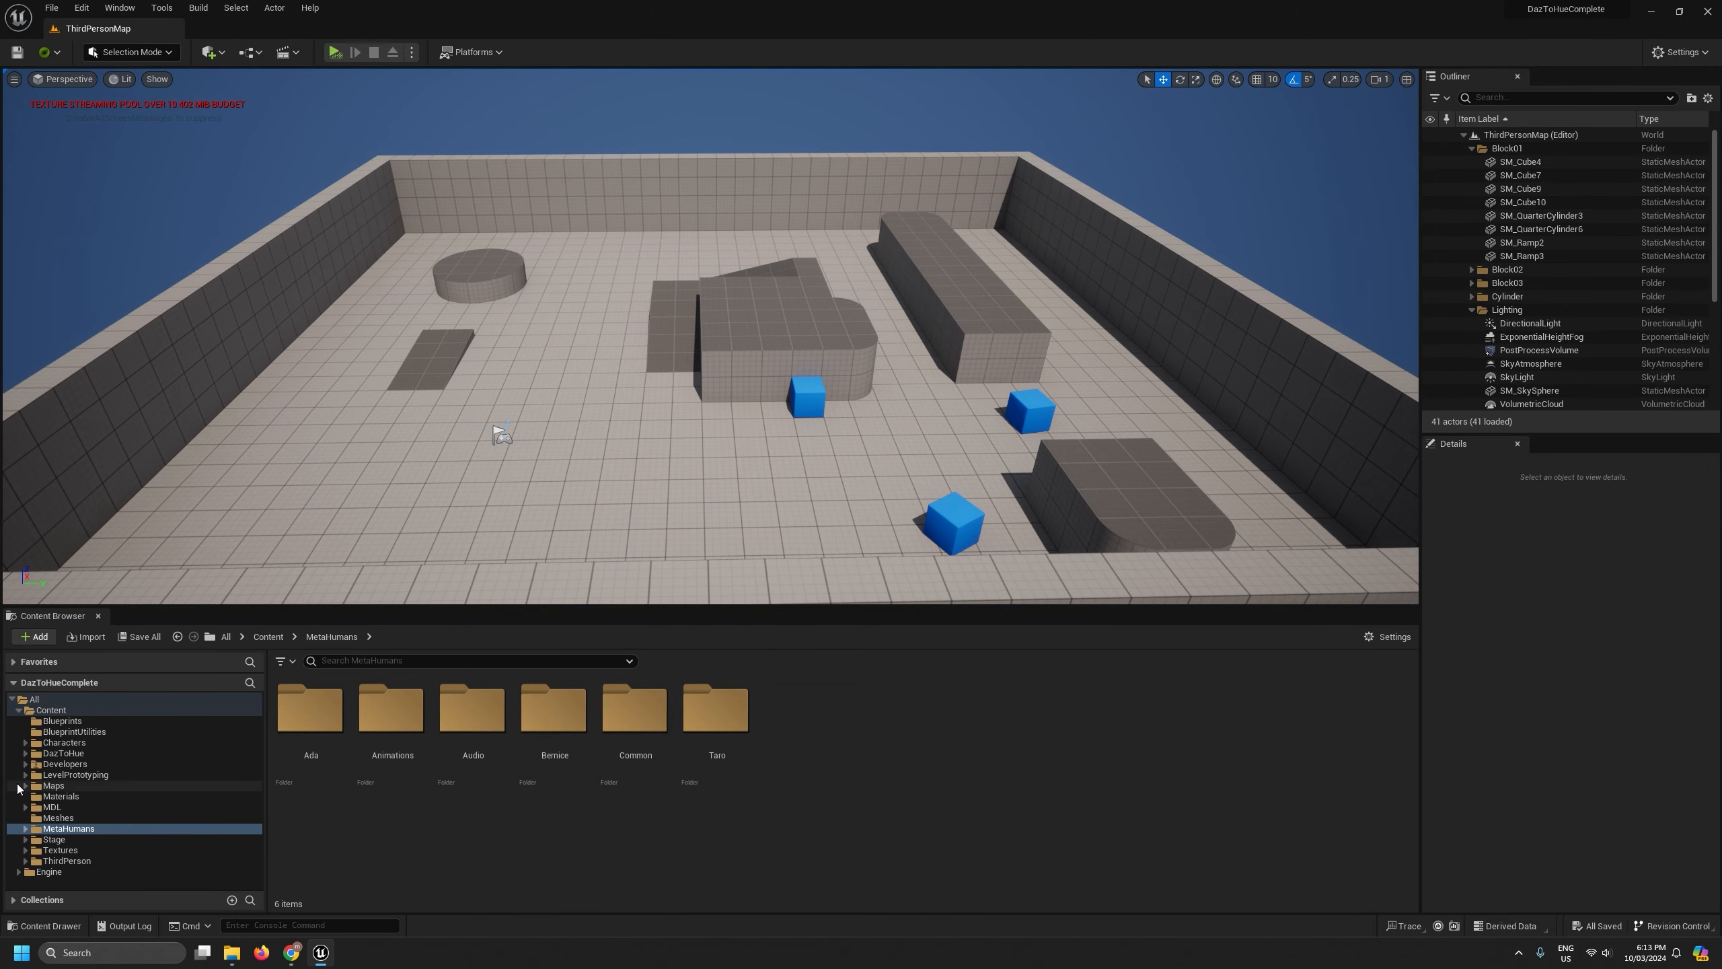
click(25, 786)
click(204, 807)
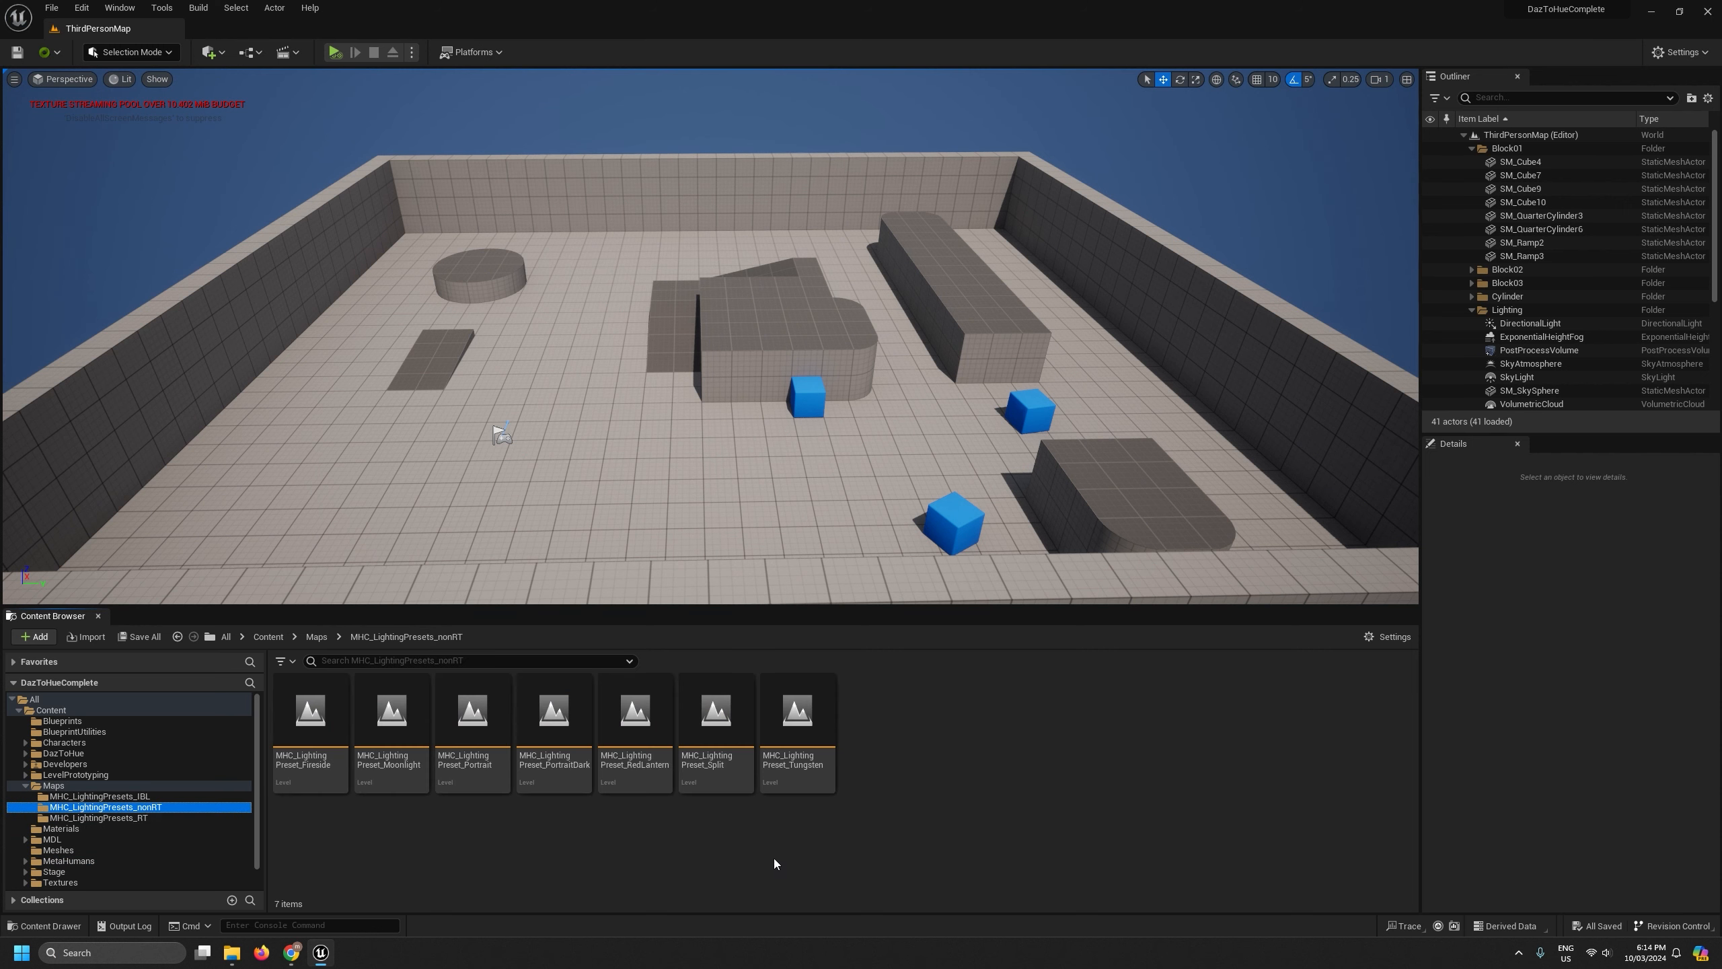
click(467, 738)
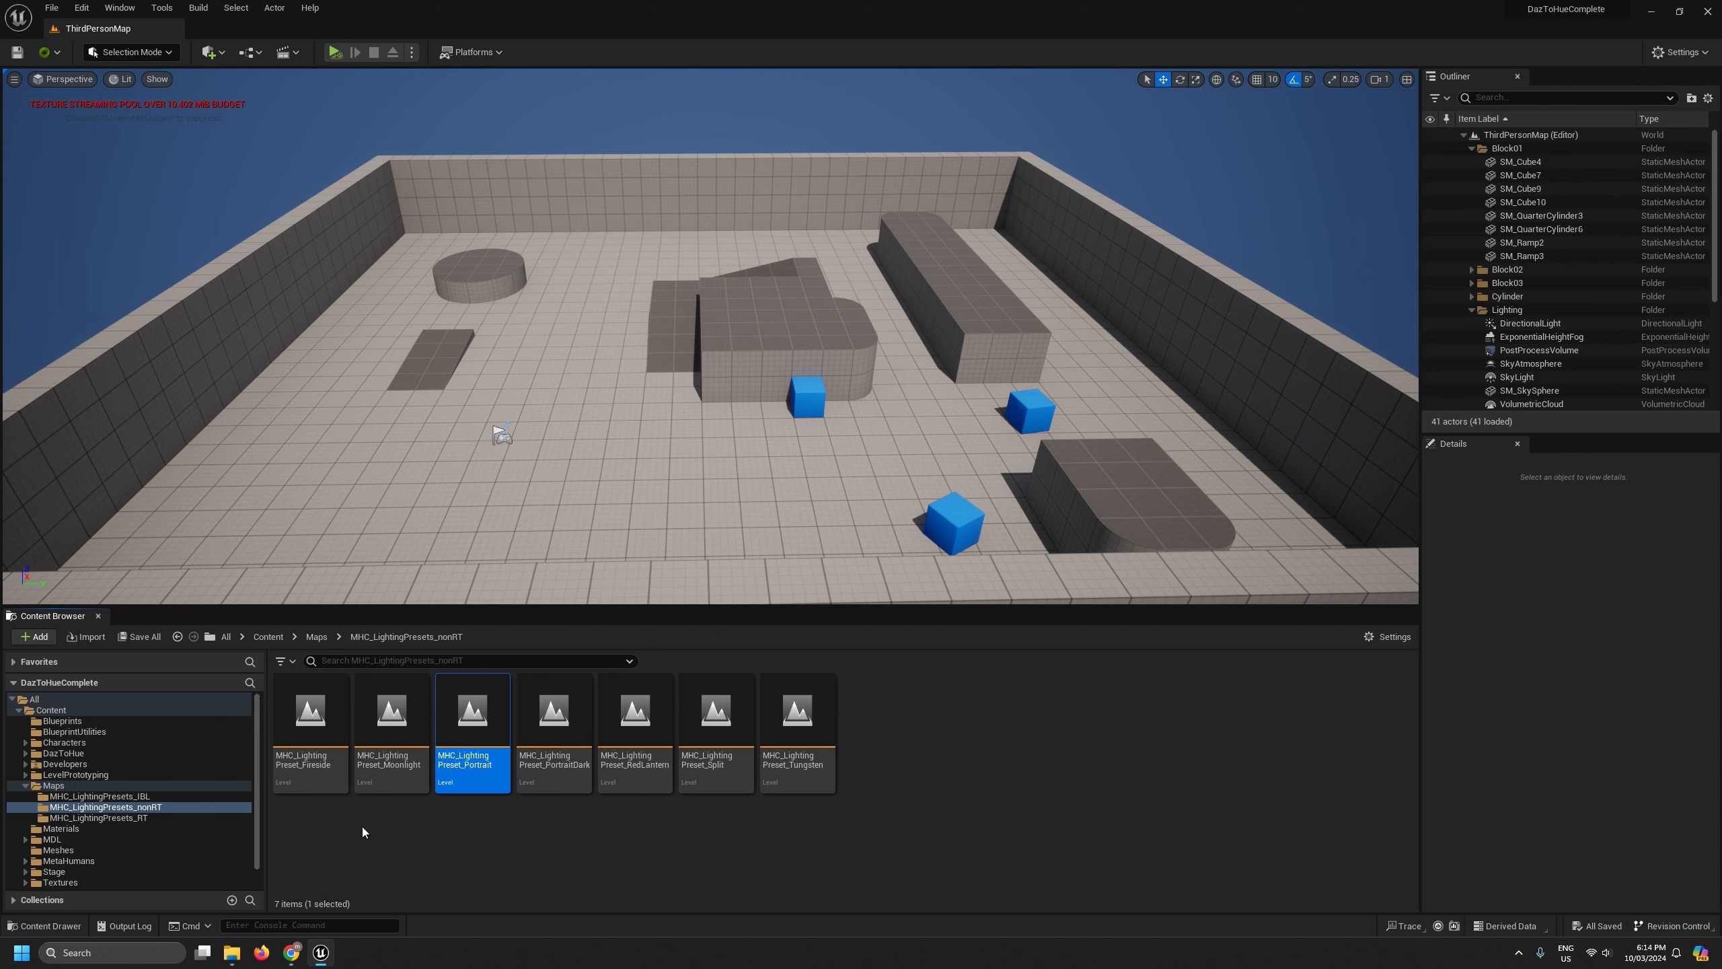
click(140, 818)
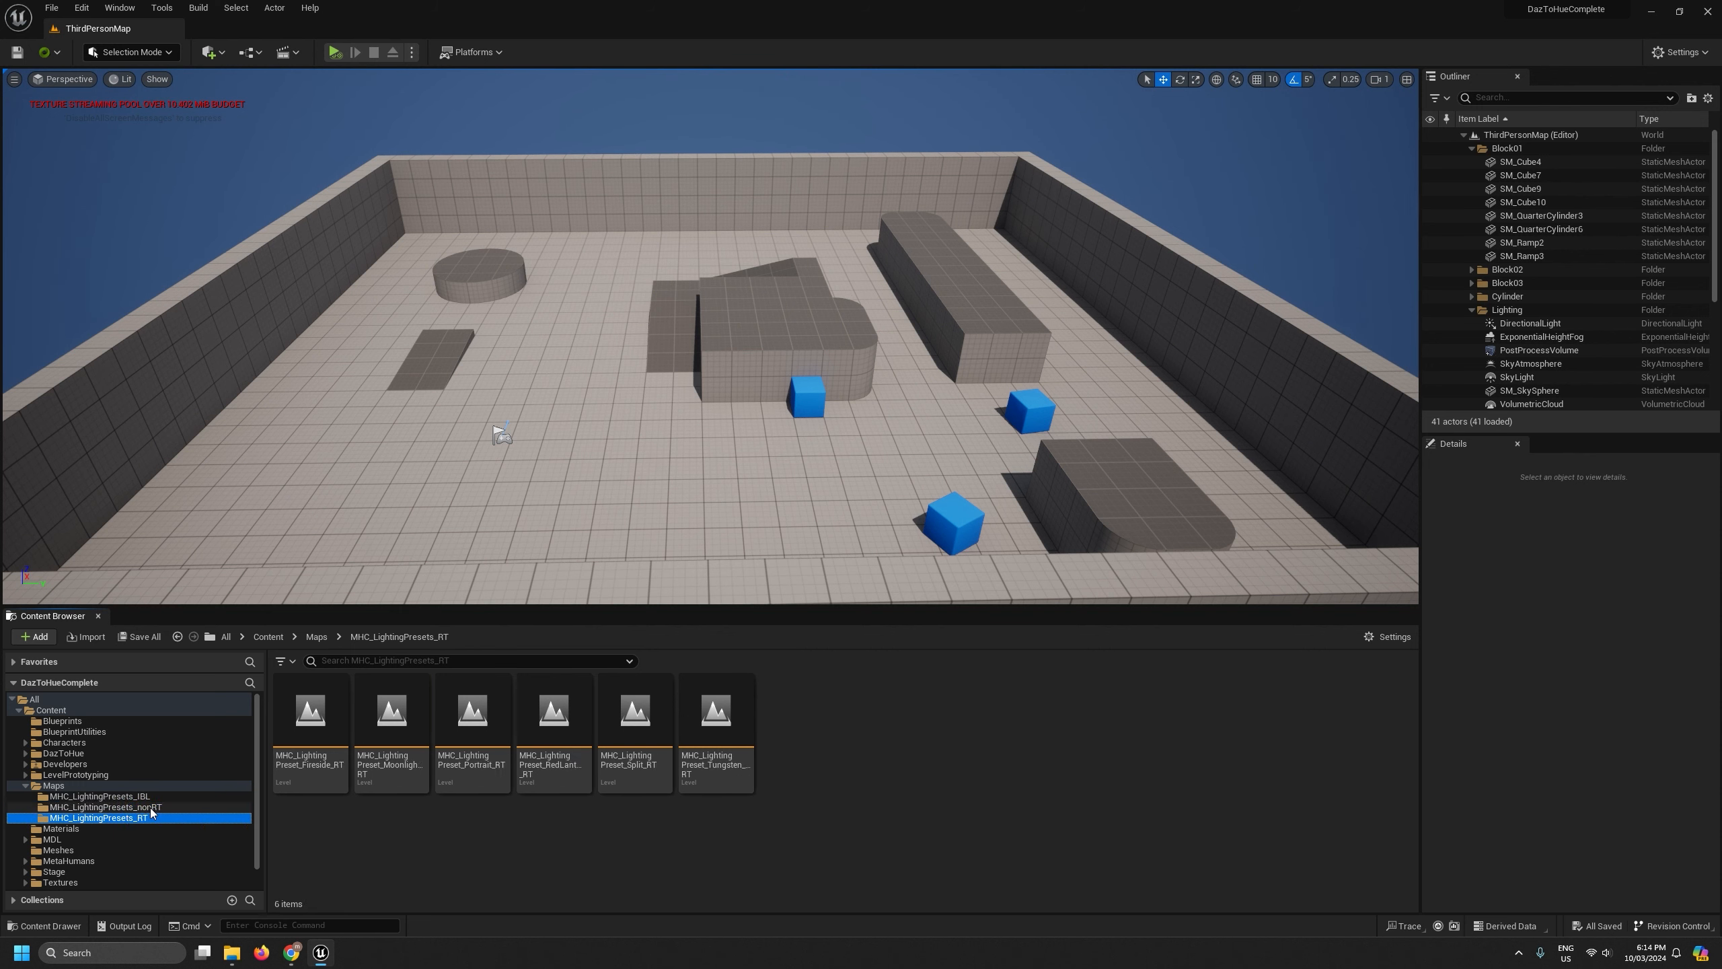
click(149, 808)
click(136, 796)
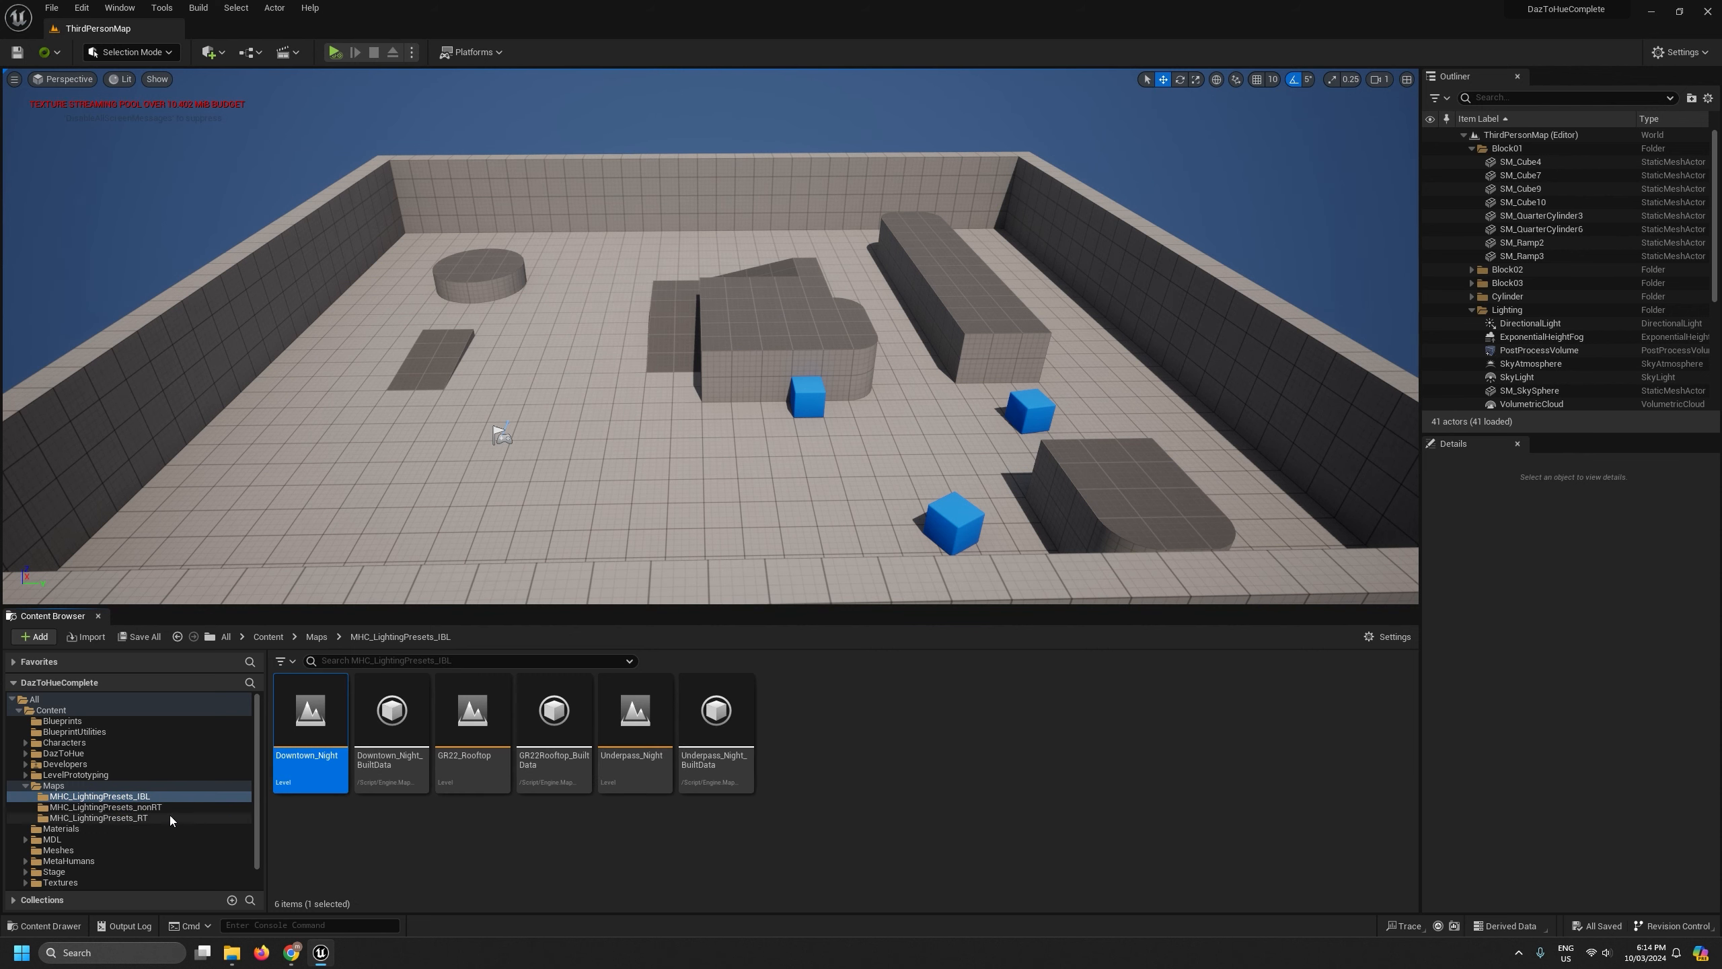
Look over the Portrait, RedLantern, Split and Tungsten levels in the MHC_LightingPresets_RT folder
click(177, 817)
click(491, 754)
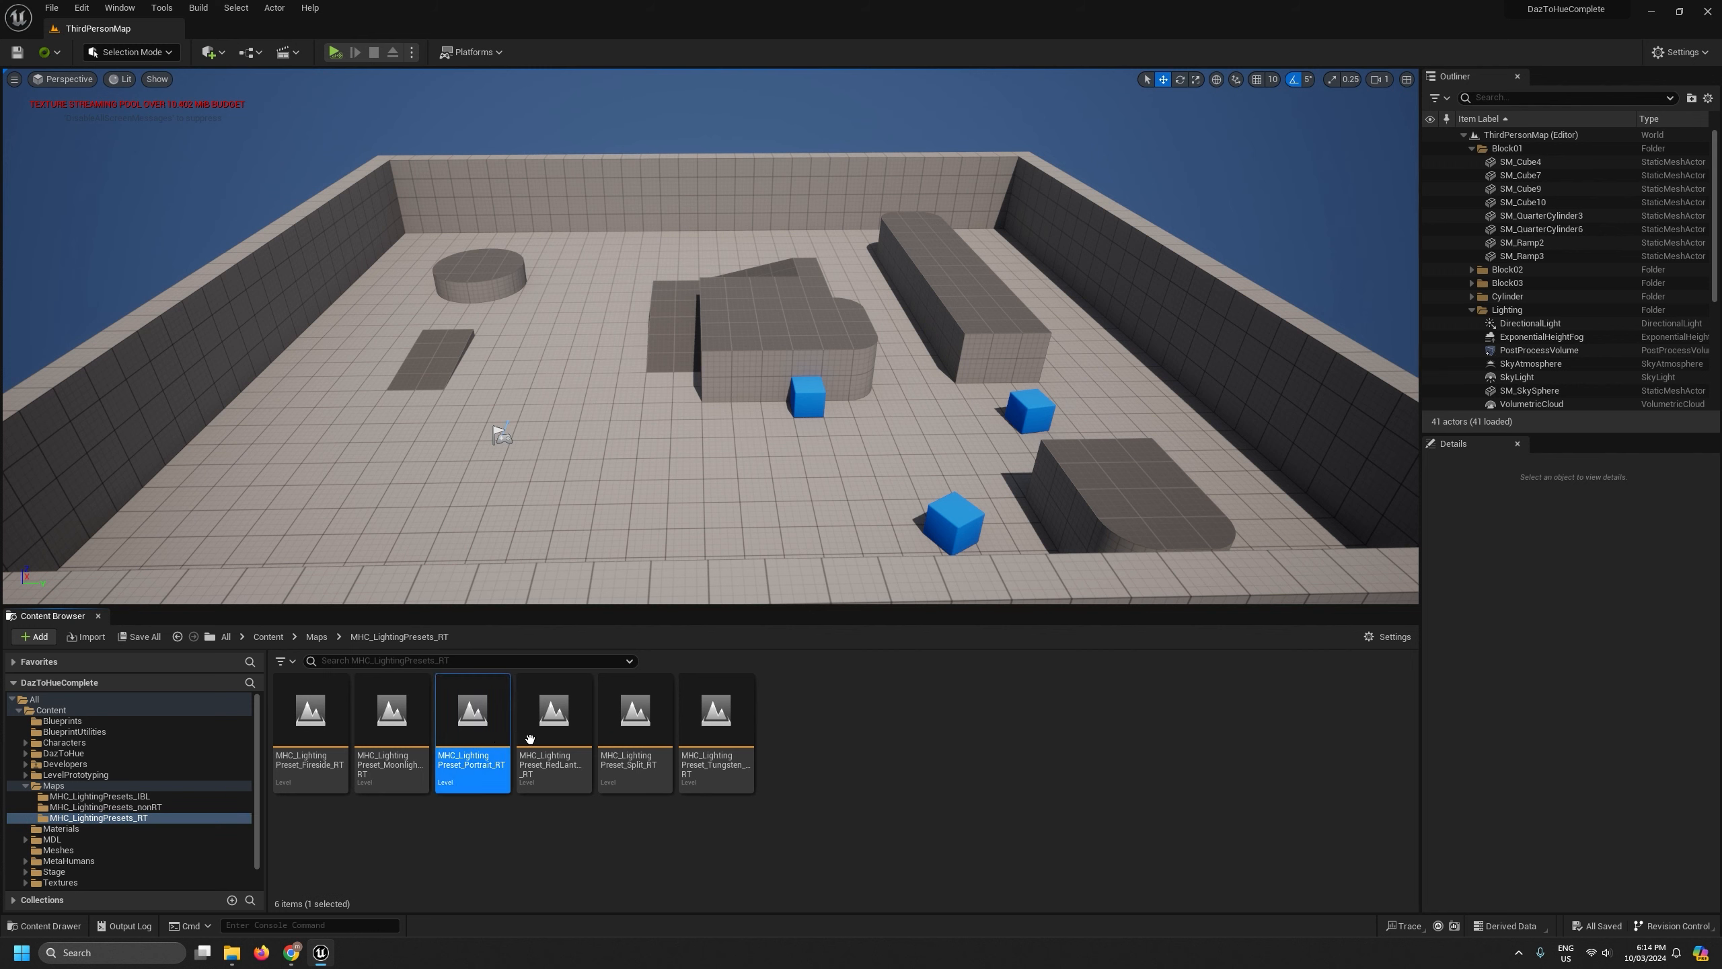
click(547, 732)
click(632, 726)
click(705, 720)
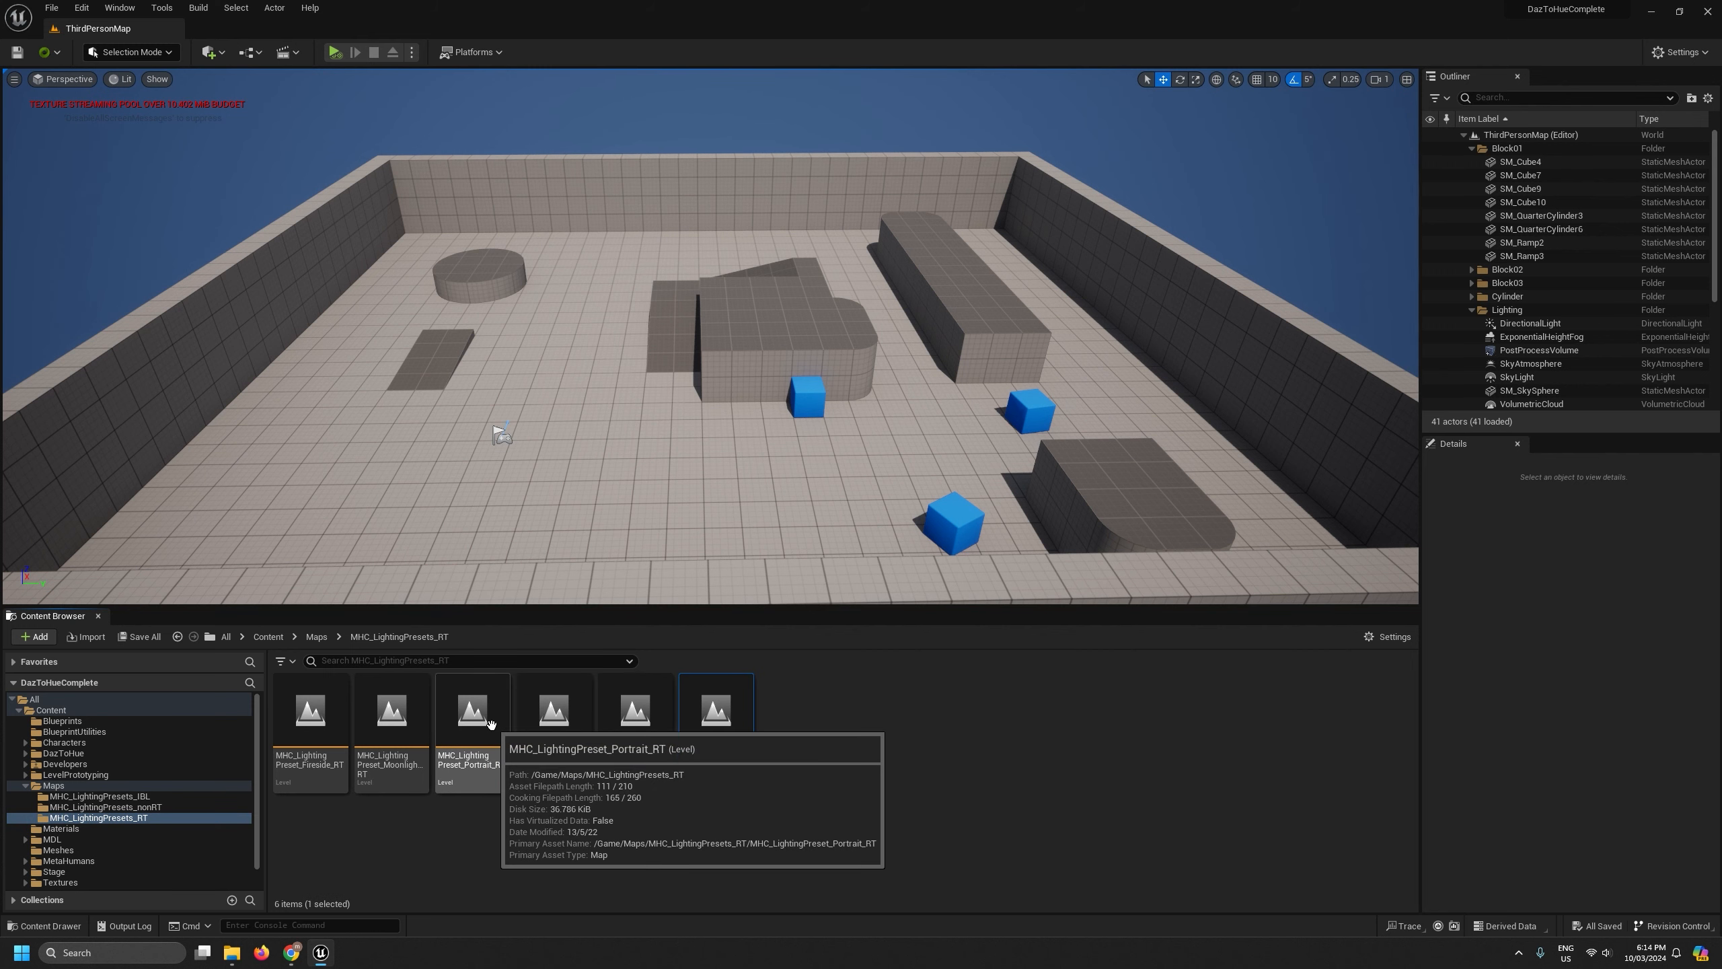
click(532, 743)
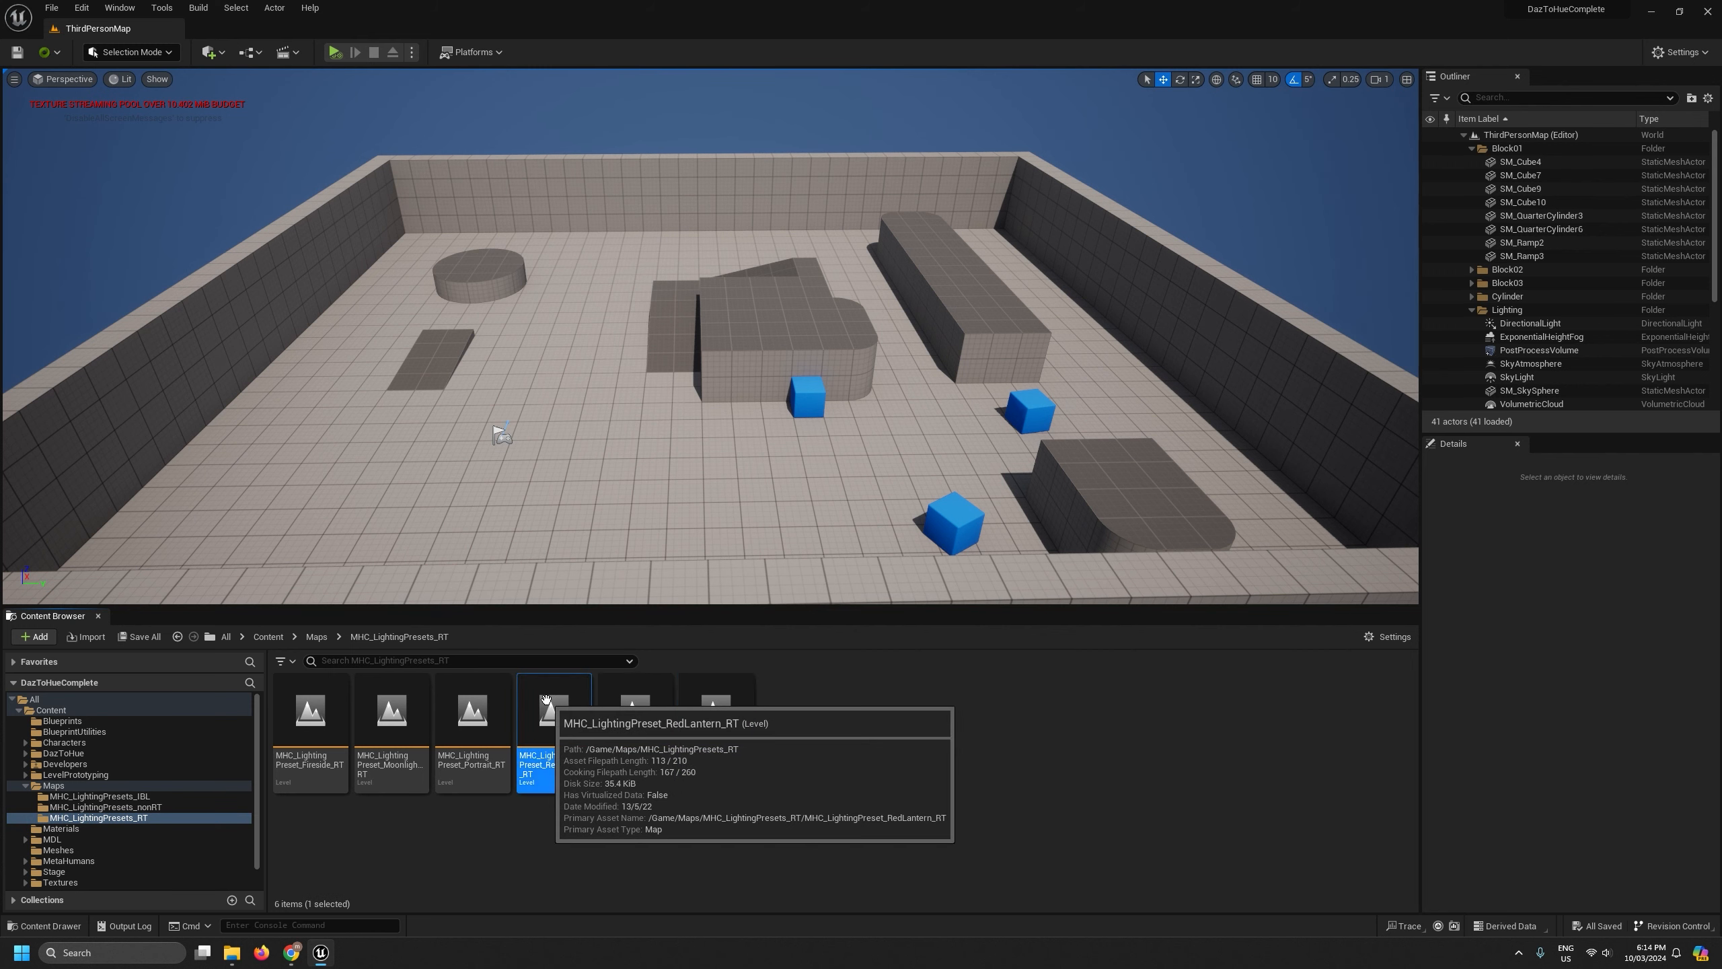
Open the MHC_LightingPreset_PortraitDark level from the MHC_LightingPresets_nonRT folder and enlarge the viewport area
click(105, 806)
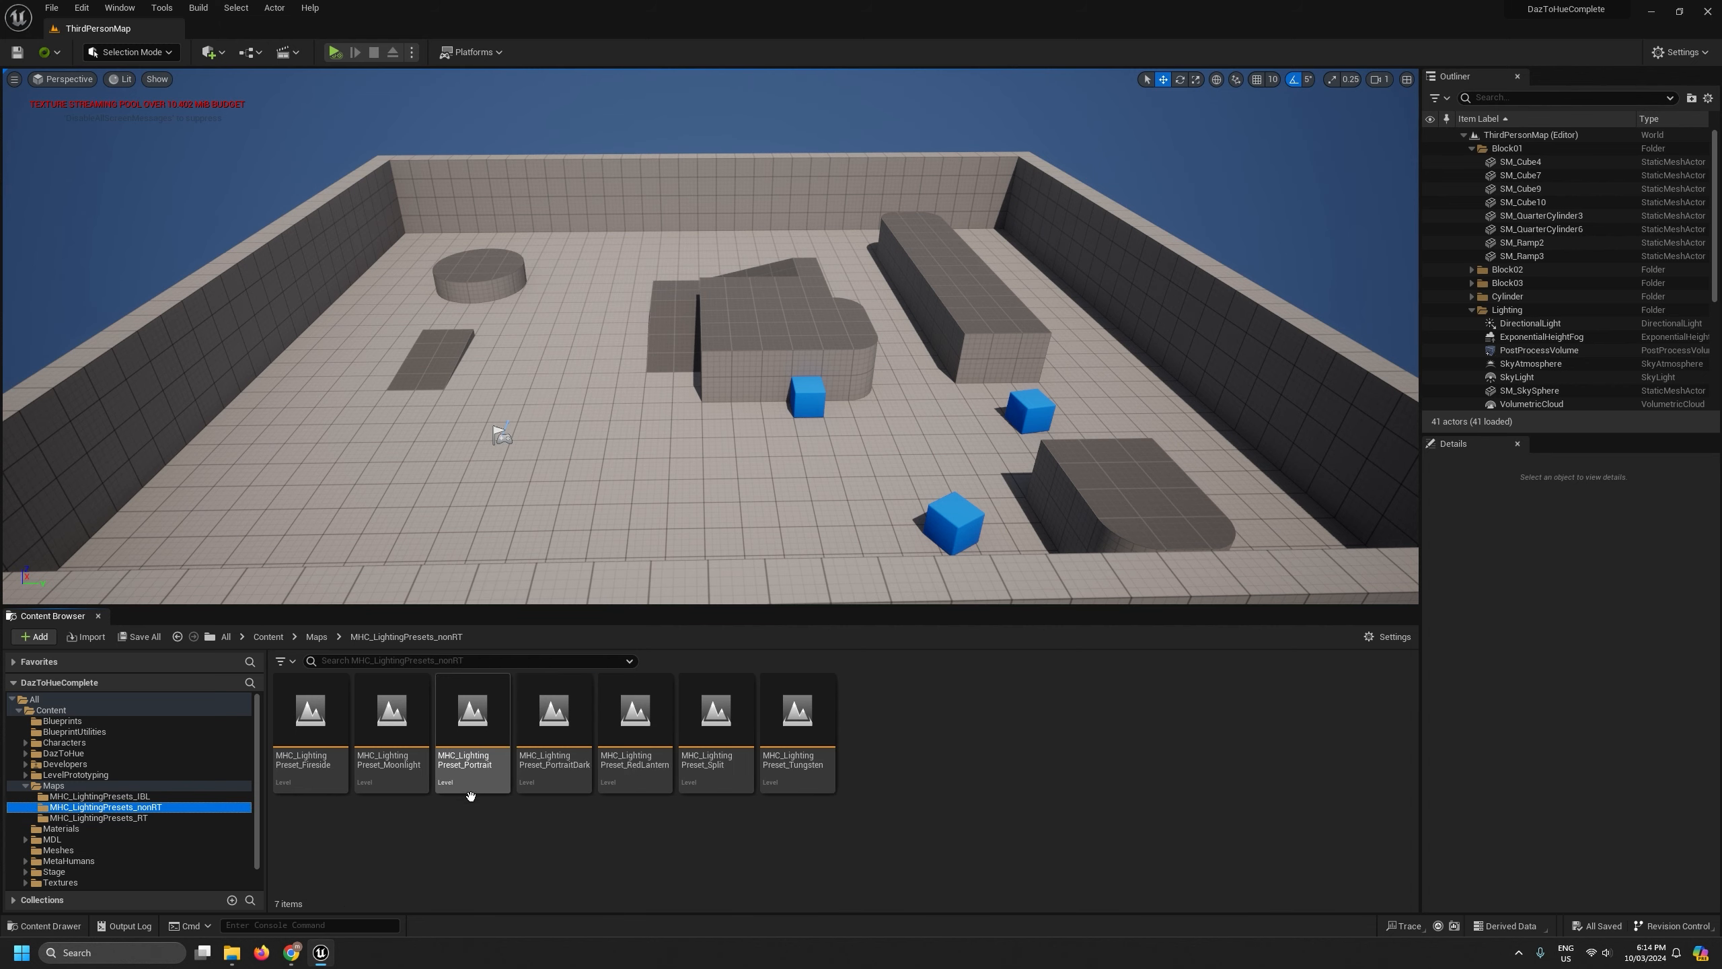
double_click(554, 712)
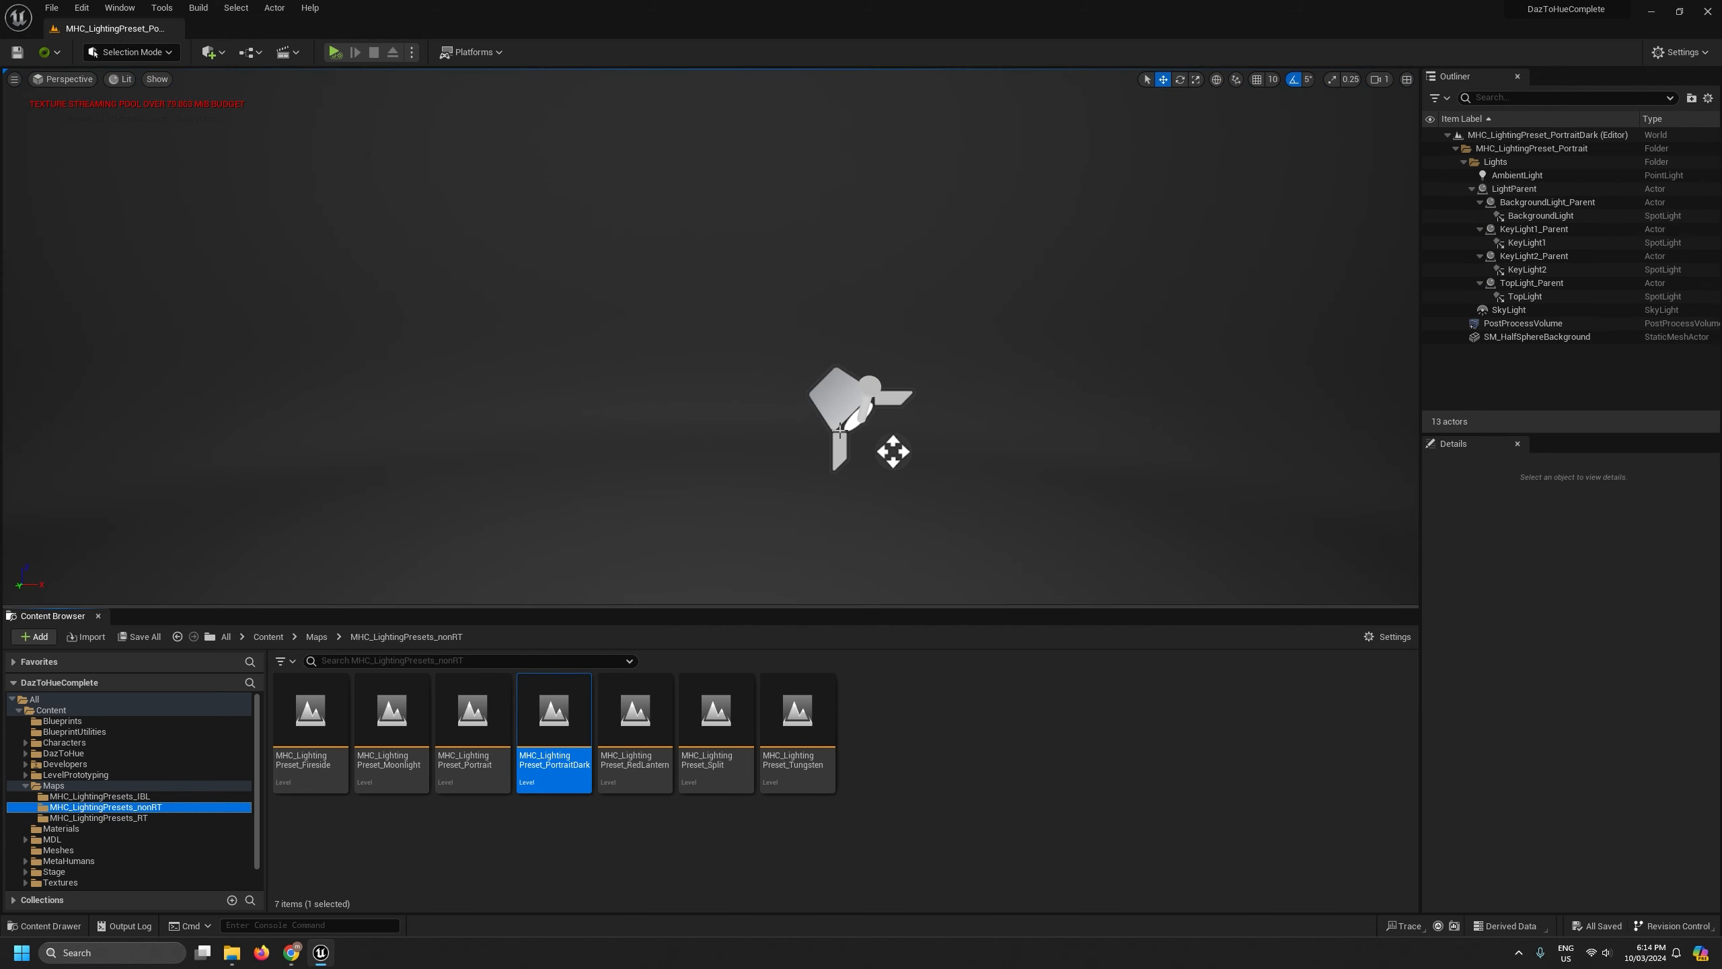
drag(1087, 605, 1092, 641)
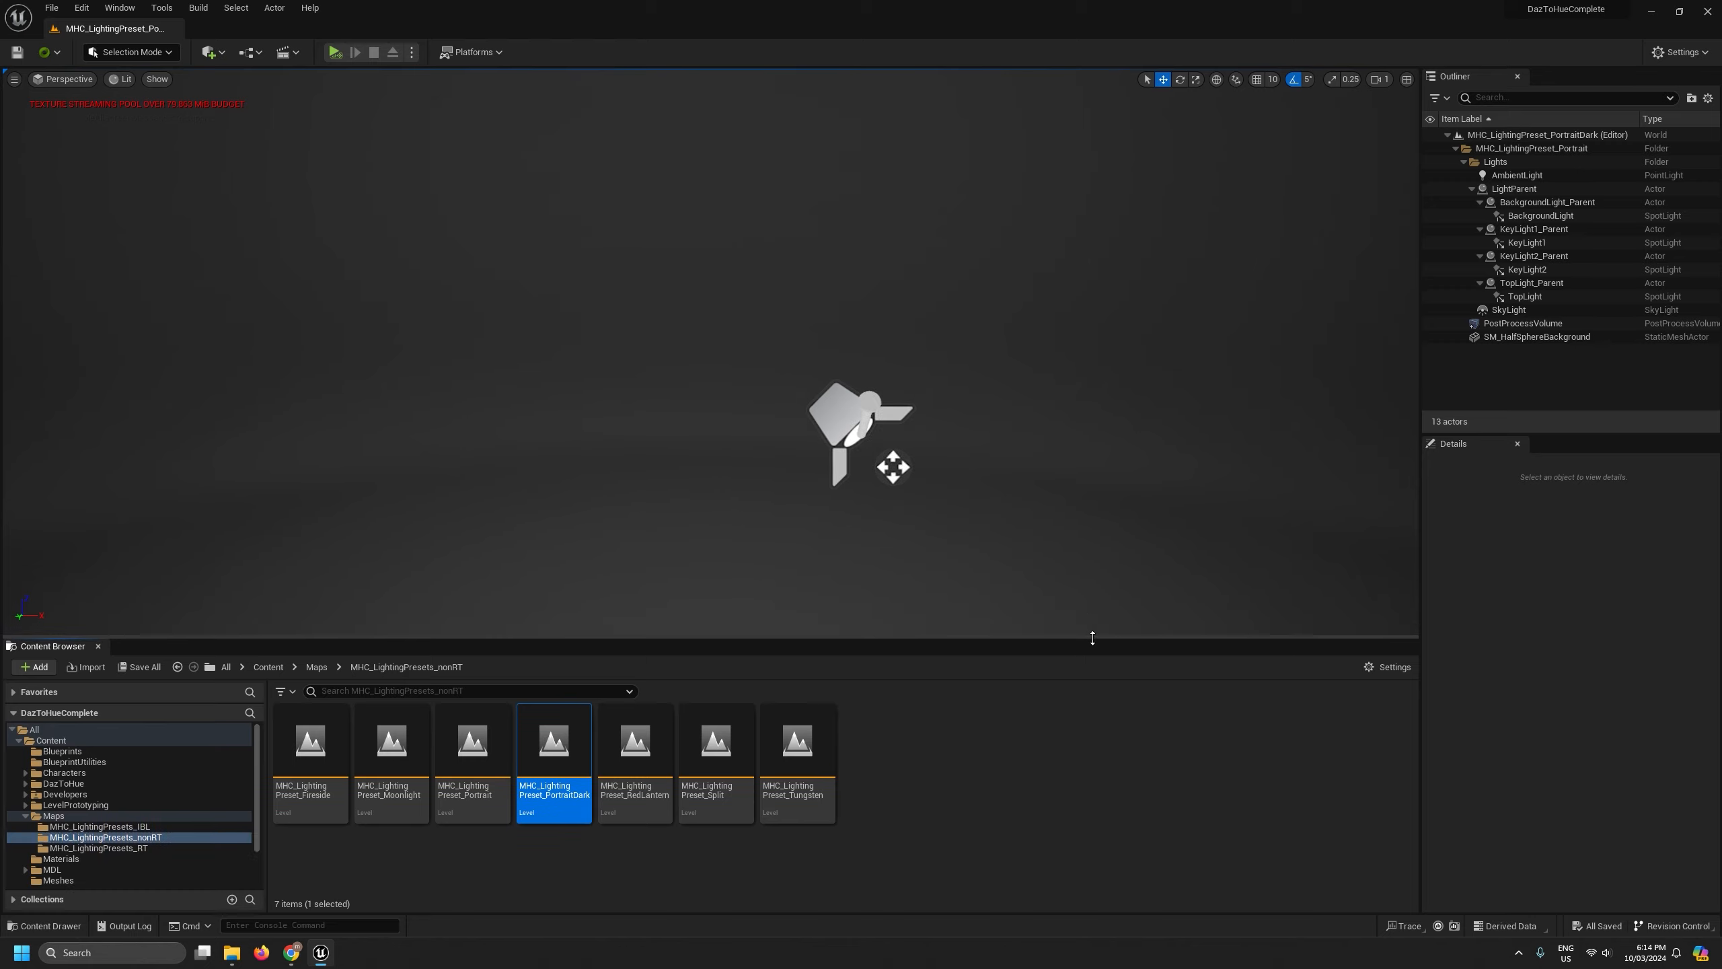
Inspect the background light parent, KeyLight1, KeyLight2 and TopLight of the portrait lighting level
click(1541, 204)
click(1529, 243)
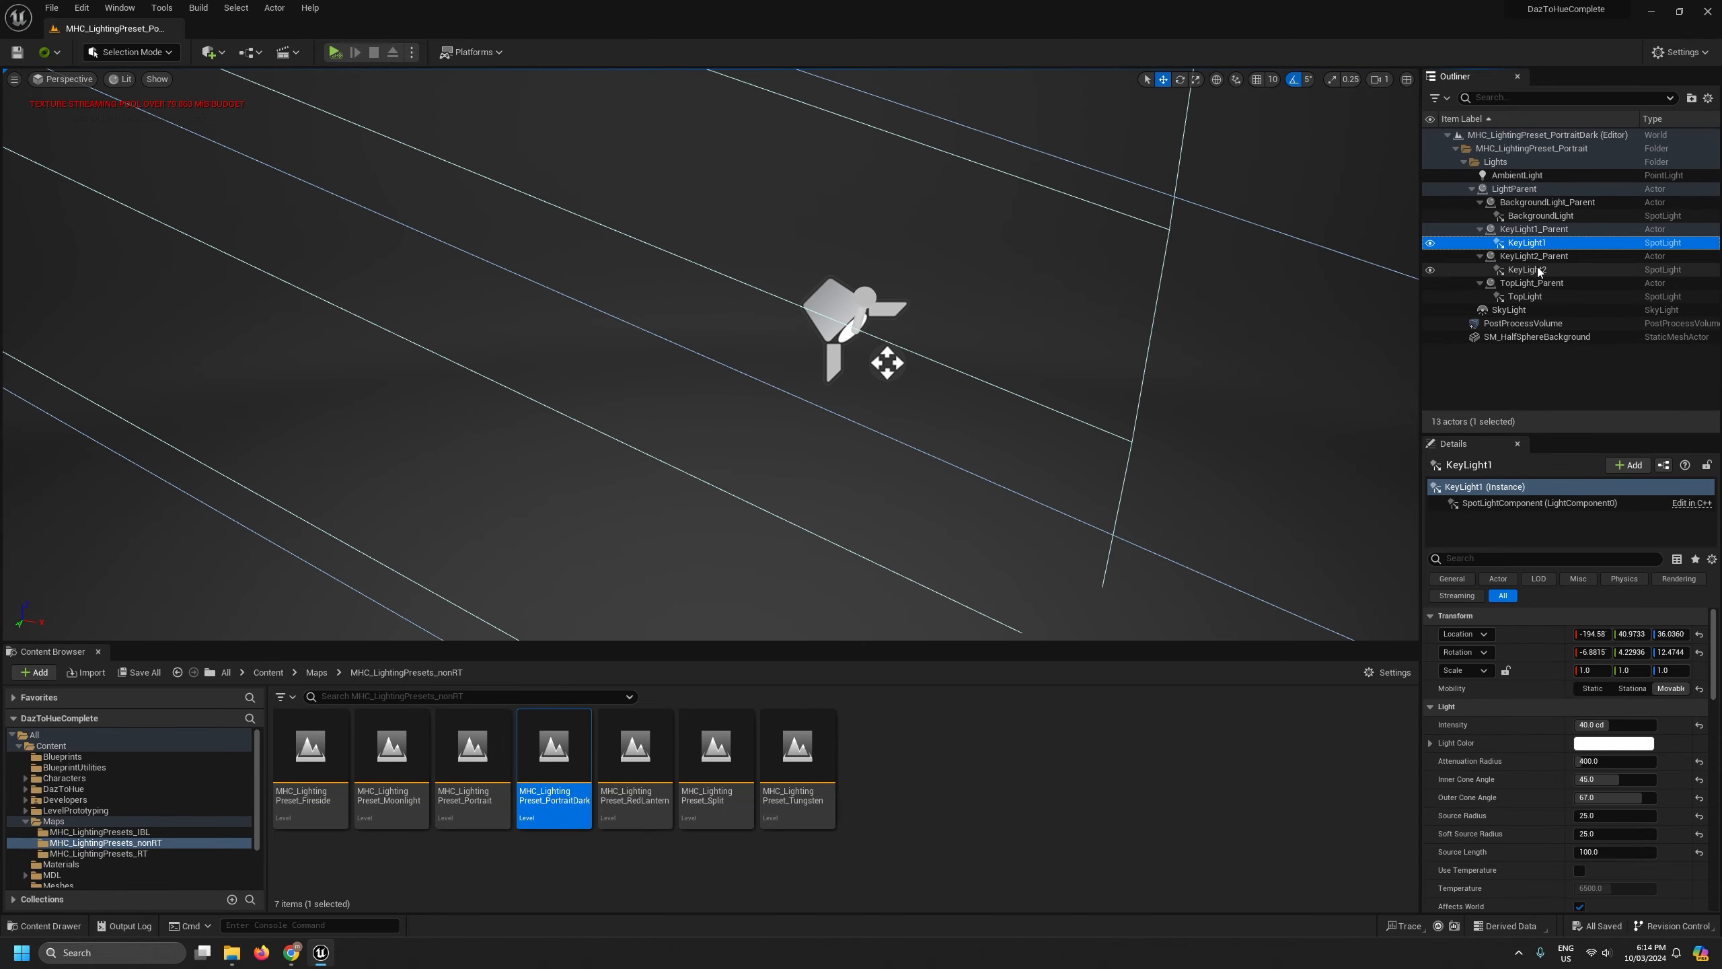
click(1538, 270)
click(1534, 297)
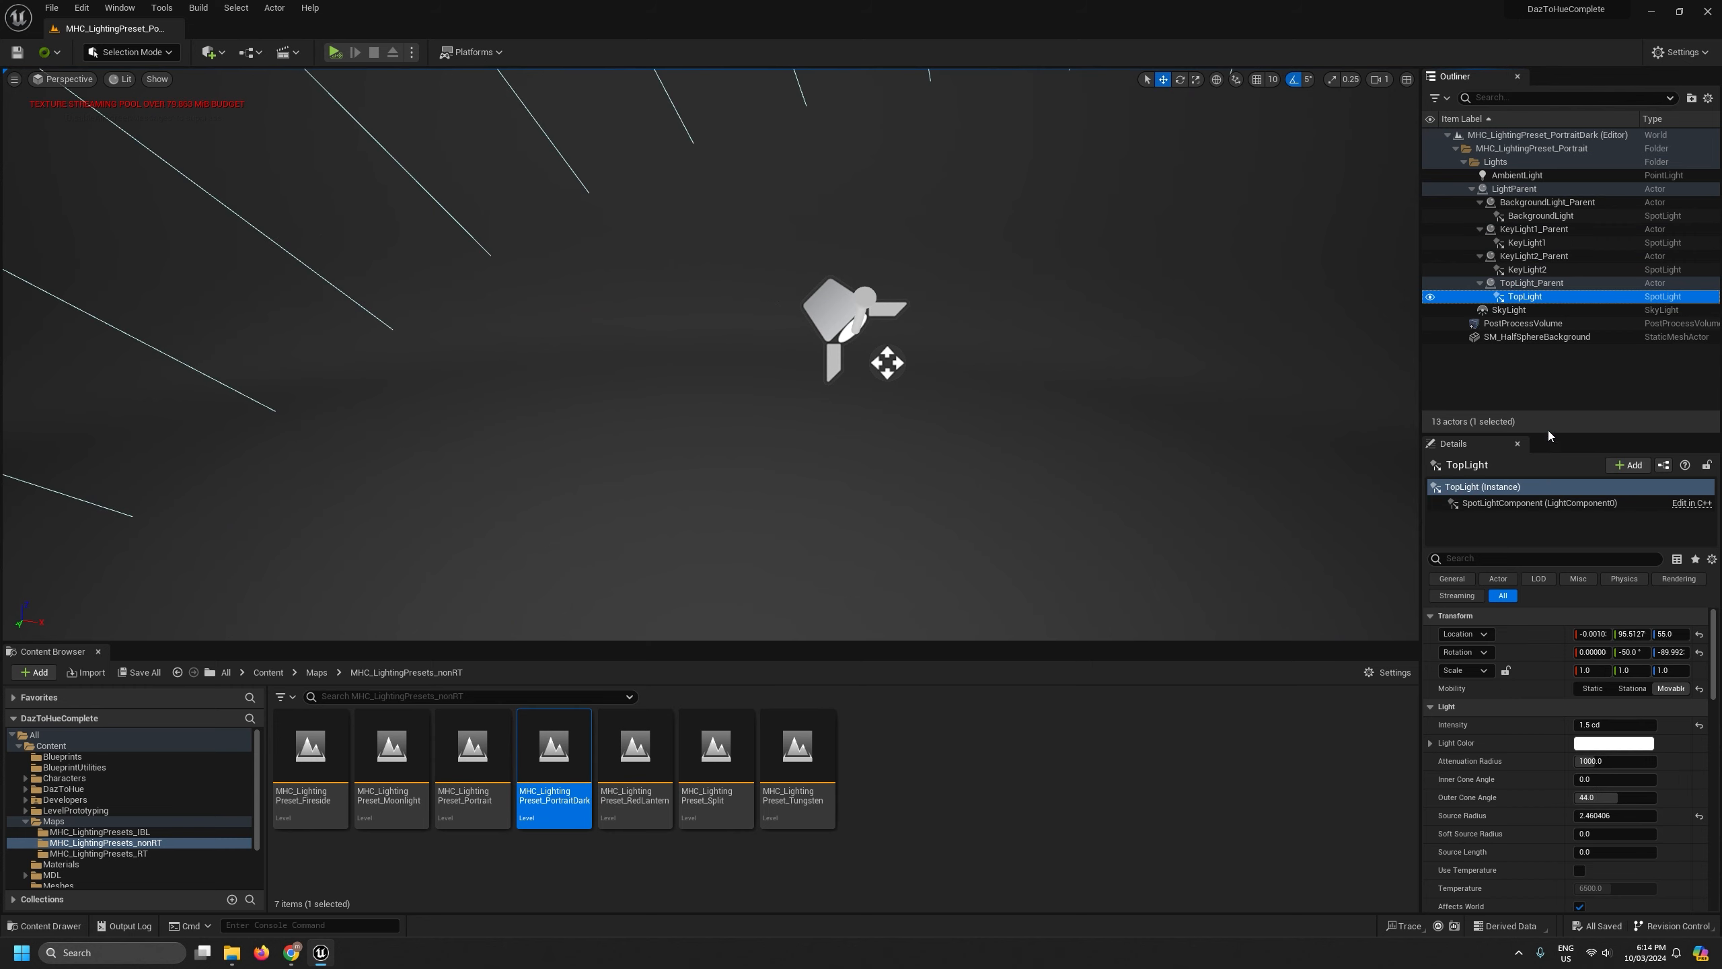
Select the level's PostProcessVolume and review its Exposure settings
click(1546, 325)
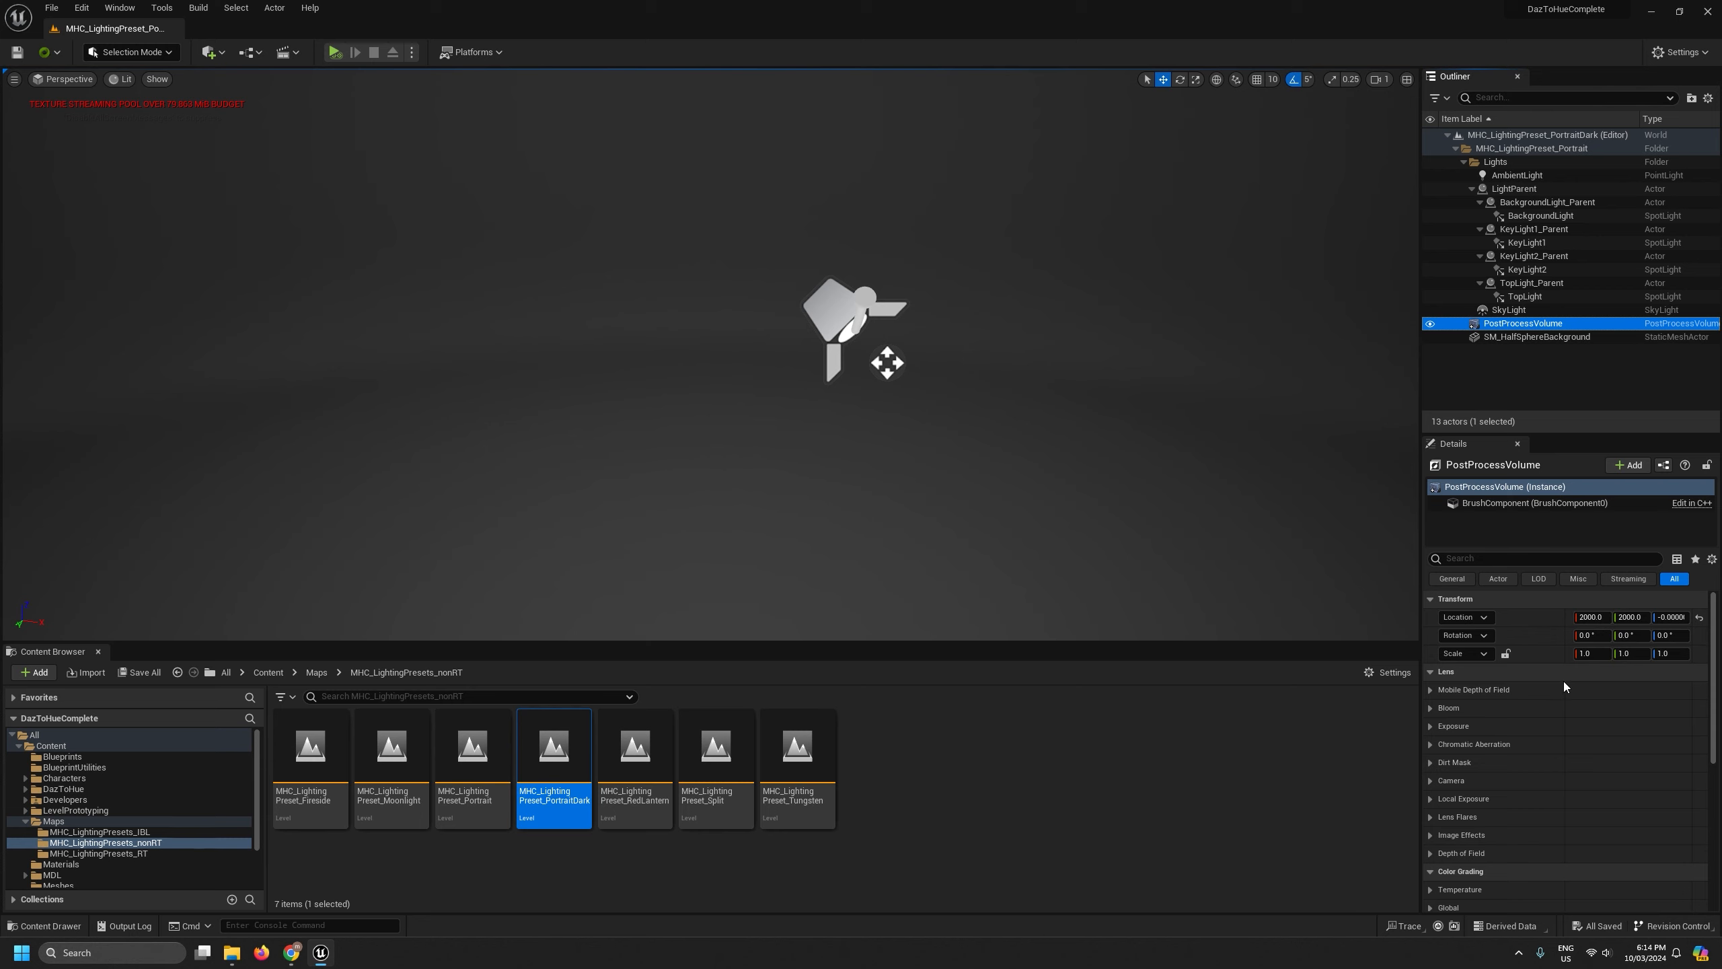
click(1432, 725)
scroll(1663, 784, down, 2)
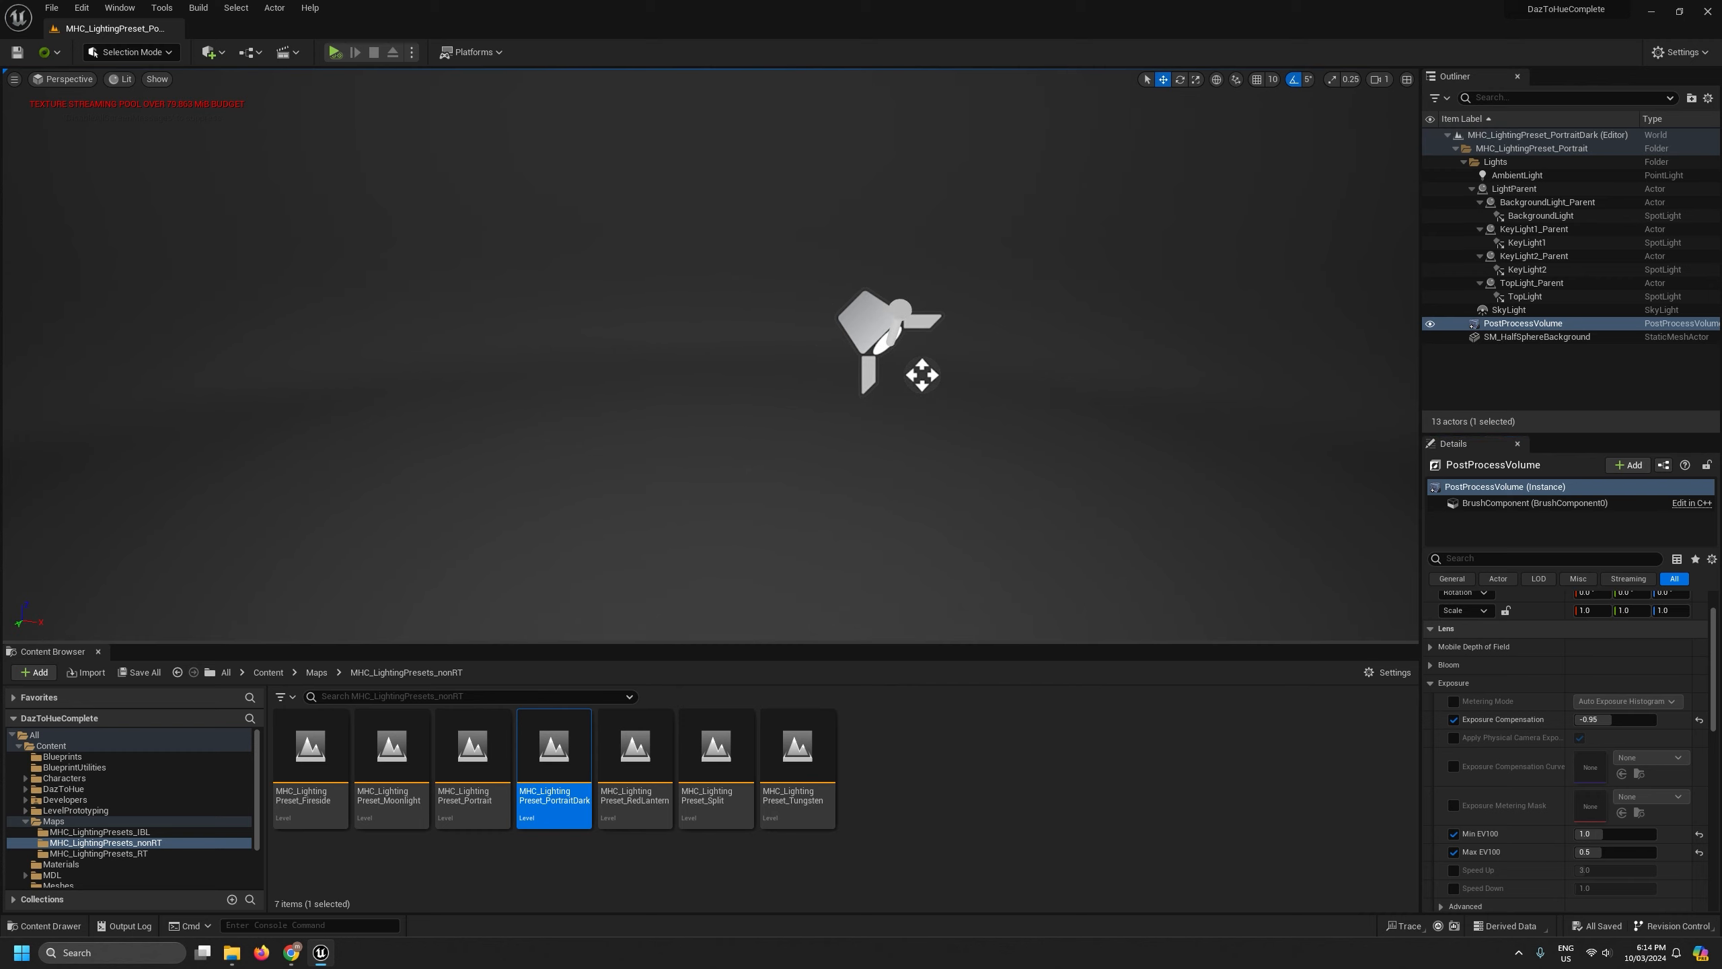
Collapse the Maps folder, expand Characters, check Katey9's Materials, Textures and Makeup subfolders, and go to the Katey9 folder
double_click(27, 820)
click(25, 778)
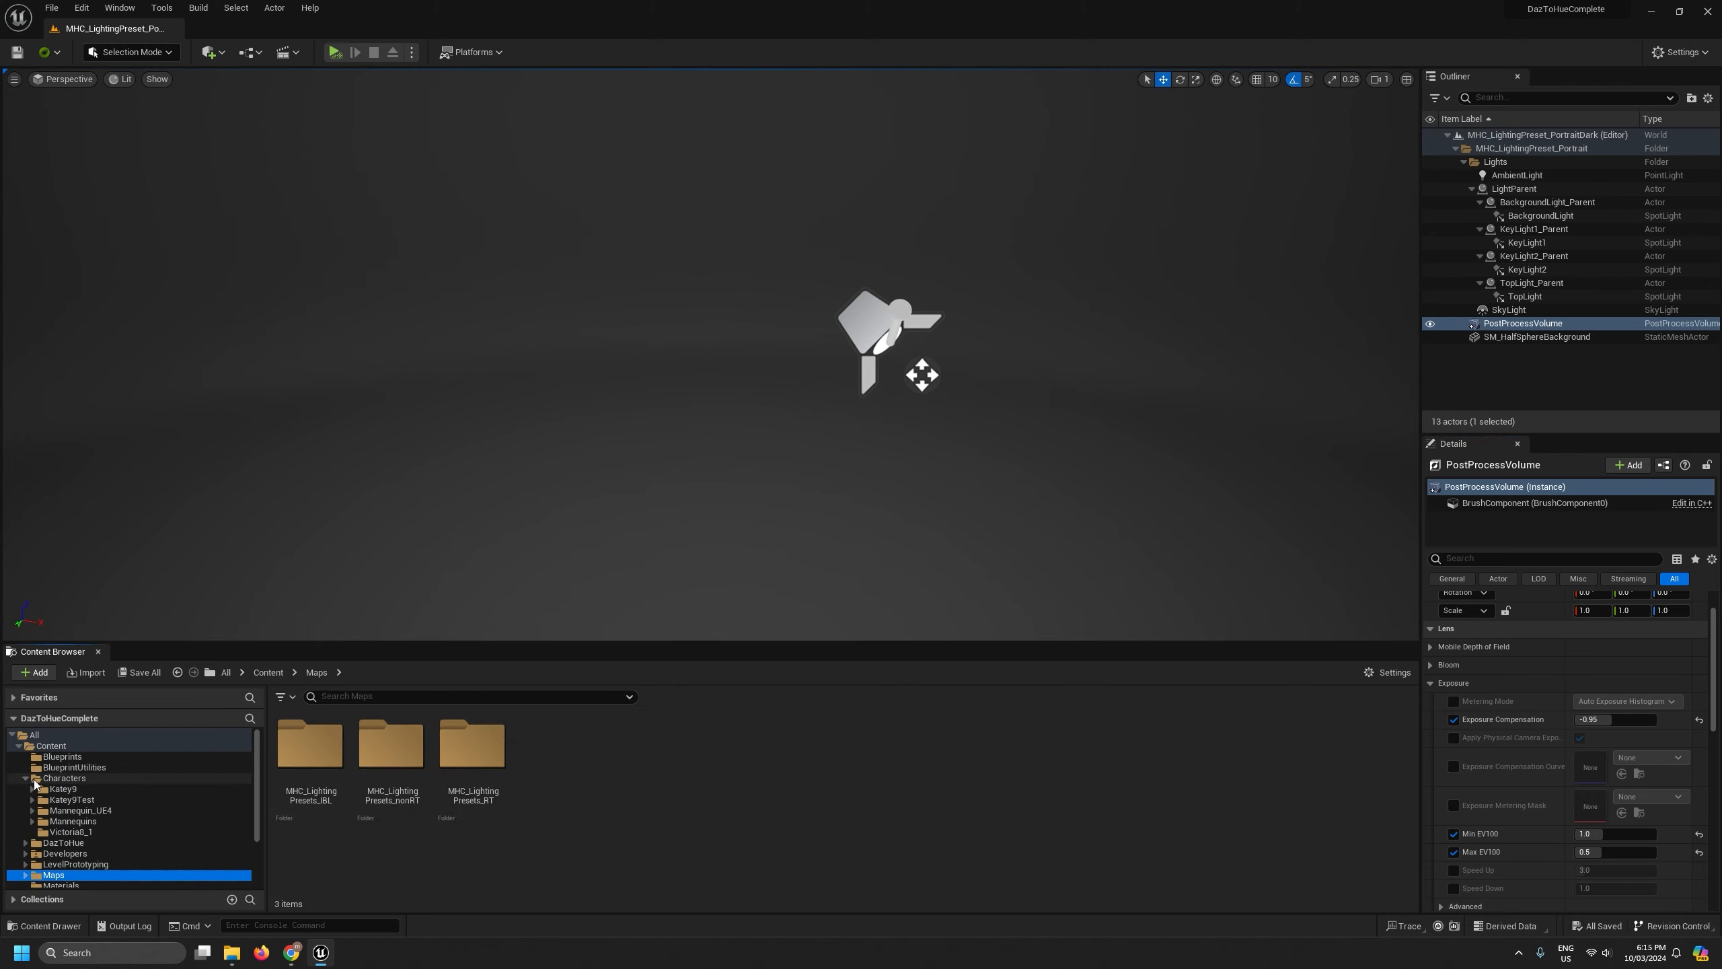
click(32, 788)
click(65, 788)
click(81, 802)
click(80, 811)
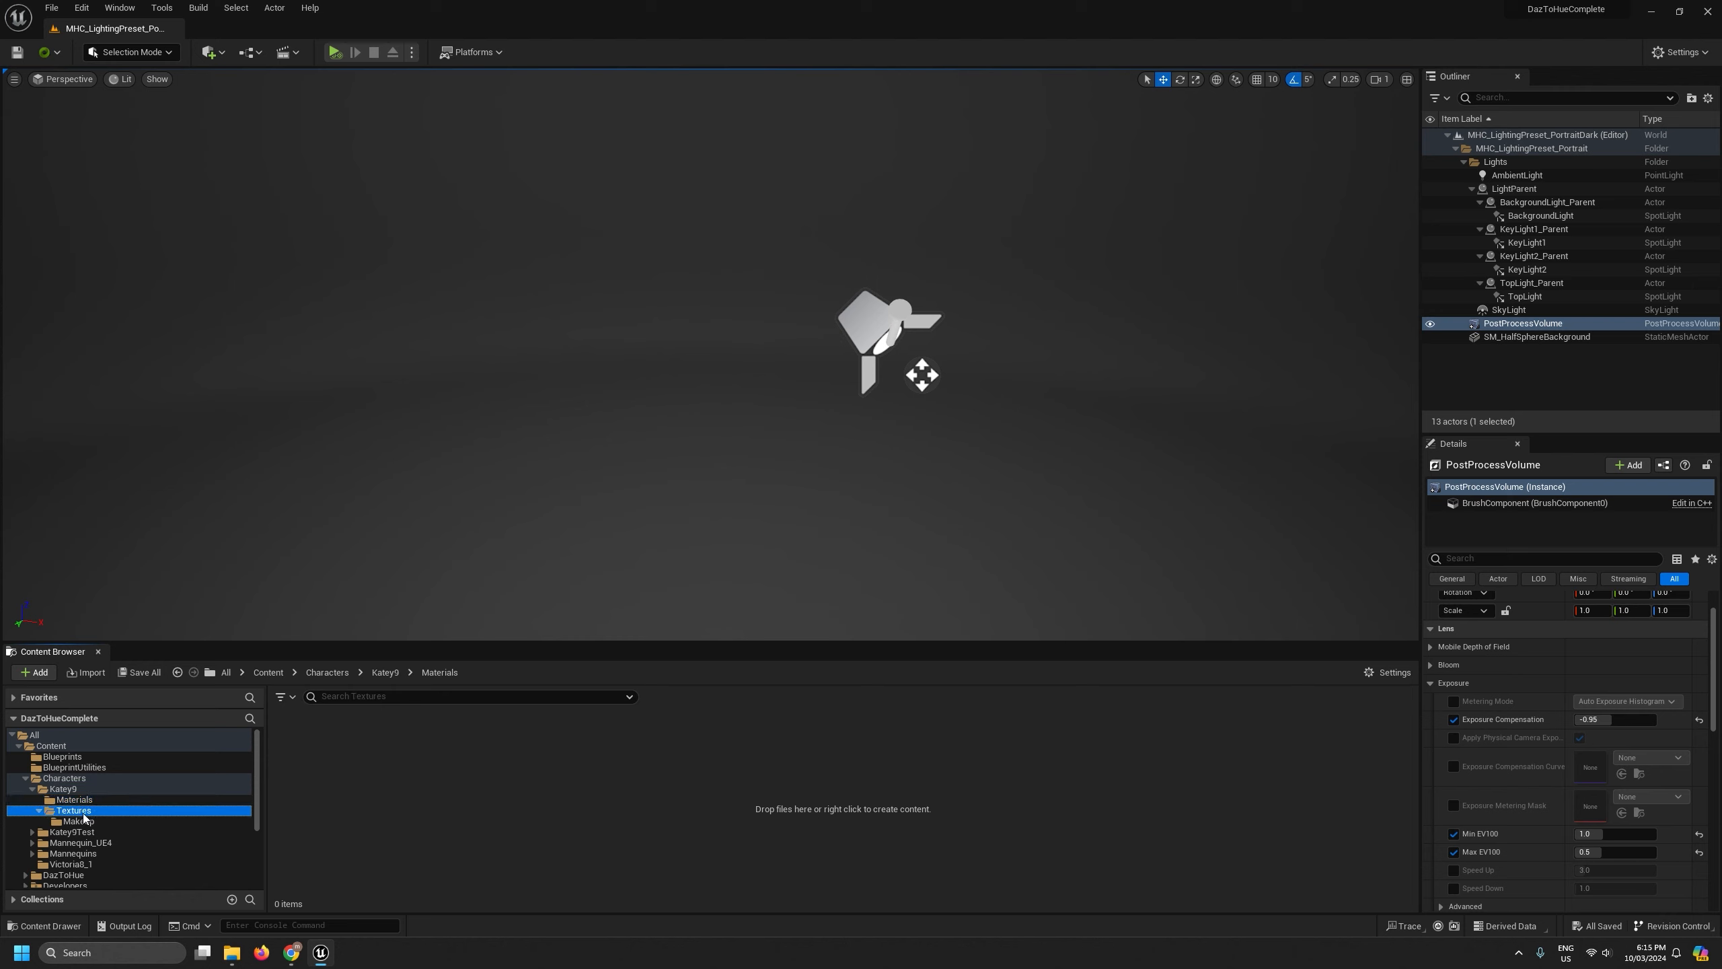
click(81, 821)
click(70, 789)
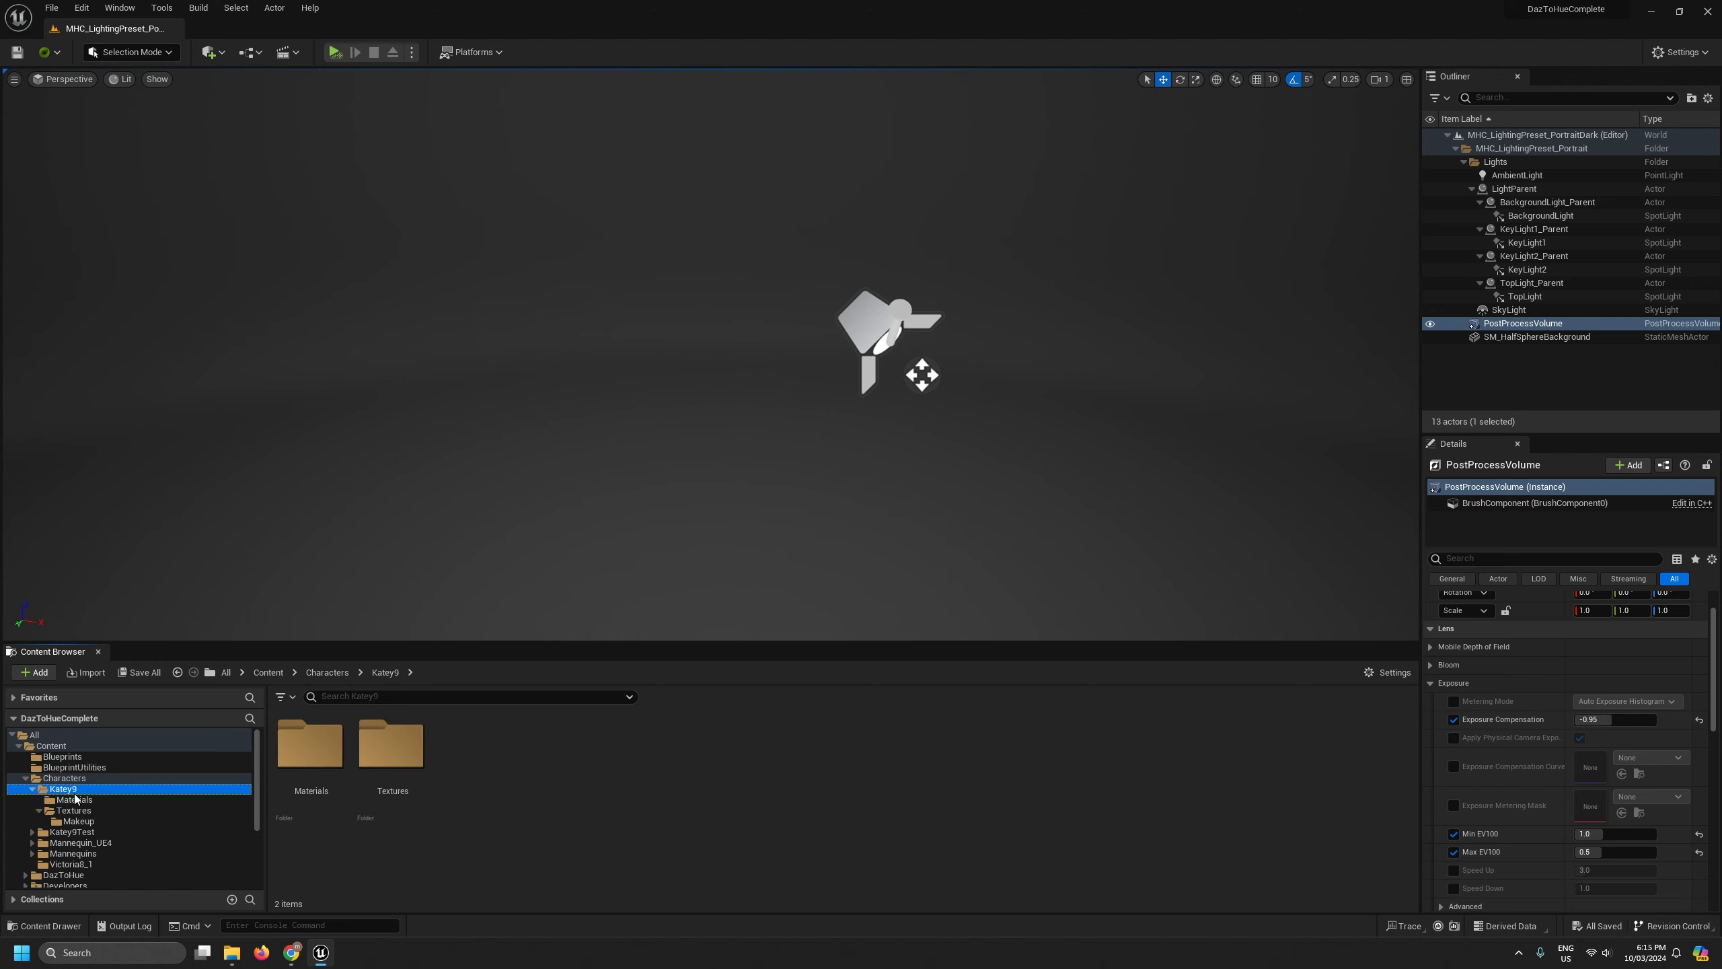
Start an import into the Katey9 folder and choose SKM_Katey9.fbx from the Katey9 exports
right_click(565, 784)
click(670, 259)
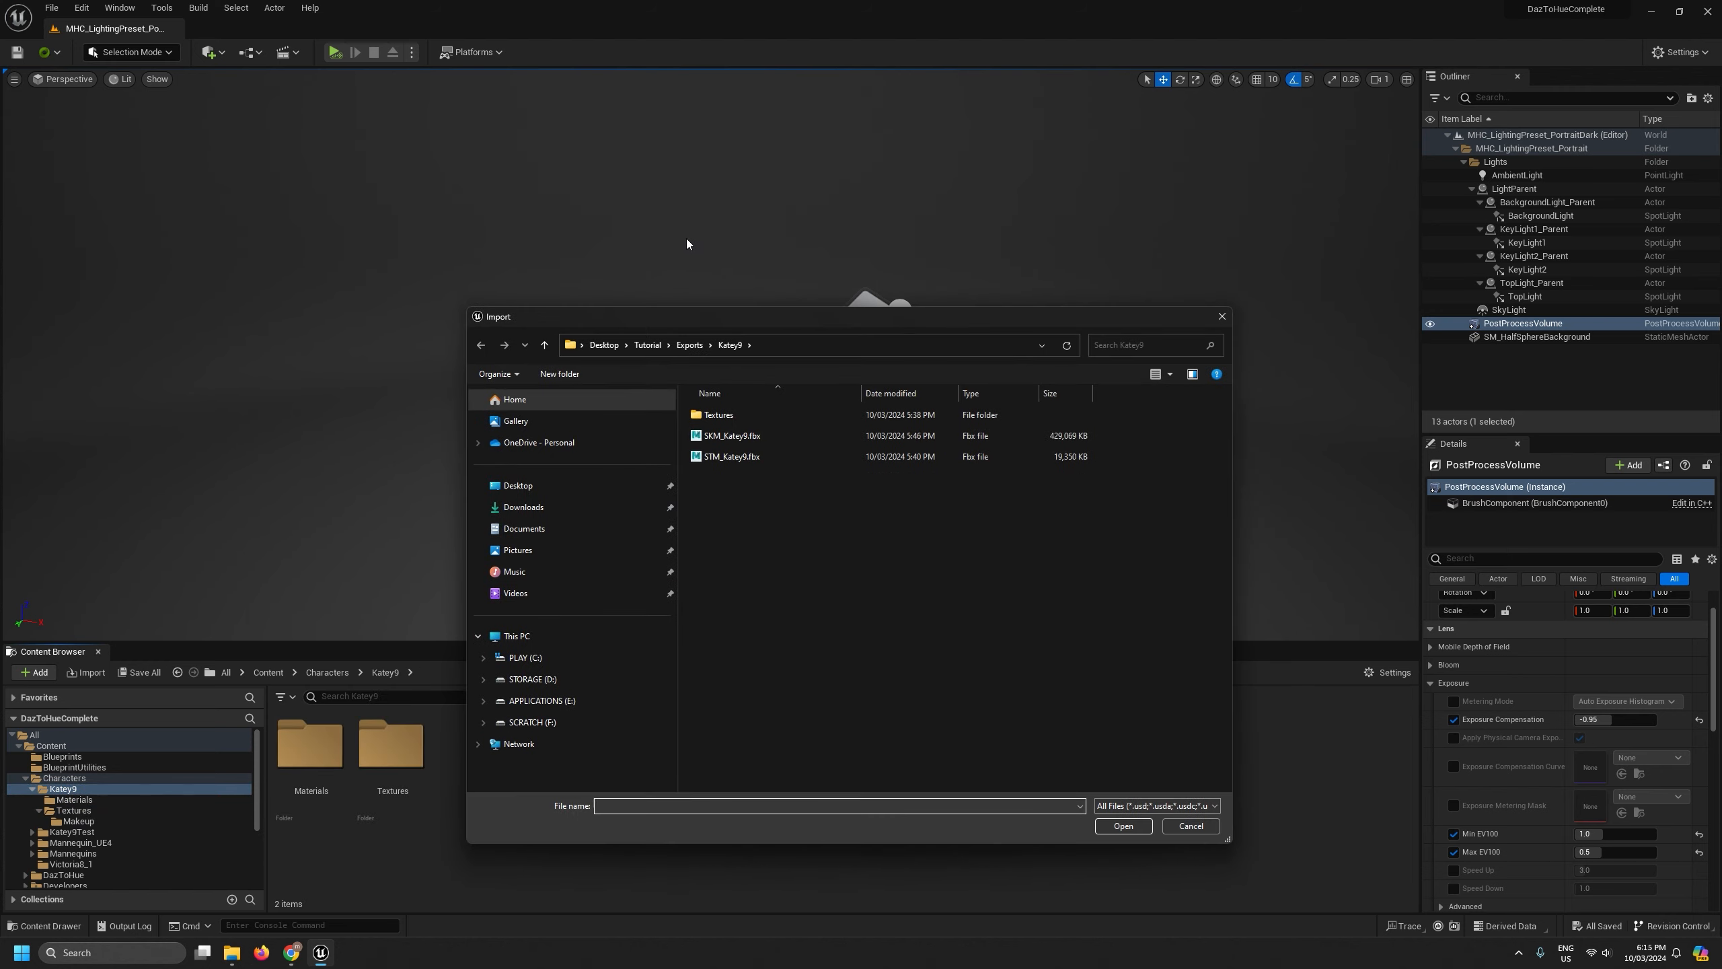
click(726, 438)
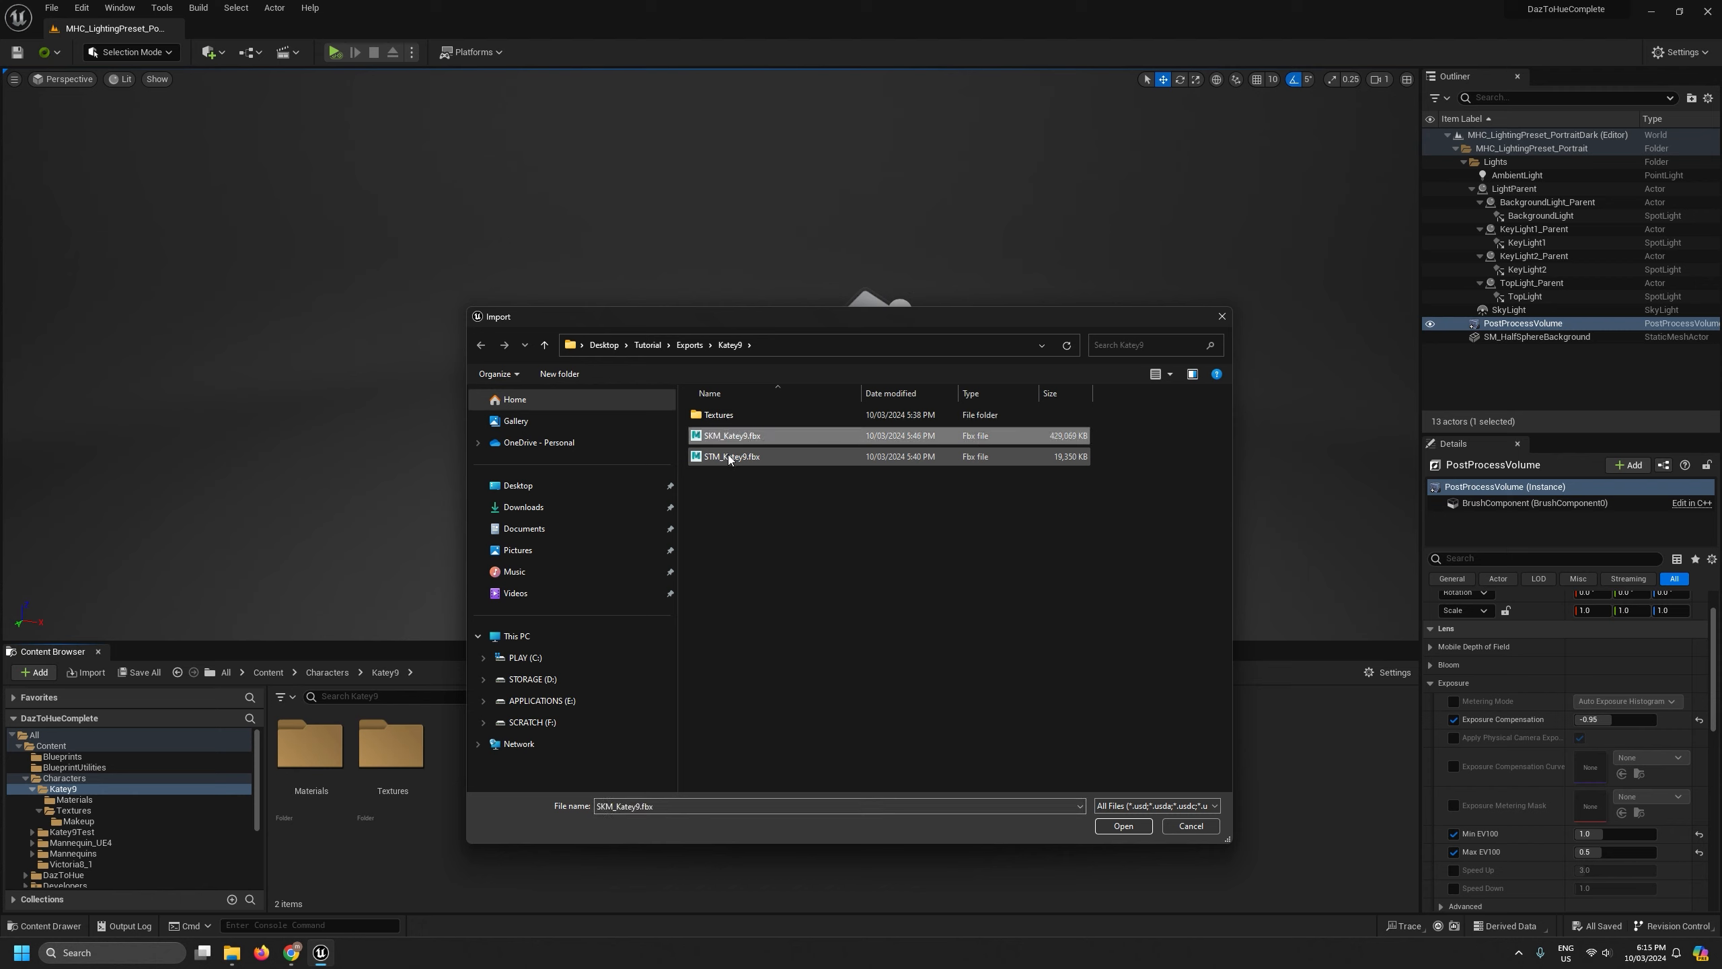
click(734, 455)
click(738, 433)
click(1117, 826)
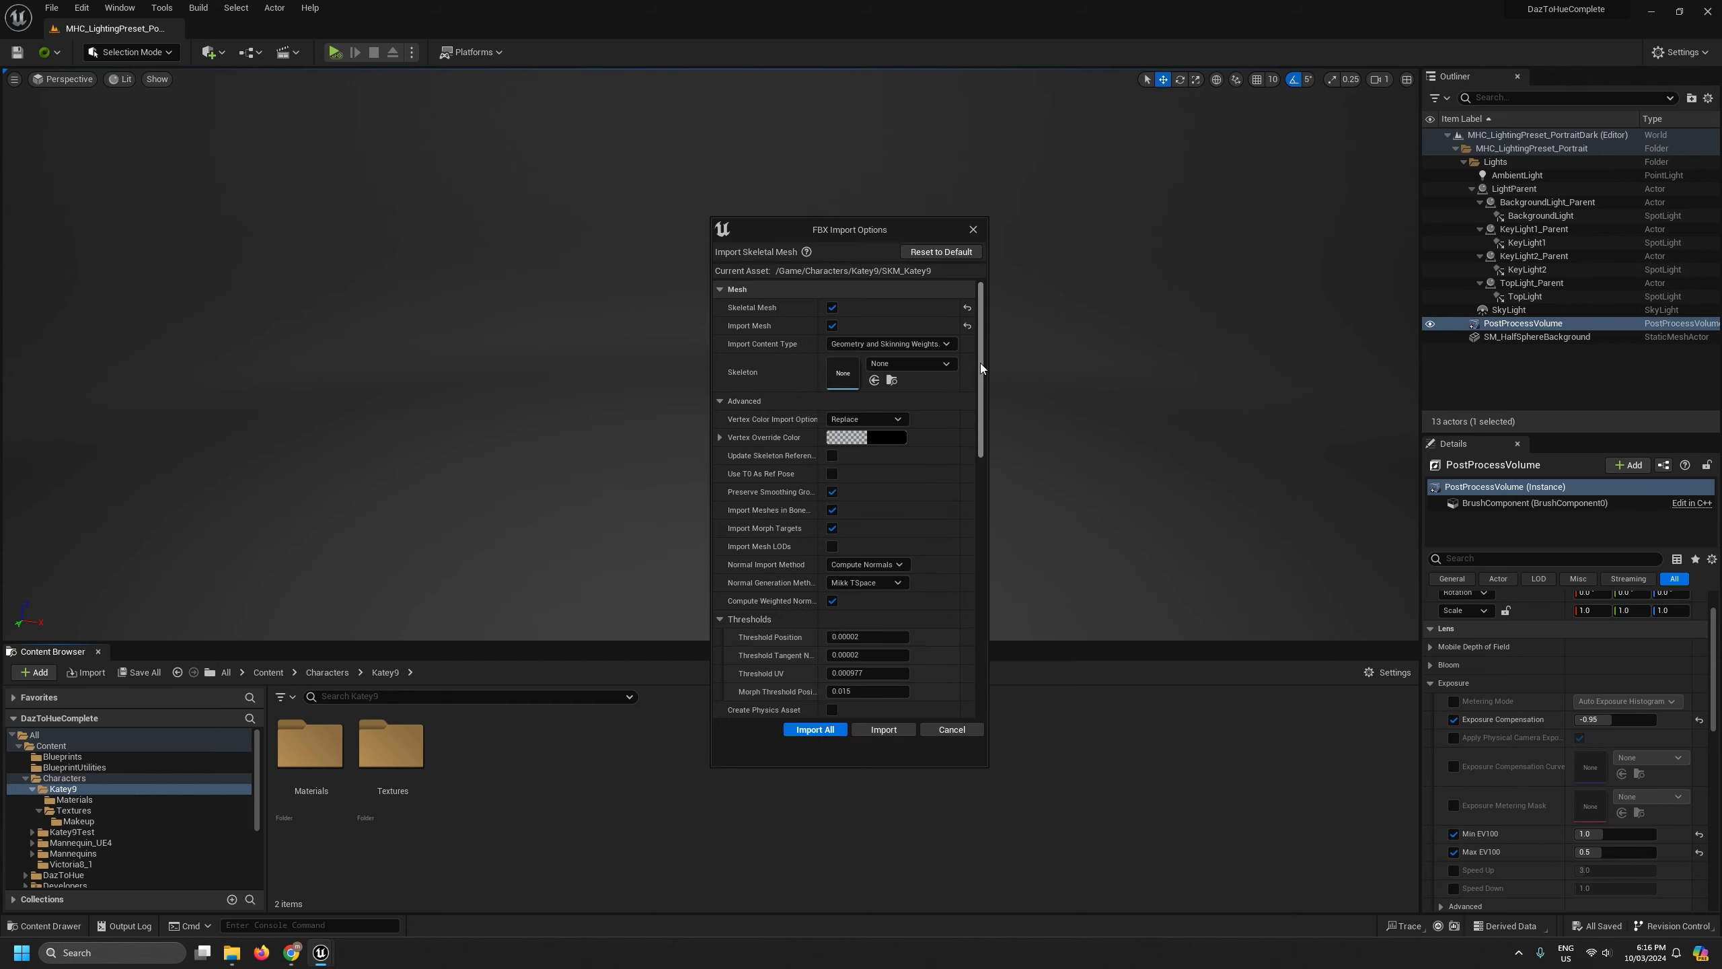
Review the FBX import options for the skeletal mesh, from the mesh settings down to the material settings
drag(980, 364, 953, 635)
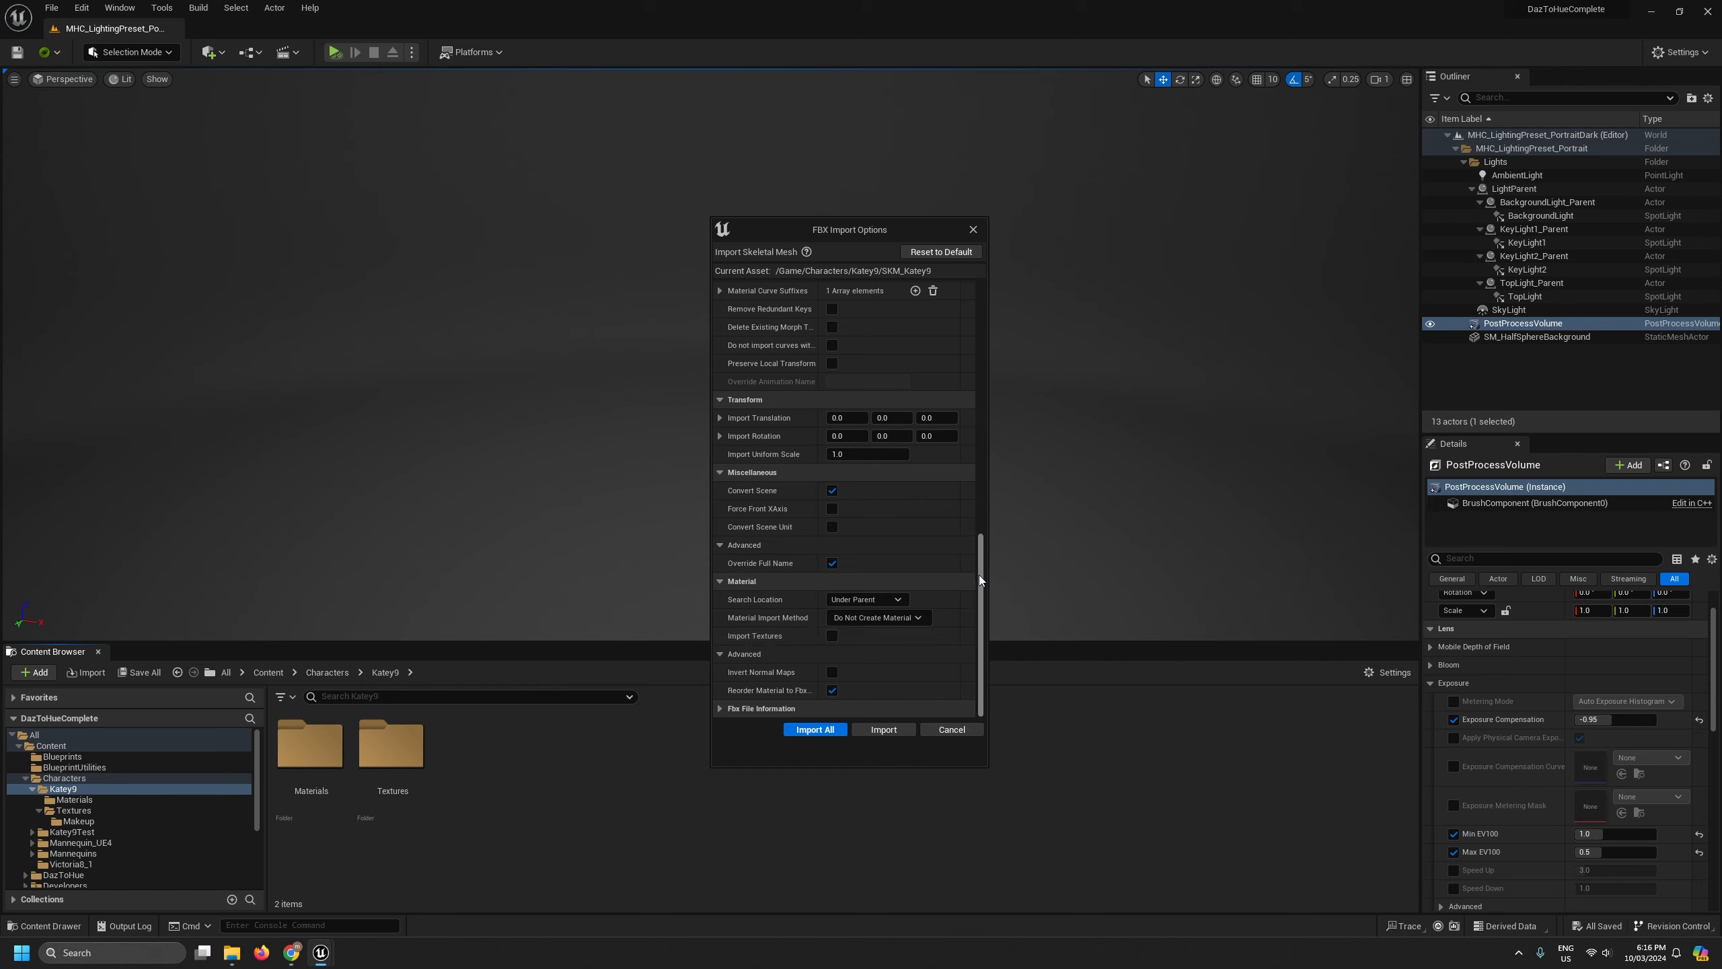
drag(980, 575, 976, 614)
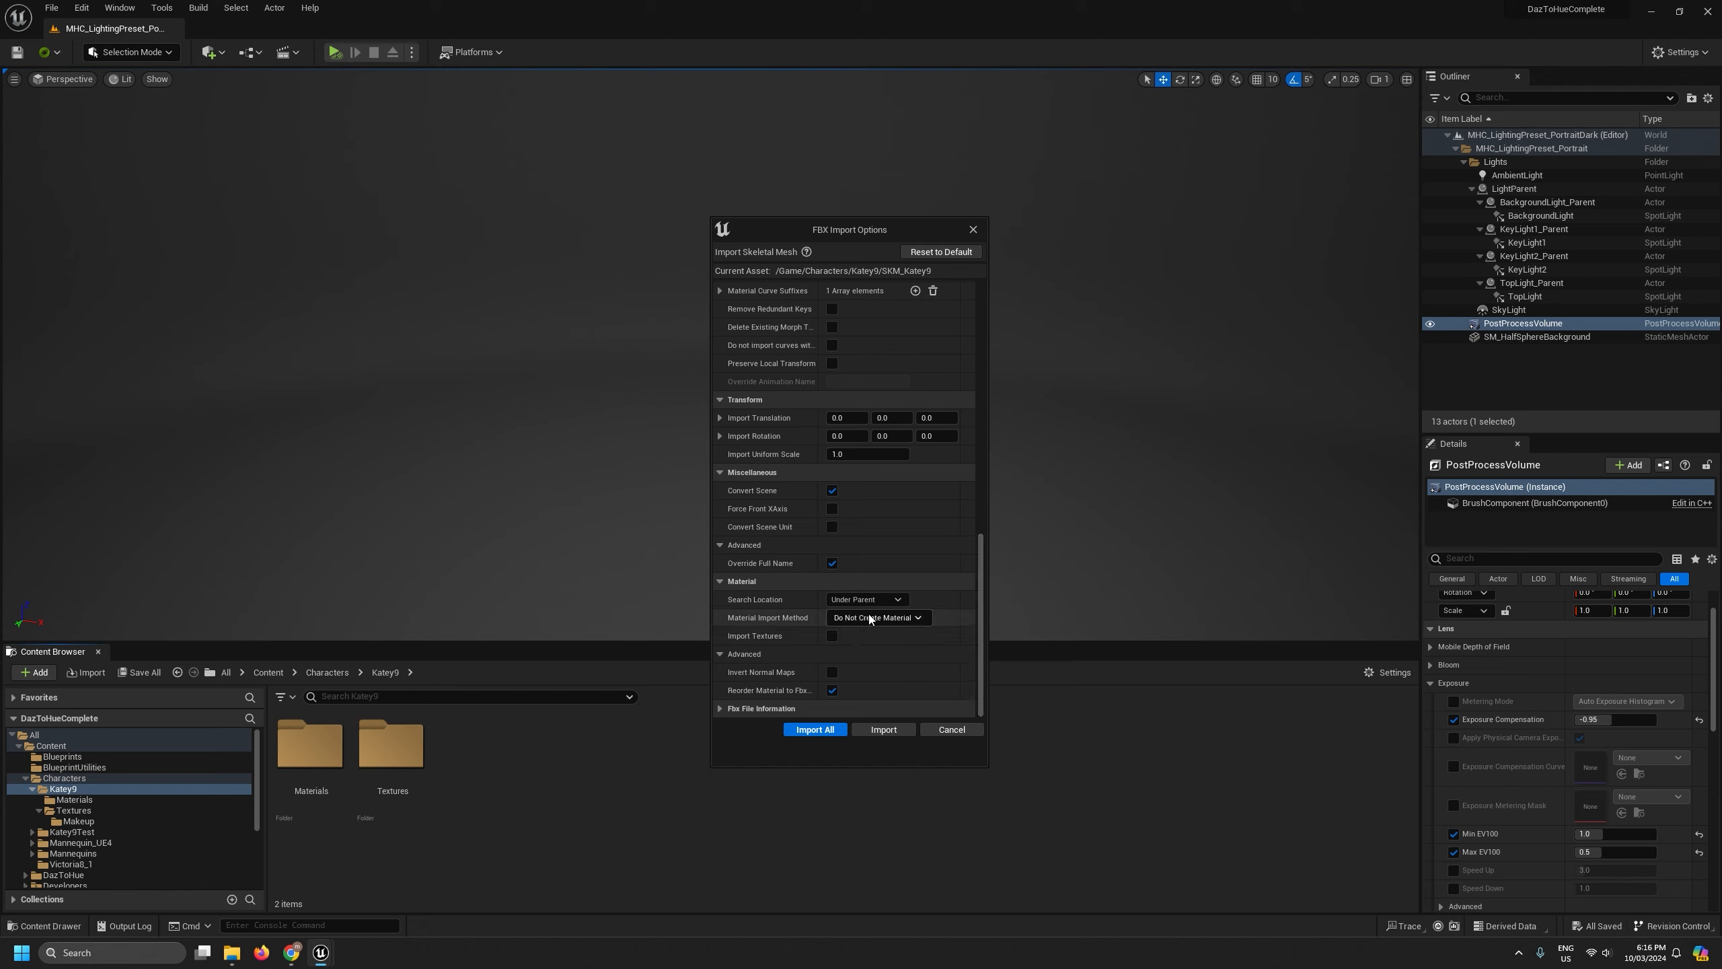
scroll(977, 612, up, 5)
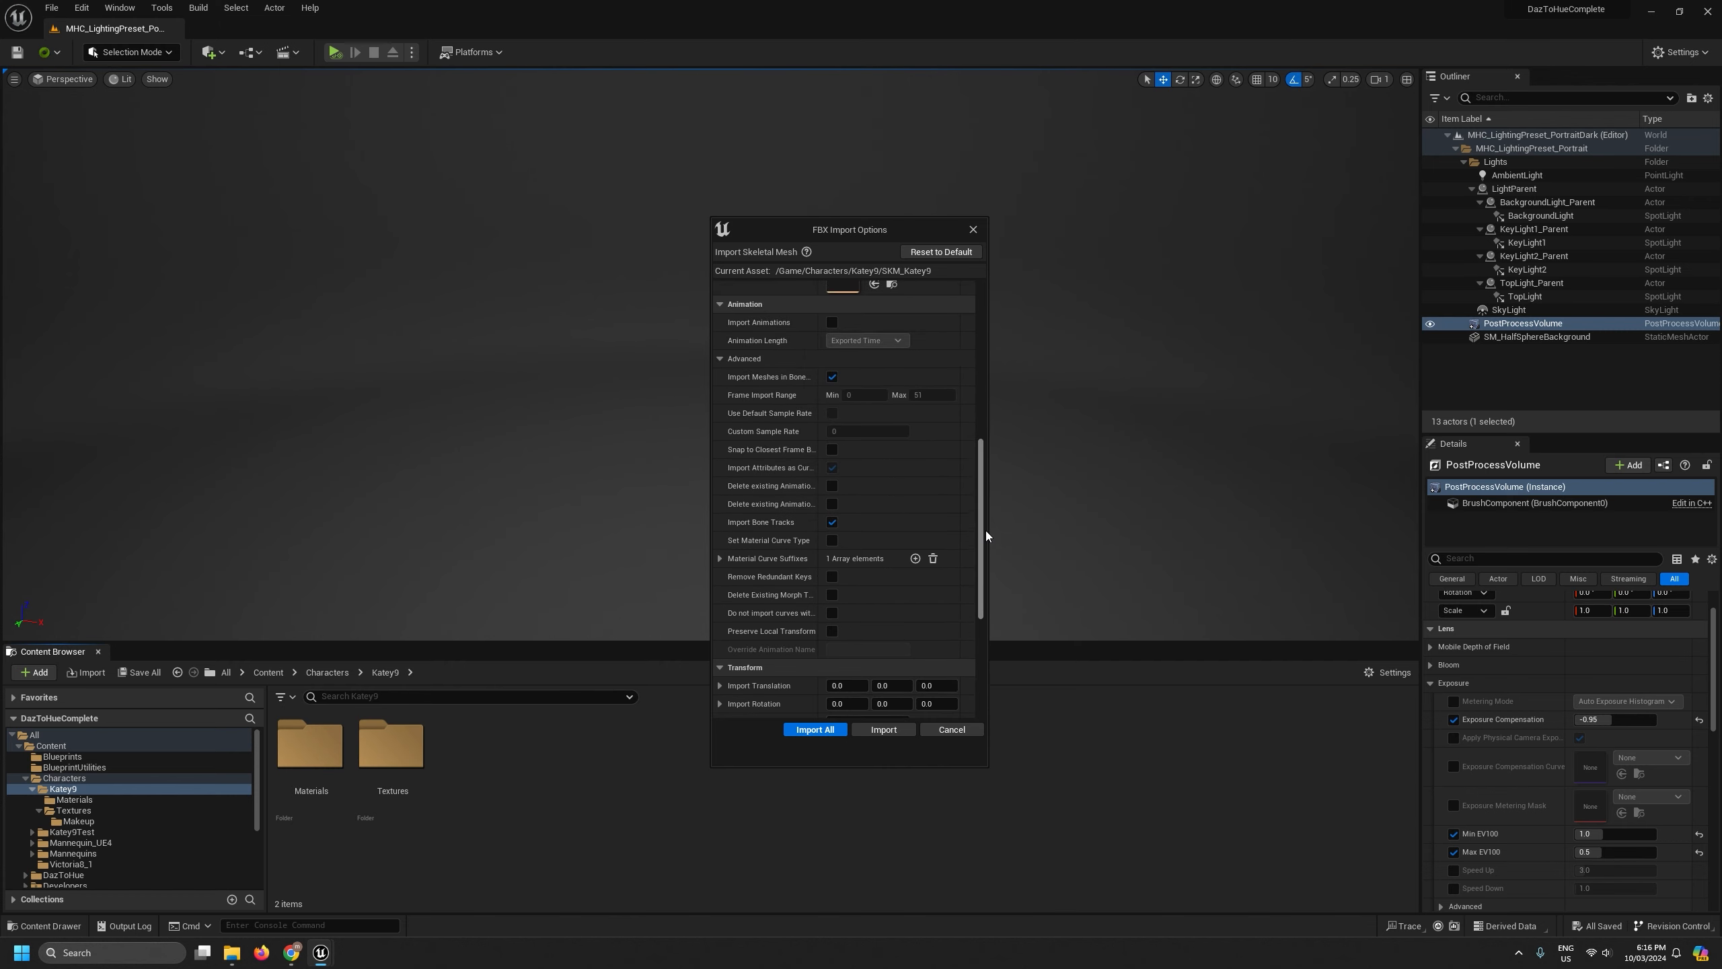
drag(985, 531, 1000, 331)
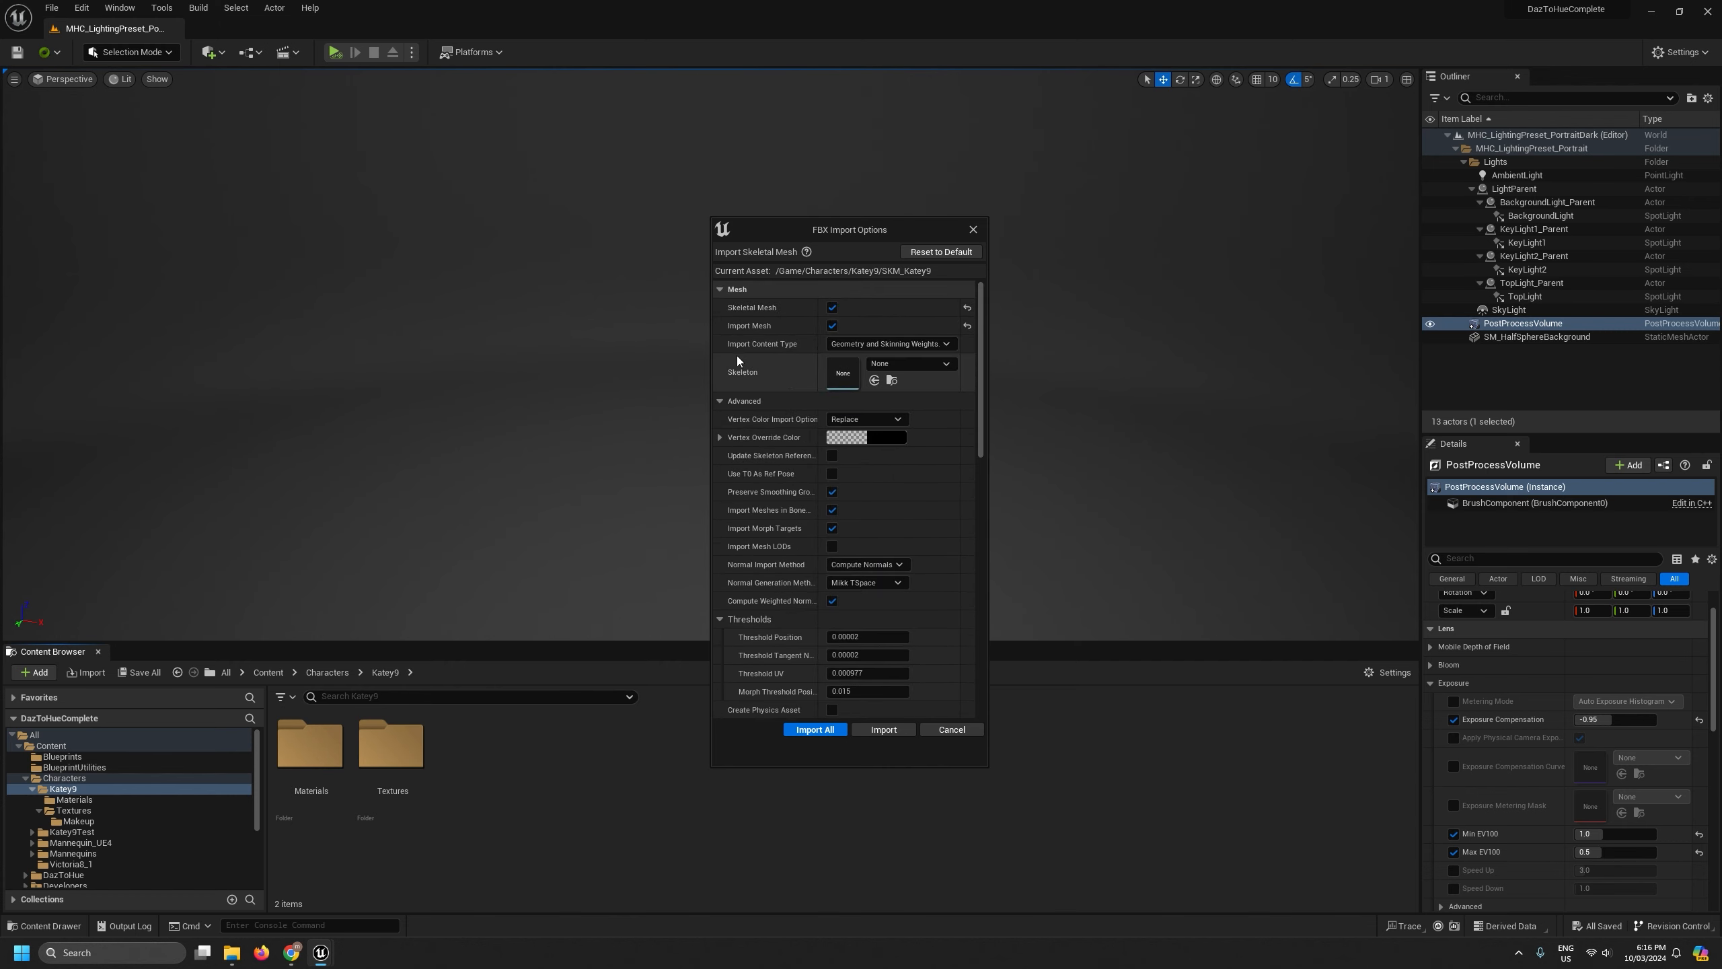
Assign SKL_DTH_Genesis9_Architype as the skeleton, import the SKM_Katey9 mesh and close the message log
click(896, 367)
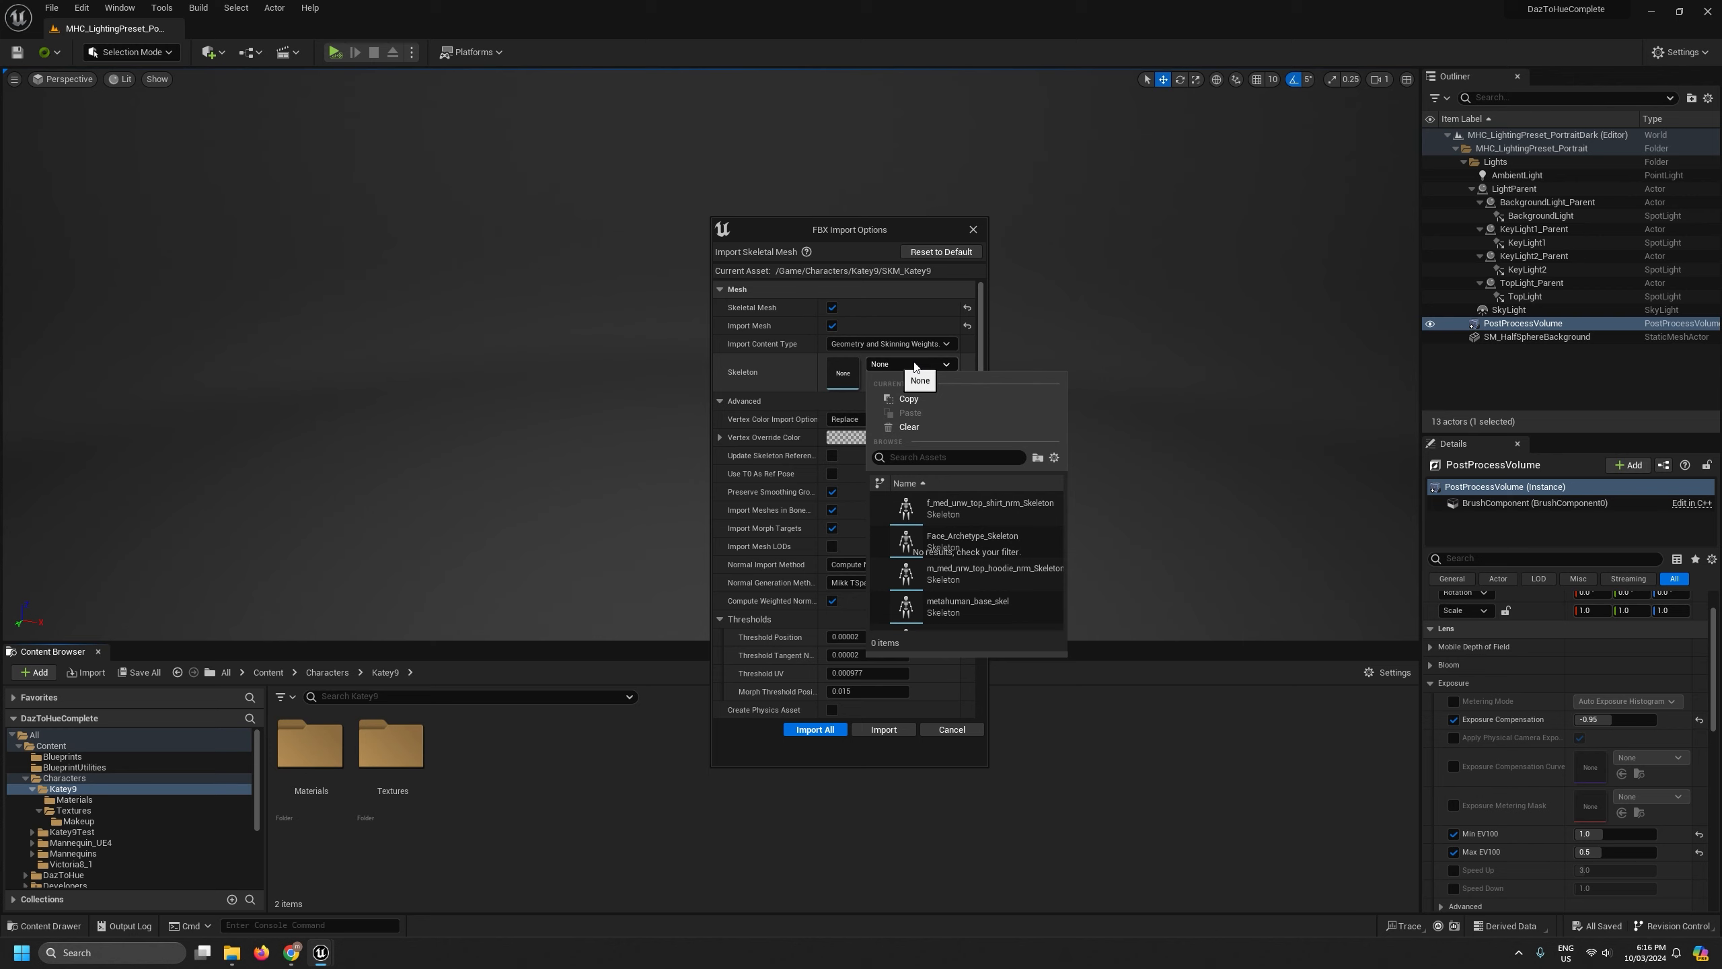
text(genesis)
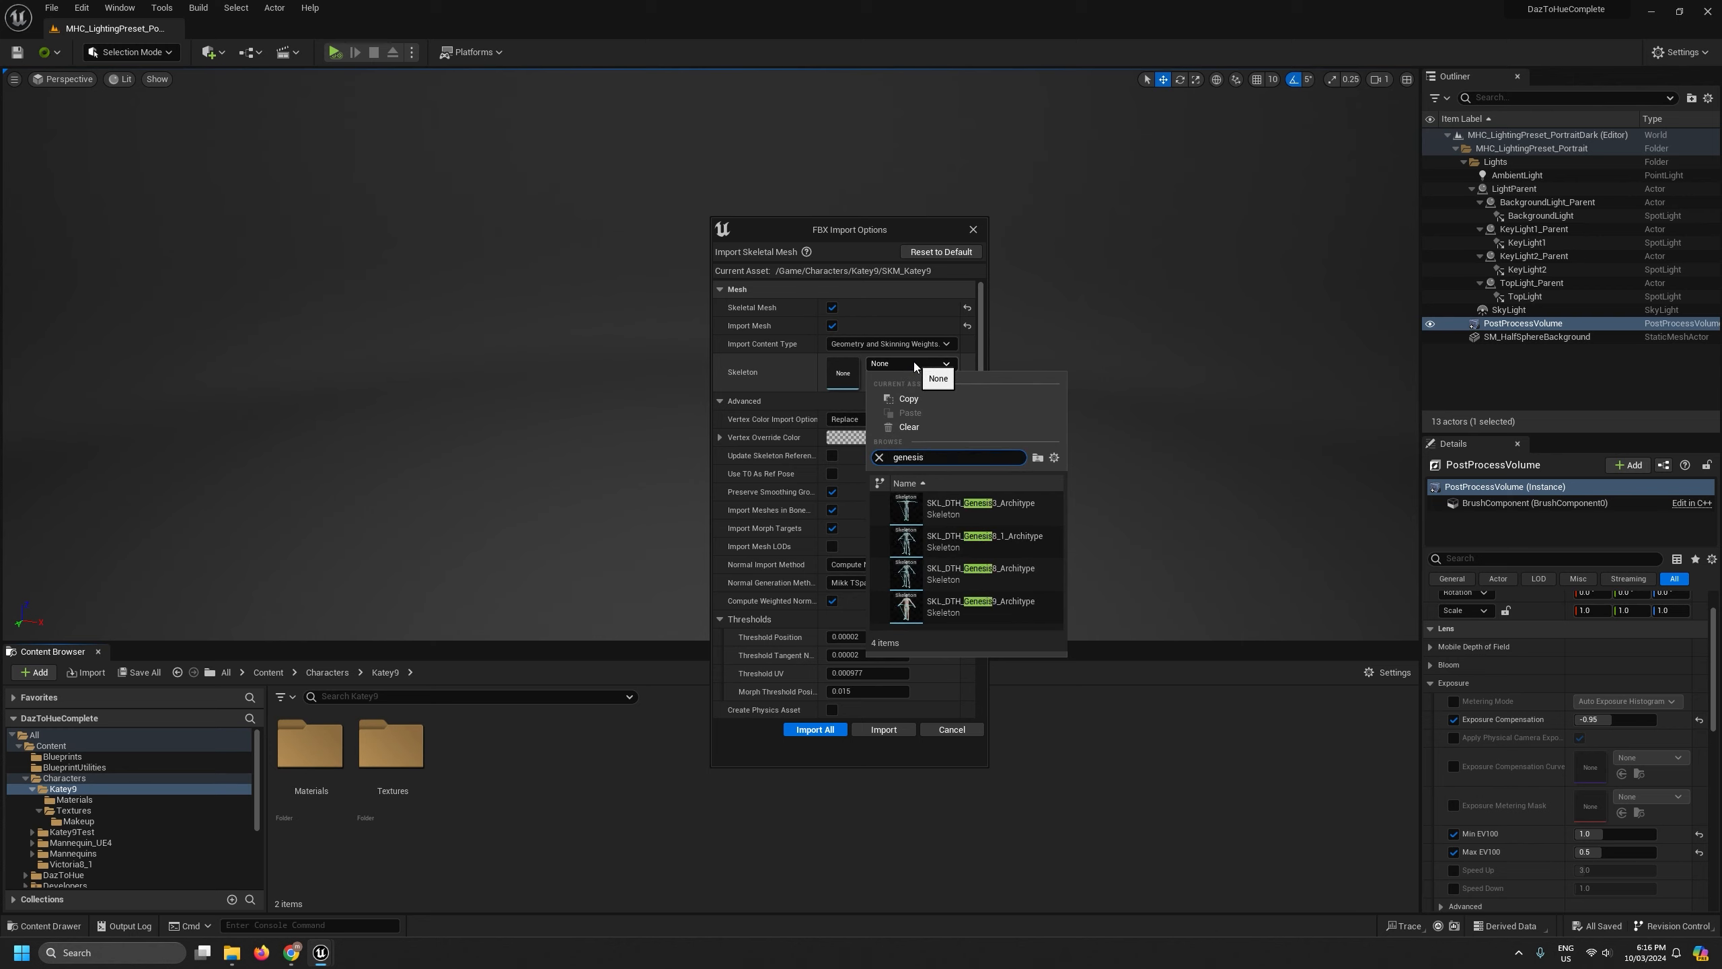
click(968, 609)
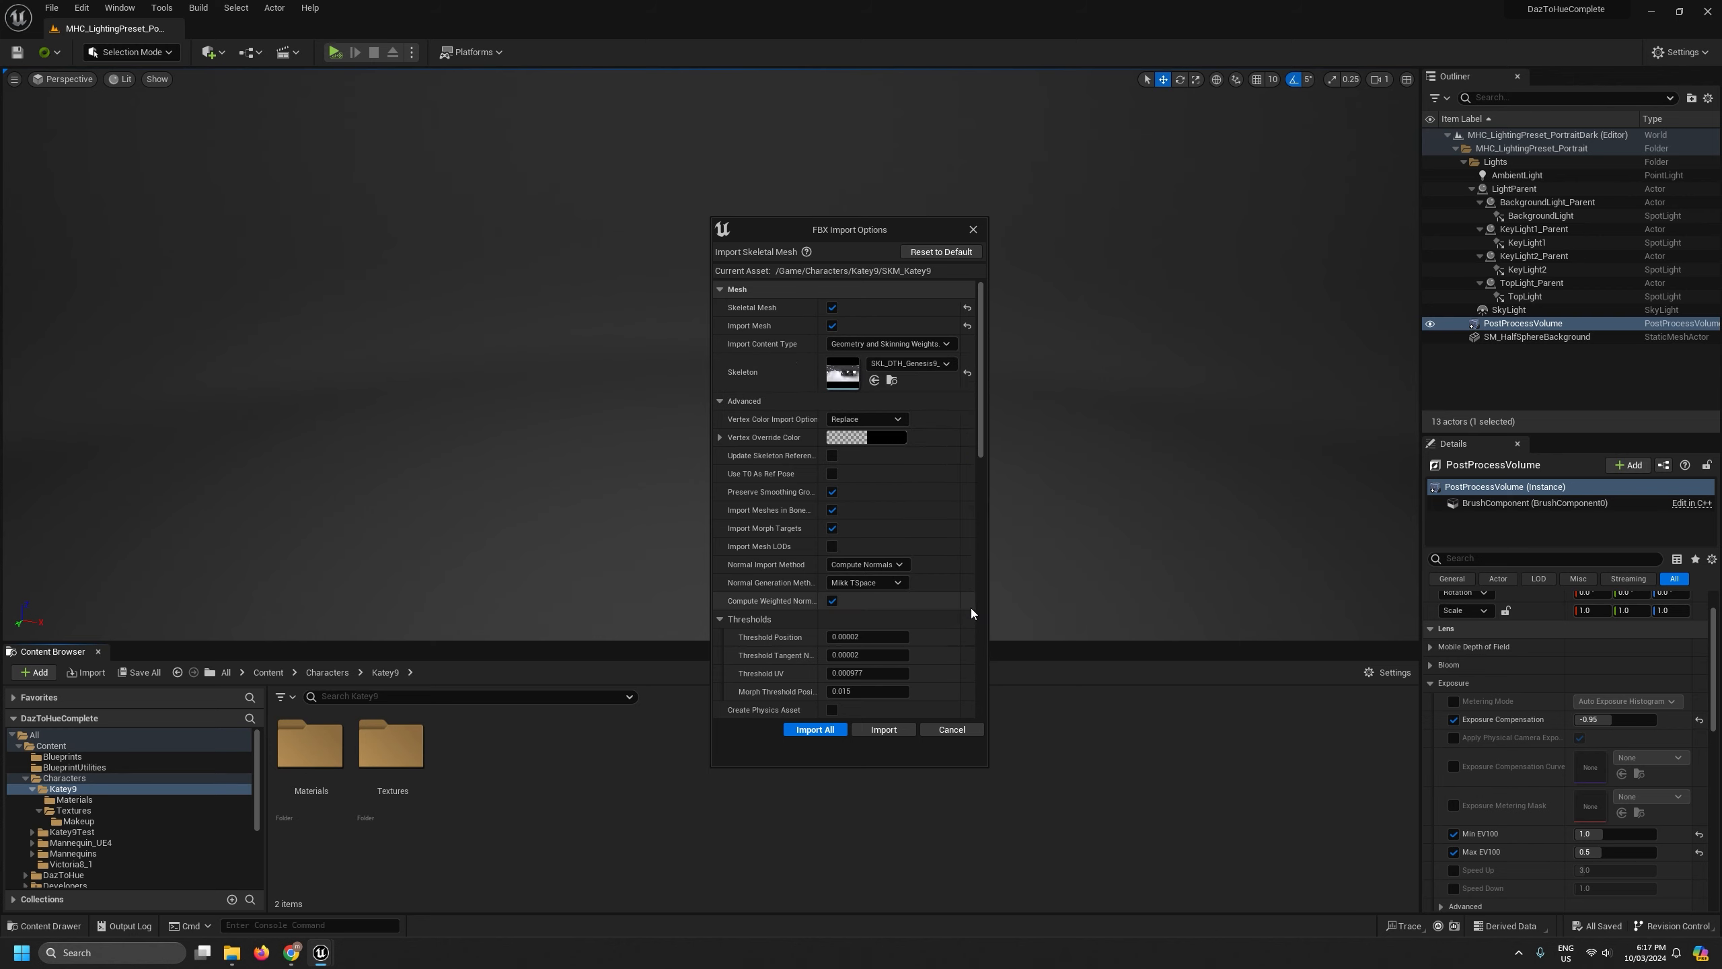
click(814, 729)
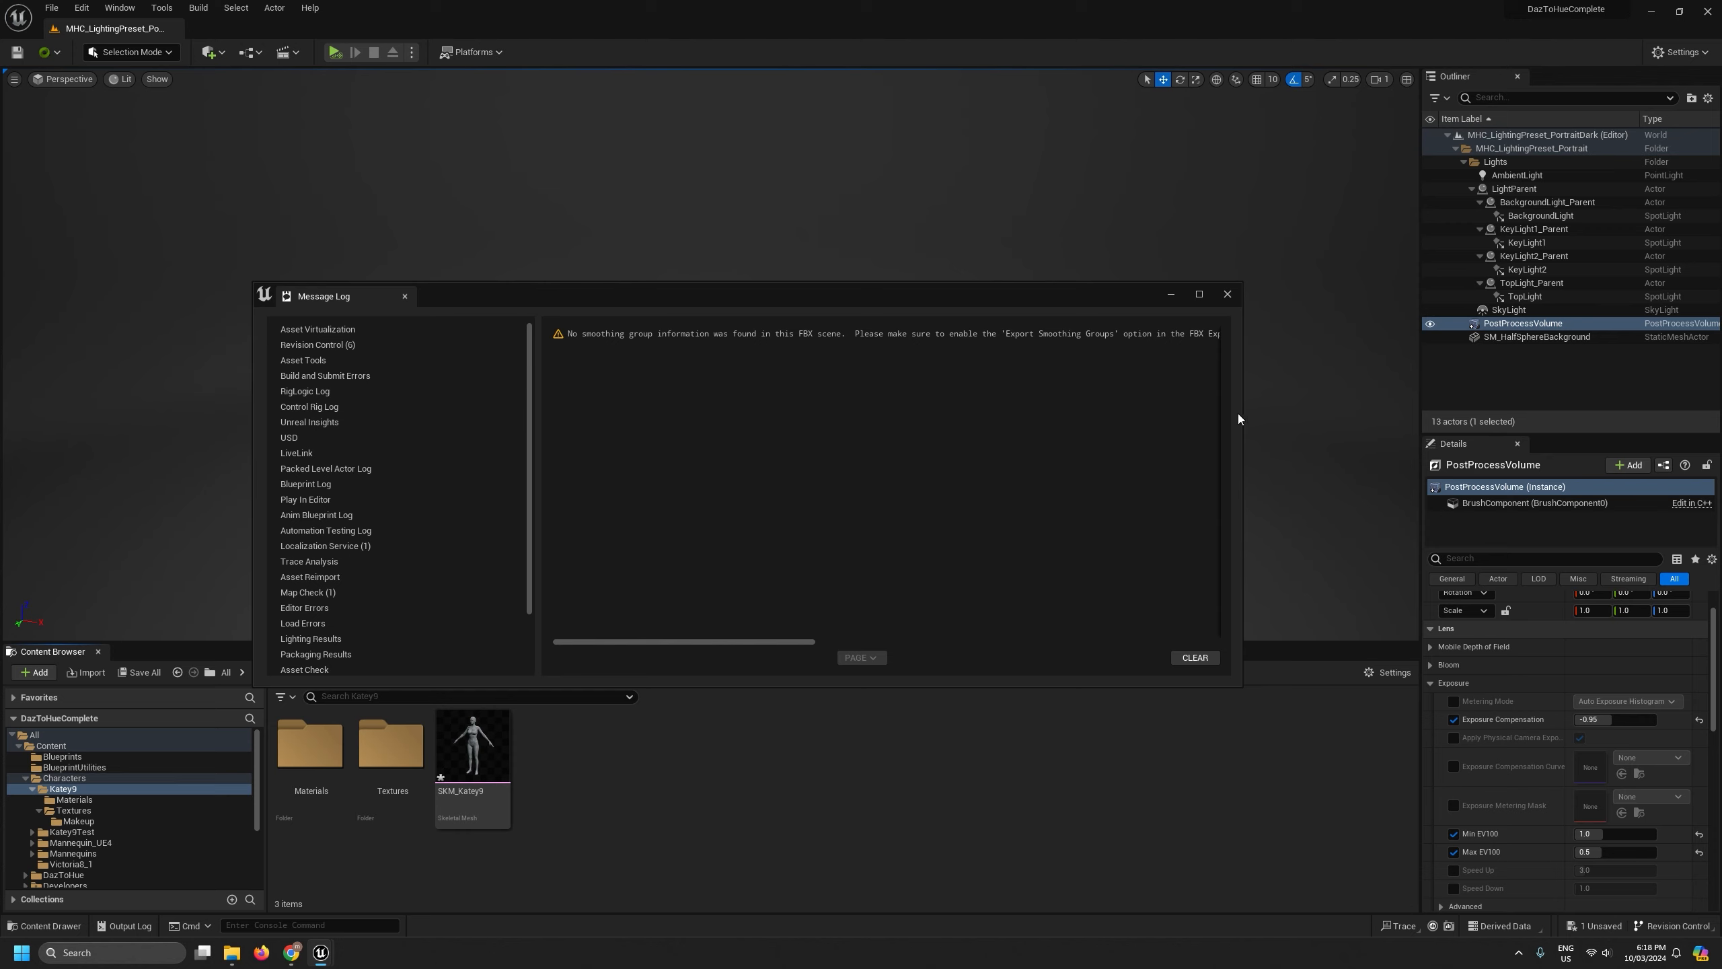
click(1229, 292)
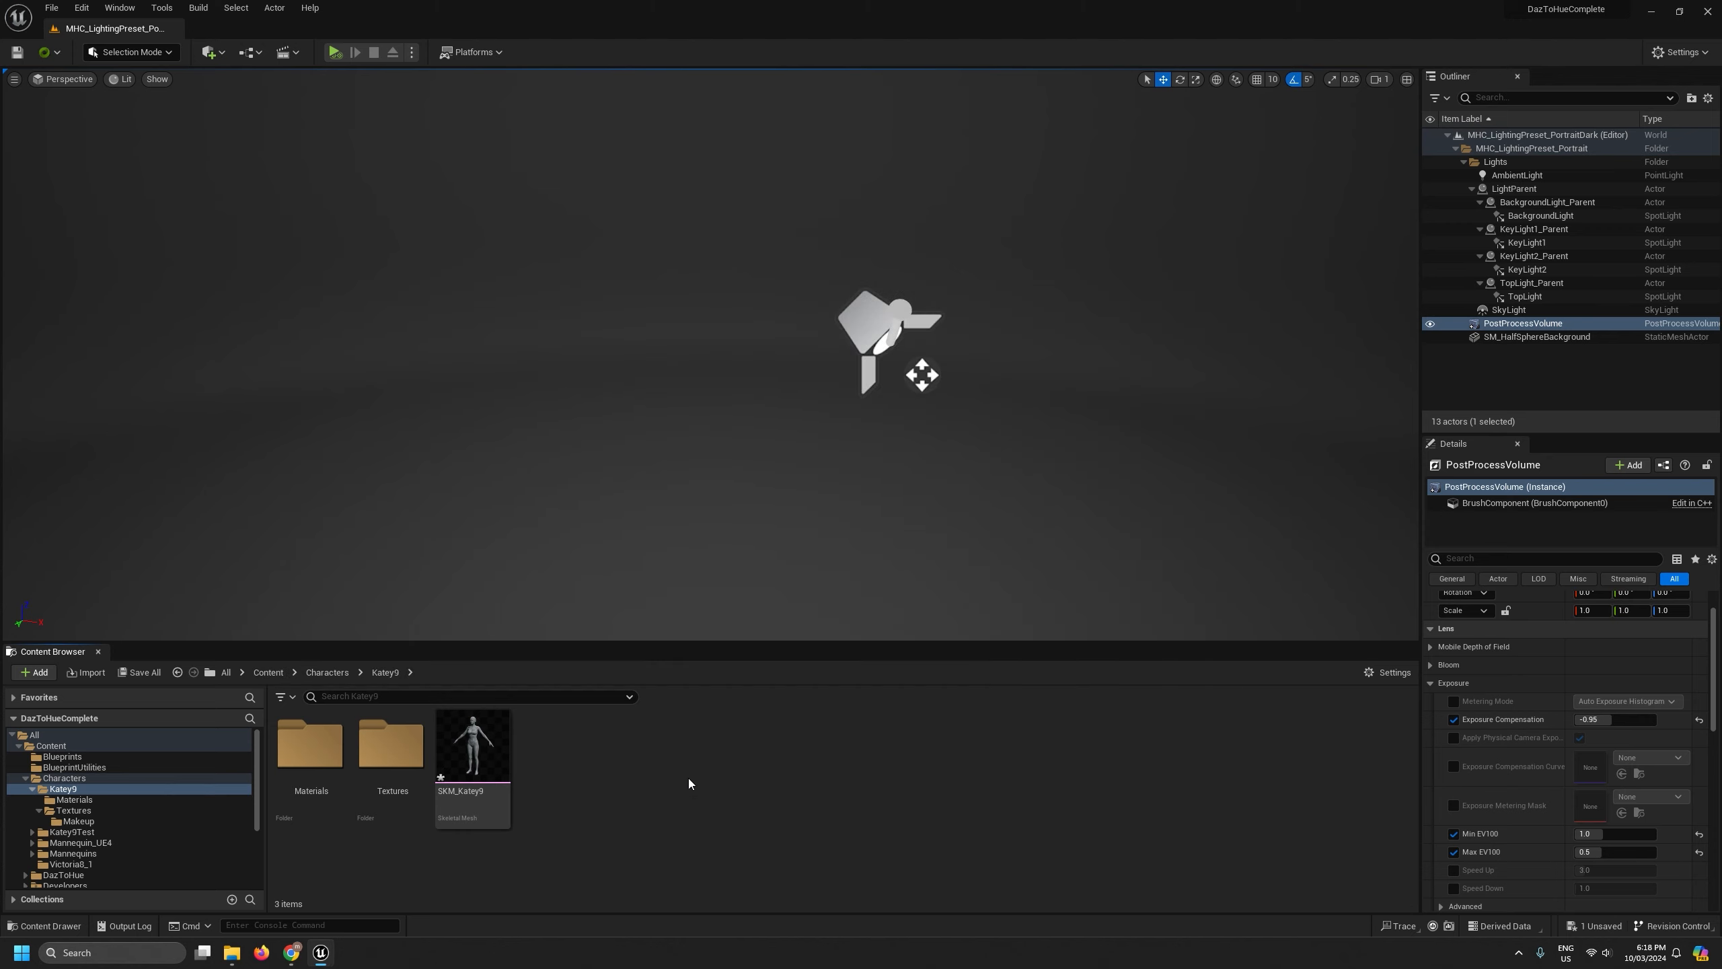
Place the SKM_Katey9 skeletal mesh in the level and reset its location to 0, 0, 0
click(472, 747)
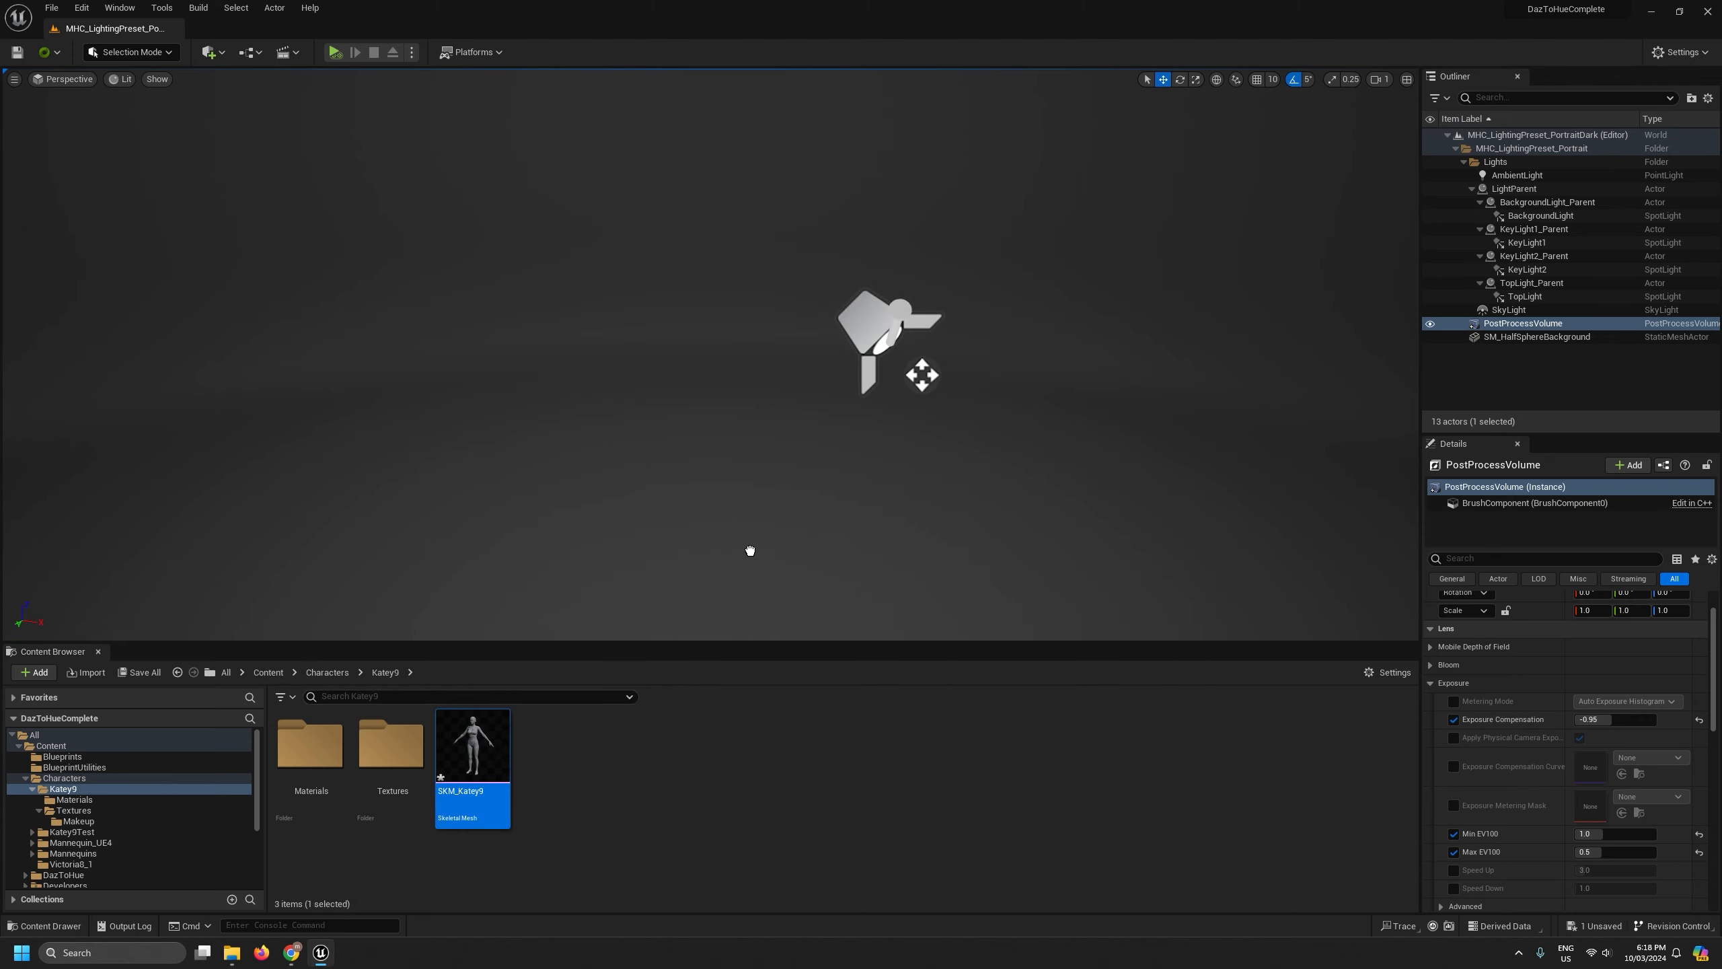
drag(760, 548, 759, 548)
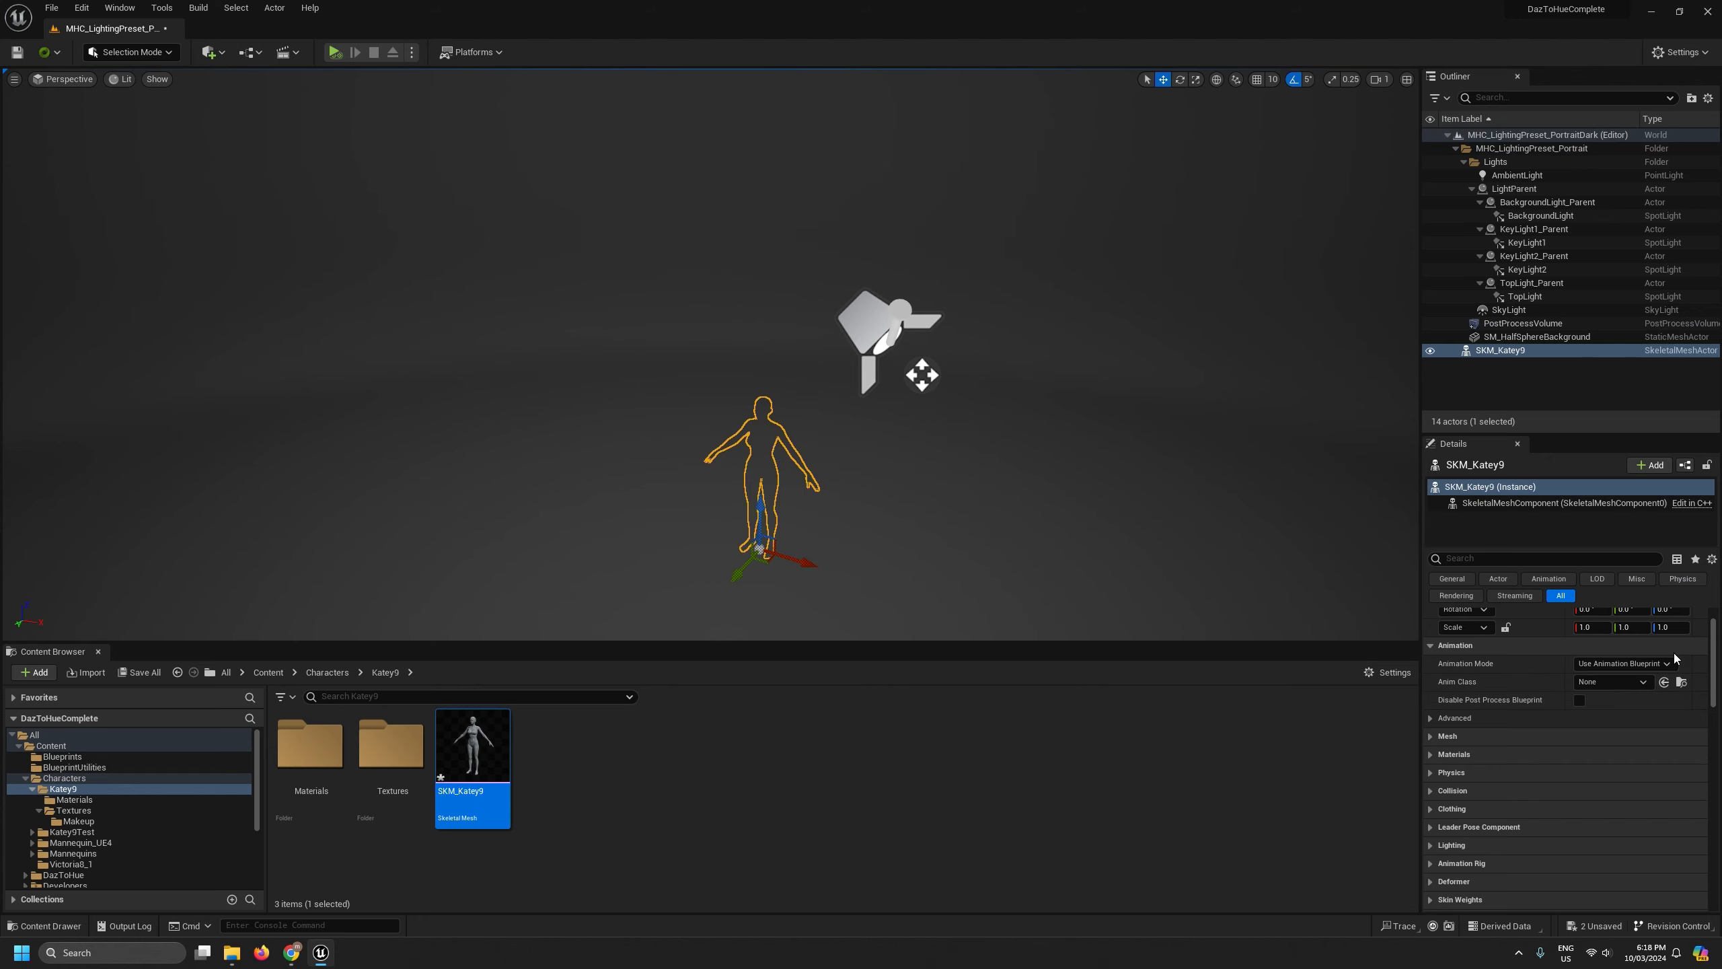
scroll(1661, 678, up, 2)
click(1699, 637)
Hide all sprite icons in the viewport around the SKM_Katey9 character
key(s)
right_drag(999, 458, 1014, 462)
scroll(999, 458, down, 1)
scroll(999, 458, down, 1)
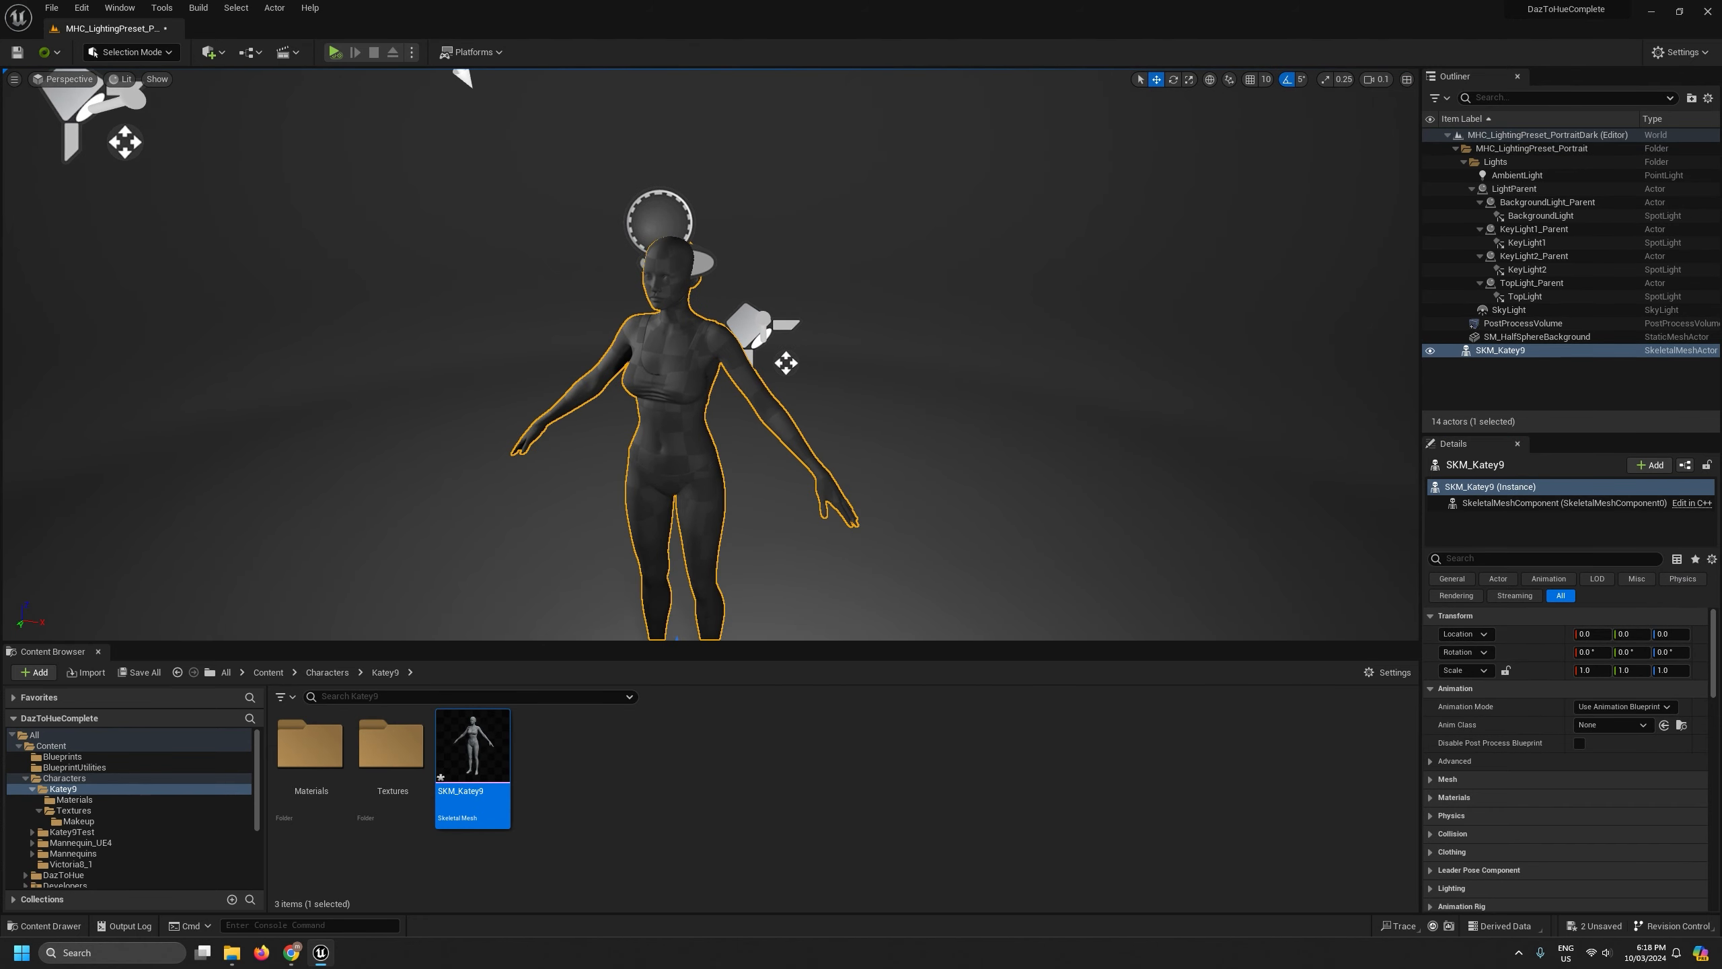
click(156, 80)
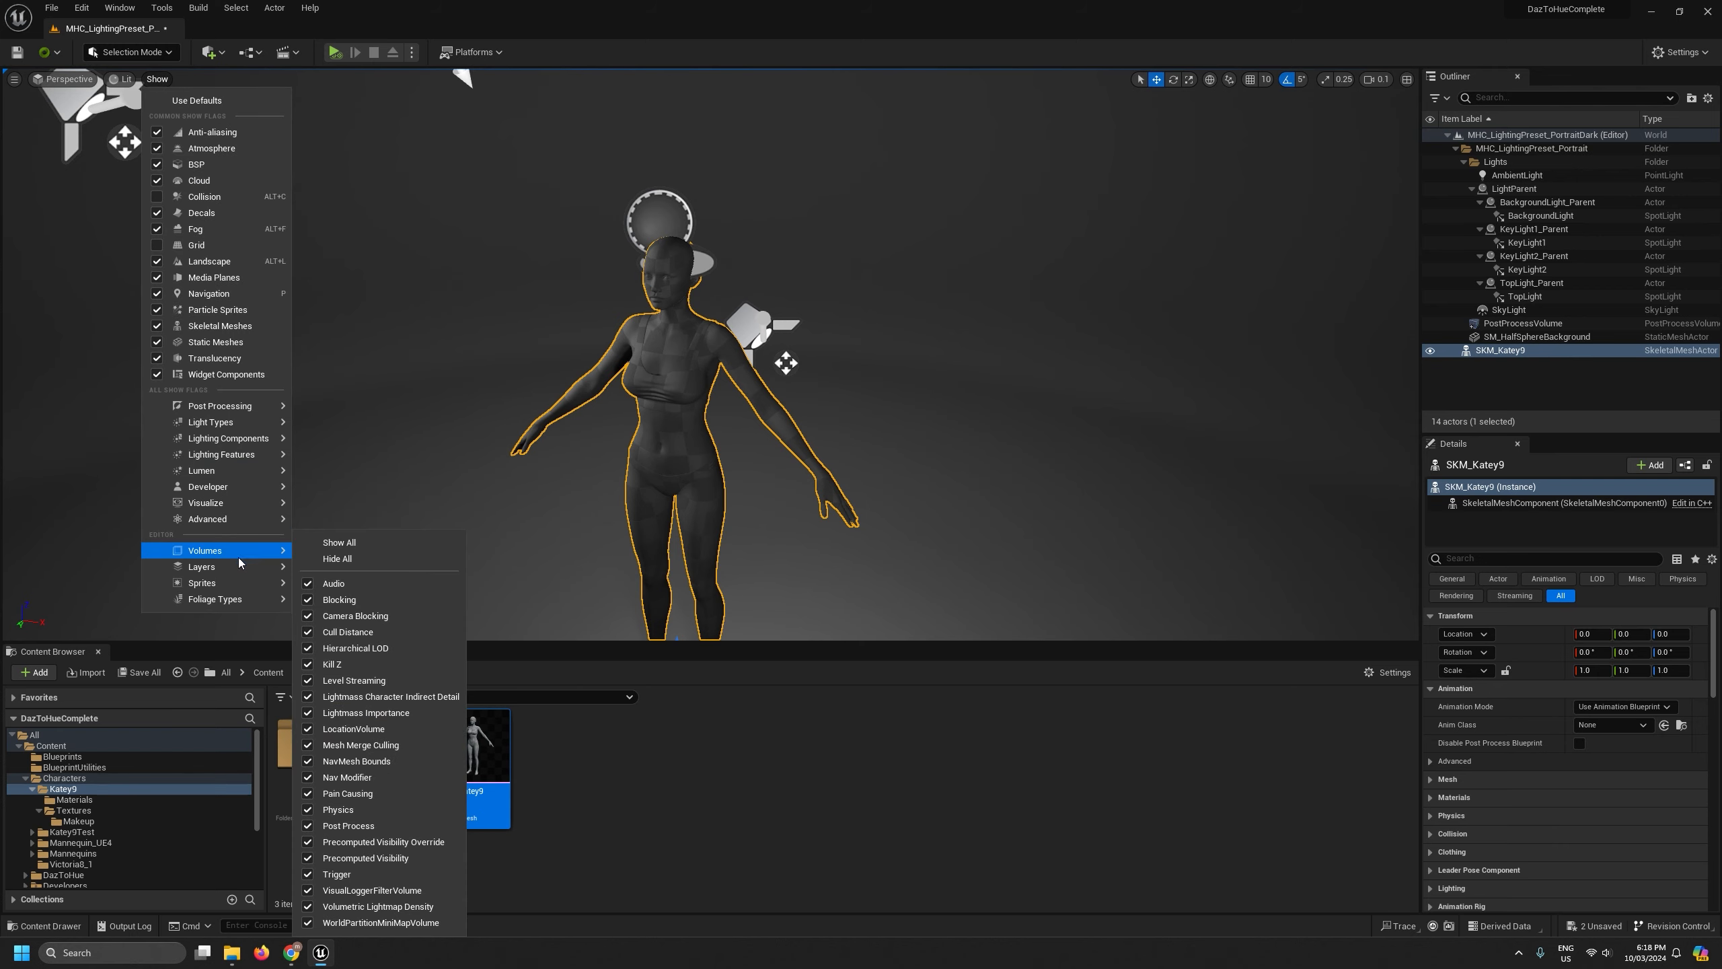
mouse_move(266, 584)
click(371, 598)
right_drag(969, 479, 1005, 481)
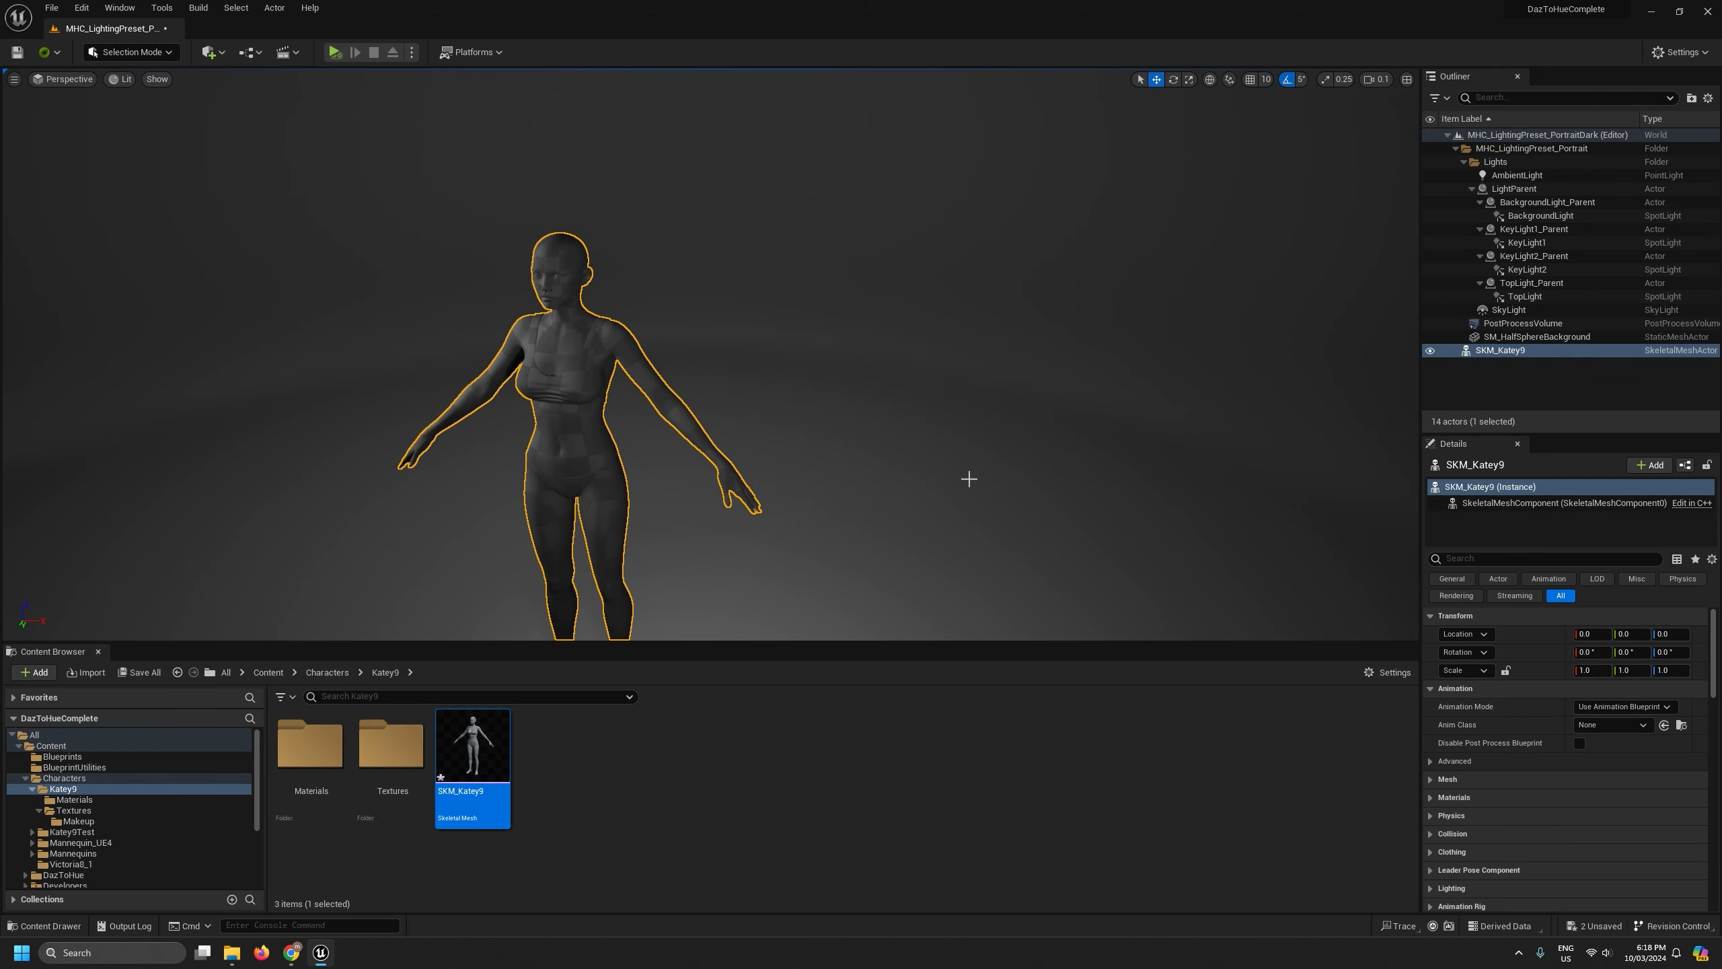
Deselect SKM_Katey9, collapse the level's hierarchy in the Outliner and frame the character's head and shoulders
click(1512, 382)
click(1448, 136)
mouse_move(989, 407)
right_down()
mouse_move(1019, 448)
mouse_move(1006, 405)
right_up()
scroll(1016, 428, up, 1)
key(w)
key(a)
key(w)
right_drag(658, 439, 673, 460)
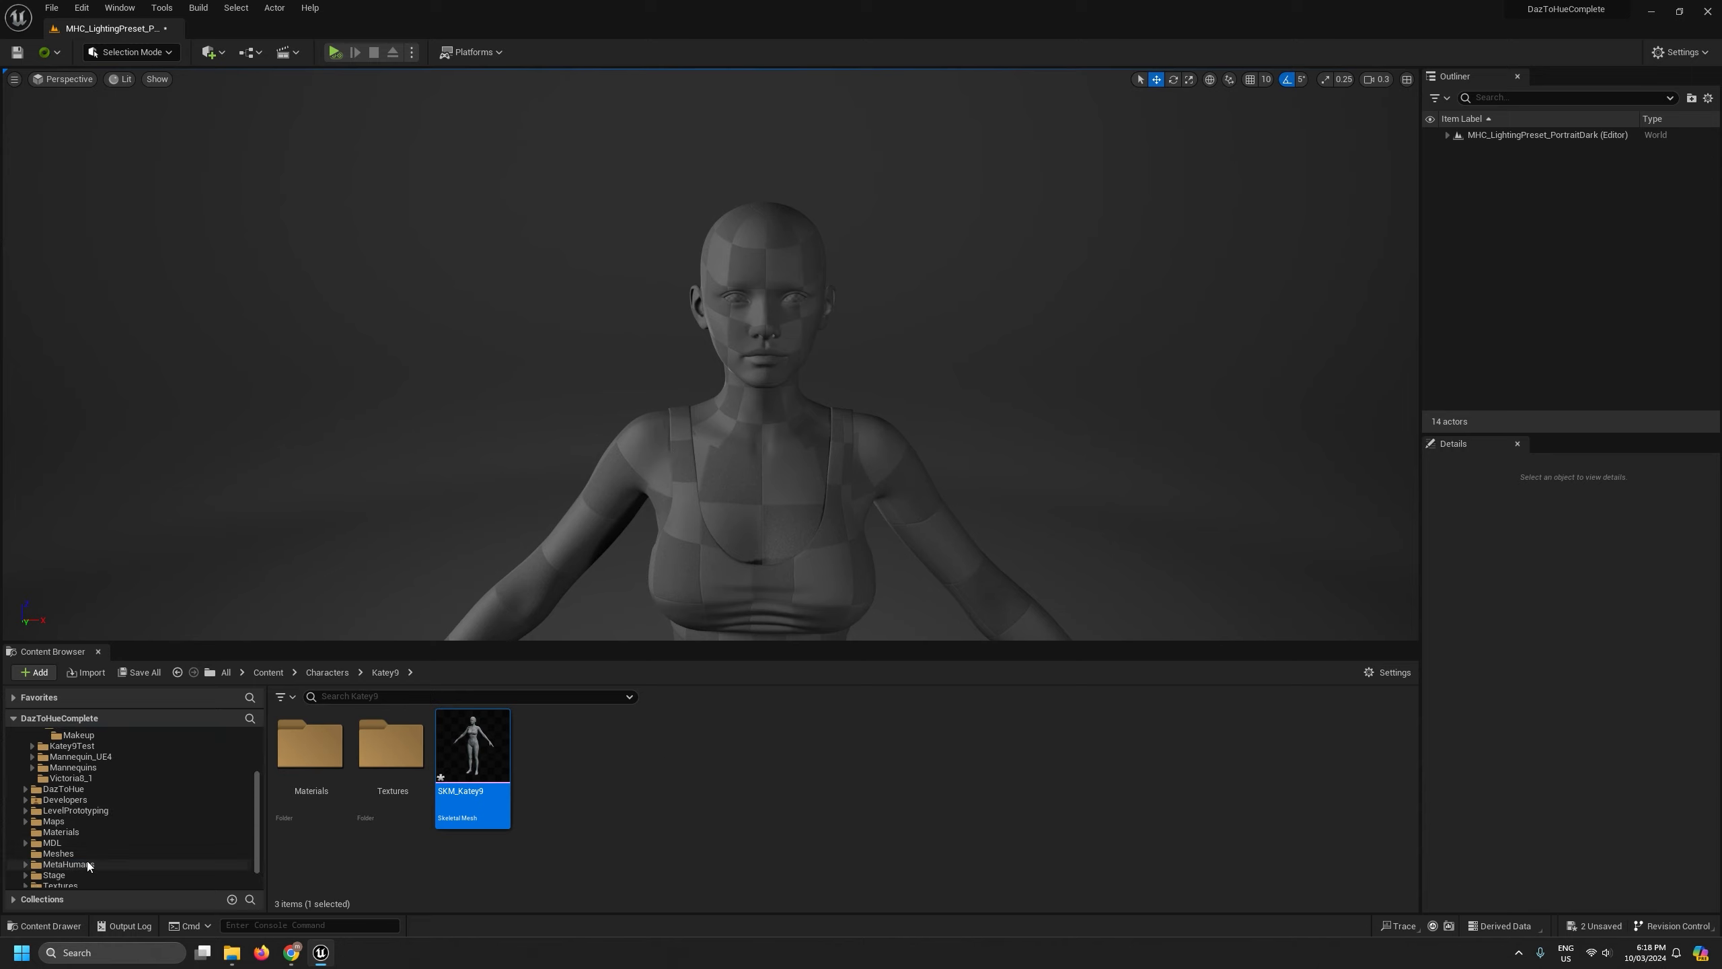
Open the Face folder of the Bernice MetaHuman in the project's MetaHumans content
scroll(86, 862, down, 3)
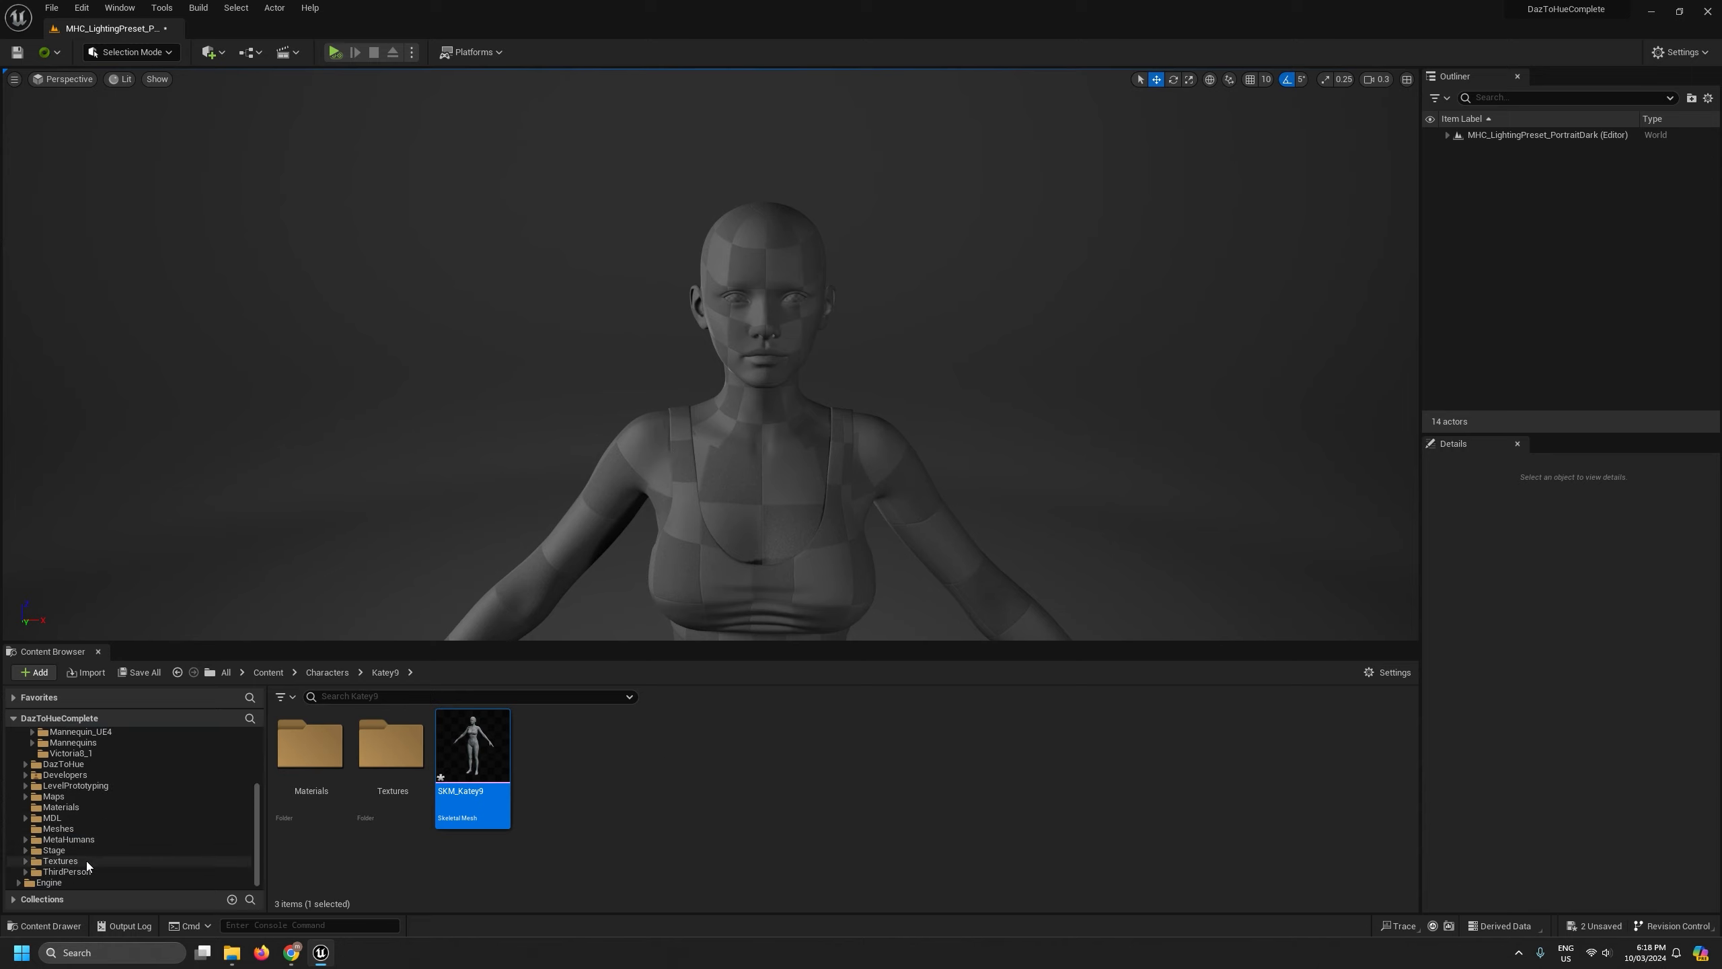
click(26, 839)
scroll(35, 837, down, 2)
scroll(37, 835, down, 2)
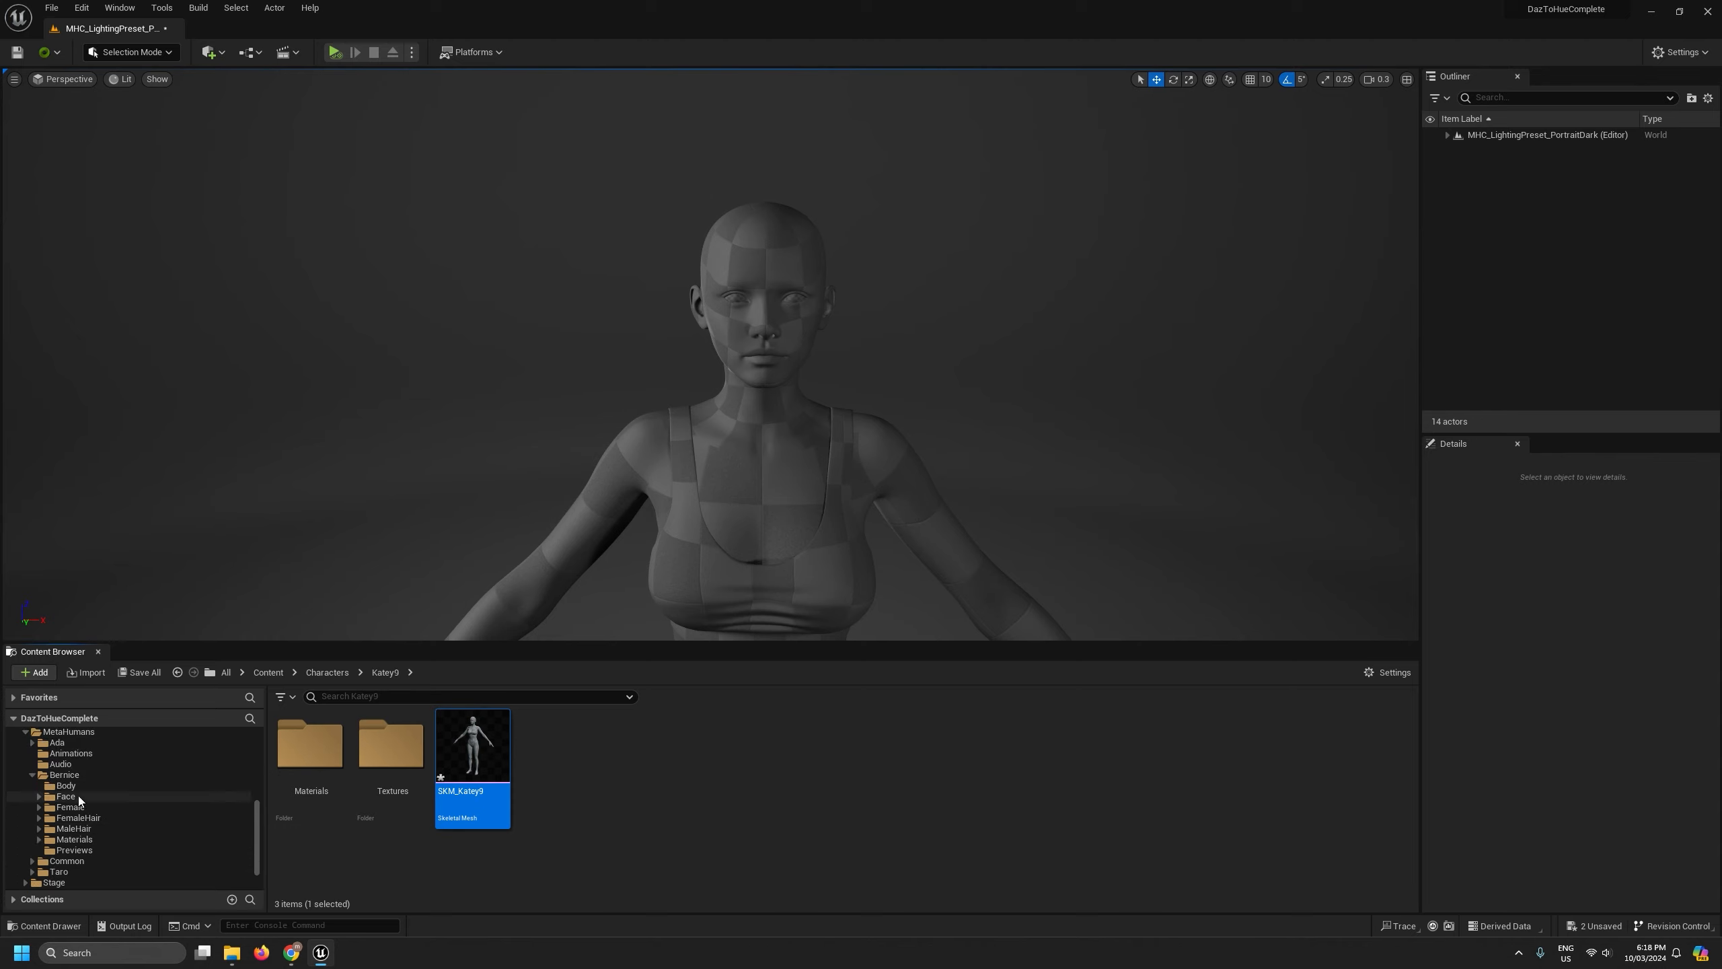
click(39, 796)
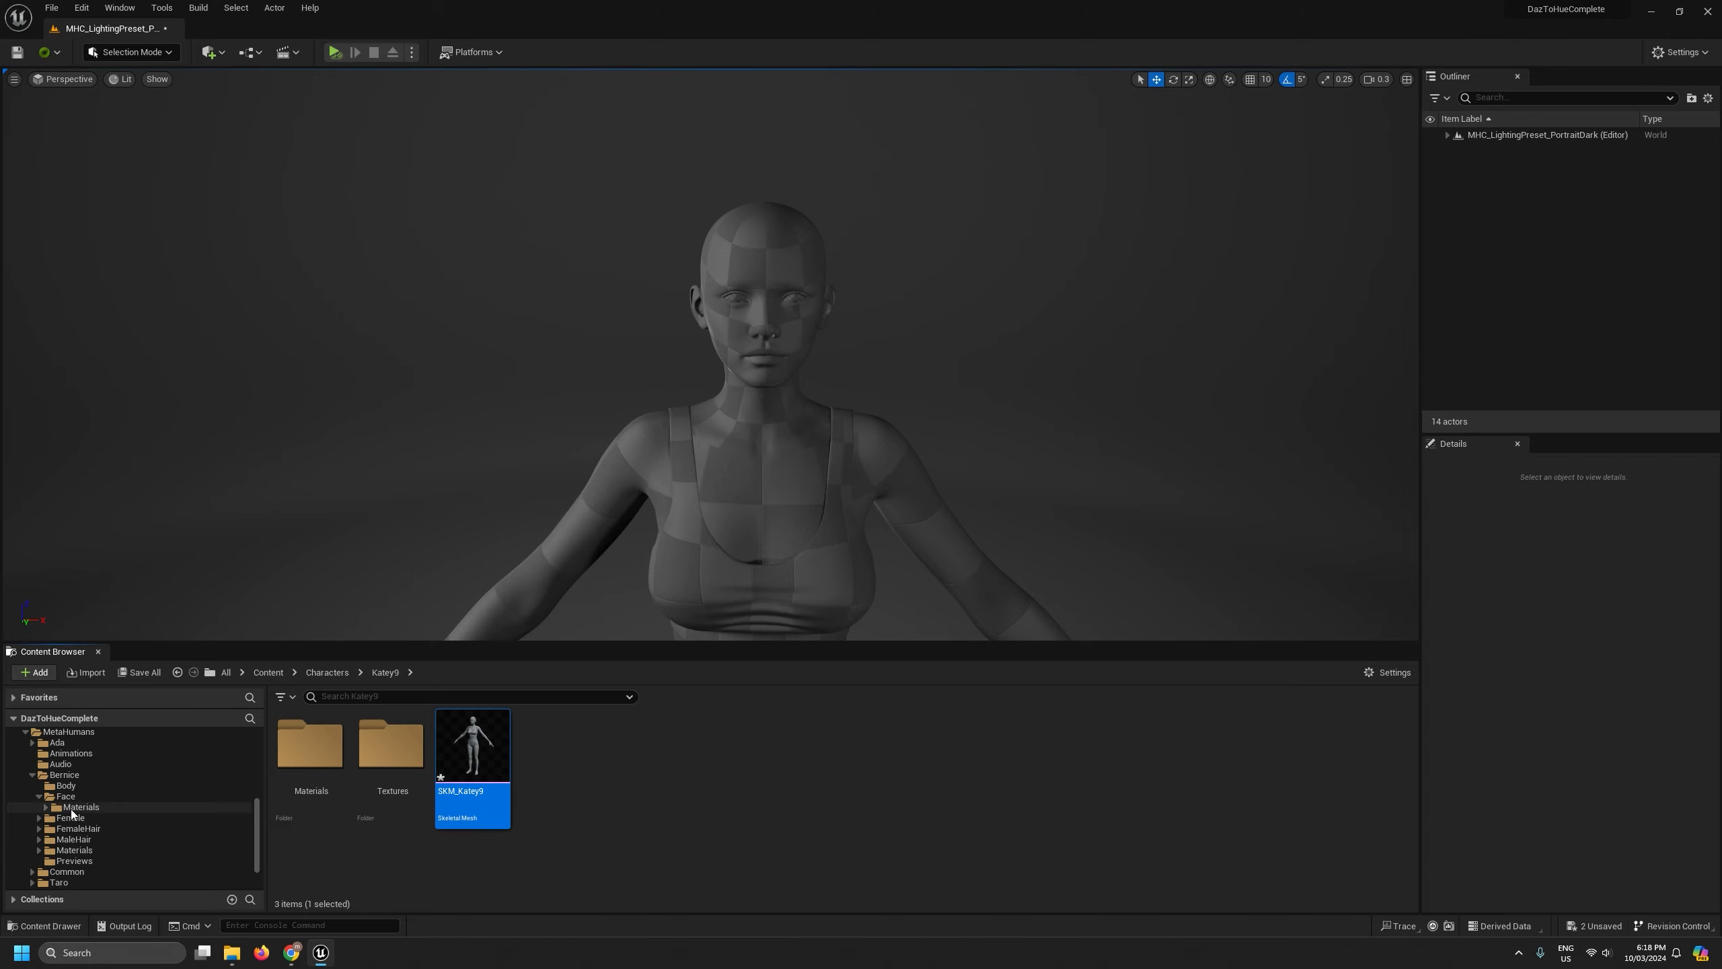
click(66, 796)
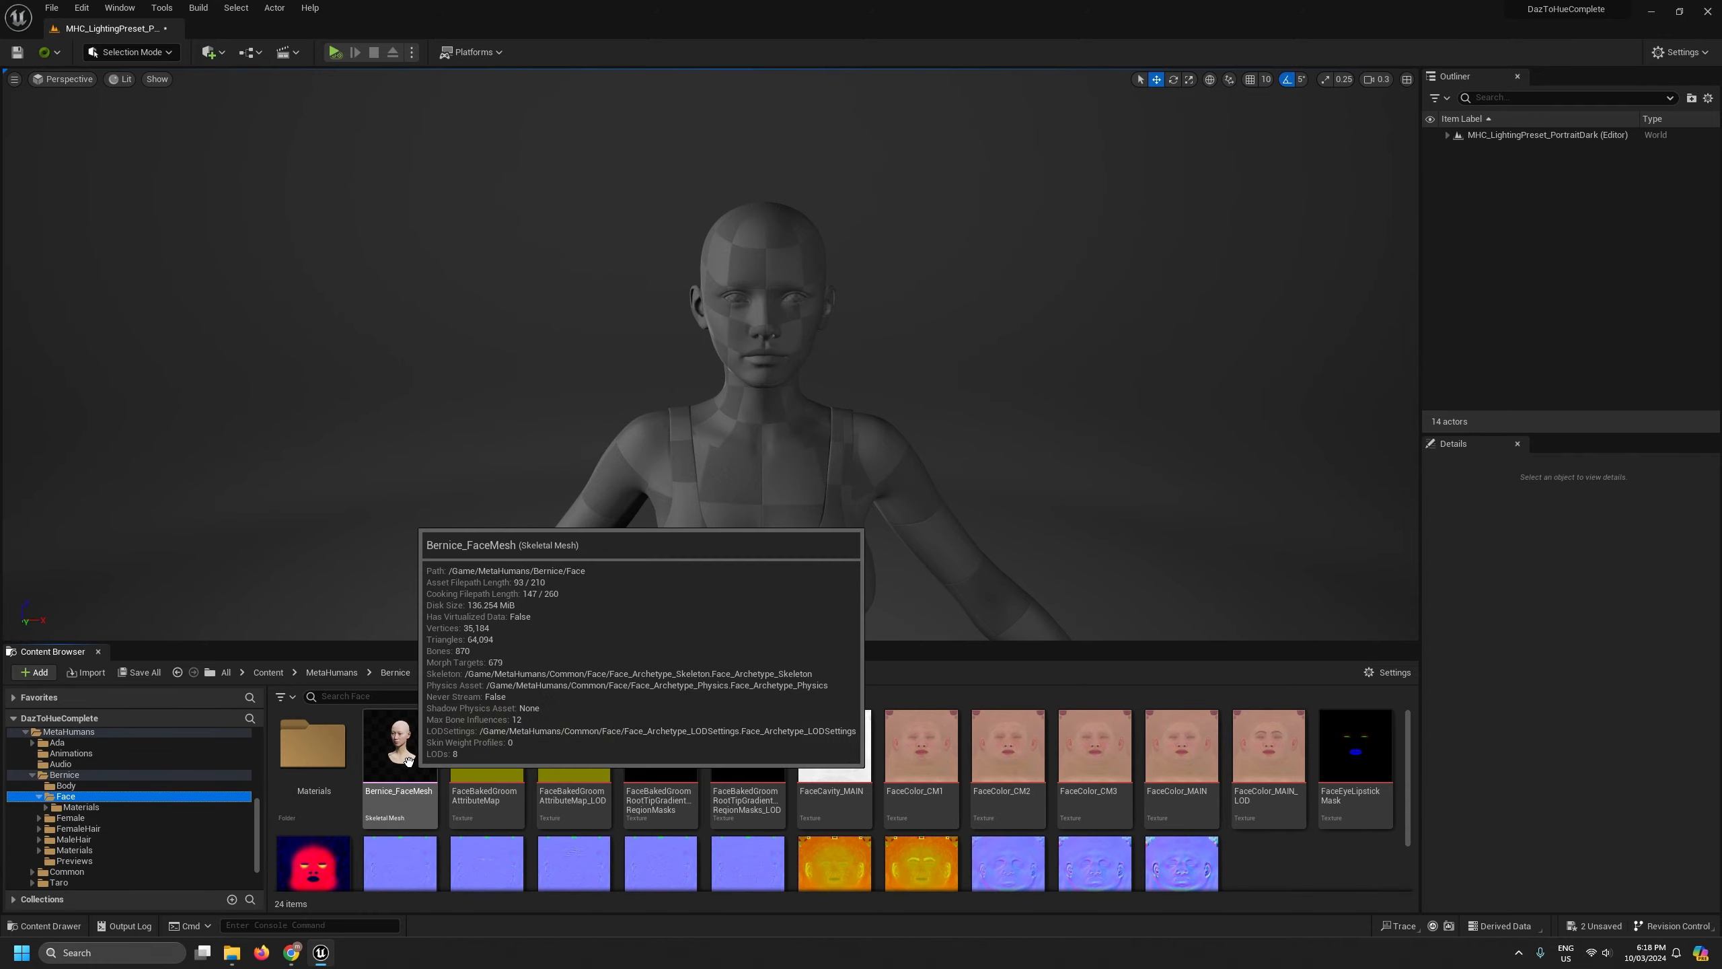
Place Bernice_FaceMesh at the level origin, then move it beside the Katey9 head to about X -25.9, Z 10.9 and frame both heads
drag(407, 760, 404, 597)
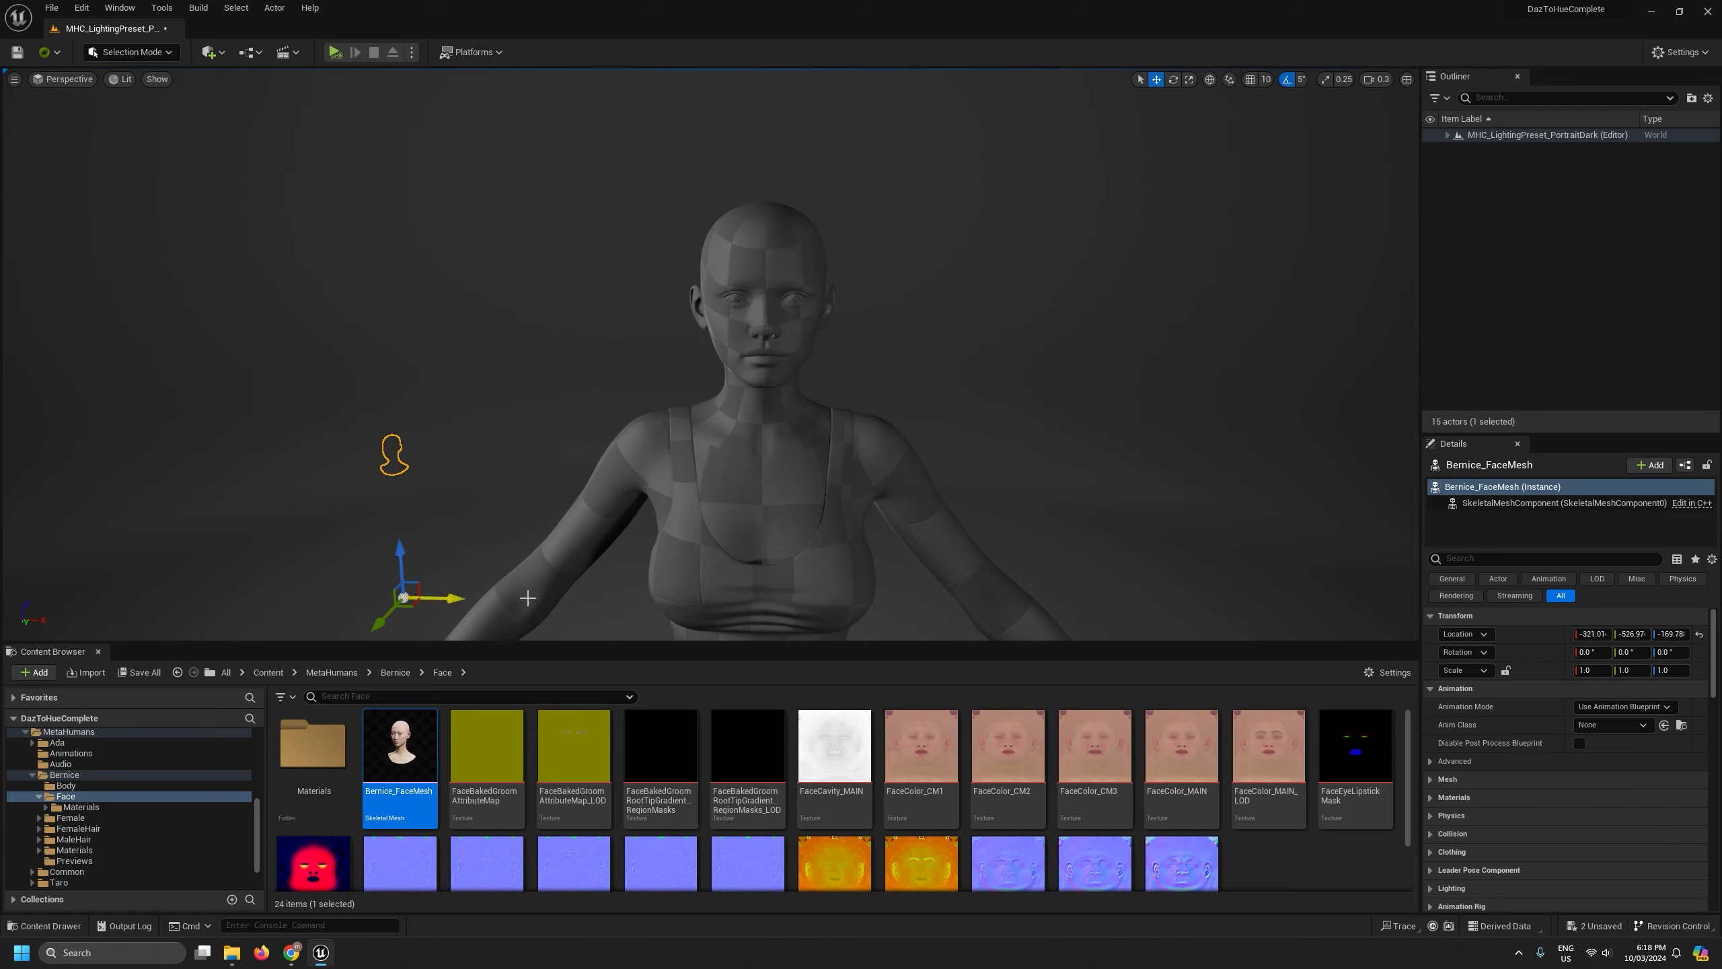
scroll(1031, 448, down, 10)
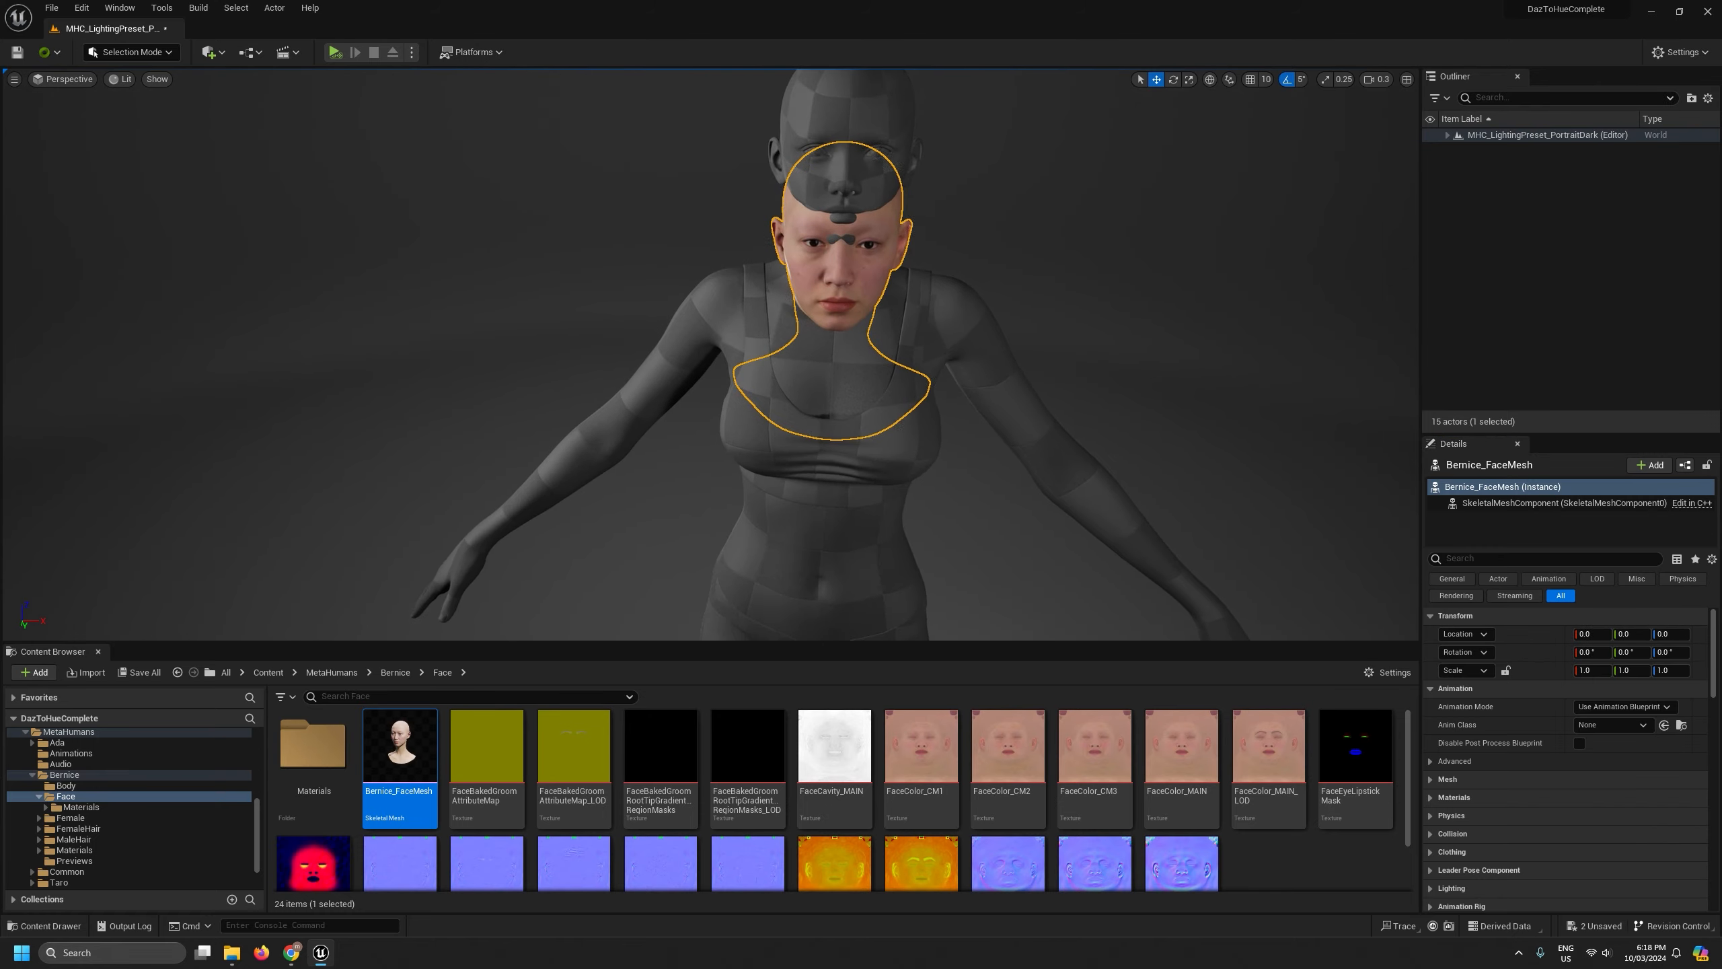
drag(756, 570, 683, 547)
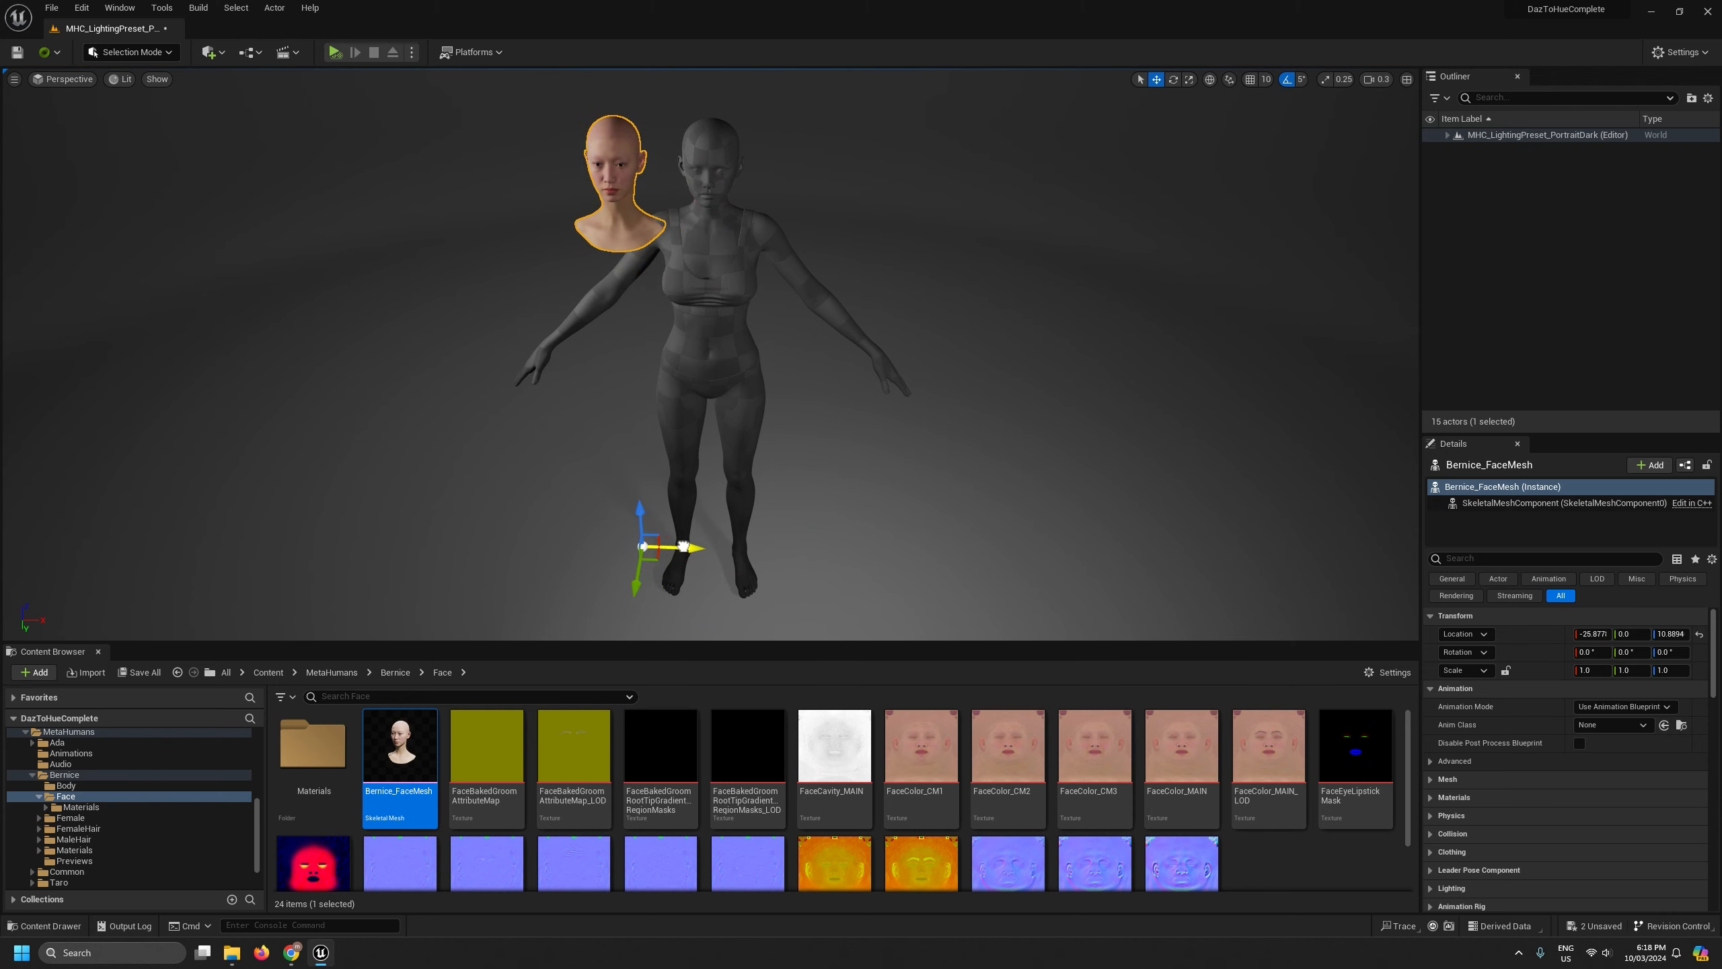
click(878, 492)
right_drag(878, 492, 859, 439)
key(w)
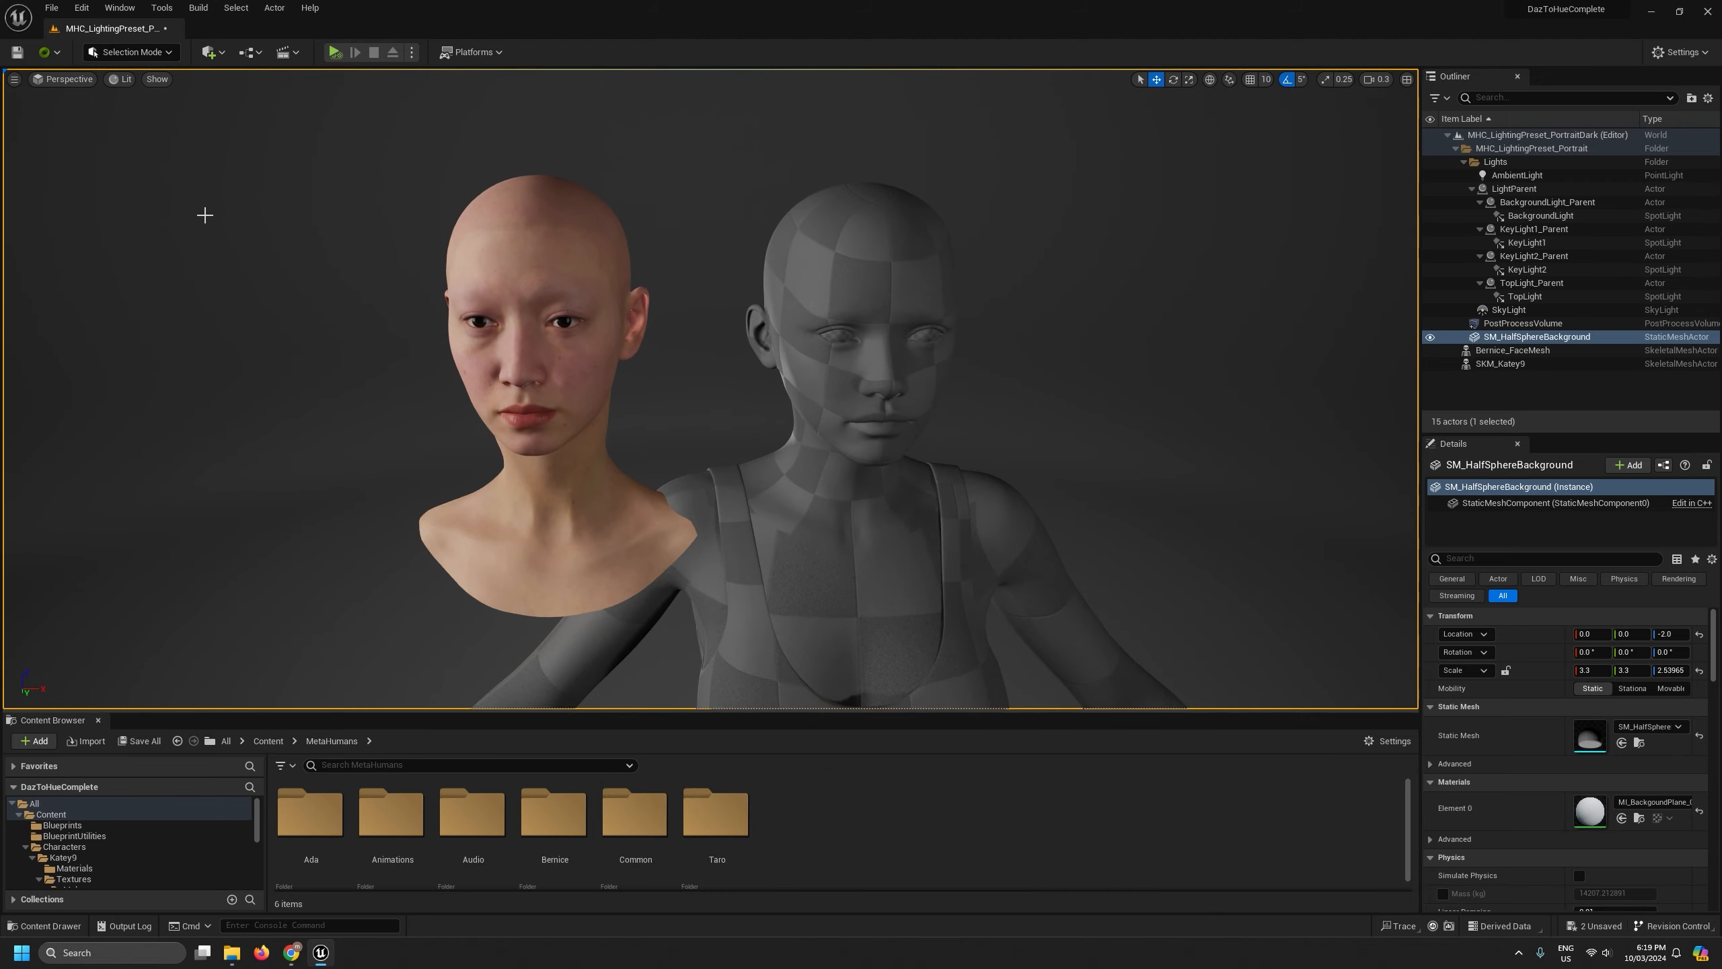
Switch the viewport to the Buffer Visualization Overview mode with both heads in view
click(125, 79)
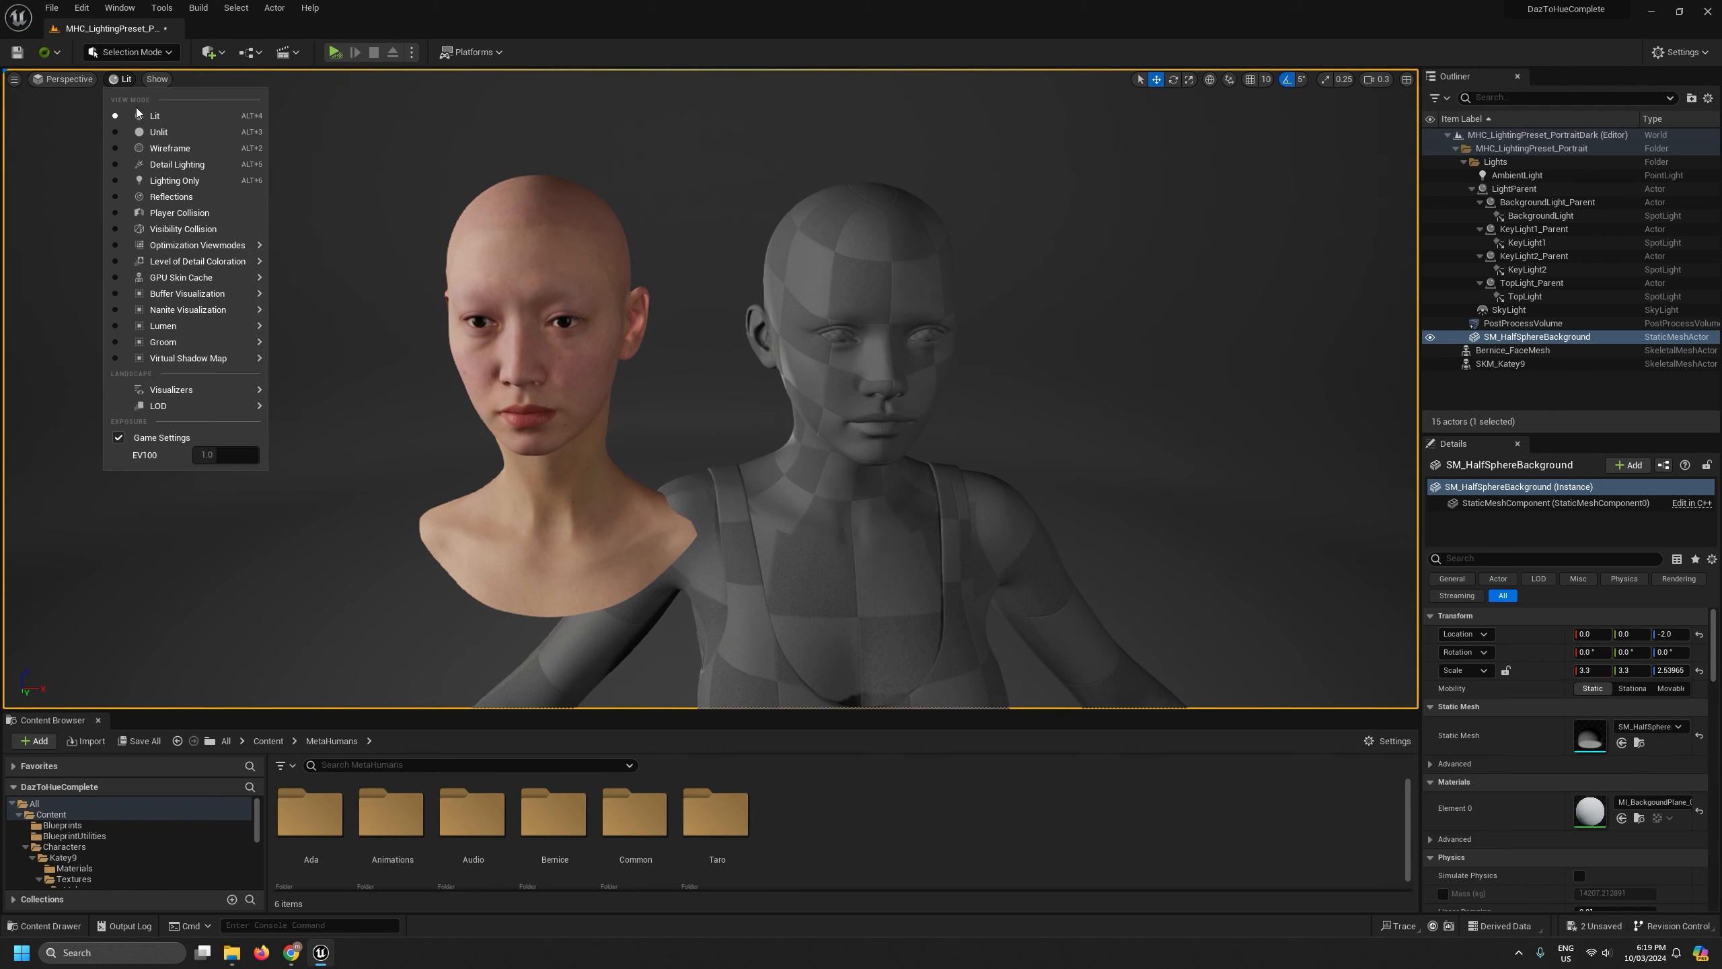
mouse_move(170, 295)
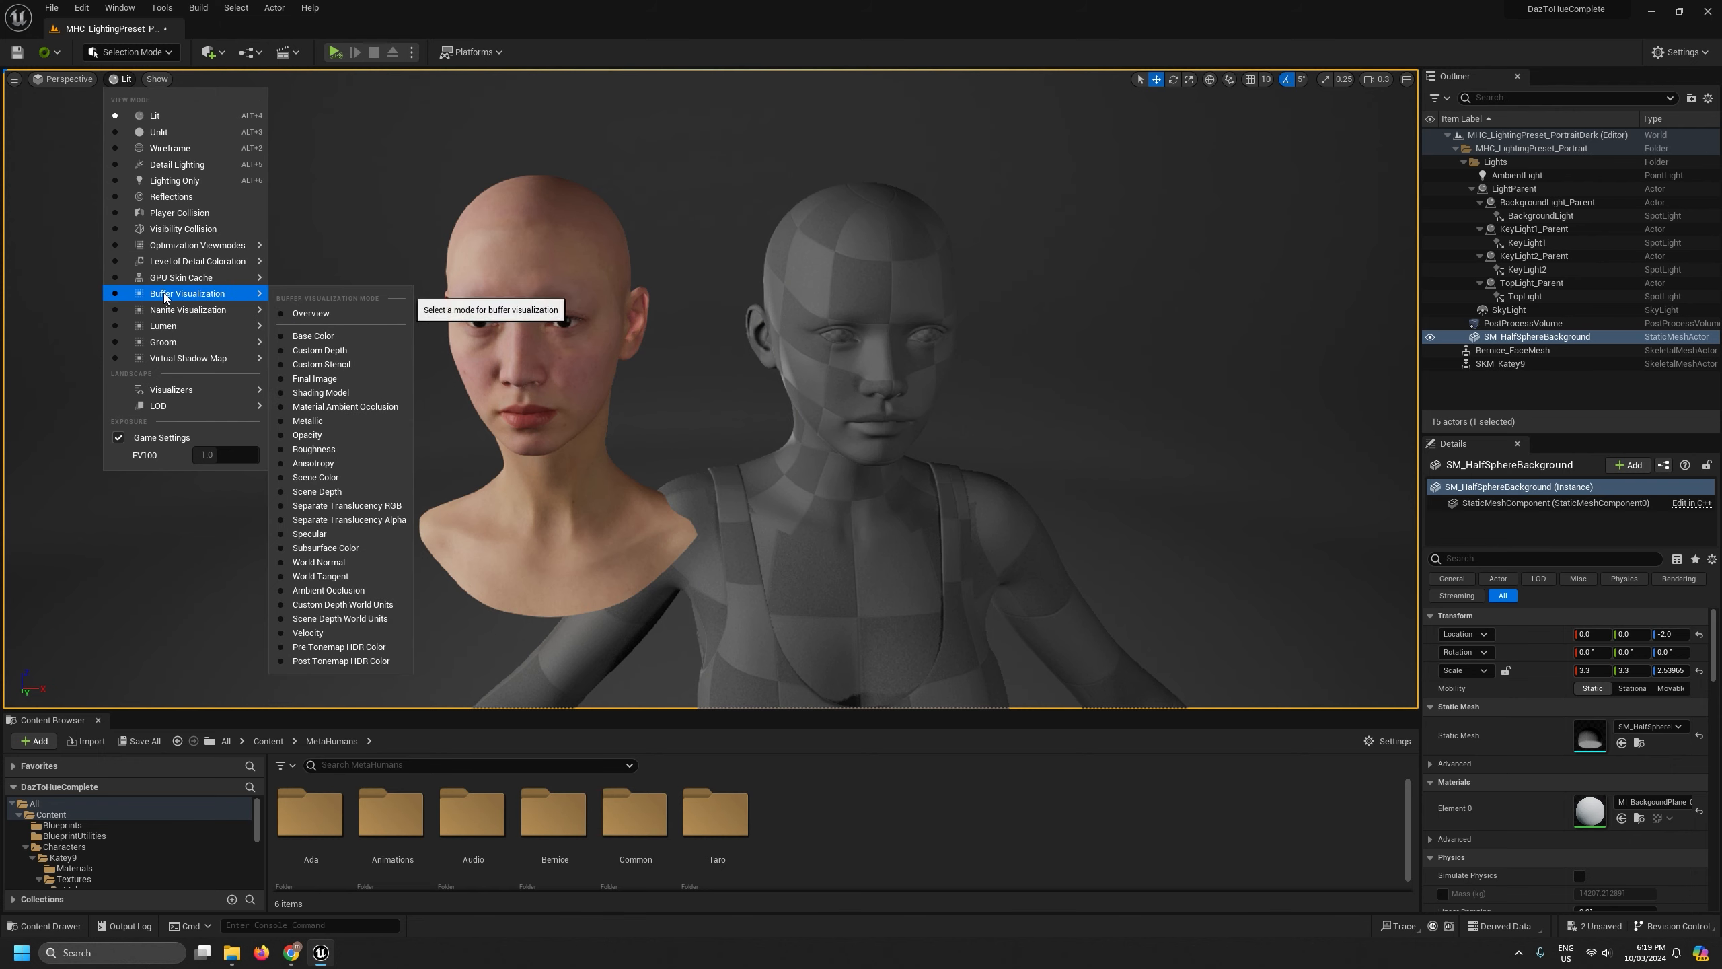
click(310, 312)
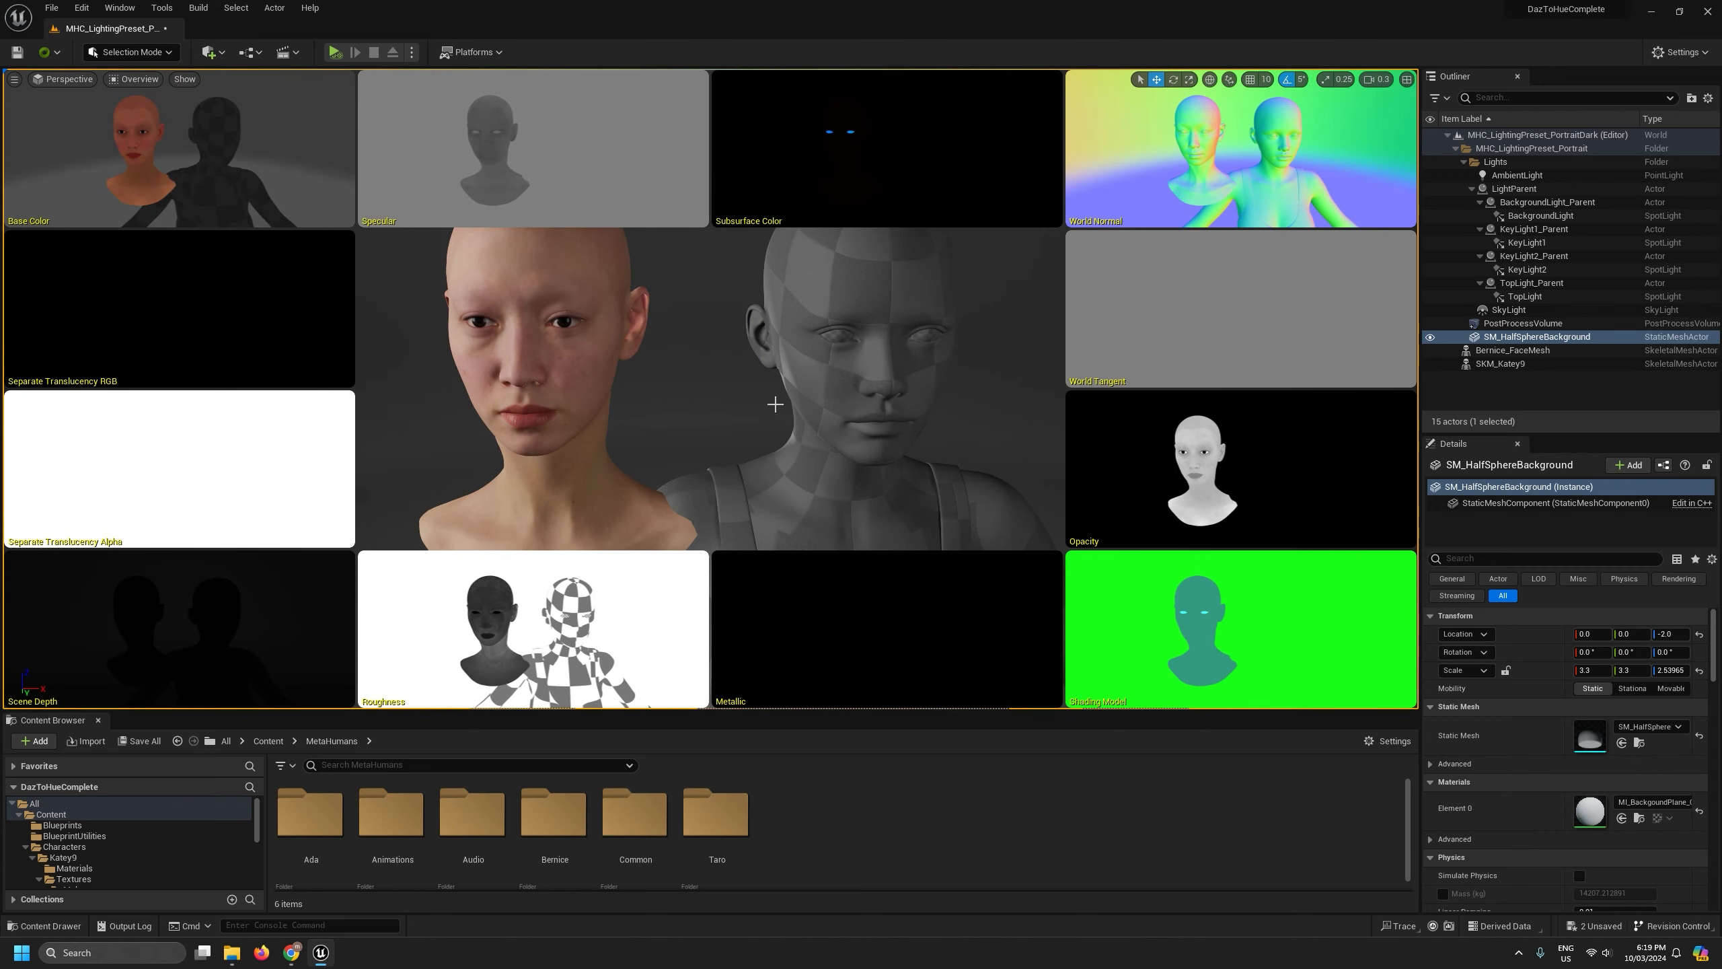
right_drag(747, 398, 733, 390)
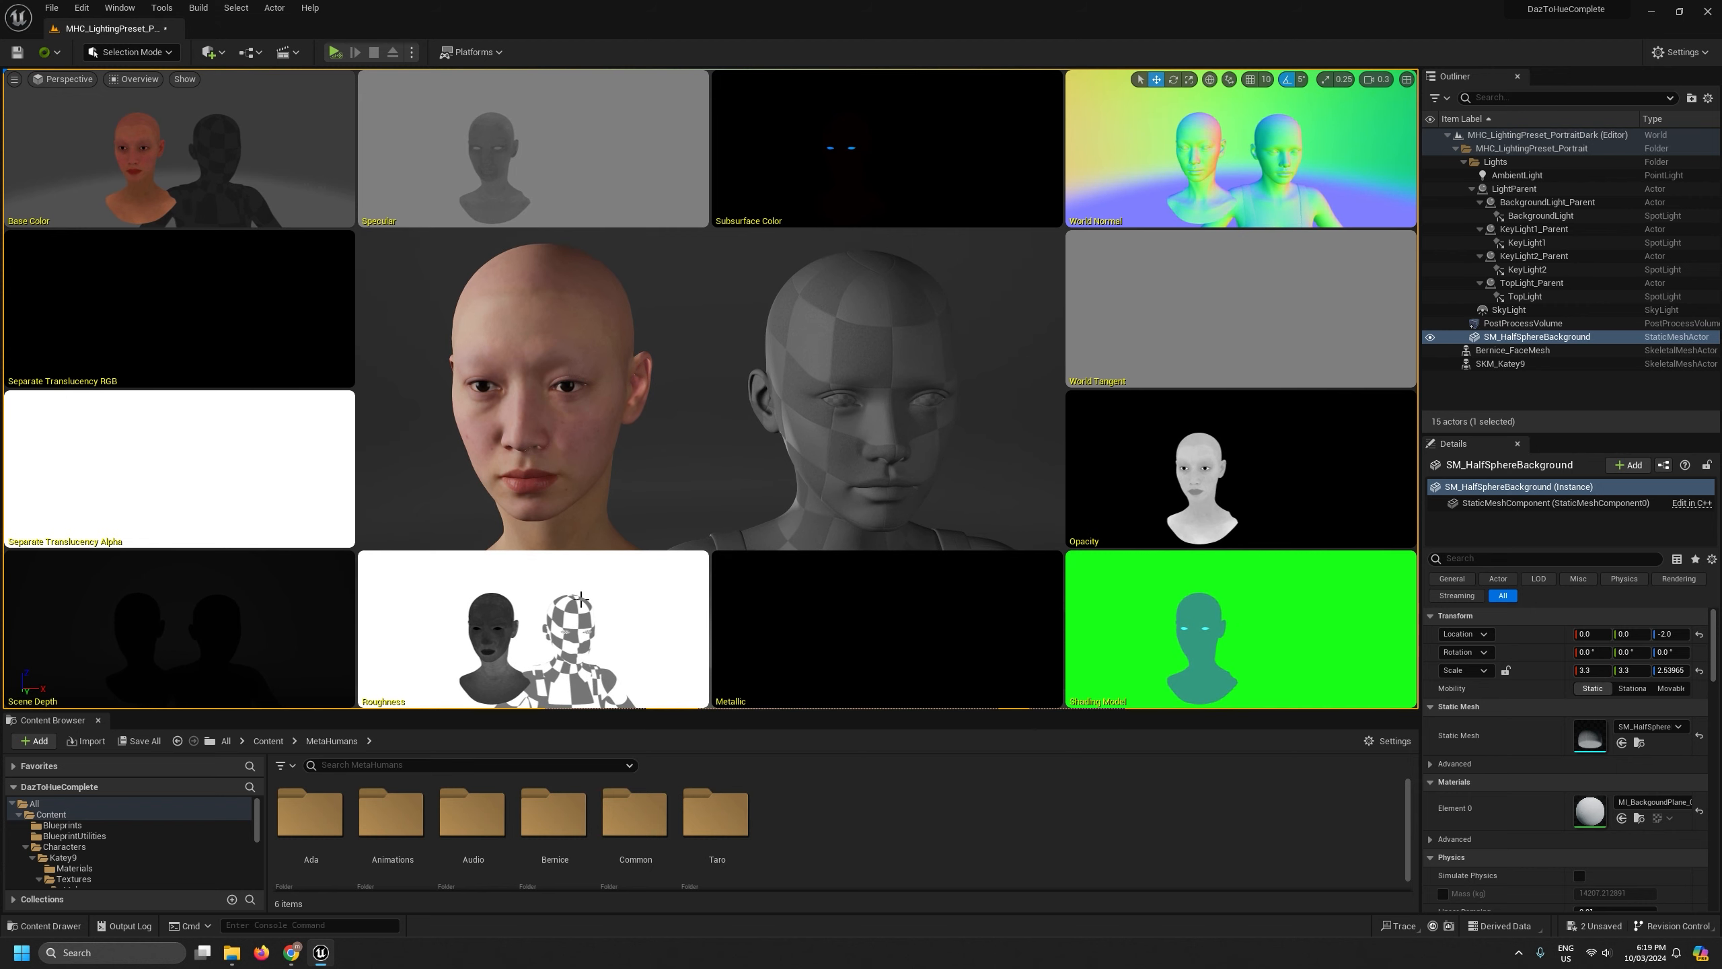
right_drag(789, 398, 785, 399)
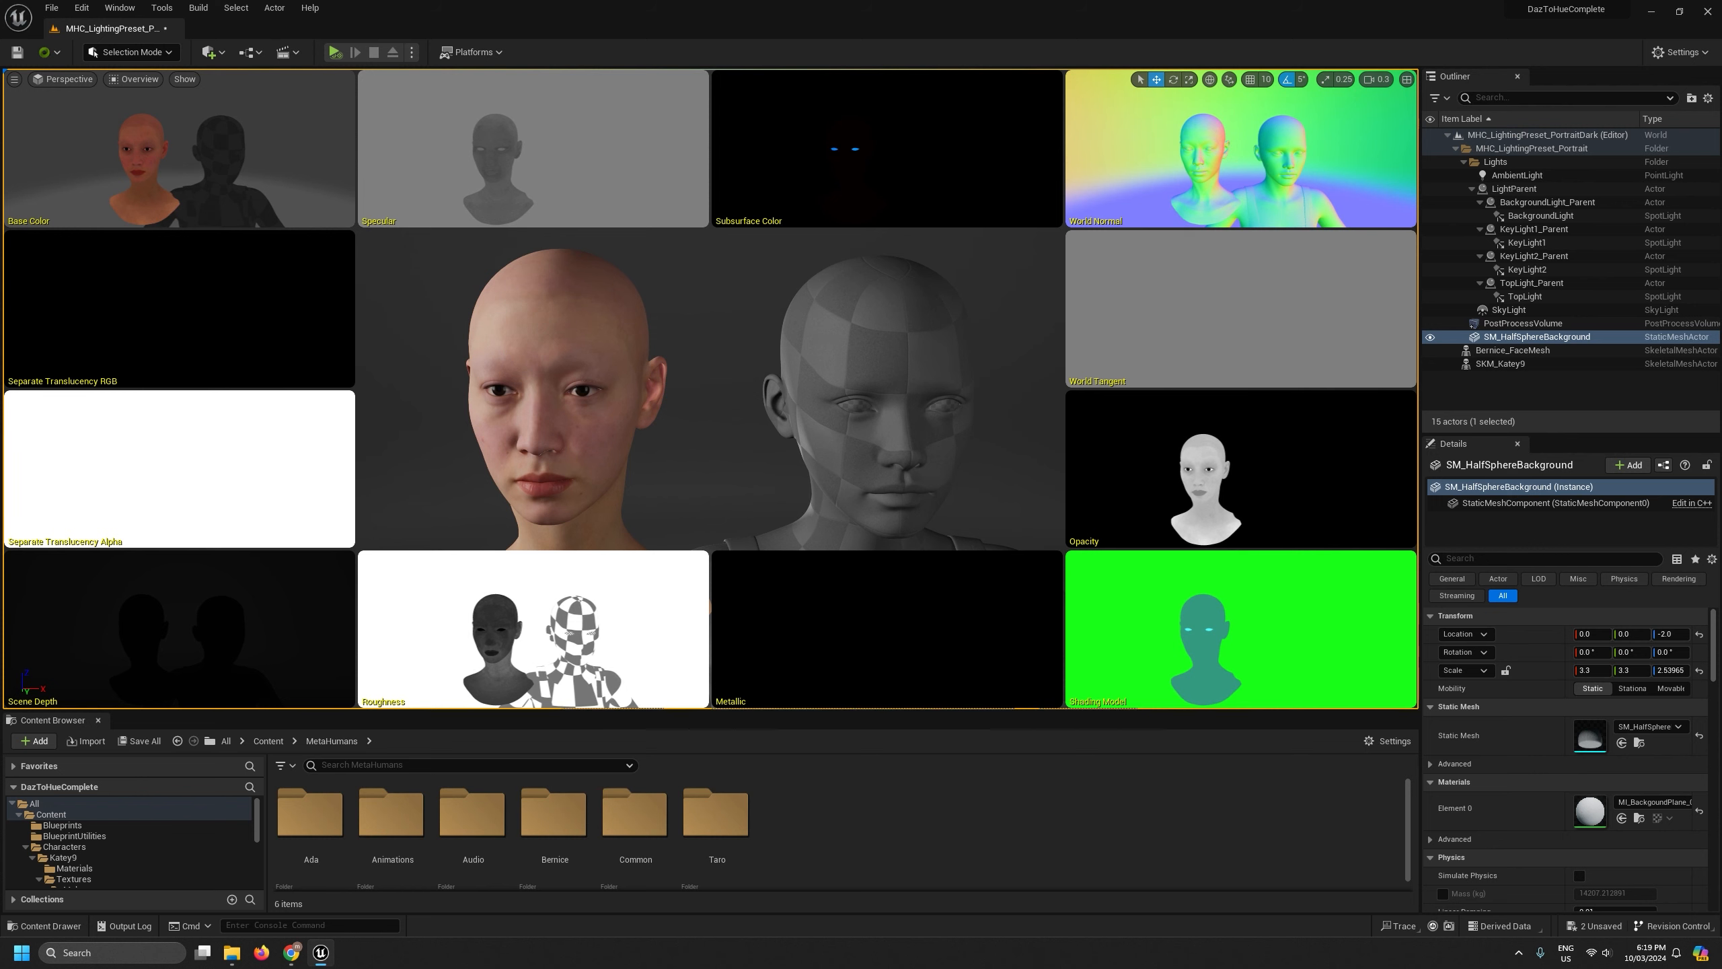
right_click(783, 402)
Compare the Bernice face mesh and the Katey9 head in the buffer overview, looking at Base Color from closer up
click(469, 298)
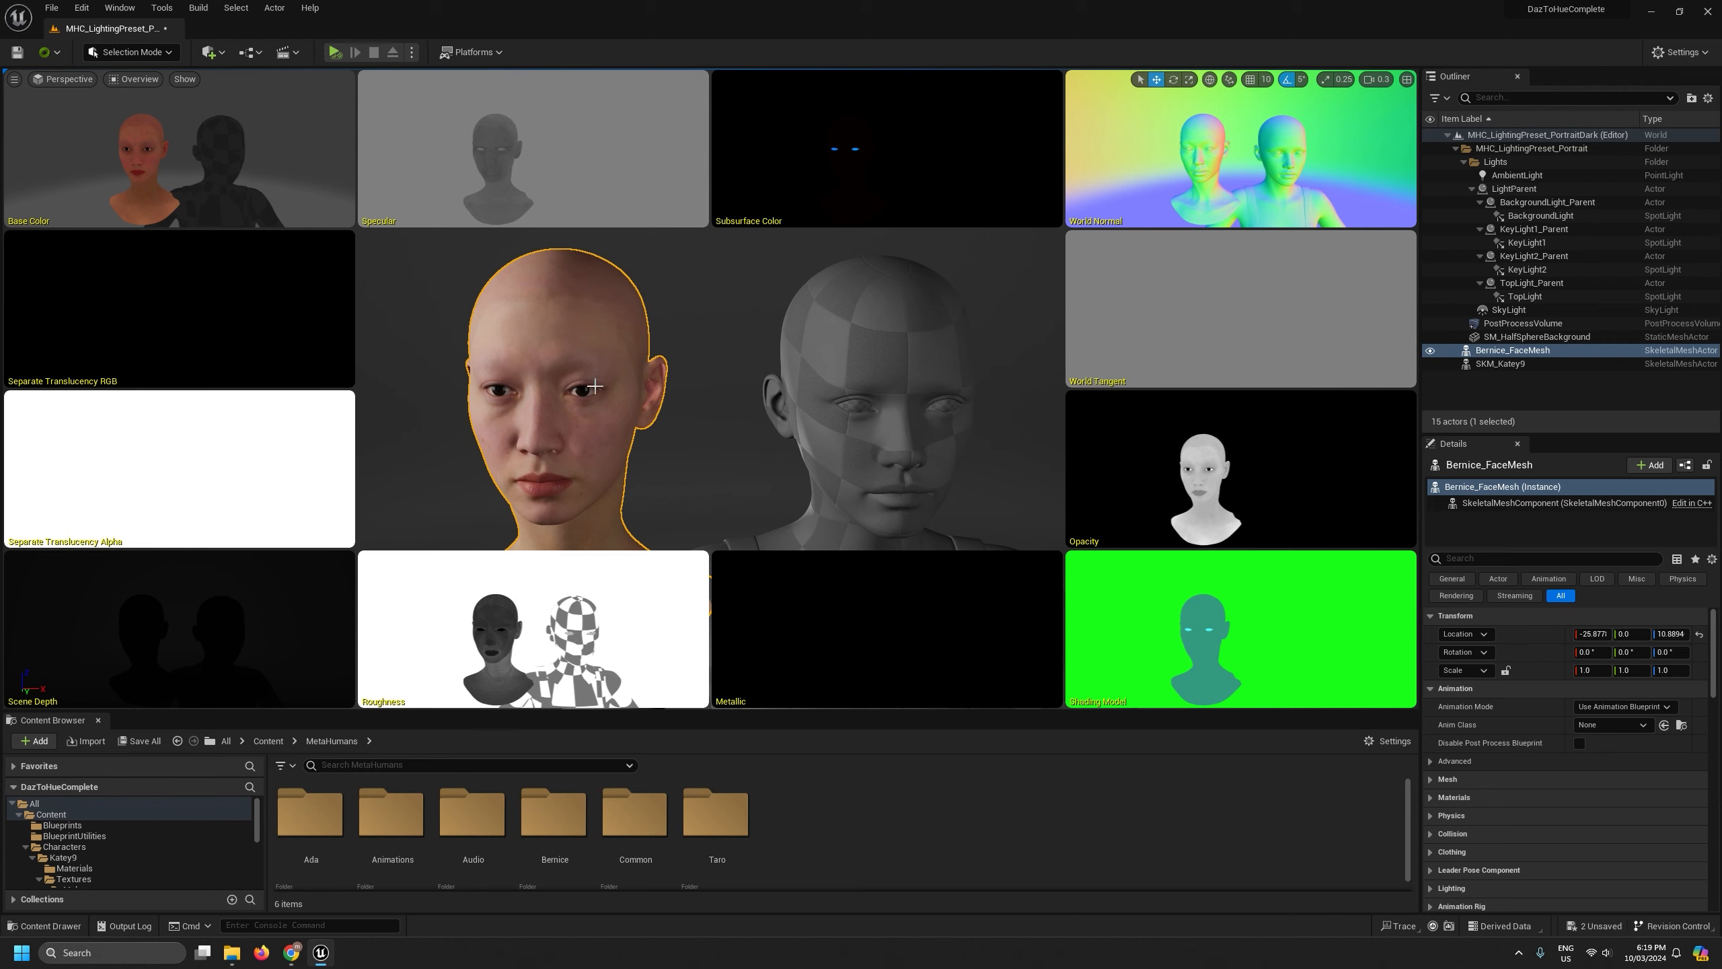
click(686, 288)
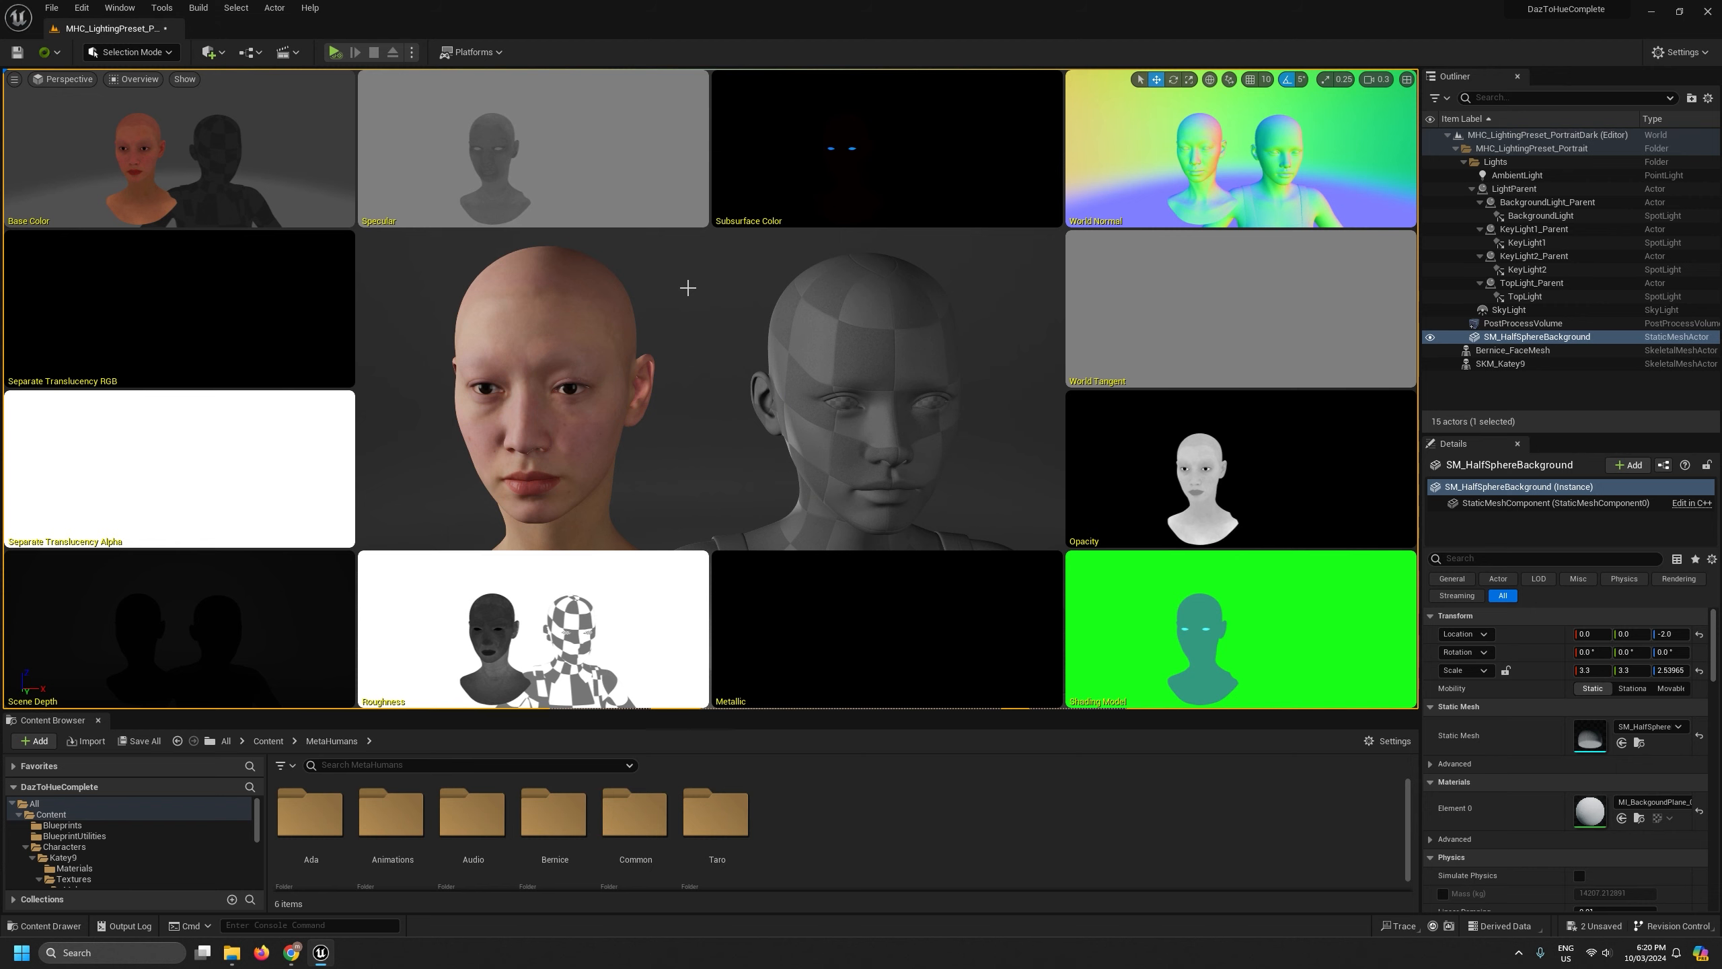
key(w)
right_drag(689, 288, 689, 288)
scroll(688, 288, down, 1)
key(w)
key(a)
key(w)
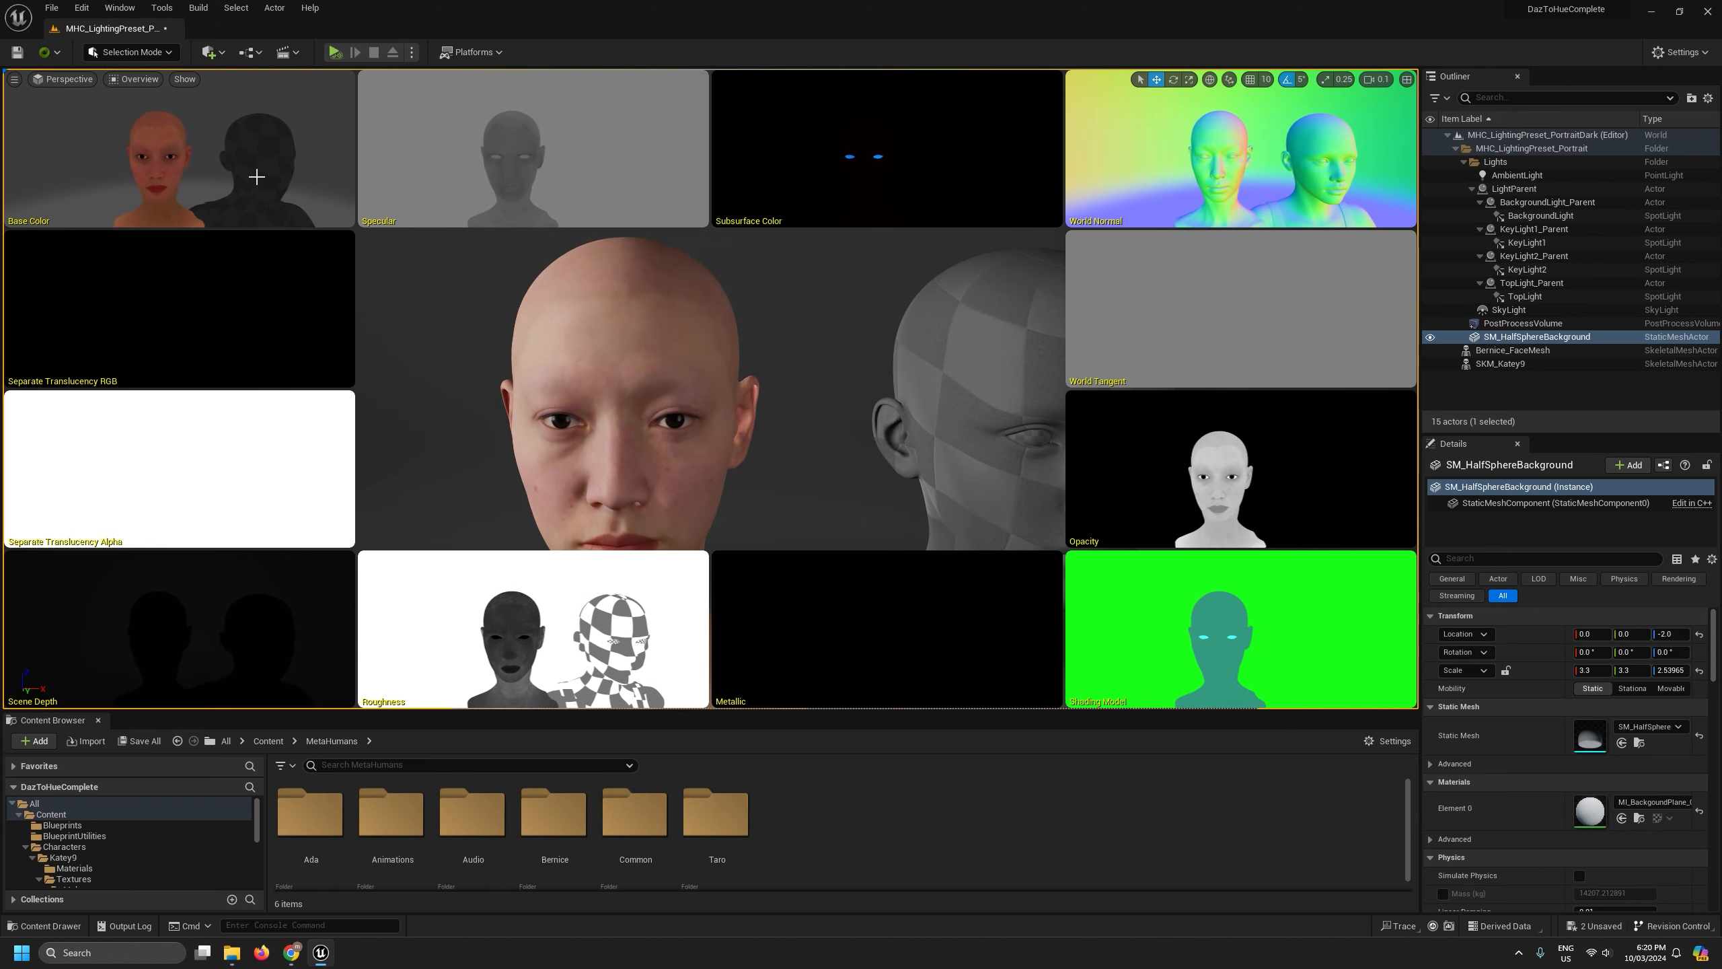
mouse_move(805, 378)
right_down()
mouse_move(780, 378)
mouse_move(802, 377)
right_up()
key(d)
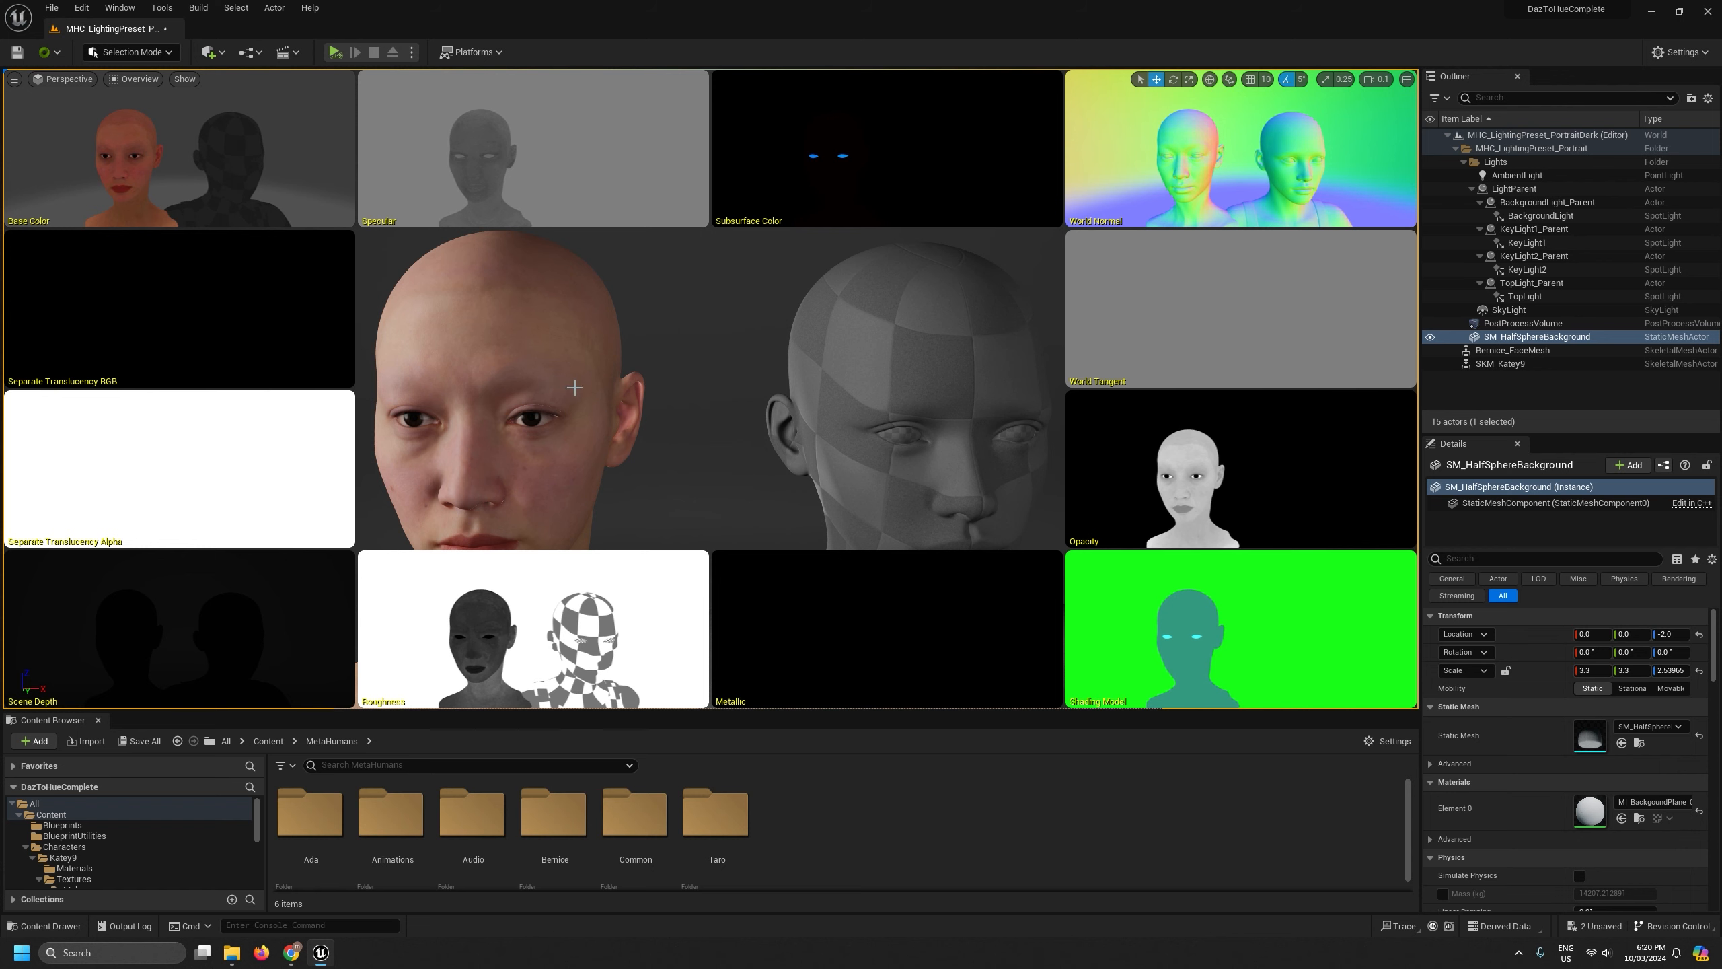
Select the Katey9 mesh and the Bernice face mesh alternately to compare the two heads across the buffers
click(913, 376)
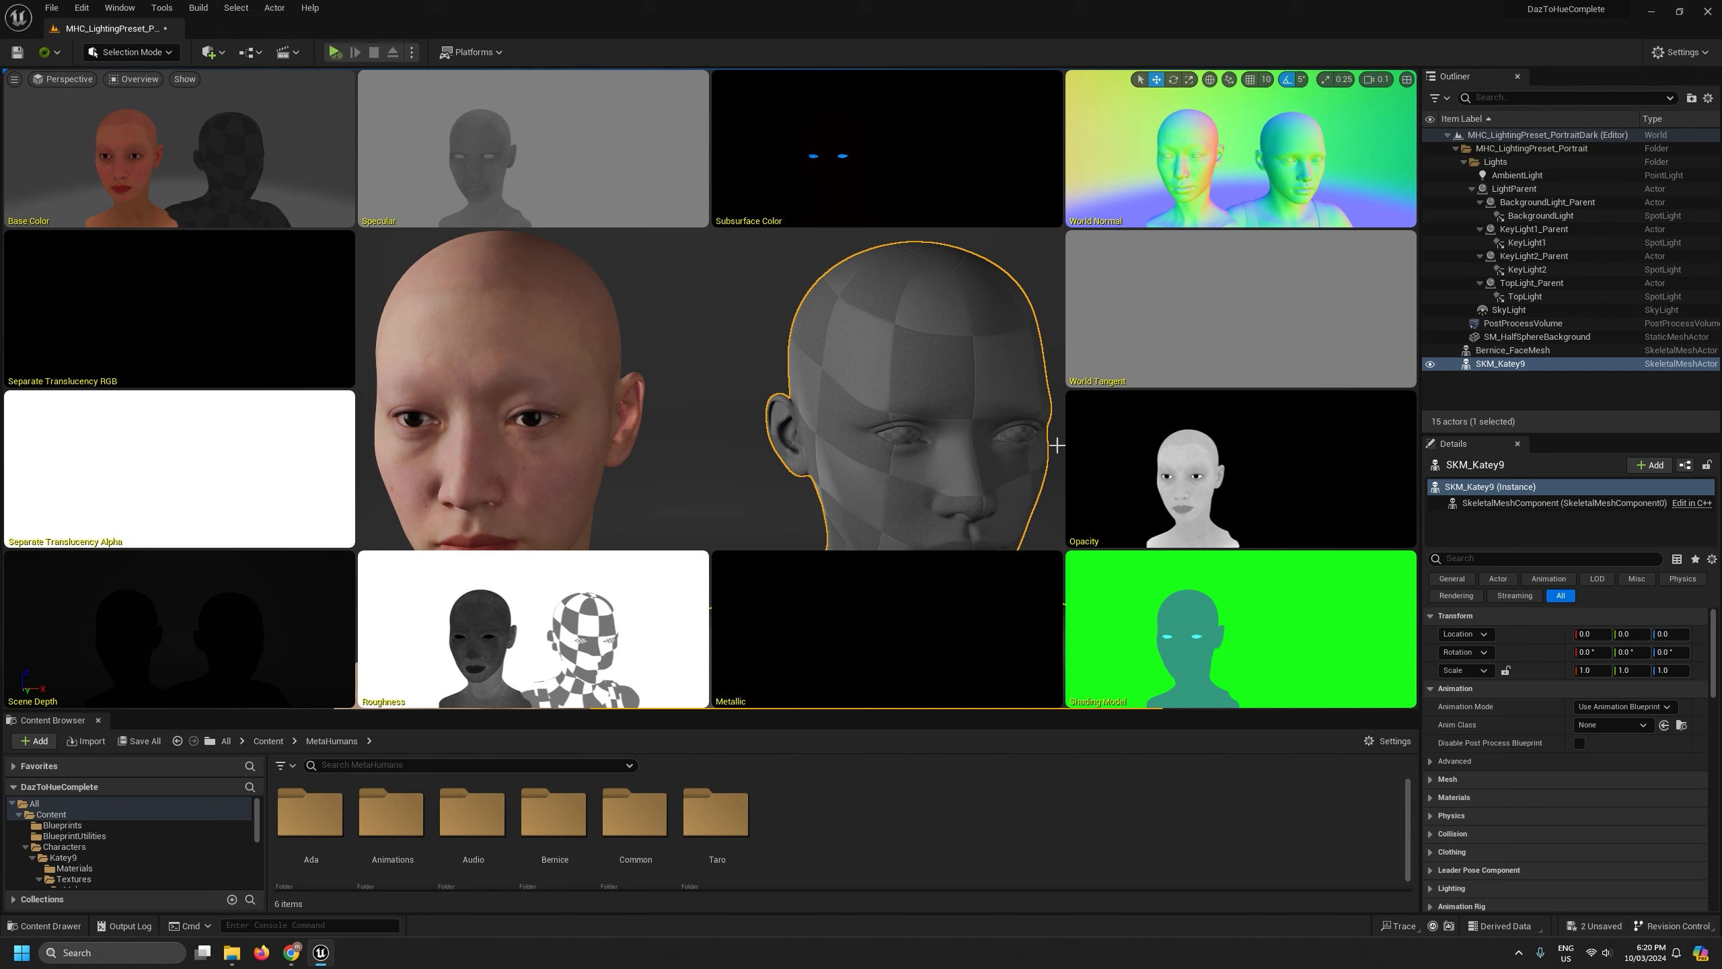
click(497, 347)
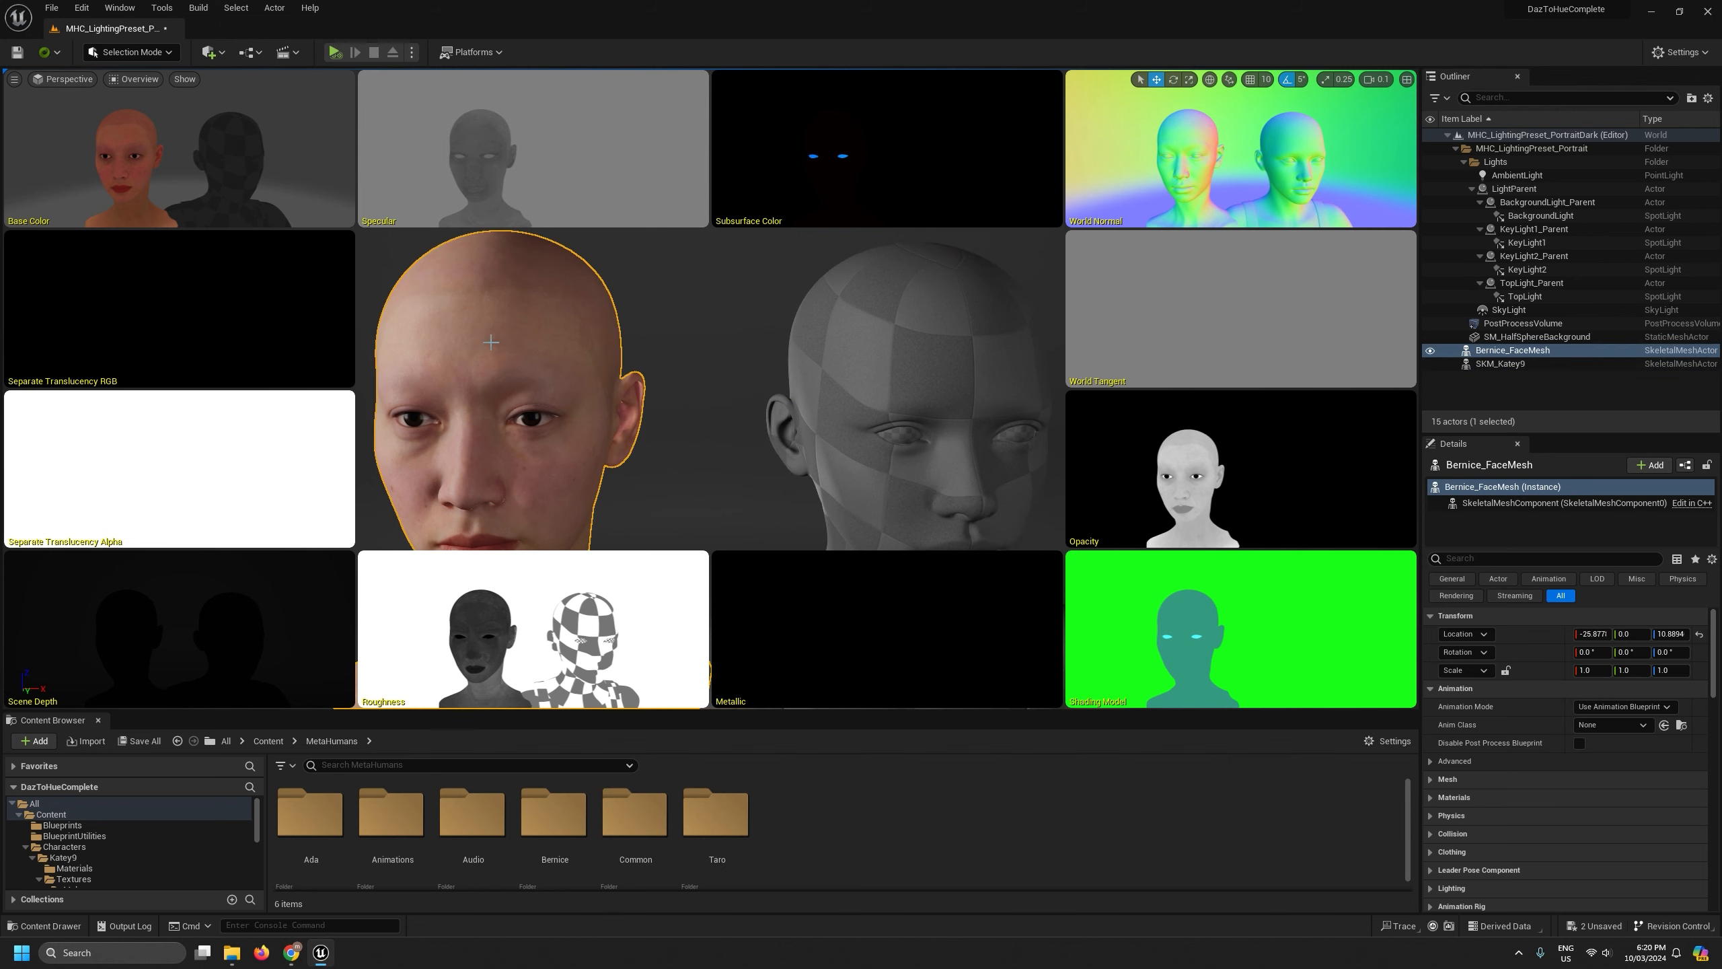
click(908, 346)
click(555, 324)
click(943, 352)
click(573, 331)
click(881, 333)
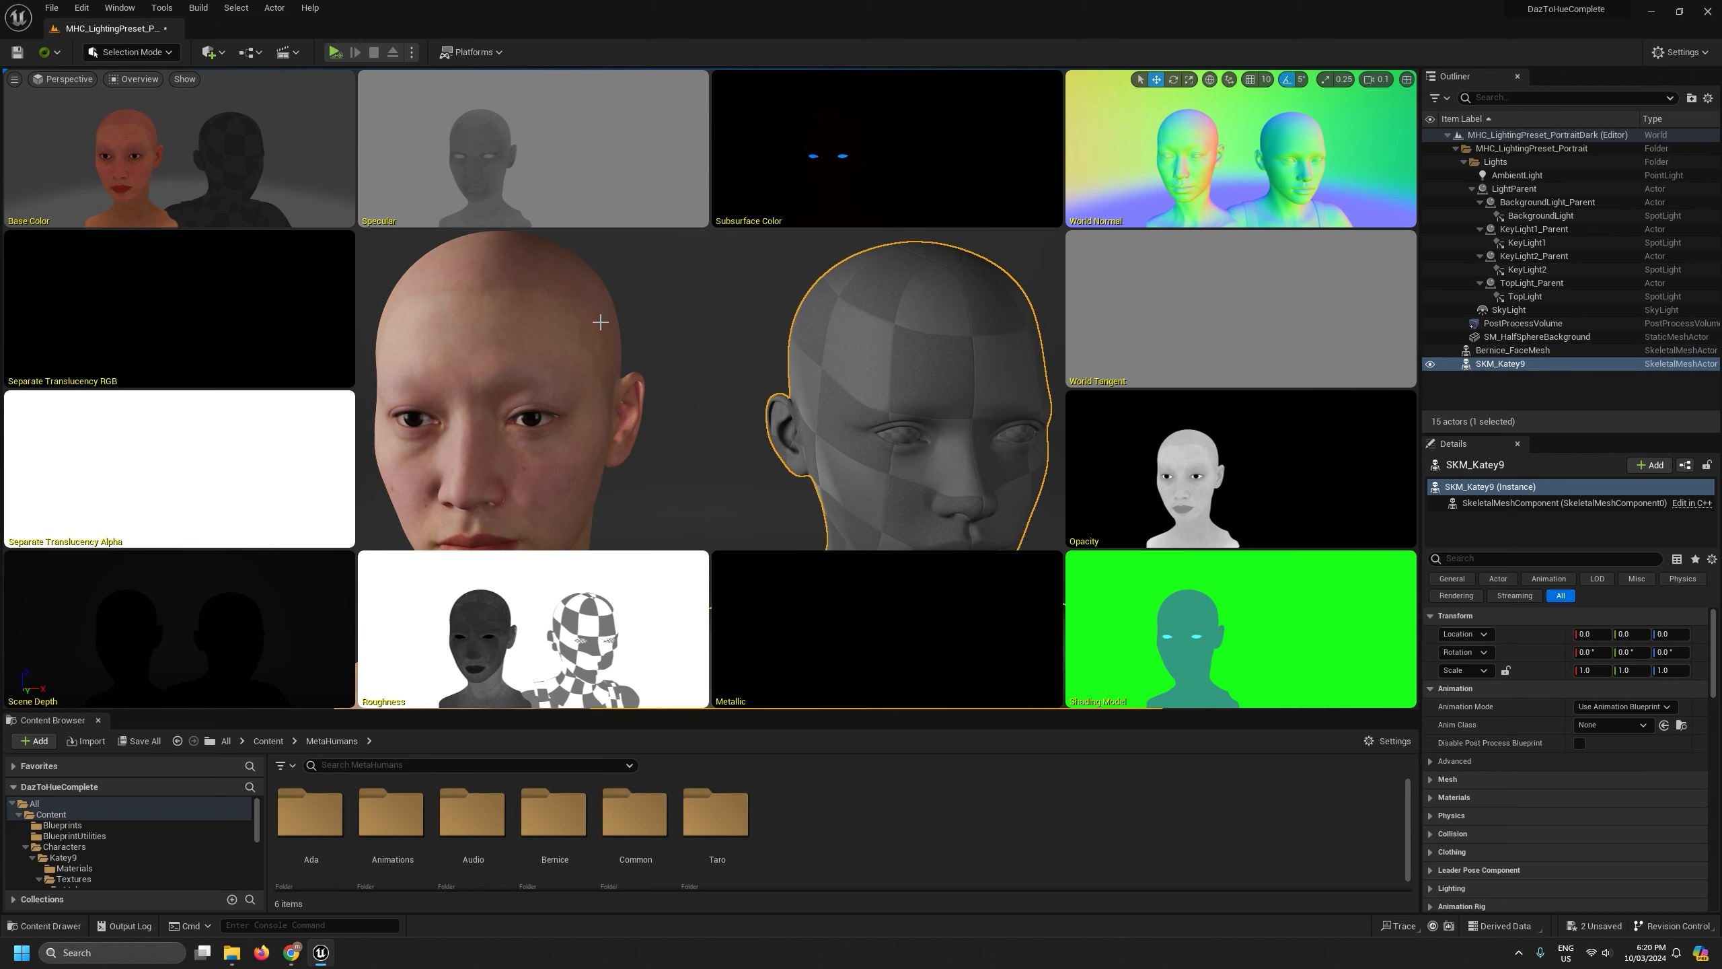
click(523, 314)
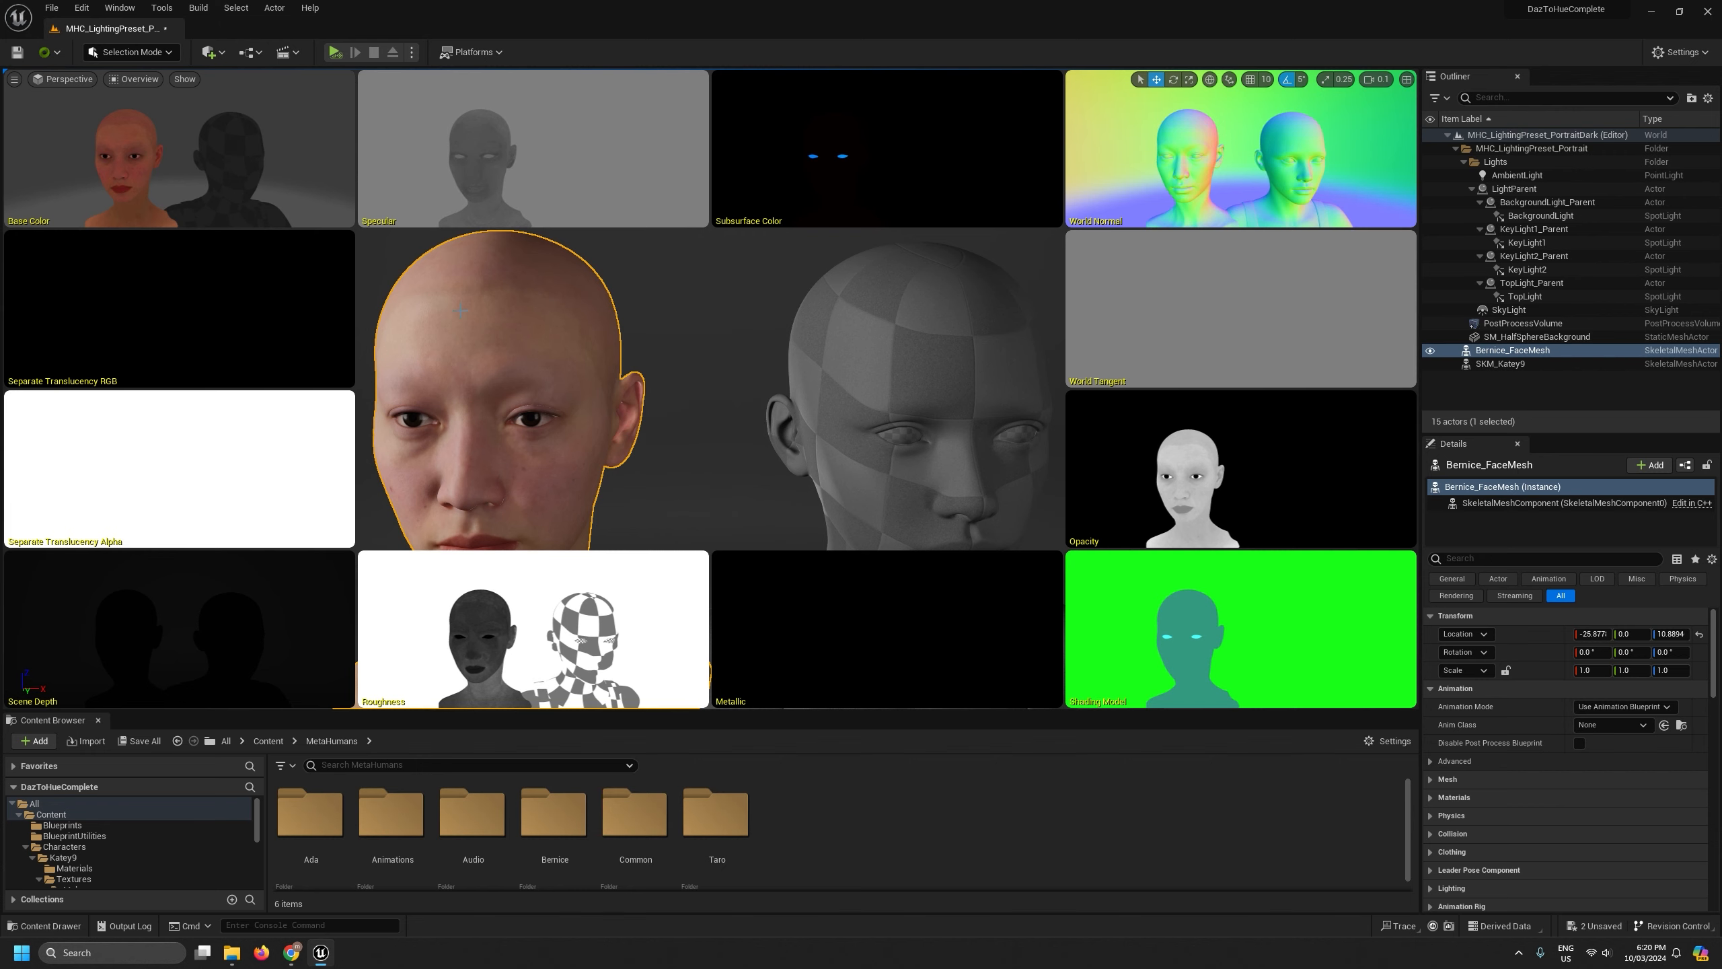
Examine the Bernice face's World Normal, Specular and Roughness buffers, closing in on the forehead skin
right_drag(461, 311, 675, 325)
scroll(461, 311, up, 1)
key(a)
key(w)
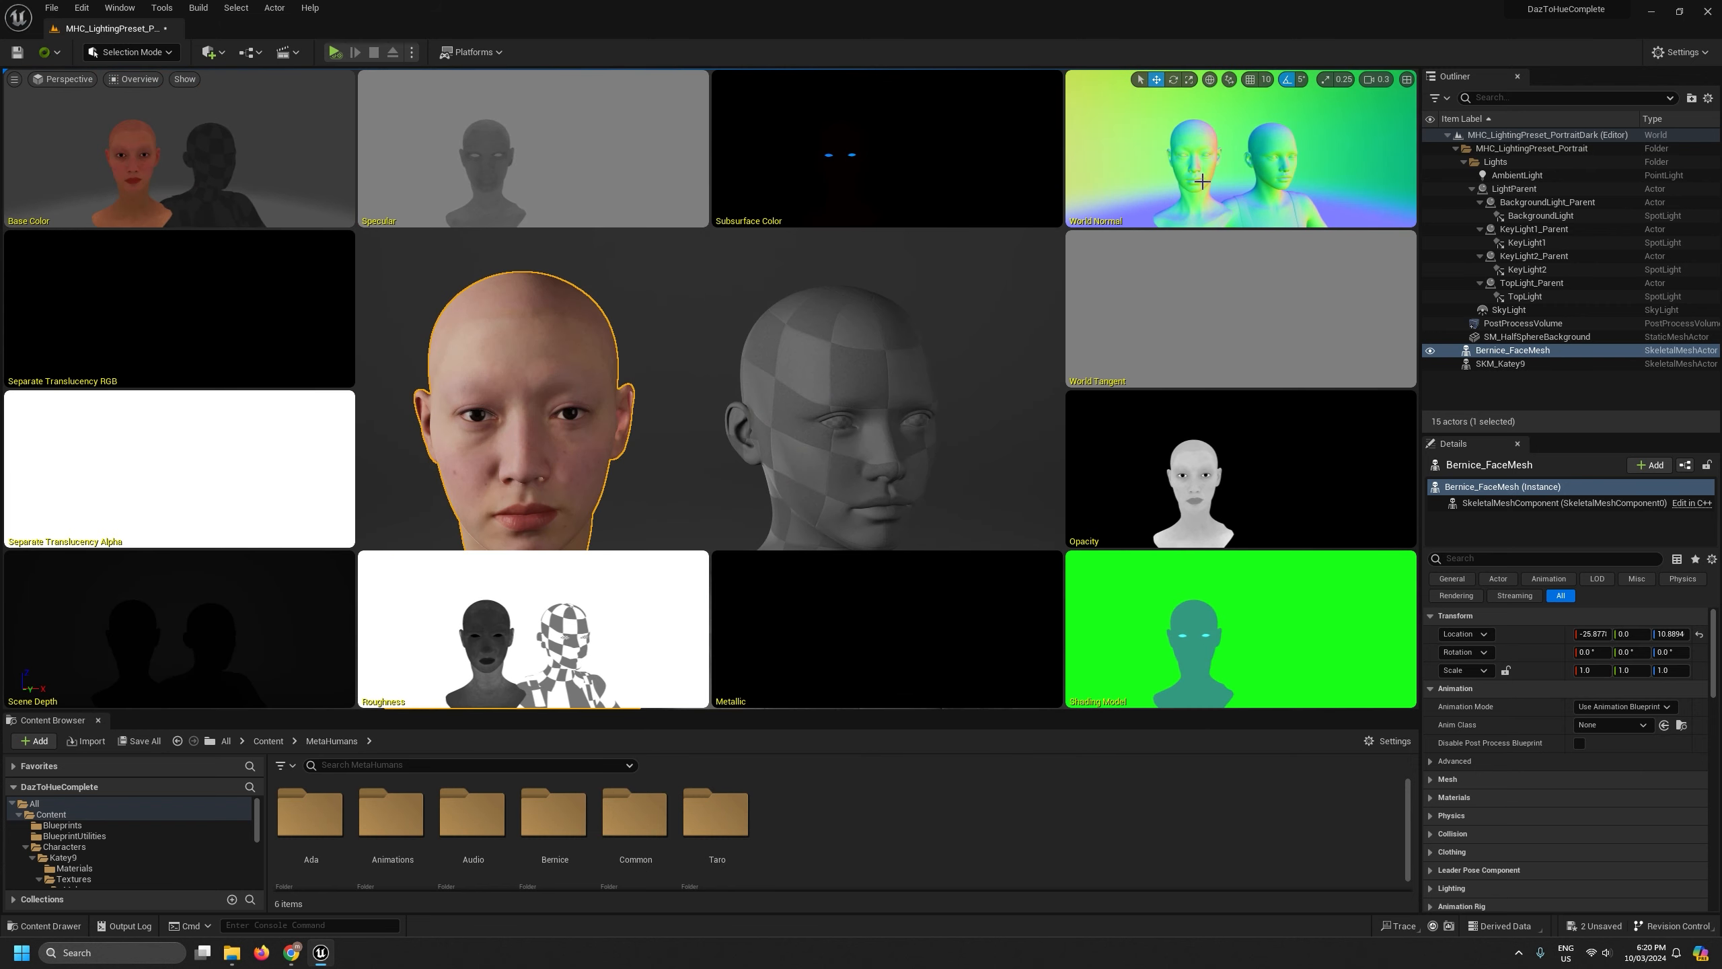
click(1202, 182)
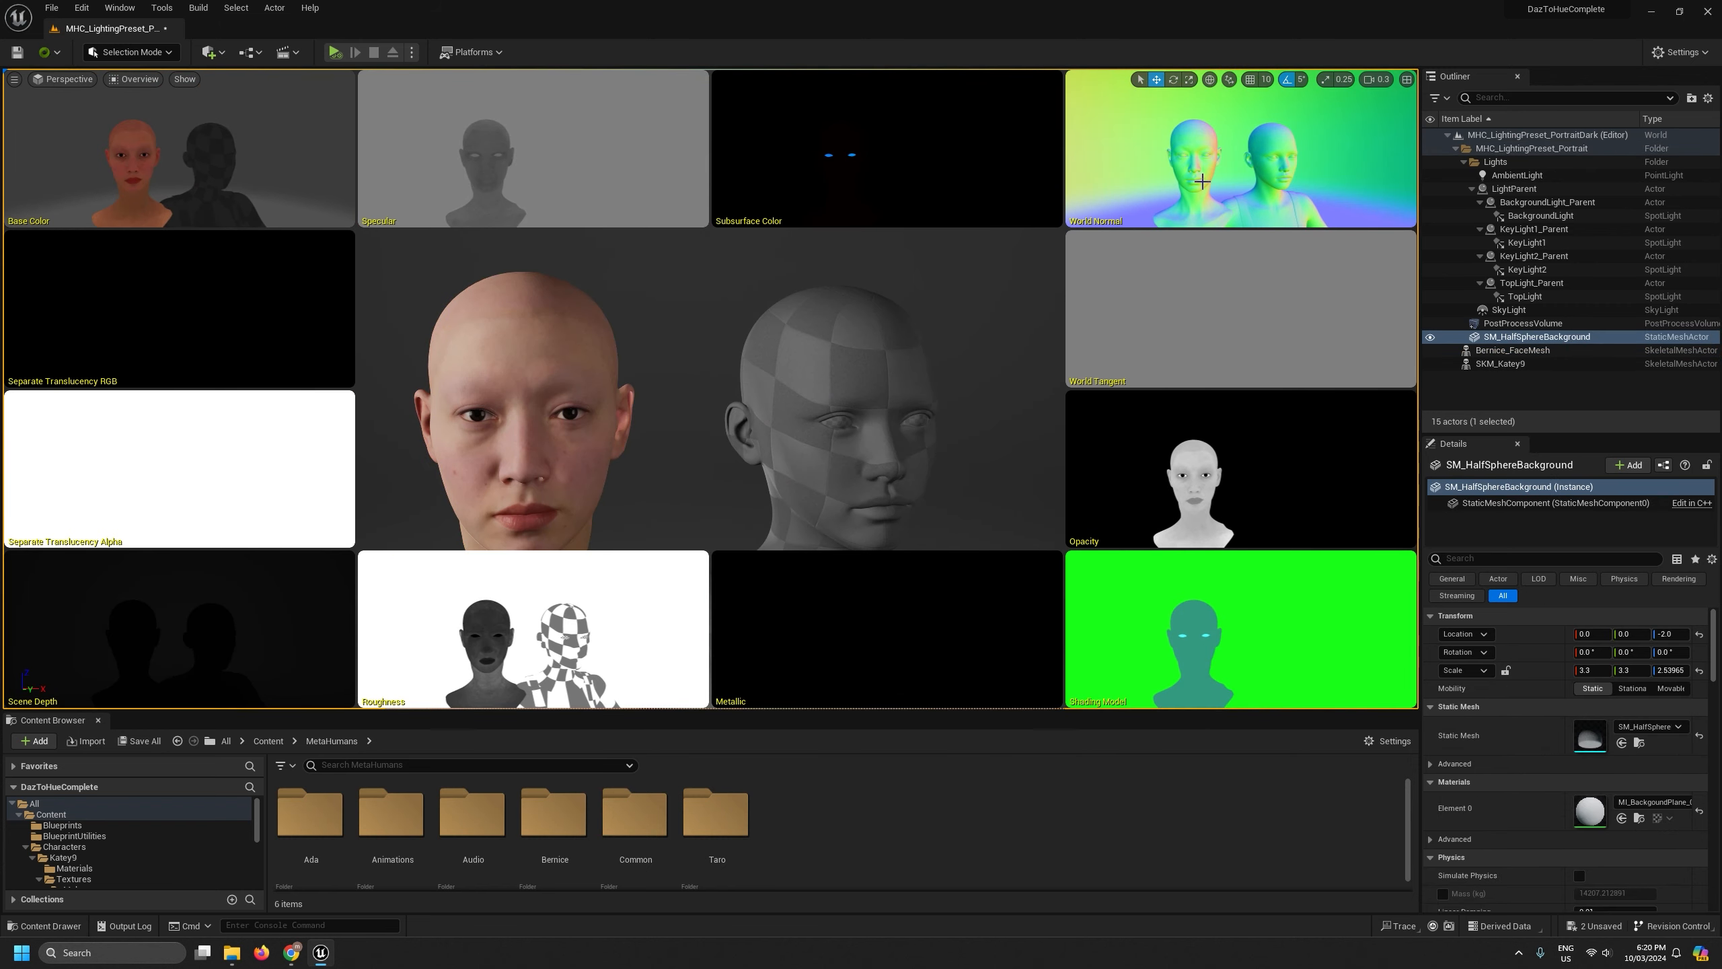
right_drag(934, 274, 890, 264)
scroll(890, 264, down, 1)
key(w)
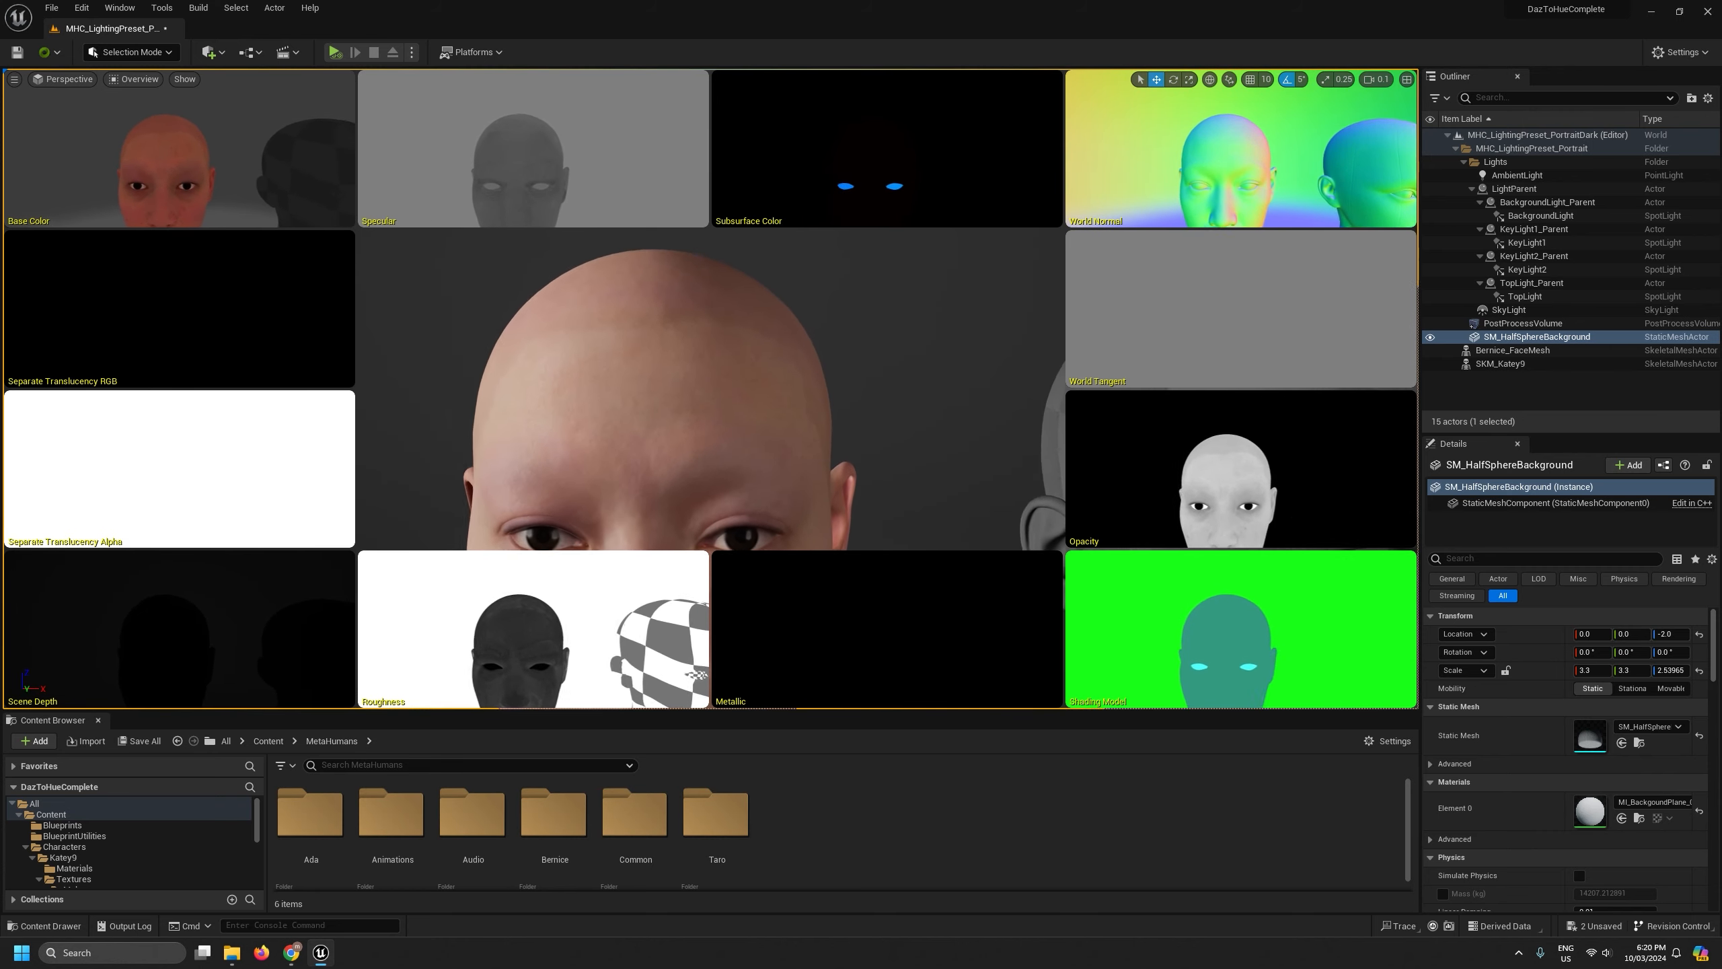
key(w)
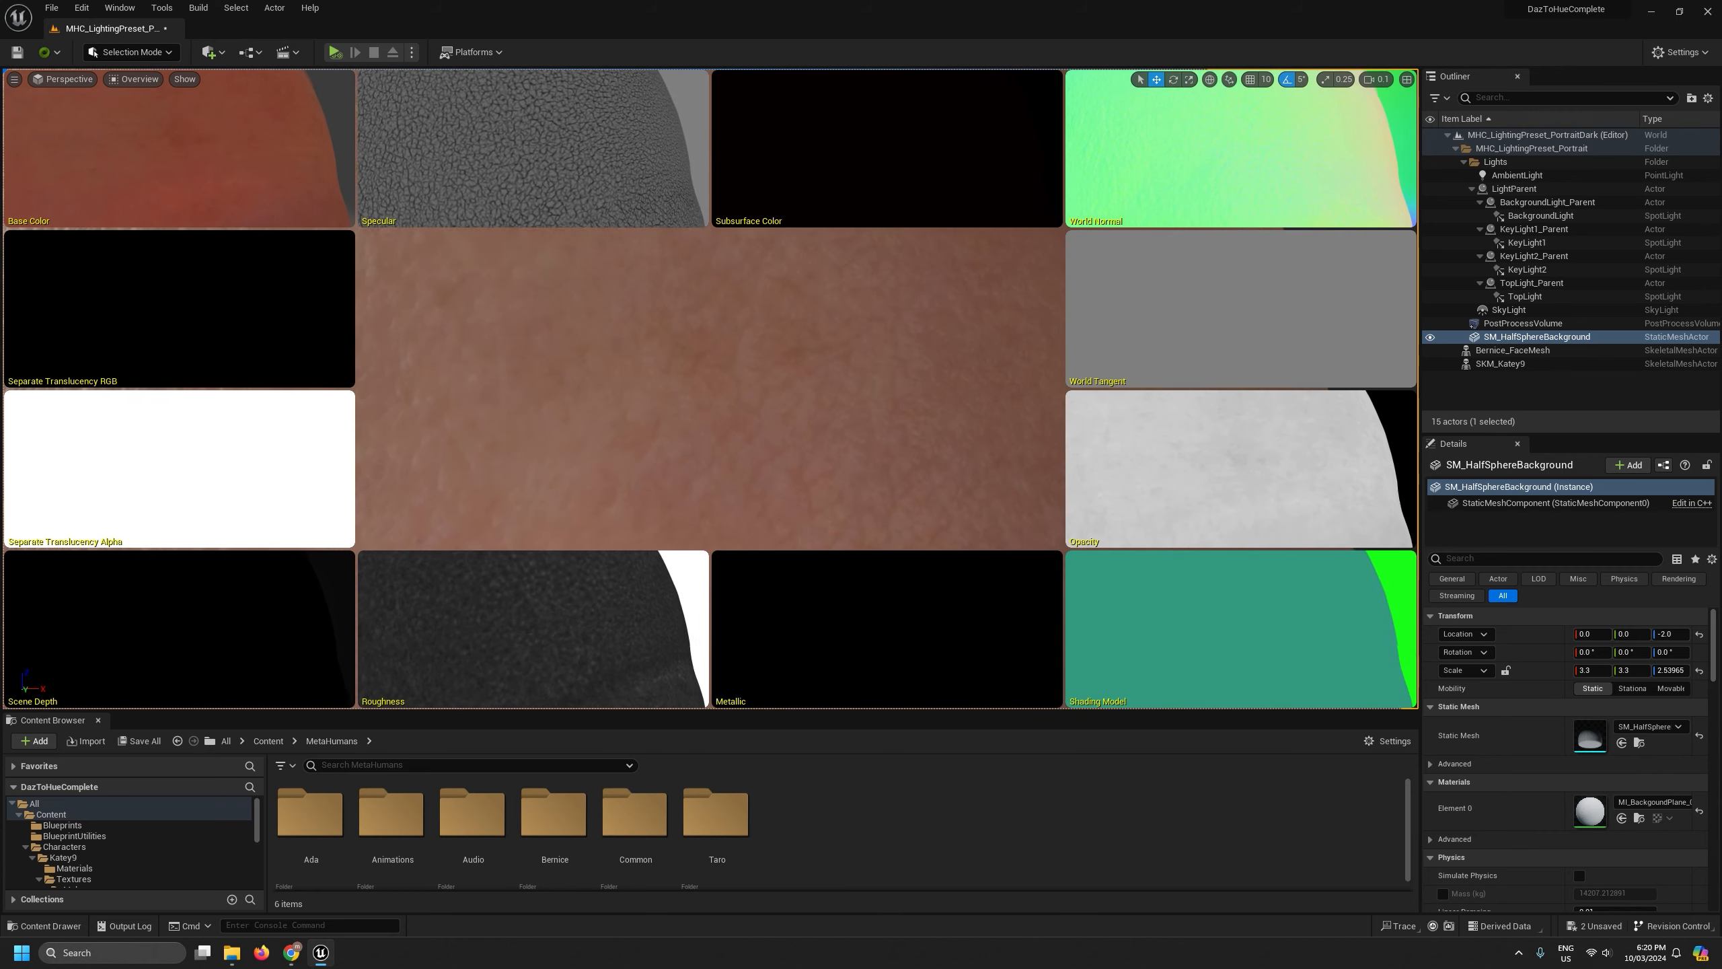
Inspect the Bernice forehead's skin detail from different angles and compare its surface buffers with the checkered Katey9 head
right_drag(909, 298, 851, 307)
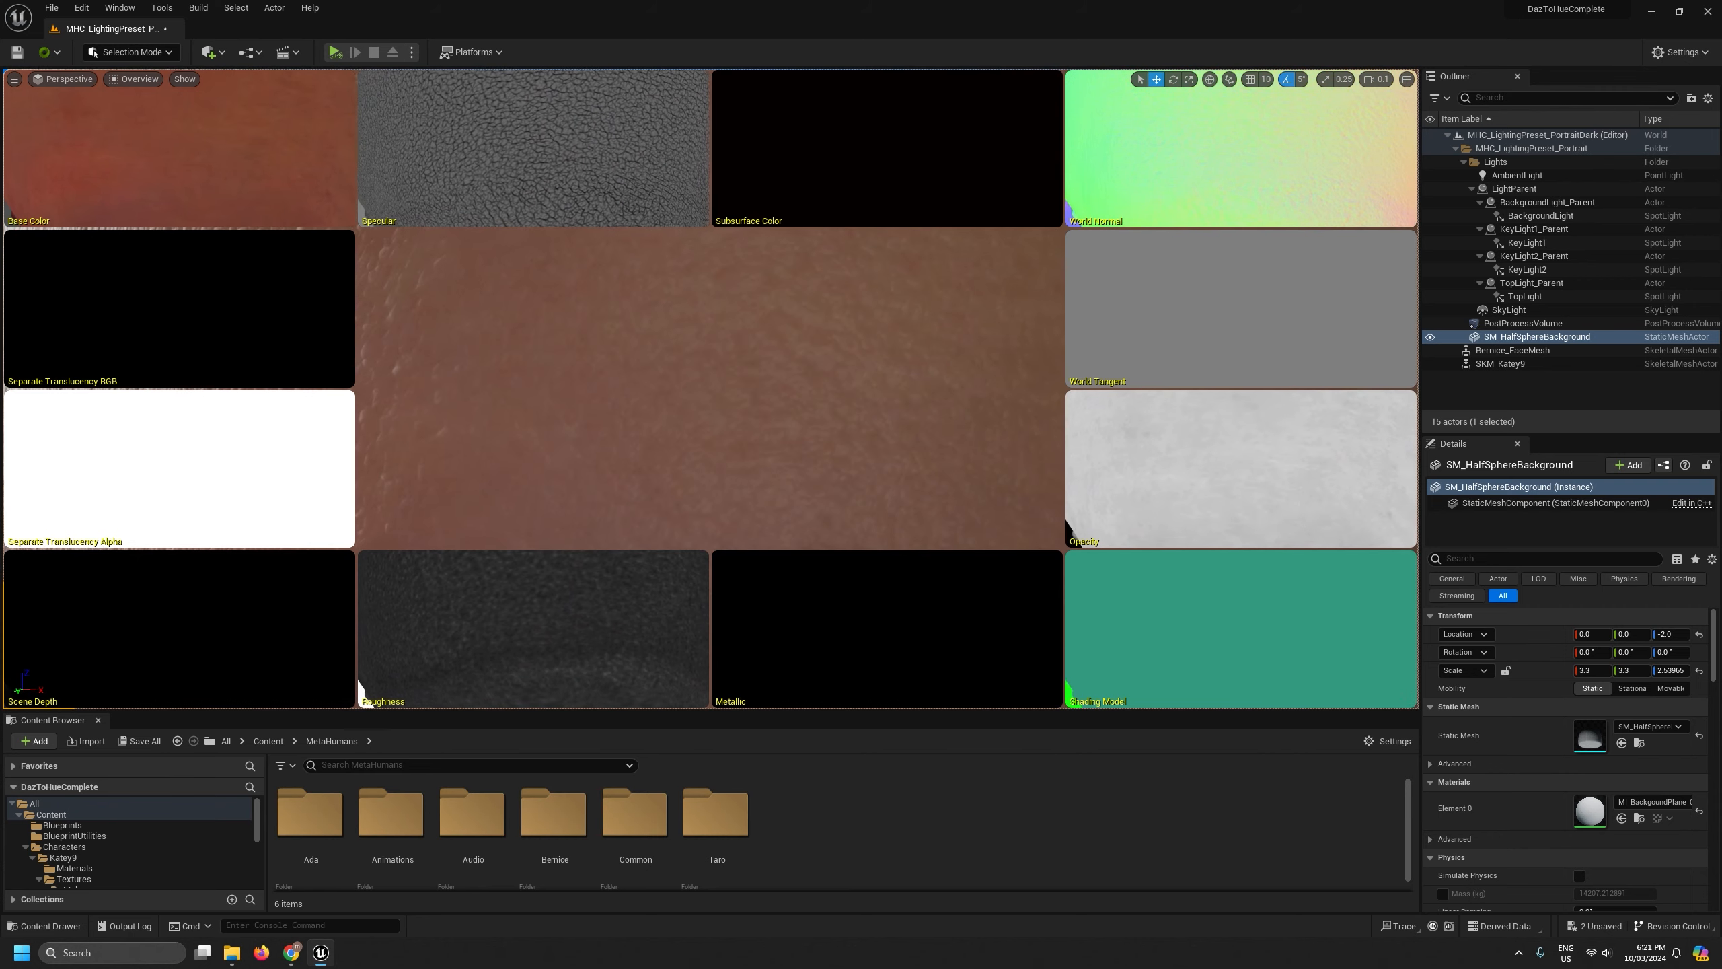
key(s)
right_drag(1283, 179, 1275, 221)
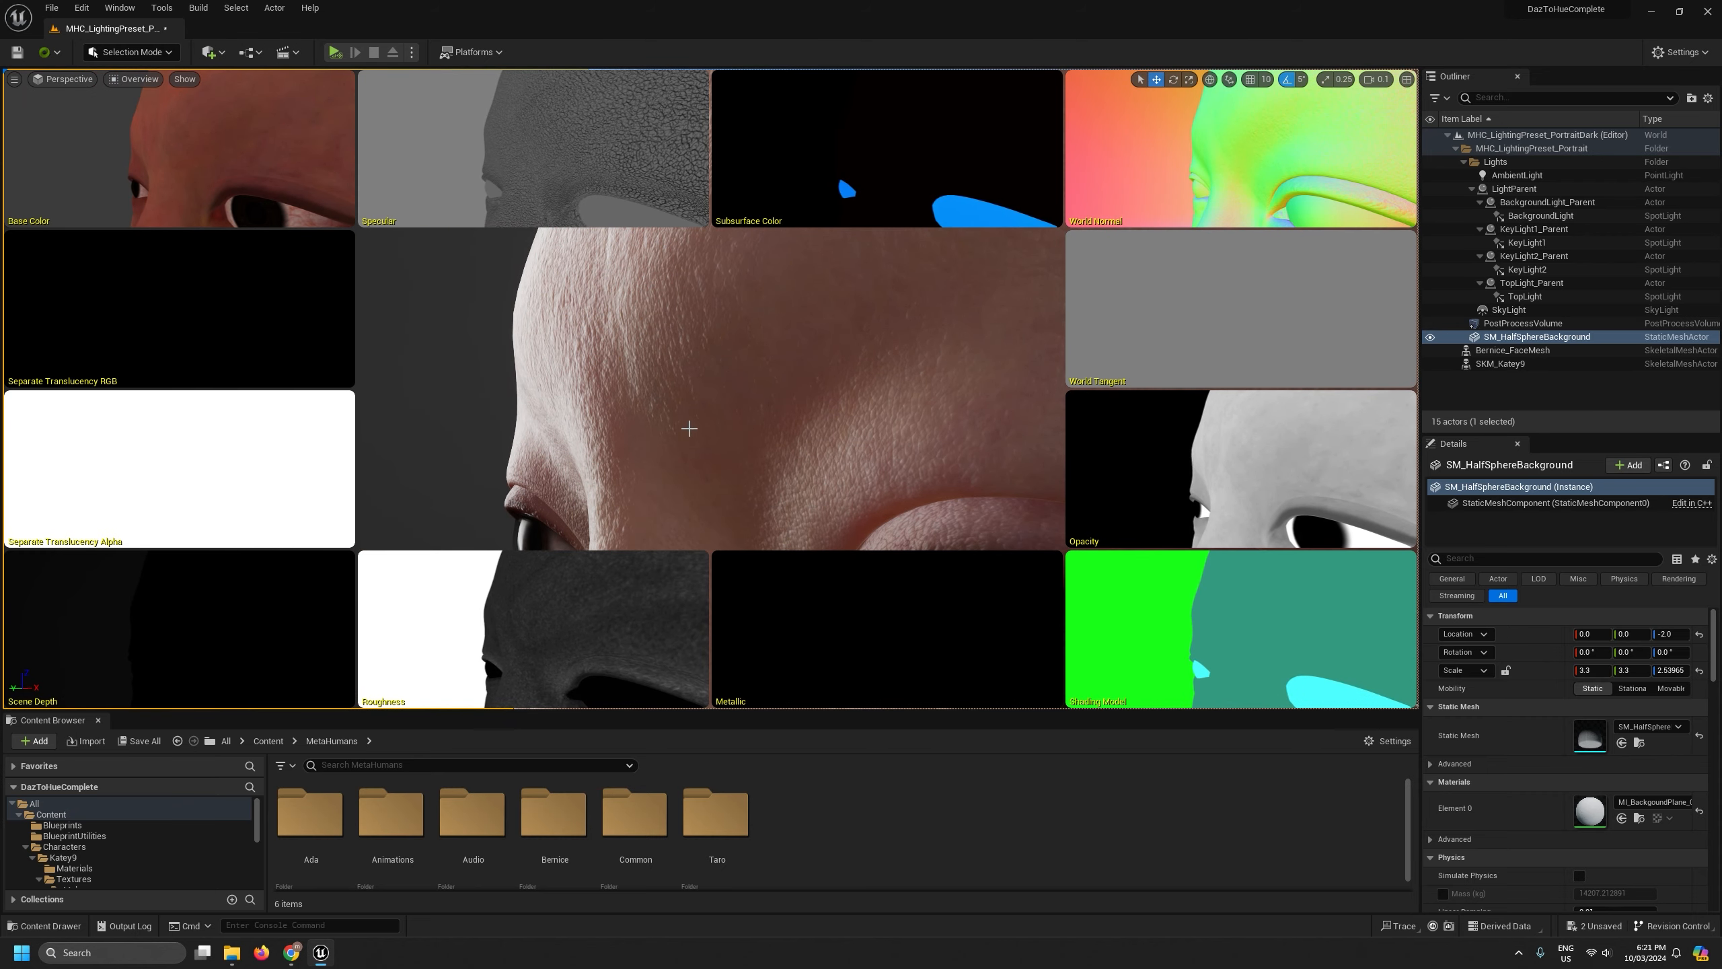
right_drag(674, 341, 888, 340)
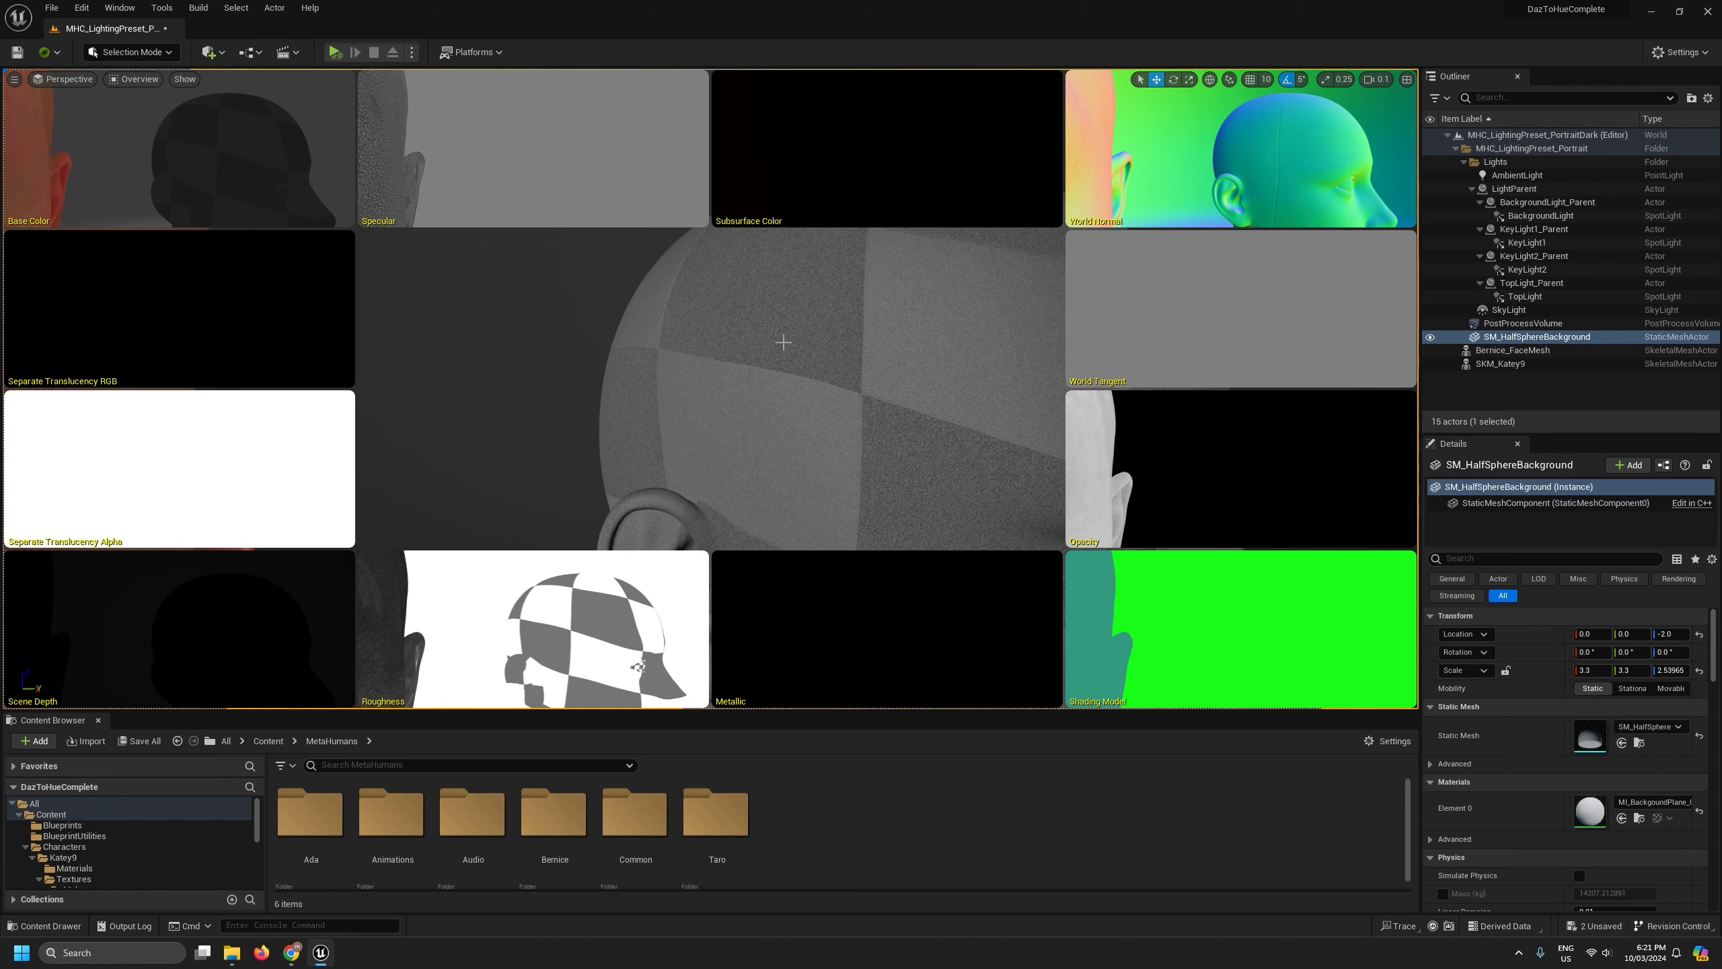
key(w)
right_drag(1285, 151, 1350, 152)
key(s)
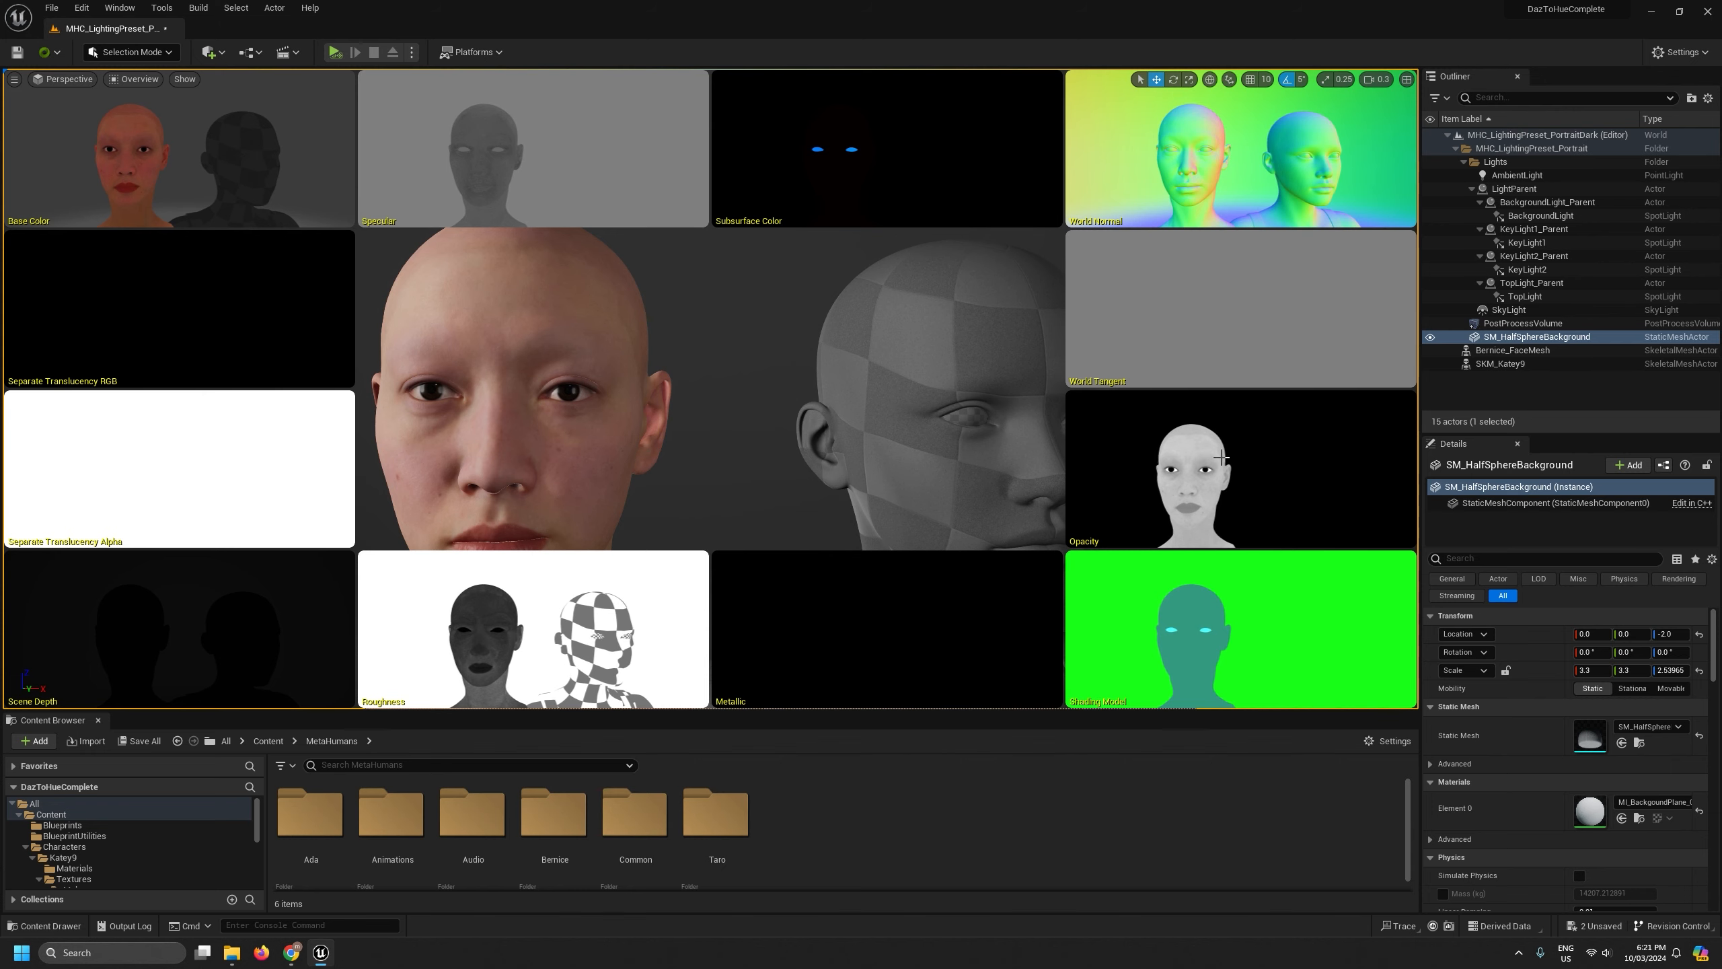
right_drag(1118, 443, 1118, 468)
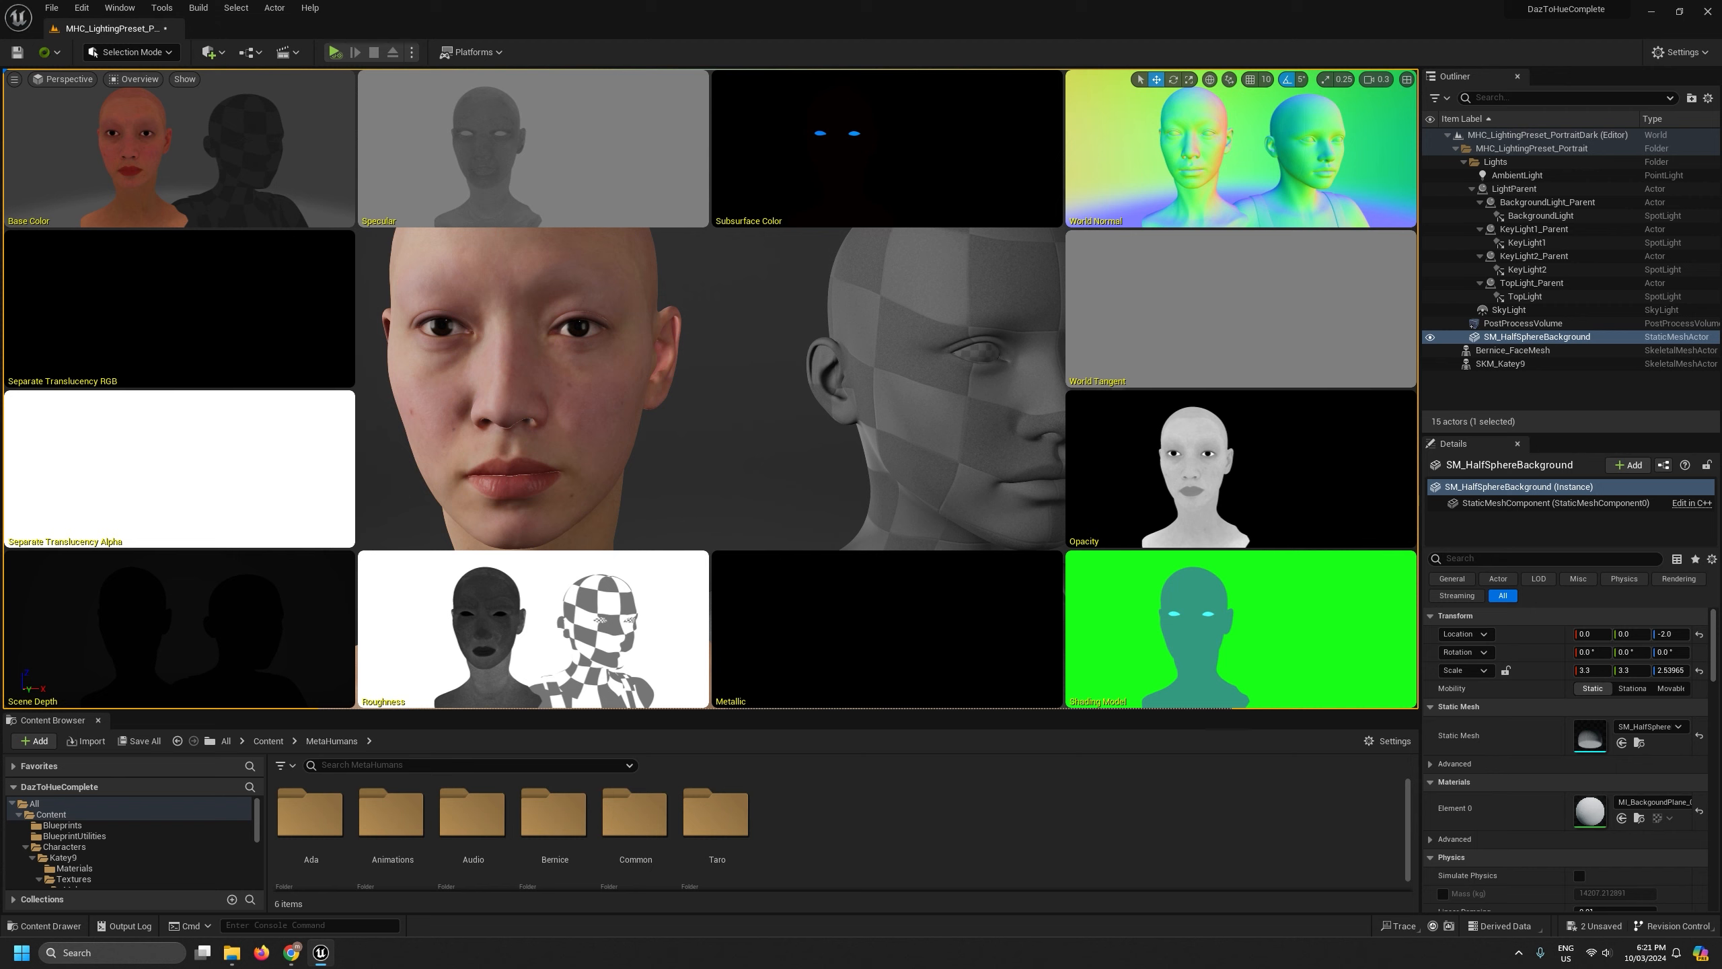
right_drag(919, 402, 952, 397)
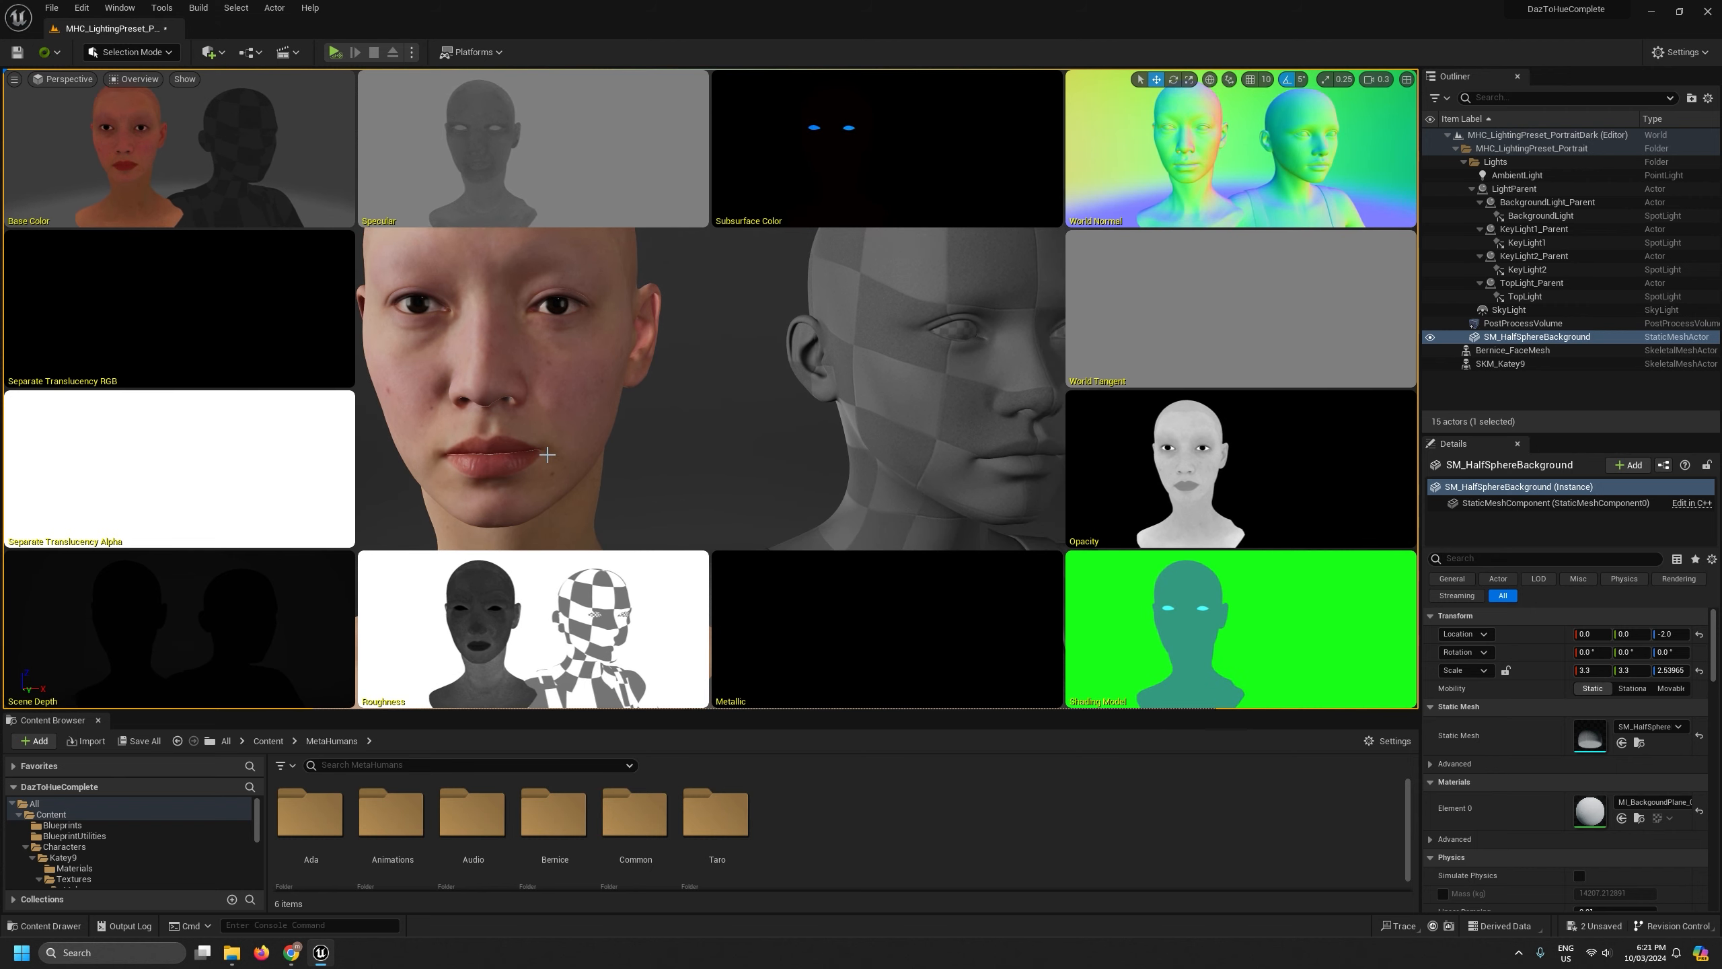
Inspect the Bernice face's lips and surrounding skin up close across the material buffers
mouse_move(543, 442)
alt+mouse_down()
mouse_move(637, 445)
mouse_move(529, 428)
alt+mouse_up()
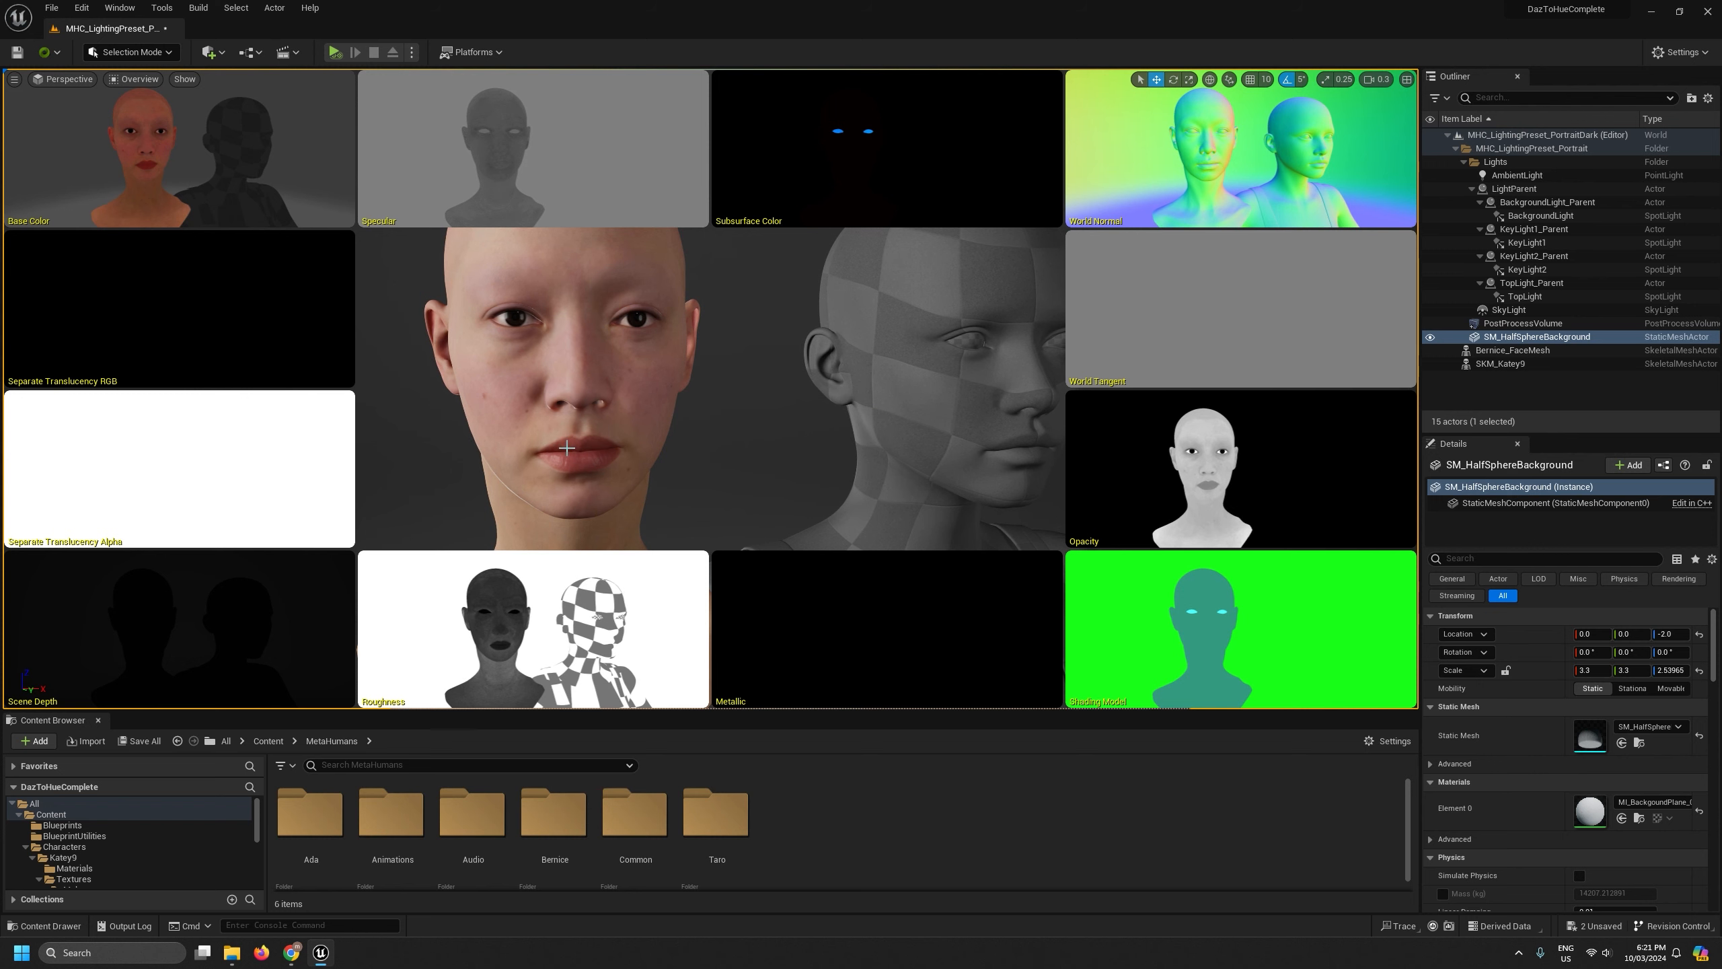
scroll(567, 448, up, 5)
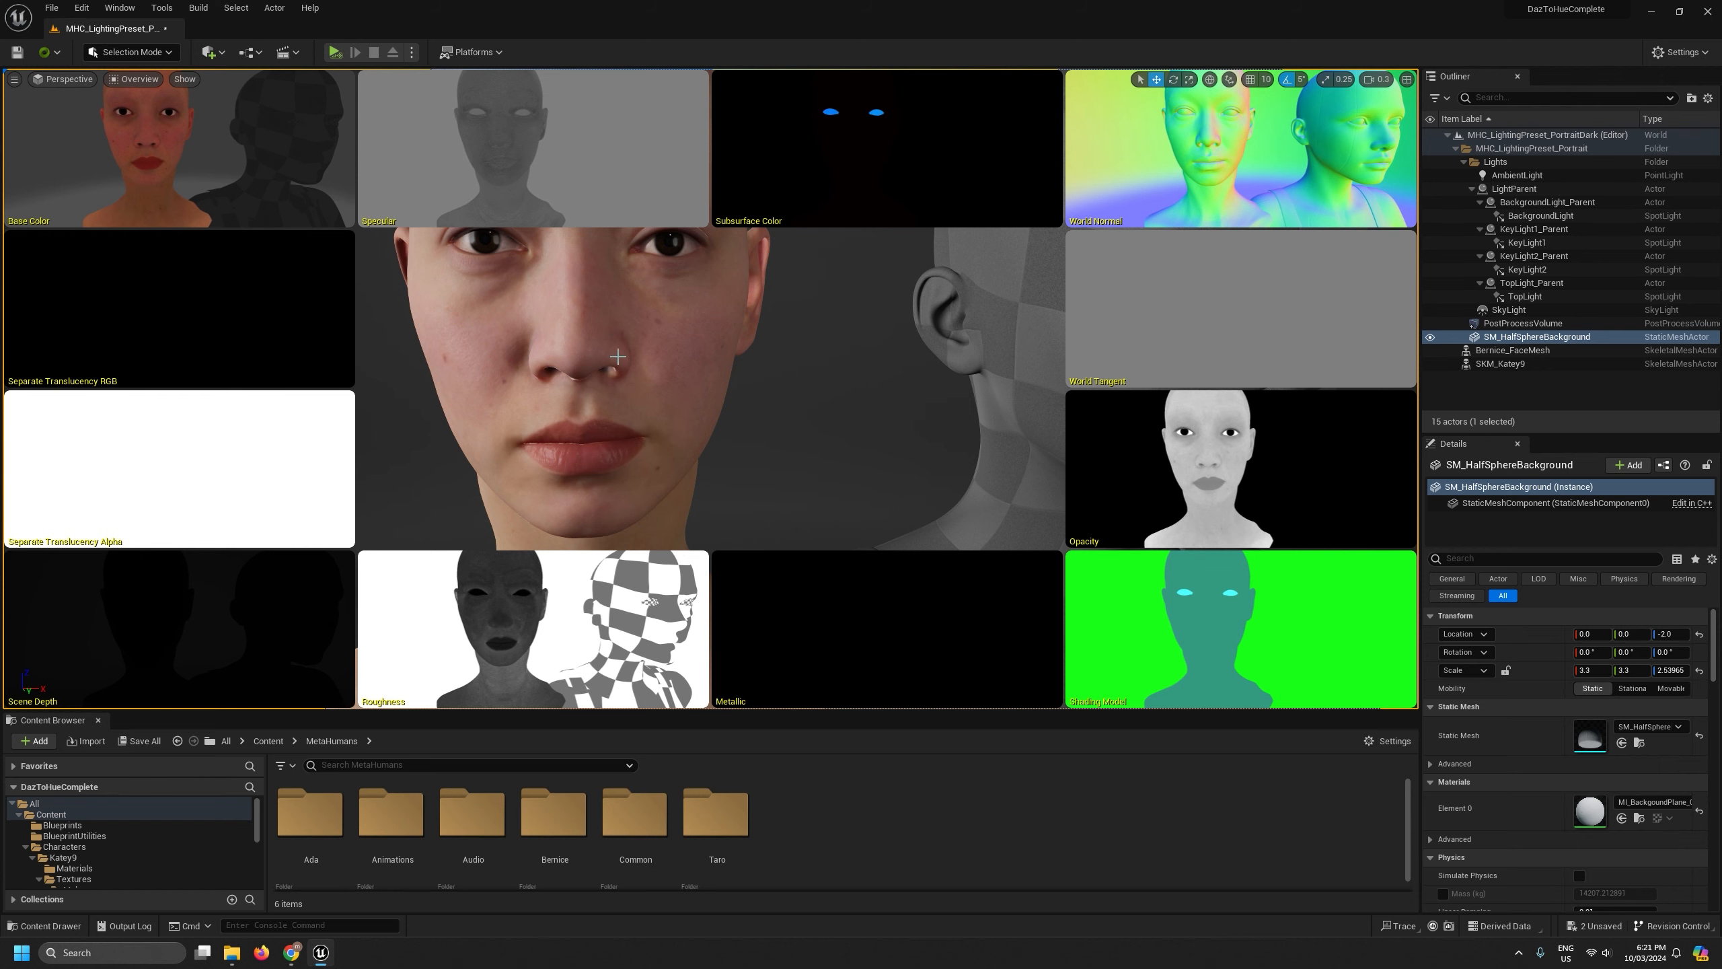
middle_drag(617, 356, 622, 322)
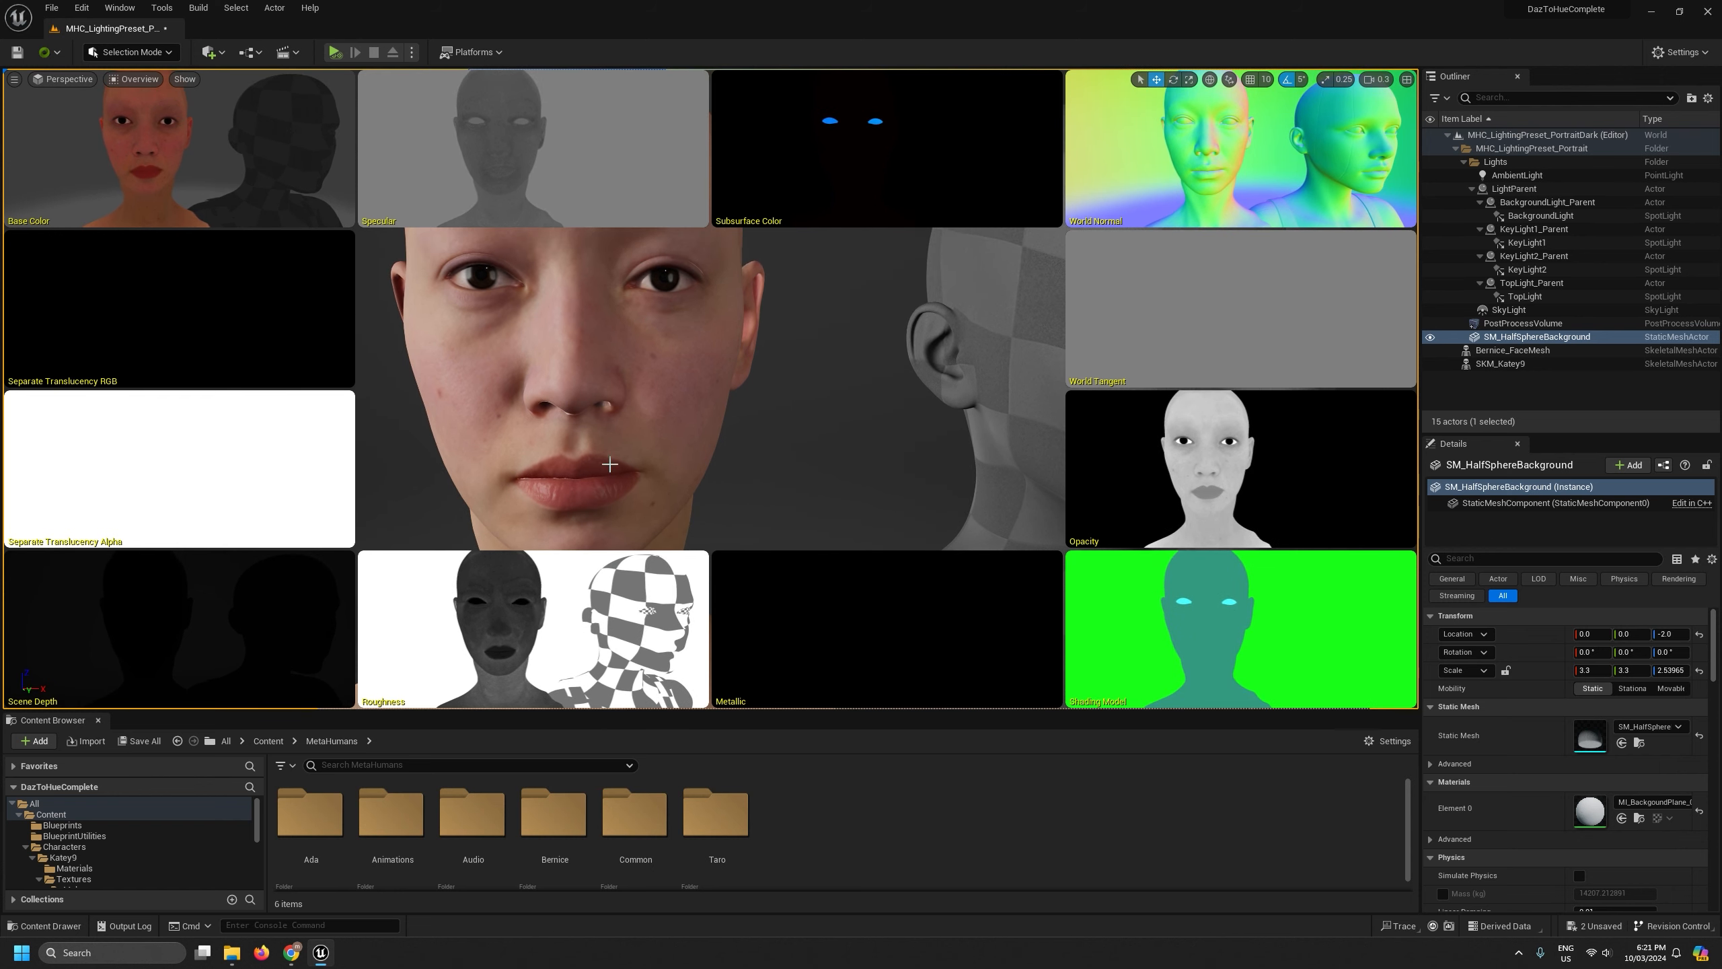
right_drag(490, 622, 554, 627)
scroll(506, 626, down, 1)
key(w)
key(a)
key(w)
key(q)
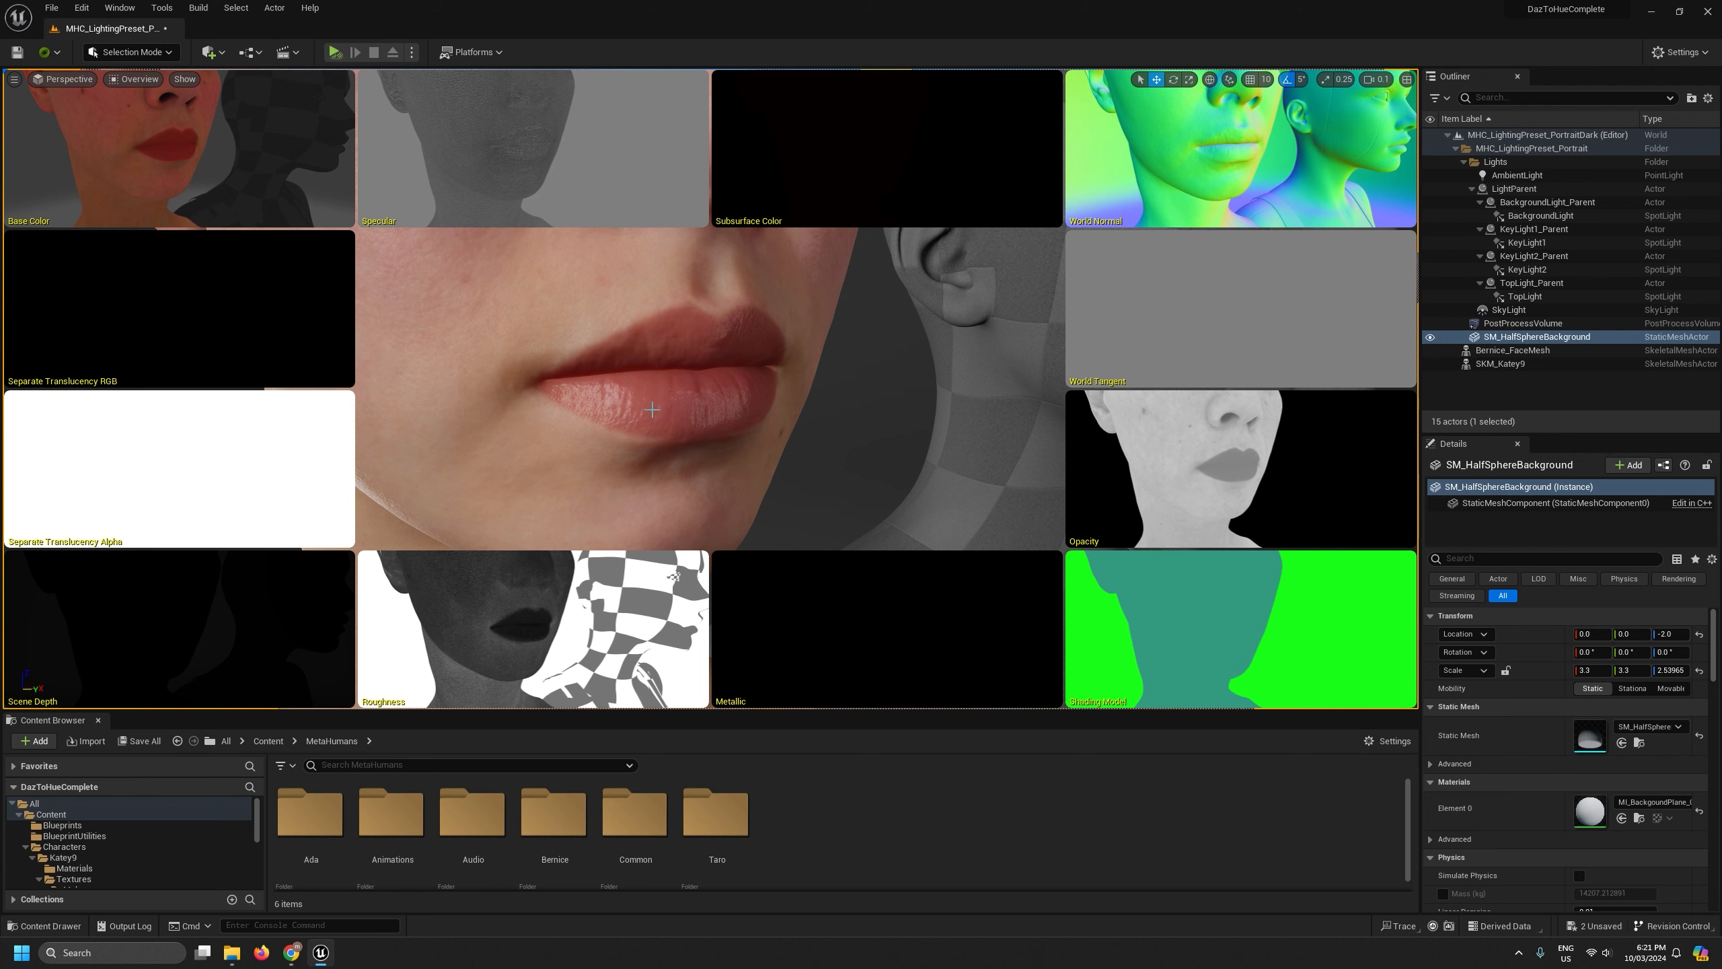
right_drag(698, 402, 716, 417)
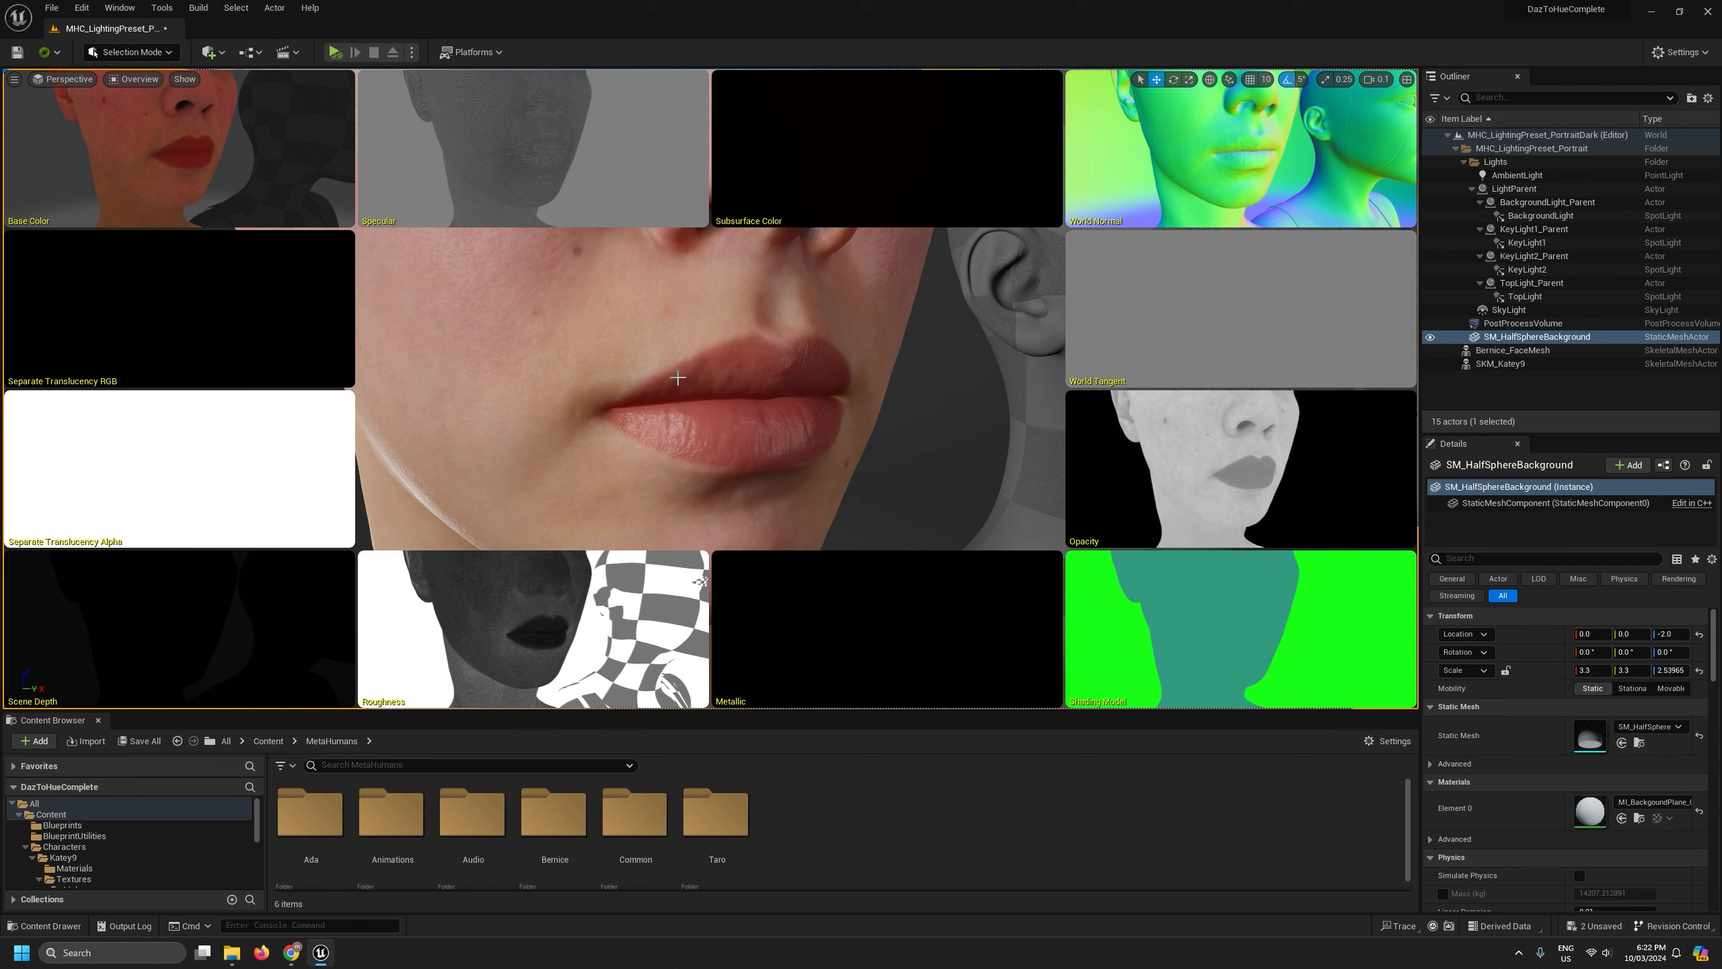
right_drag(427, 240, 445, 245)
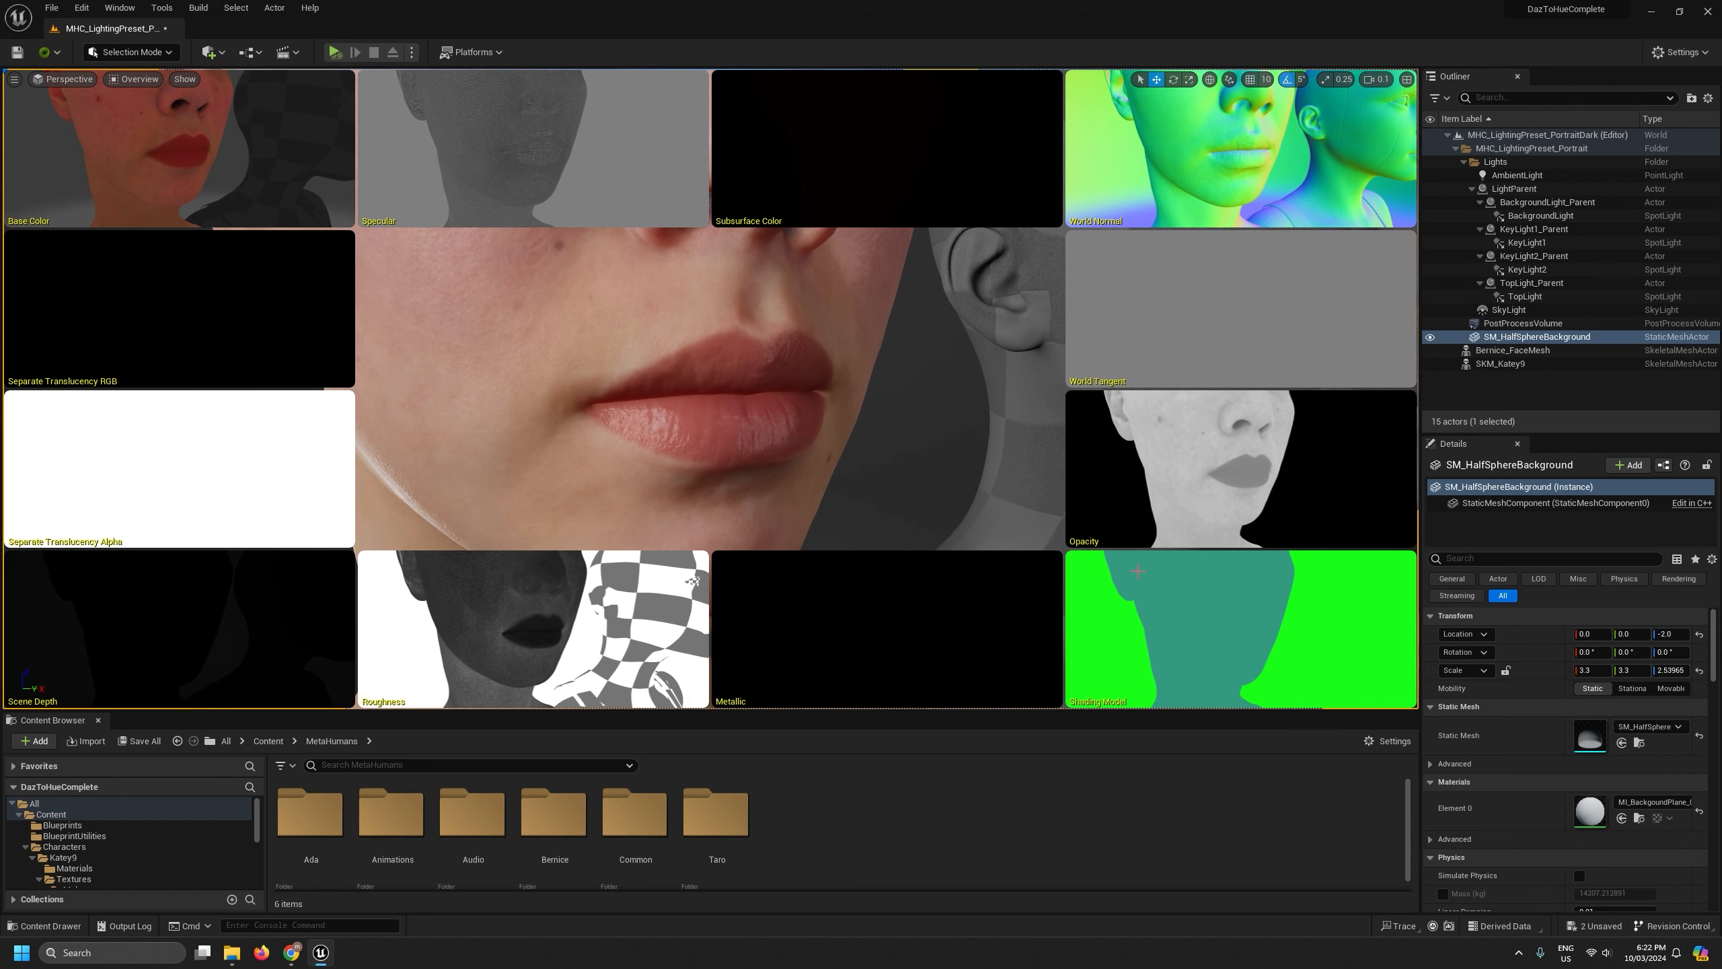
Compare the whole Bernice and Katey9 heads side by side across the buffers, selecting the Bernice face mesh
key(s)
mouse_move(745, 358)
right_down()
mouse_move(694, 351)
mouse_move(745, 358)
right_up()
scroll(744, 359, up, 3)
key(d)
key(w)
key(s)
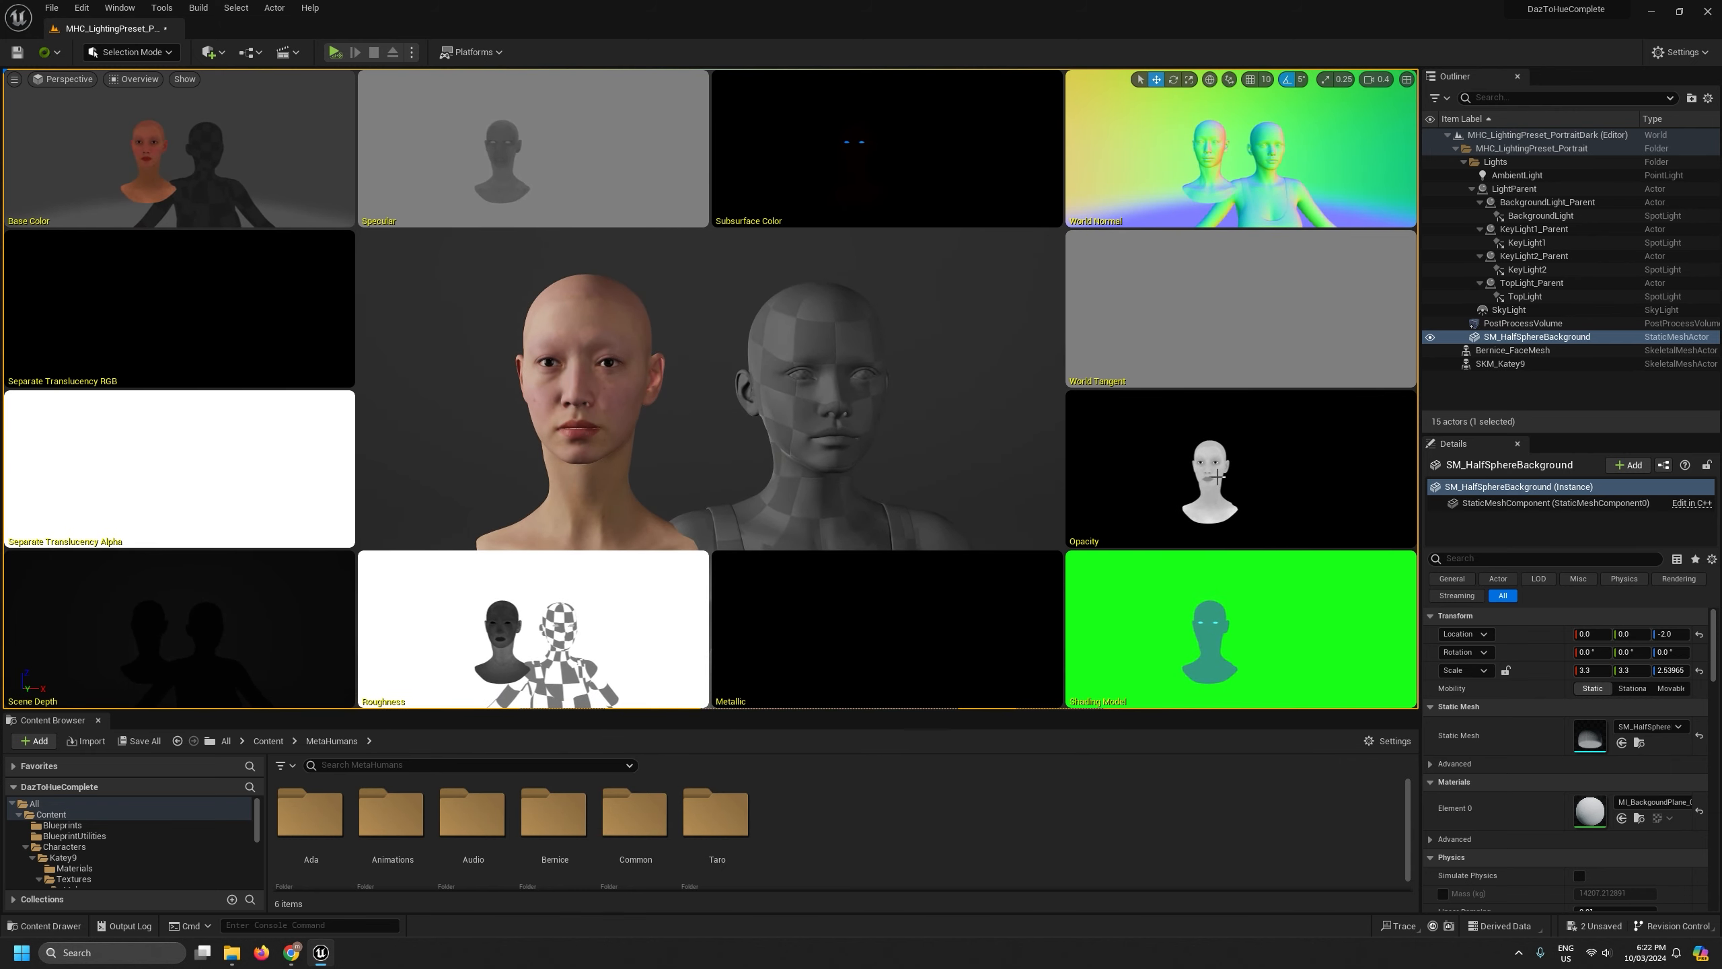
right_drag(754, 439, 753, 439)
key(w)
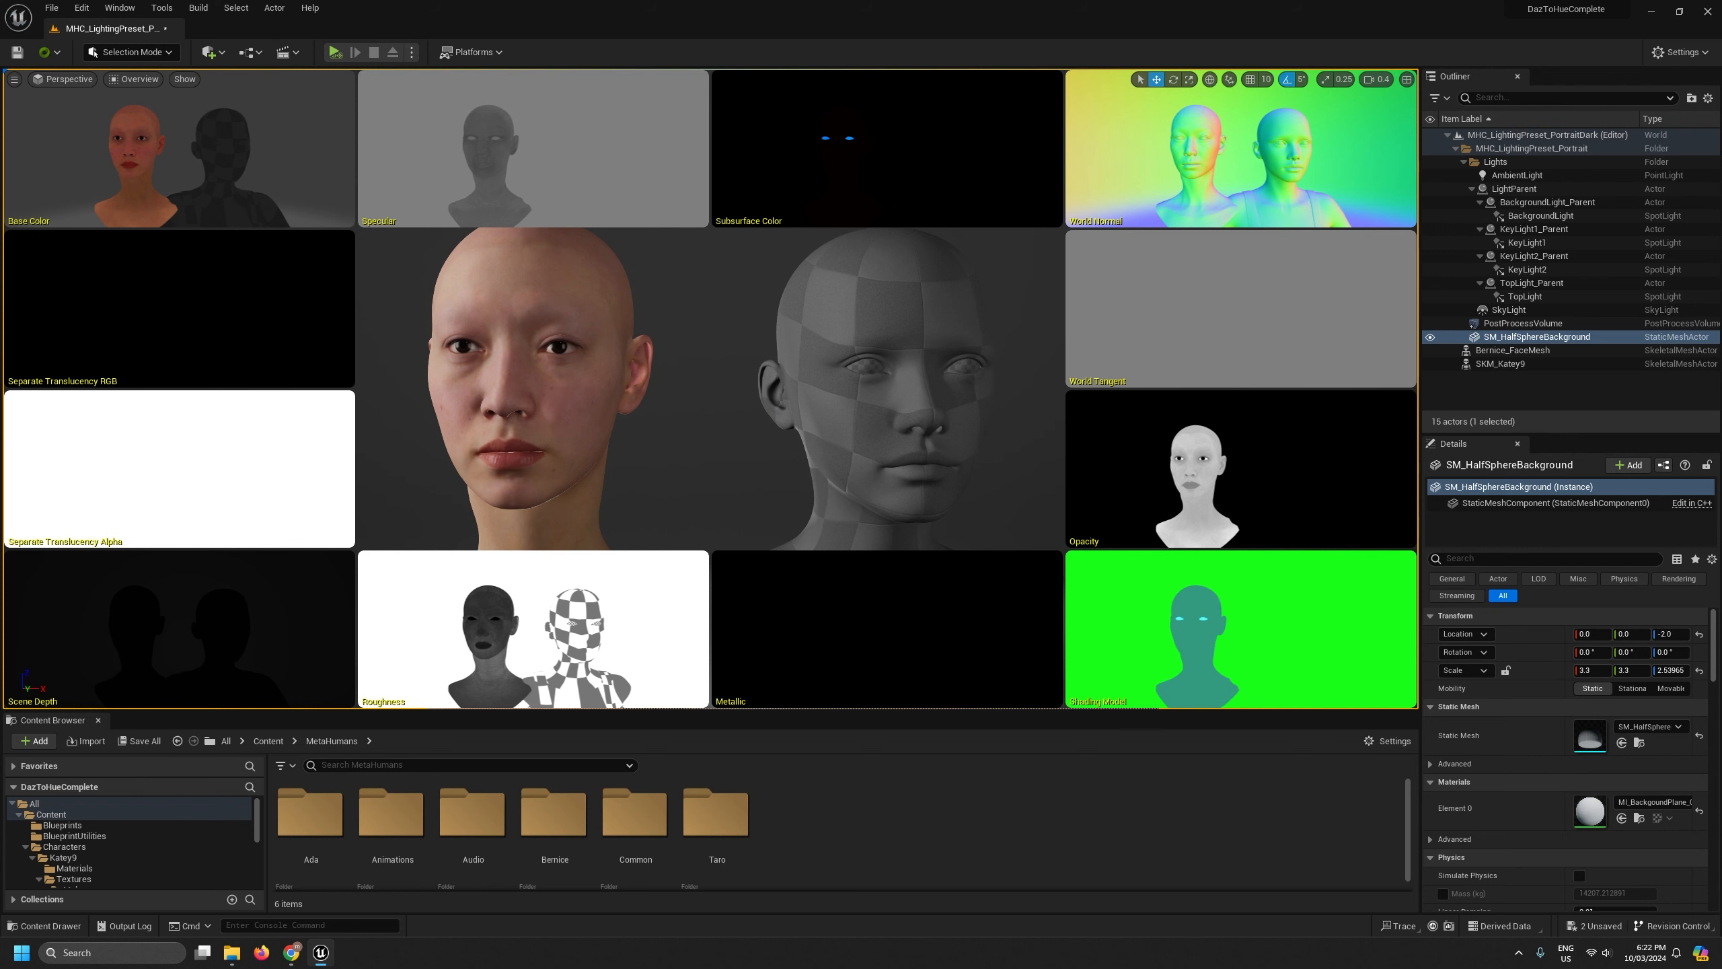
click(510, 415)
right_drag(564, 419, 614, 413)
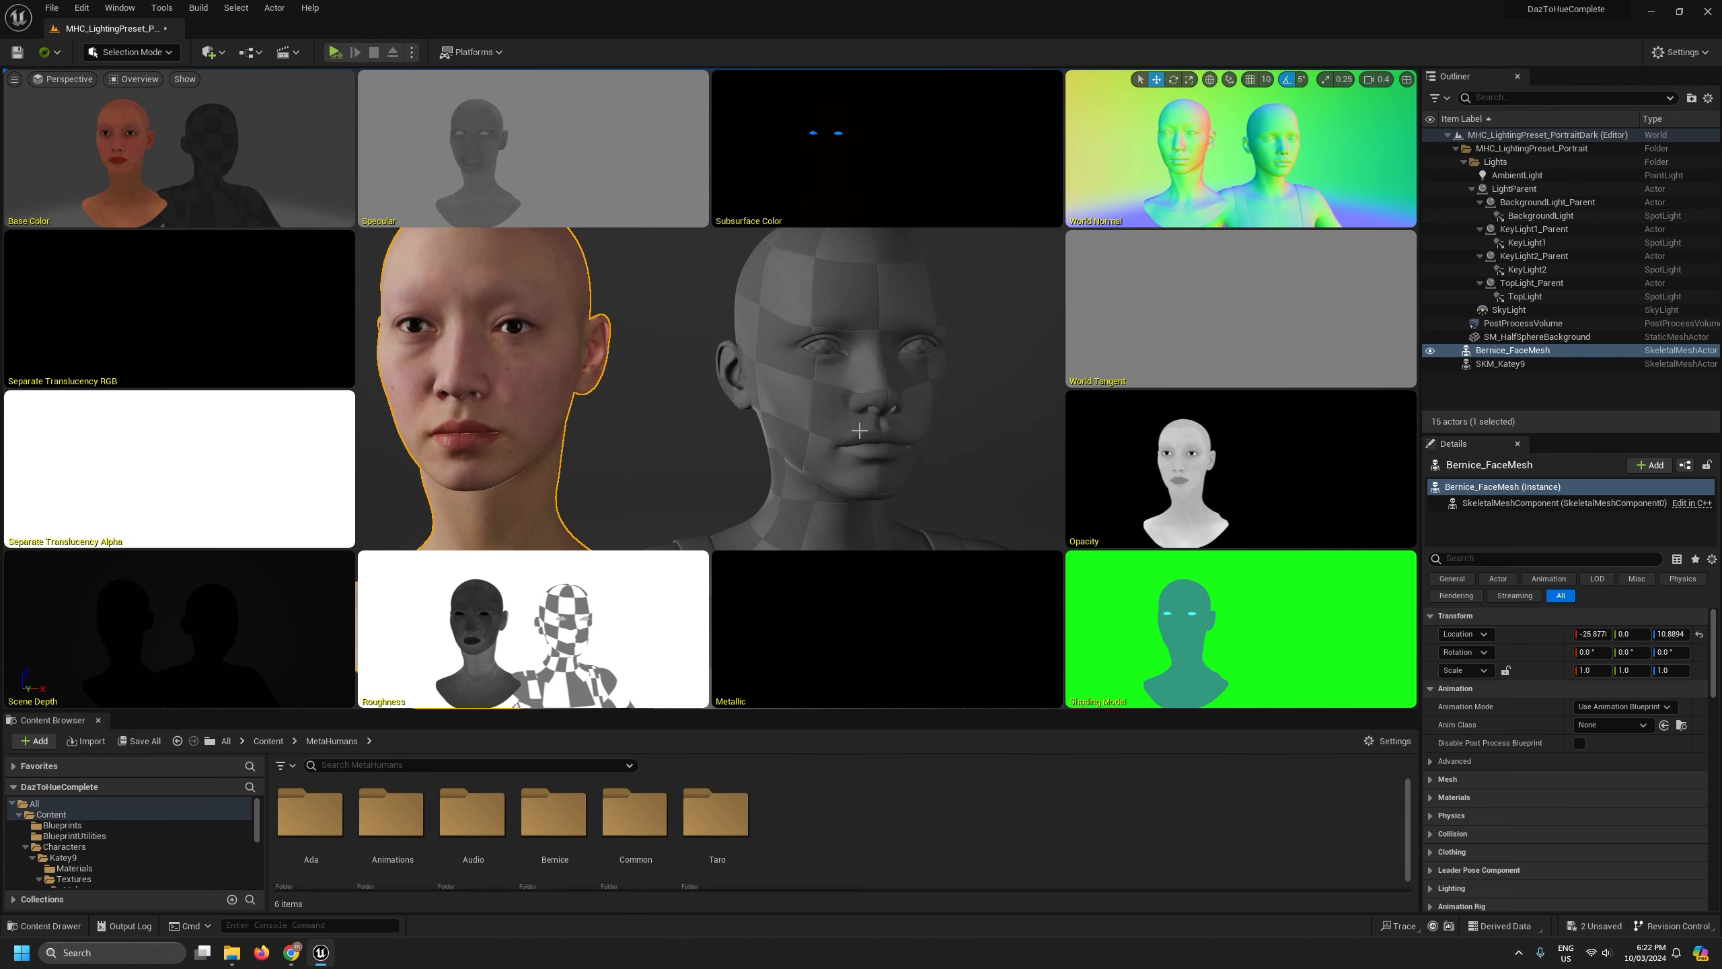
Enlarge the Content Browser and expand the folder tree to DazToHue/Common/Materials
drag(946, 710, 932, 600)
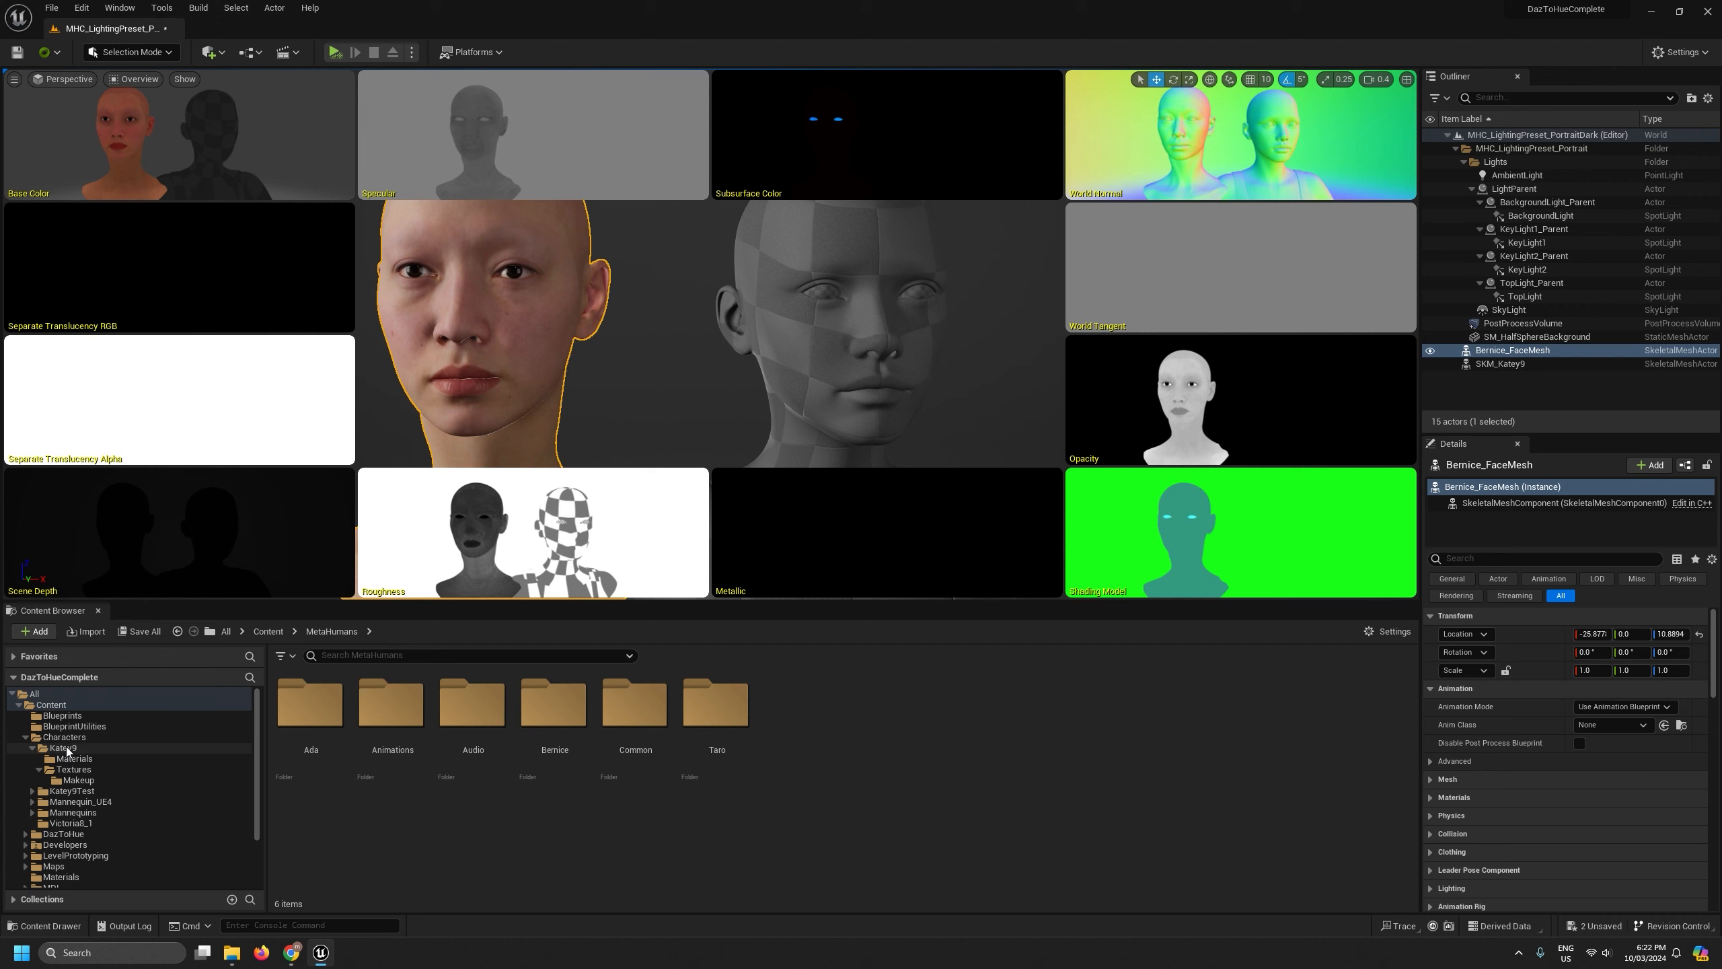
scroll(68, 748, down, 2)
click(25, 792)
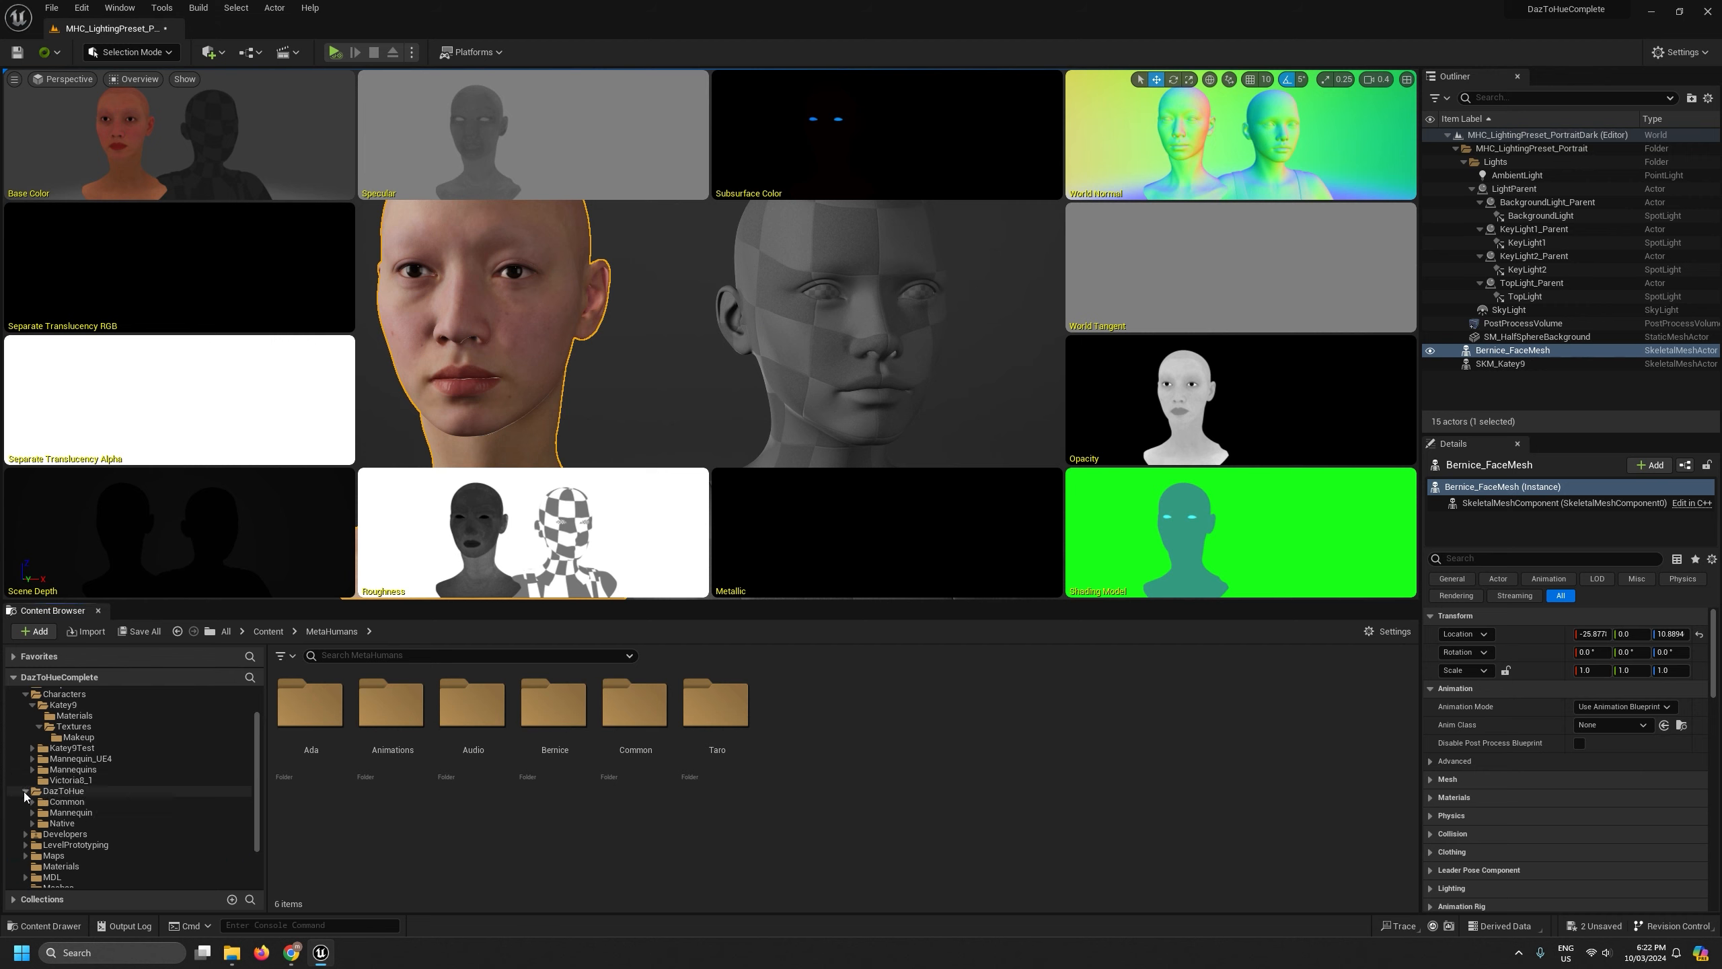
click(33, 802)
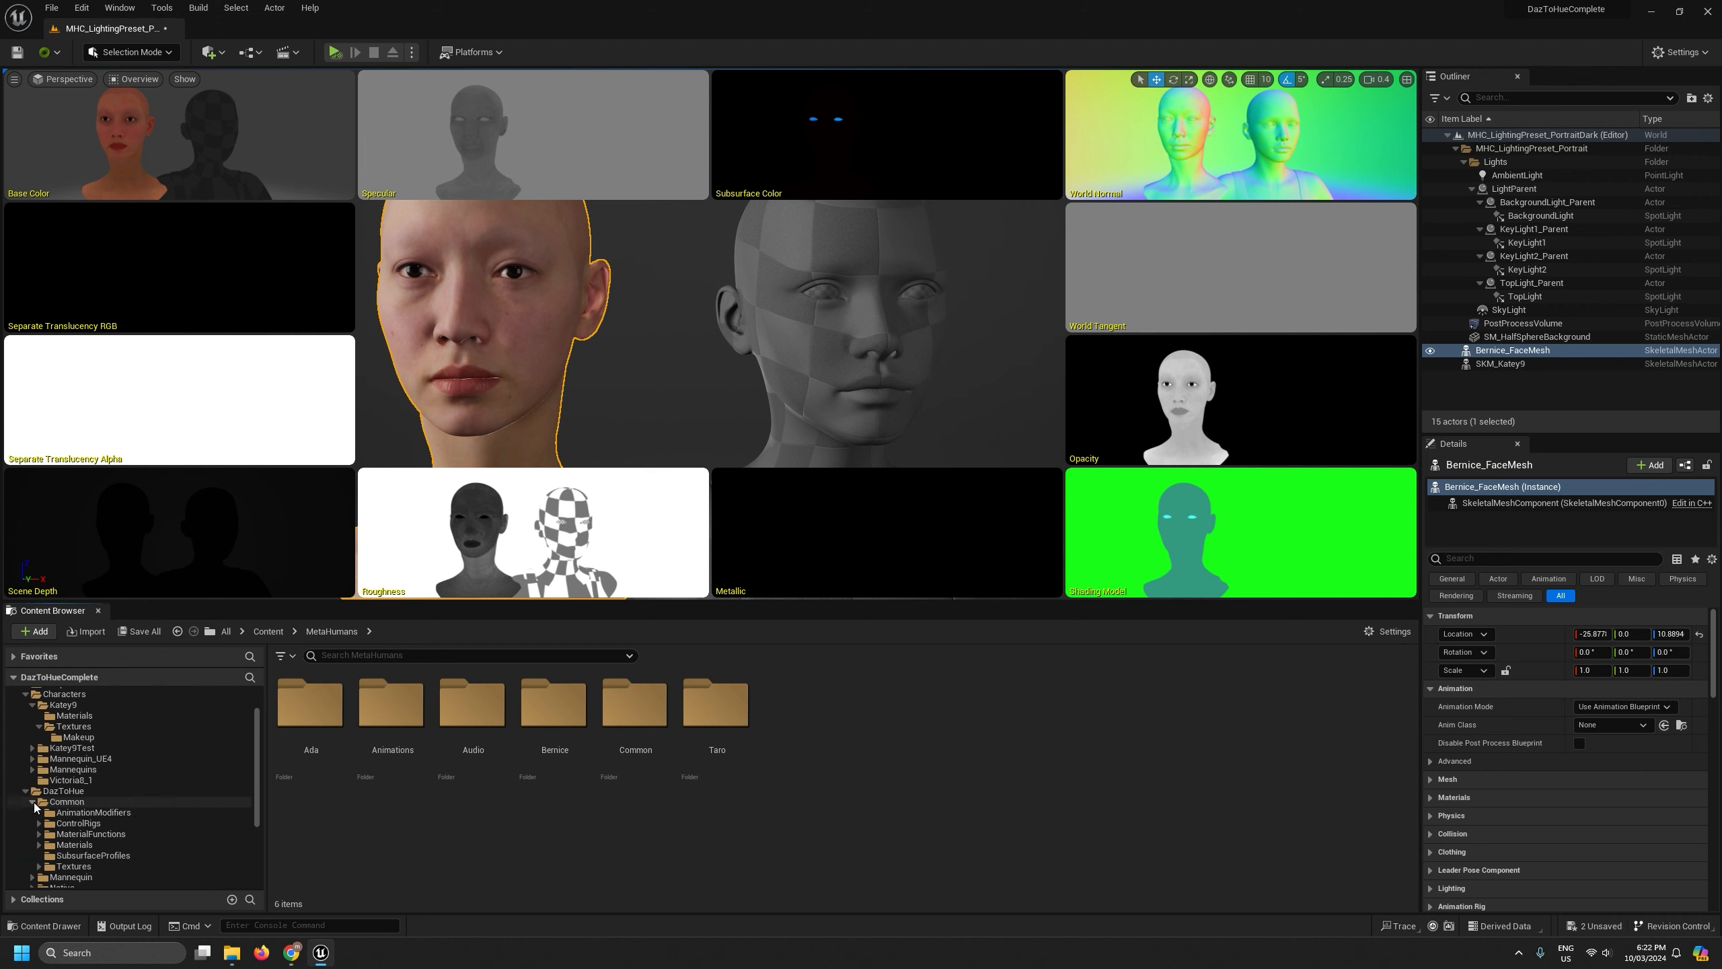
scroll(34, 807, down, 2)
click(39, 801)
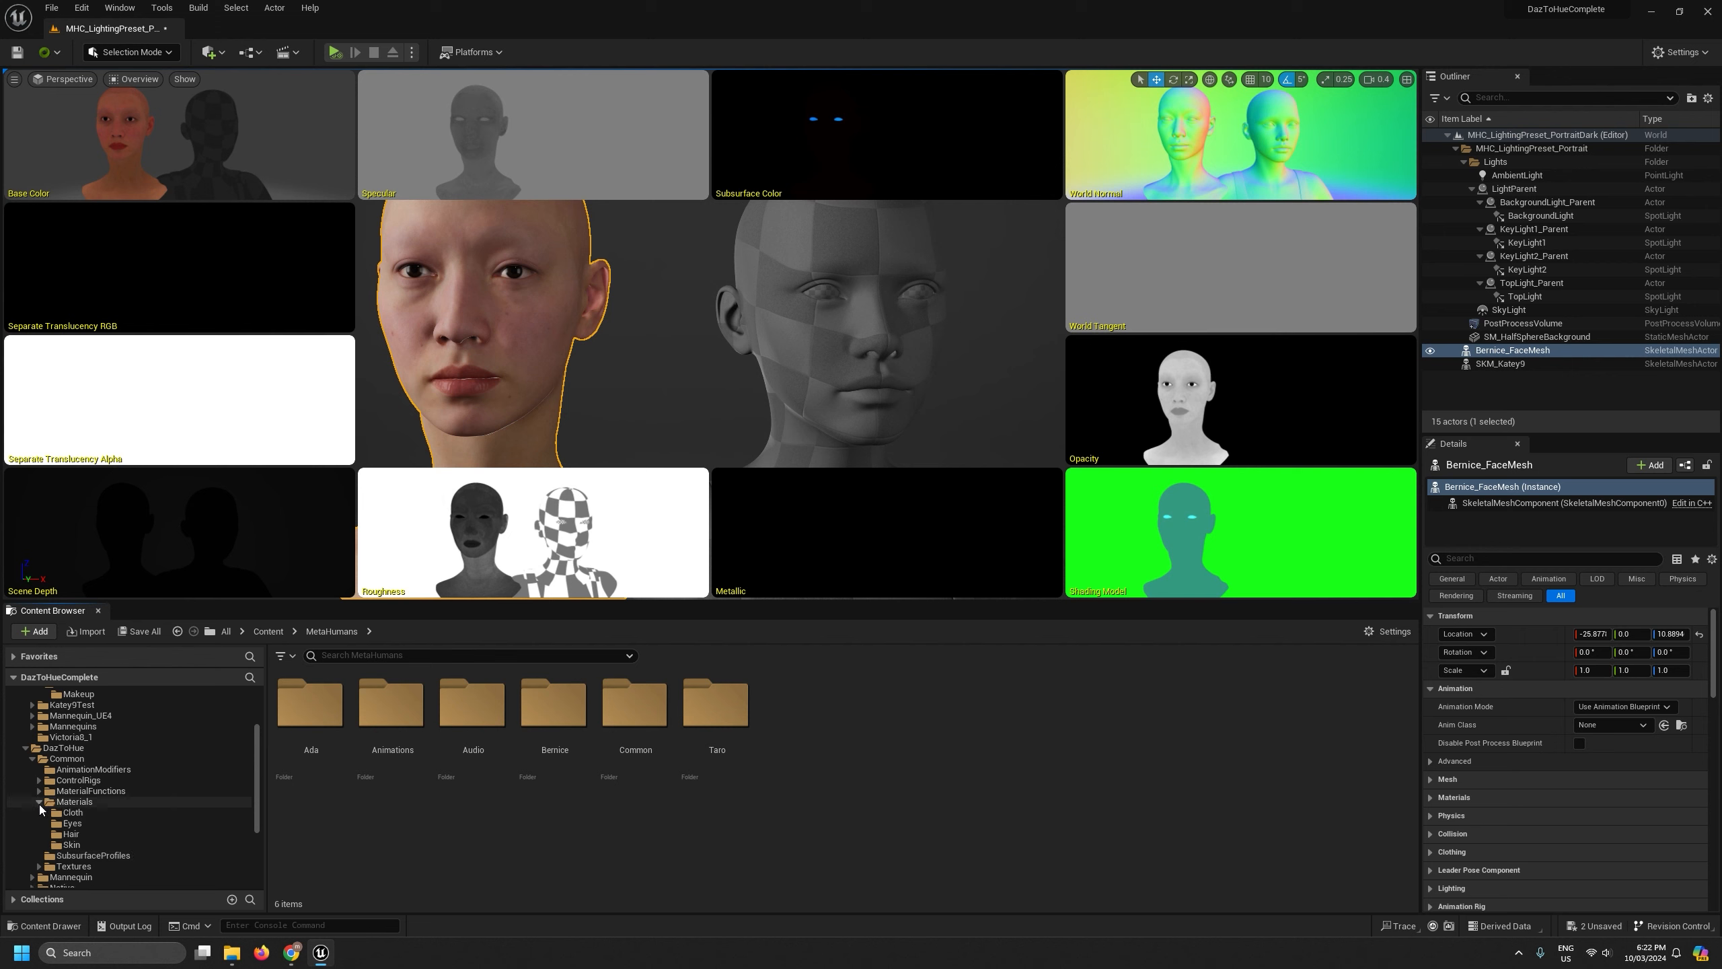
Look through the DazToHue Eyes, Cloth and Hair material folders, checking the details of M_DTH_LacrimalFluid
click(90, 824)
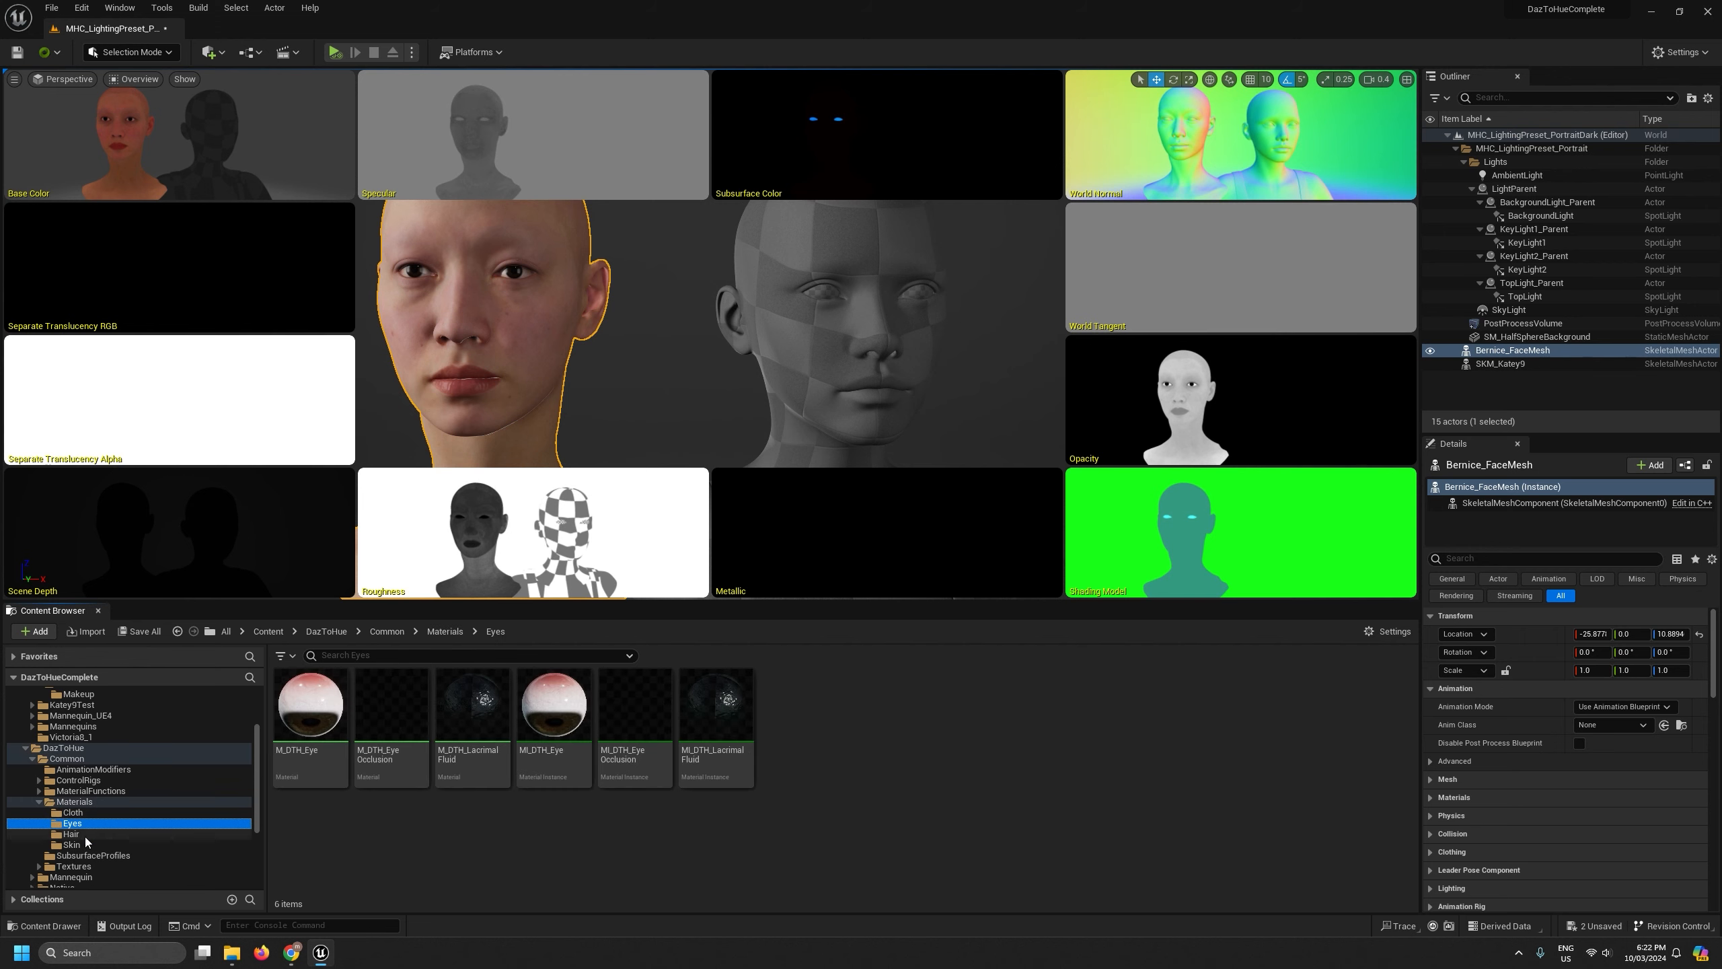
click(86, 814)
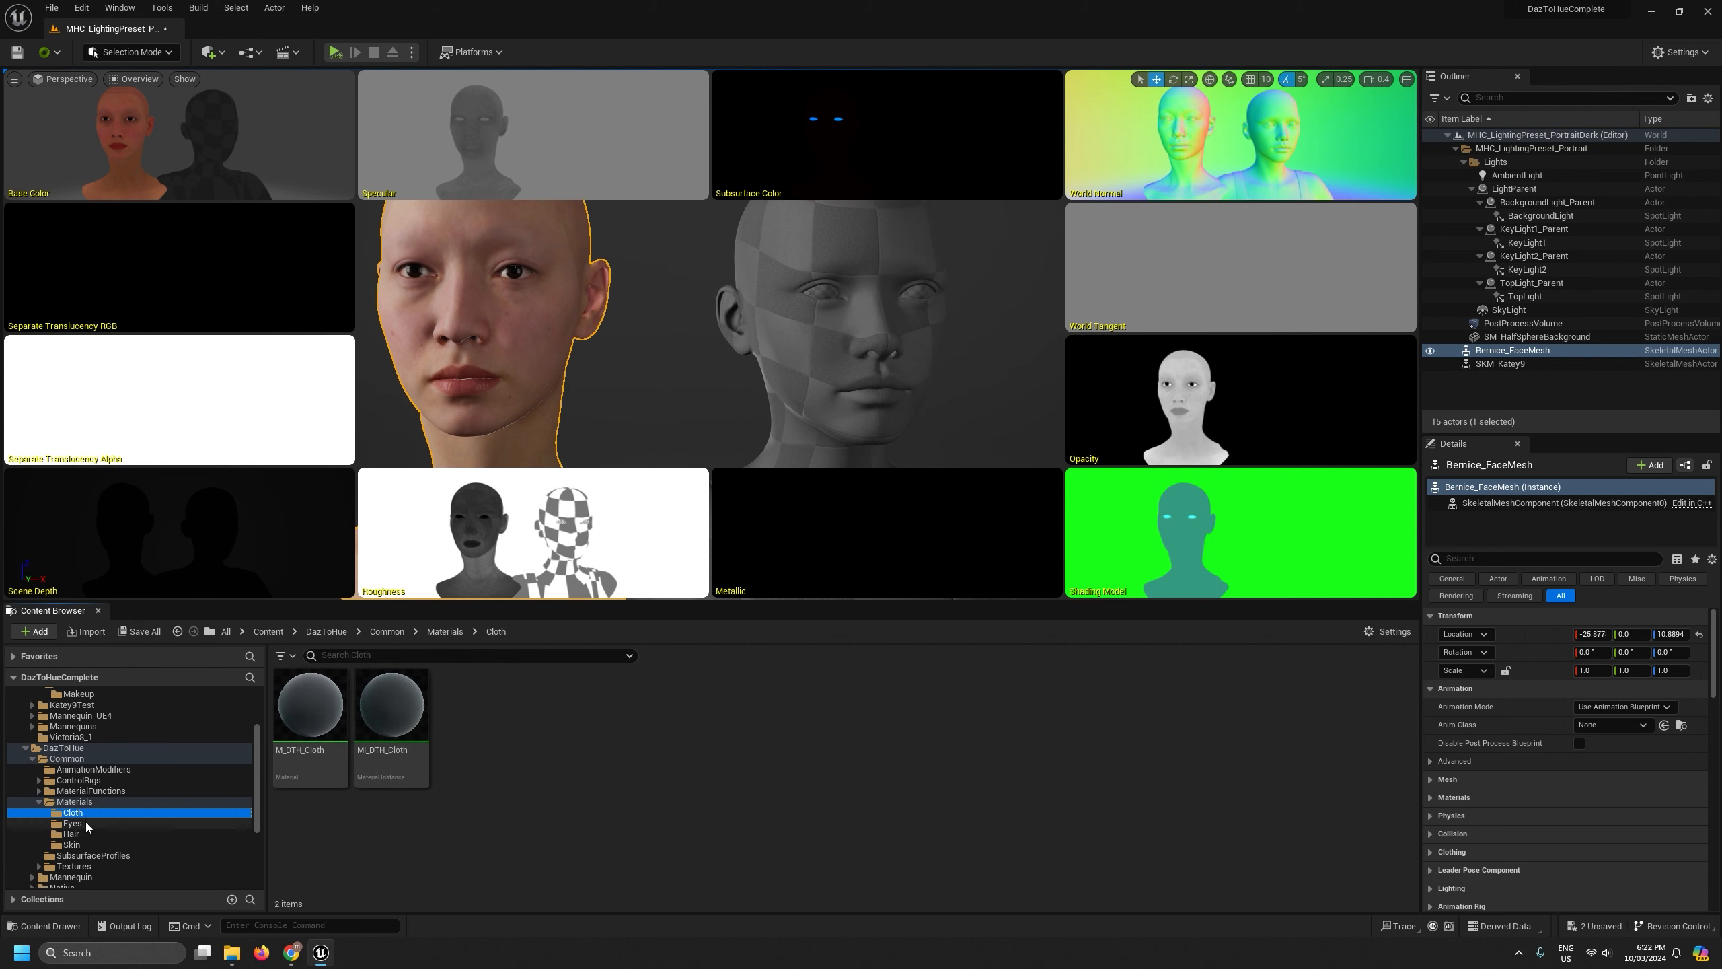
click(86, 822)
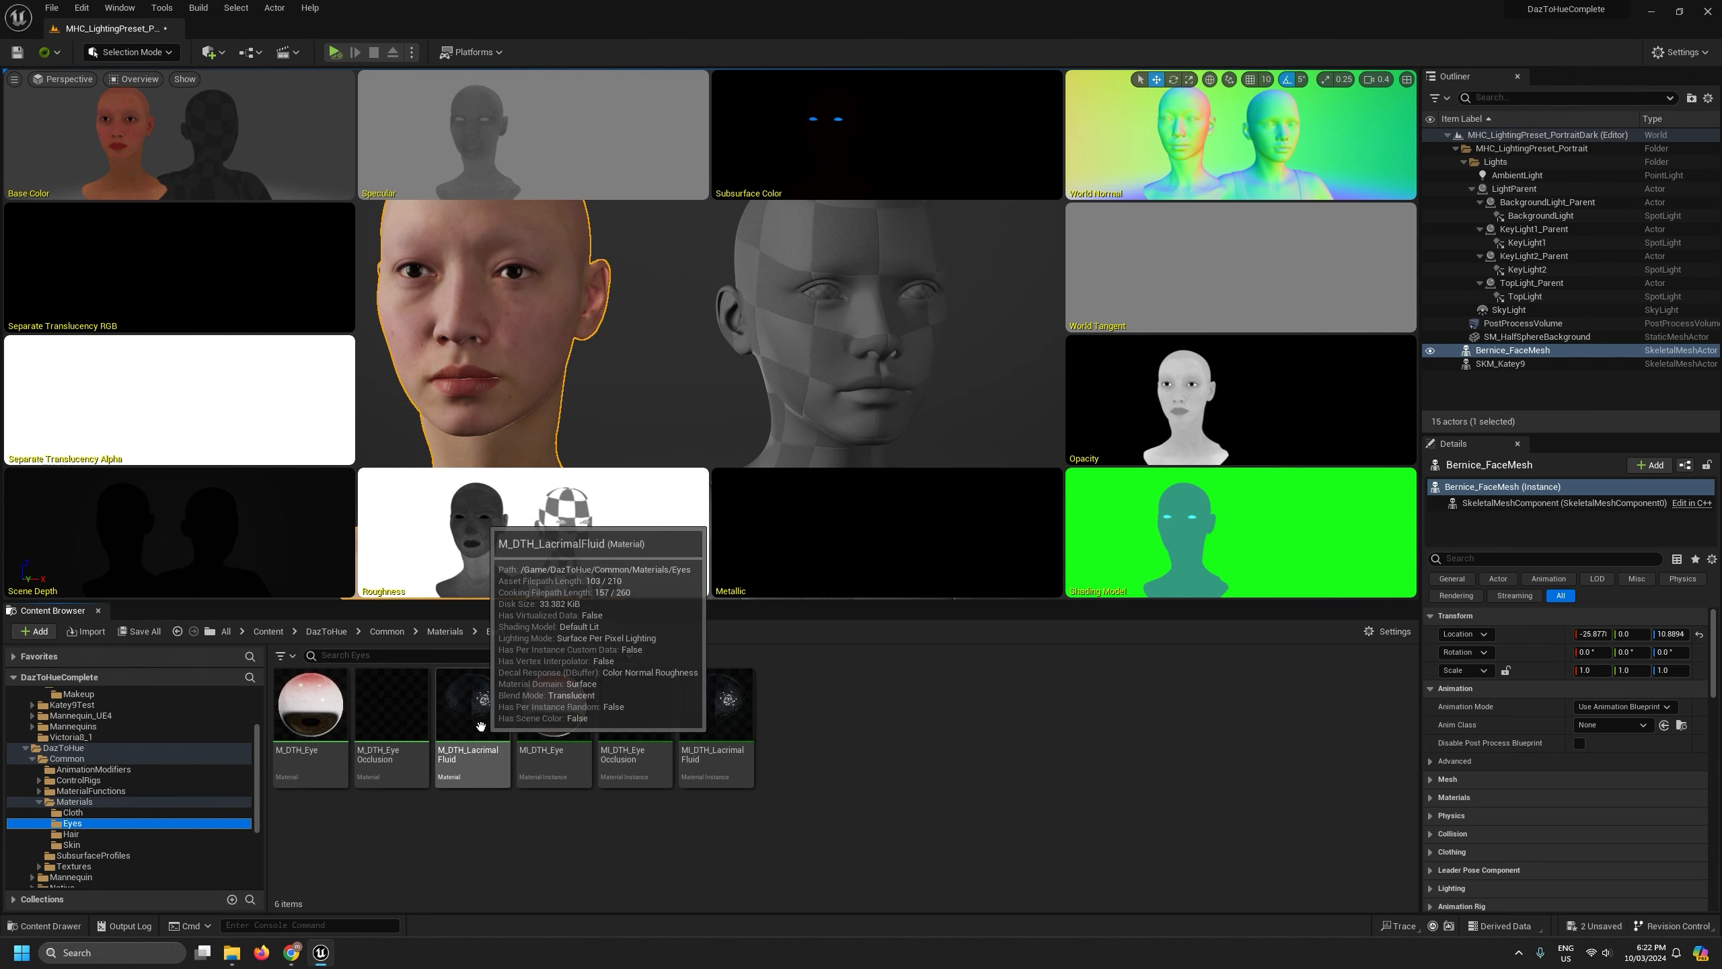
mouse_move(487, 692)
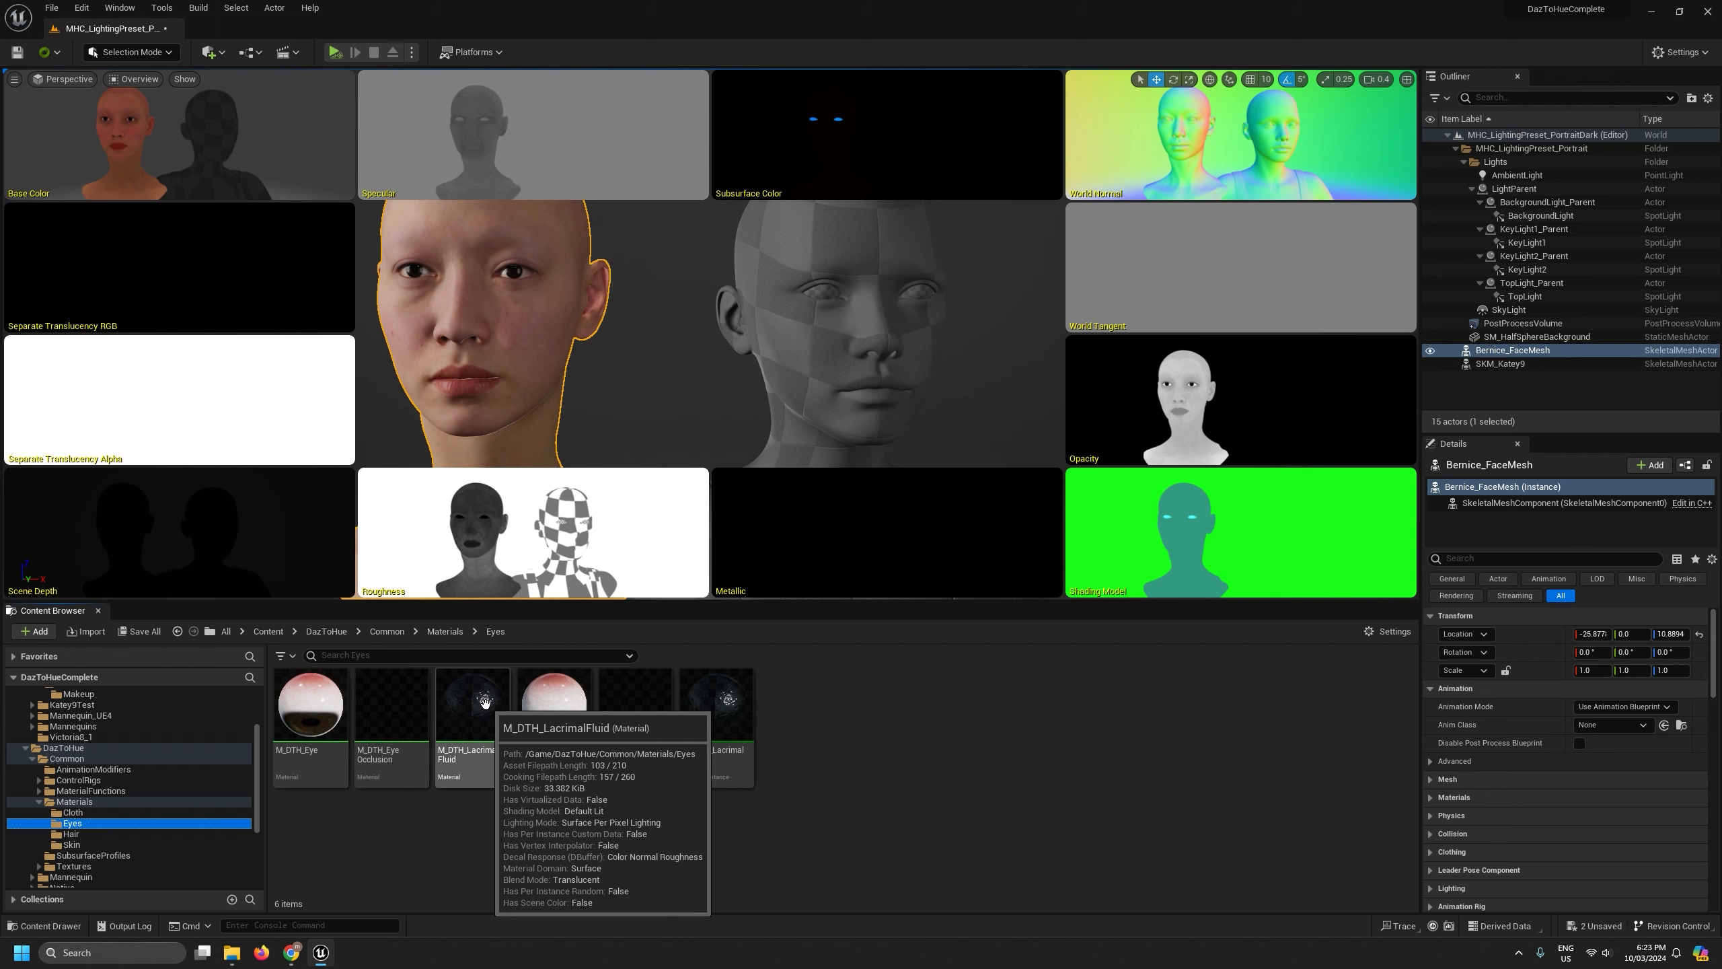
click(157, 833)
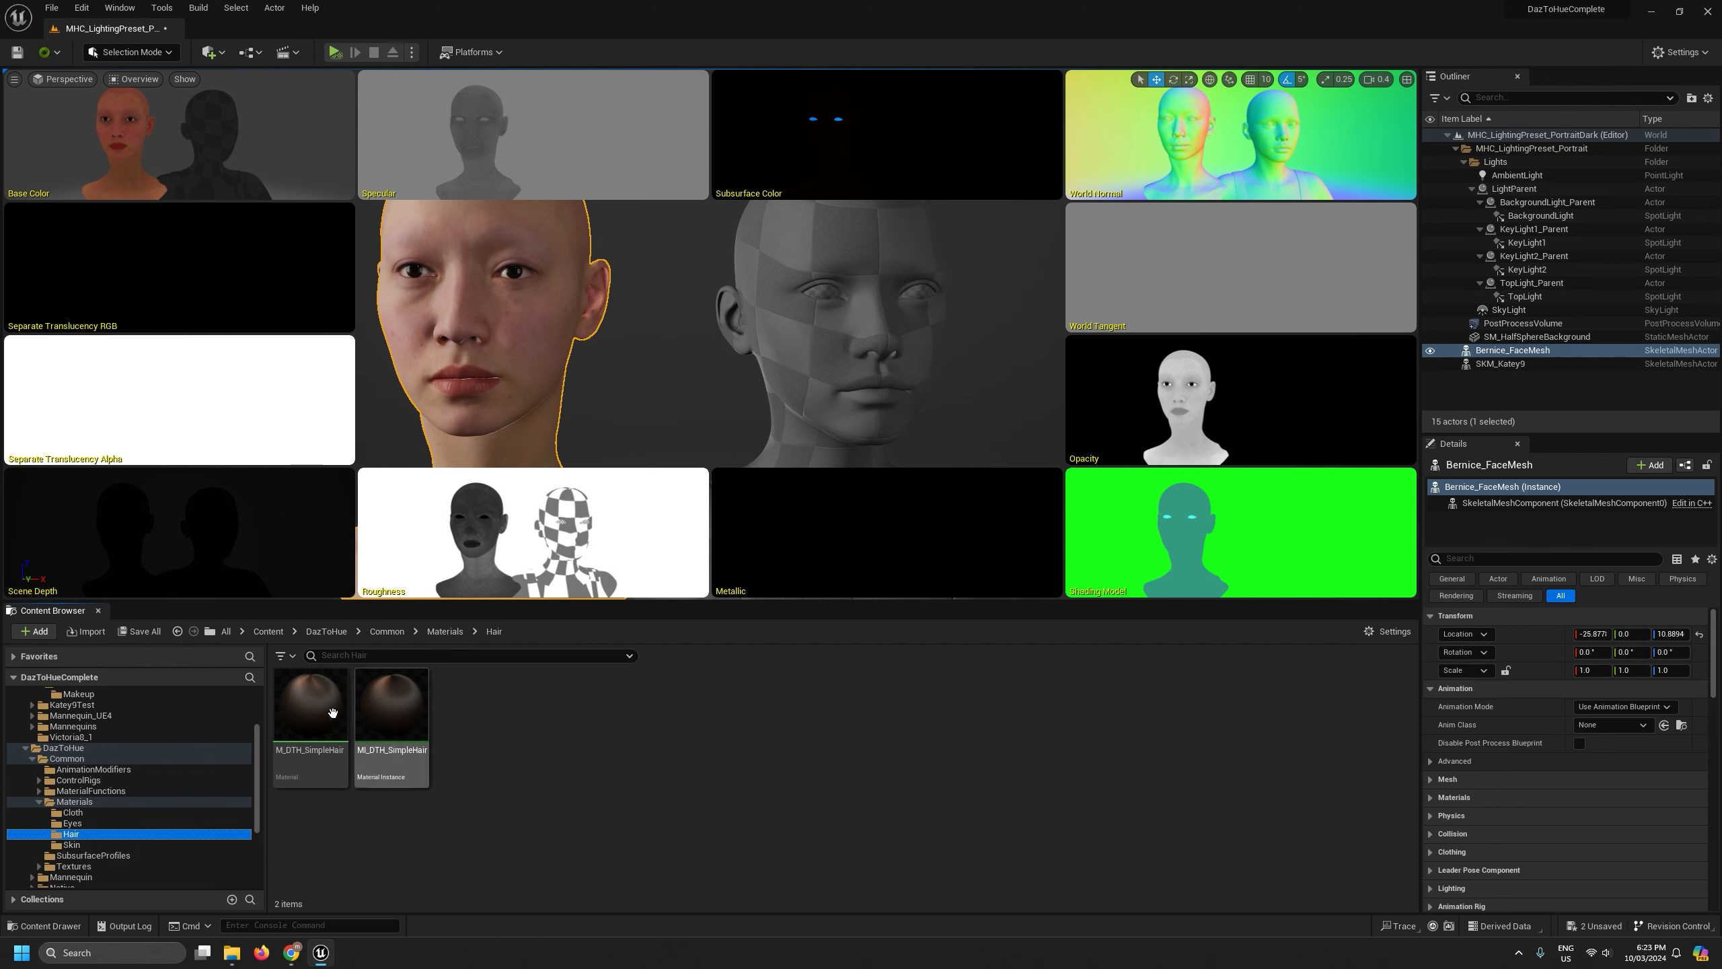
Examine the Skin folder's M_DTH_Skin and M_DTH_SkinPacked materials alongside the MI_DTH_Skin instance
click(71, 845)
click(455, 708)
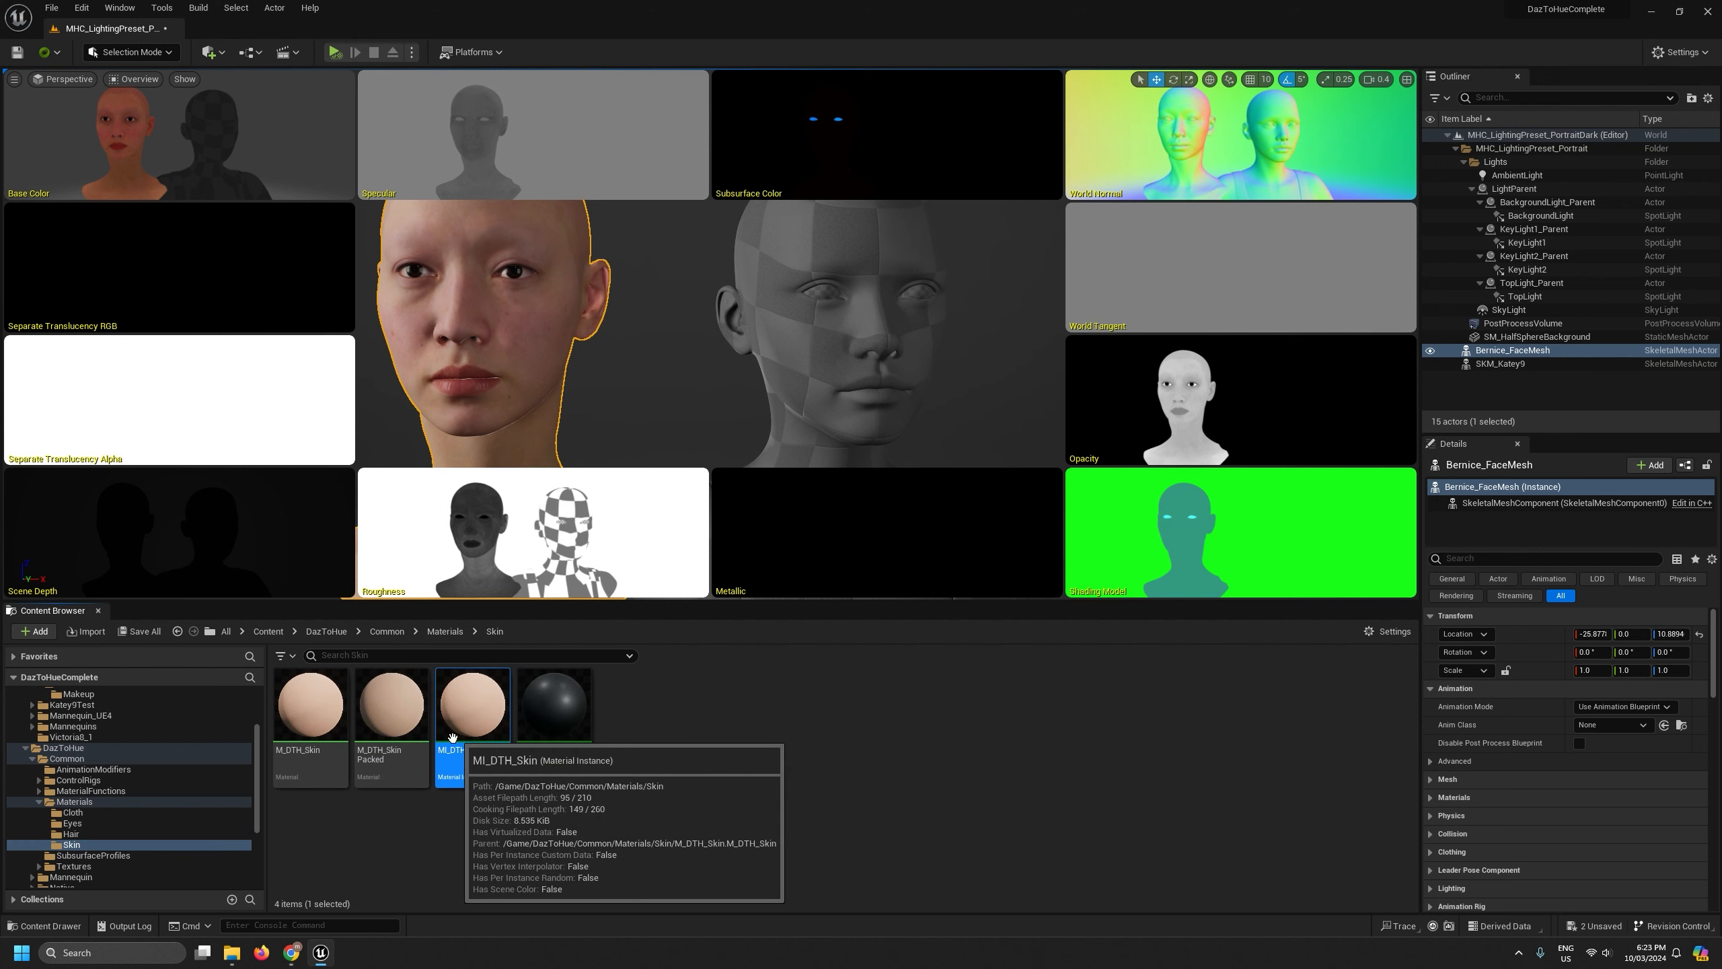
click(403, 715)
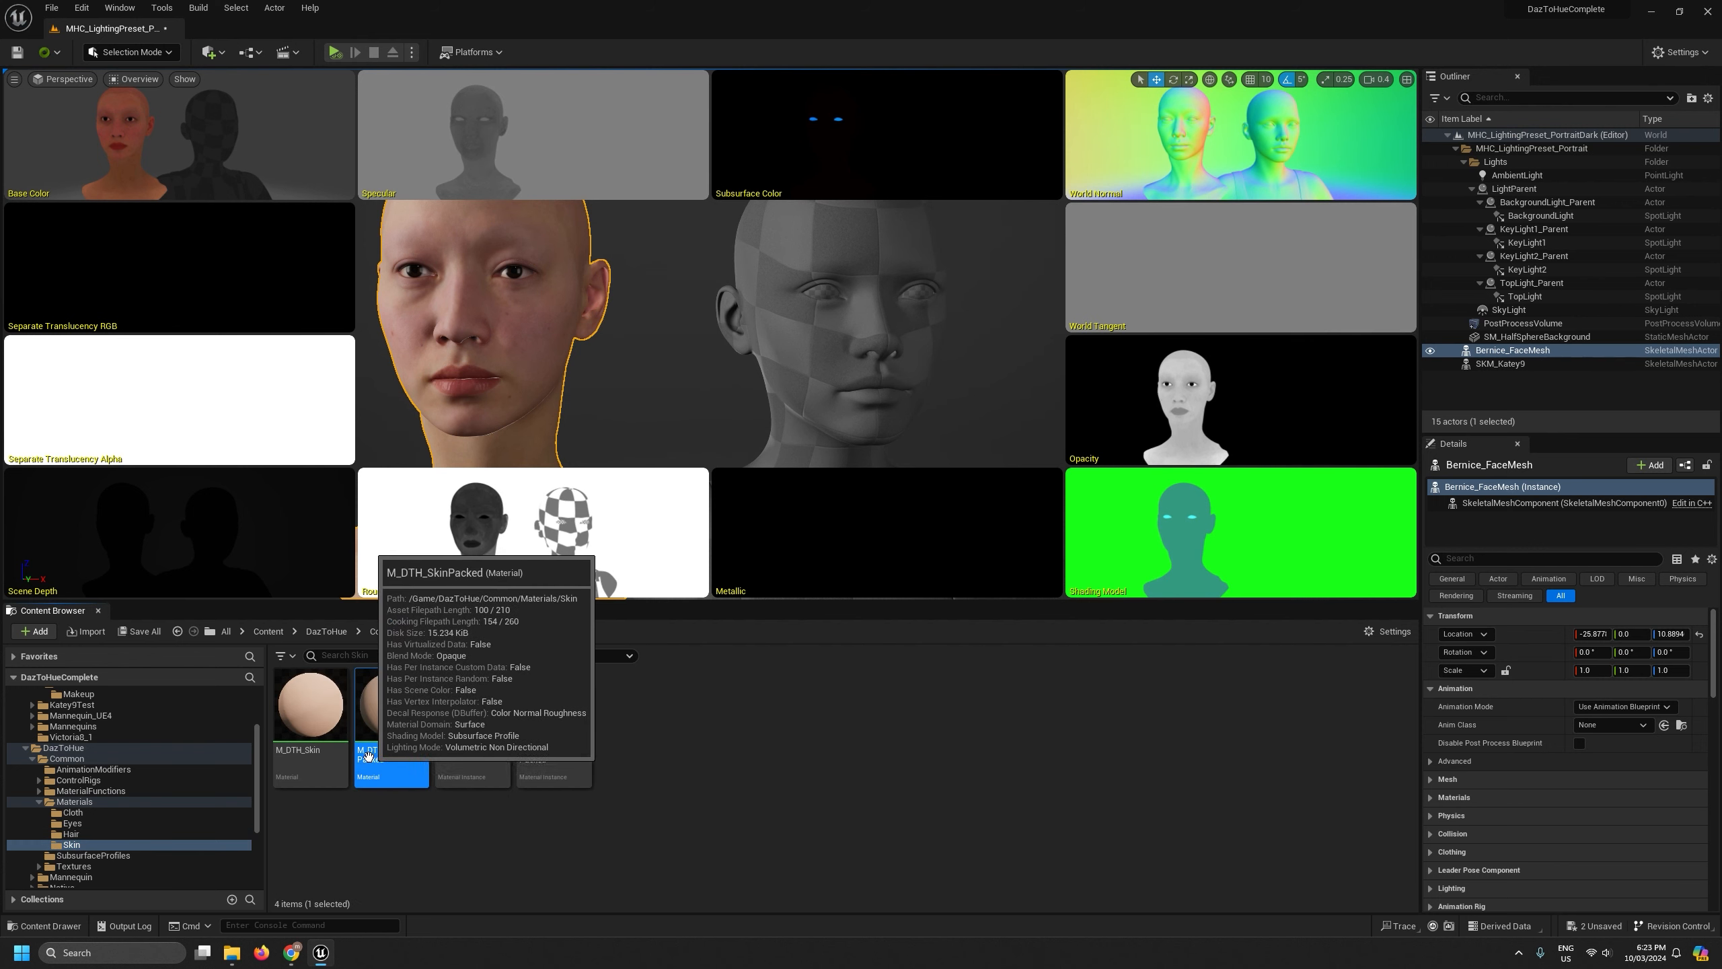
click(324, 718)
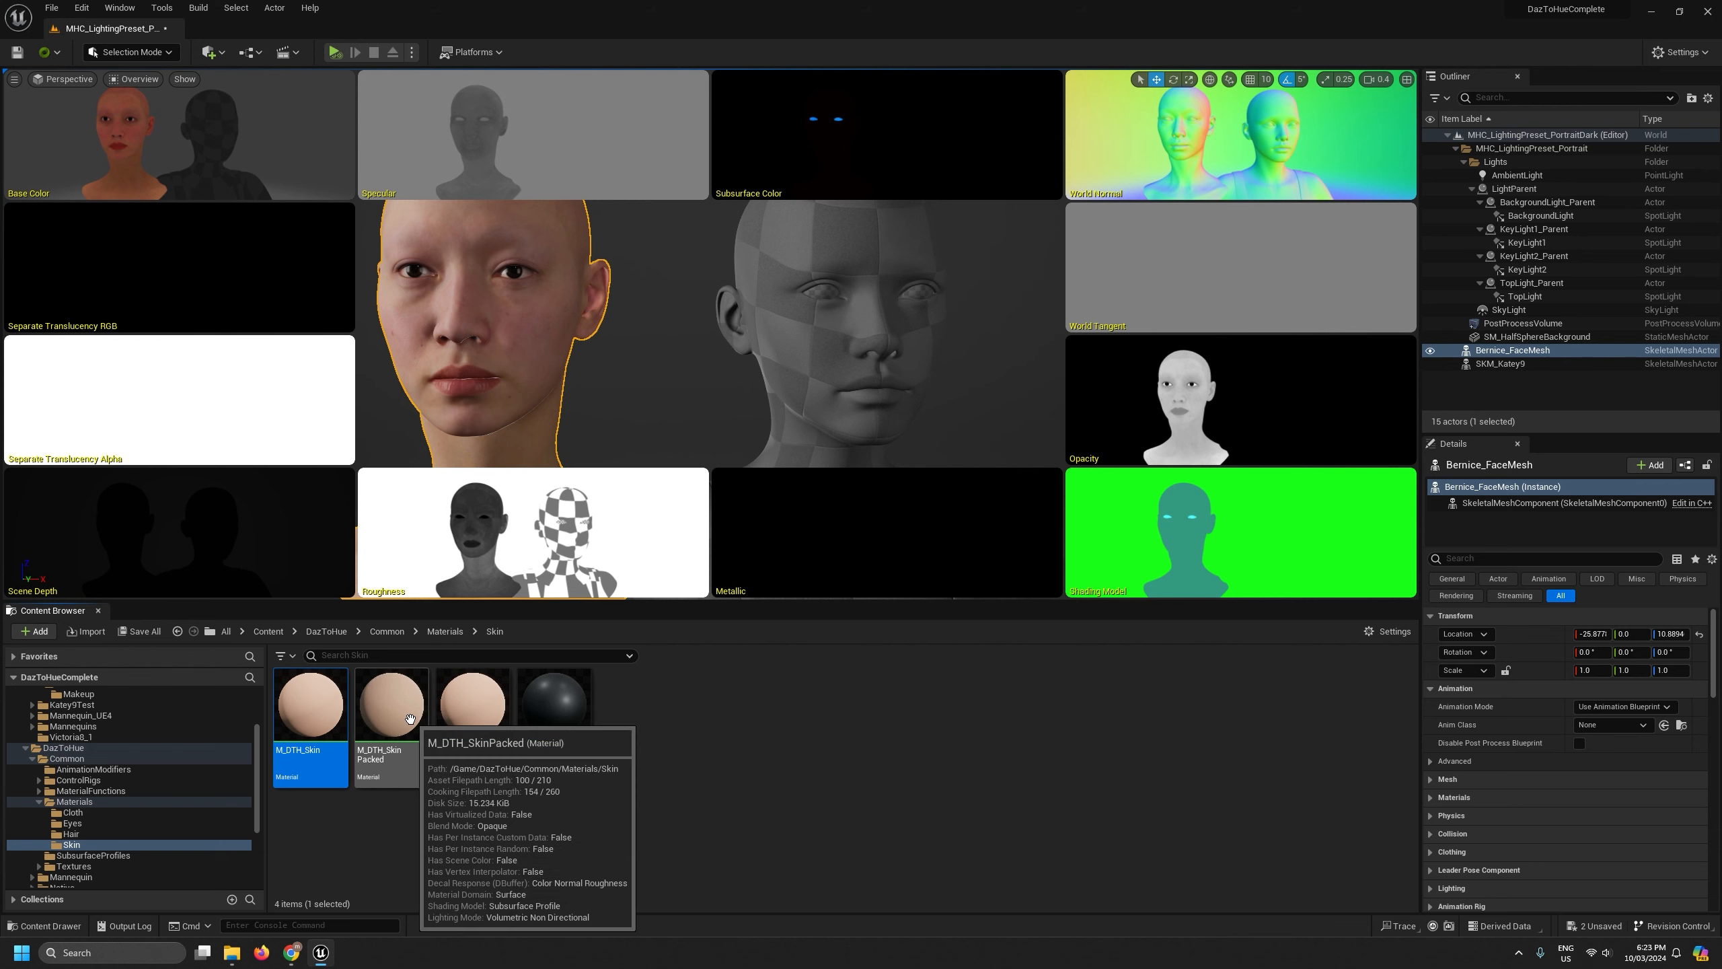
click(375, 702)
click(478, 711)
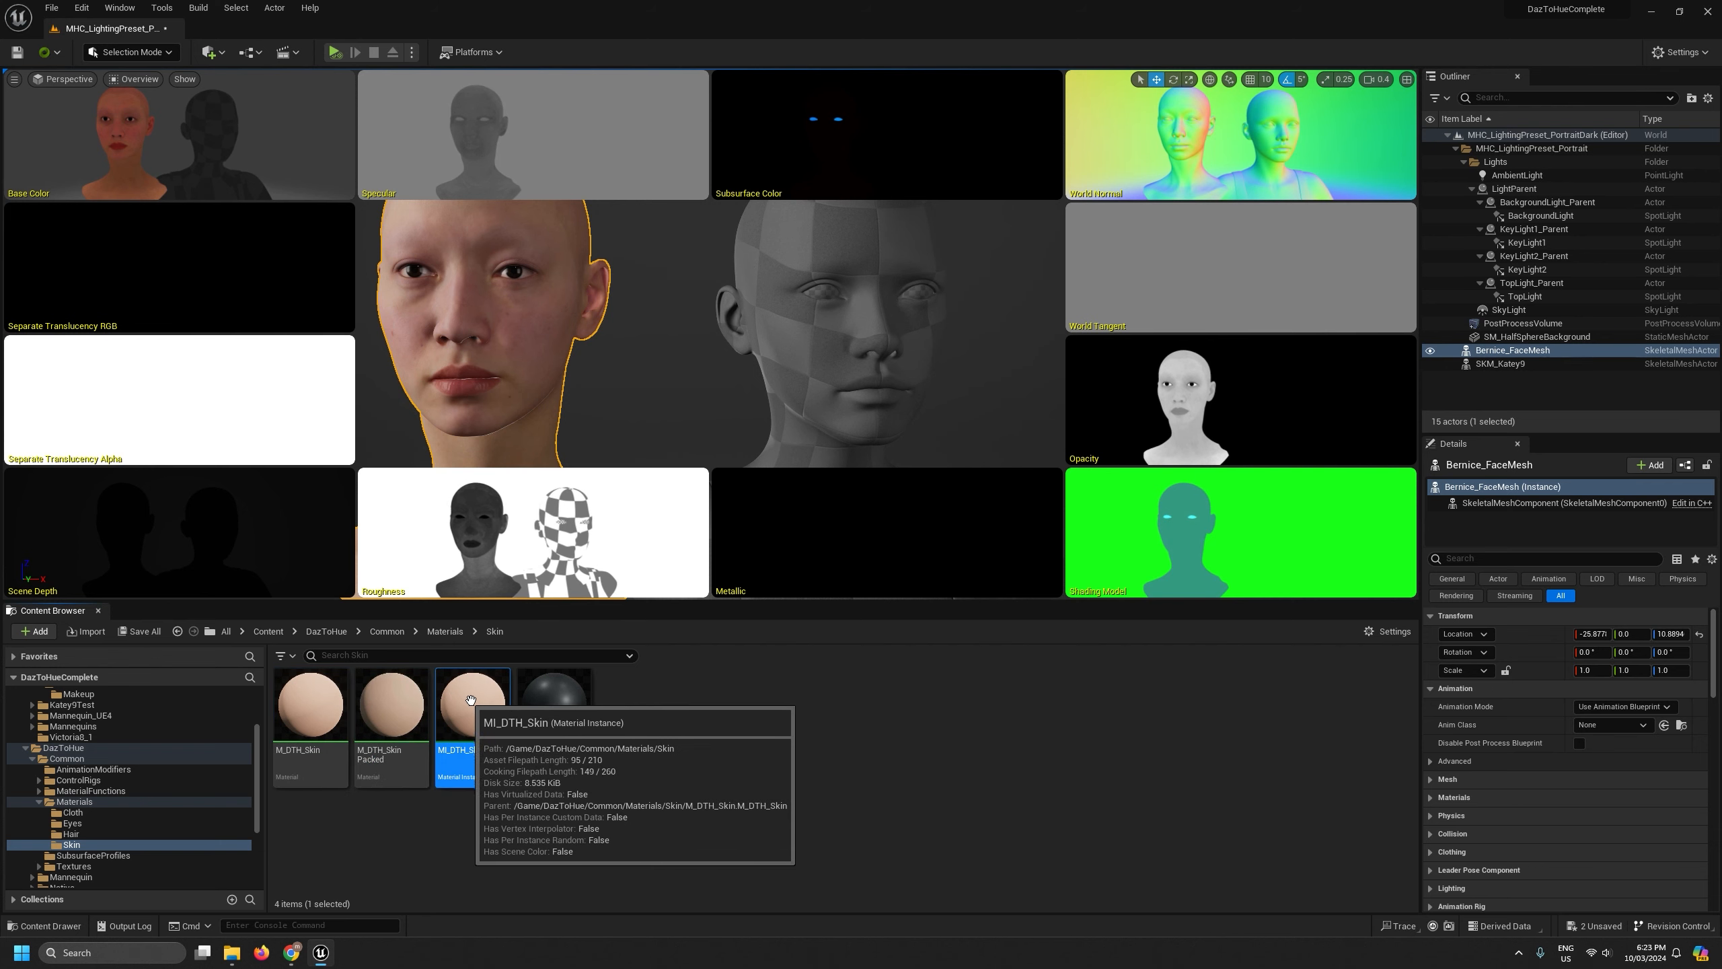
click(394, 773)
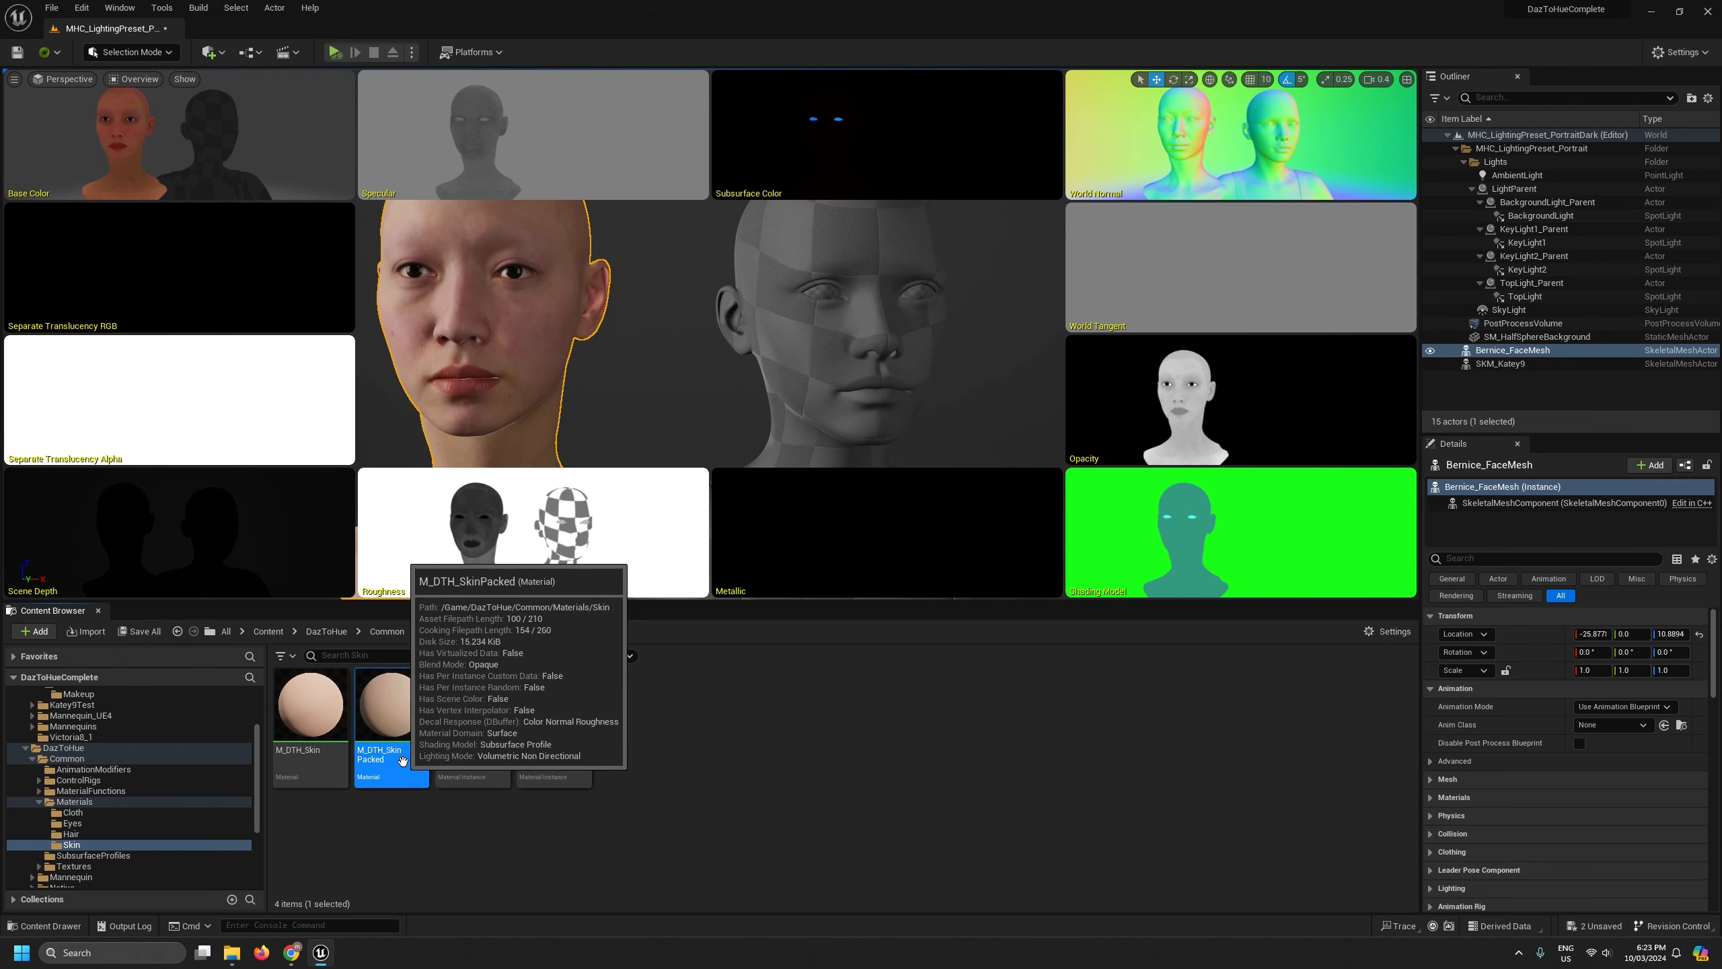
click(494, 714)
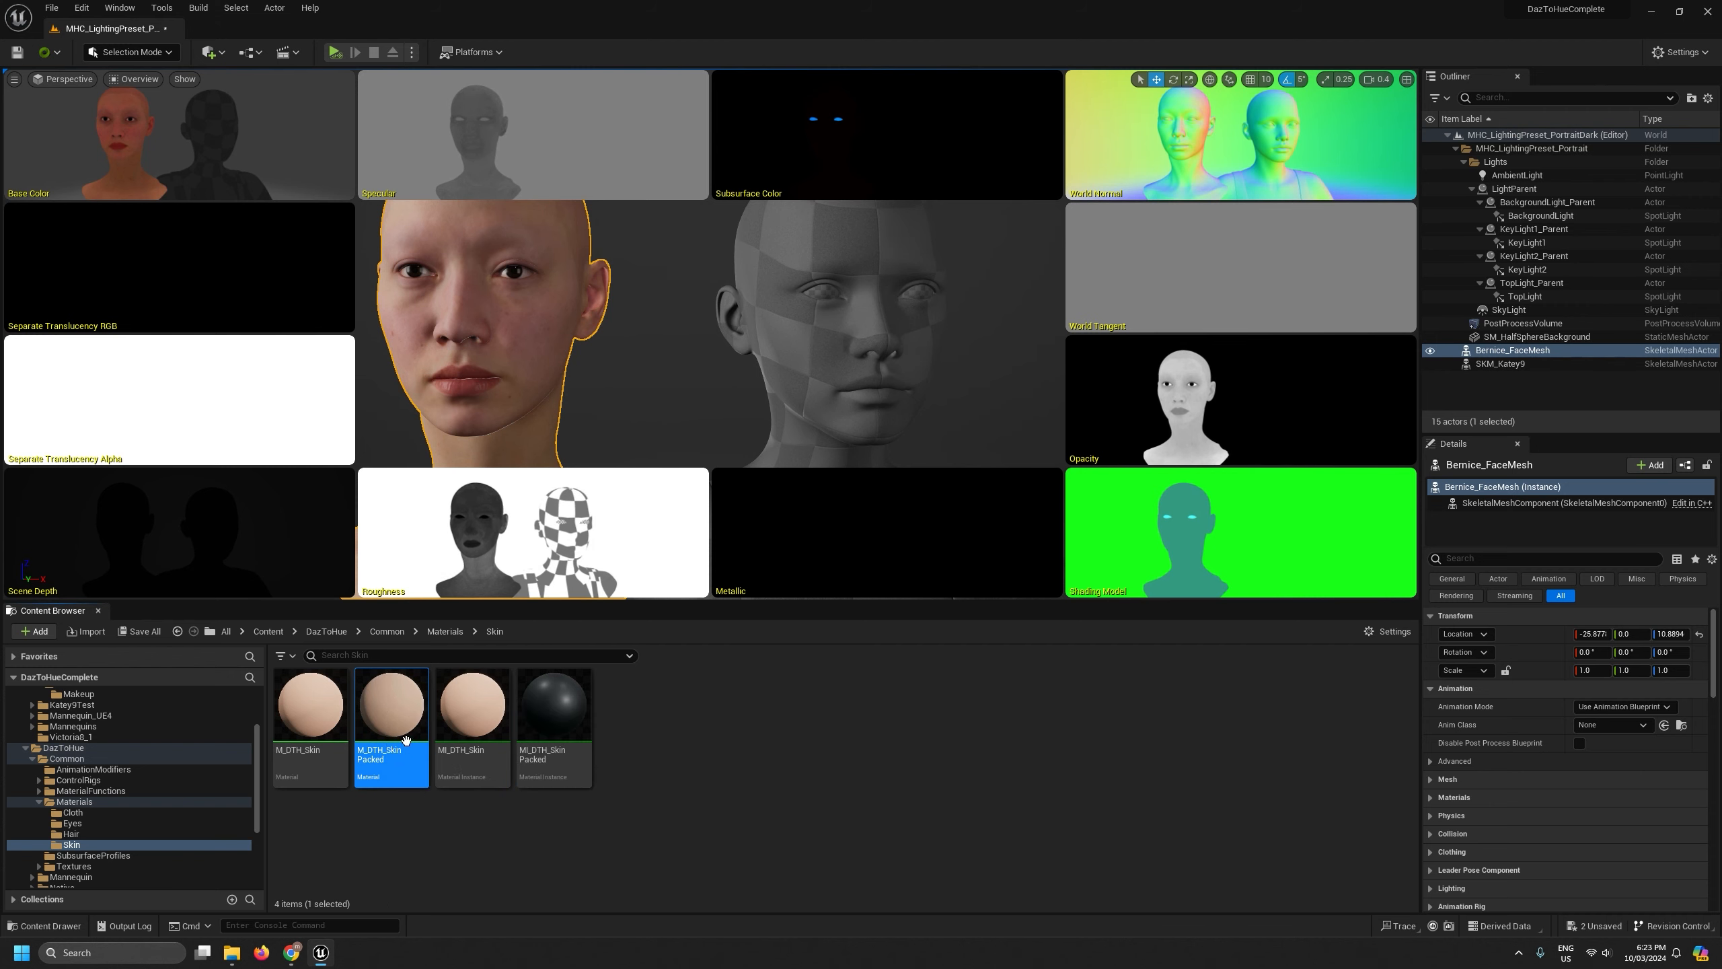
click(451, 709)
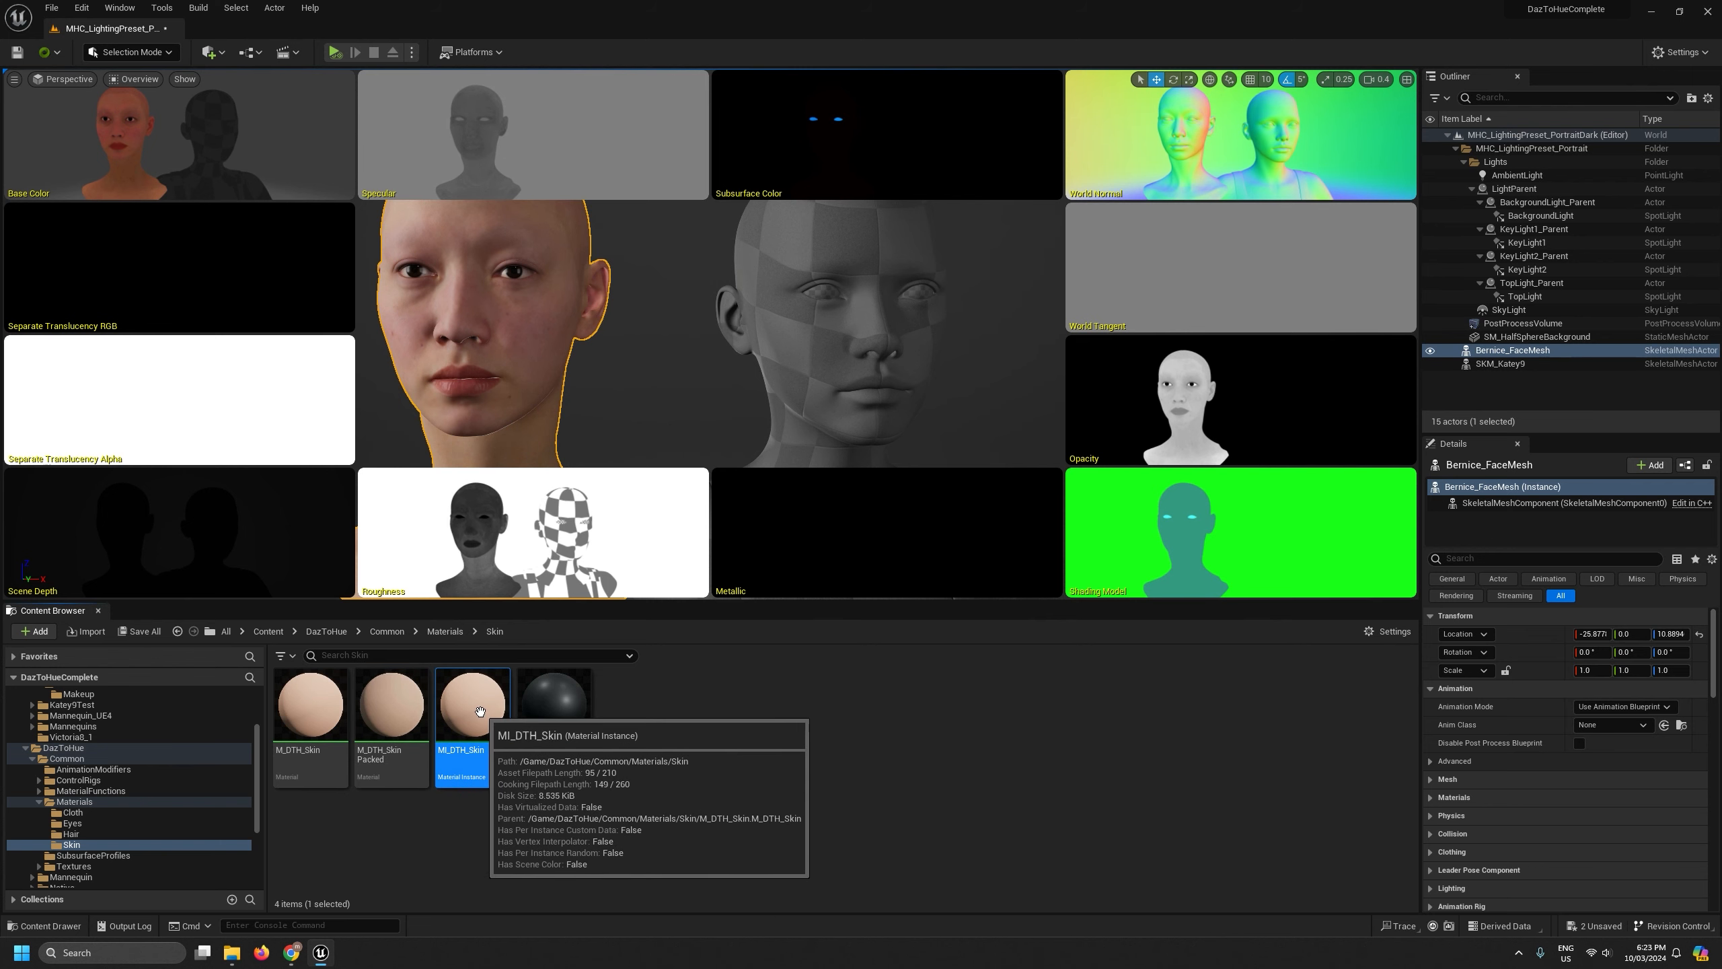
Open the MI_DTH_Skin instance, review its parameter groups beside a widened preview, and close it
double_click(480, 705)
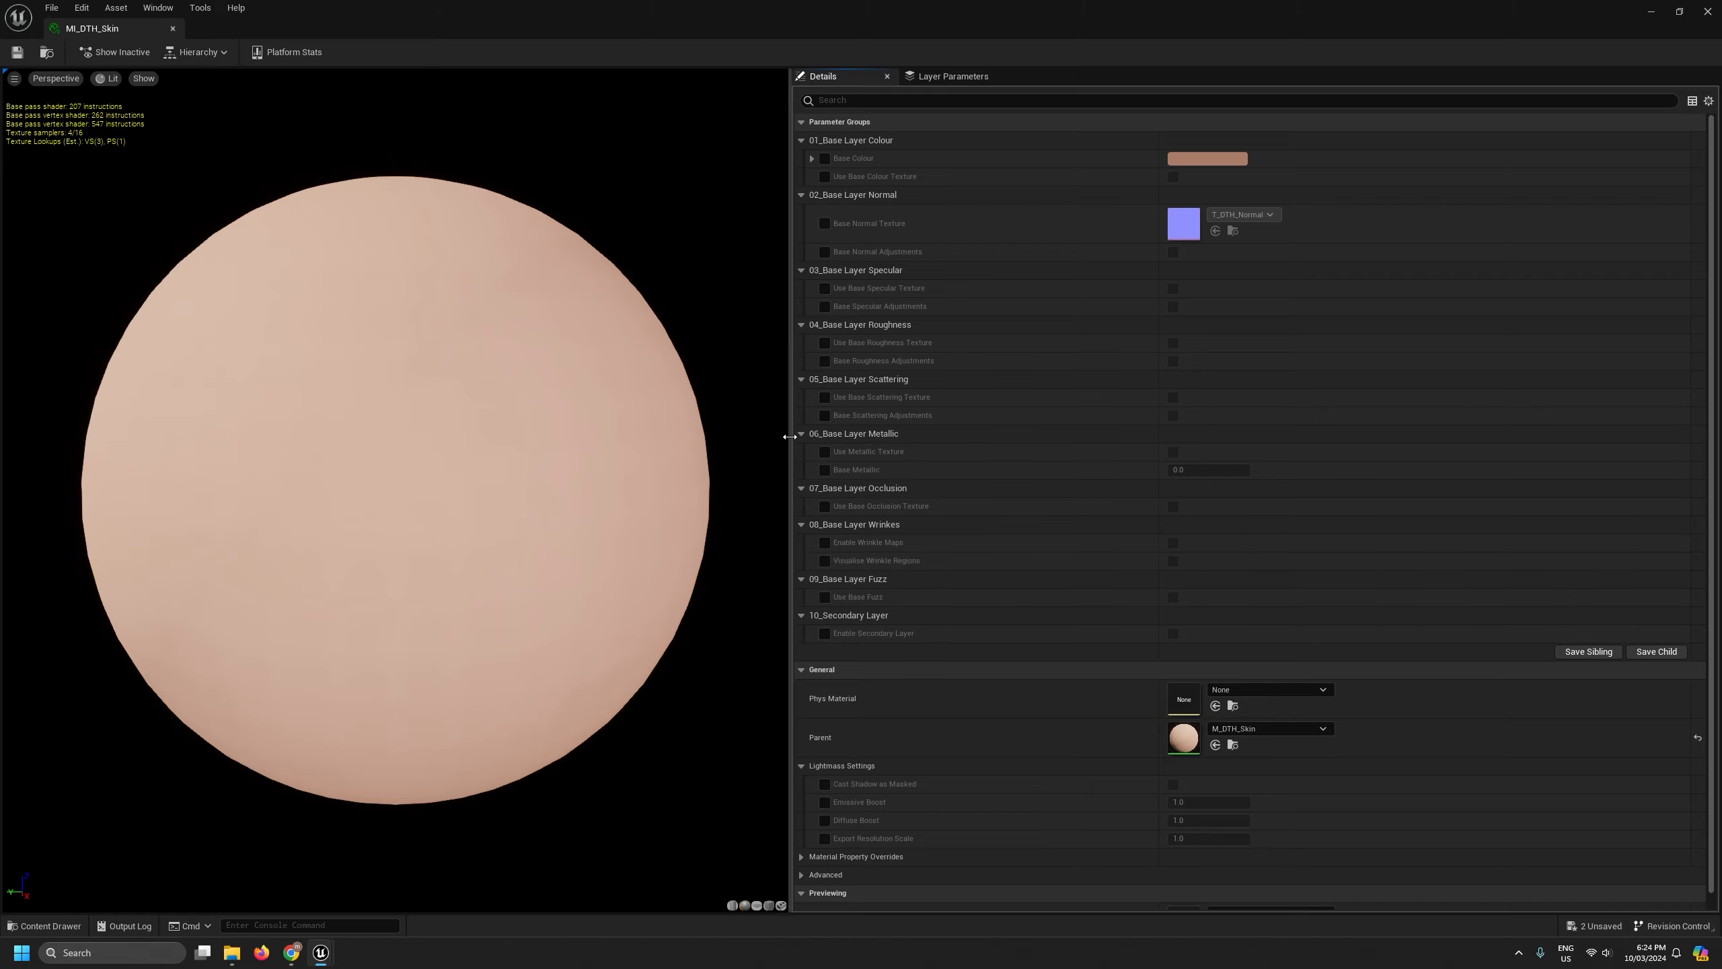
drag(790, 436, 910, 446)
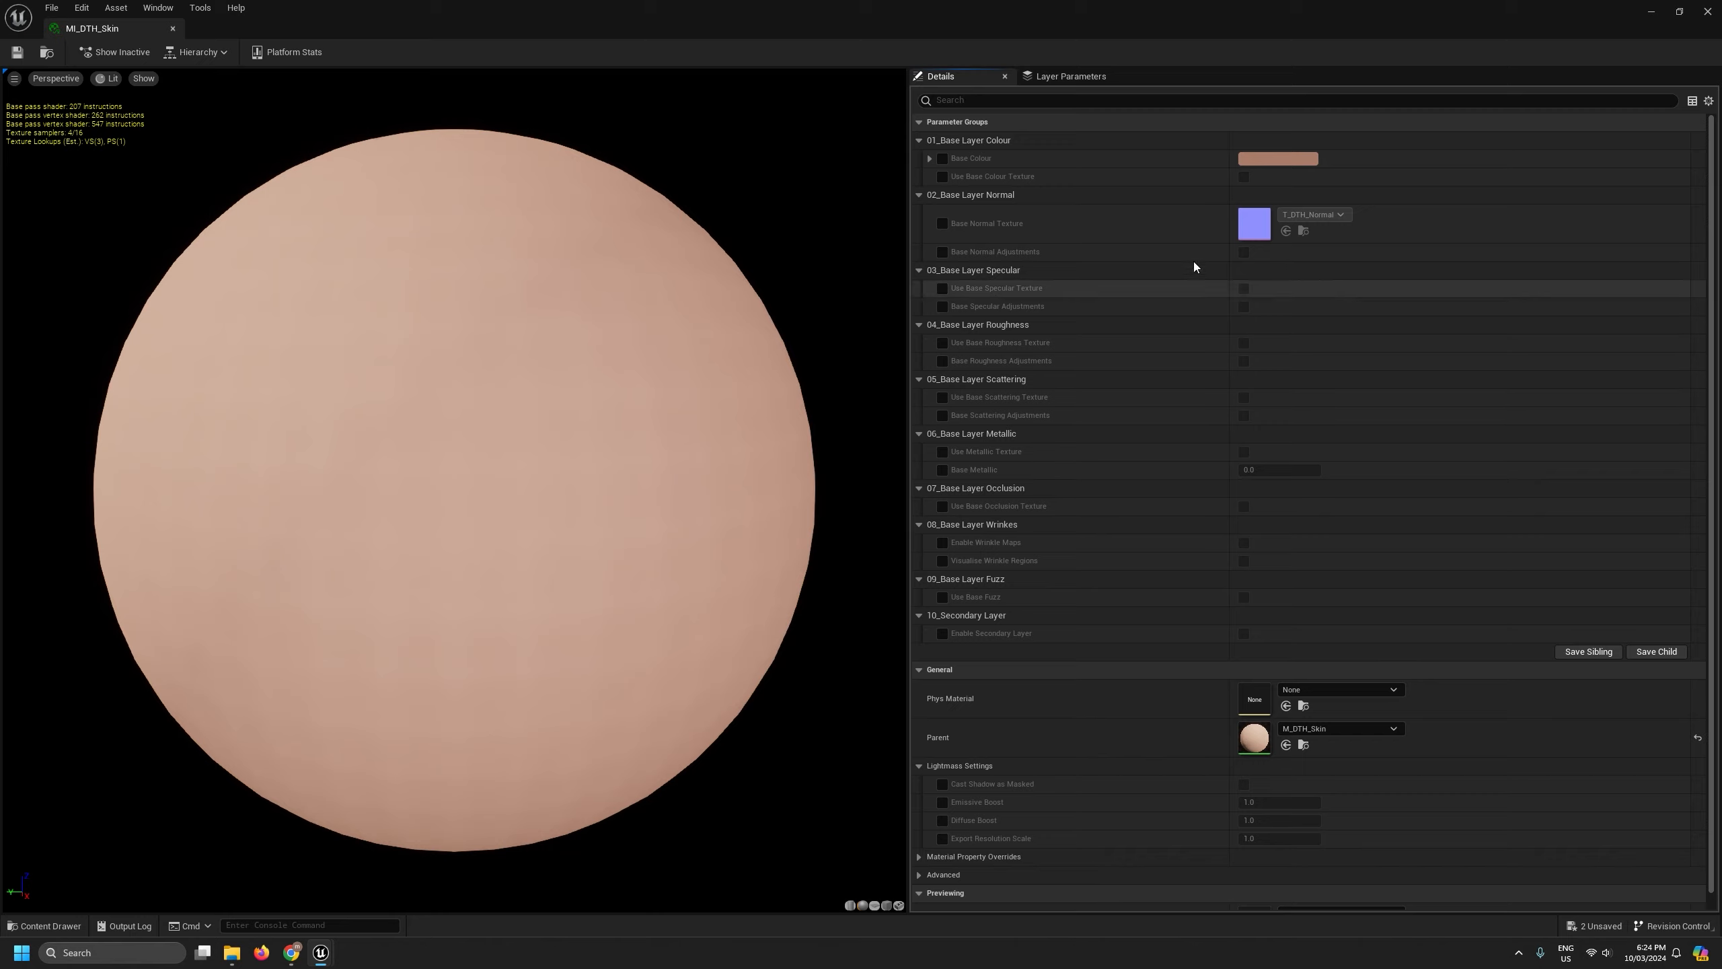
drag(1229, 264, 1145, 238)
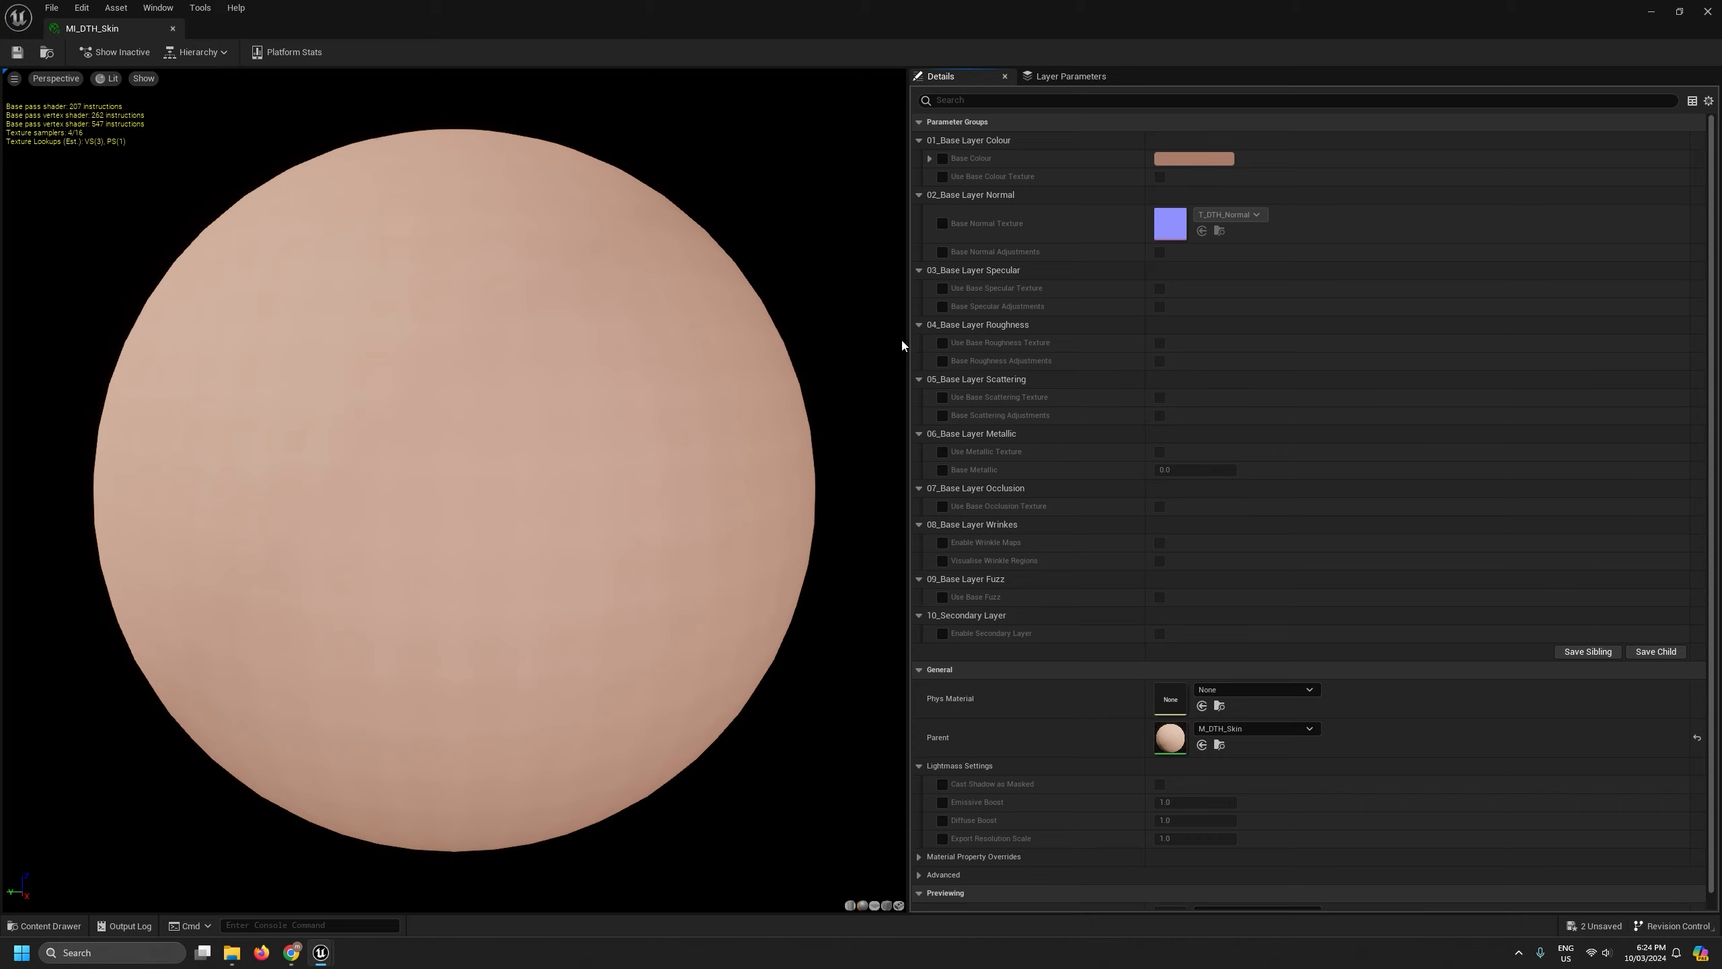
drag(908, 338, 935, 339)
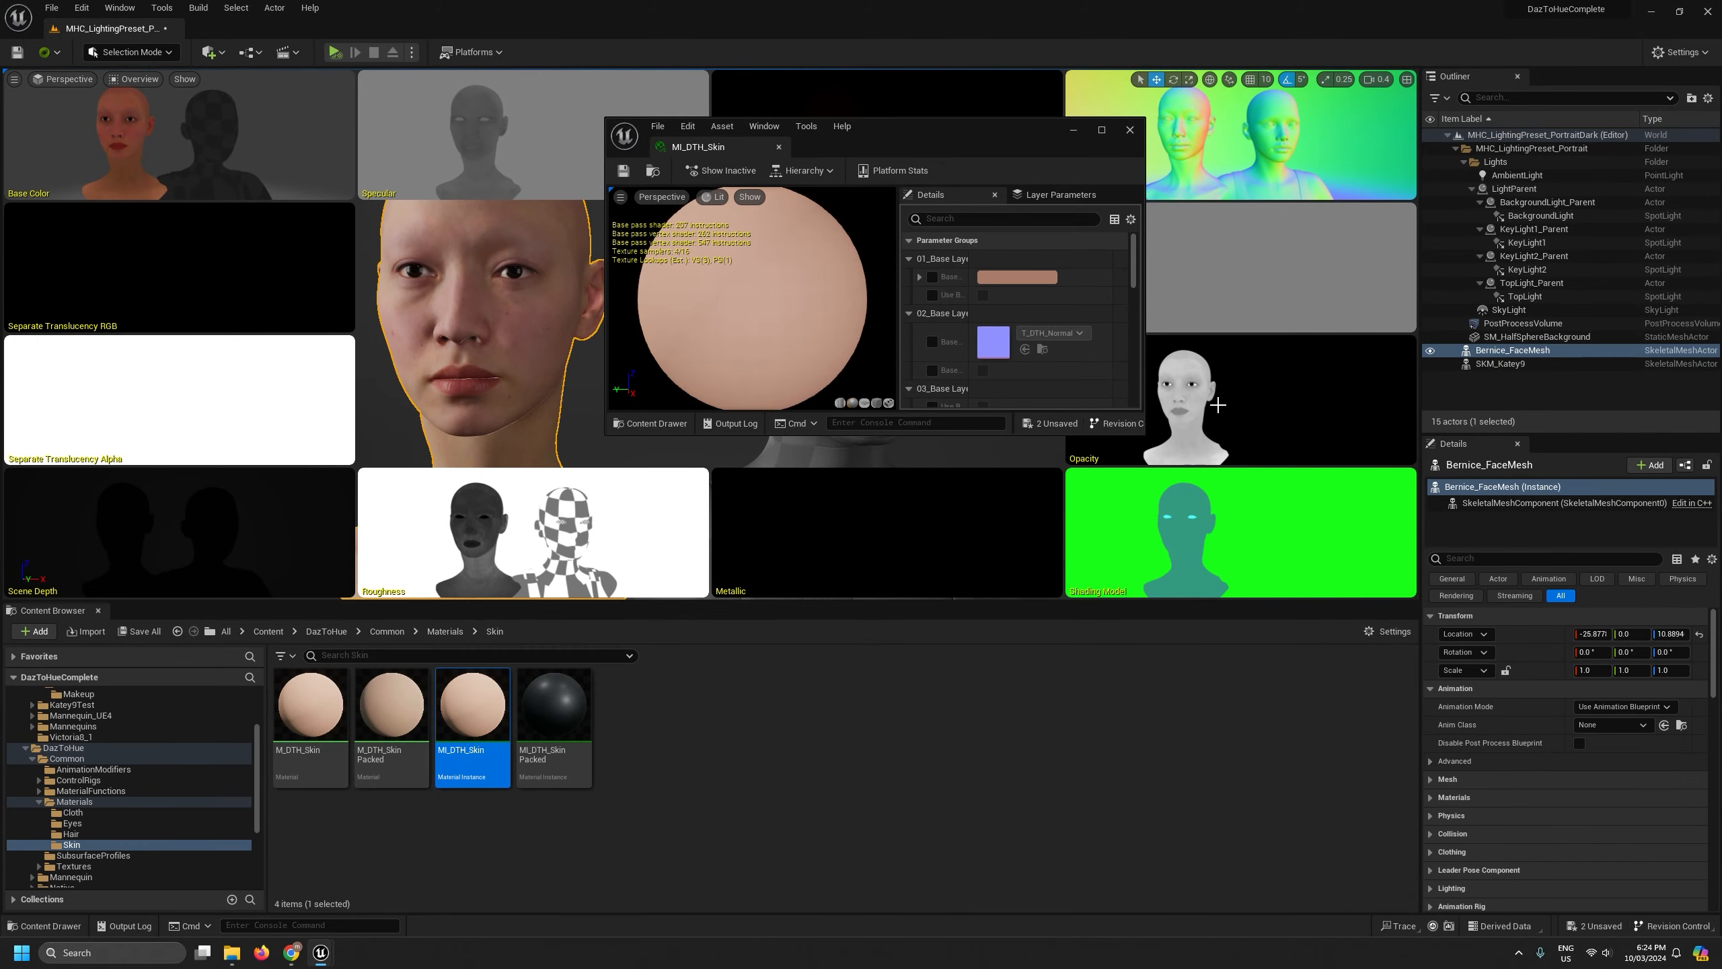
click(1103, 131)
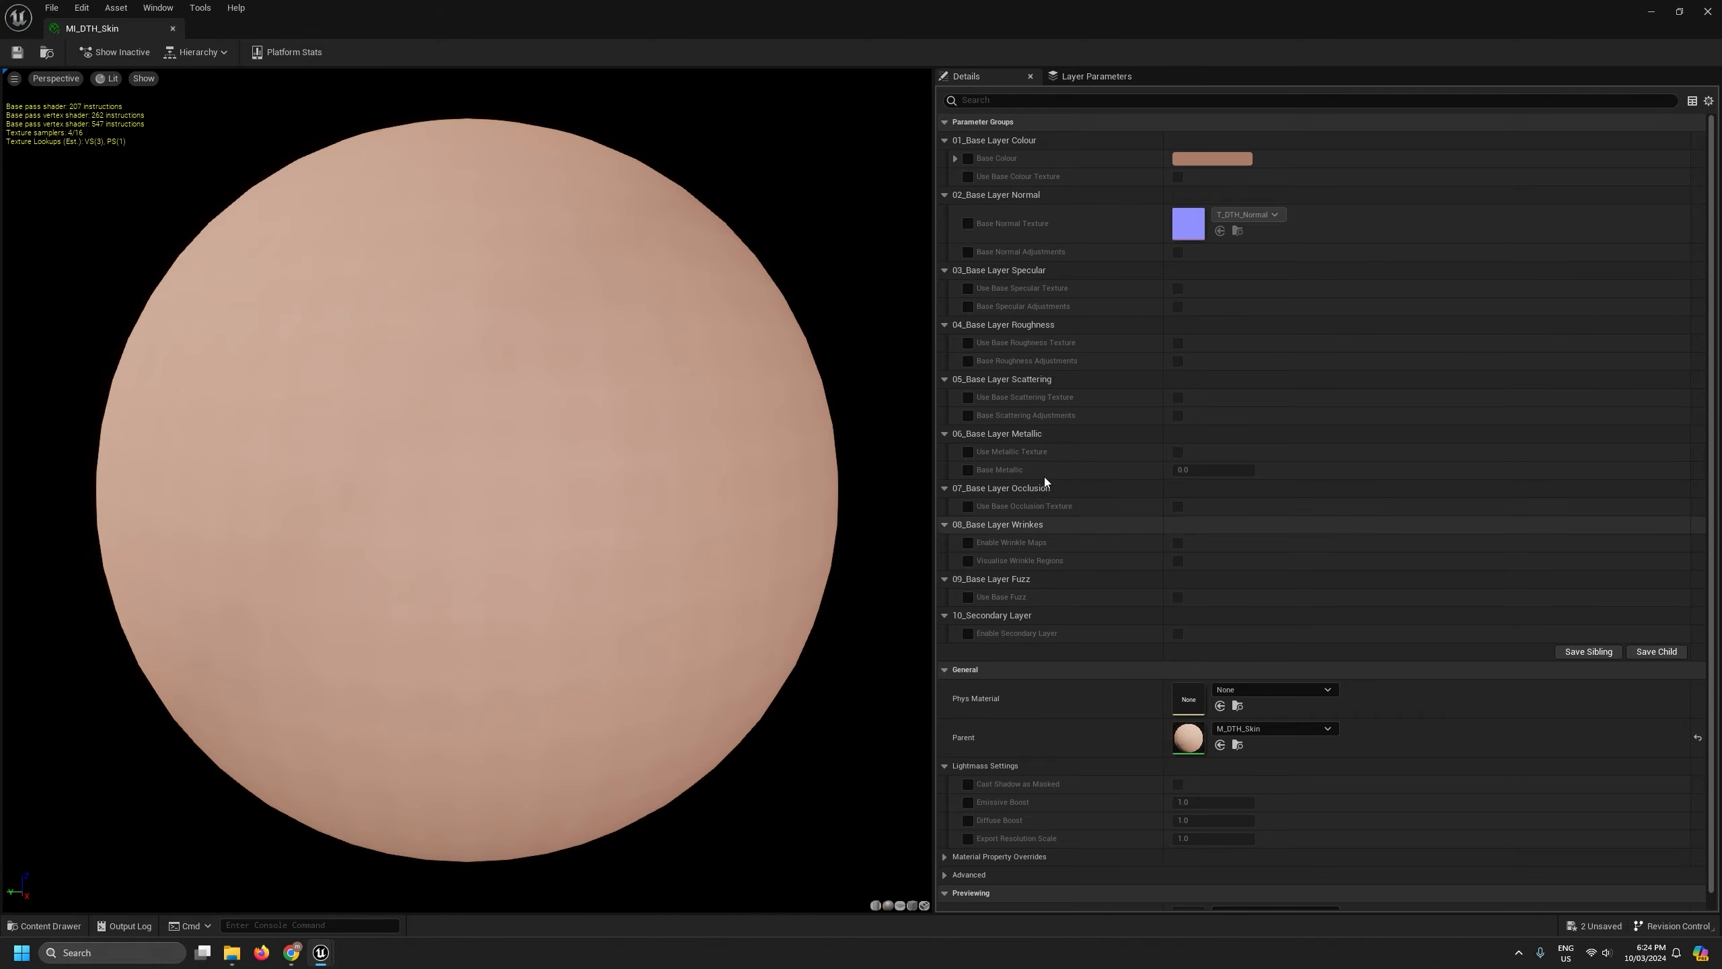
click(173, 28)
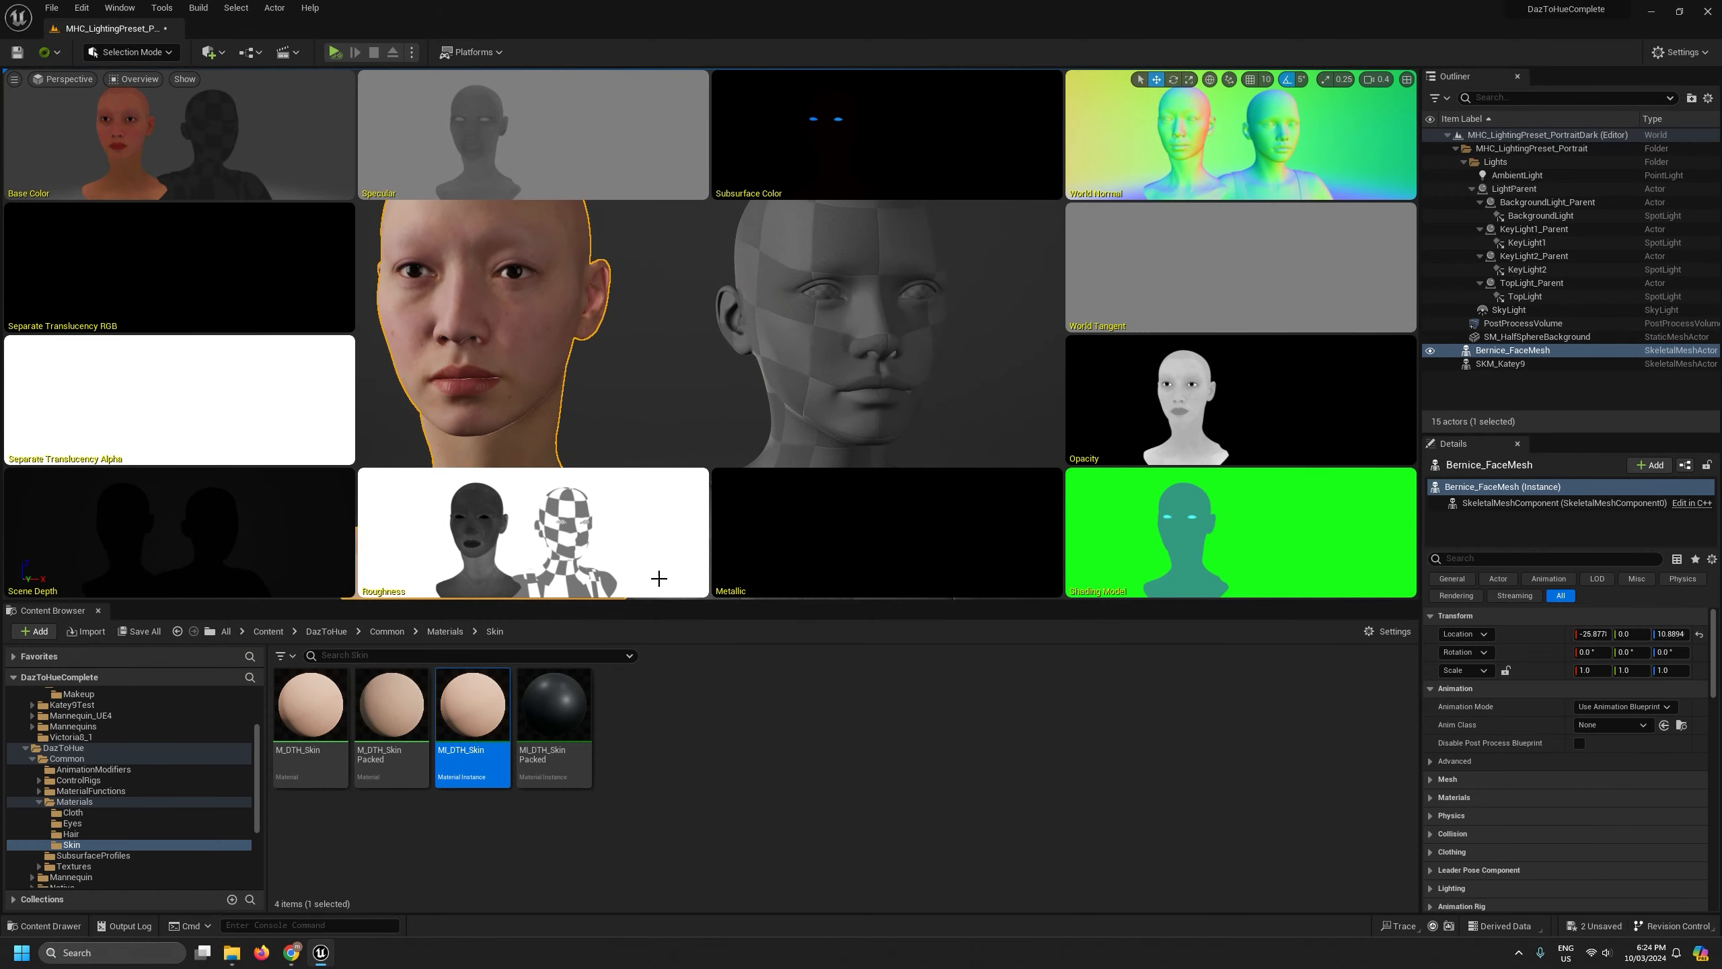
Copy the MI_DTH_Cloth instance from the DazToHue Cloth folder into Characters/Katey9/Materials
click(86, 822)
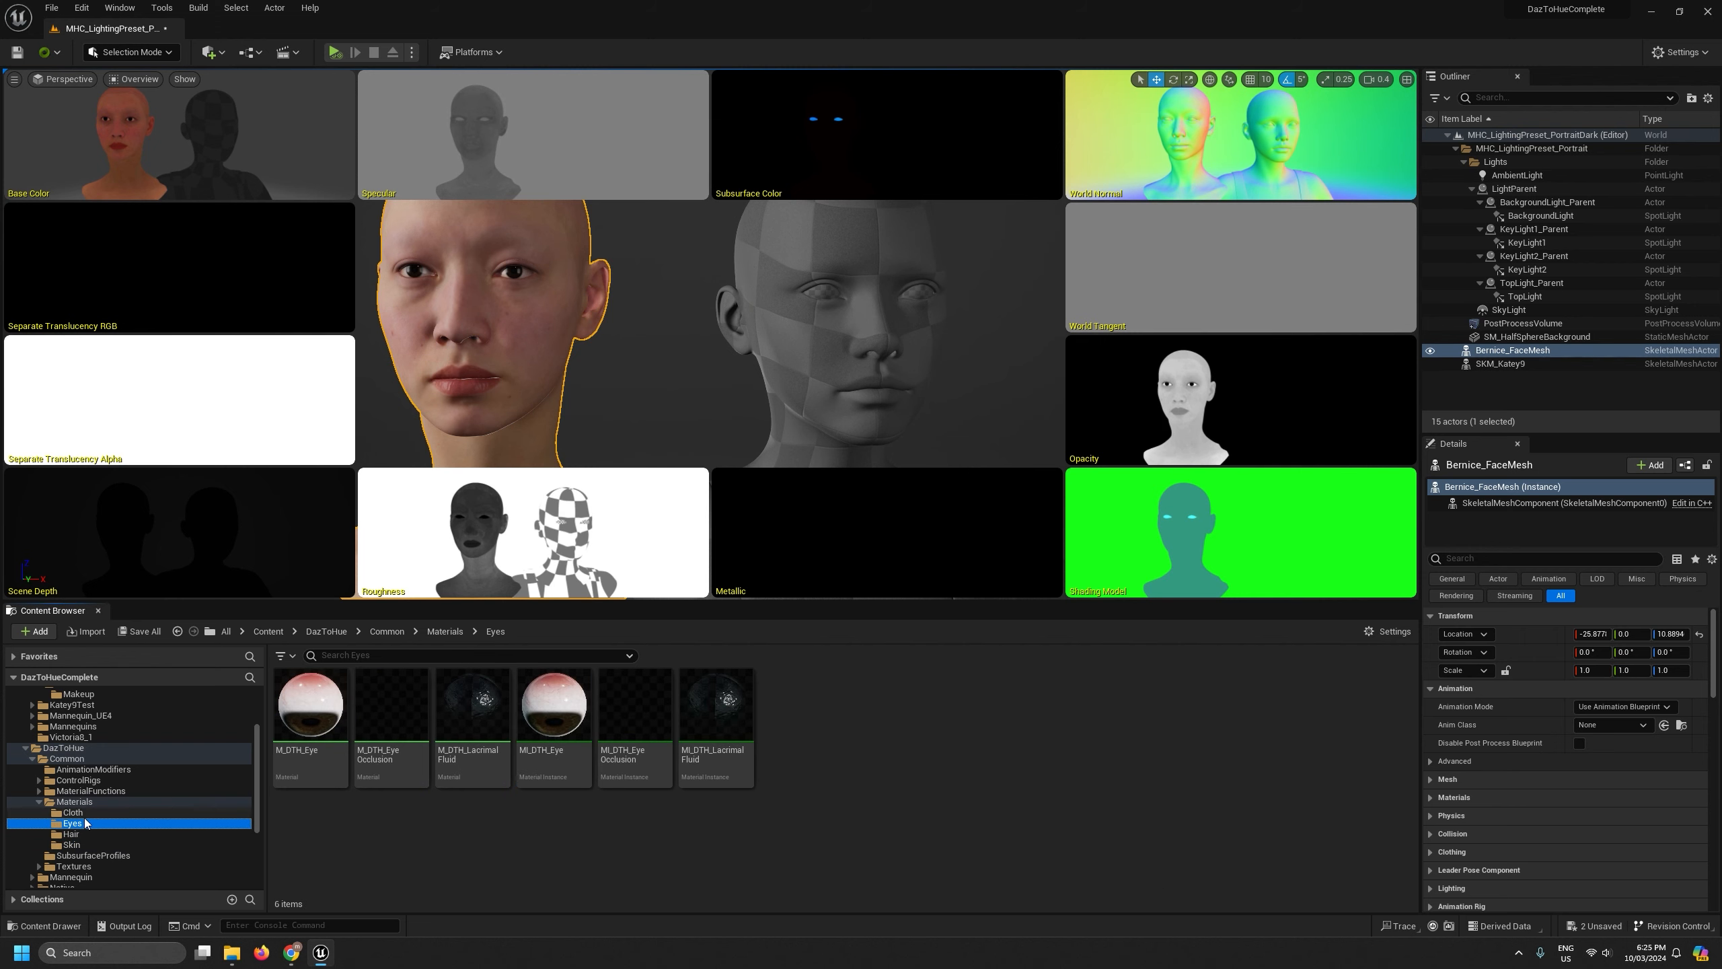
scroll(84, 823, up, 2)
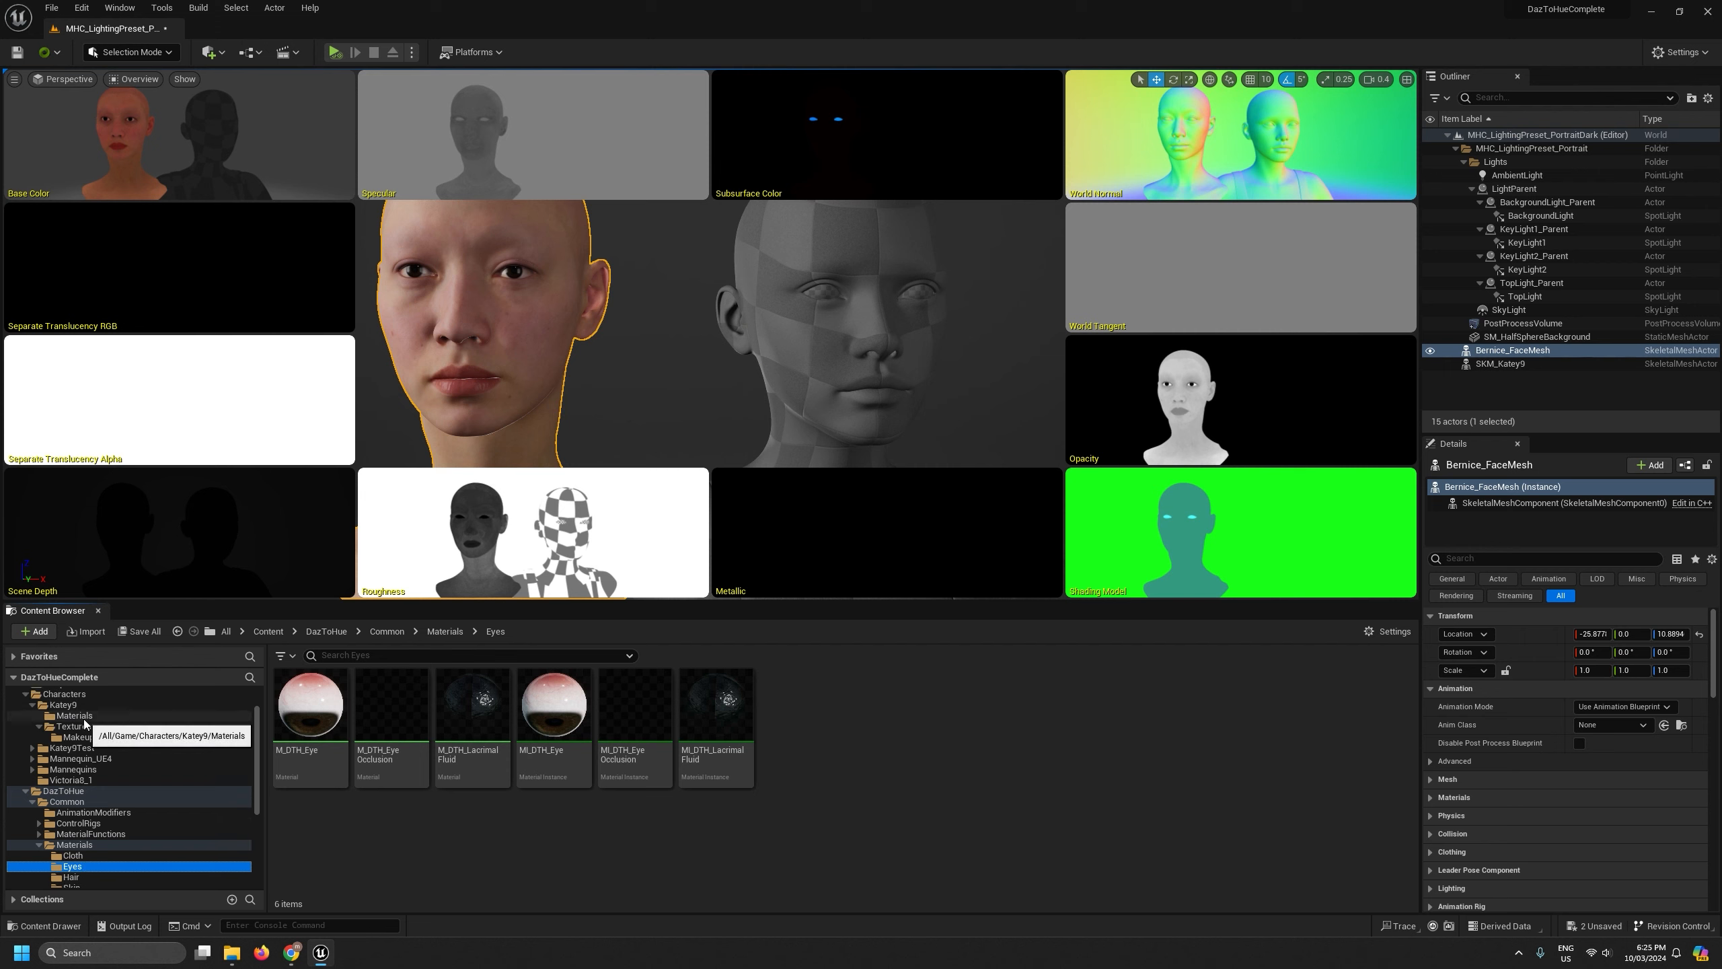
click(73, 856)
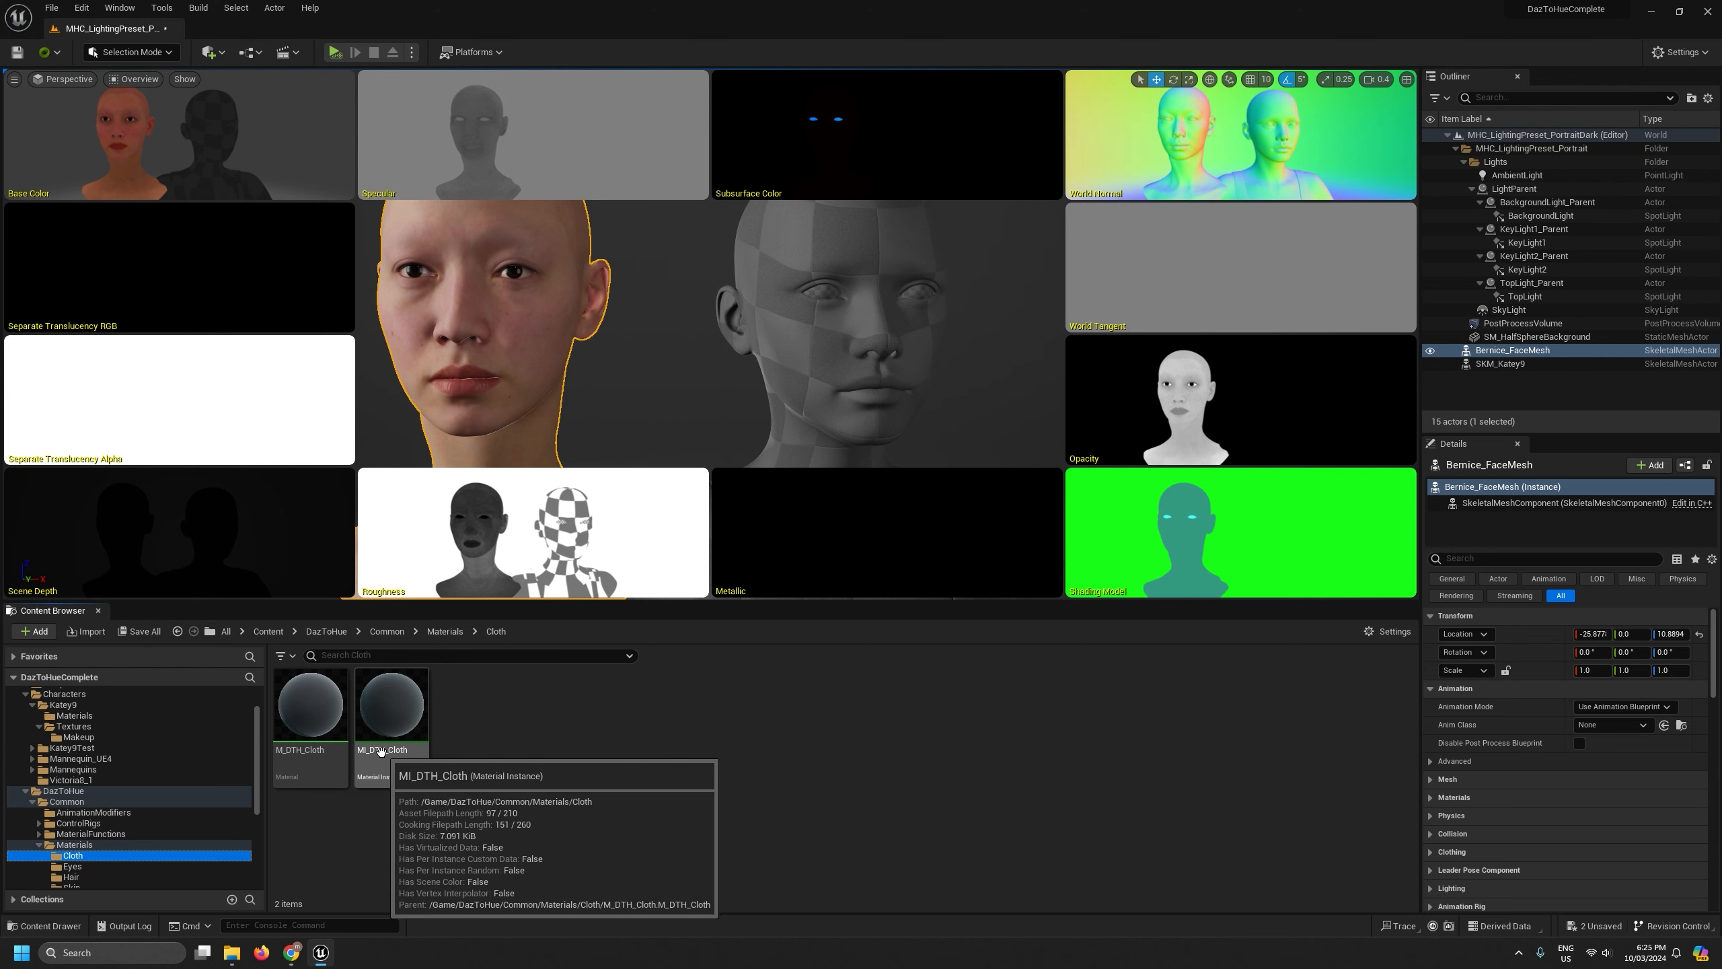
drag(384, 748, 83, 715)
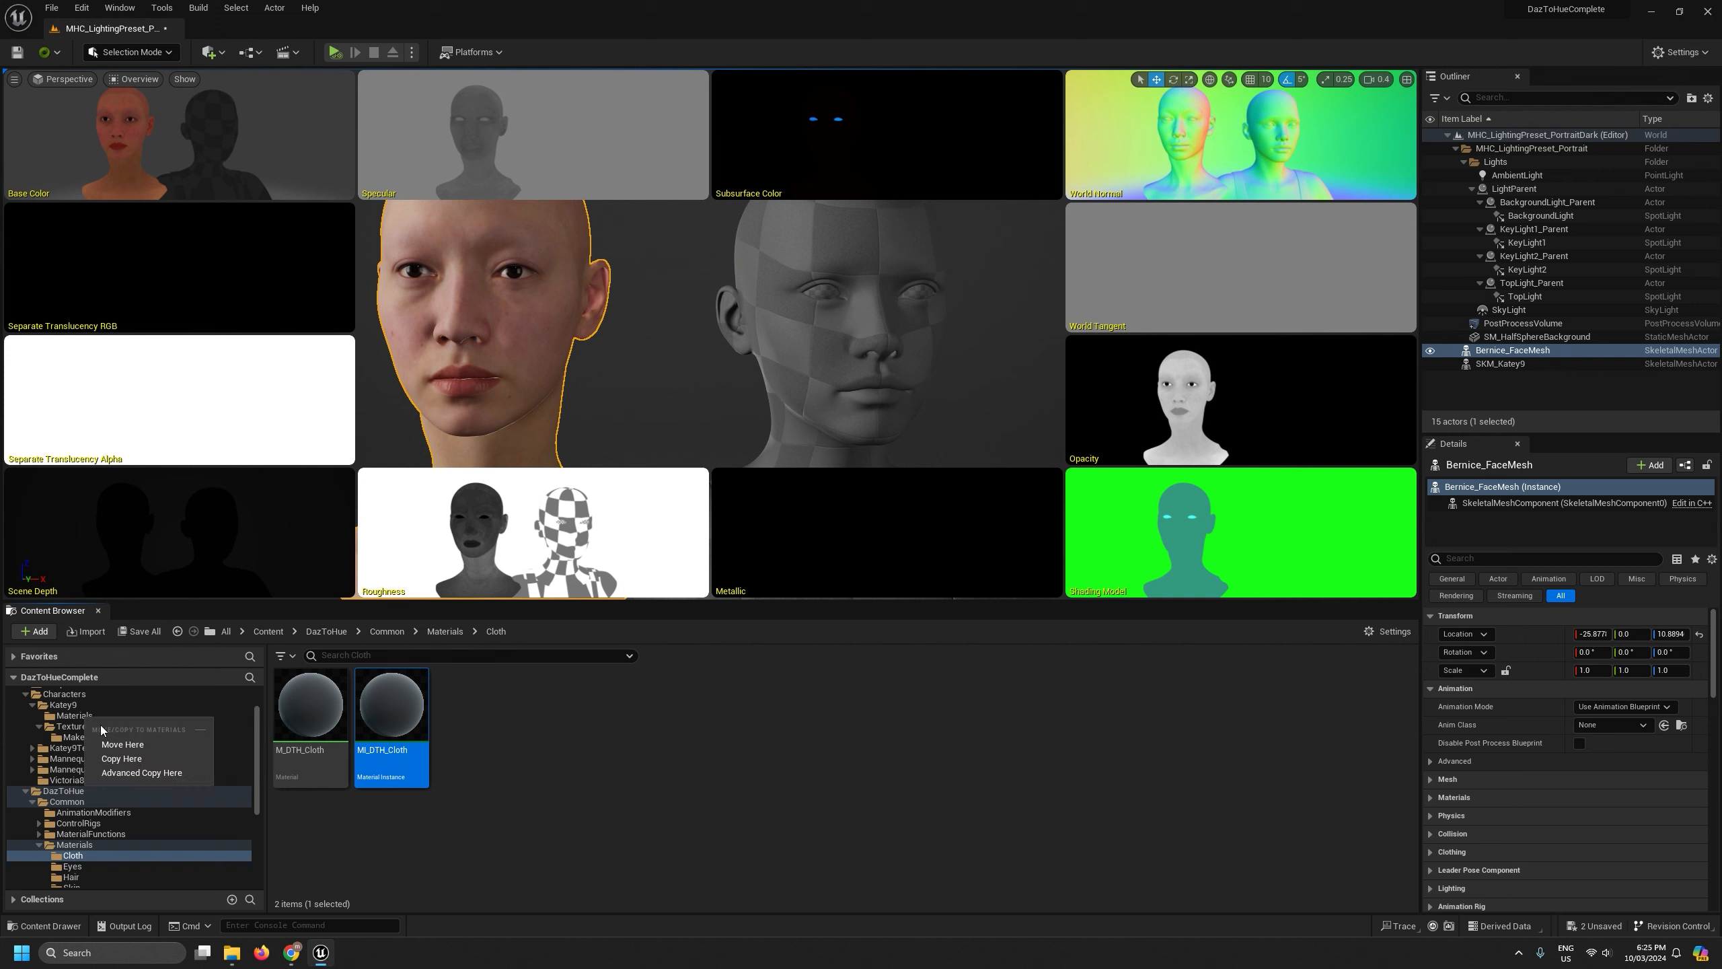
click(119, 760)
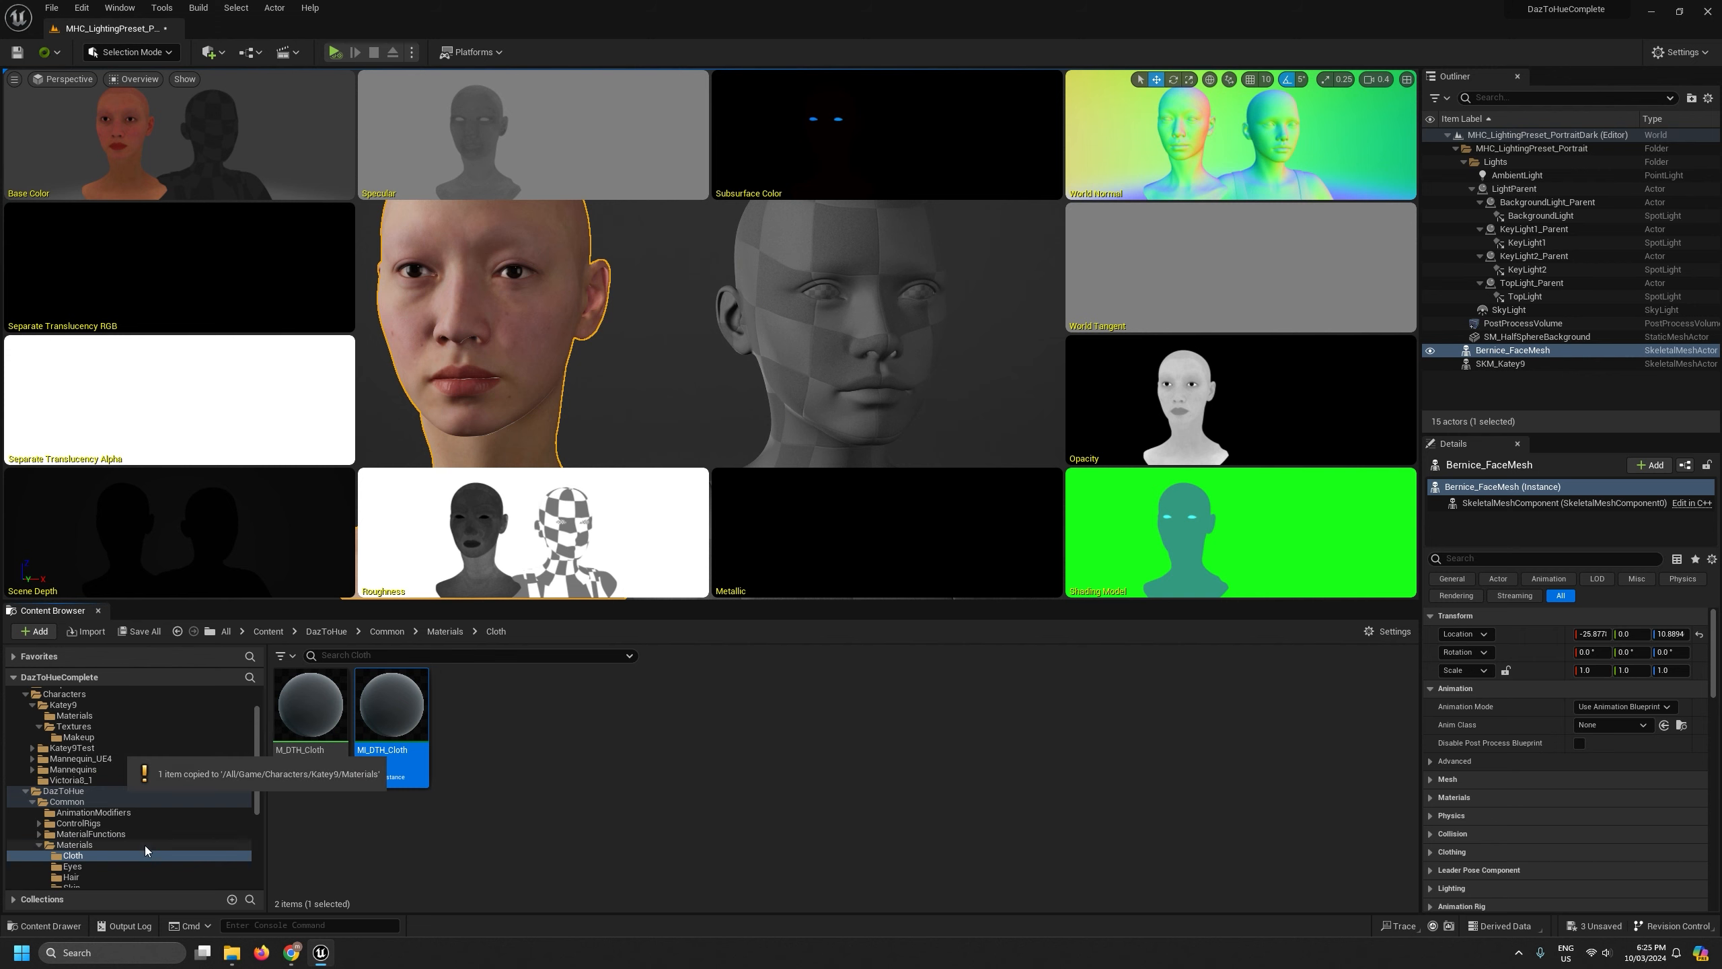
Copy the MI_DTH_Eye and MI_DTH_LacrimalFluid instances from the DazToHue Eyes folder into Katey9's Materials folder
click(84, 867)
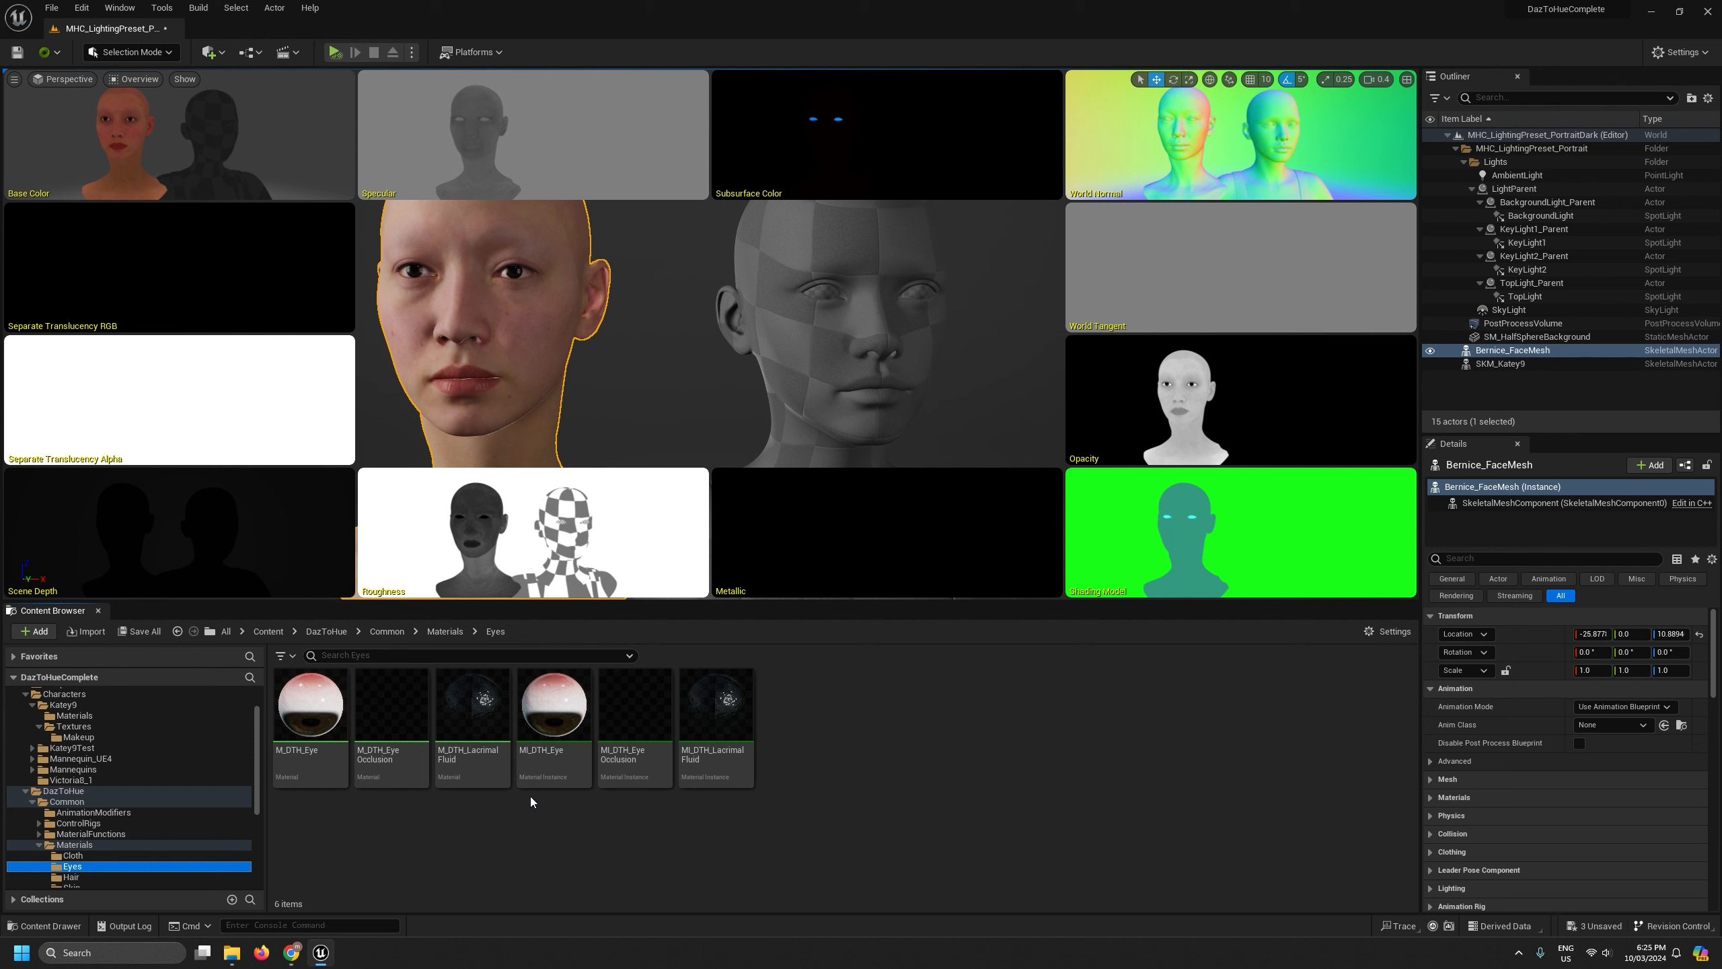
click(555, 706)
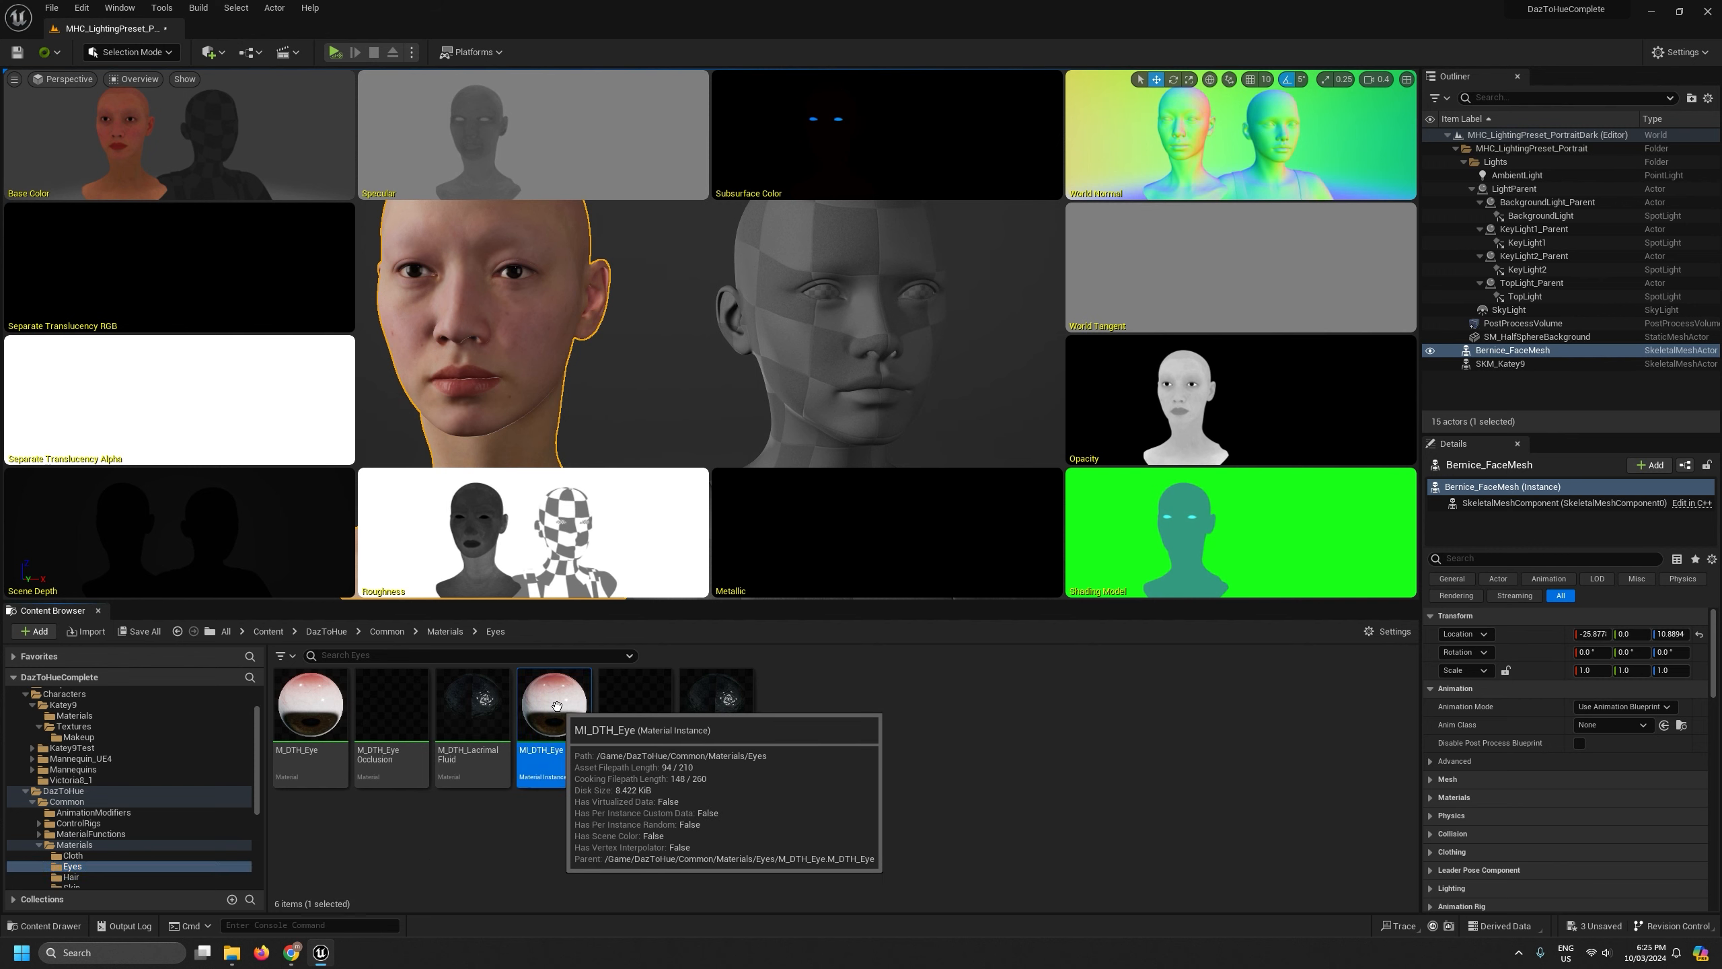
drag(555, 705, 80, 719)
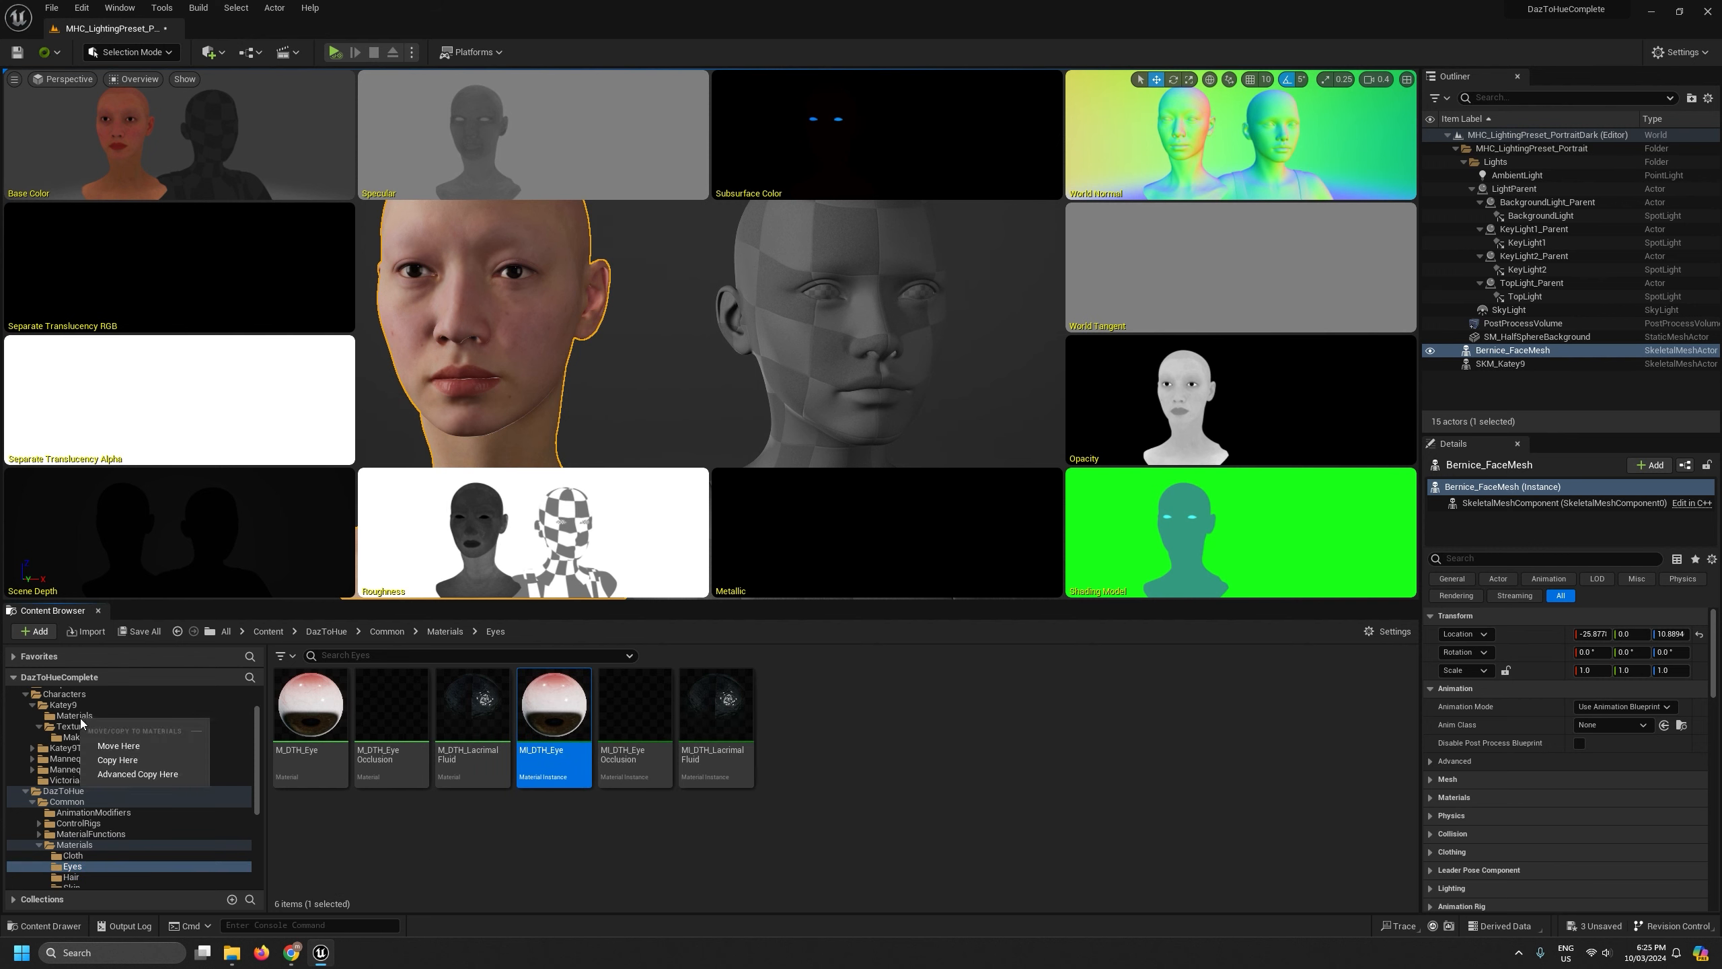
click(117, 759)
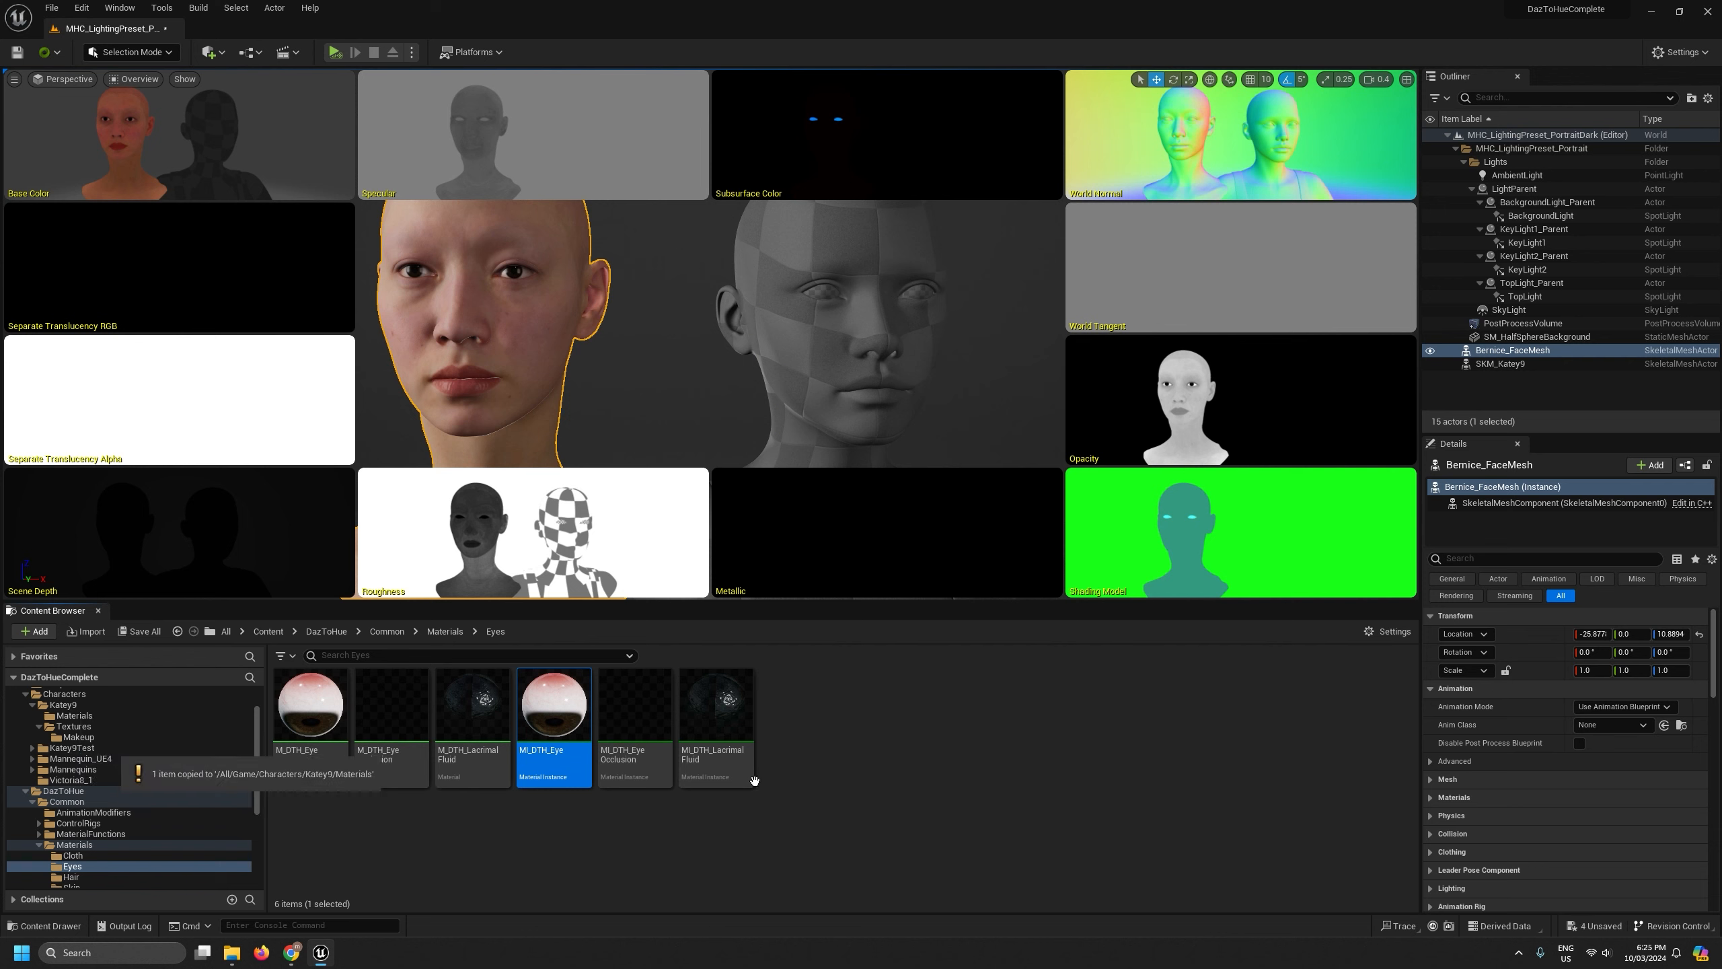
click(718, 705)
drag(717, 706, 78, 717)
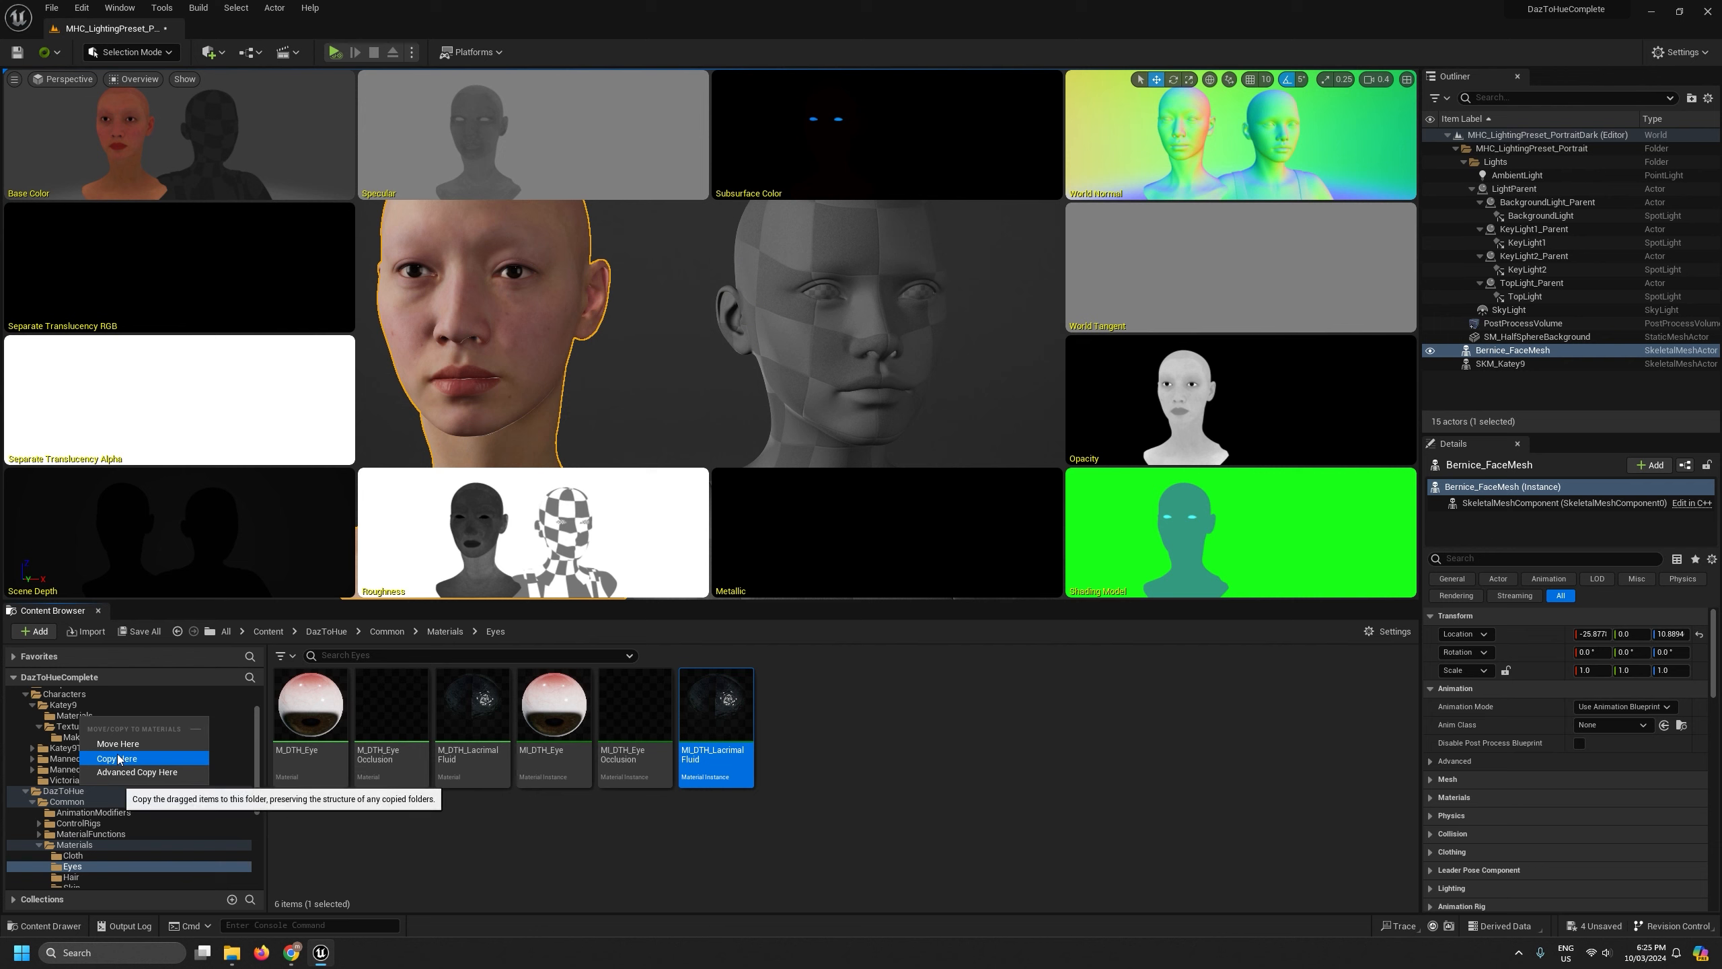
click(119, 760)
click(637, 709)
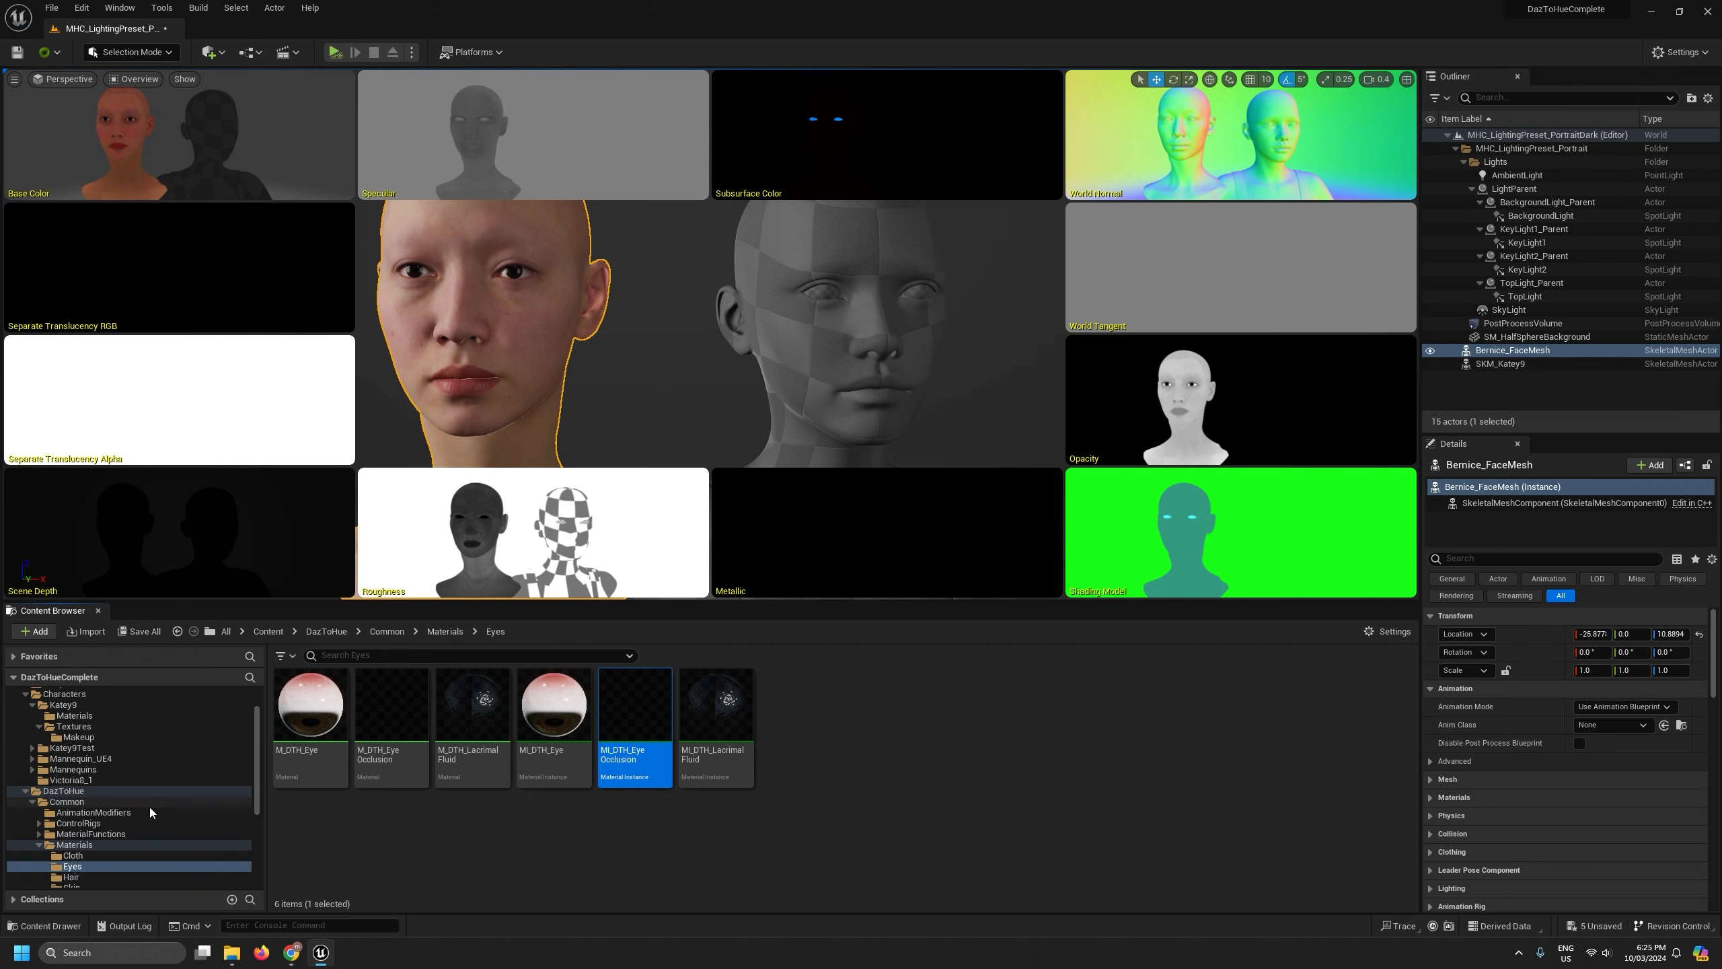
Copy the MI_DTH_Skin instance from the DazToHue Skin folder into Katey9's Materials folder
scroll(150, 808, down, 1)
click(72, 868)
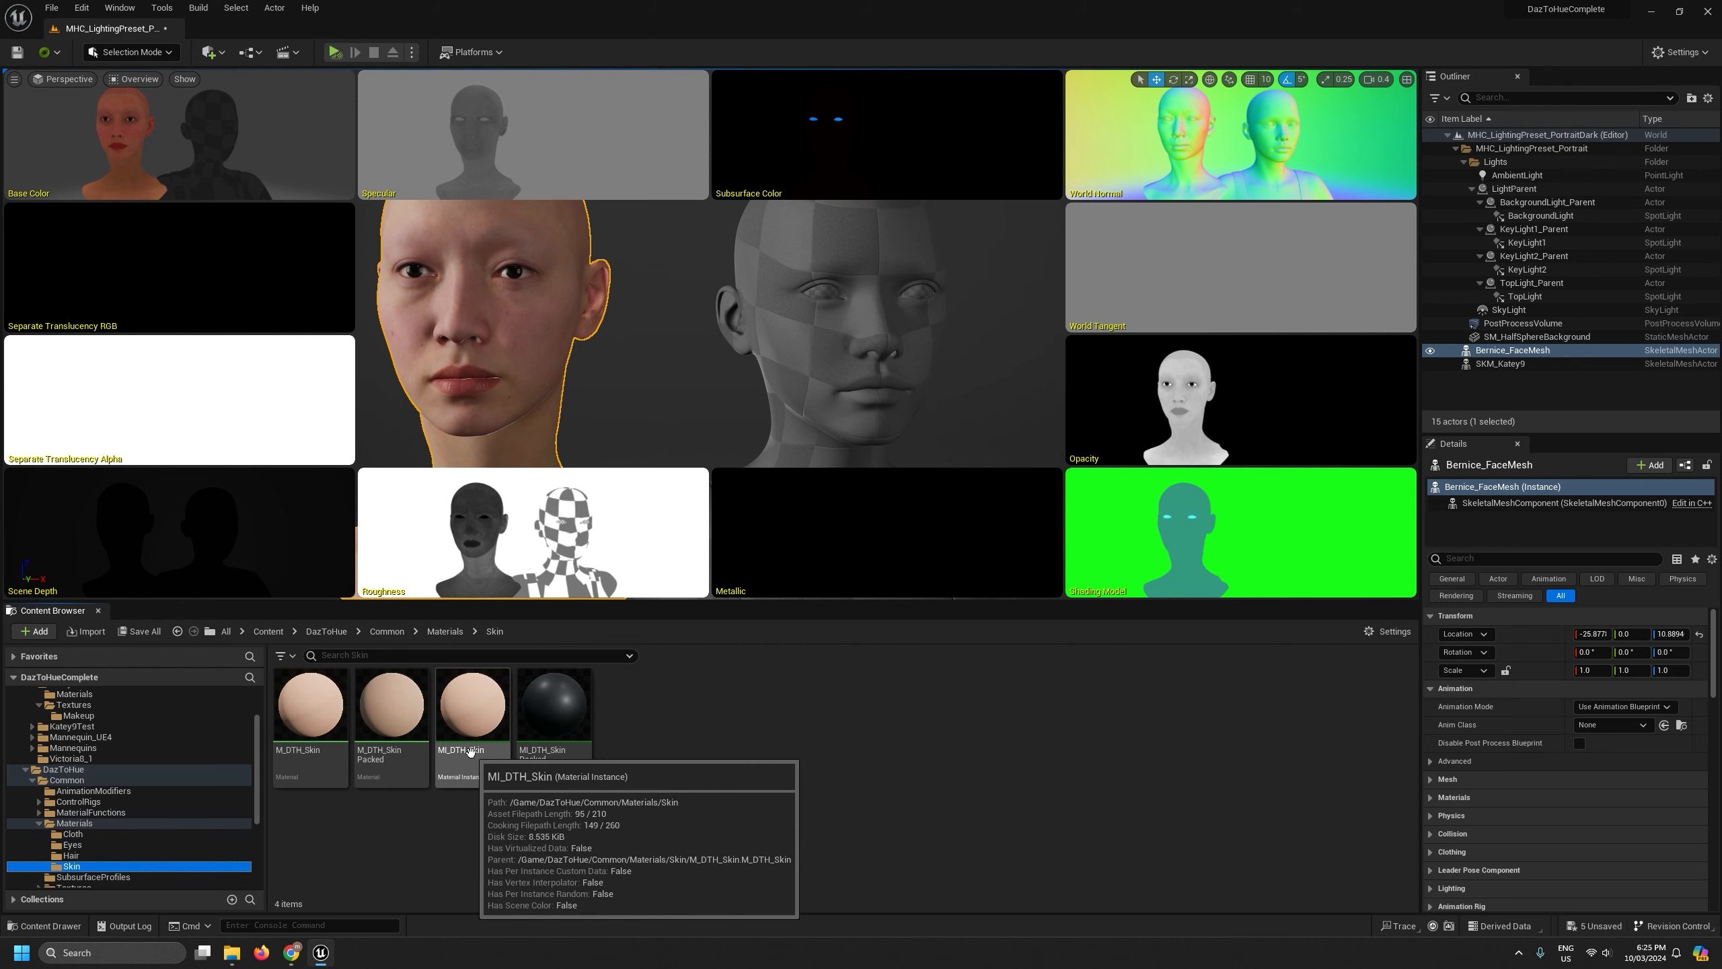
scroll(211, 792, up, 3)
drag(459, 709, 94, 759)
click(153, 800)
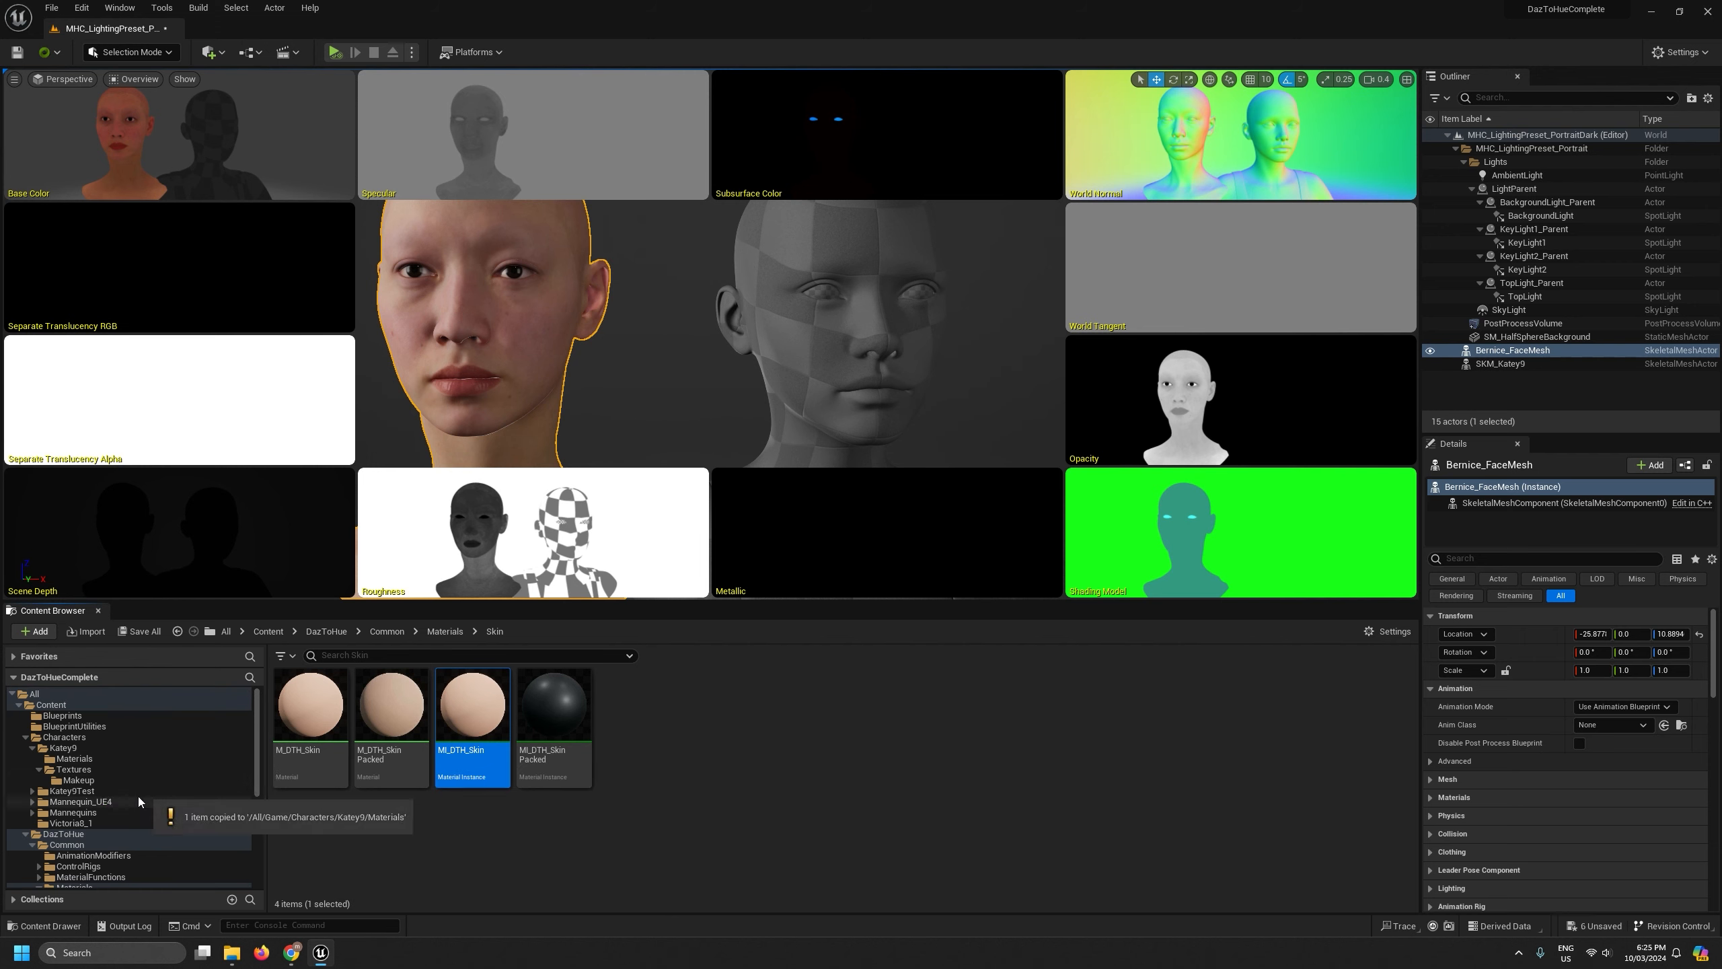
Open Katey9's Materials folder and switch the viewport from the buffer overview to Lit view
click(73, 759)
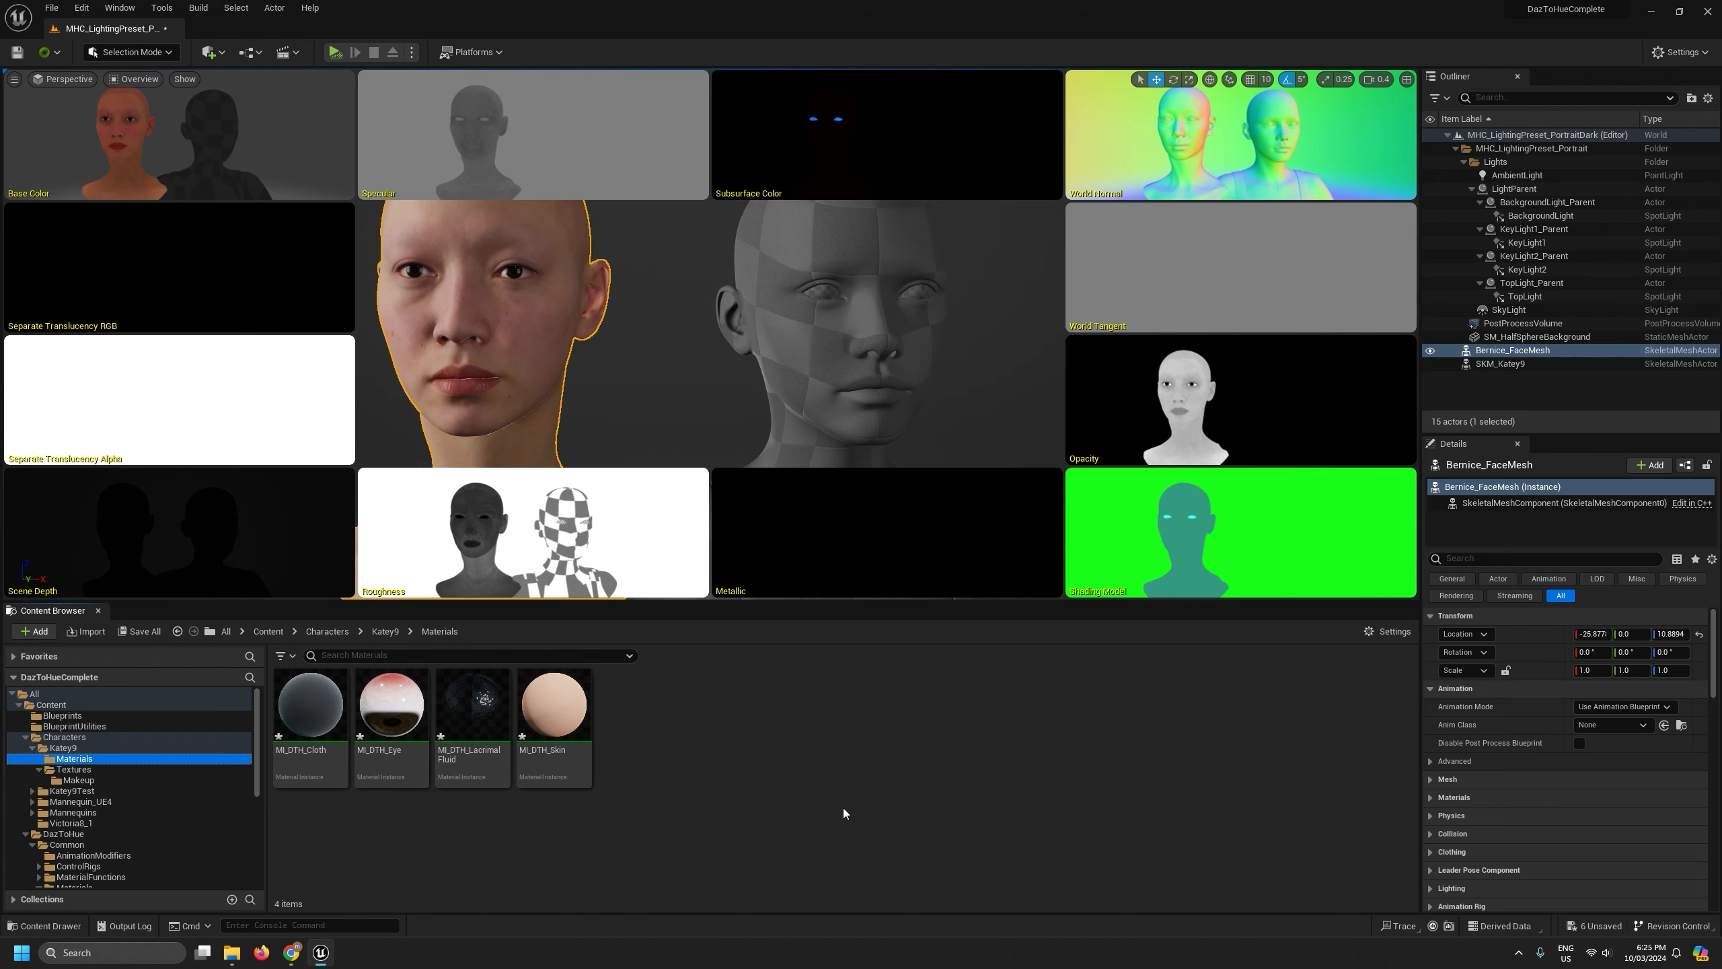
click(119, 80)
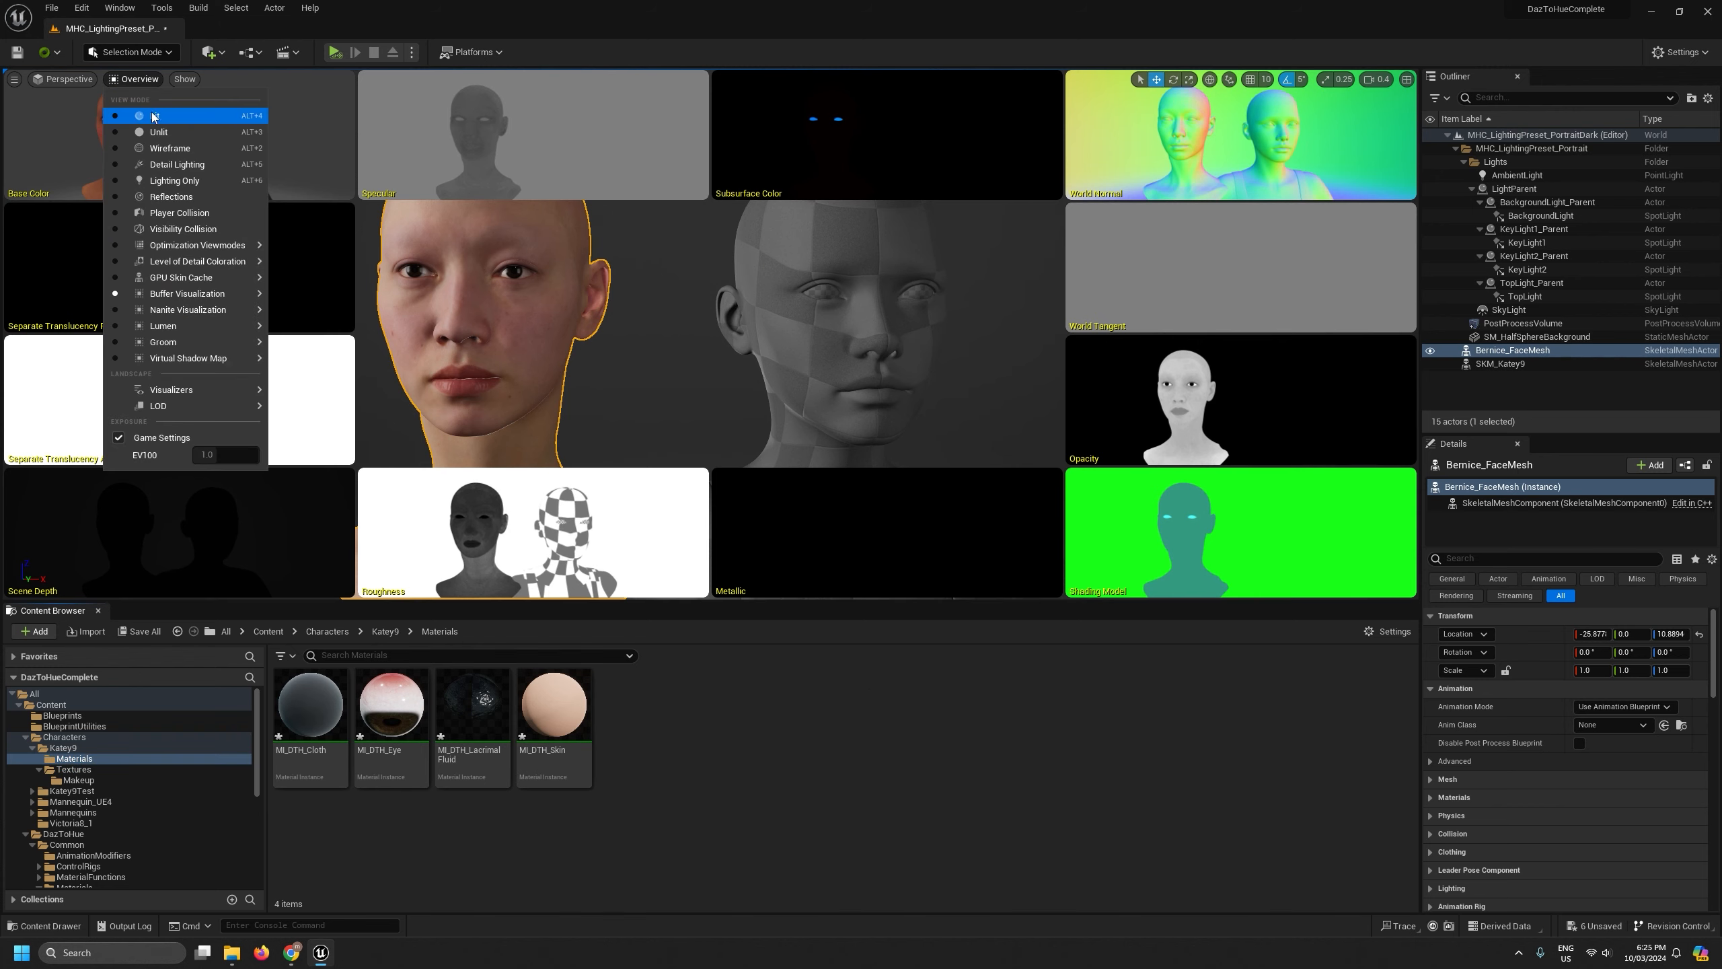
click(136, 109)
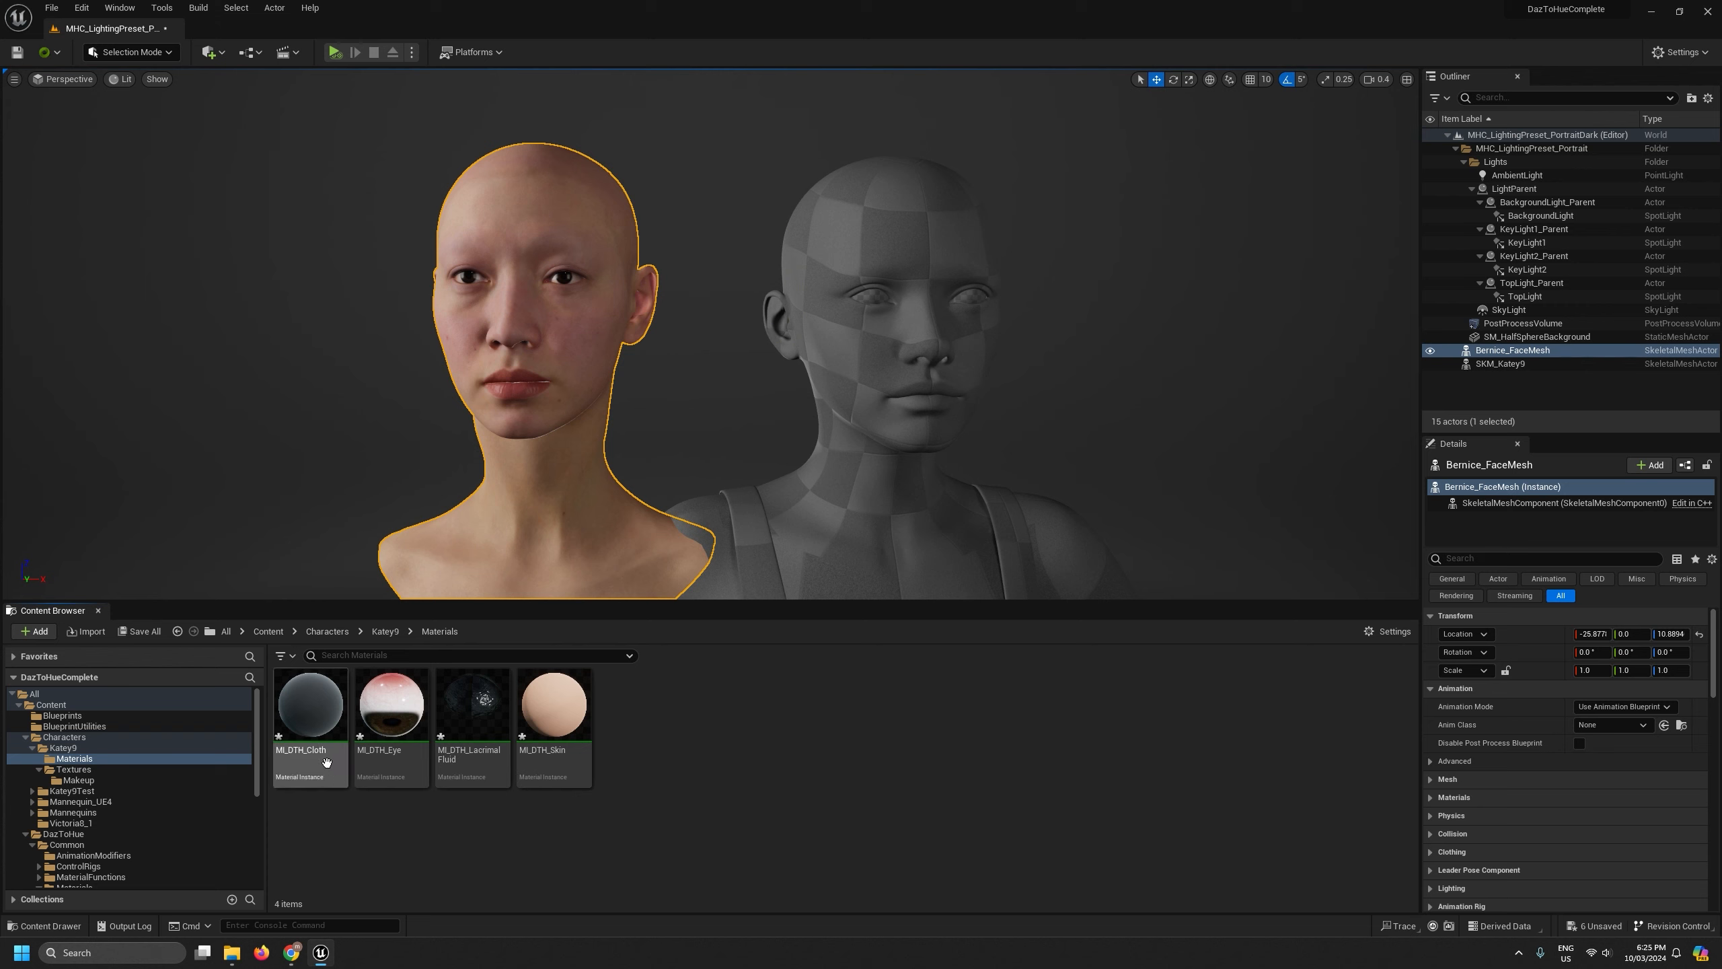
mouse_move(324, 760)
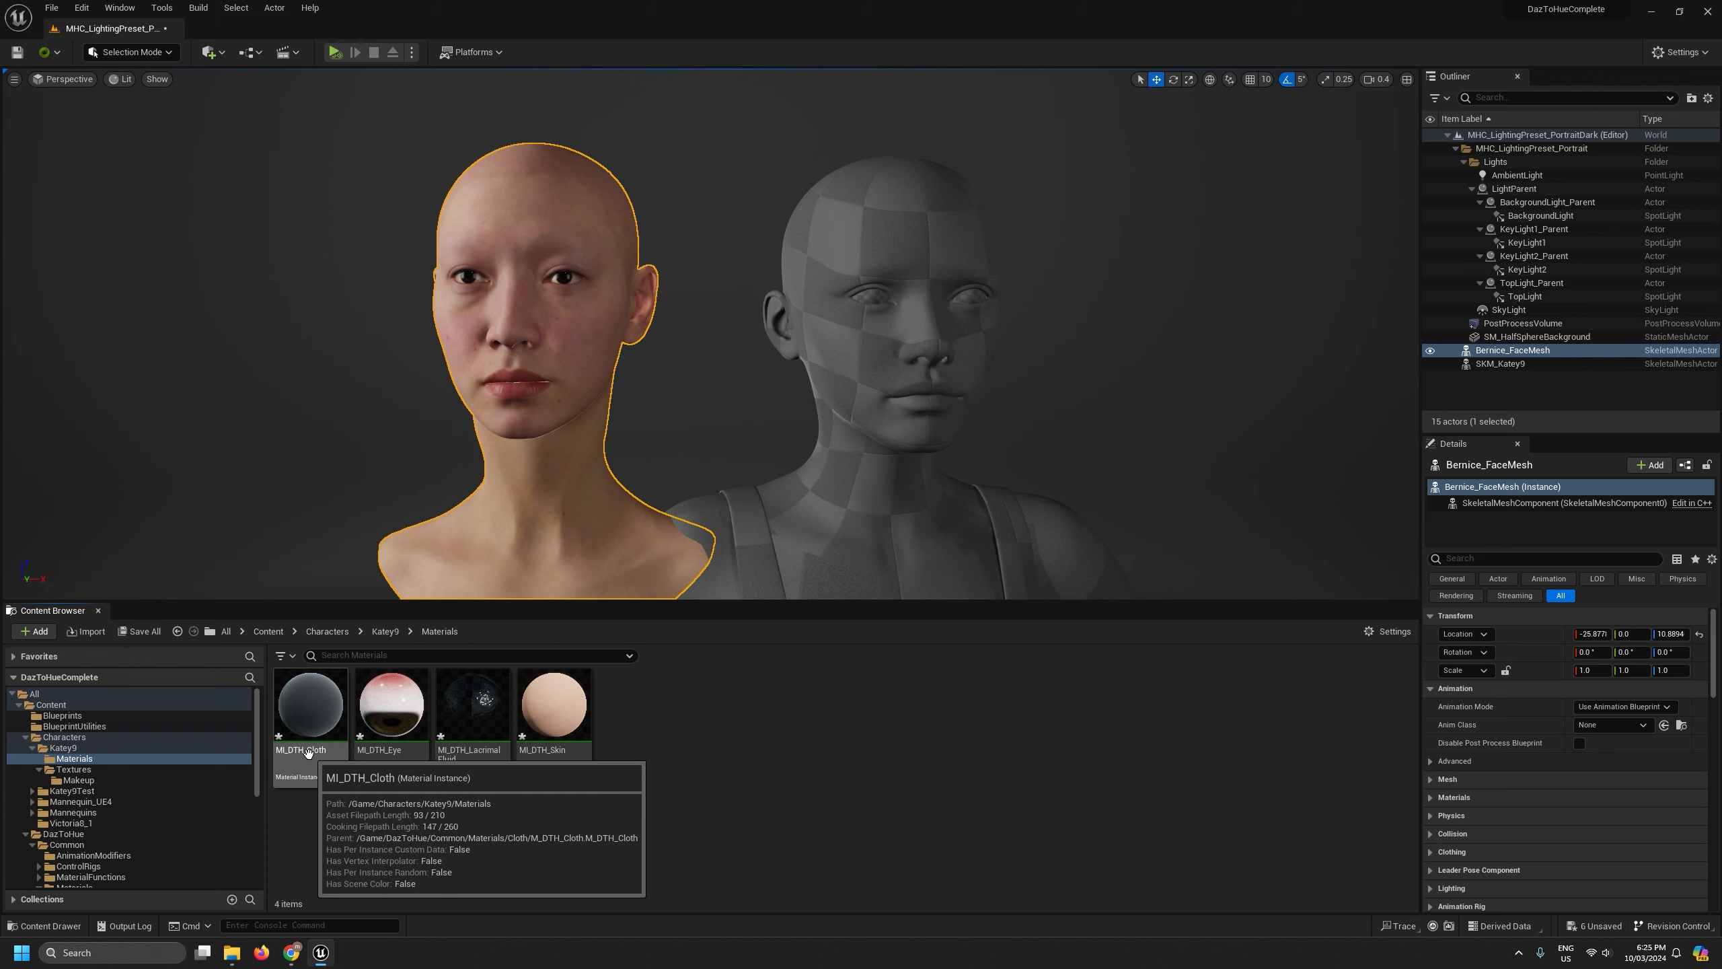
click(308, 752)
click(308, 752)
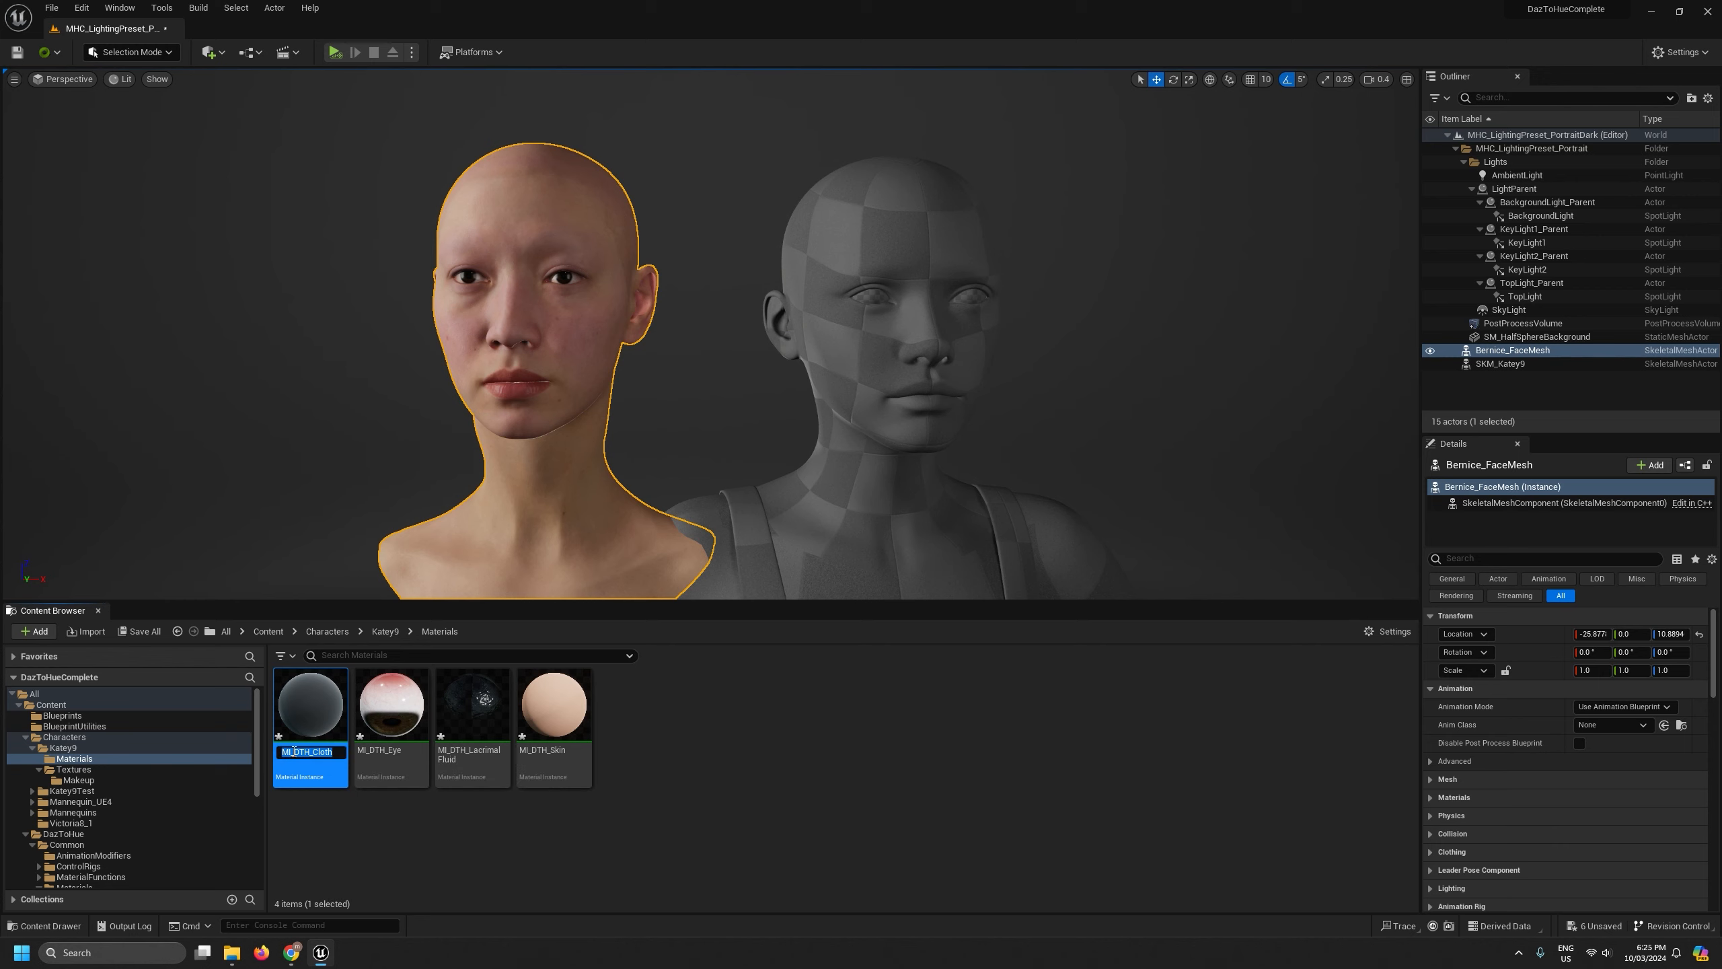
key(Escape)
click(541, 879)
Open the SKM_Katey9 skeletal mesh in a floating window beside the Content Browser and widen its asset details to show the full material slot names
click(63, 748)
double_click(499, 774)
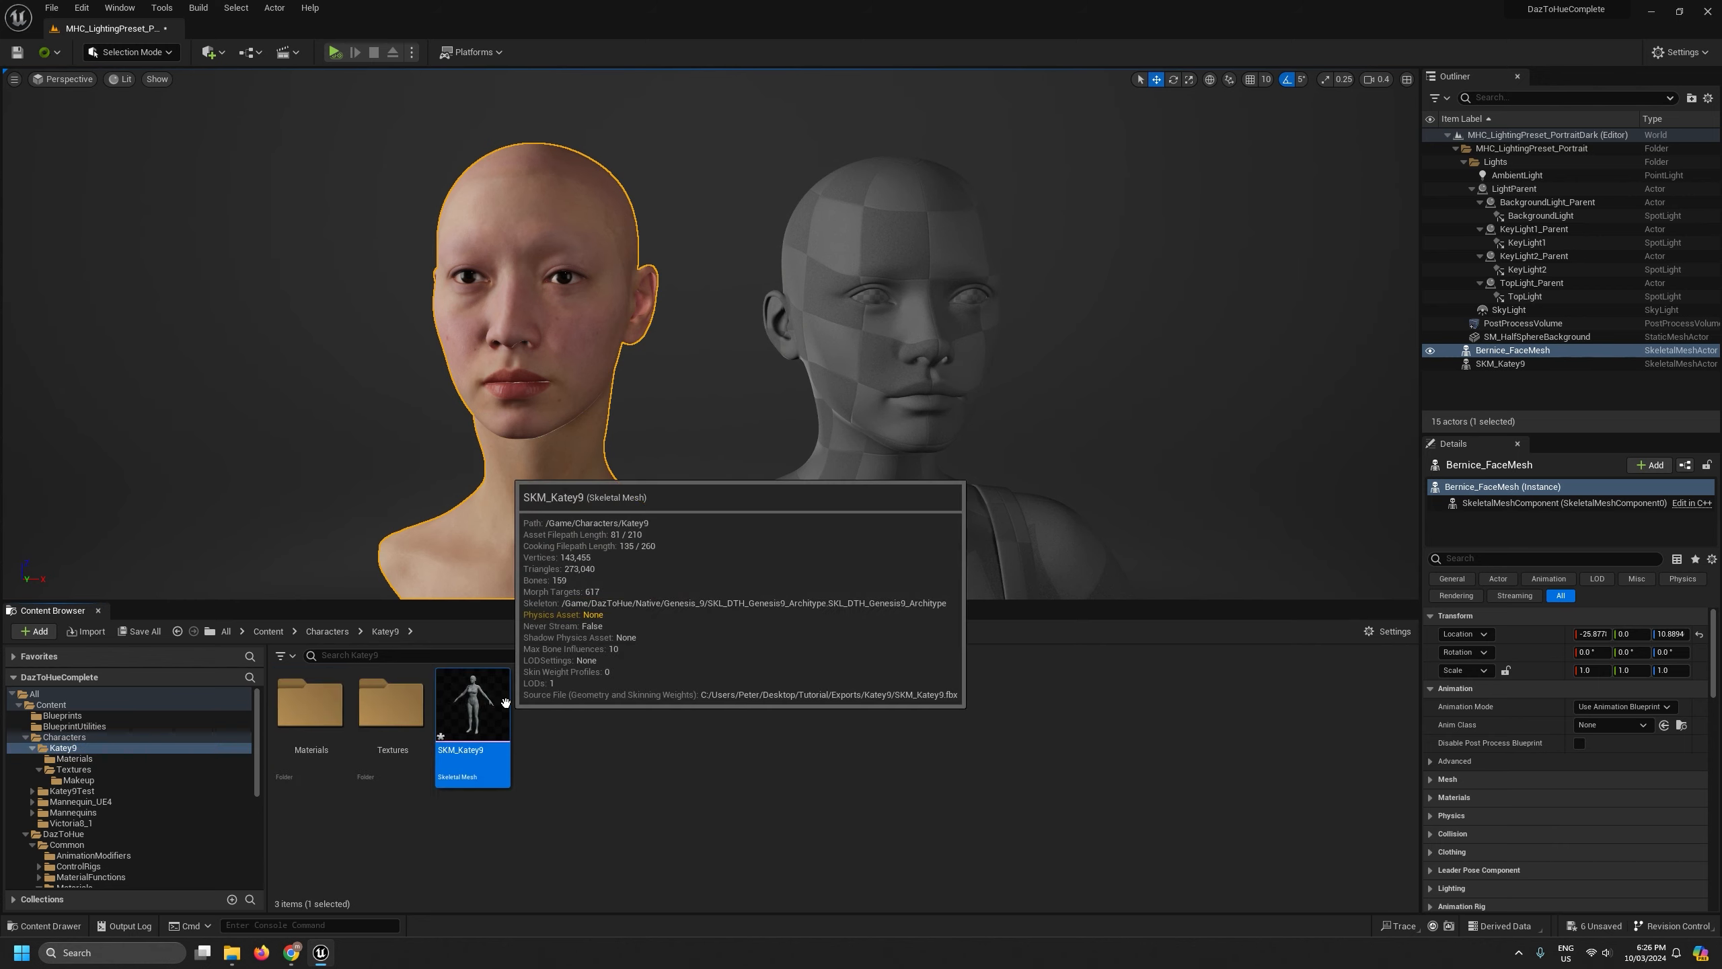
drag(133, 29, 841, 108)
drag(1307, 402, 1659, 899)
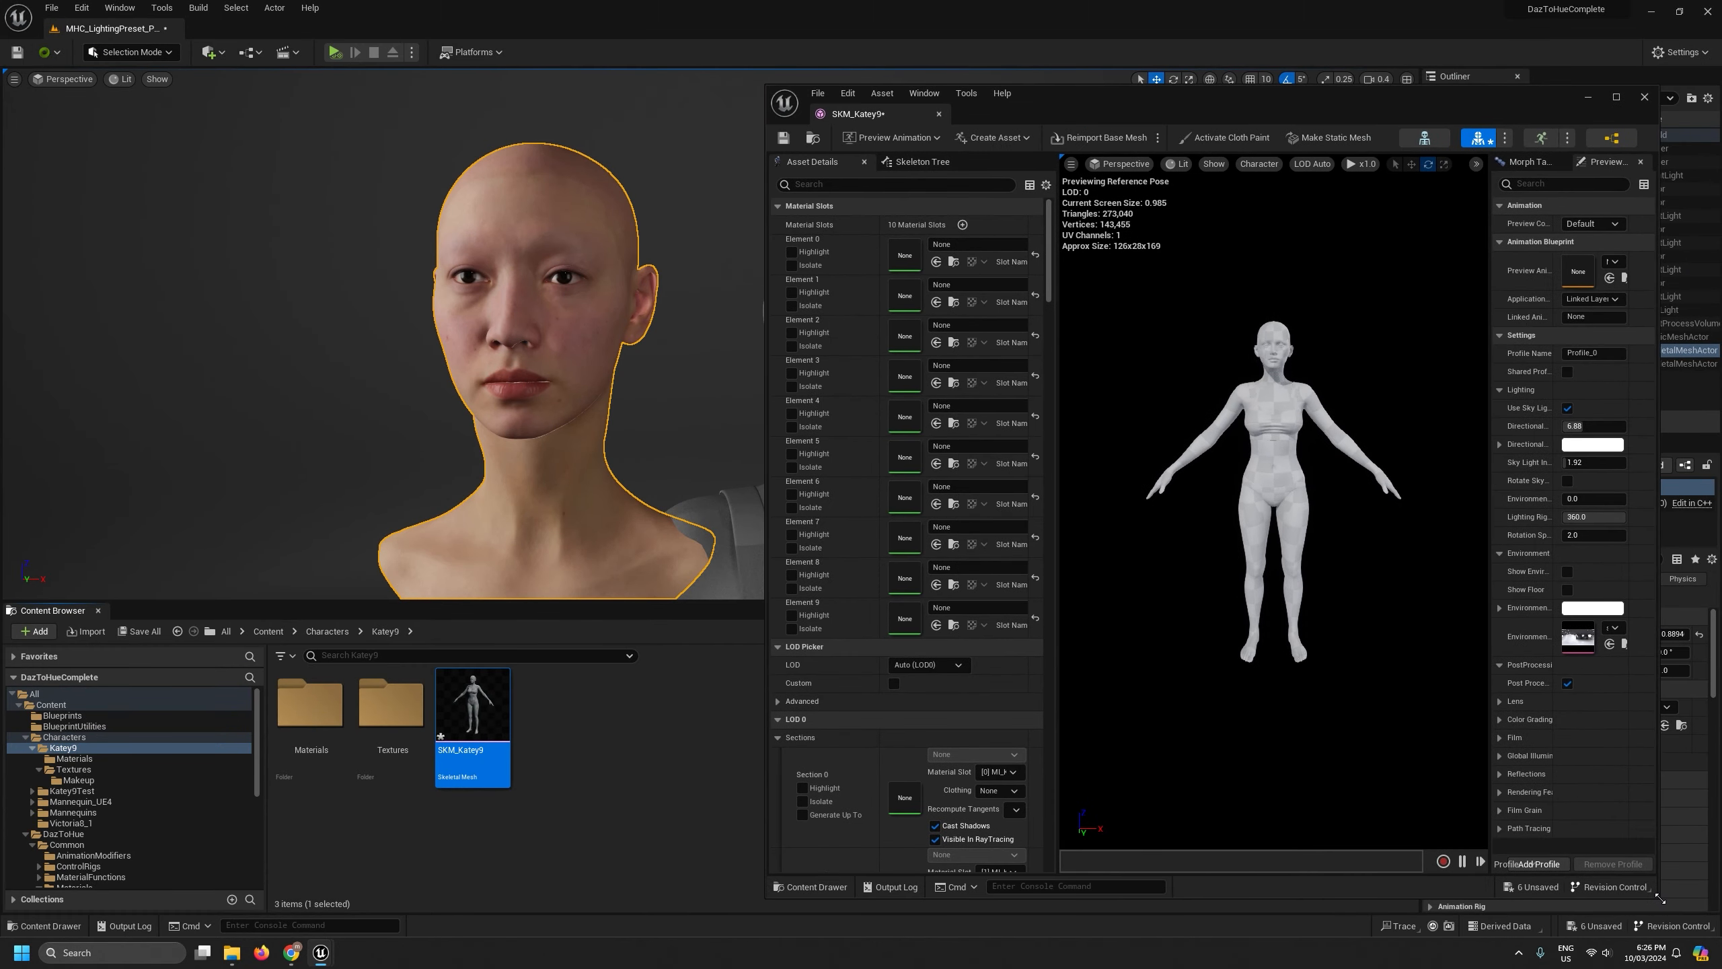
drag(1058, 339, 1273, 312)
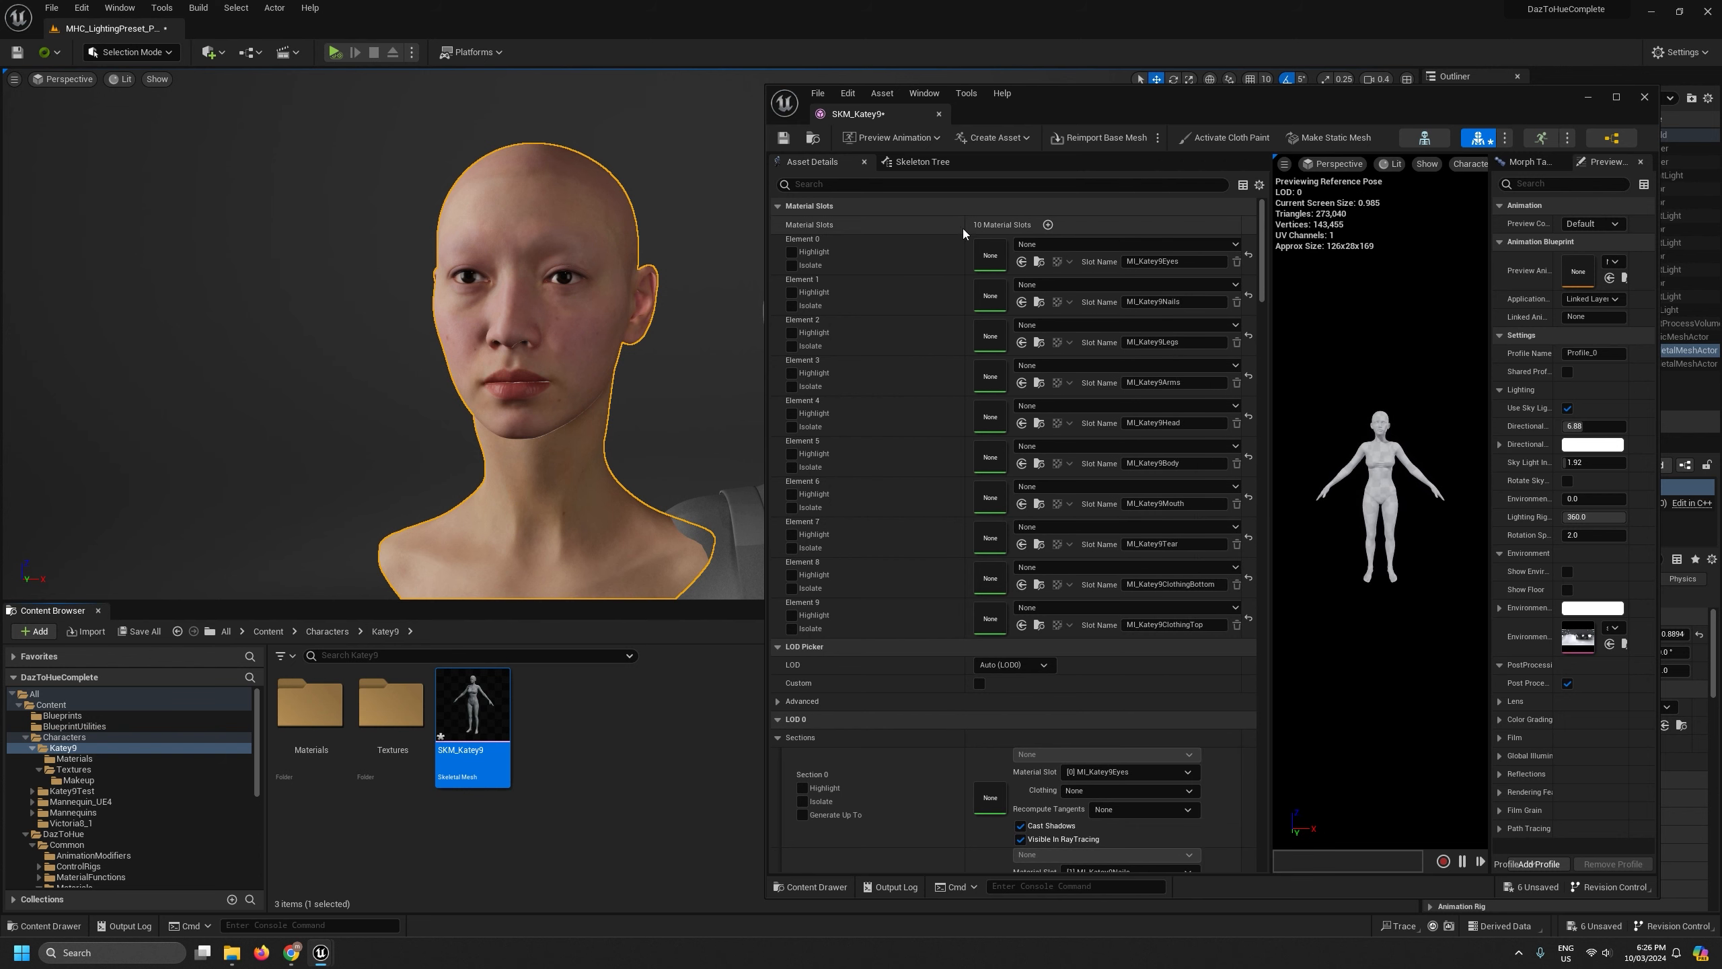
drag(964, 224, 859, 226)
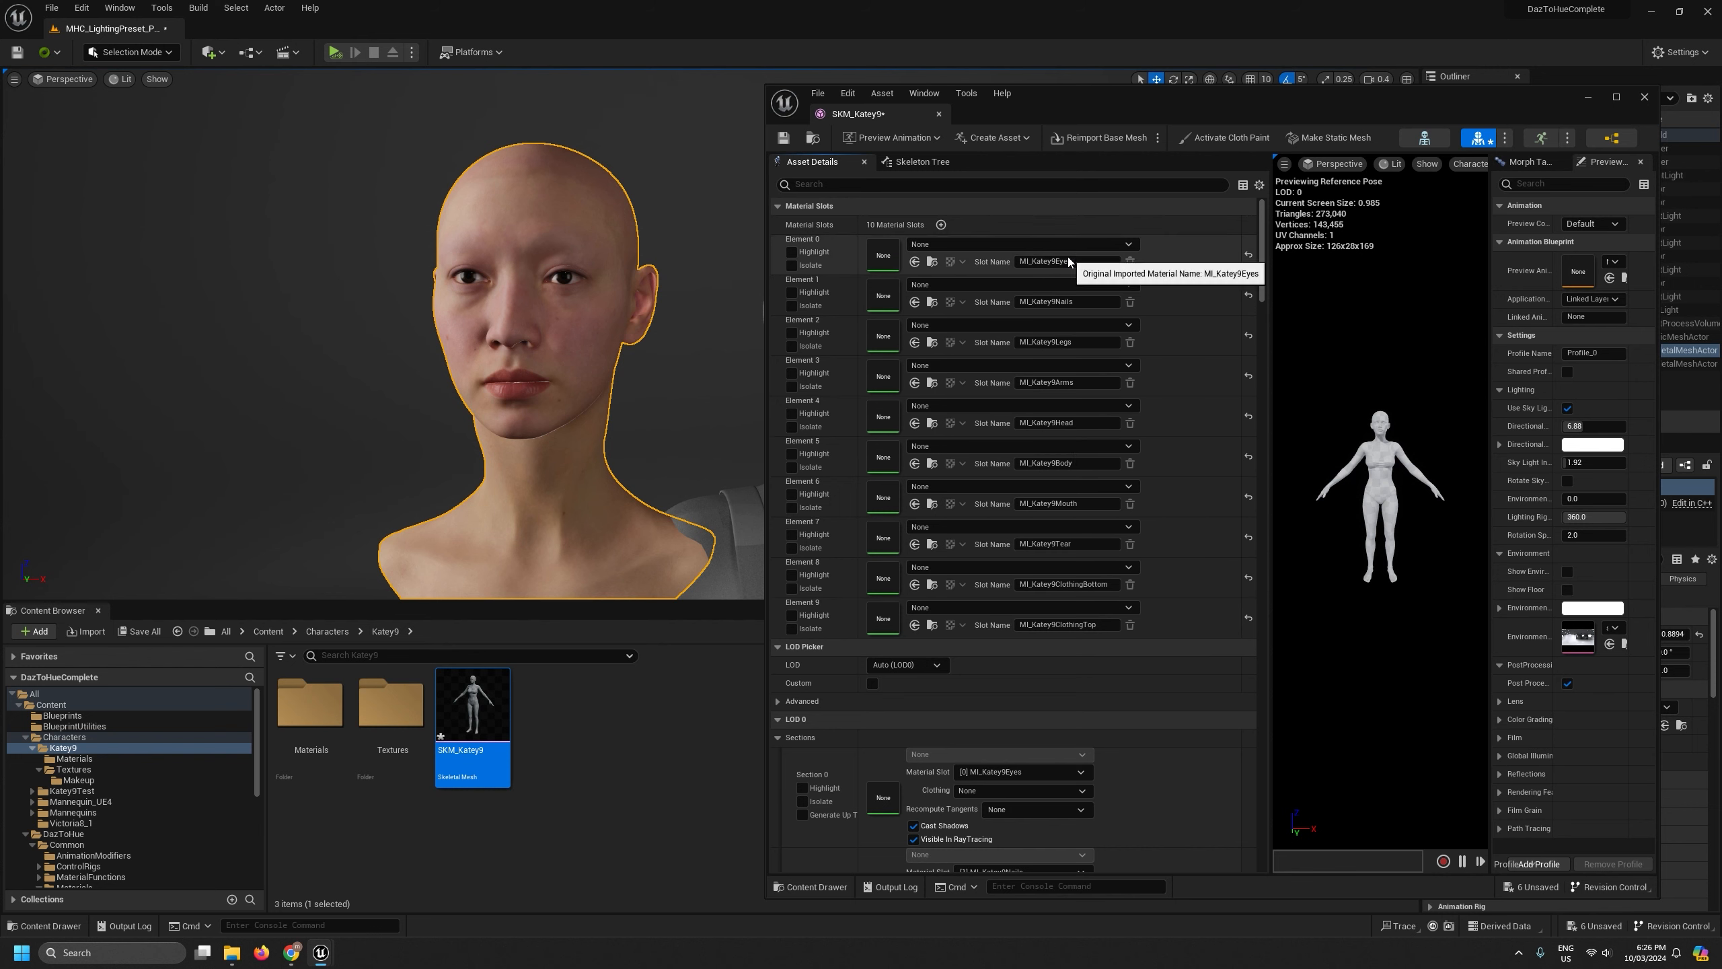
Rename the copied MI_DTH_Cloth in Katey9's Materials folder to MI_Katey9ClothingBottom, using the name of material slot 8
click(161, 757)
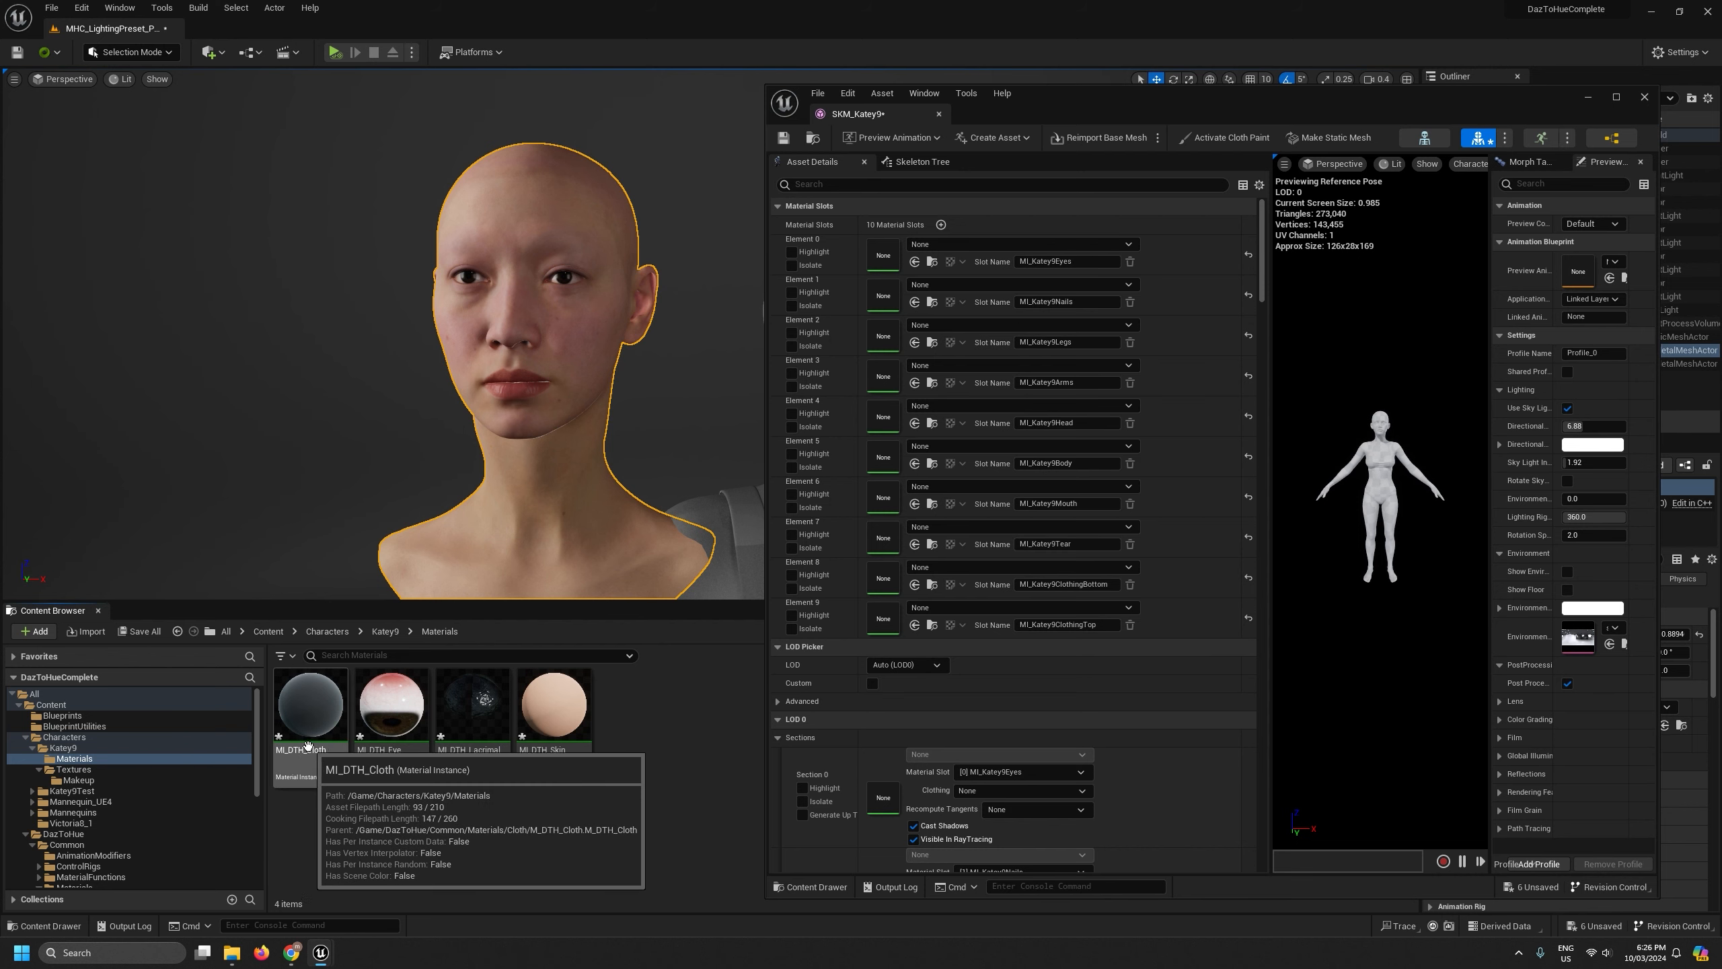
right_click(296, 709)
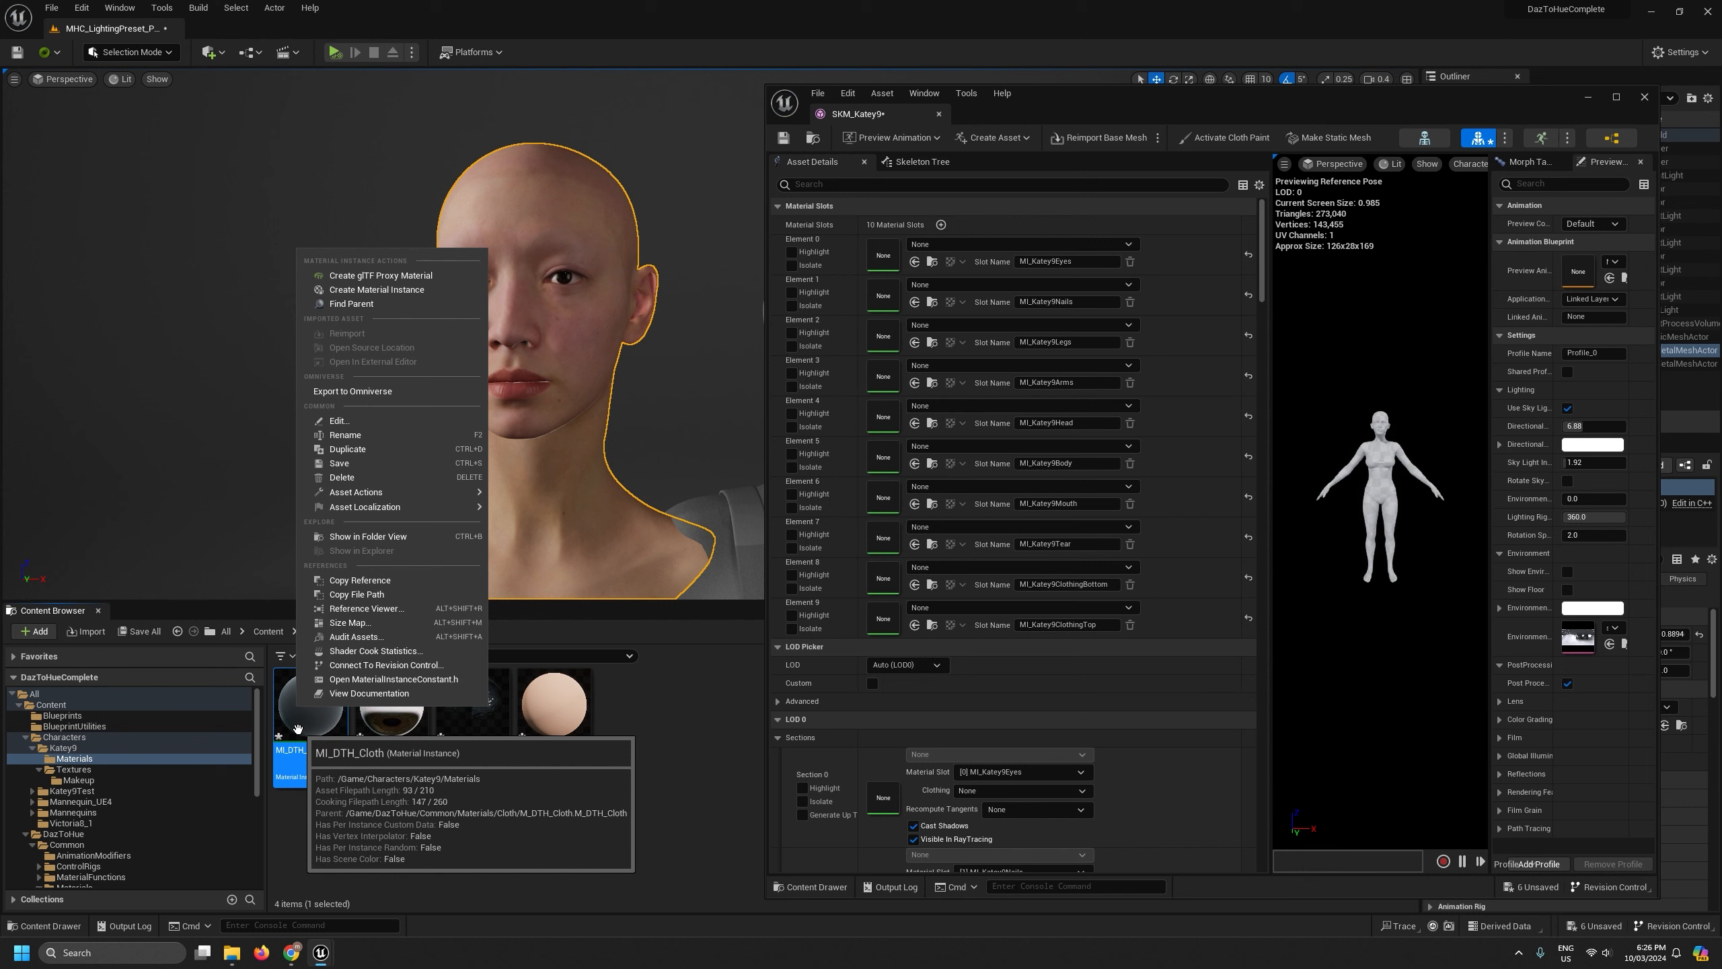
click(309, 752)
click(309, 752)
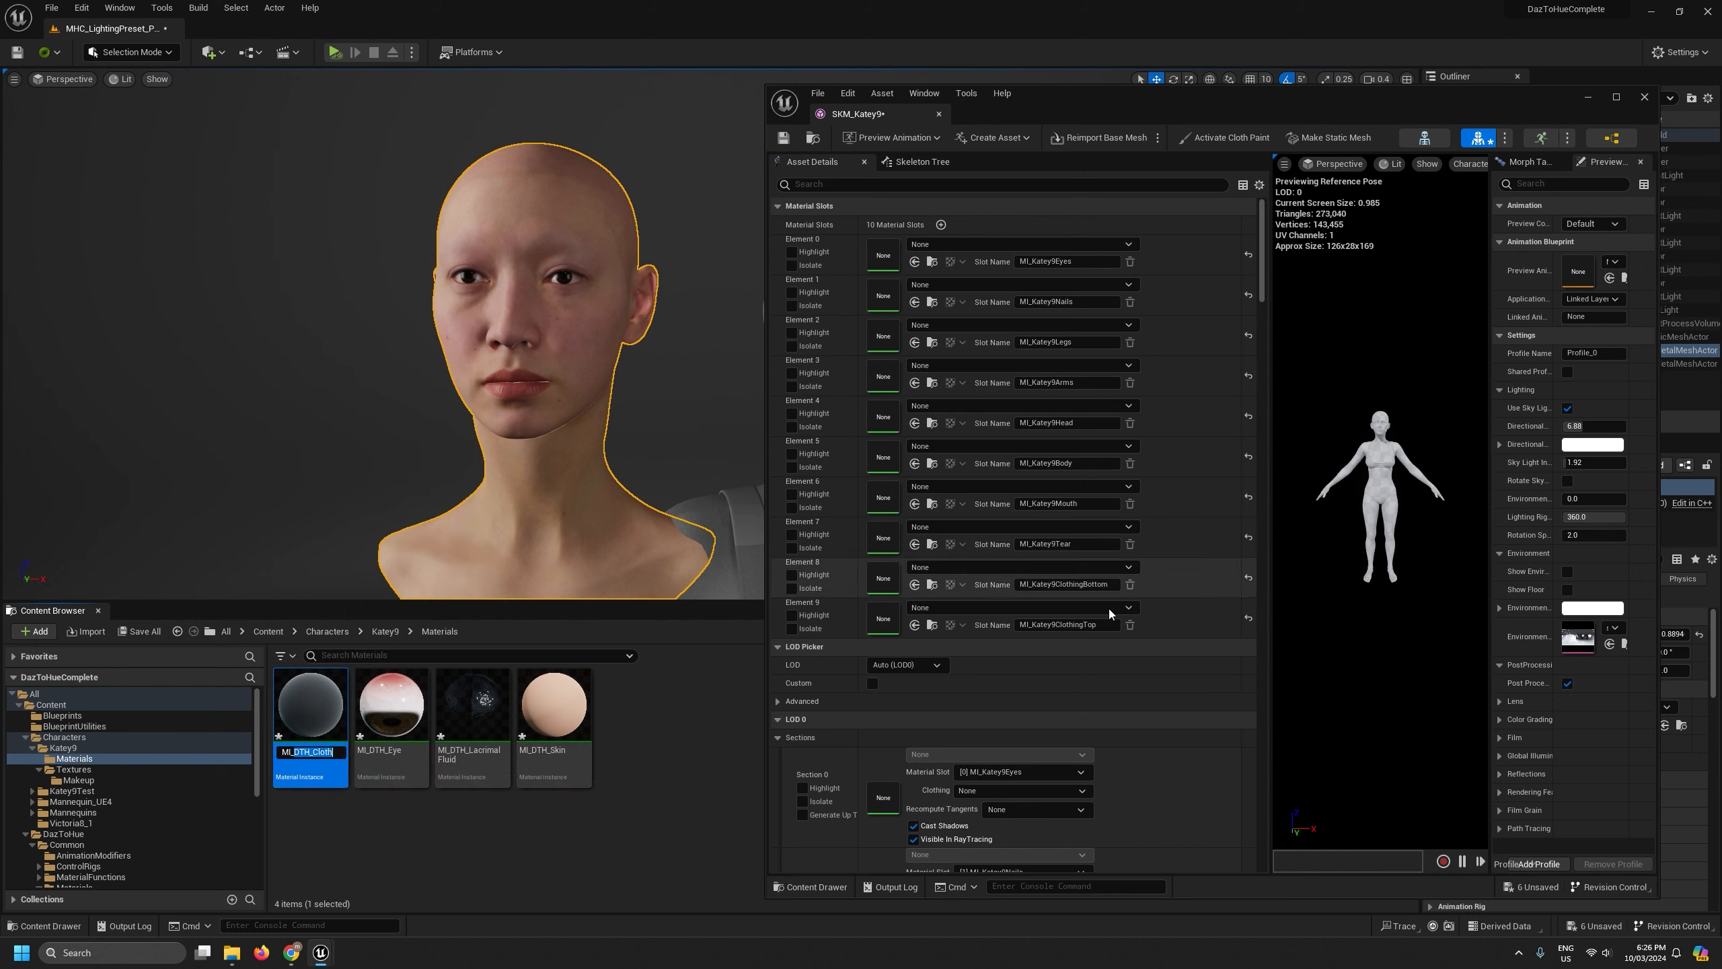
click(1088, 587)
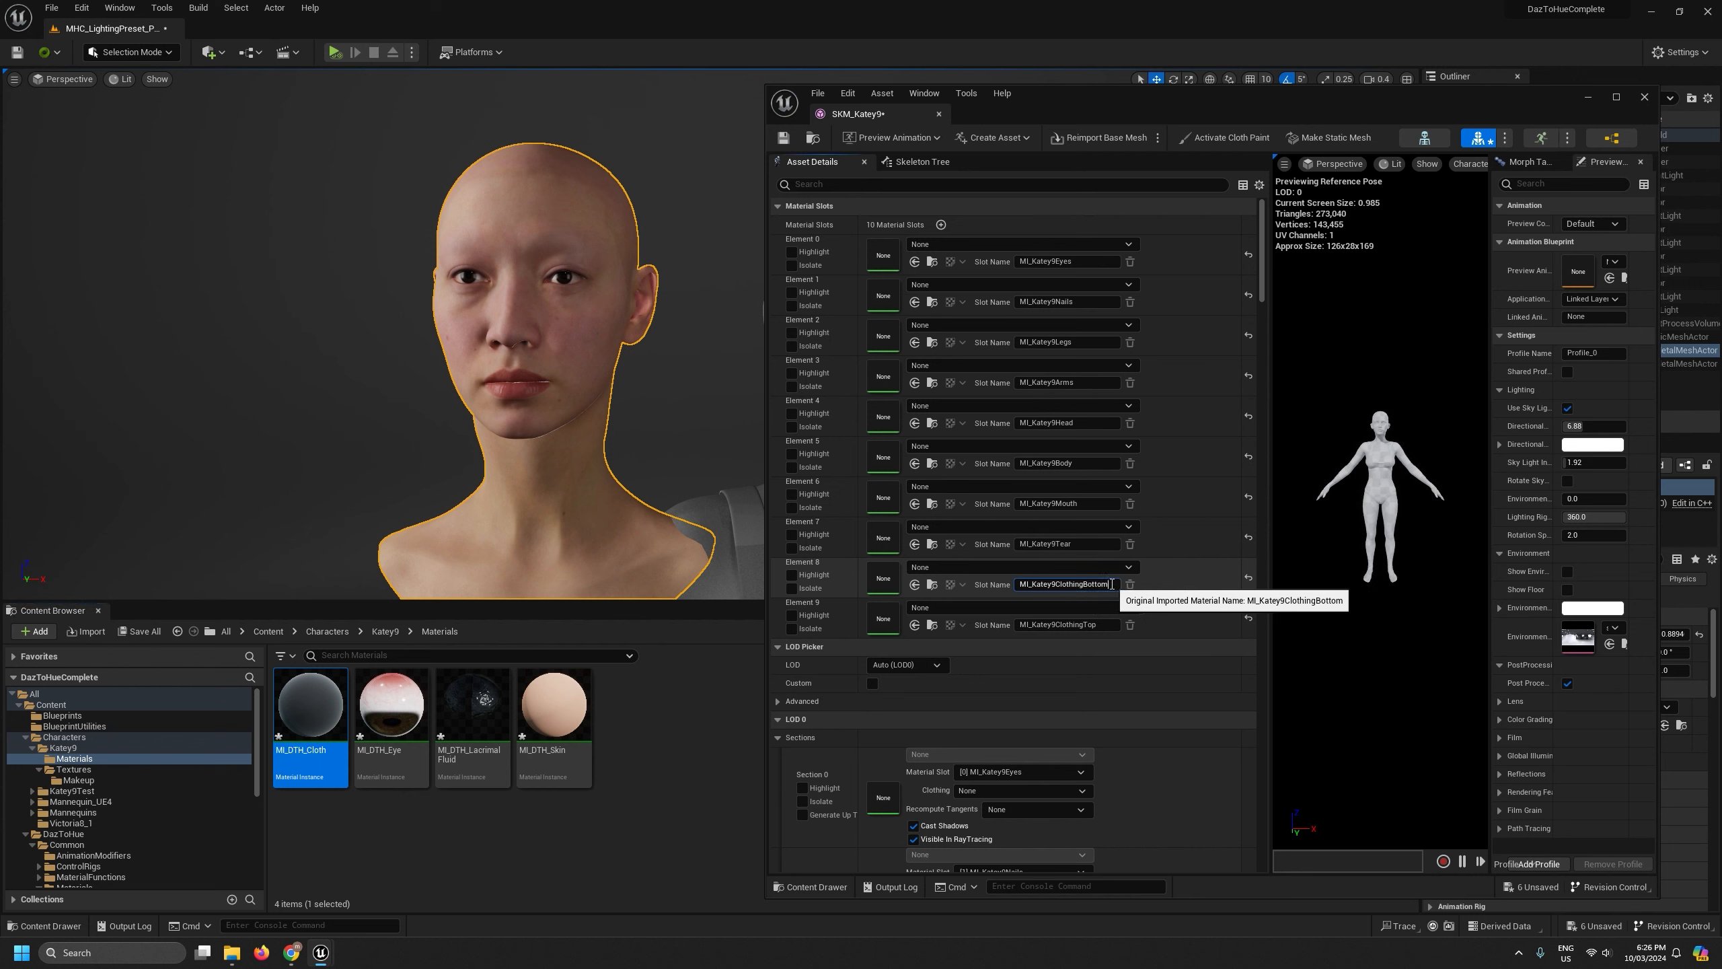
drag(1113, 584, 987, 581)
click(310, 751)
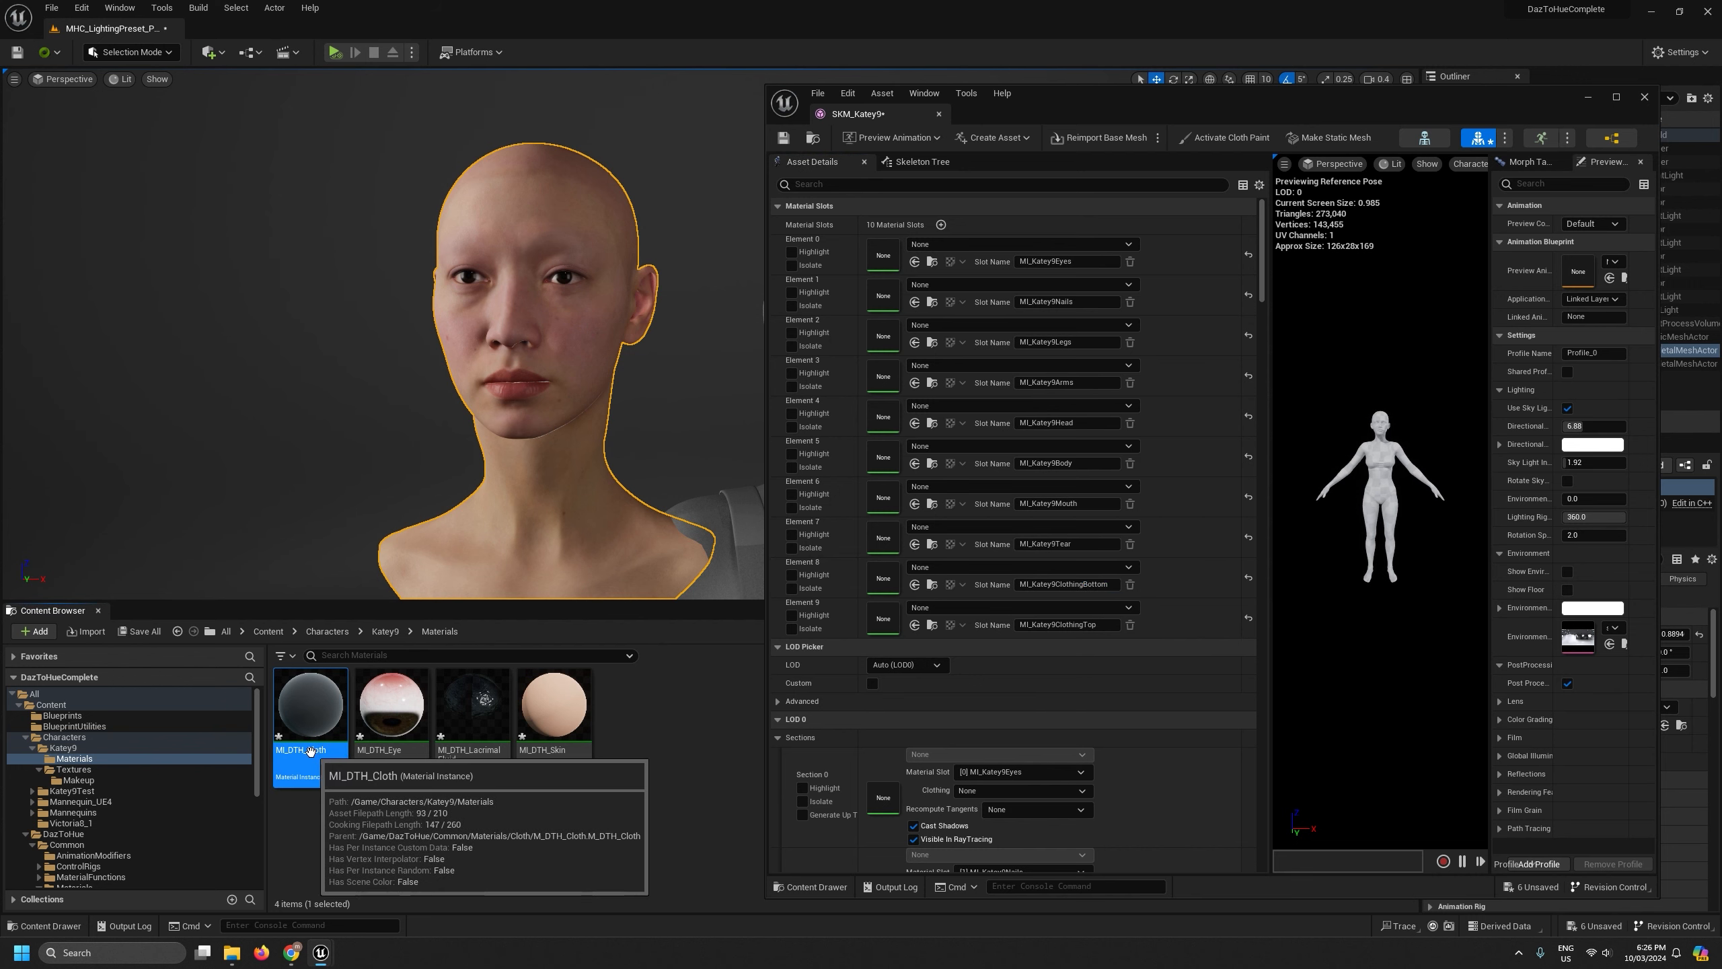
key(F2)
key(ctrl+v)
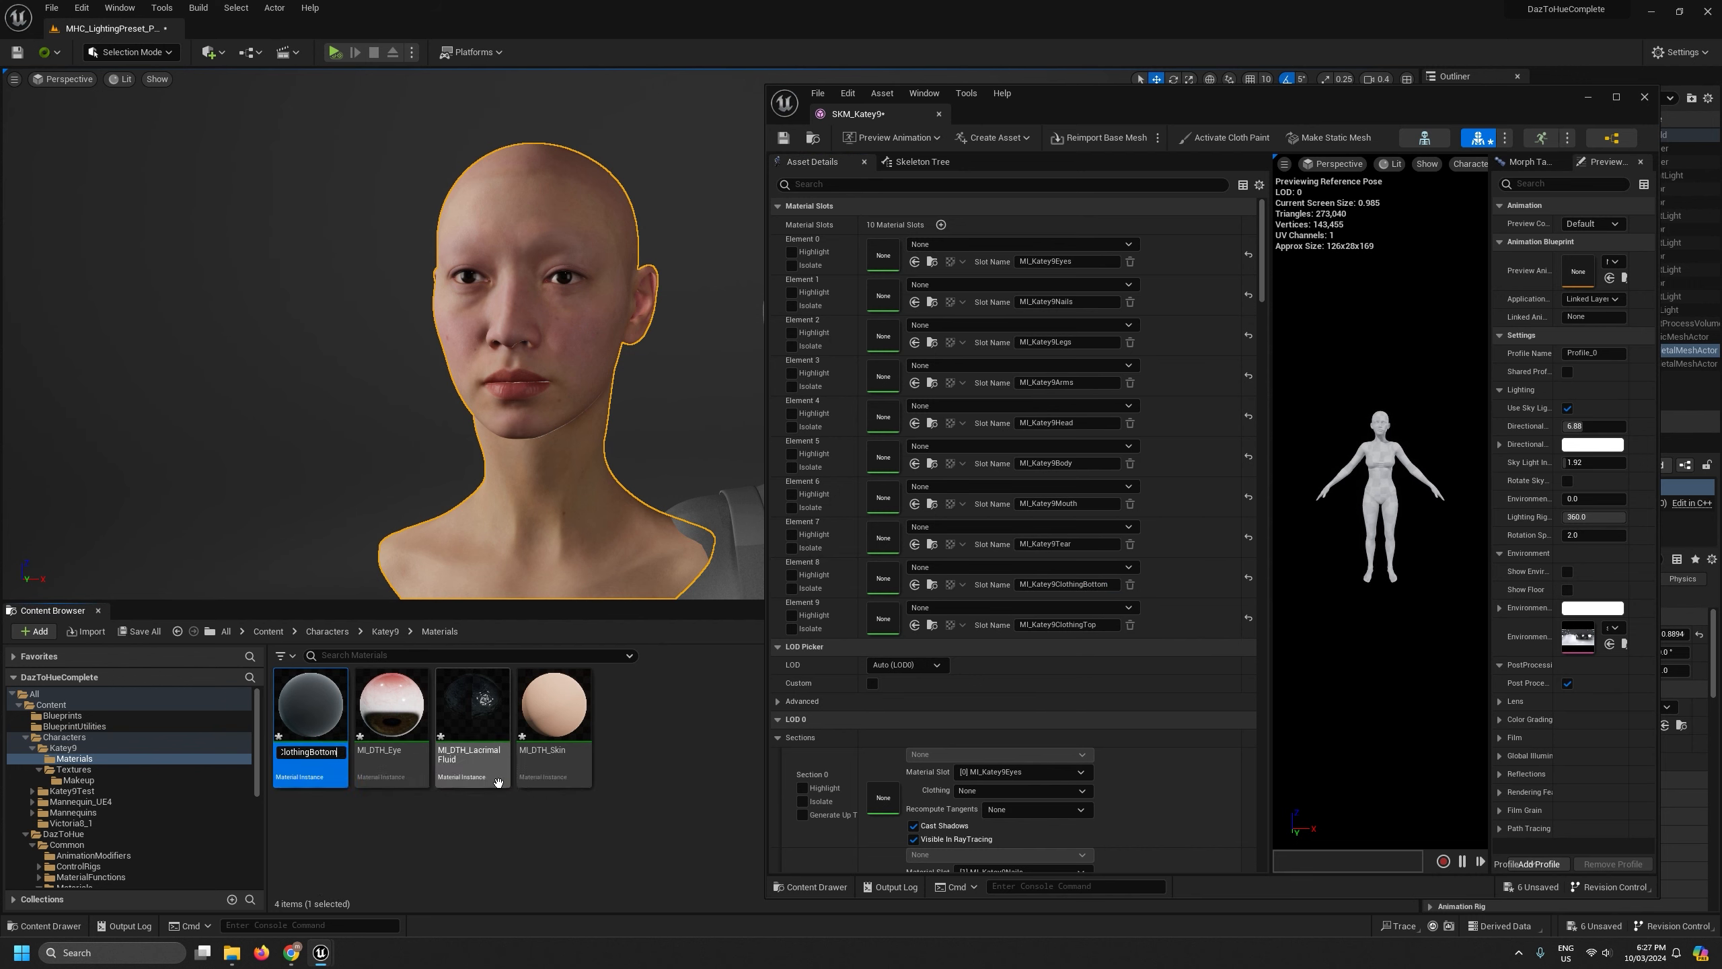
key(Return)
Duplicate MI_Katey9ClothingBottom and name the copy MI_Katey9ClothingTop
right_click(544, 711)
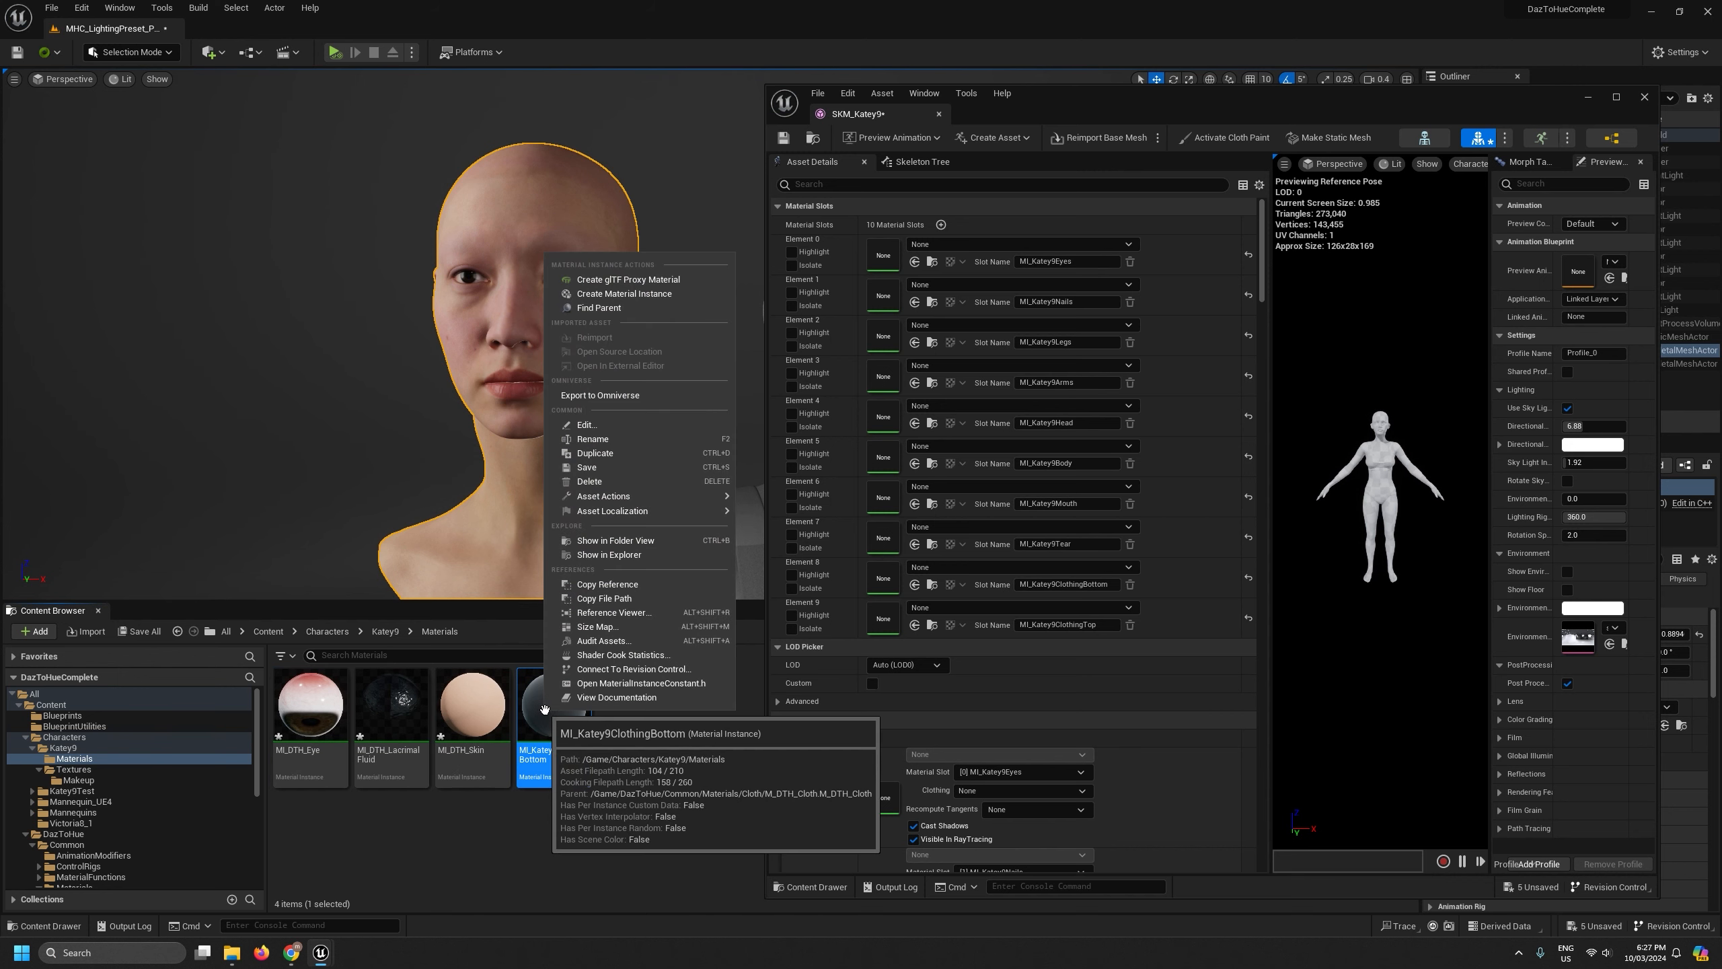
click(610, 451)
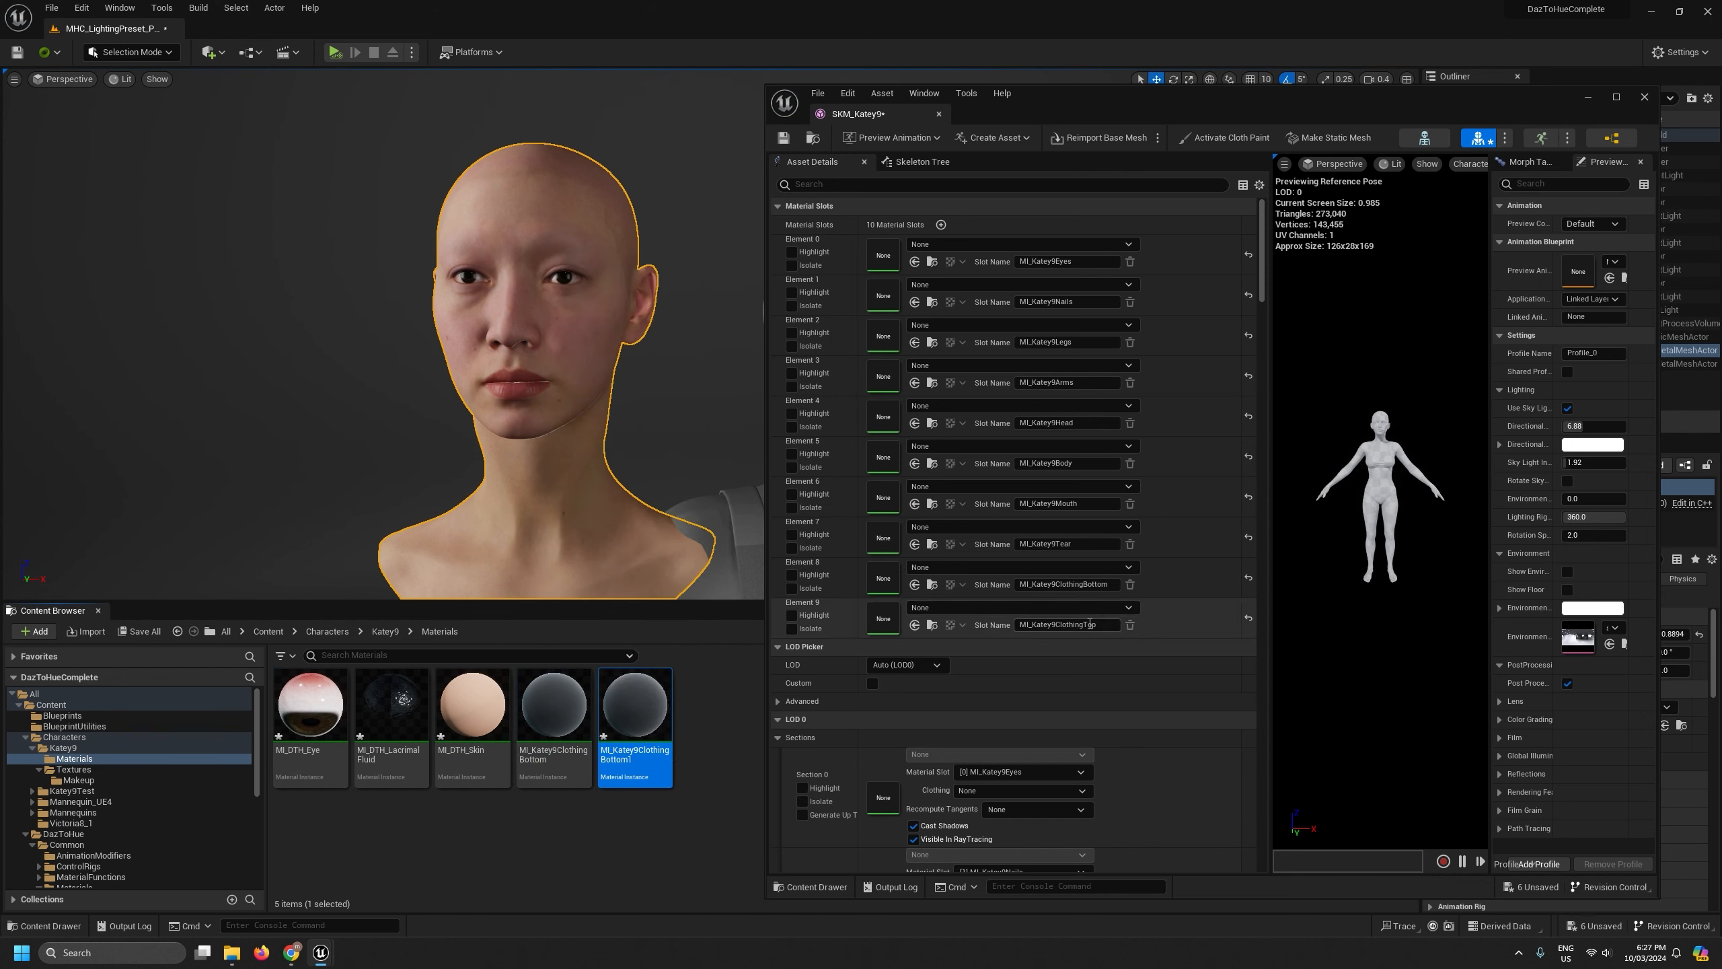
click(621, 754)
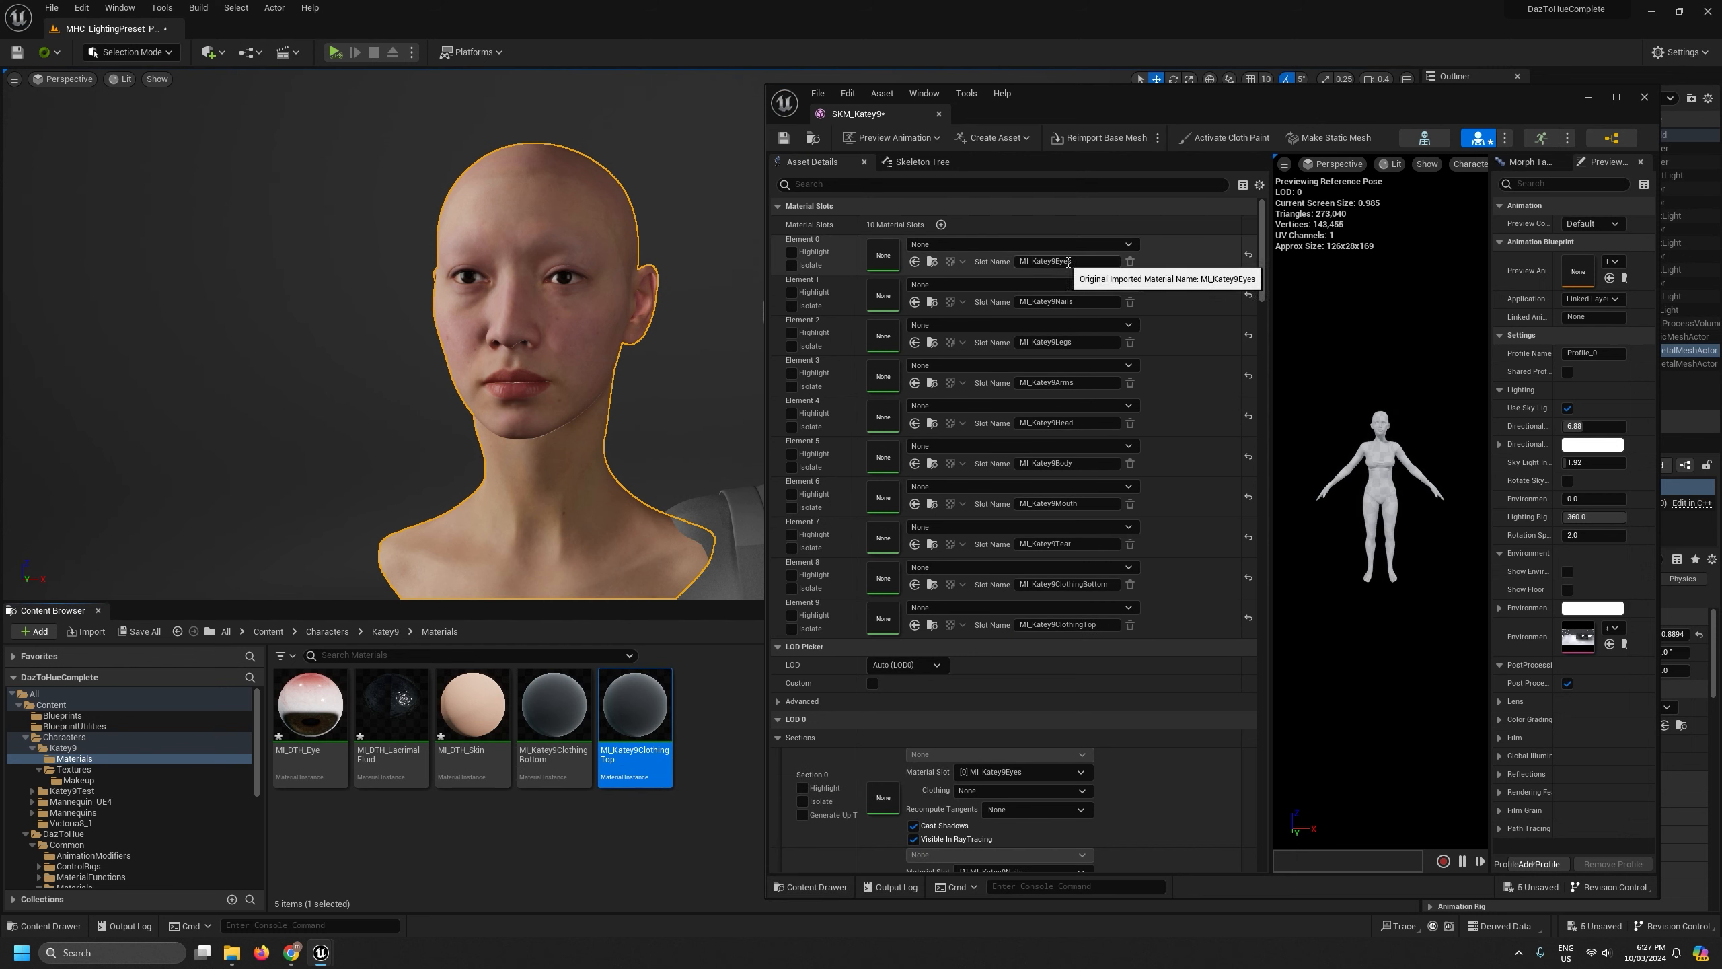
Rename the copied MI_DTH_Eye to MI_Katey9Eyes, copying the name from the mesh's eye material slot
click(1048, 262)
key(ctrl+c)
click(295, 751)
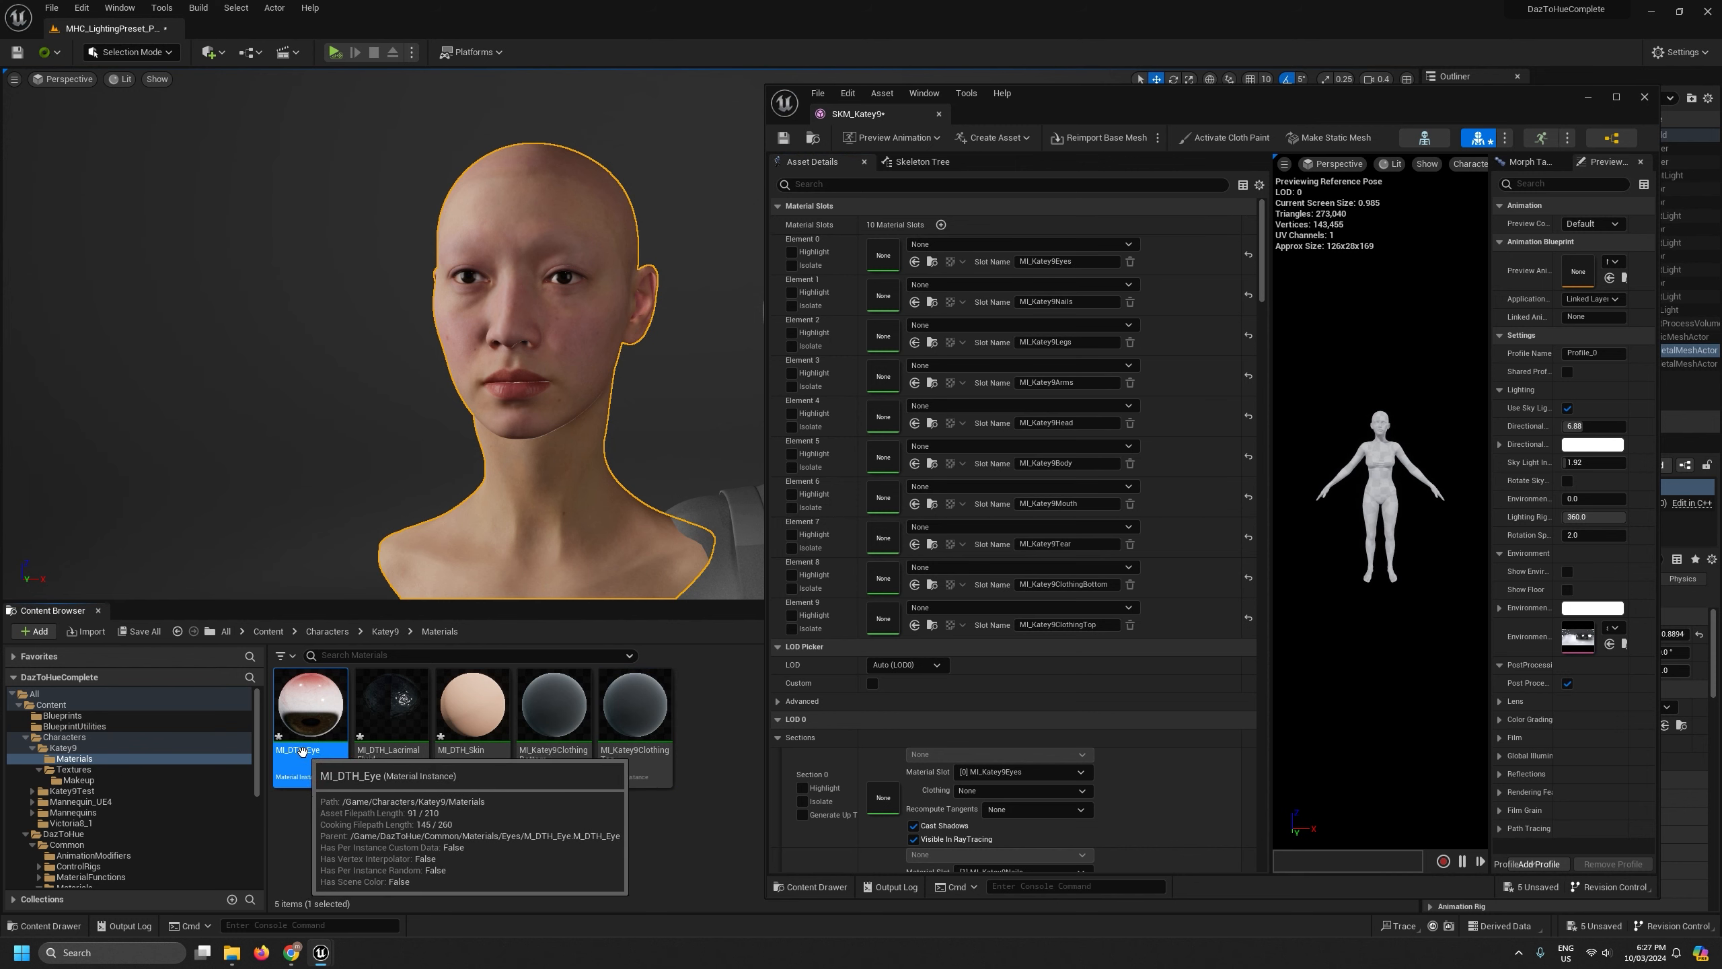
click(300, 749)
key(ctrl+v)
key(Return)
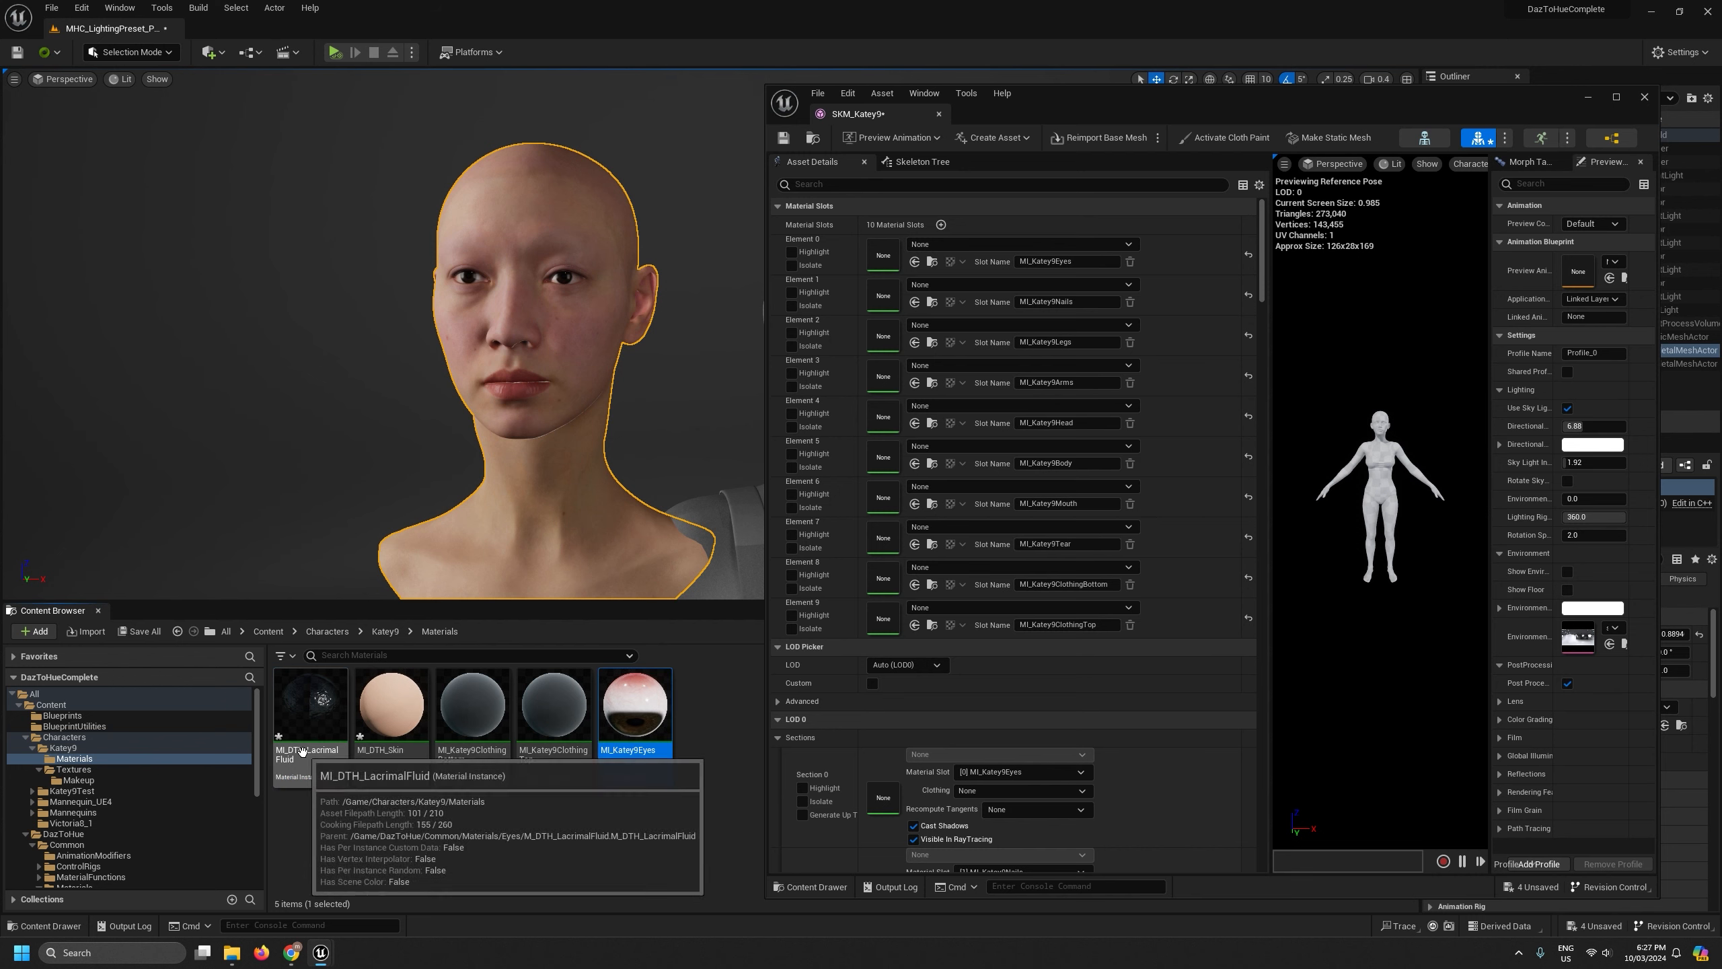
Rename the copied MI_DTH_LacrimalFluid to MI_Katey9Tear, copying the name from the mesh's tear material slot
click(1061, 544)
key(ctrl+c)
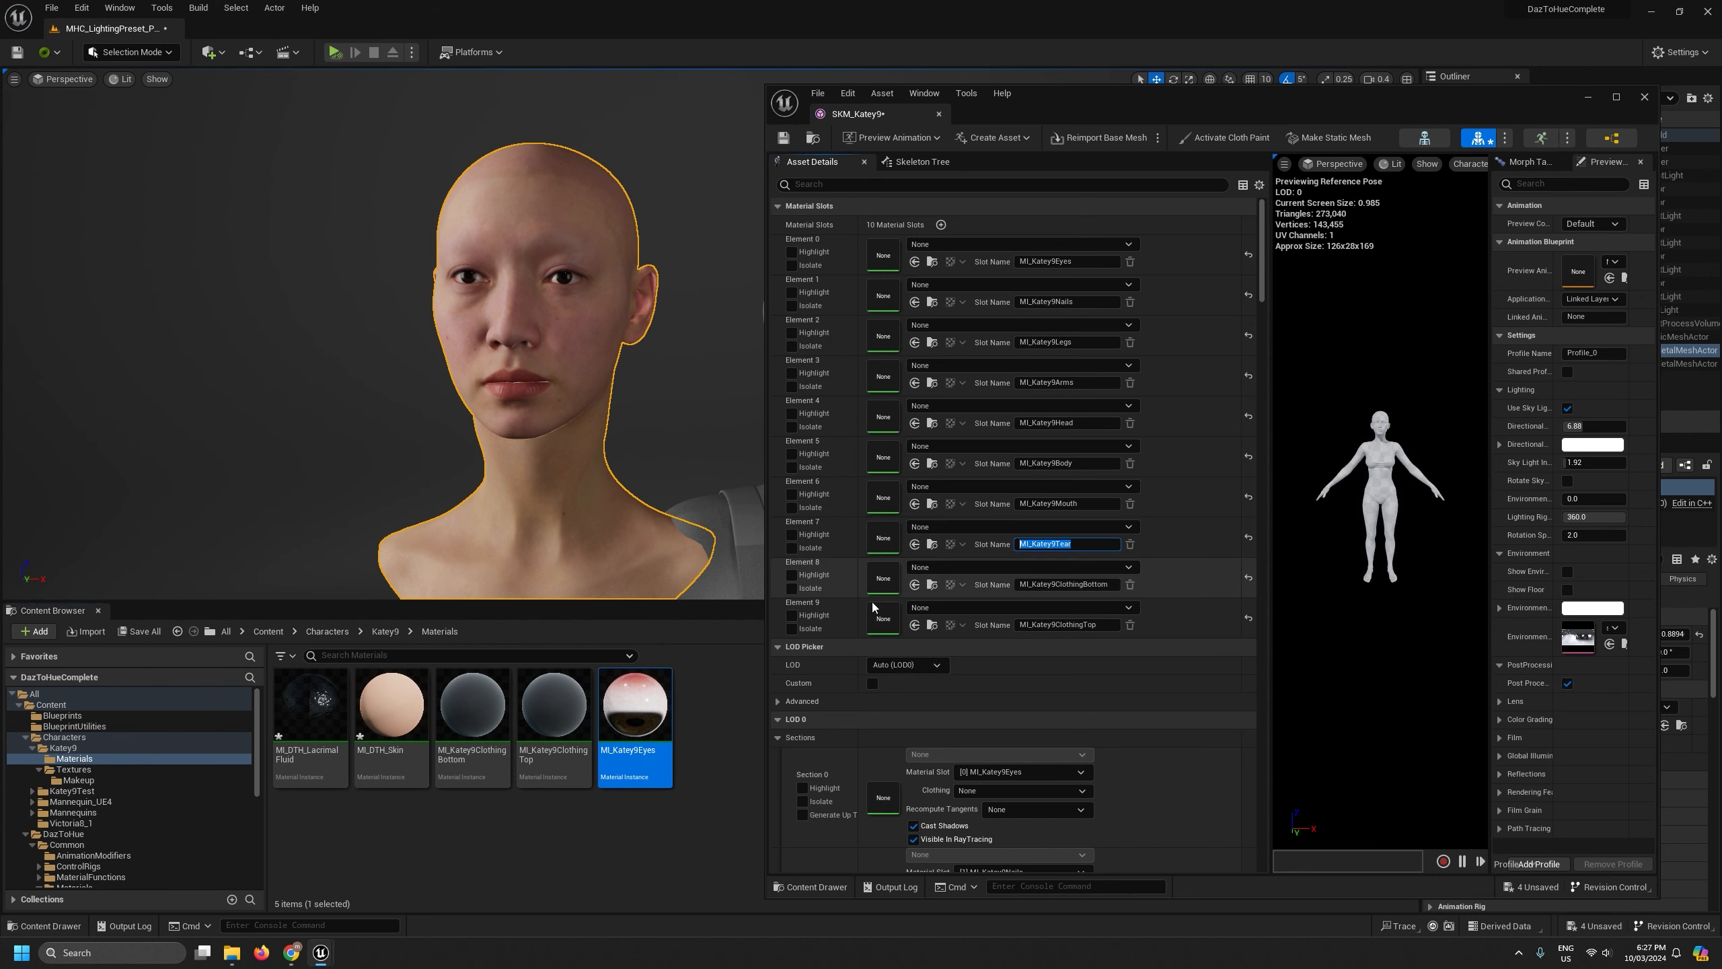
click(307, 751)
key(F2)
key(ctrl+v)
key(Return)
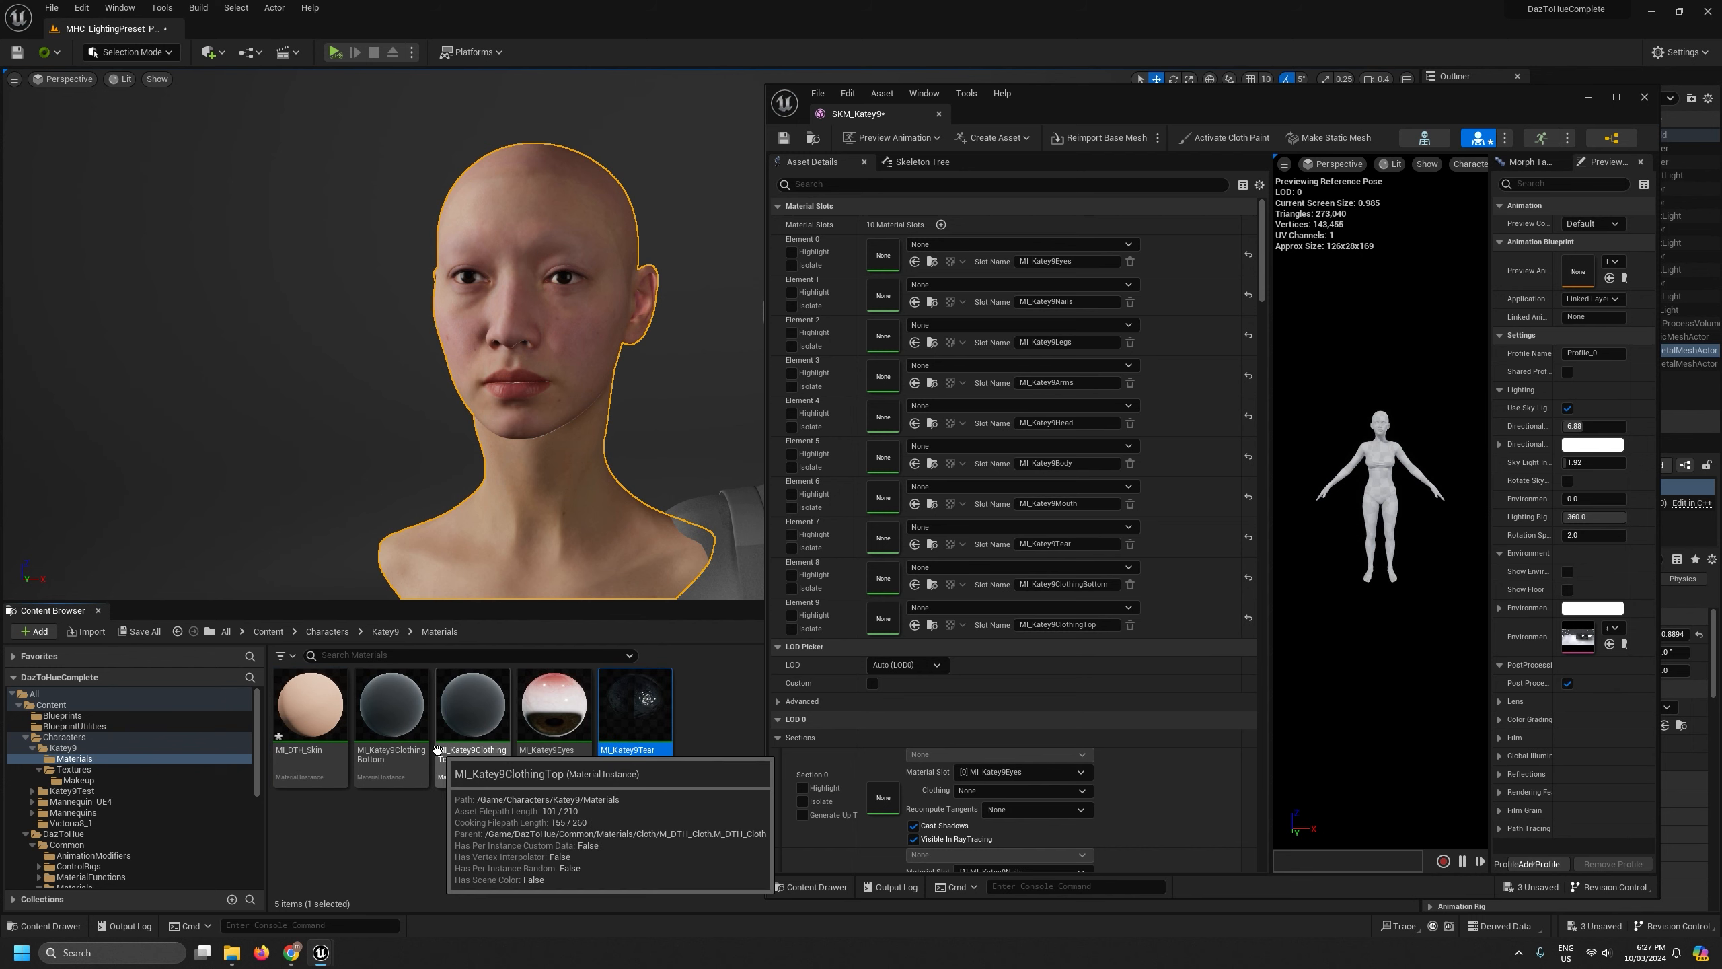
Rename the copied MI_DTH_Skin in Katey9's Materials folder to MI_Katey9Skin
click(577, 819)
click(306, 749)
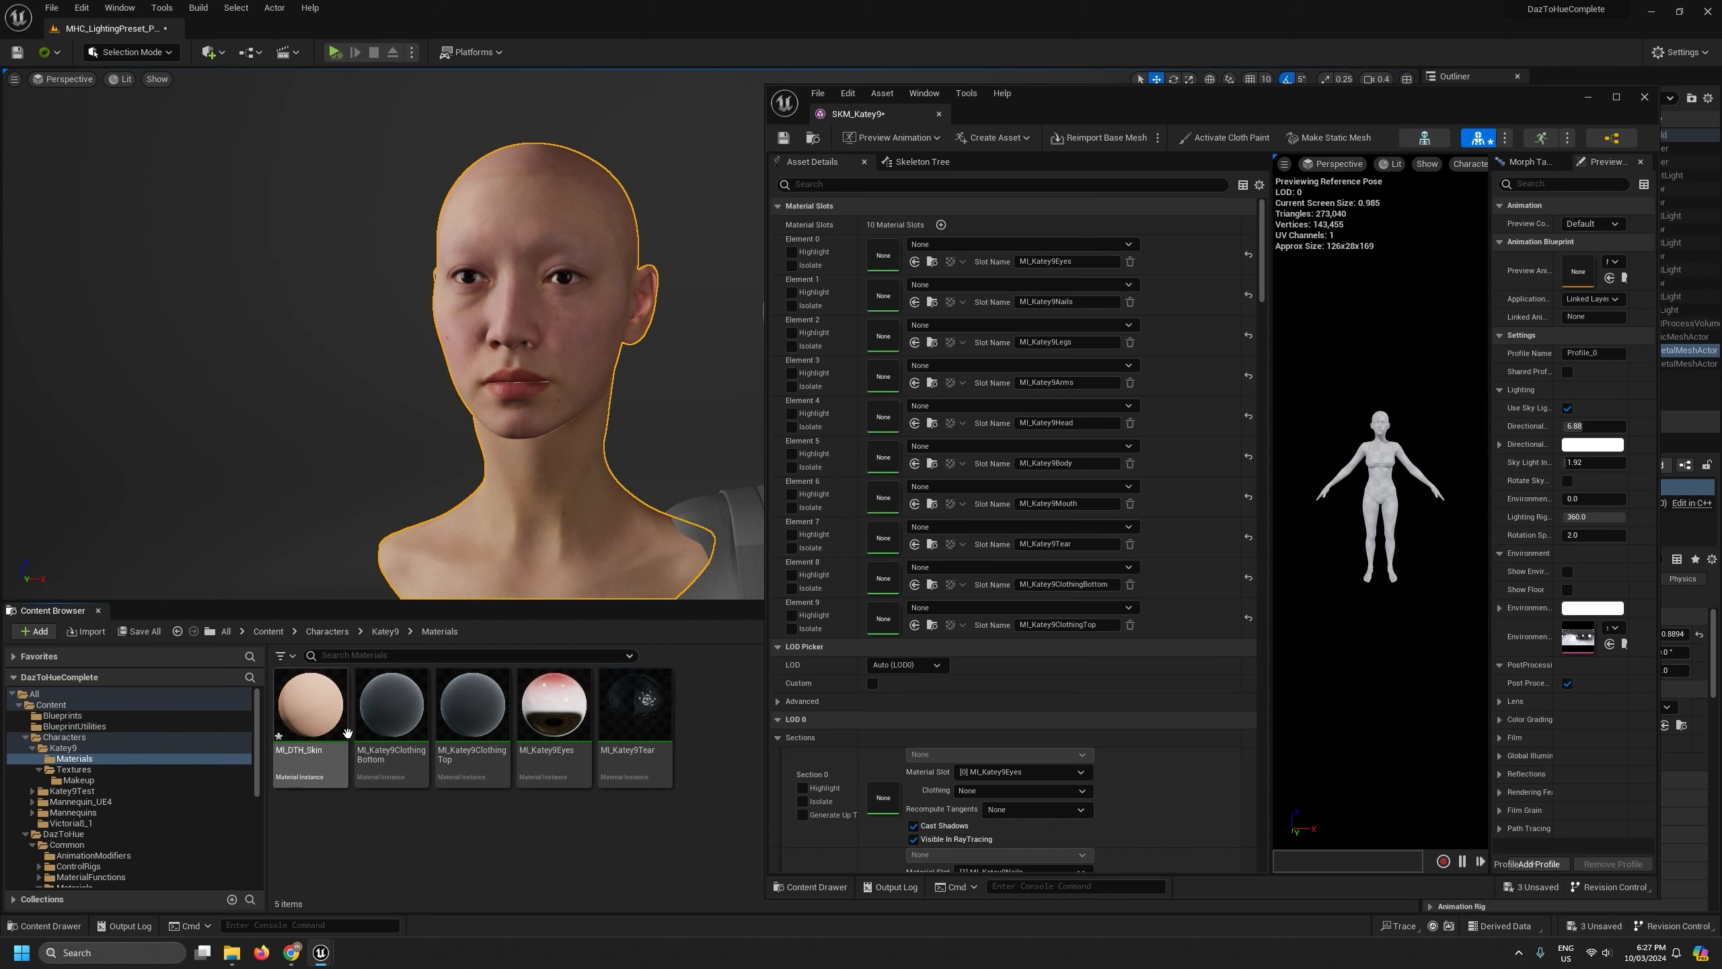
key(F2)
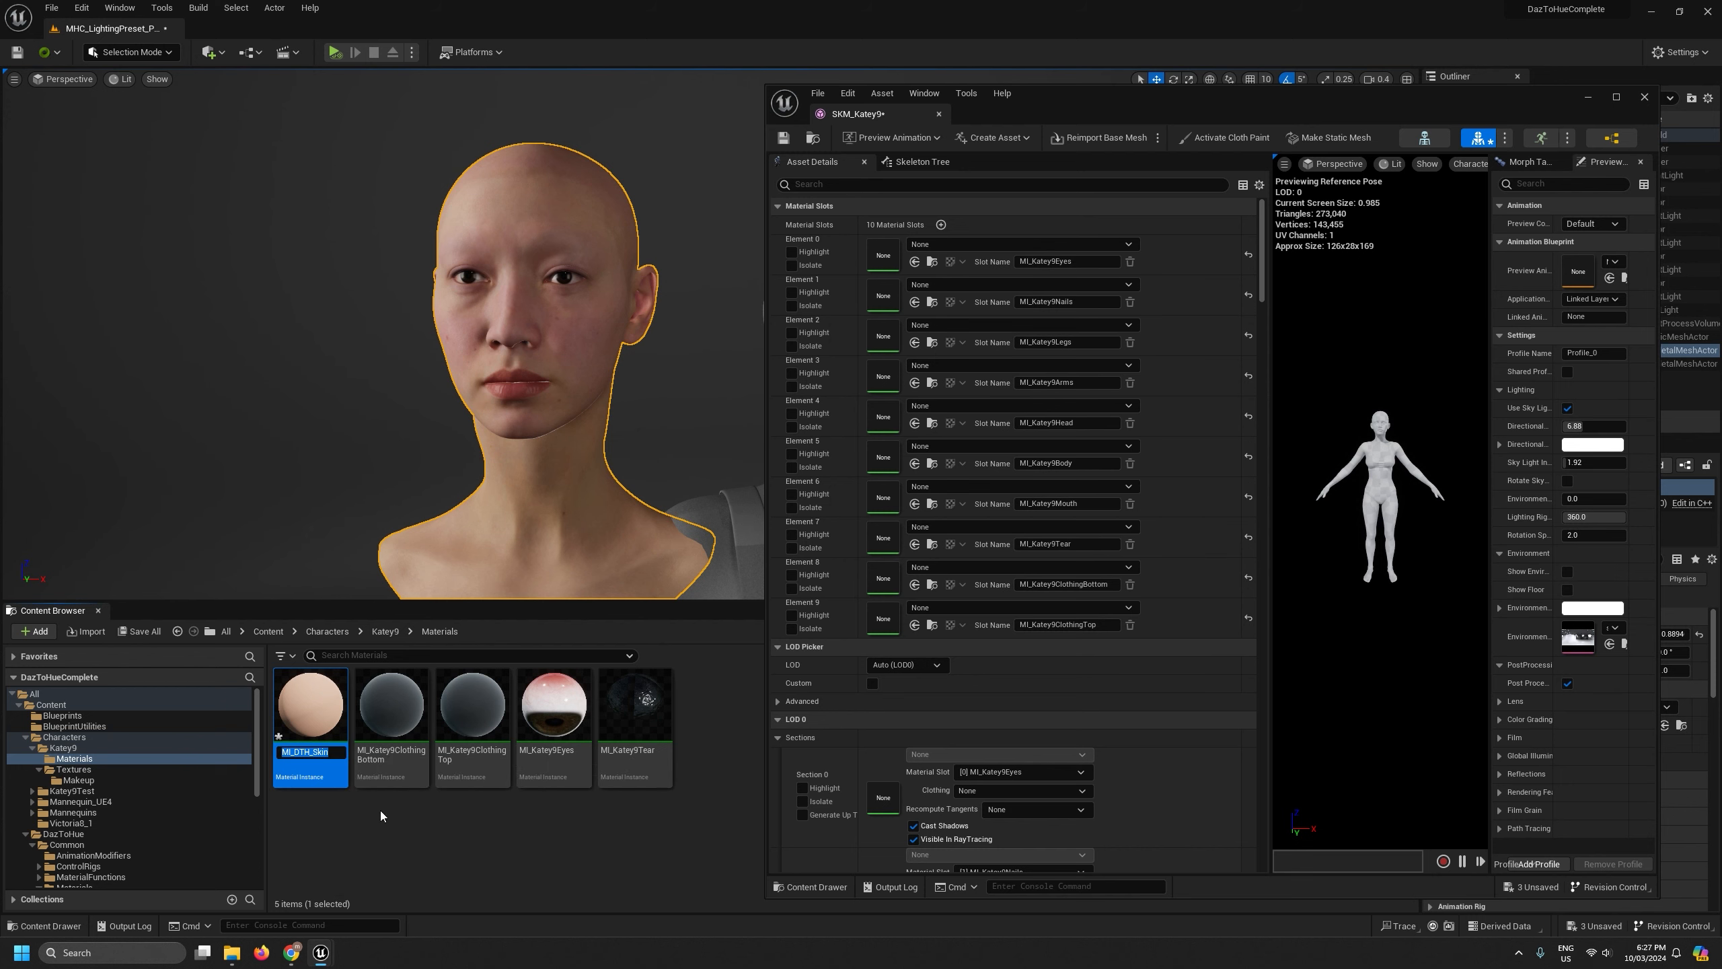
drag(349, 750, 450, 752)
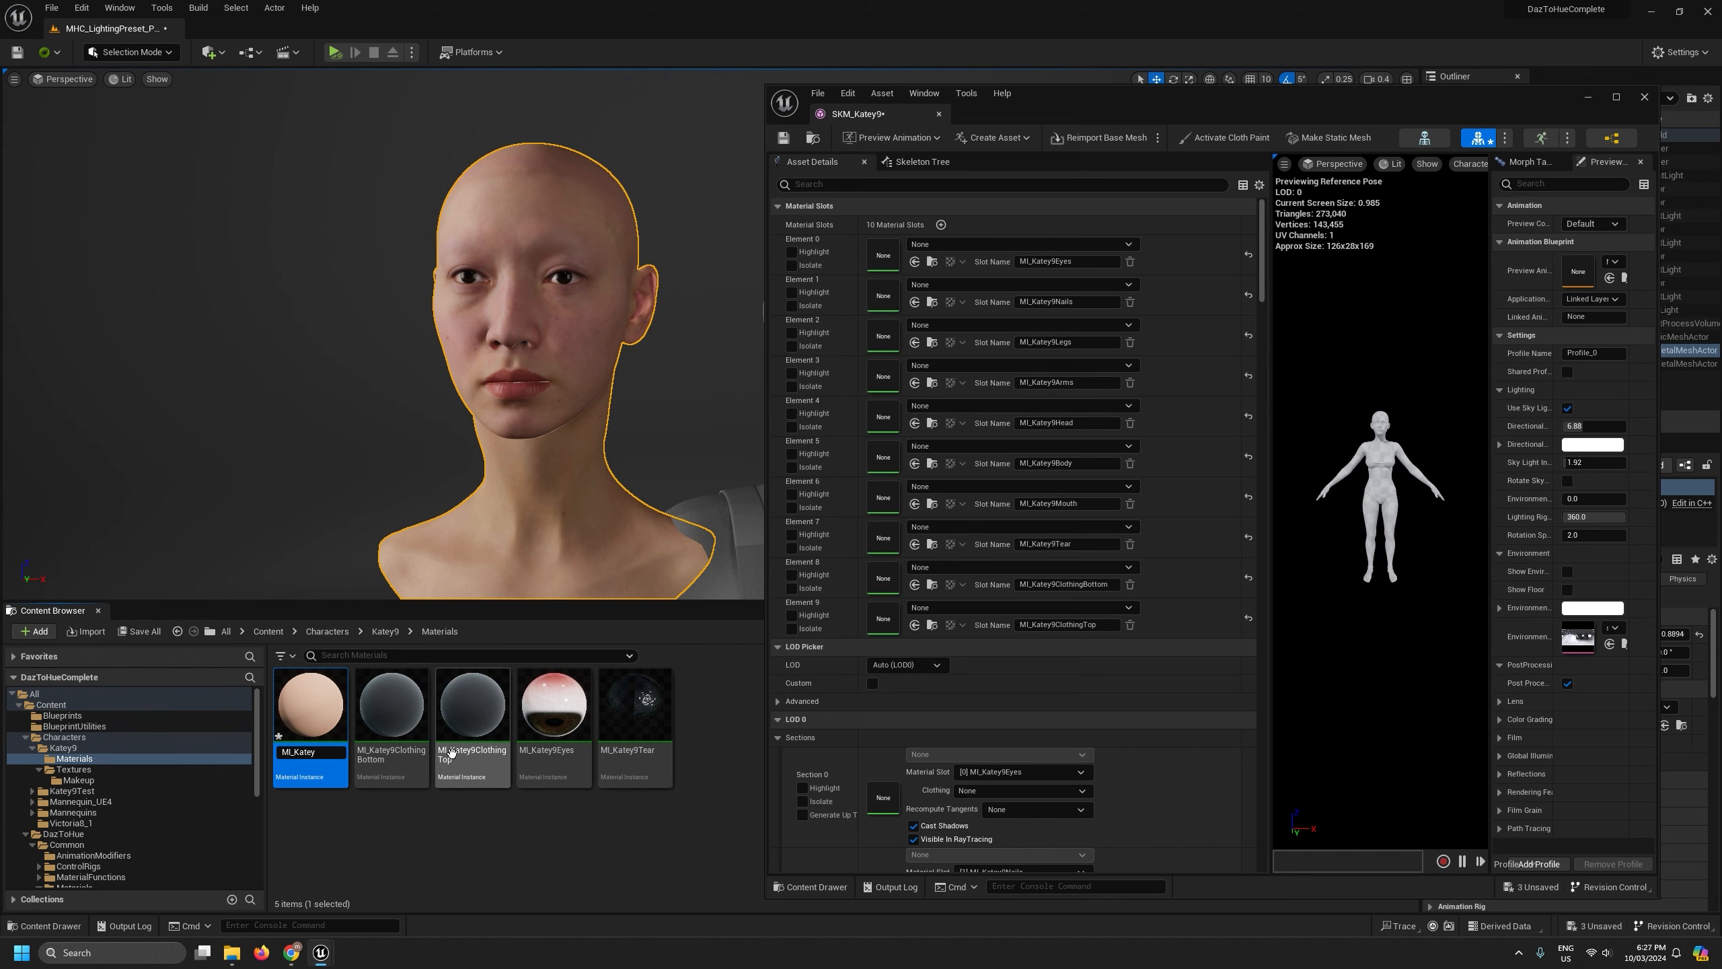
text(Katey9Skin)
key(Return)
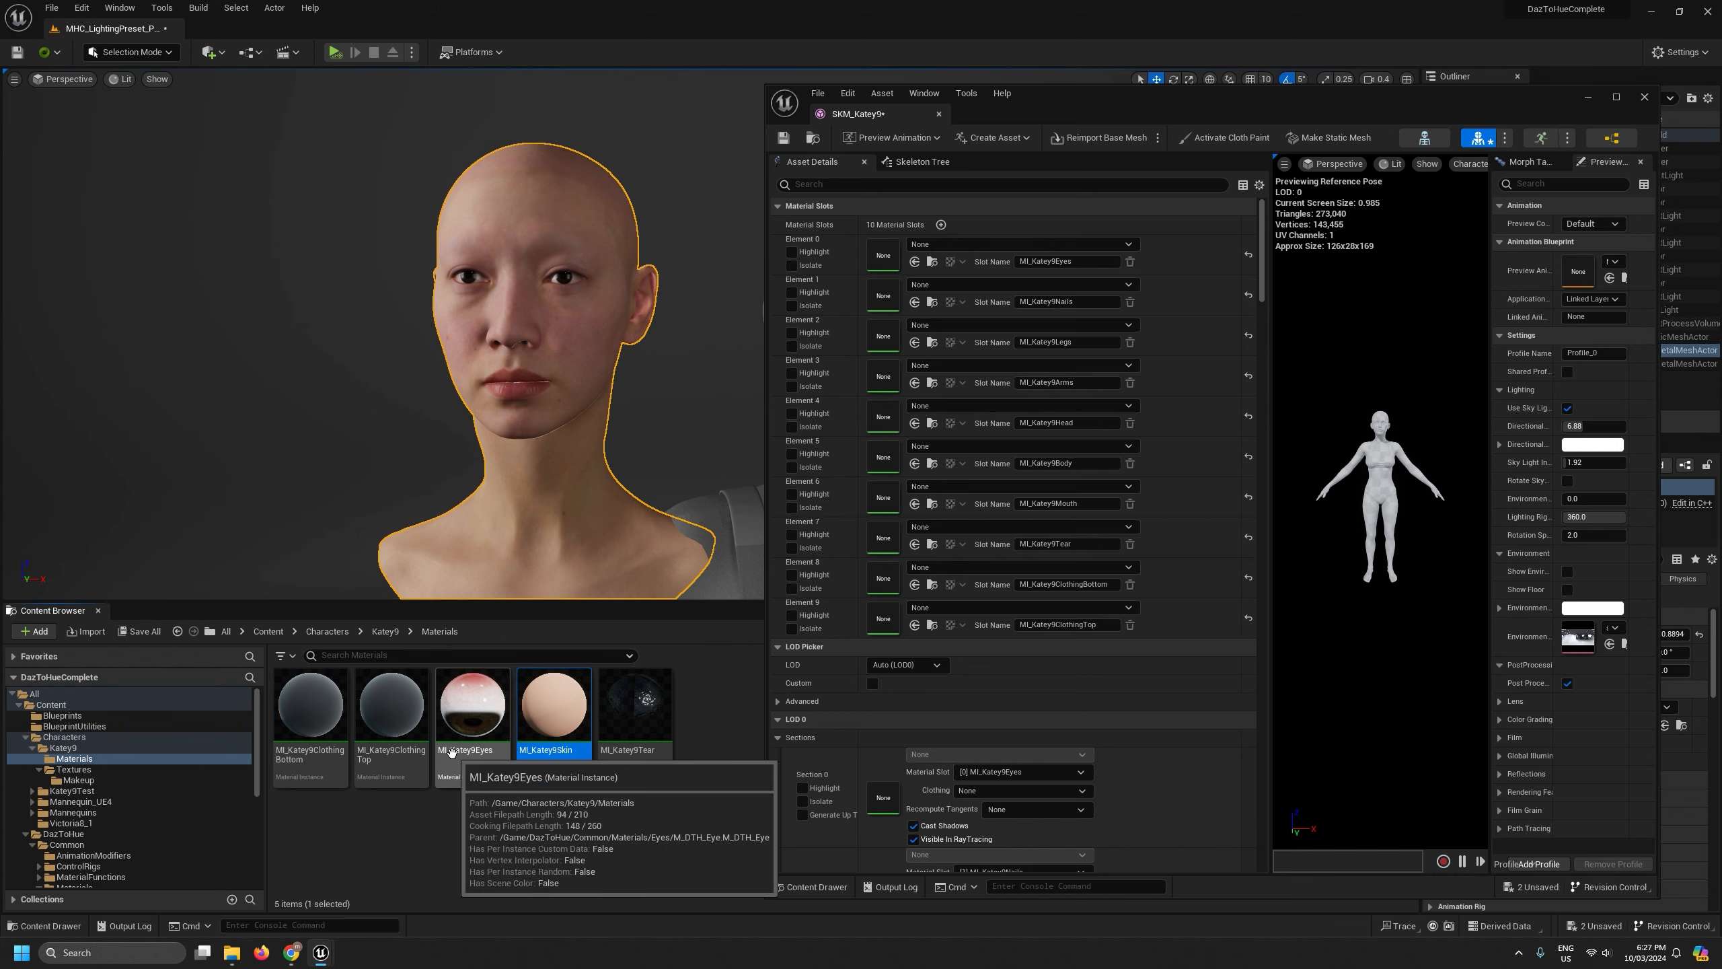
Create a child material instance from MI_Katey9Skin and name it MI_Katey9Head
drag(1086, 97, 1242, 84)
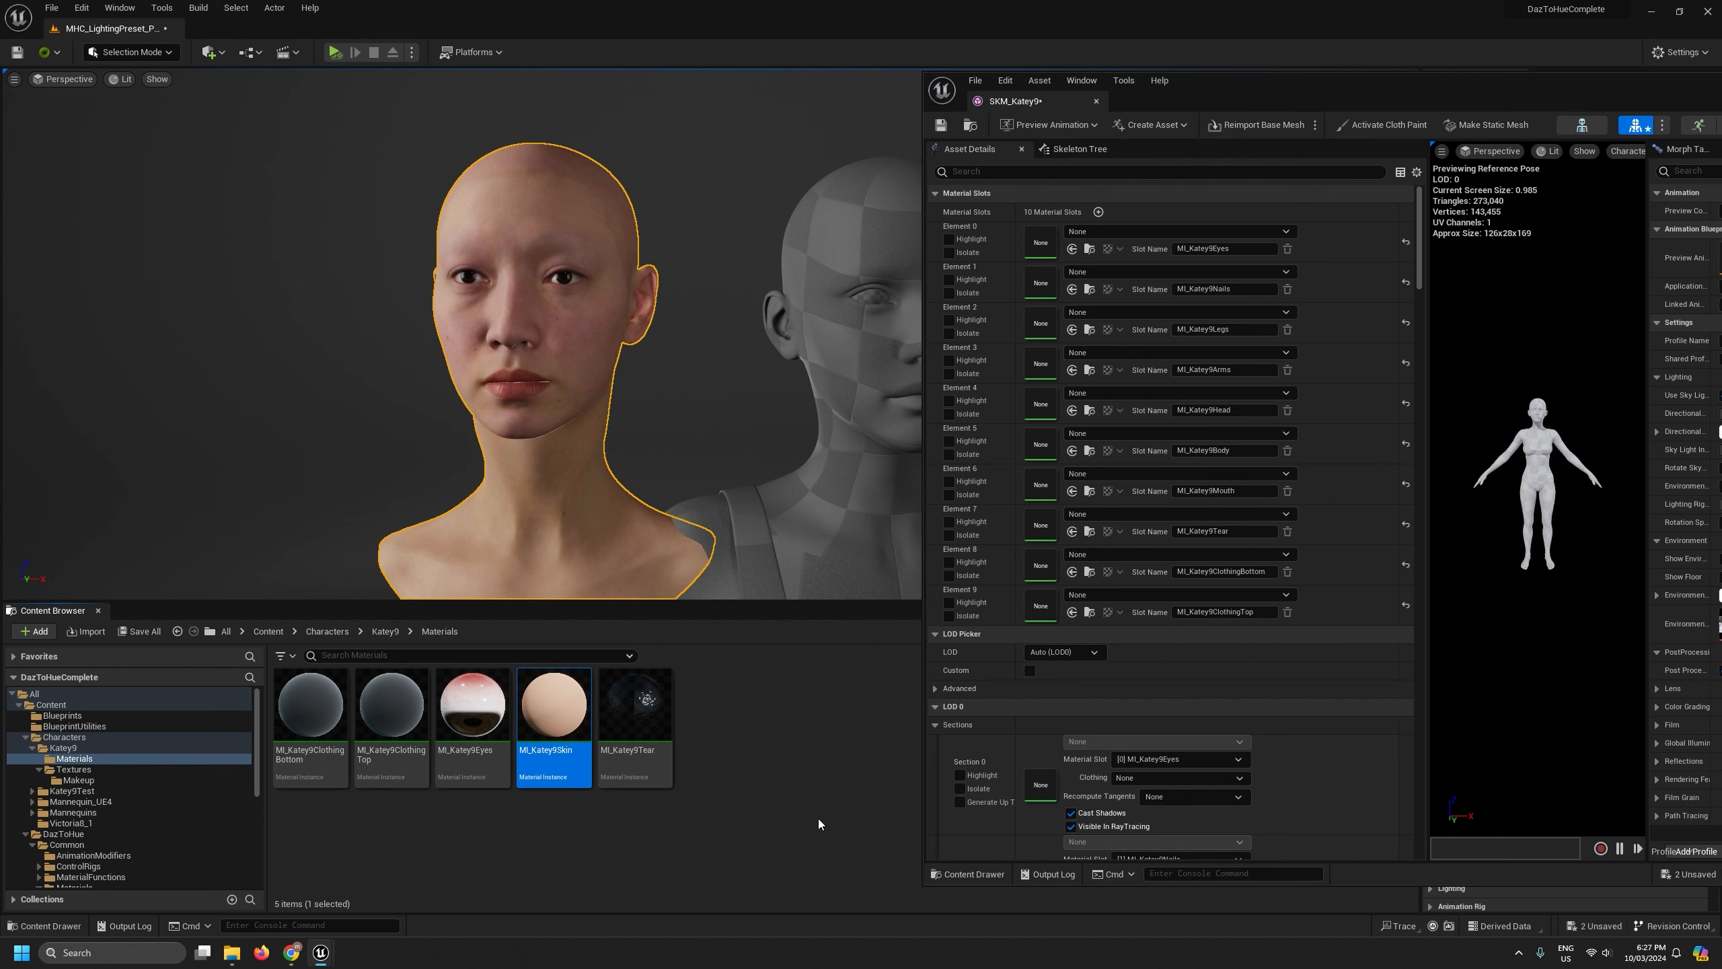
drag(923, 664, 1102, 652)
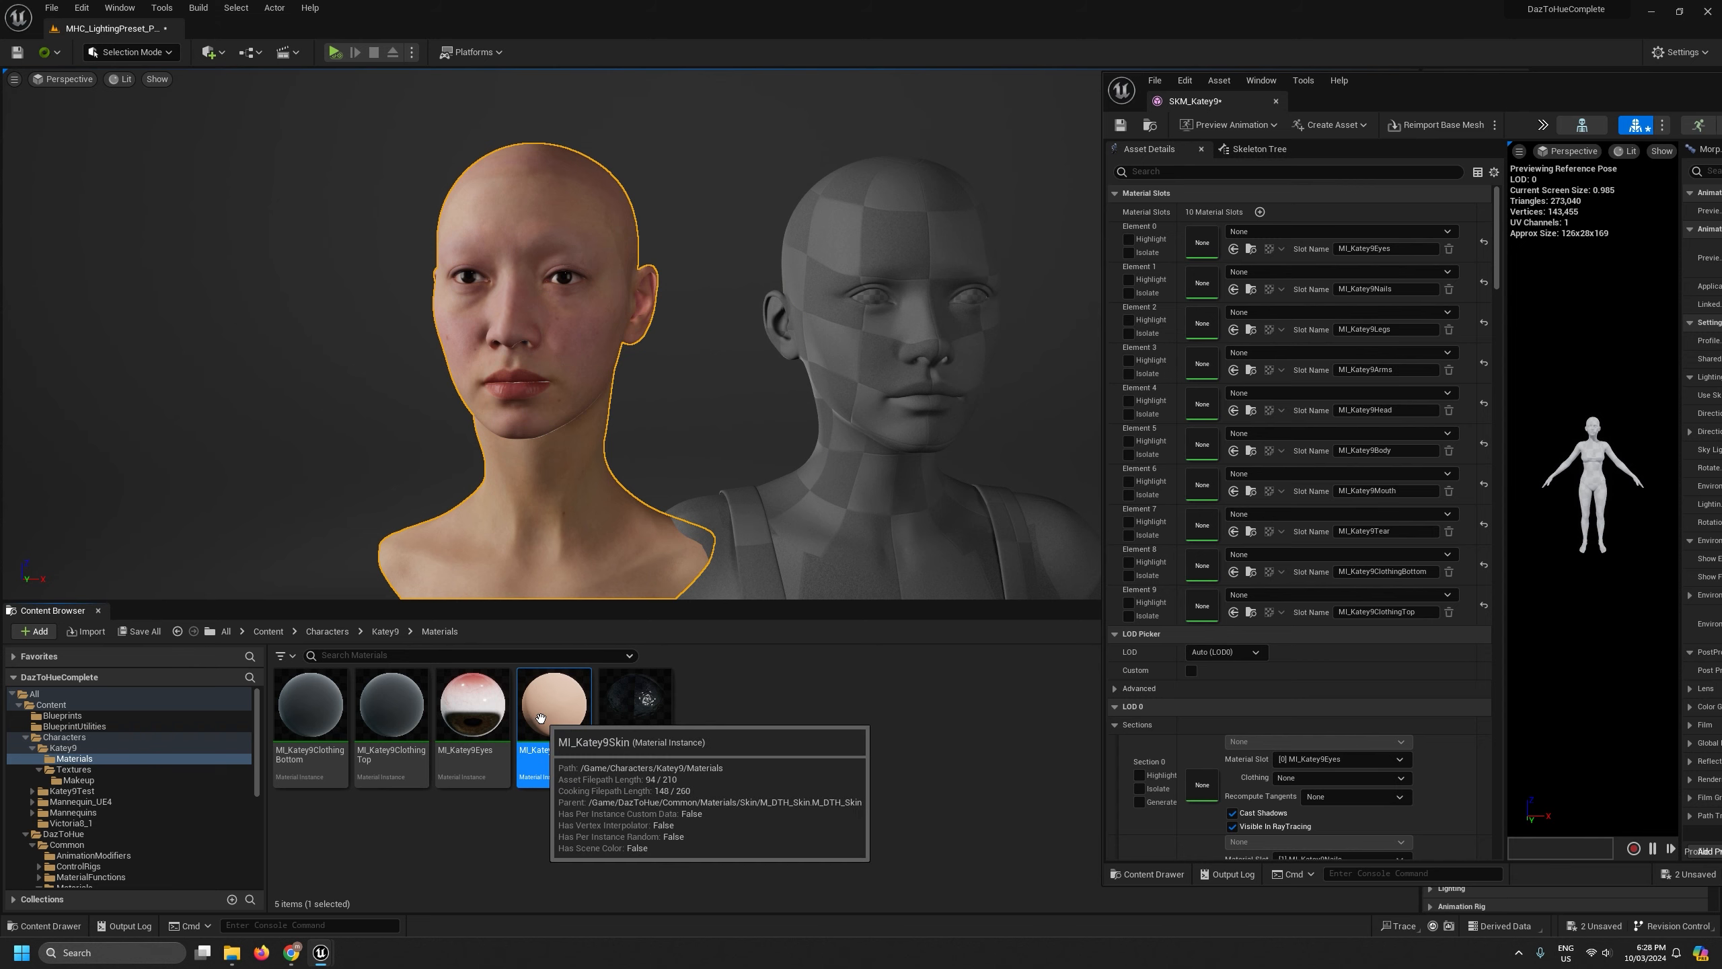
click(916, 211)
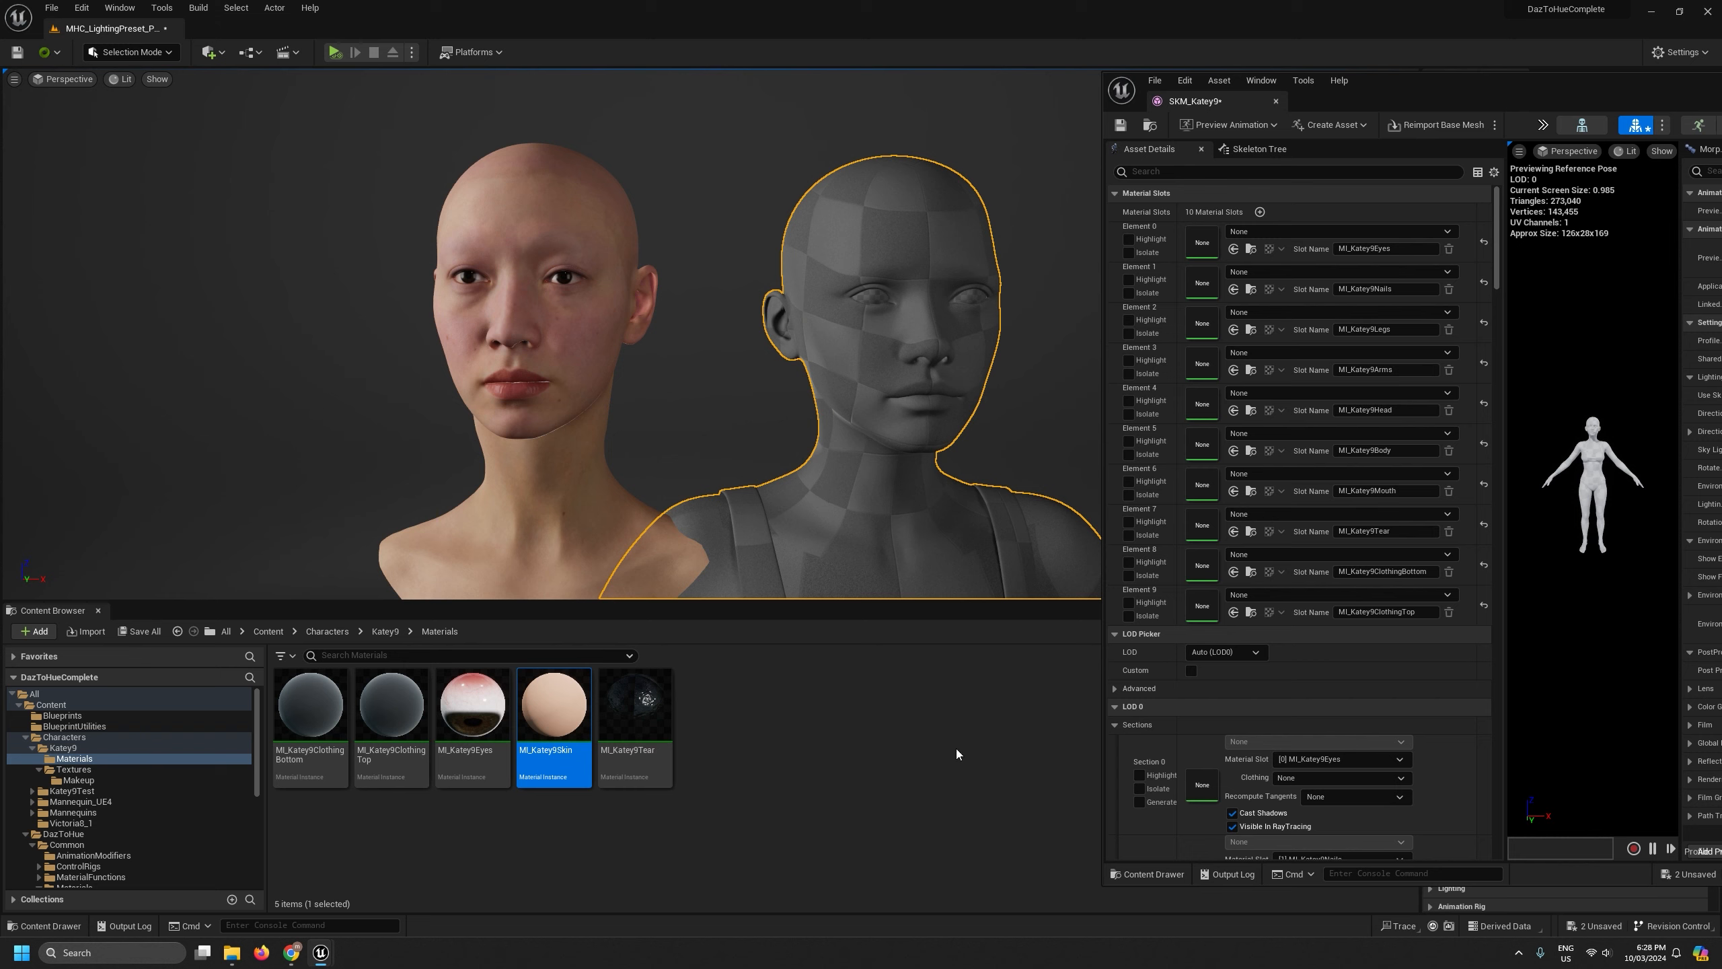
right_click(559, 712)
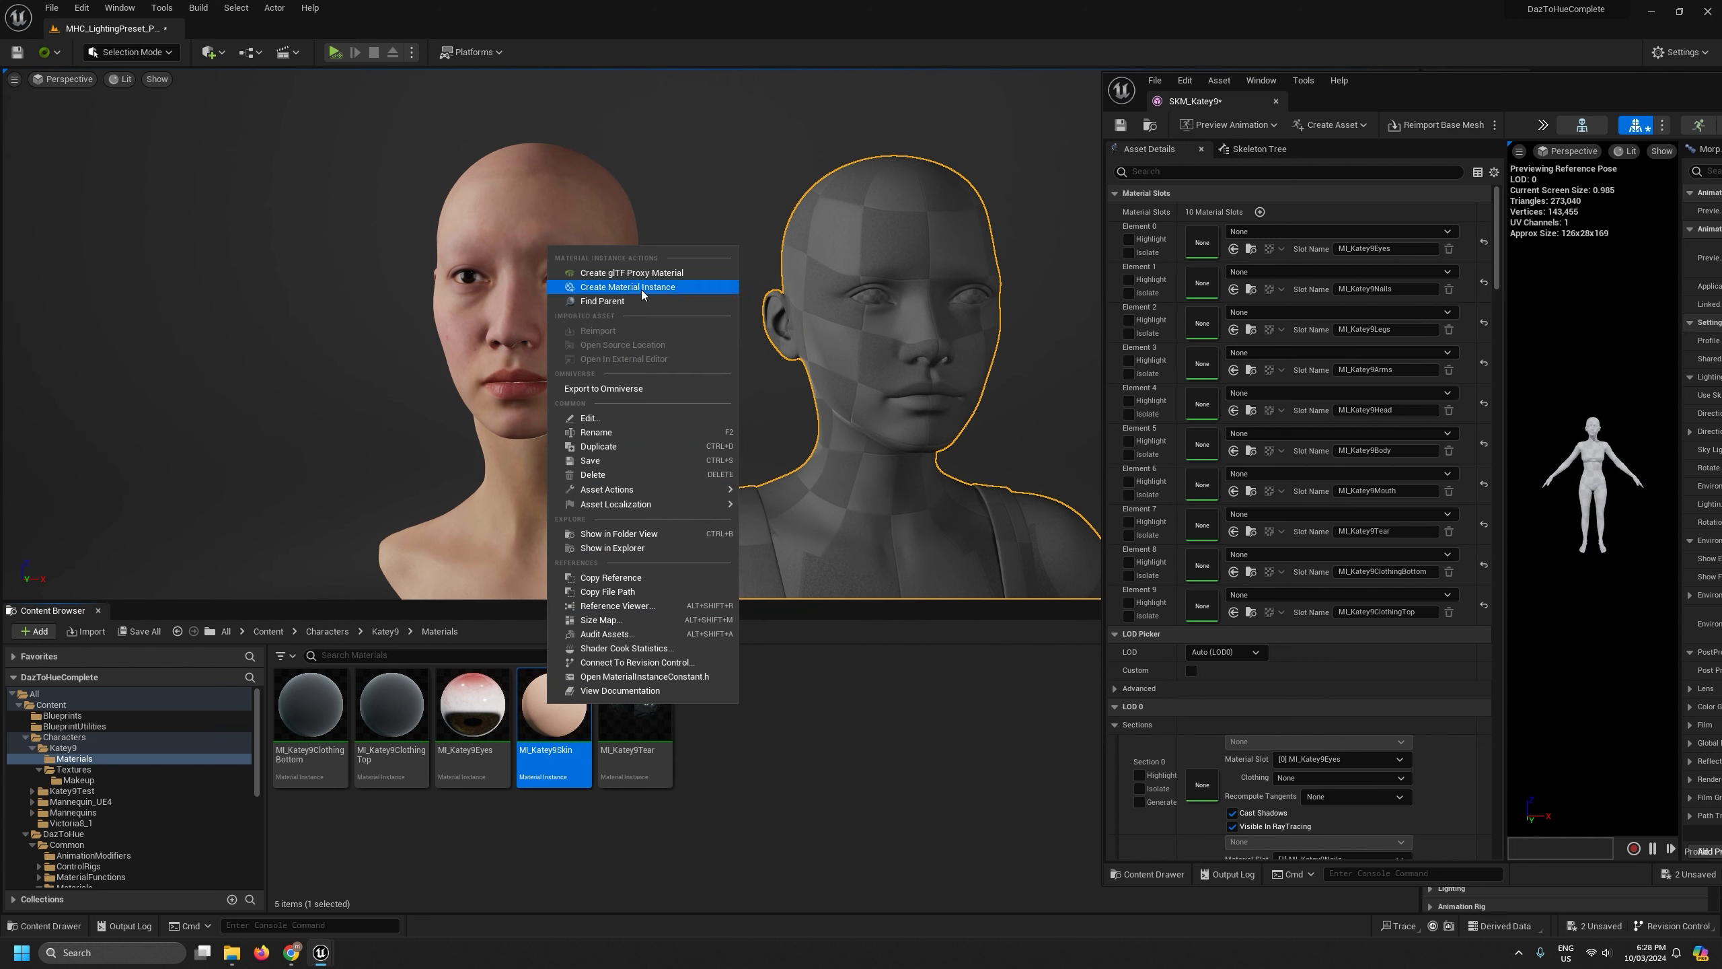
click(619, 288)
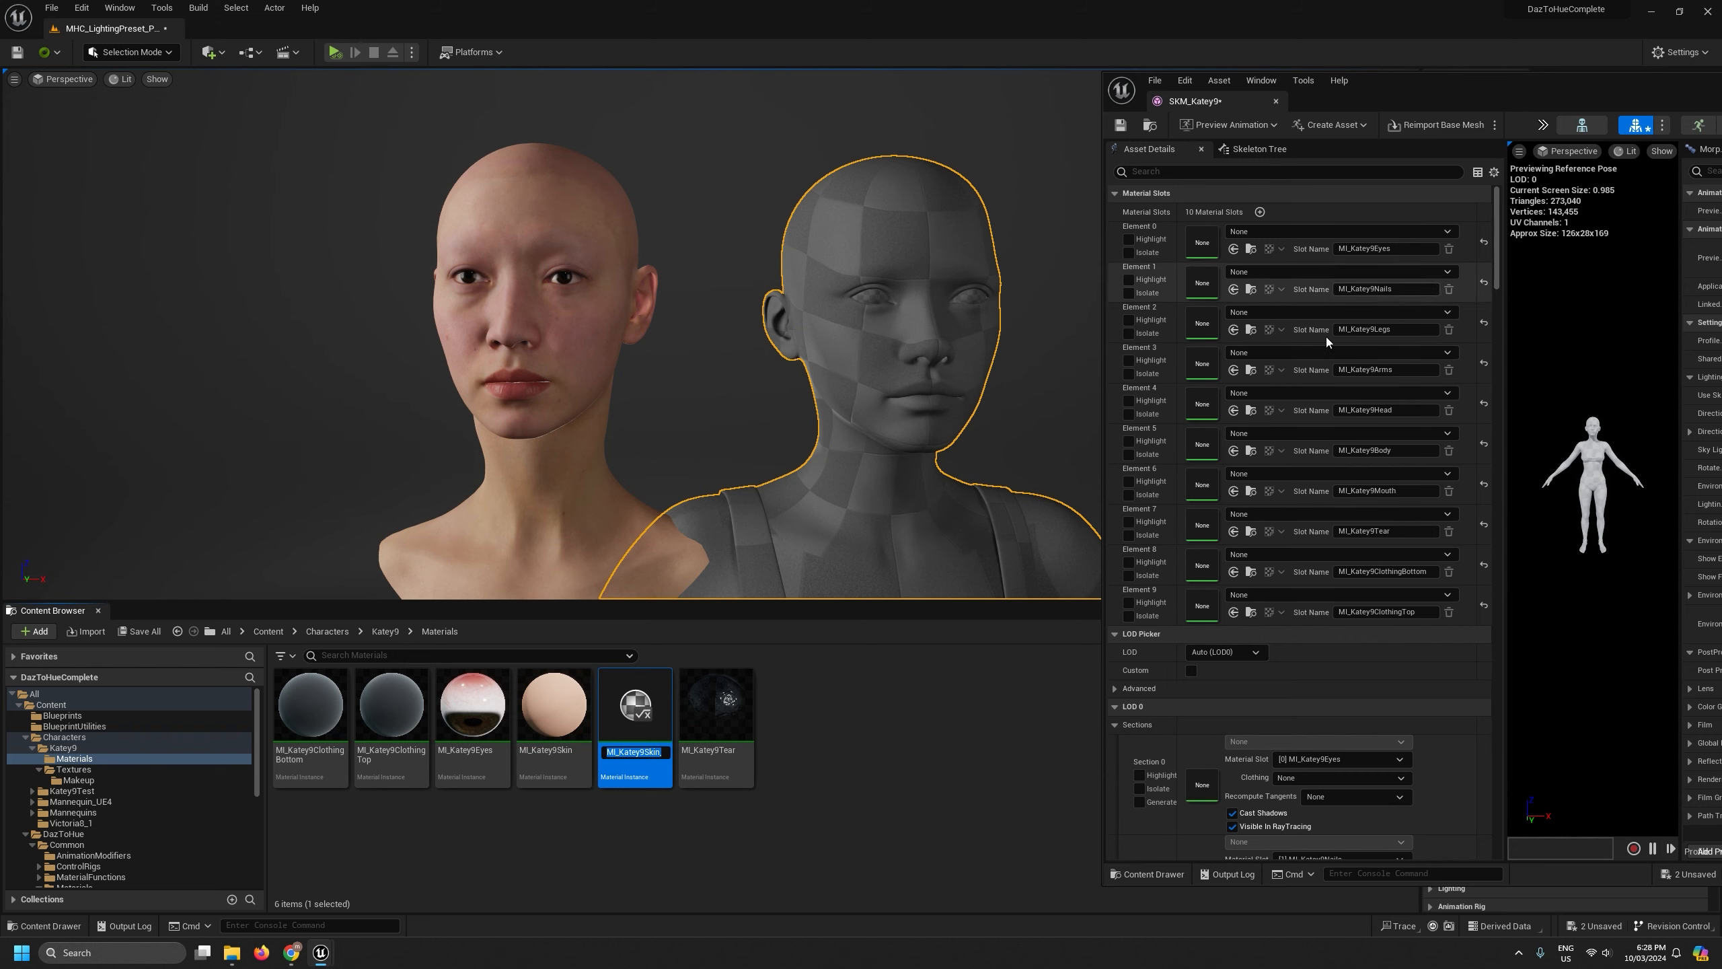
drag(647, 757, 829, 755)
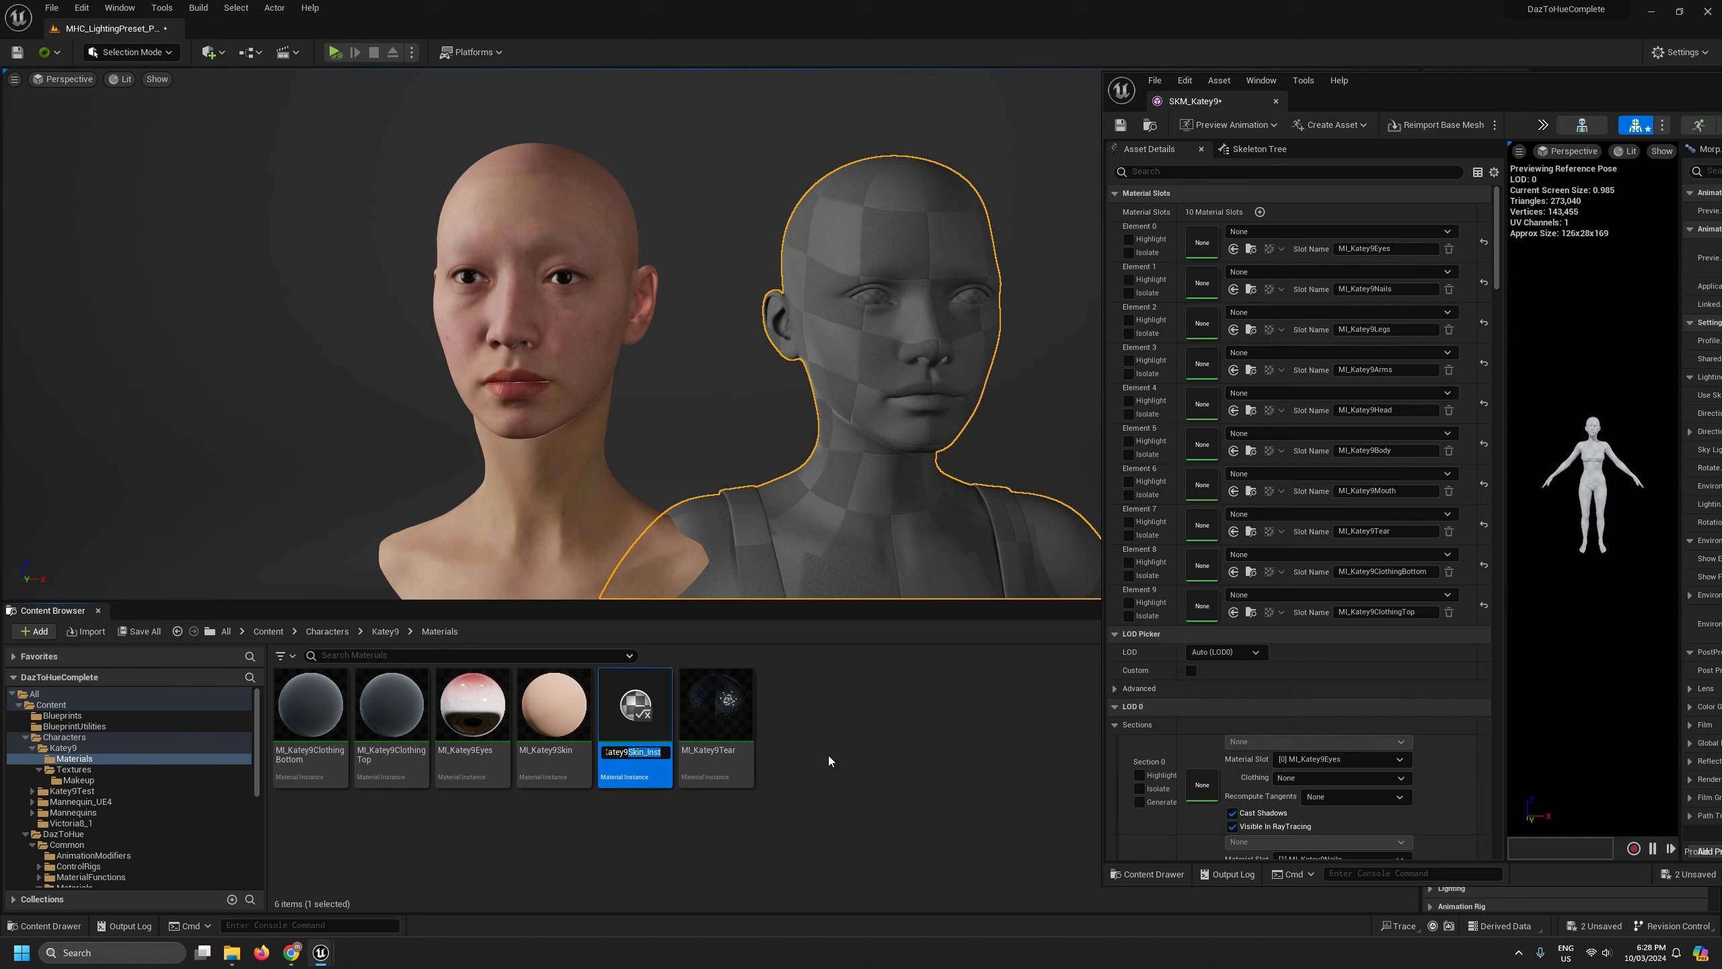
text(Head)
key(Return)
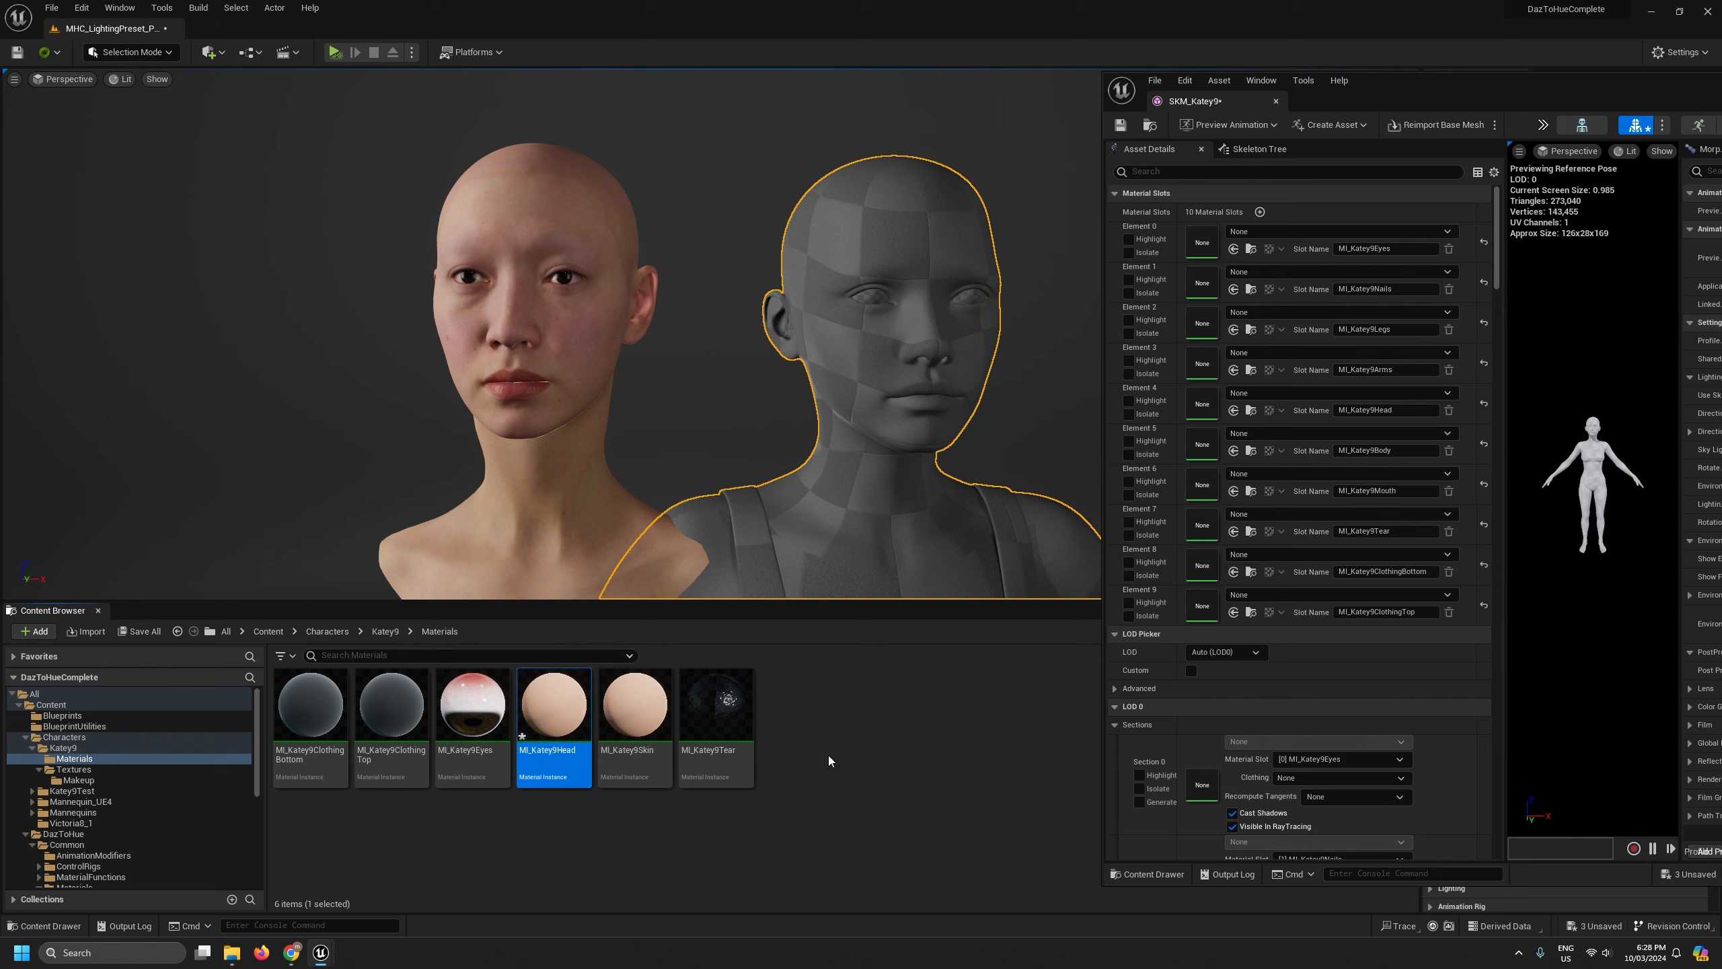
Duplicate MI_Katey9Head and name the copy MI_Katey9Body
right_click(542, 706)
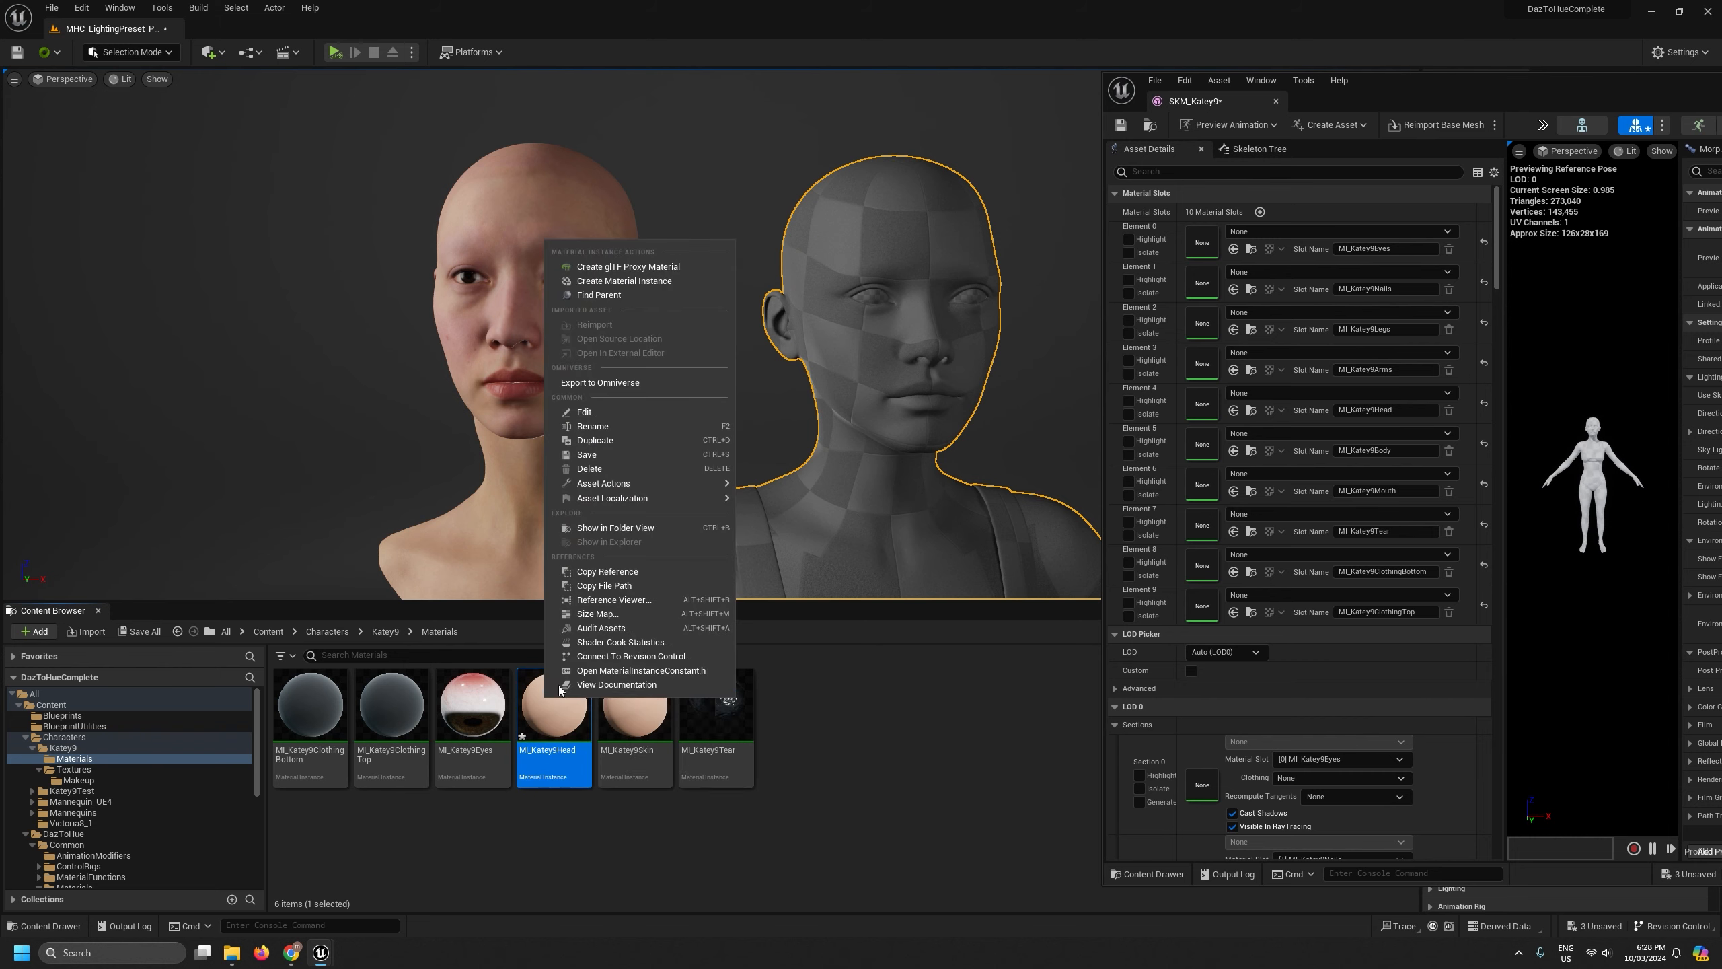
click(595, 440)
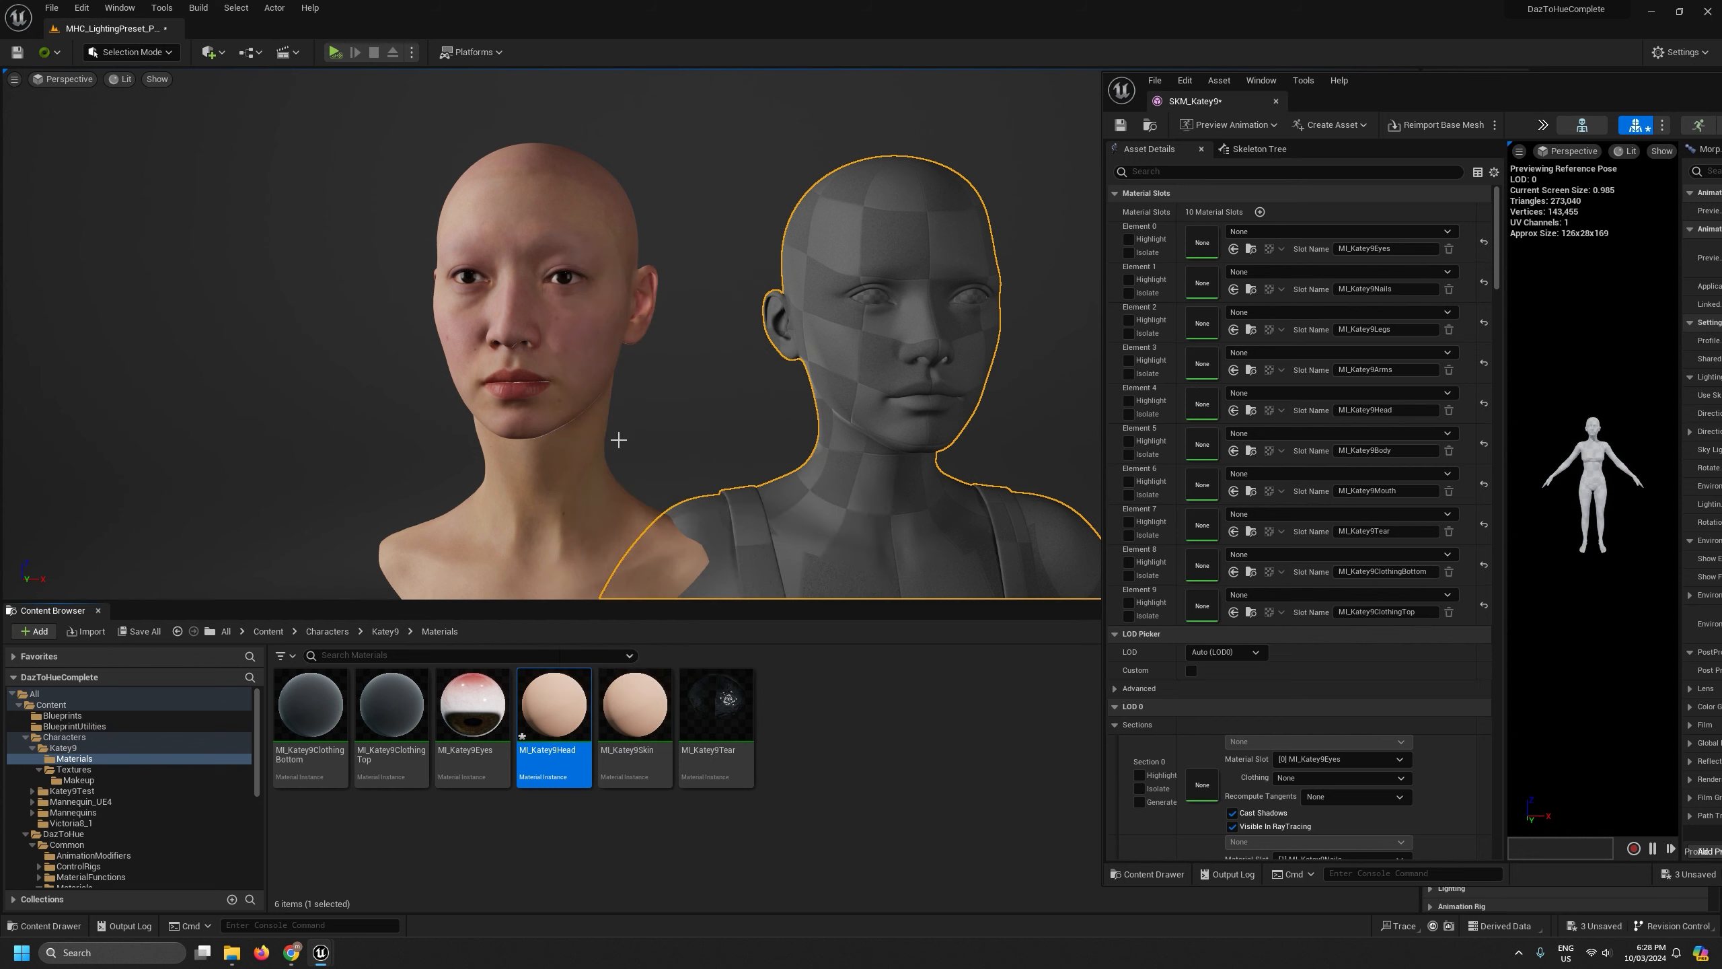
drag(667, 751, 780, 749)
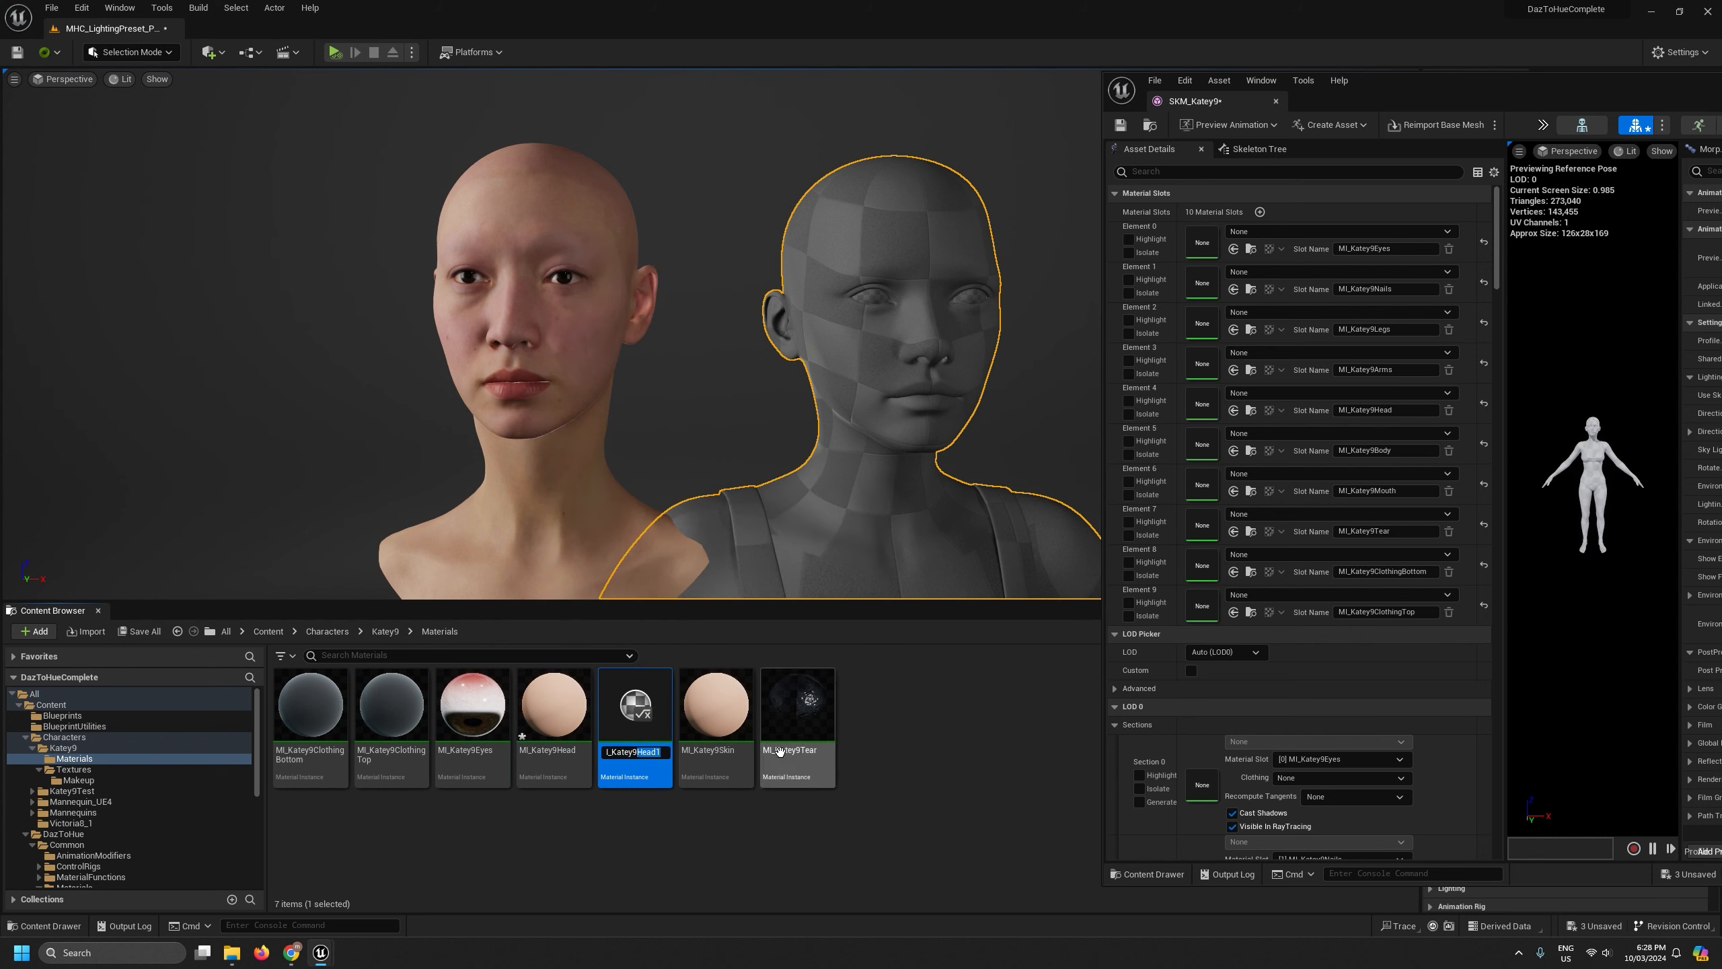
key(Return)
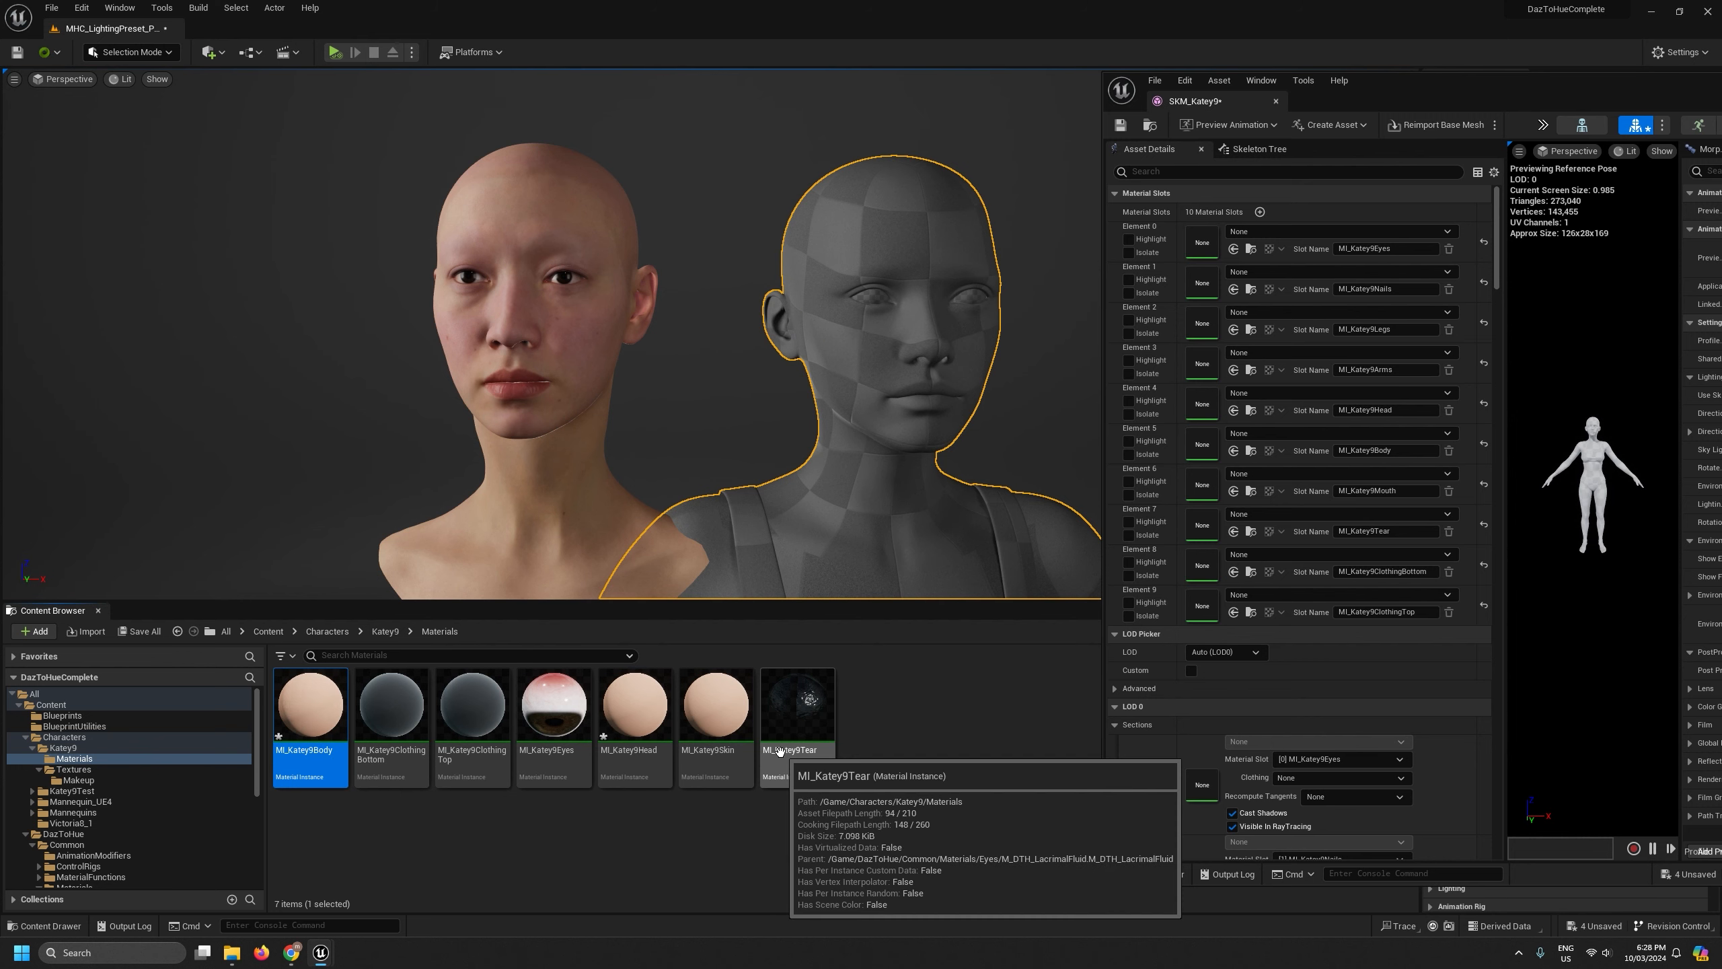
Duplicate MI_Katey9Body and name the copy MI_Katey9Arms
right_click(319, 709)
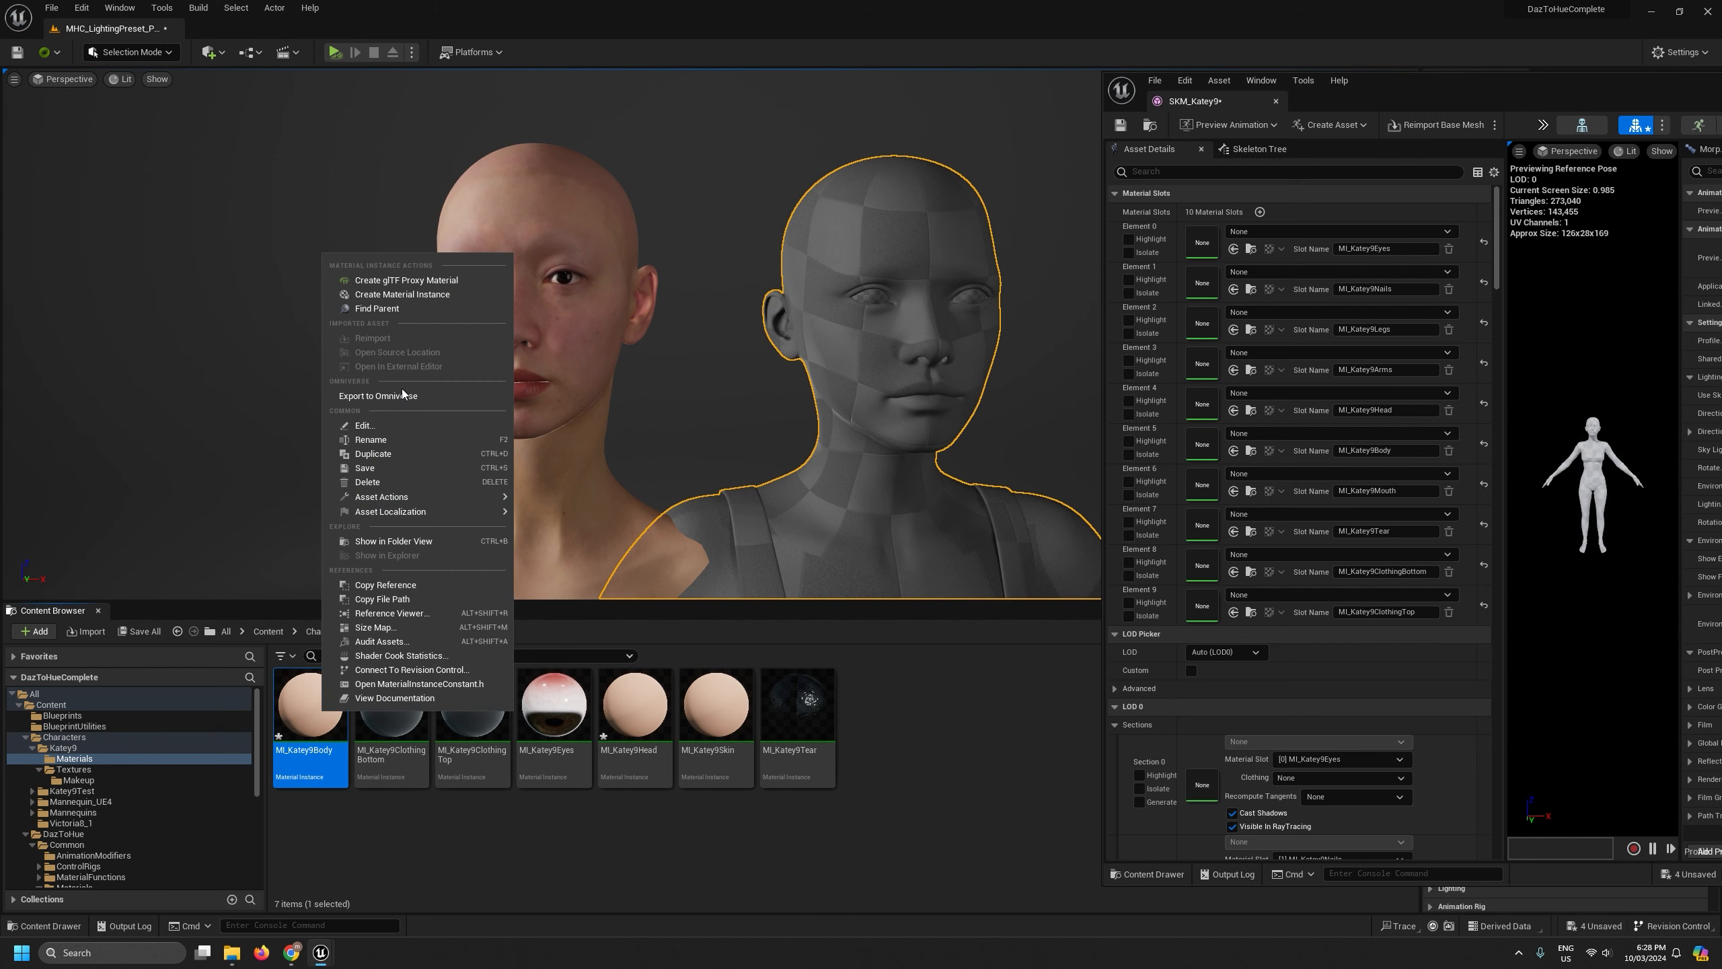
click(393, 452)
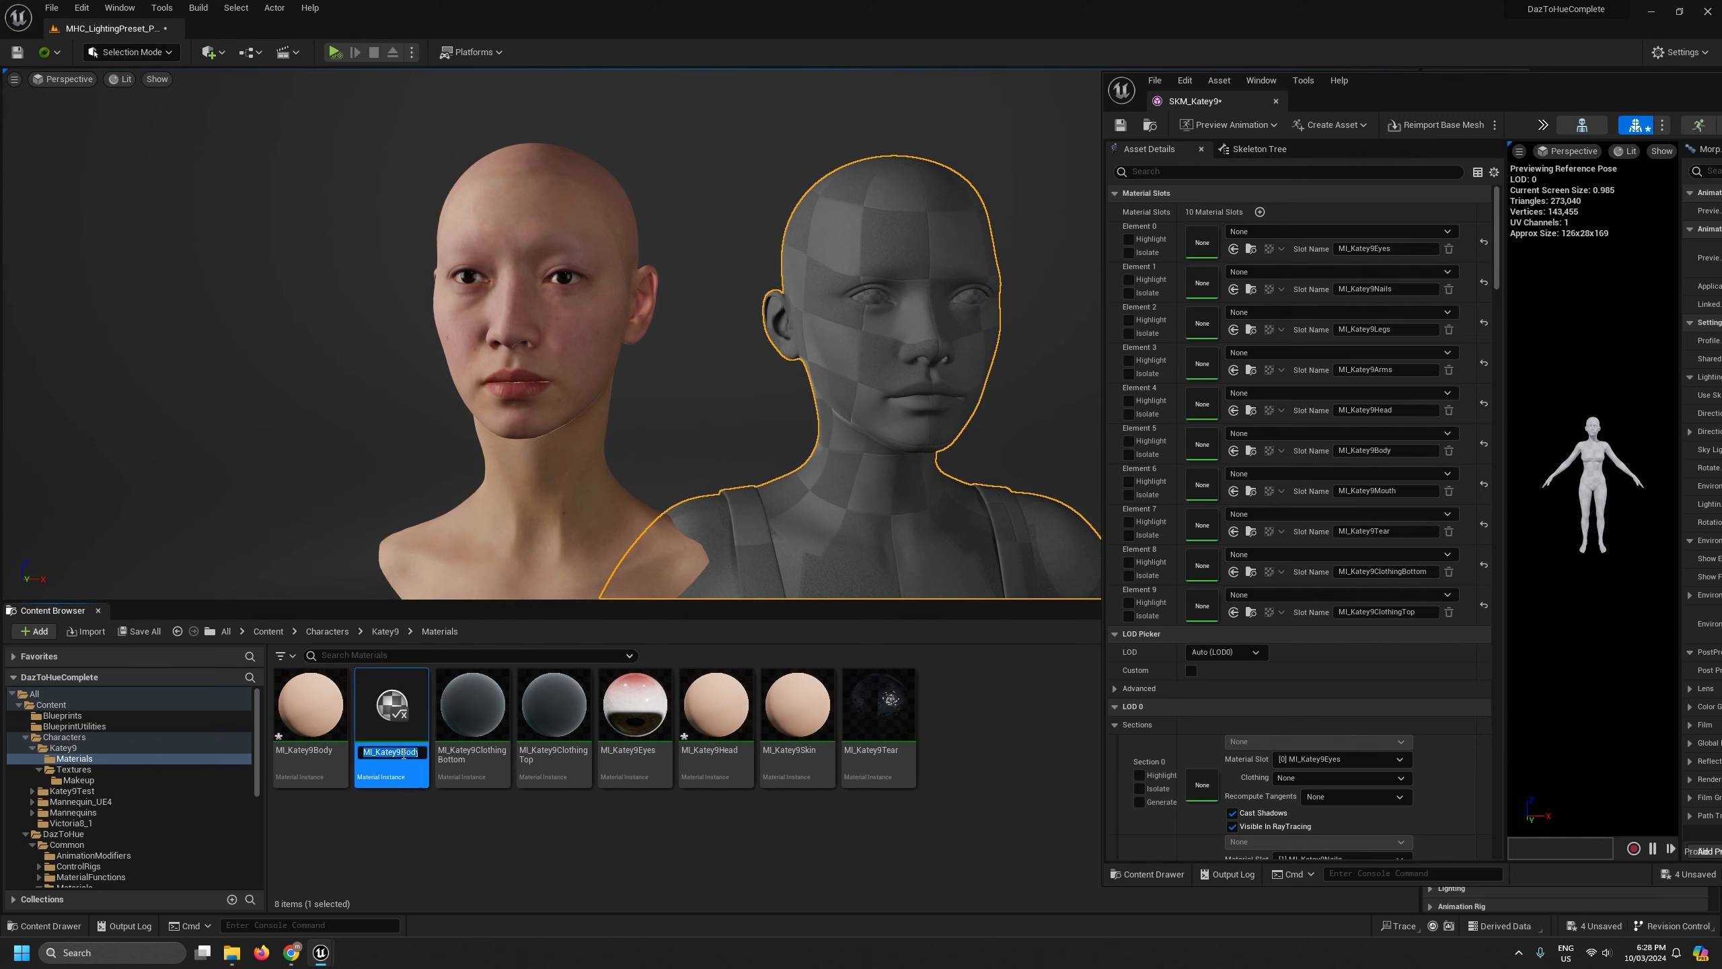
drag(403, 752, 541, 749)
text(Arms)
key(Return)
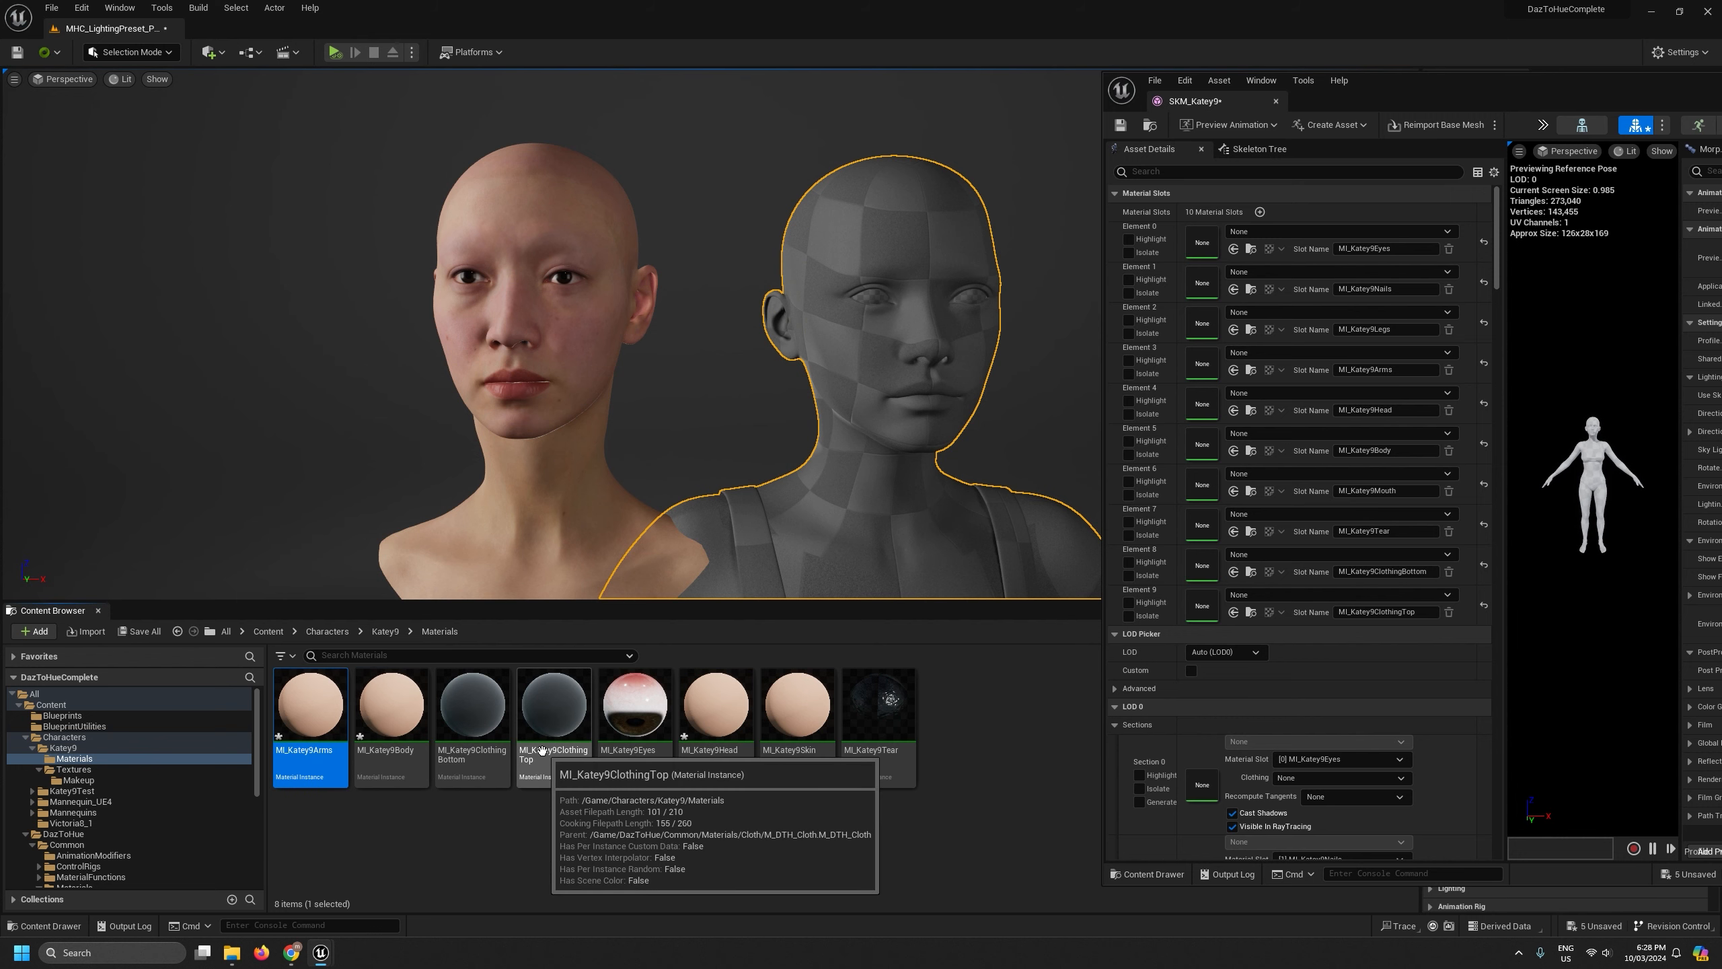
Duplicate MI_Katey9Arms and name the copy MI_Katey9Legs
right_click(309, 717)
click(360, 461)
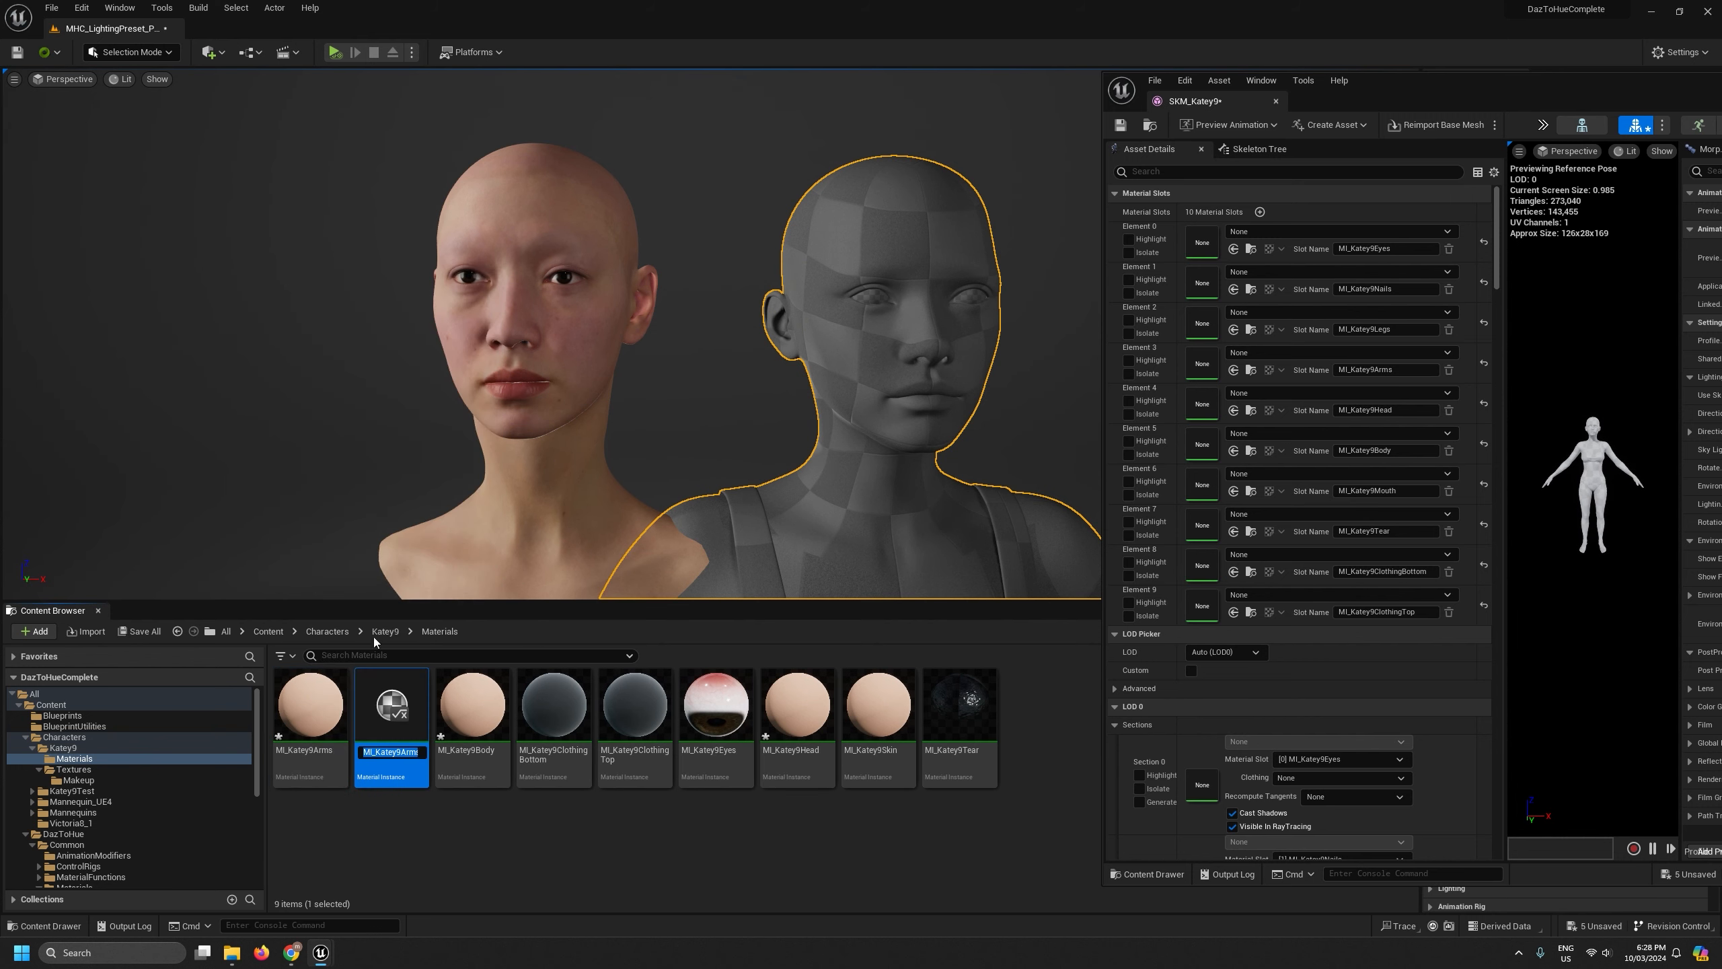
drag(407, 753, 556, 750)
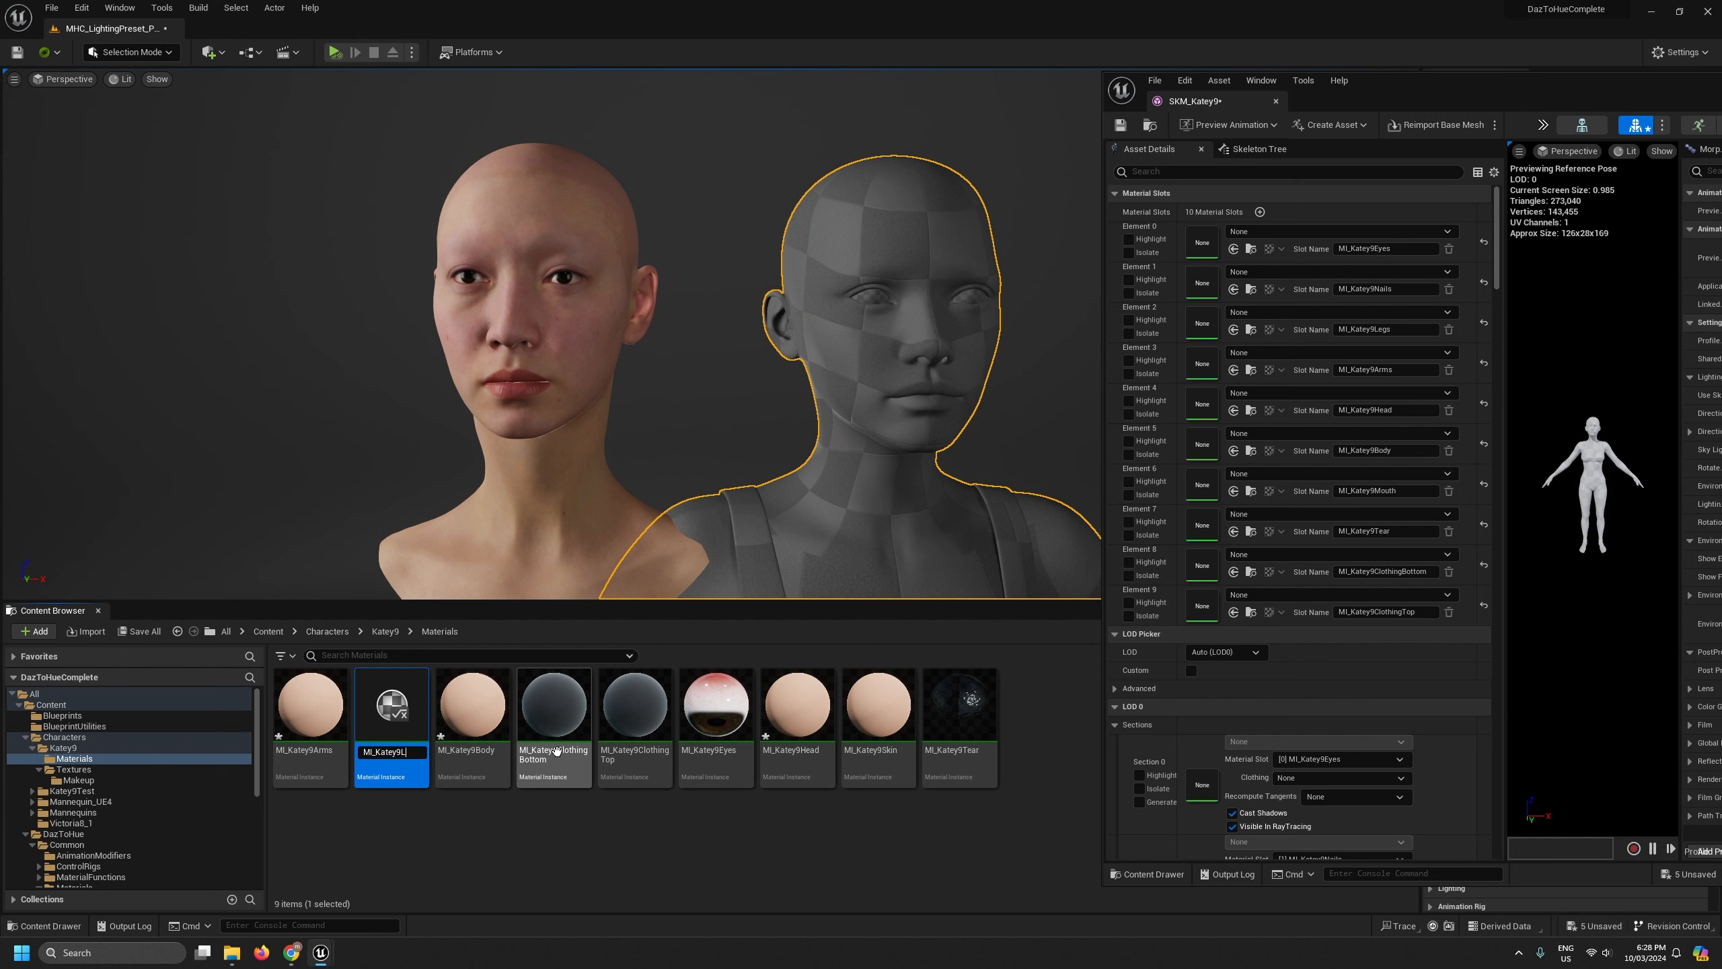
key(Return)
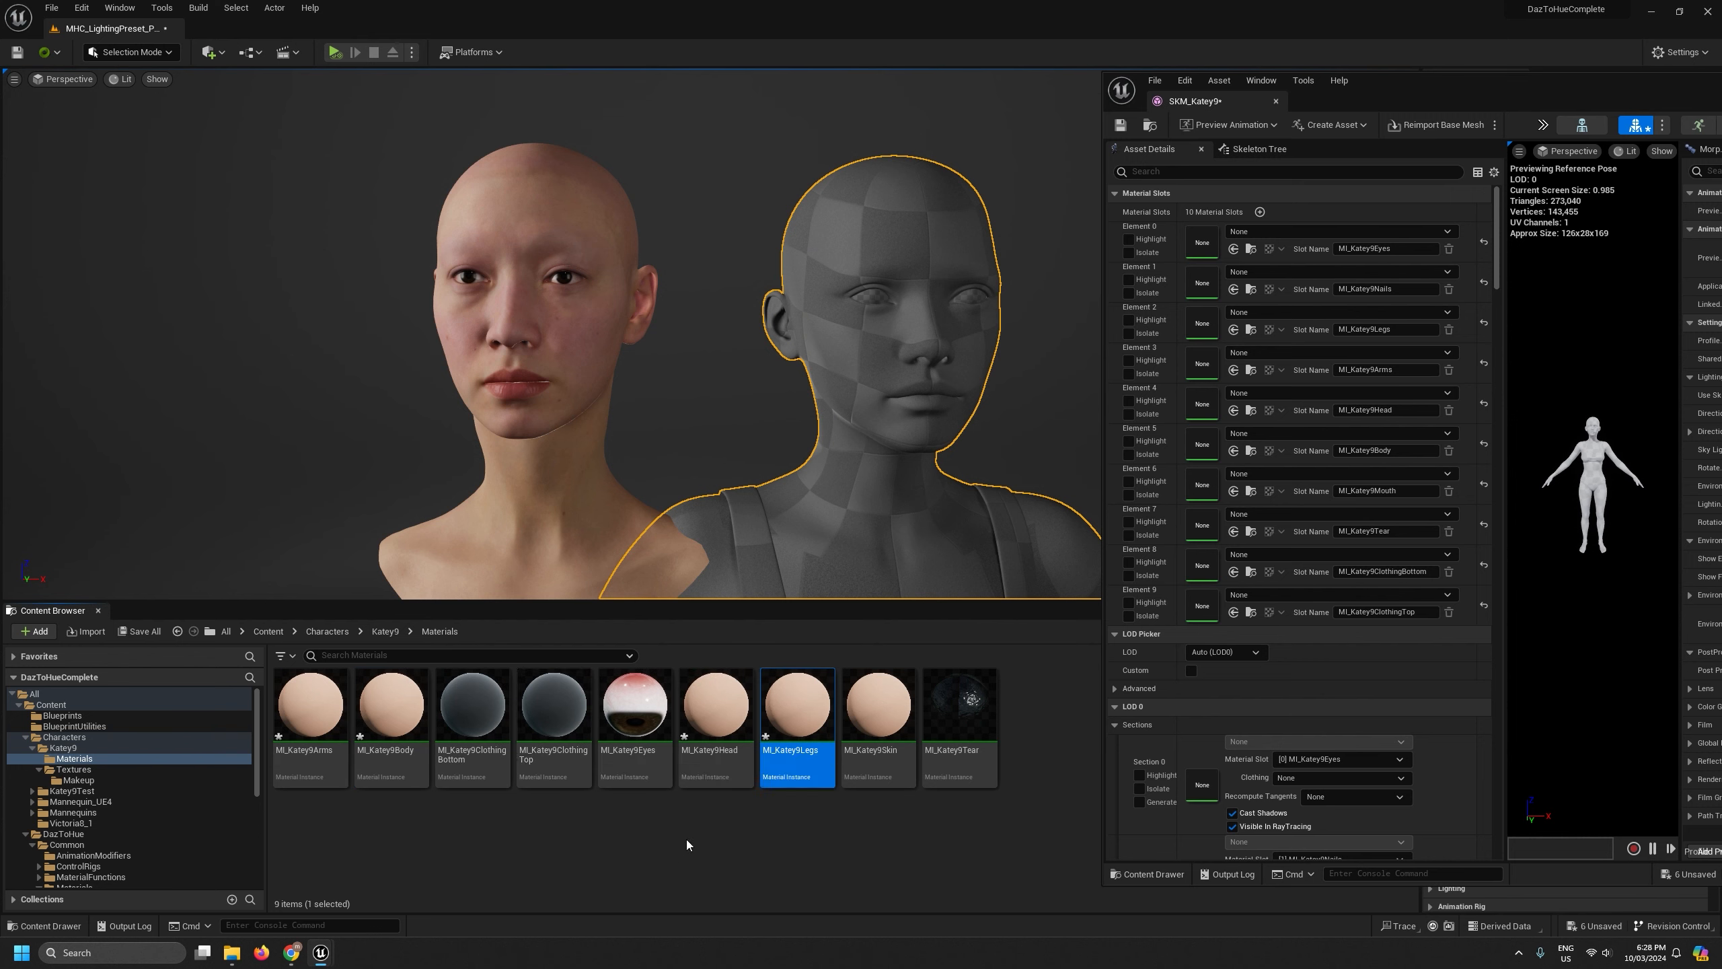
Open MI_Katey9Legs, examine its parameter groups and which parent material it inherits from, and close it
click(433, 820)
click(310, 713)
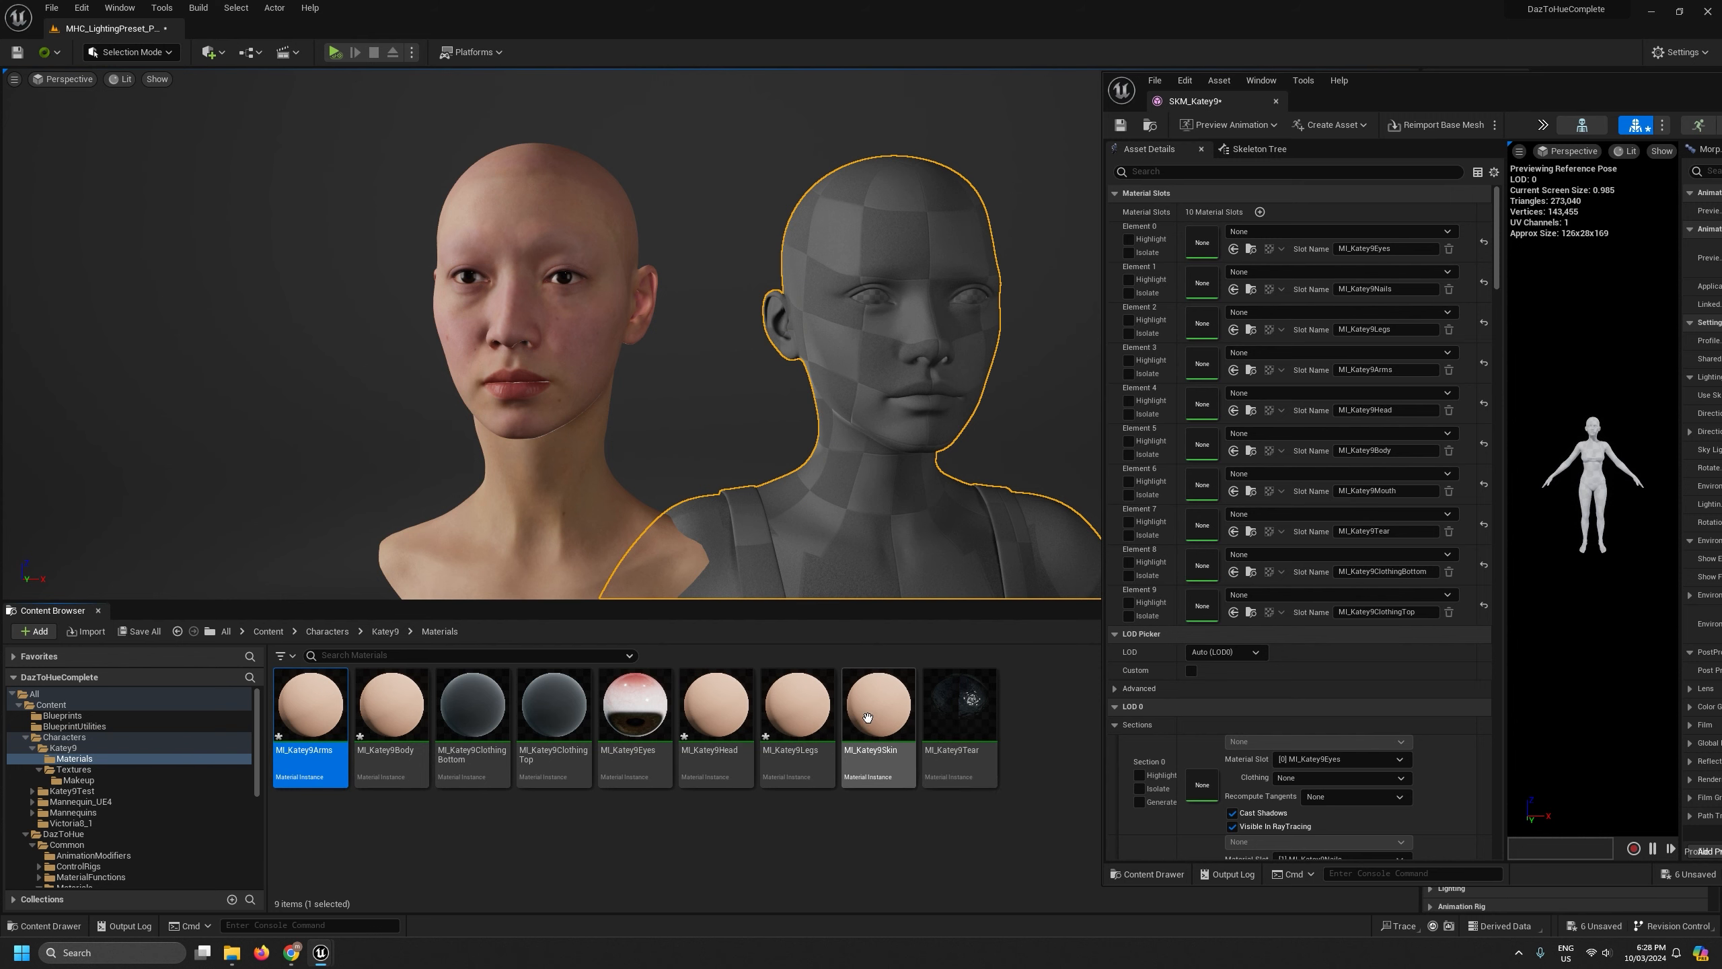
click(798, 706)
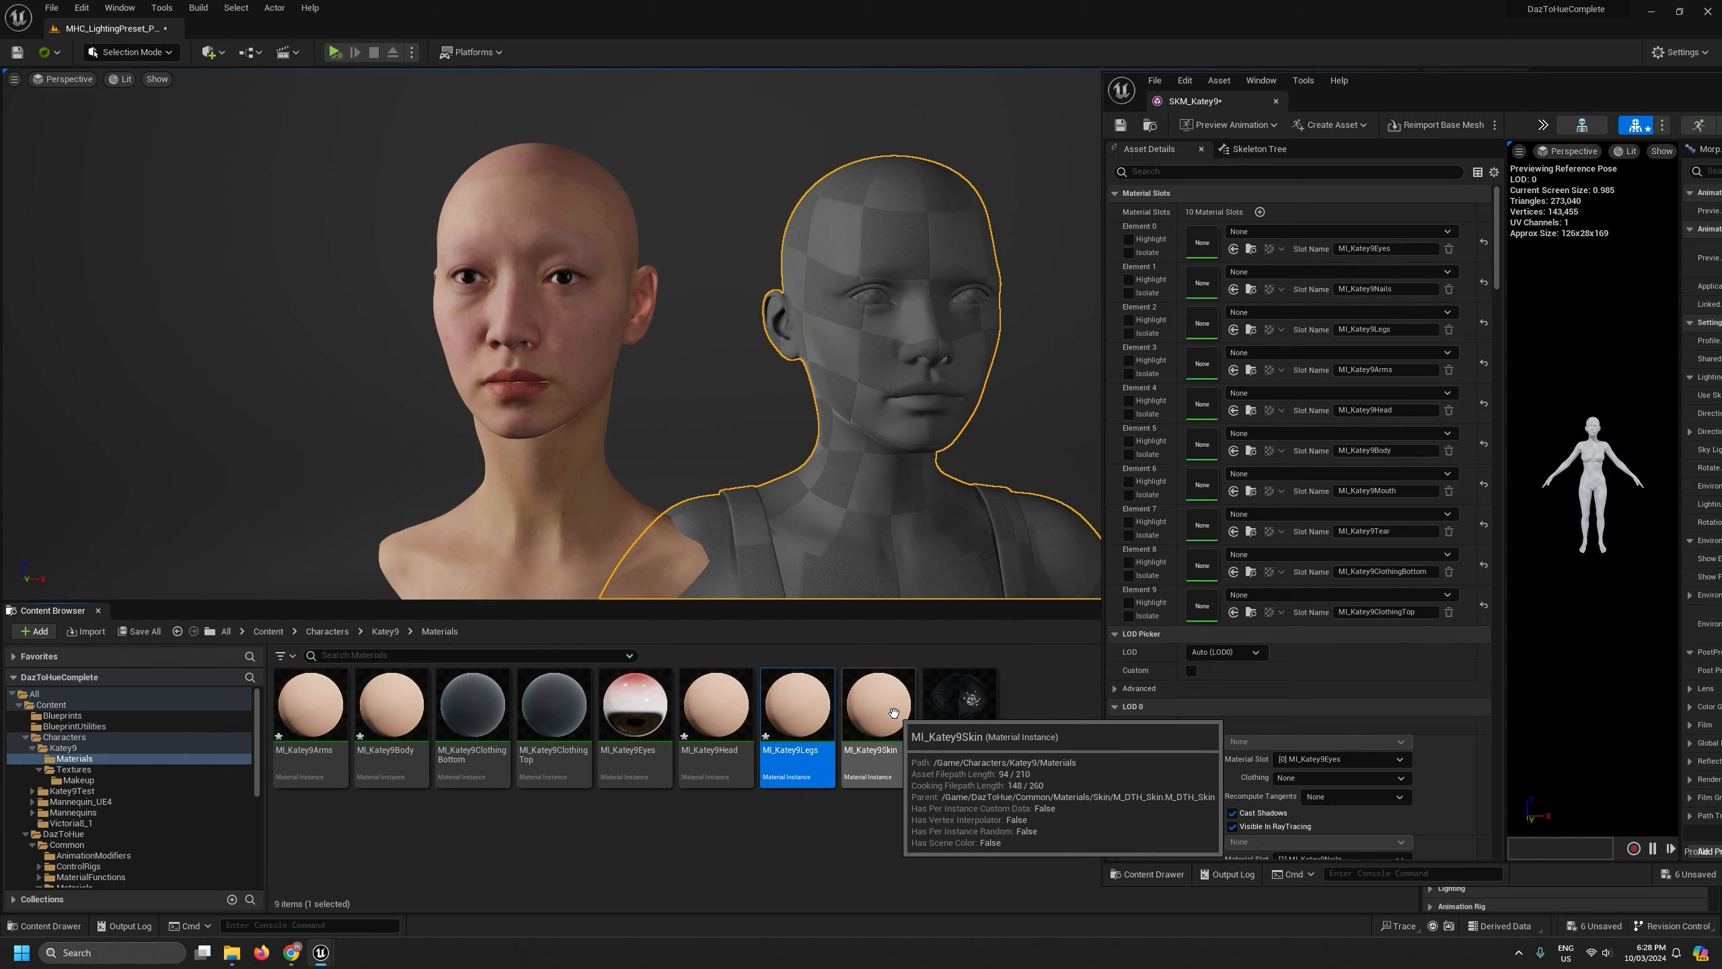
click(875, 710)
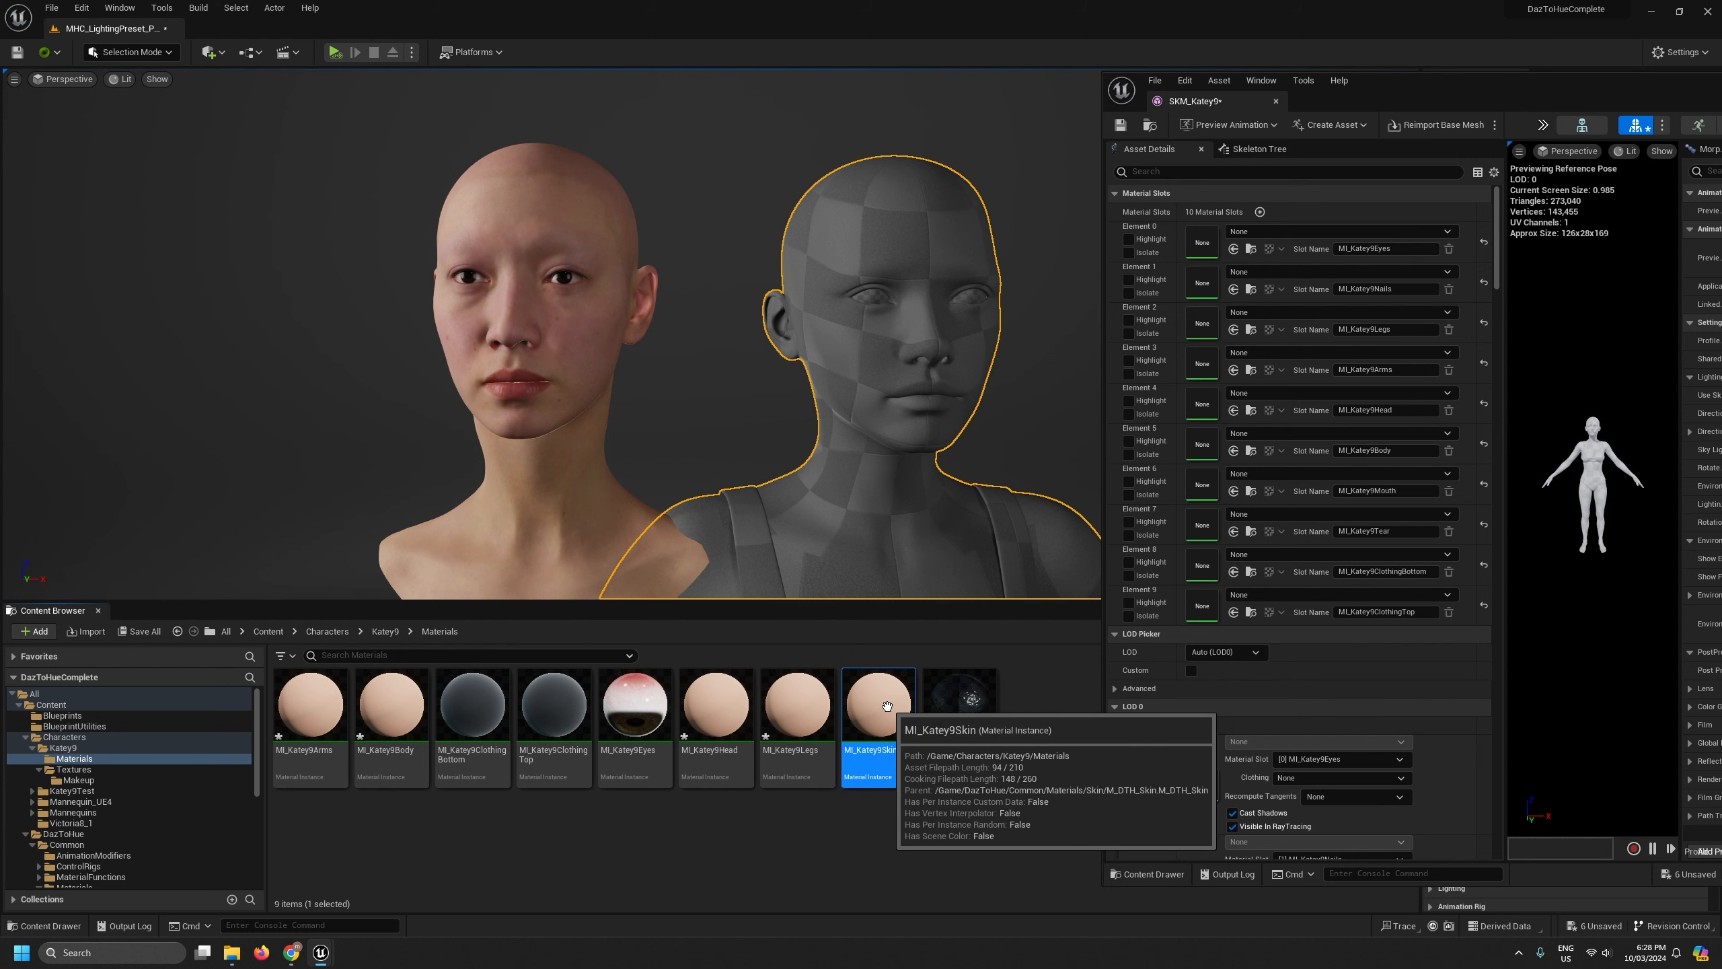
double_click(798, 706)
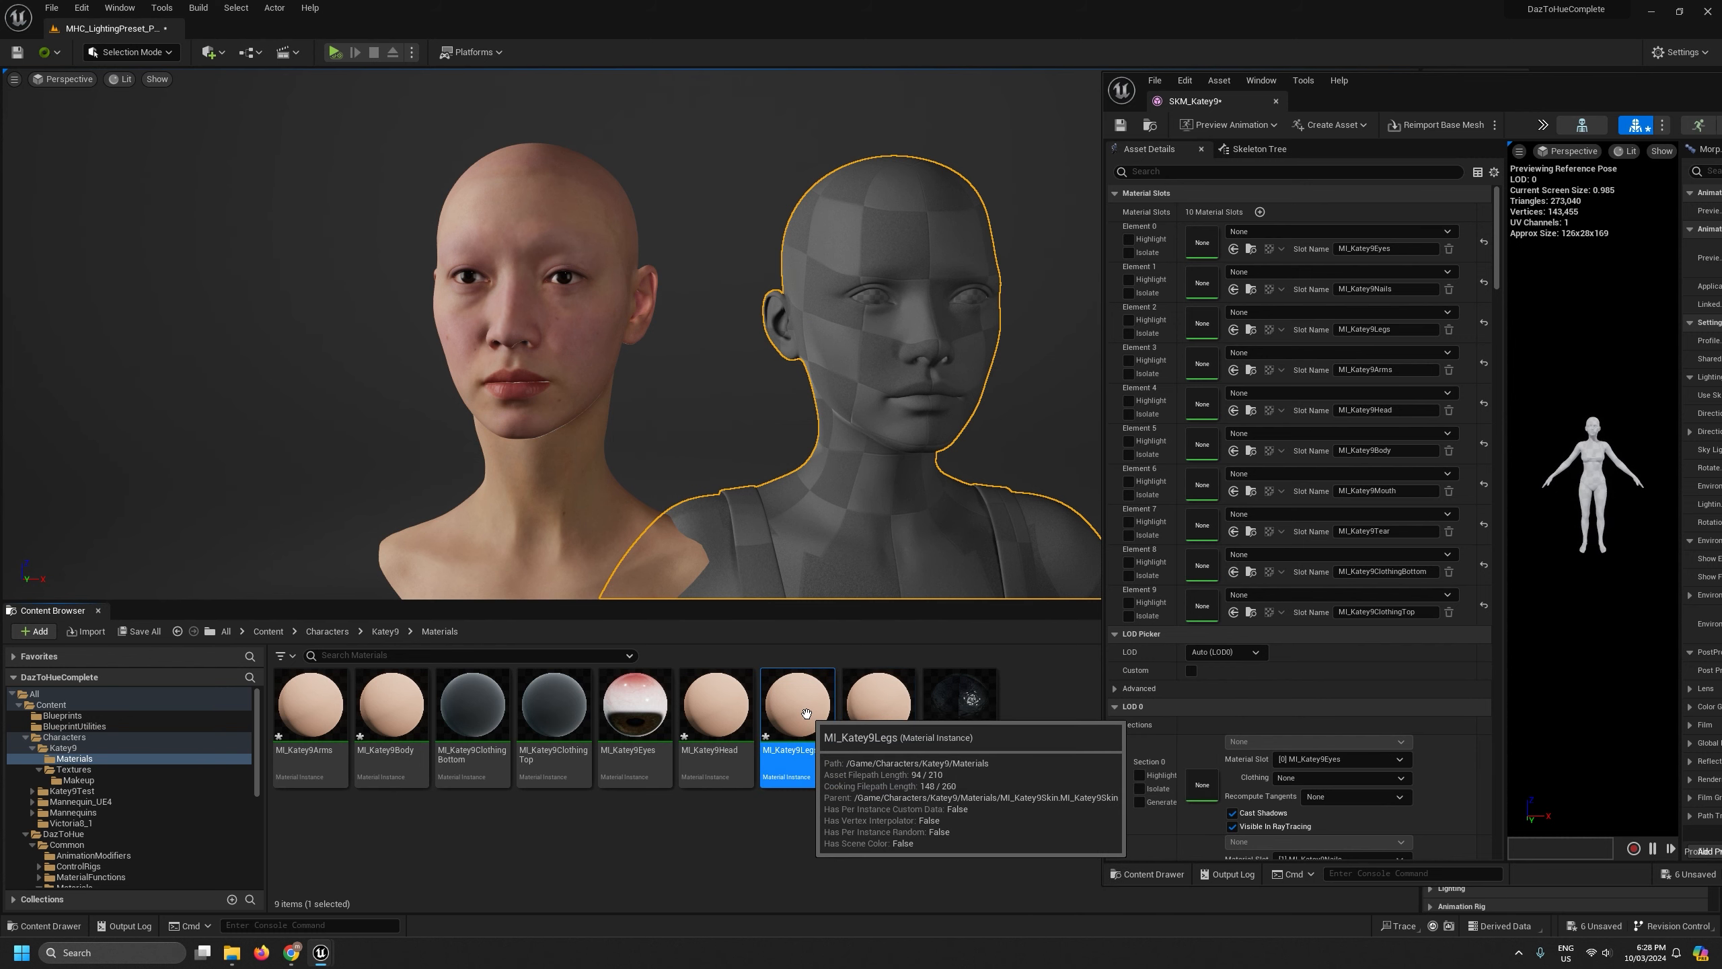
drag(1530, 101, 1008, 96)
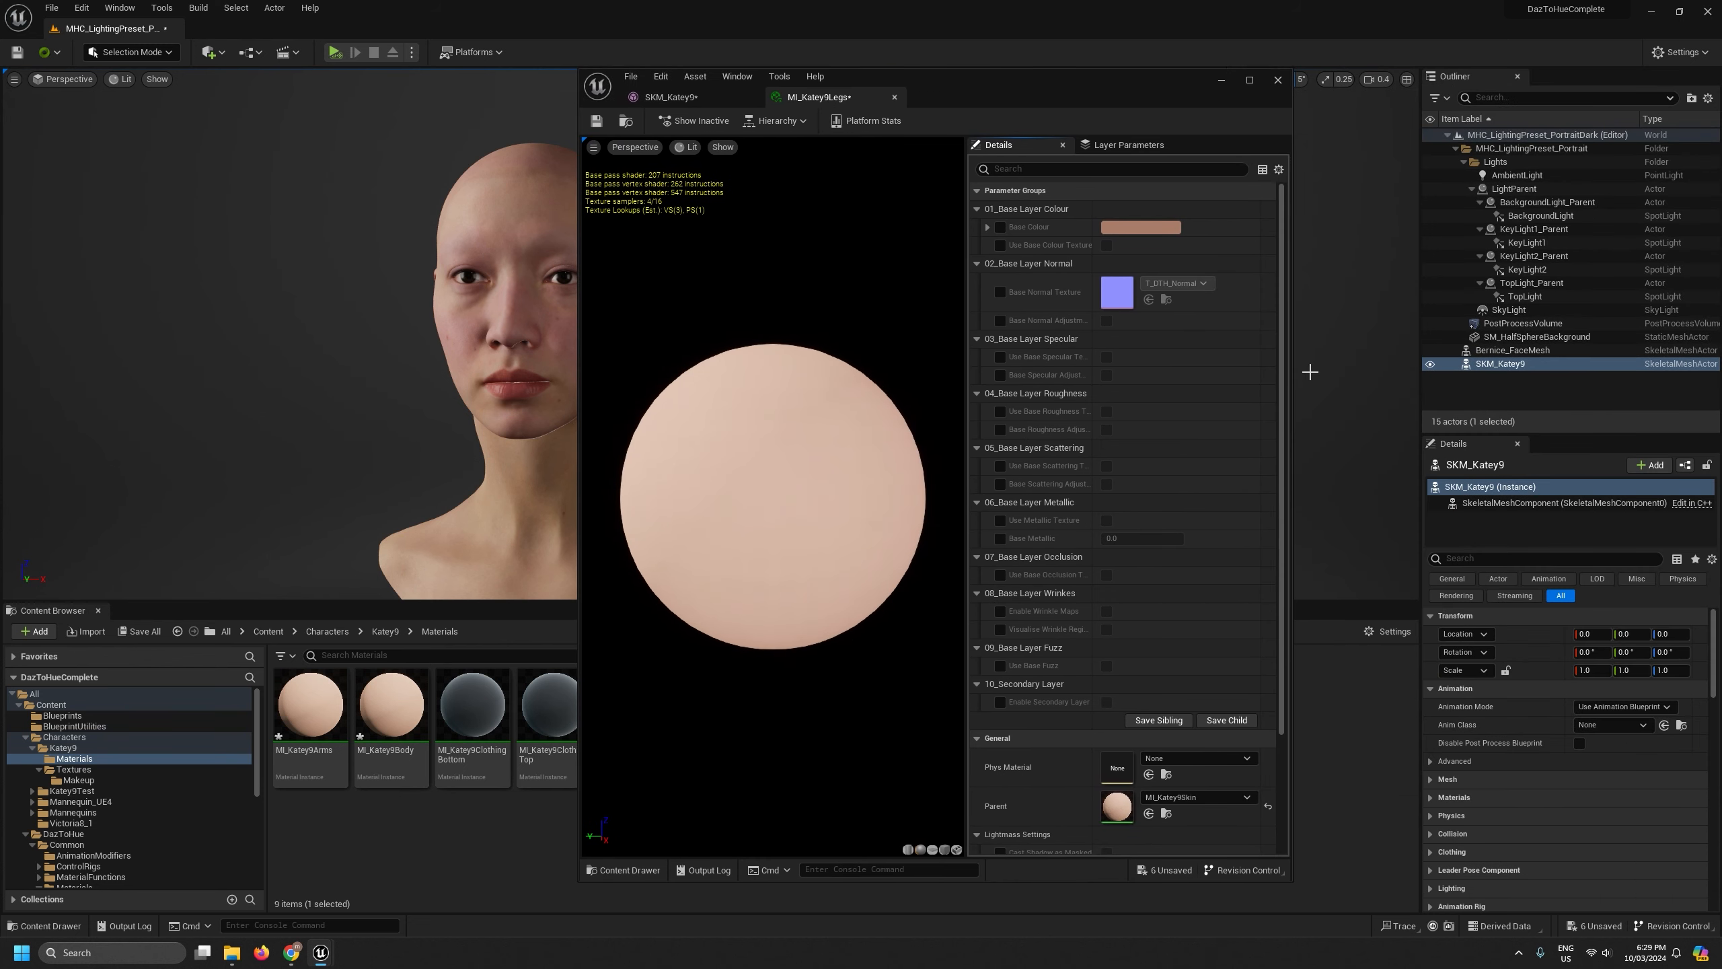
drag(1283, 341, 1283, 561)
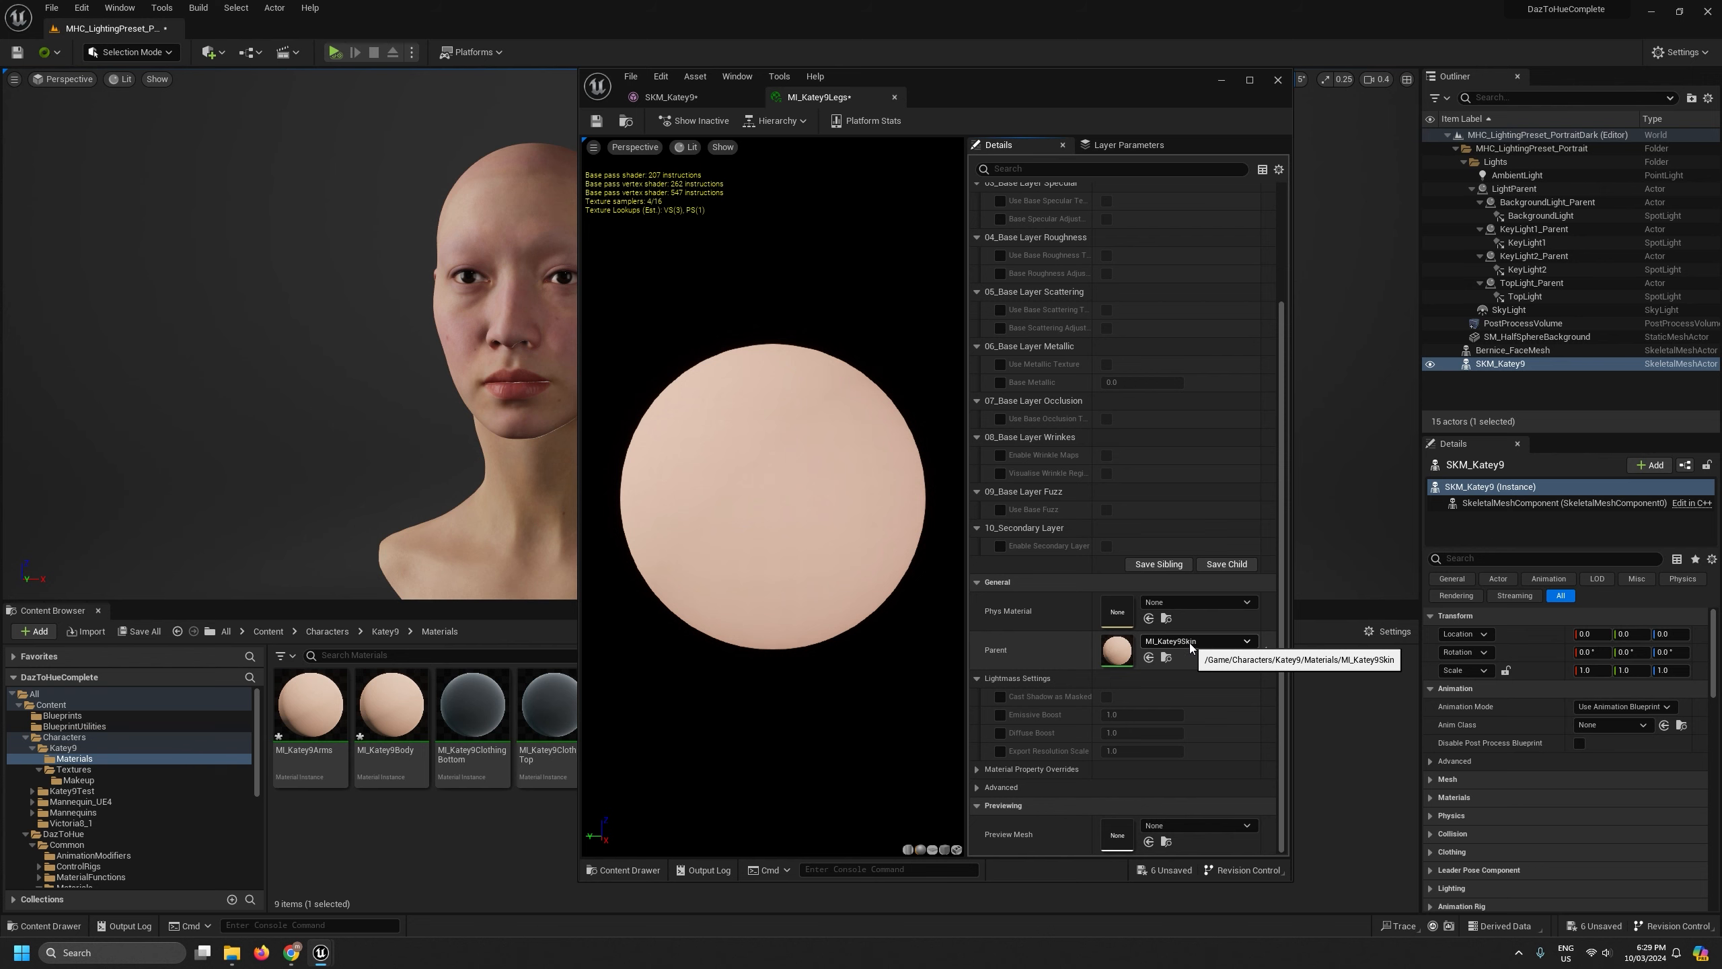
click(895, 100)
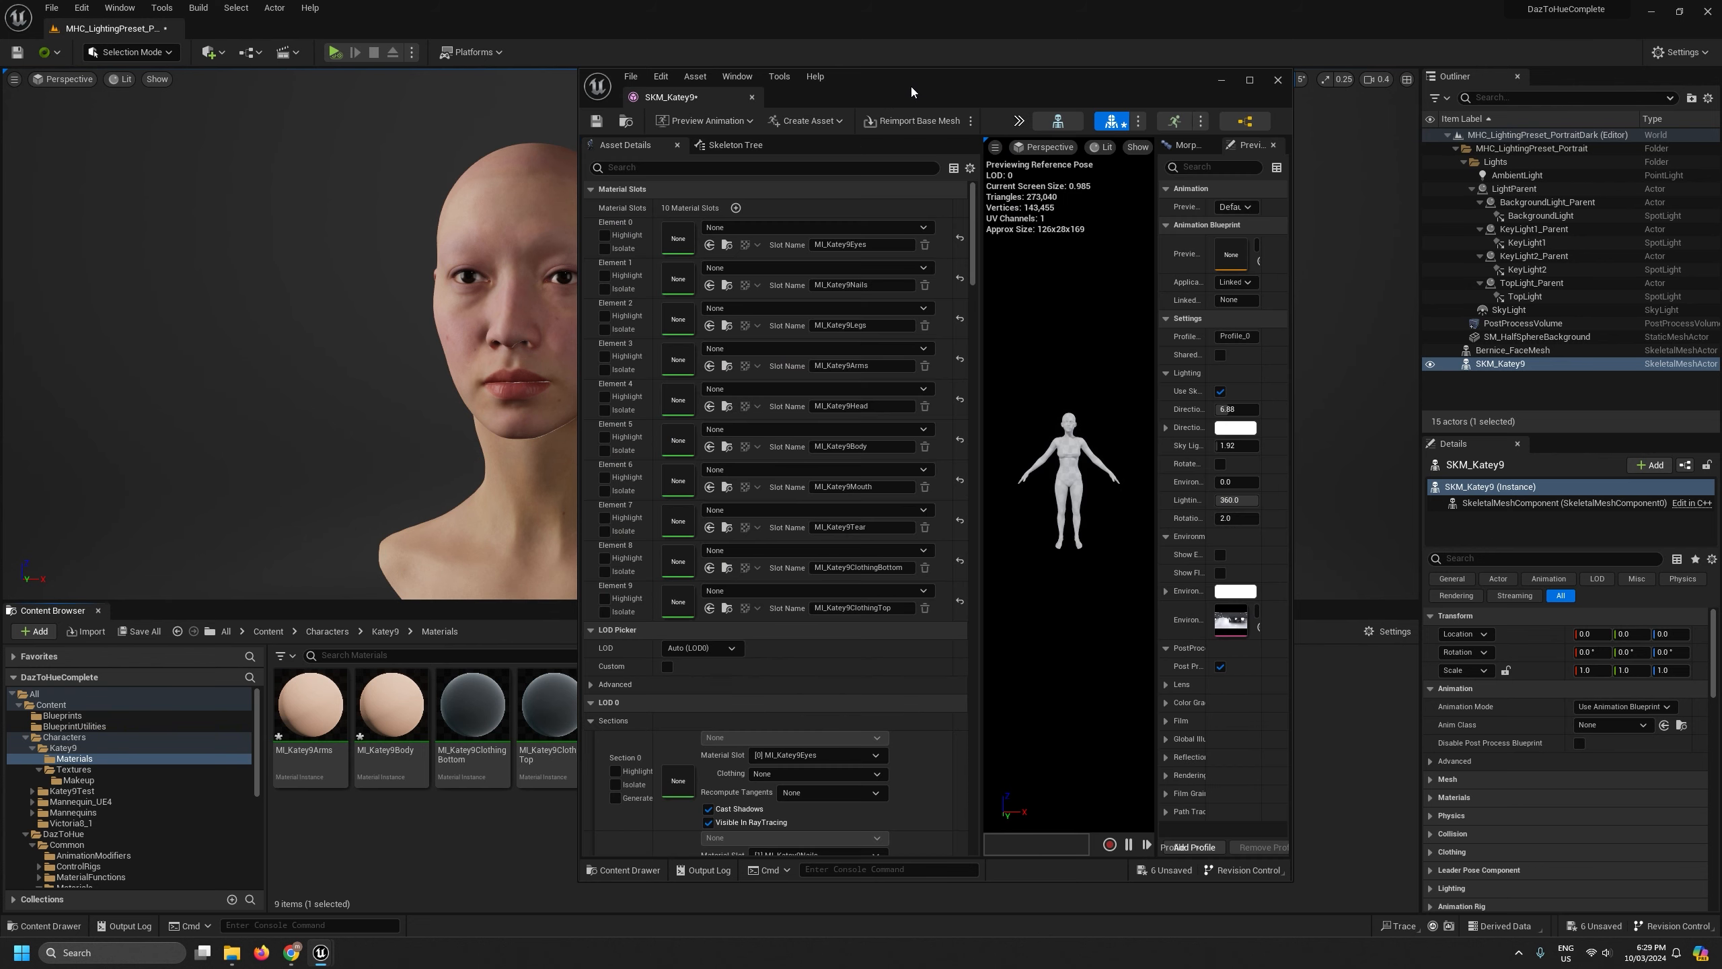
Assign MI_Katey9Eyes to the eye material slot, Element 0, of SKM_Katey9
drag(899, 81, 1364, 98)
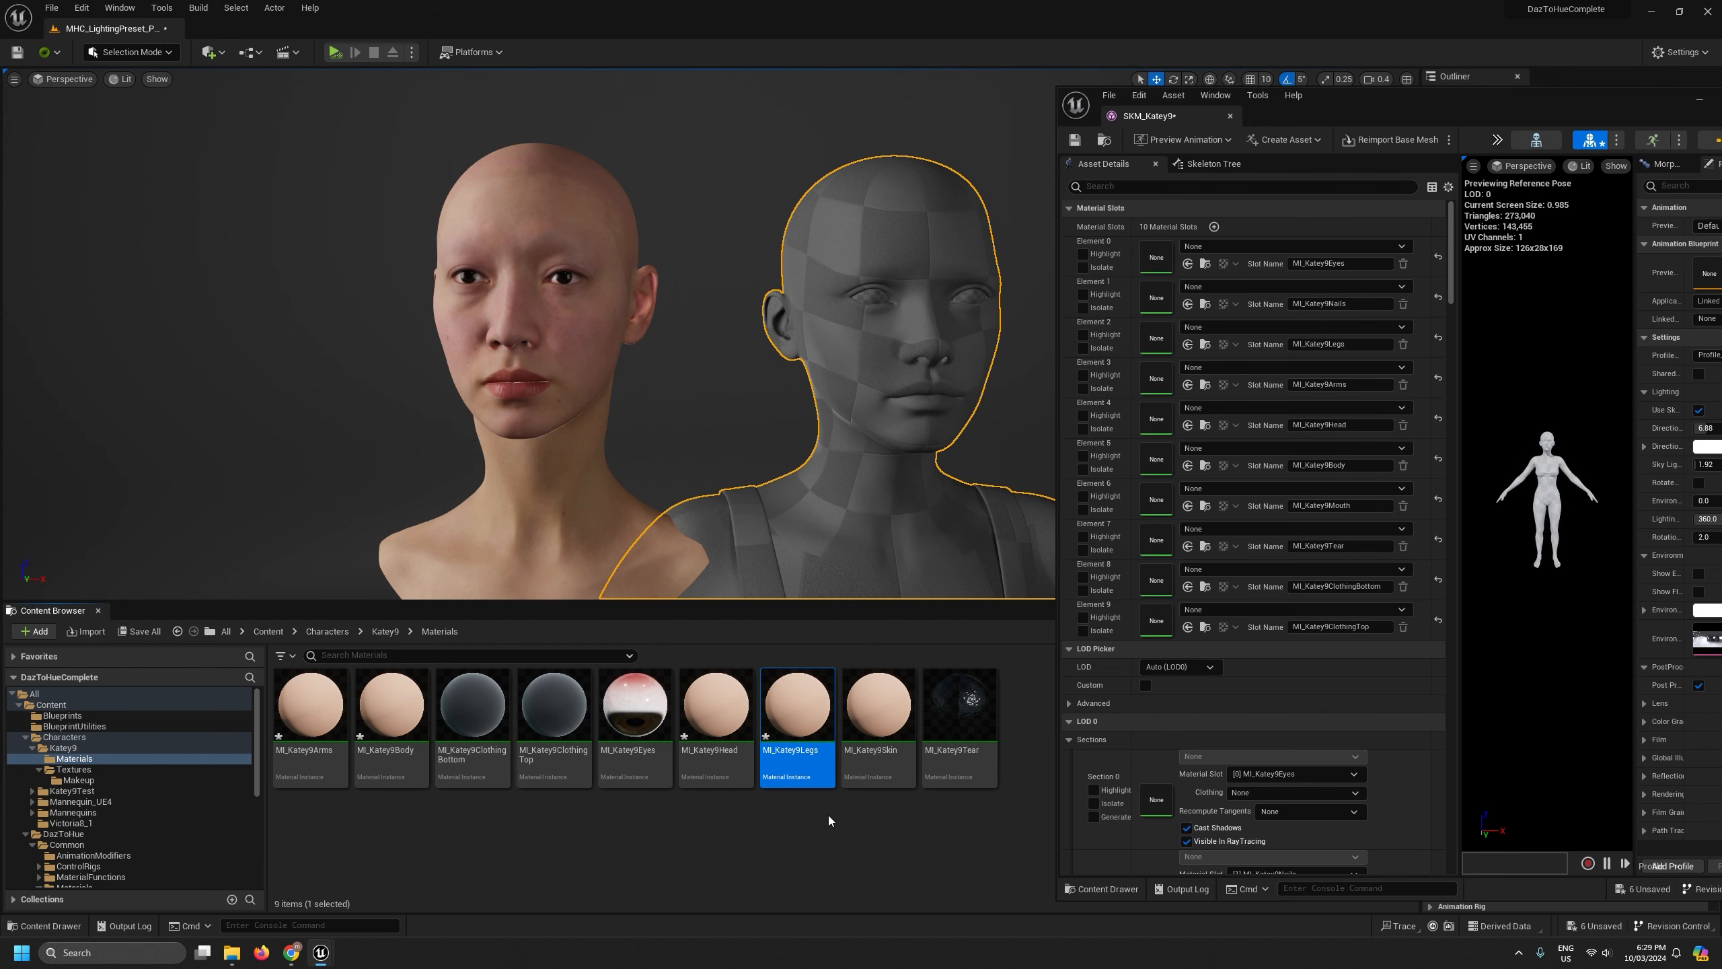
click(633, 706)
drag(633, 709, 1155, 255)
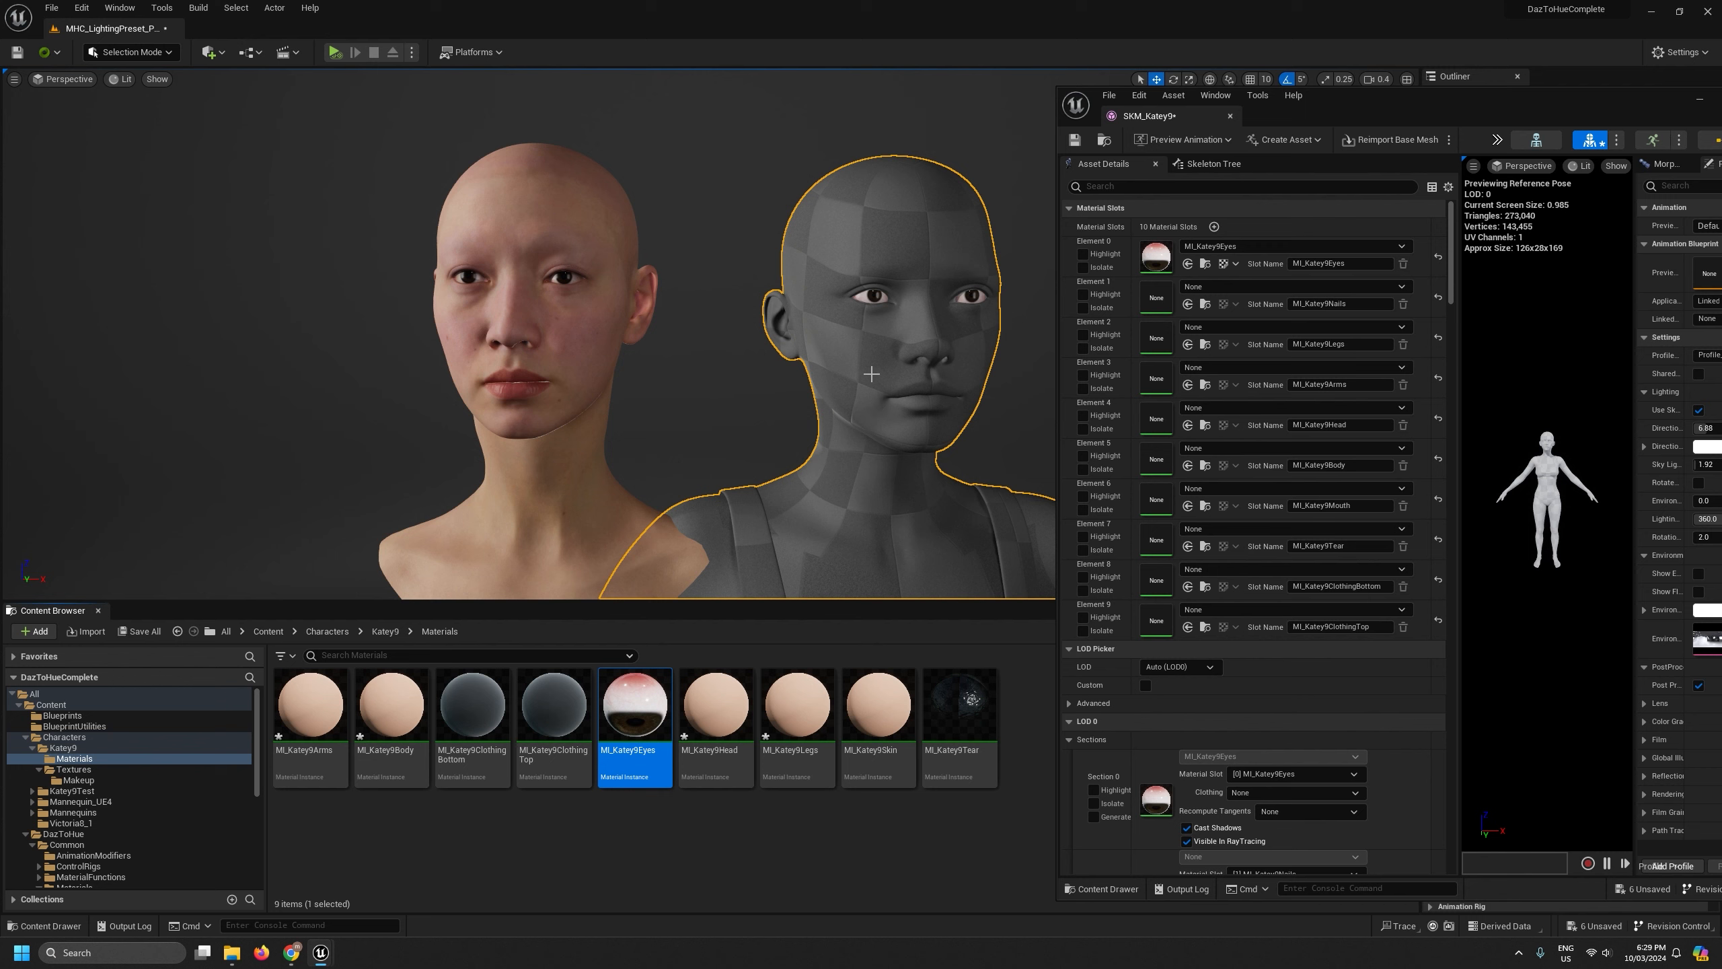
Assign the legs, arms, head and body skin instances to their same-named material slots on SKM_Katey9
click(883, 723)
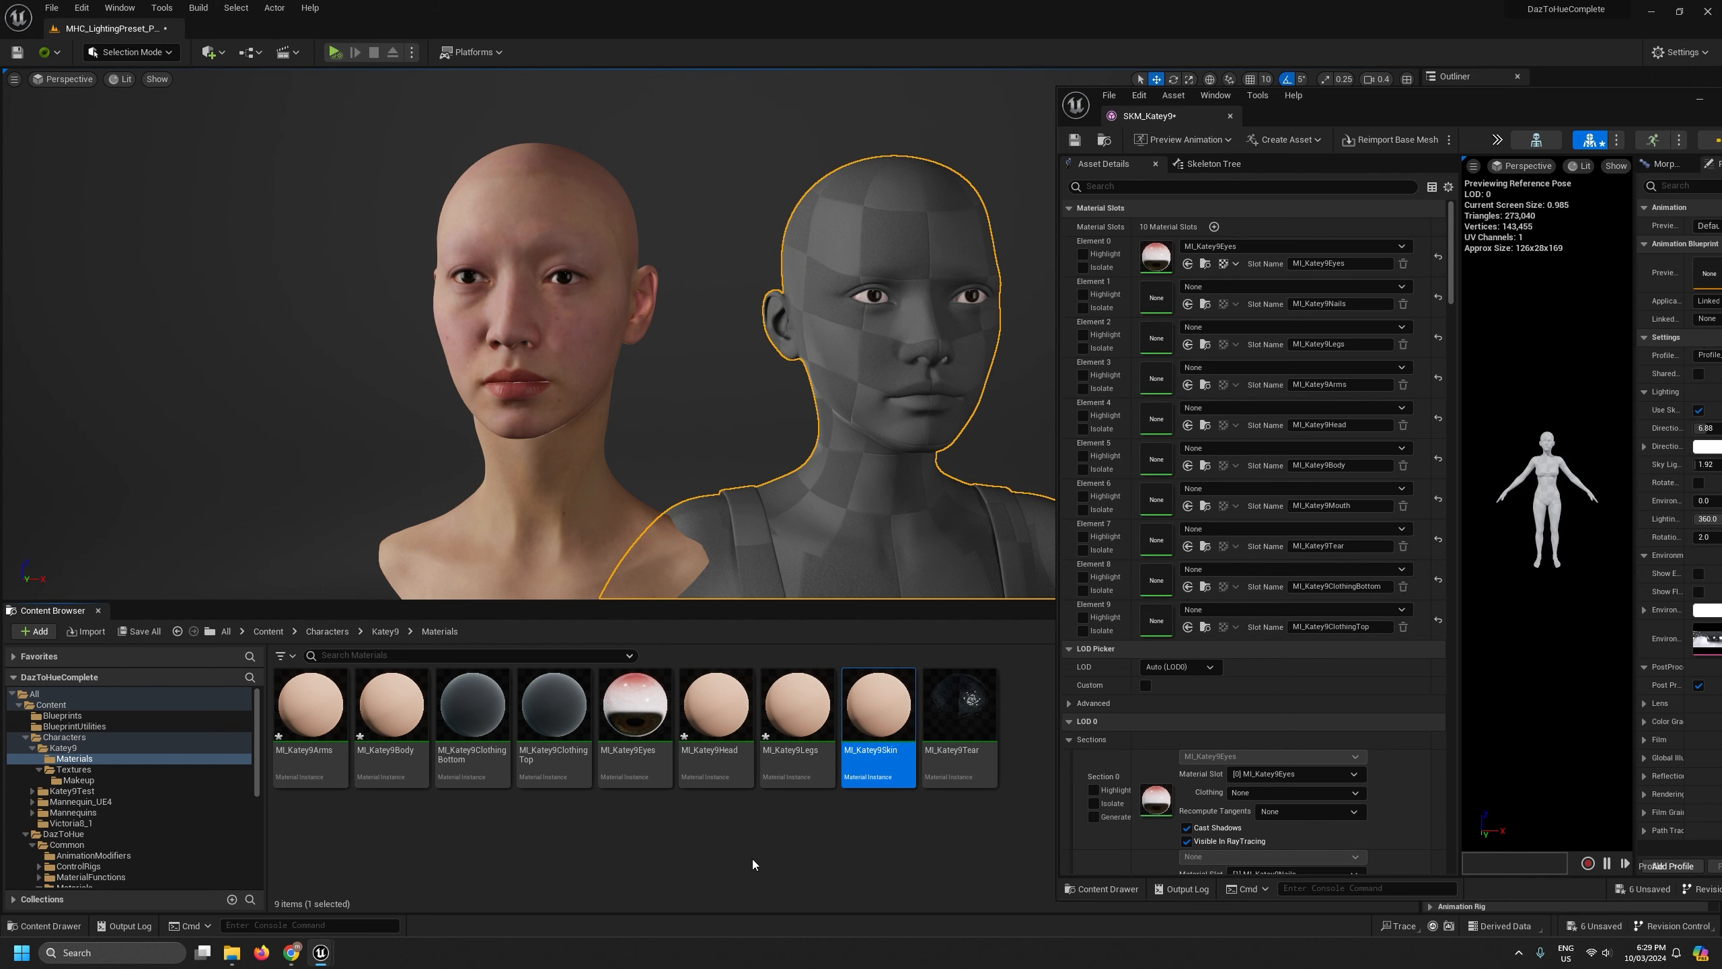
drag(787, 717, 1131, 366)
drag(311, 719, 1160, 372)
drag(698, 724, 1157, 415)
drag(394, 729, 1160, 456)
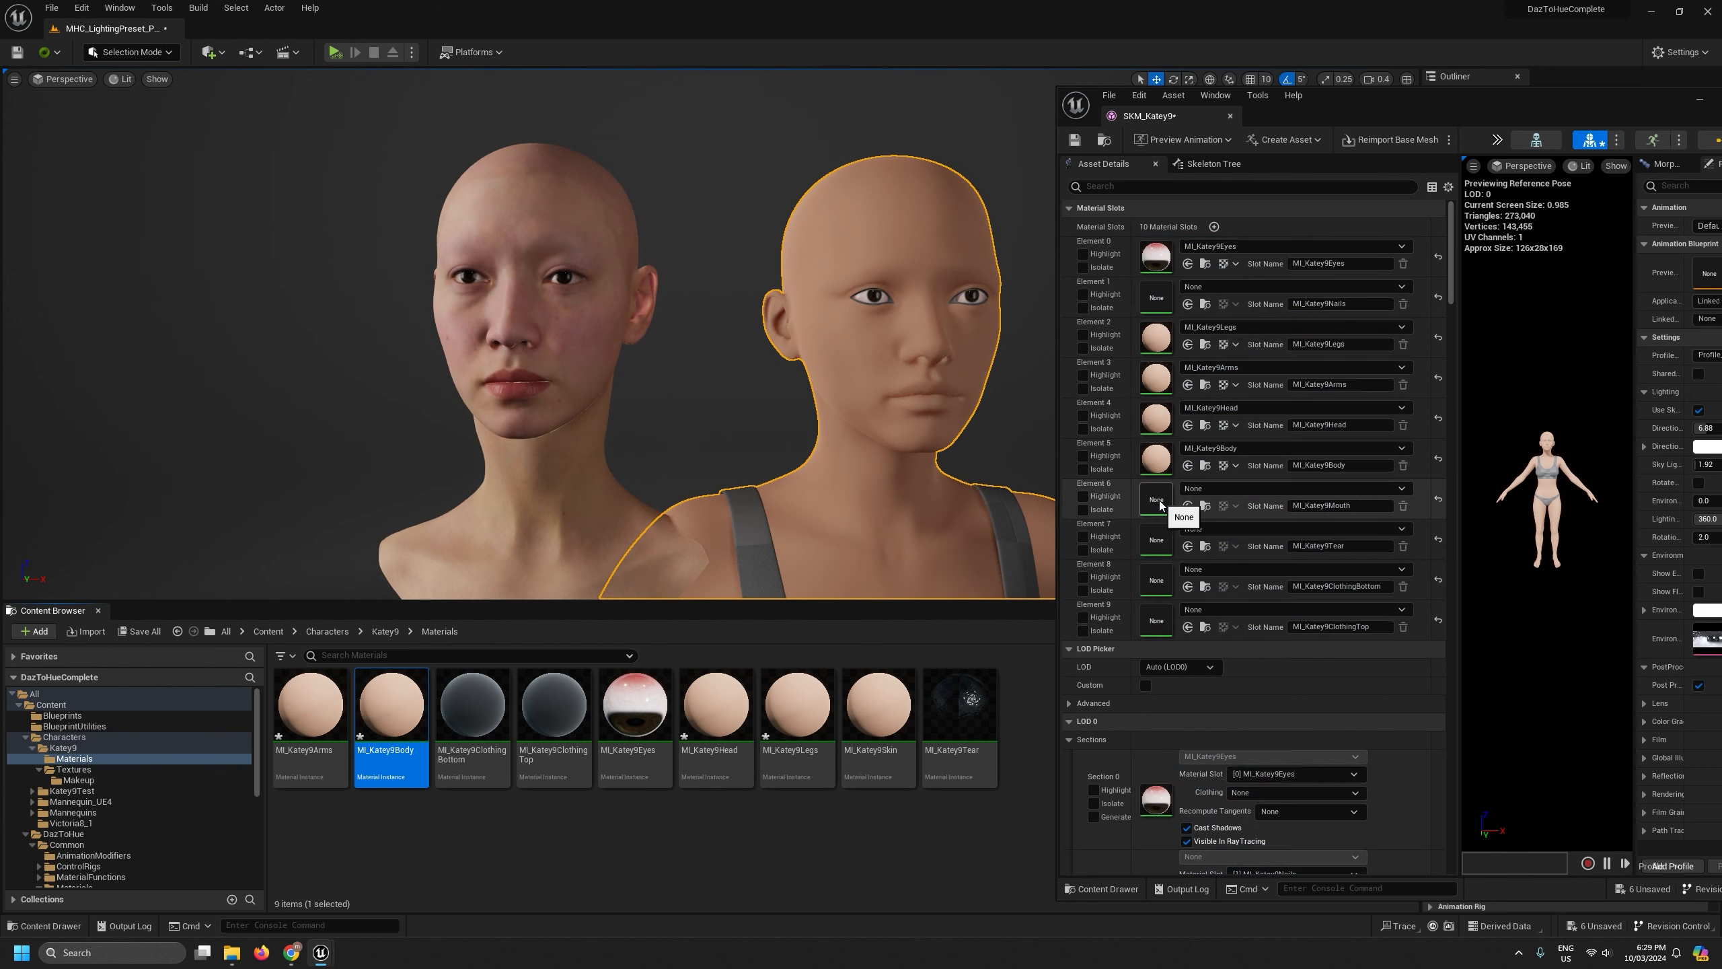
Assign MI_Katey9Tear, MI_Katey9ClothingTop and MI_Katey9ClothingBottom to their matching material slots and save SKM_Katey9
drag(959, 706, 1161, 539)
click(537, 728)
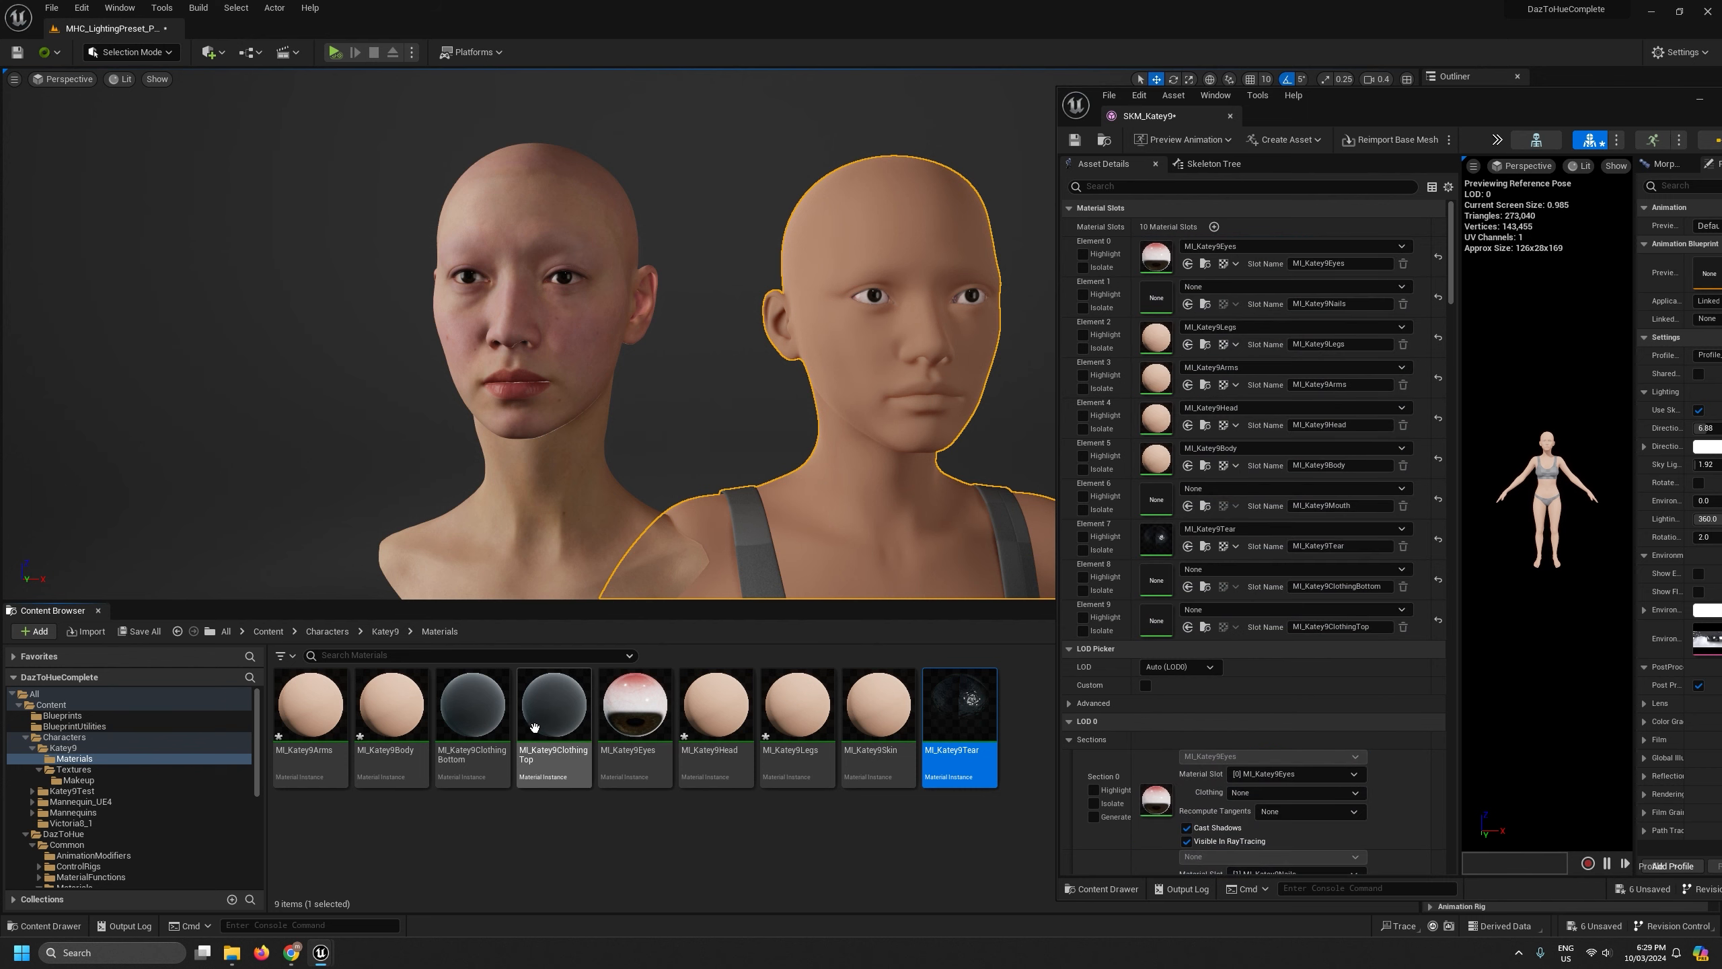
drag(537, 727, 1160, 618)
click(470, 716)
drag(471, 716, 1144, 601)
right_drag(775, 415, 874, 508)
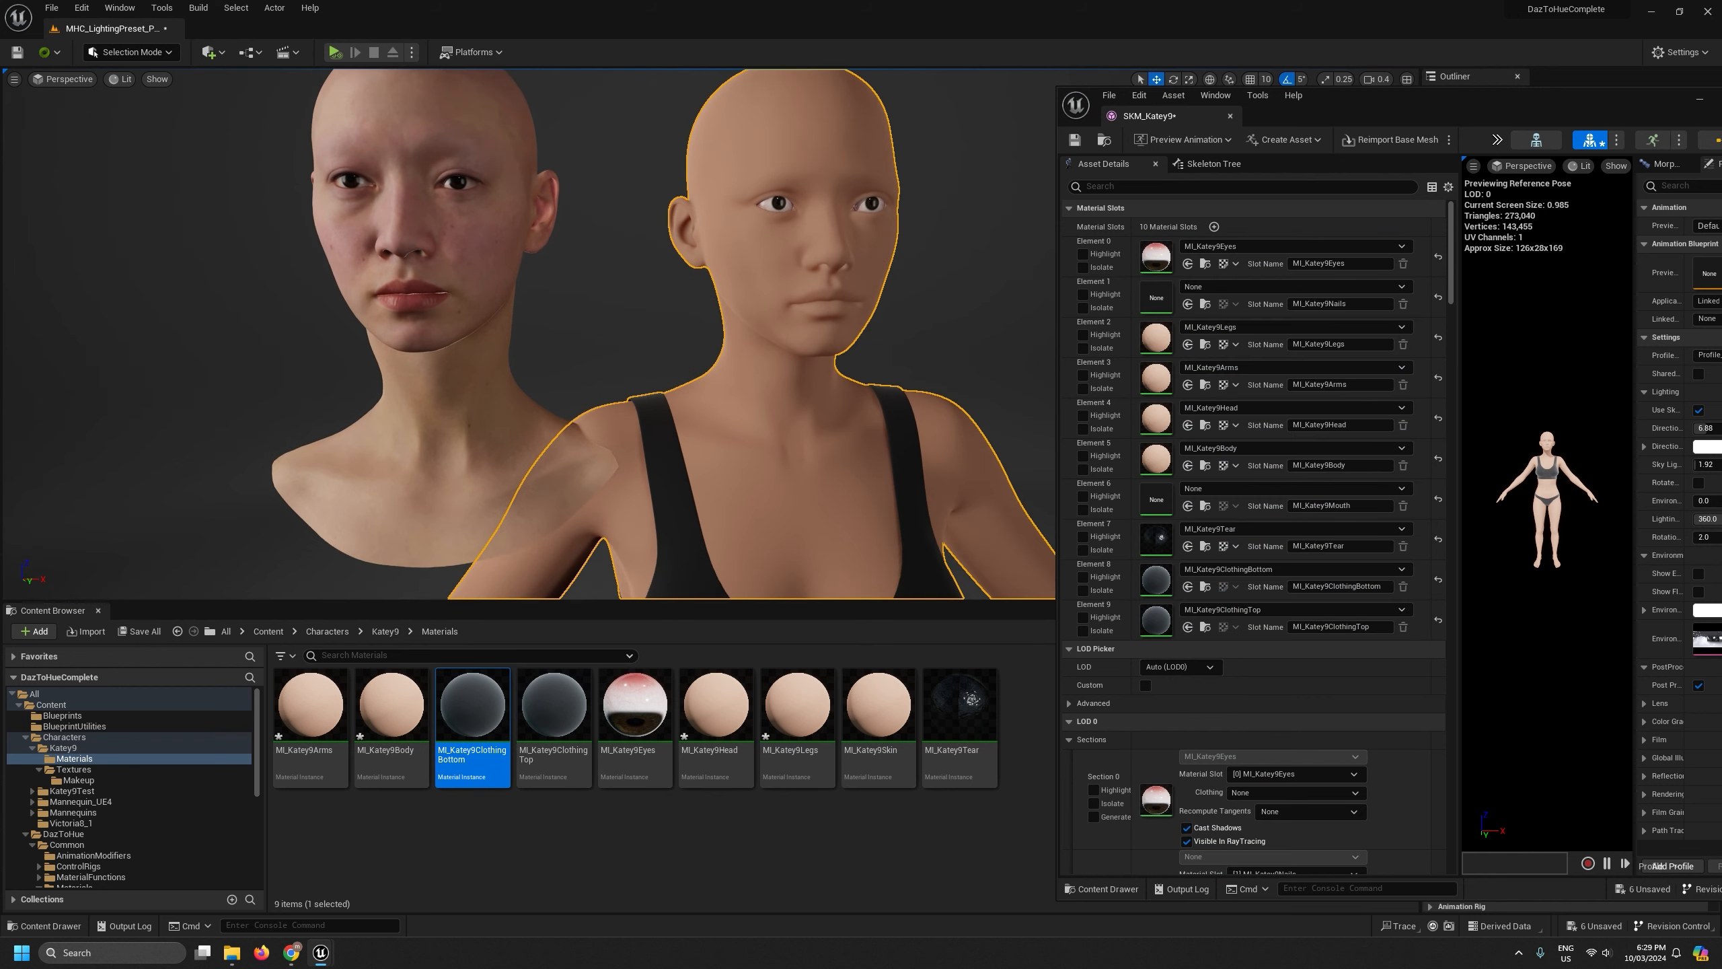
click(1074, 140)
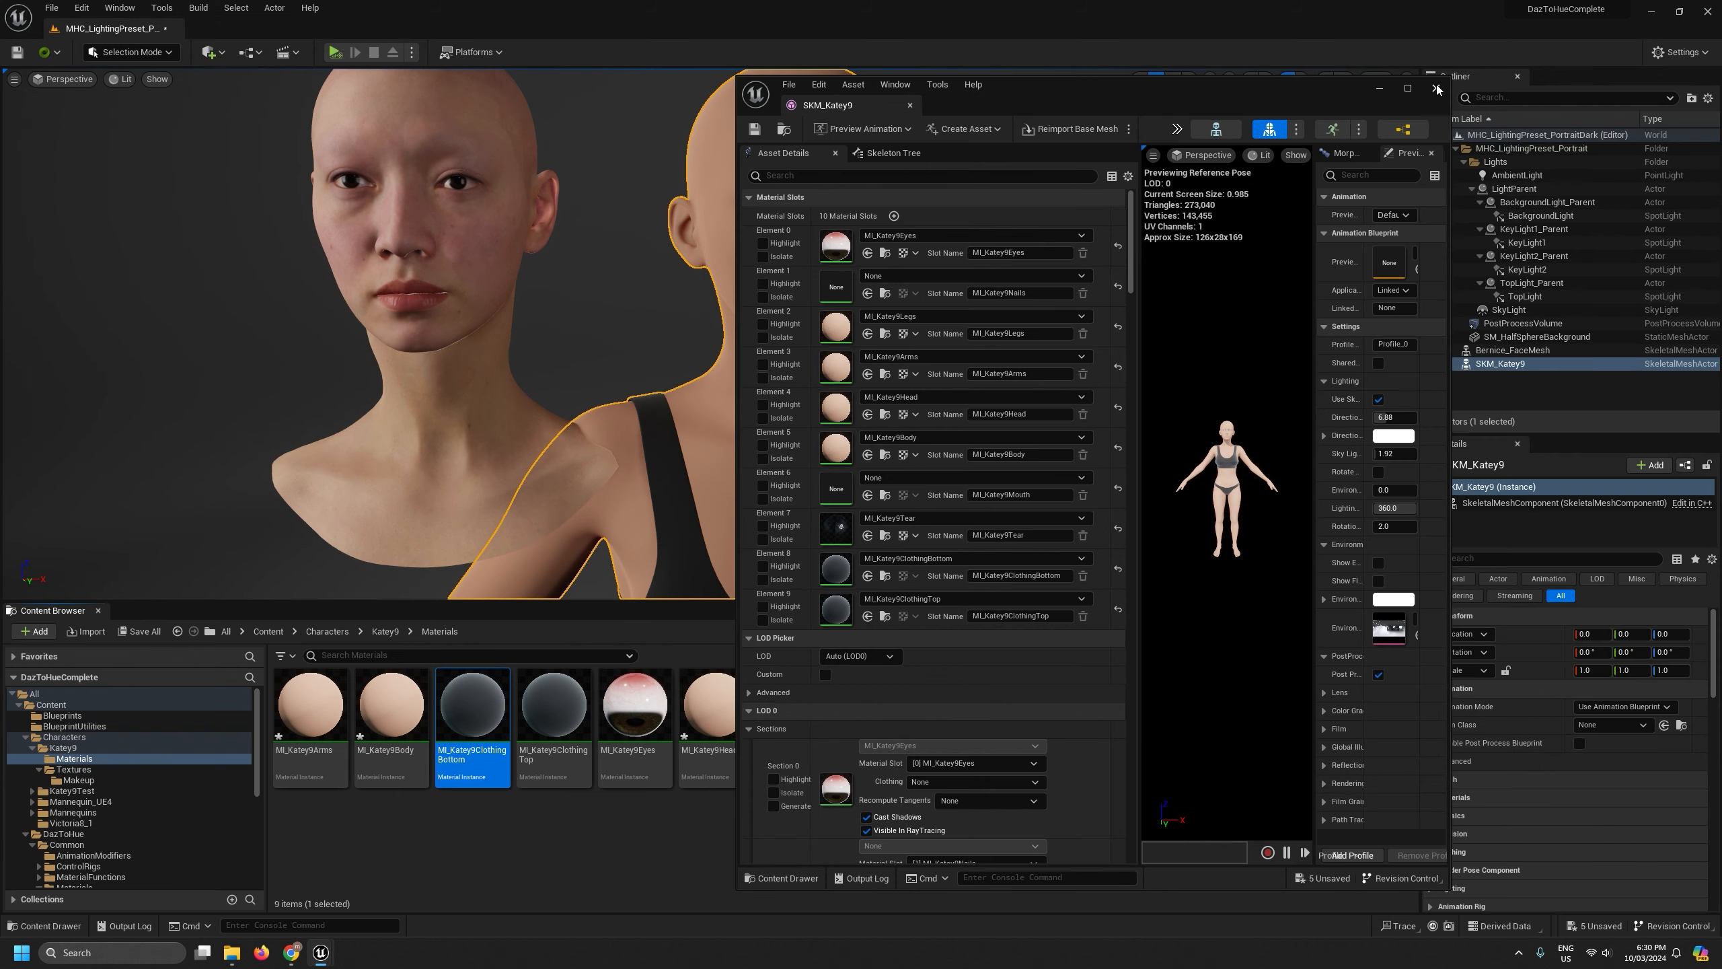
Close the SKM_Katey9 editor, examine the full character in the level, and give the level view more height
click(1435, 86)
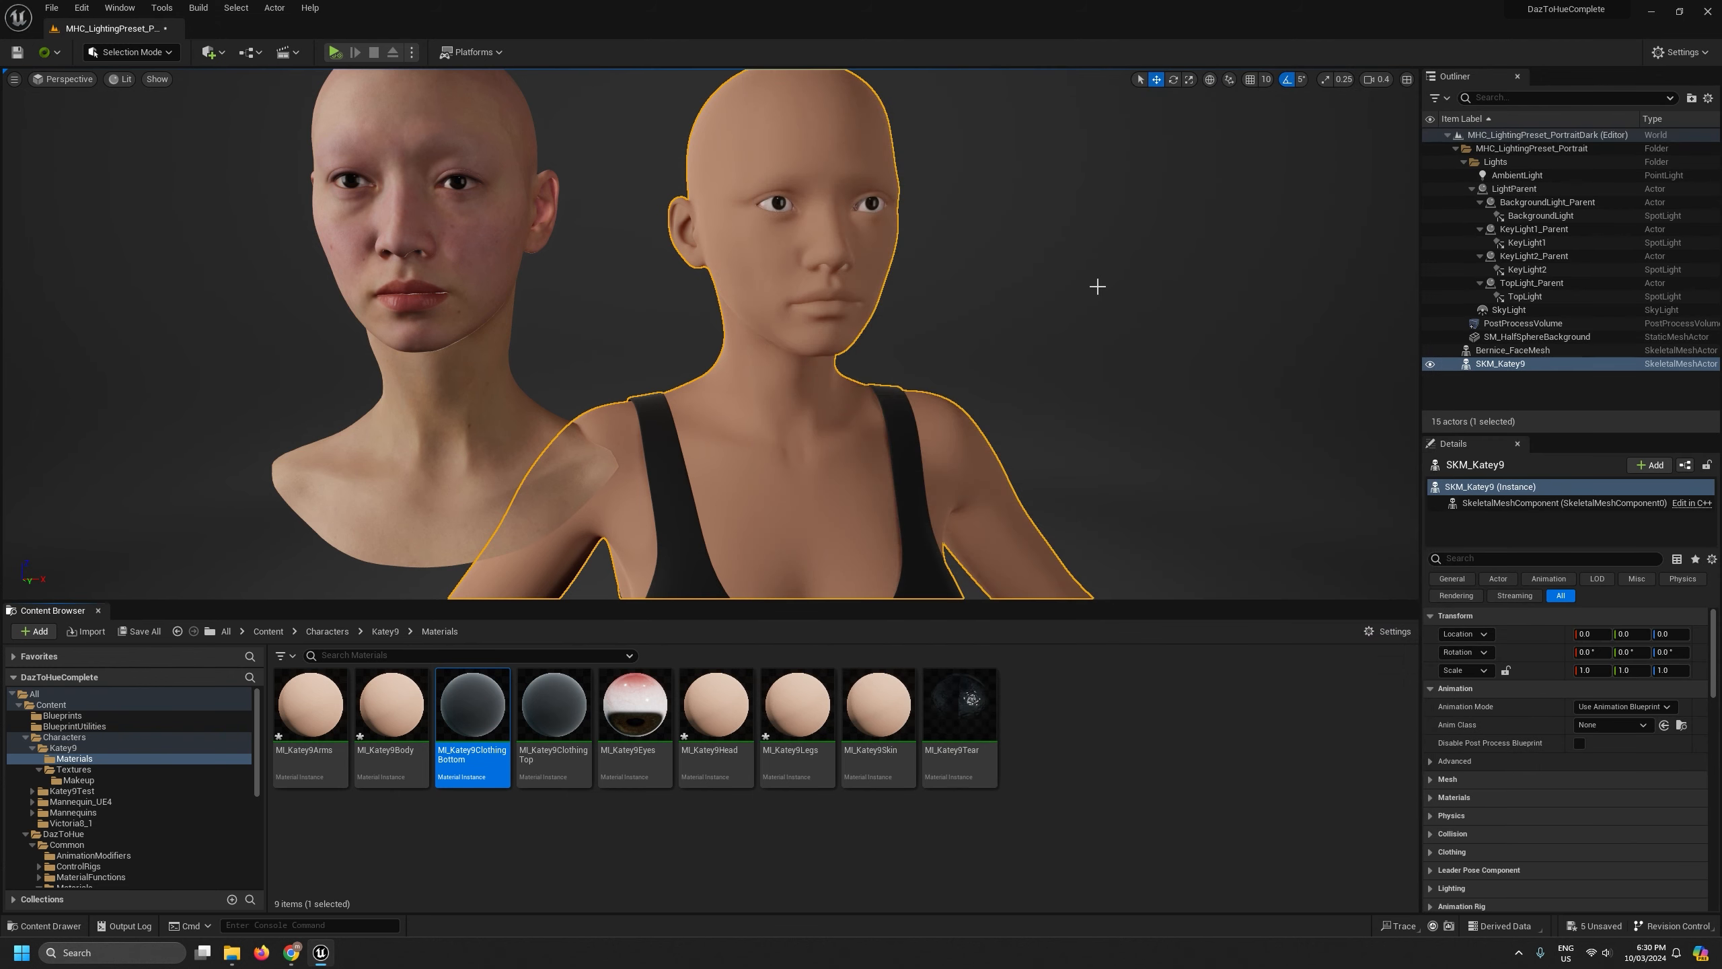
scroll(1096, 286, down, 3)
right_drag(1096, 286, 1028, 373)
key(s)
scroll(1031, 286, up, 4)
right_drag(1105, 322, 1105, 323)
click(1086, 694)
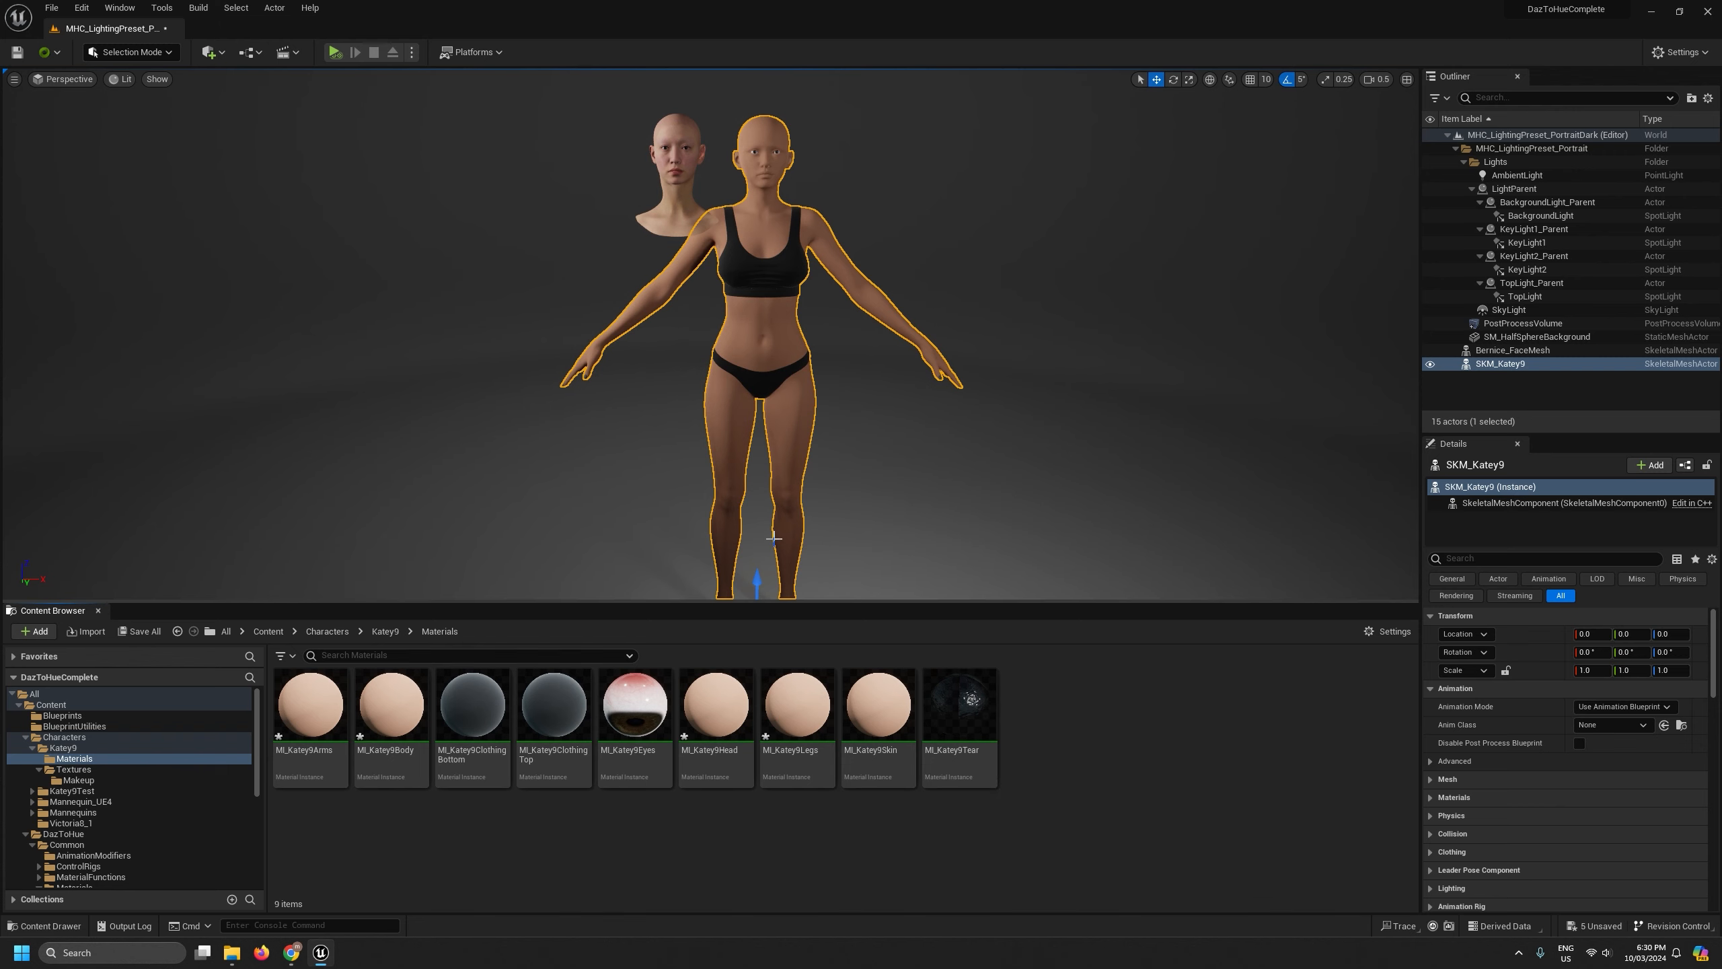
drag(1095, 603, 1095, 656)
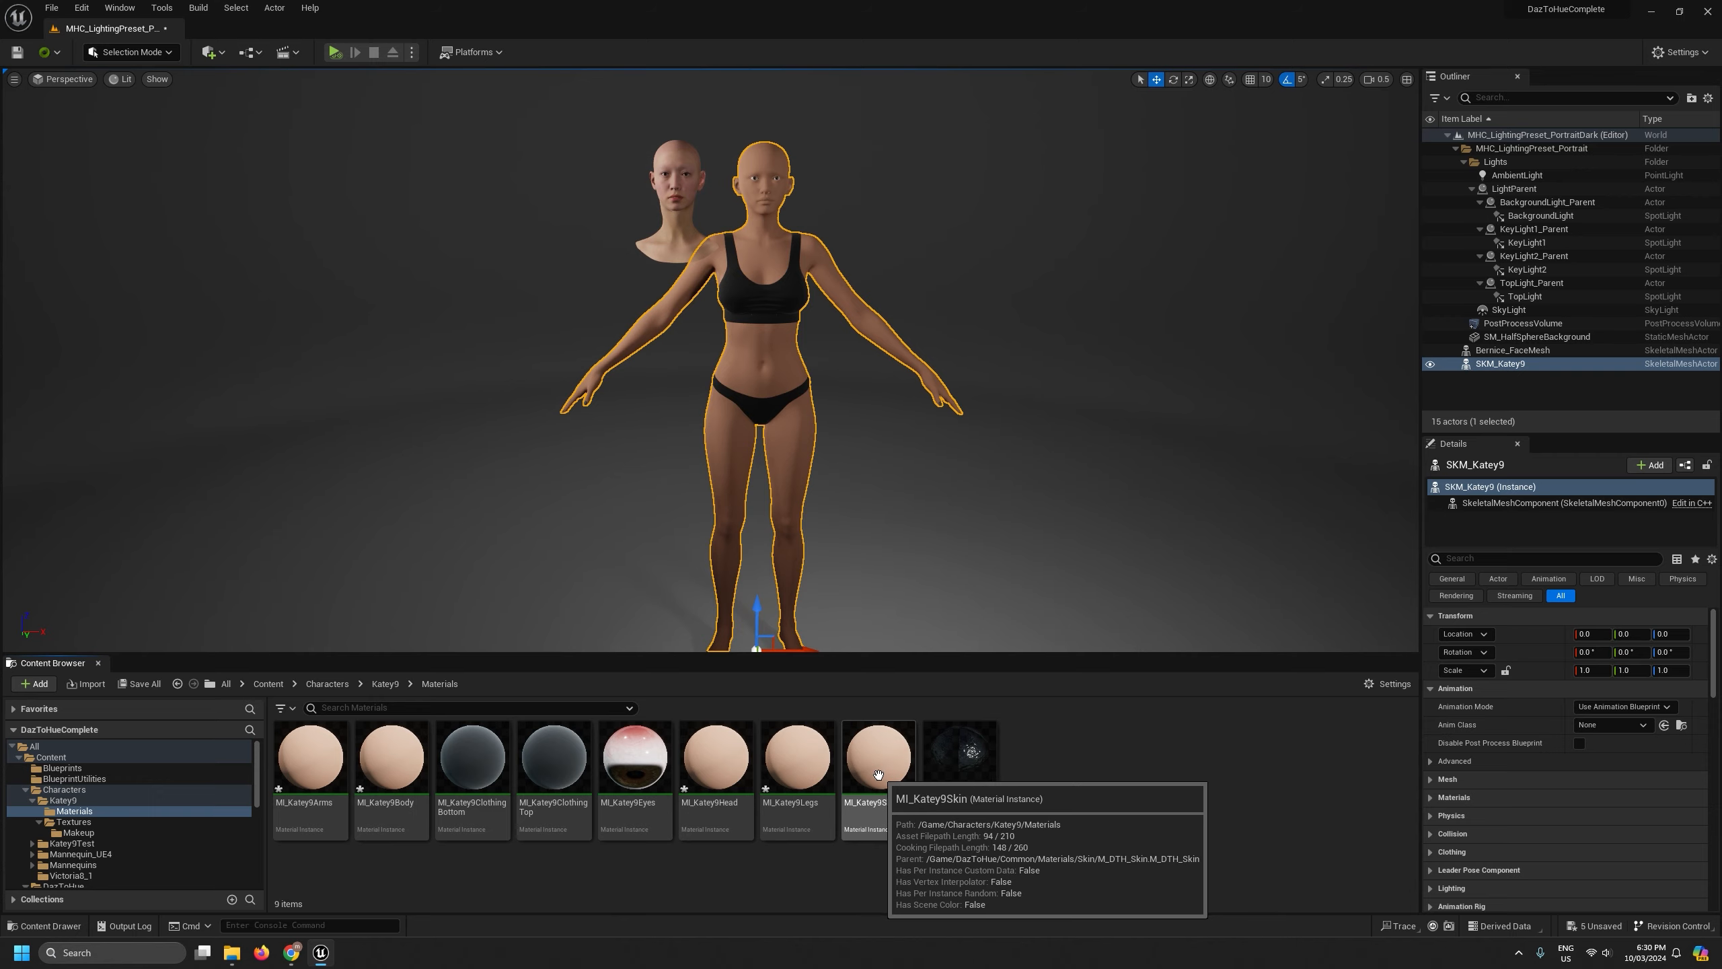
Examine Katey9's face and eyes close up in the level with the newly assigned materials
right_drag(847, 371, 841, 330)
key(w)
scroll(846, 370, down, 2)
key(w)
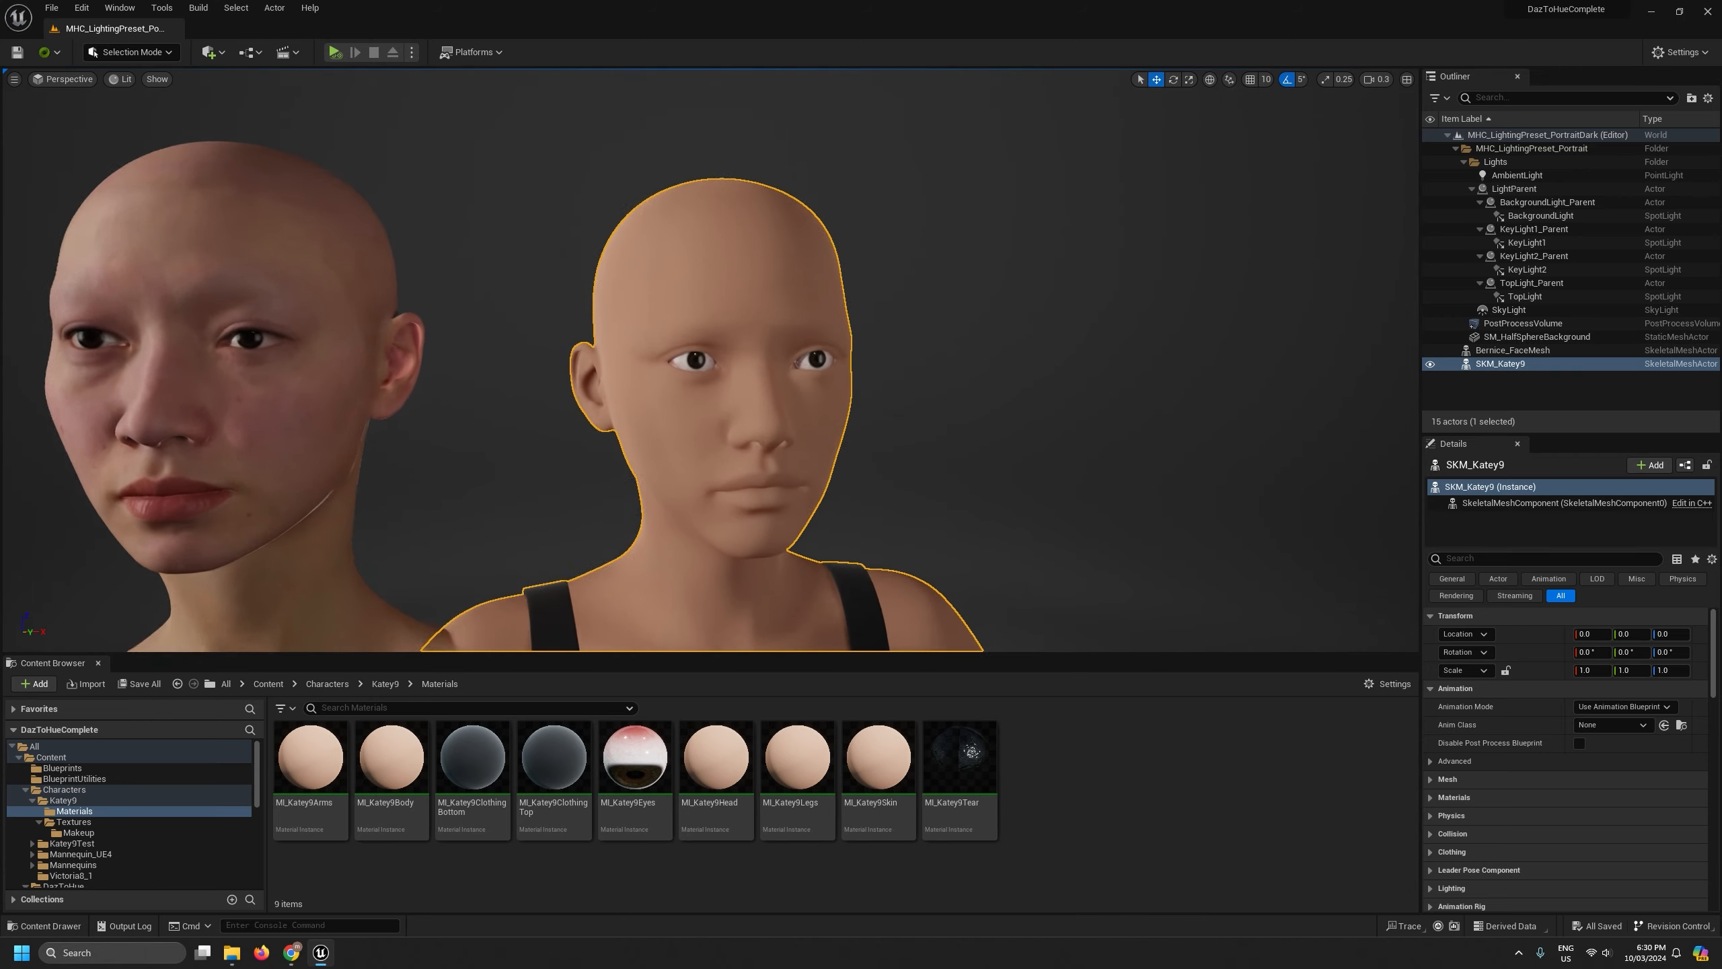
key(d)
scroll(841, 329, down, 1)
right_drag(841, 330, 818, 386)
key(w)
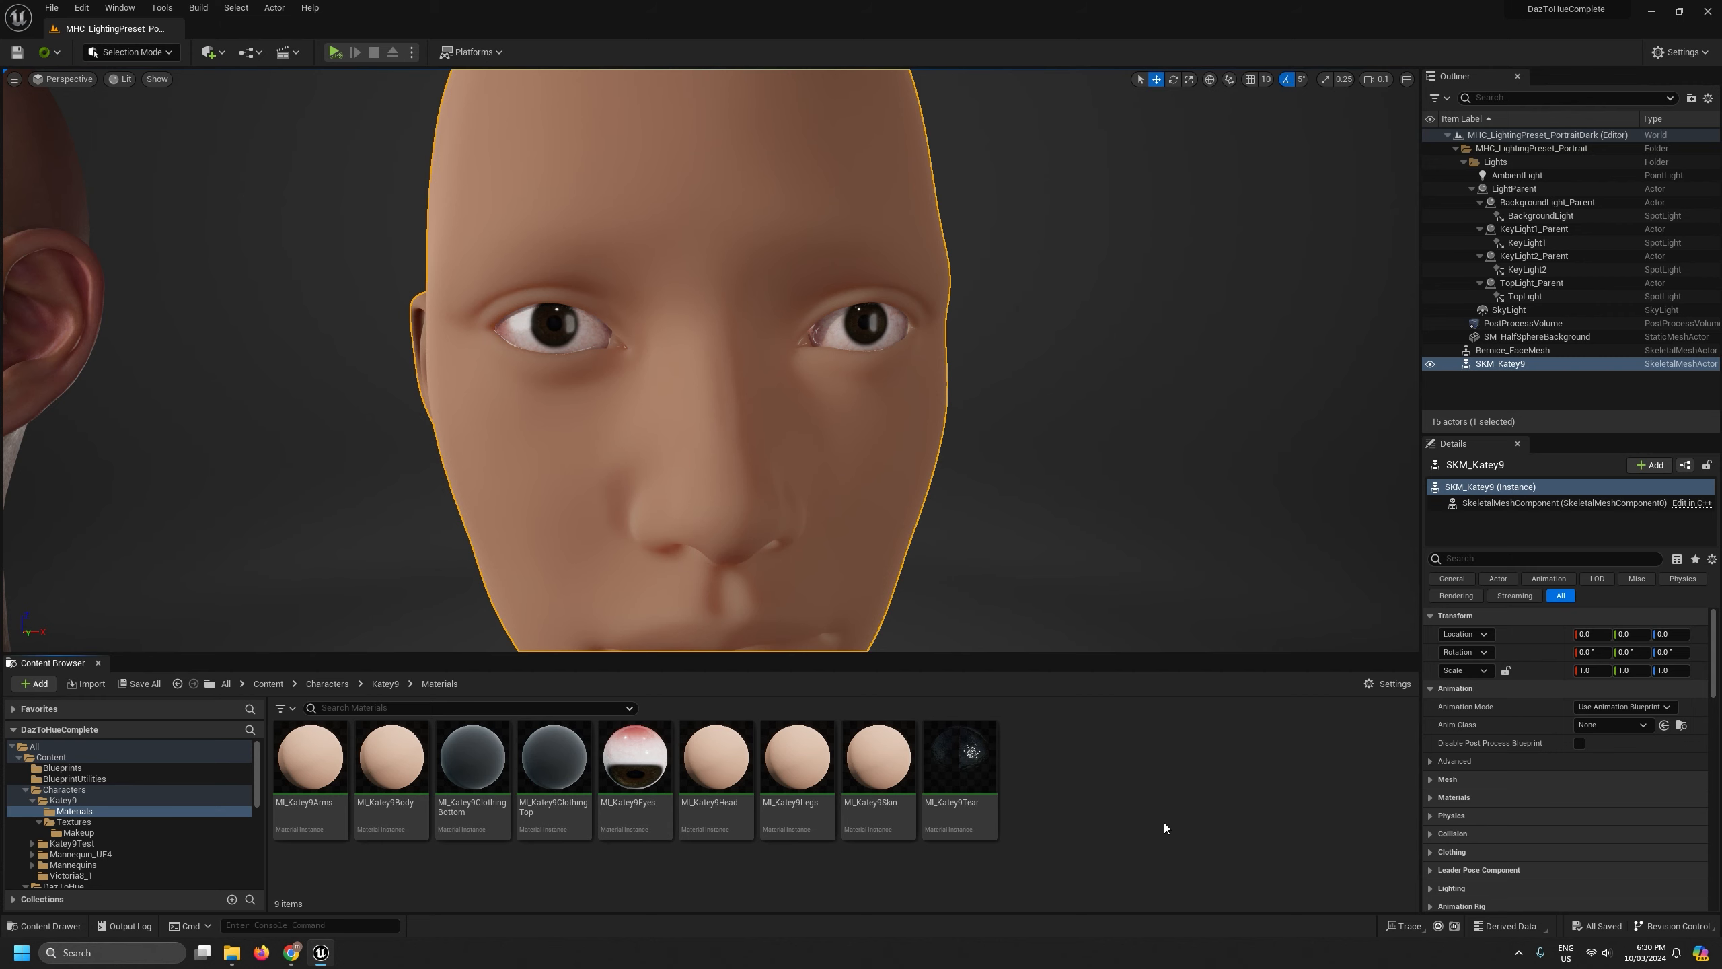
Open MI_Katey9Eyes in an enlarged floating window beside the face, with its parameter list filling the window down to IrisGenerator
double_click(619, 759)
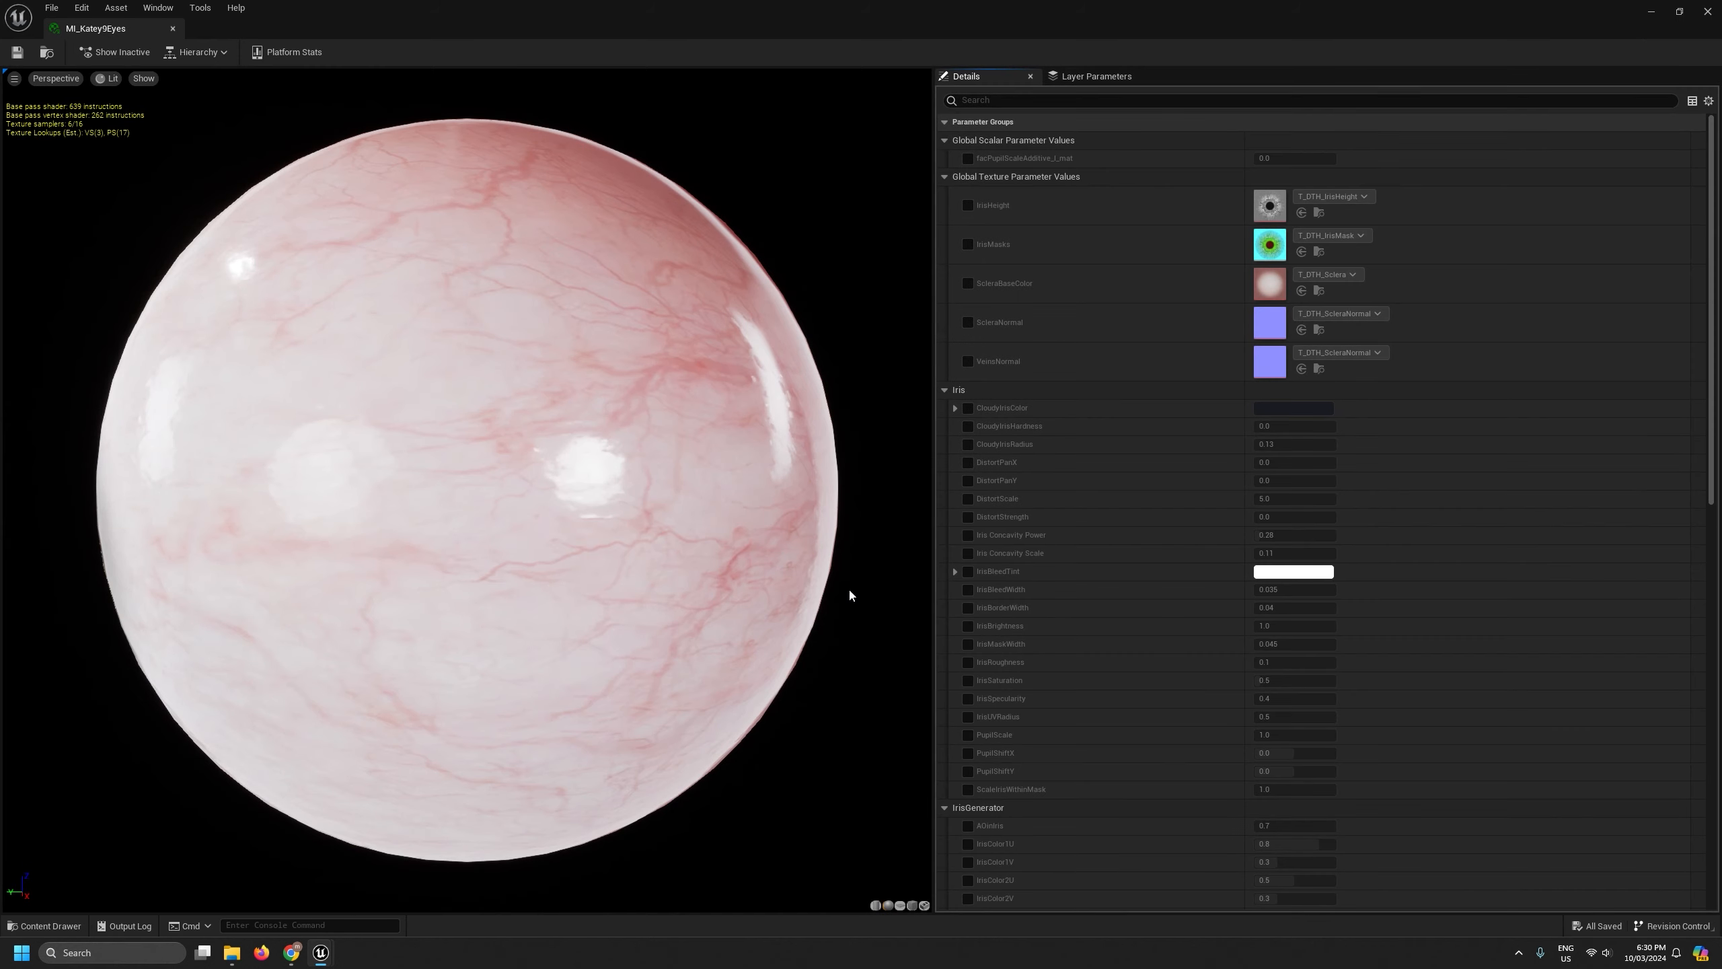
drag(111, 29, 1072, 125)
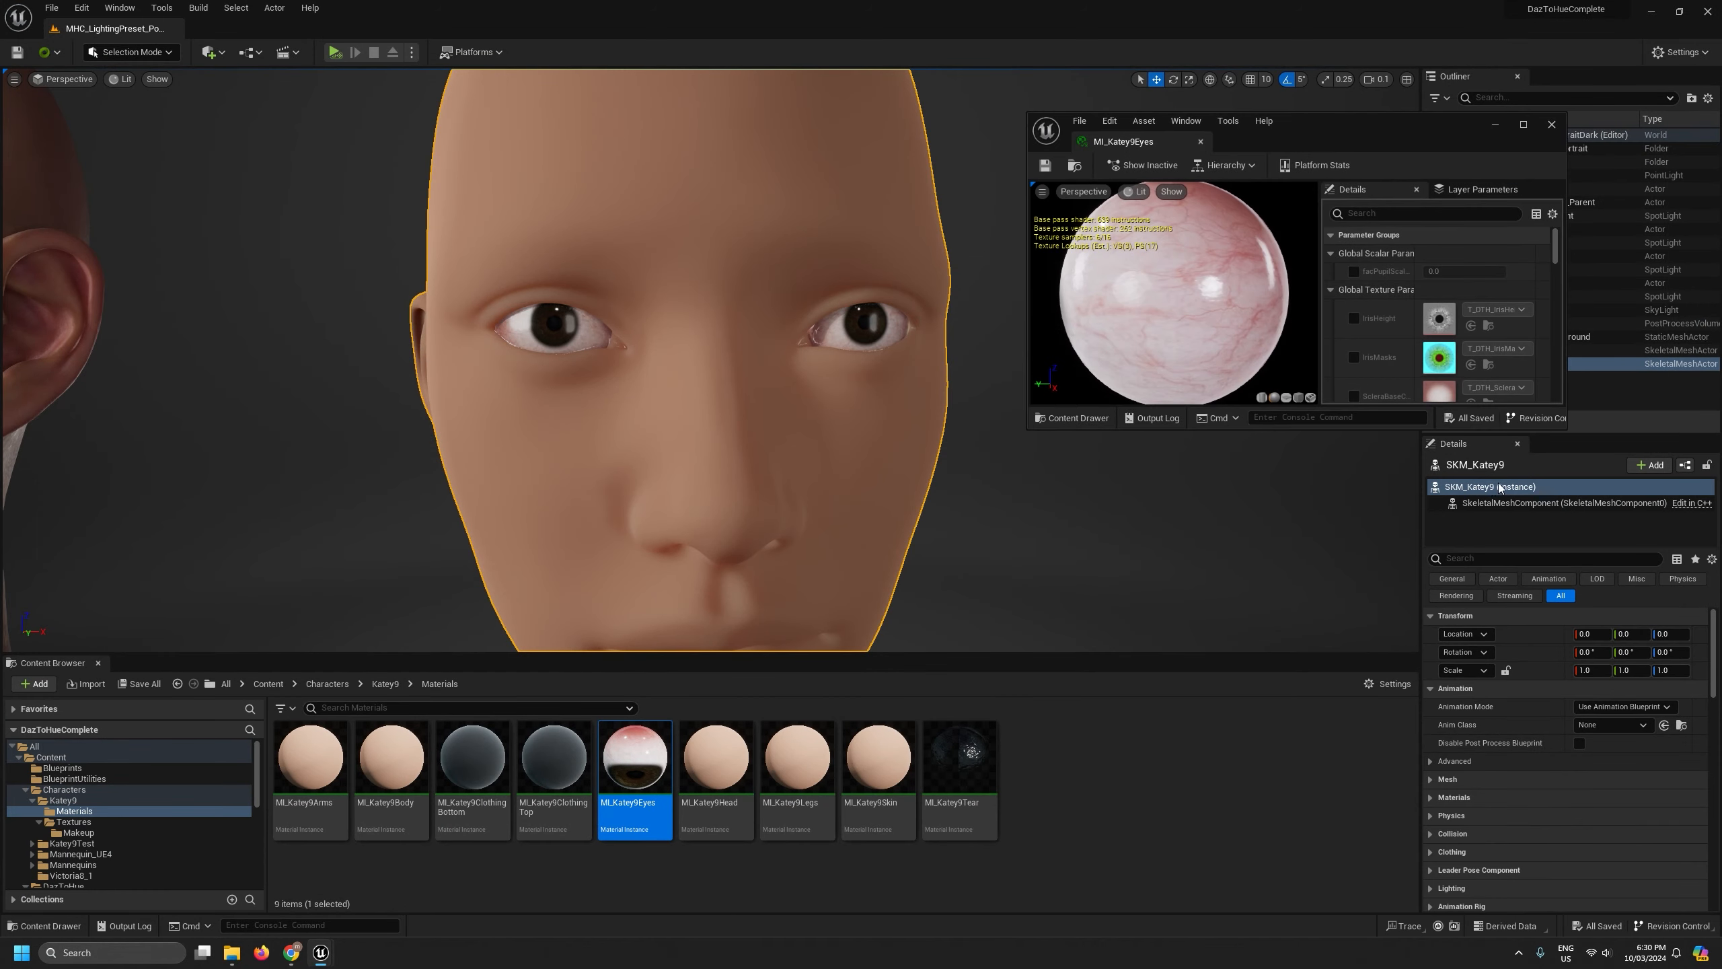
drag(1563, 432, 1644, 853)
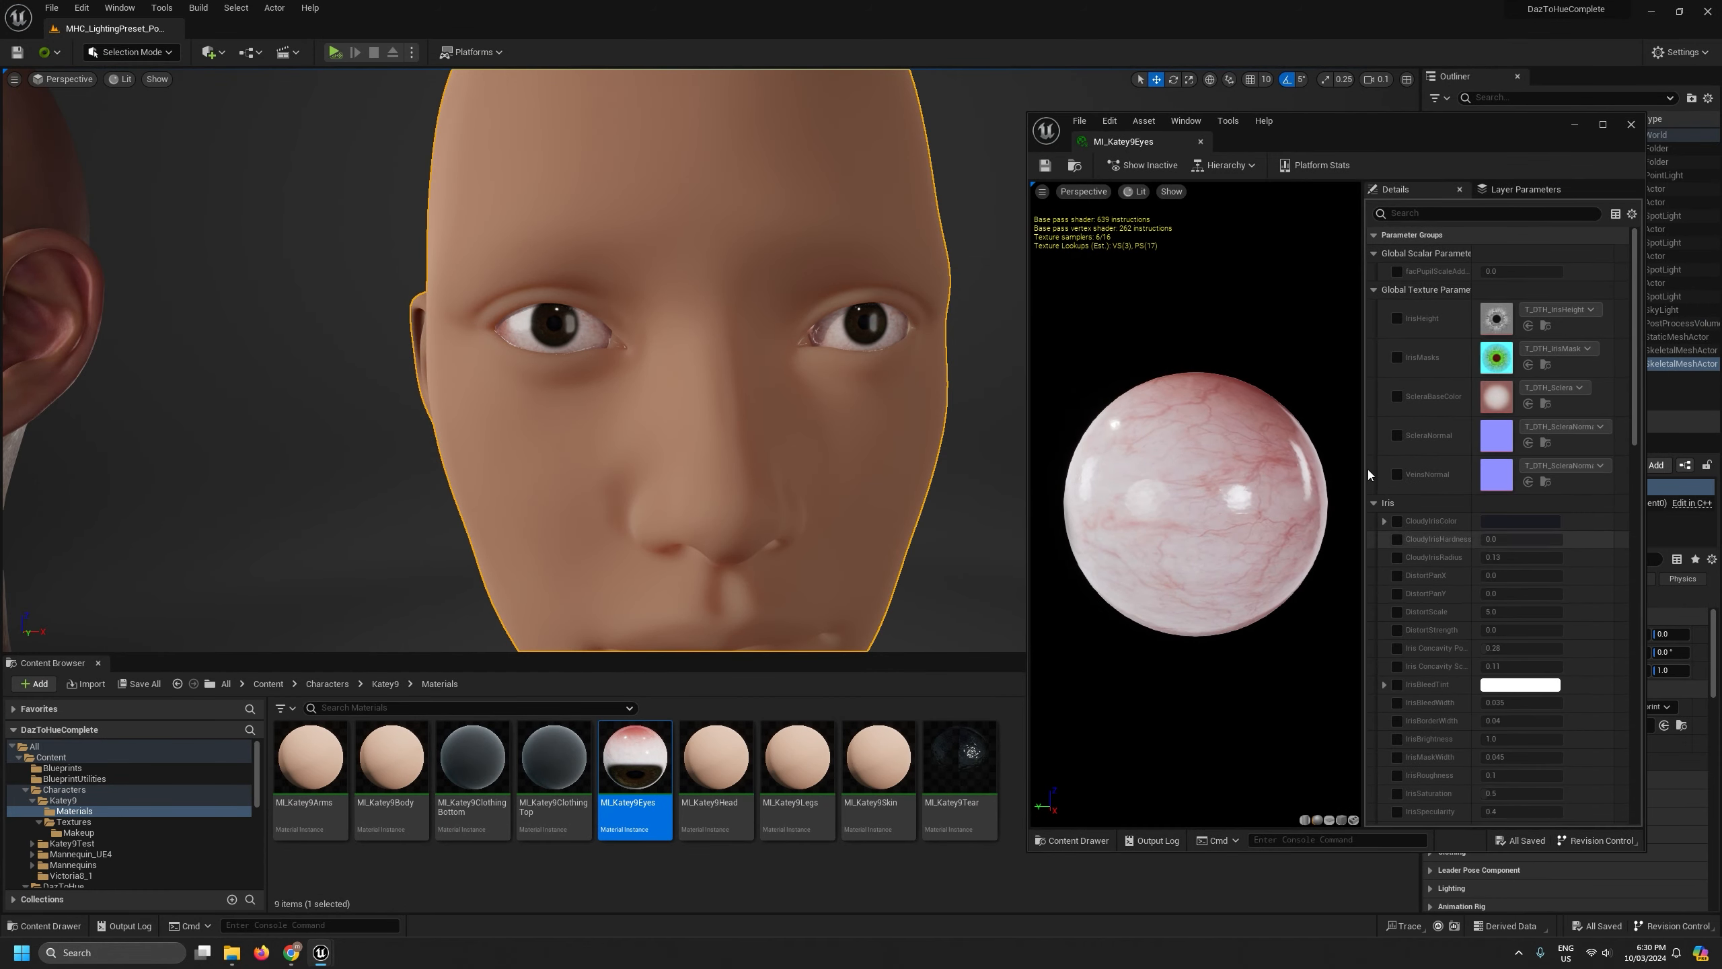
drag(1366, 387, 1139, 448)
scroll(1287, 621, down, 1)
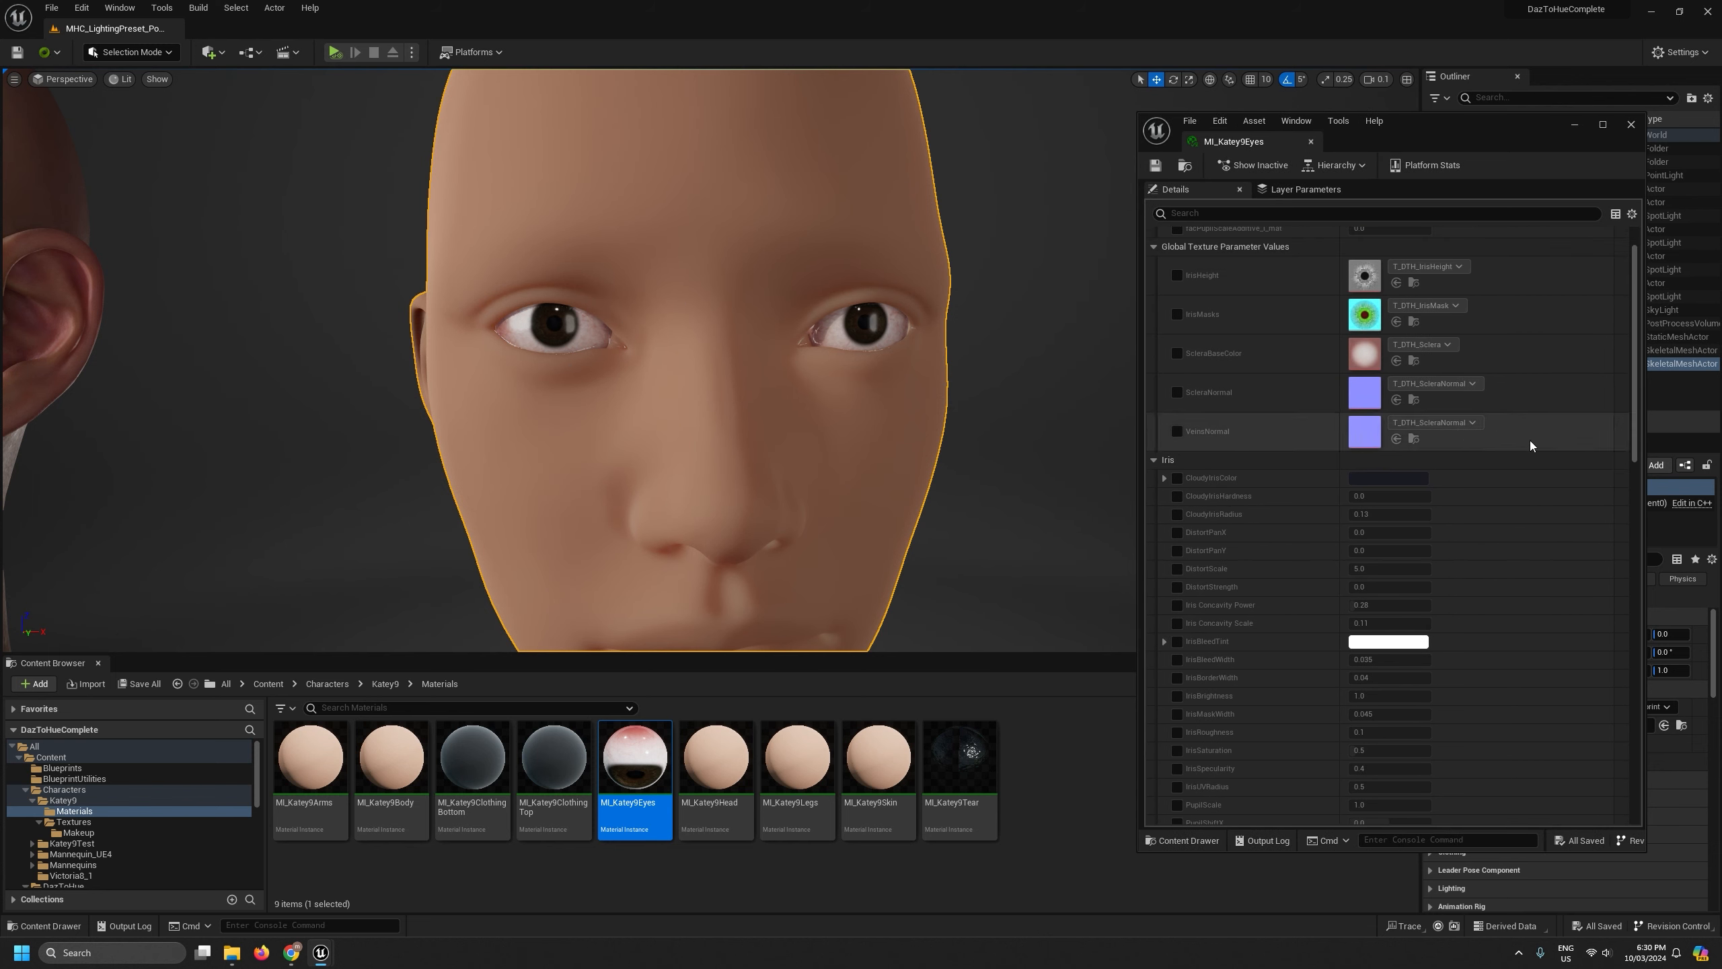
drag(1632, 350, 1606, 489)
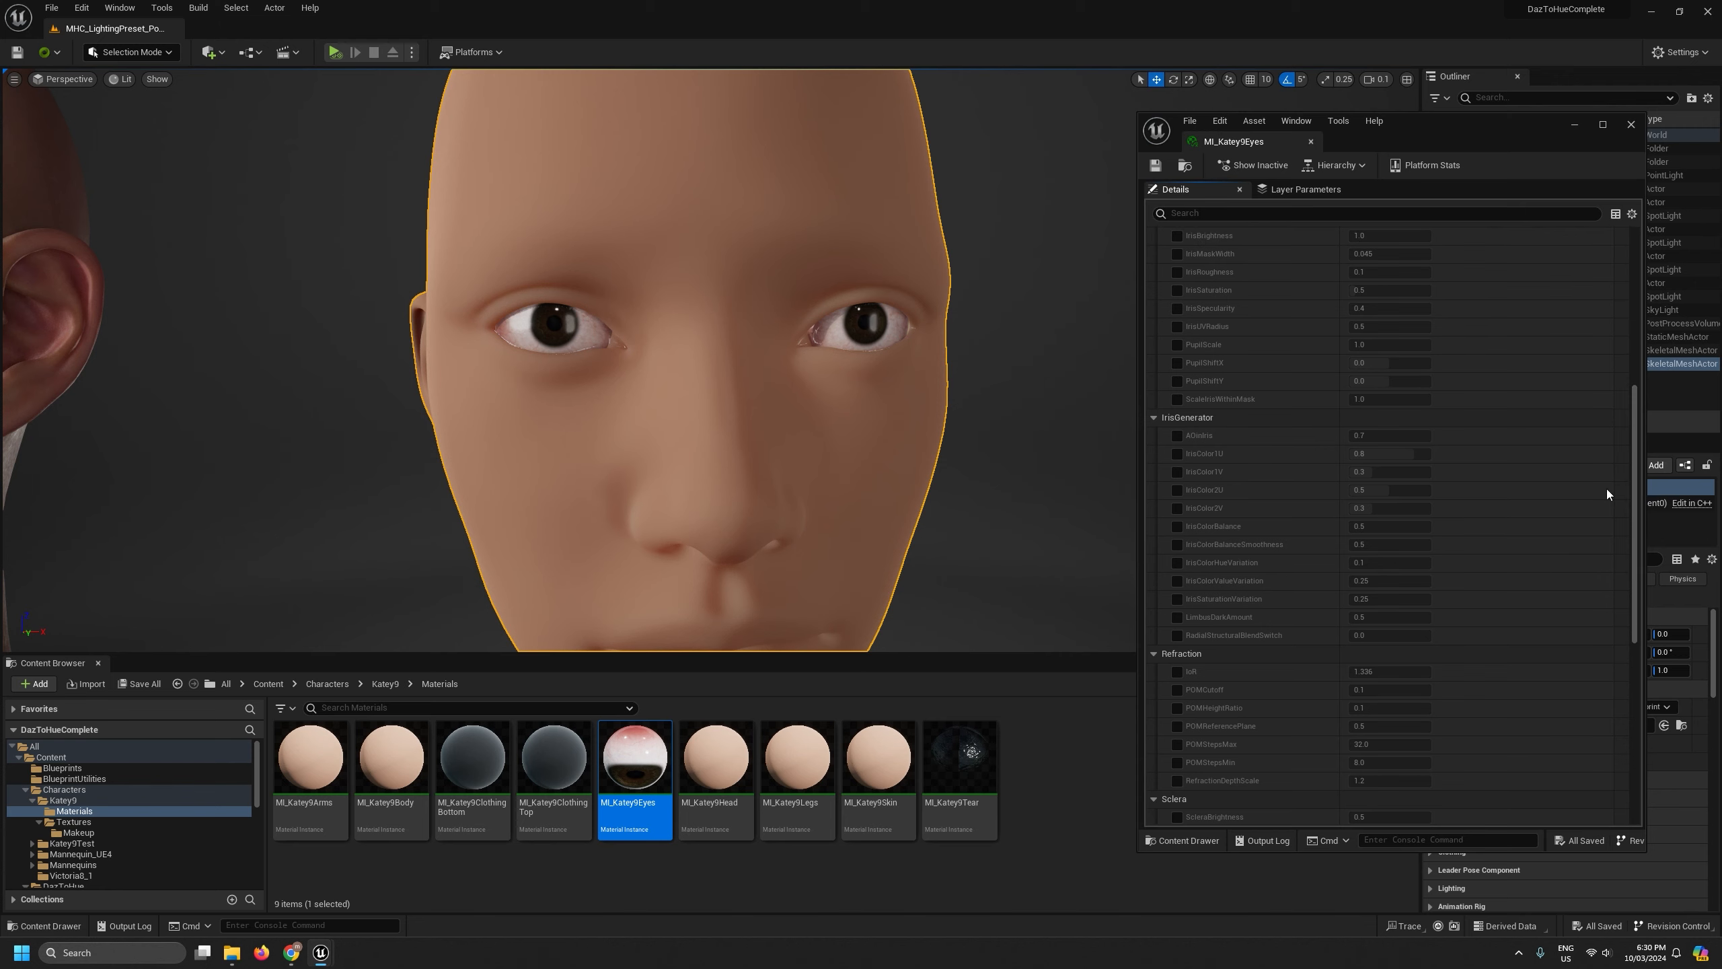
Override the iris colours in MI_Katey9Eyes: IrisColor1U 0.0, IrisColor1V 1.0, IrisColor2U 0.0 and IrisColor2V 0.872
click(1177, 472)
click(1178, 454)
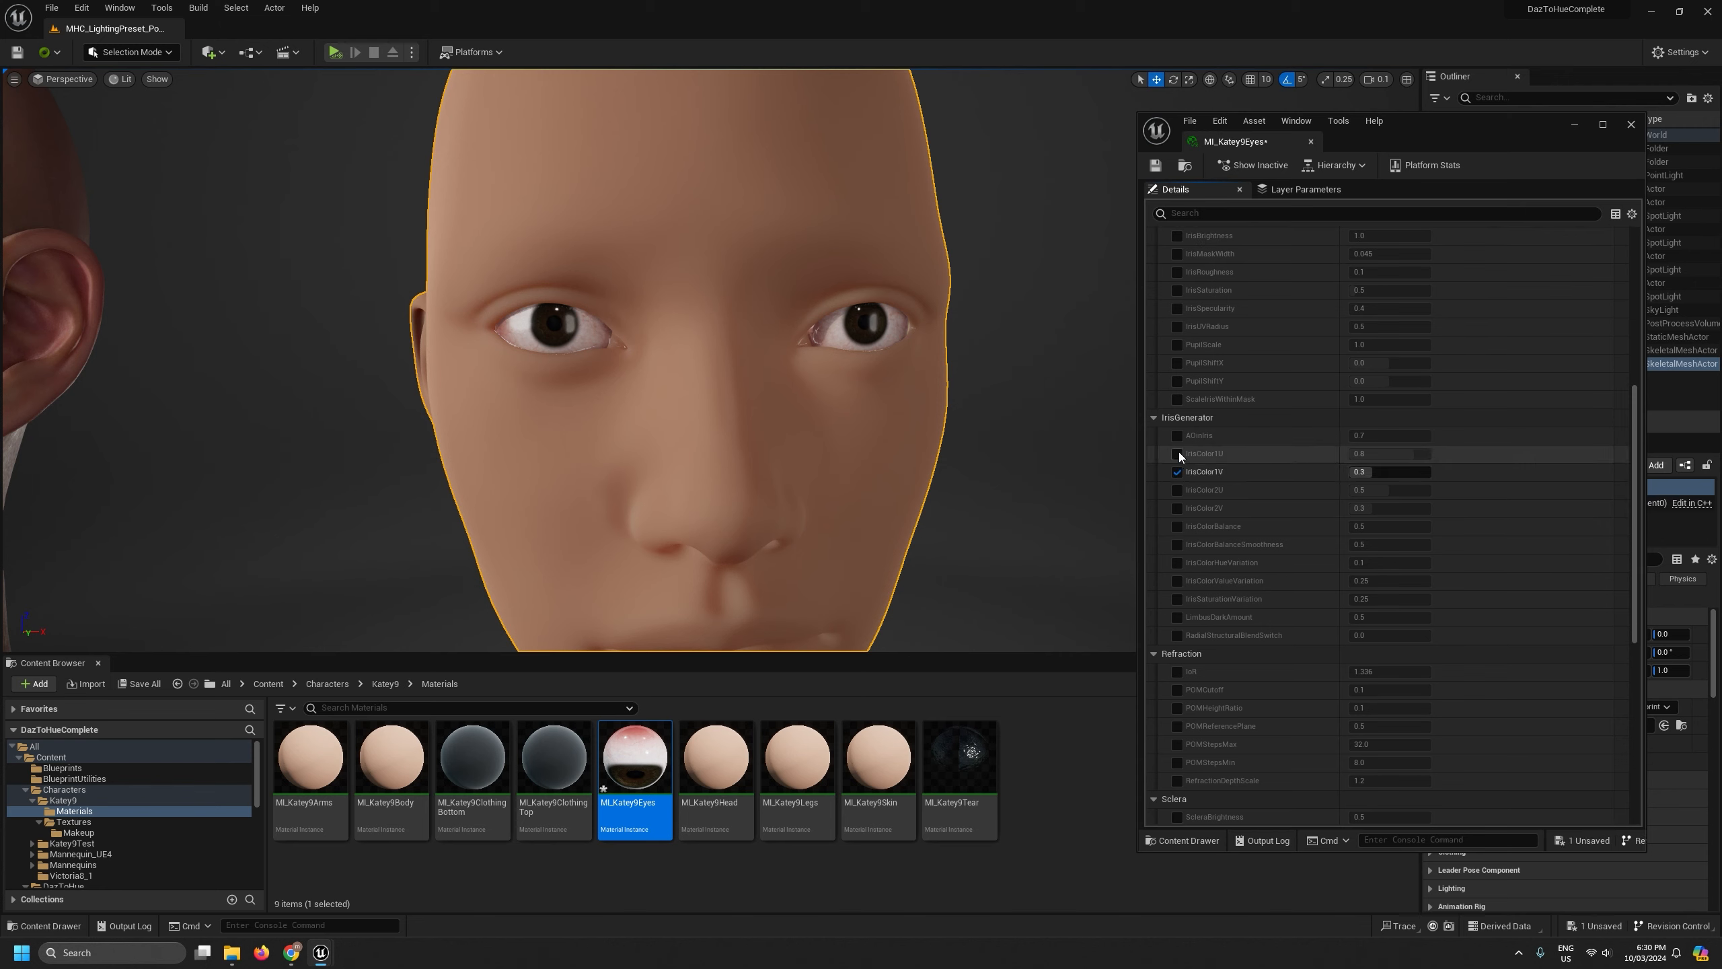
click(1177, 490)
click(1177, 507)
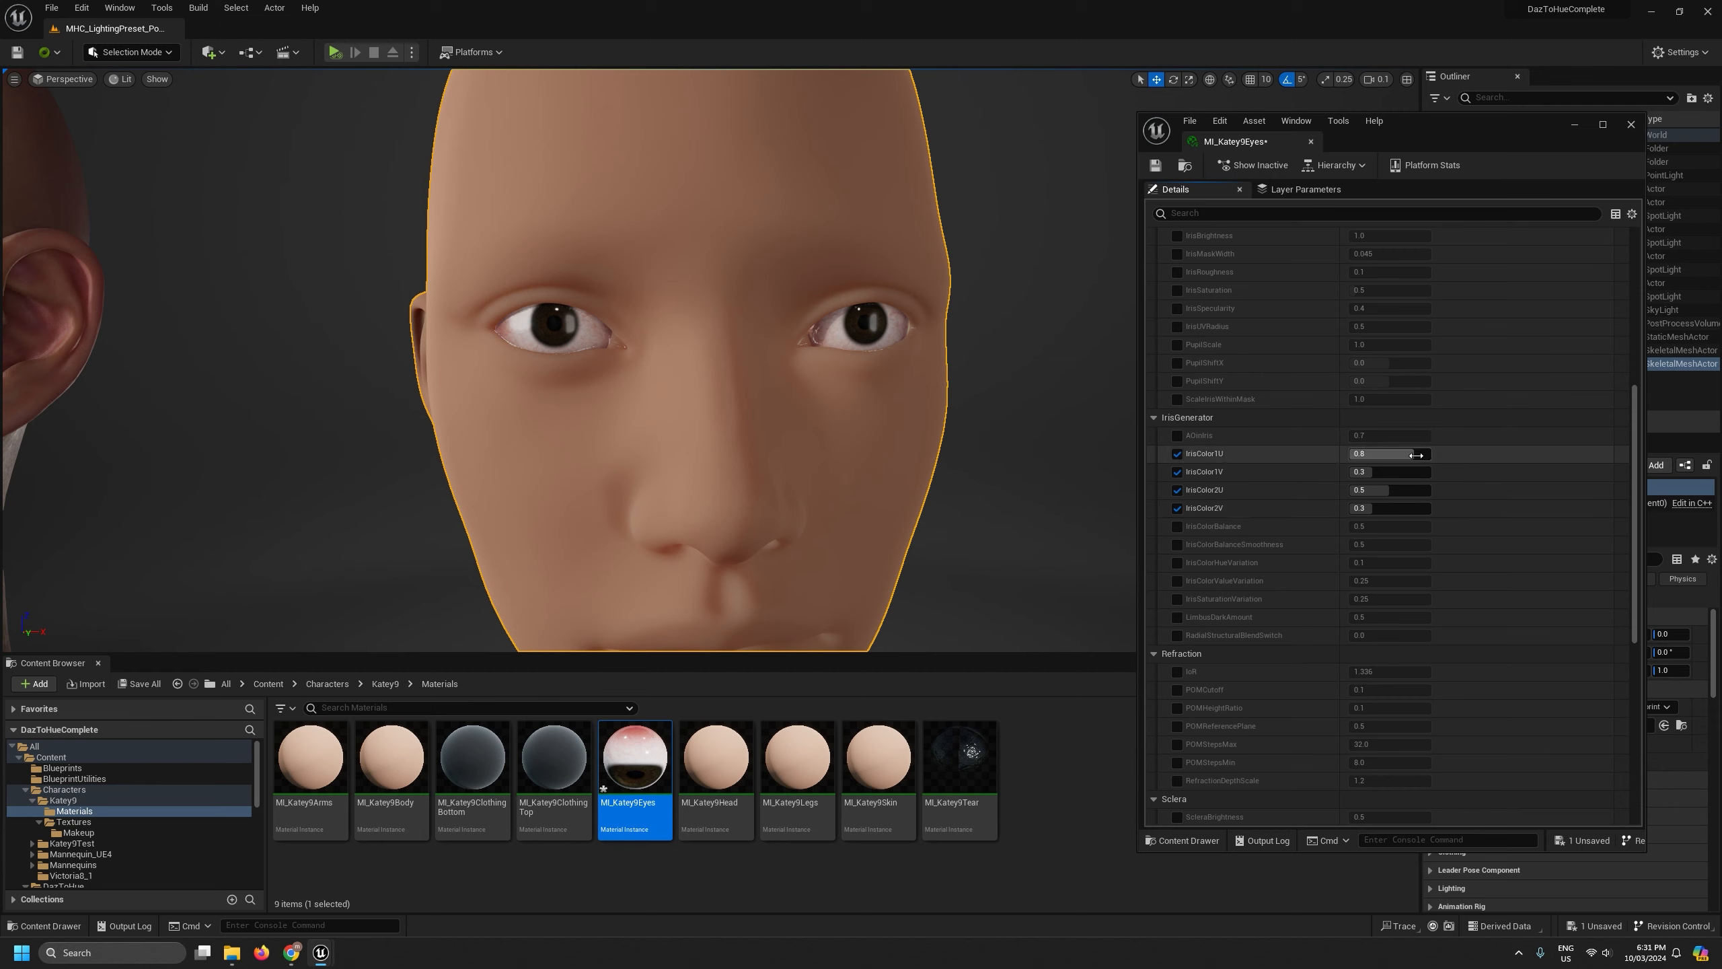
drag(1415, 454, 1419, 508)
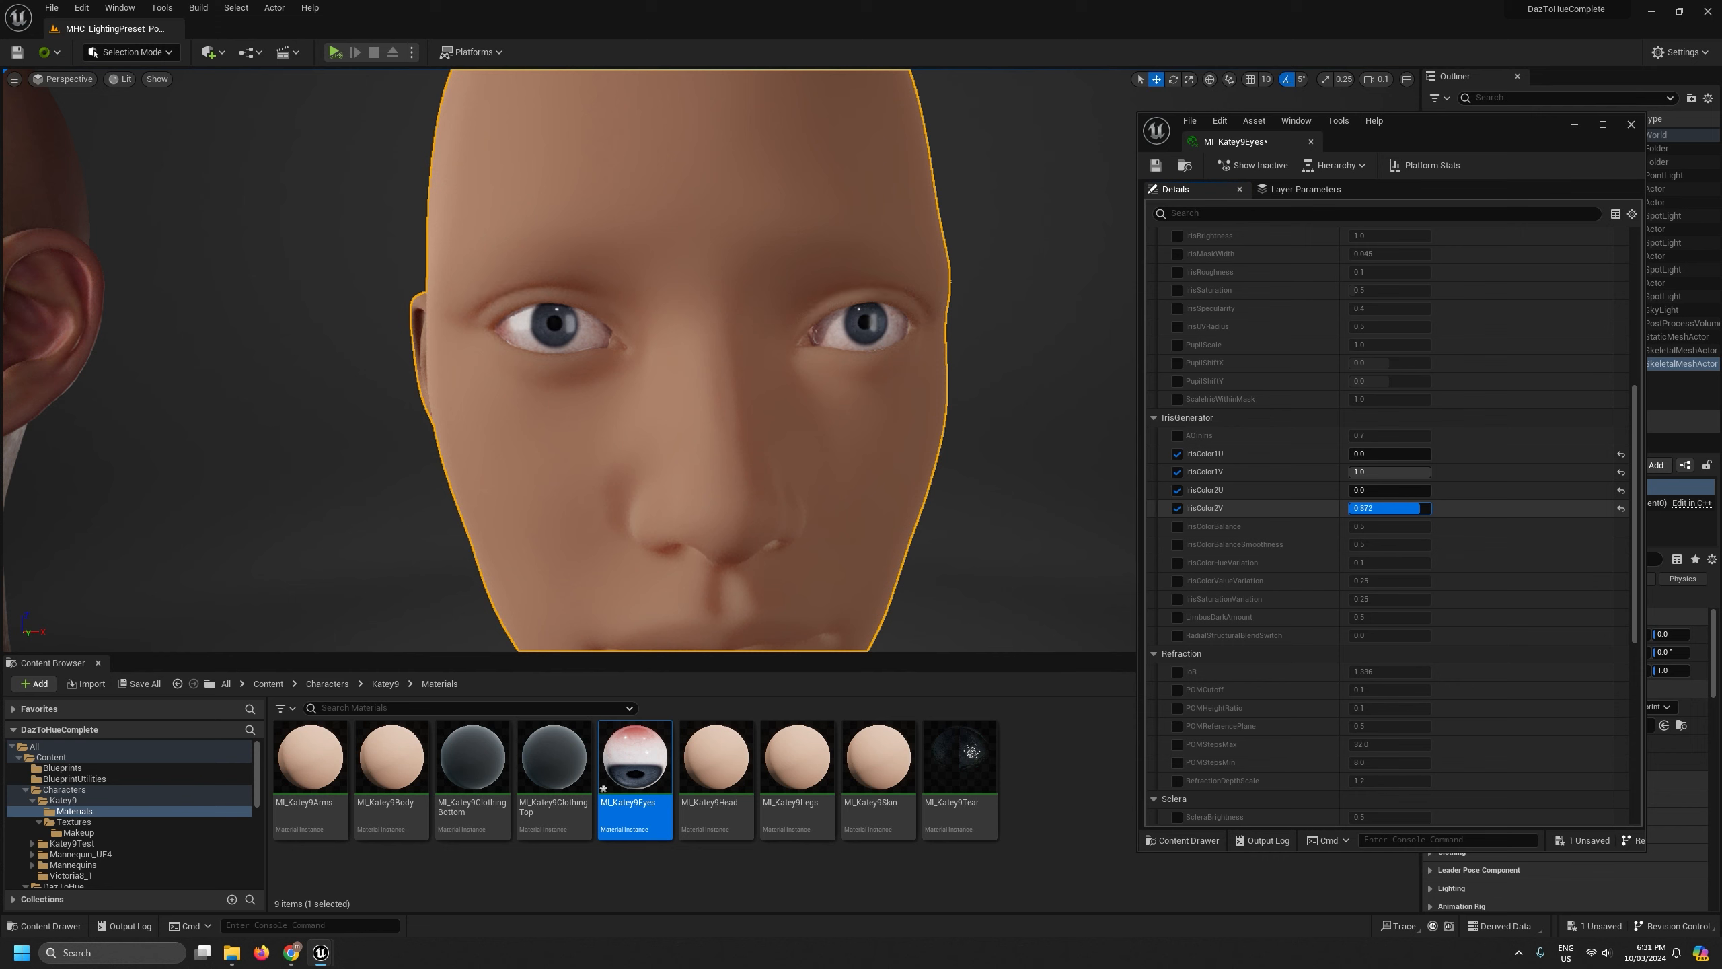
Try IrisColor1U values up to 0.936 and IrisColor2U at about 0.22, and return both to 0.0
drag(1383, 453, 1419, 454)
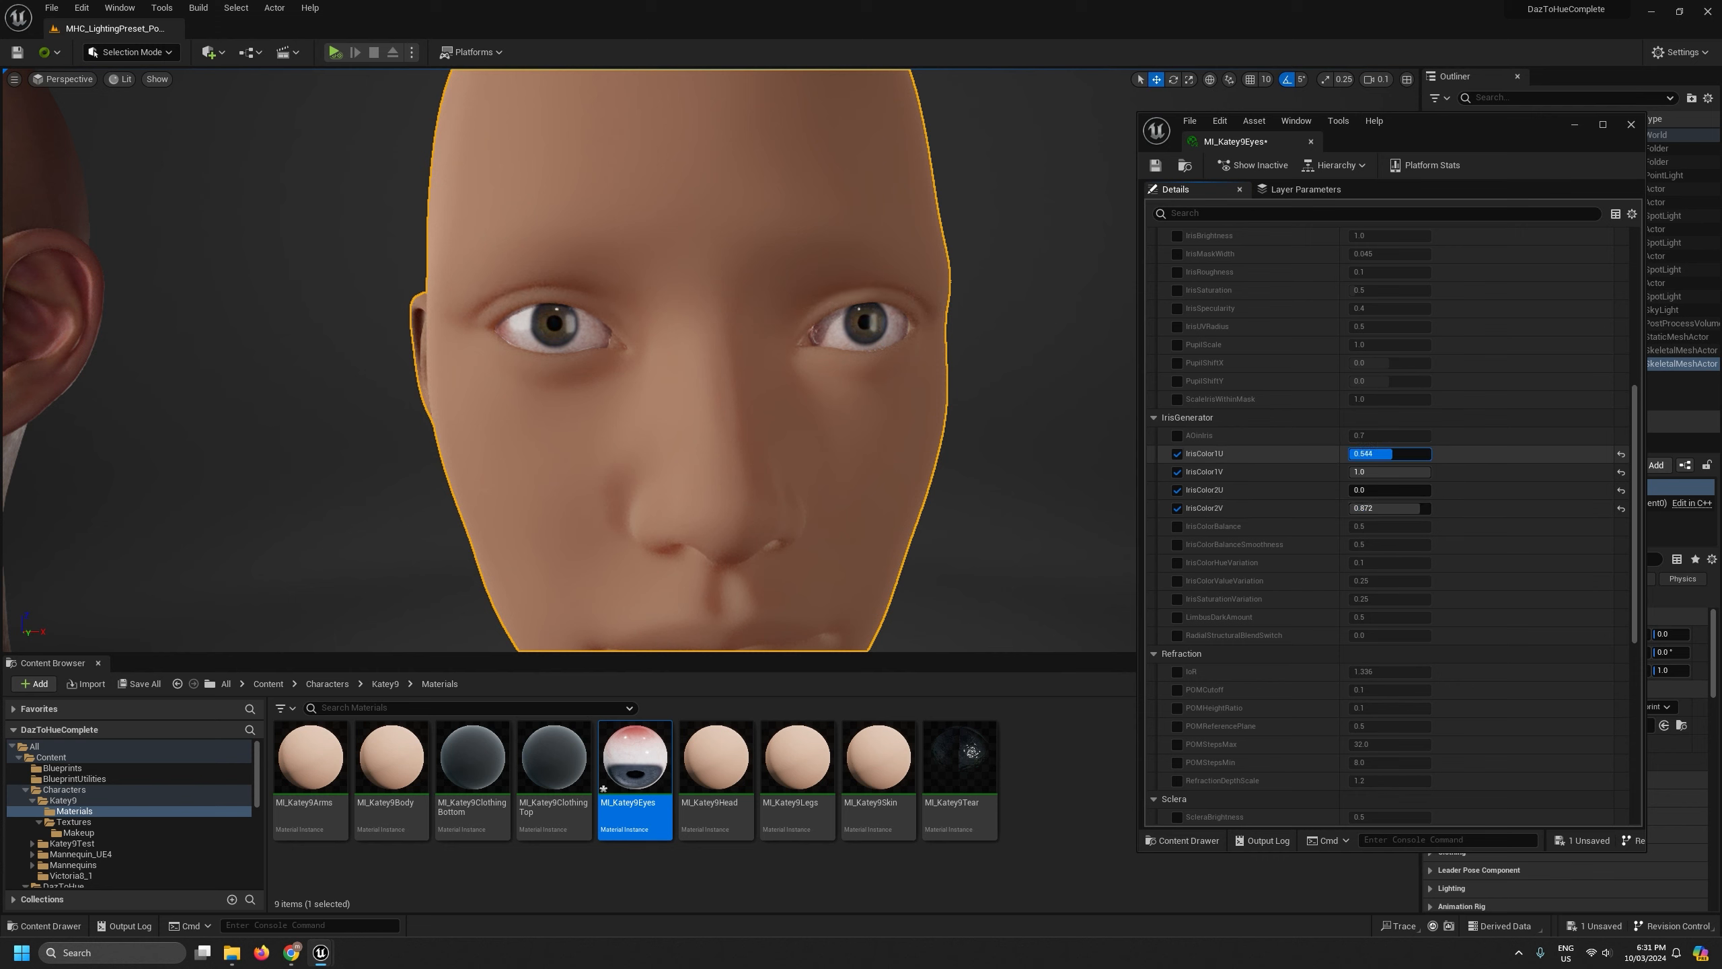
drag(1351, 454, 1431, 453)
drag(1412, 456, 1402, 456)
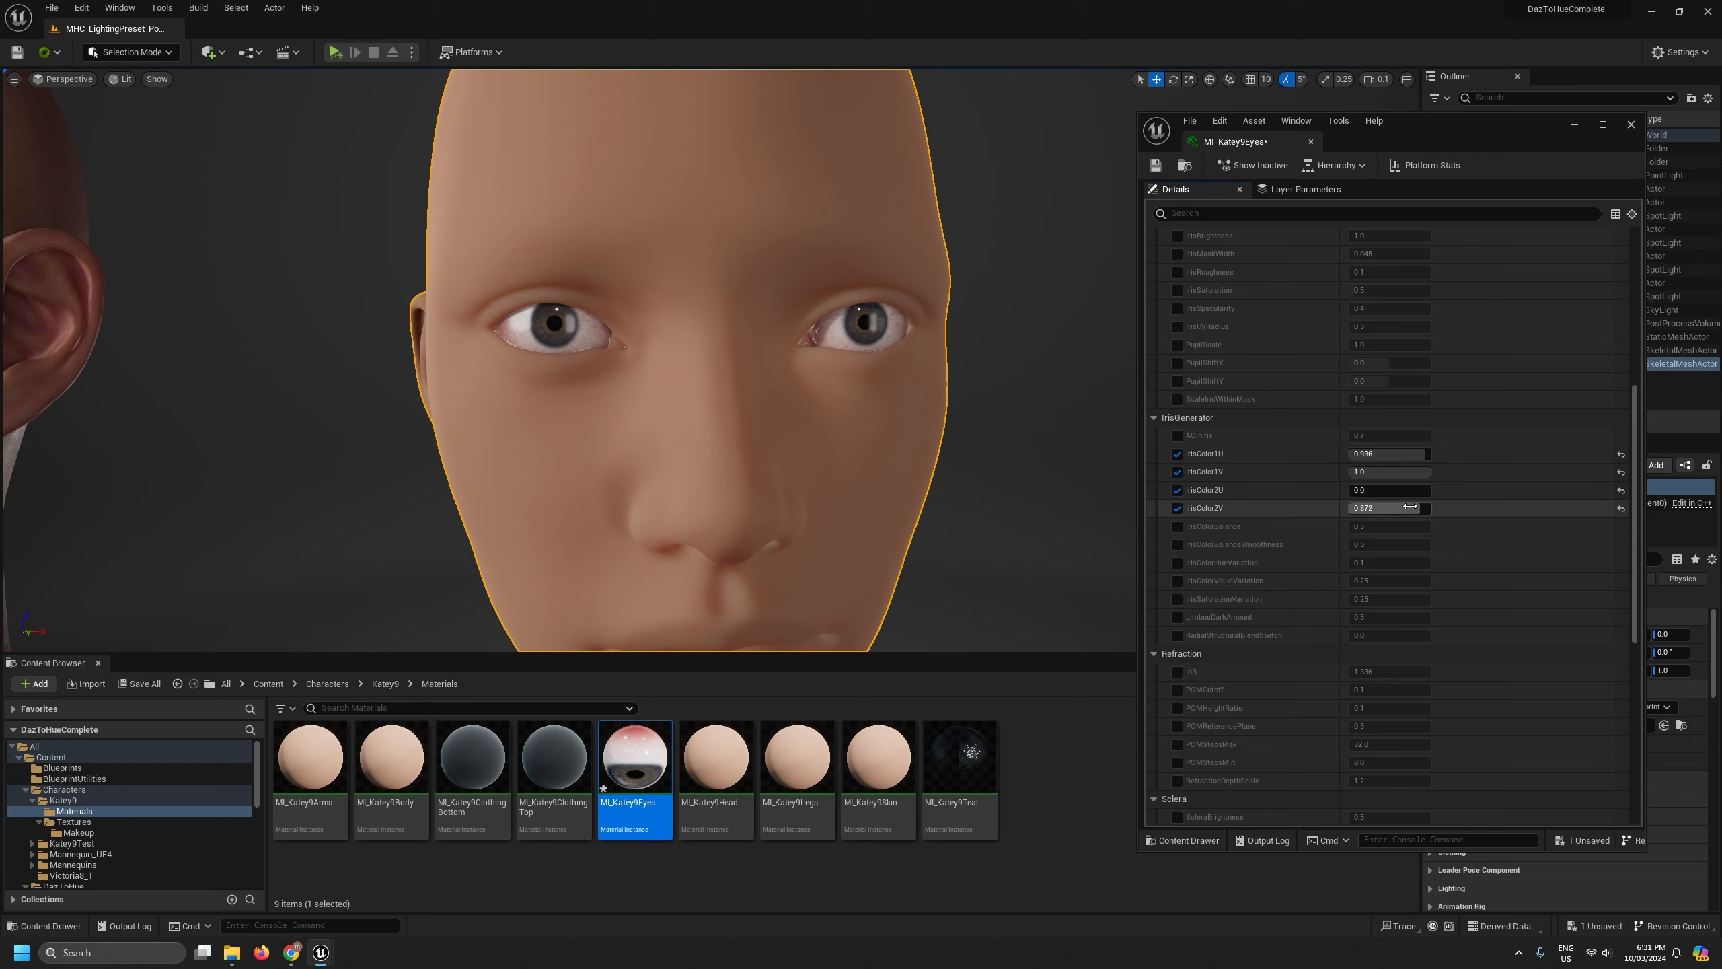
drag(1417, 454, 1401, 491)
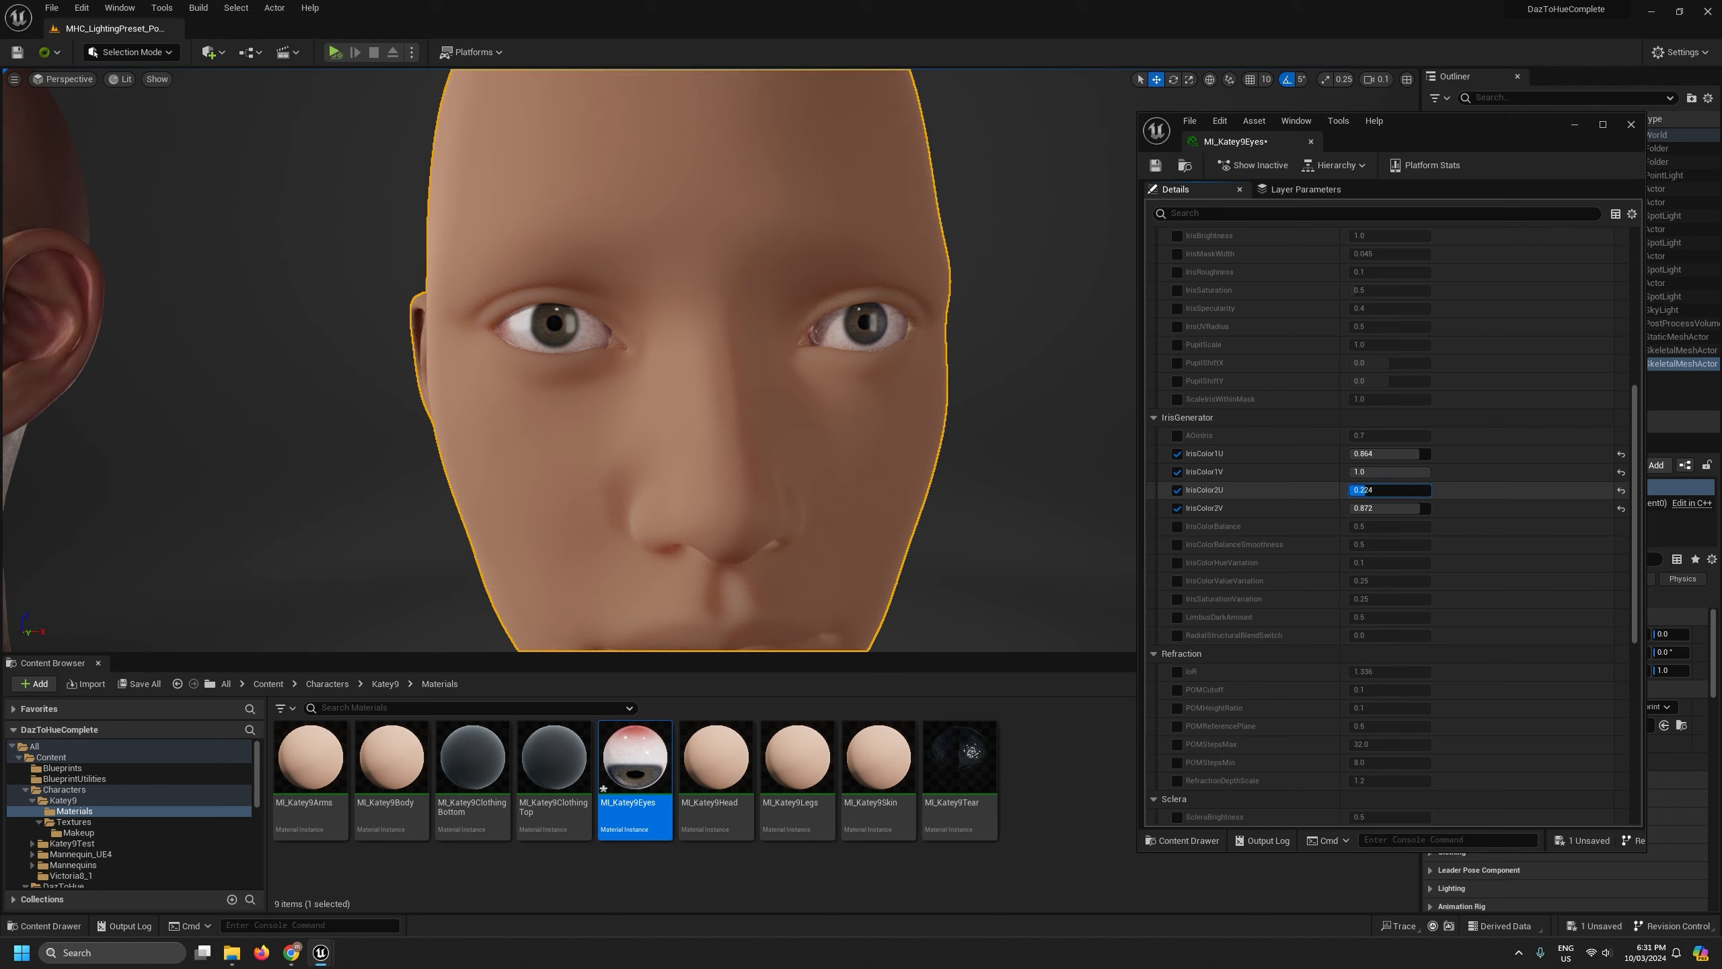
scroll(883, 375, up, 4)
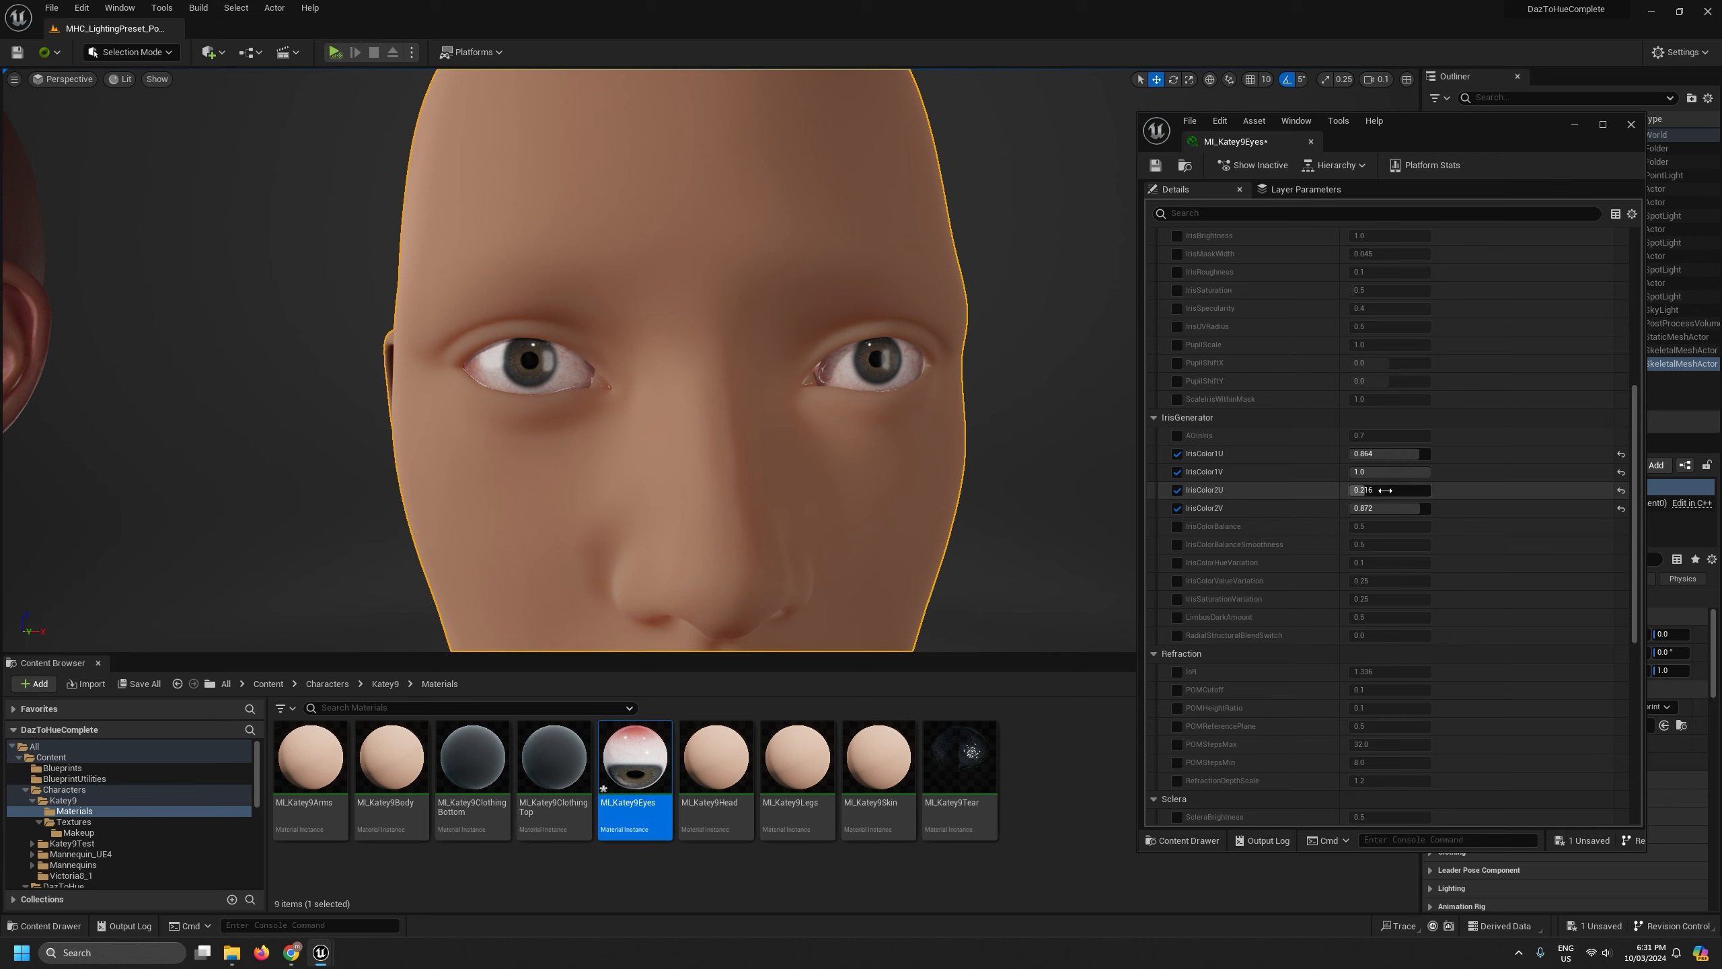
mouse_move(1397, 491)
mouse_down()
mouse_move(1352, 490)
mouse_move(1352, 454)
mouse_up()
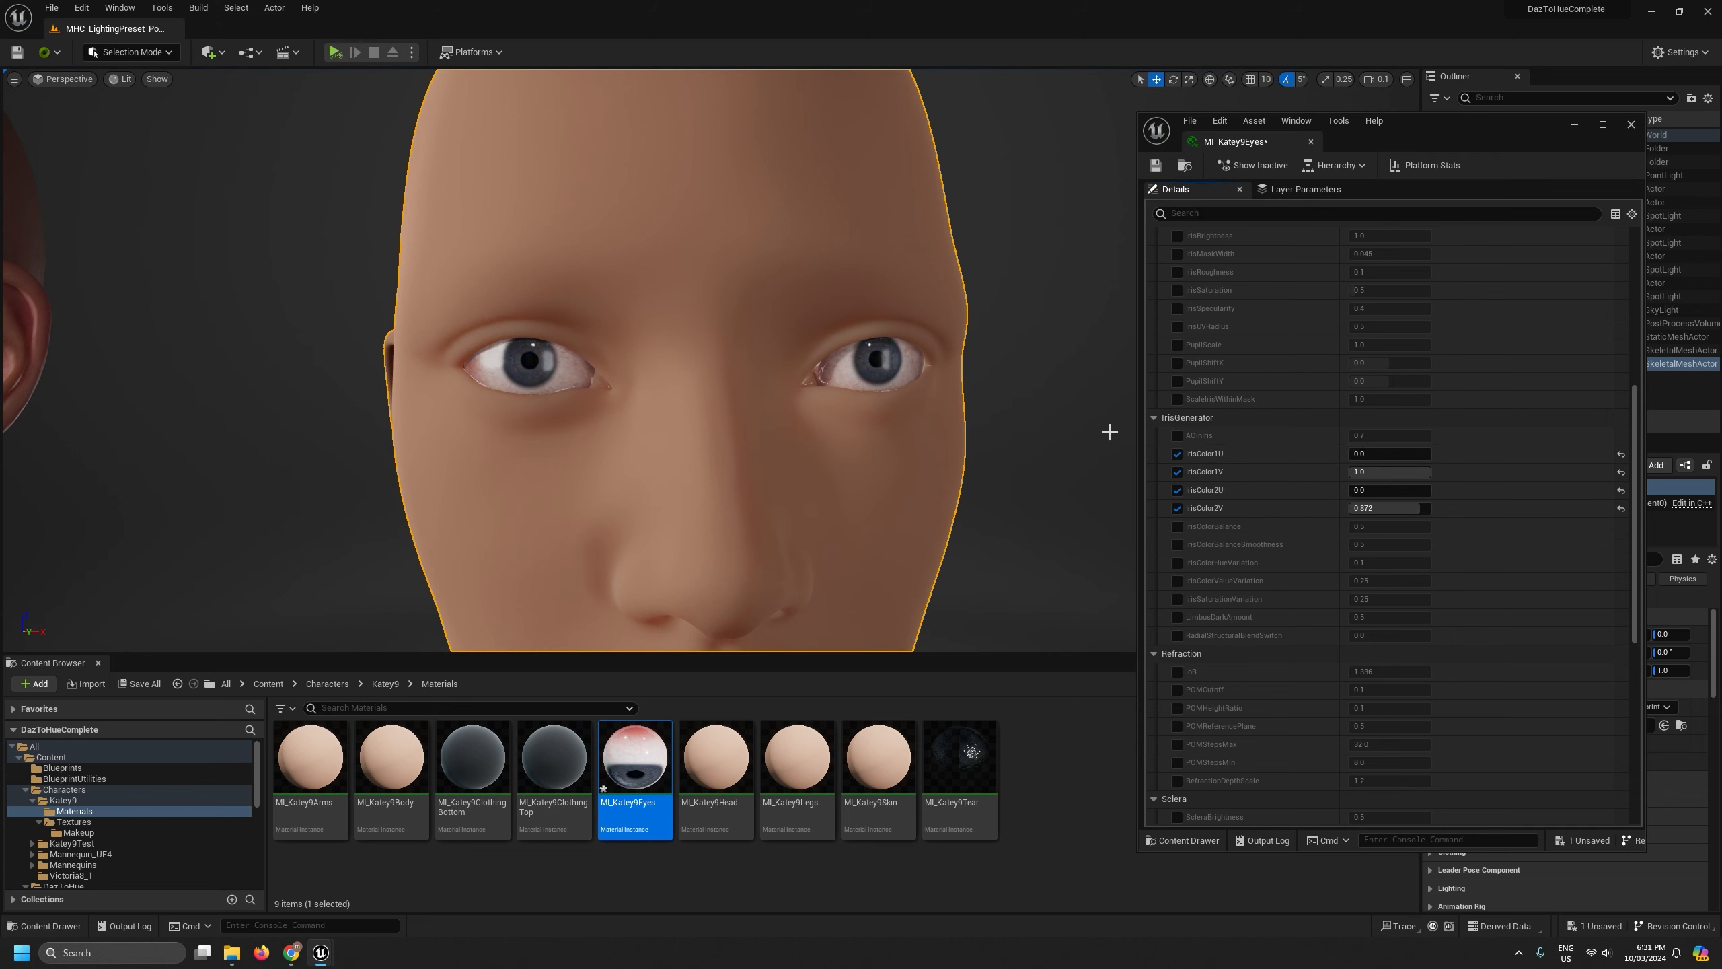
Override the iris size in MI_Katey9Eyes with IrisUVRadius 1.250787 and PupilScale 1.063714
scroll(1288, 572, up, 1)
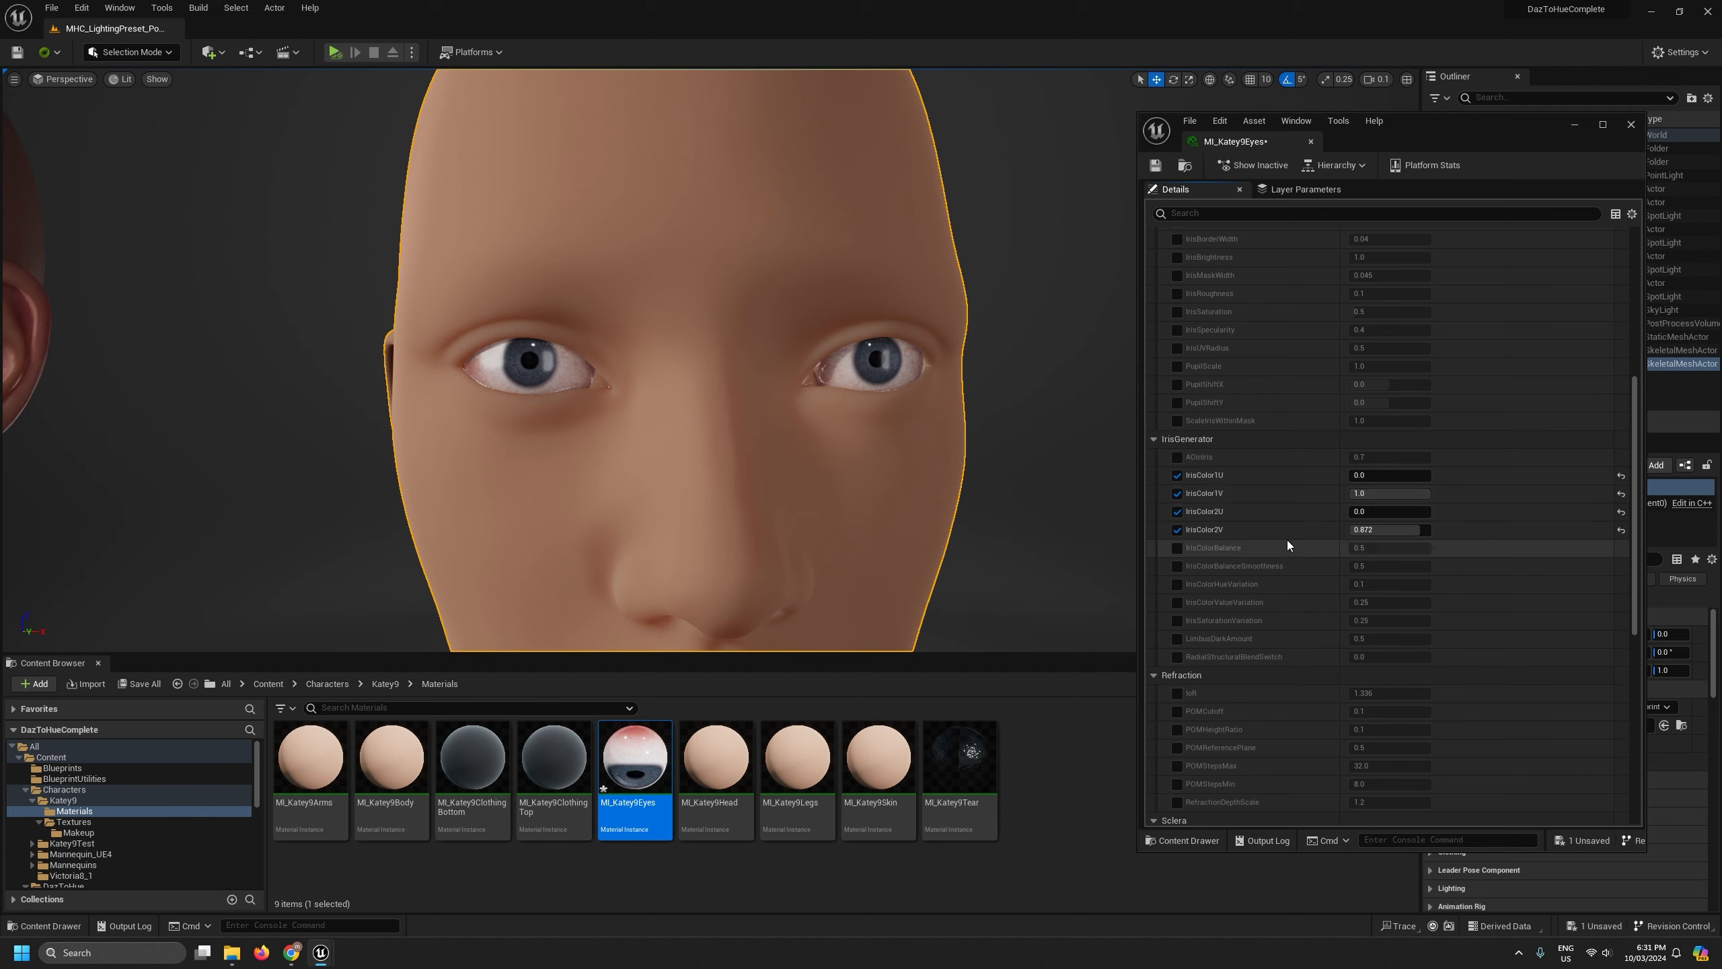
click(1177, 347)
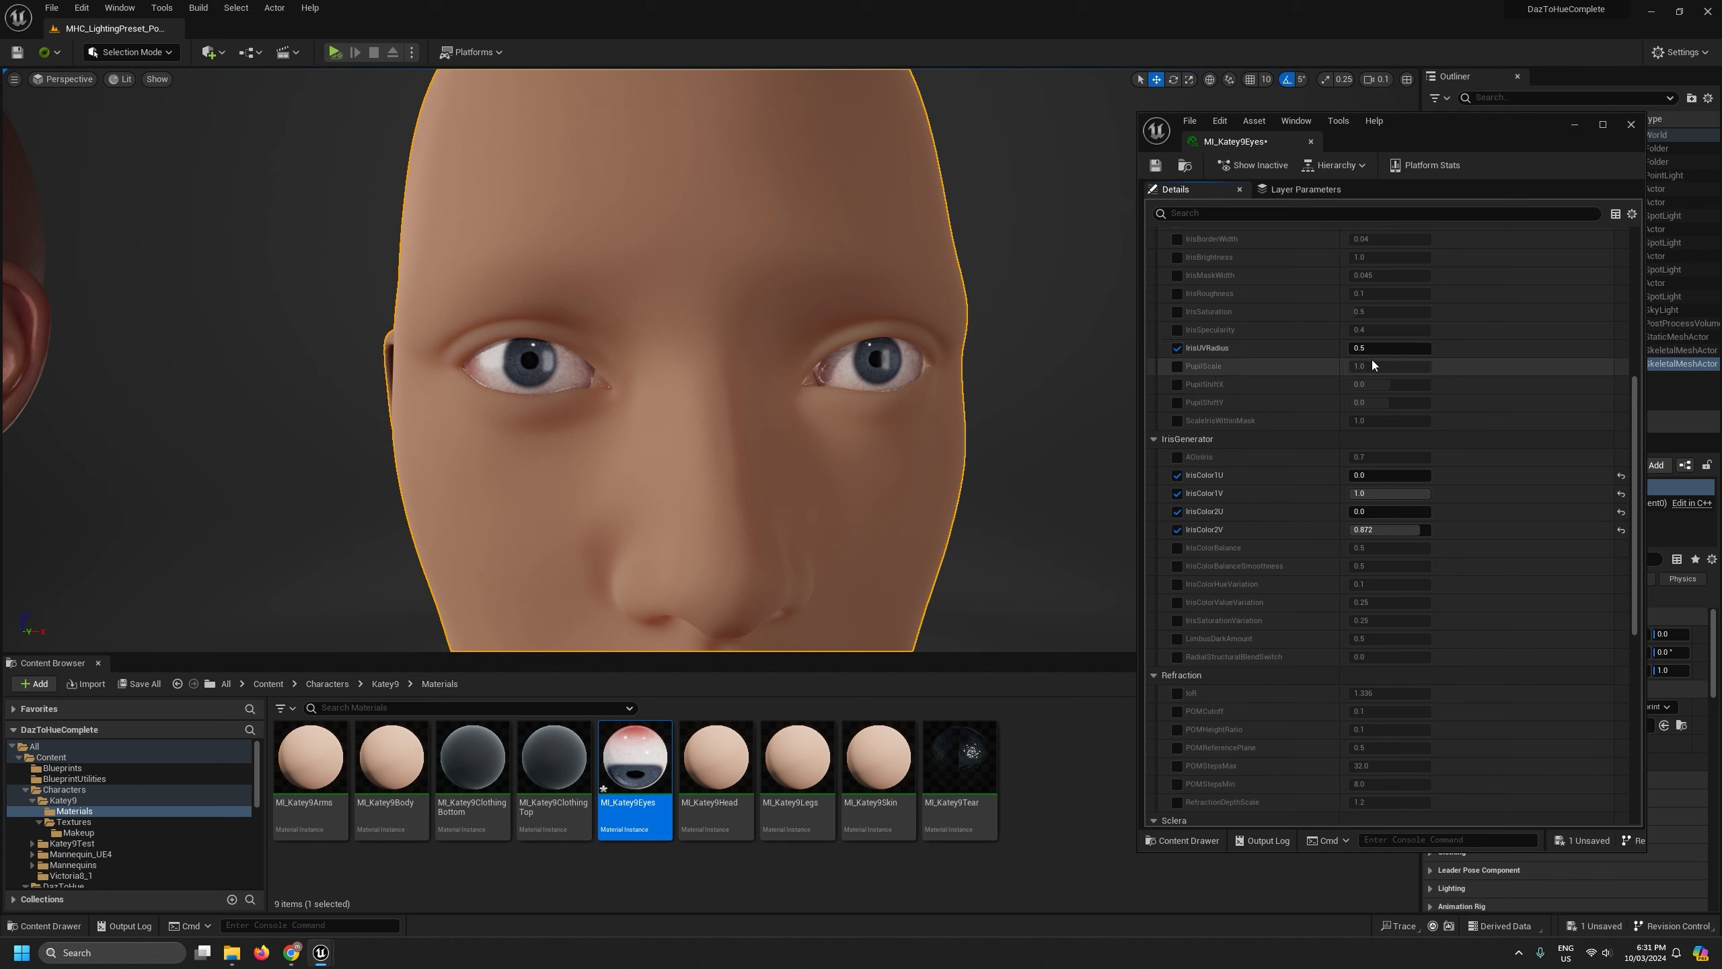
mouse_move(1377, 354)
mouse_down()
mouse_move(1448, 354)
mouse_move(1383, 368)
mouse_up()
click(1178, 367)
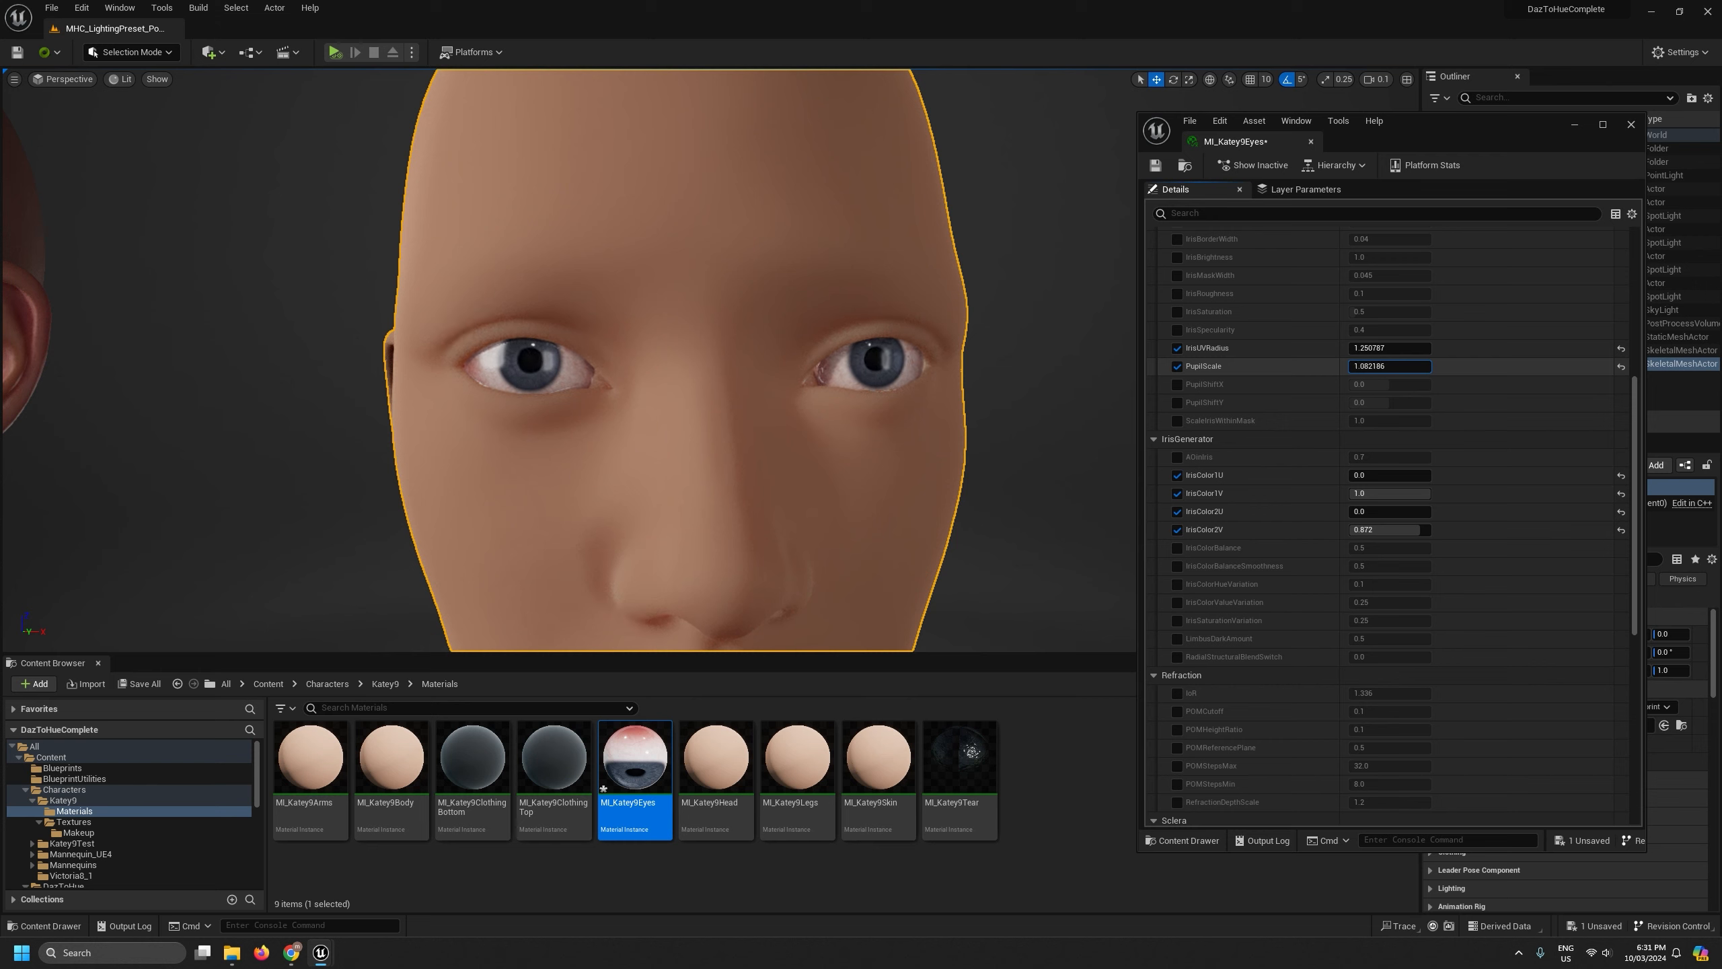
drag(1390, 366, 1383, 366)
Check the eyes from farther away and closer up, and save and close MI_Katey9Eyes
scroll(705, 380, down, 9)
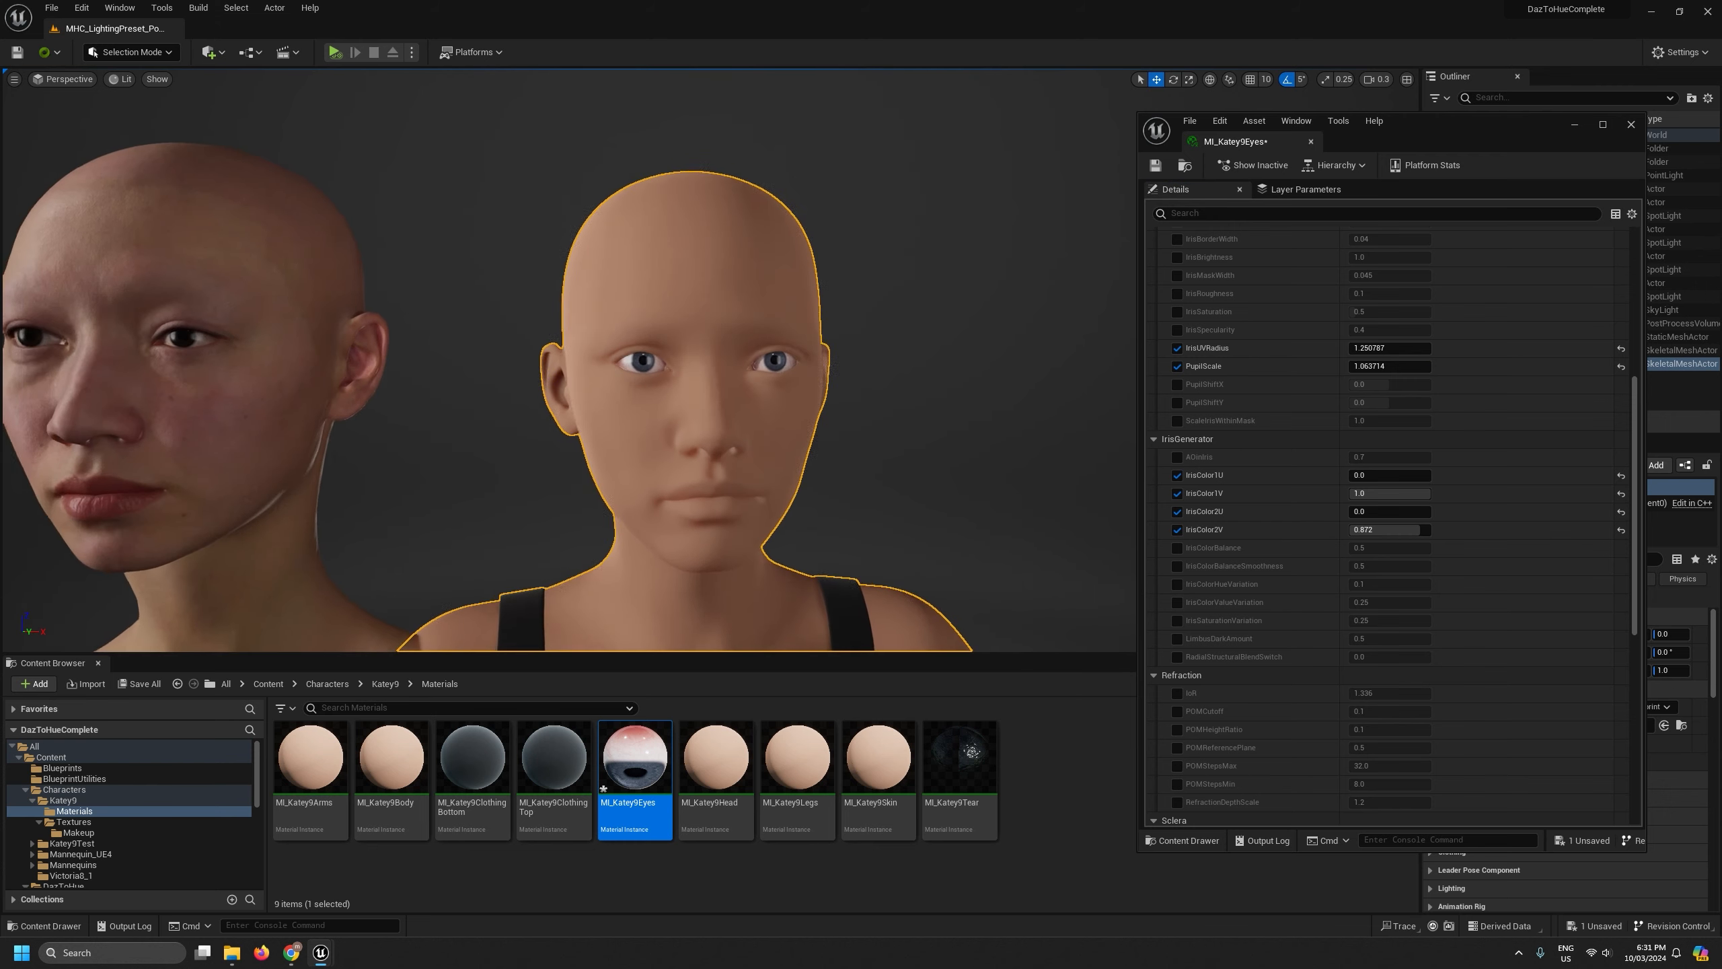
scroll(705, 380, up, 6)
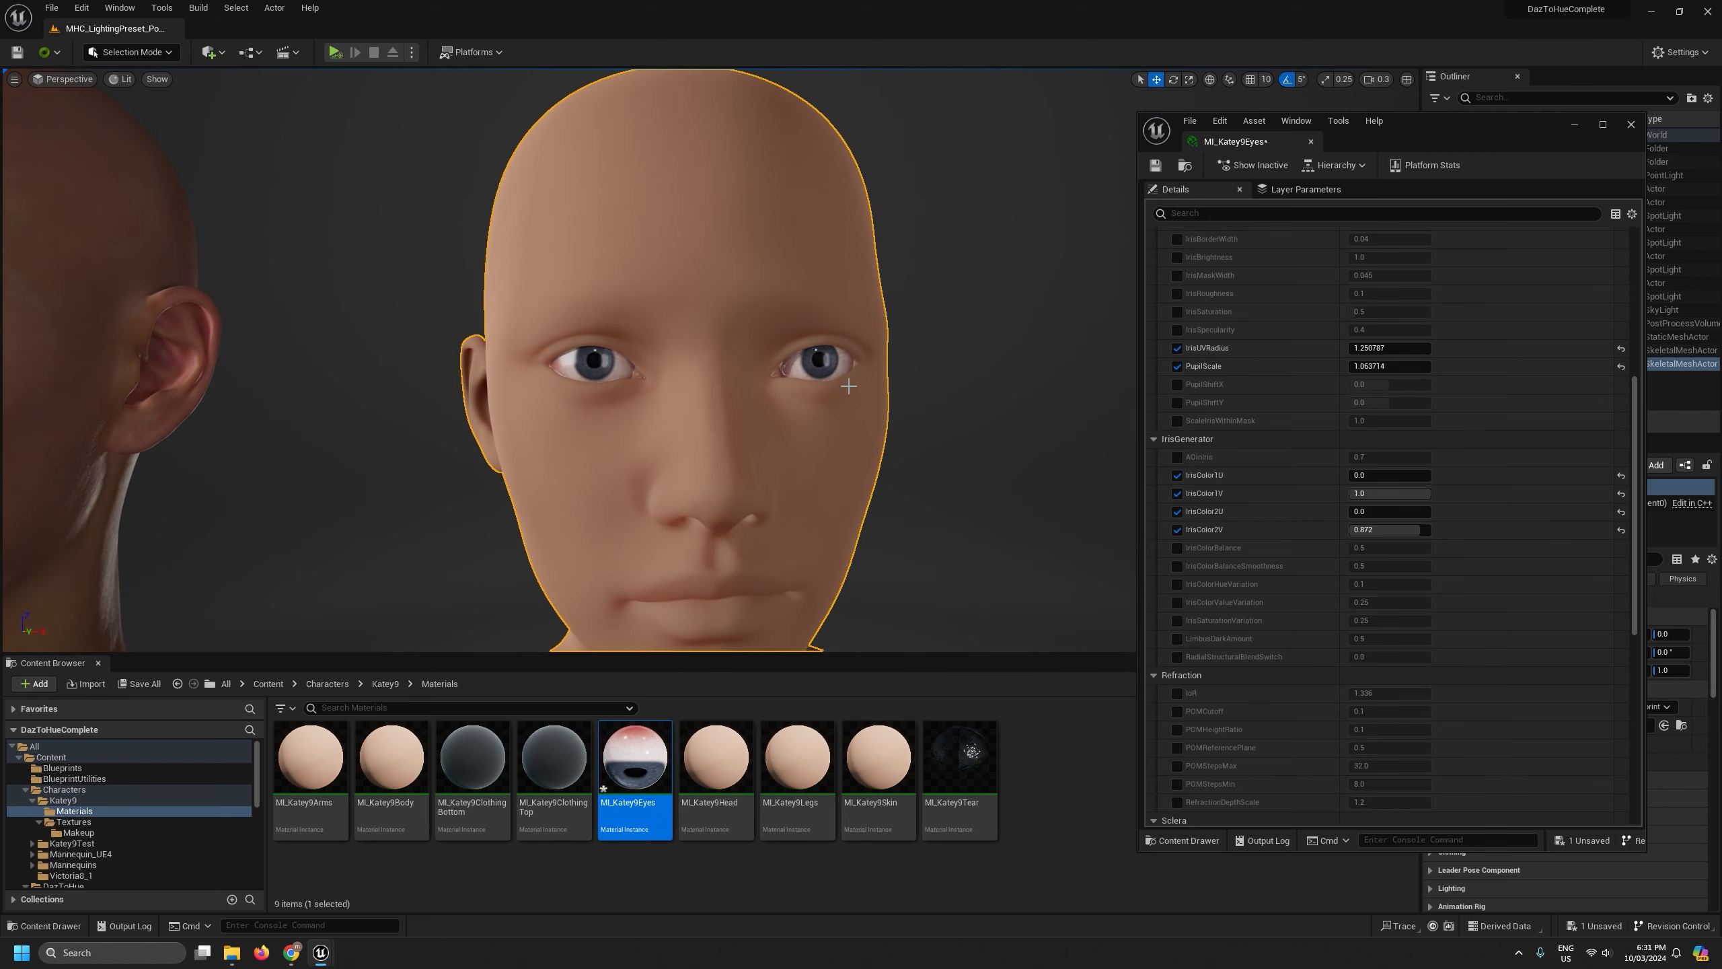
click(1161, 169)
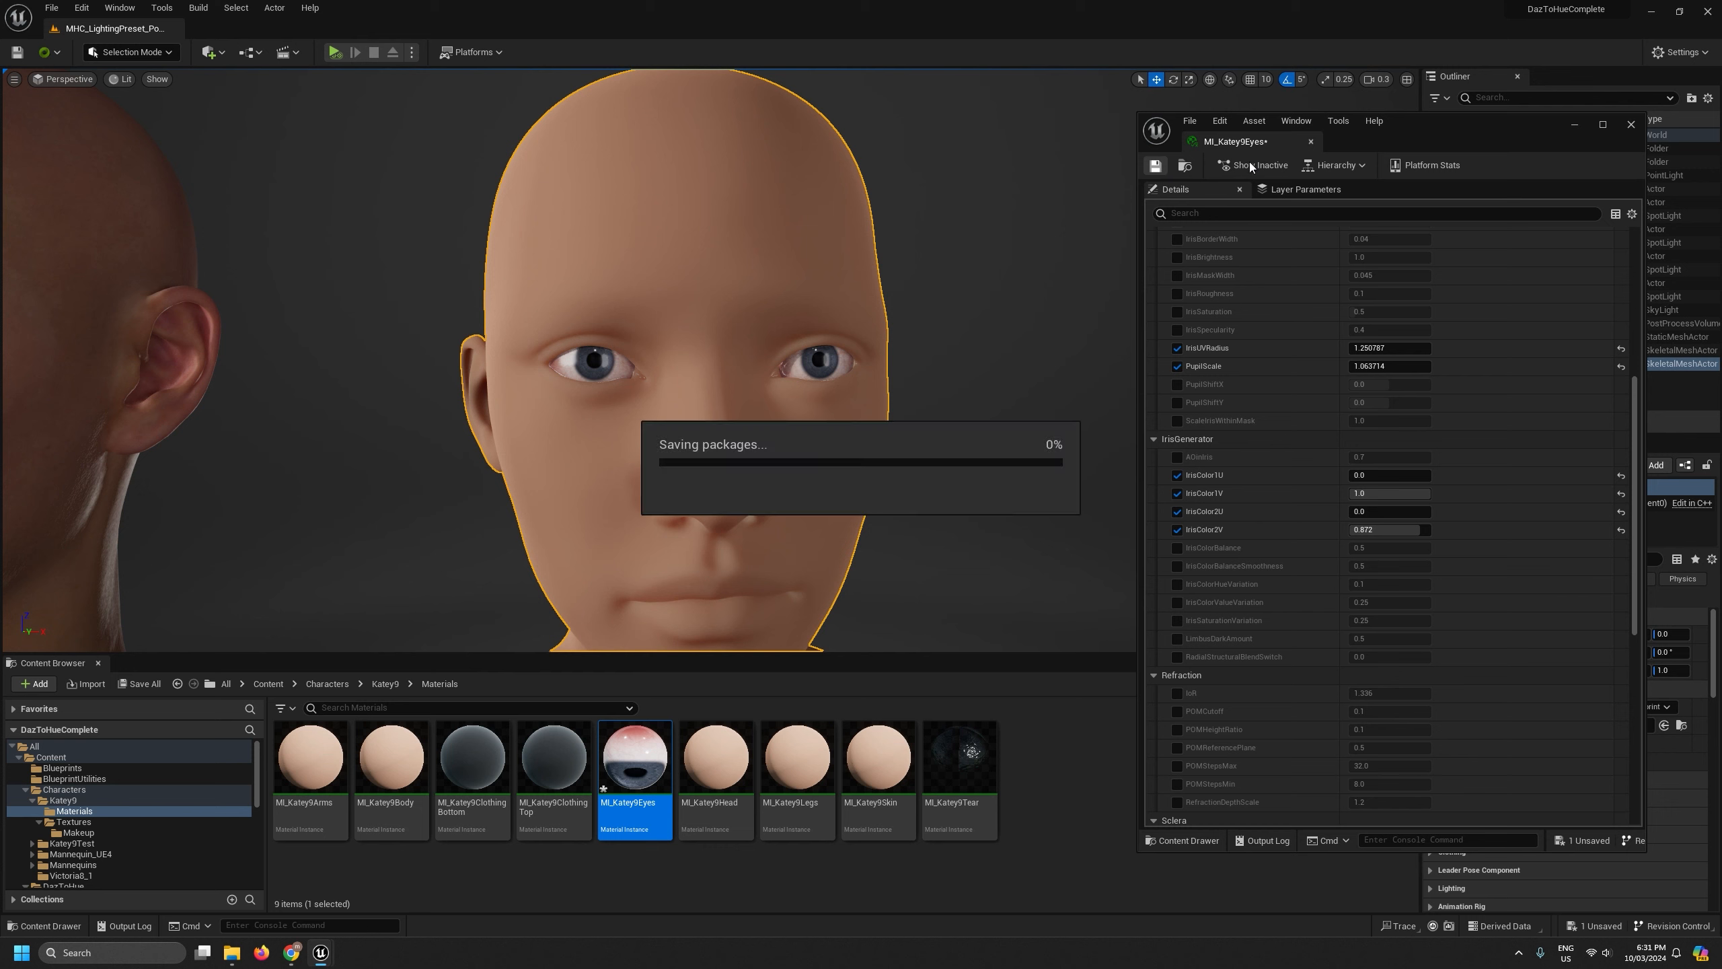
click(1310, 141)
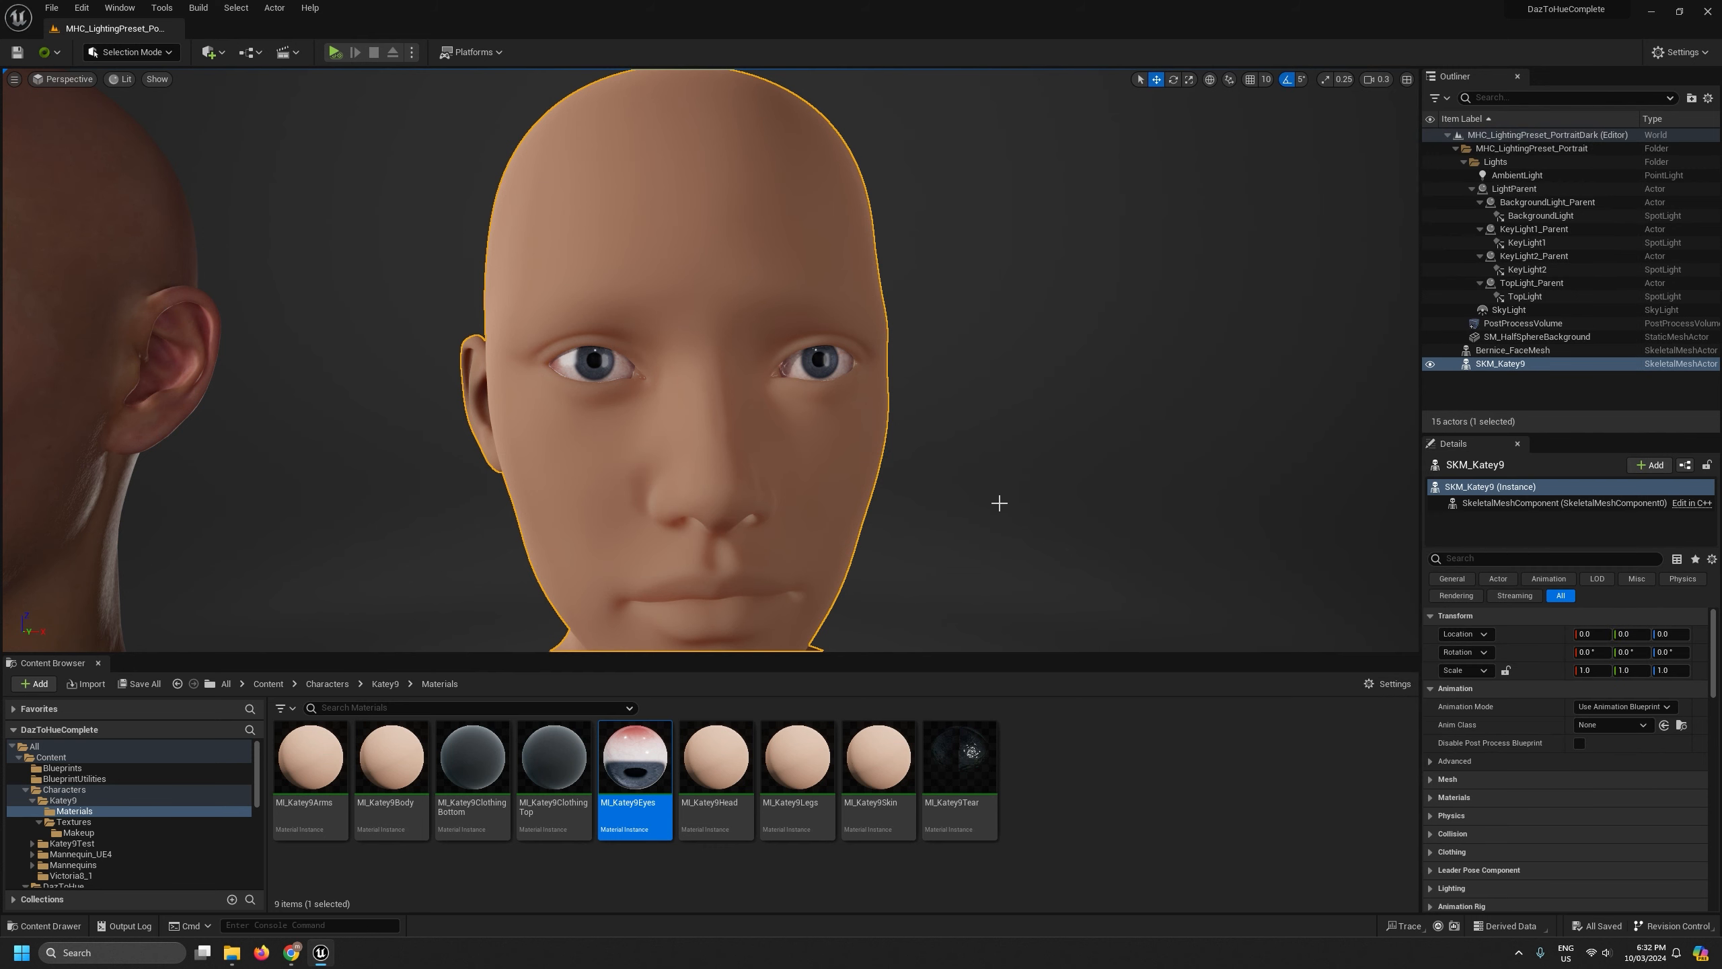
Open the shared skin parent MI_Katey9Skin in an enlarged floating window beside the level view, keeping Katey9's head in sight
click(730, 785)
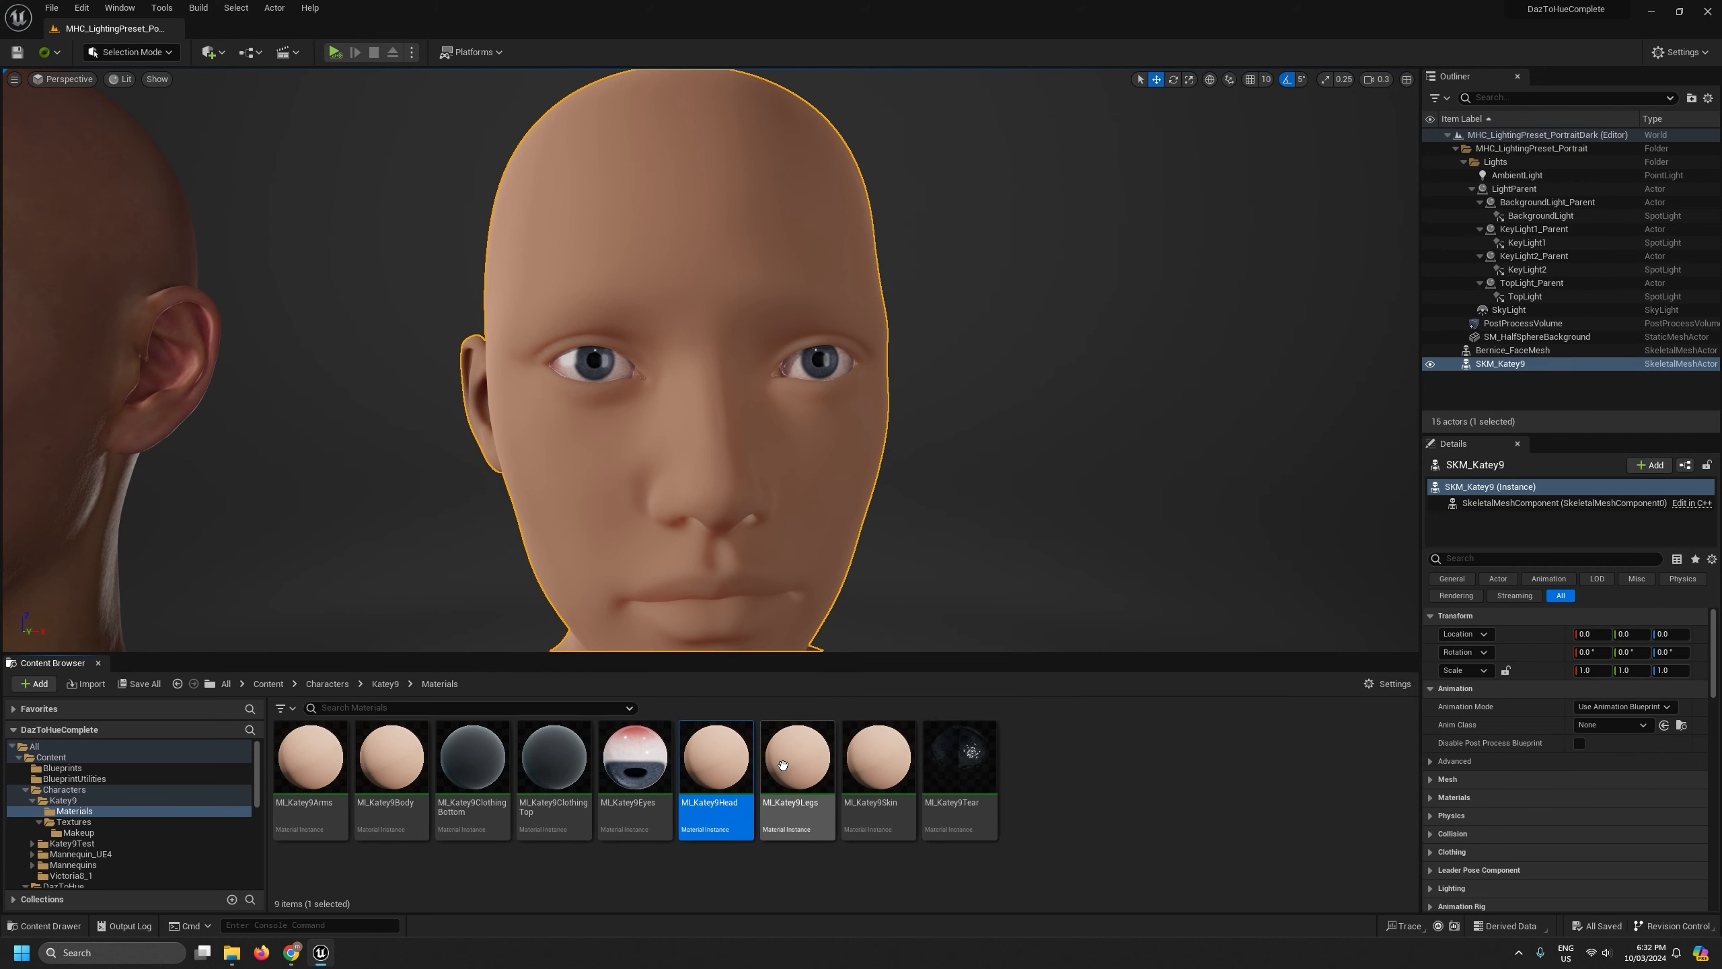
double_click(880, 801)
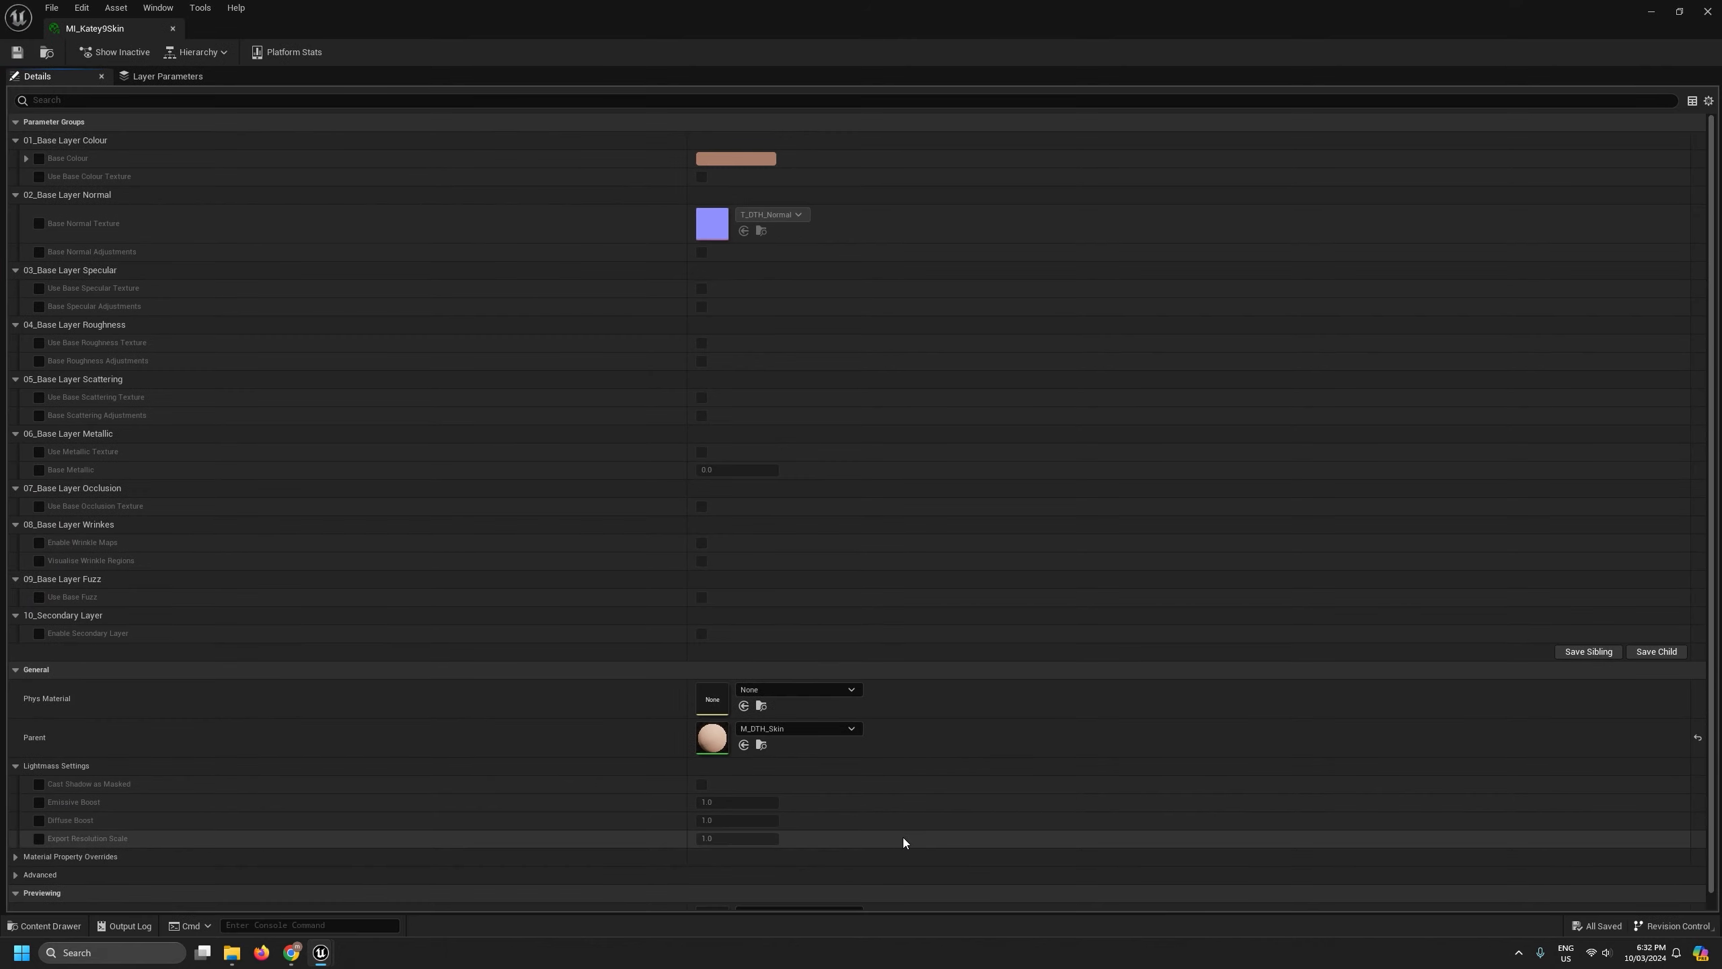
drag(136, 34, 1192, 67)
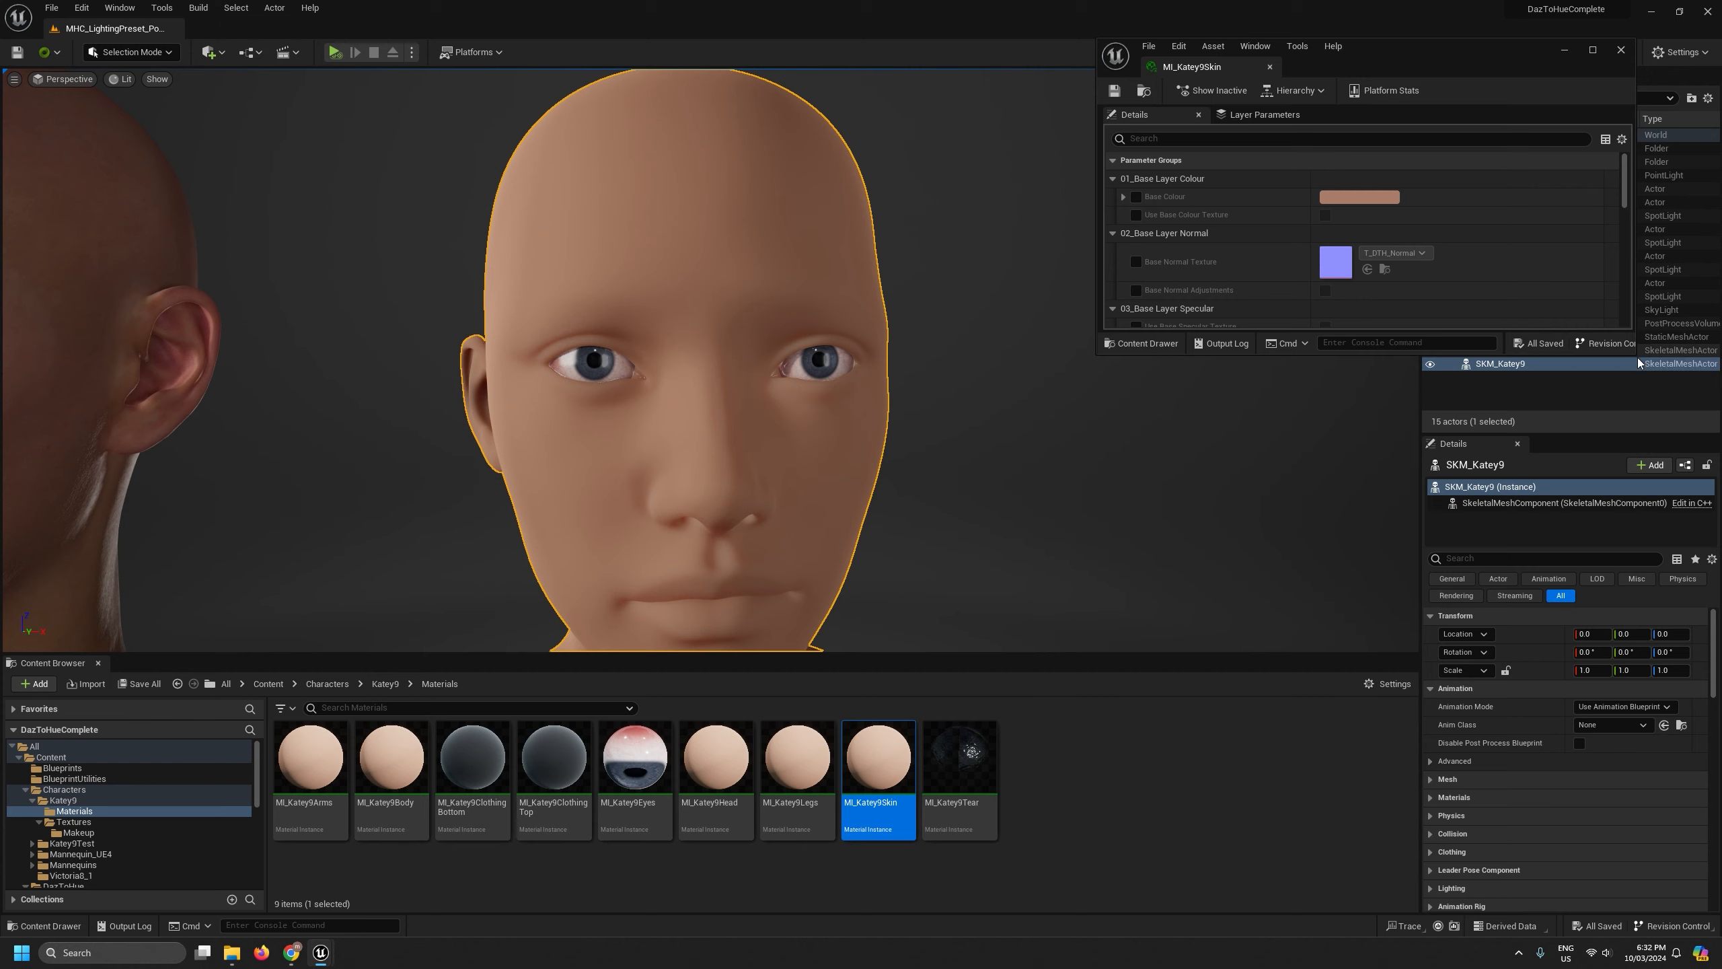
drag(1634, 354, 1699, 902)
right_drag(678, 360, 697, 387)
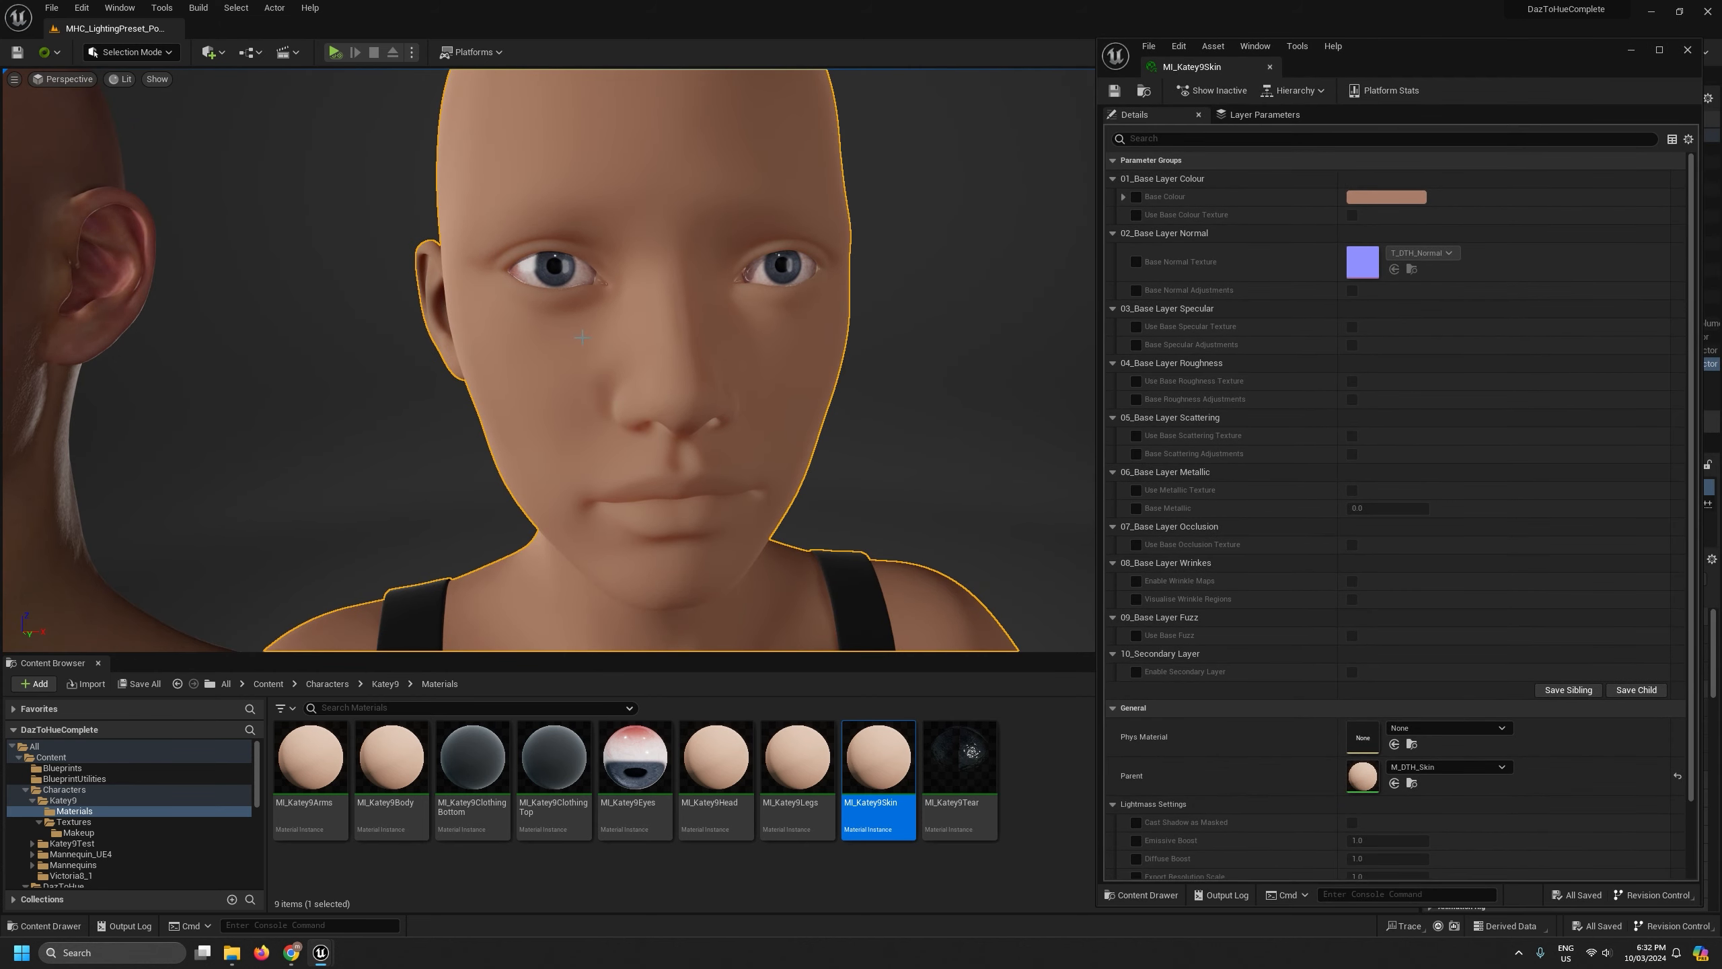
mouse_move(812, 379)
right_down()
mouse_move(872, 378)
mouse_move(806, 374)
right_up()
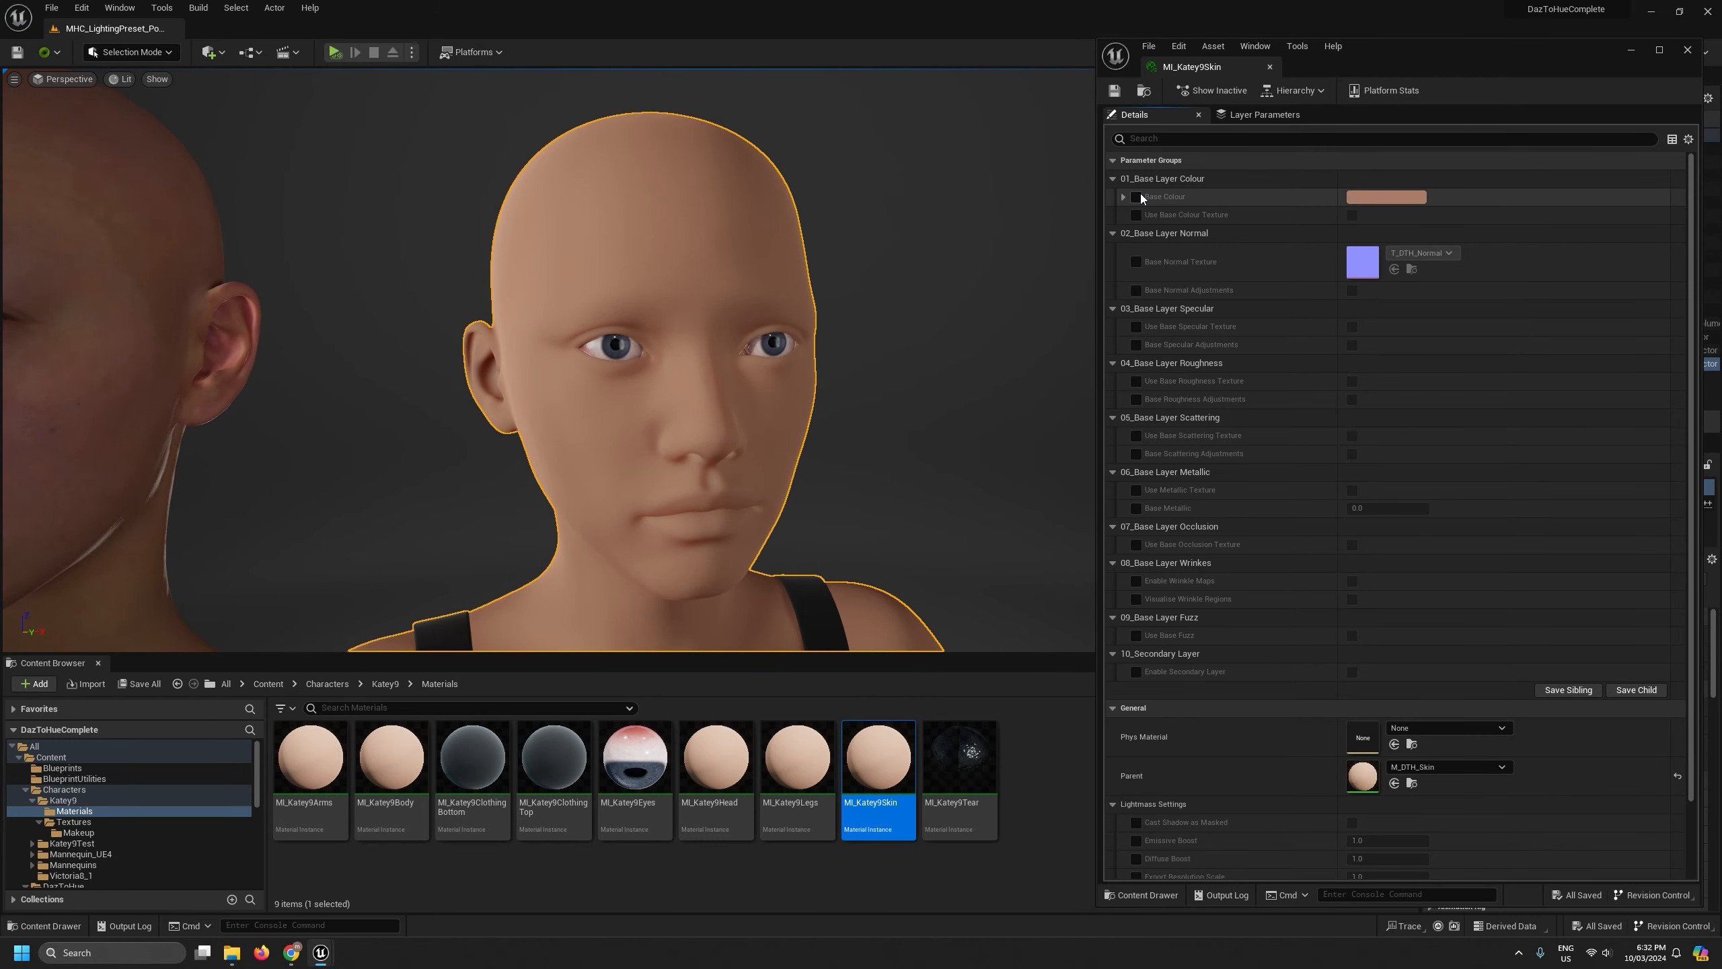
Override the Base Colour of MI_Katey9Skin with a dark blue, sRGB hex 4B6679FF
click(1140, 194)
click(1376, 197)
drag(1572, 353, 1572, 356)
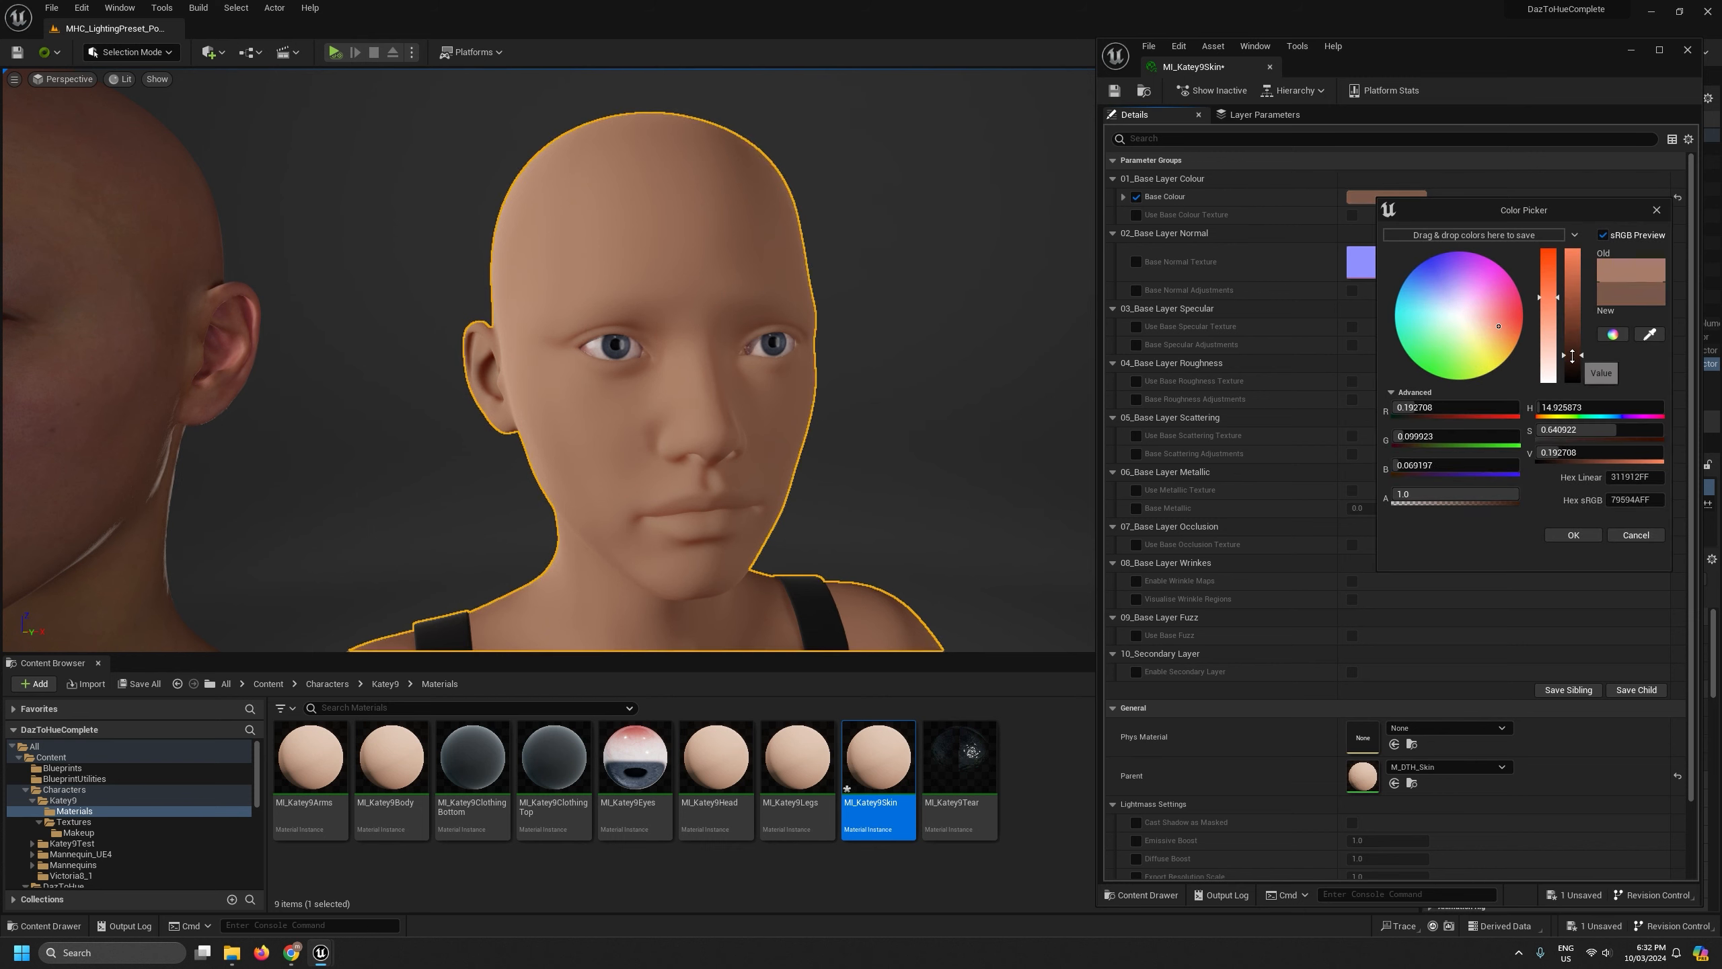
click(1424, 295)
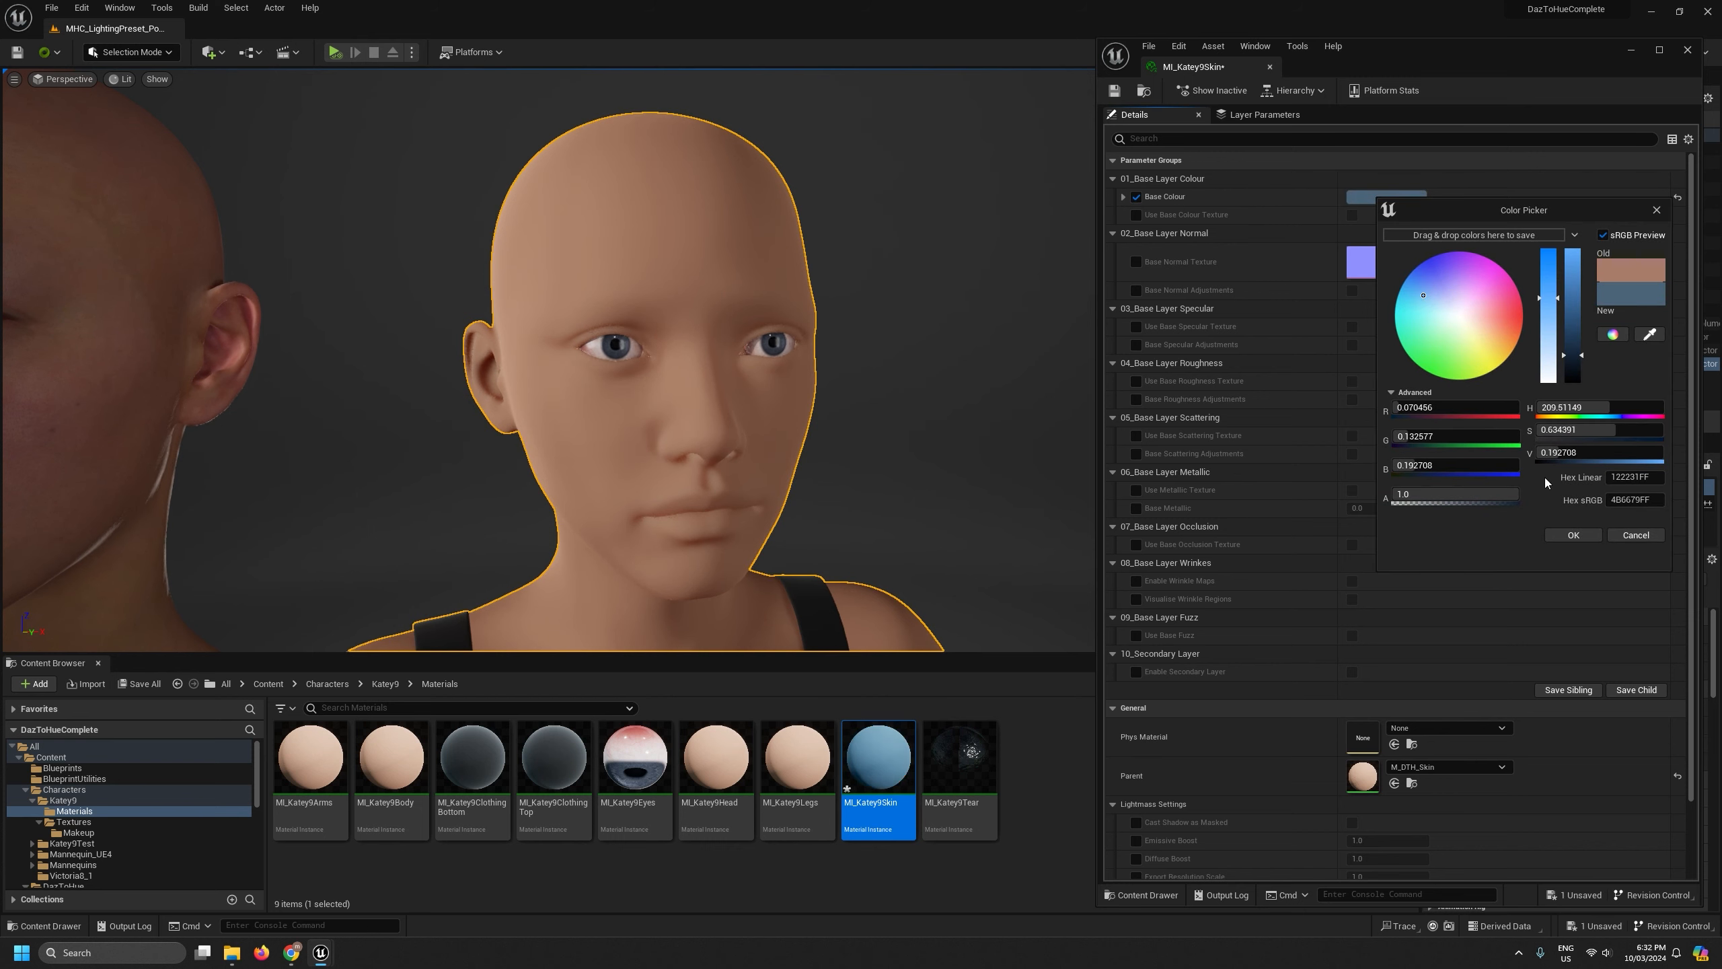
click(1573, 535)
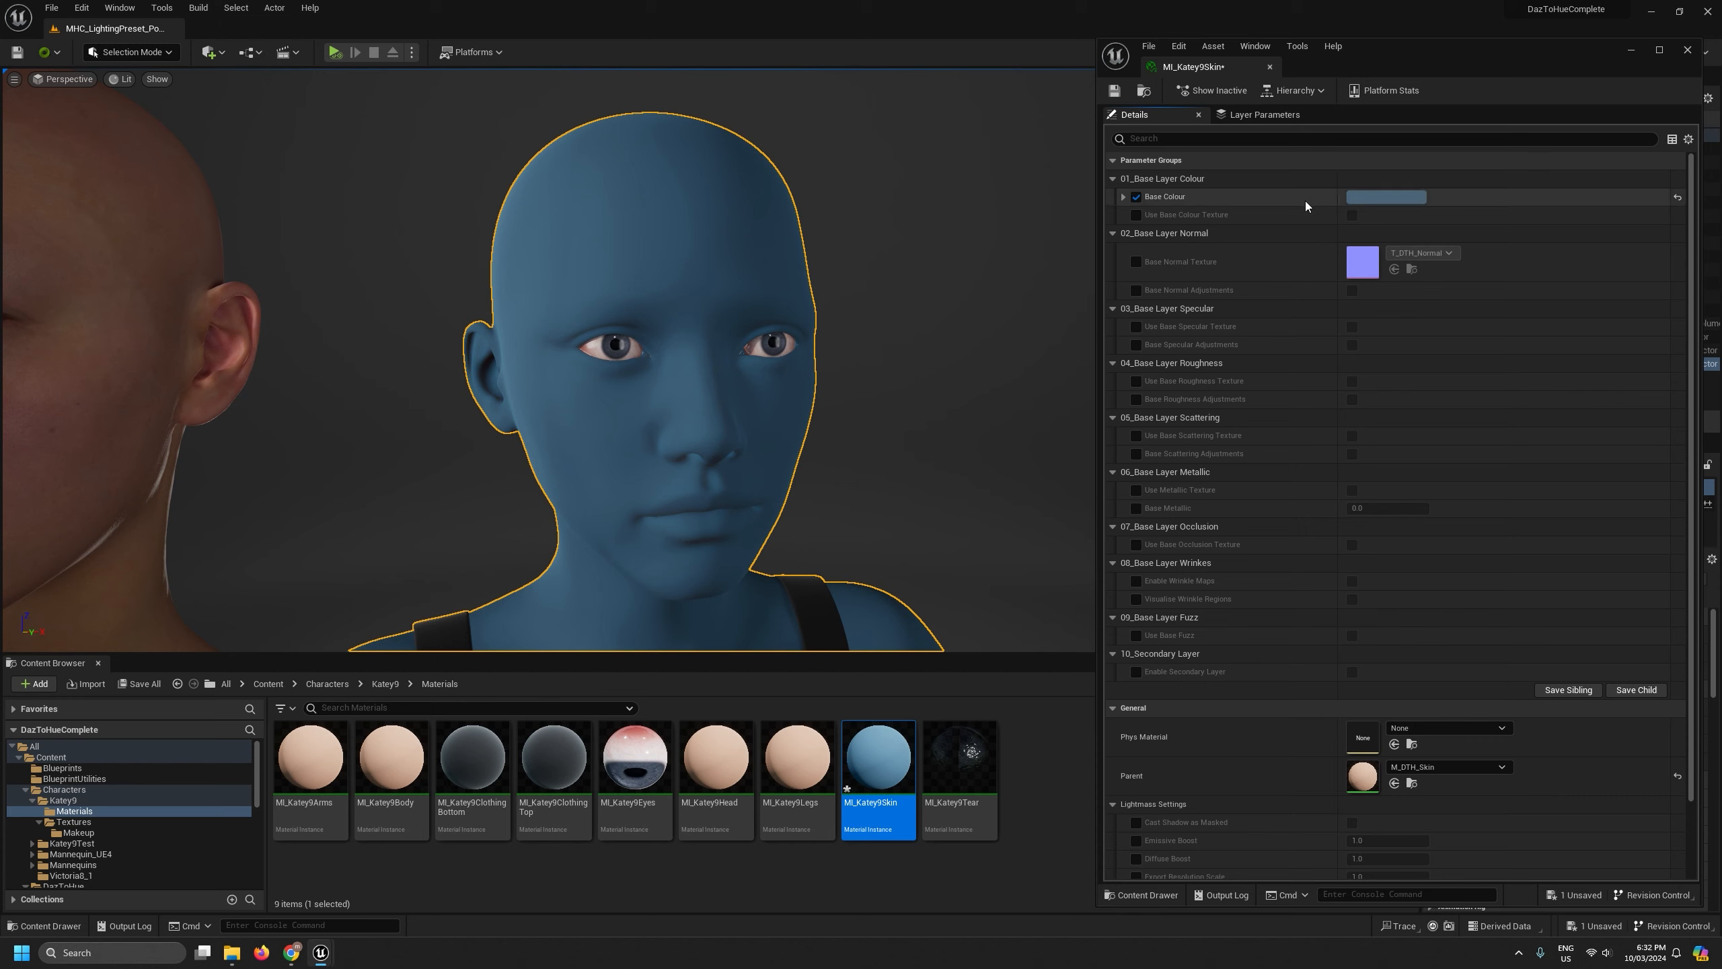
Reset the Base Colour of MI_Katey9Skin to its default and turn off its override
click(1677, 196)
click(1137, 196)
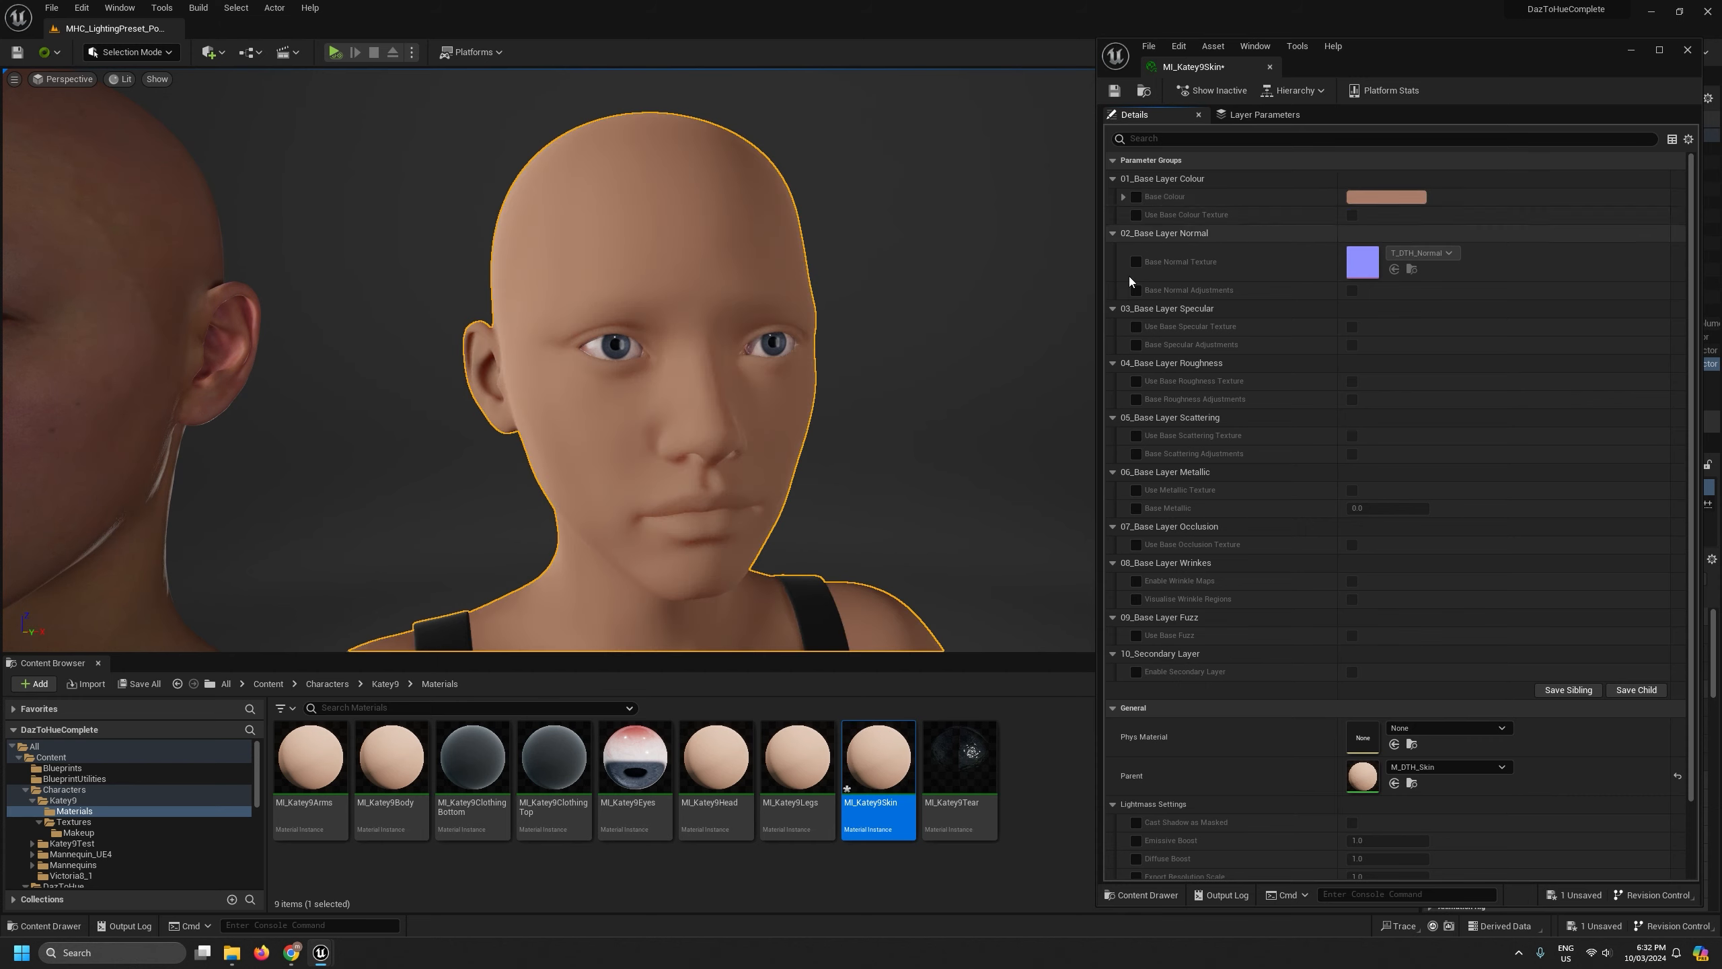
mouse_move(878, 369)
right_down()
mouse_move(867, 391)
mouse_move(867, 365)
right_up()
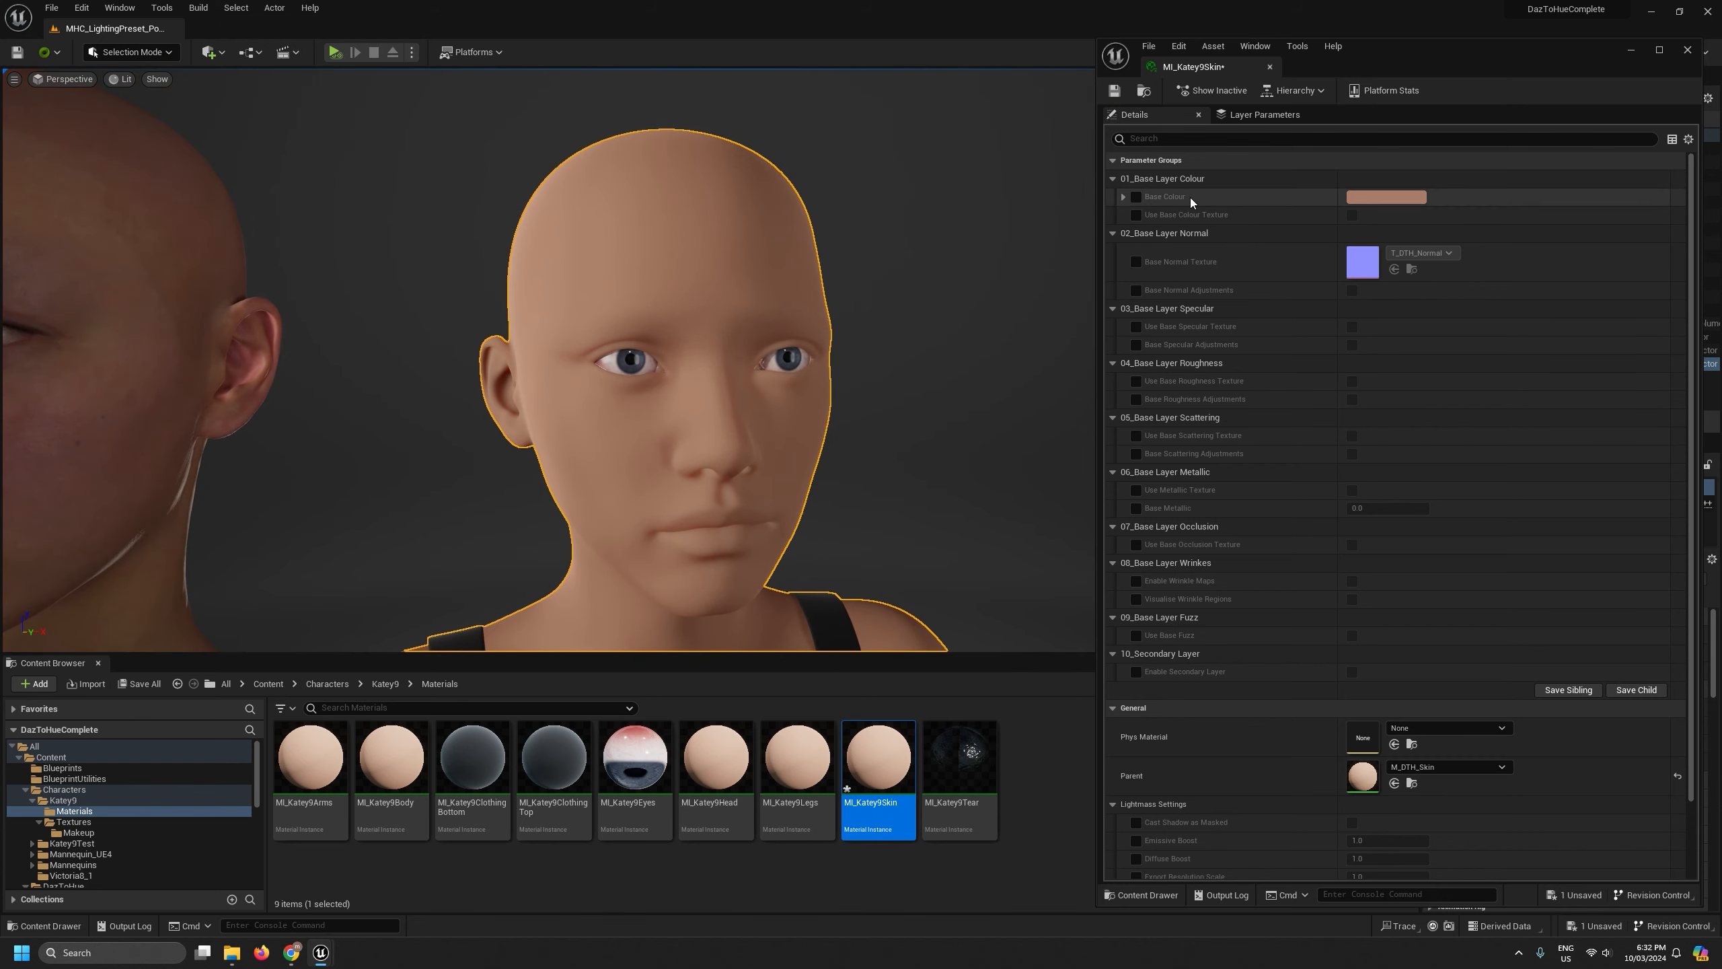
Open the Katey9 head, body, arms and legs material instances beside MI_Katey9Skin, and return to MI_Katey9Skin
drag(1389, 59, 1368, 60)
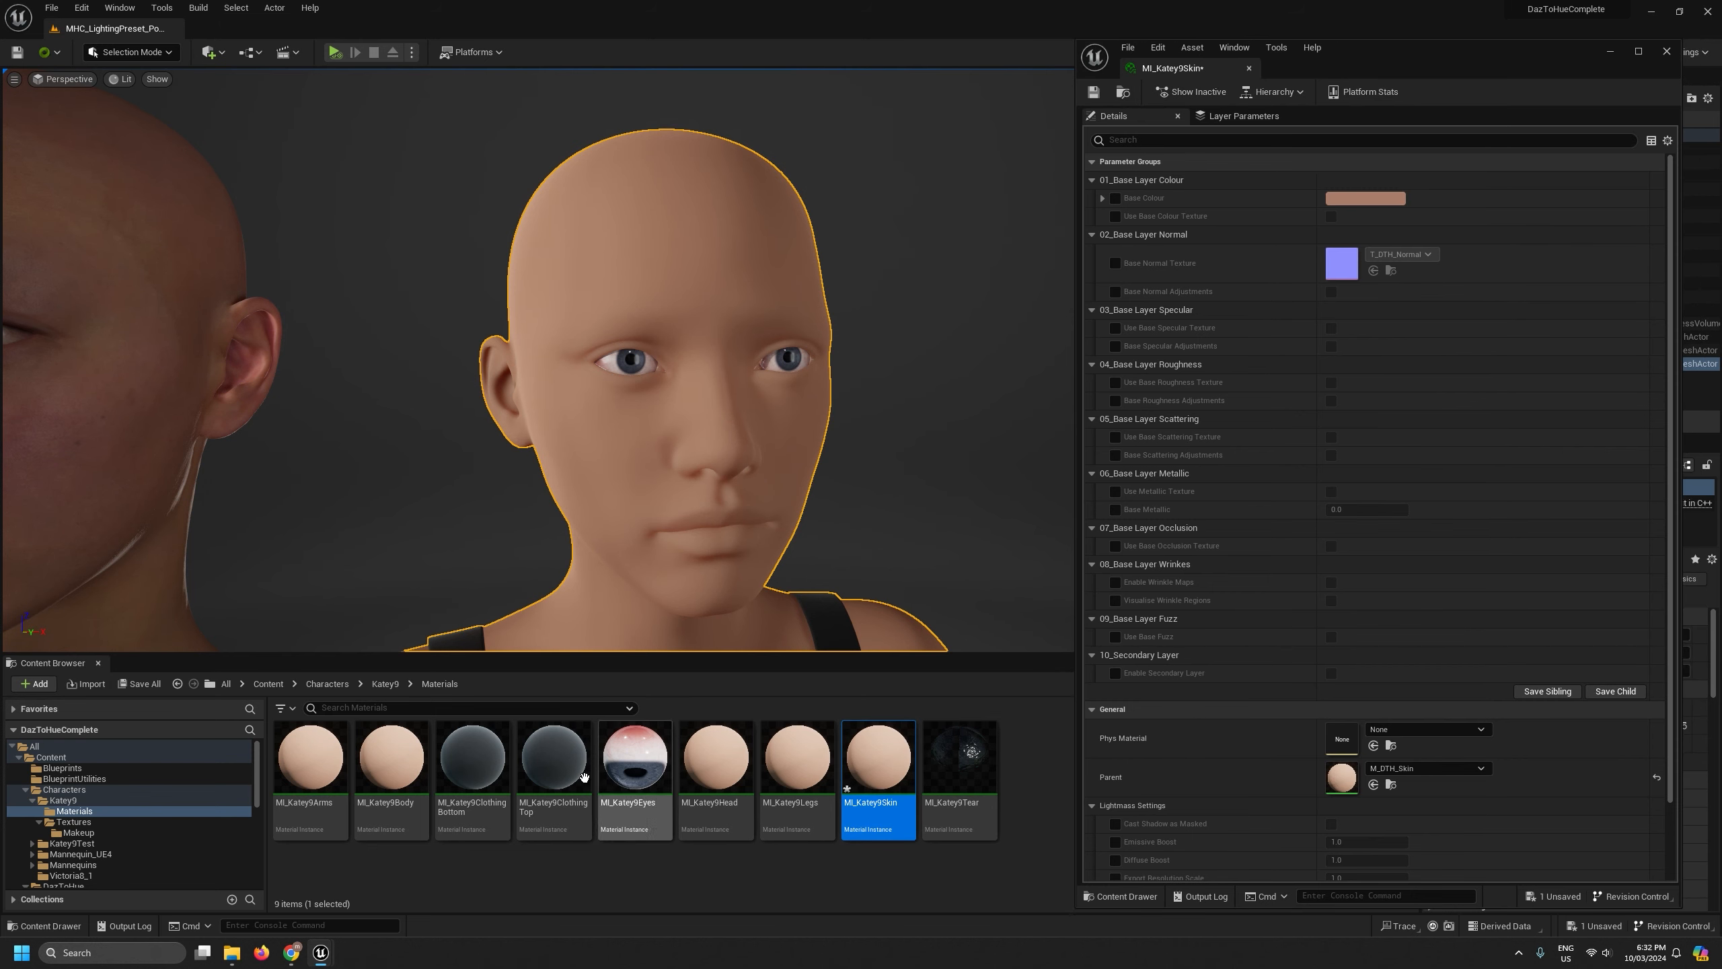
double_click(709, 771)
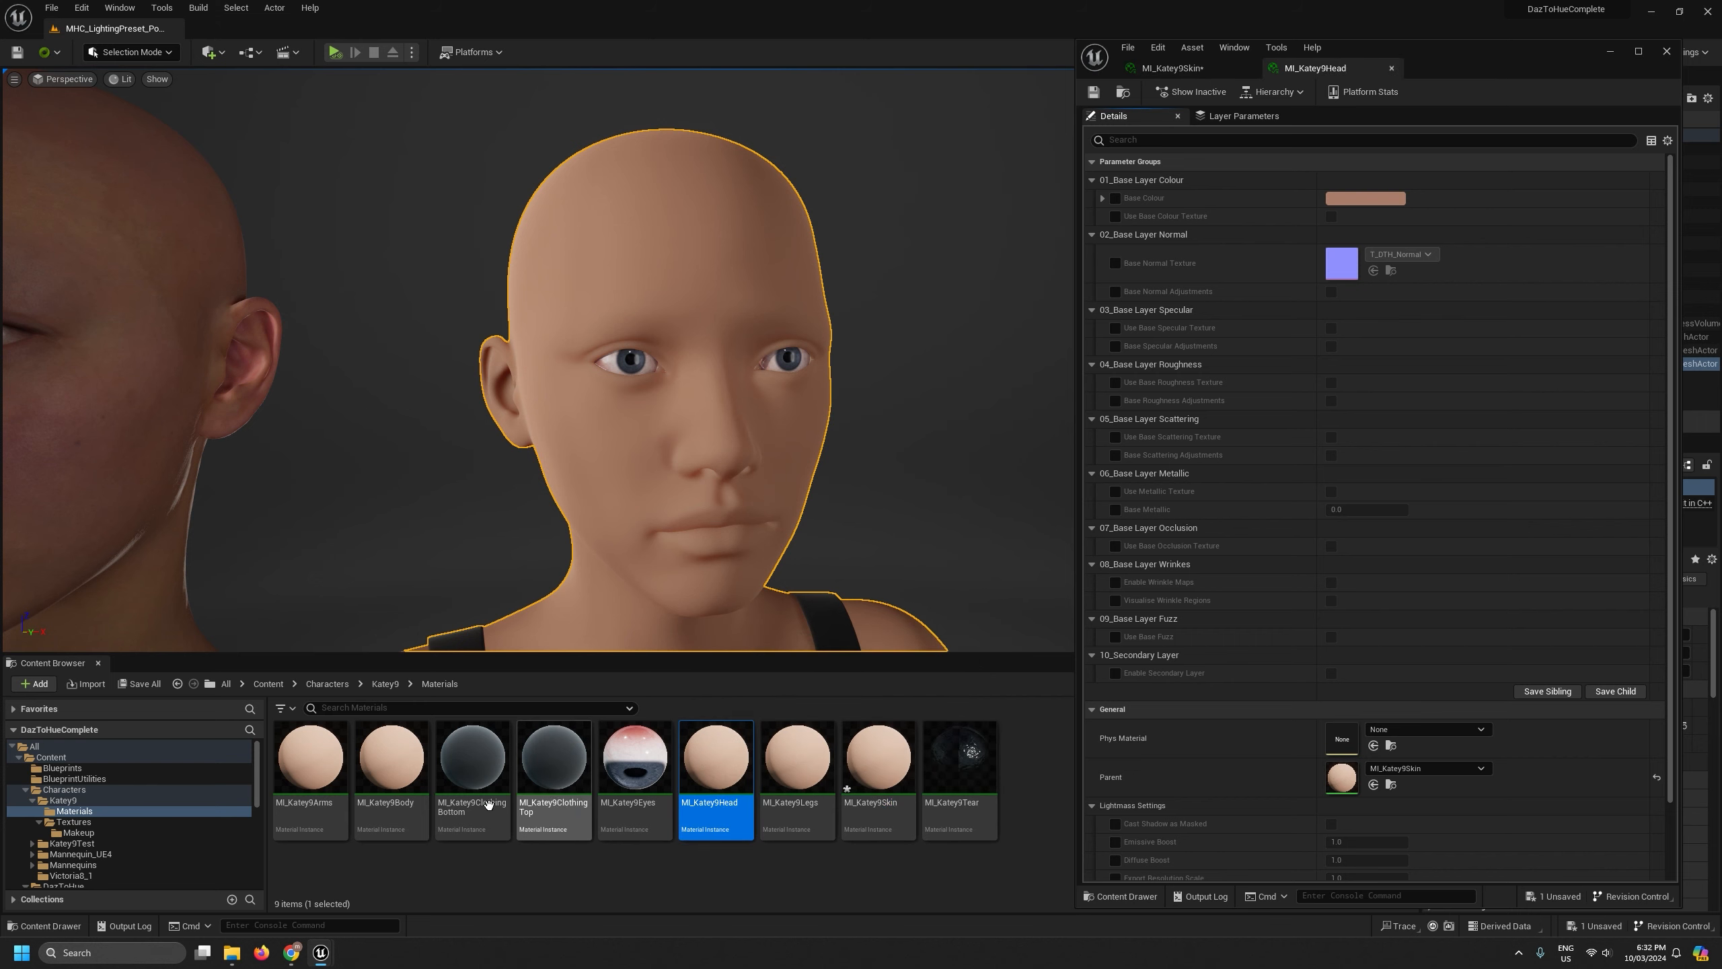
double_click(392, 756)
double_click(311, 756)
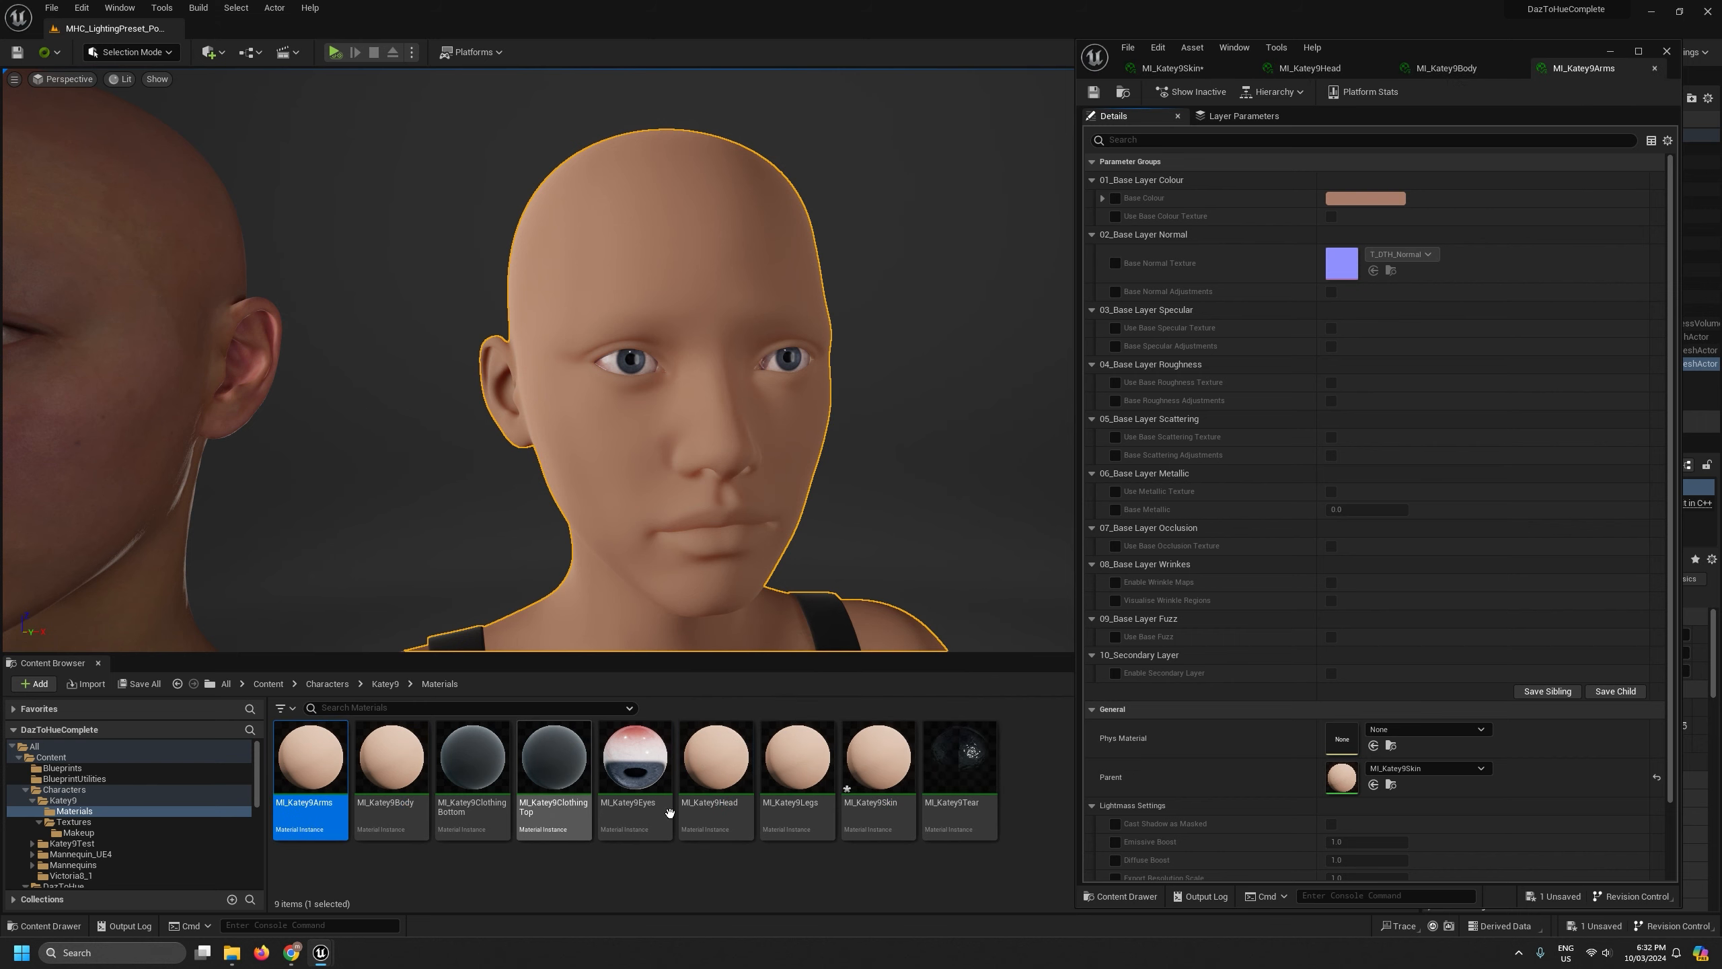
double_click(798, 756)
click(1162, 73)
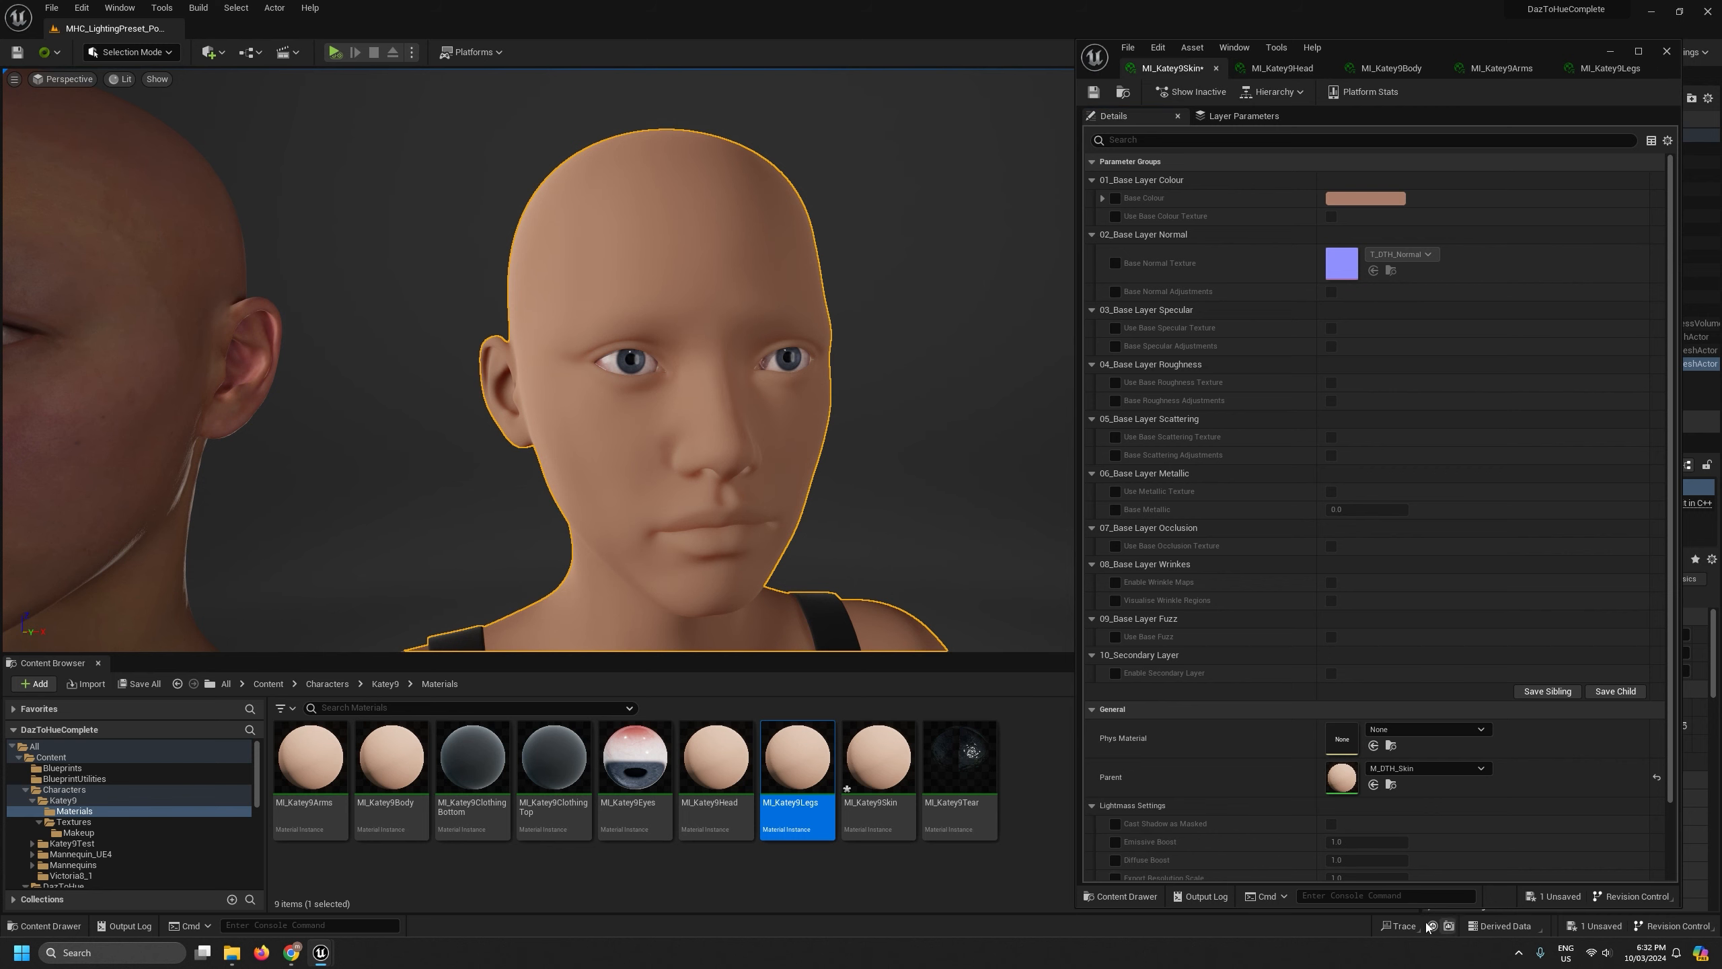
Shorten the floating material window to uncover the content browser, and open Katey9's Textures folder
drag(1498, 909, 1235, 645)
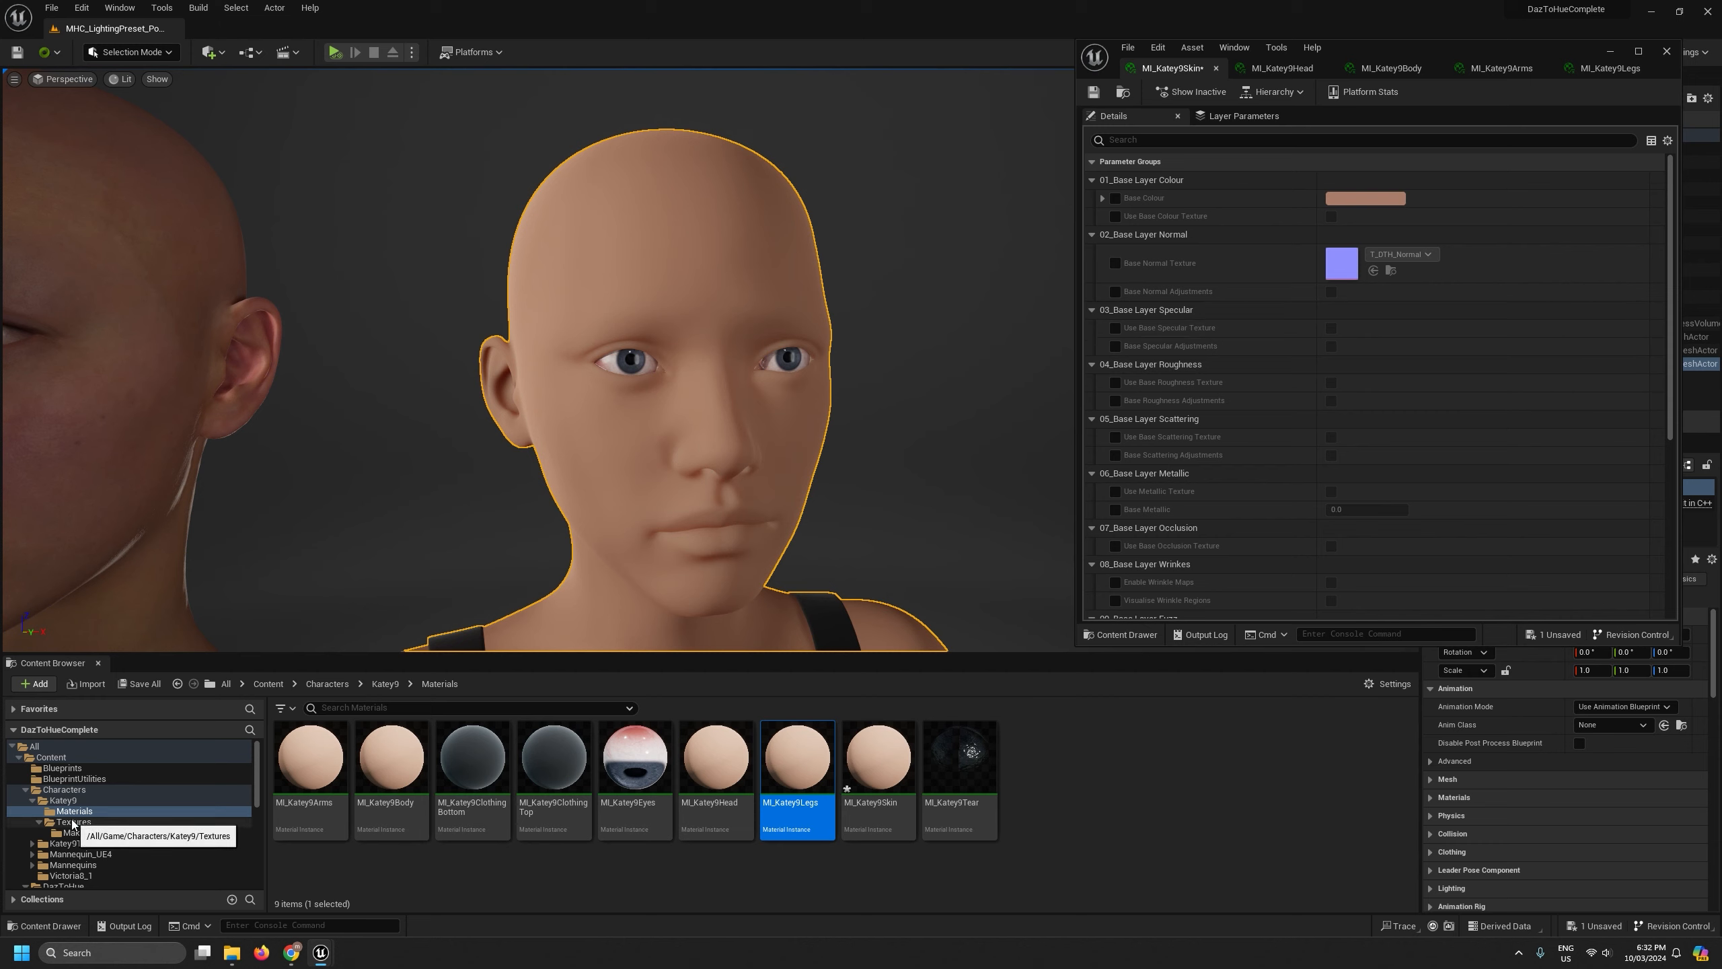
click(72, 822)
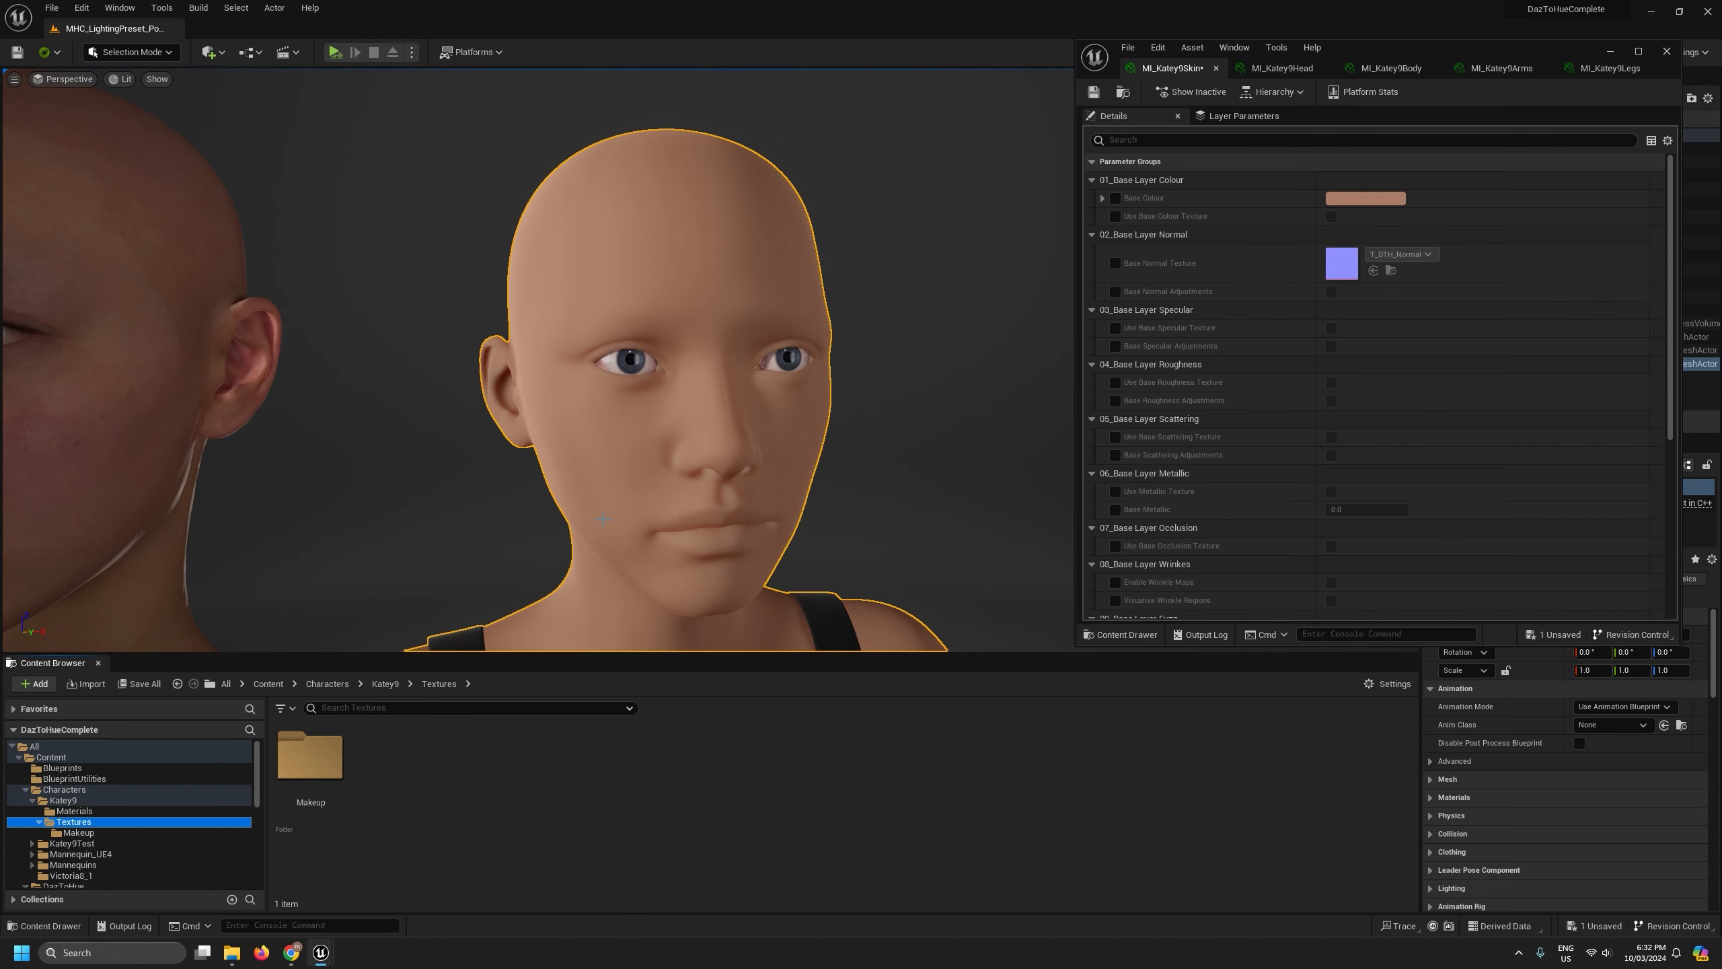
scroll(740, 516, up, 3)
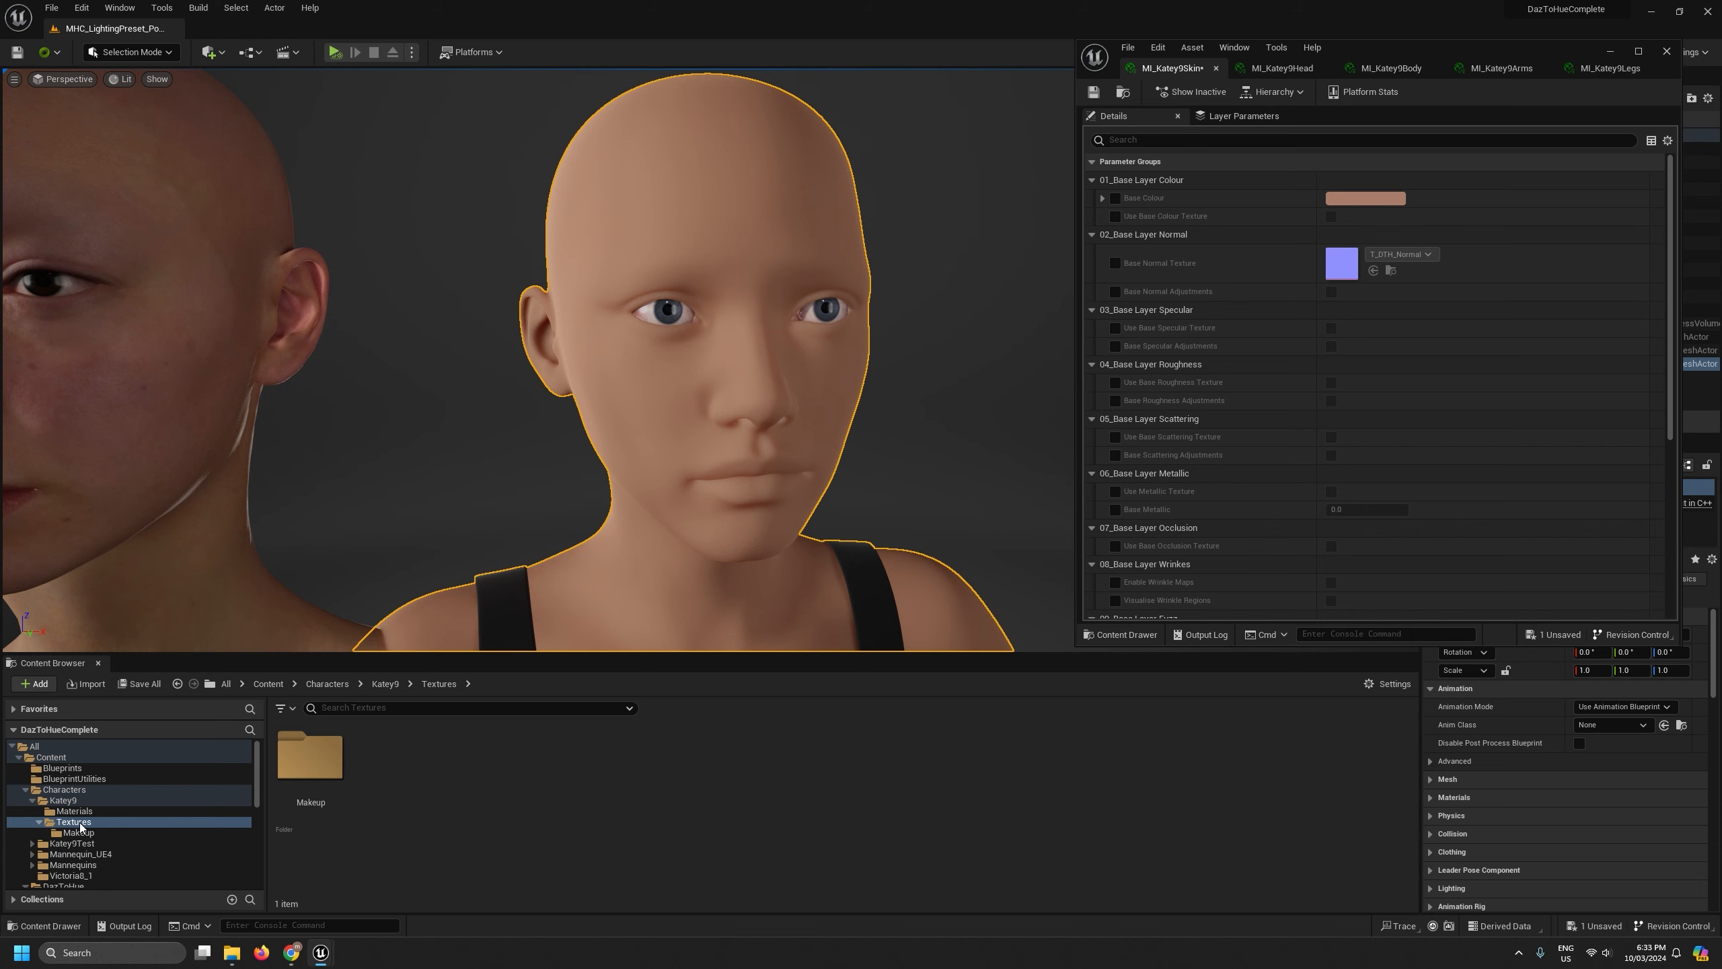
Switch to the exported Katey9 Textures folder in File Explorer, enlarge its window and move it clear of the content browser
click(231, 953)
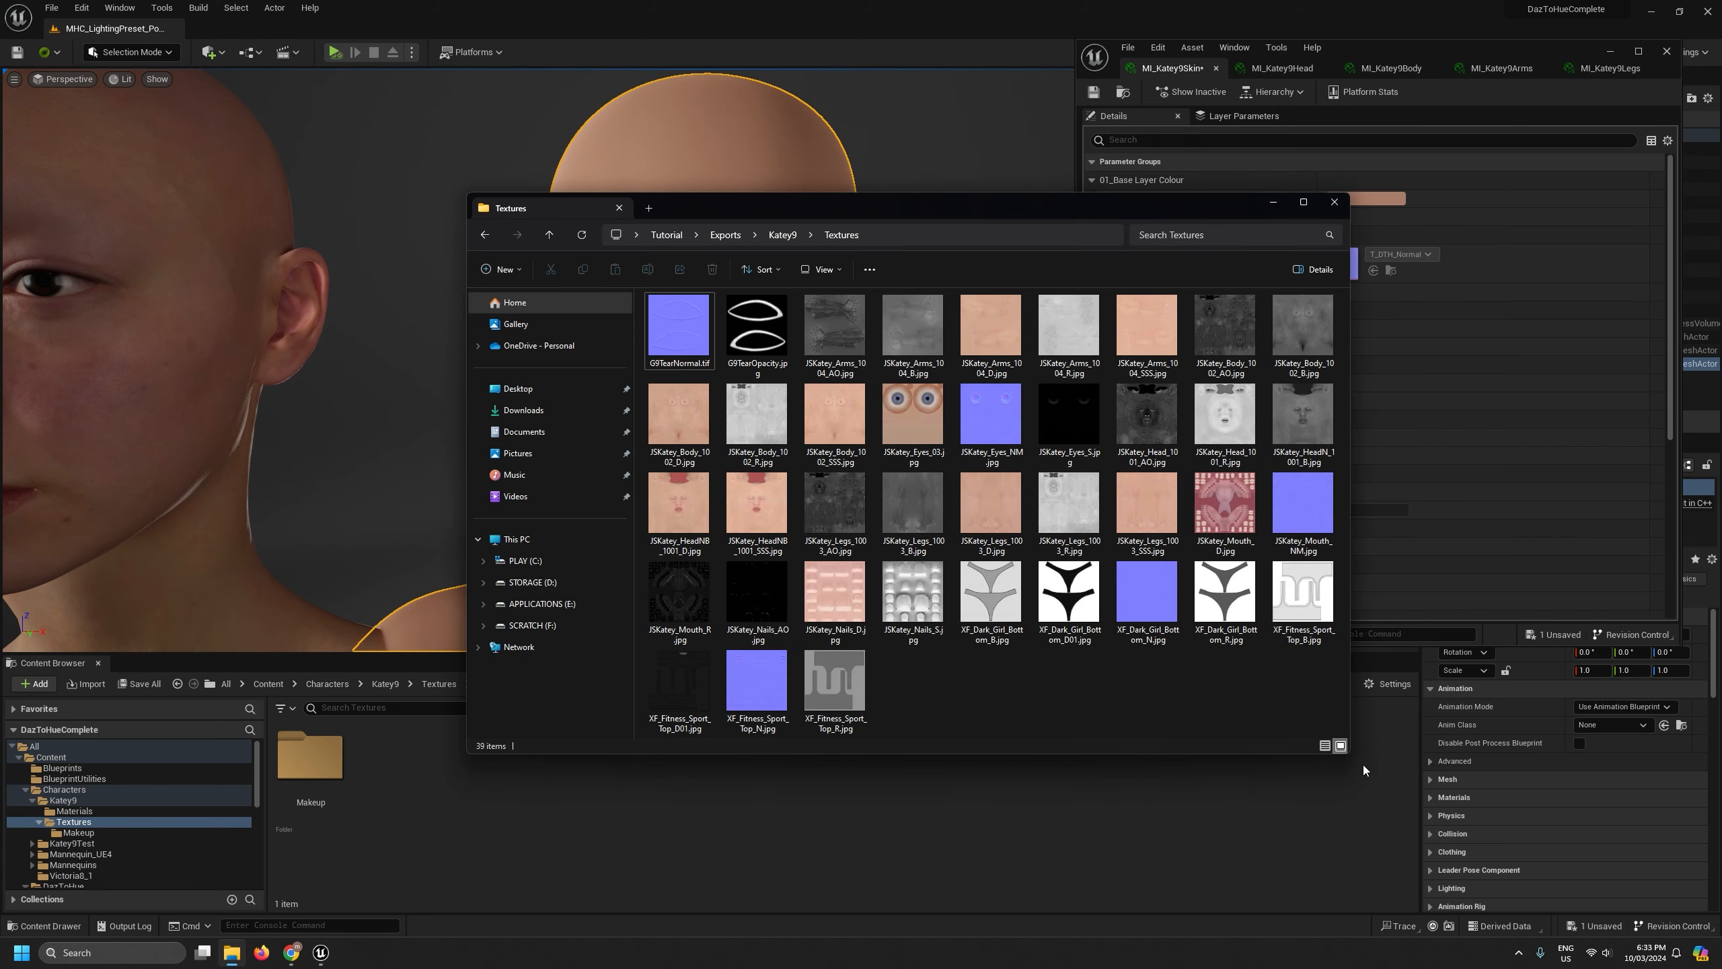
drag(1348, 755, 1431, 806)
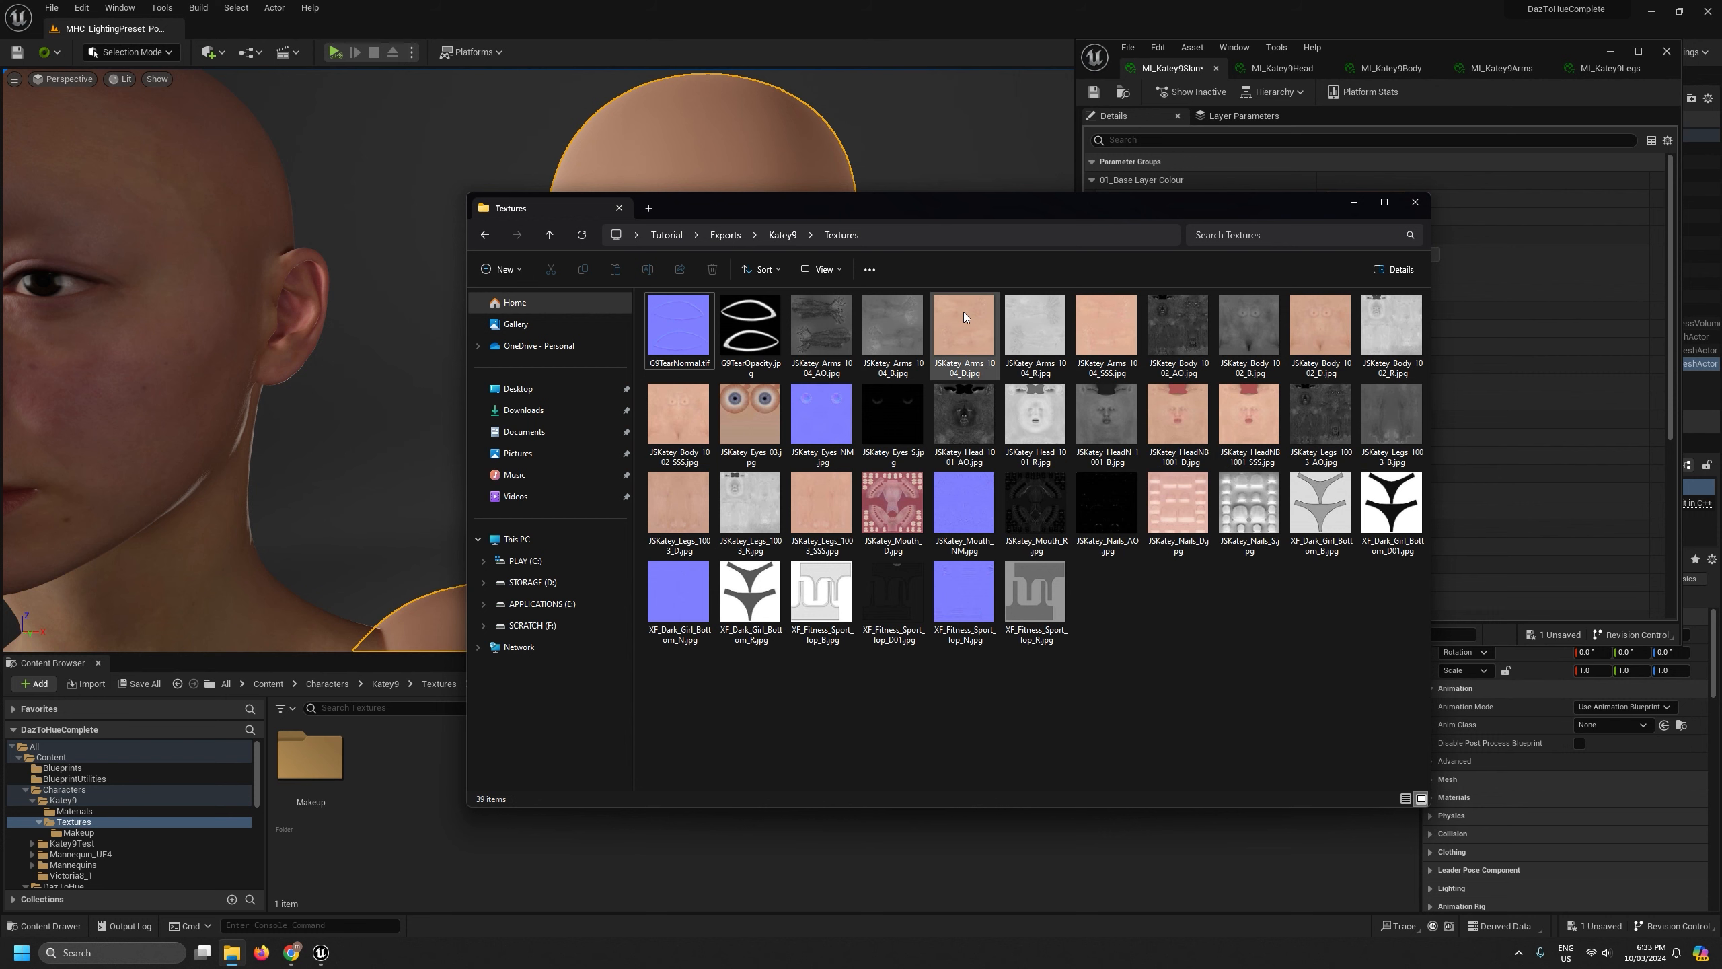
drag(969, 201, 1147, 264)
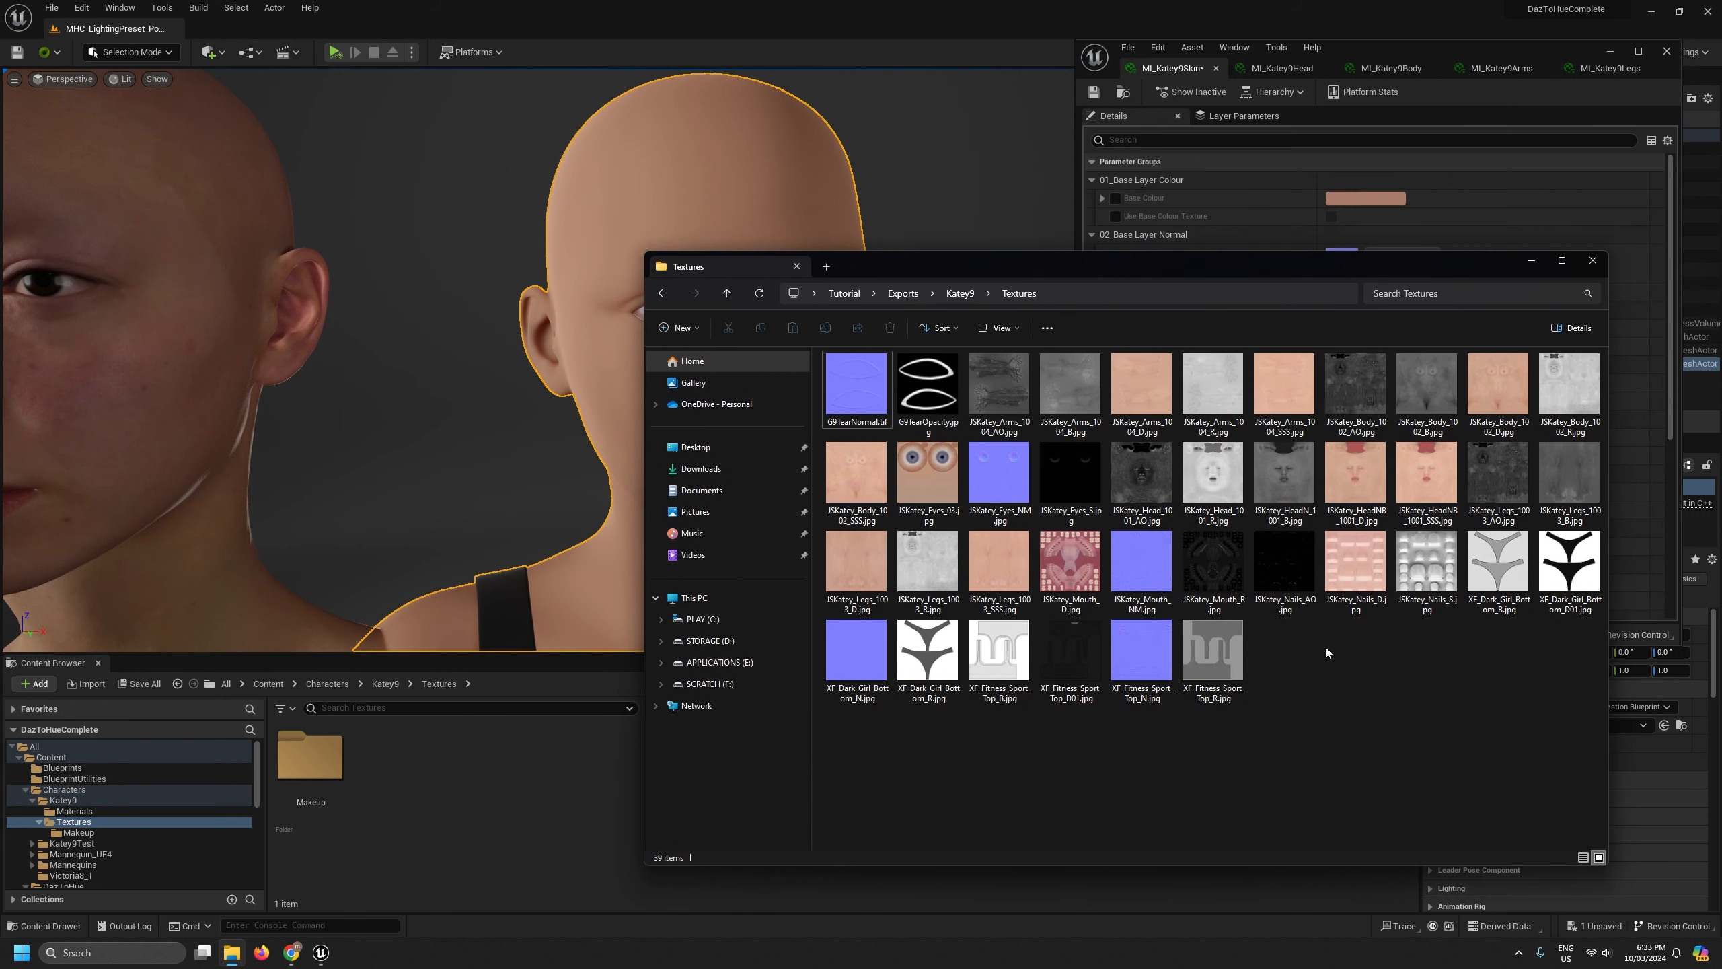
Examine the exported skin texture files by map type: D, SSS, AO, B and R for the head, body and arms
click(1364, 469)
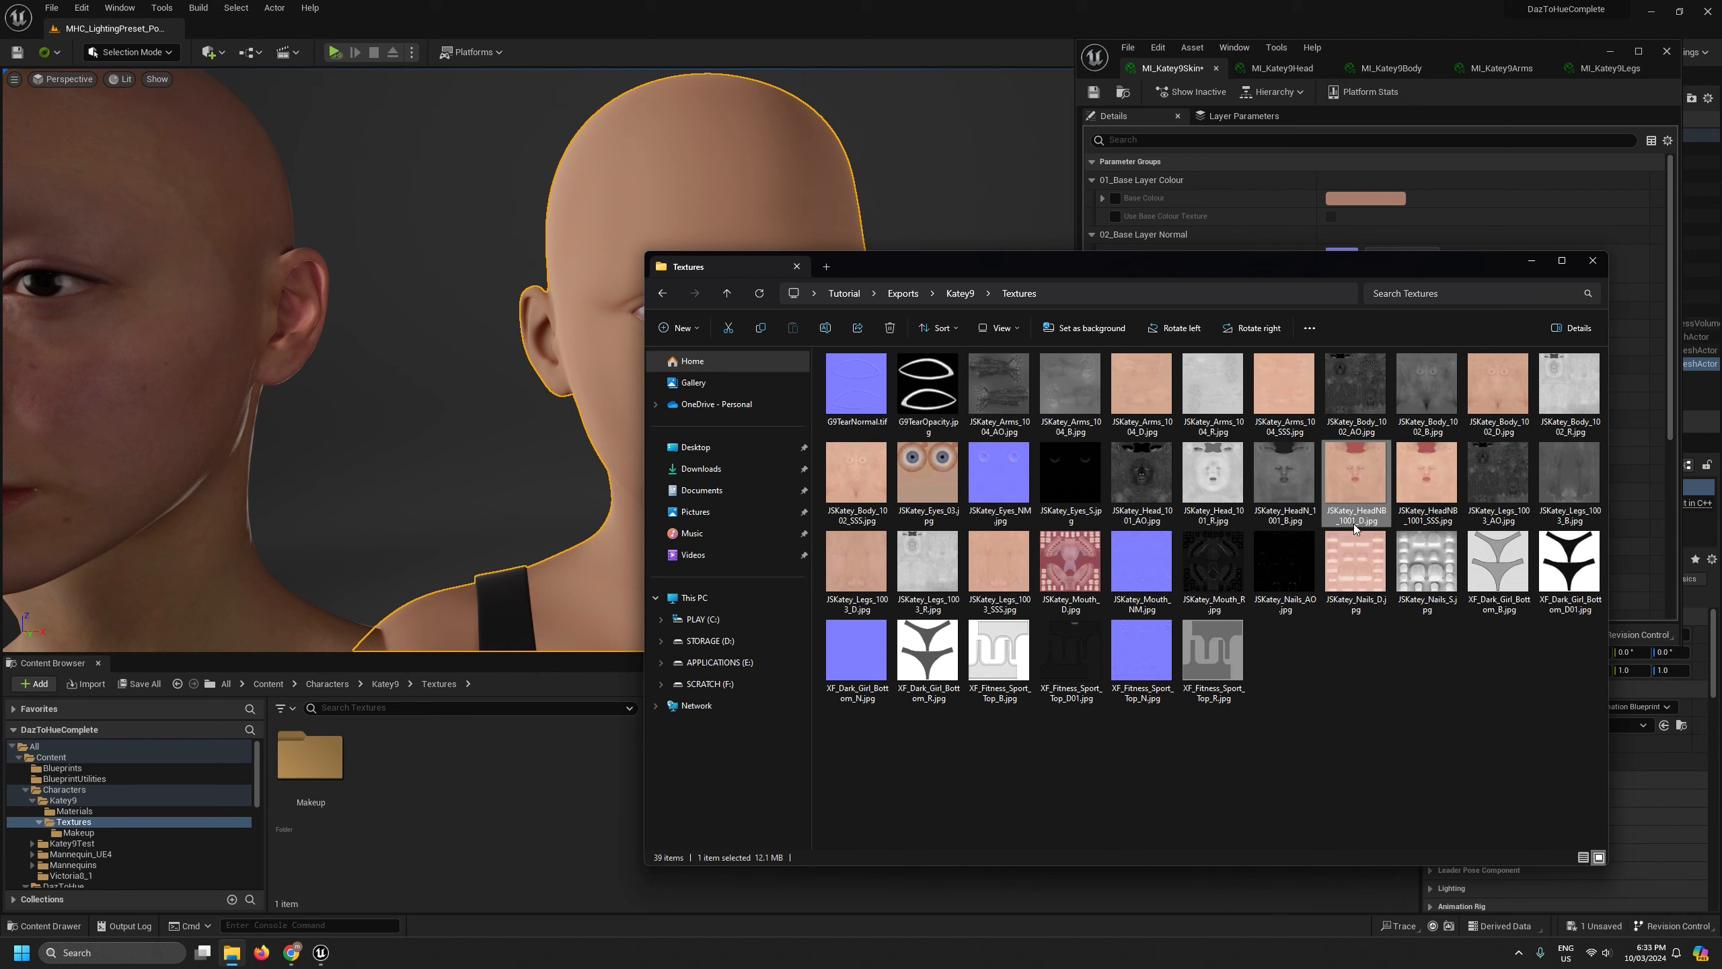
click(1411, 479)
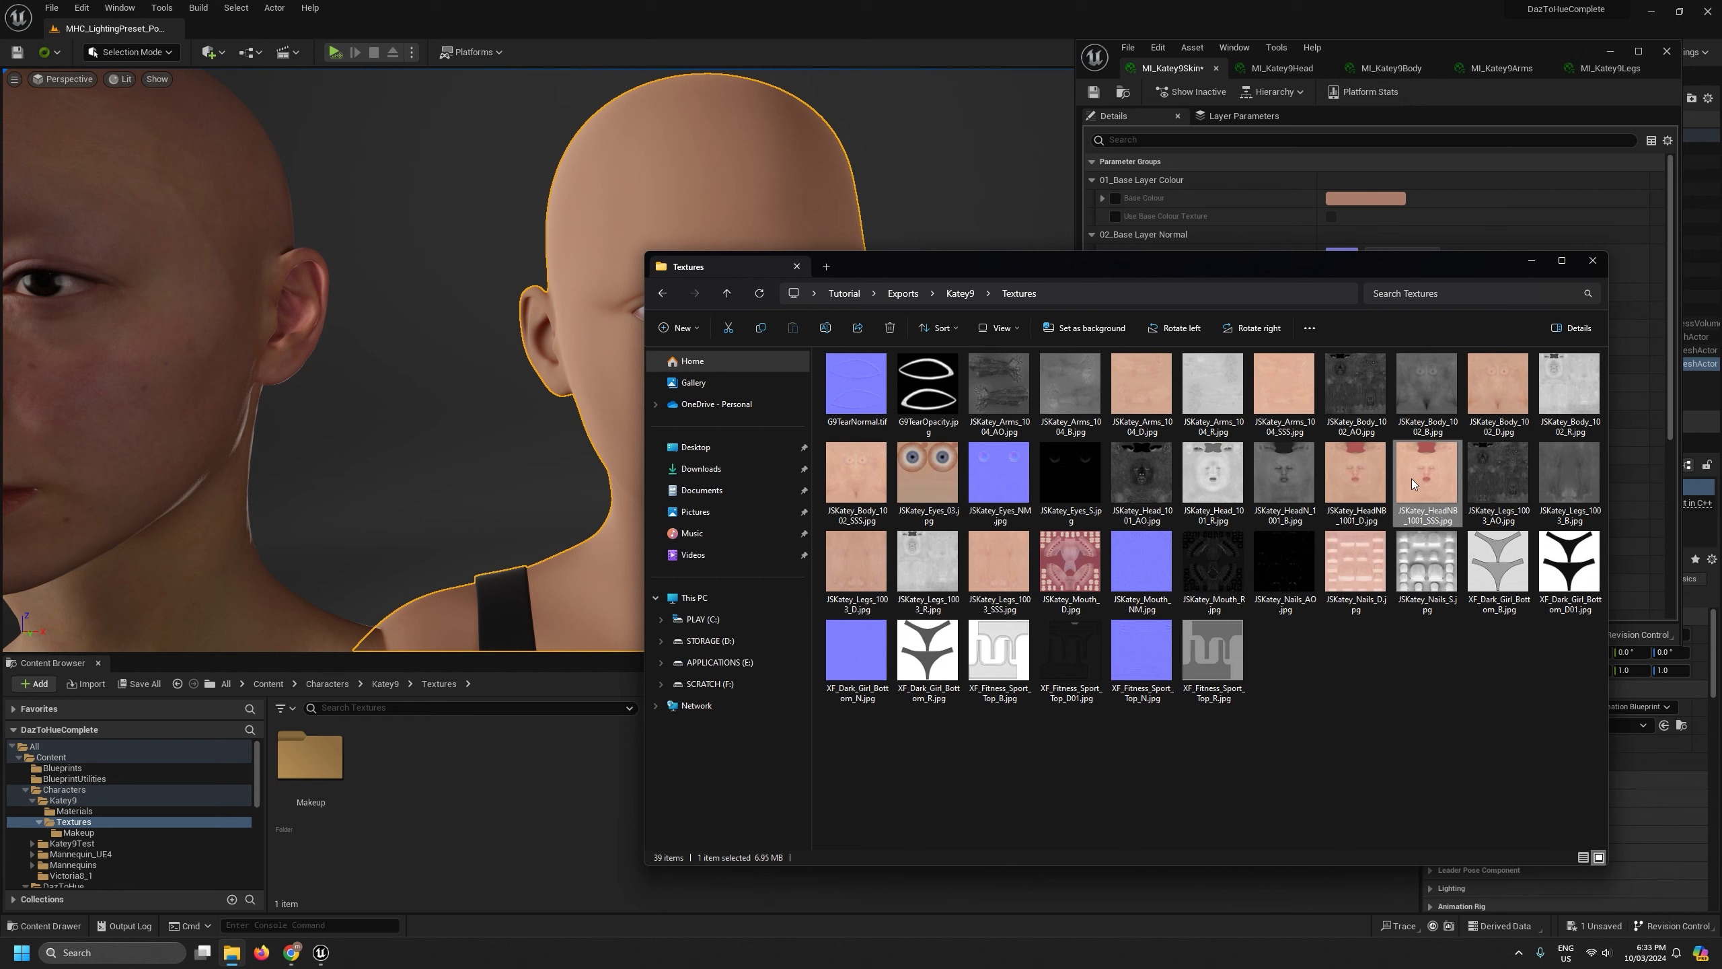
click(1364, 472)
click(1353, 401)
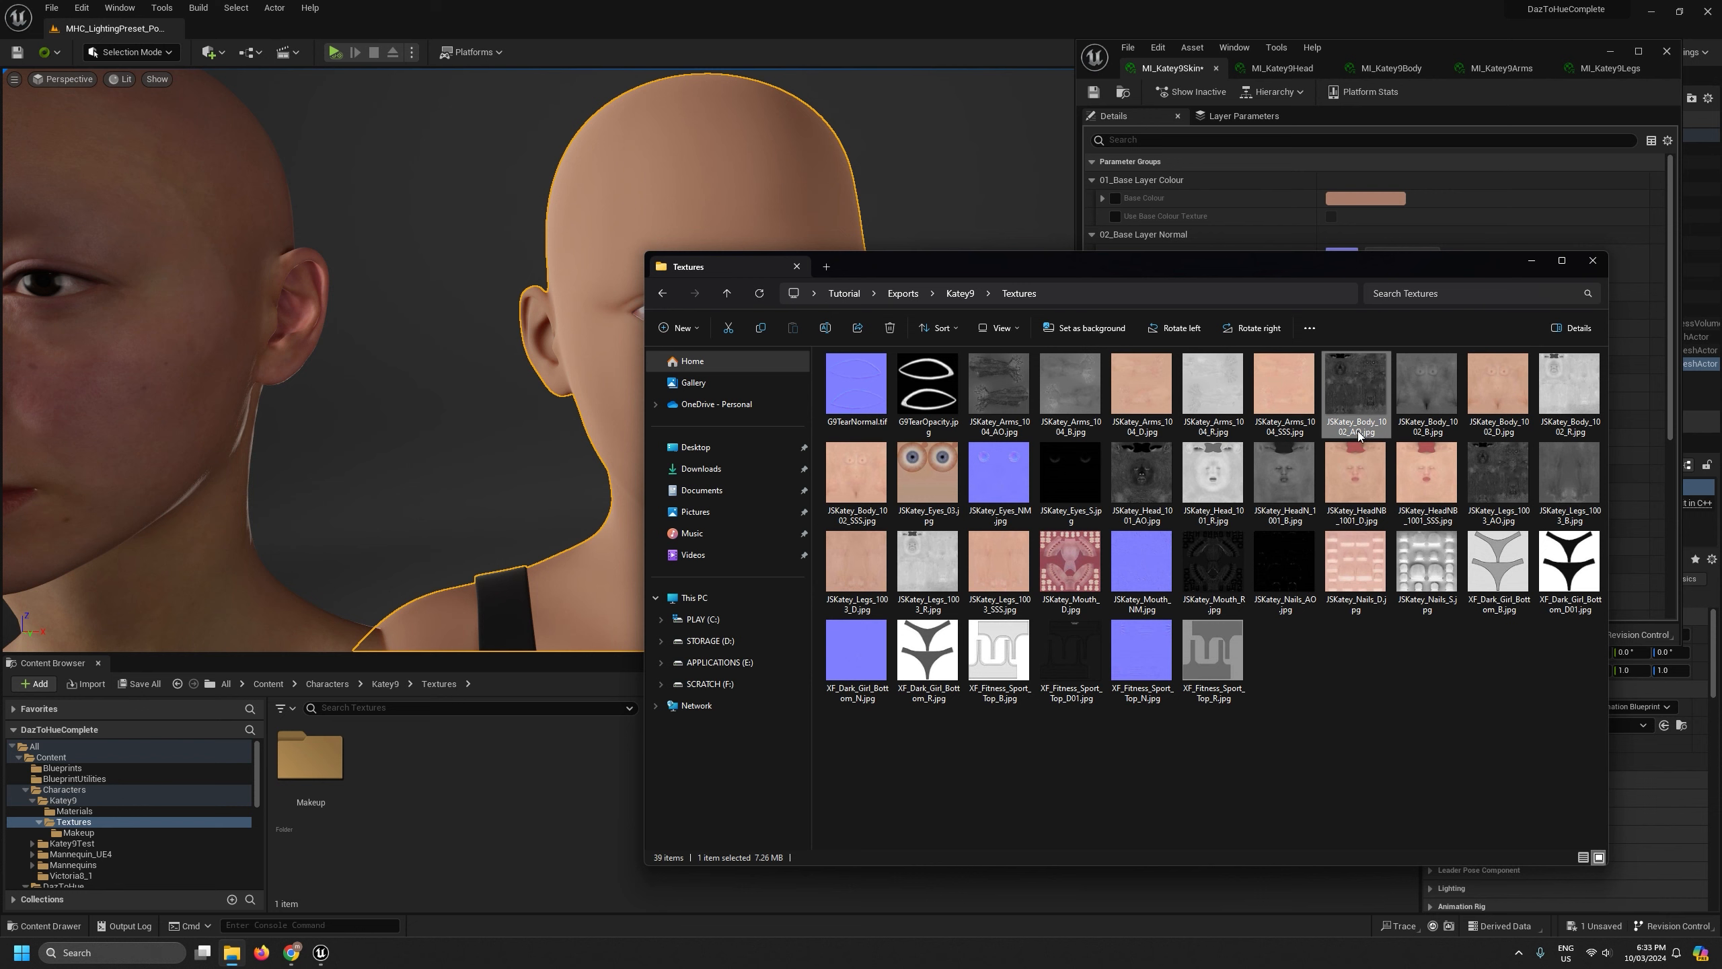
click(1443, 400)
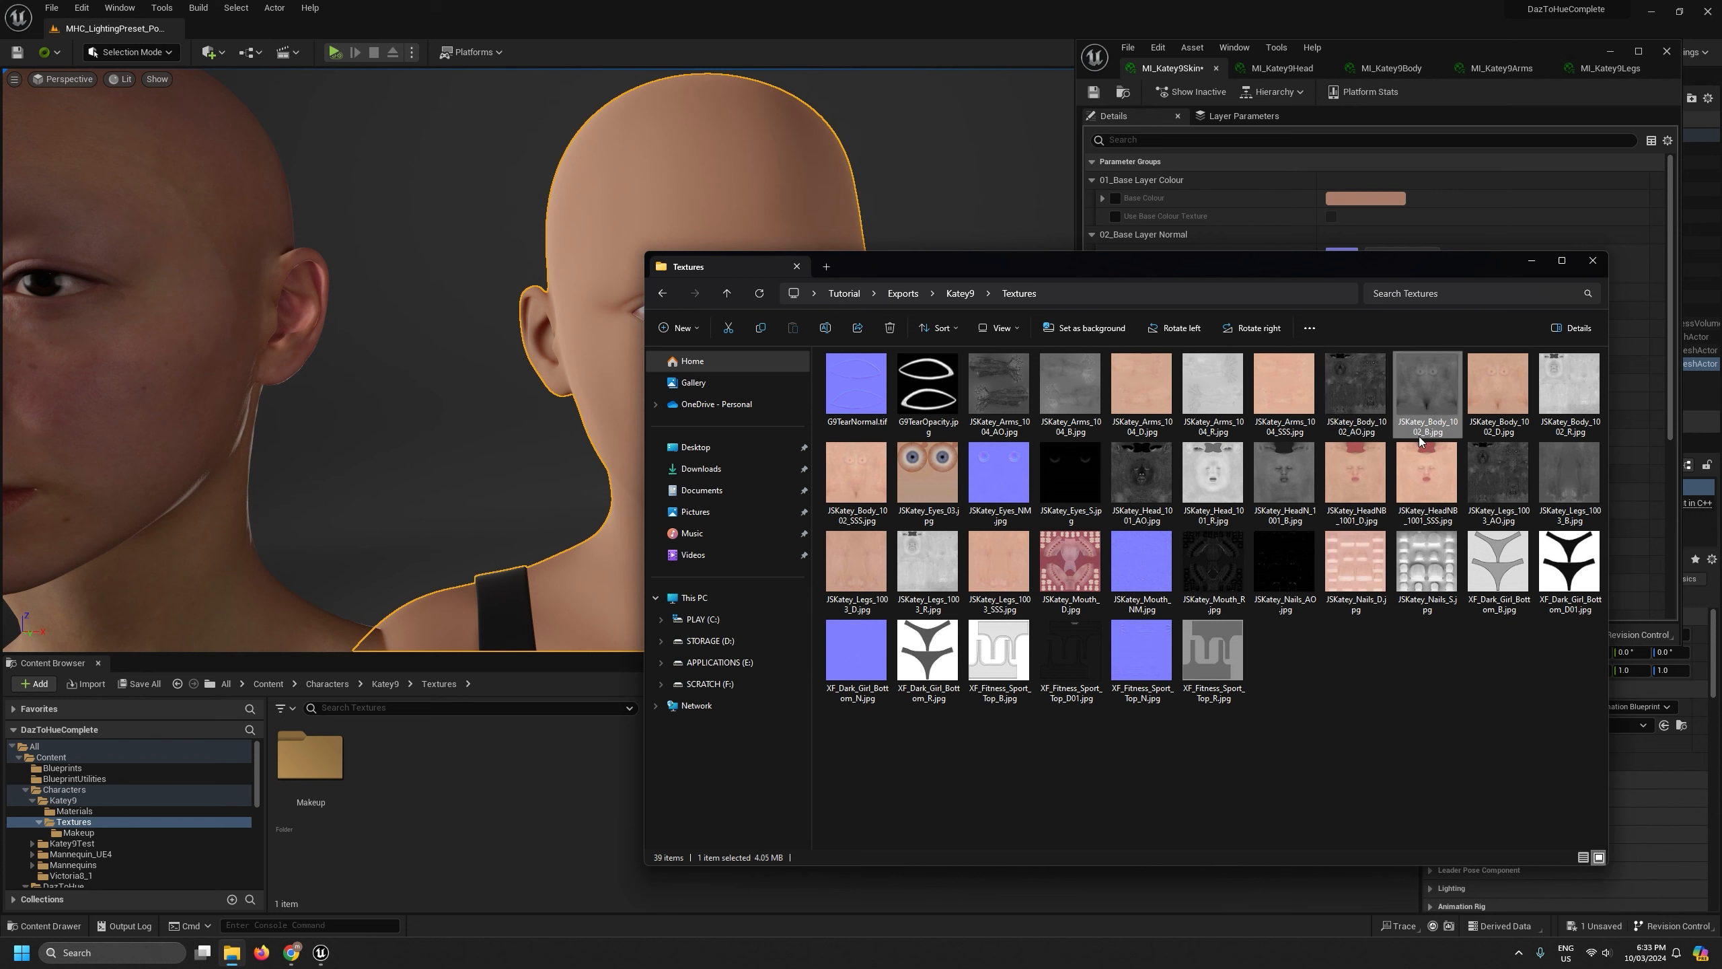
click(1570, 426)
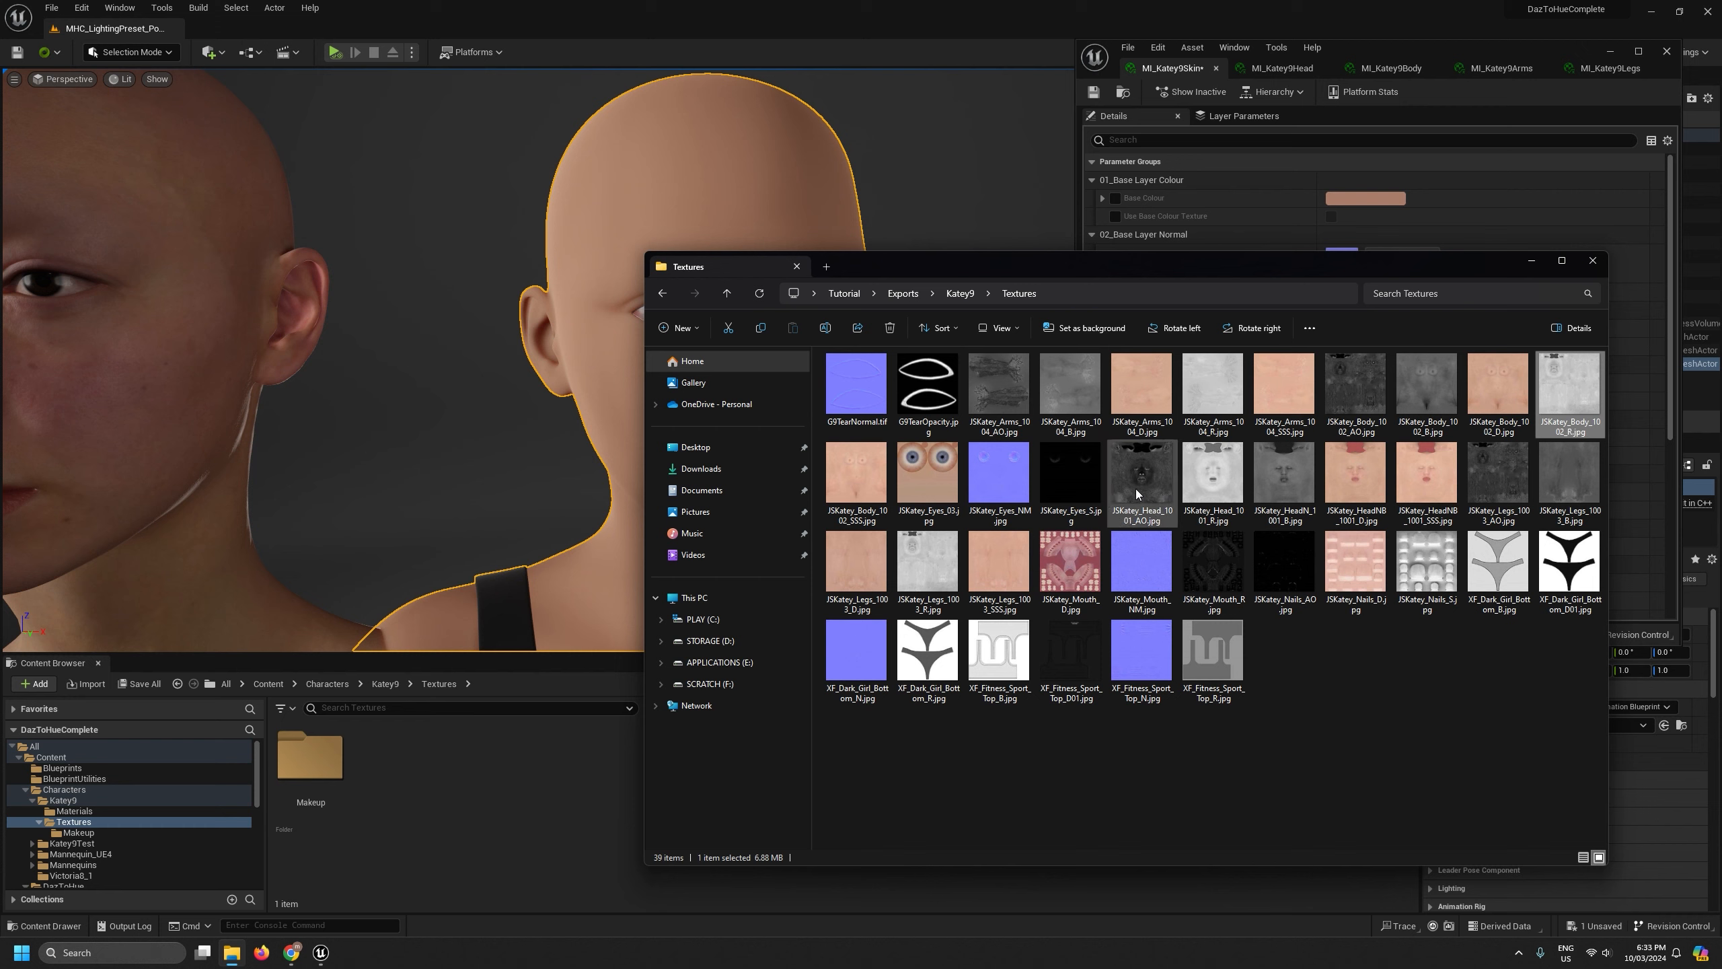
click(1513, 474)
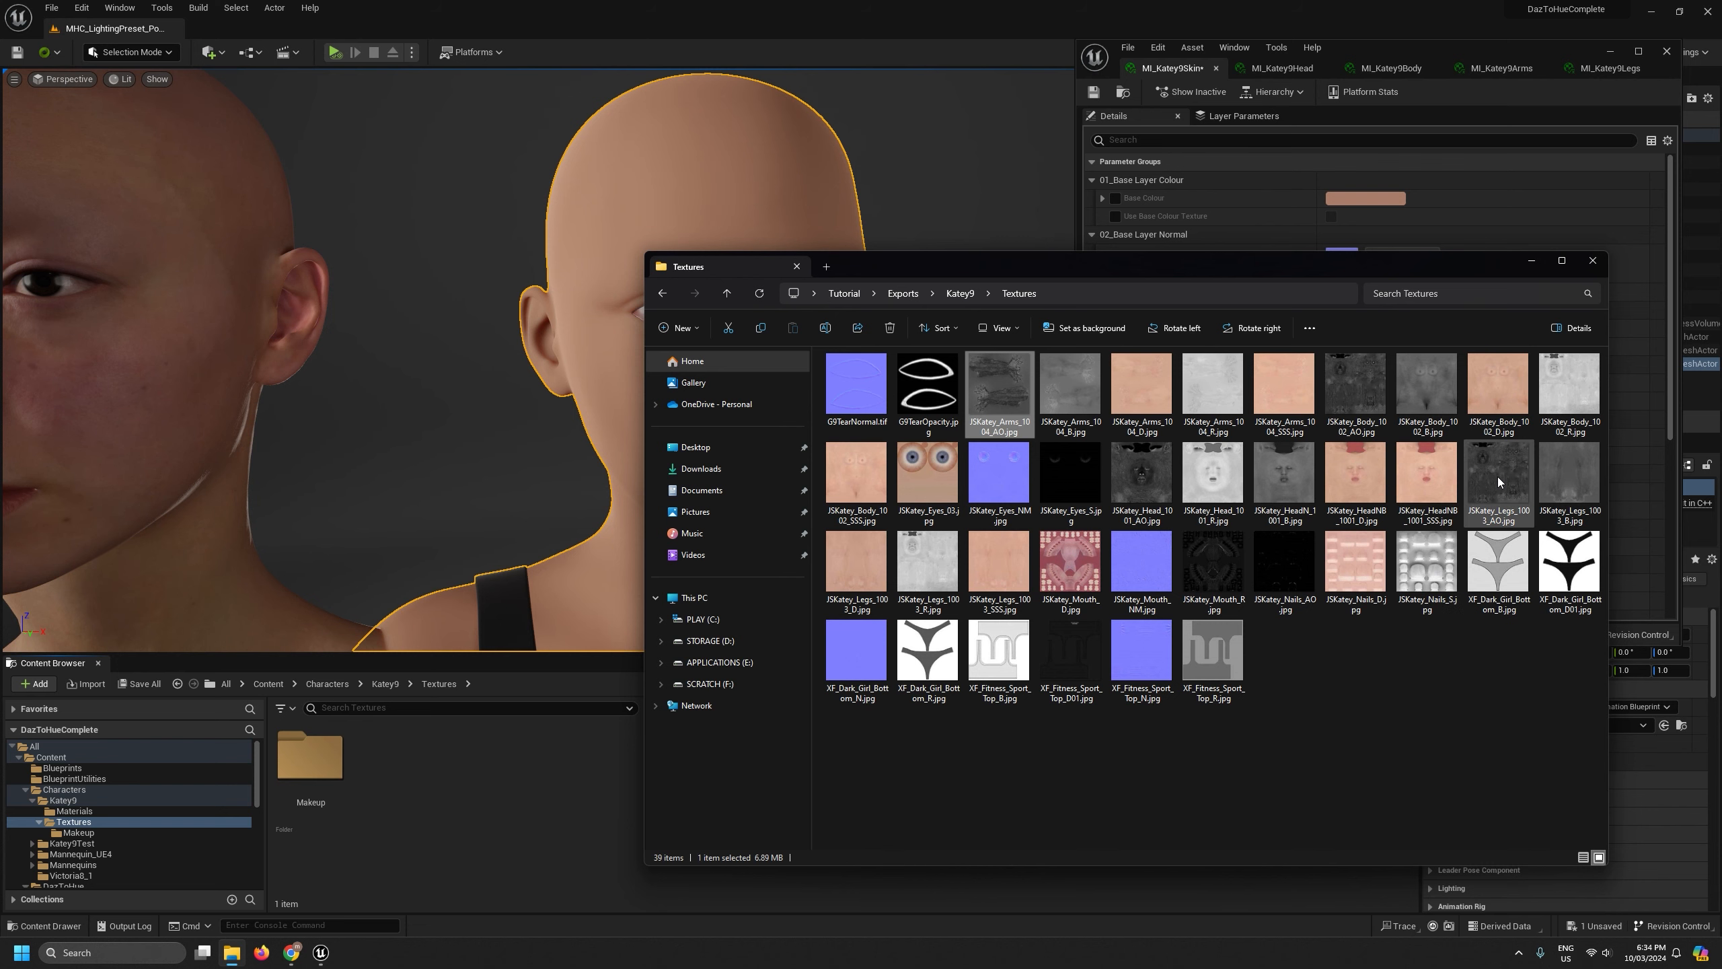
View the level in the buffer visualization Overview, and return the viewport to Lit
click(118, 79)
mouse_move(180, 295)
click(311, 313)
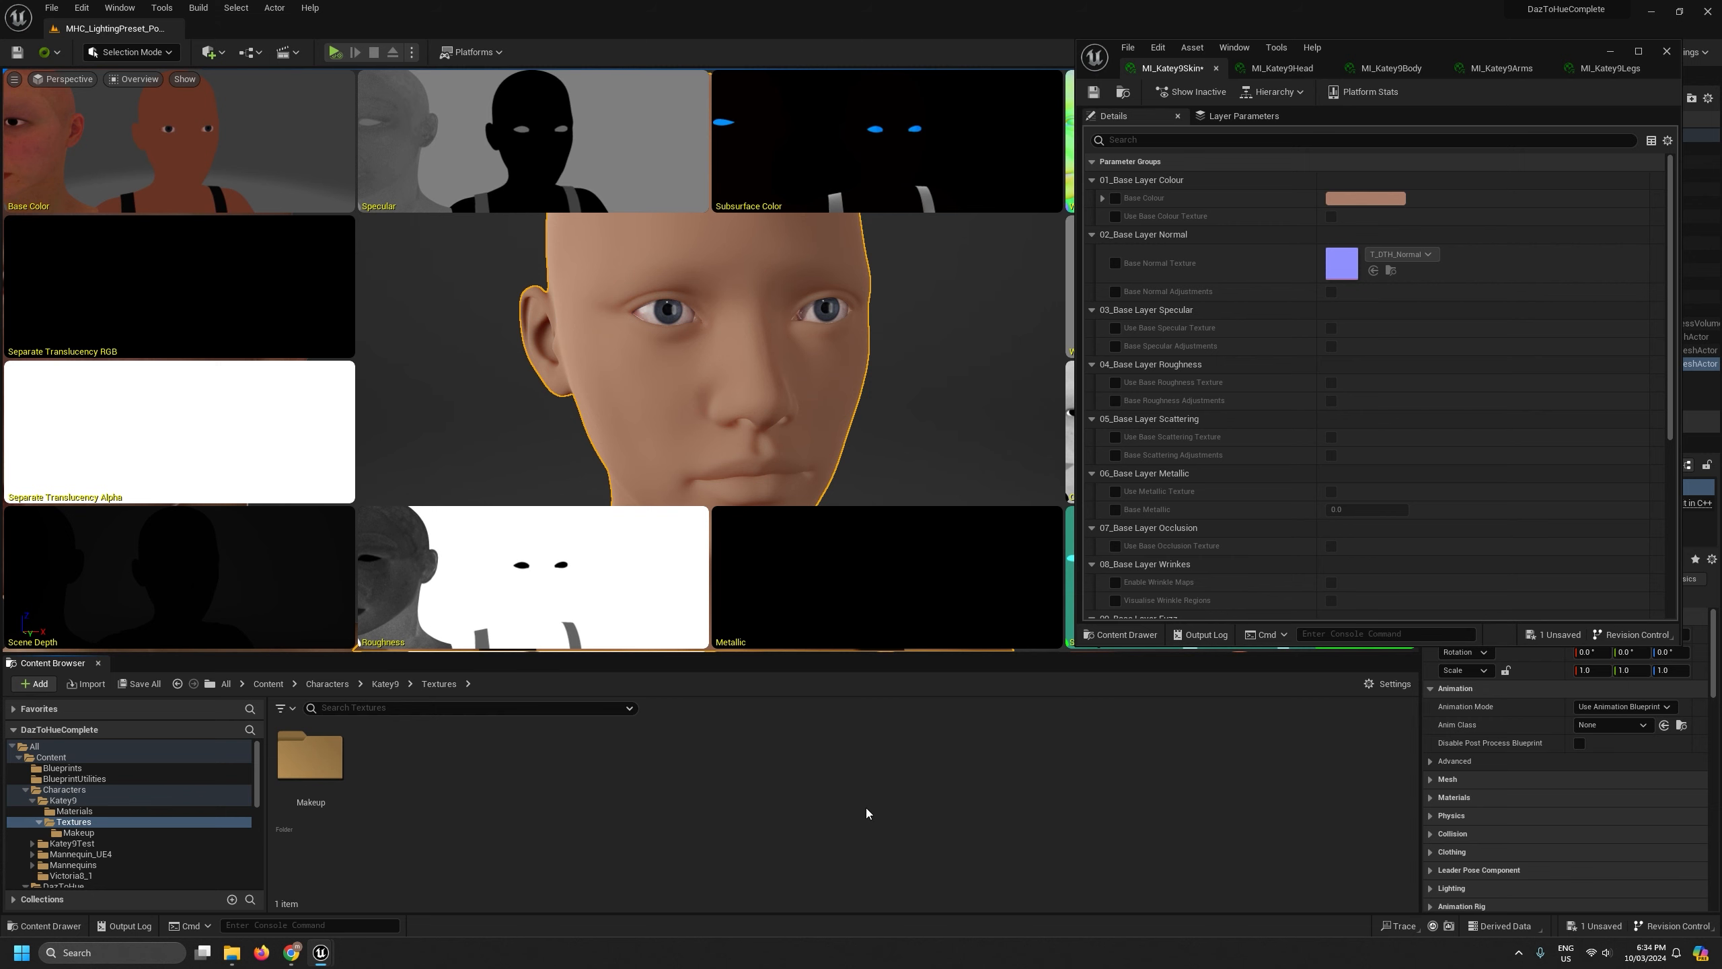
click(134, 78)
click(217, 115)
Import the exported arms 1004_D, body 1002_D, head 1001_D and legs 1003_D images into Katey9's Textures folder
click(231, 953)
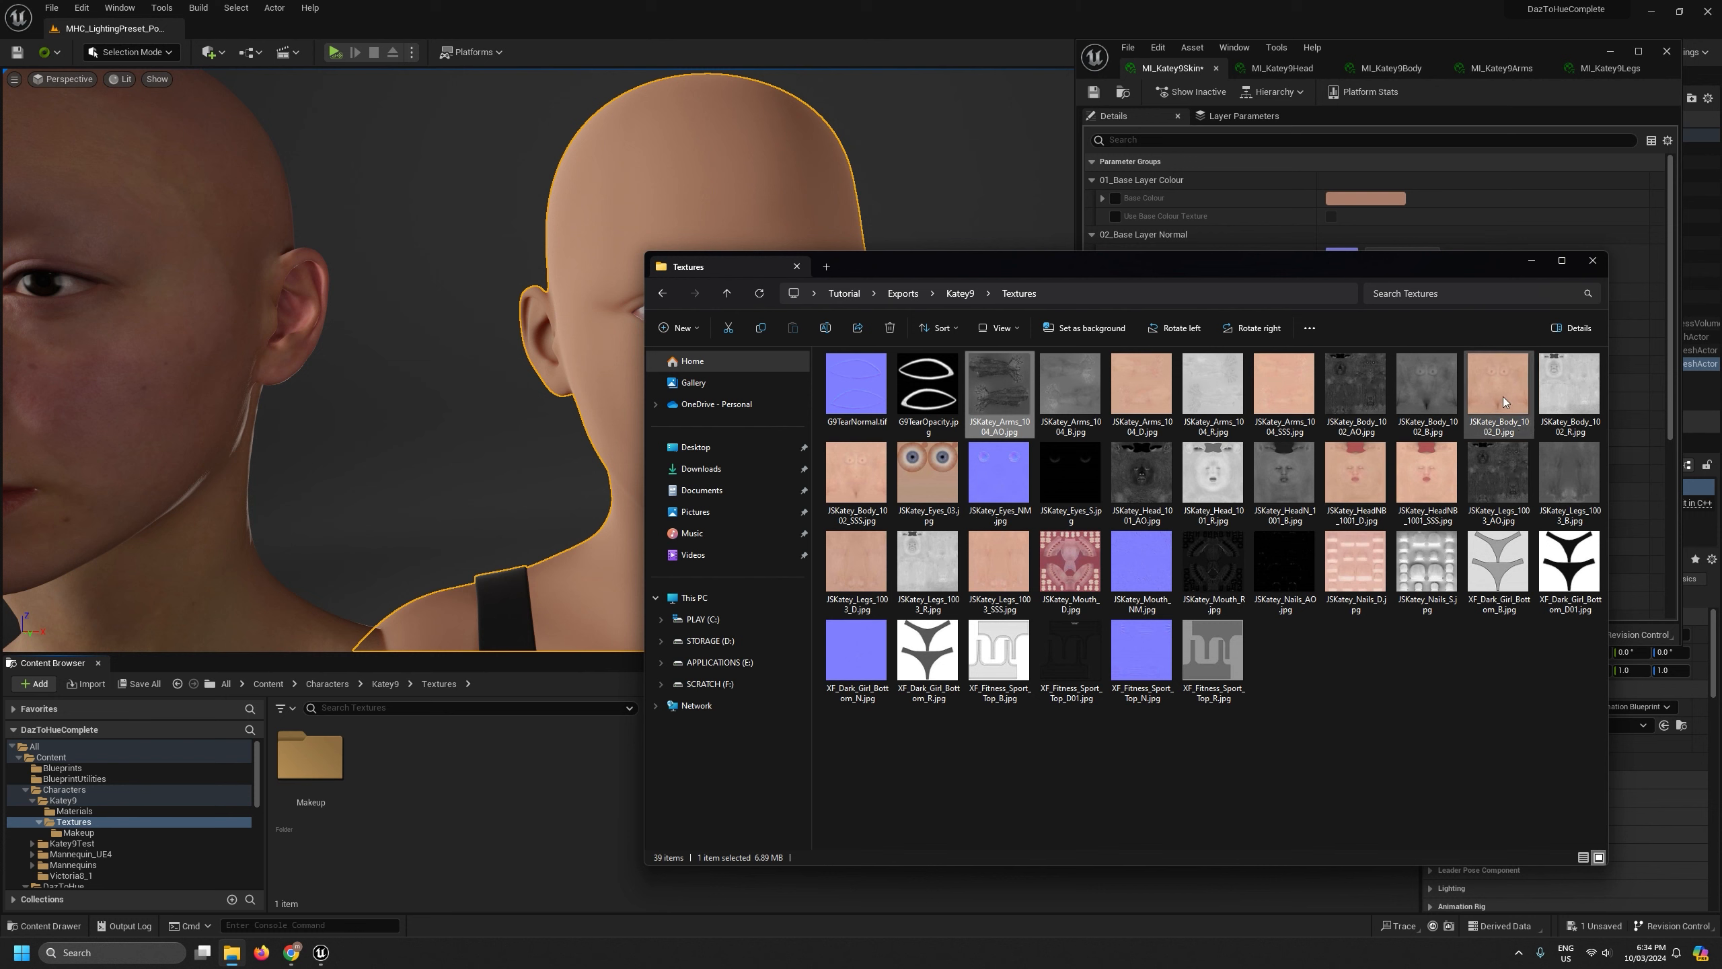
click(1501, 379)
ctrl+click(1144, 378)
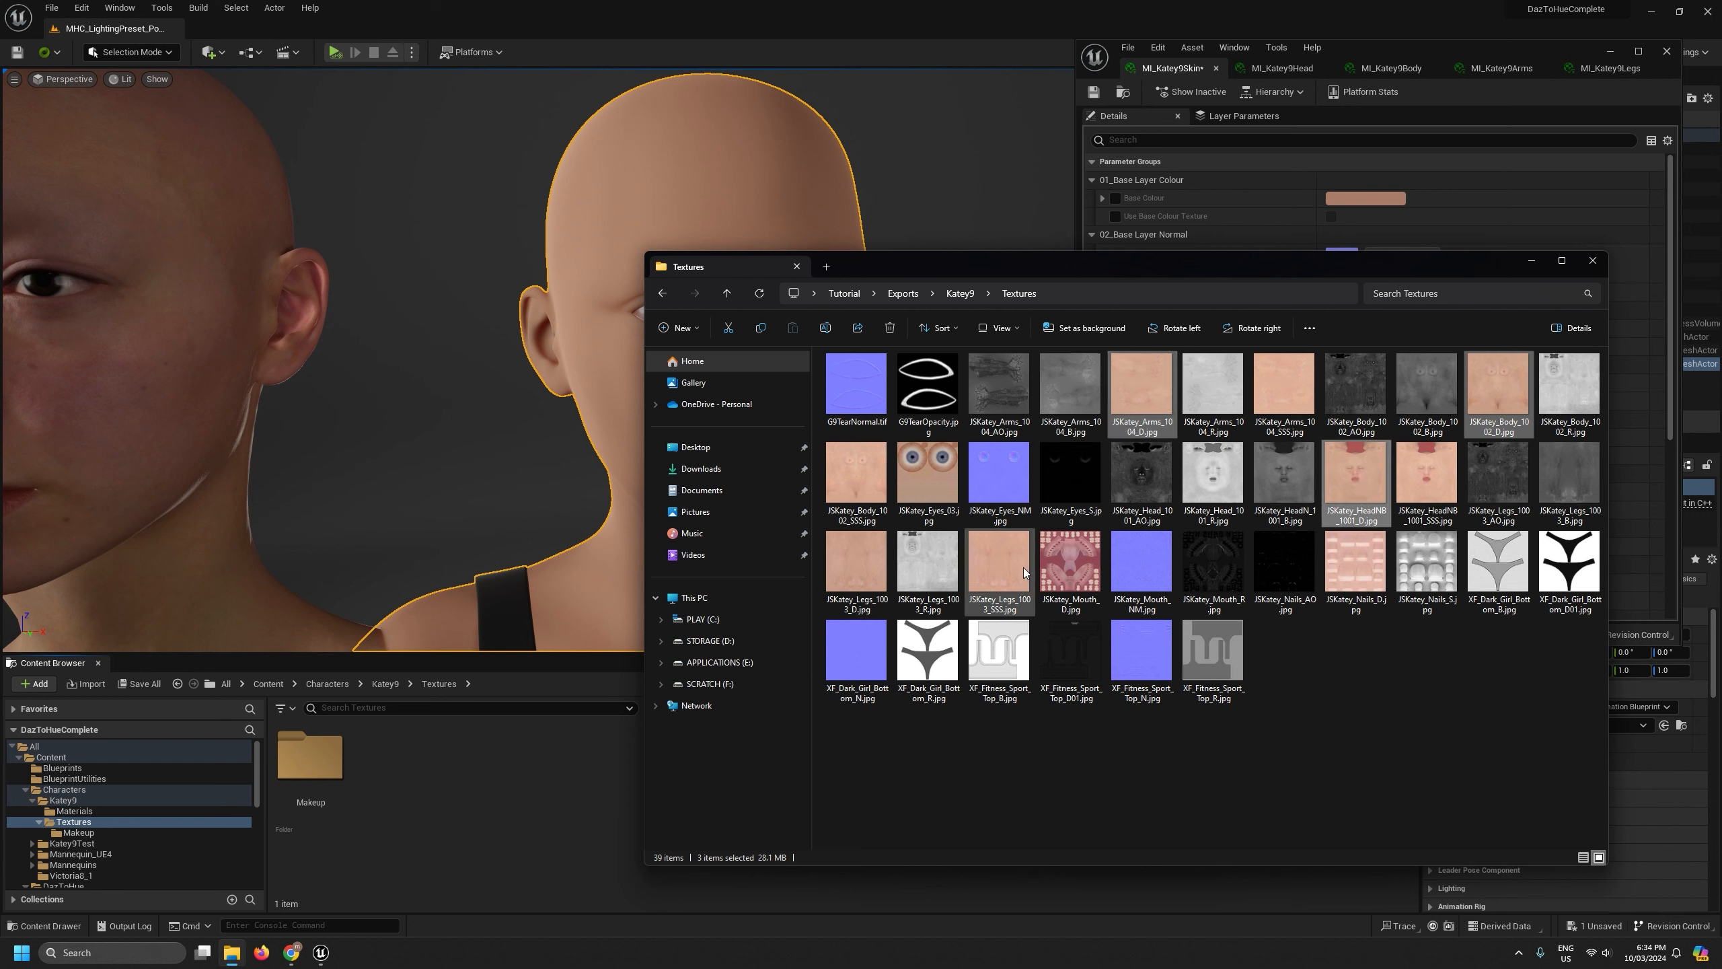
ctrl+click(861, 572)
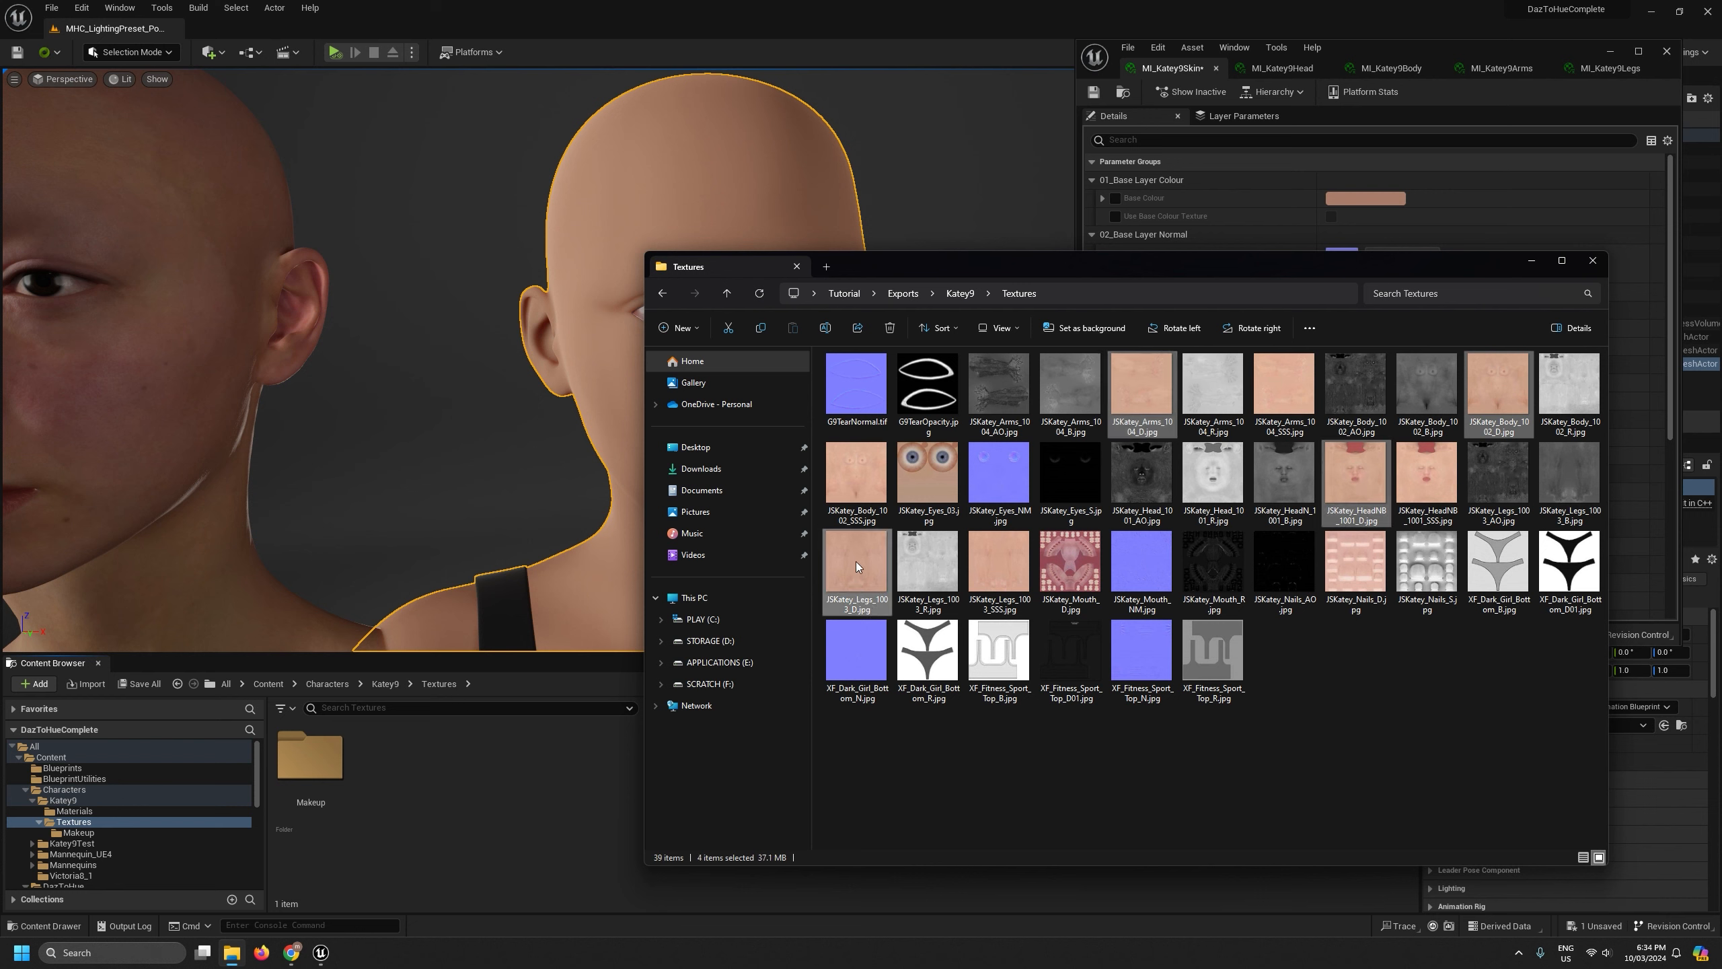
drag(855, 561, 540, 849)
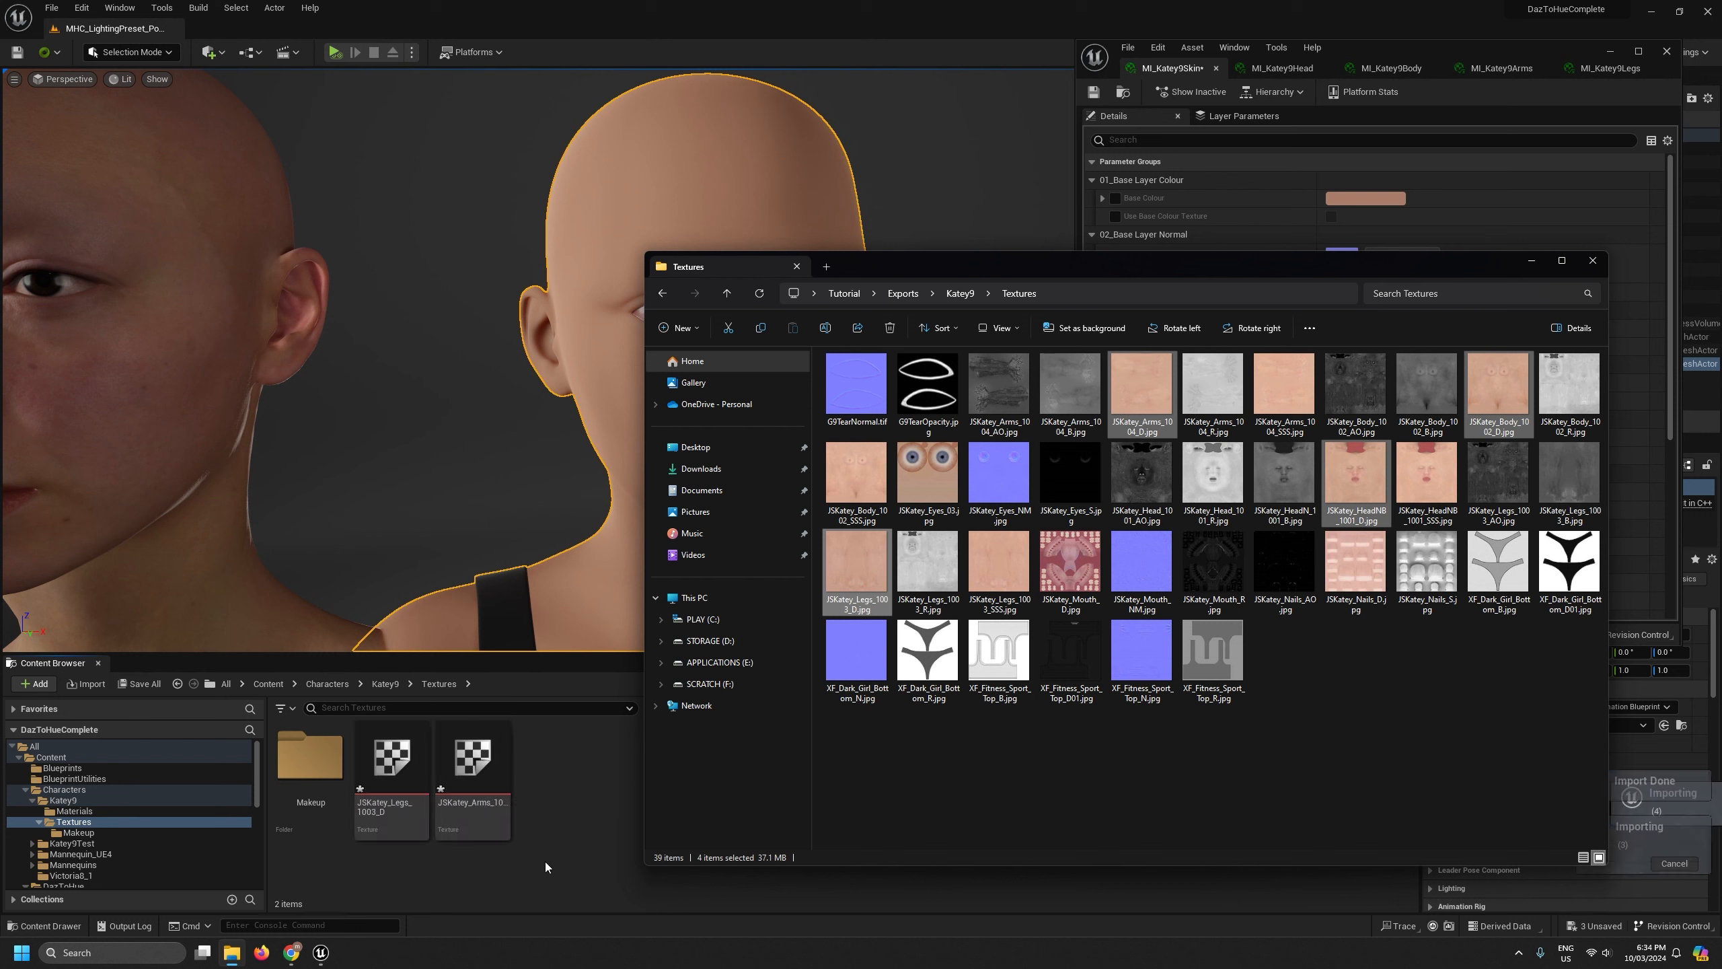
click(1024, 768)
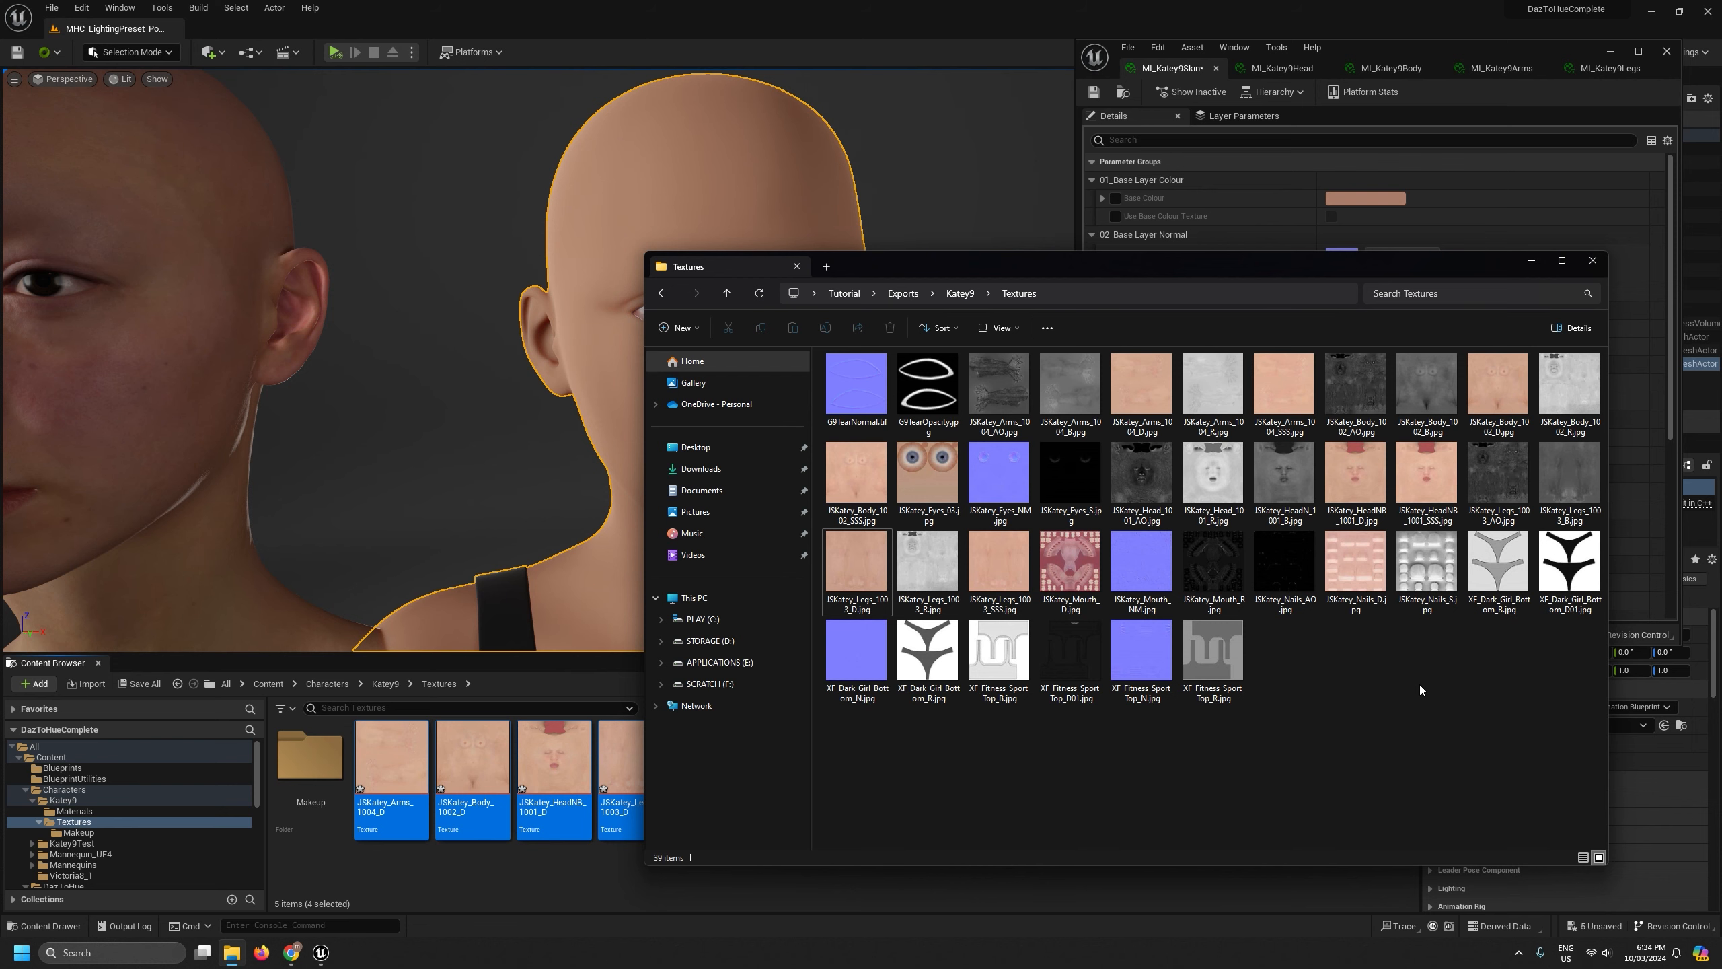
drag(1634, 672, 1624, 672)
click(232, 953)
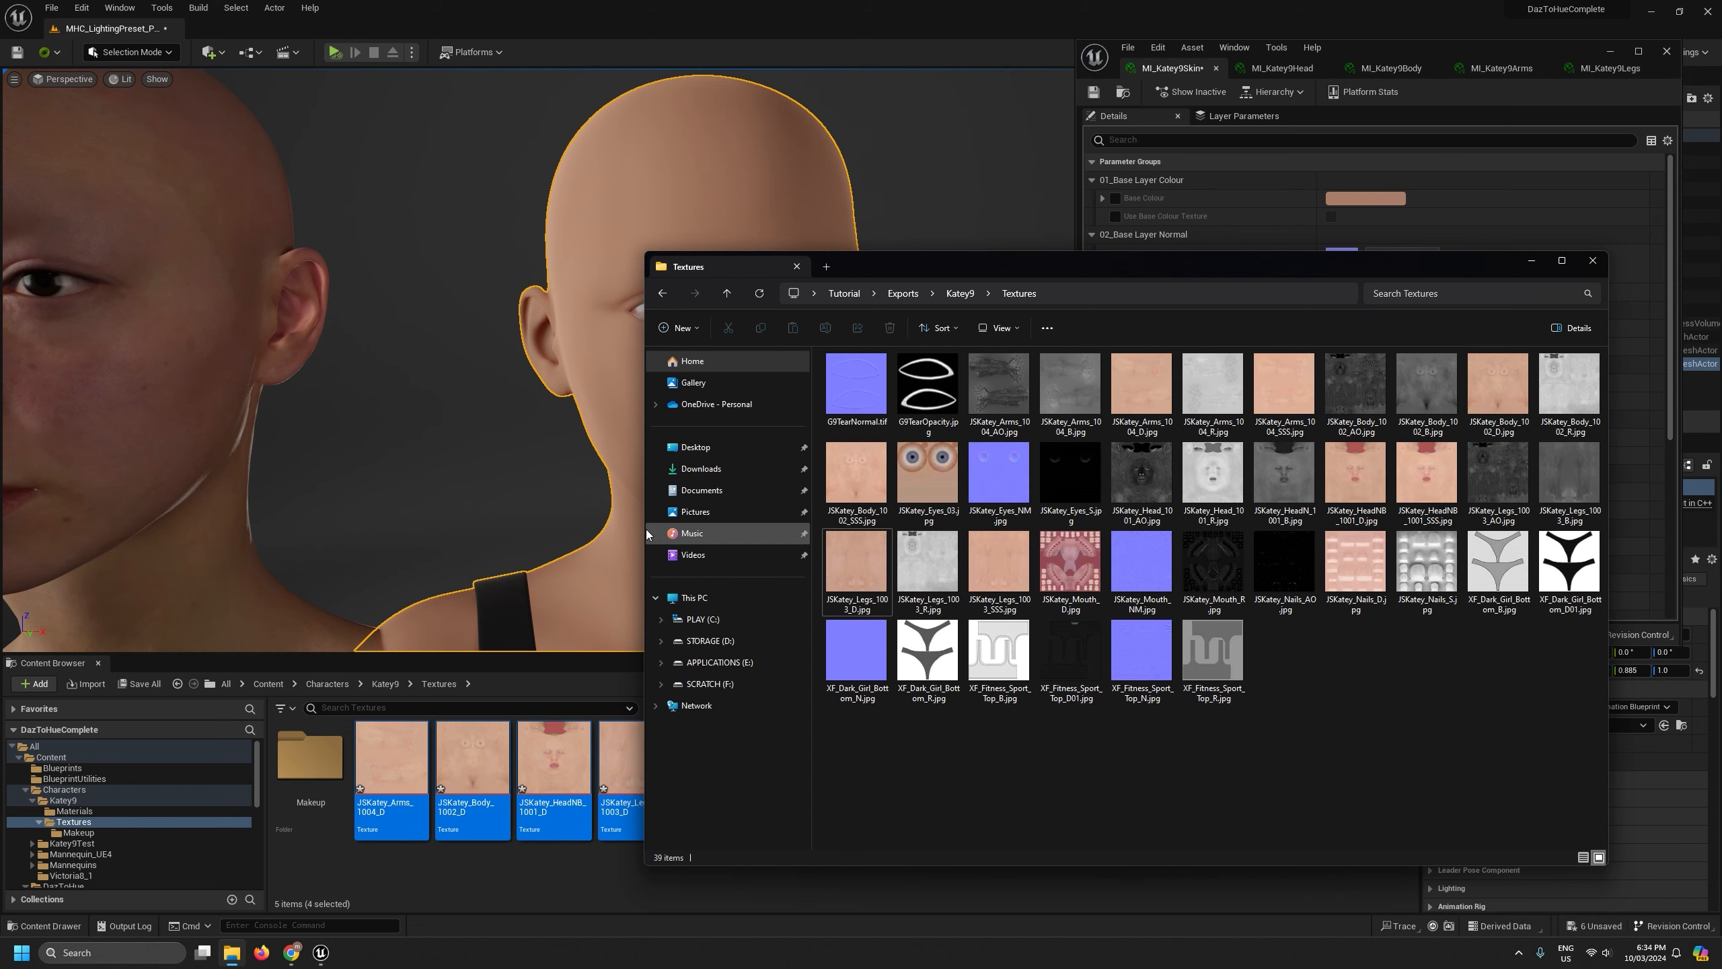
Check the imported legs, head, body and arms colour textures one by one in Katey9's Textures folder
click(623, 752)
click(556, 753)
click(486, 752)
click(393, 752)
click(469, 752)
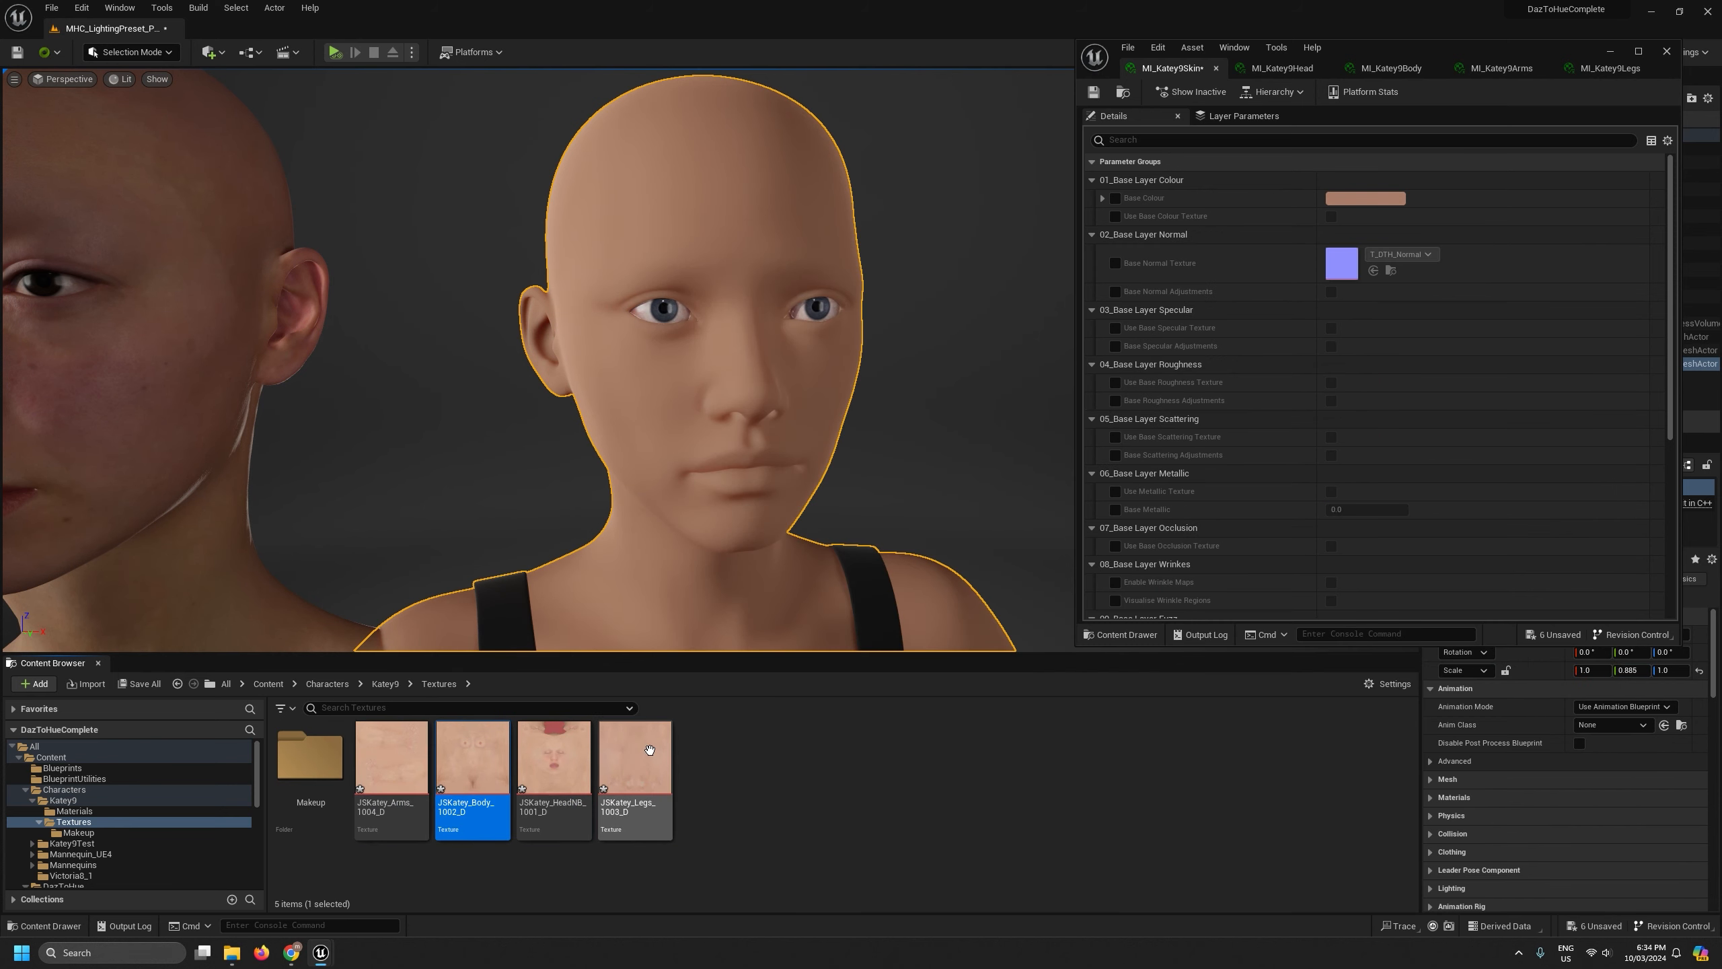
click(650, 748)
Turn on the Use Base Colour Texture override in MI_Katey9Head
click(1281, 67)
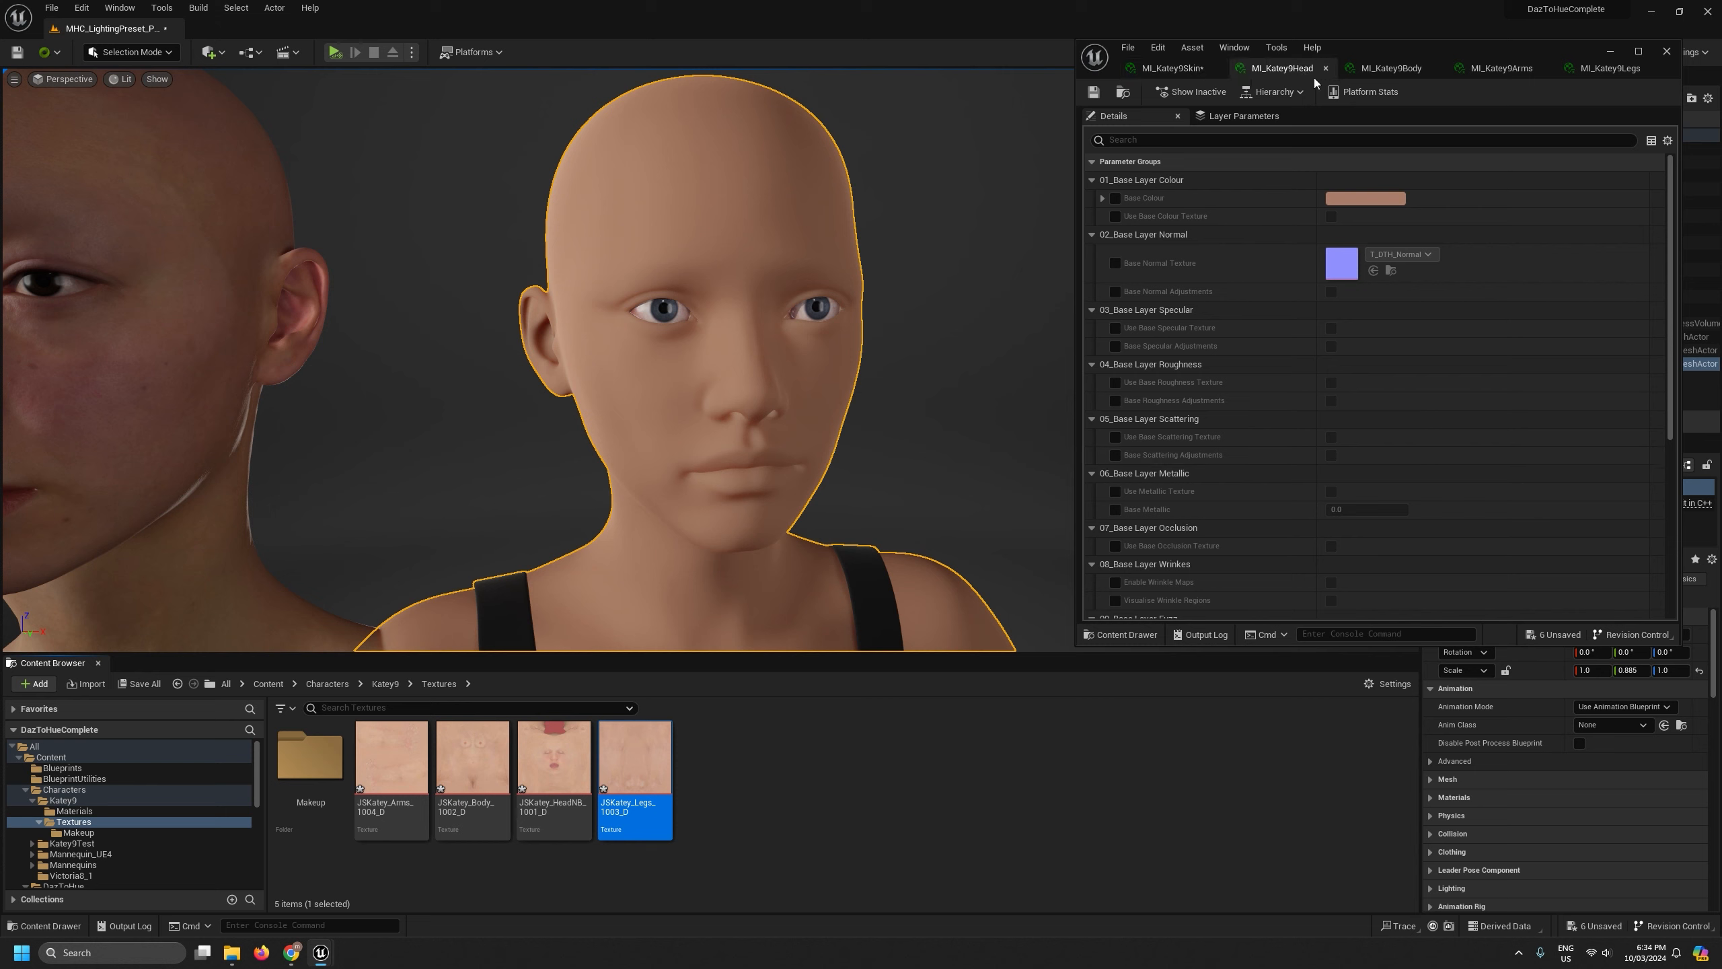
click(1114, 216)
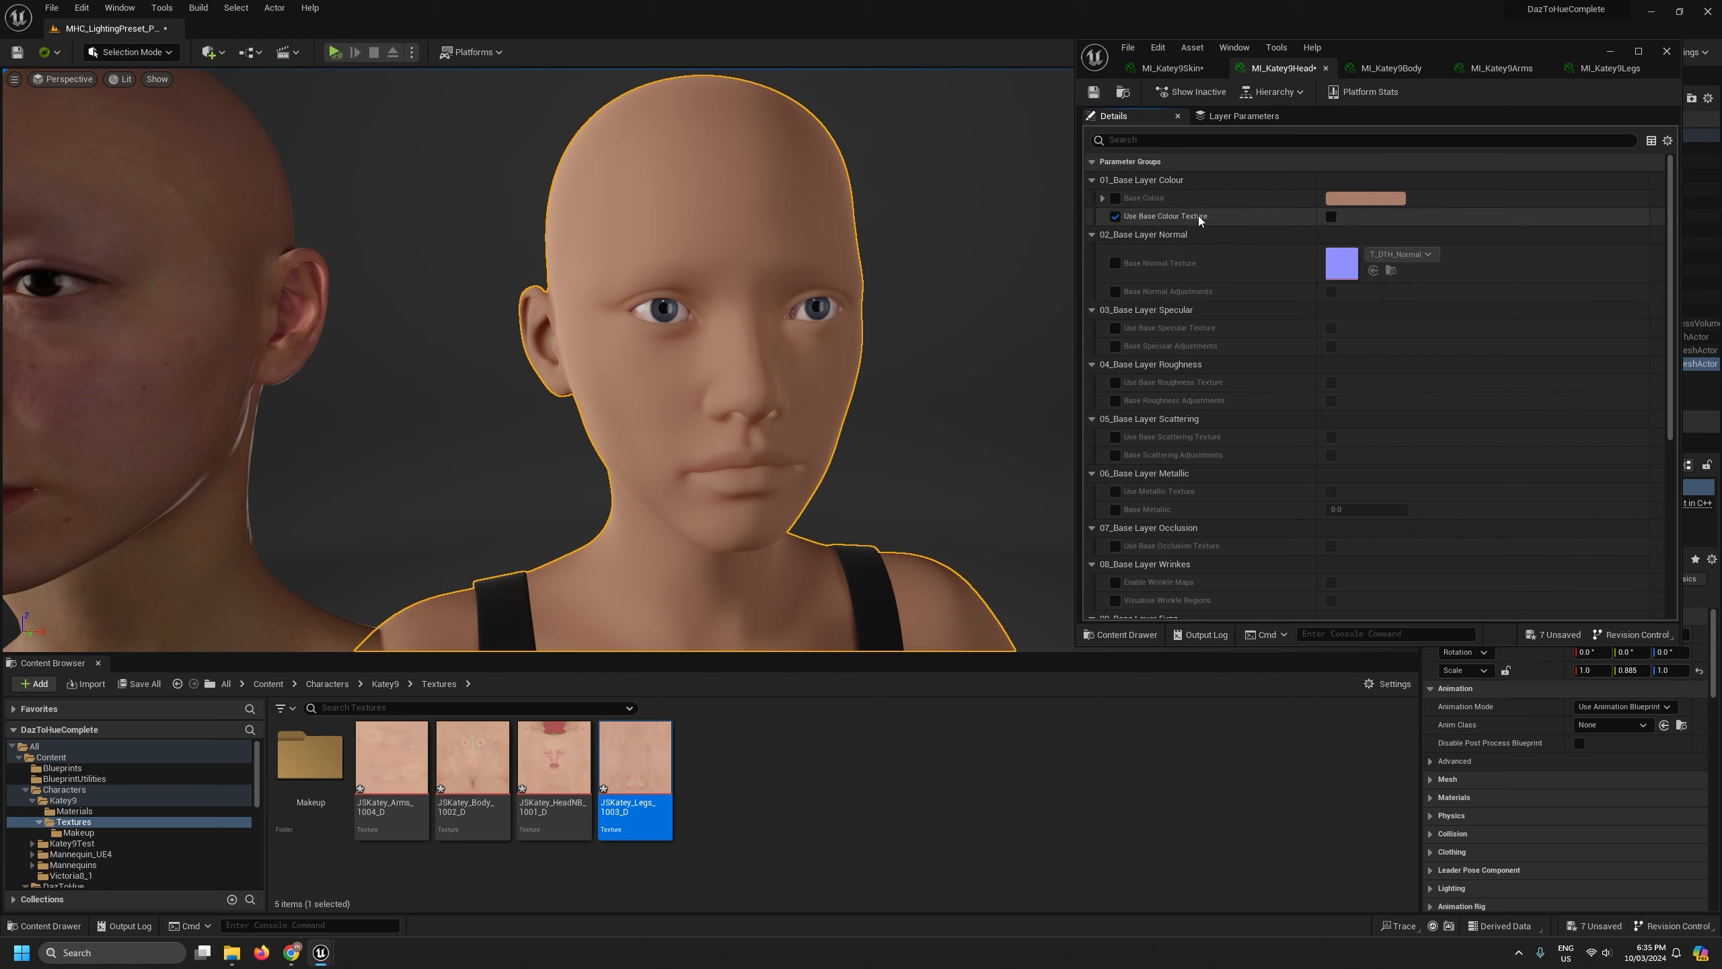
Enable the base colour texture on the MI_Katey9Head material and assign JSKatey_HeadNB_1001_D to it
click(1331, 216)
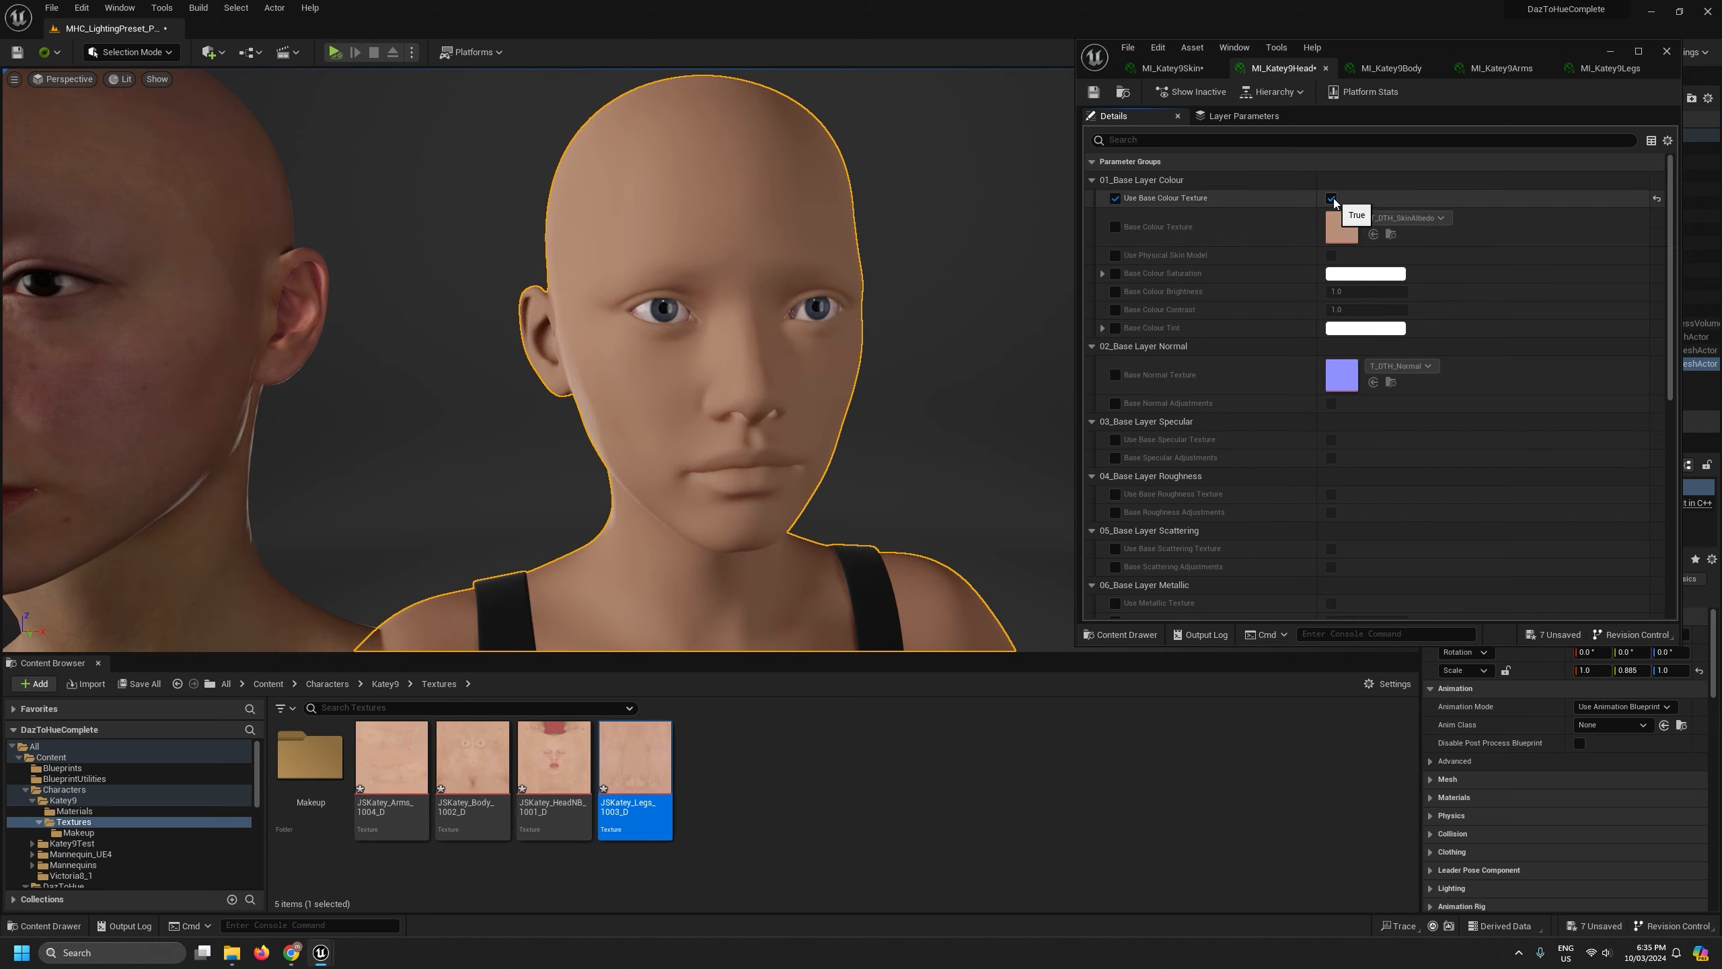
click(1115, 227)
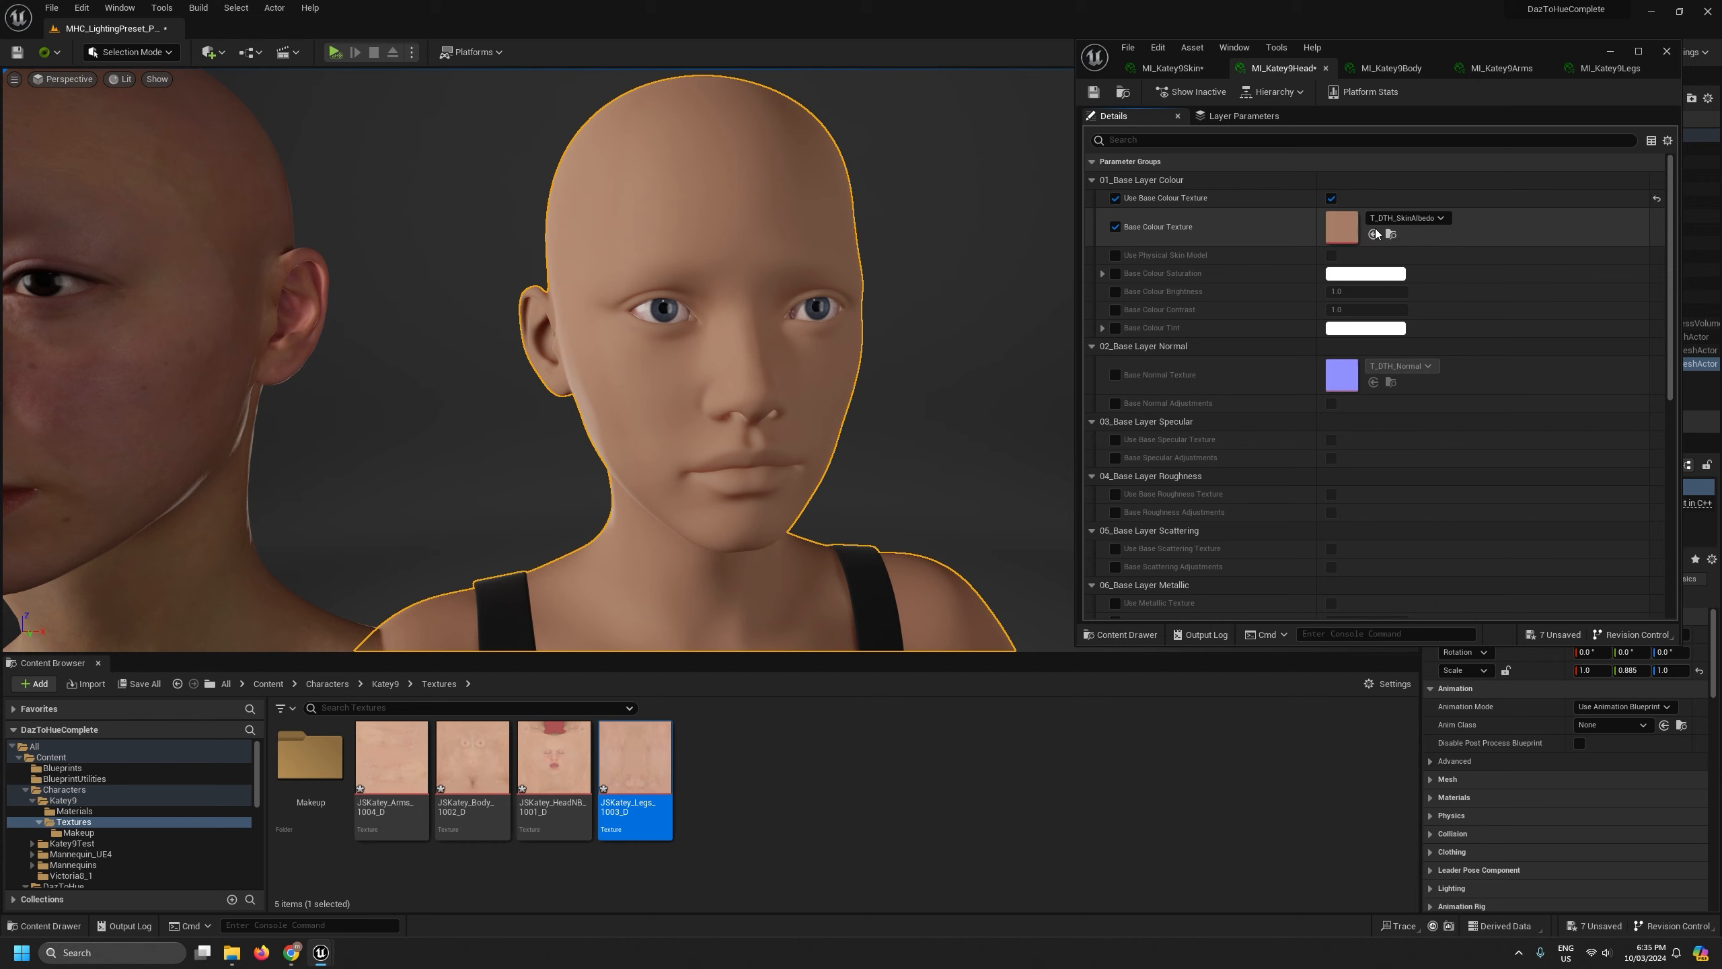
click(933, 800)
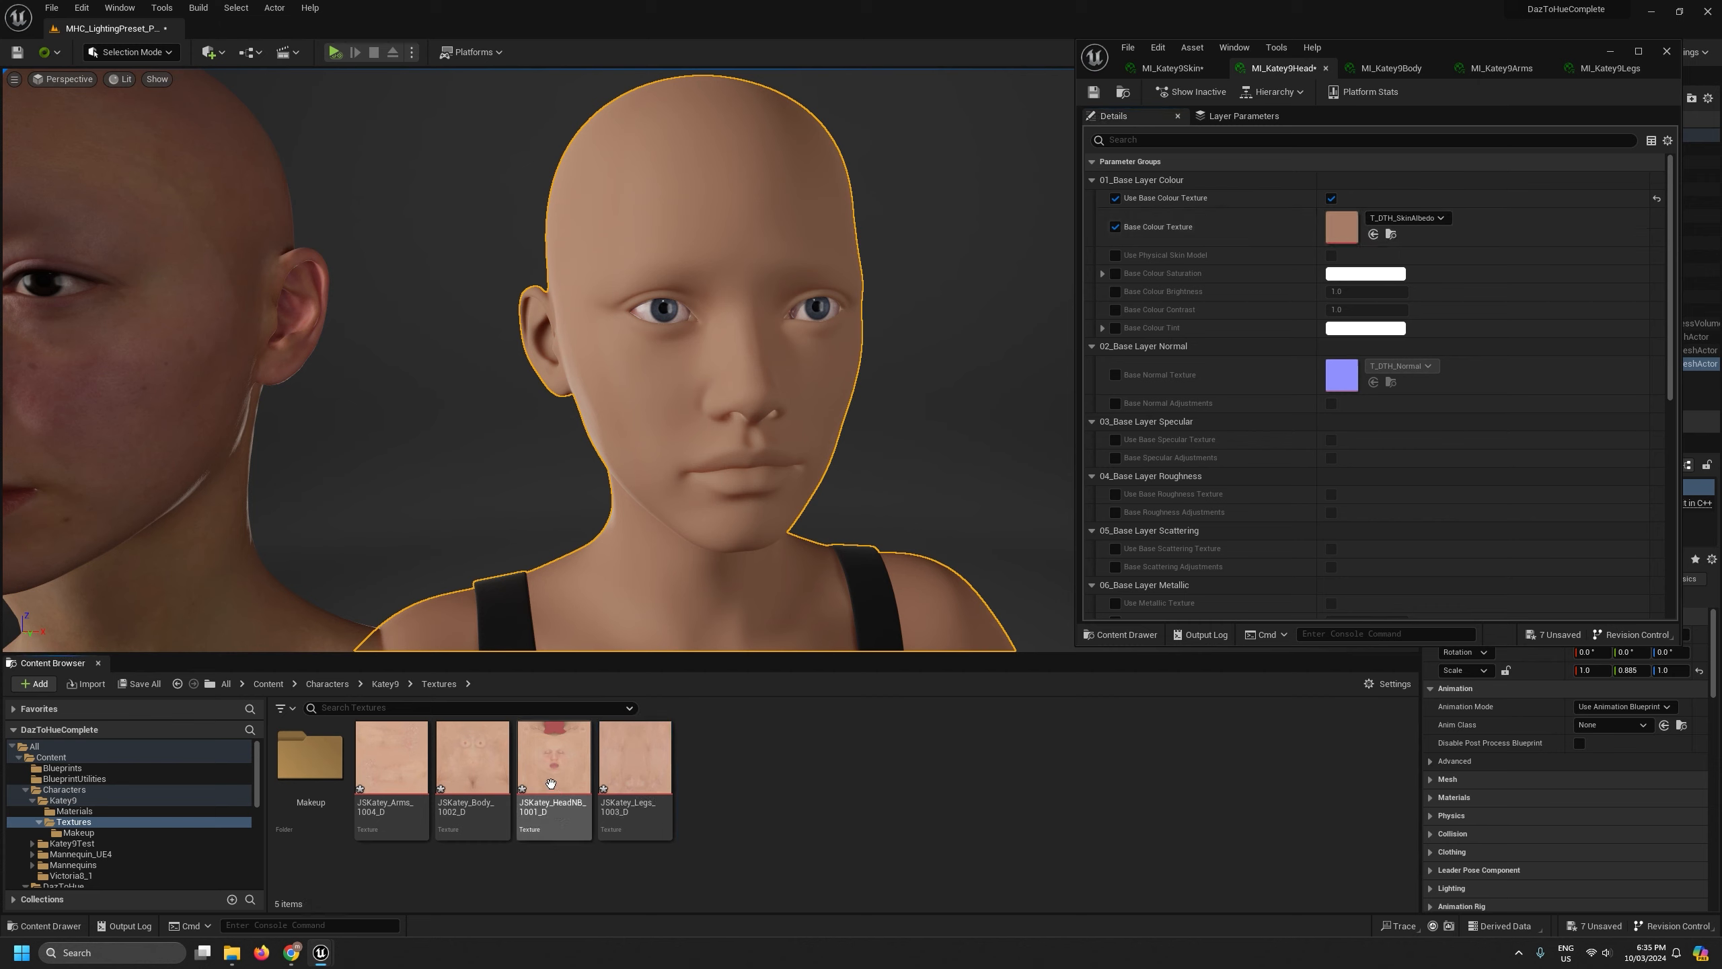
drag(551, 775, 1363, 229)
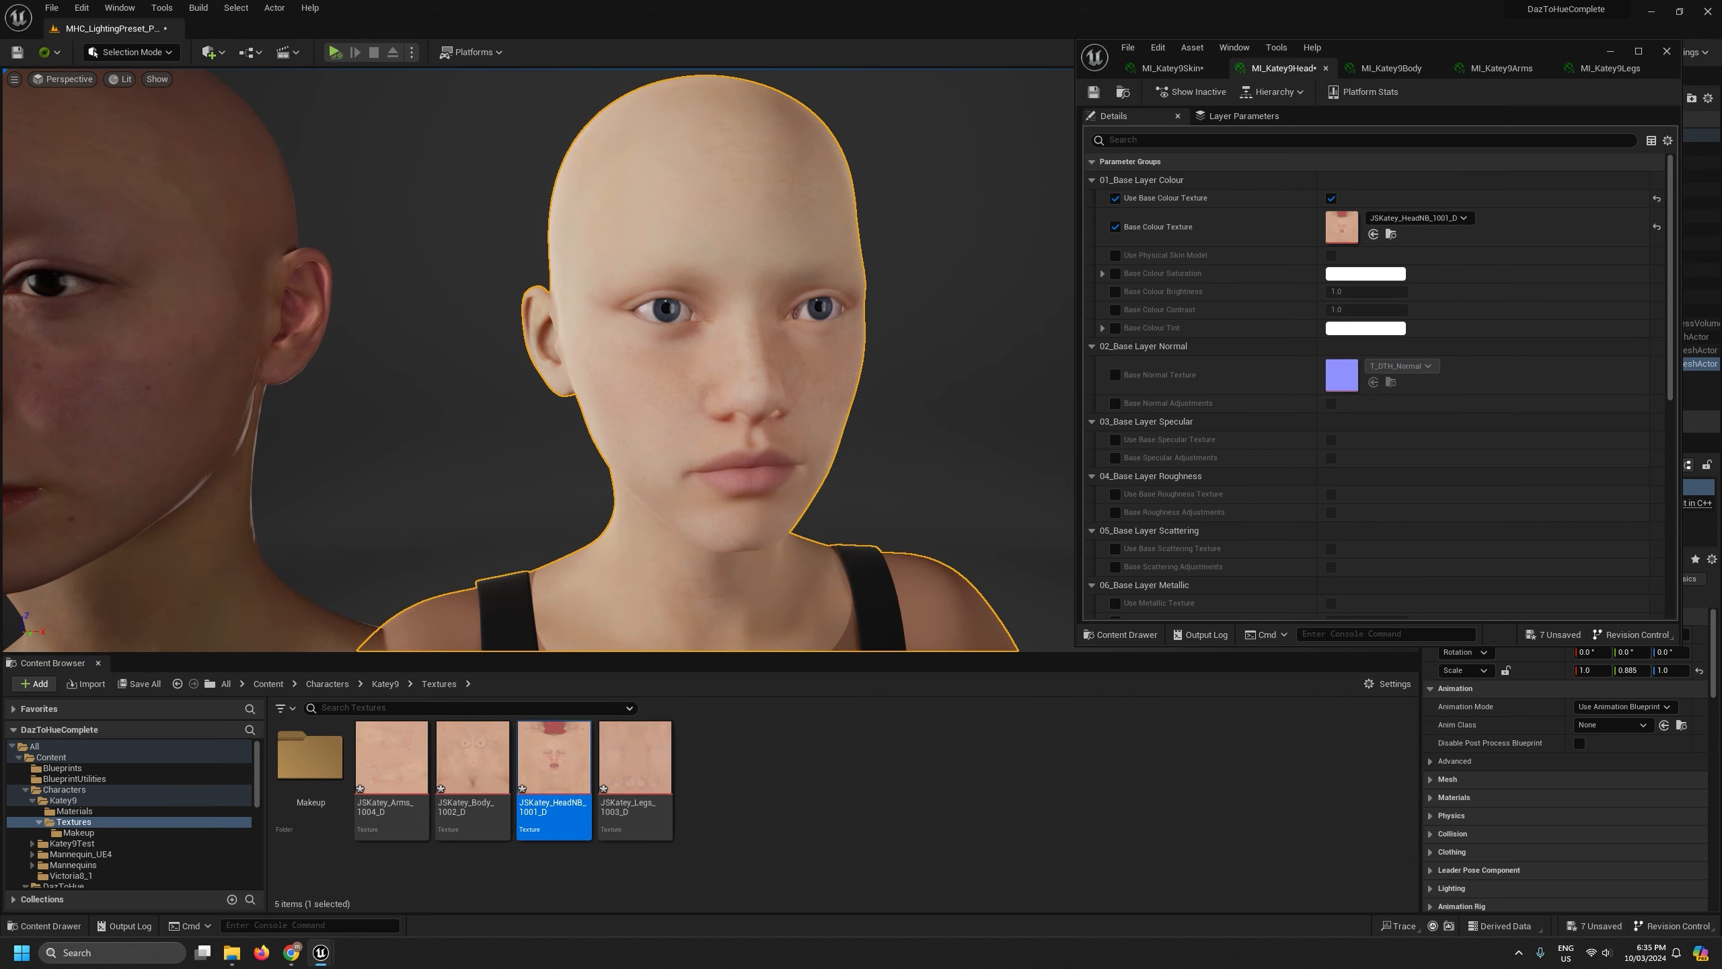
key(a)
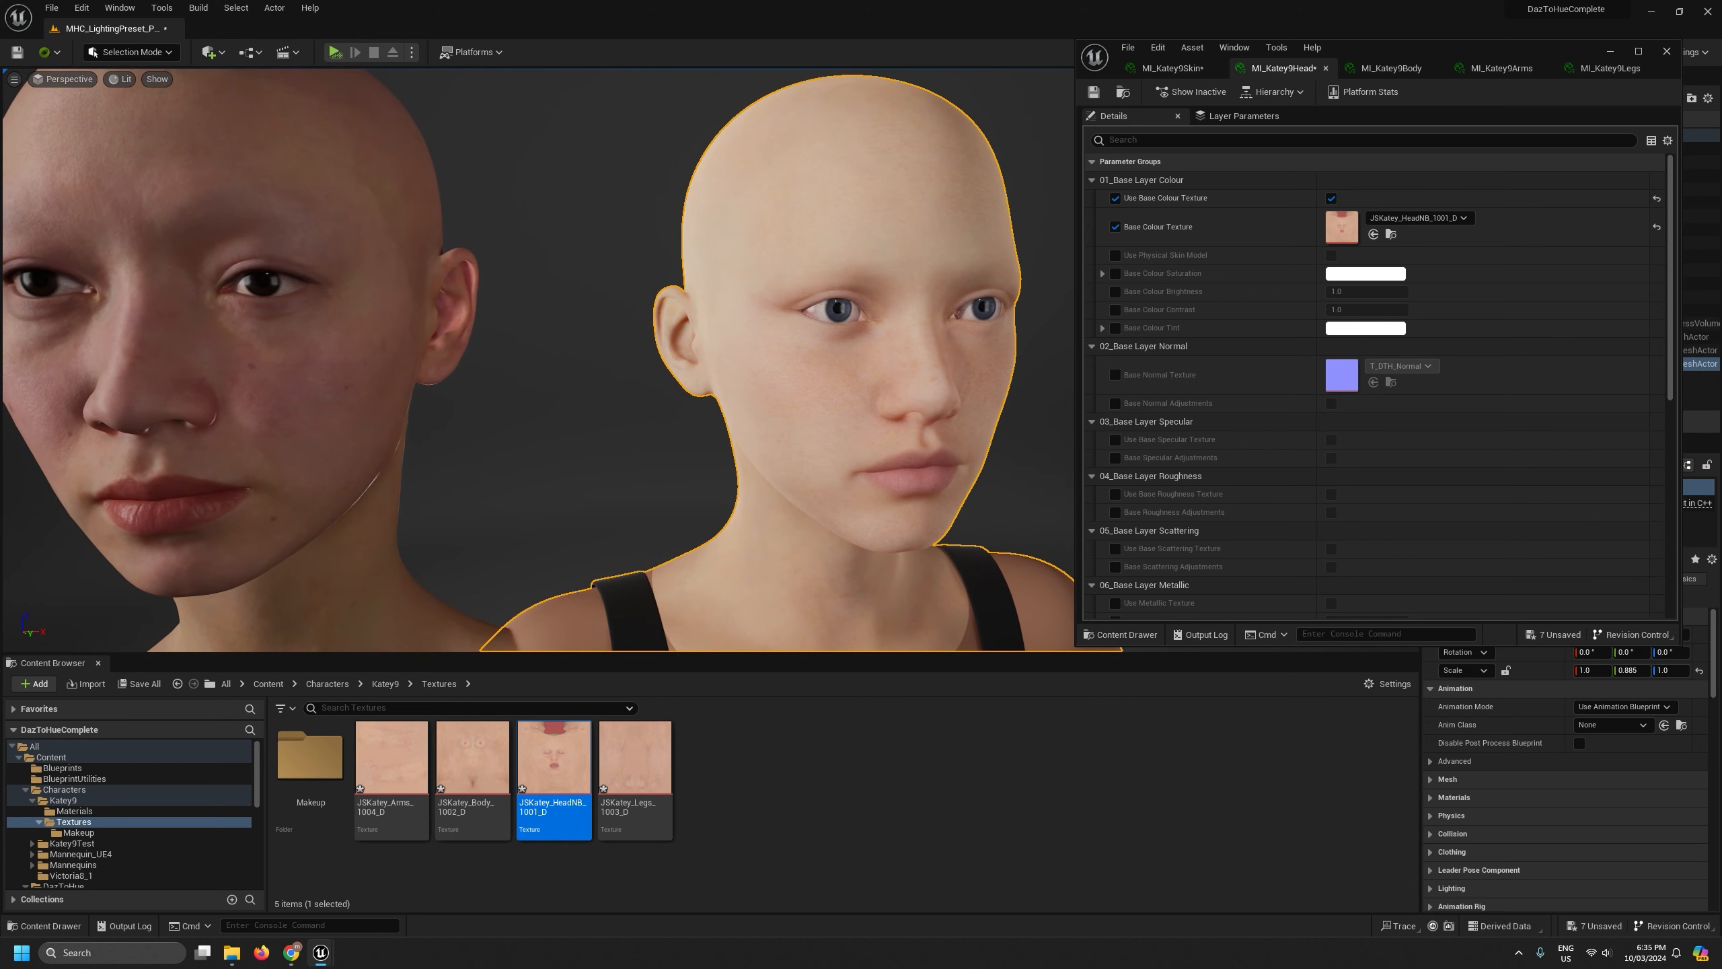
key(d)
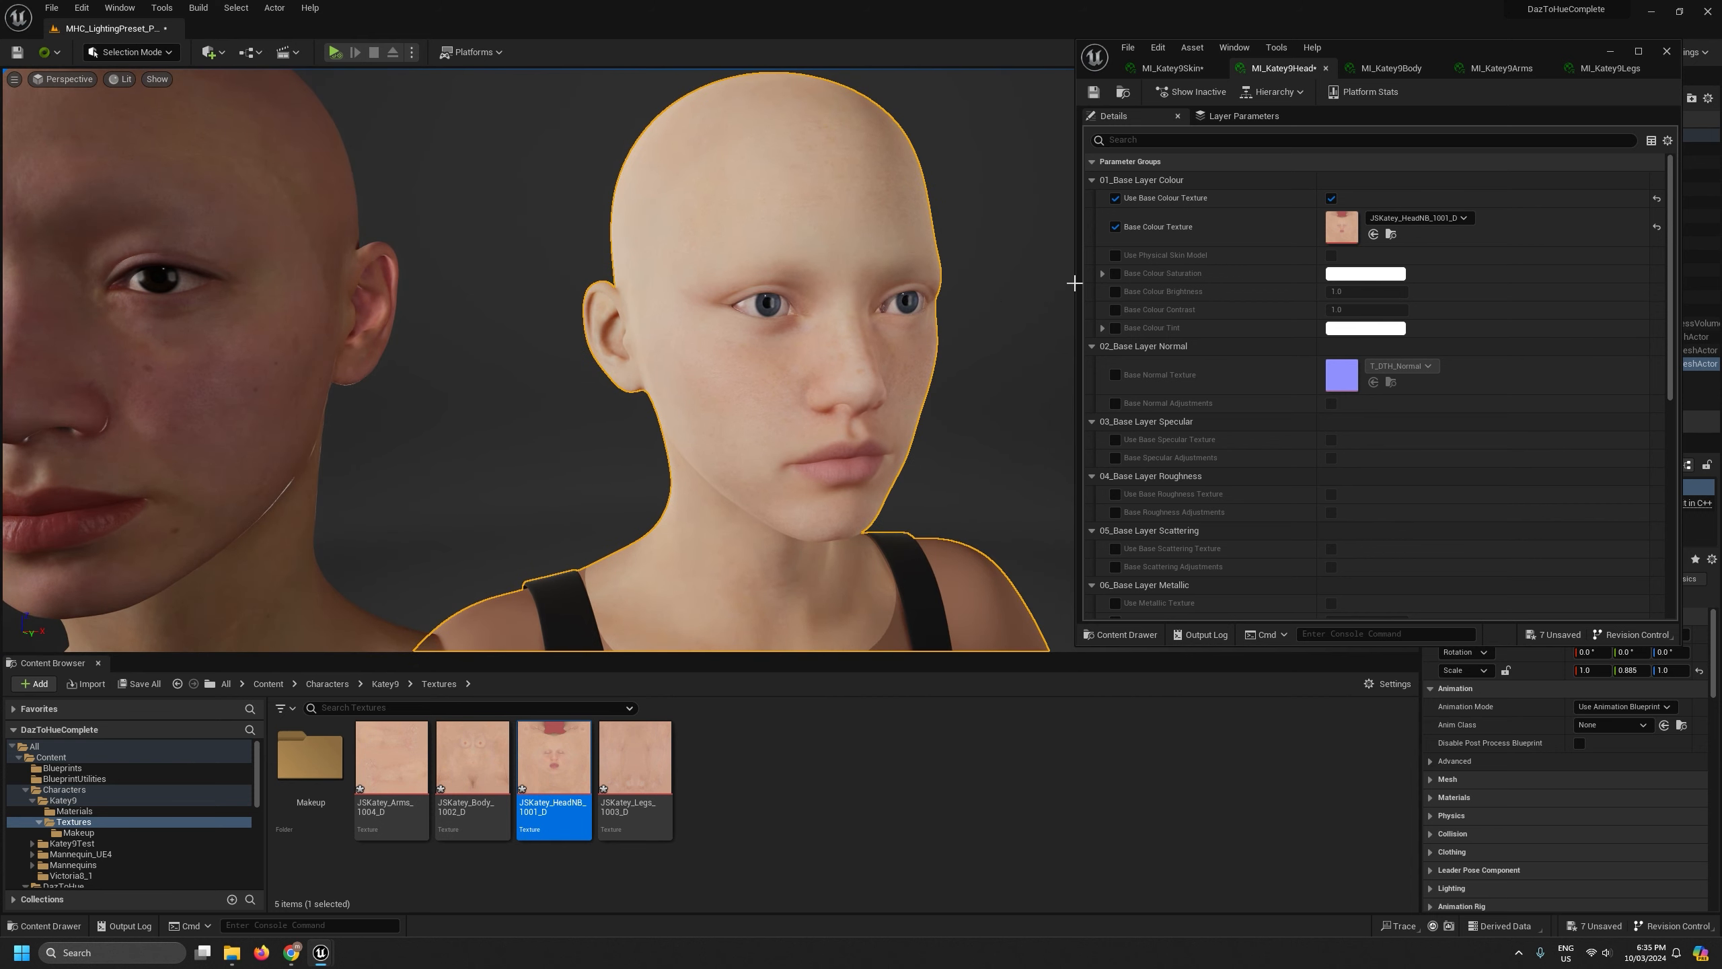
Enable the base colour texture on the MI_Katey9Body material and assign JSKatey_Body_1002_D to it
click(1385, 75)
click(1116, 217)
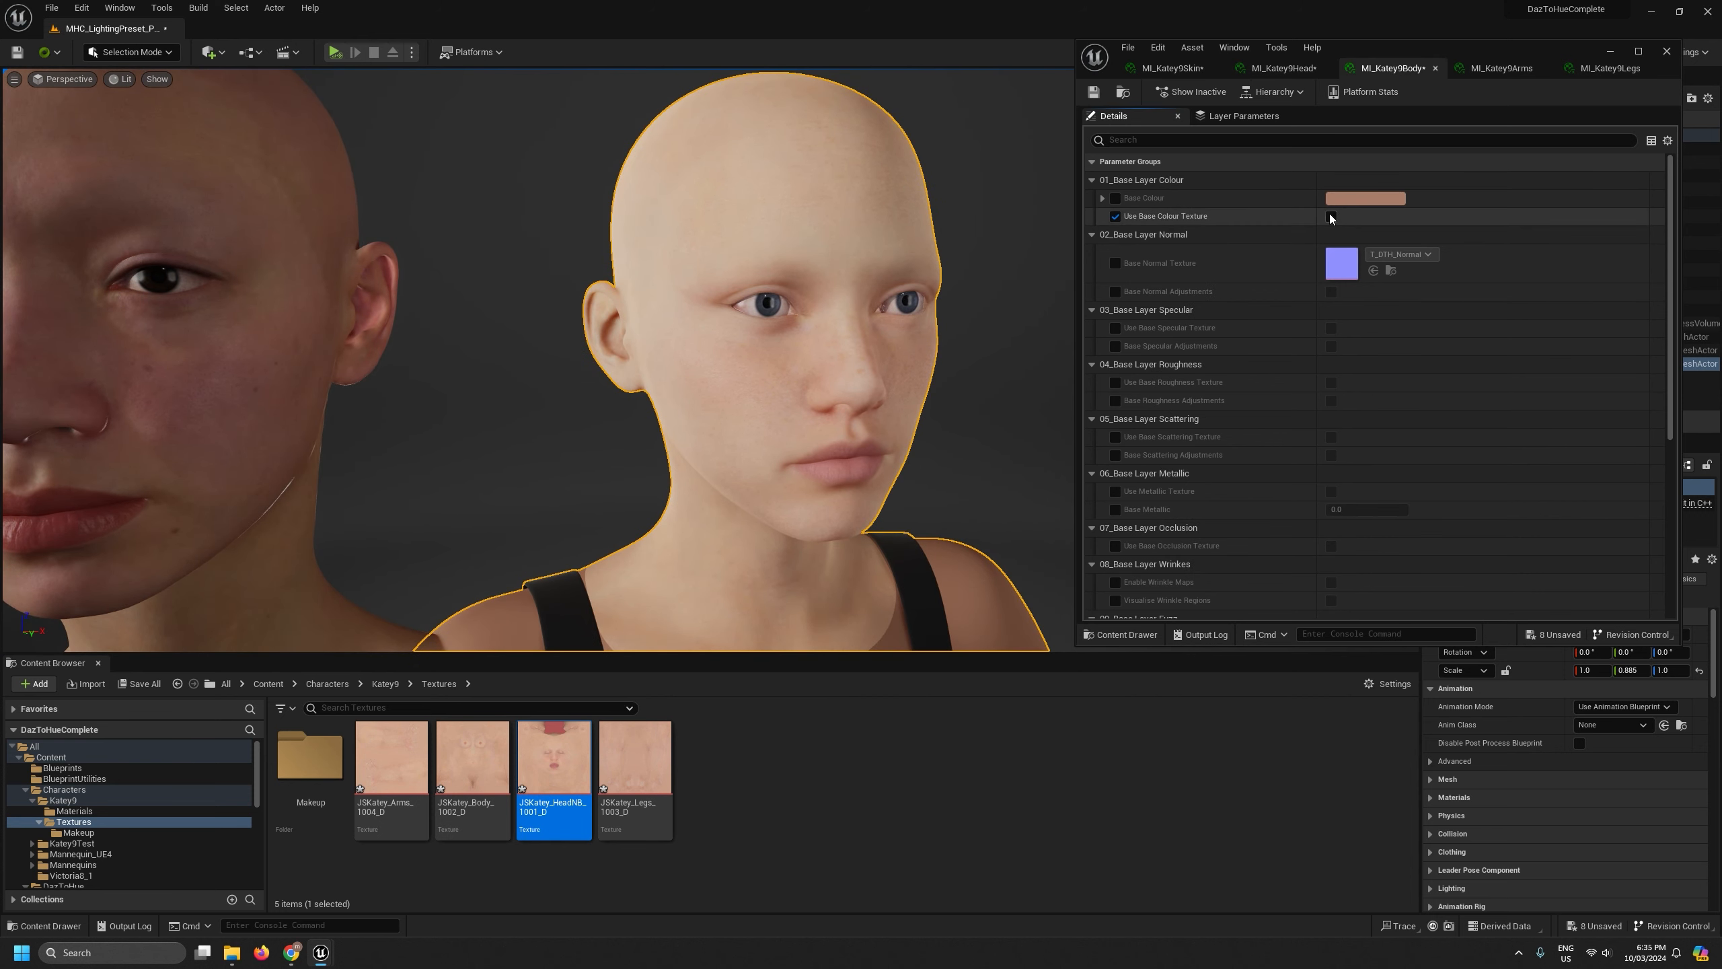
click(1331, 216)
click(1115, 227)
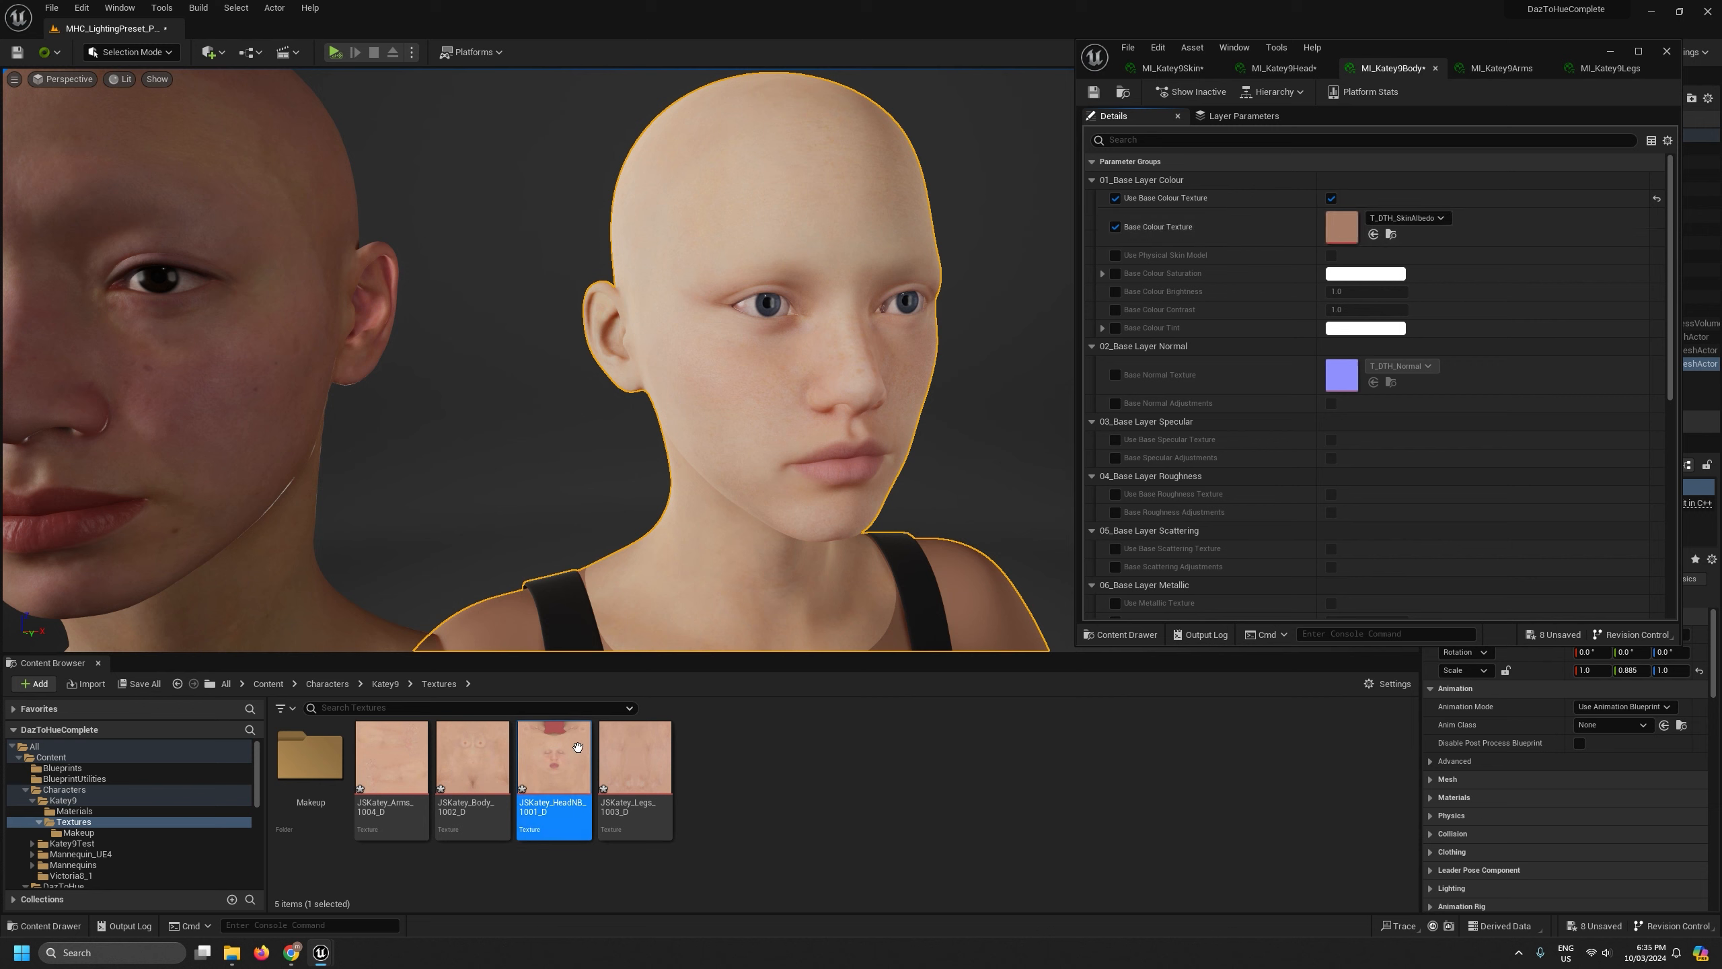
drag(473, 756, 1342, 228)
Enable the base colour texture on the MI_Katey9Arms material and assign JSKatey_Arms_1004_D to it
click(1502, 68)
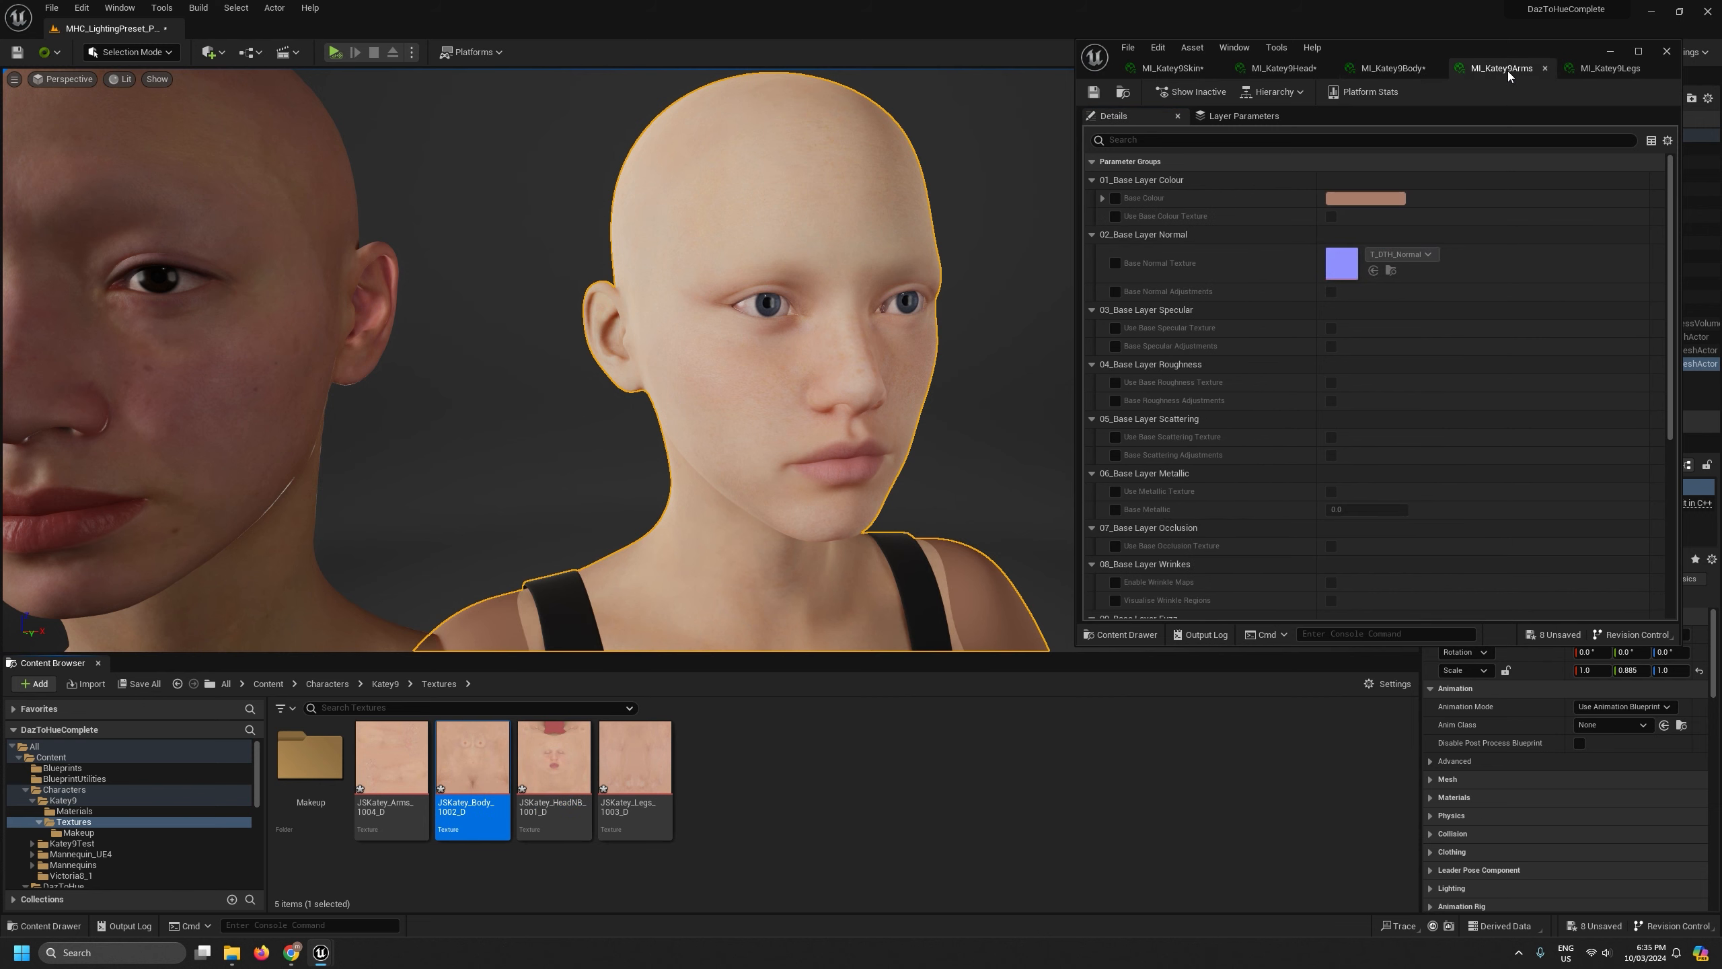
click(1115, 216)
click(1331, 216)
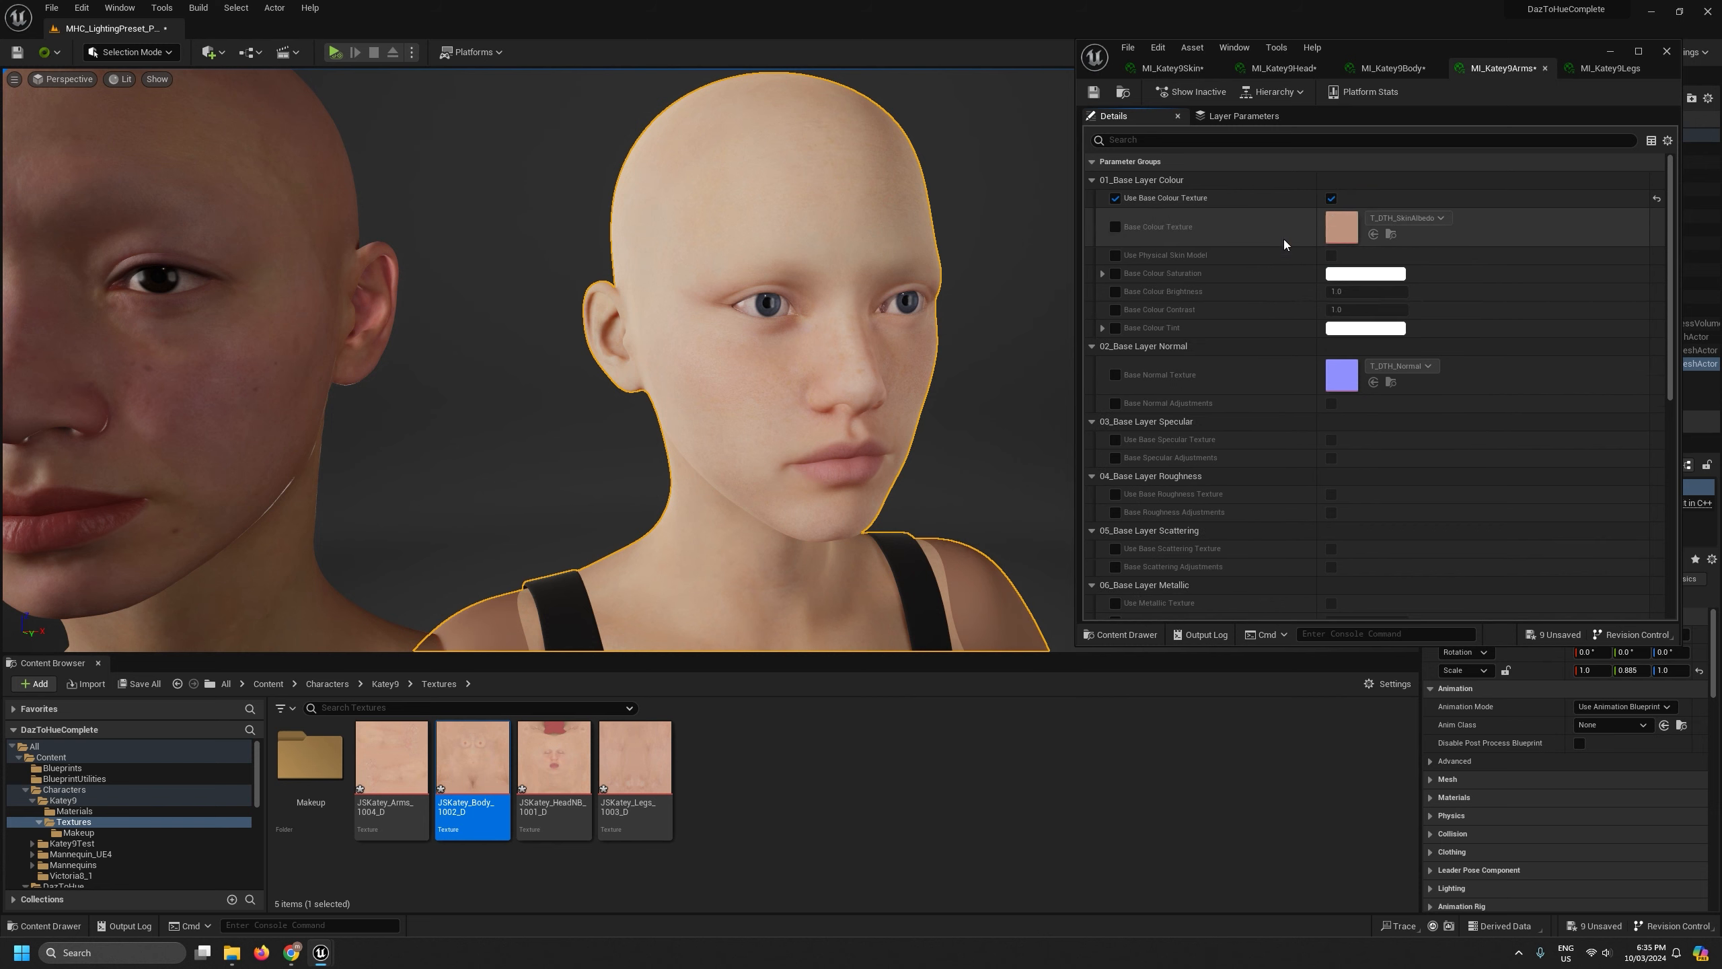
click(1115, 226)
drag(392, 756, 1343, 228)
Enable the base colour texture on the MI_Katey9Legs material and assign JSKatey_Legs_1003_D to it
click(1599, 68)
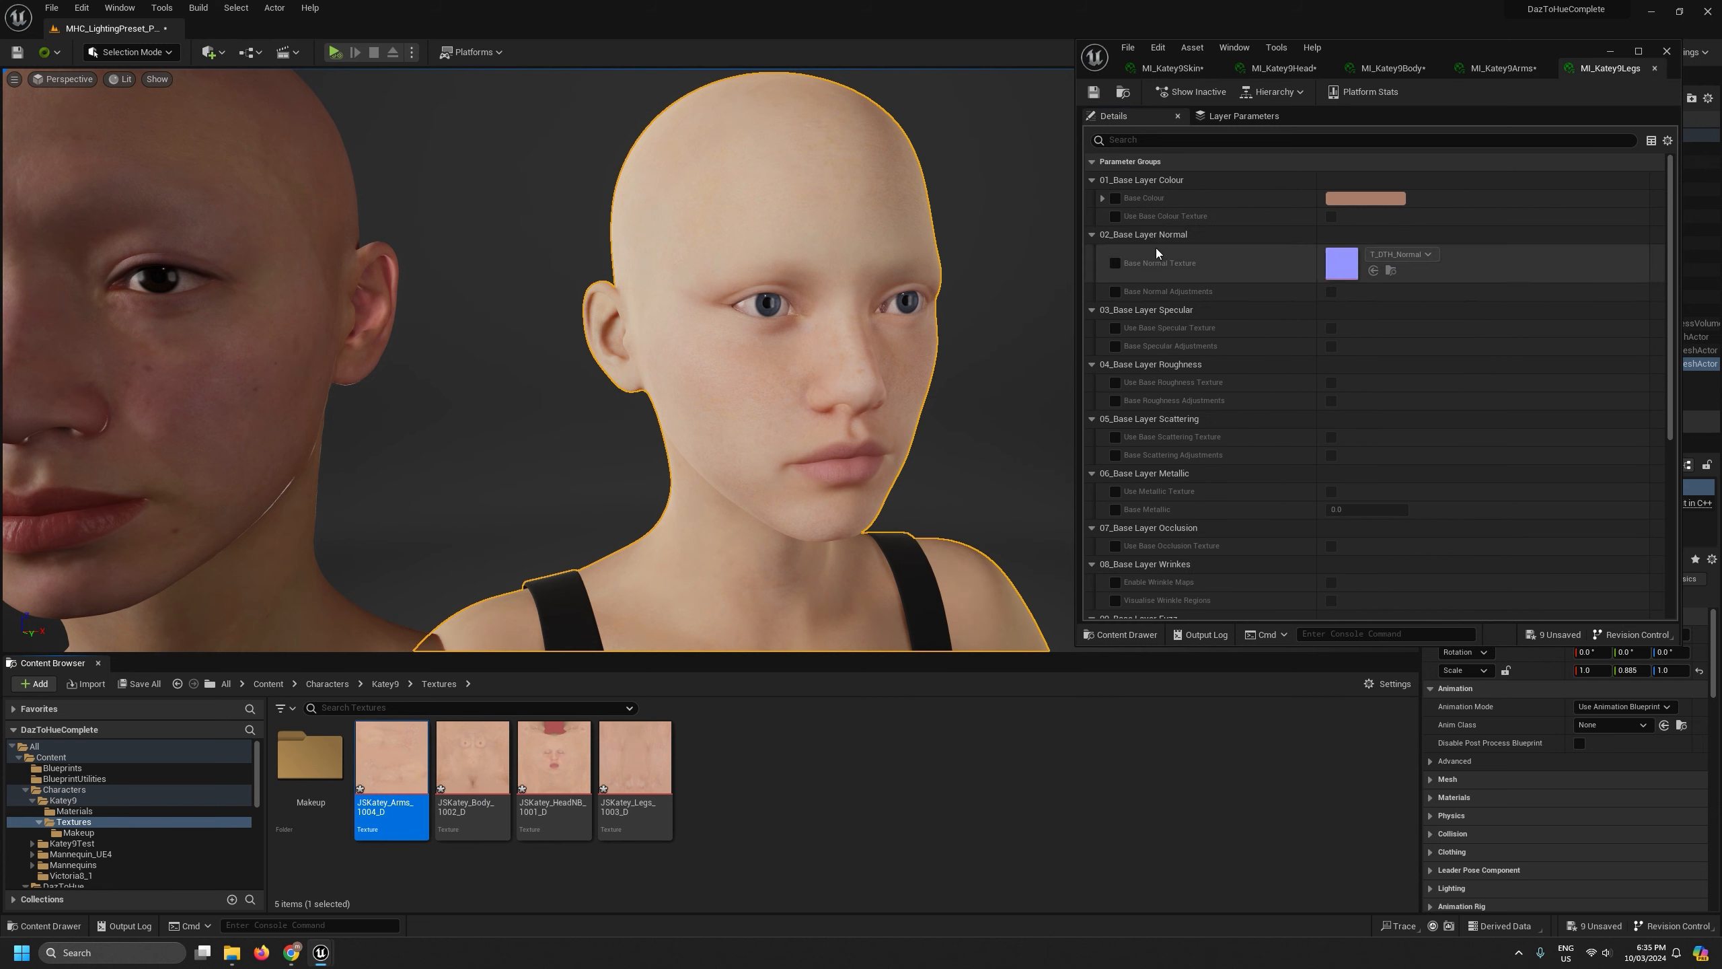
click(1116, 216)
click(1330, 216)
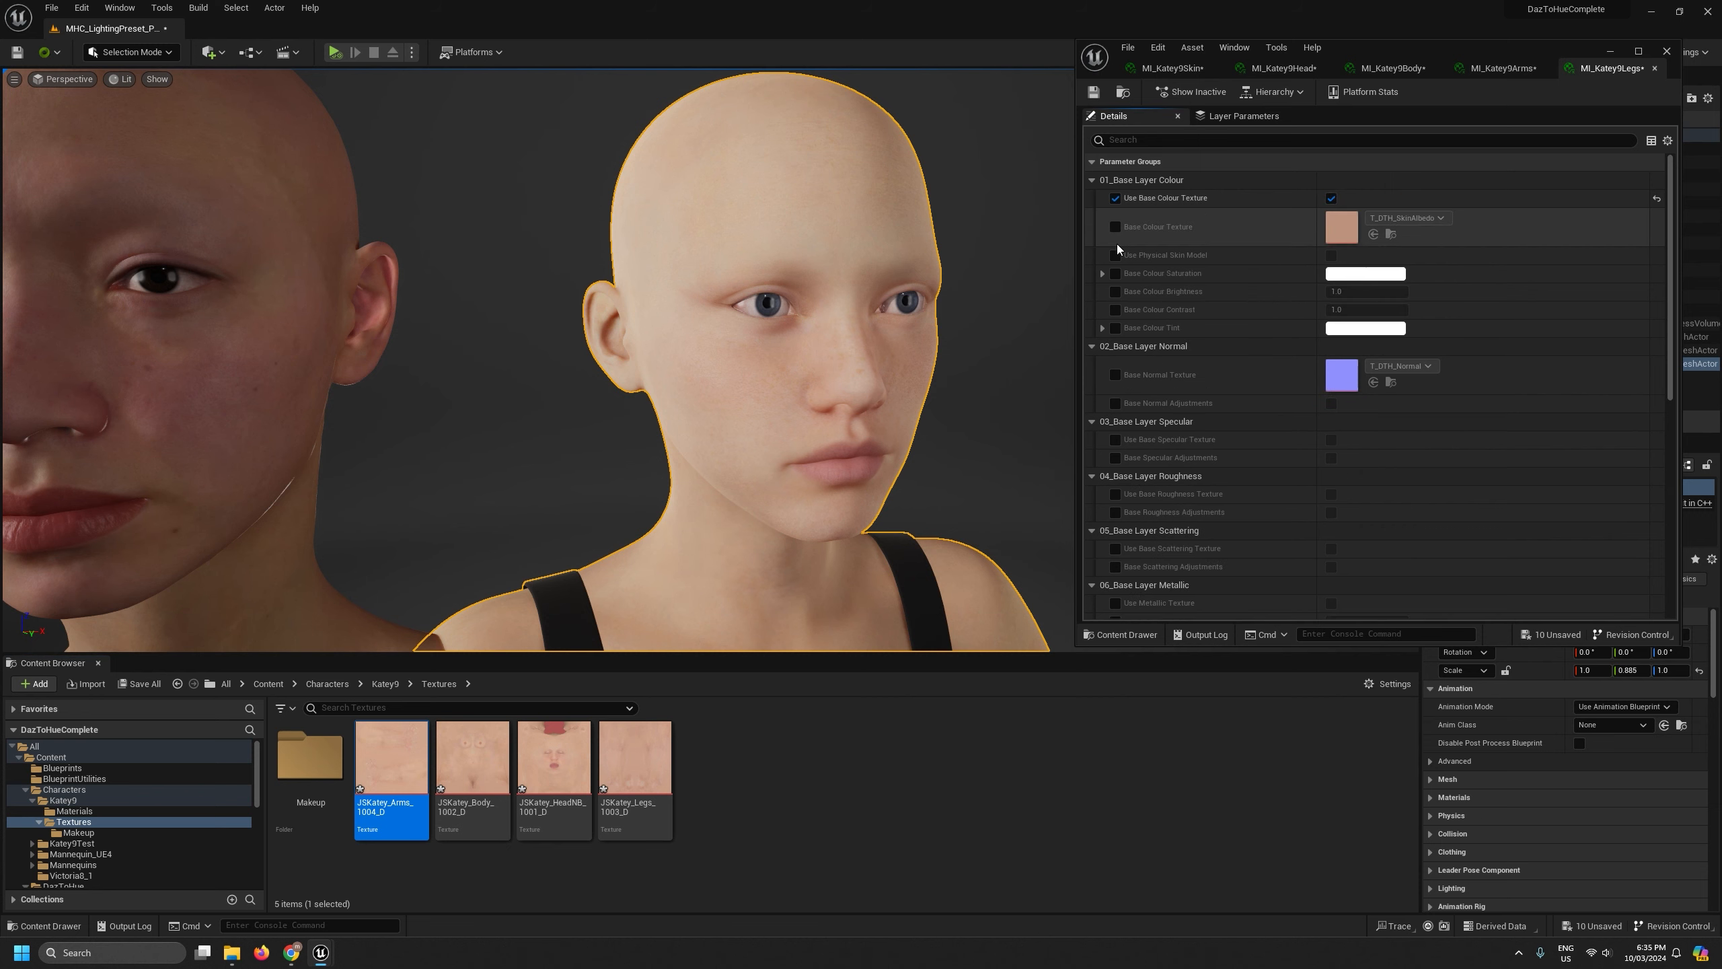
click(1115, 227)
drag(635, 756, 1342, 227)
Examine the newly textured skin on the Katey9 character from several distances and angles beside the MetaHuman head
key(s)
right_drag(709, 360, 770, 326)
key(w)
key(w)
key(s)
key(d)
key(w)
key(s)
key(s)
key(a)
key(w)
key(s)
key(d)
key(w)
key(a)
key(d)
right_drag(803, 477, 776, 470)
Display the Buffer Visualization Overview in the viewport and move the material editor window clear of it
click(125, 79)
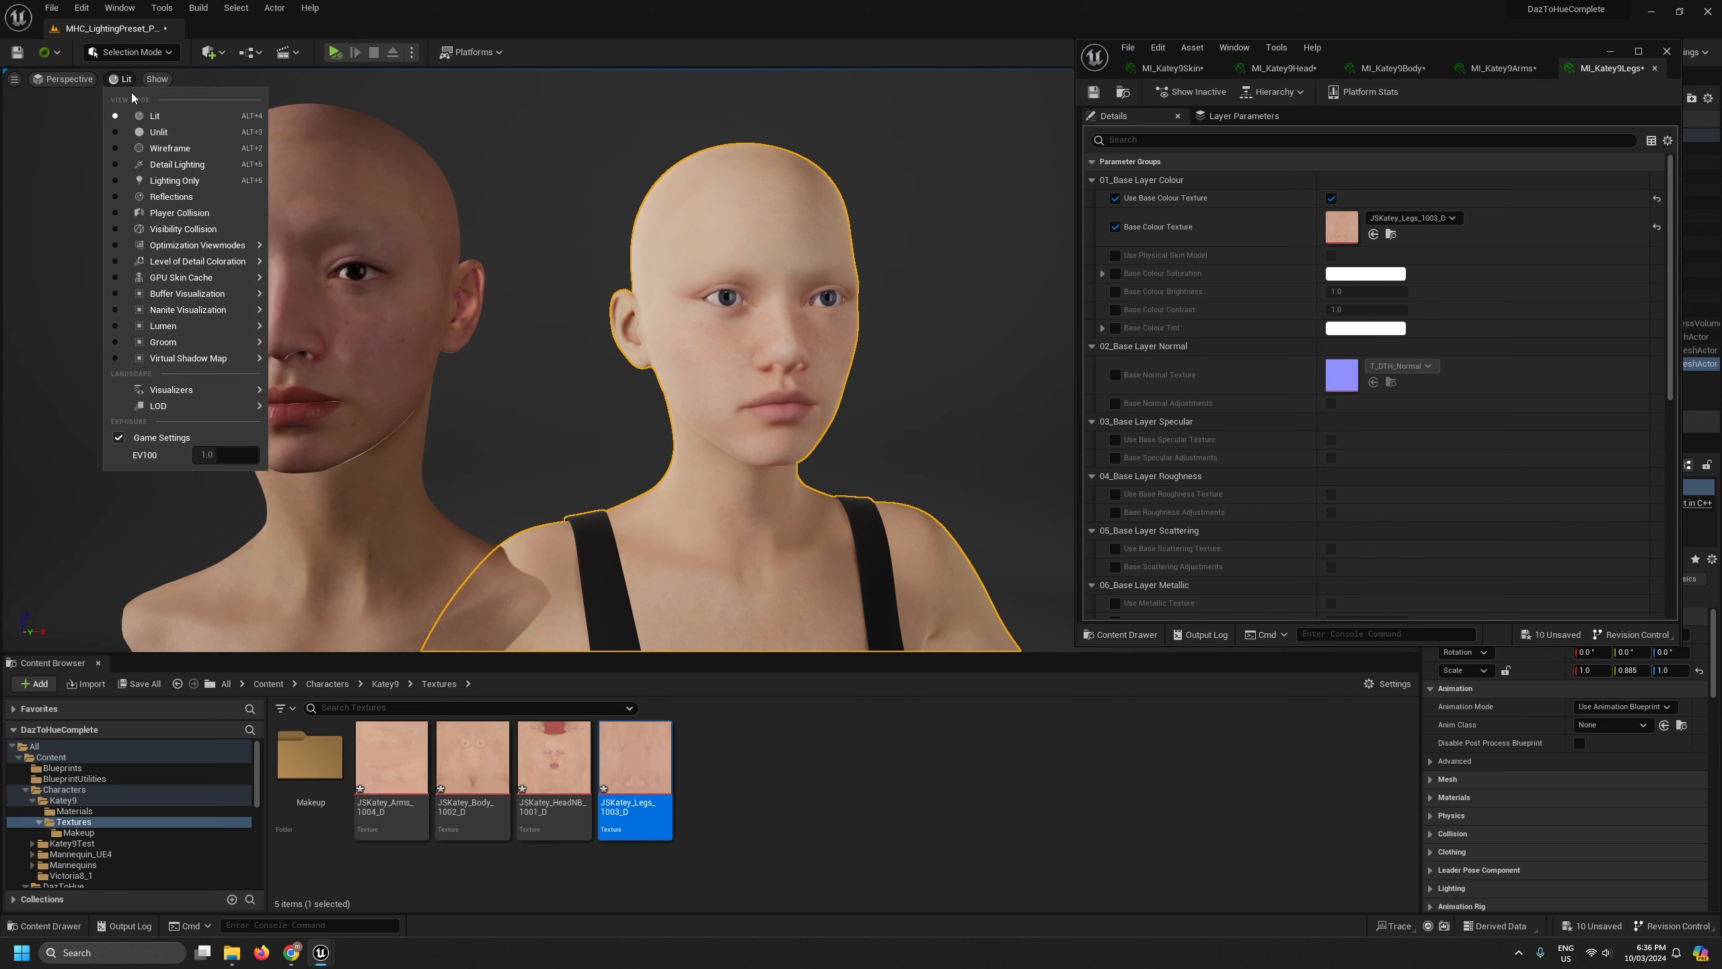
mouse_move(219, 296)
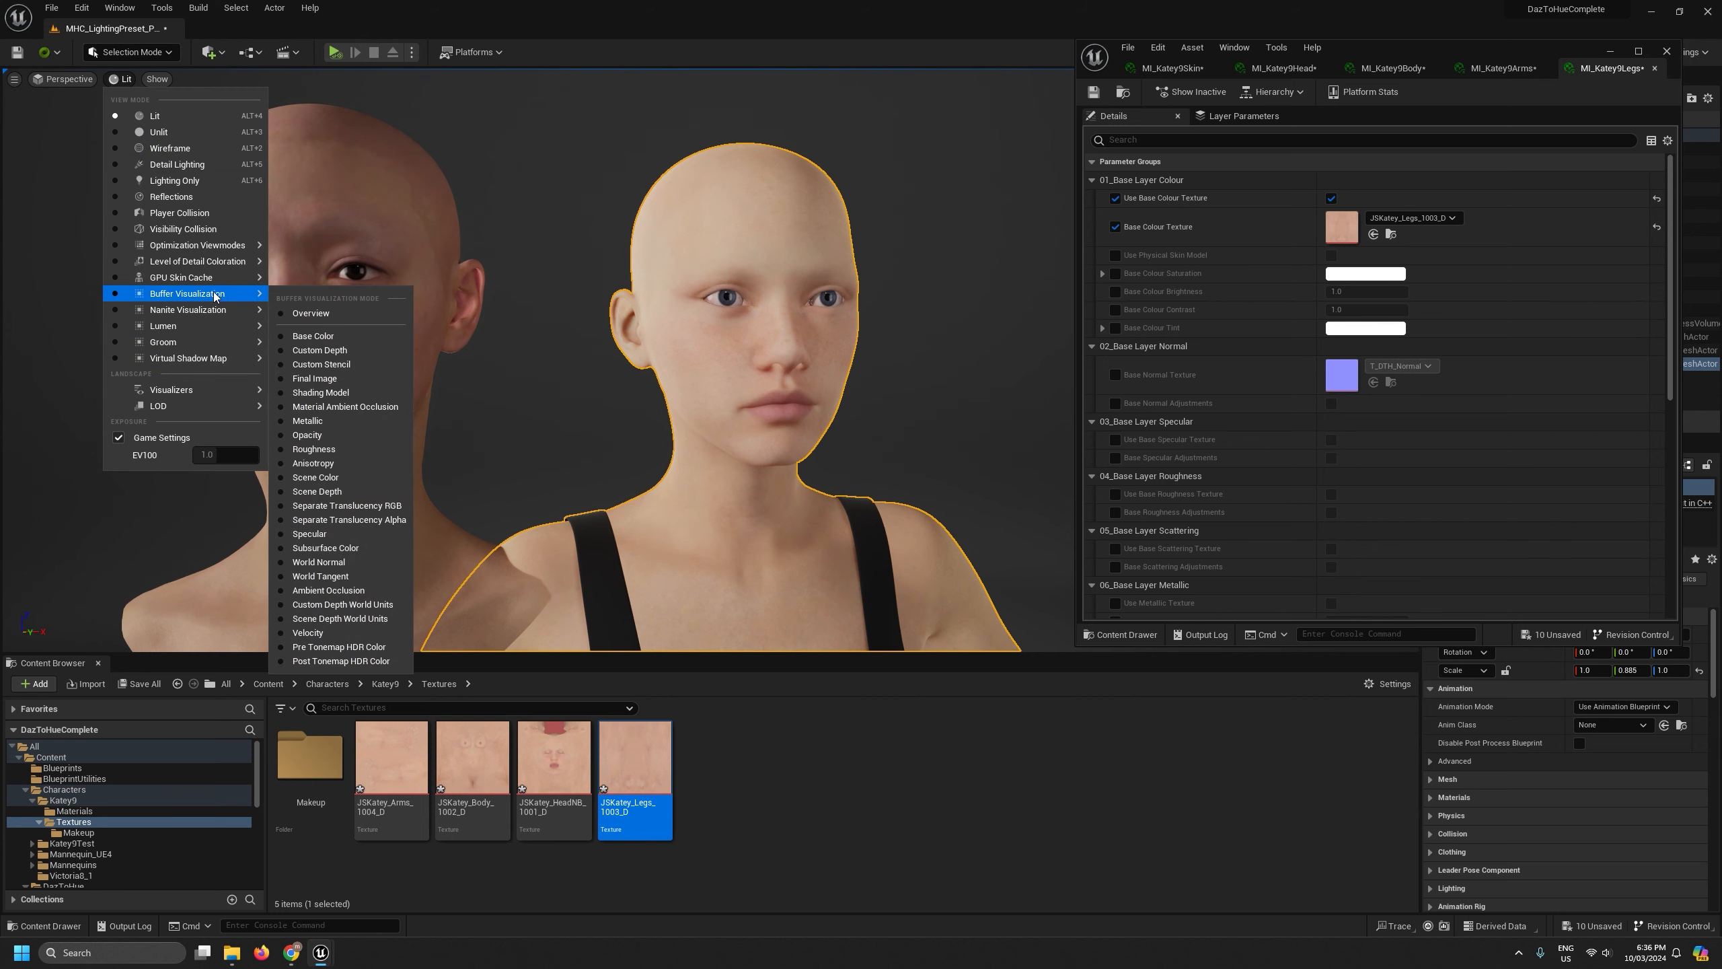
click(327, 310)
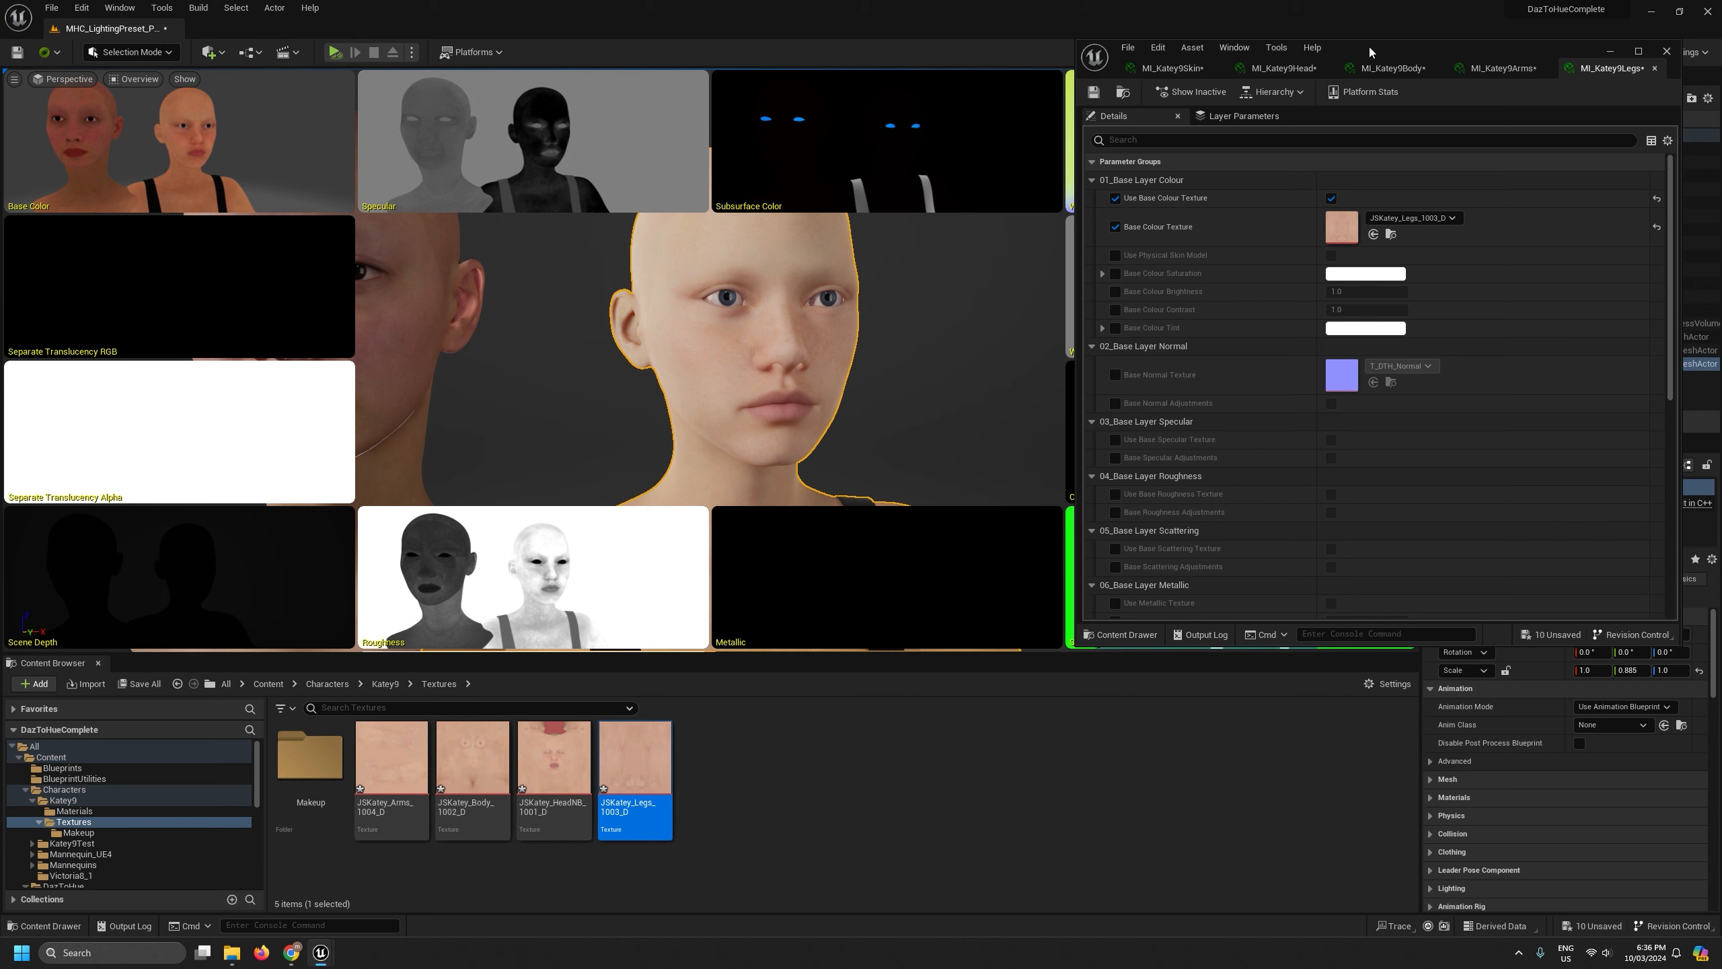
drag(1450, 49, 1471, 515)
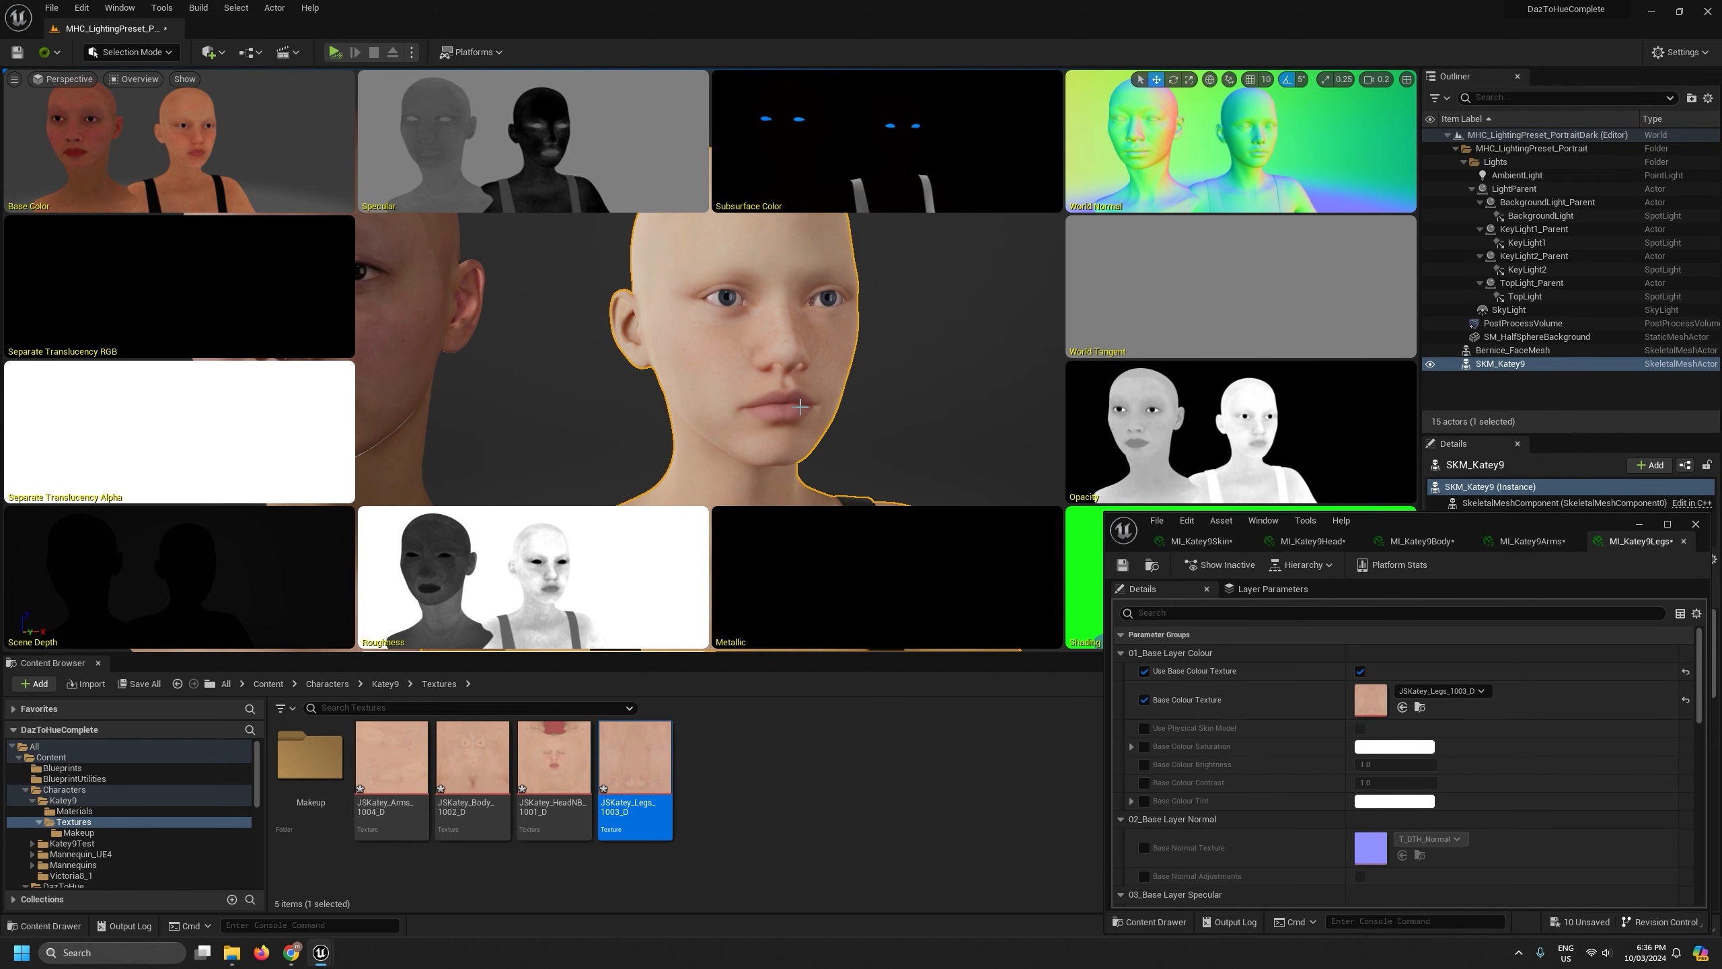
Compare the buffers of the two heads and review the legs material's base layer parameter groups
right_drag(933, 385, 841, 357)
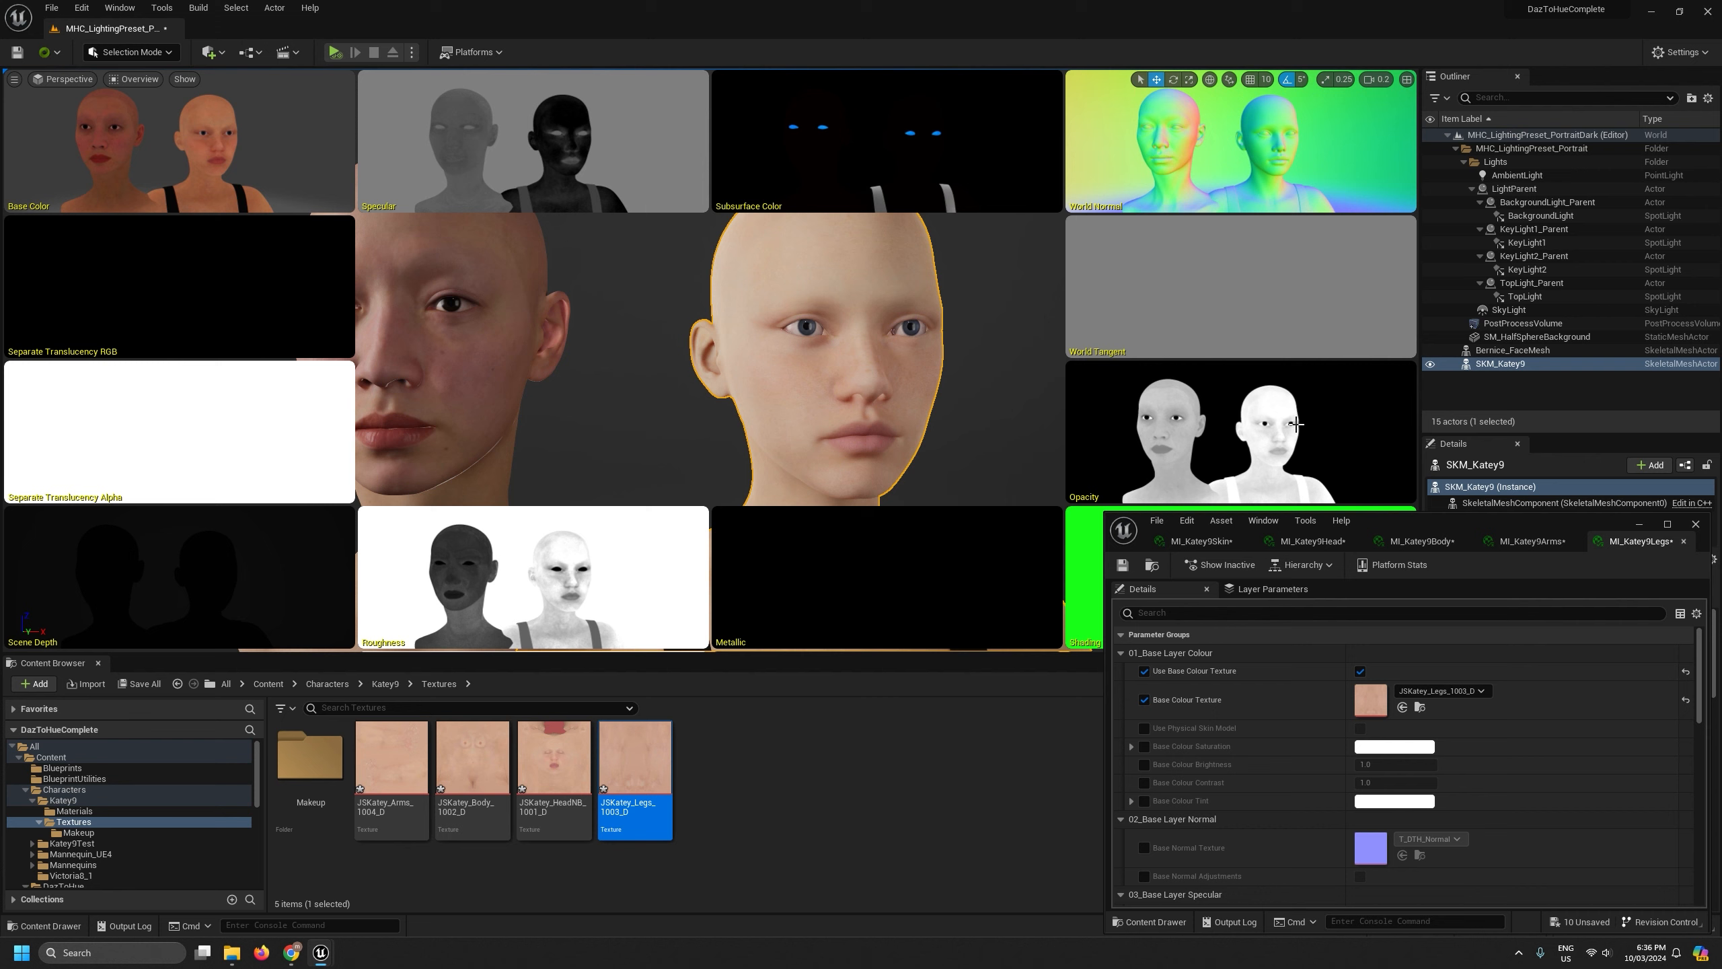
key(w)
mouse_move(1296, 189)
right_down()
mouse_move(1336, 177)
mouse_move(1295, 187)
right_up()
key(s)
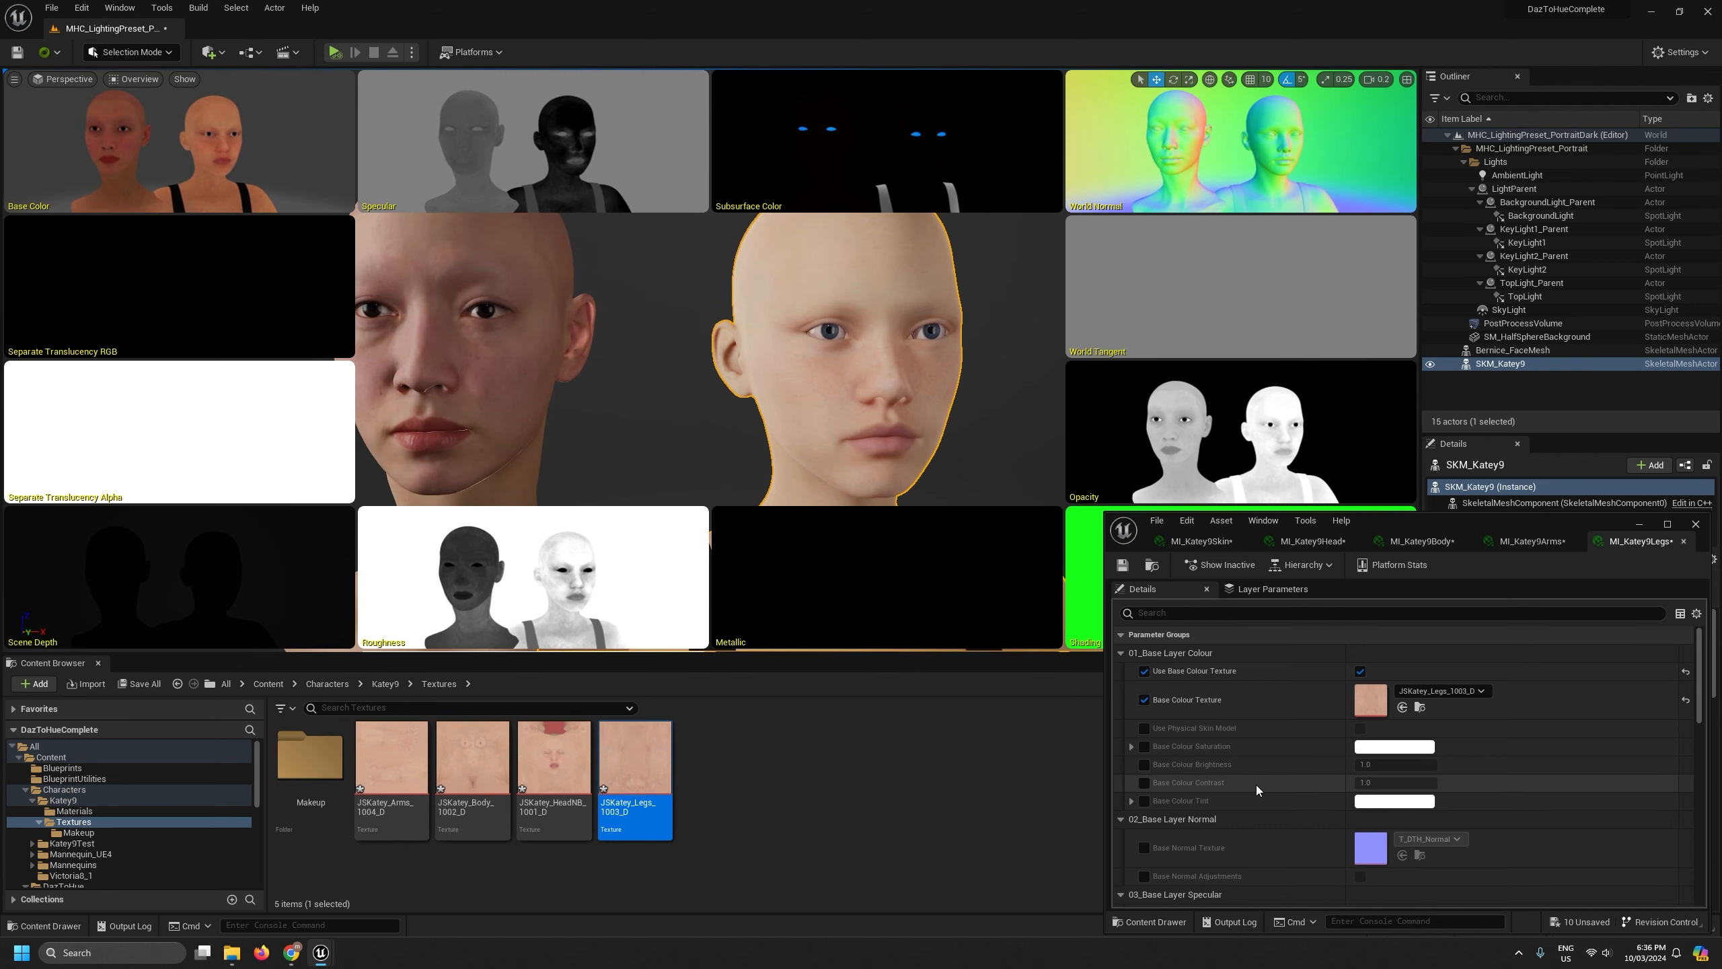
scroll(1256, 785, down, 5)
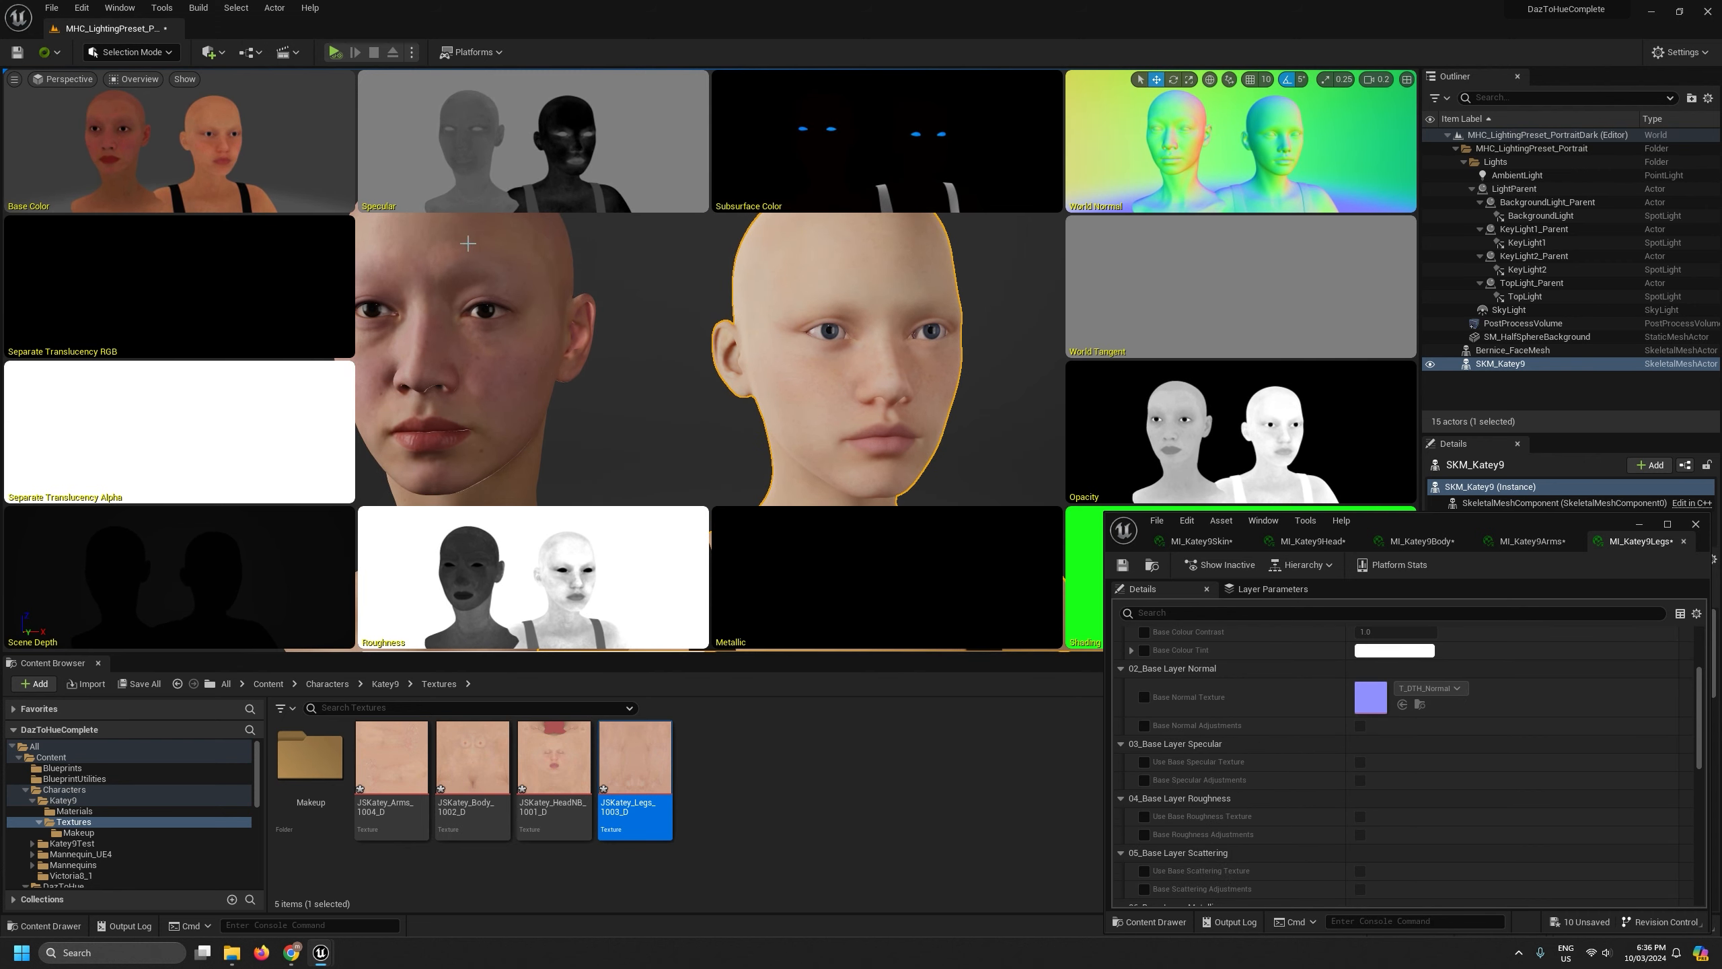
scroll(1272, 768, up, 3)
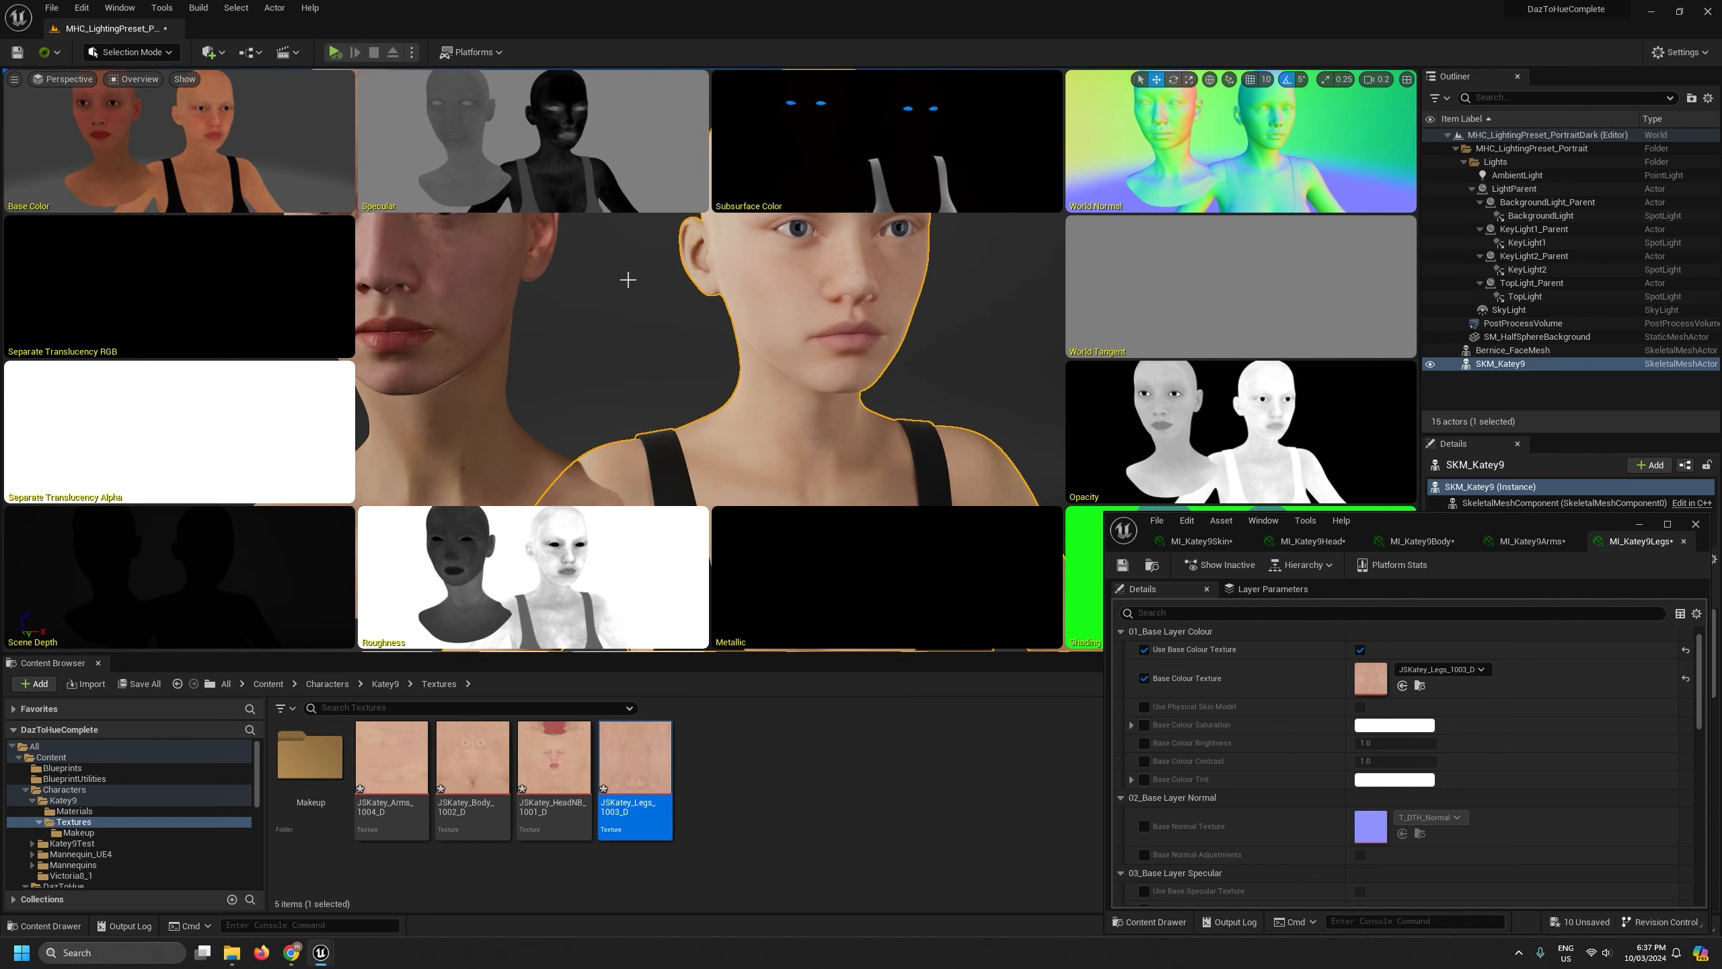
Return the viewport to the Lit view mode and examine the textured character from the front
click(144, 80)
click(155, 117)
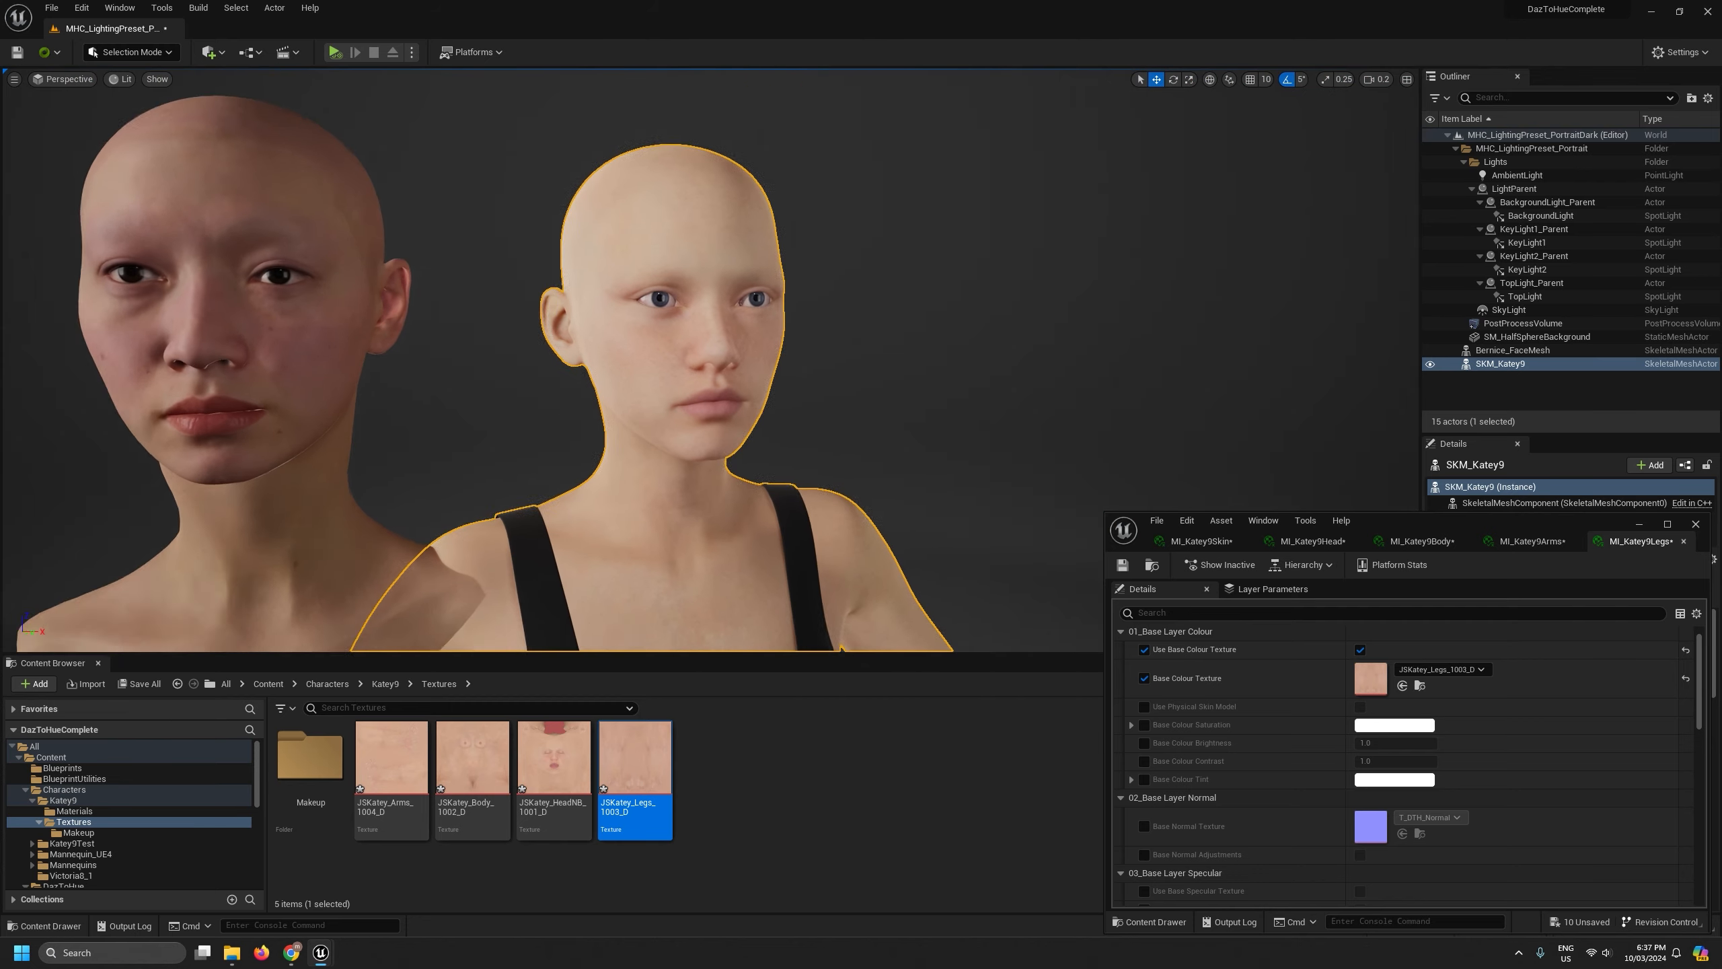
key(d)
right_drag(929, 462, 875, 477)
scroll(760, 462, up, 2)
key(w)
key(a)
key(w)
key(s)
key(a)
key(d)
key(w)
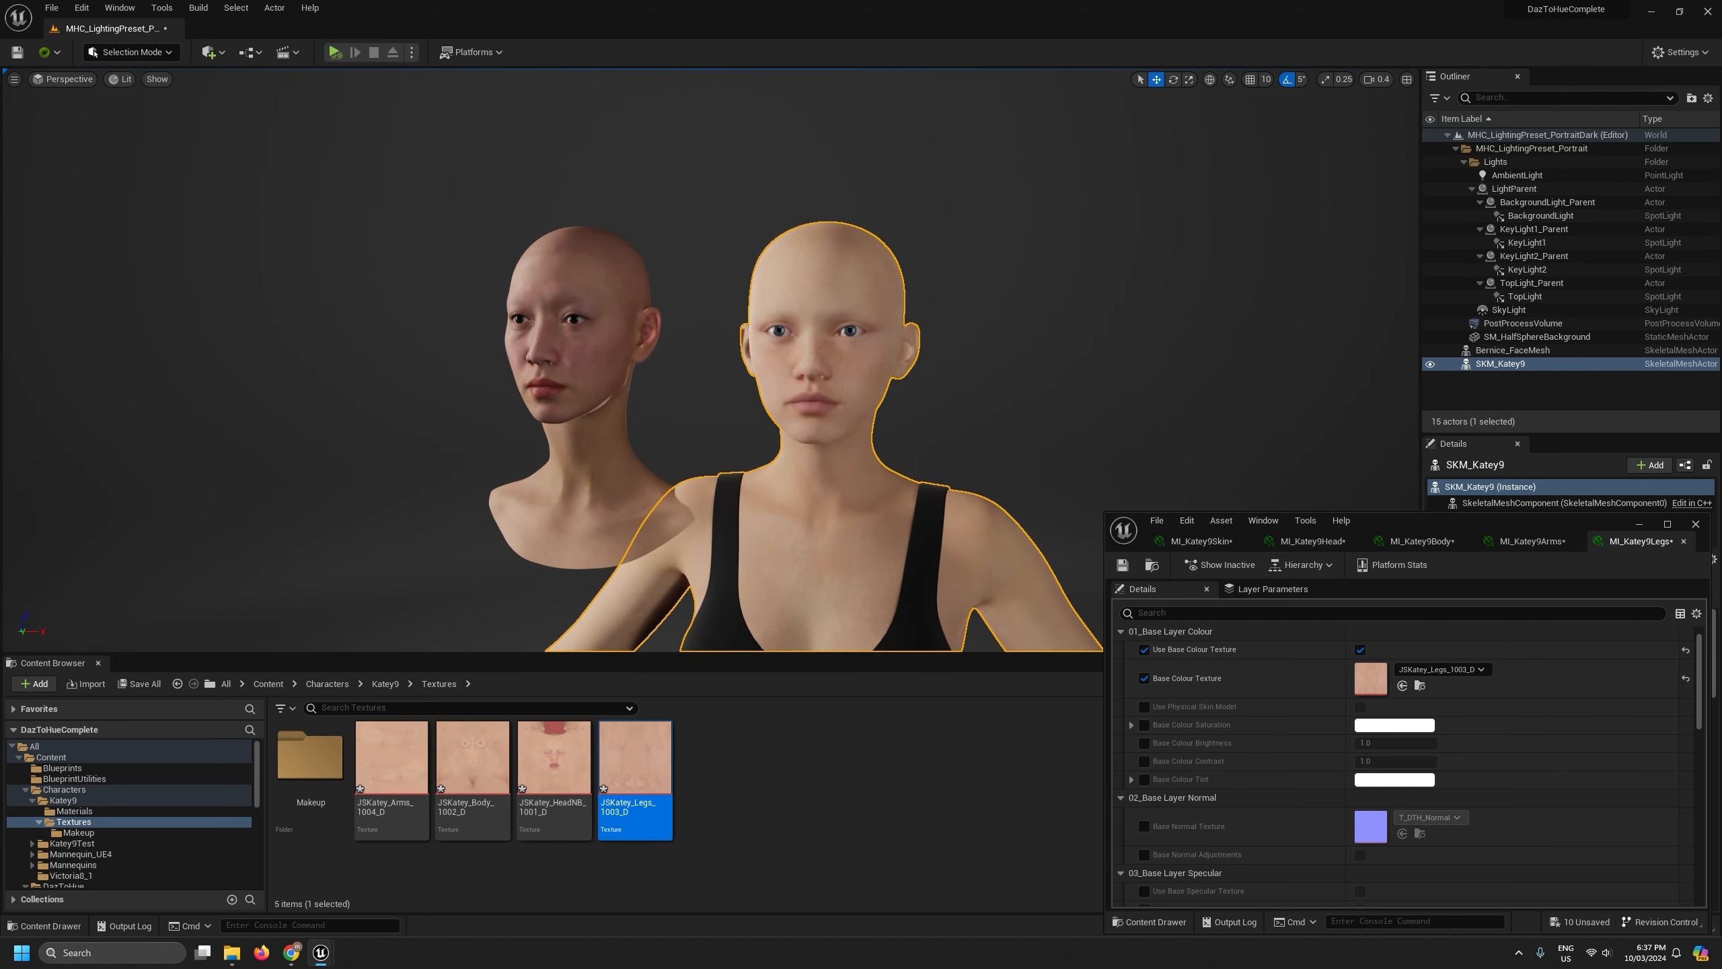
Save all modified materials, assets and the level
click(842, 794)
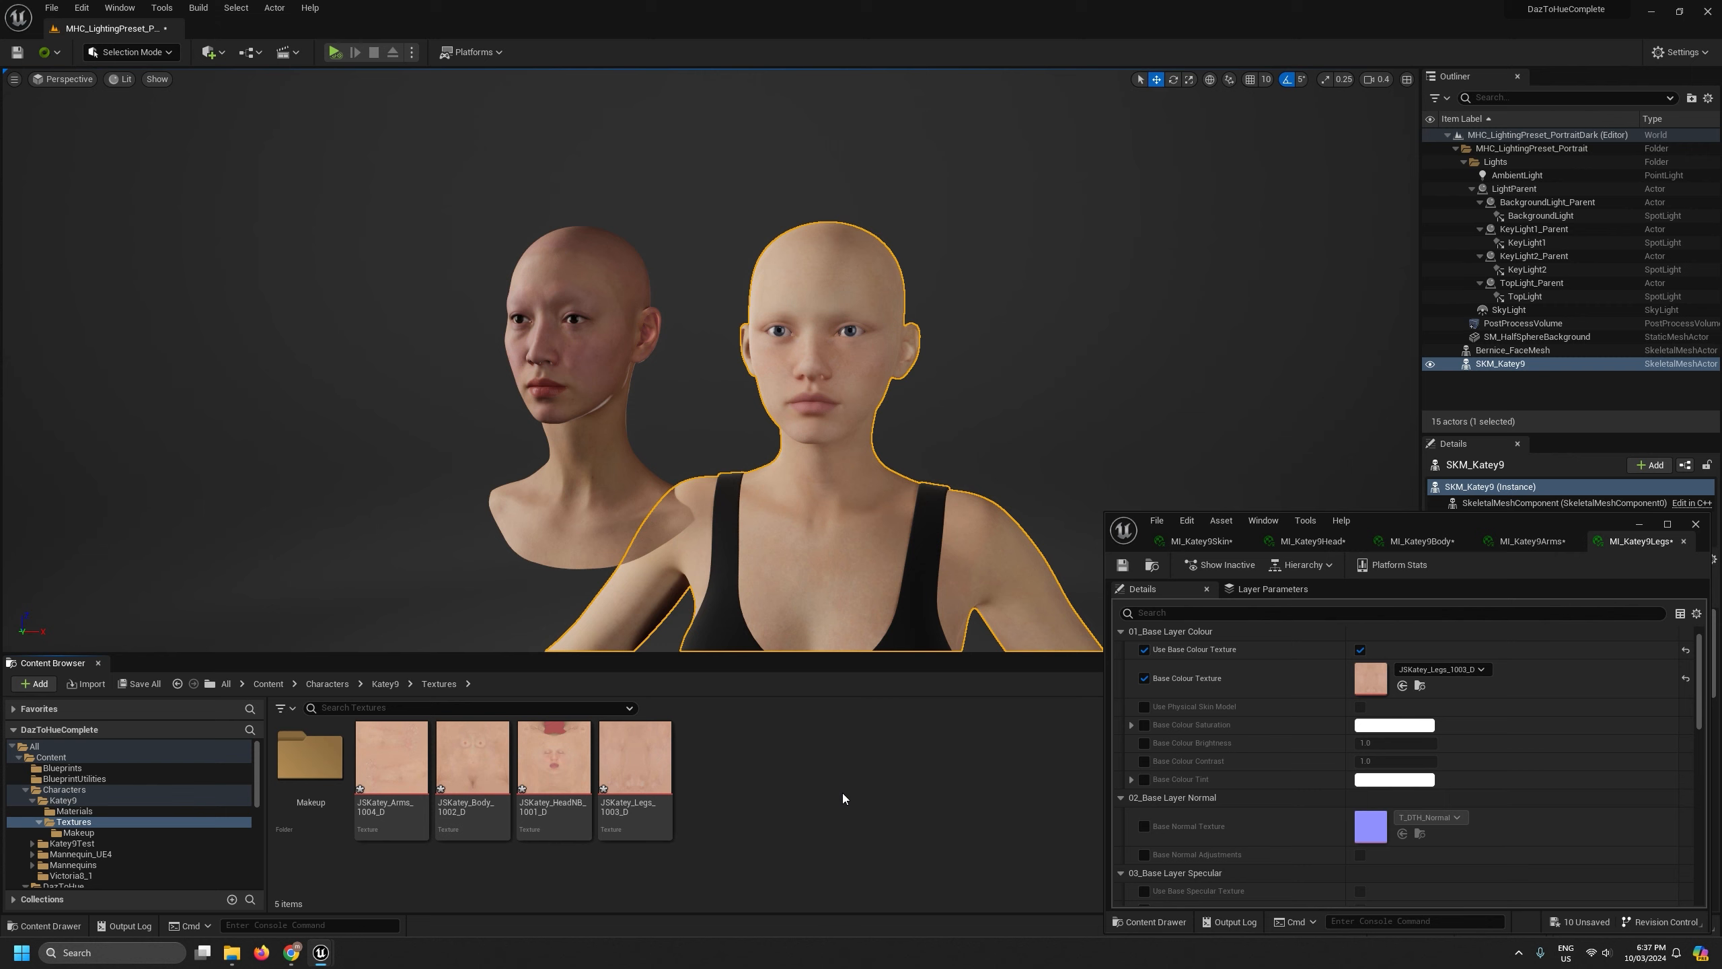
key(ctrl+shift+s)
Bring back the Buffer Visualization Overview and compare the two faces against the available material parameters
click(122, 79)
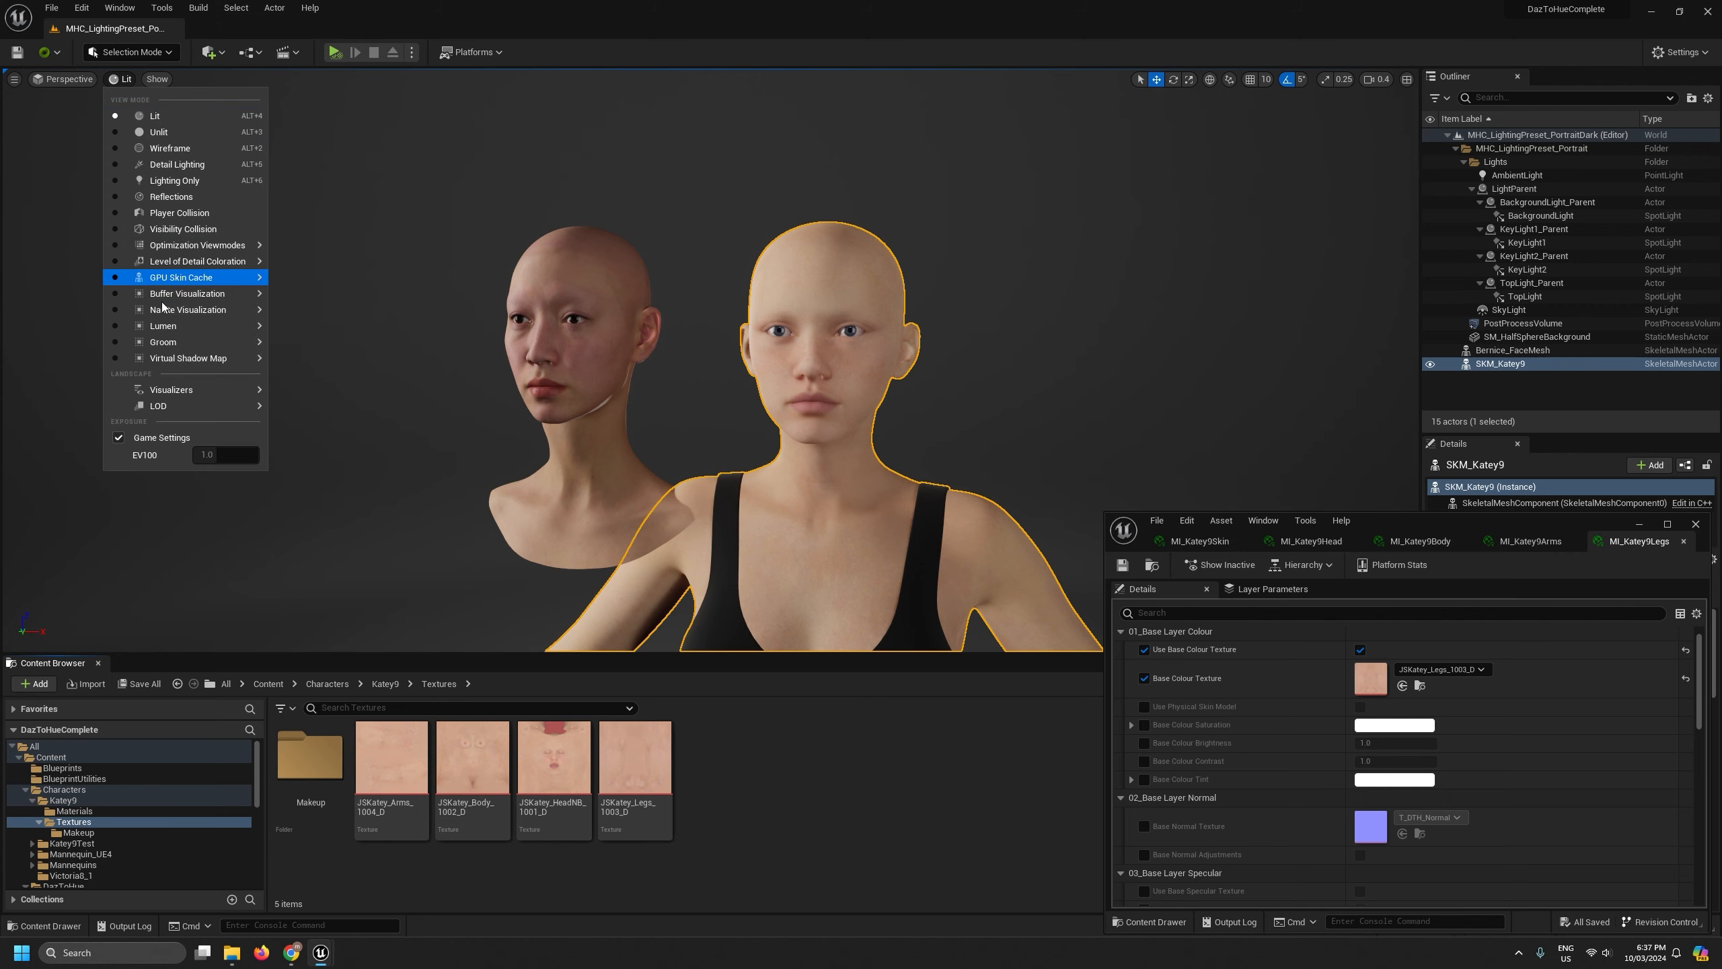
mouse_move(187, 293)
click(334, 317)
key(w)
right_drag(583, 360, 553, 361)
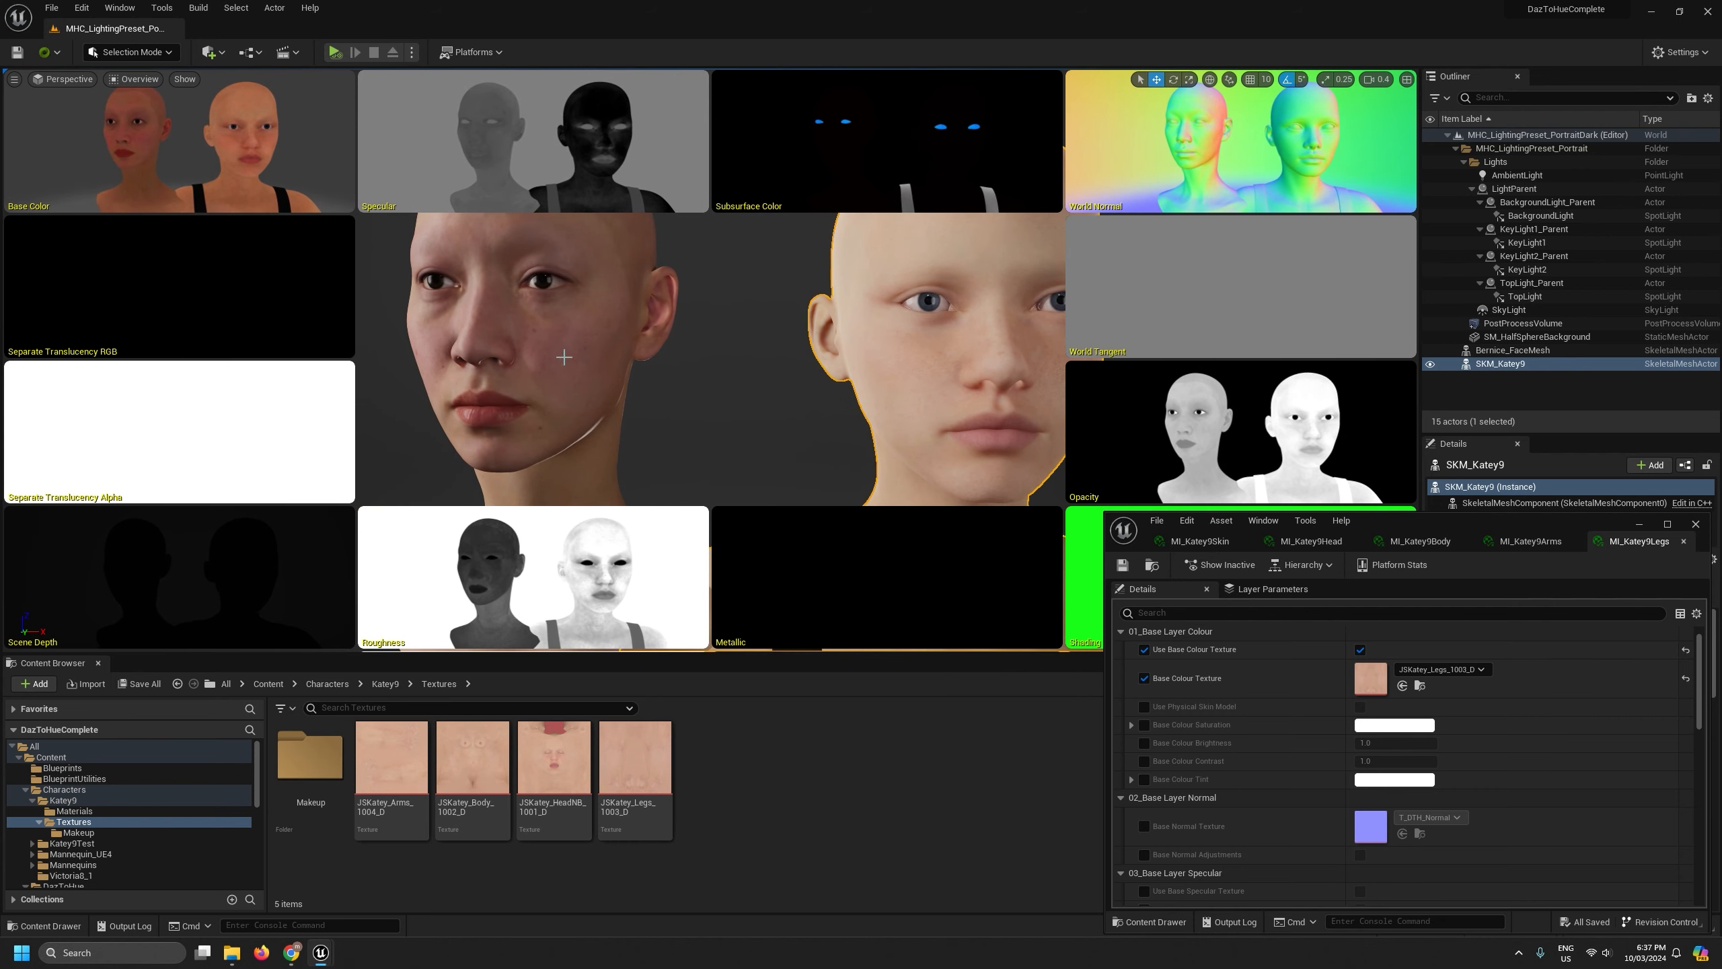
scroll(1283, 674, down, 2)
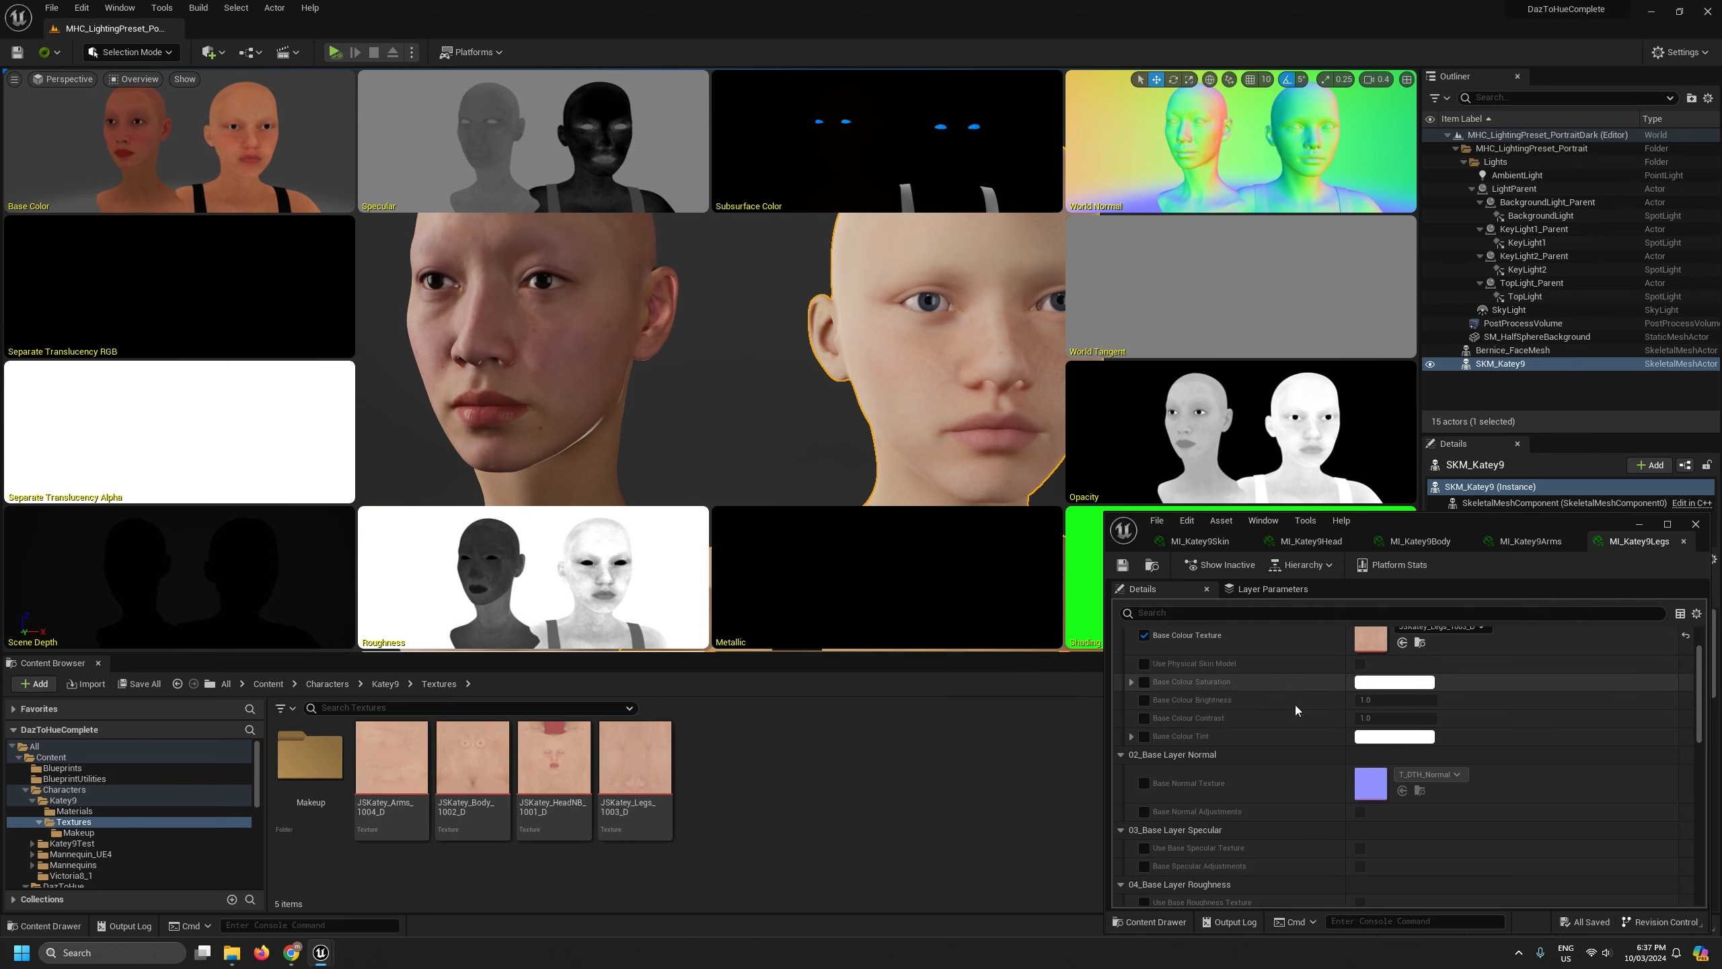
right_drag(828, 368, 840, 377)
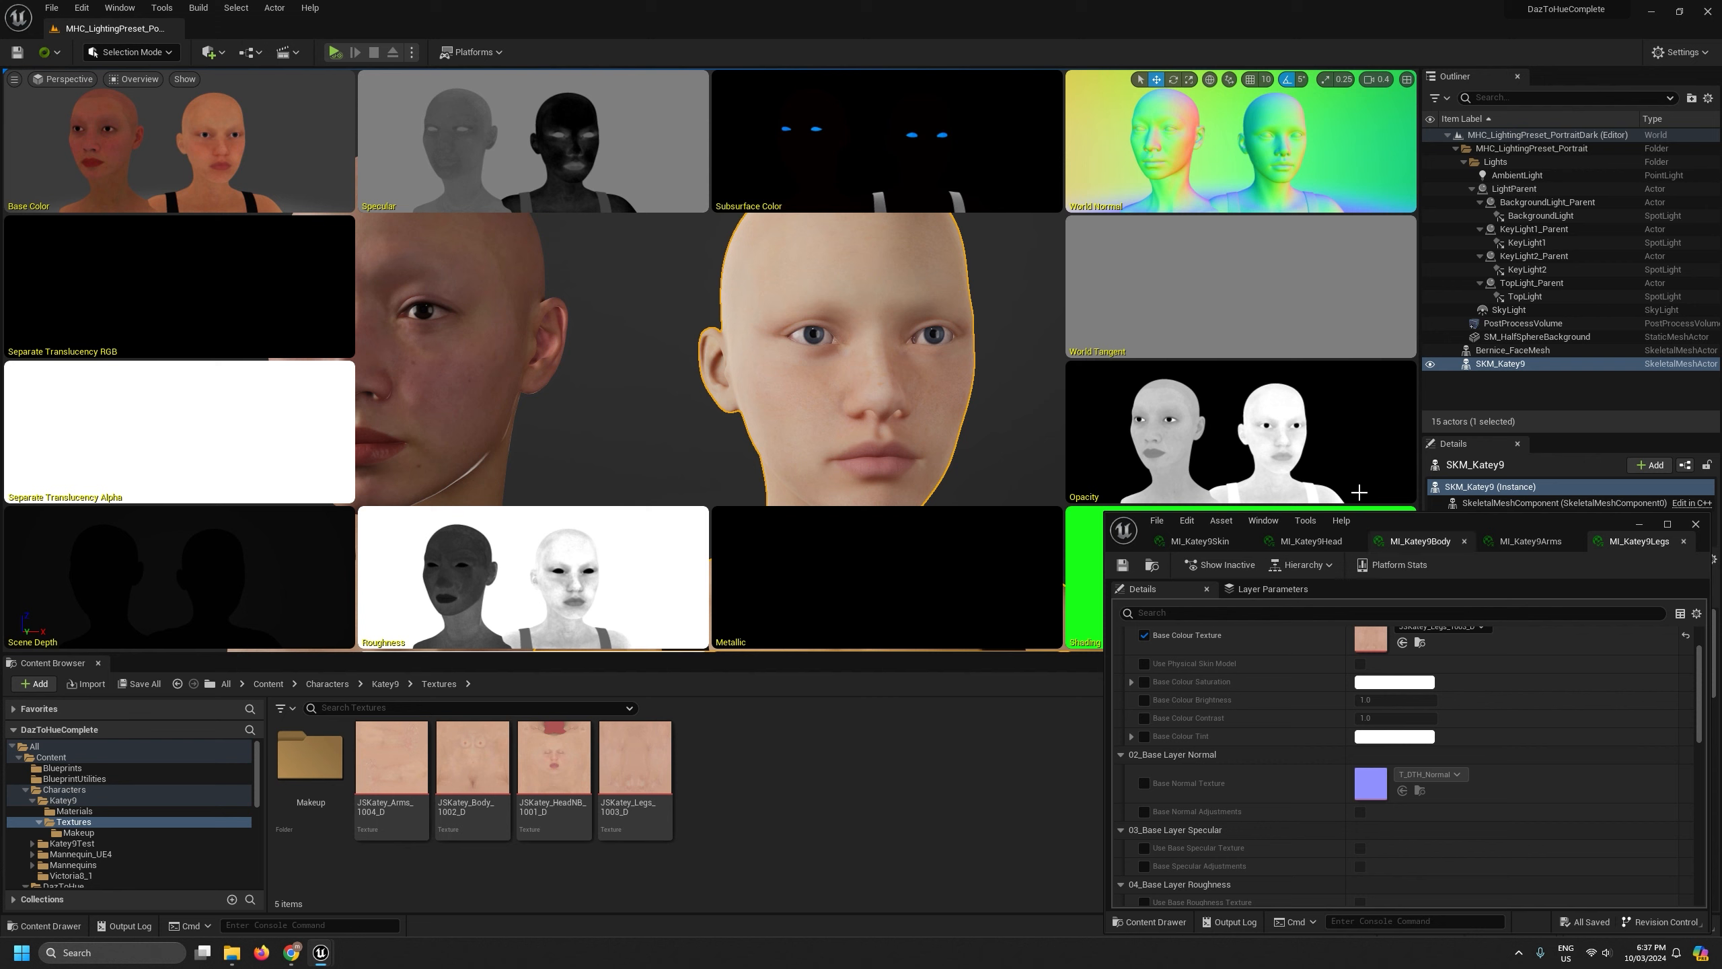
scroll(872, 304, up, 10)
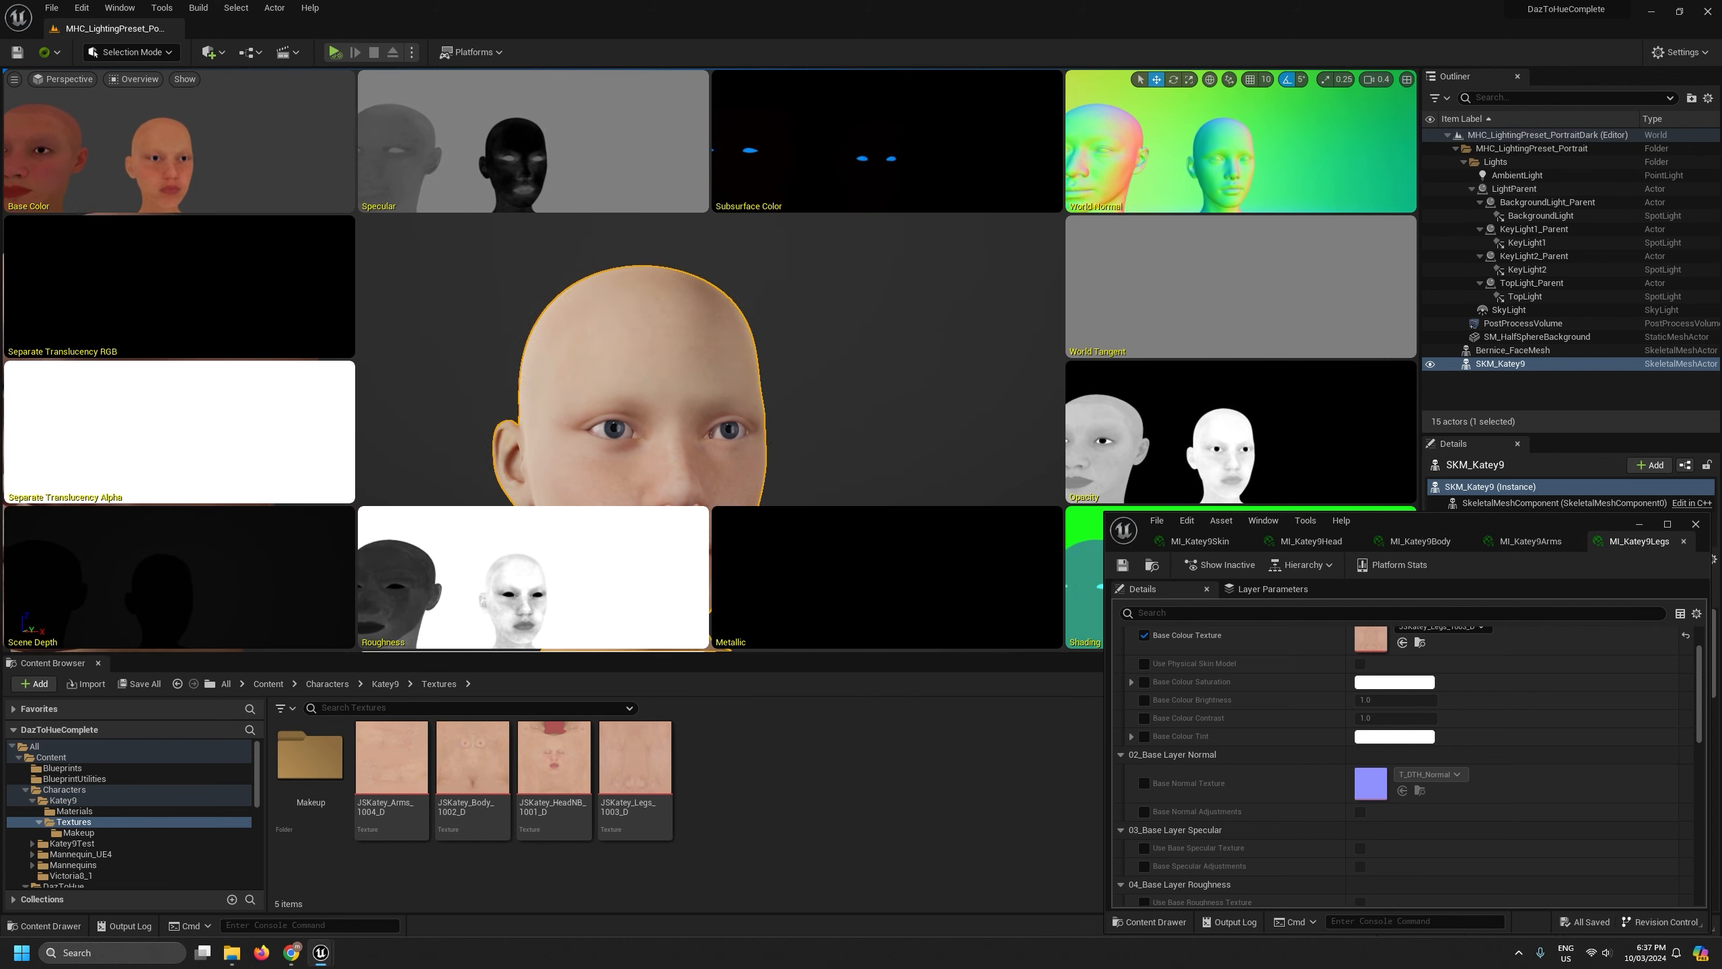
Inspect the forehead skin of both heads up close to compare their fine surface detail
right_drag(872, 304, 764, 303)
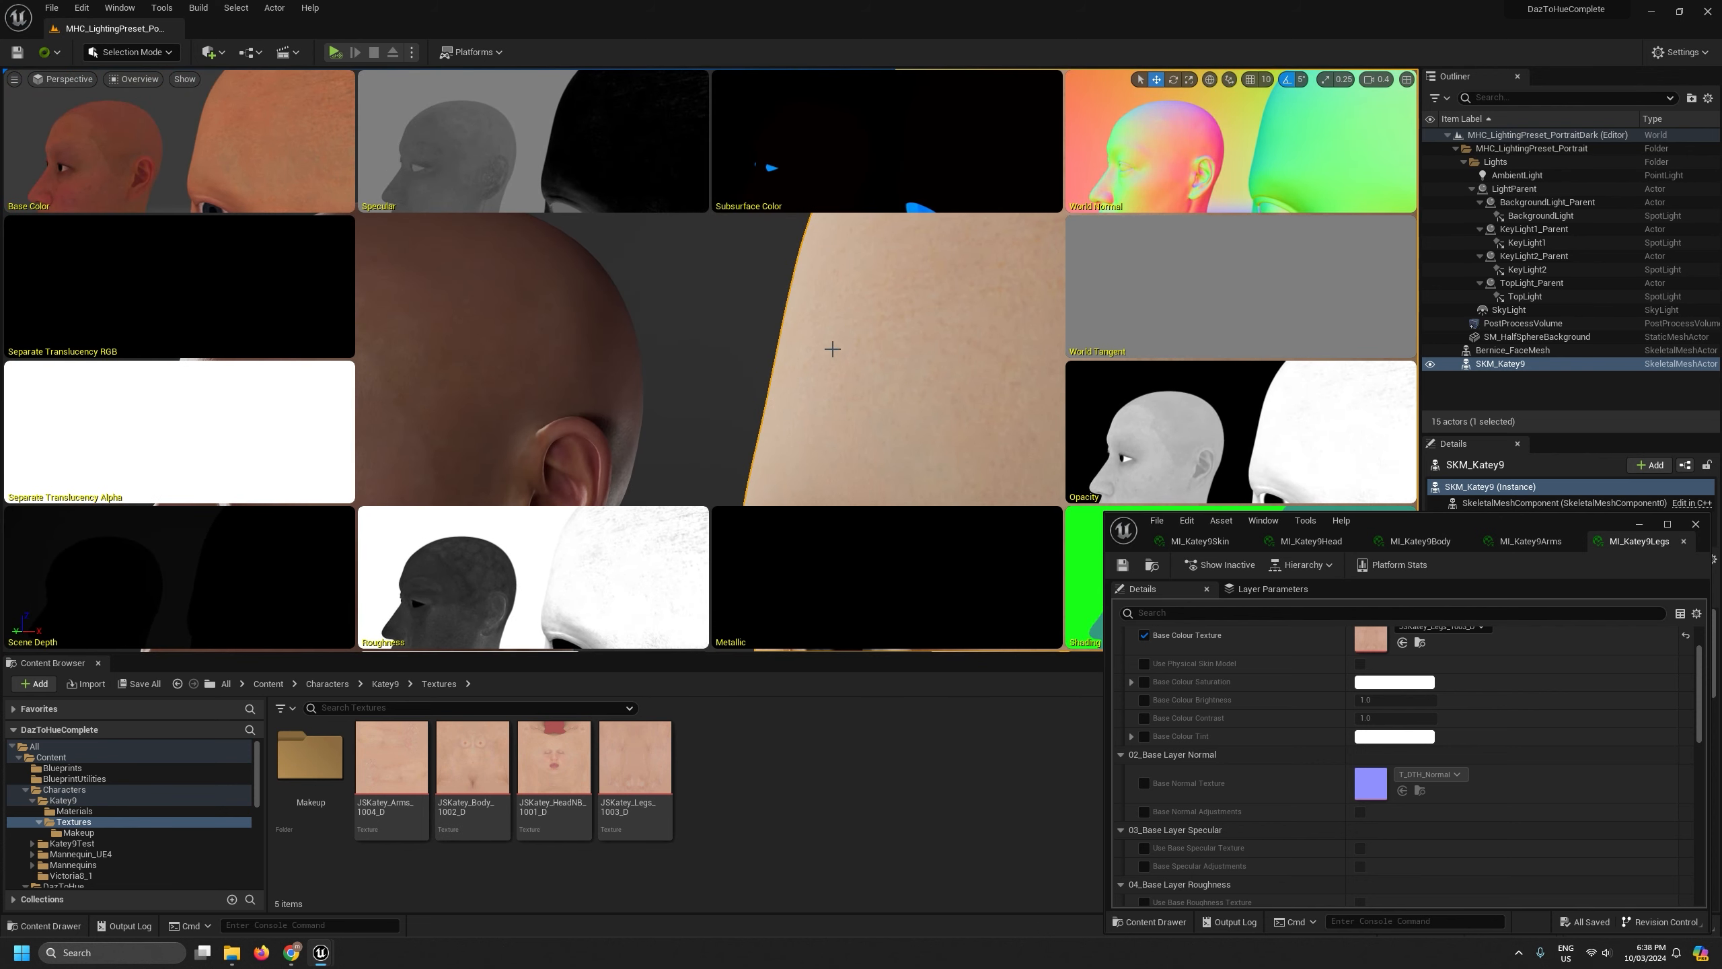
key(s)
mouse_move(870, 442)
right_down()
mouse_move(901, 442)
mouse_move(871, 442)
right_up()
key(w)
key(s)
scroll(848, 305, down, 3)
right_drag(848, 306, 827, 292)
key(w)
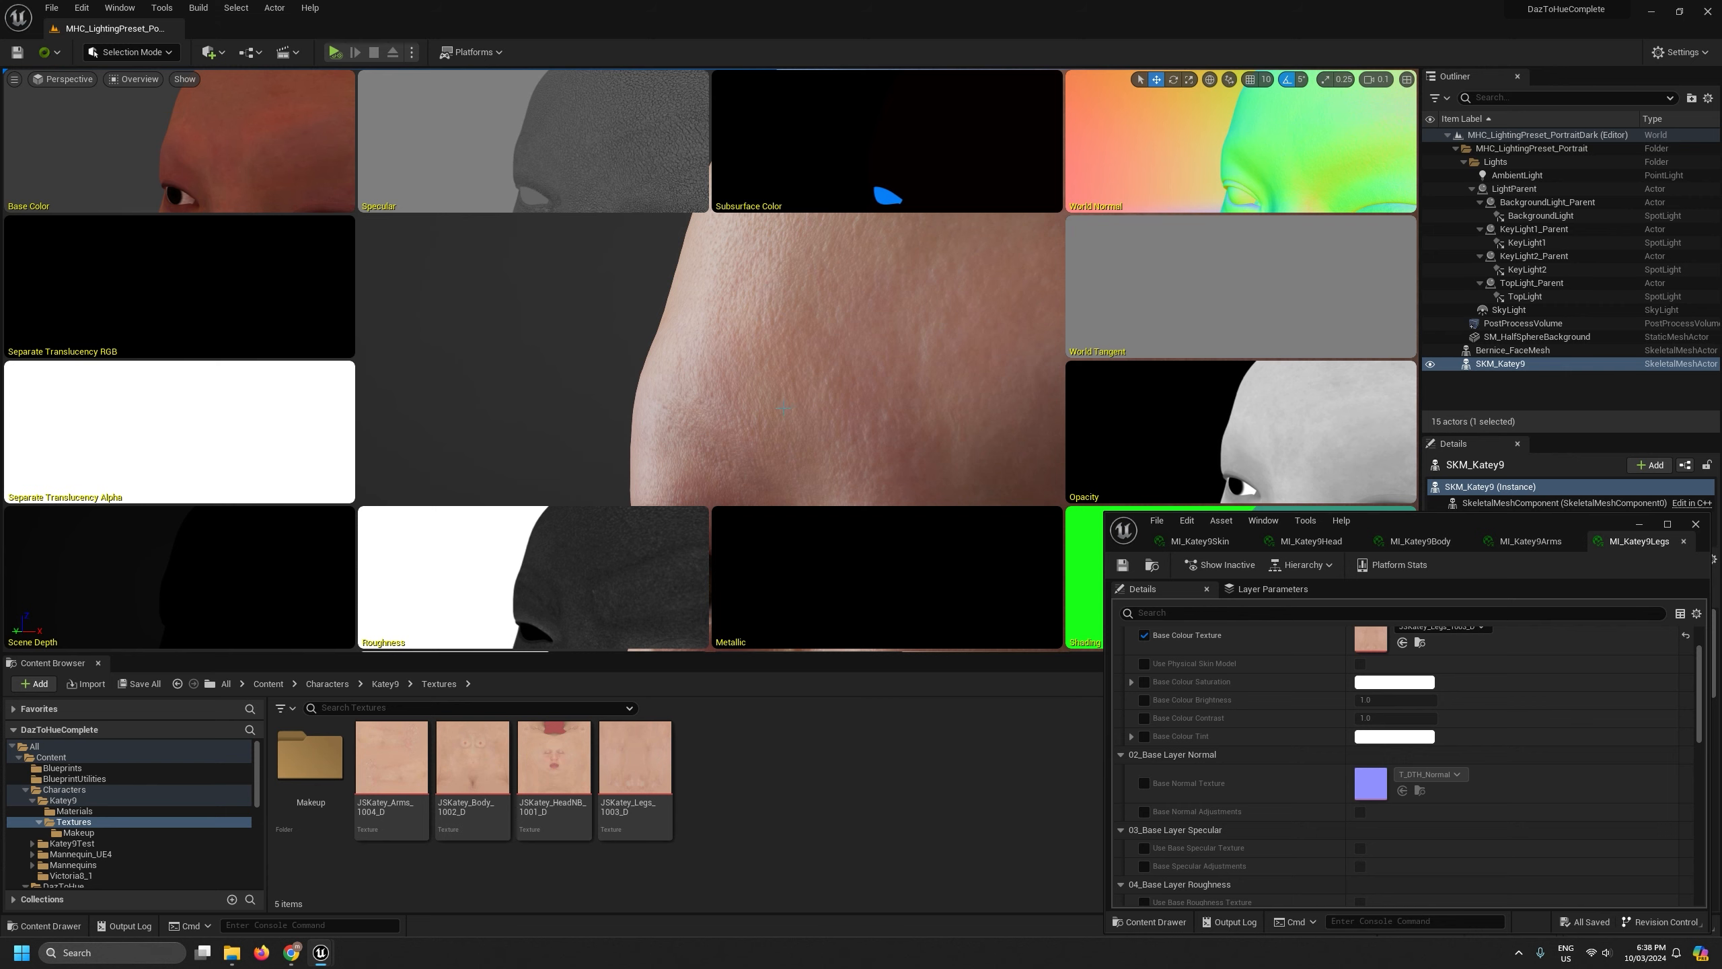
key(s)
right_drag(784, 407, 843, 418)
scroll(784, 408, up, 2)
key(a)
Switch to the Katey9 Textures folder in File Explorer, enlarge its window and inspect G9TearNormal.tif and JSKatey_Arms_1004_B.jpg
click(1654, 12)
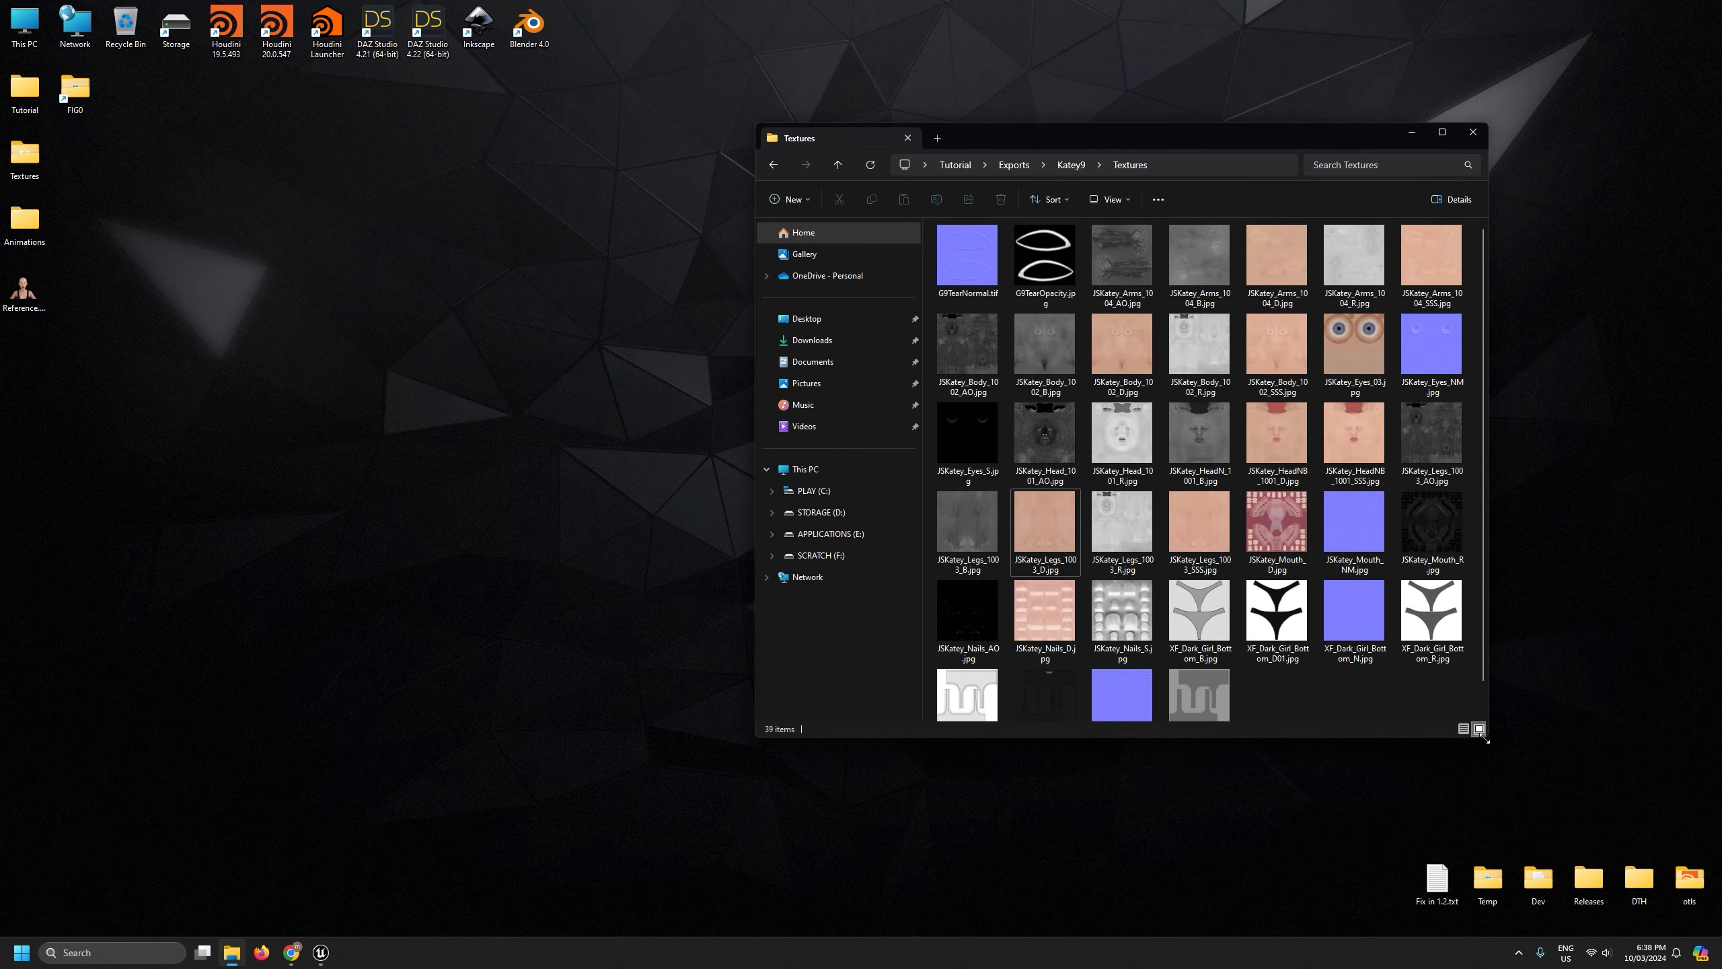
drag(1484, 738, 1572, 782)
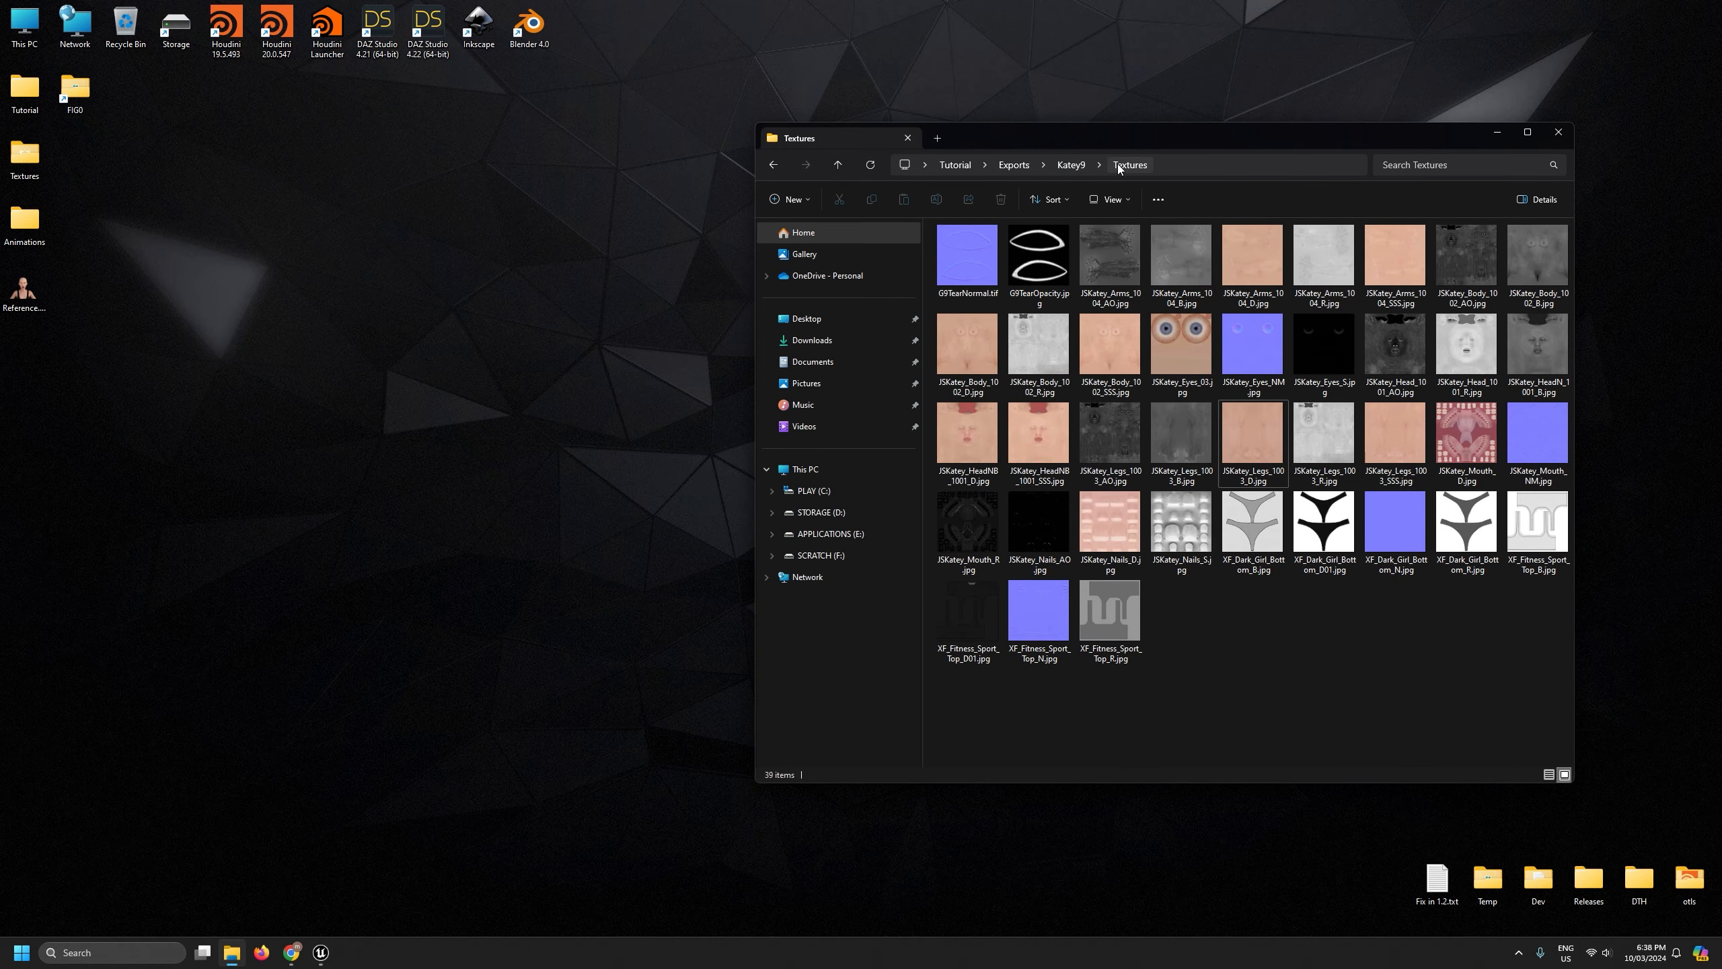
drag(1149, 140, 1117, 142)
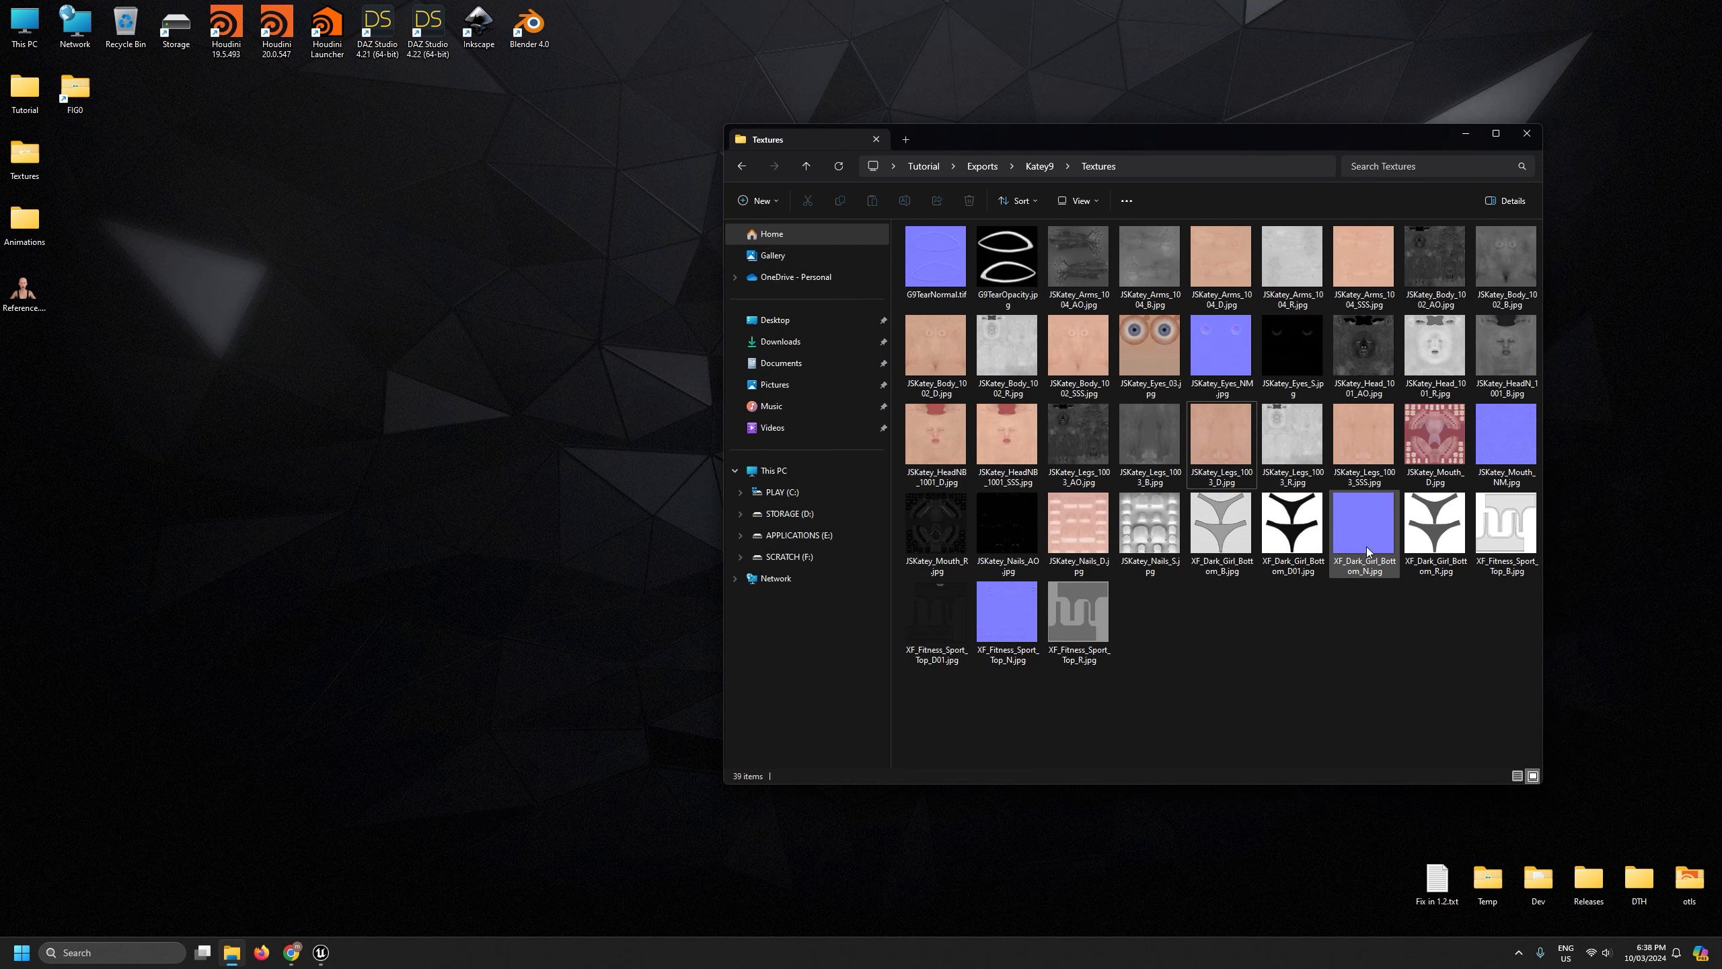
click(934, 264)
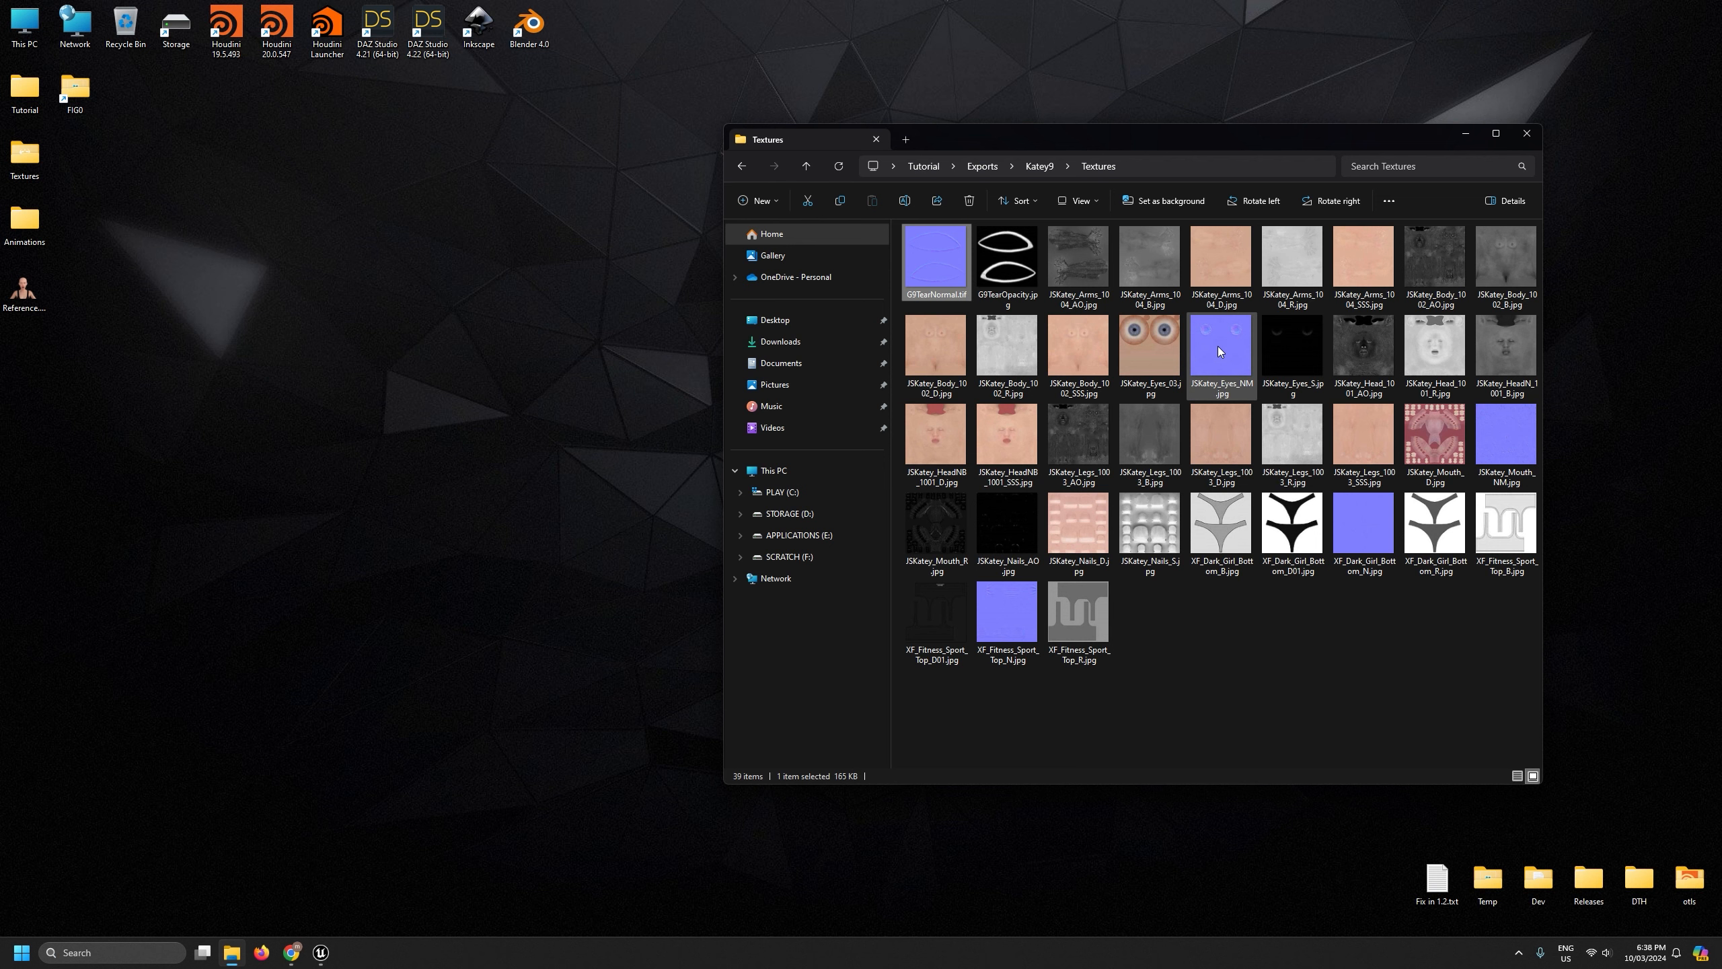
click(1165, 277)
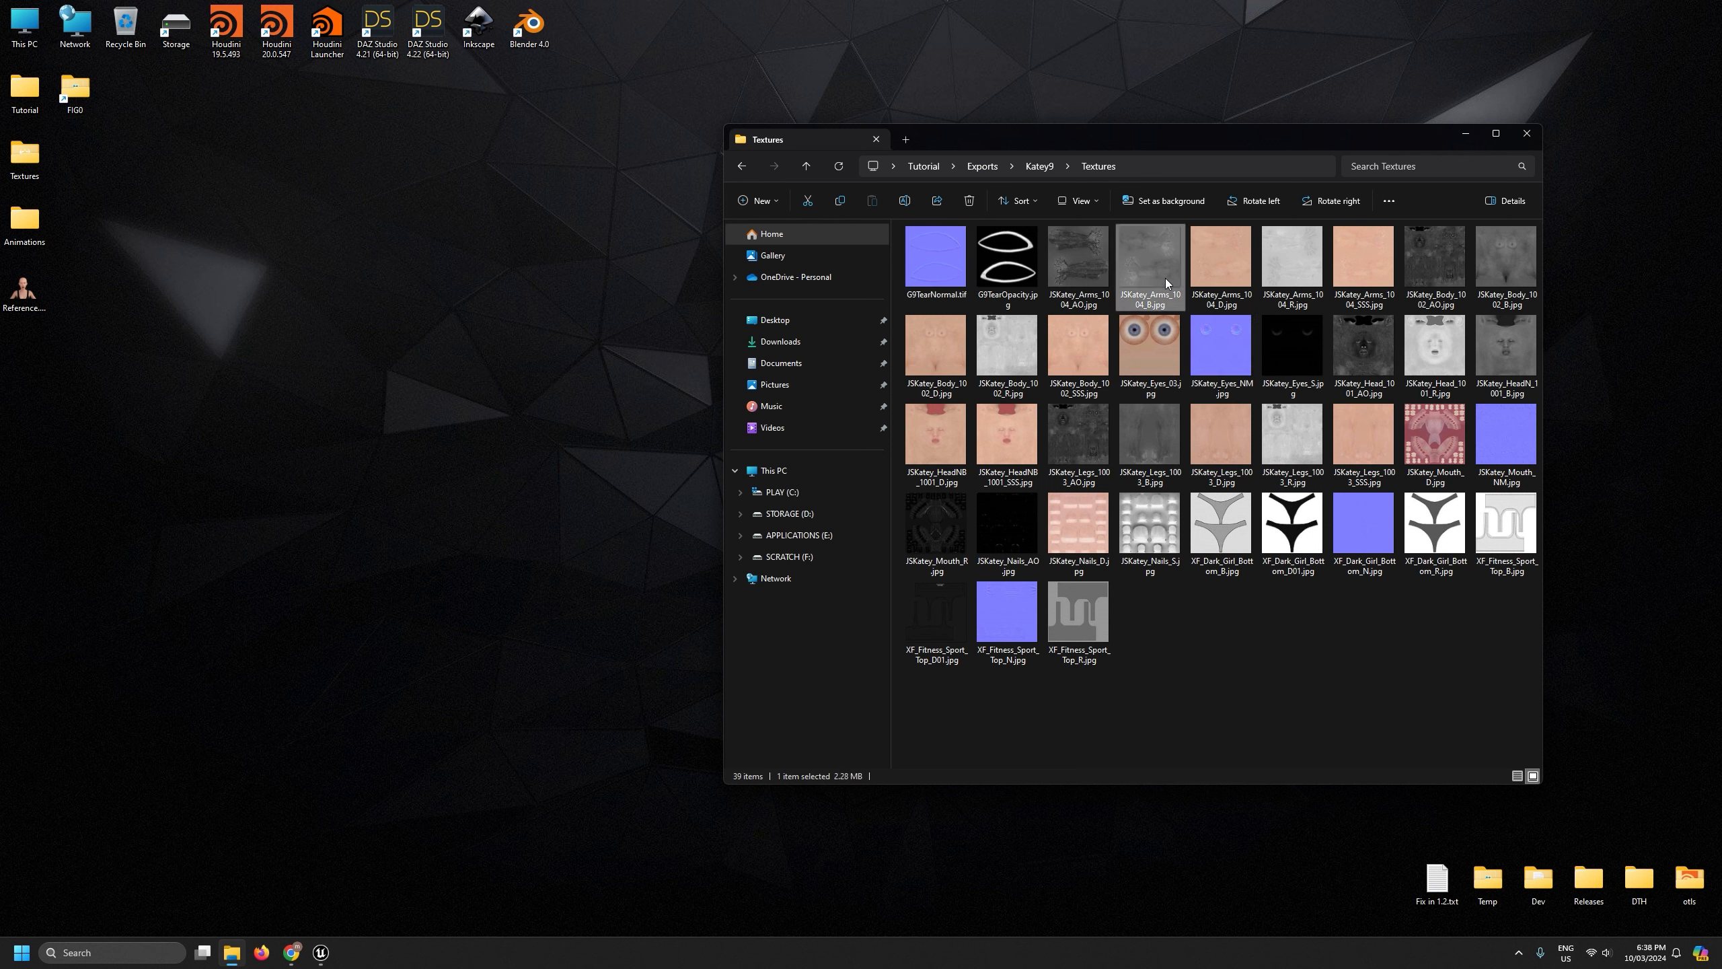
Open the desktop Textures folder beside the Katey9 Textures window and browse to Base > Feminine_03
click(1506, 434)
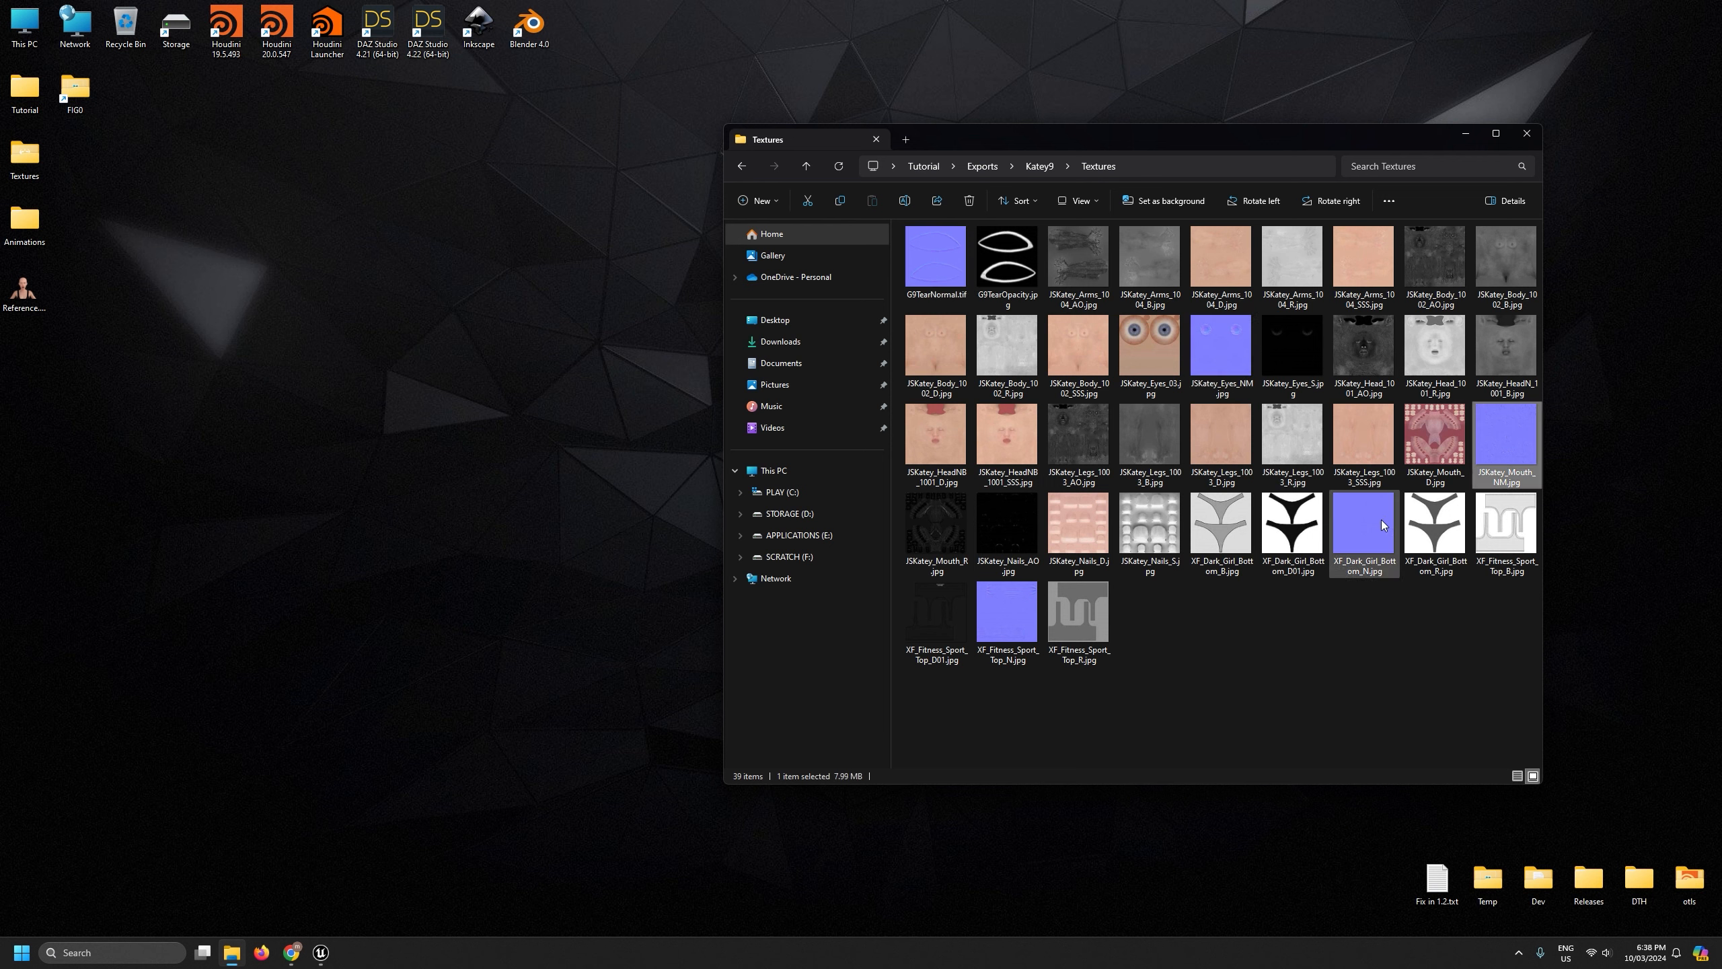
double_click(32, 166)
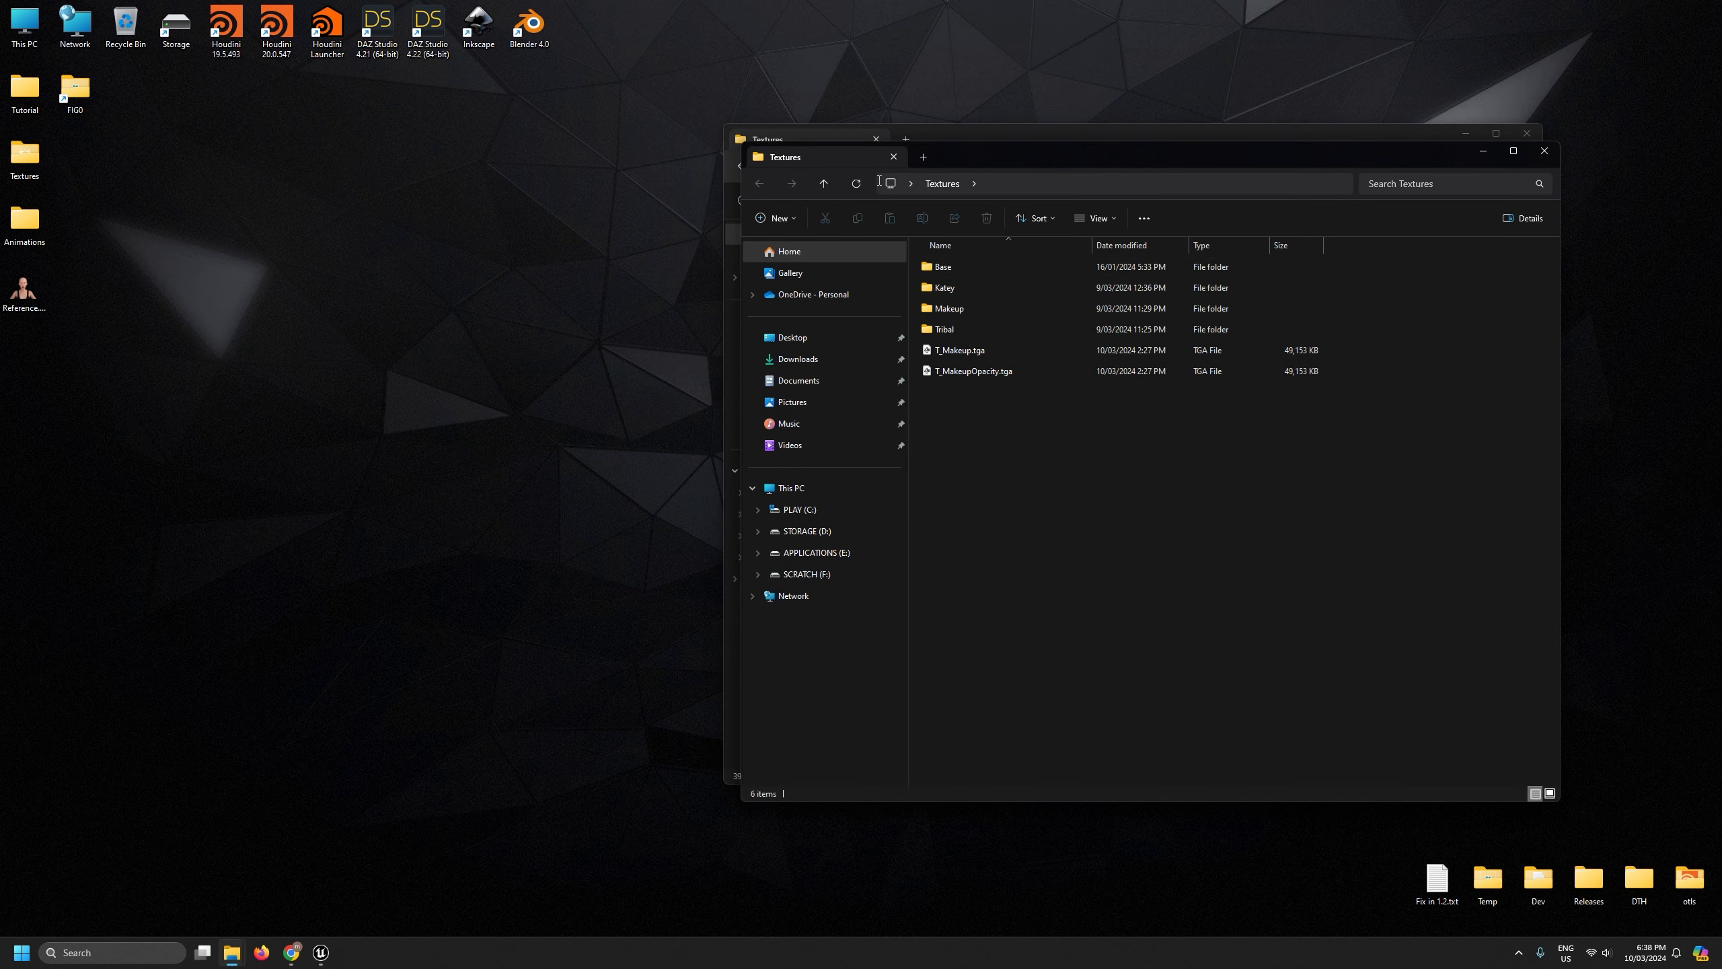
drag(1025, 170, 331, 239)
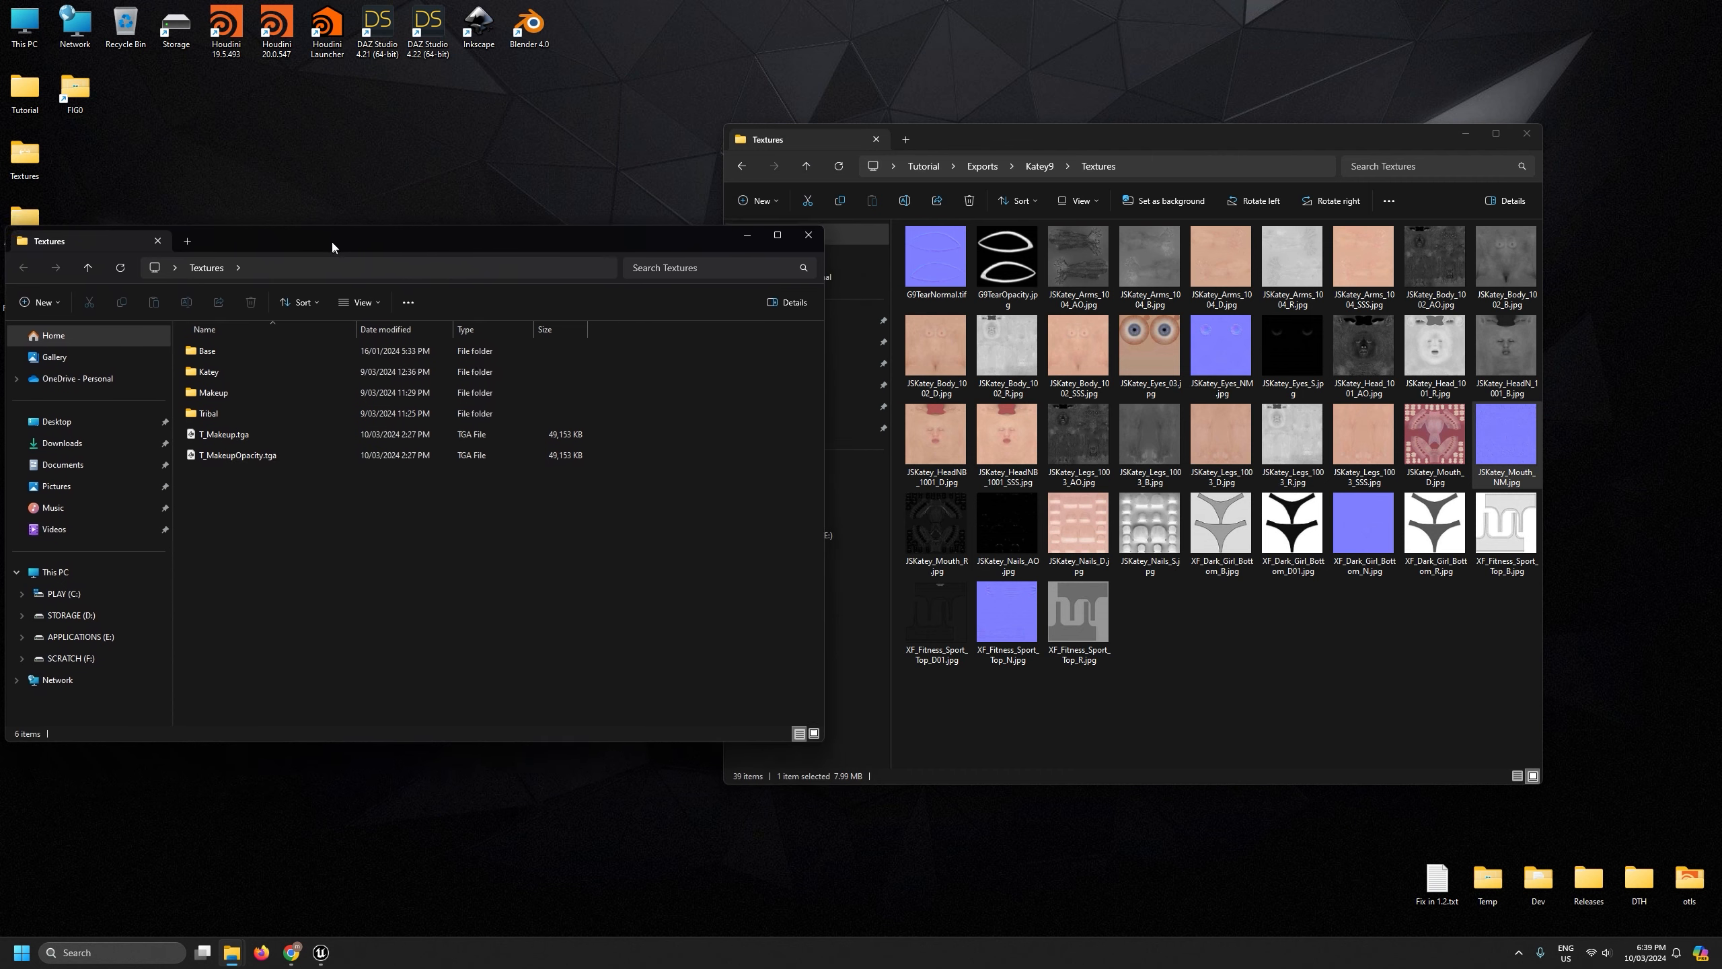
double_click(211, 344)
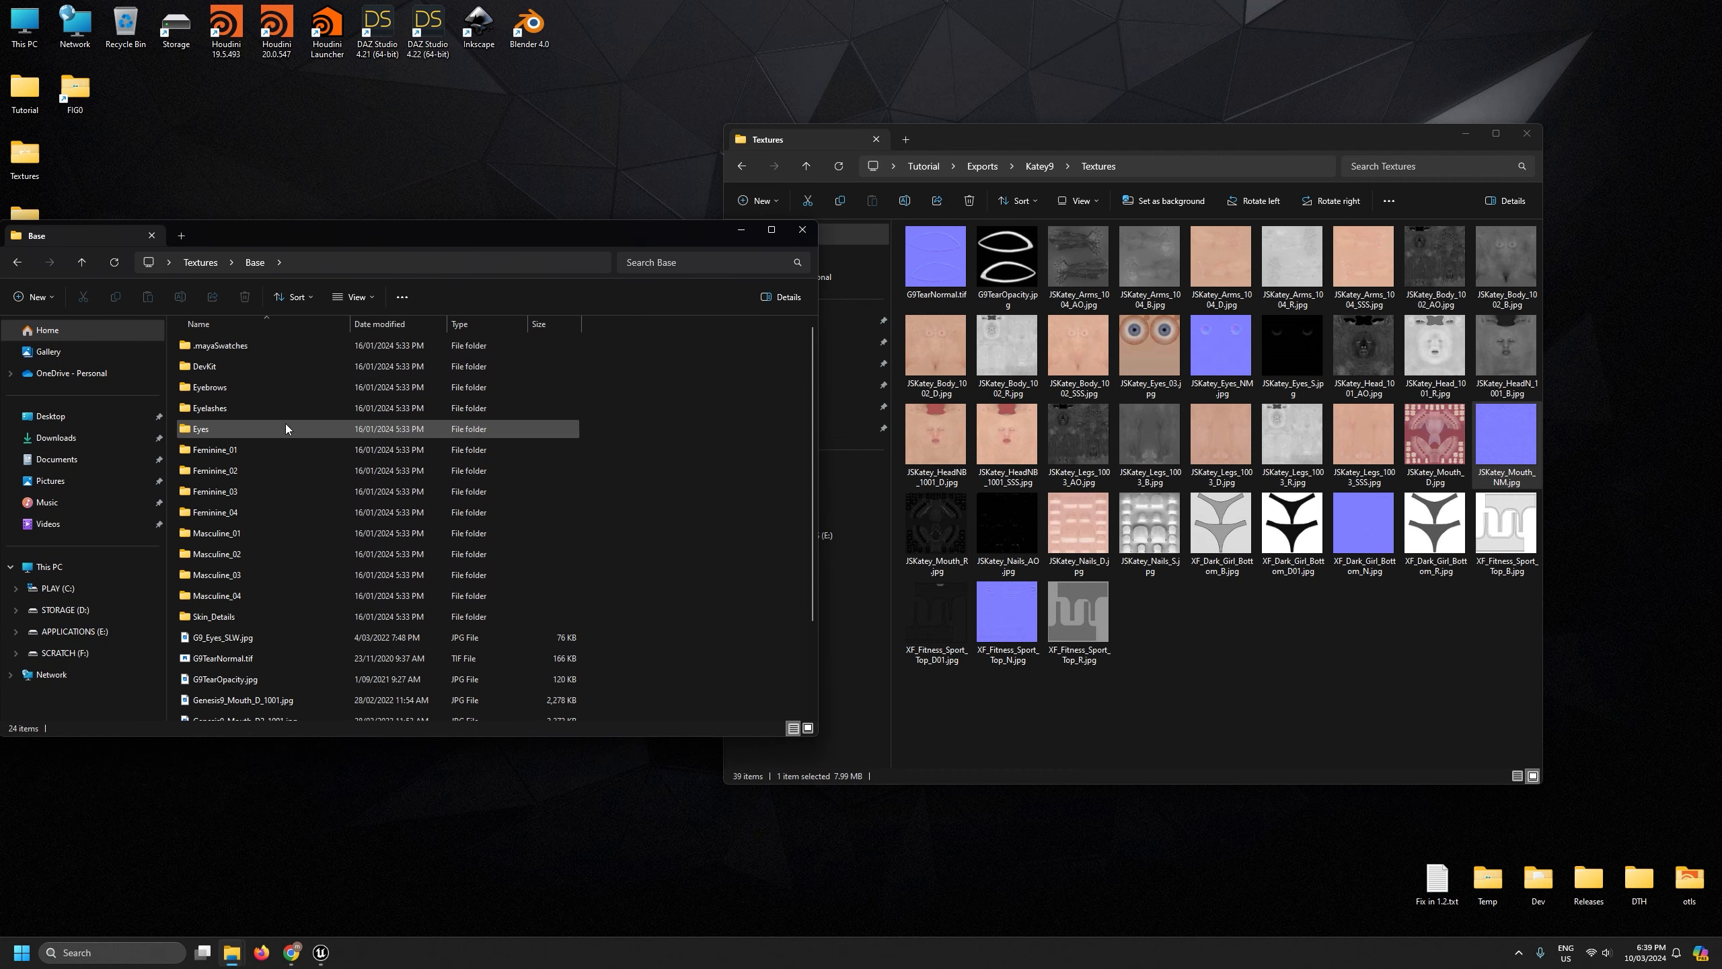
double_click(214, 492)
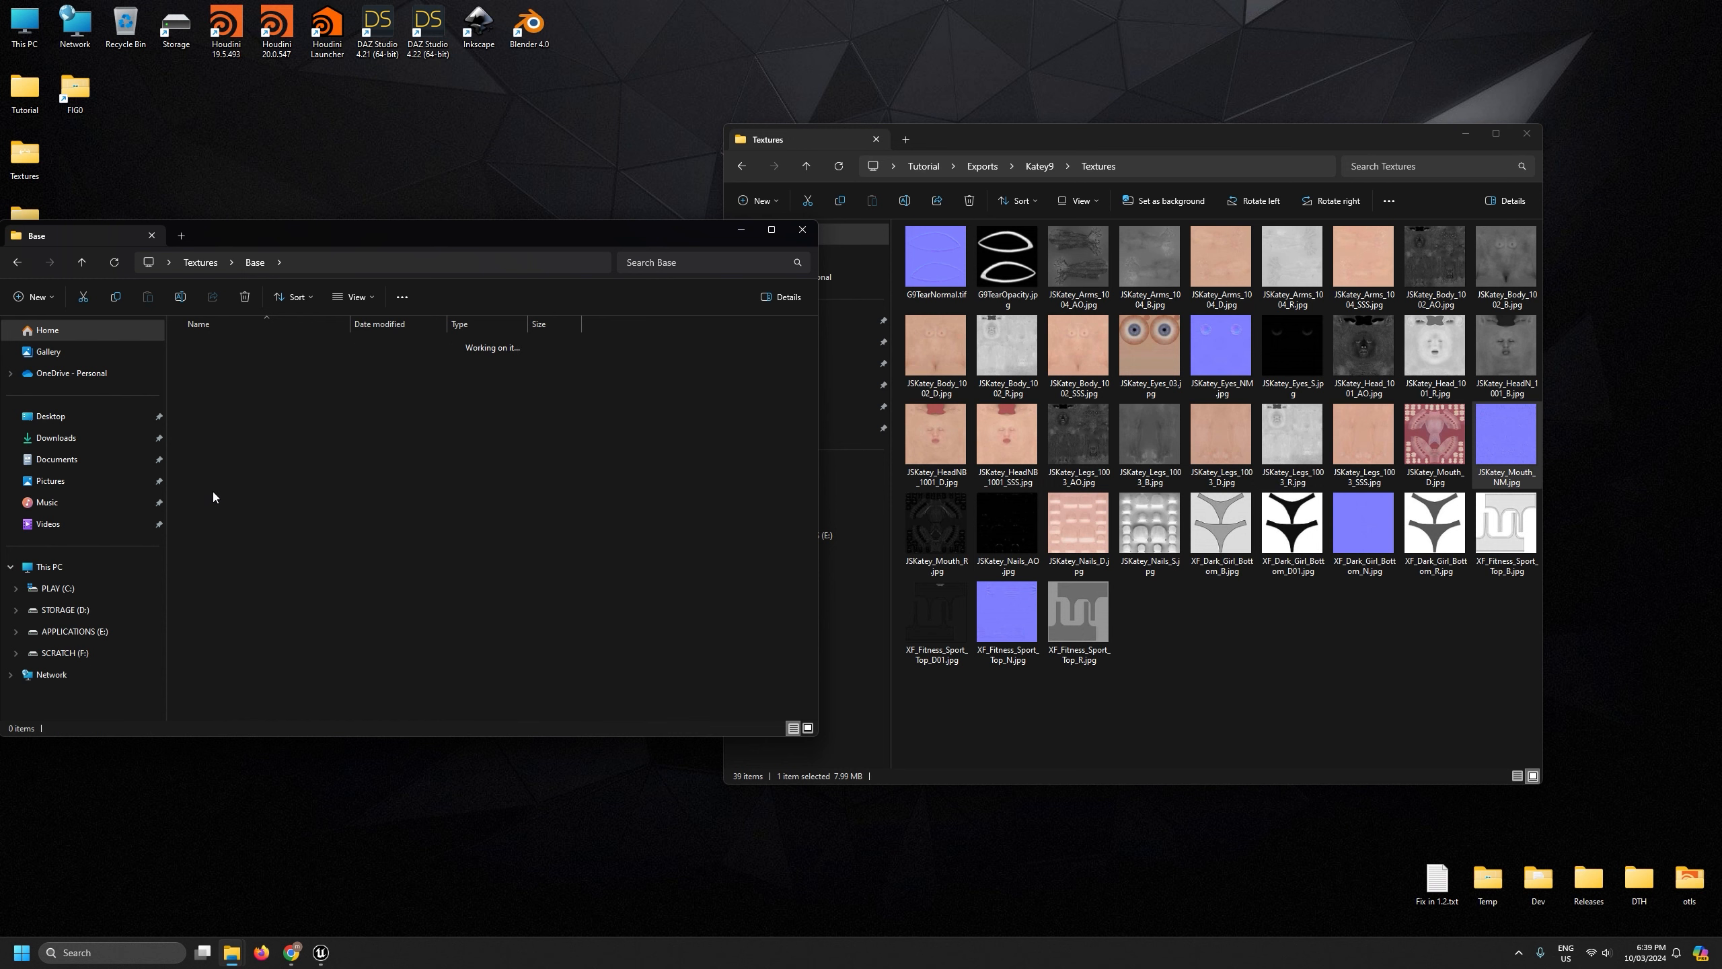
click(263, 264)
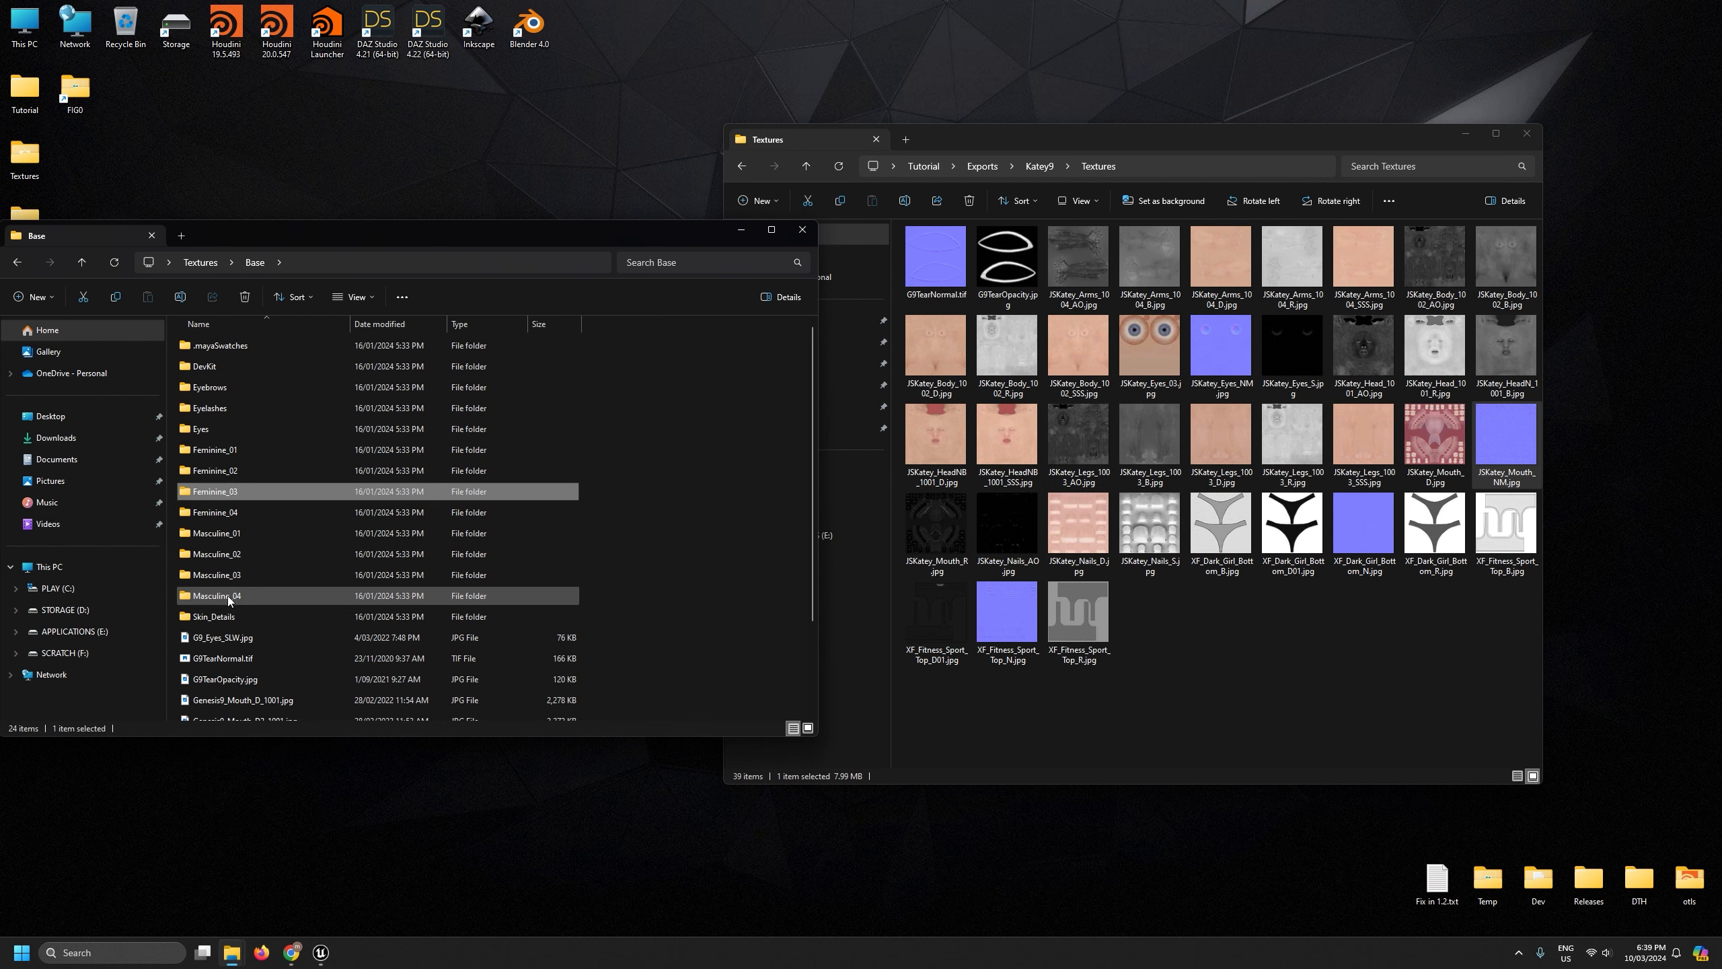
double_click(210, 494)
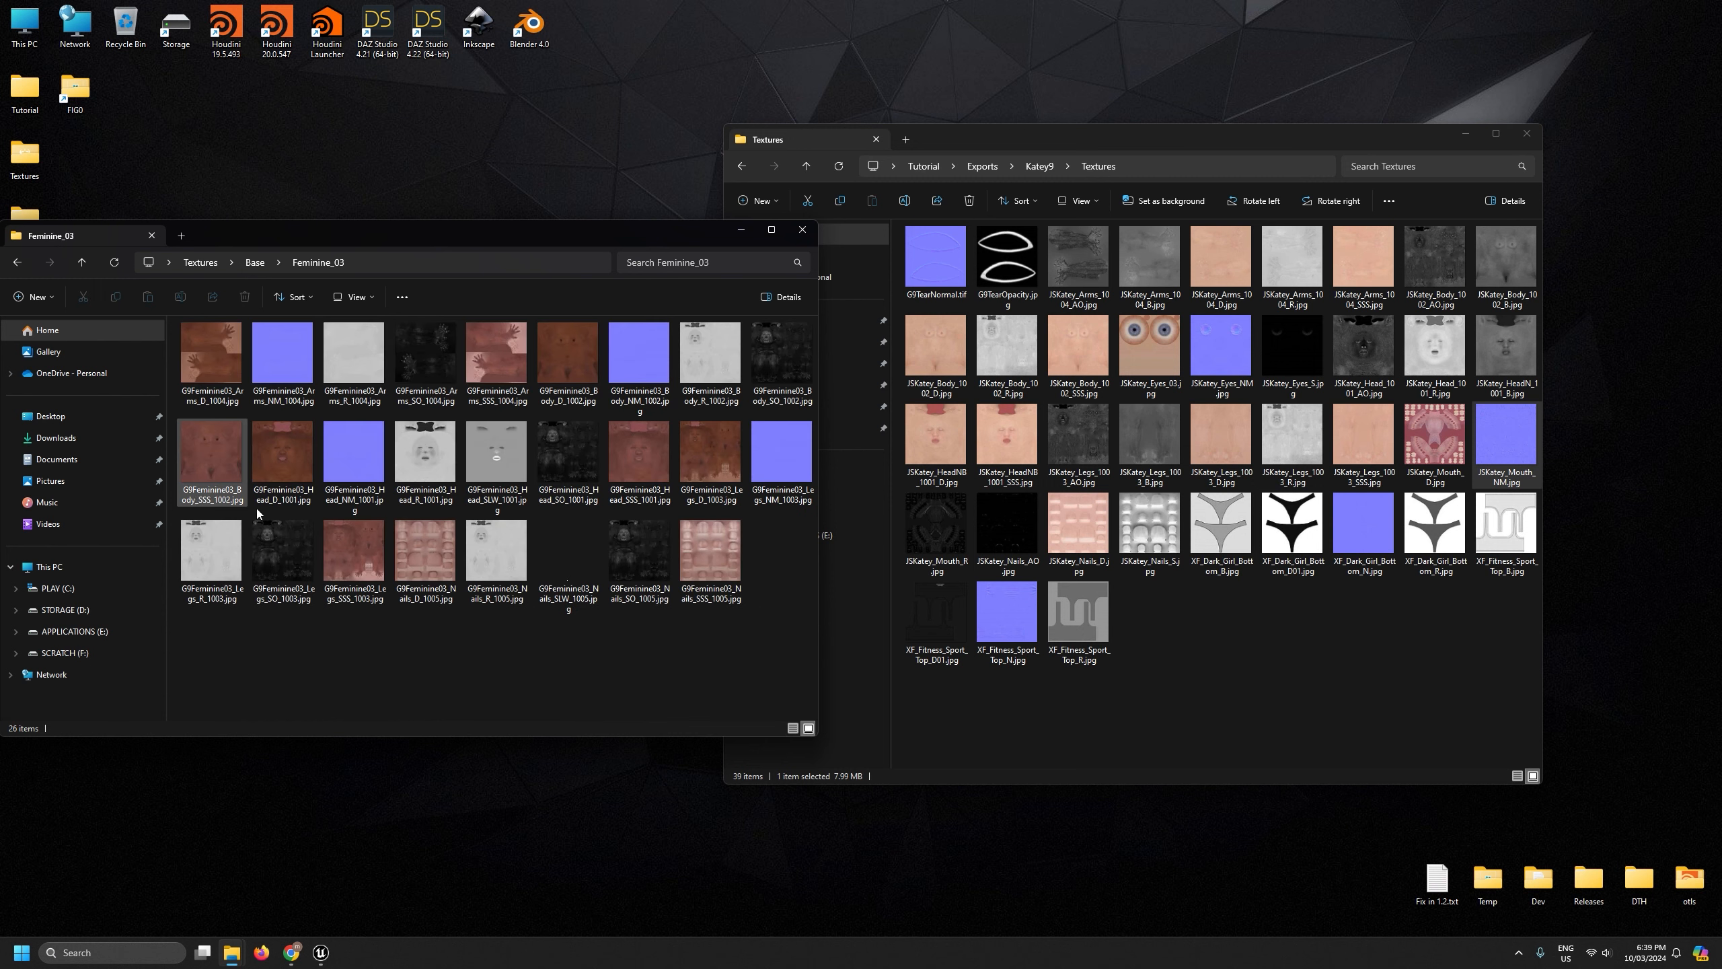
Inspect the Feminine_03 normal maps, viewing G9Feminine03_Legs_NM_1003.jpg and G9Feminine03_Head_NM_1001.jpg at full size
click(282, 347)
click(346, 441)
click(630, 352)
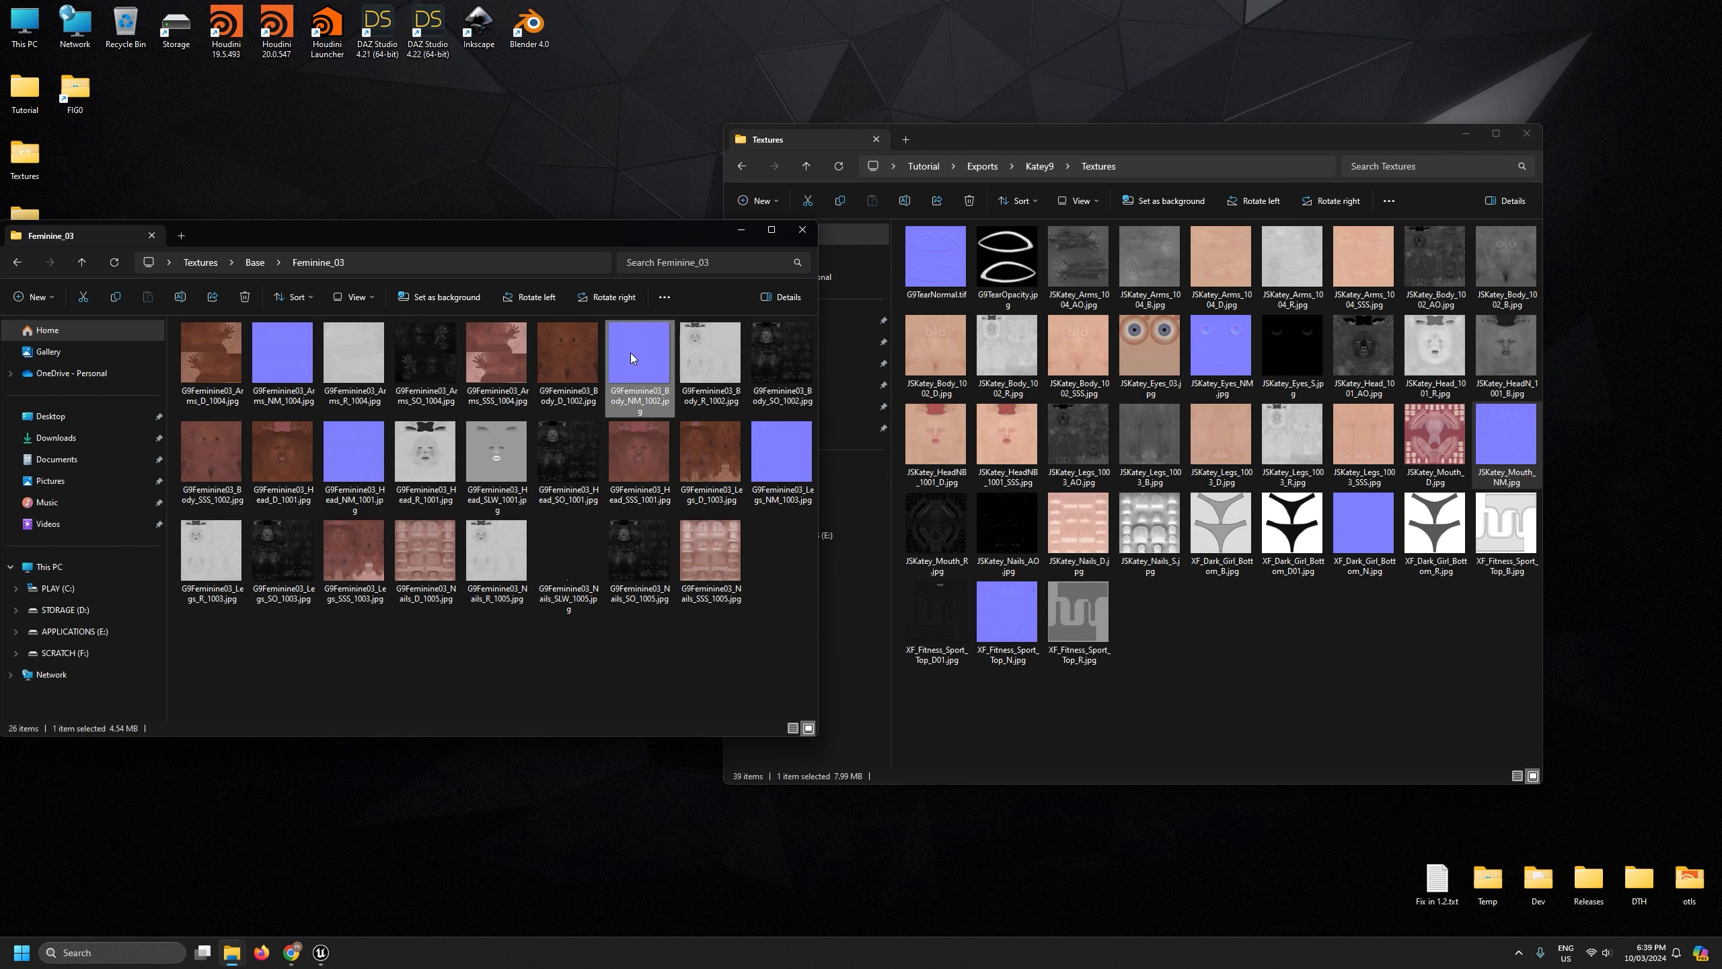
click(767, 452)
double_click(774, 454)
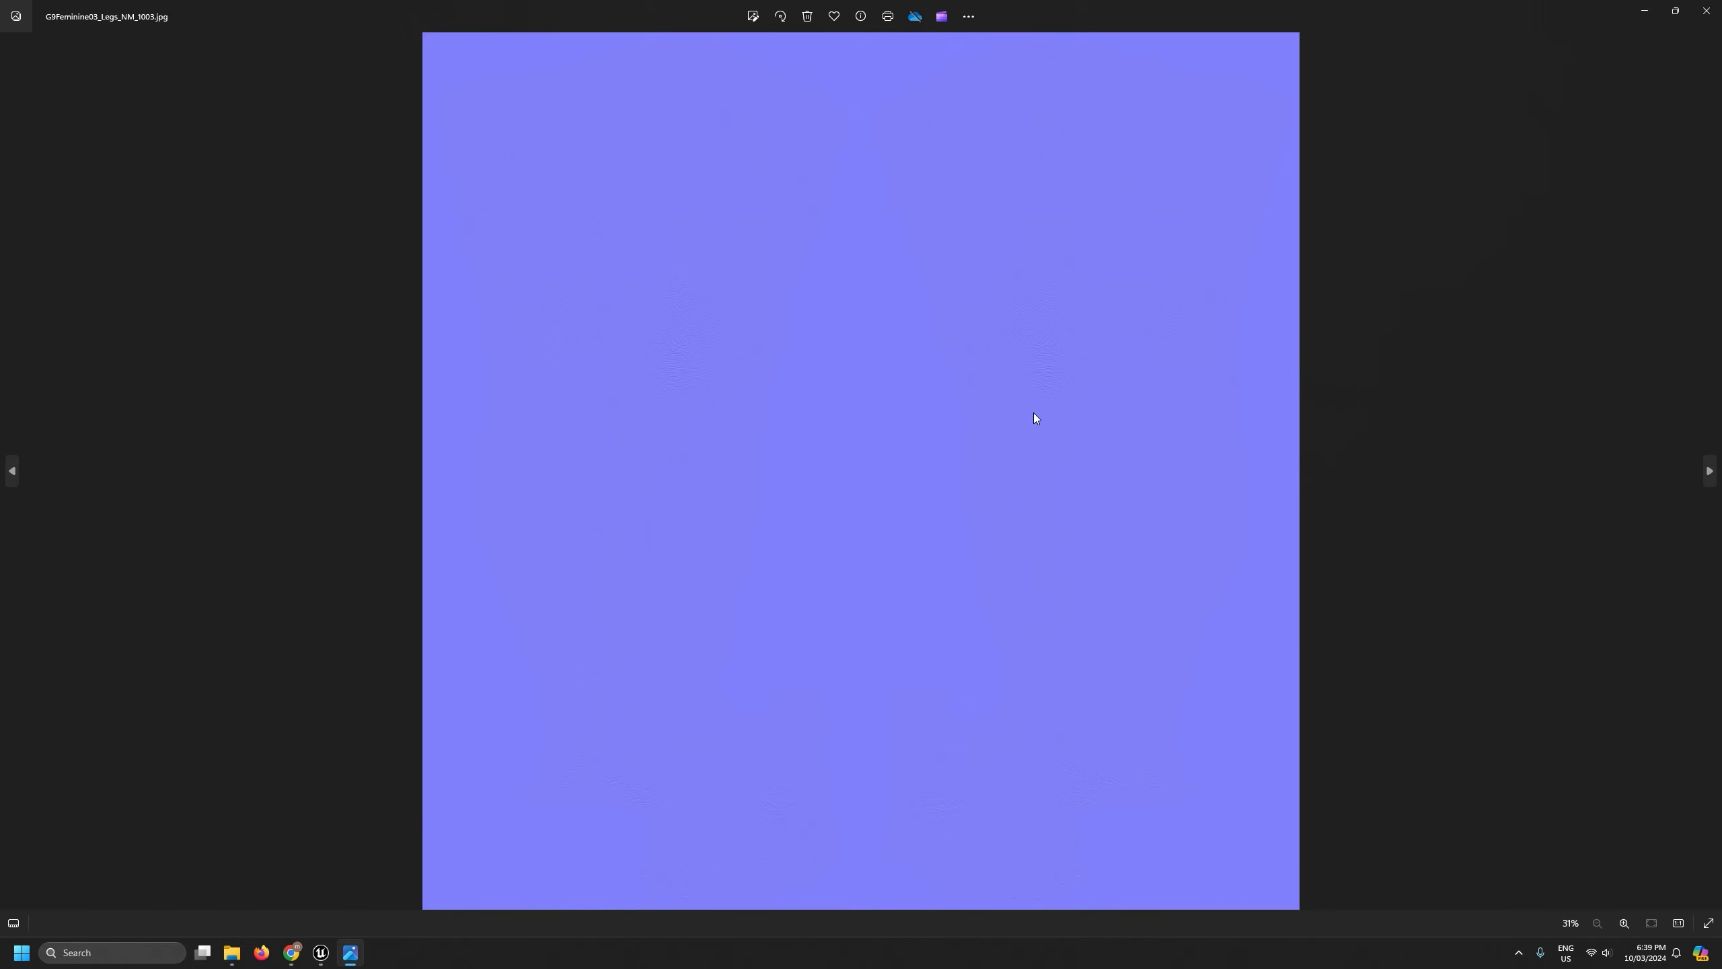
click(1706, 11)
double_click(347, 453)
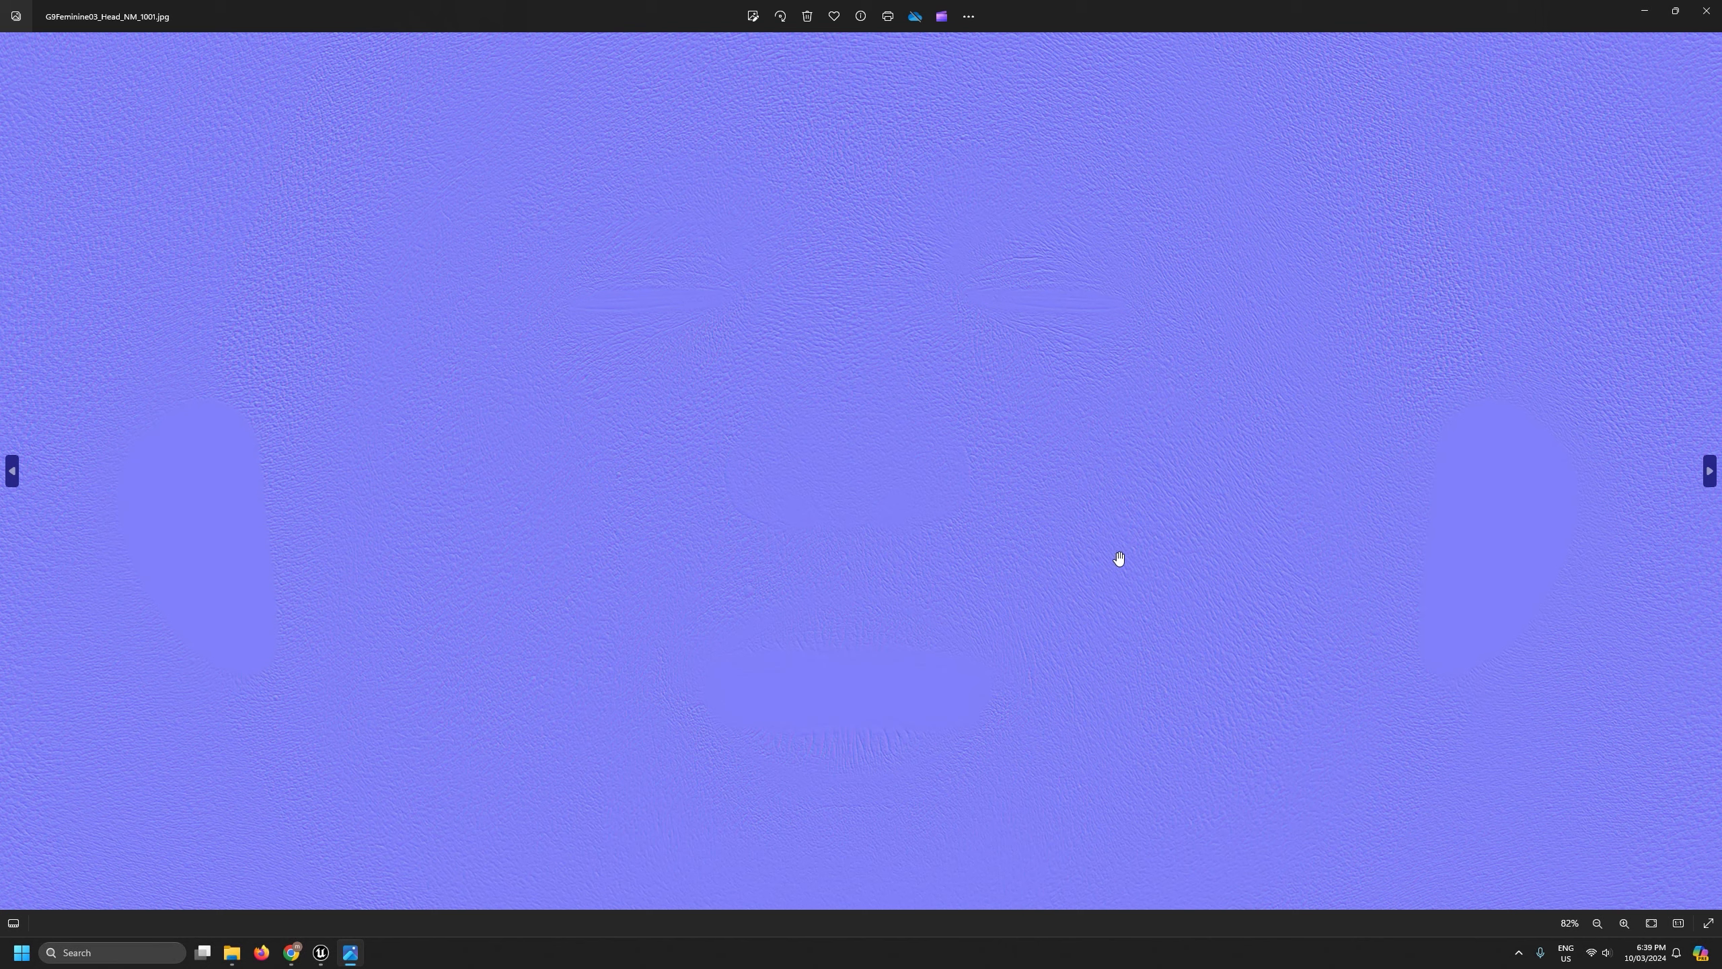
click(1707, 11)
Place the Feminine_03 window beside the Katey9 Textures window and compare their contents, locating the legs, body and head normal maps
click(321, 951)
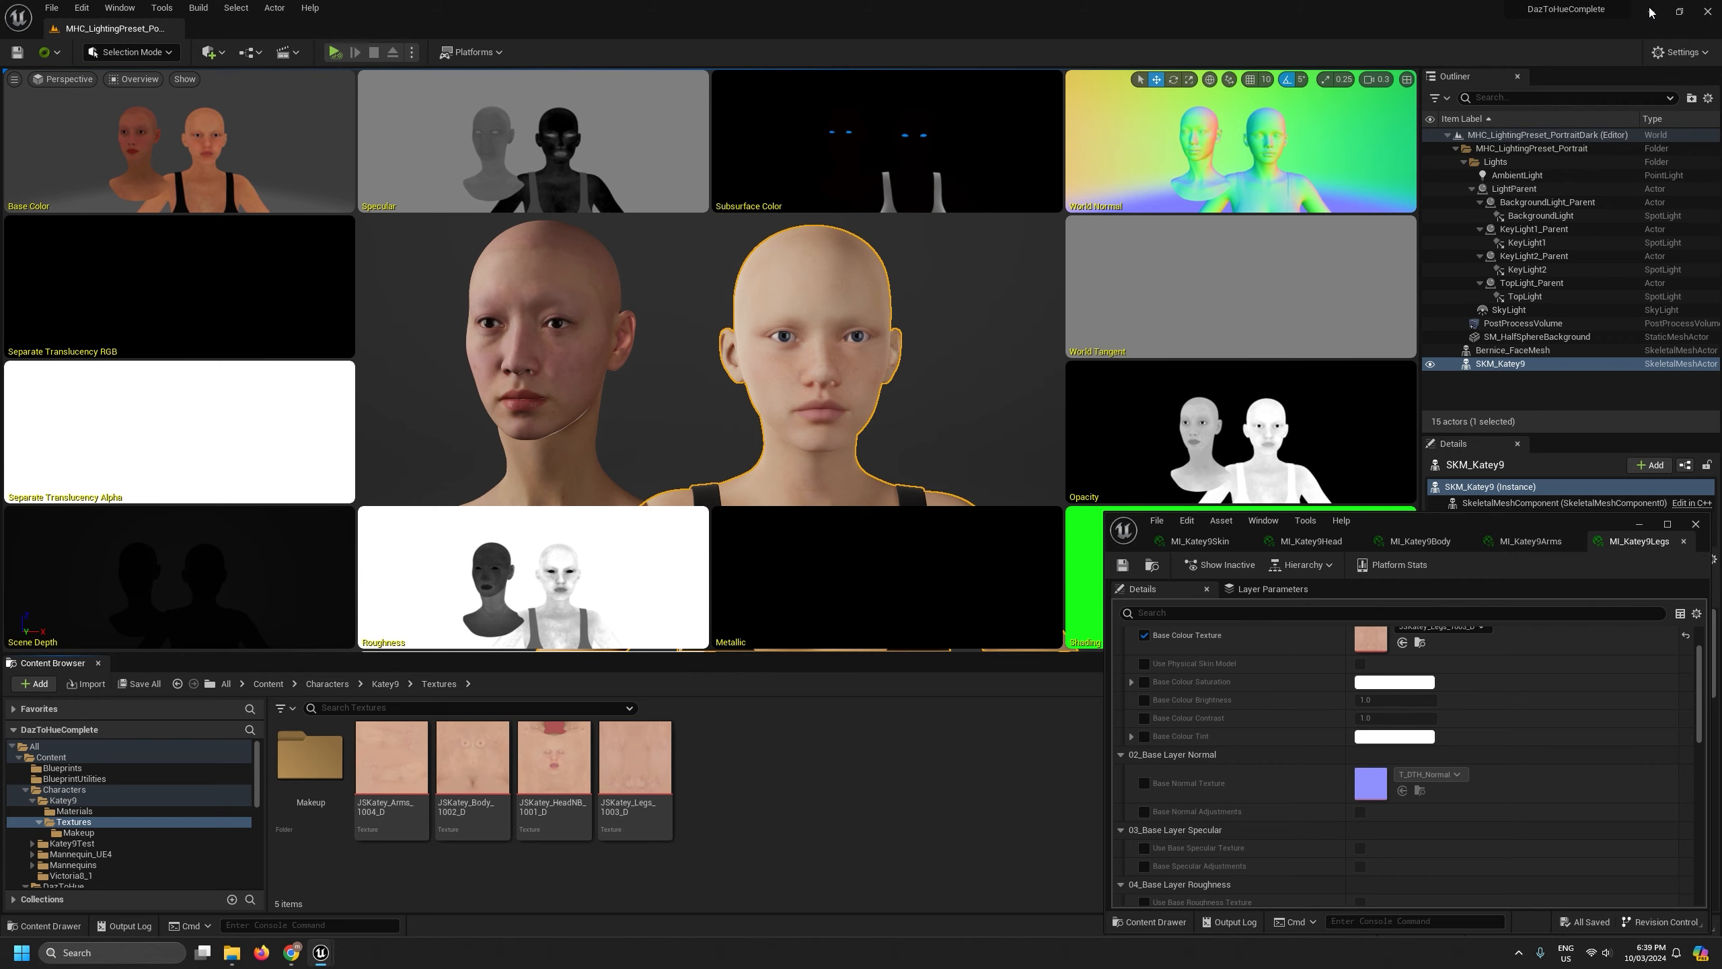
click(1649, 12)
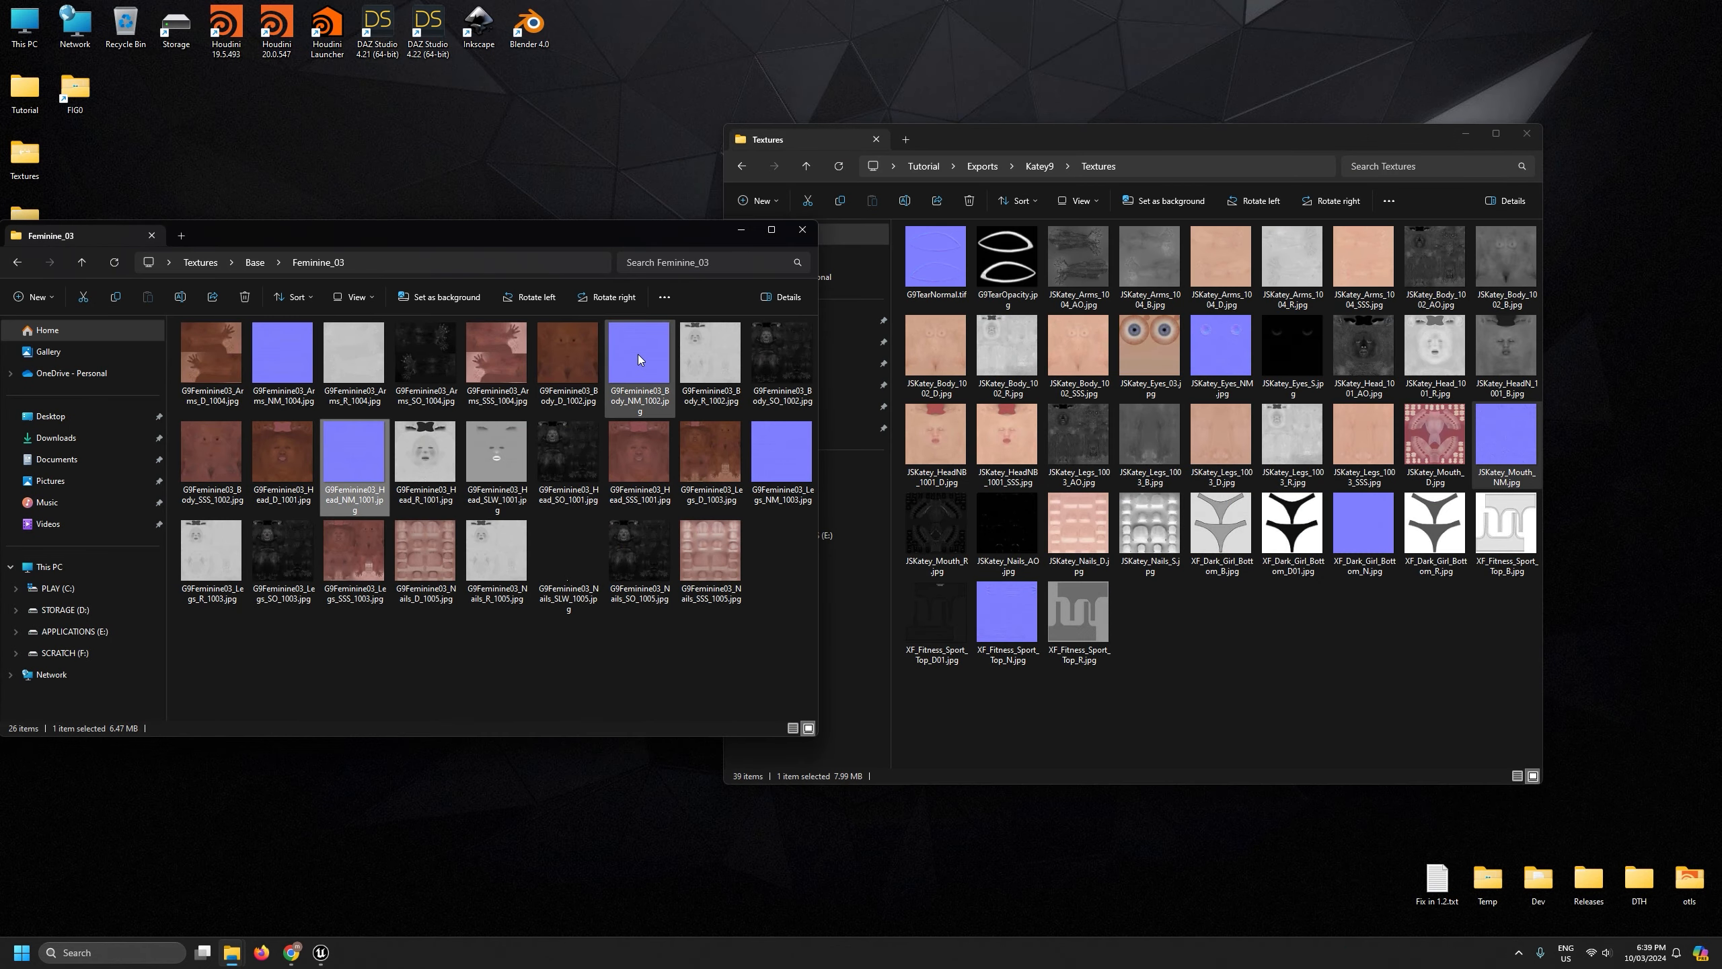
drag(414, 233, 479, 334)
click(1252, 669)
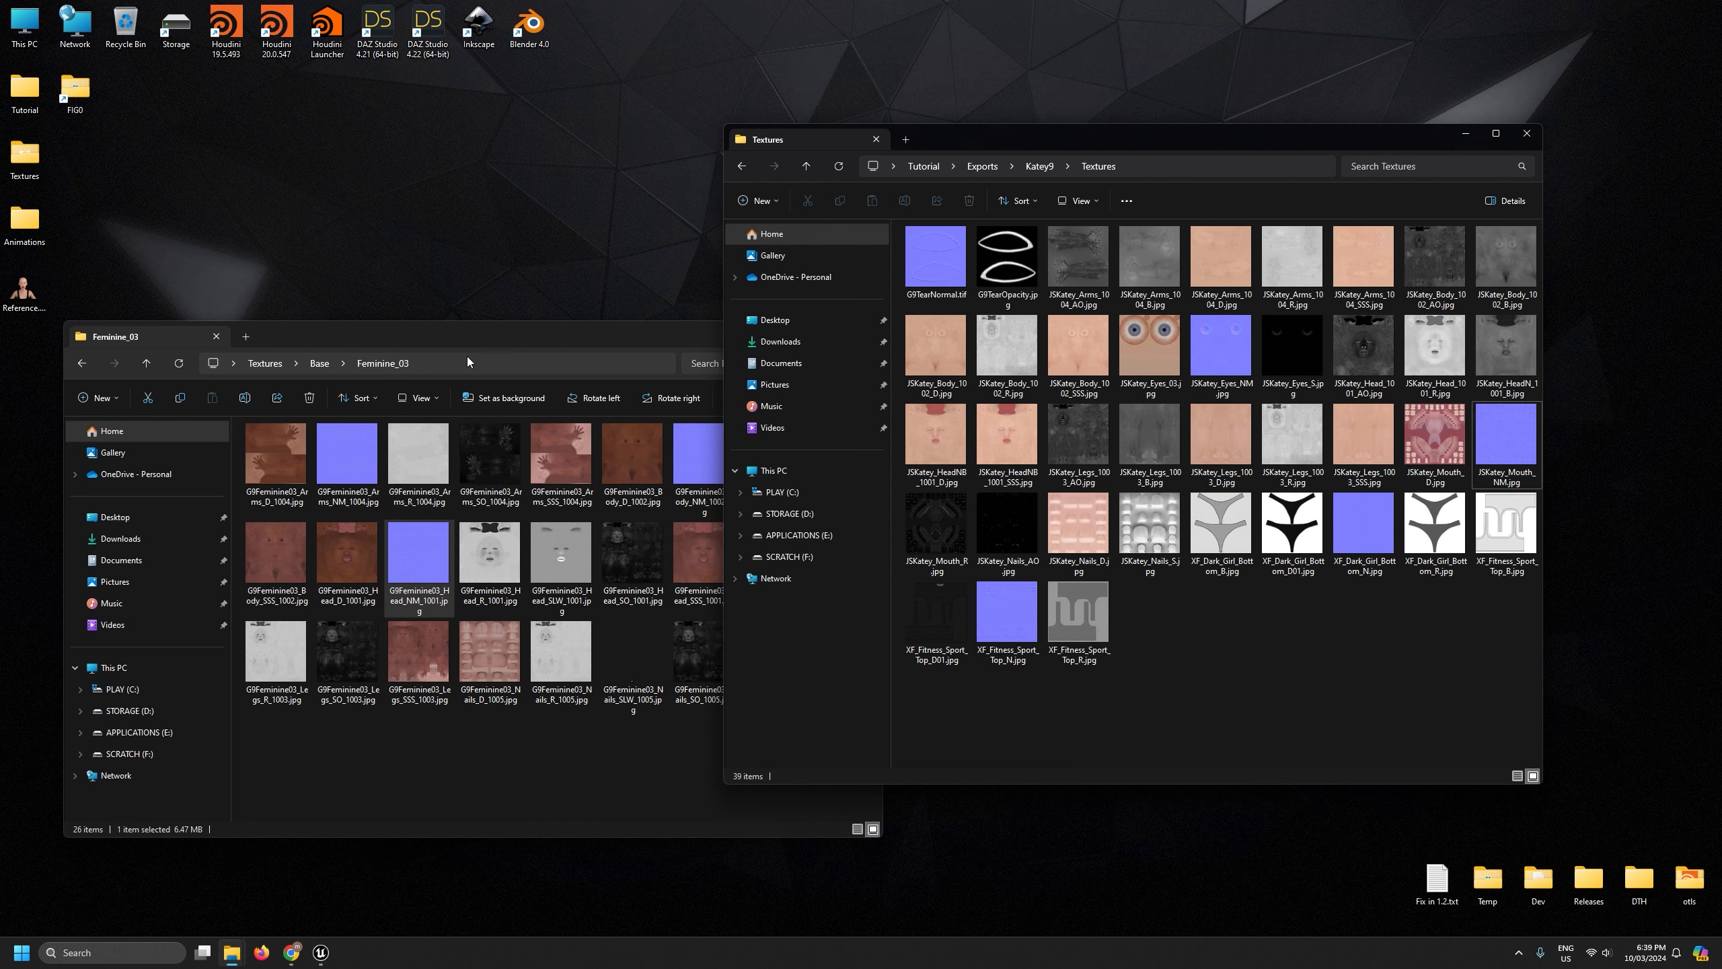
click(475, 334)
drag(484, 331, 437, 321)
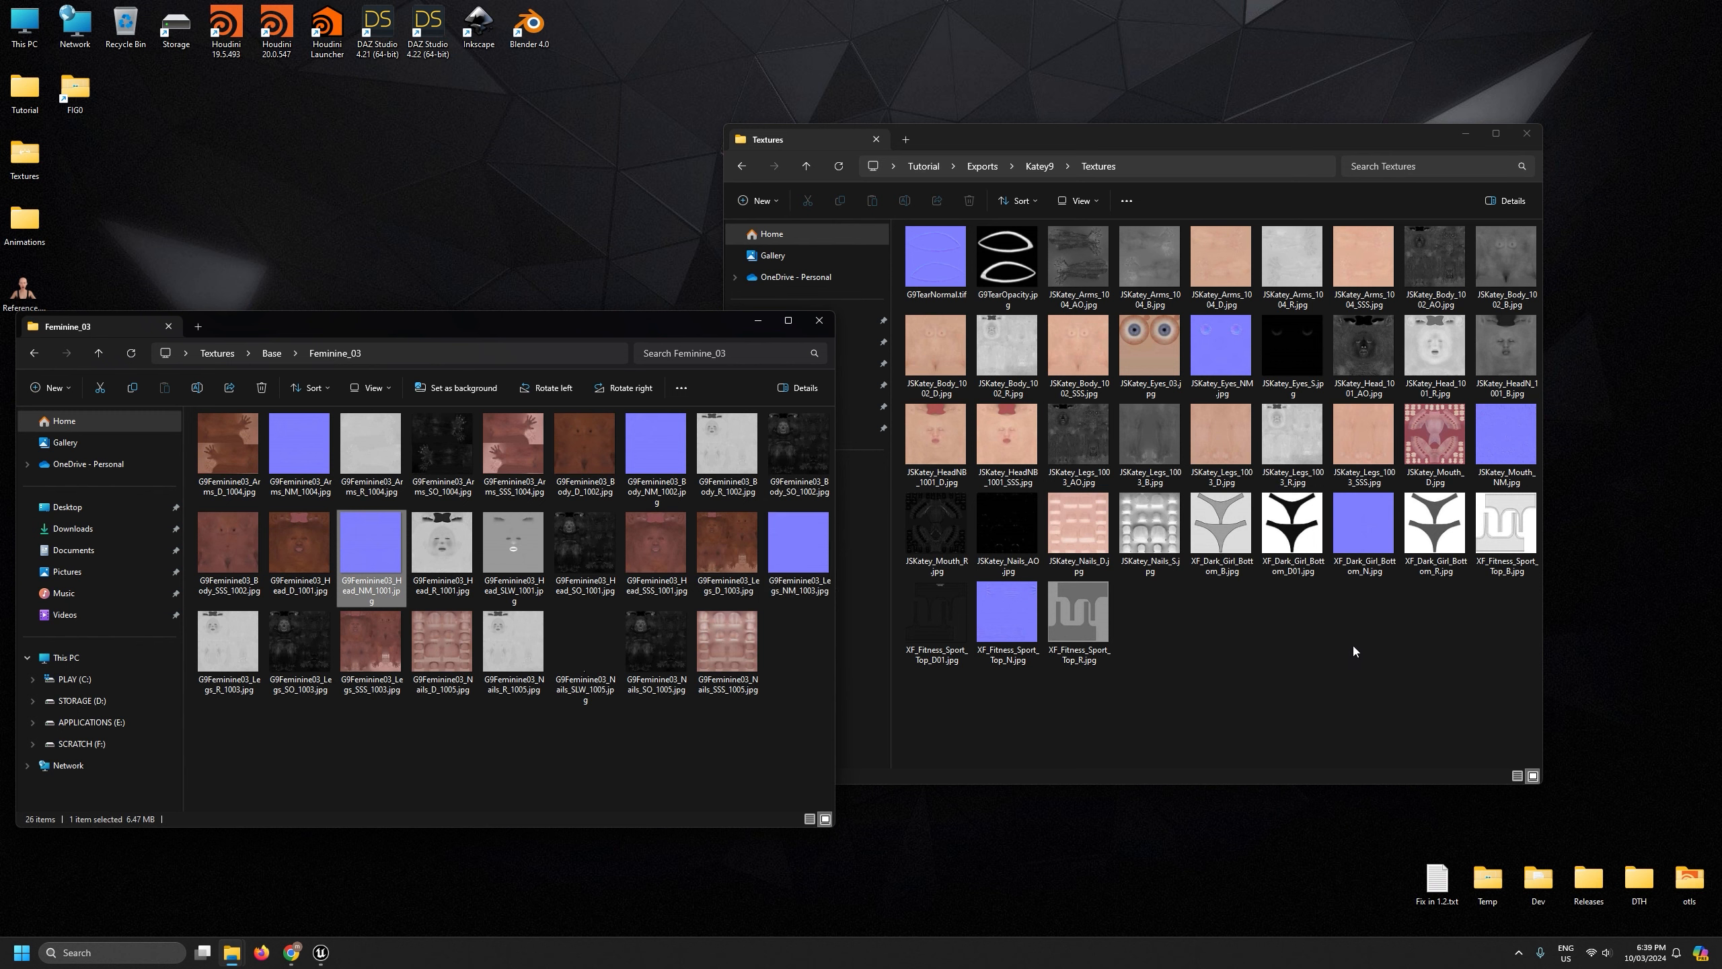
click(1351, 681)
click(510, 331)
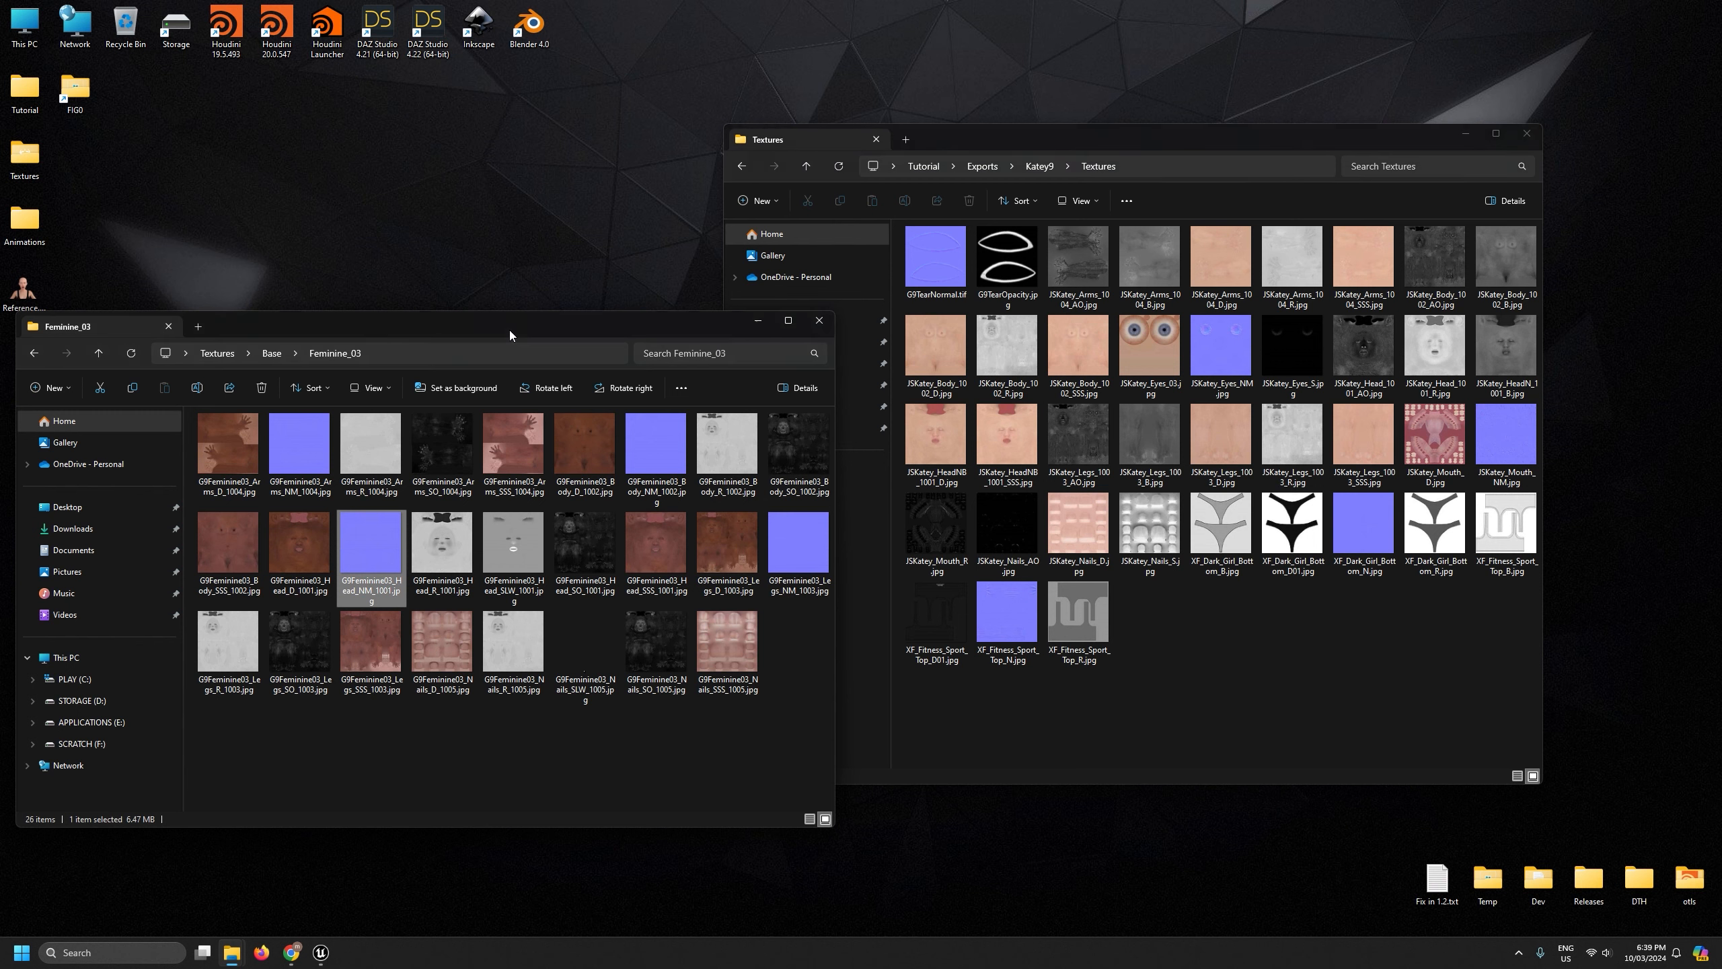
click(800, 564)
click(658, 453)
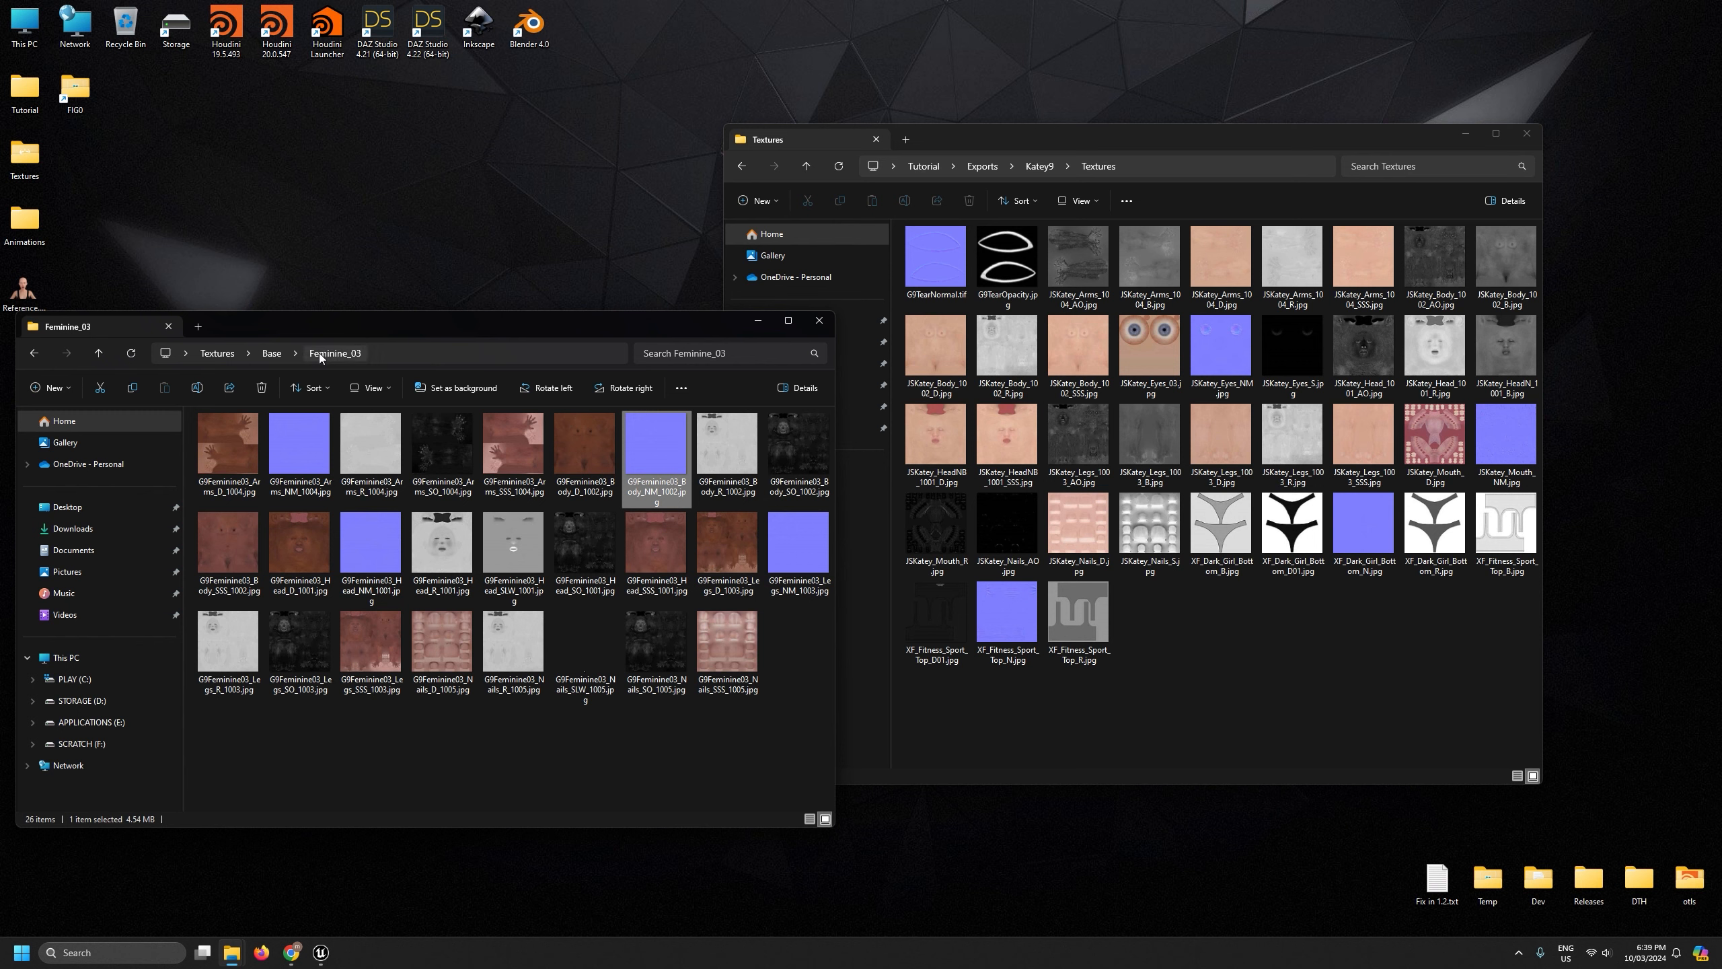
click(370, 540)
click(1177, 692)
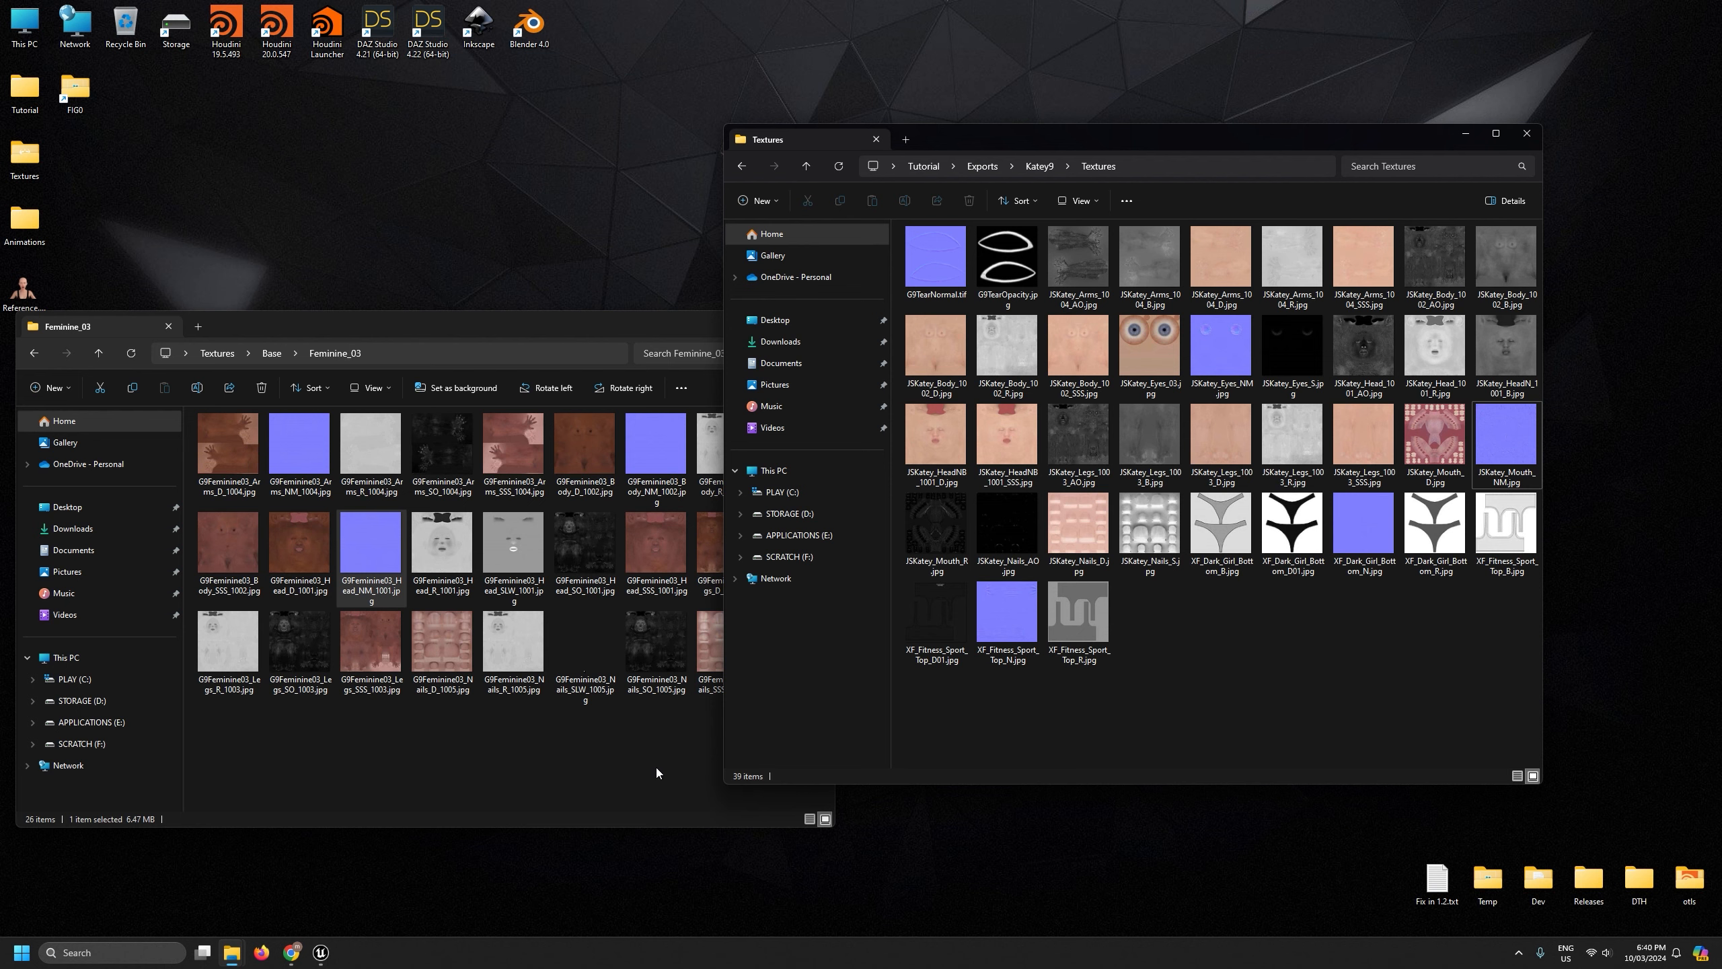
click(557, 762)
Import the Feminine_03 arms, body, head and legs normal maps into the Katey9 Textures folder in Unreal Engine
click(321, 953)
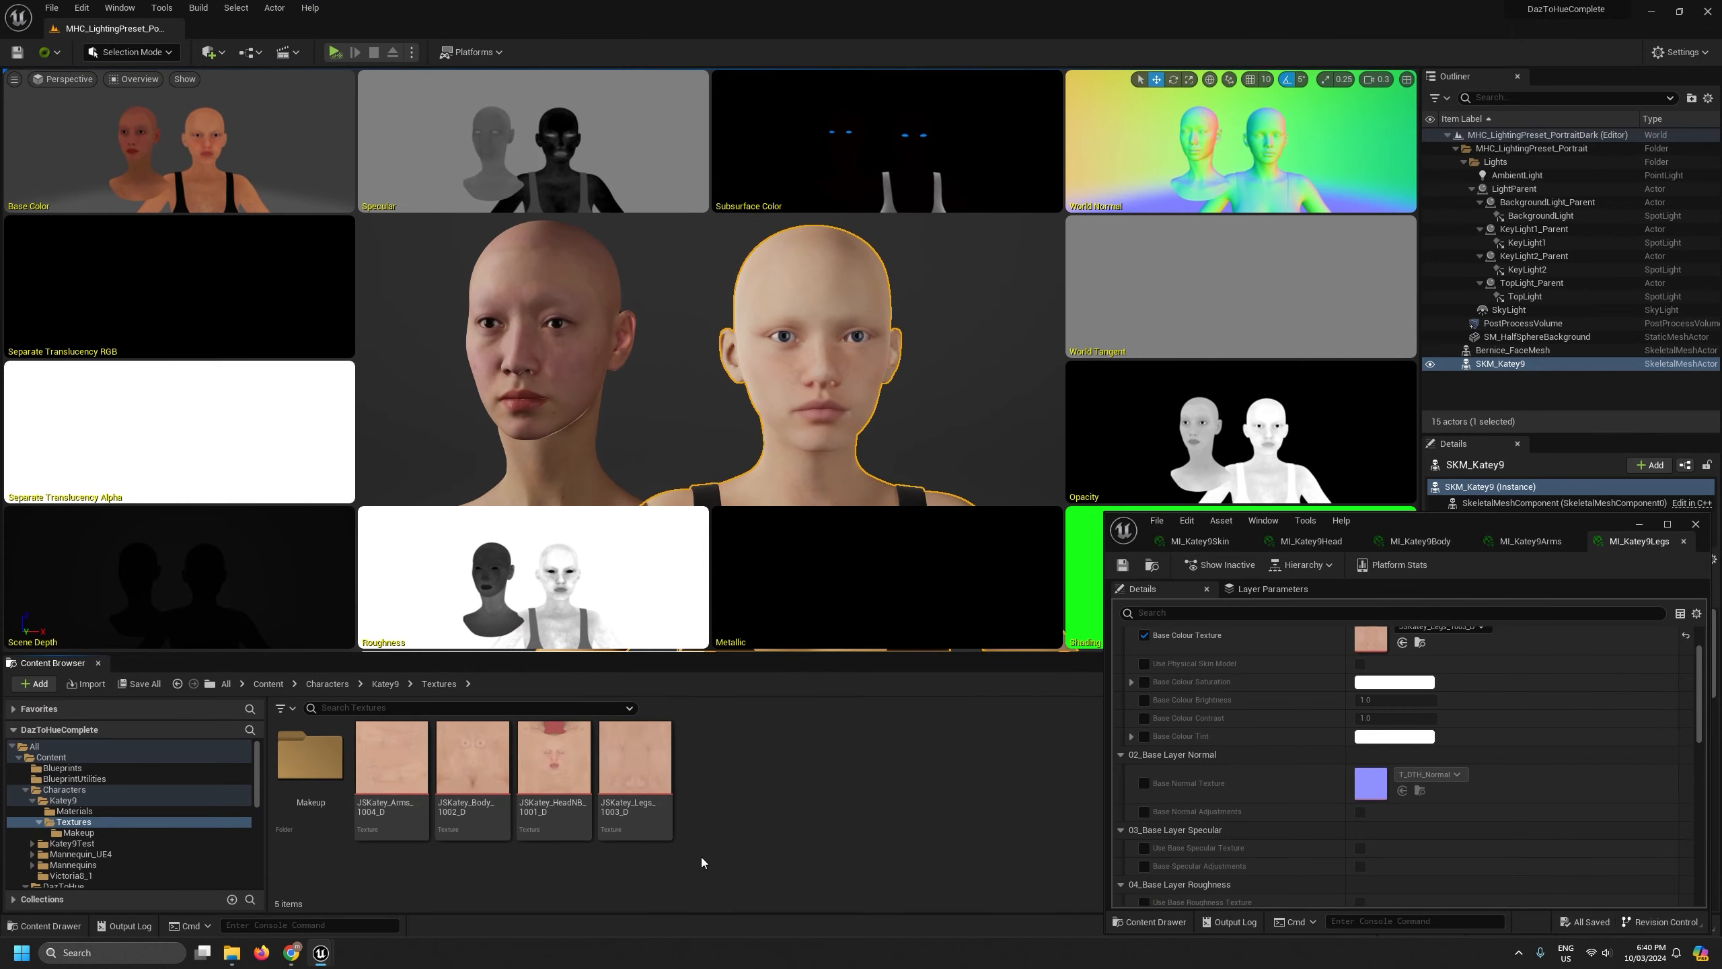
mouse_move(231, 953)
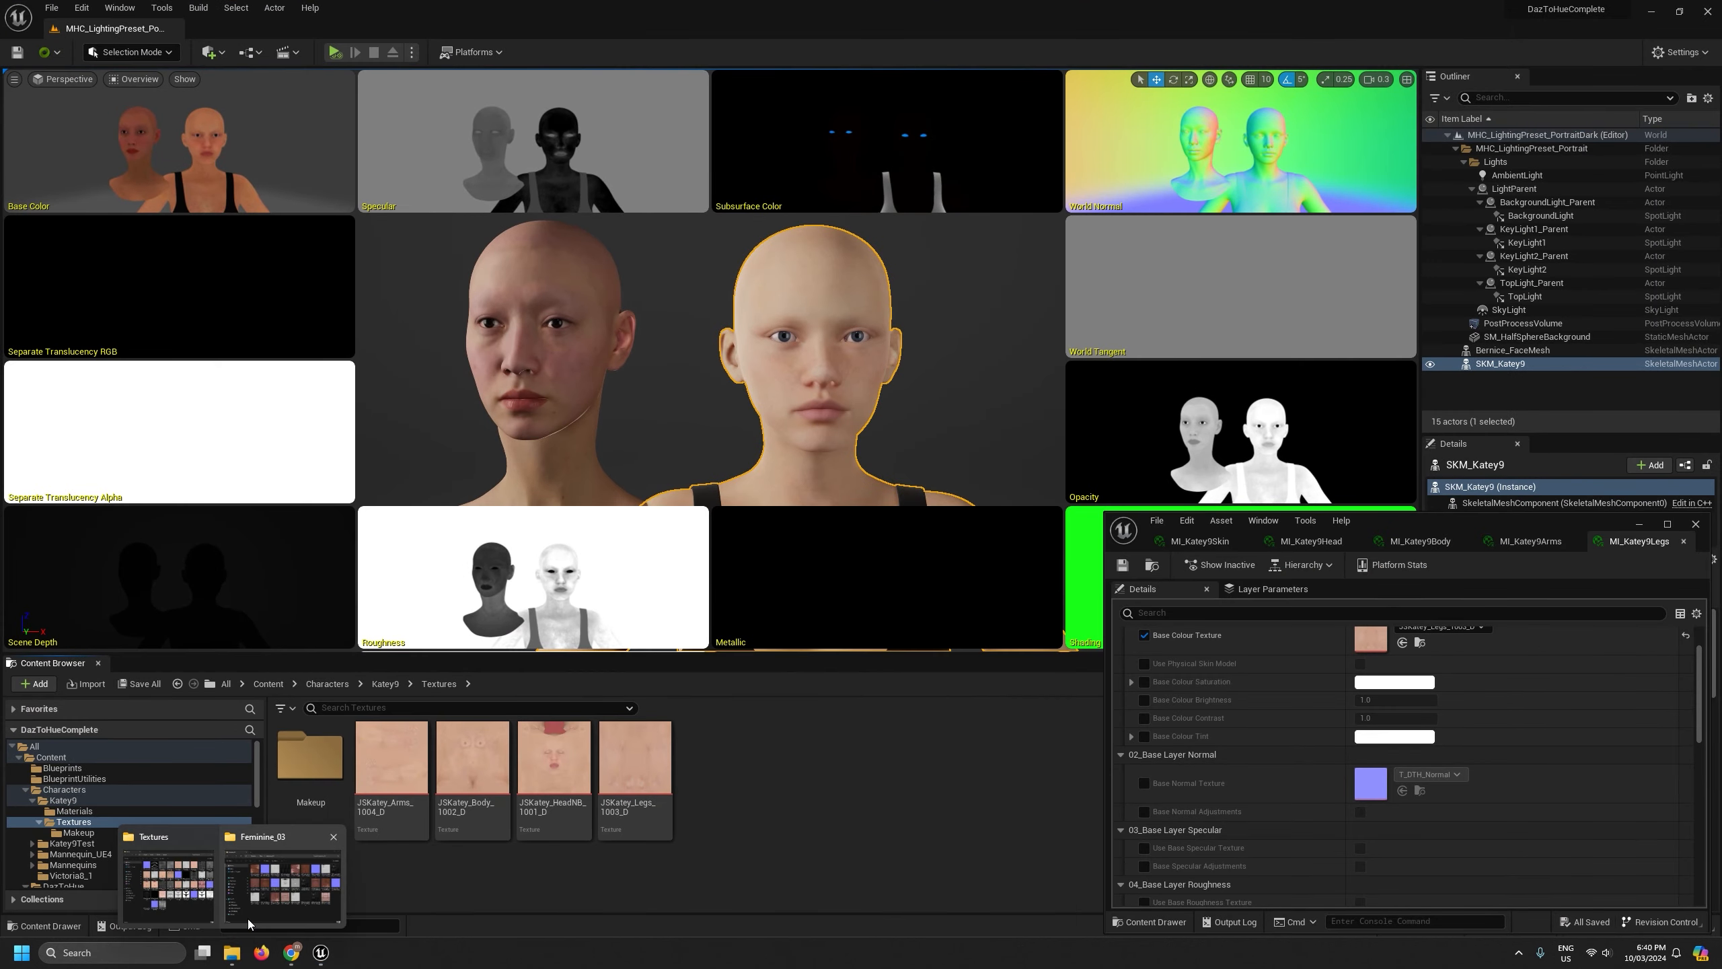
click(248, 921)
click(298, 448)
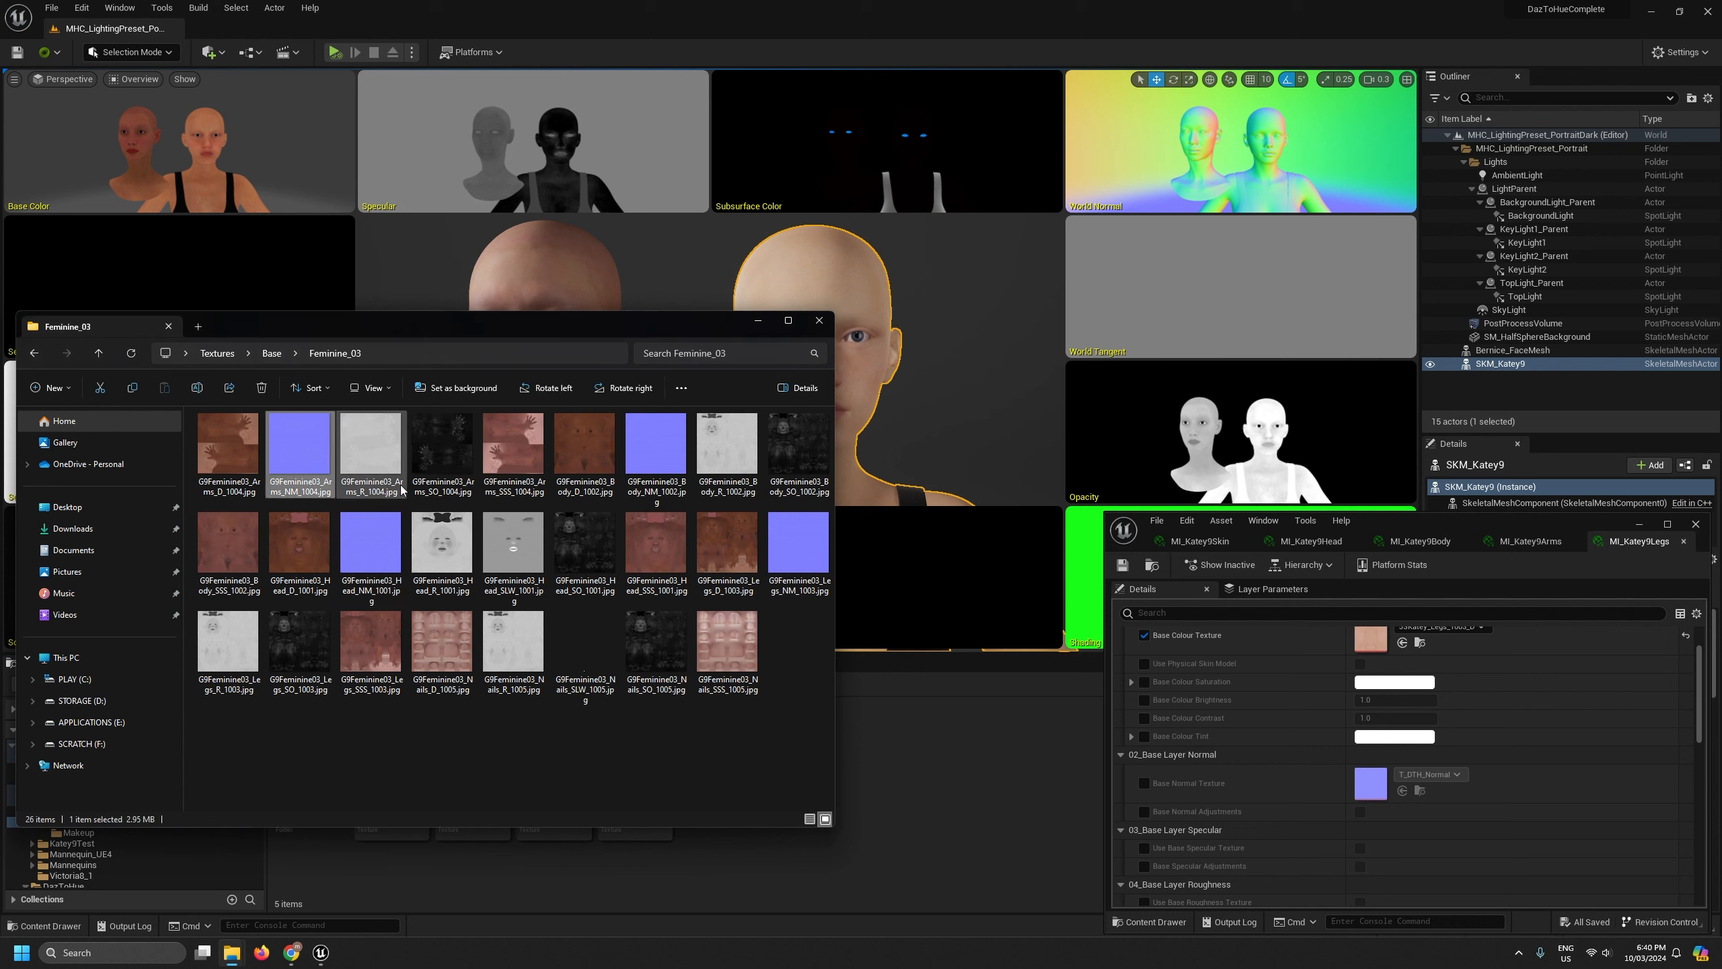
ctrl+click(662, 448)
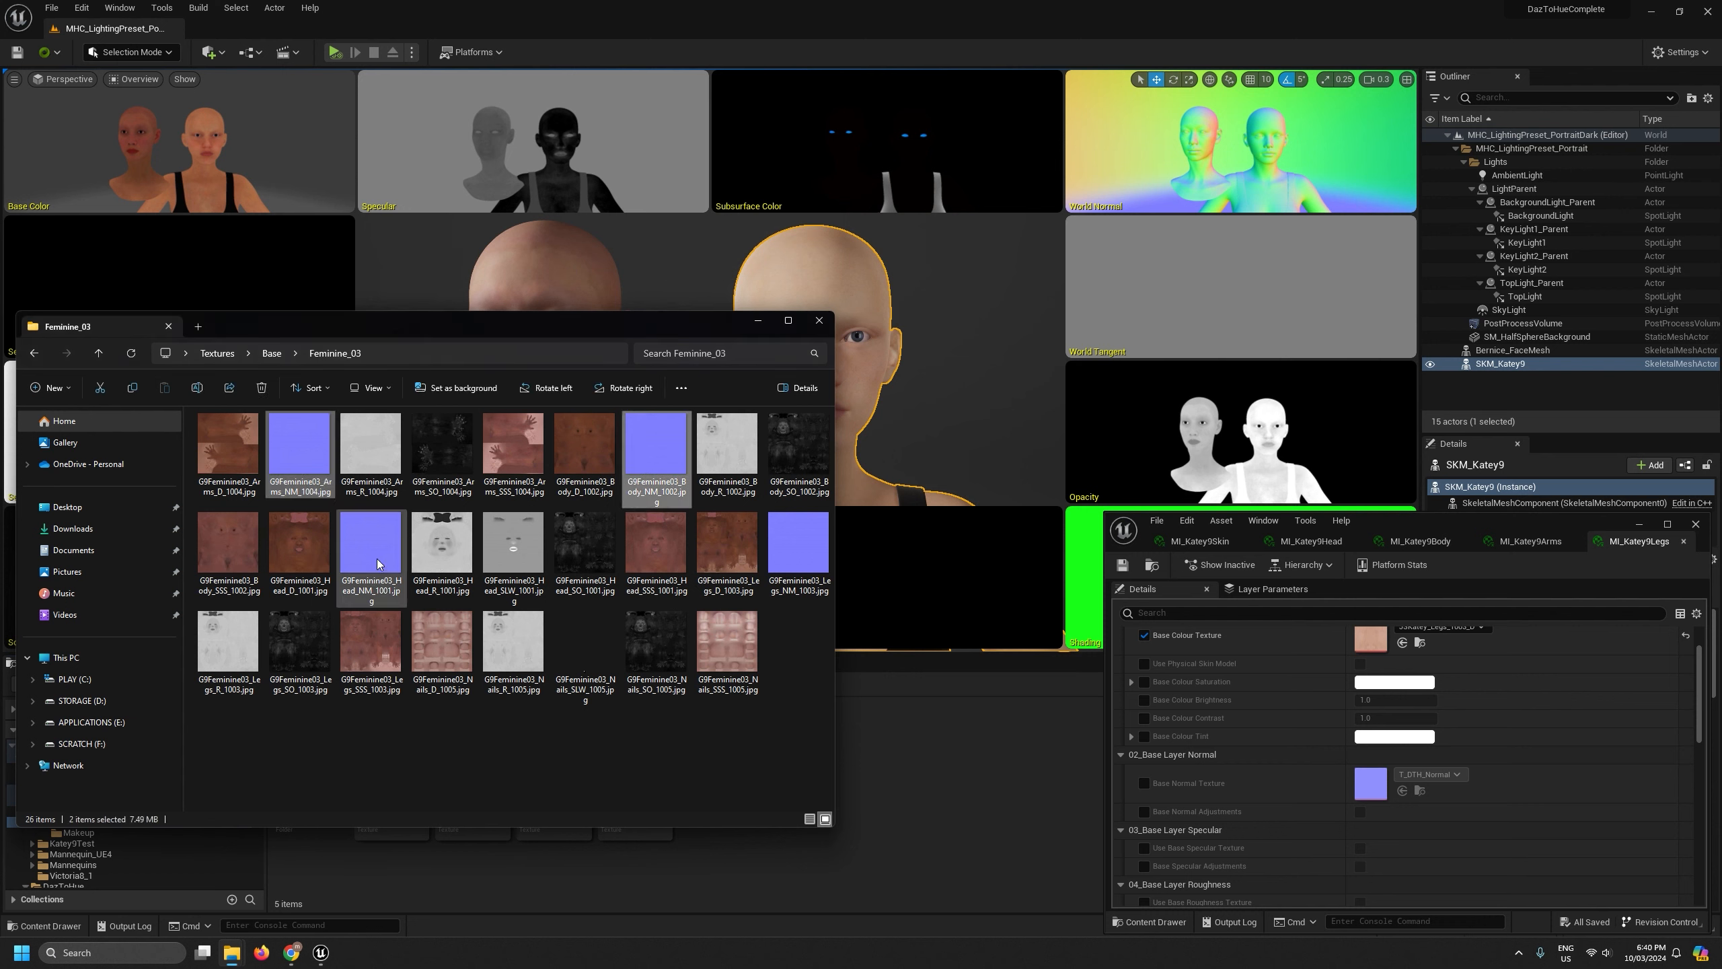
ctrl+click(371, 560)
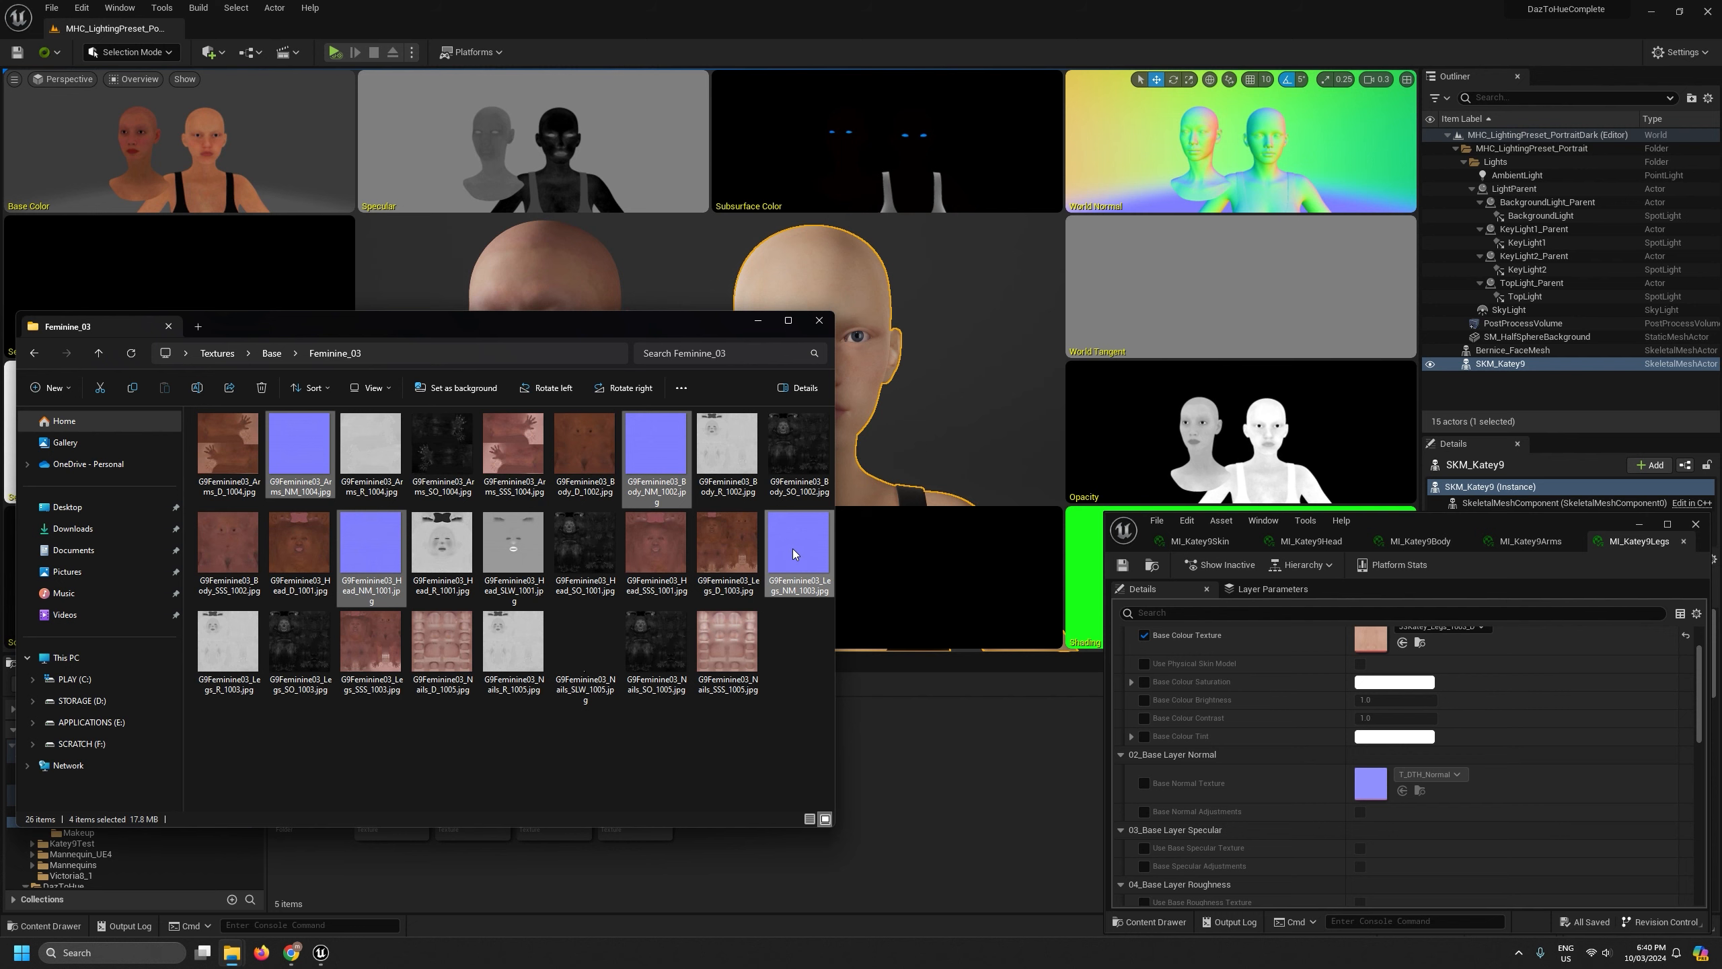
drag(950, 803, 950, 804)
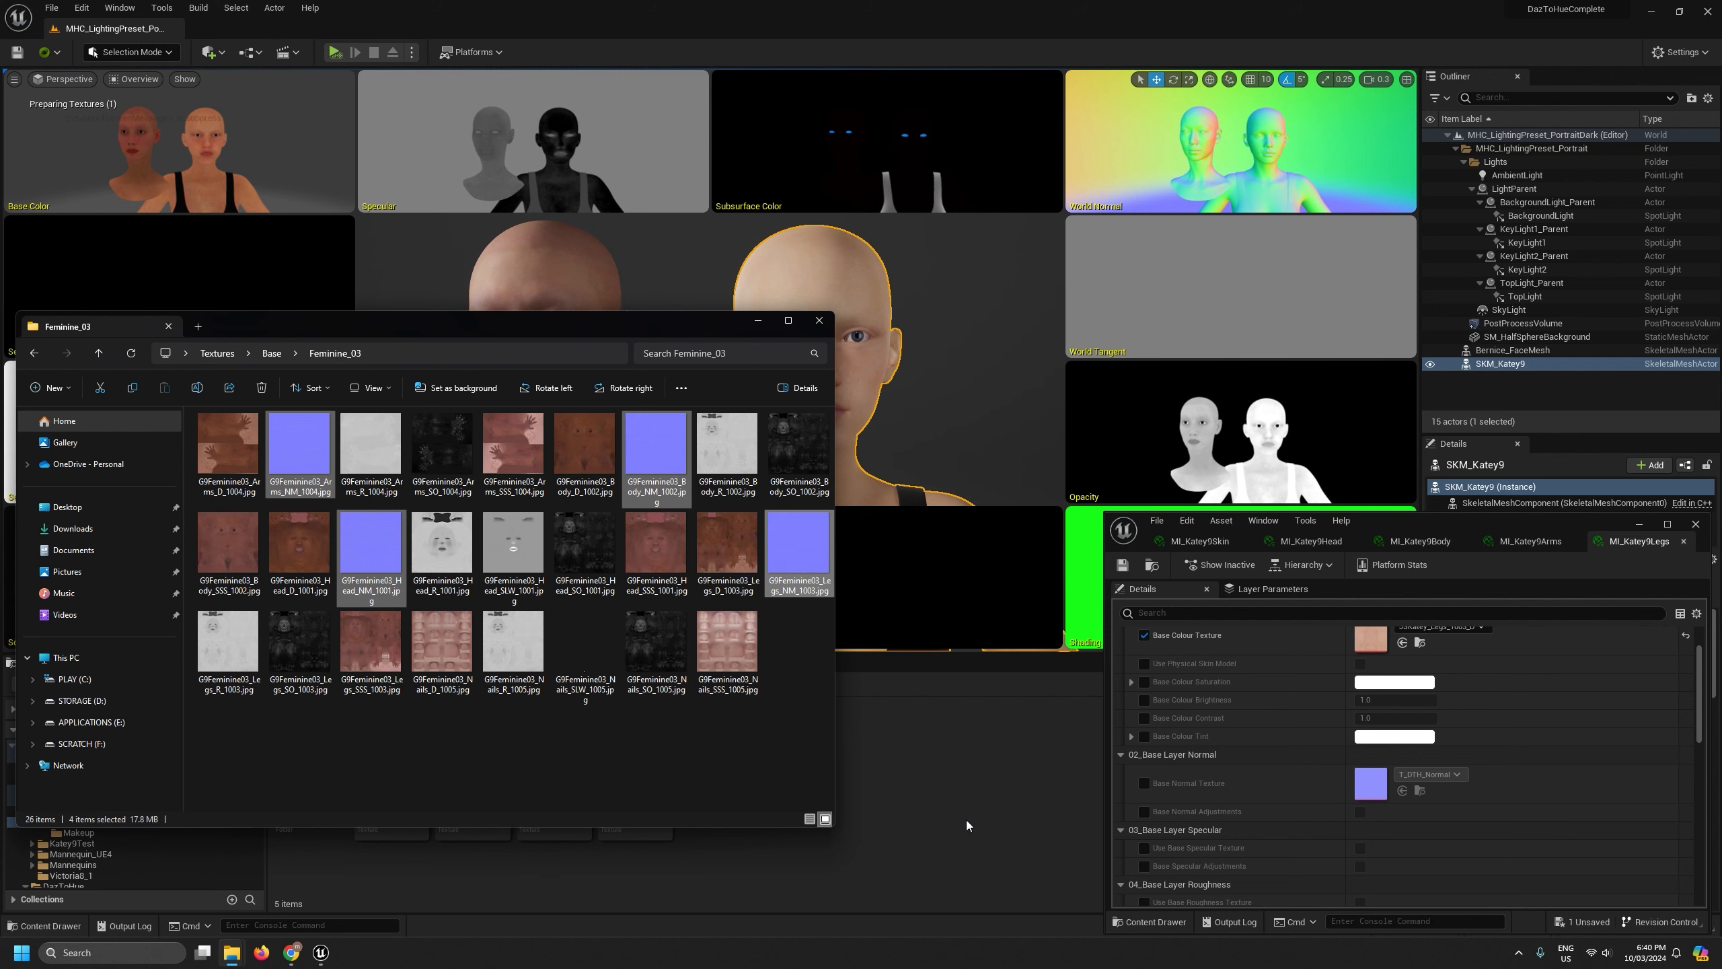
click(1020, 872)
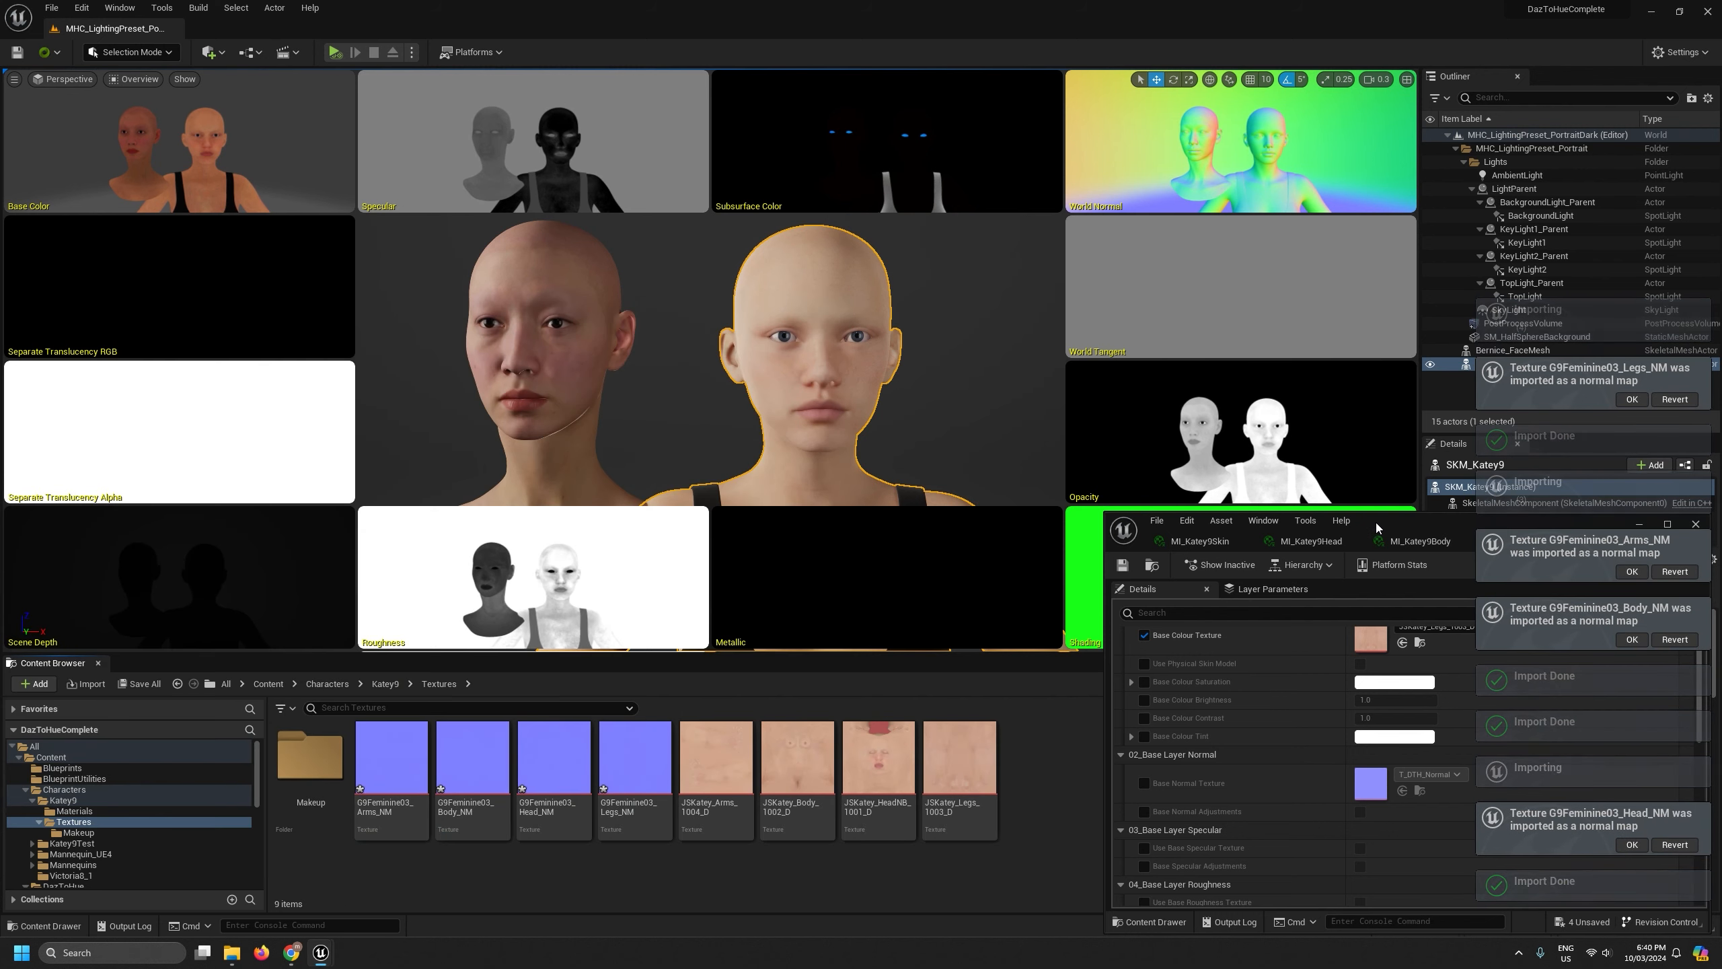
Move the material editor clear of the imported textures and show the World Normal buffer close up on Katey9's eyes and forehead
drag(1375, 522, 1338, 126)
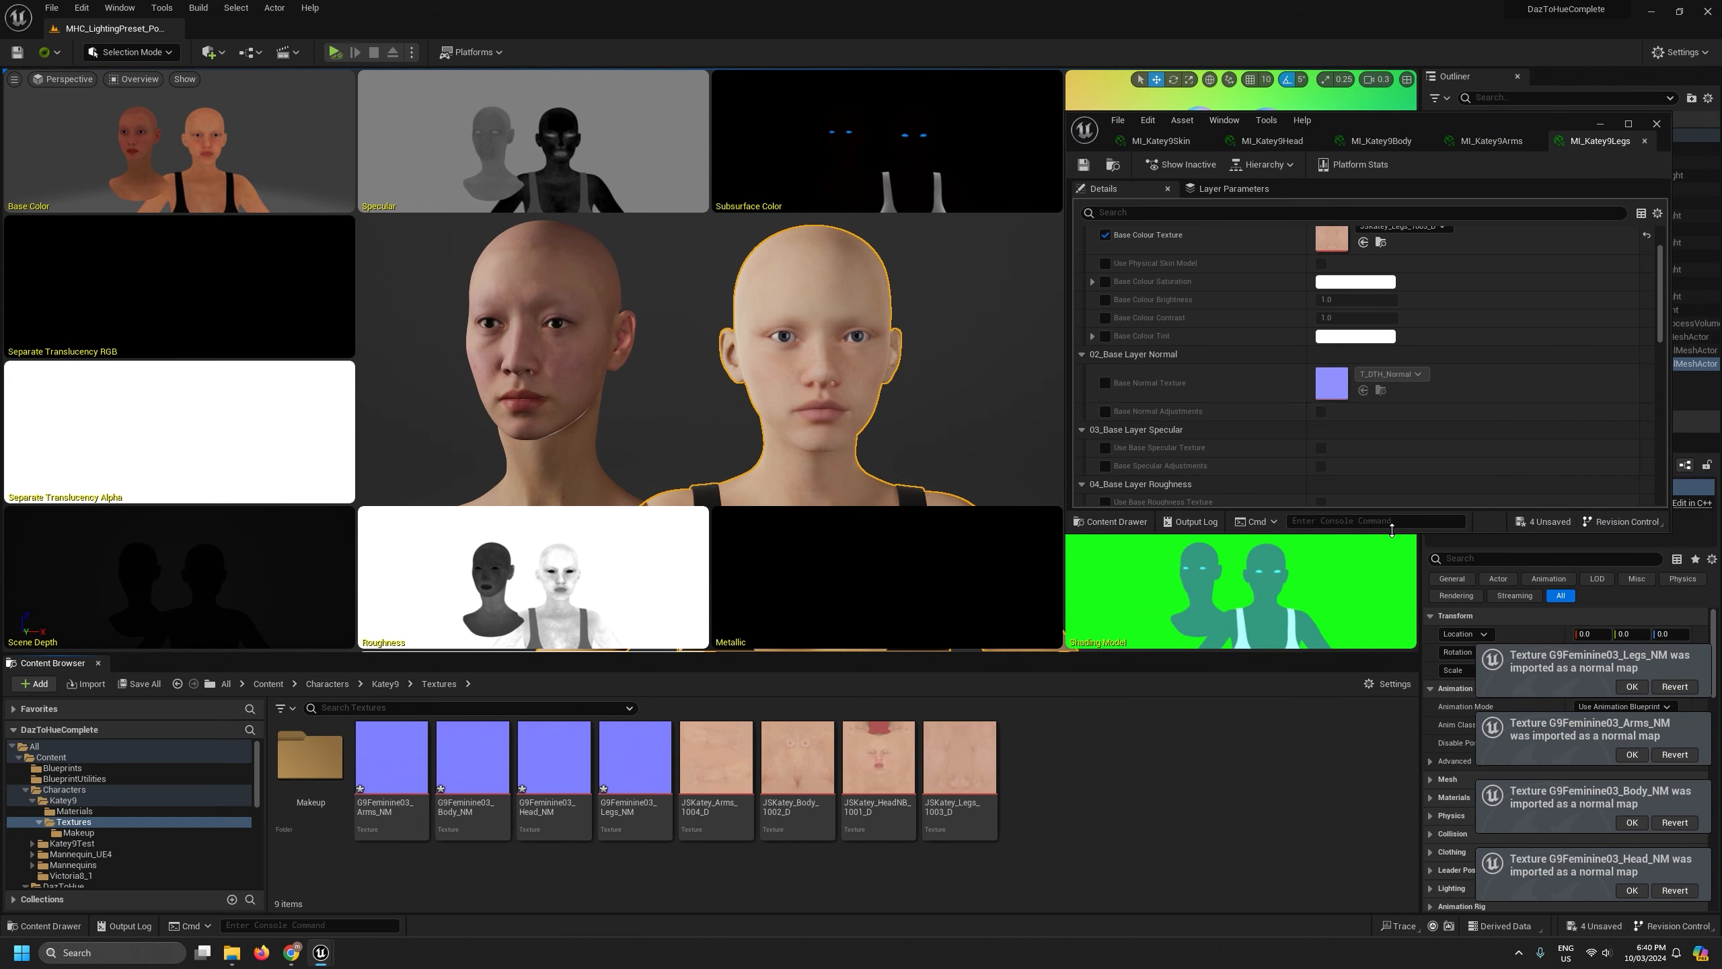
click(137, 81)
mouse_move(172, 283)
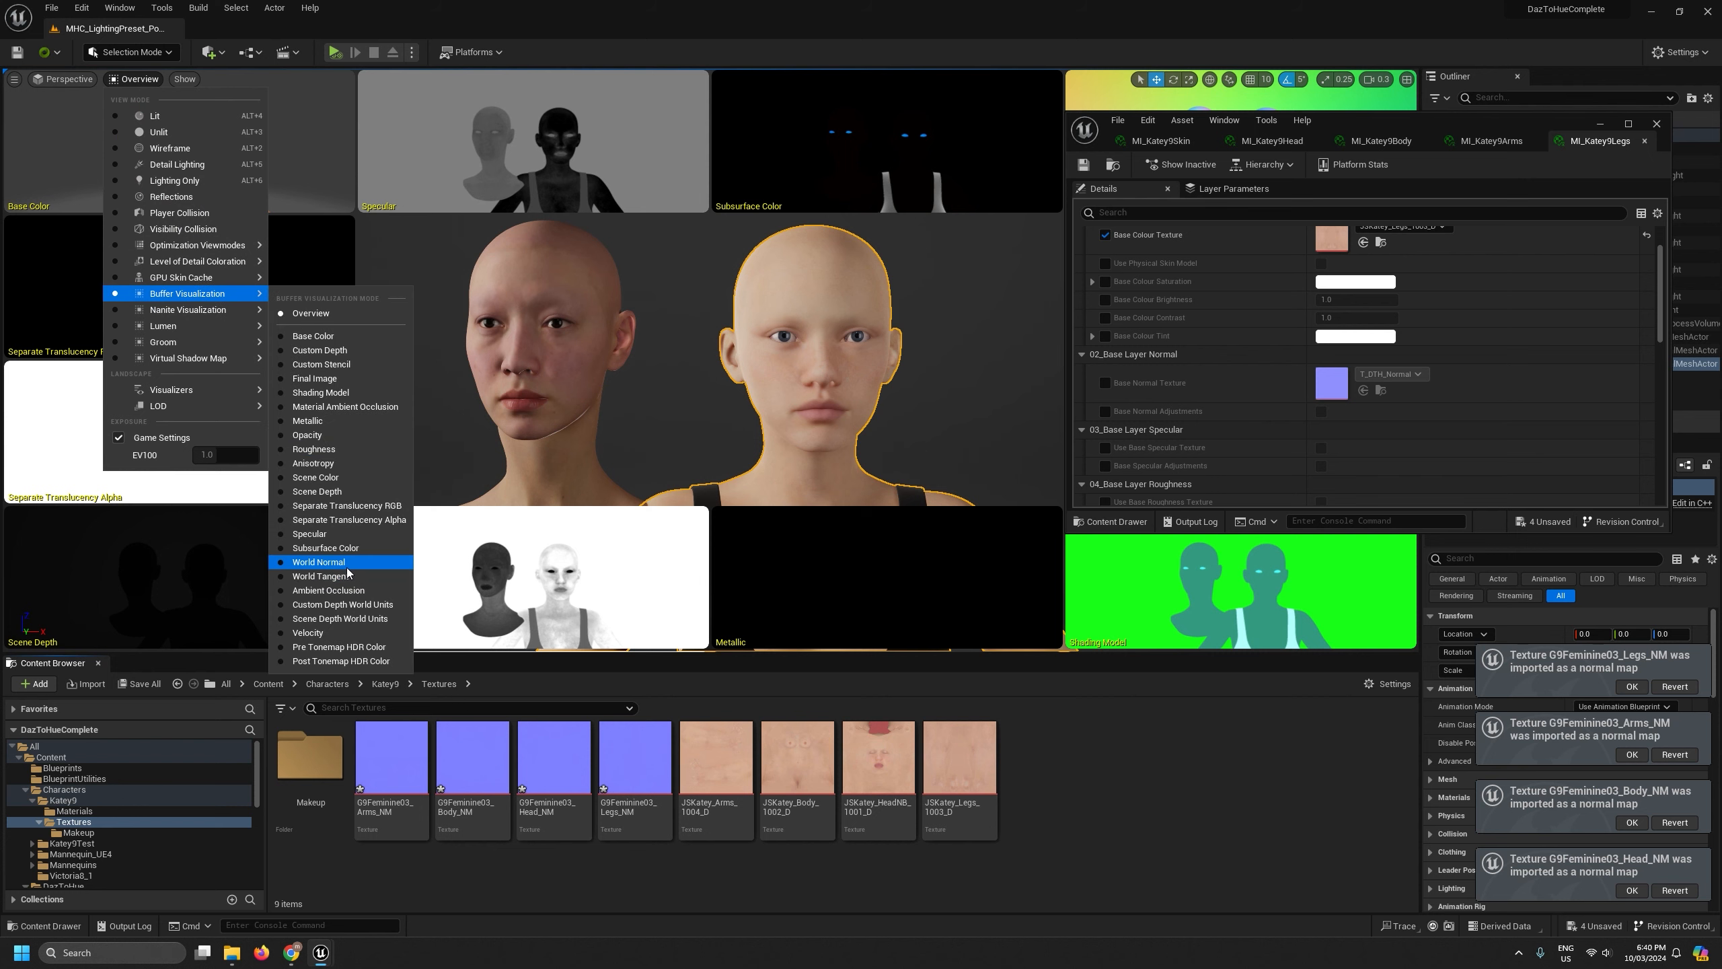
click(346, 566)
scroll(488, 473, down, 1)
right_drag(488, 473, 711, 408)
key(w)
key(w)
key(a)
key(d)
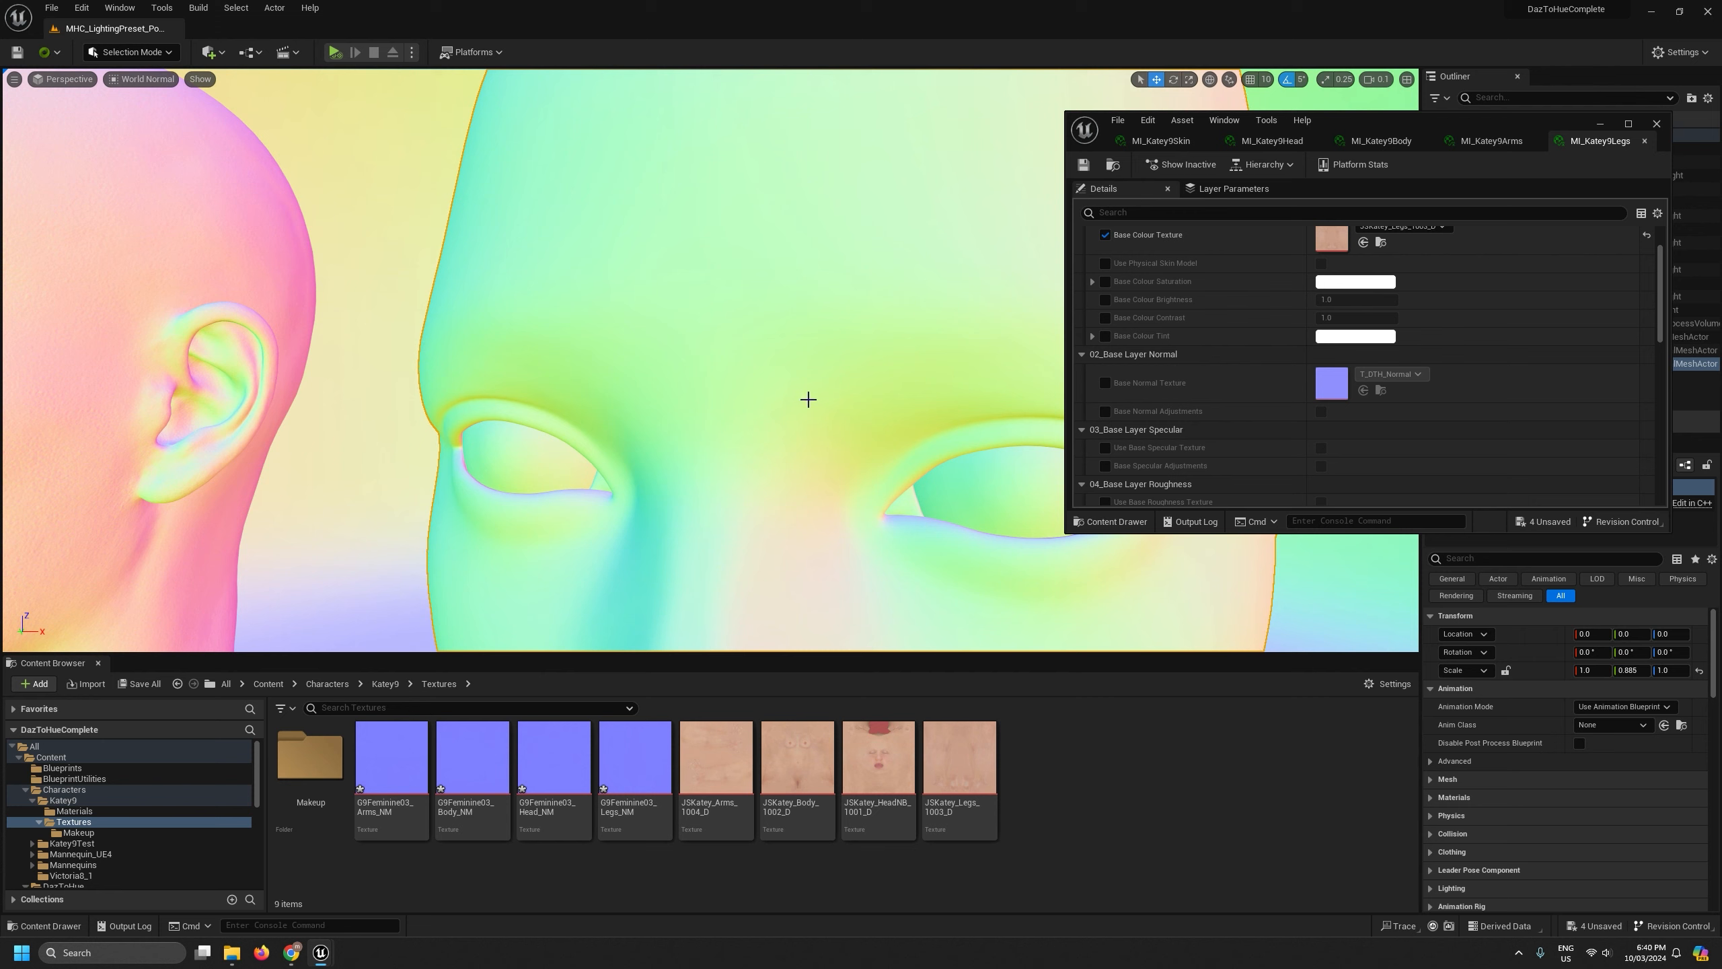
Enable the Base Normal Texture override in MI_Katey9Head, assign G9Feminine03_Head_NM and inspect the facial skin detail
click(1288, 140)
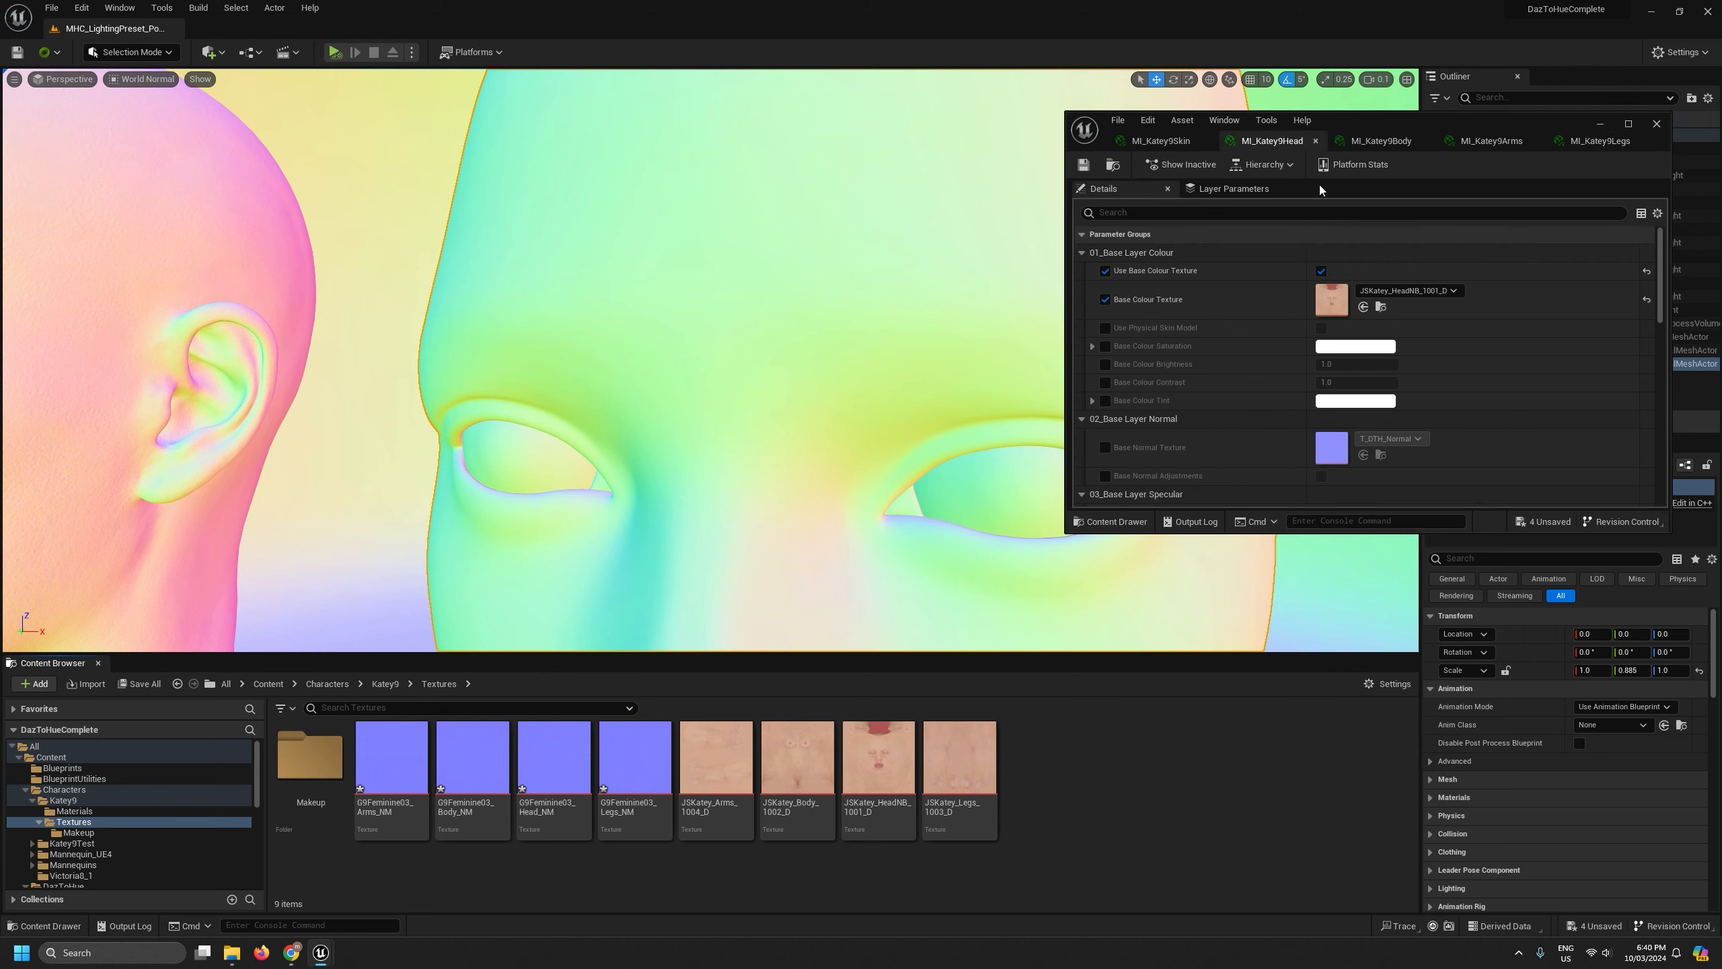
drag(1286, 535, 1287, 673)
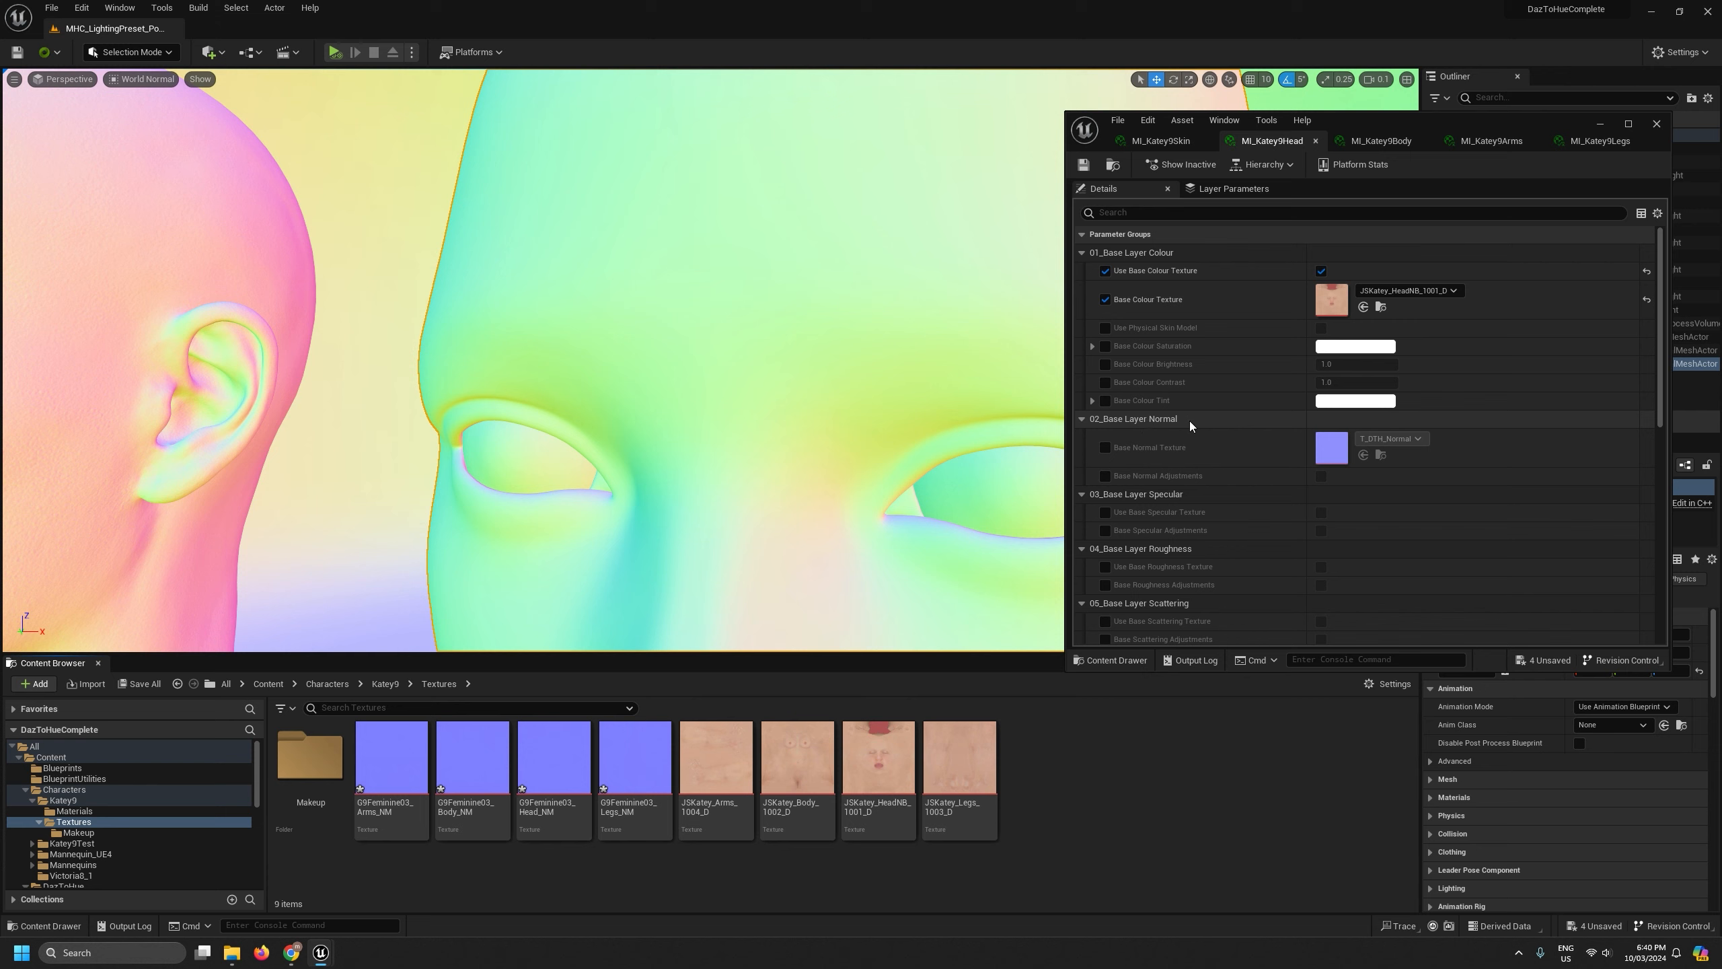
click(1106, 447)
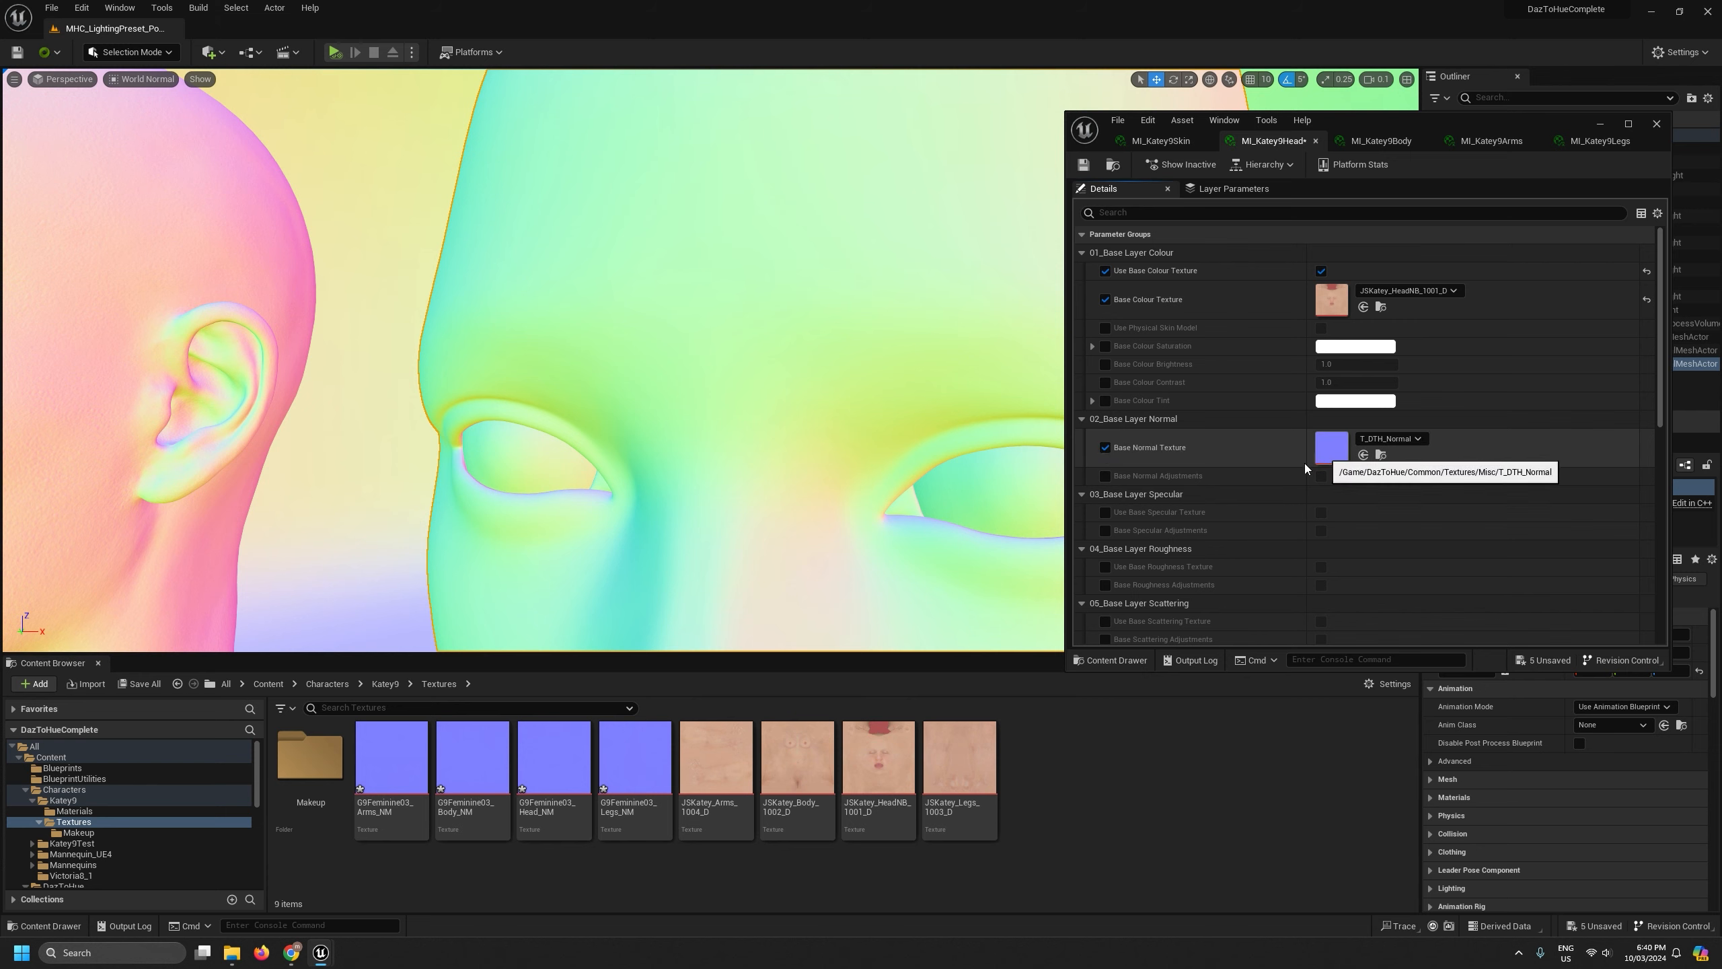
drag(560, 782, 1340, 448)
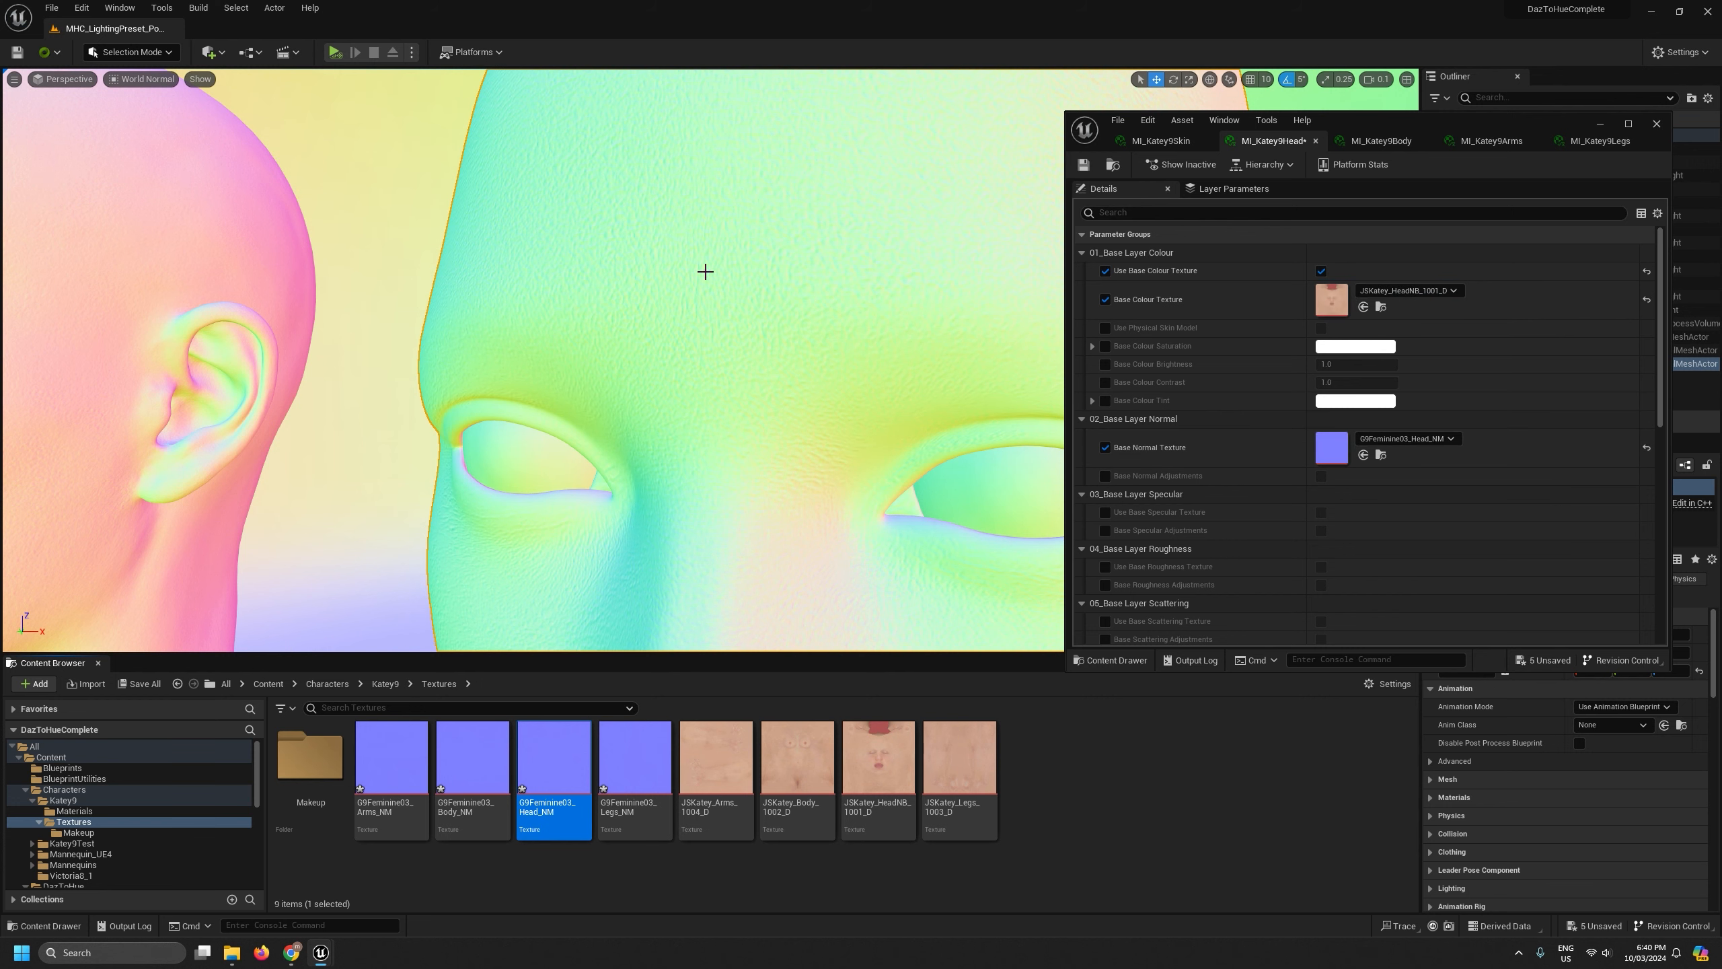
right_drag(756, 279, 791, 289)
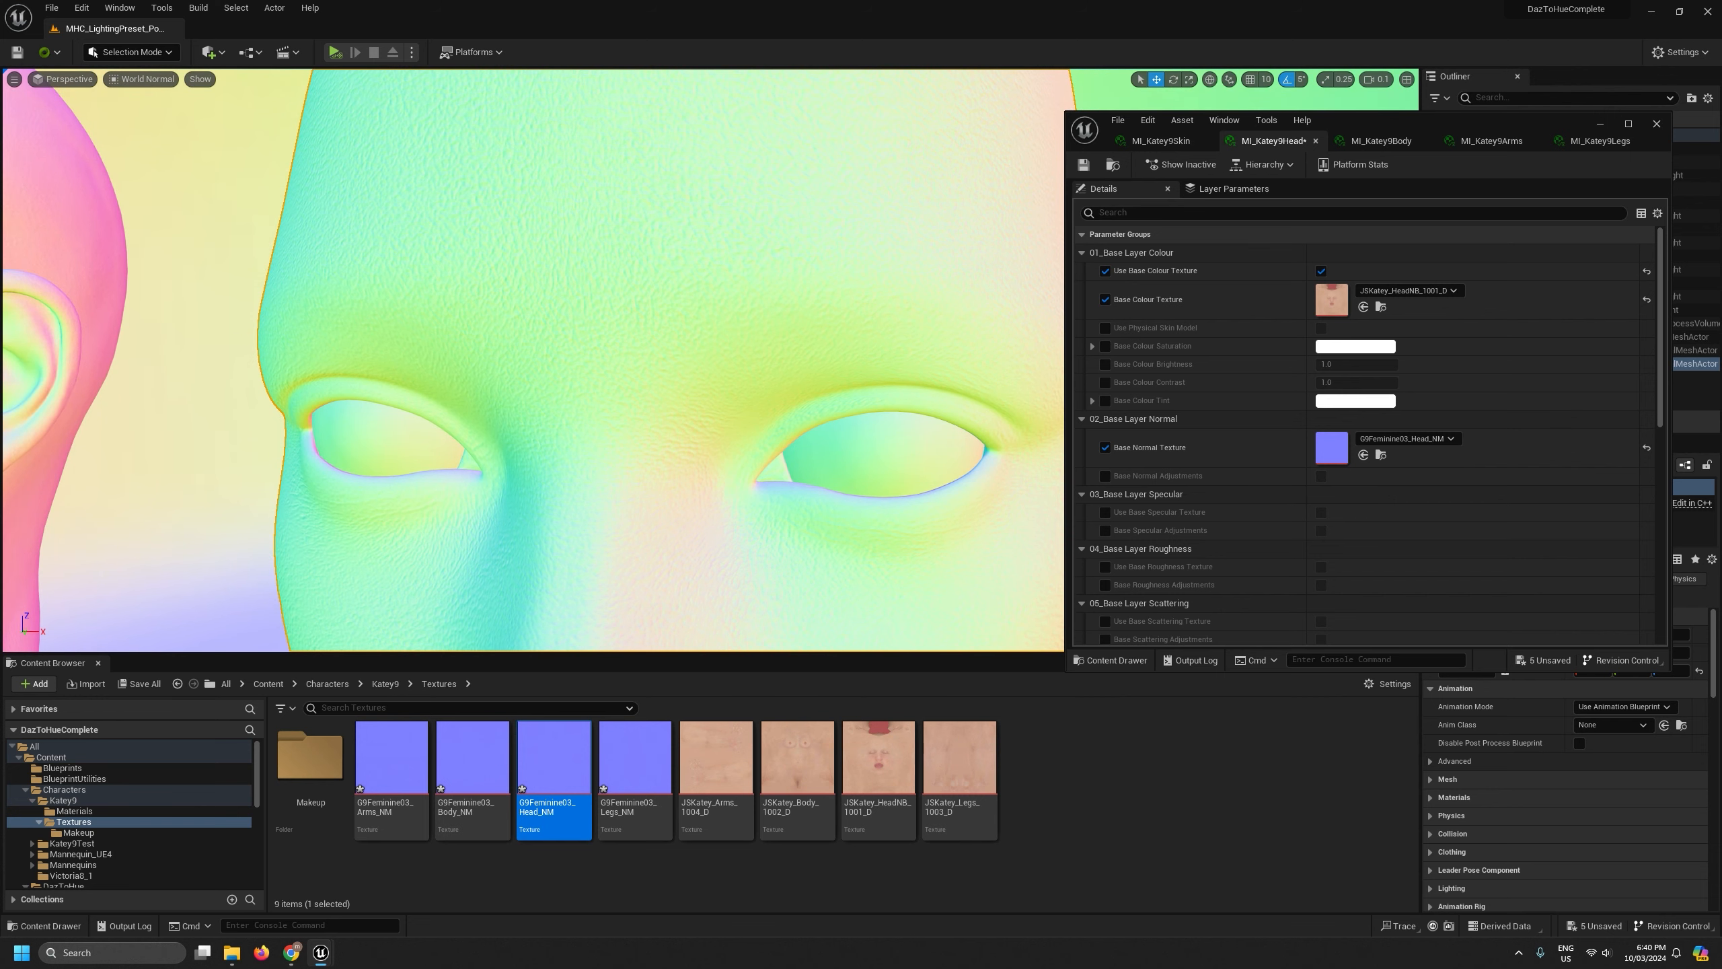
Assign the matching G9Feminine03 body, arms and legs normal maps as Base Normal Texture in MI_Katey9Body, MI_Katey9Arms and MI_Katey9Legs
click(1386, 141)
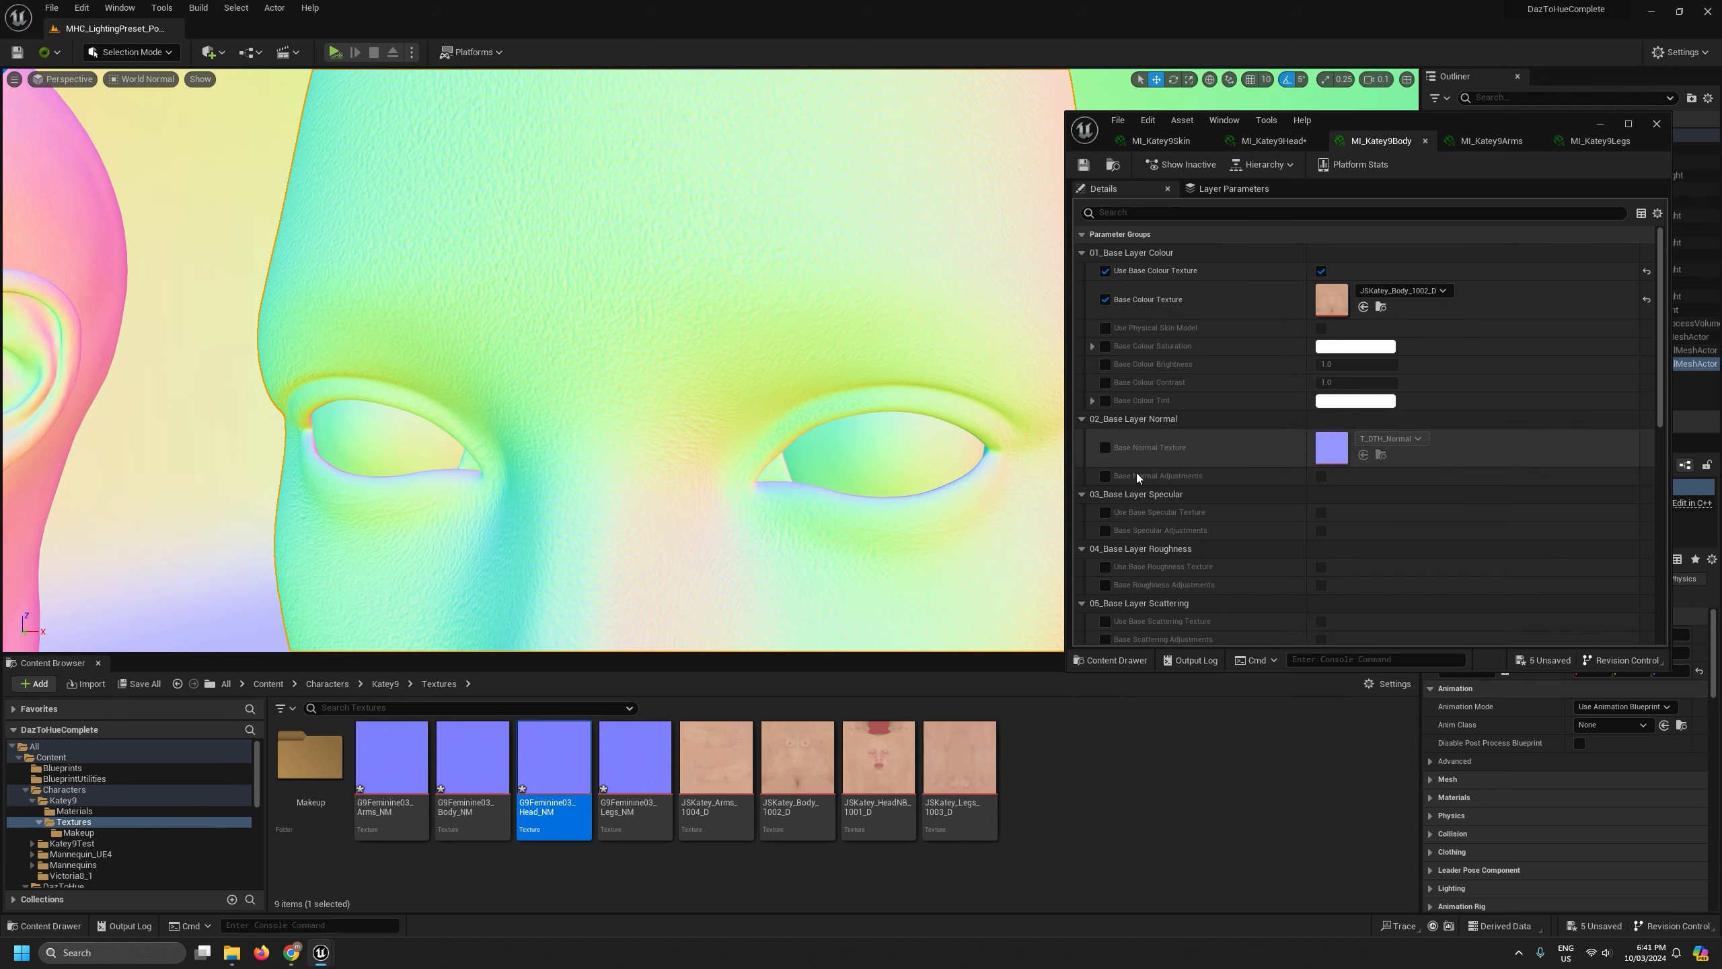
drag(478, 758, 1332, 448)
click(1459, 145)
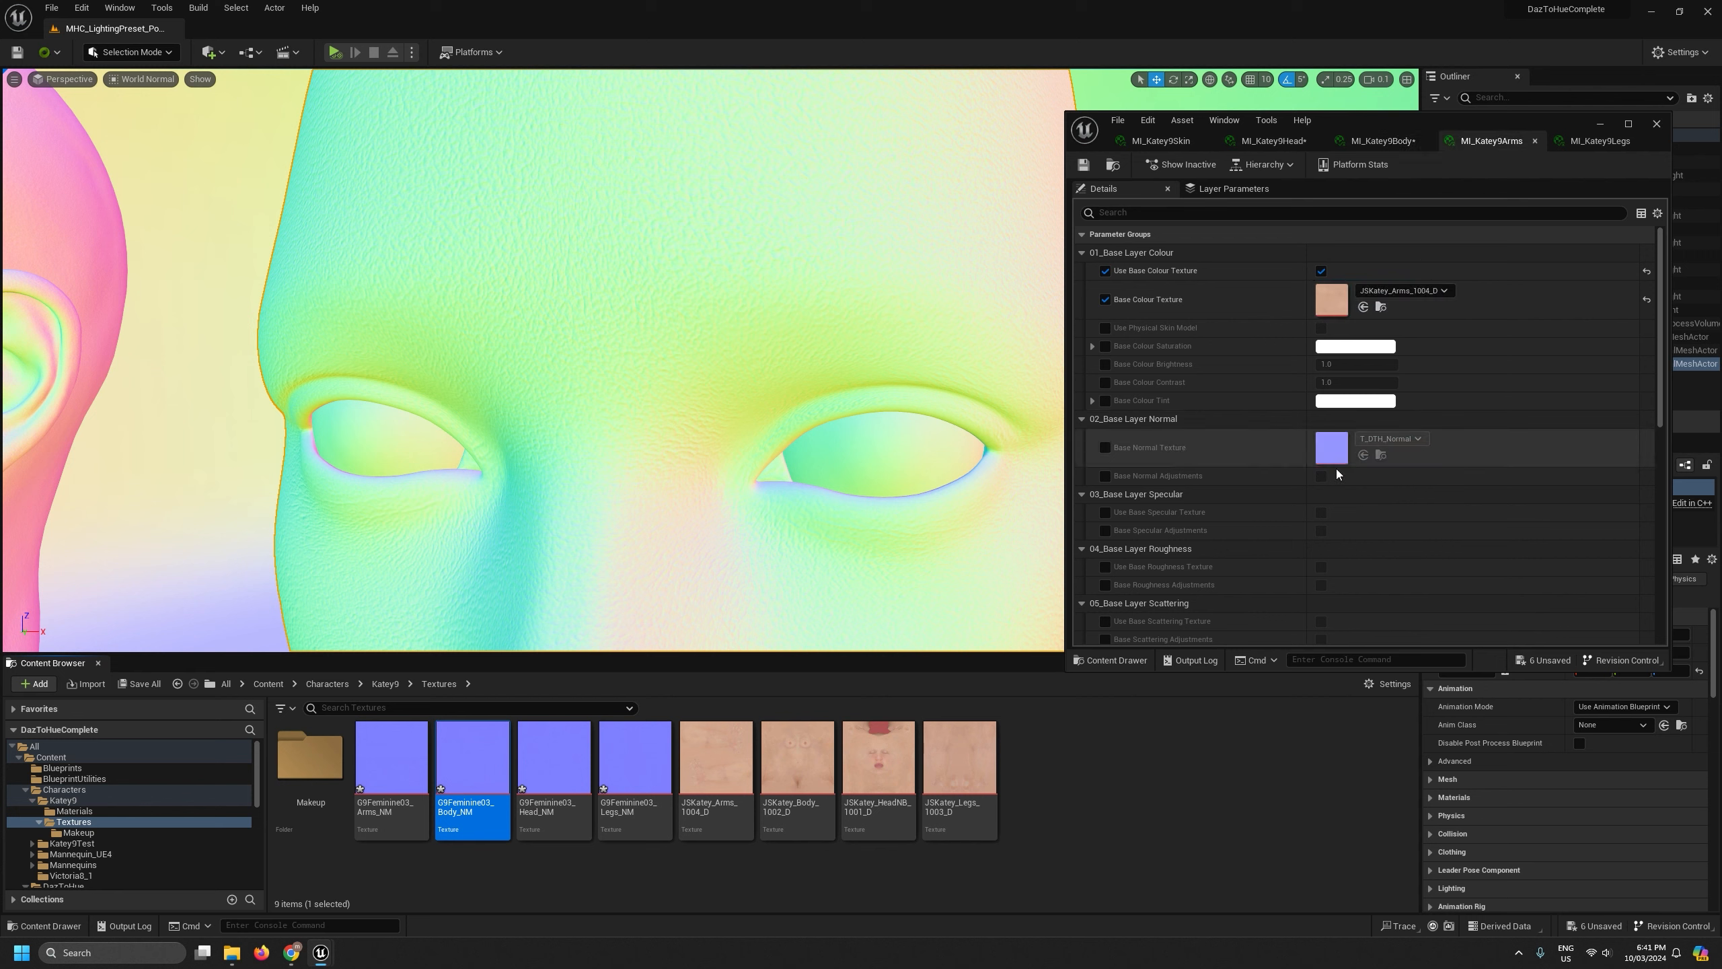
drag(373, 770, 1348, 438)
click(1572, 141)
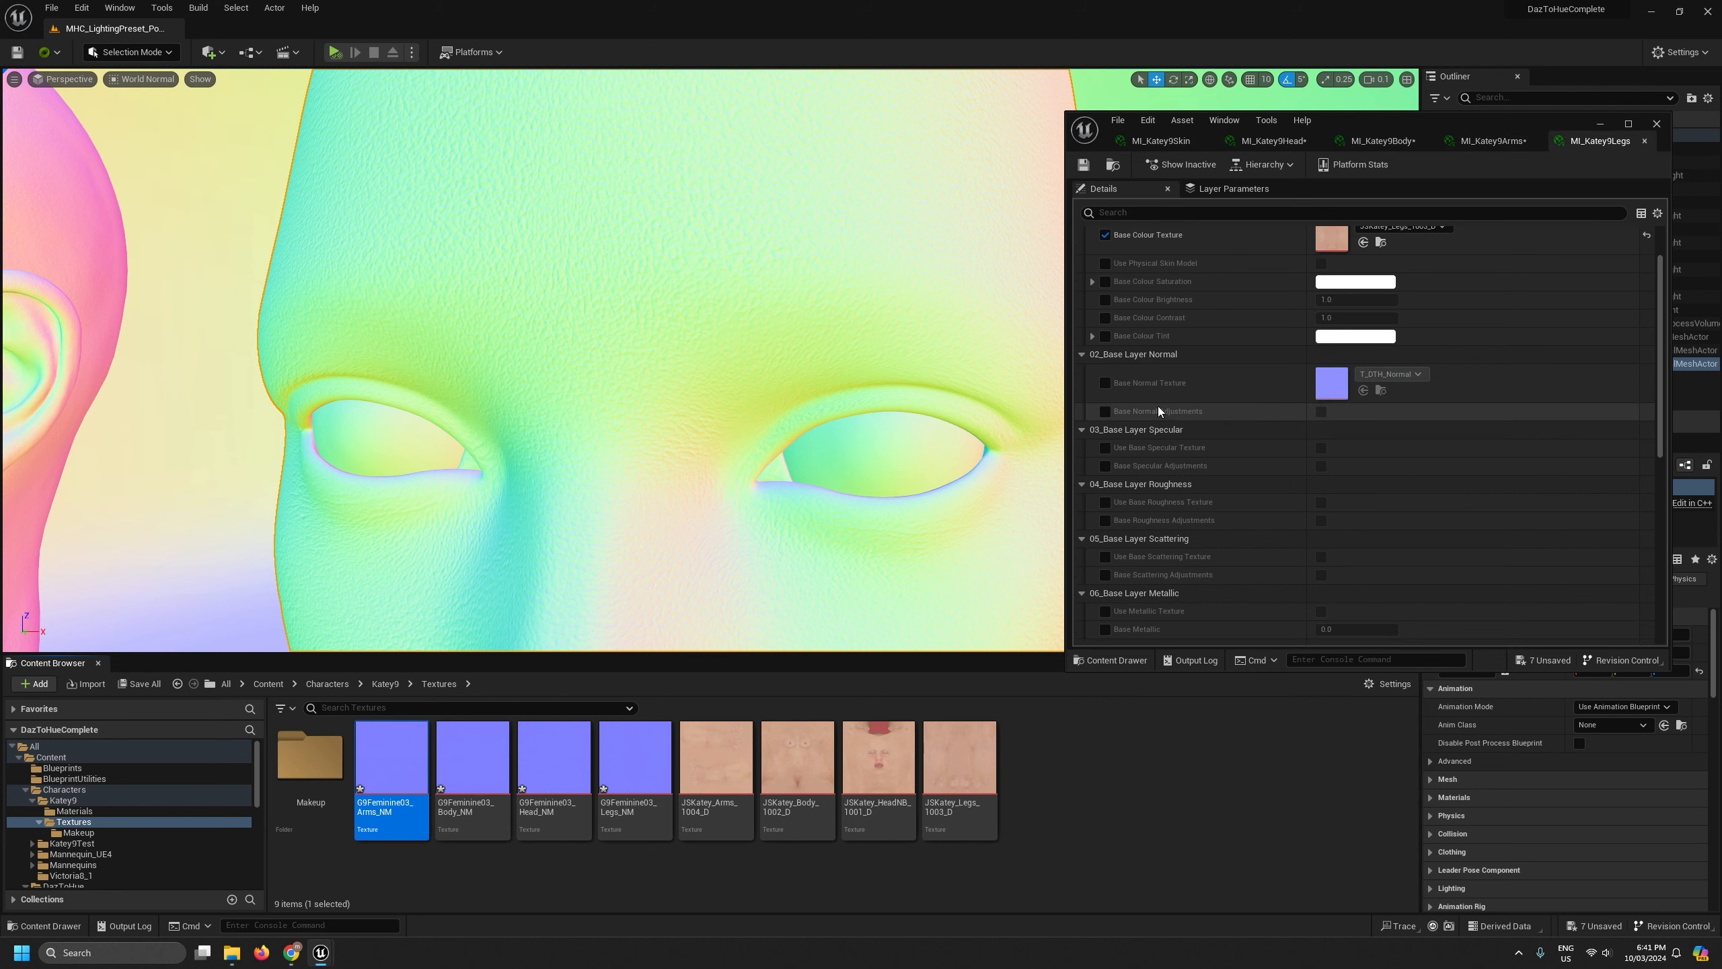
click(1106, 384)
drag(626, 761, 1329, 387)
Examine the World Normal detail across Katey9's face, moving in close on the nose, lips and chin
key(s)
right_drag(813, 367, 525, 331)
scroll(814, 366, up, 3)
key(w)
key(w)
scroll(747, 331, down, 3)
key(w)
key(s)
key(d)
key(w)
key(d)
key(q)
mouse_move(359, 281)
right_down()
mouse_move(424, 284)
mouse_move(393, 284)
right_up()
key(q)
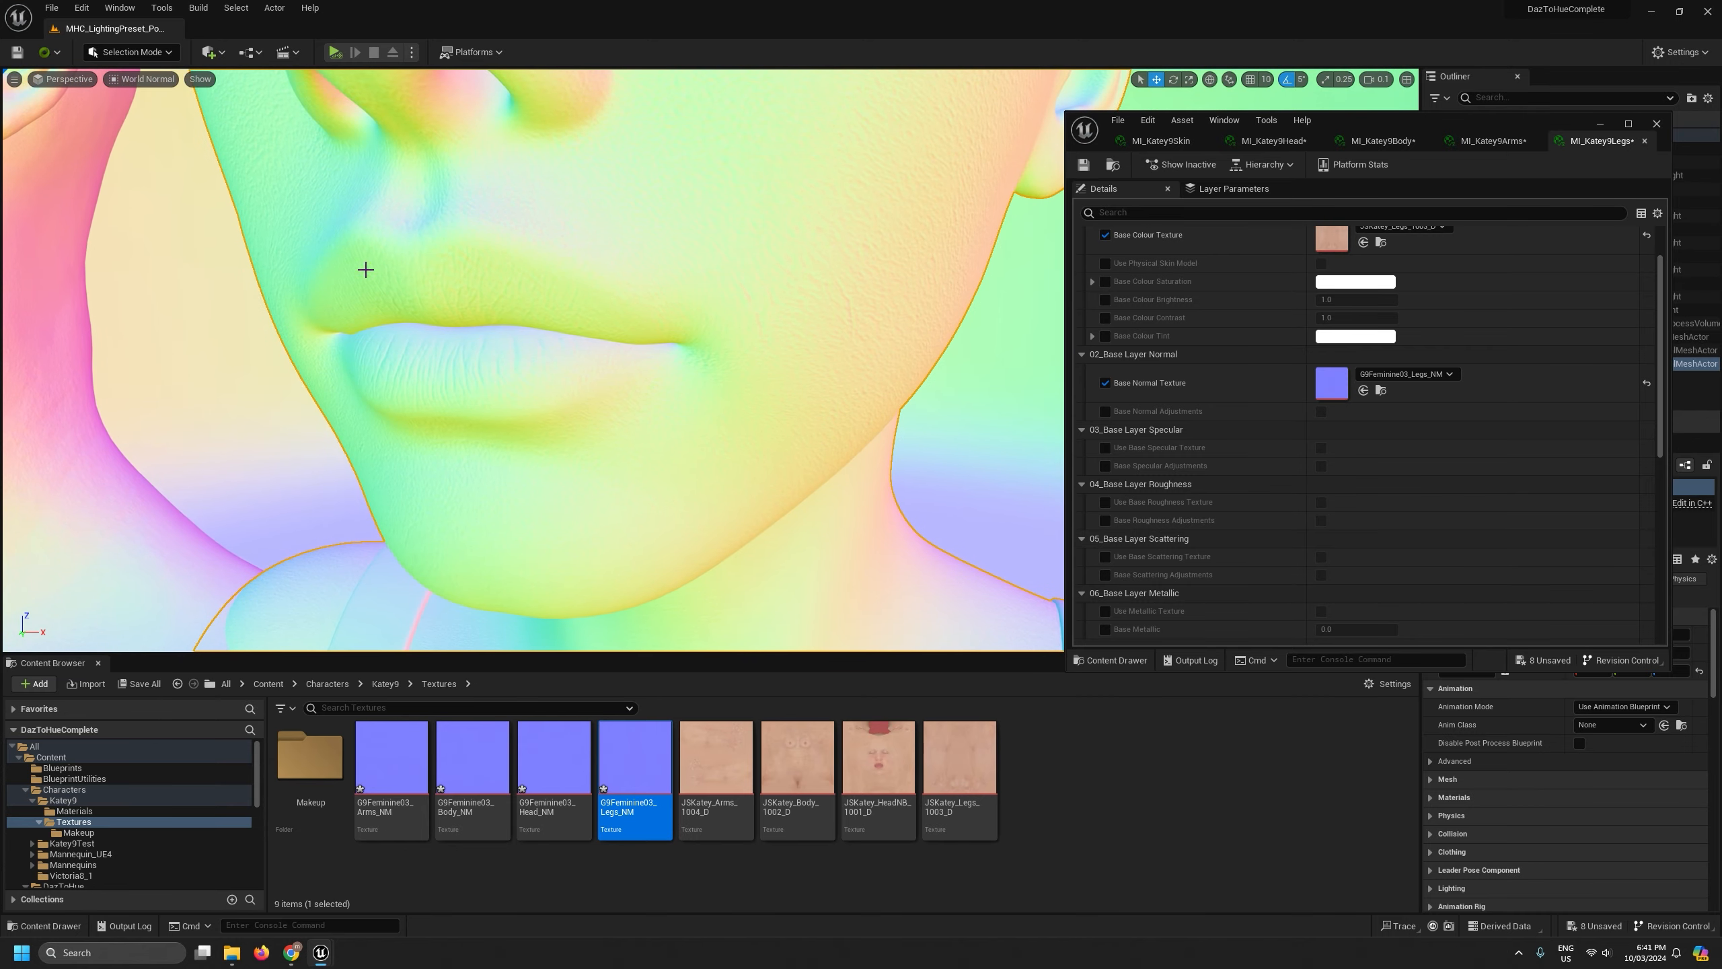
Return the viewport to Lit shading and inspect the skin around Katey9's eye and forehead at close range
click(143, 81)
click(164, 115)
right_drag(164, 116, 75, 109)
key(s)
key(e)
key(q)
key(e)
key(s)
key(w)
key(s)
right_drag(820, 208, 824, 211)
key(e)
right_drag(708, 295, 708, 295)
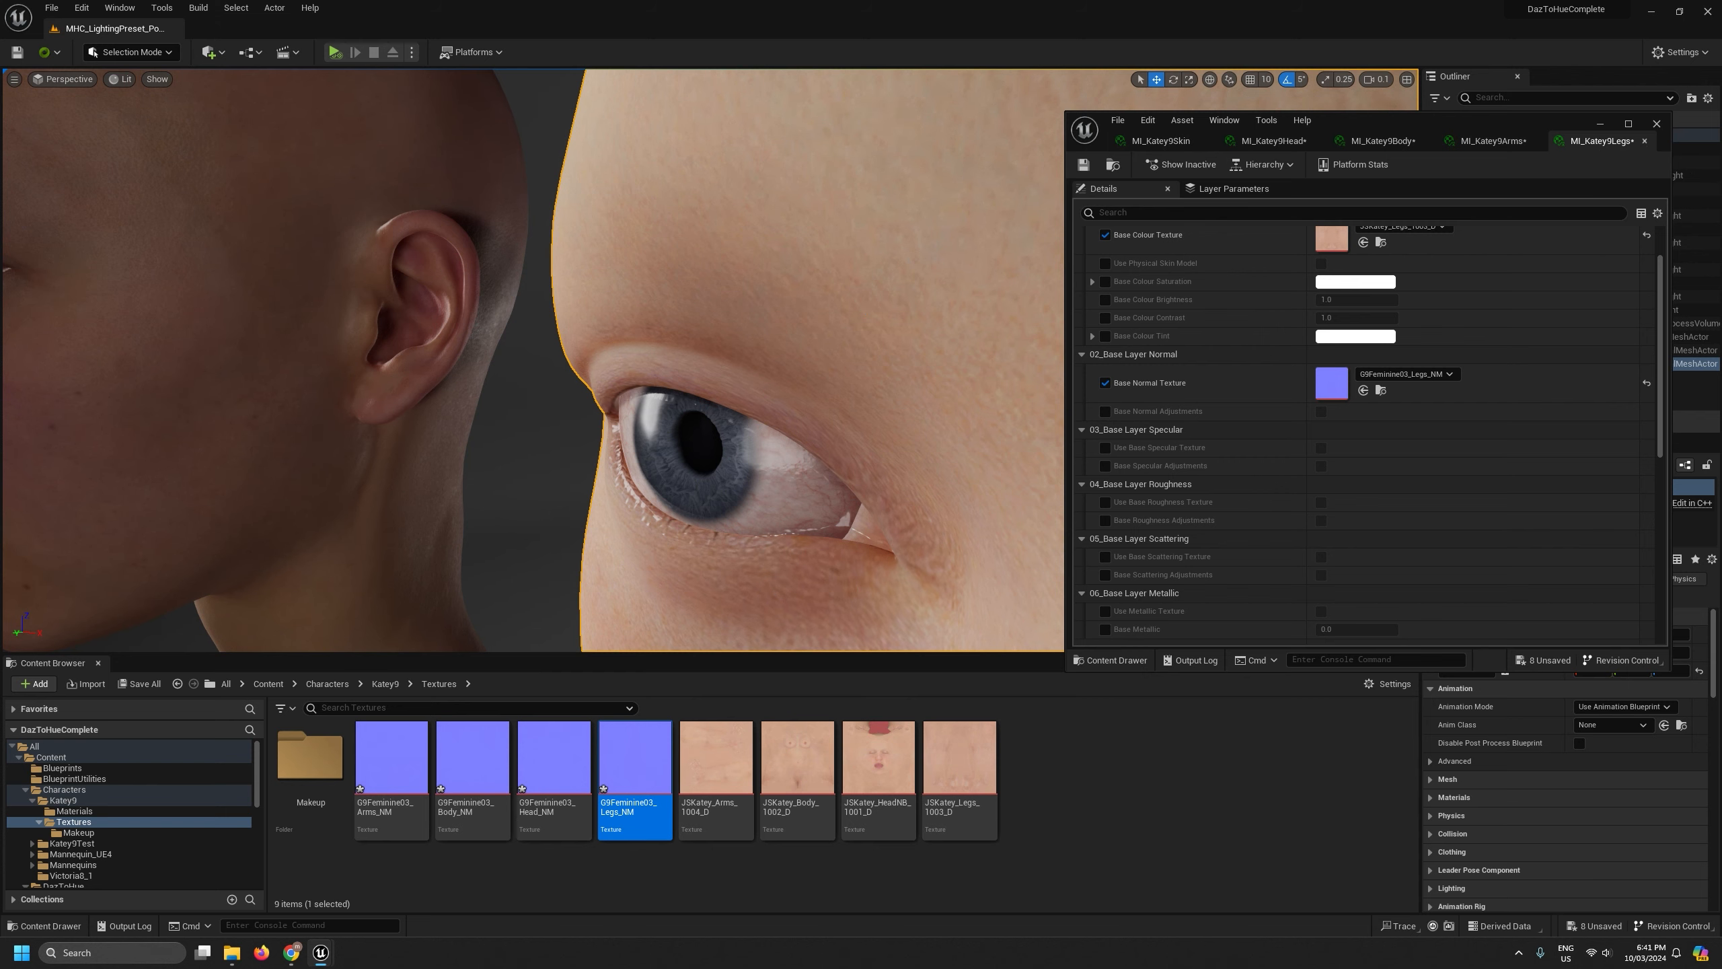
Examine the MetaHuman head's forehead and eye skin detail close up for comparison, and frame both characters together from the front
right_drag(543, 366, 488, 345)
key(a)
key(w)
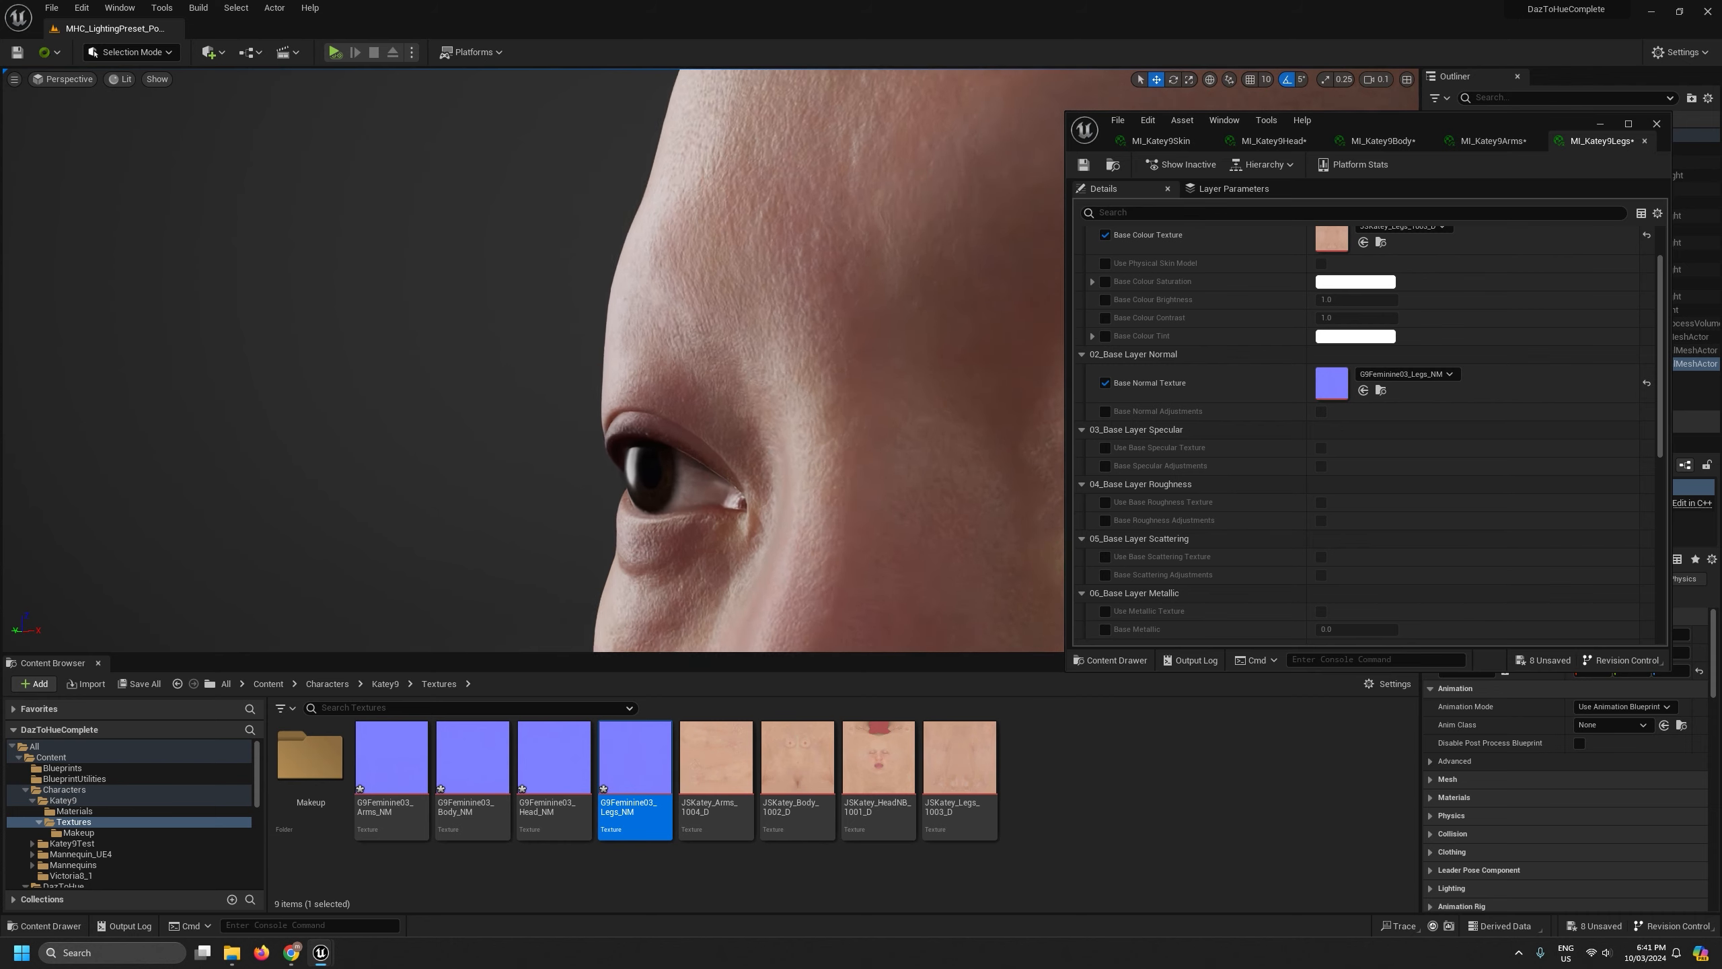
key(w)
right_drag(721, 272, 722, 272)
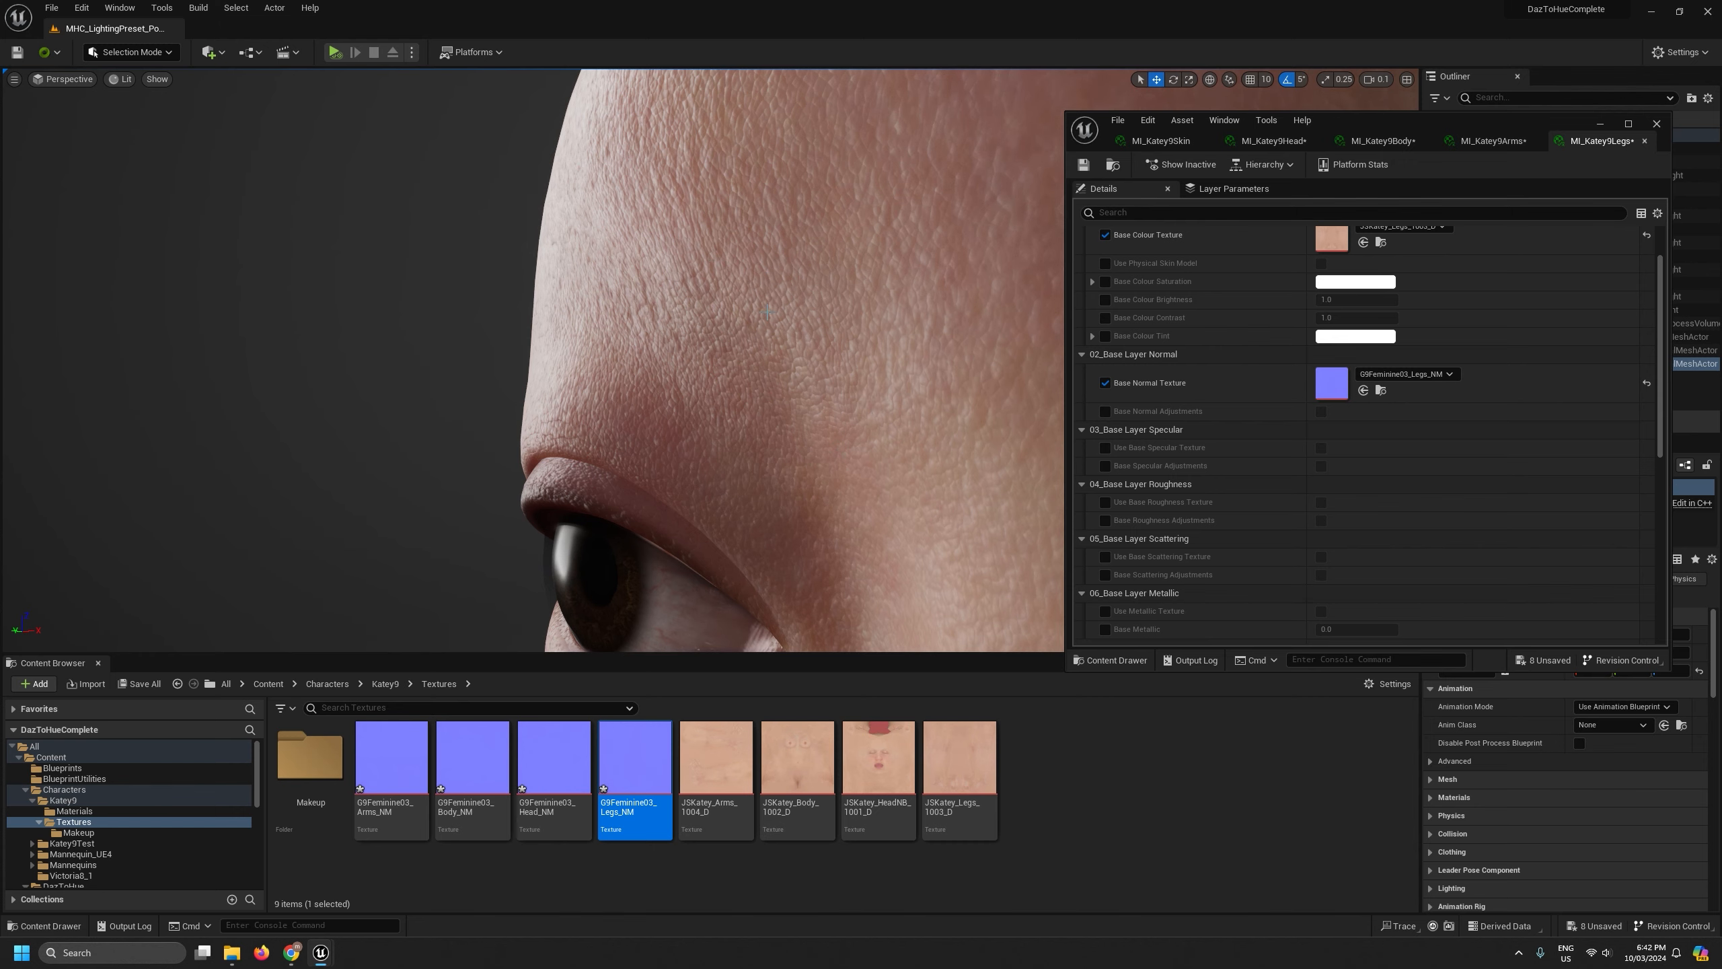
scroll(721, 272, up, 1)
key(s)
right_drag(721, 271, 721, 272)
key(d)
key(d)
key(a)
key(w)
scroll(721, 272, down, 1)
key(s)
key(d)
key(a)
key(s)
scroll(721, 271, up, 1)
key(w)
scroll(1331, 487, down, 2)
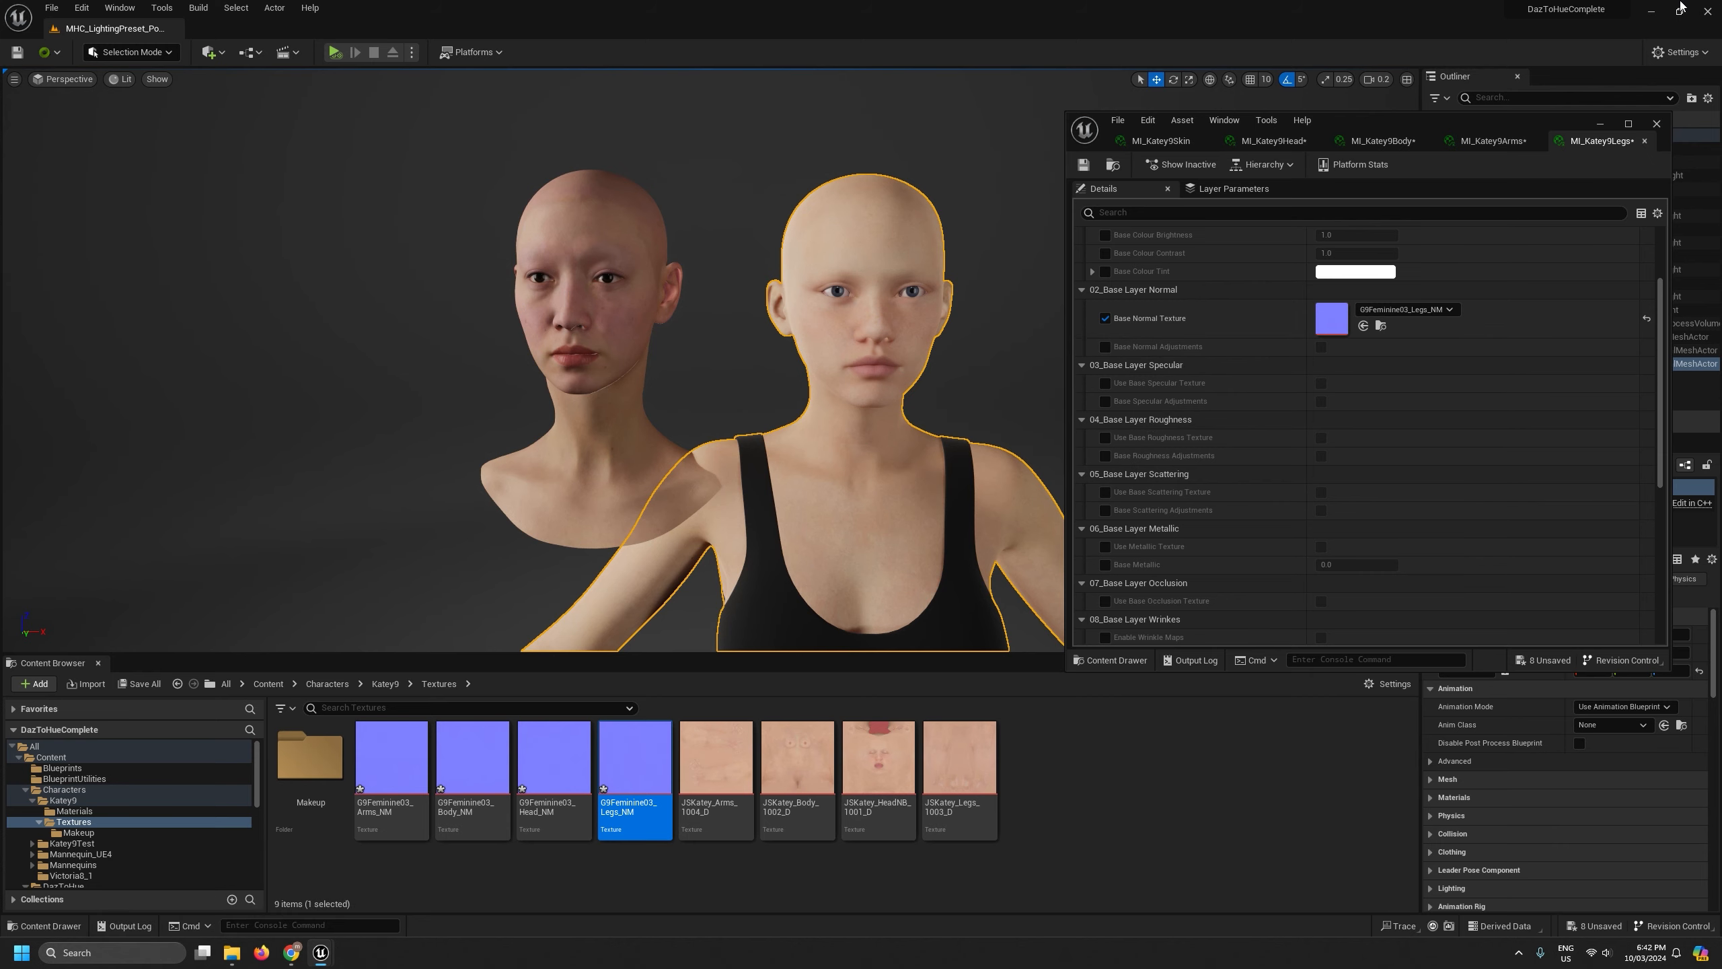
Switch to the exported Katey9 Textures folder in File Explorer and select the arms, body, head and legs roughness maps (_R)
click(1651, 10)
click(1266, 625)
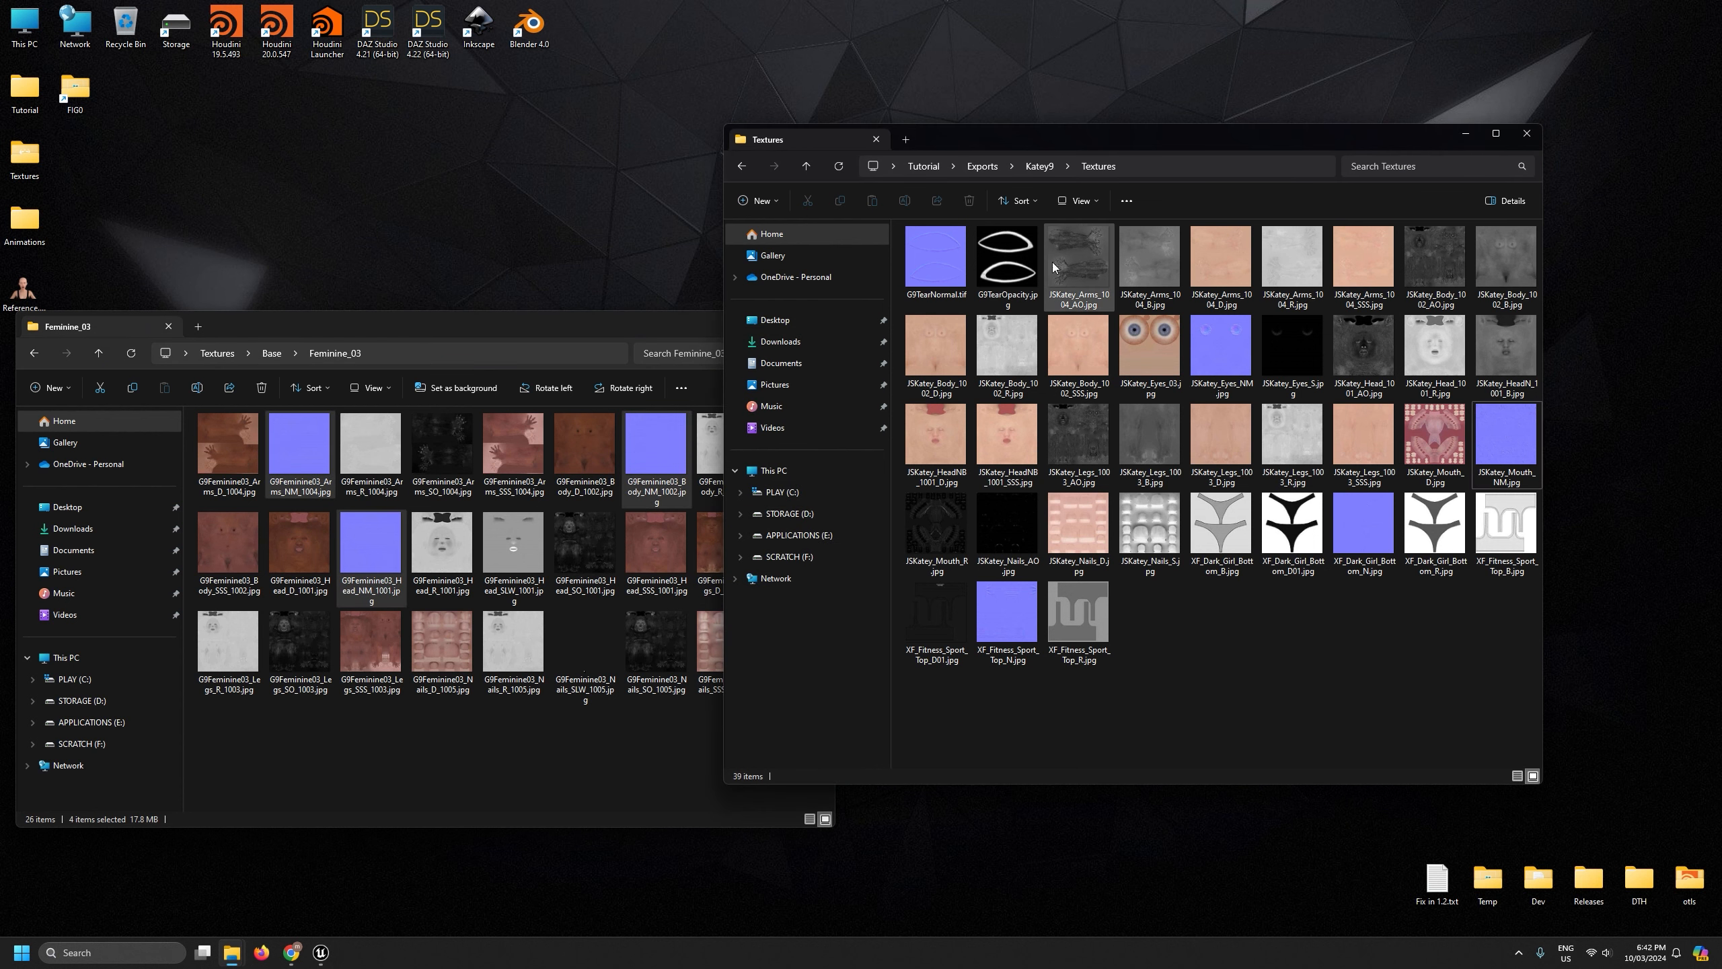
drag(1127, 139, 1198, 136)
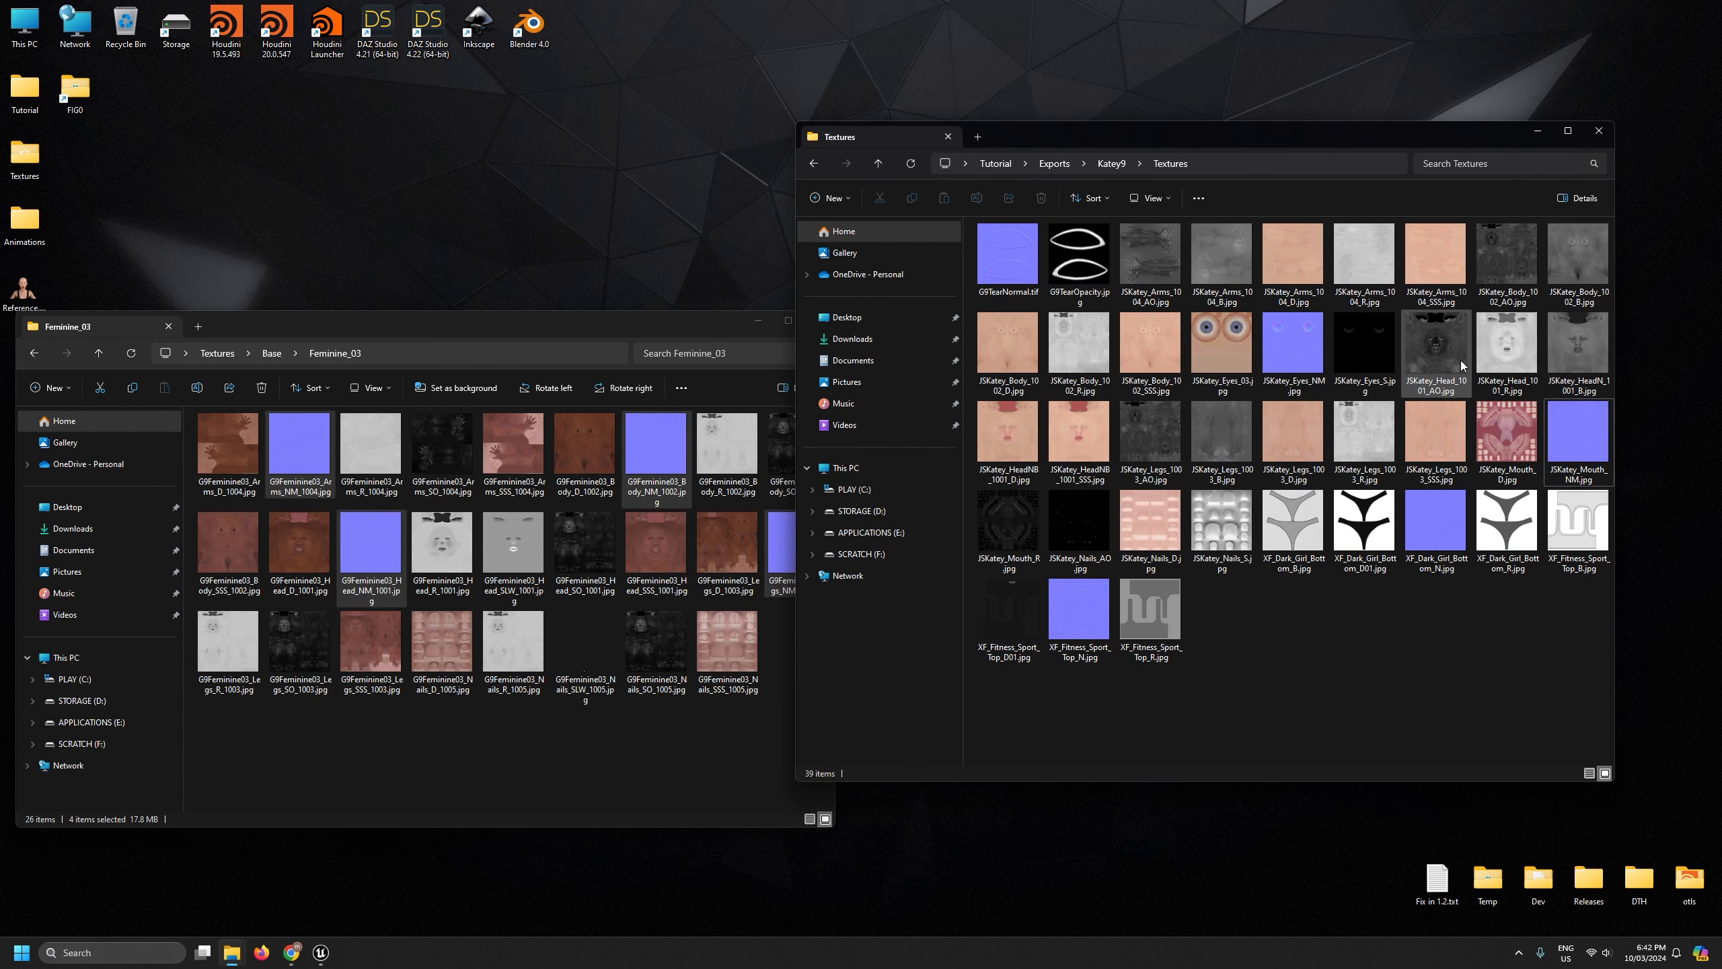
click(1506, 352)
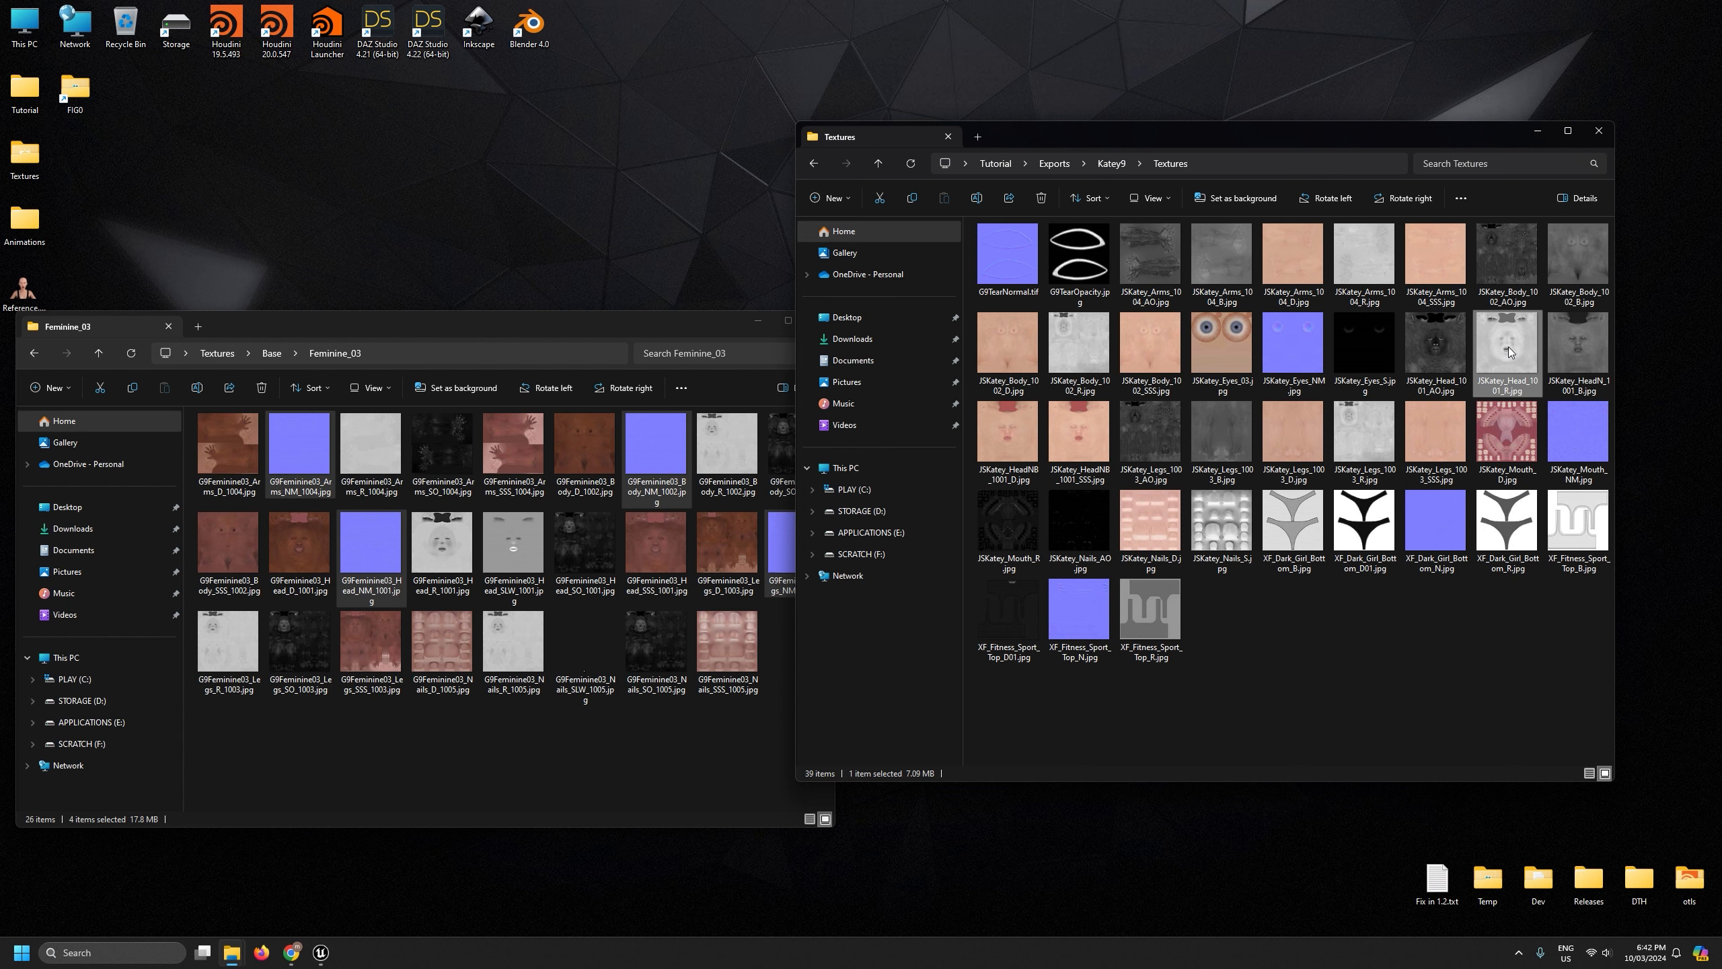
click(1091, 356)
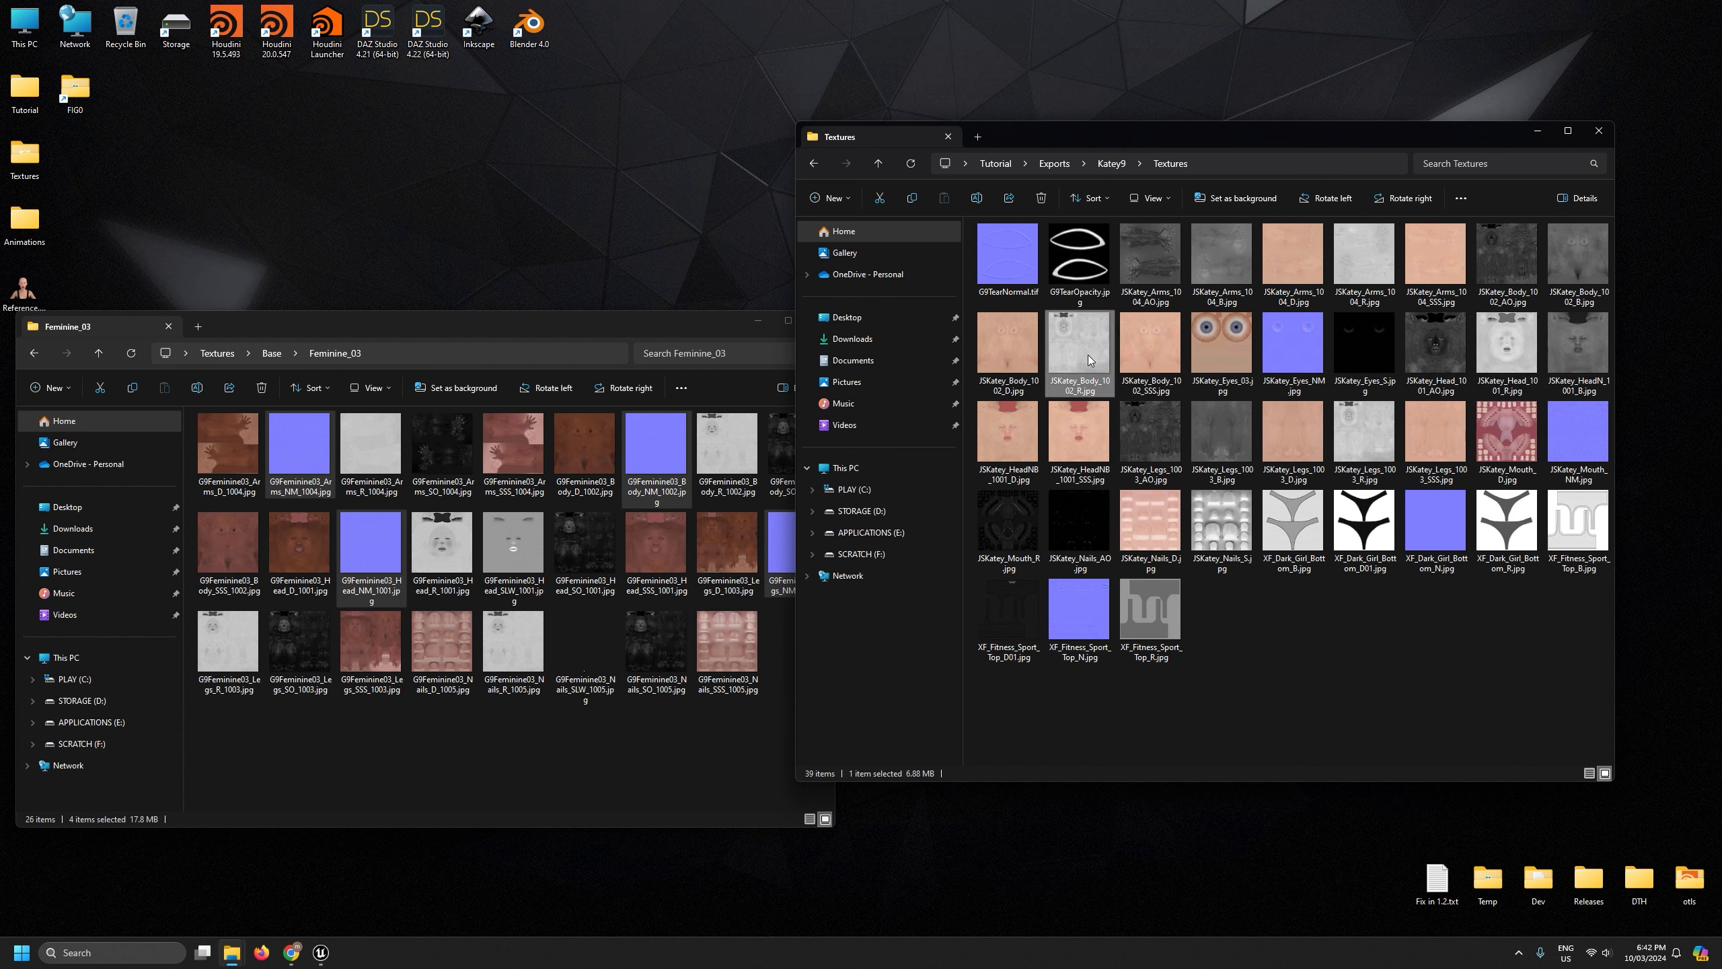
ctrl+click(1506, 353)
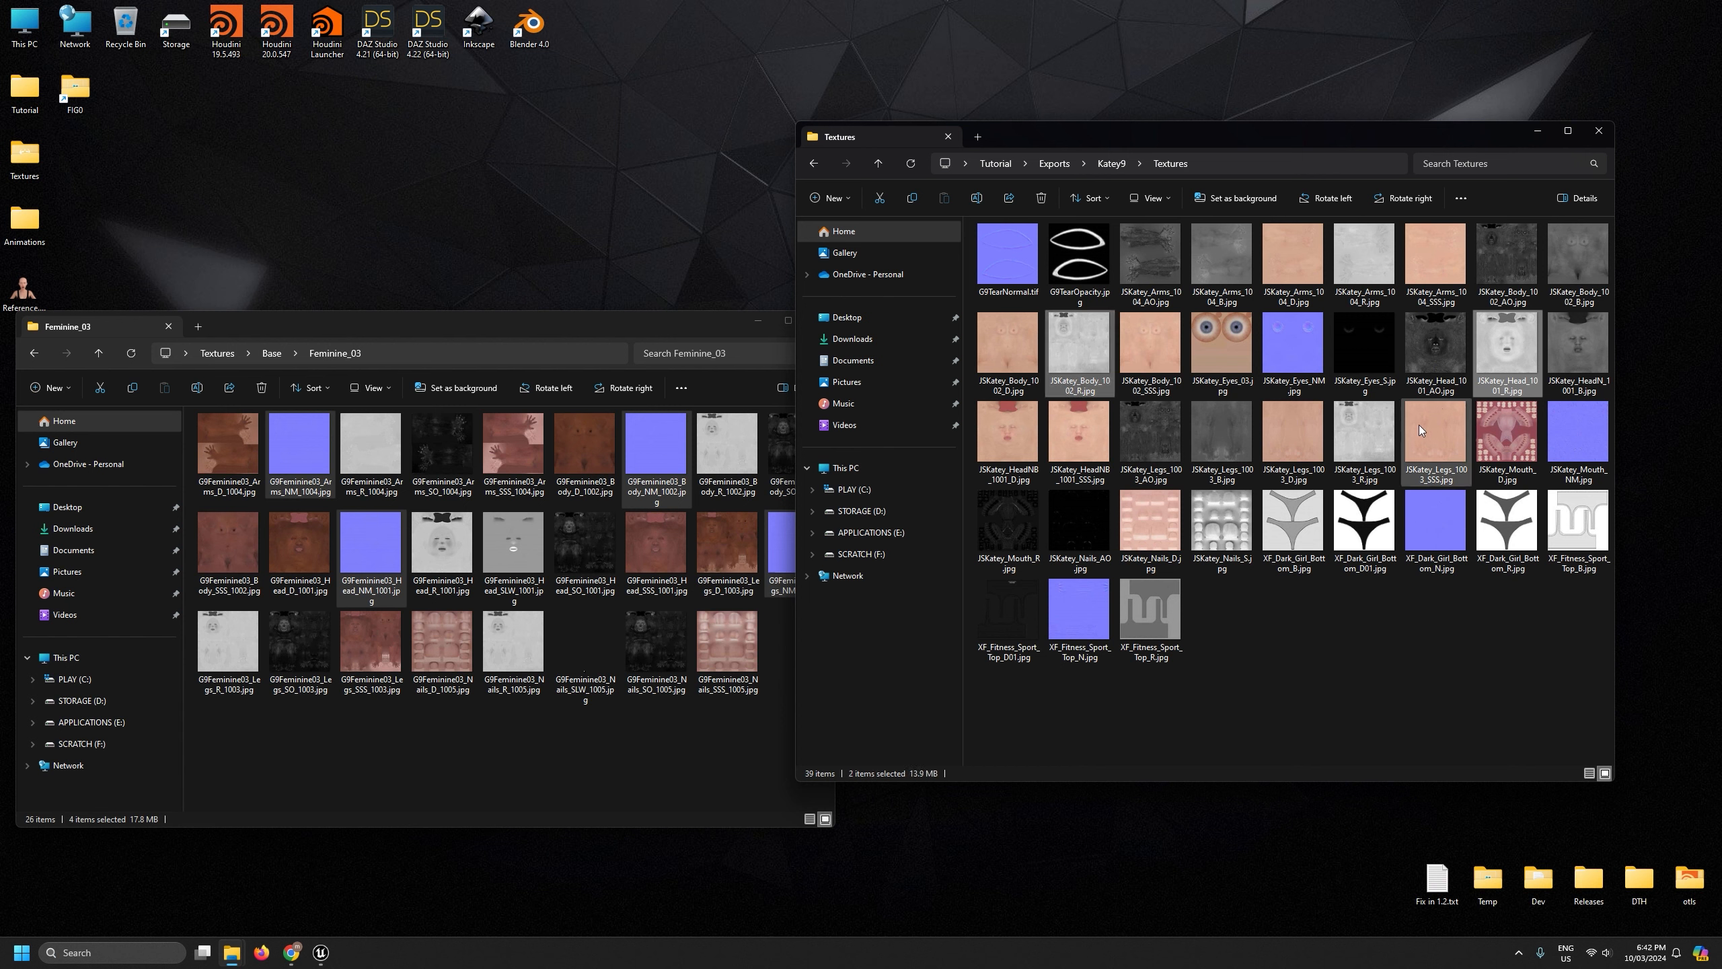
ctrl+click(1373, 434)
ctrl+click(1368, 271)
Close the Feminine_03 window and import the four selected roughness maps into the Katey9 Textures folder in Unreal Engine
click(321, 952)
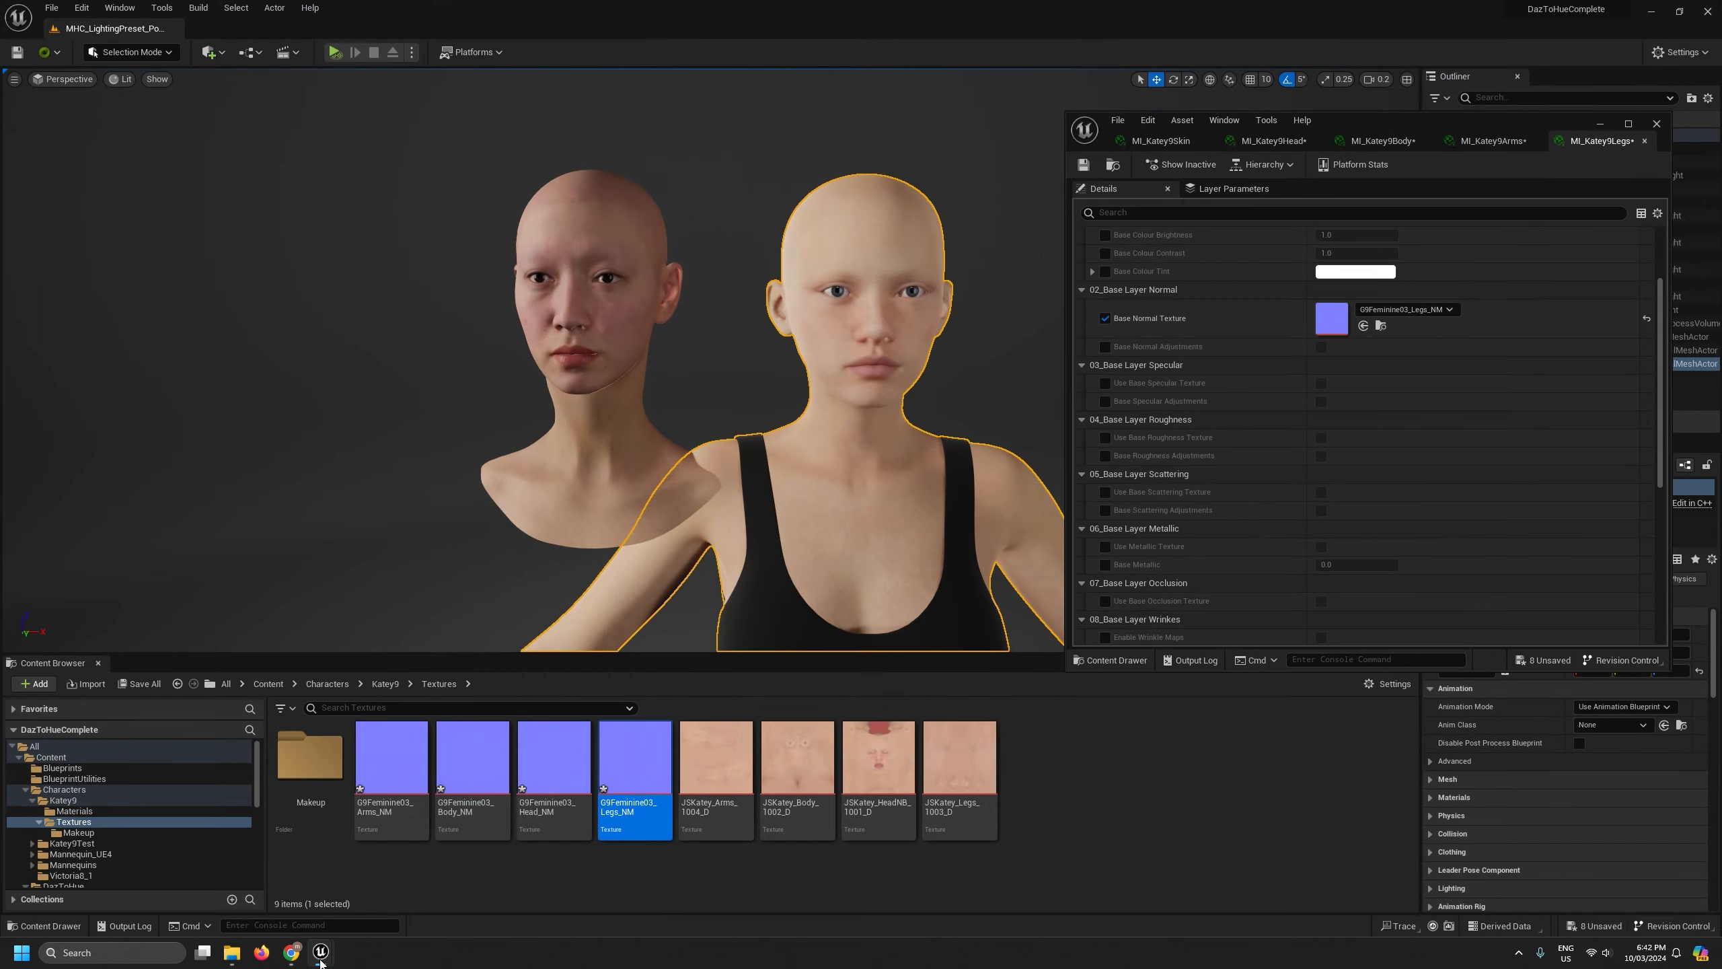
mouse_move(233, 953)
click(296, 902)
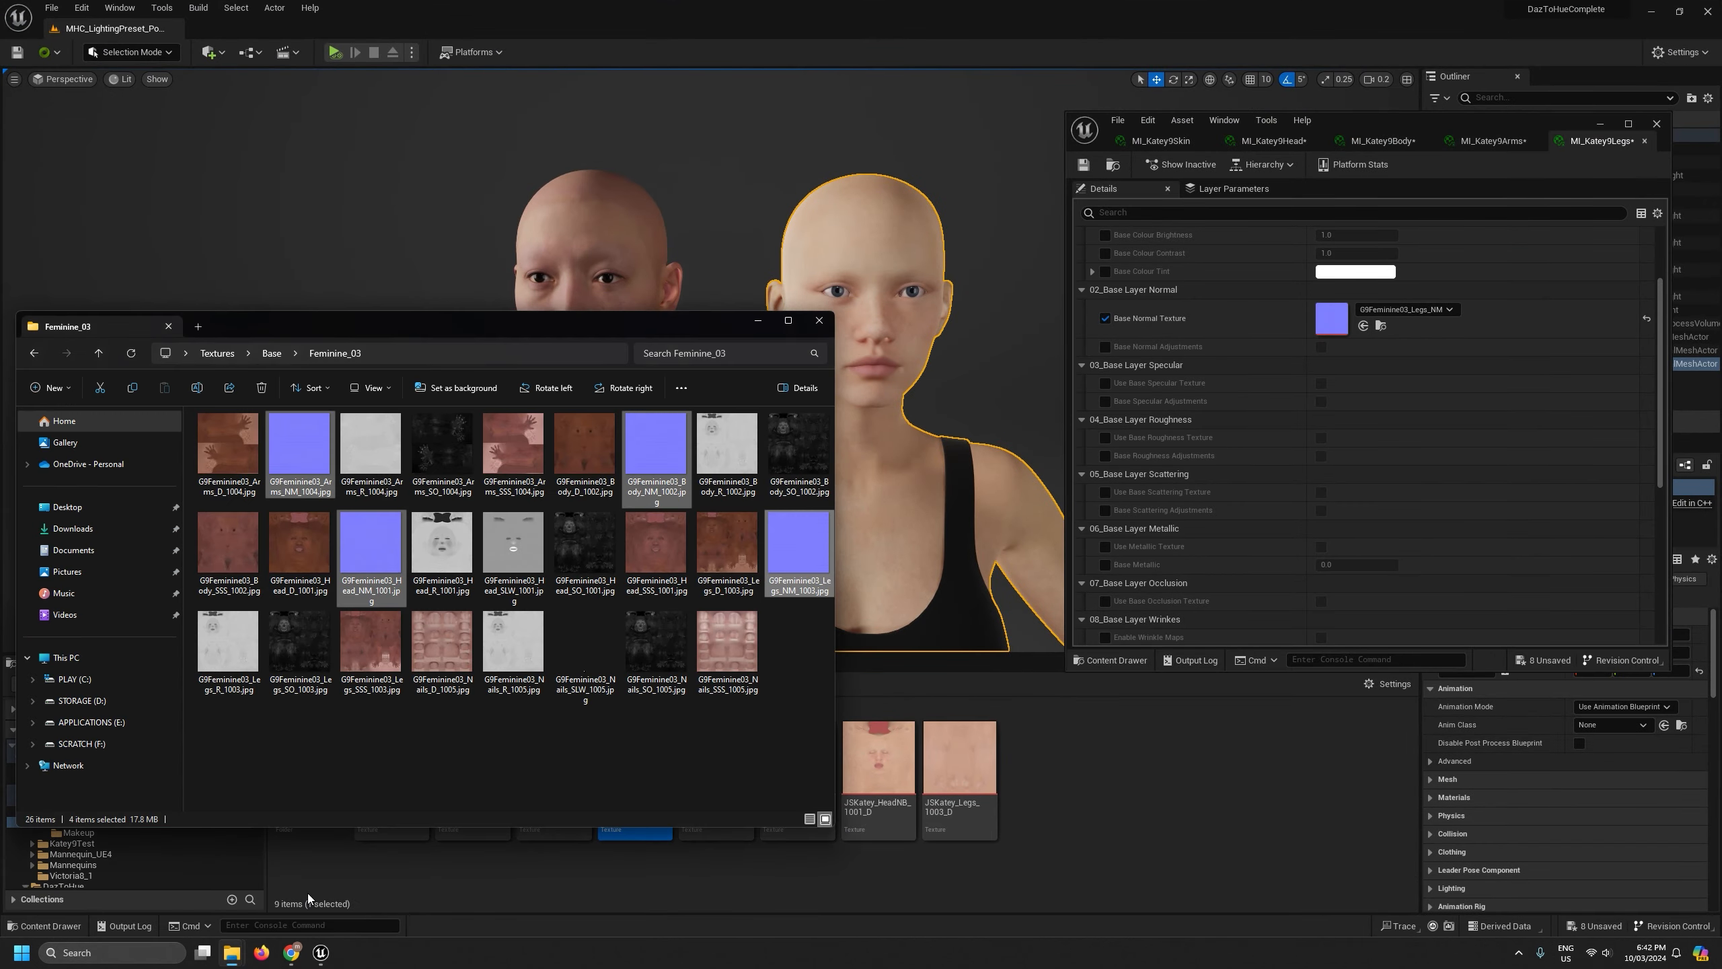
click(820, 320)
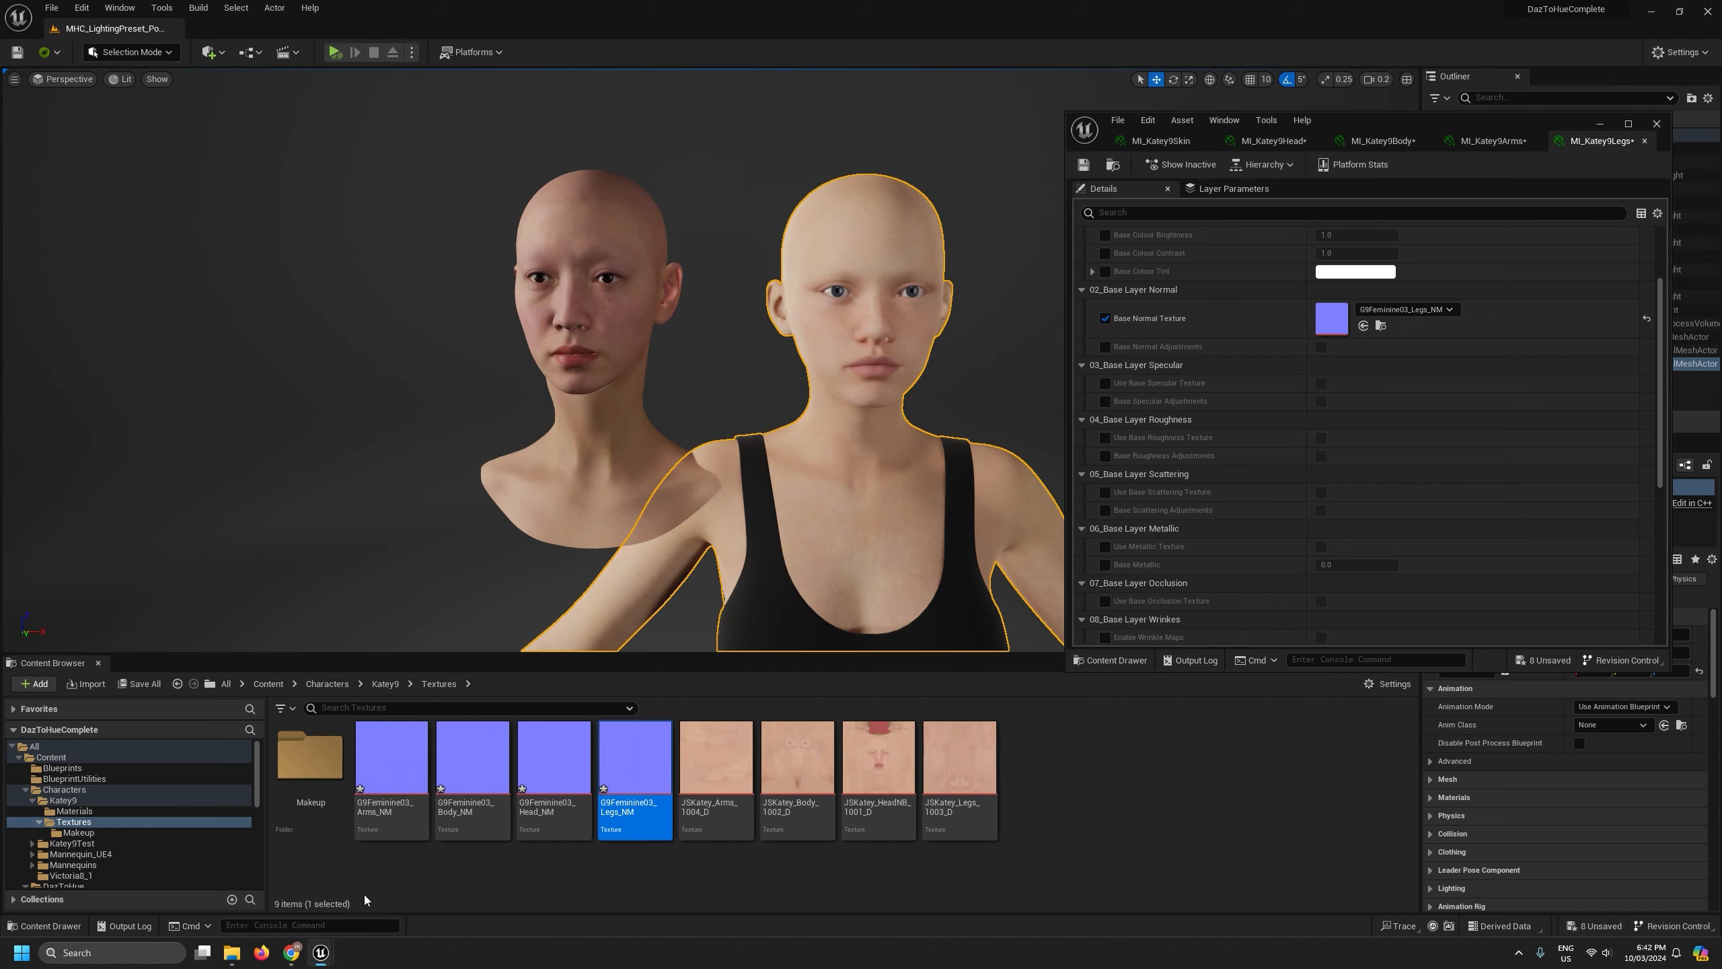
click(230, 957)
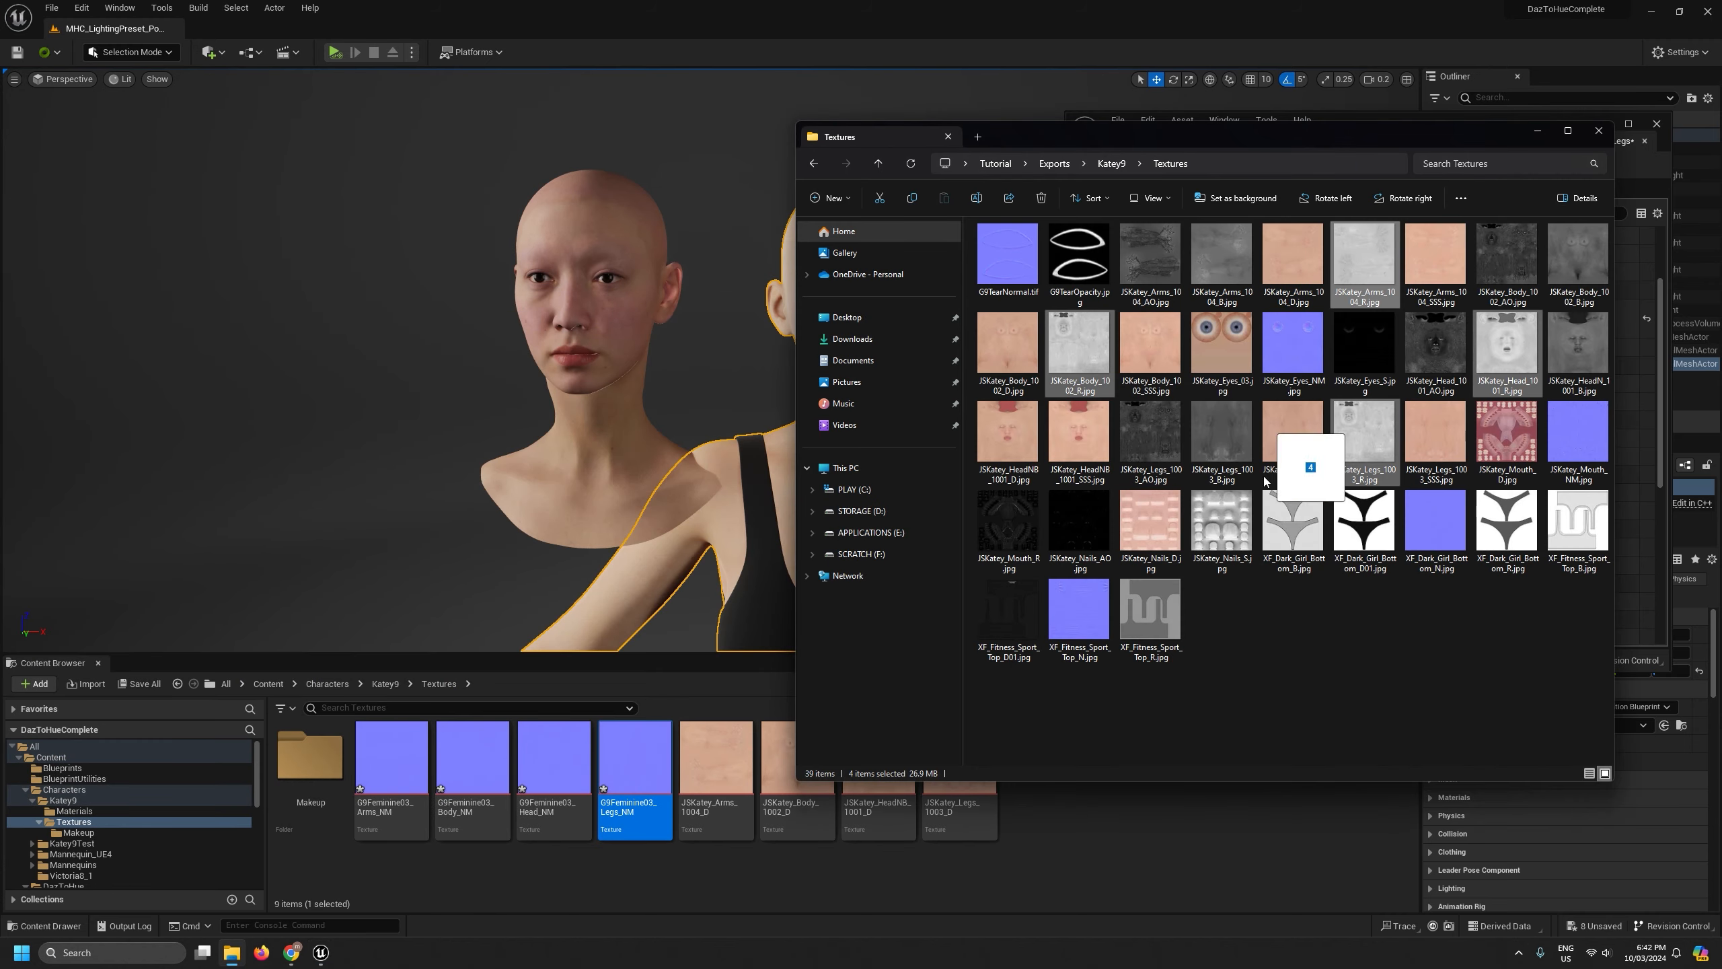
click(1147, 889)
Show the buffer visualization Overview in the viewport and frame both characters to compare their roughness
click(82, 79)
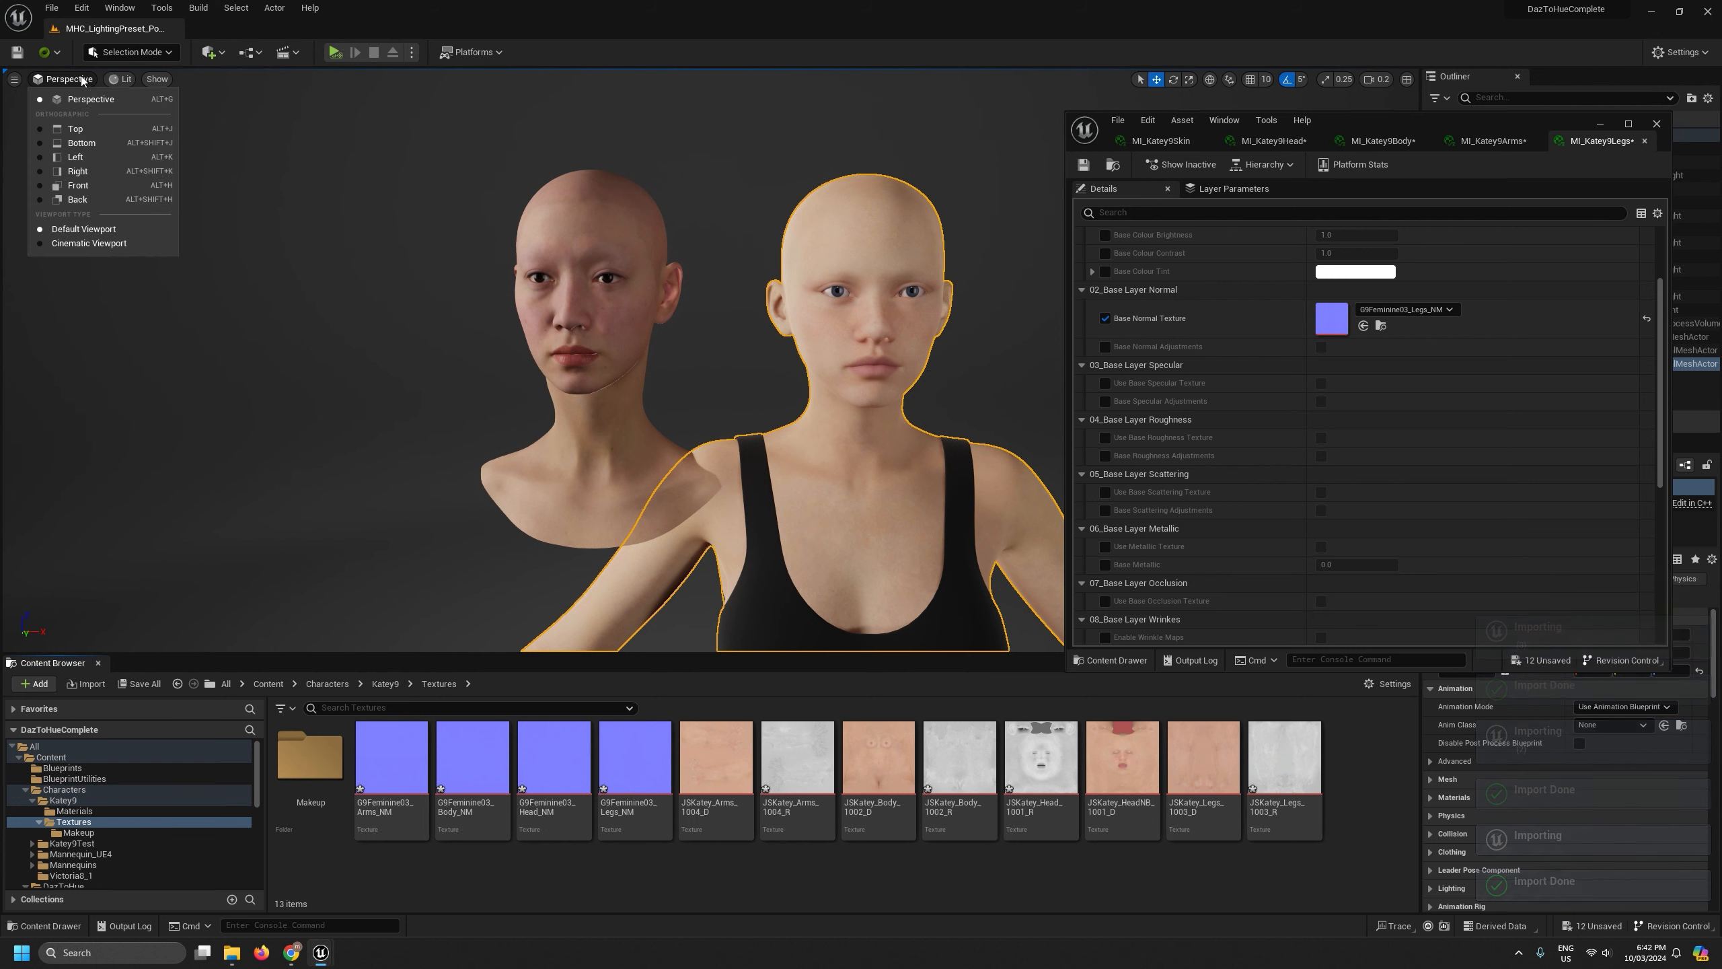
mouse_move(121, 79)
mouse_move(230, 295)
click(311, 313)
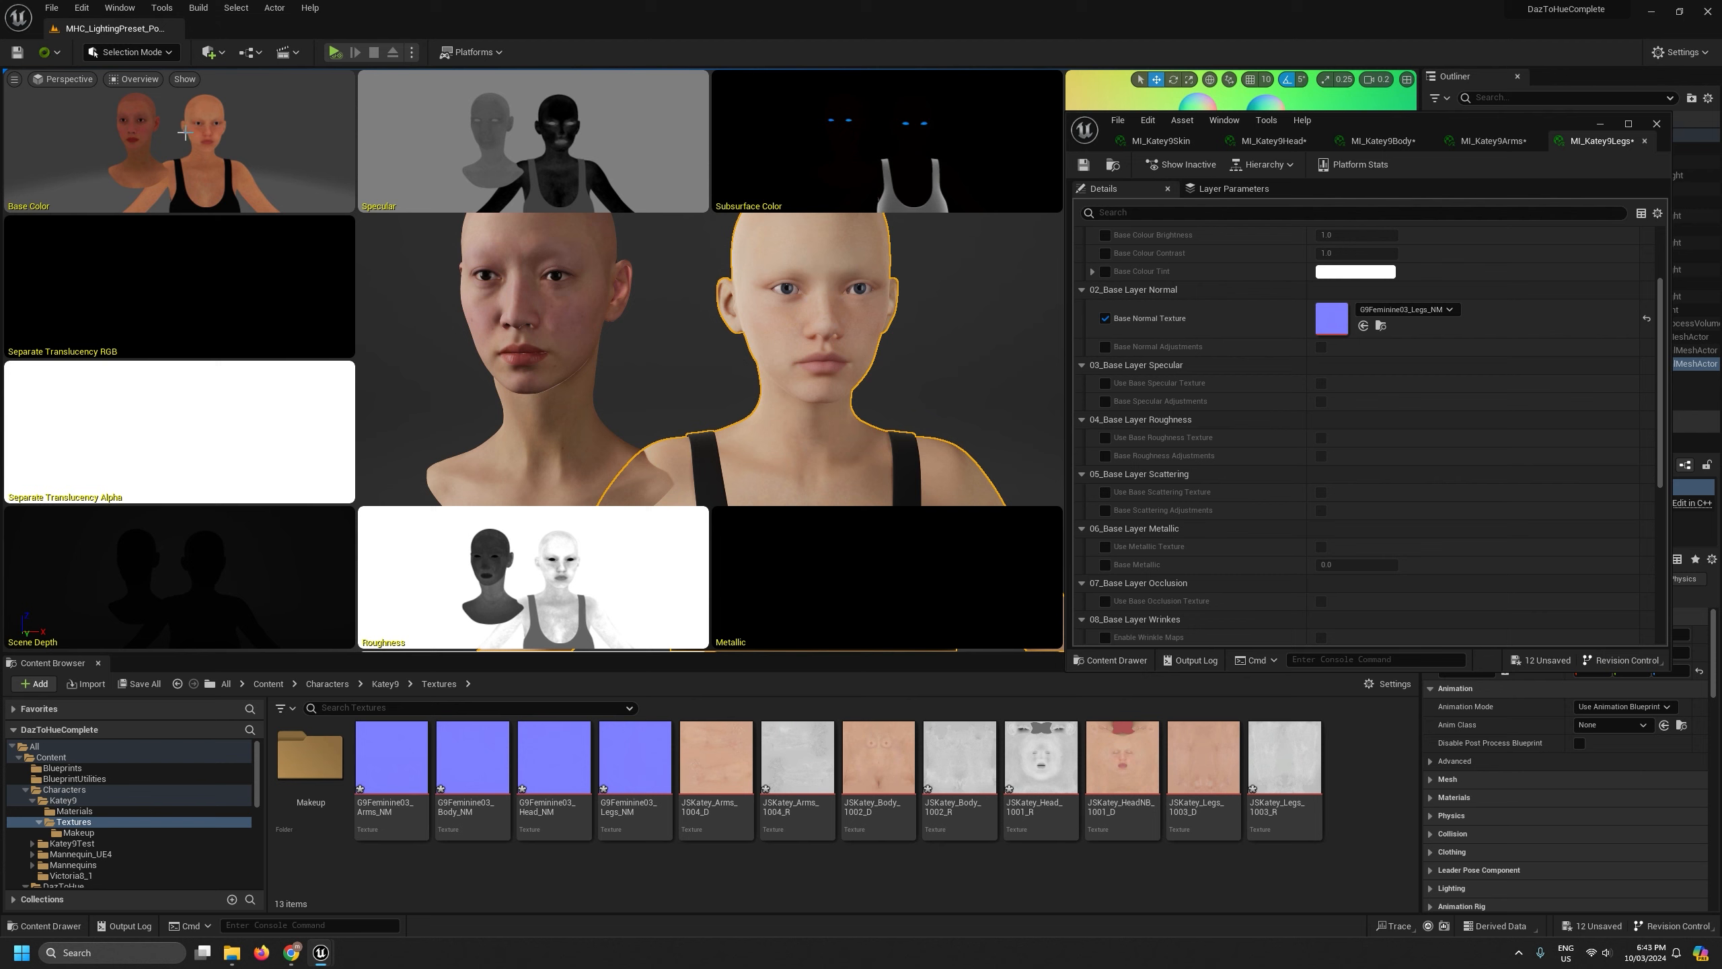
right_drag(187, 136, 209, 141)
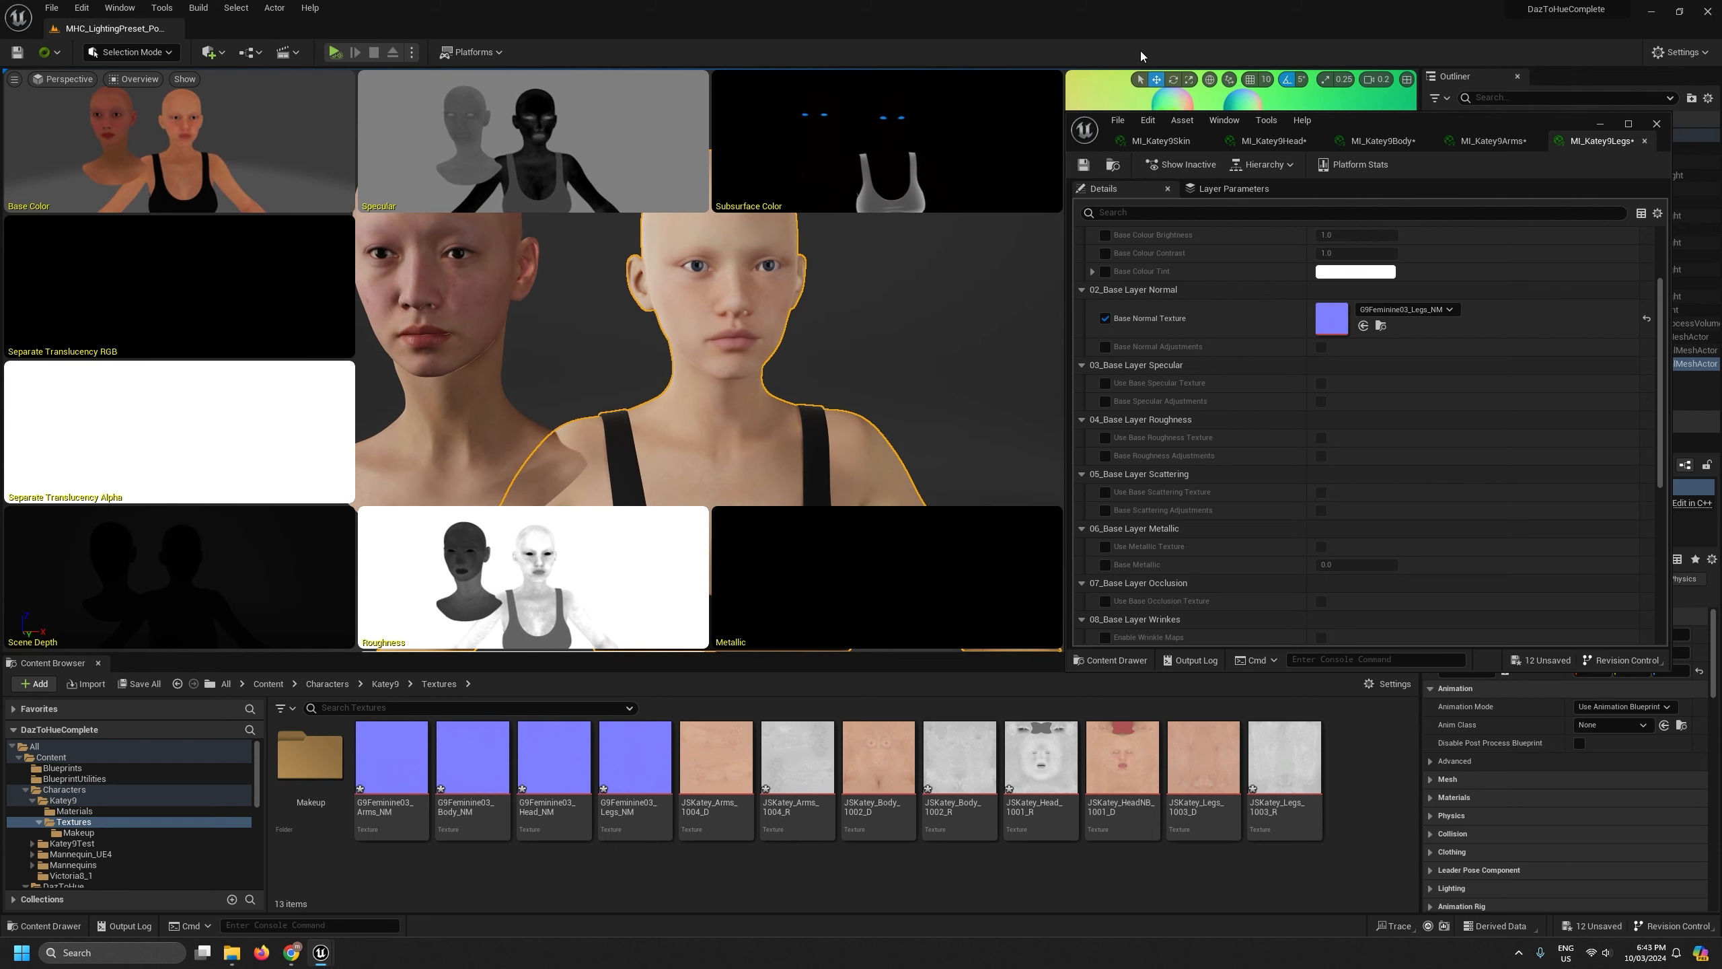
Bring up MI_Katey9Head and look through the imported arms, body and head roughness textures
mouse_move(1365, 125)
mouse_down()
mouse_move(1396, 225)
mouse_move(1333, 124)
mouse_up()
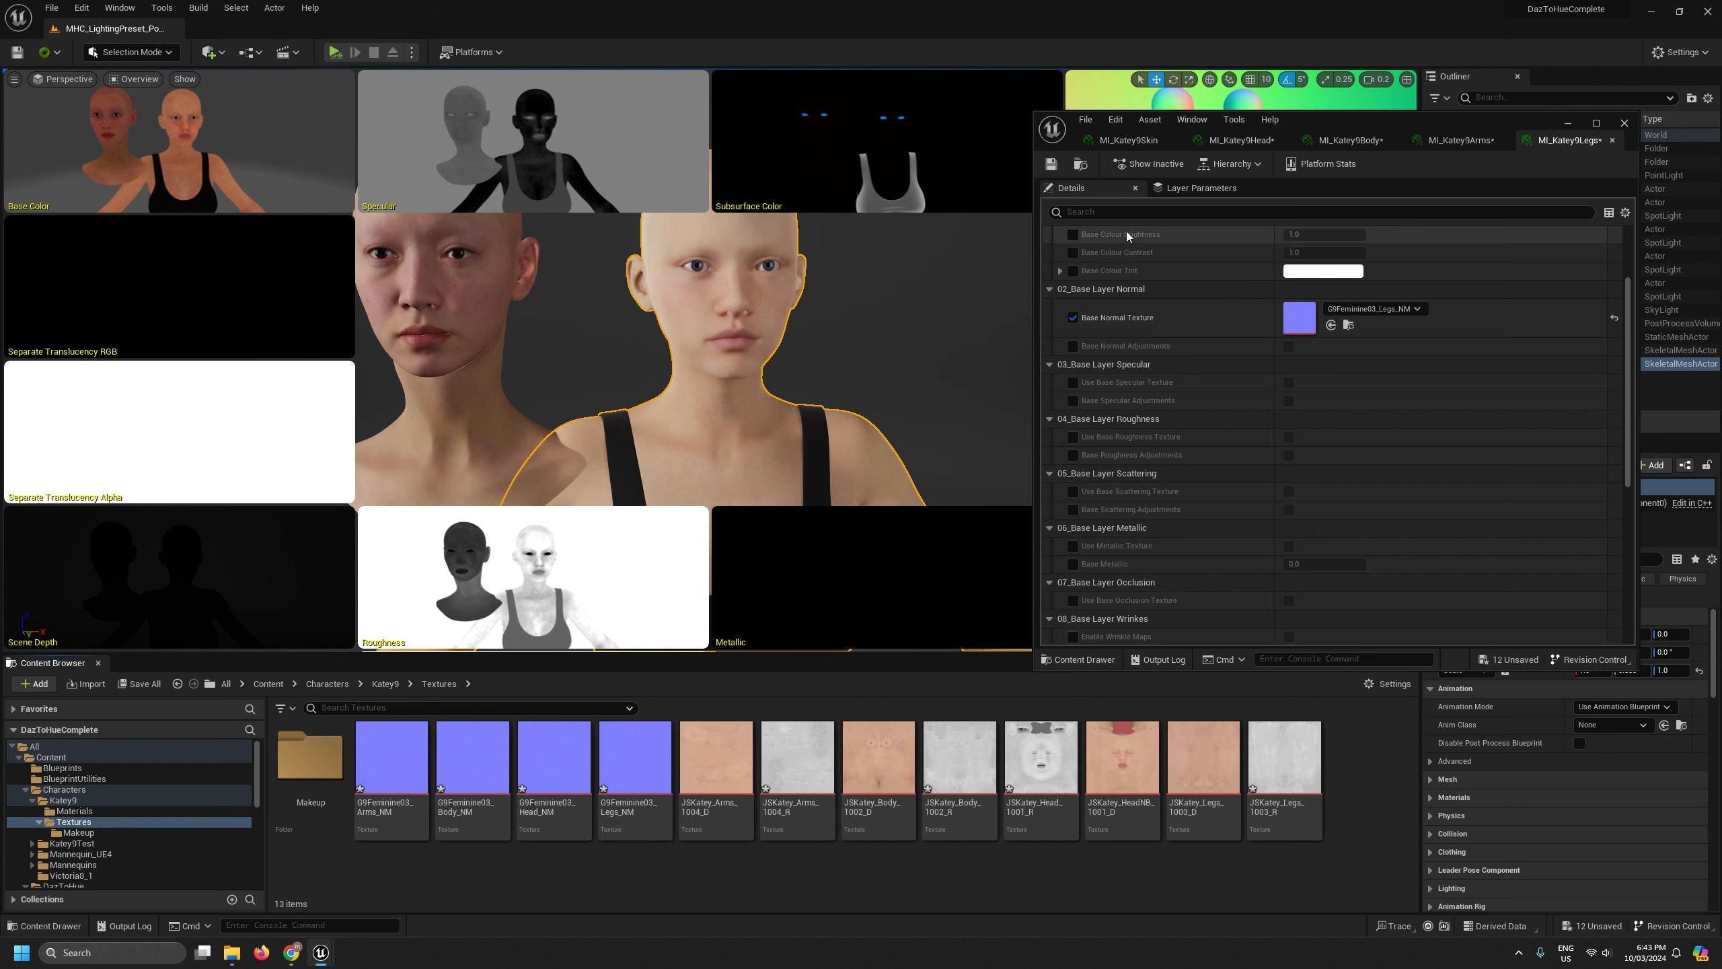
click(1214, 142)
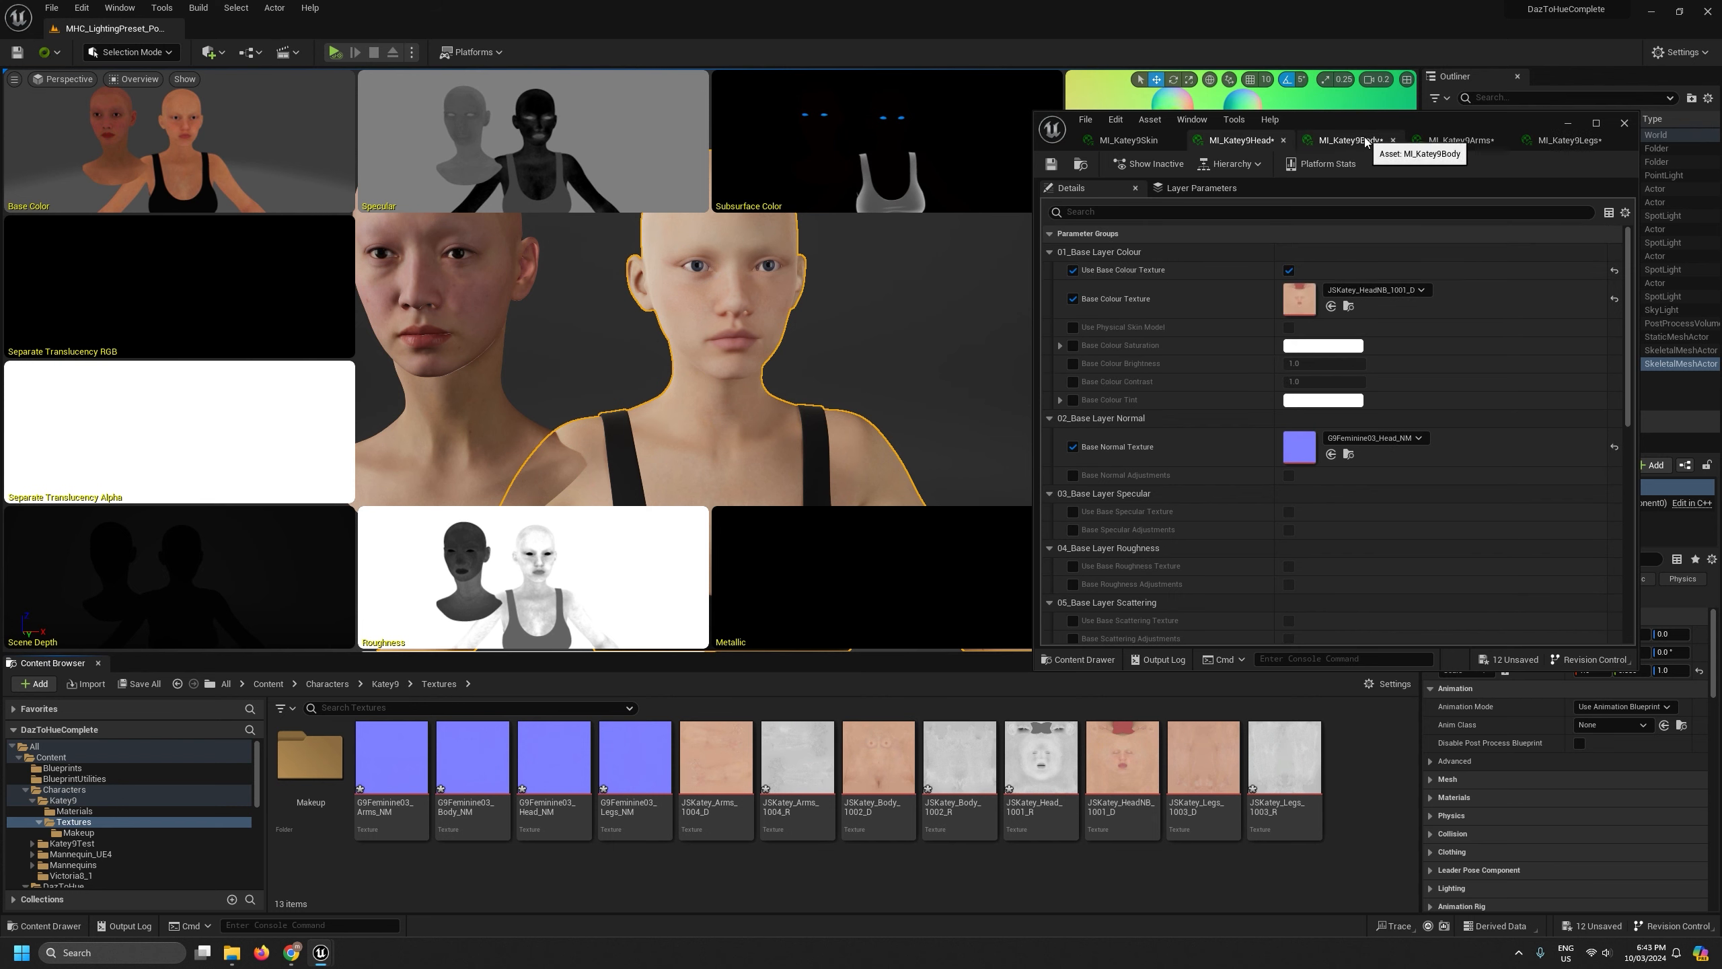
click(797, 754)
click(946, 747)
key(Right)
key(Right)
key(Right)
key(Right)
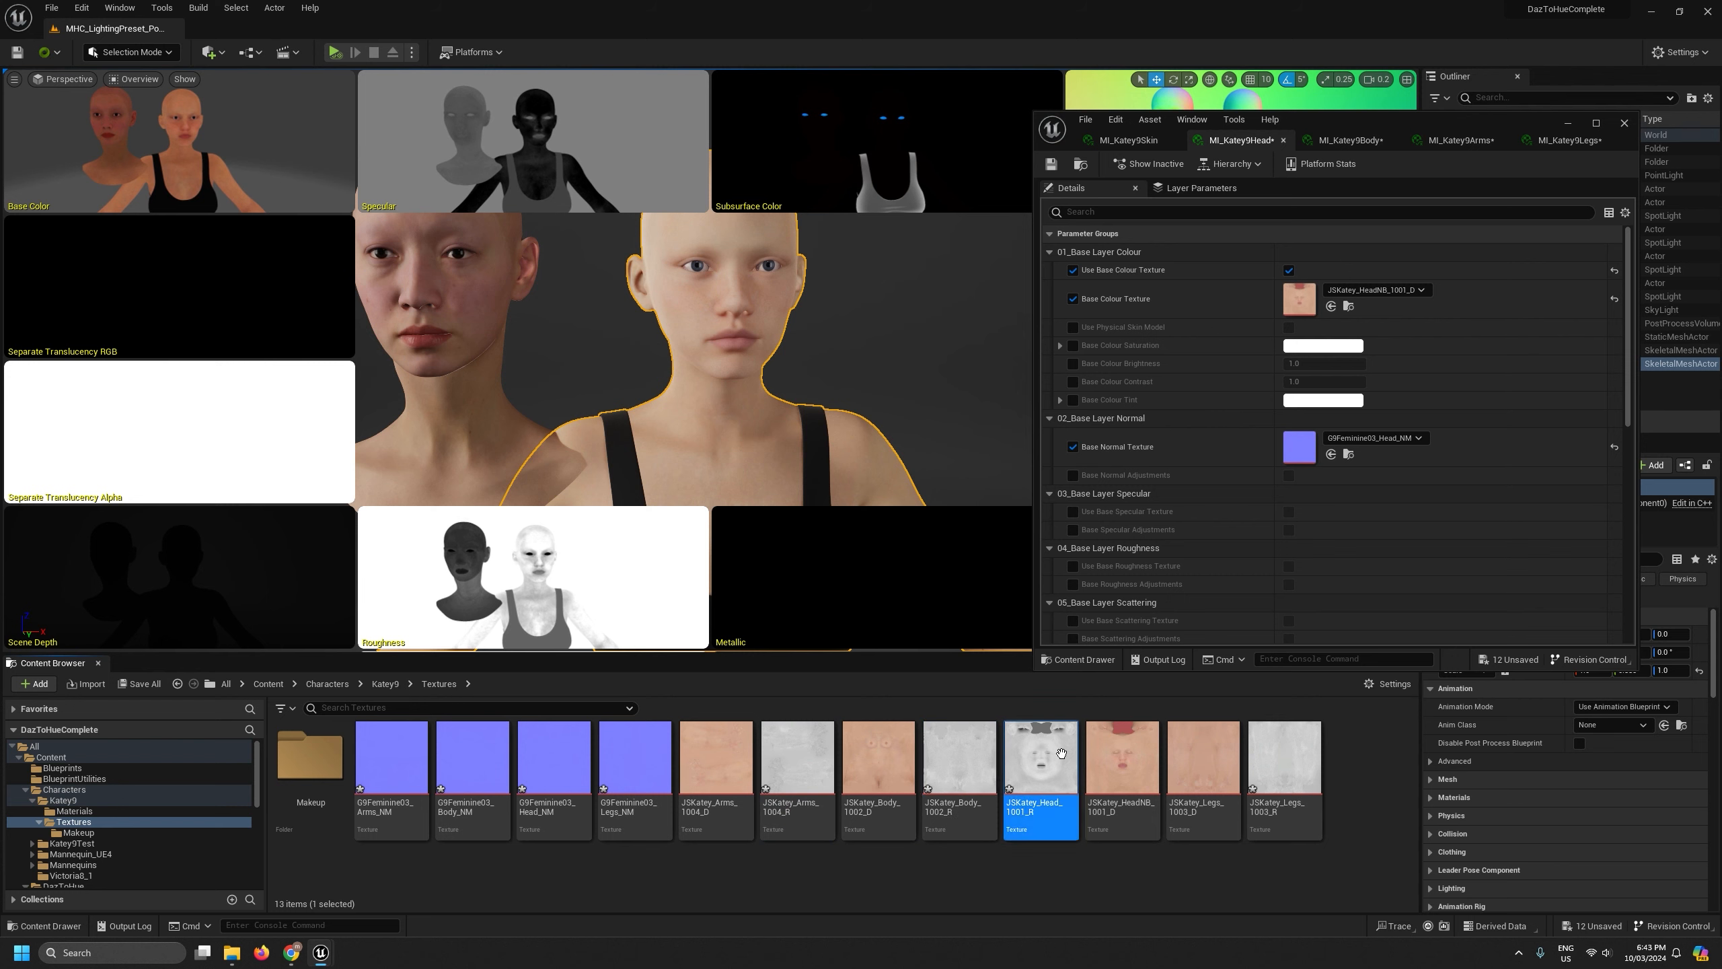
click(796, 745)
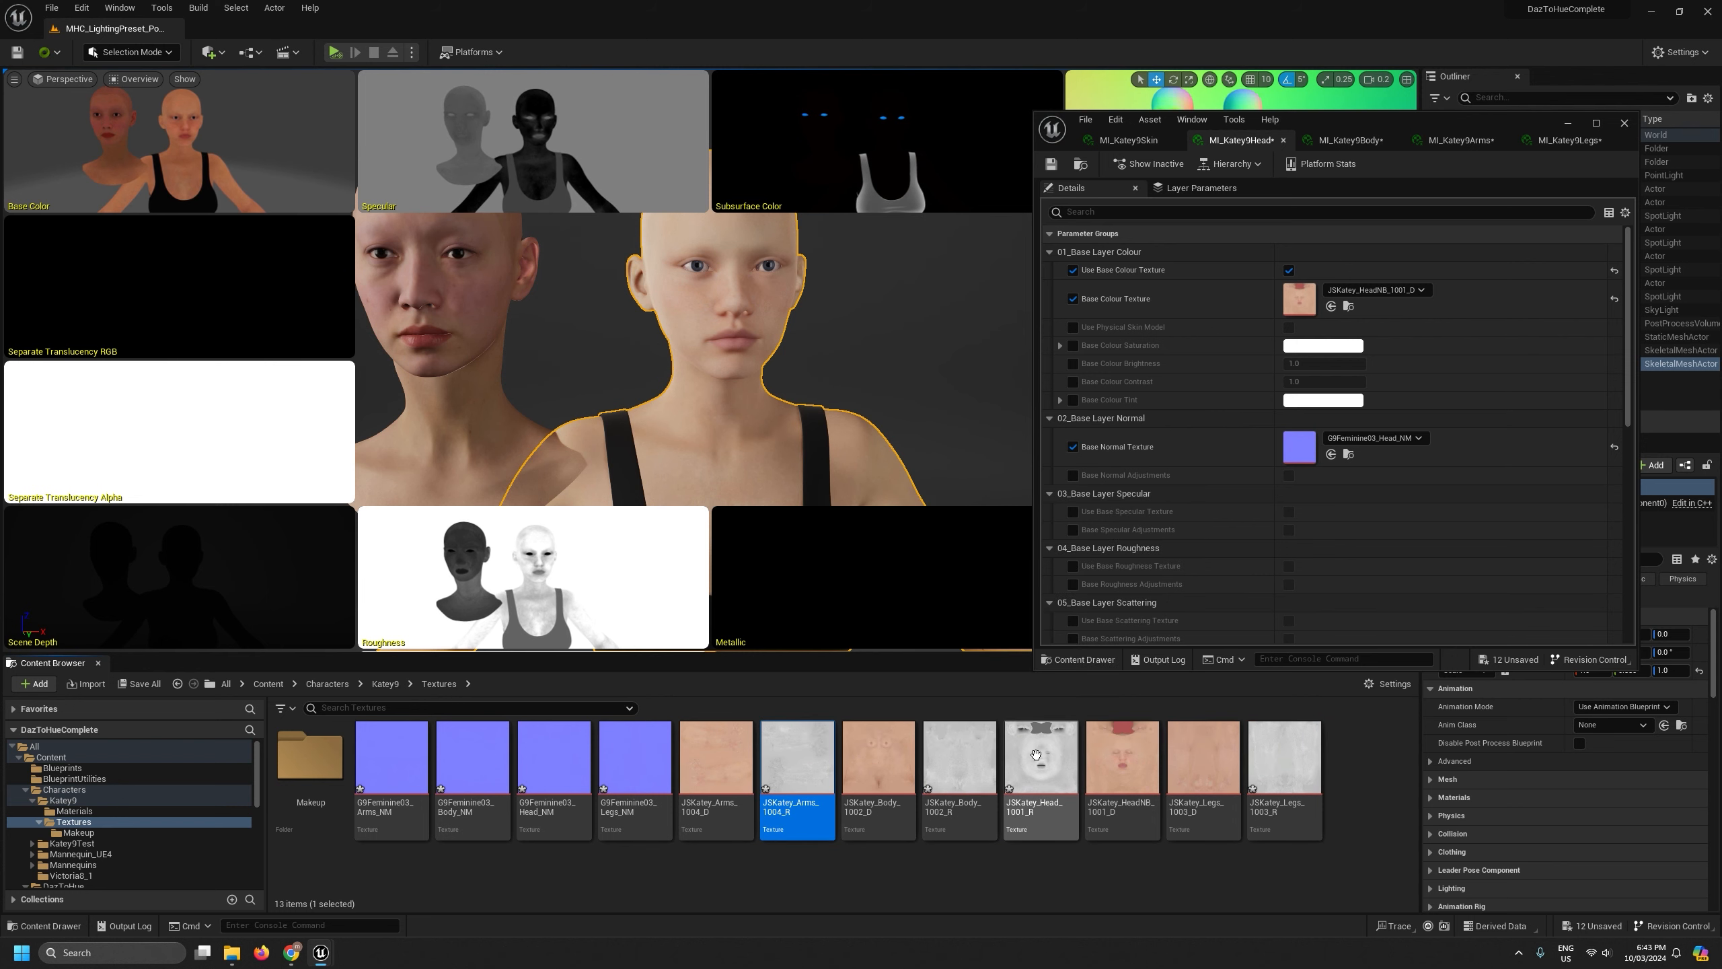
click(1034, 760)
Open the arms, body, head and legs roughness textures for editing and widen the editor window over the viewport
drag(1509, 123, 1538, 77)
double_click(787, 757)
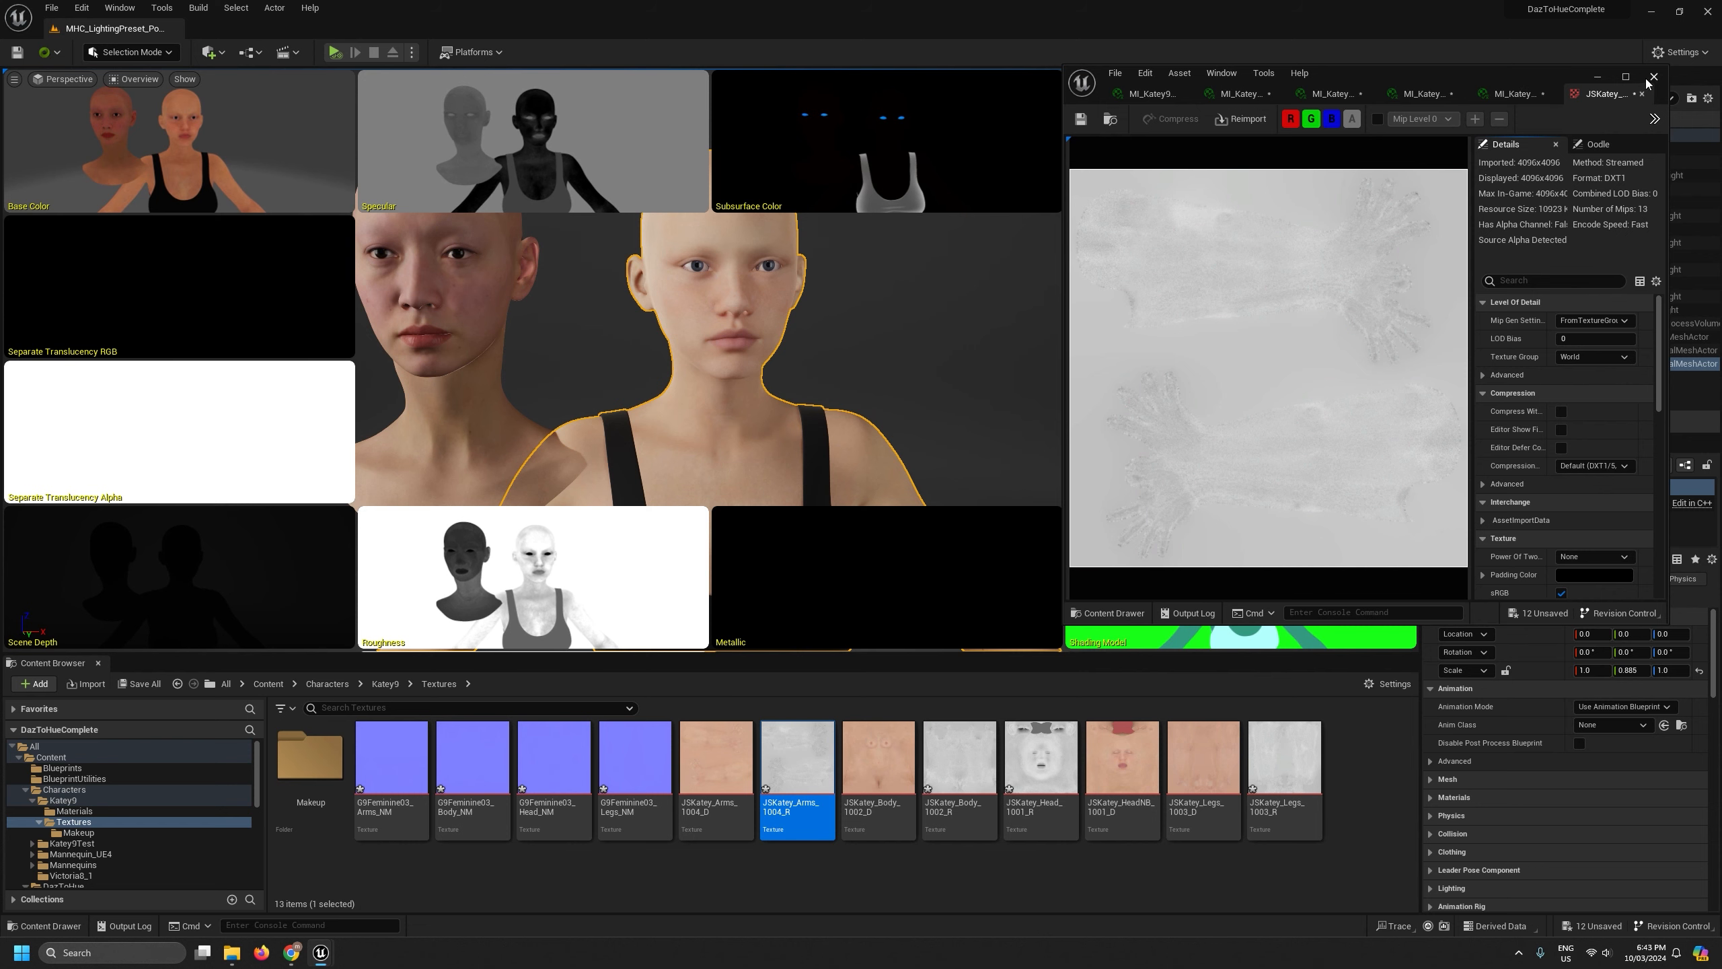
drag(1531, 81, 573, 60)
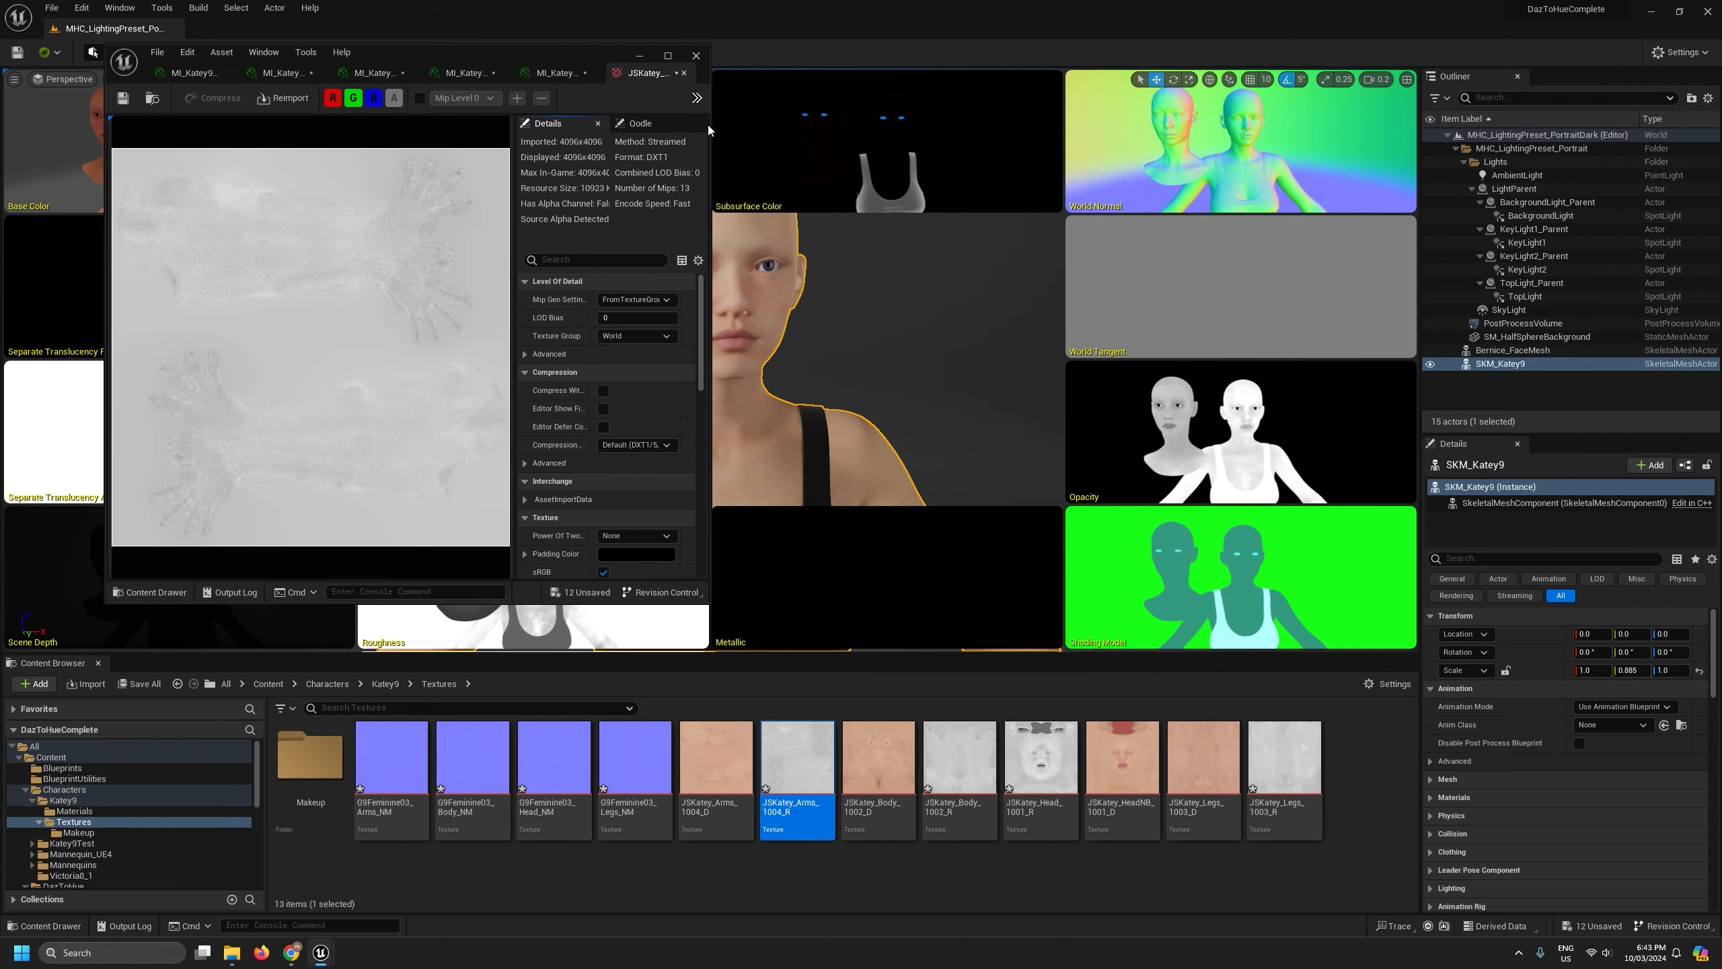
drag(708, 124, 1482, 125)
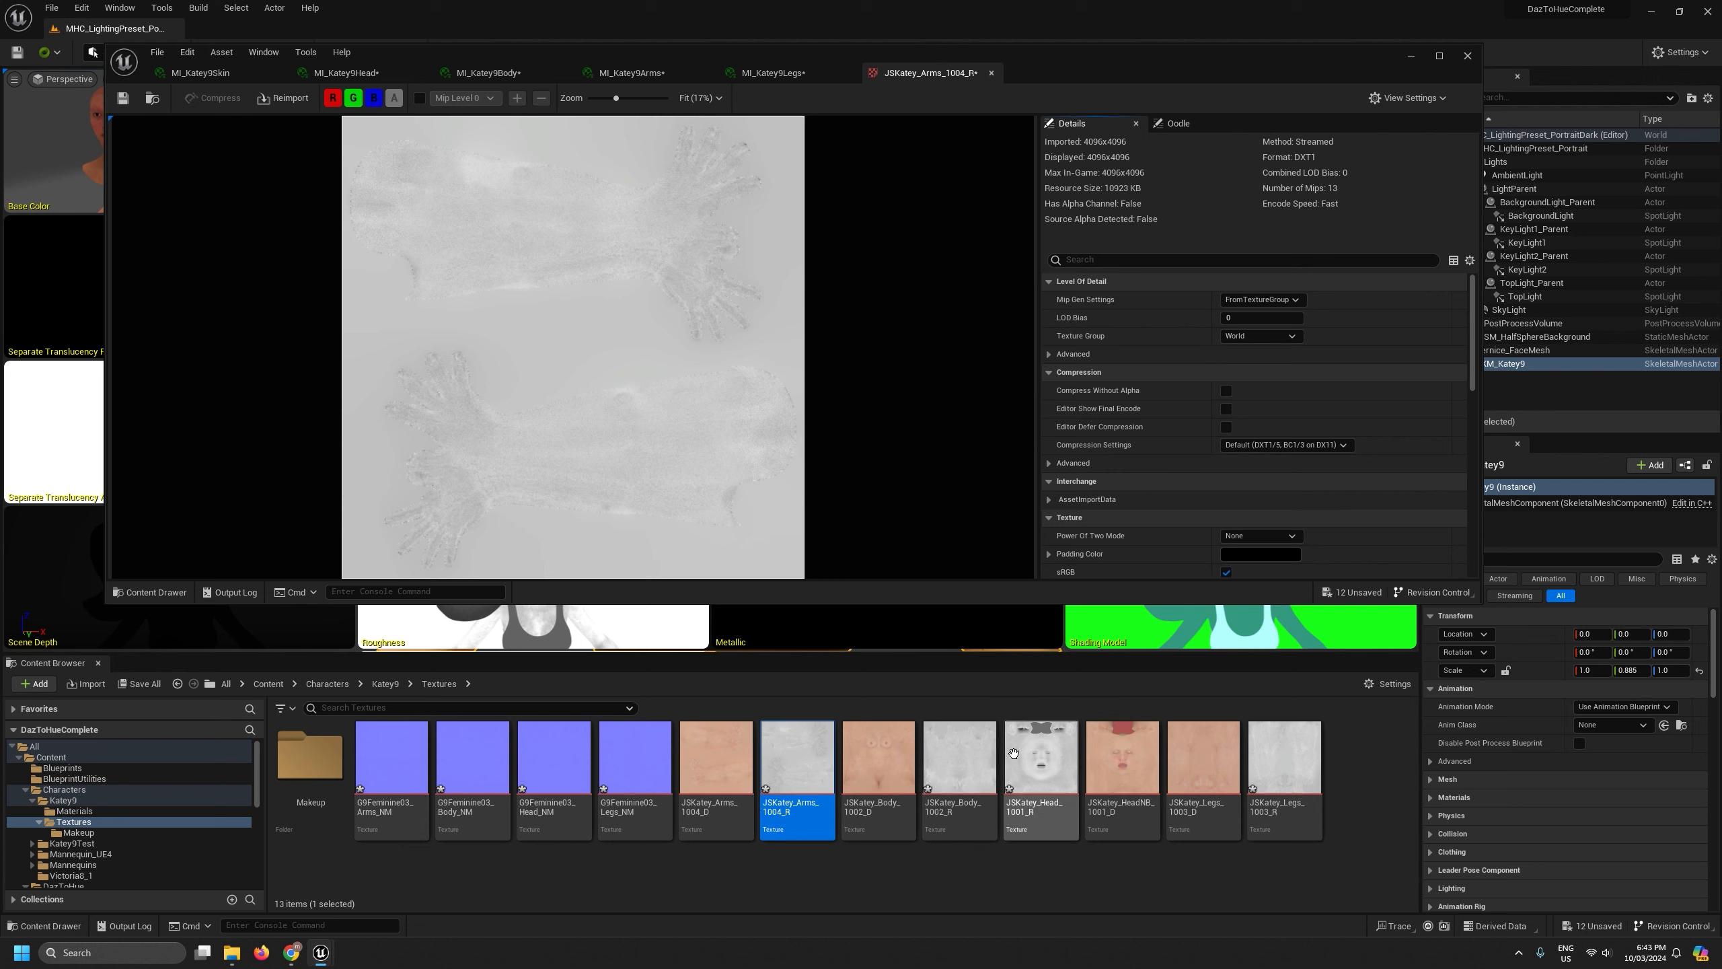
double_click(979, 766)
double_click(1040, 757)
double_click(1283, 756)
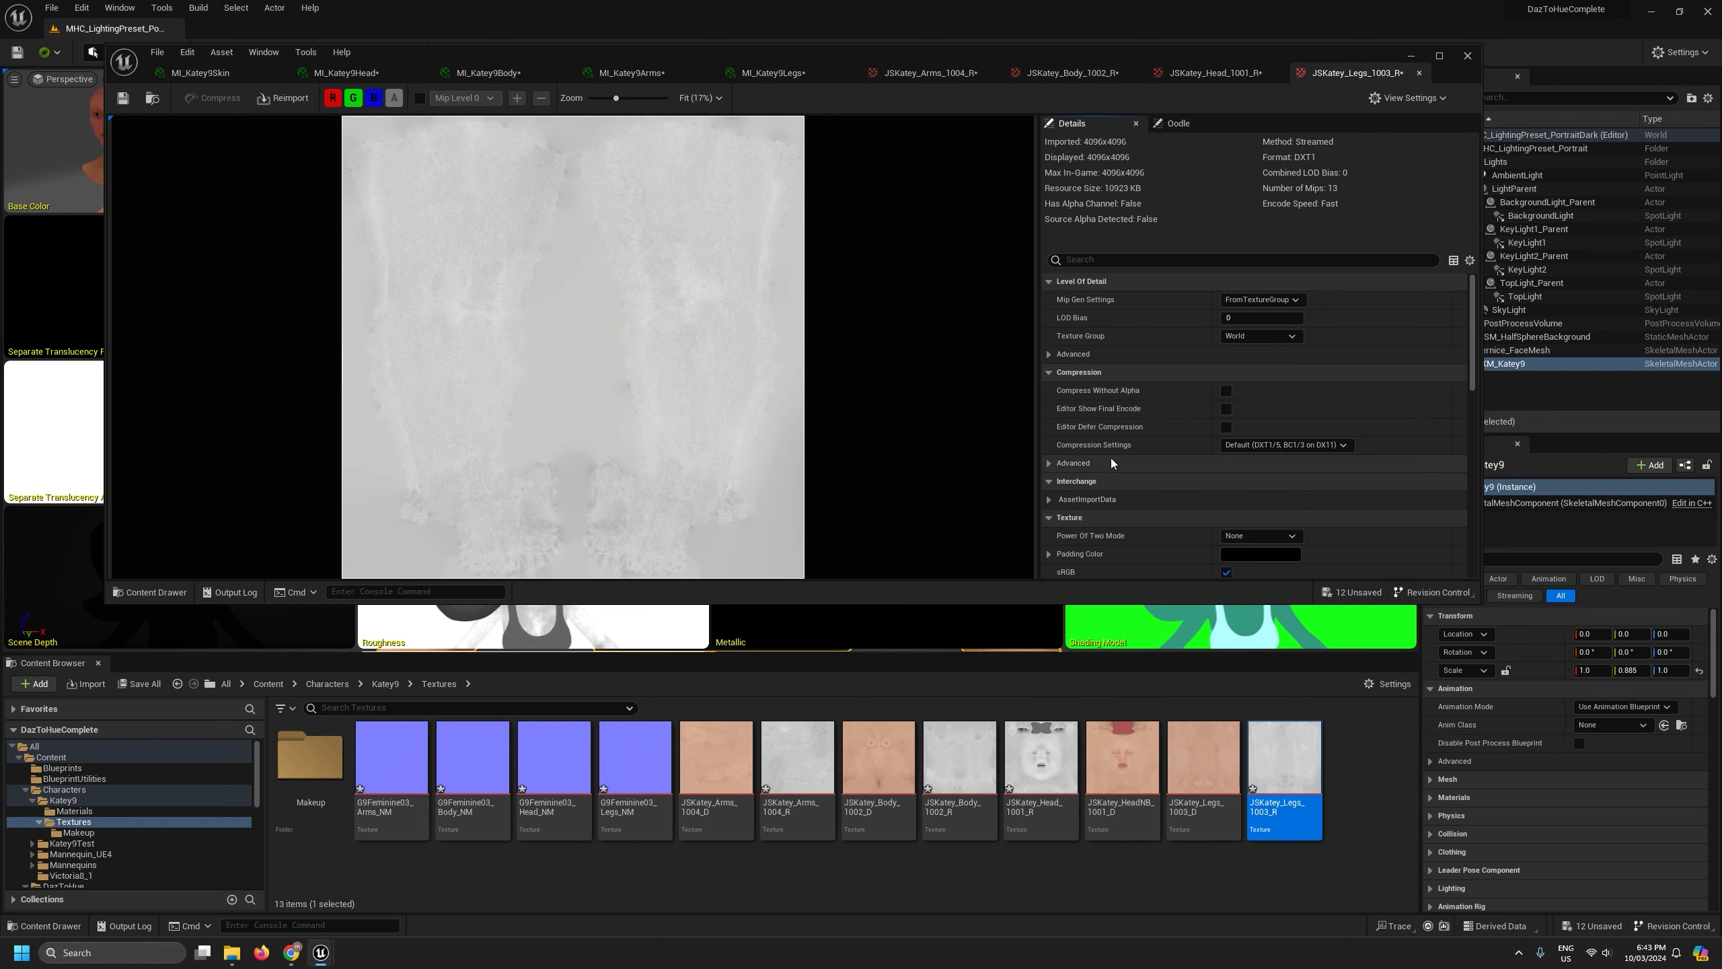
Set the compression of JSKatey_Legs_1003_R to Grayscale (G8/16, RGB8 sRGB) and disable its sRGB option
click(1275, 445)
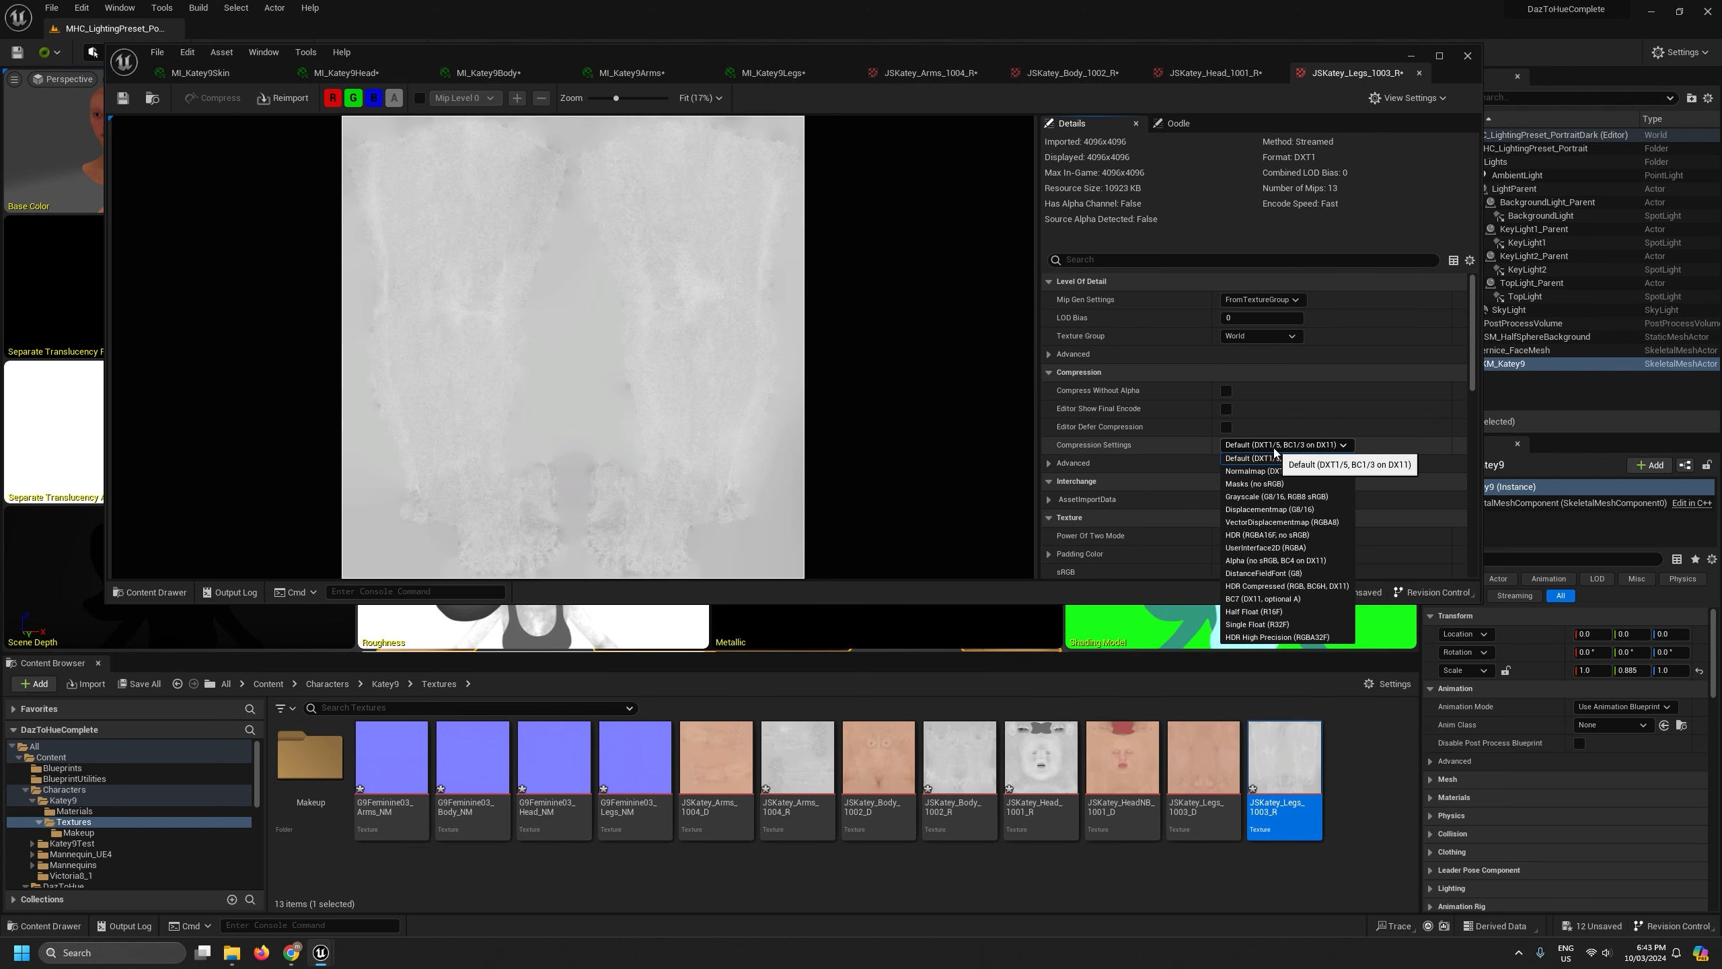
click(1272, 495)
scroll(1271, 498, down, 1)
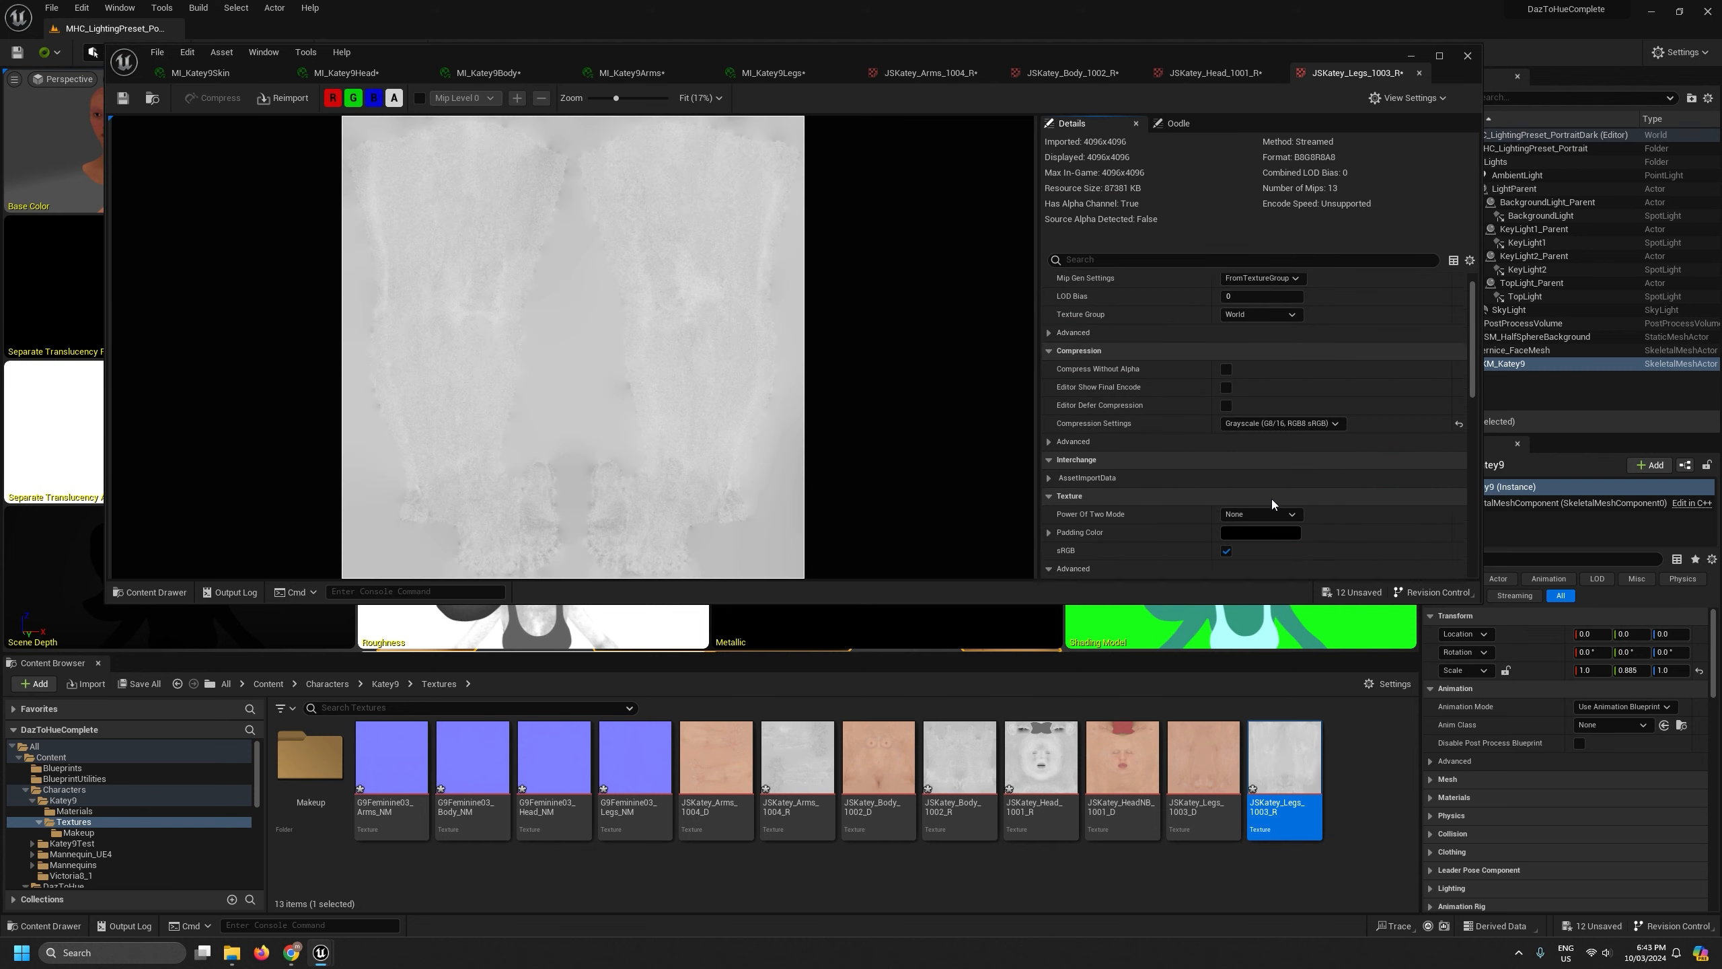
scroll(1272, 497, down, 1)
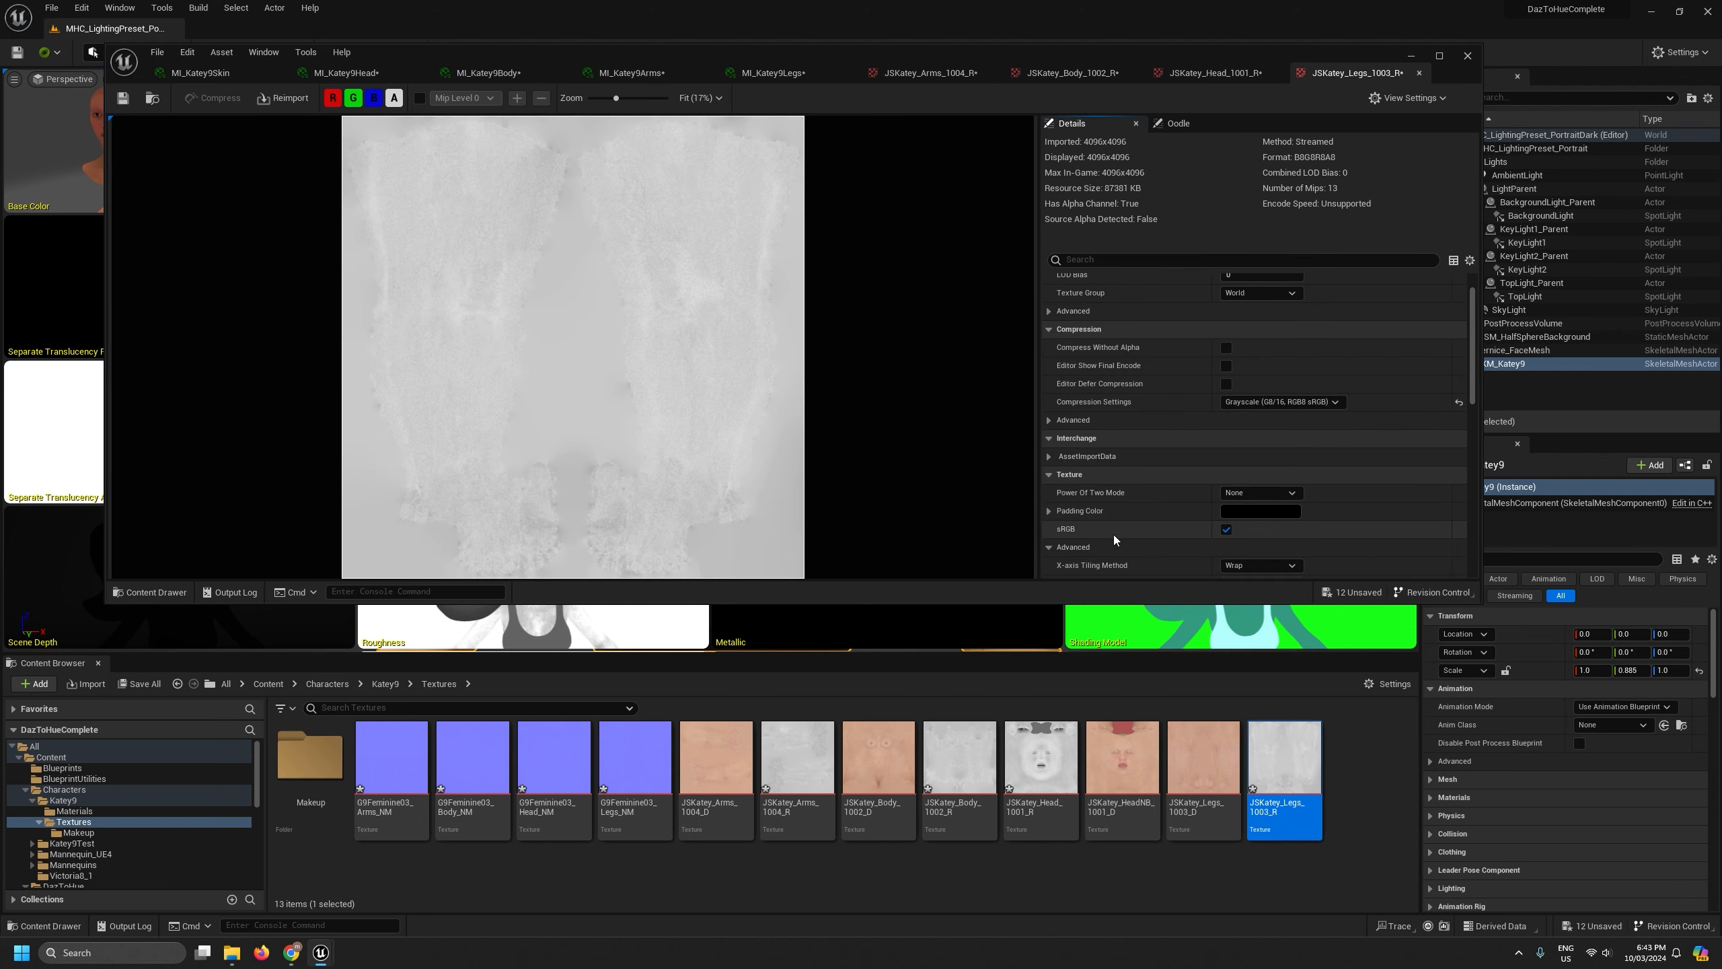
click(1227, 530)
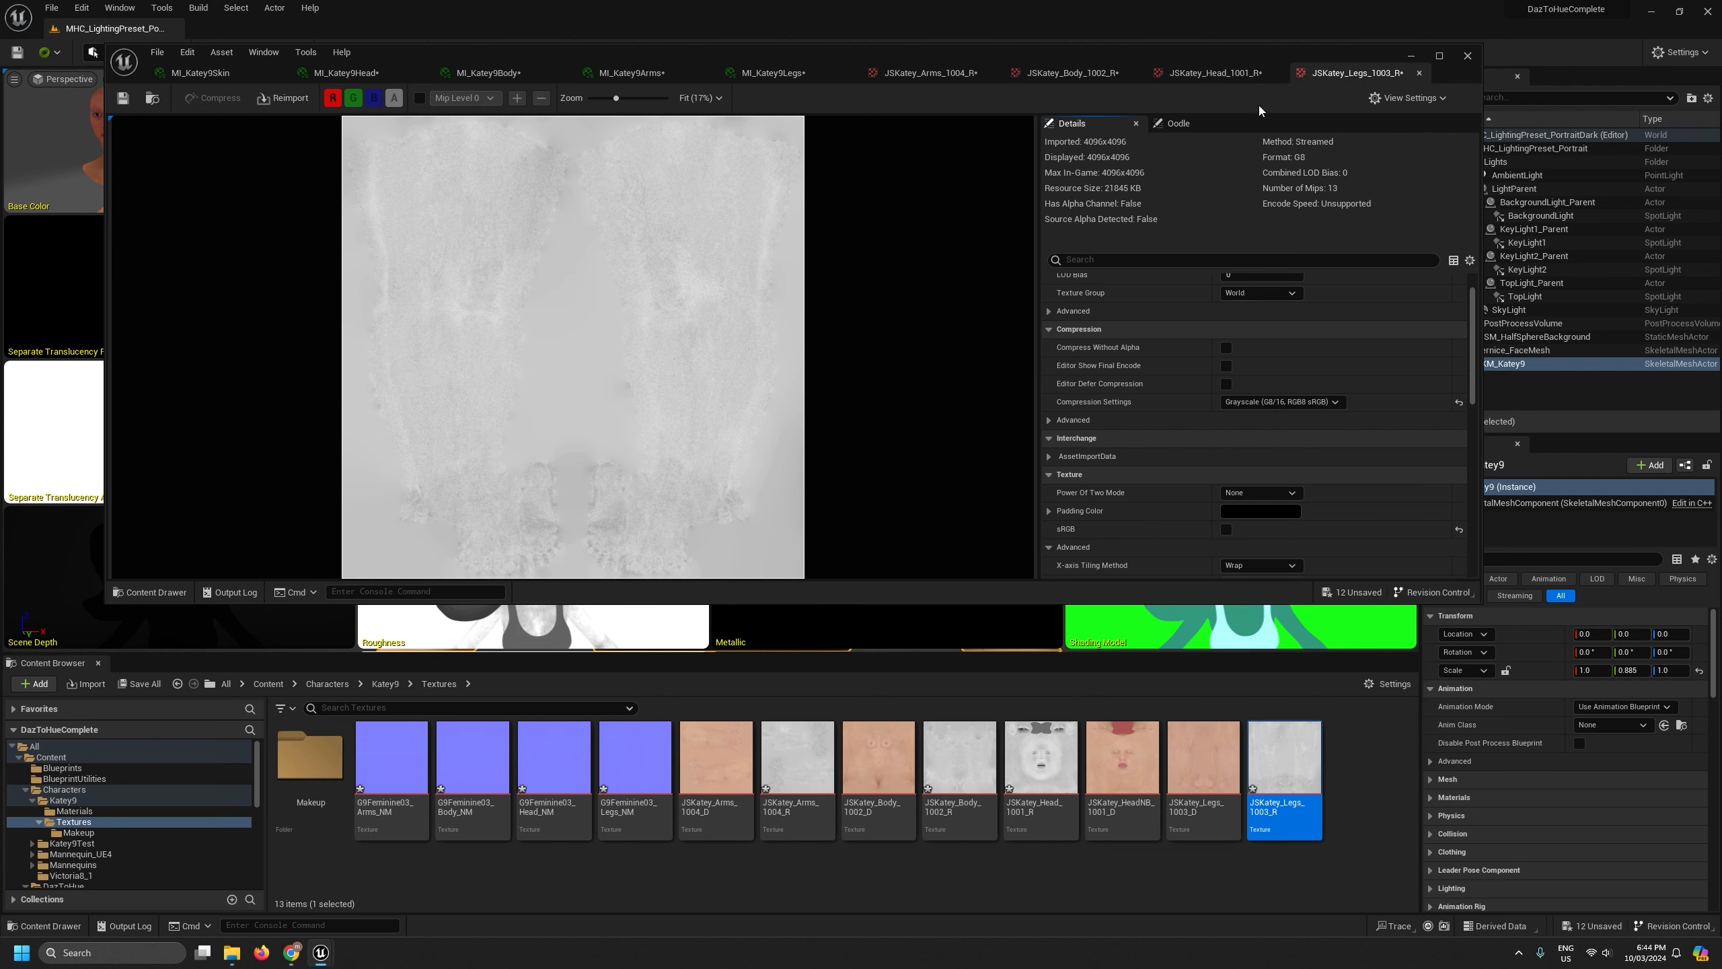
Set the compression of JSKatey_Head_1001_R to Grayscale (G8/16, RGB8 sRGB)
click(1230, 65)
click(1259, 446)
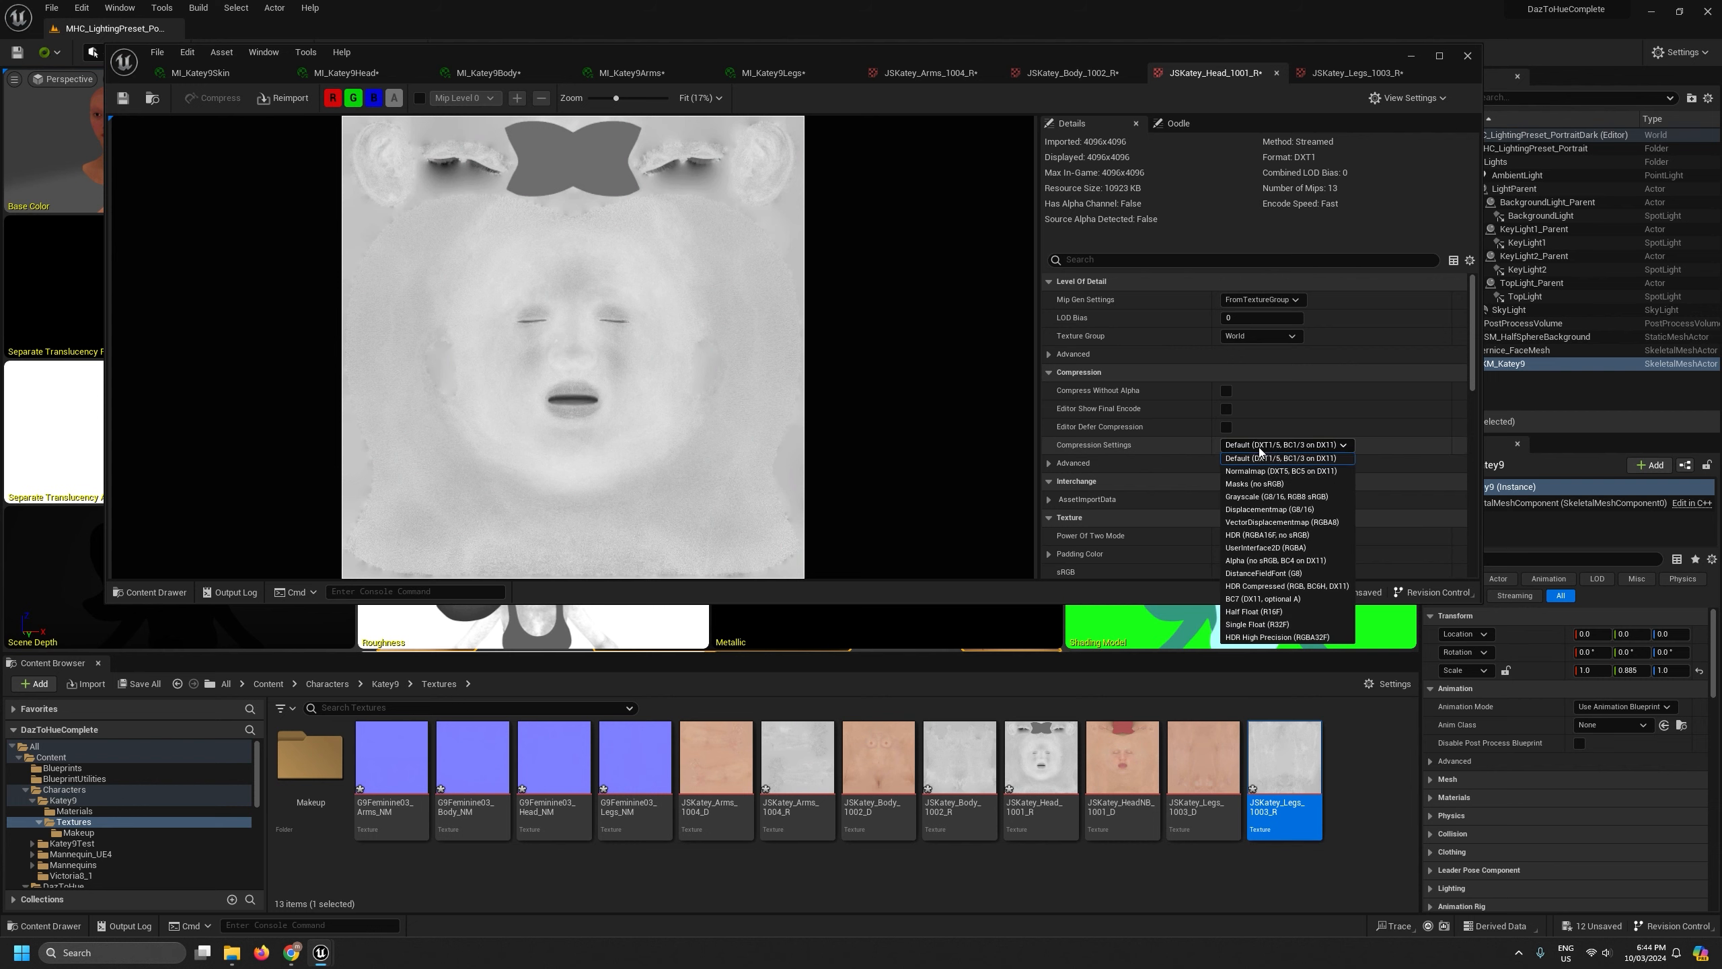
click(1270, 496)
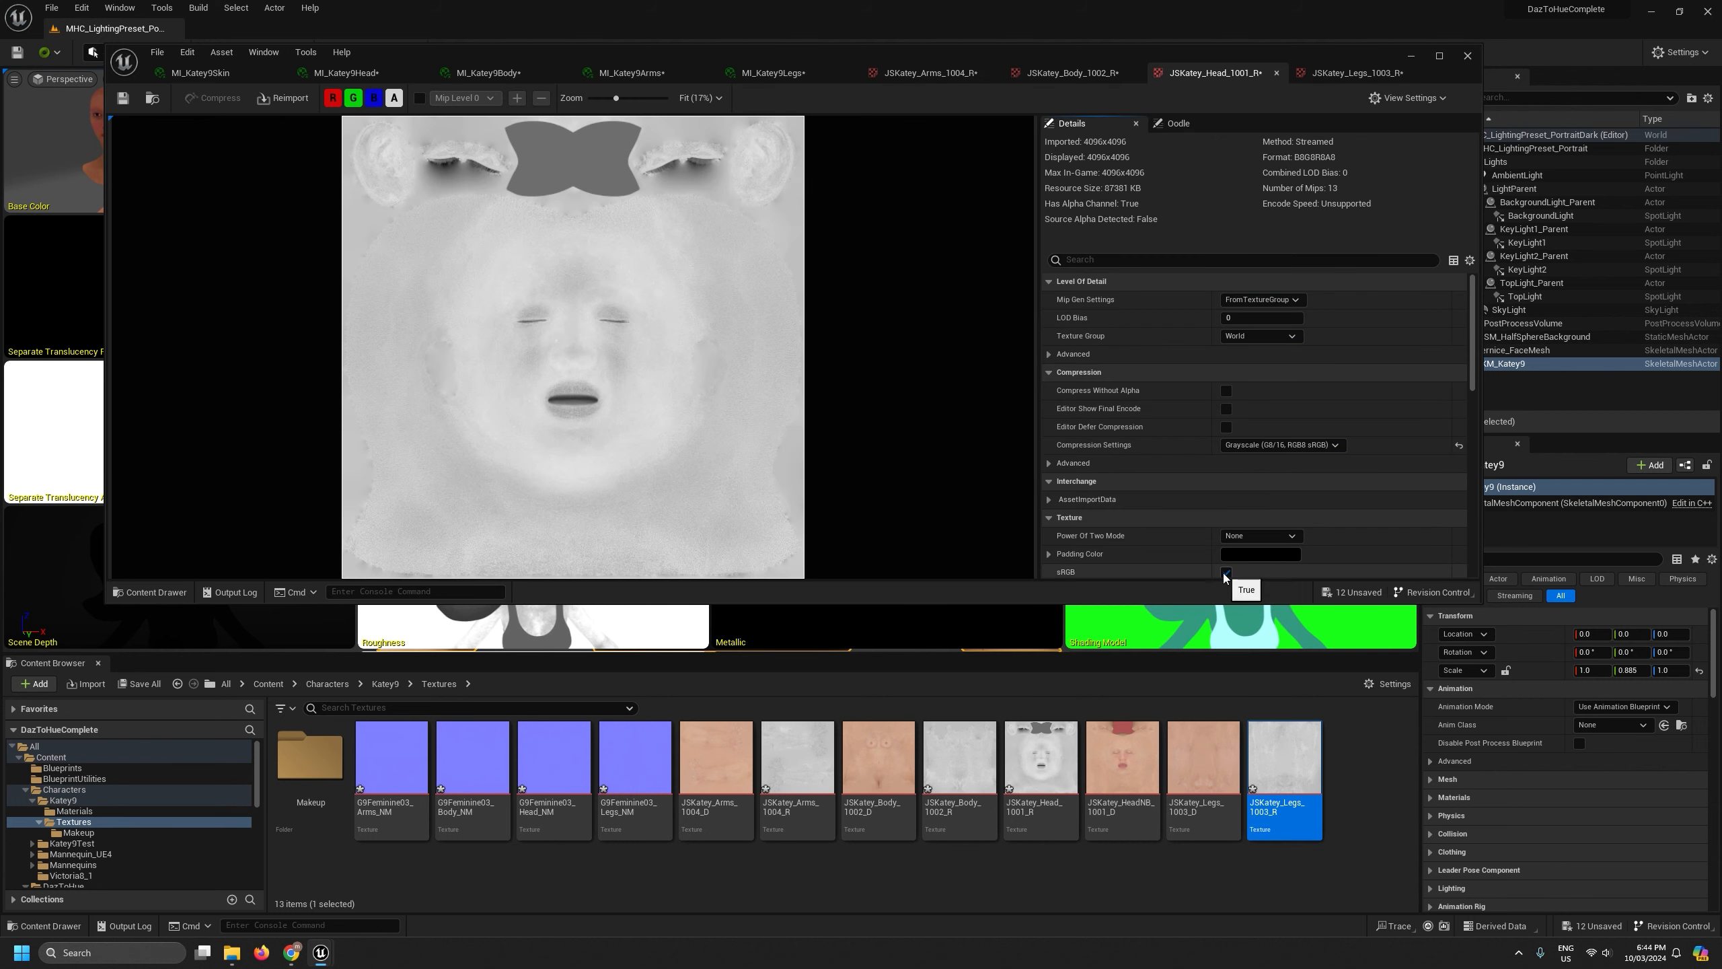
Set the compression of JSKatey_Body_1002_R and JSKatey_Arms_1004_R to Grayscale (G8/16, RGB8 sRGB) with their sRGB option disabled
click(1071, 73)
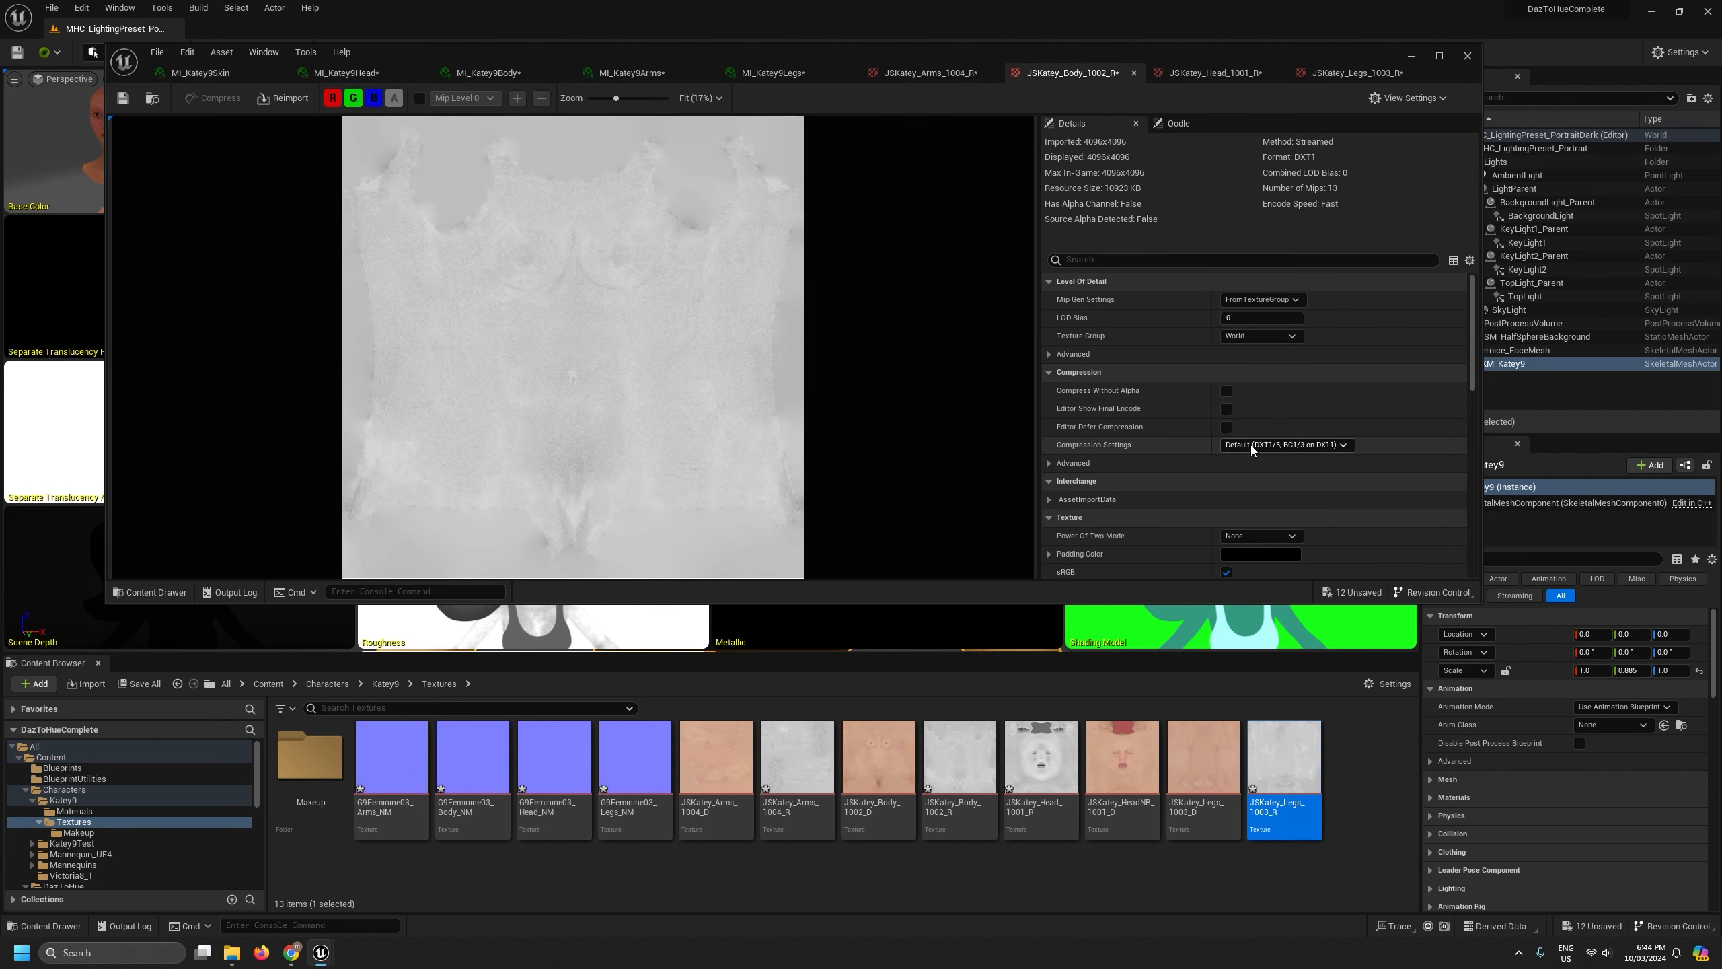
click(1252, 445)
click(1259, 496)
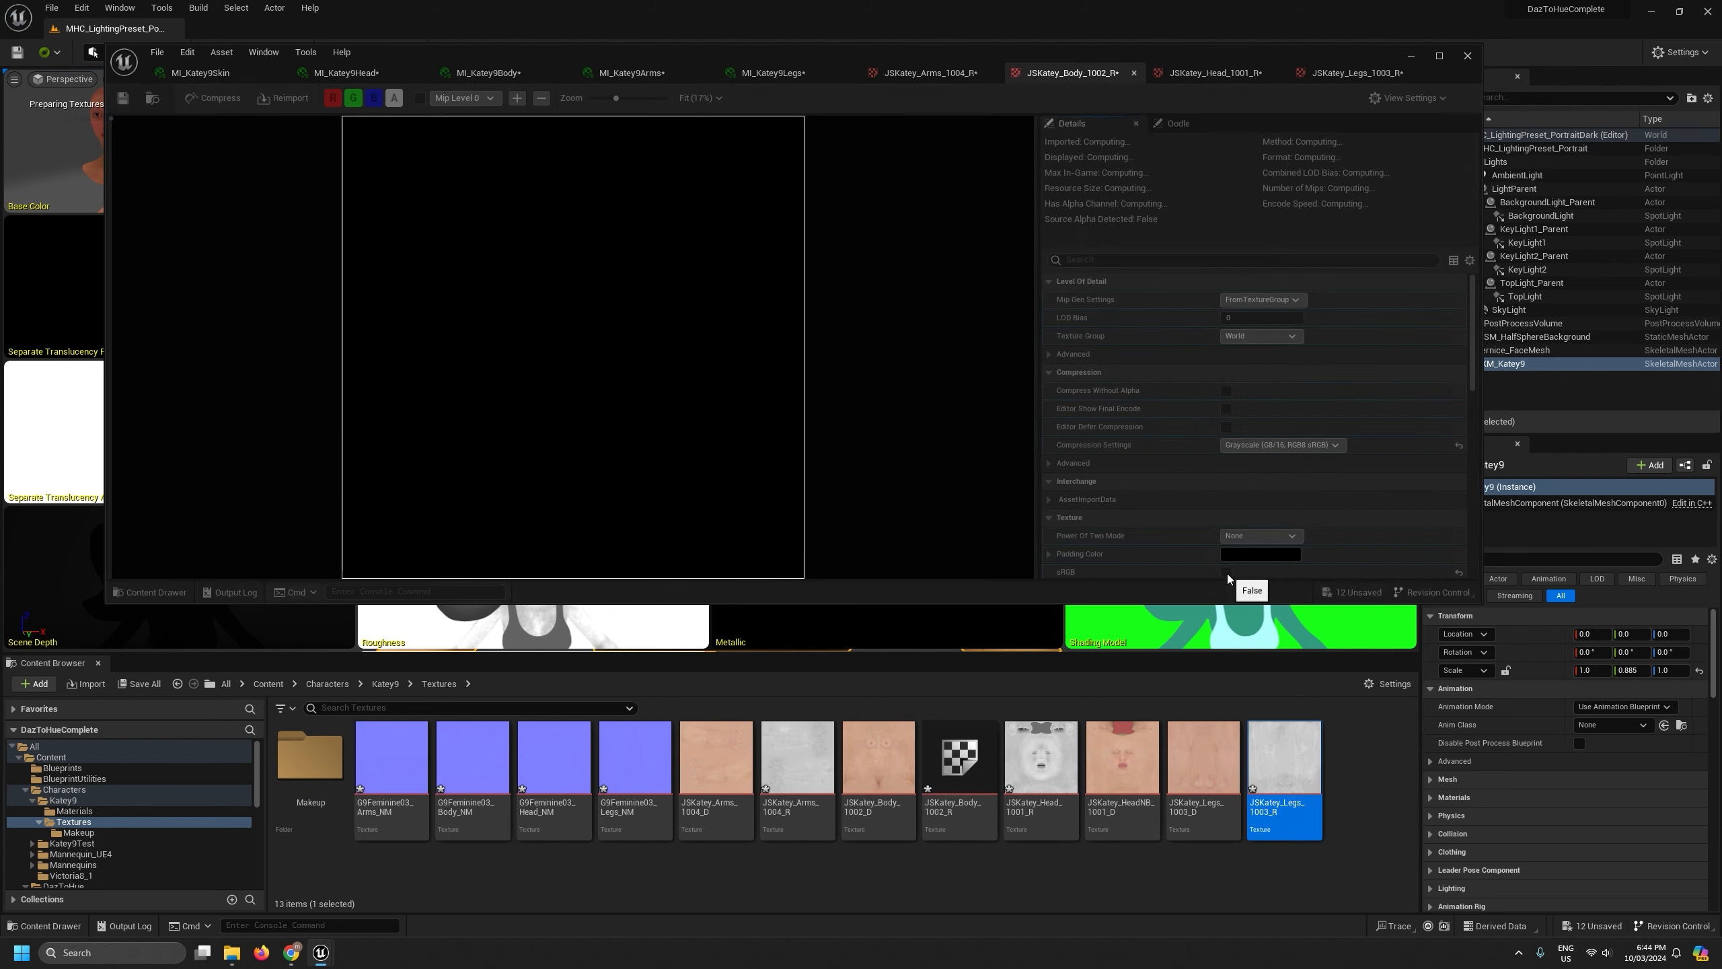
click(942, 73)
click(1267, 445)
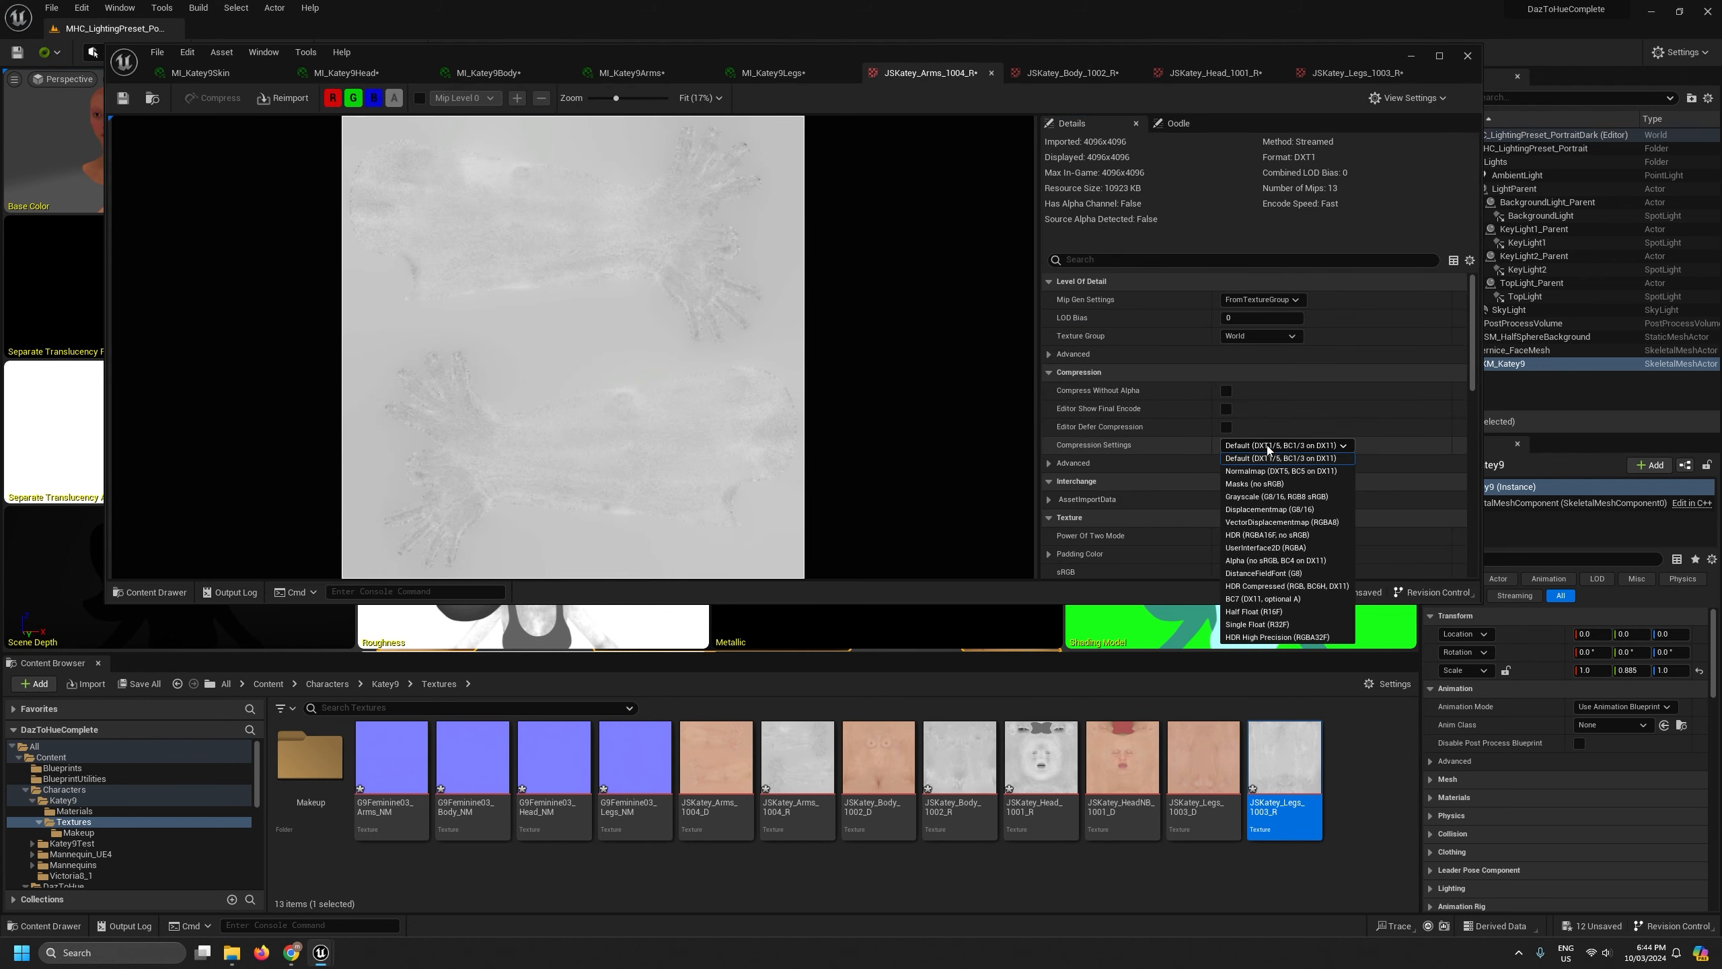
click(1268, 498)
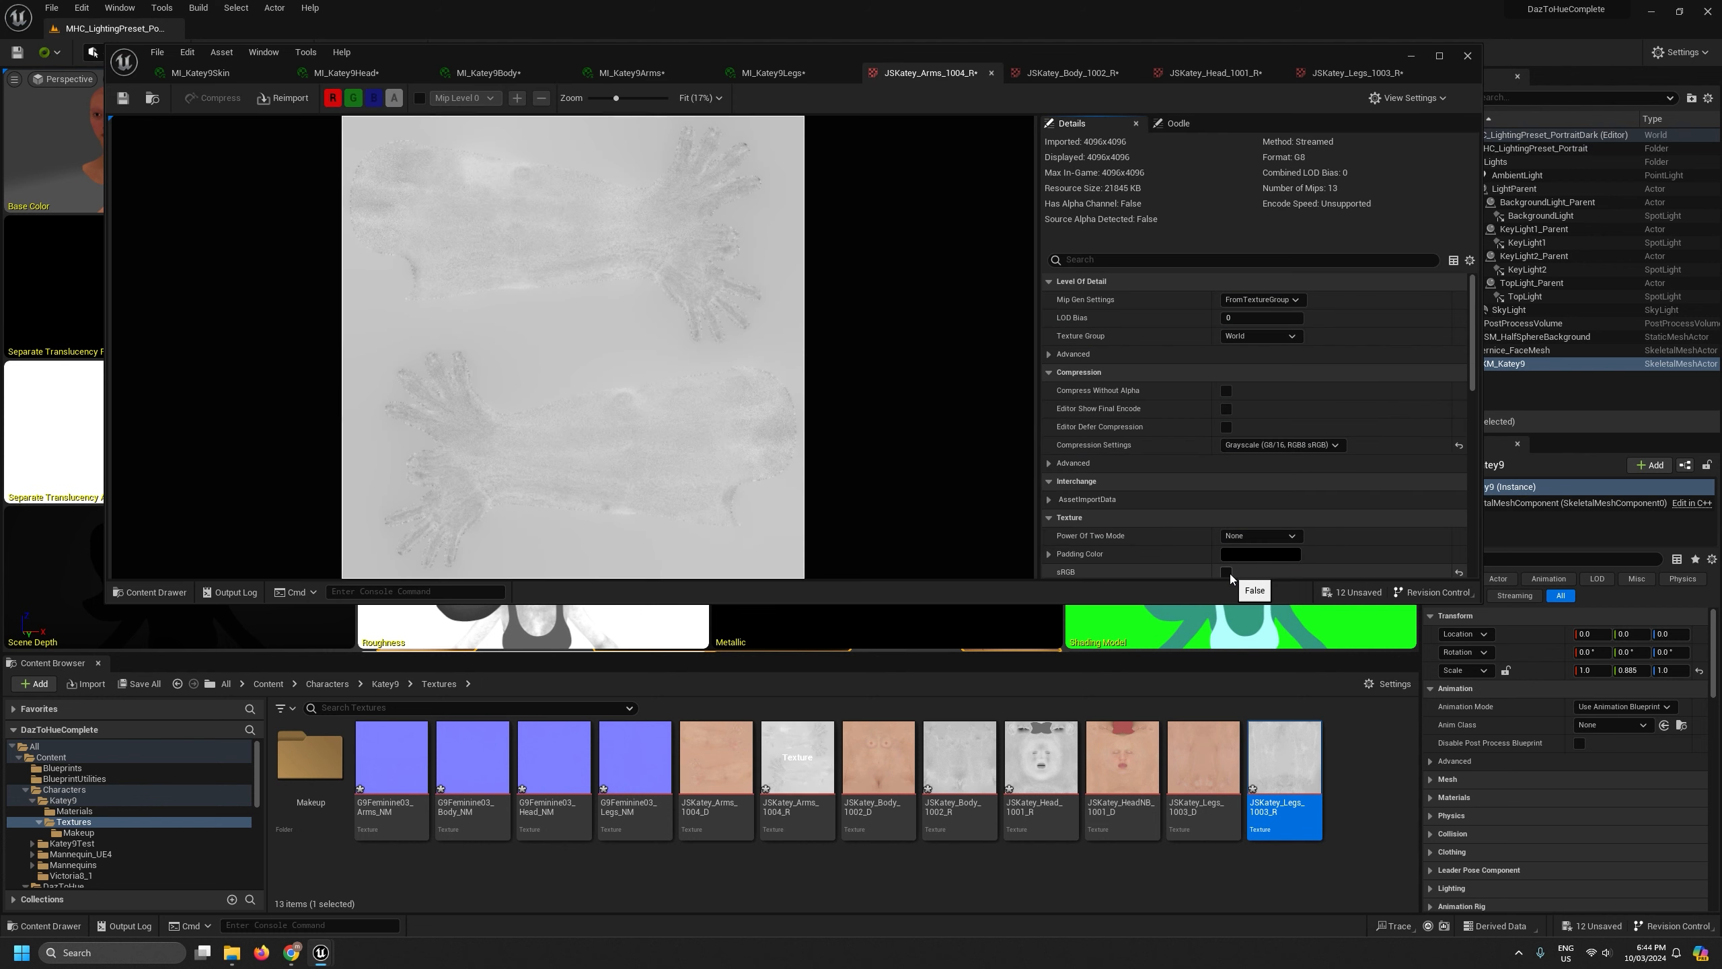
Save all modified assets and close the arms, body, head and legs roughness texture editors
click(156, 51)
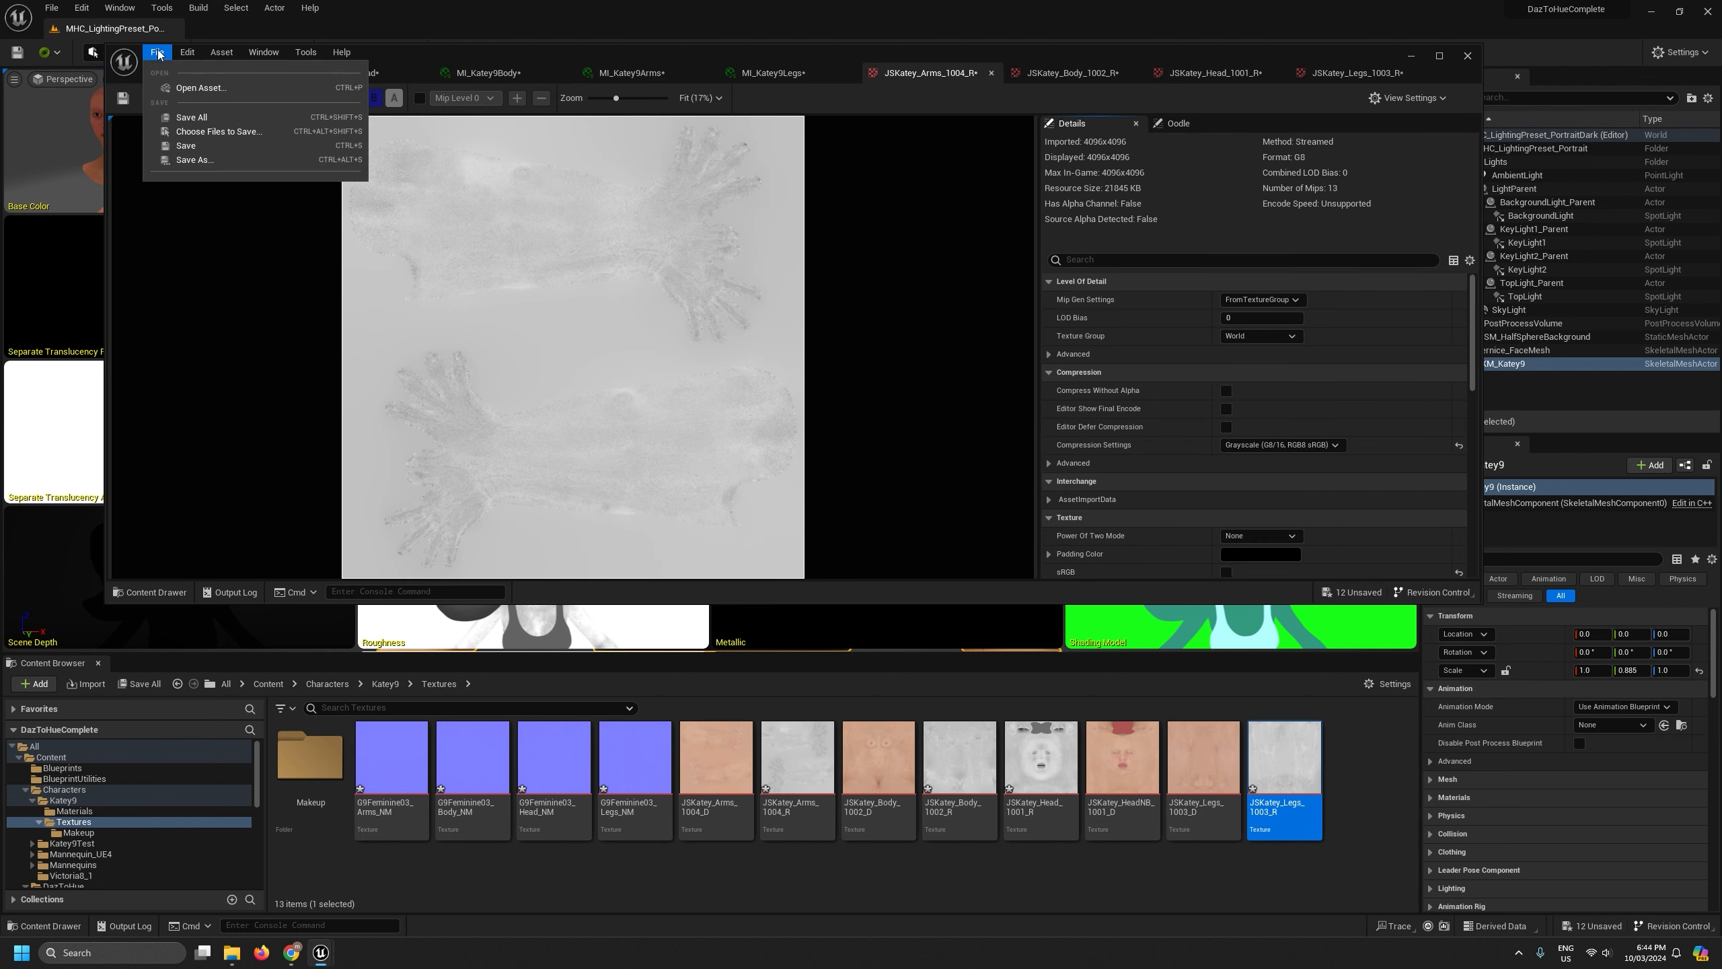
click(187, 128)
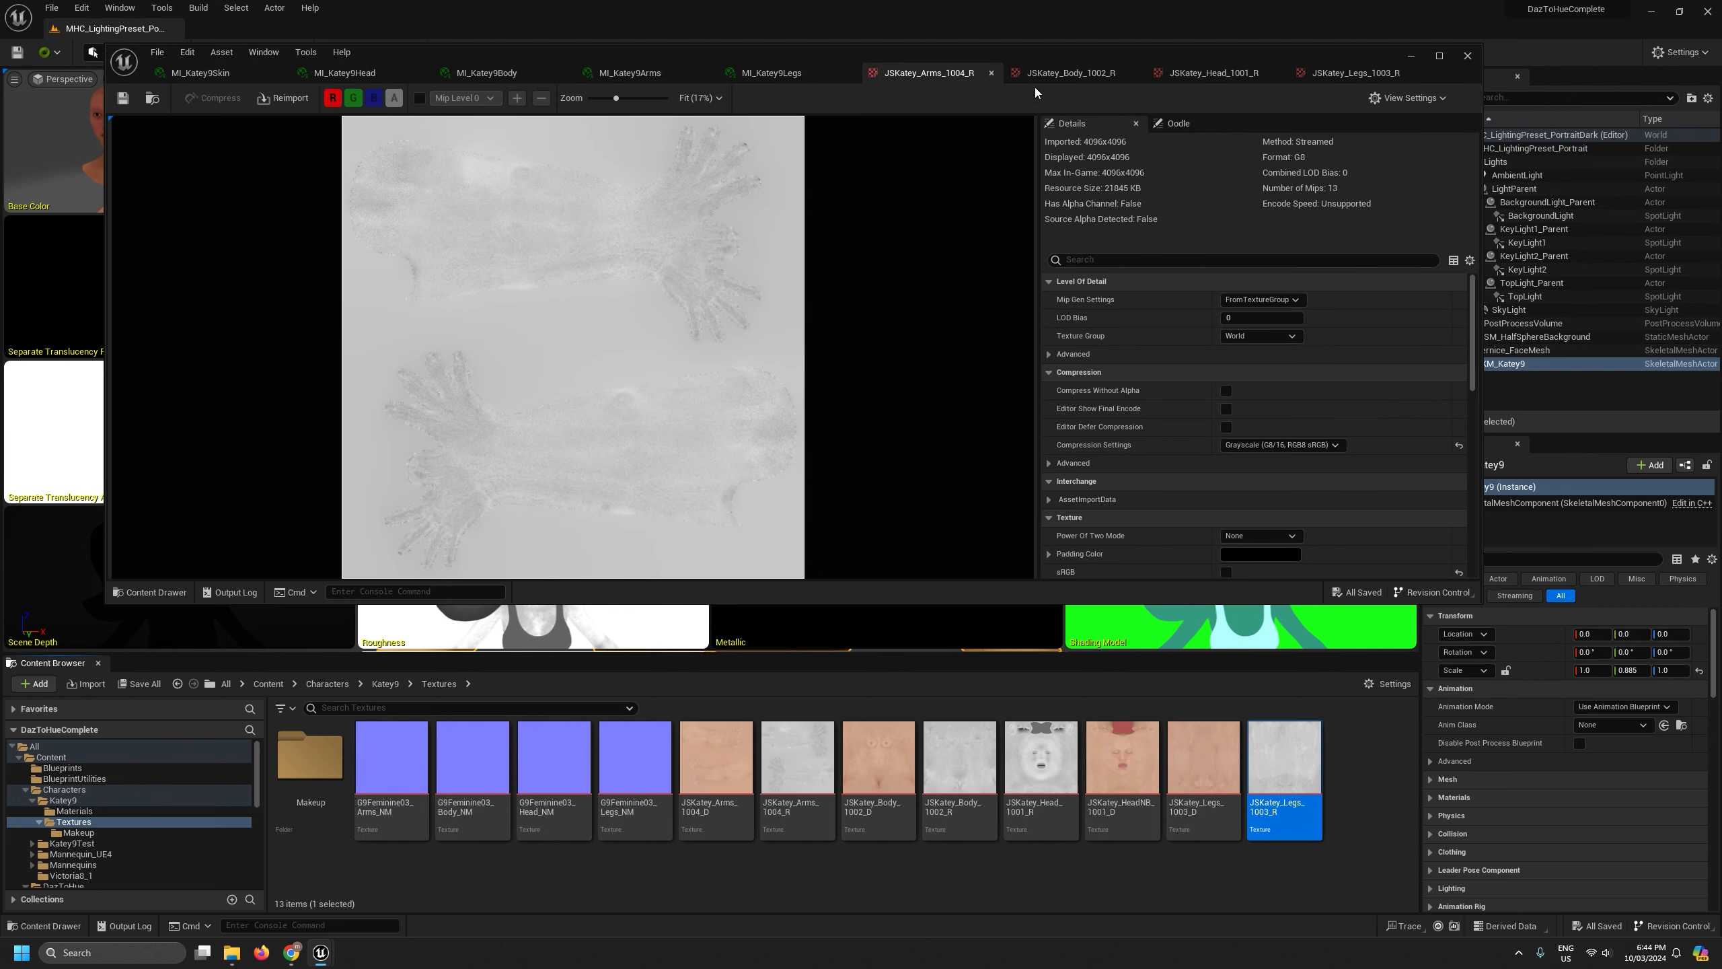
click(990, 72)
click(989, 73)
click(990, 72)
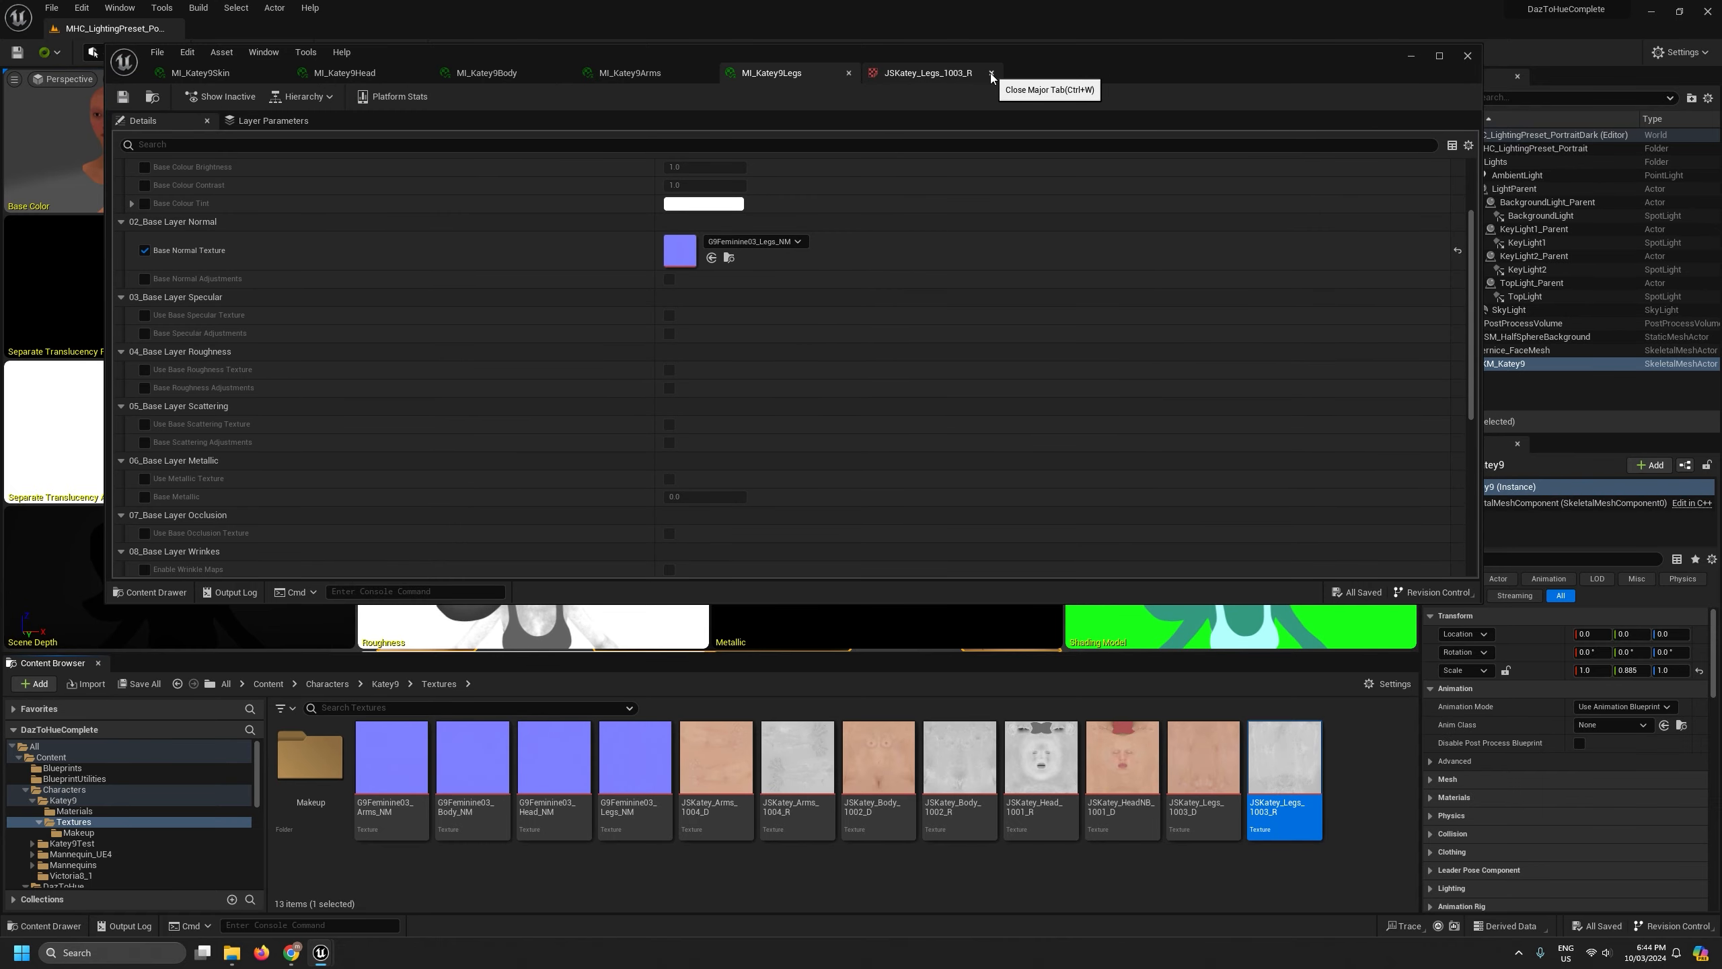
click(990, 73)
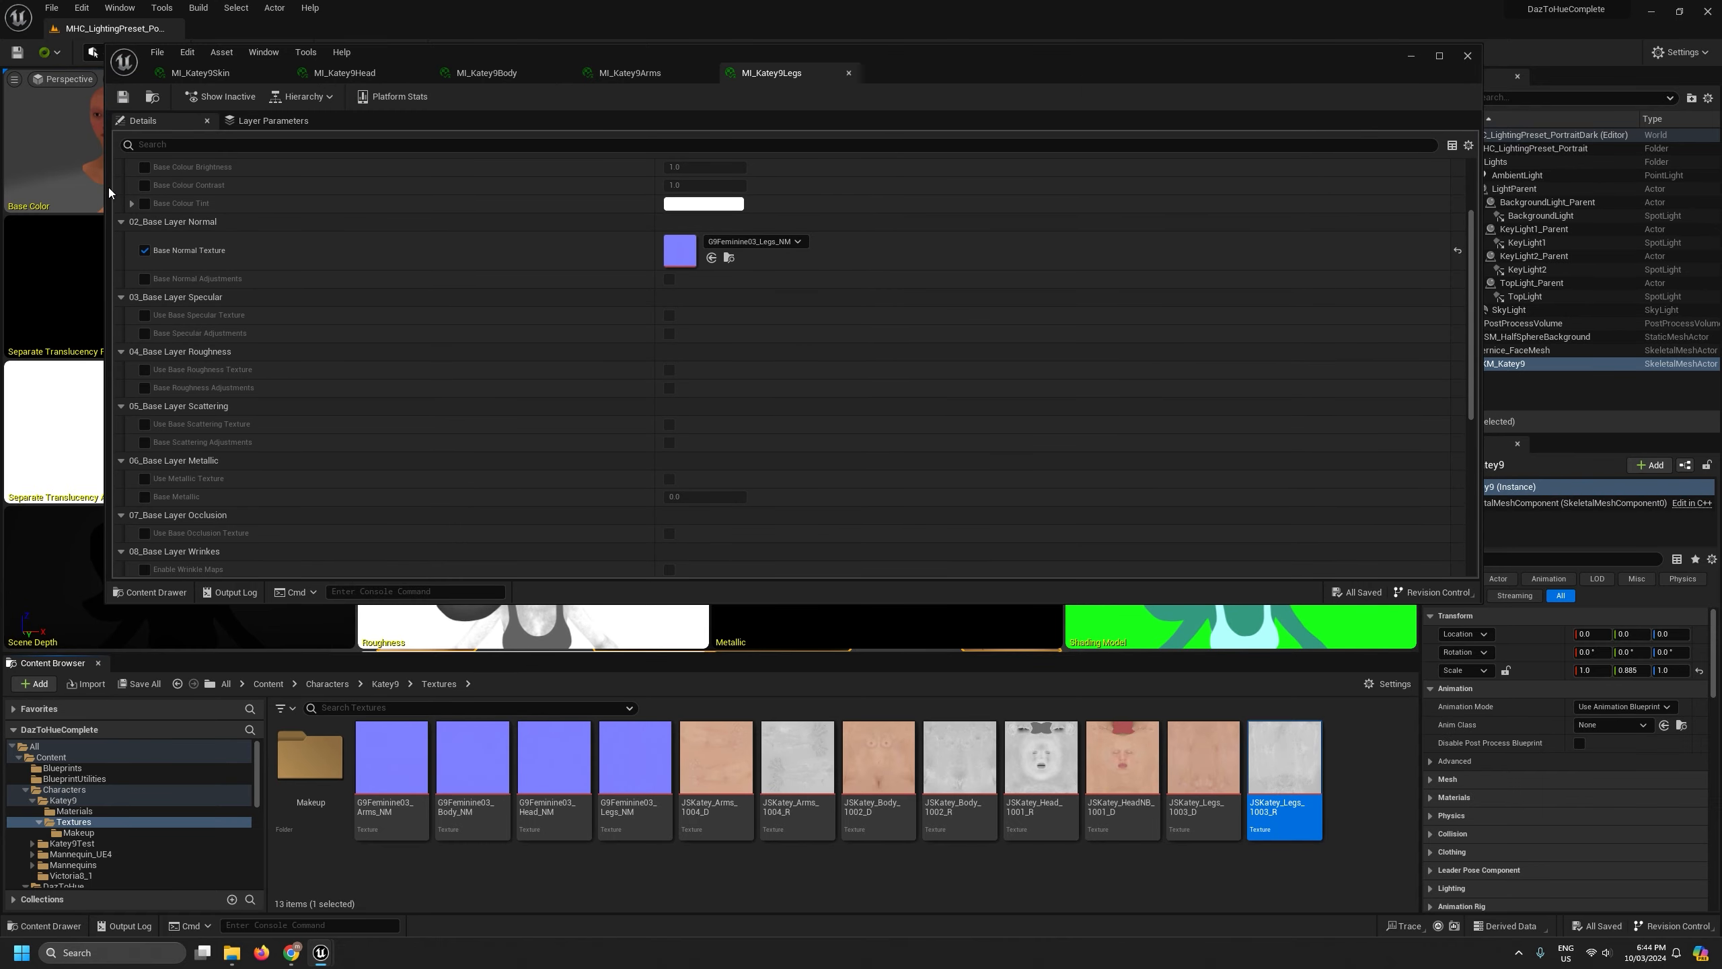
Narrow the material editor window, move it clear of the heads, and show the viewport's Roughness buffer visualization
drag(107, 187, 765, 221)
drag(1232, 49, 1412, 153)
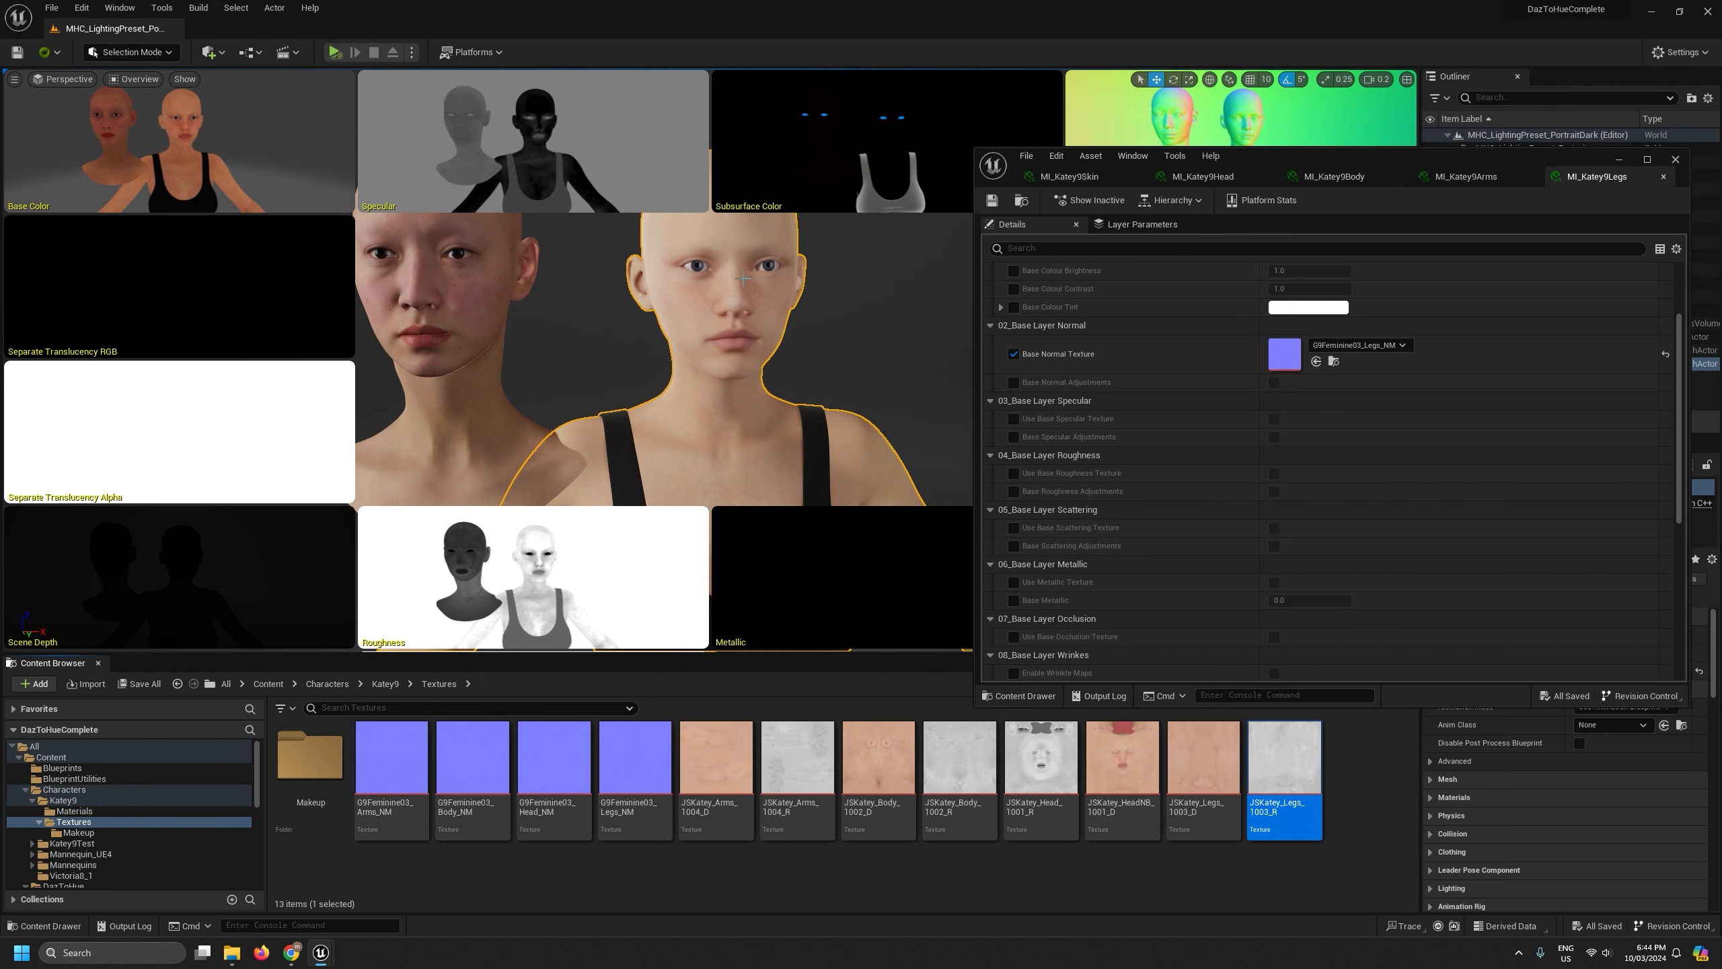
click(135, 79)
mouse_move(186, 294)
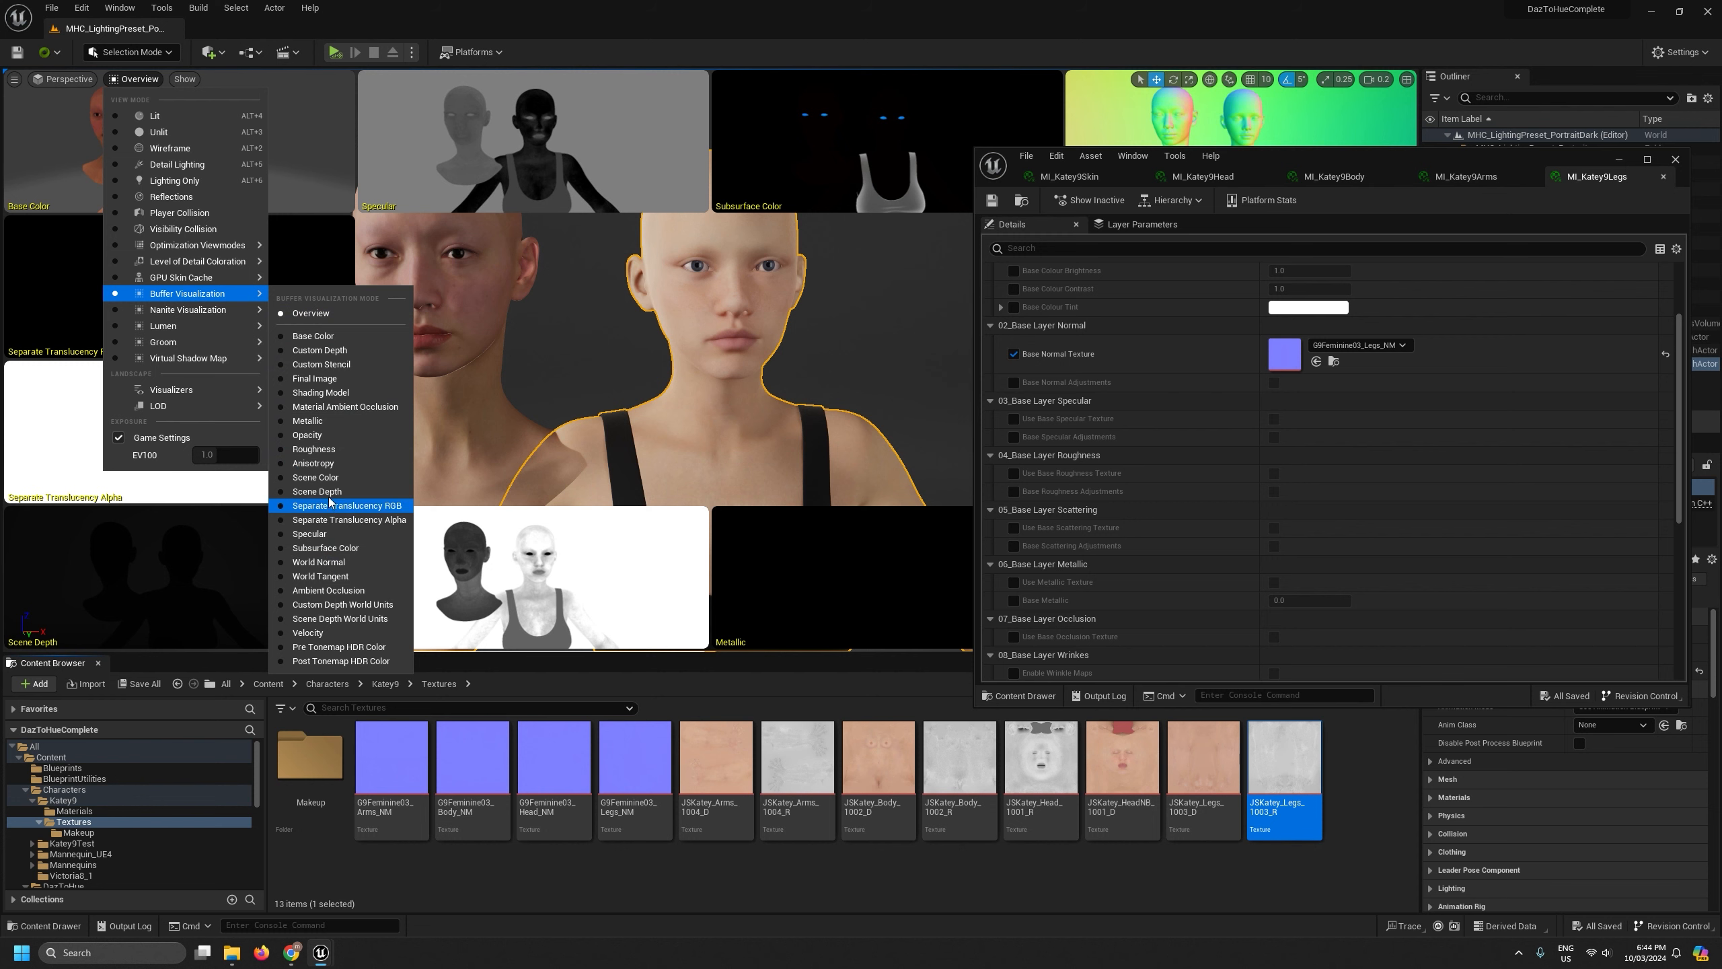
click(333, 449)
right_drag(599, 446, 590, 427)
scroll(598, 446, down, 1)
key(w)
scroll(1147, 377, up, 5)
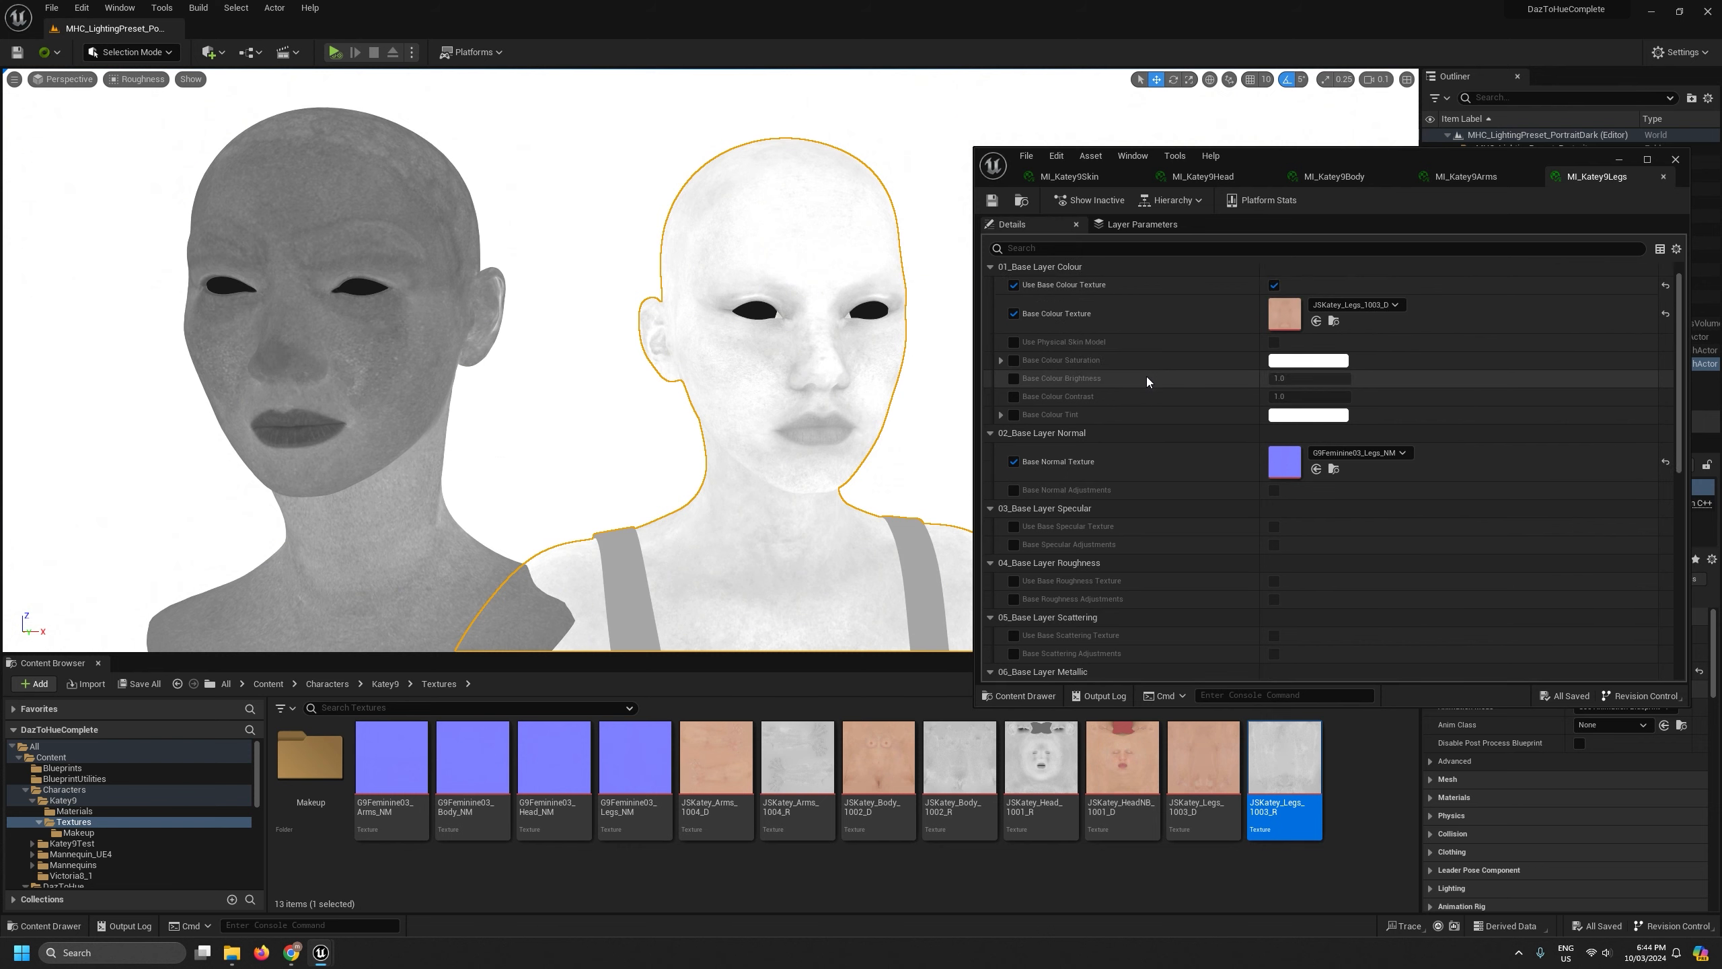
In MI_Katey9Head, enable Use Base Roughness Texture and assign JSKatey_Head_1001_R as the Base Roughness Texture
click(1204, 177)
scroll(1435, 372, down, 3)
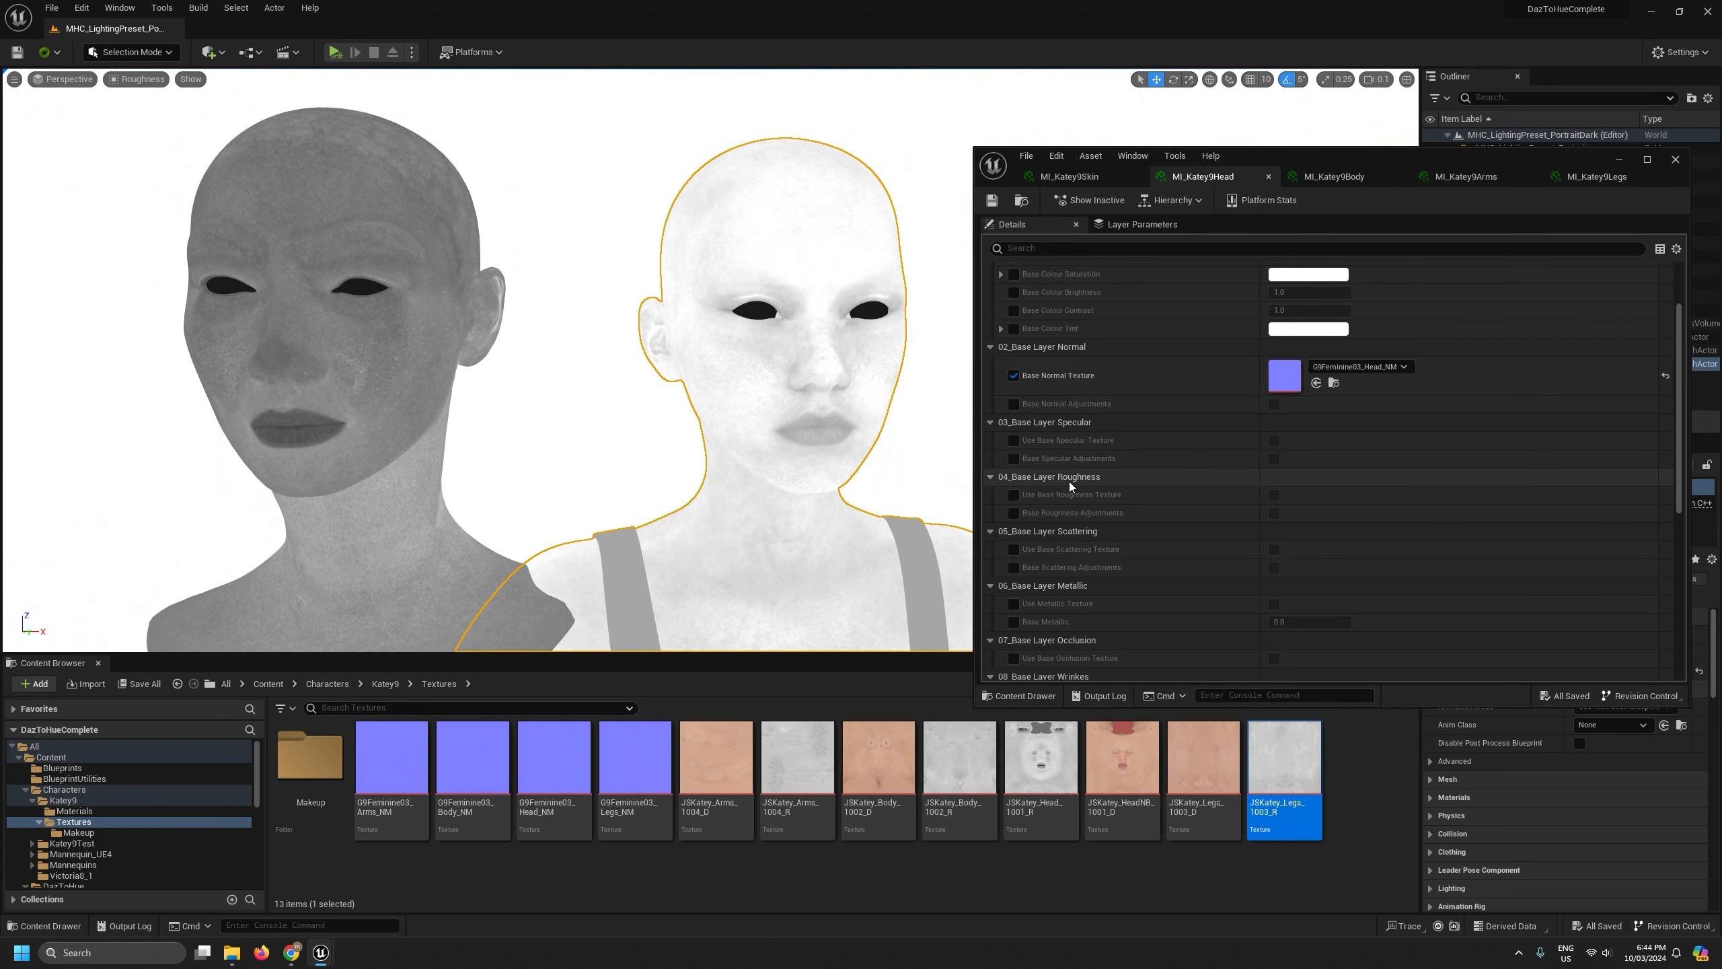
click(1014, 495)
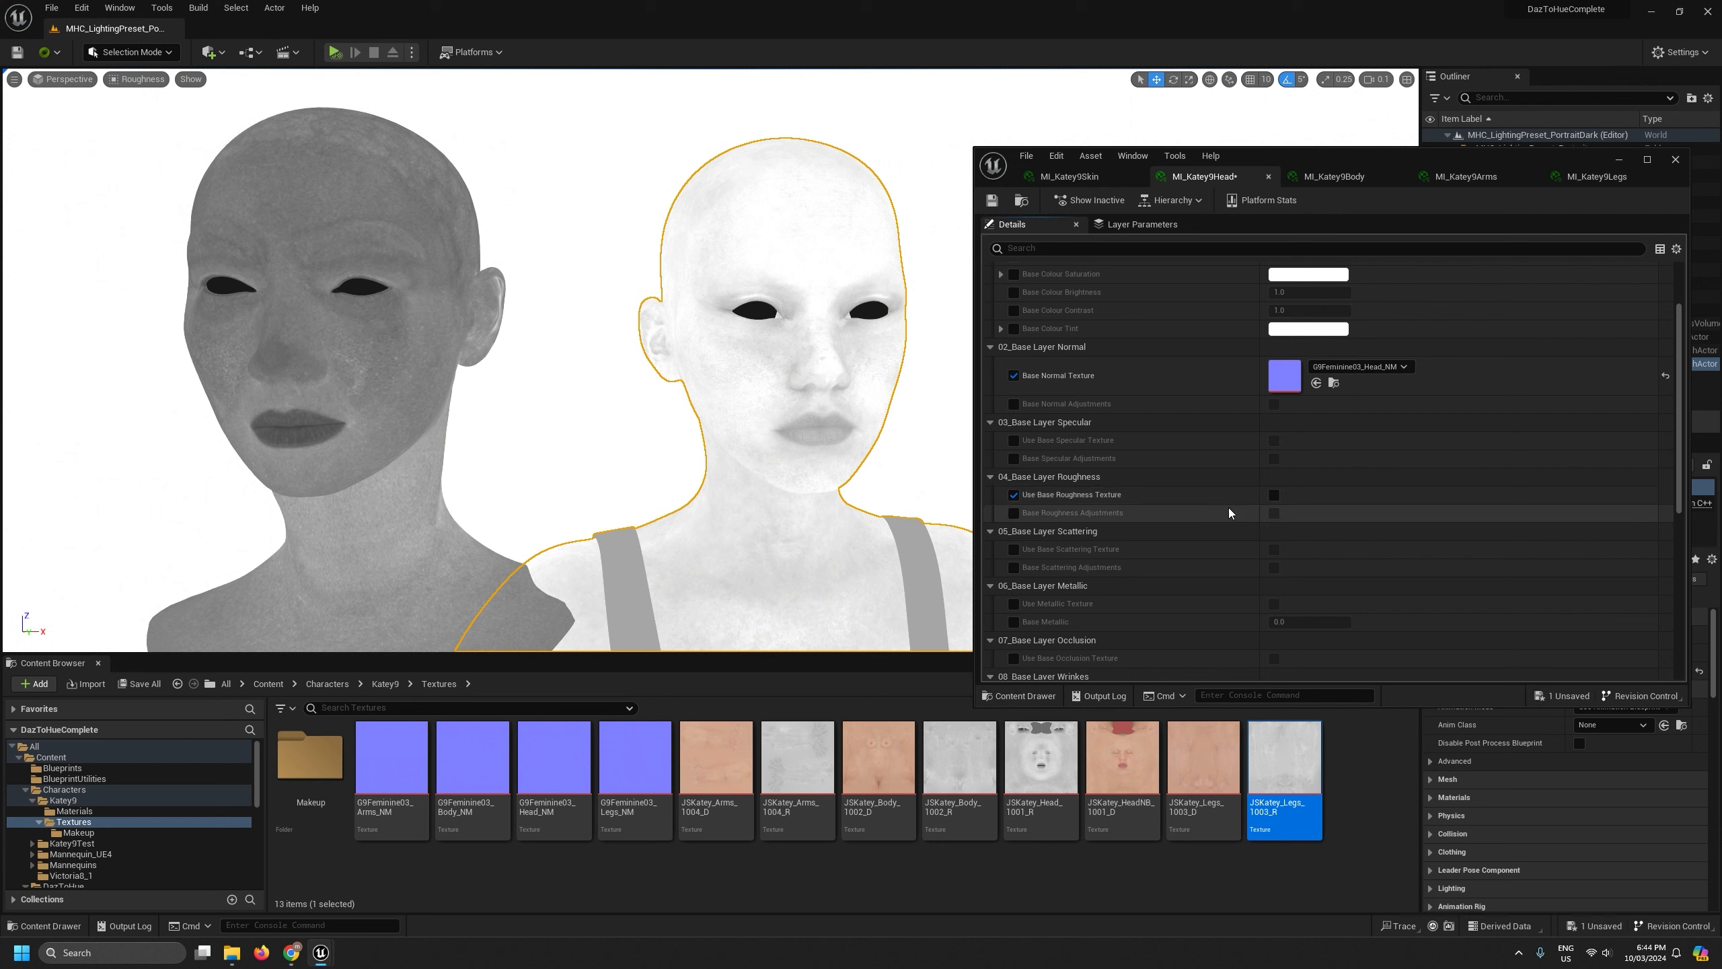
click(1274, 495)
click(1017, 522)
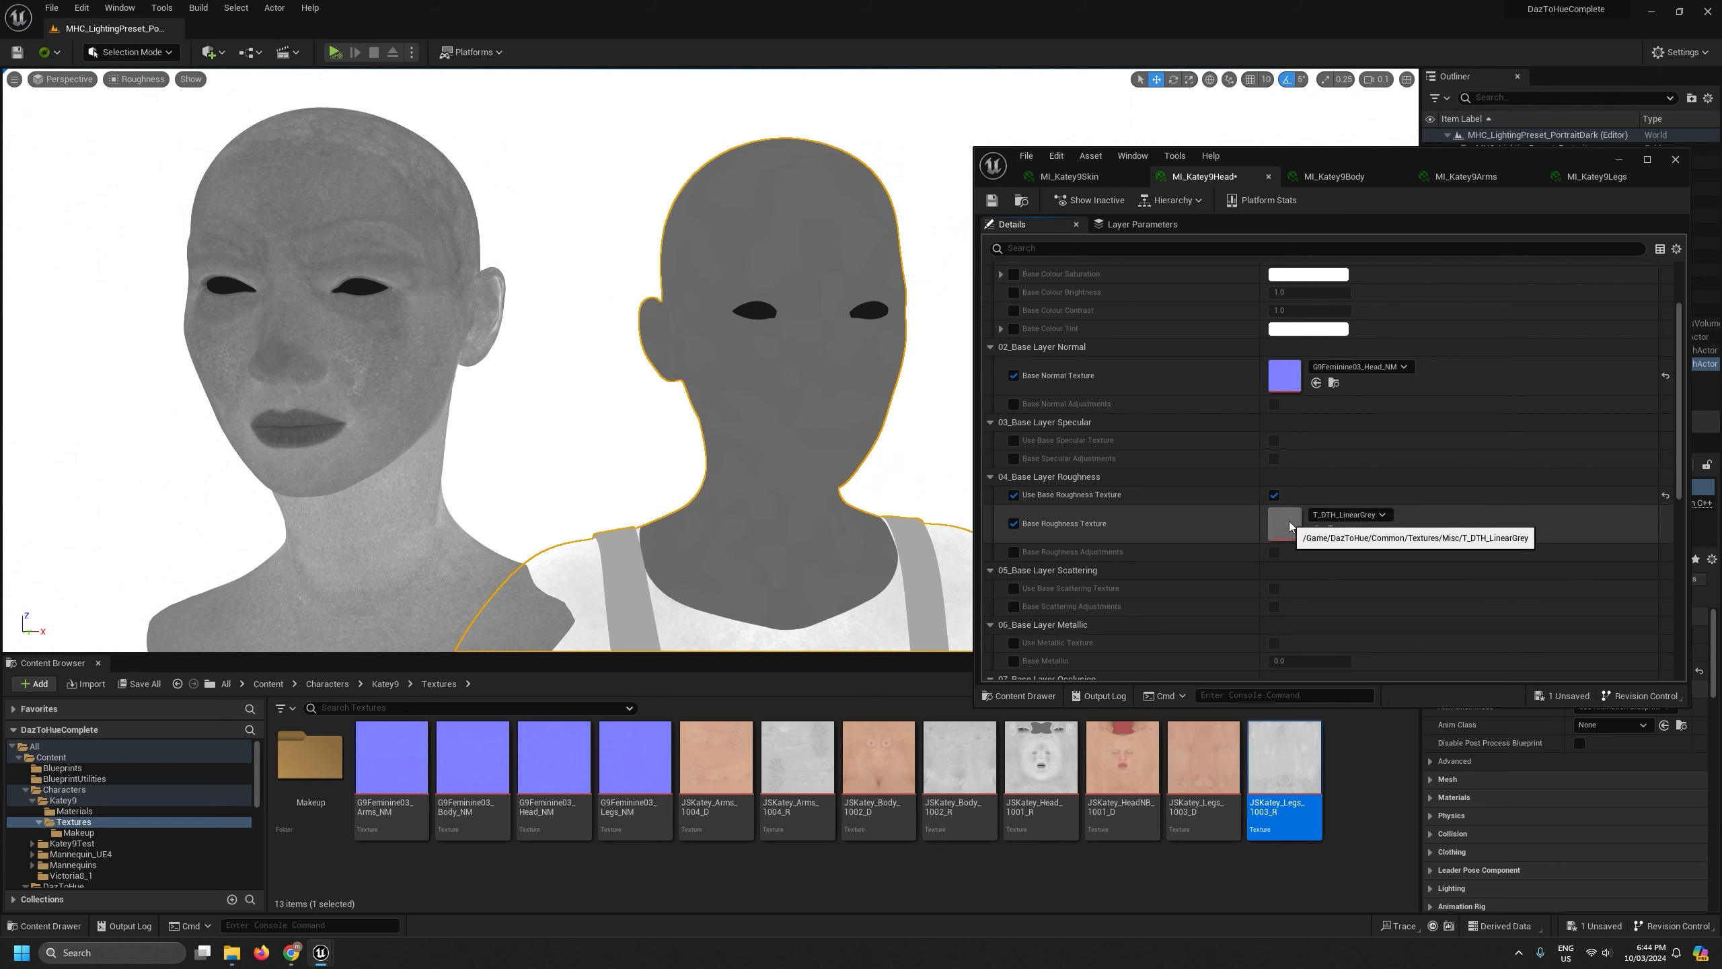
click(1087, 883)
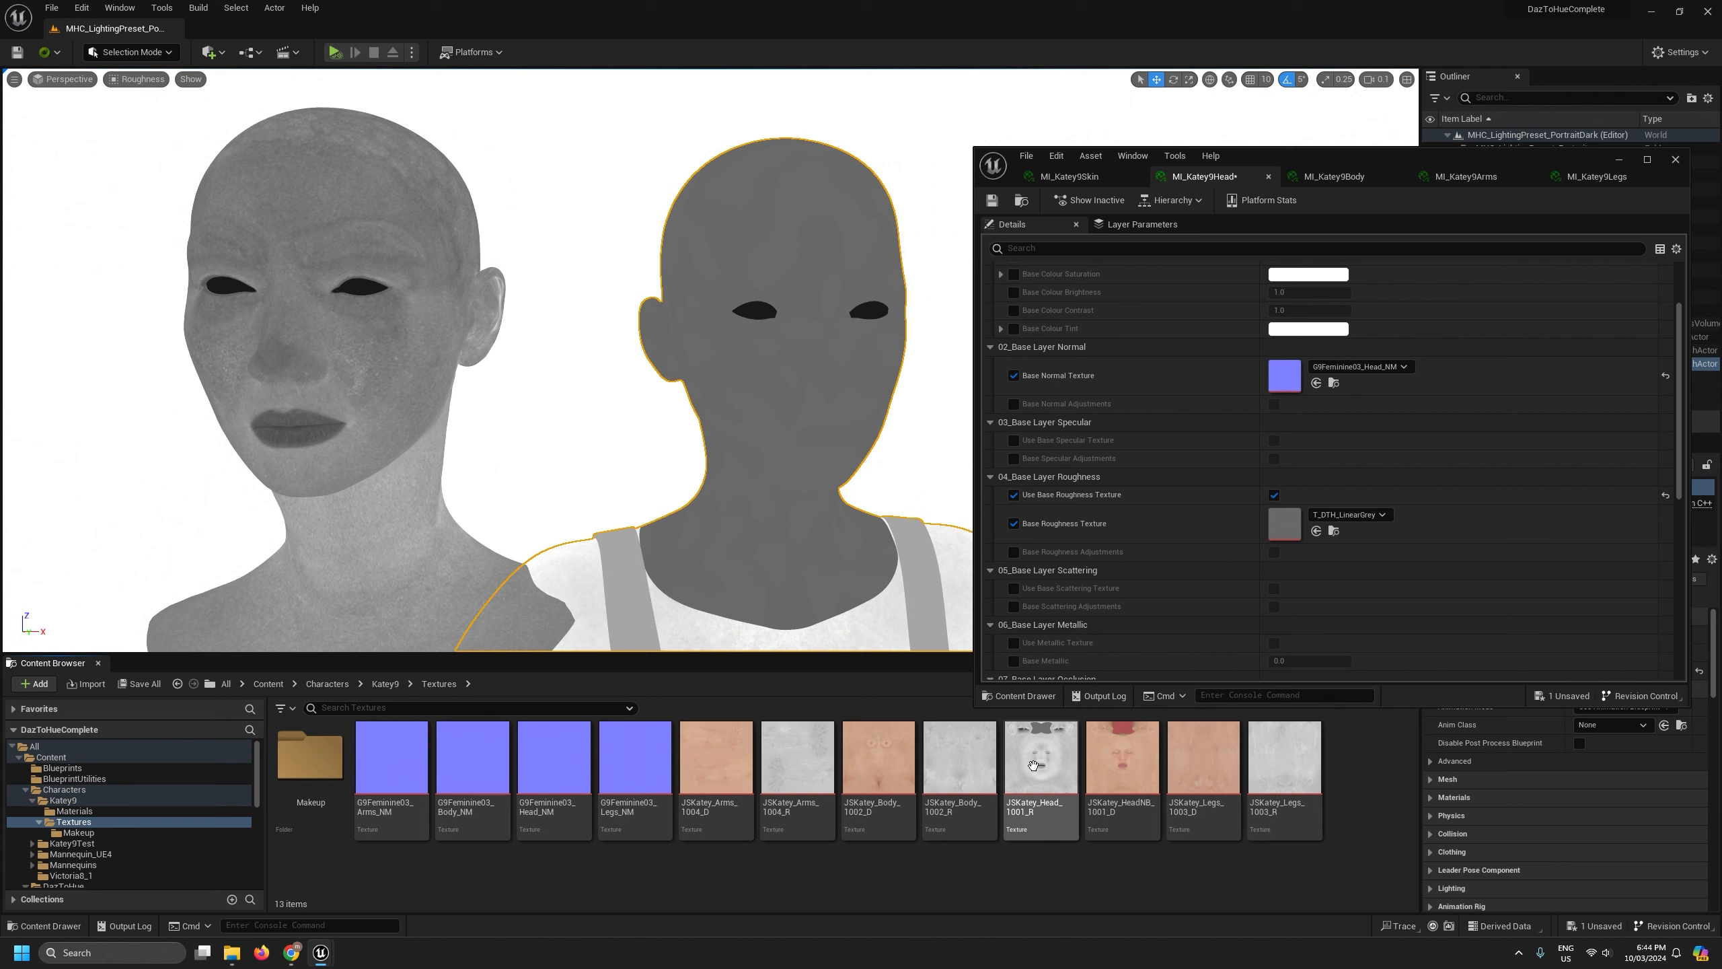
drag(1041, 759, 1287, 529)
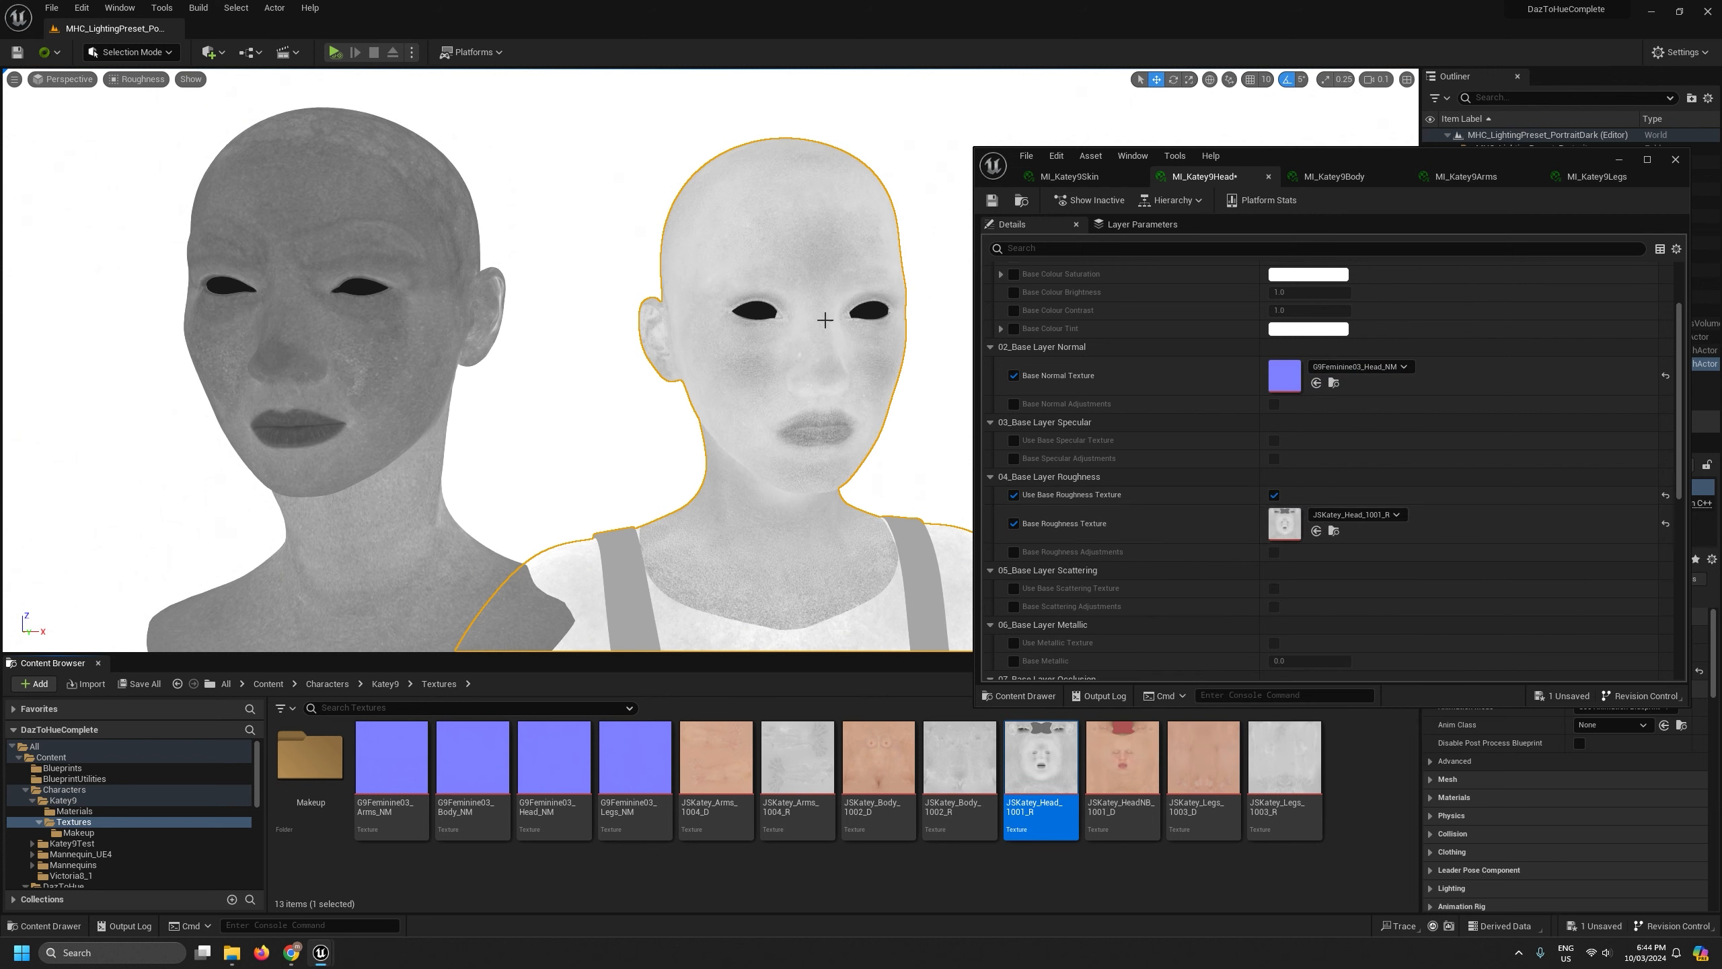
In MI_Katey9Body, enable Use Base Roughness Texture and assign JSKatey_Body_1002_R as the Base Roughness Texture
click(1319, 178)
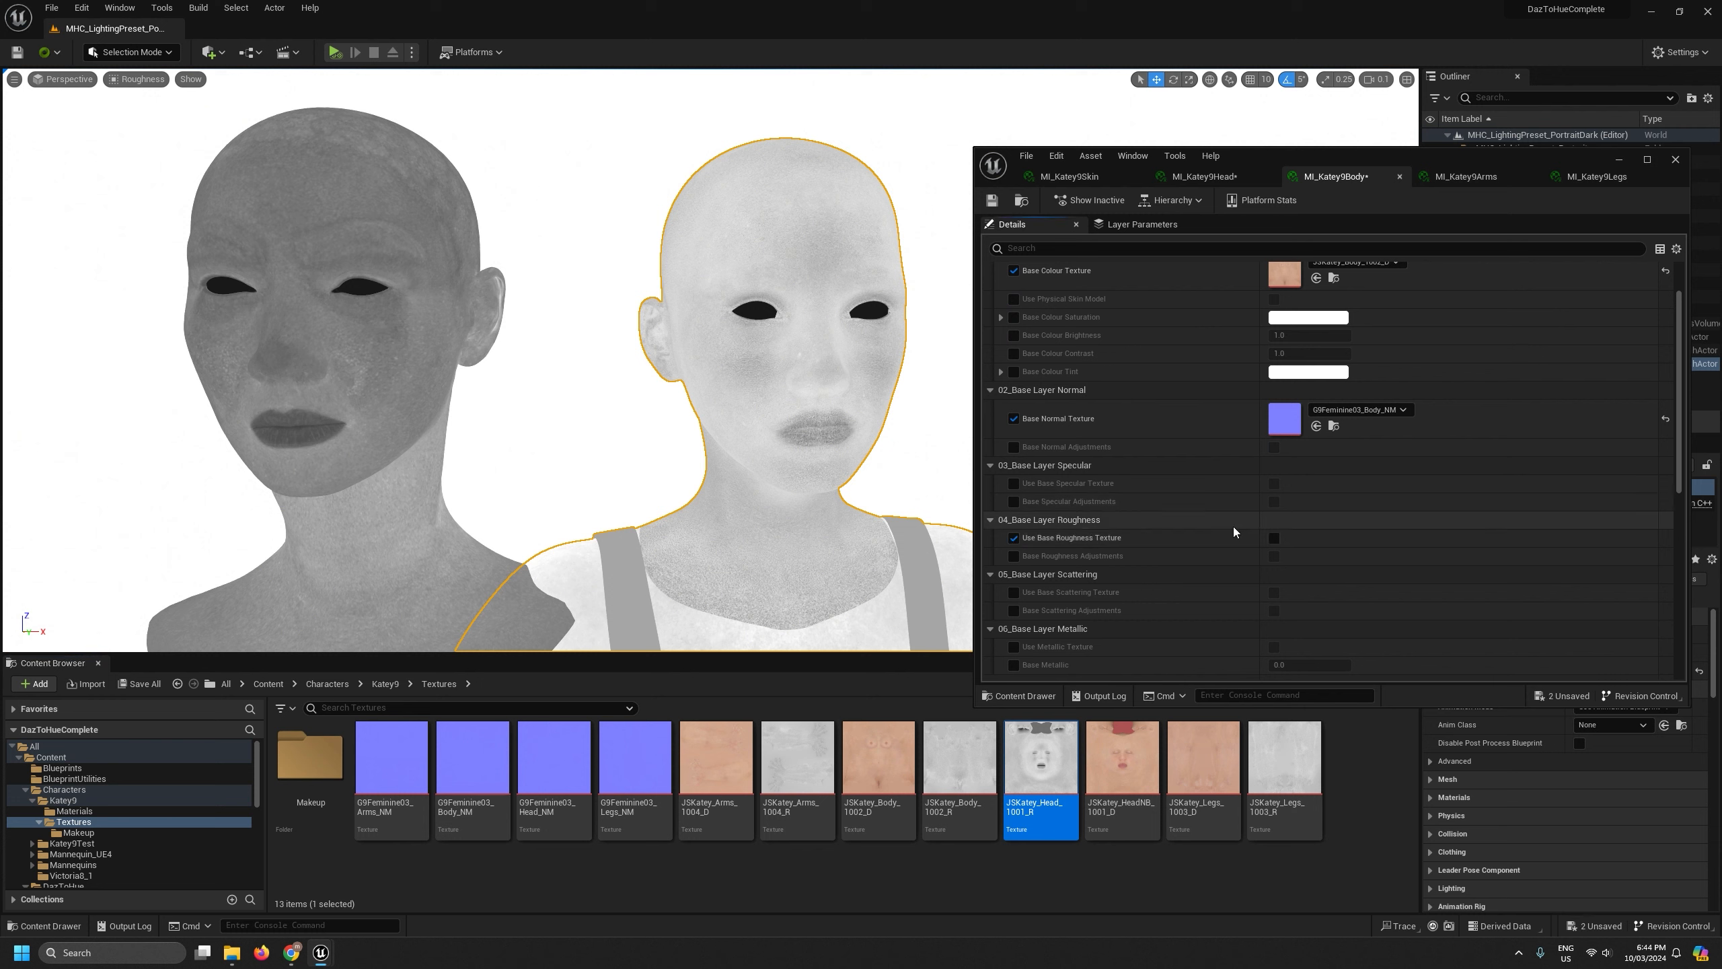
click(1274, 538)
click(1013, 567)
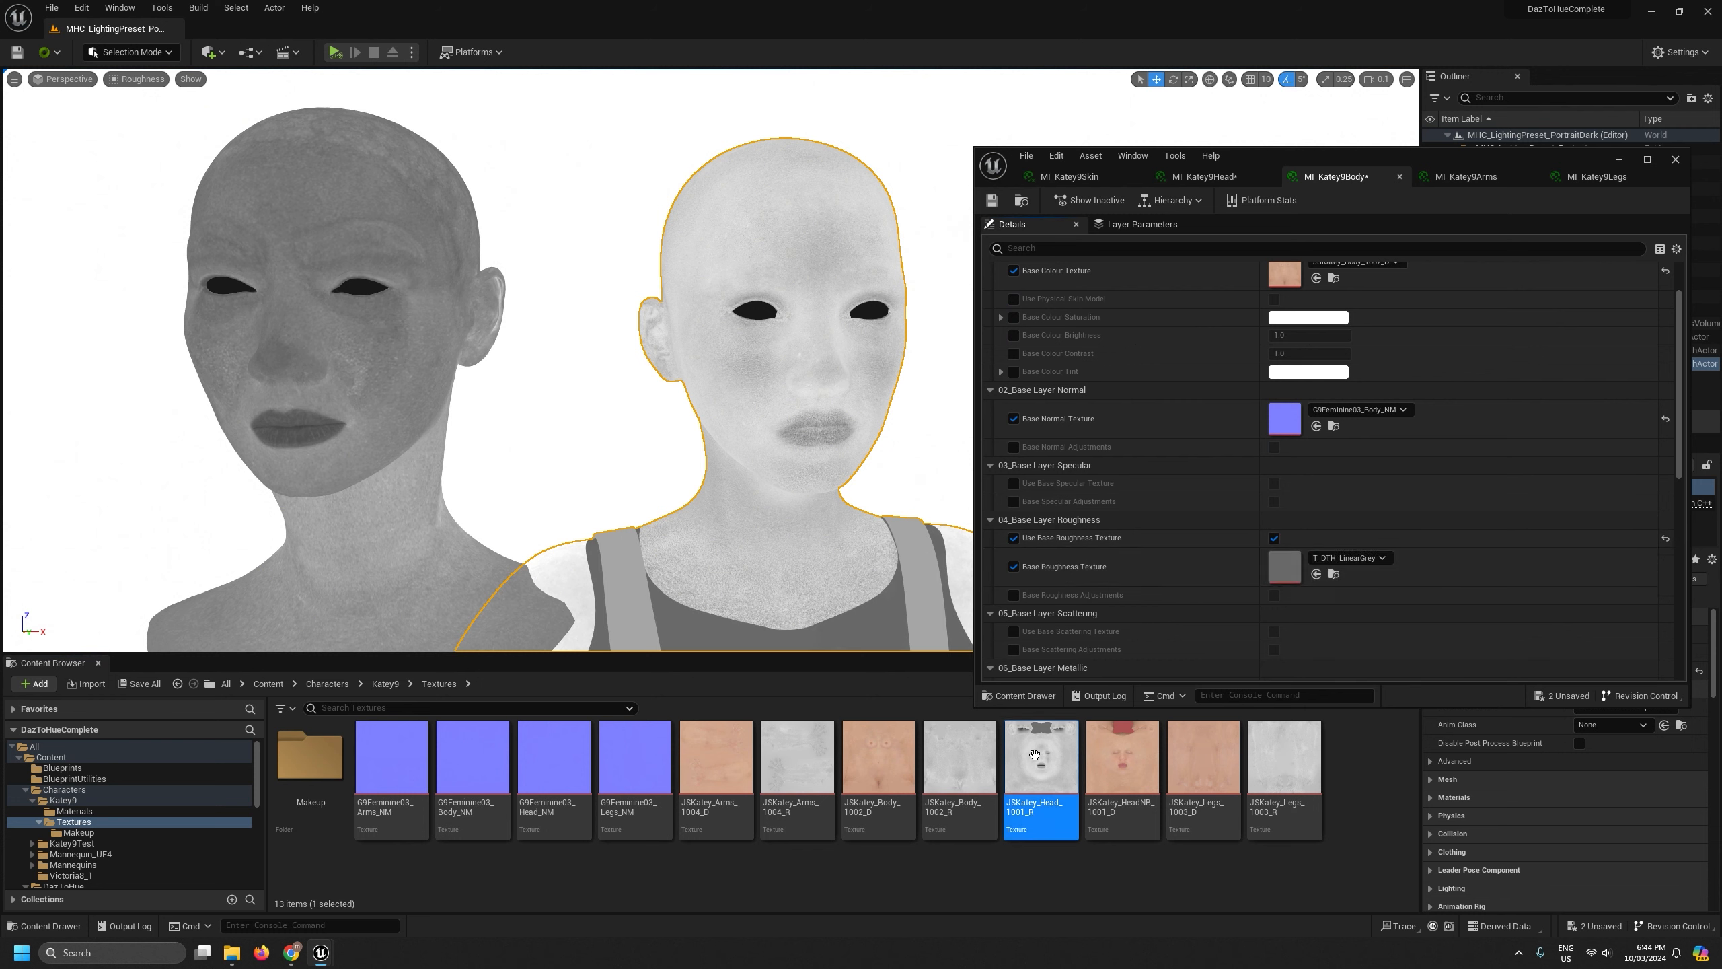
drag(951, 774, 1291, 558)
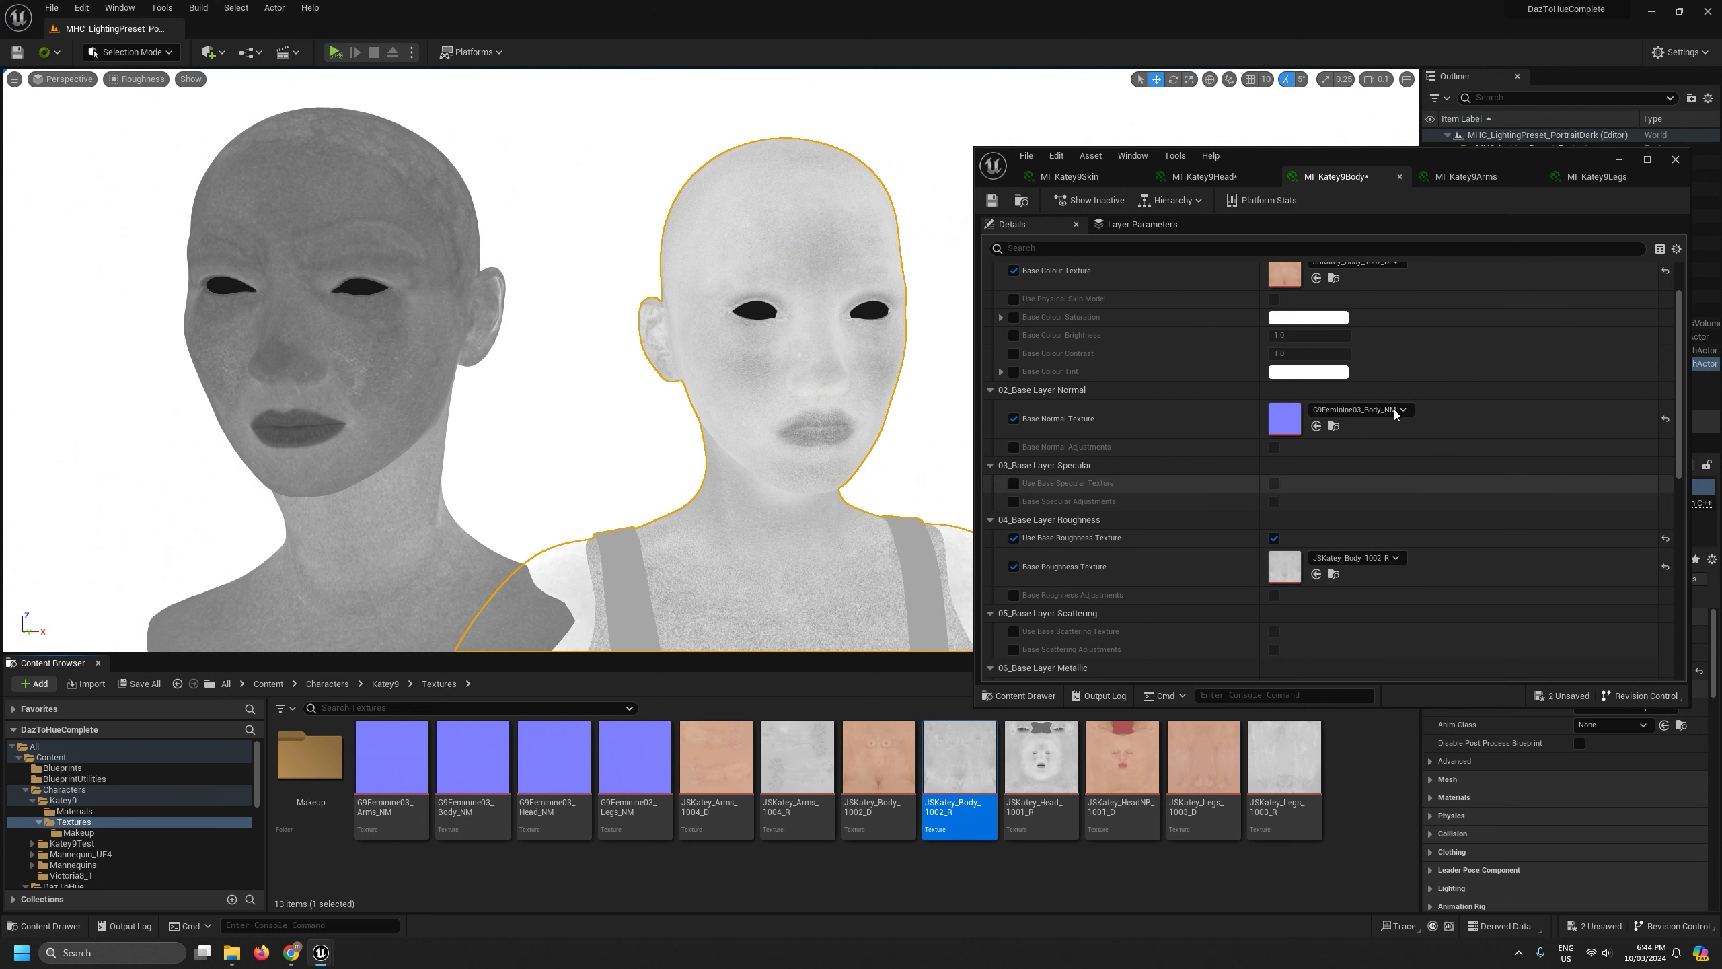
In MI_Katey9Arms, enable Use Base Roughness Texture and assign JSKatey_Arms_1004_R as the Base Roughness Texture
click(1464, 179)
scroll(1219, 394, down, 2)
click(1015, 494)
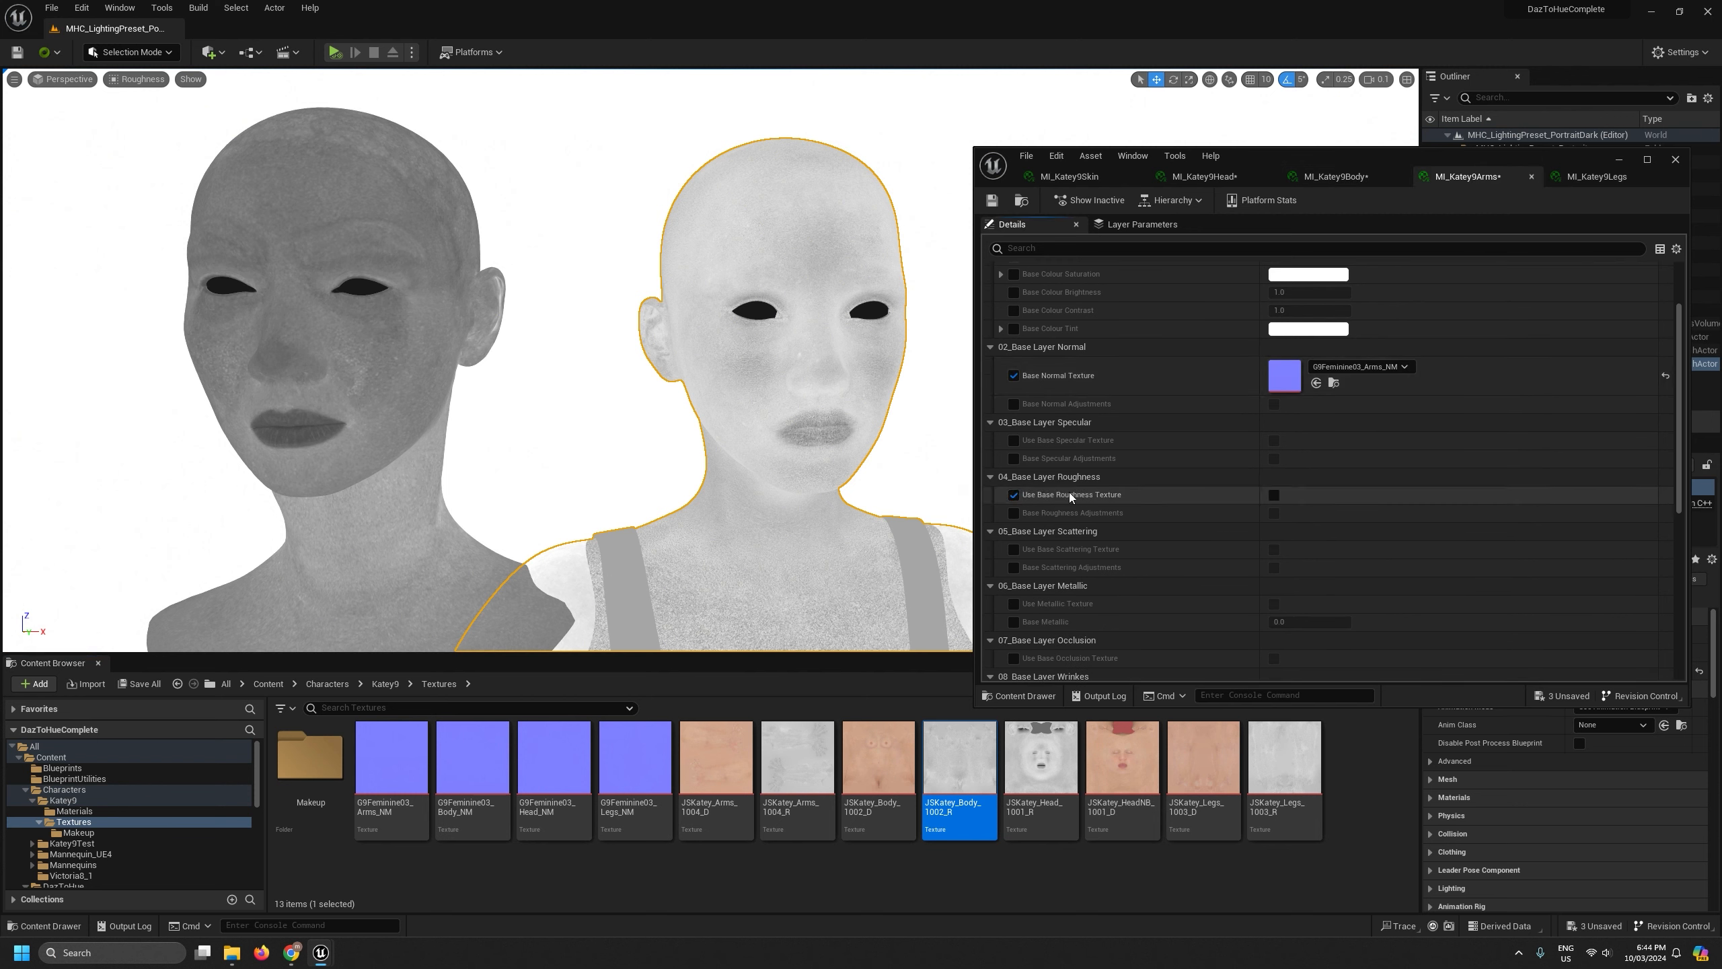
click(1273, 494)
click(1015, 522)
drag(797, 756, 1288, 526)
In MI_Katey9Legs, enable Use Base Roughness Texture and assign JSKatey_Legs_1003_R as the Base Roughness Texture
click(1597, 177)
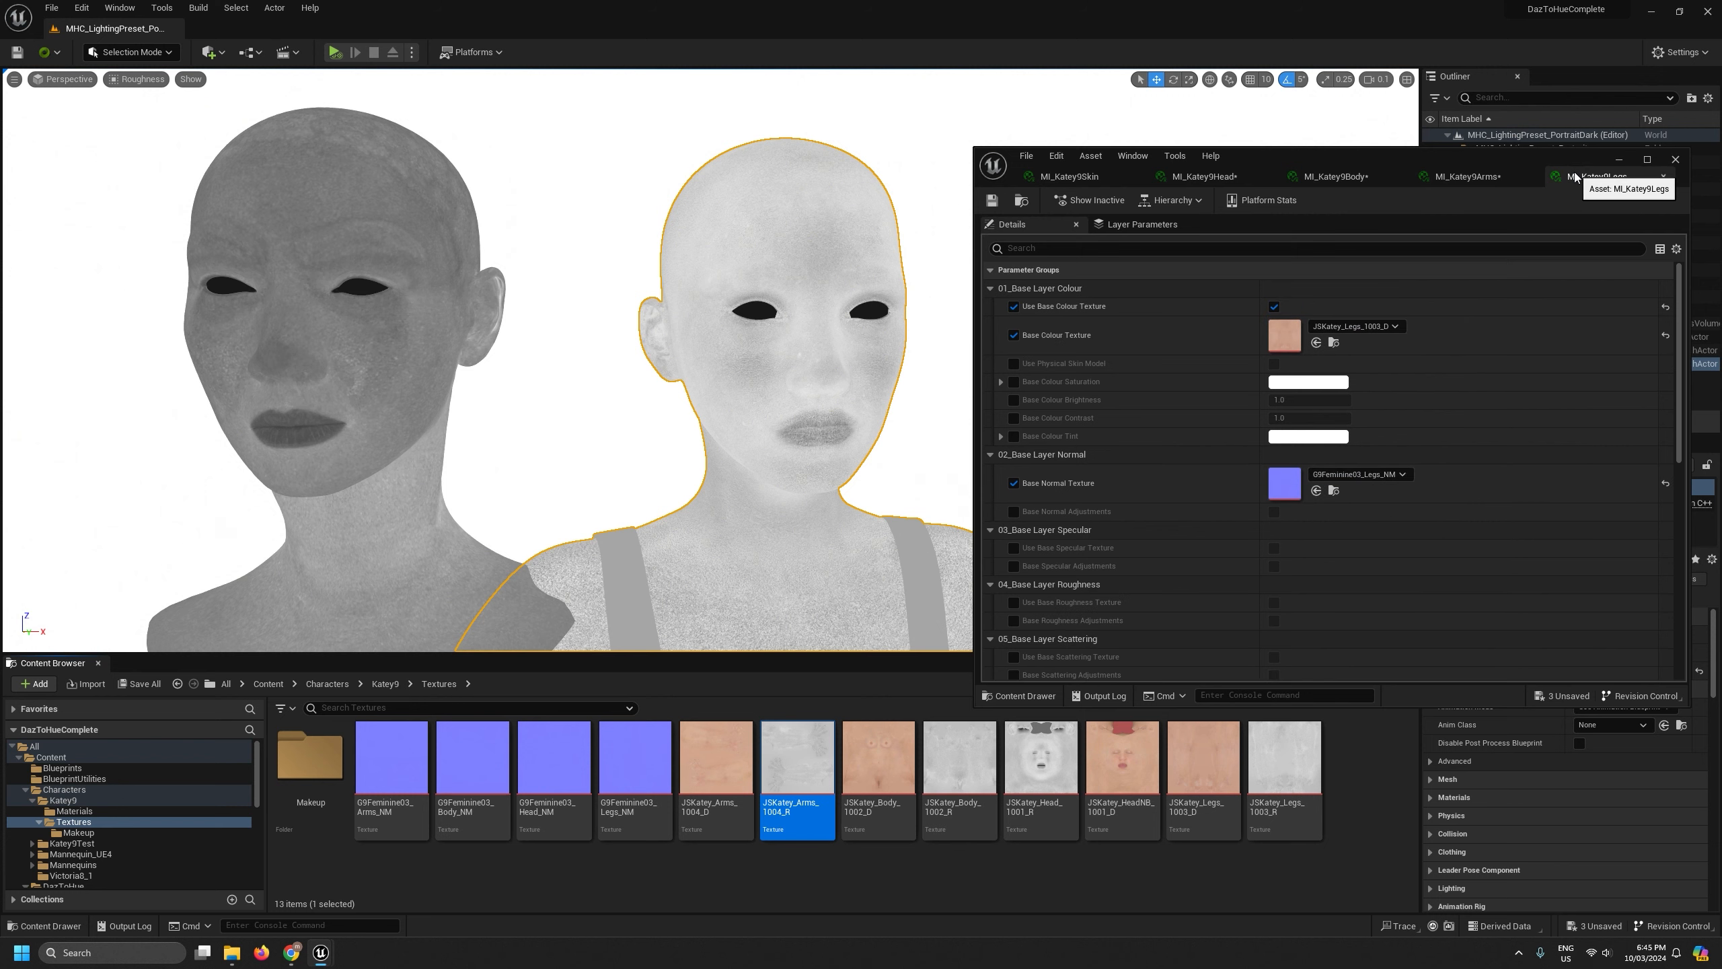
scroll(1219, 395, down, 3)
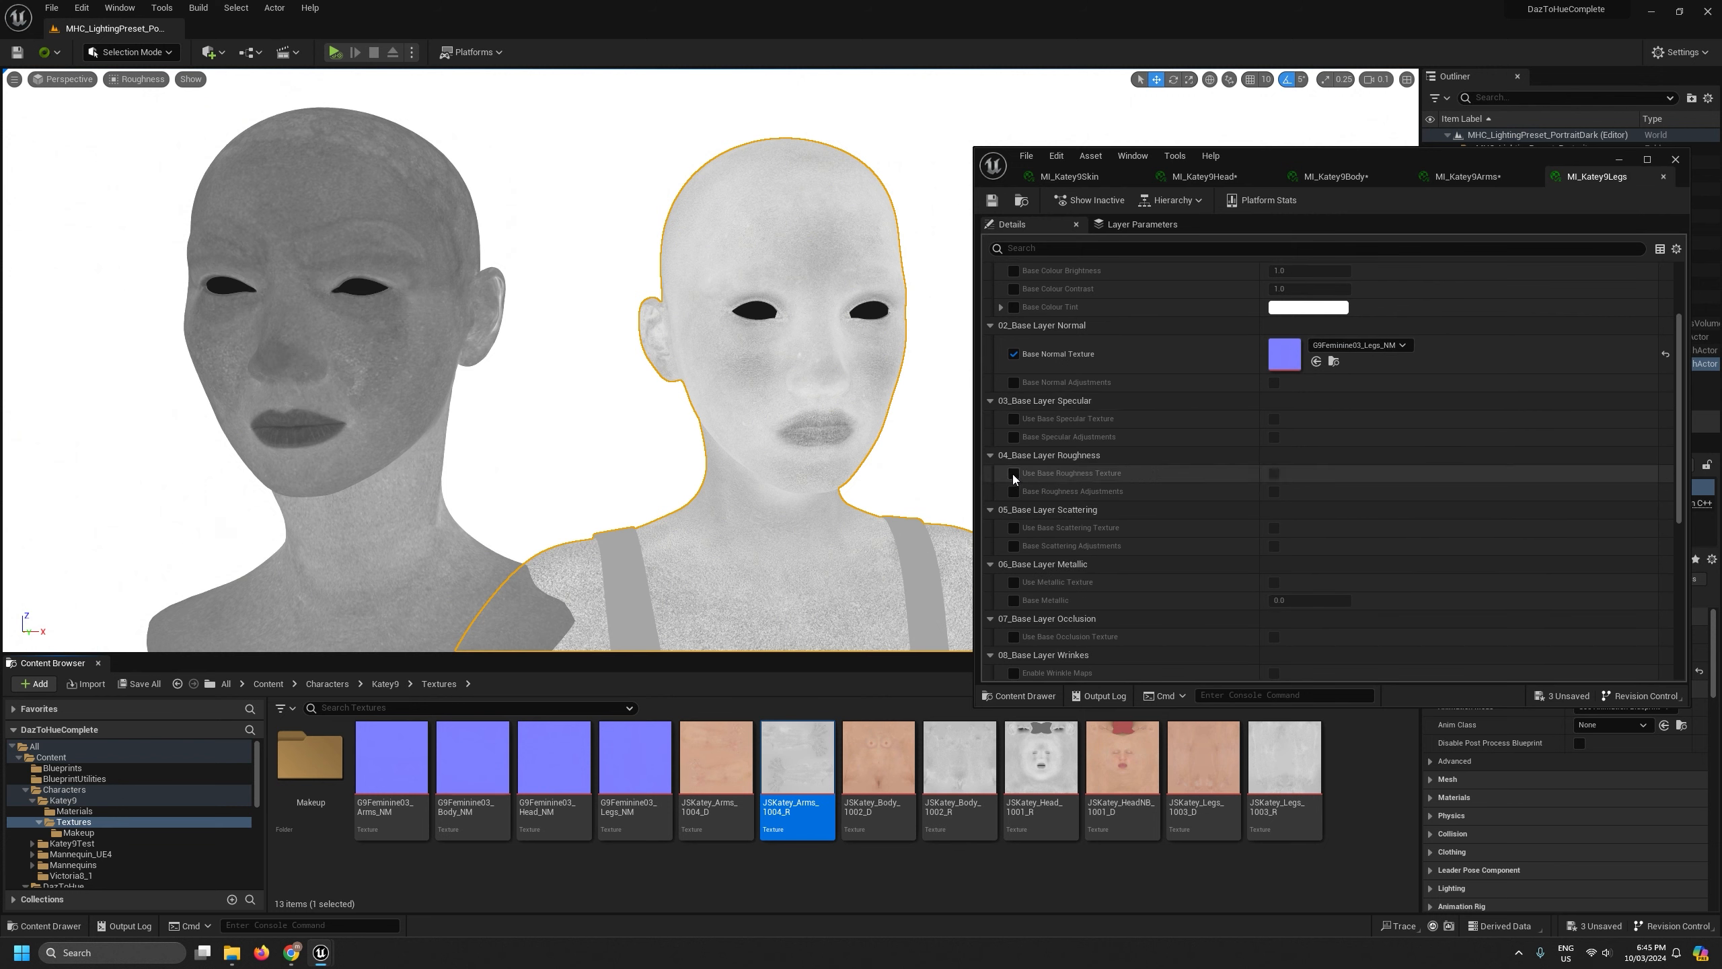
click(1274, 474)
click(1014, 502)
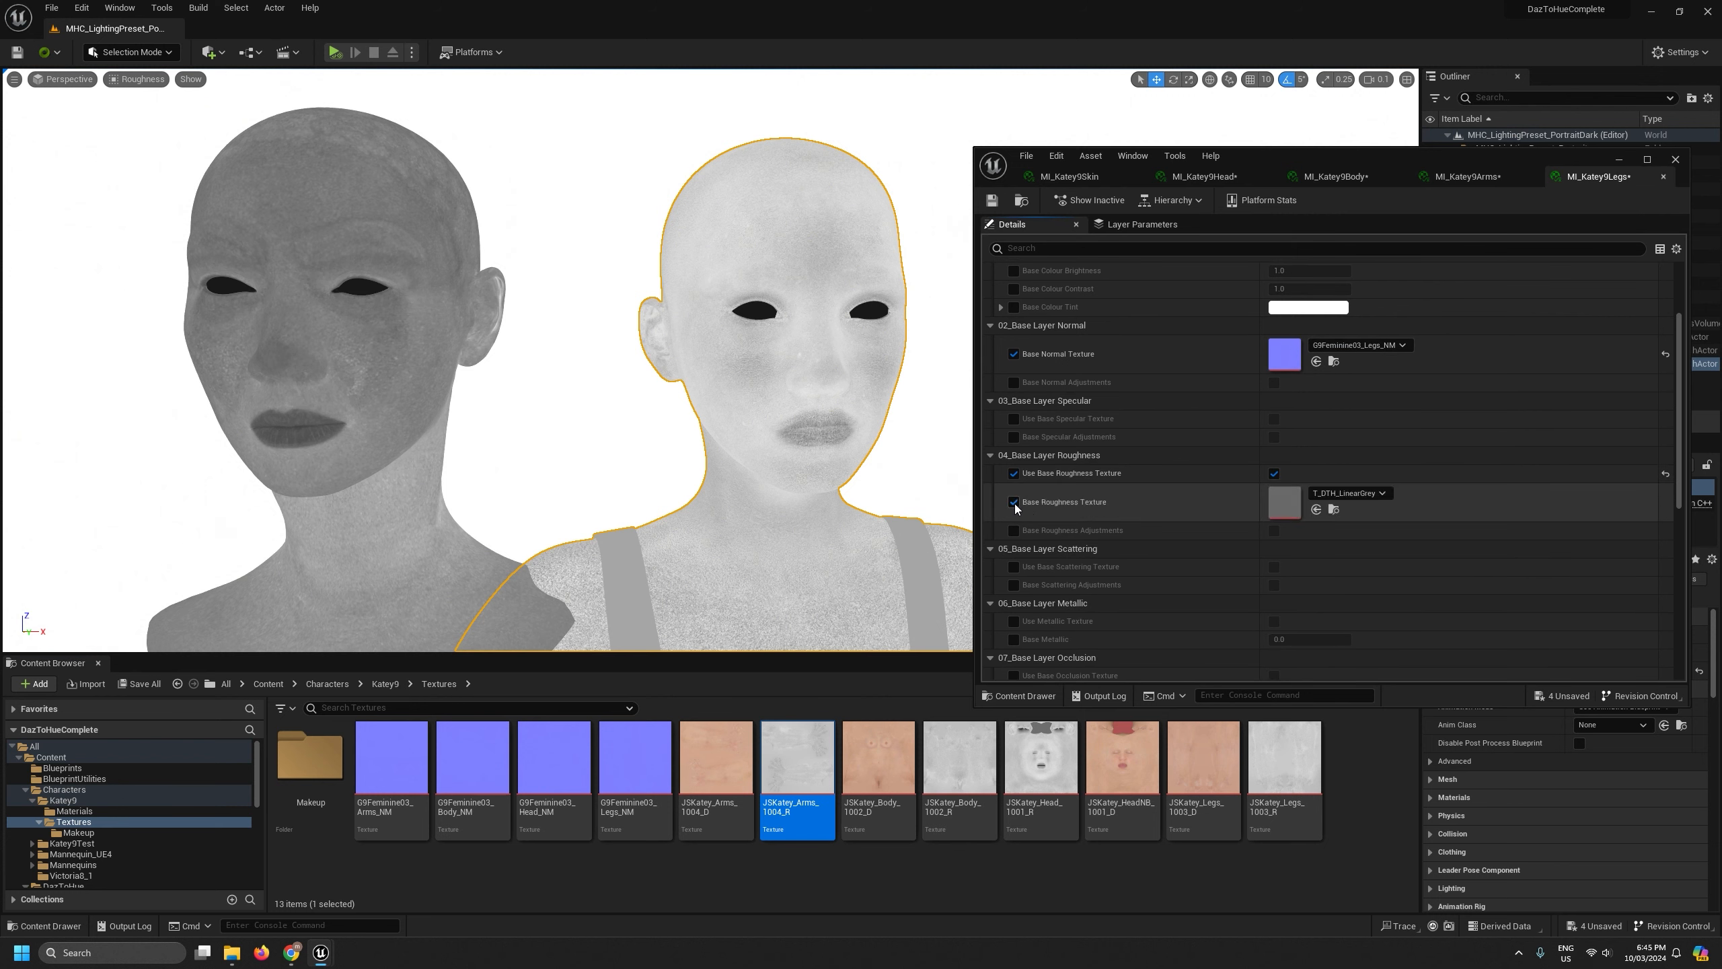
drag(1257, 762, 1289, 501)
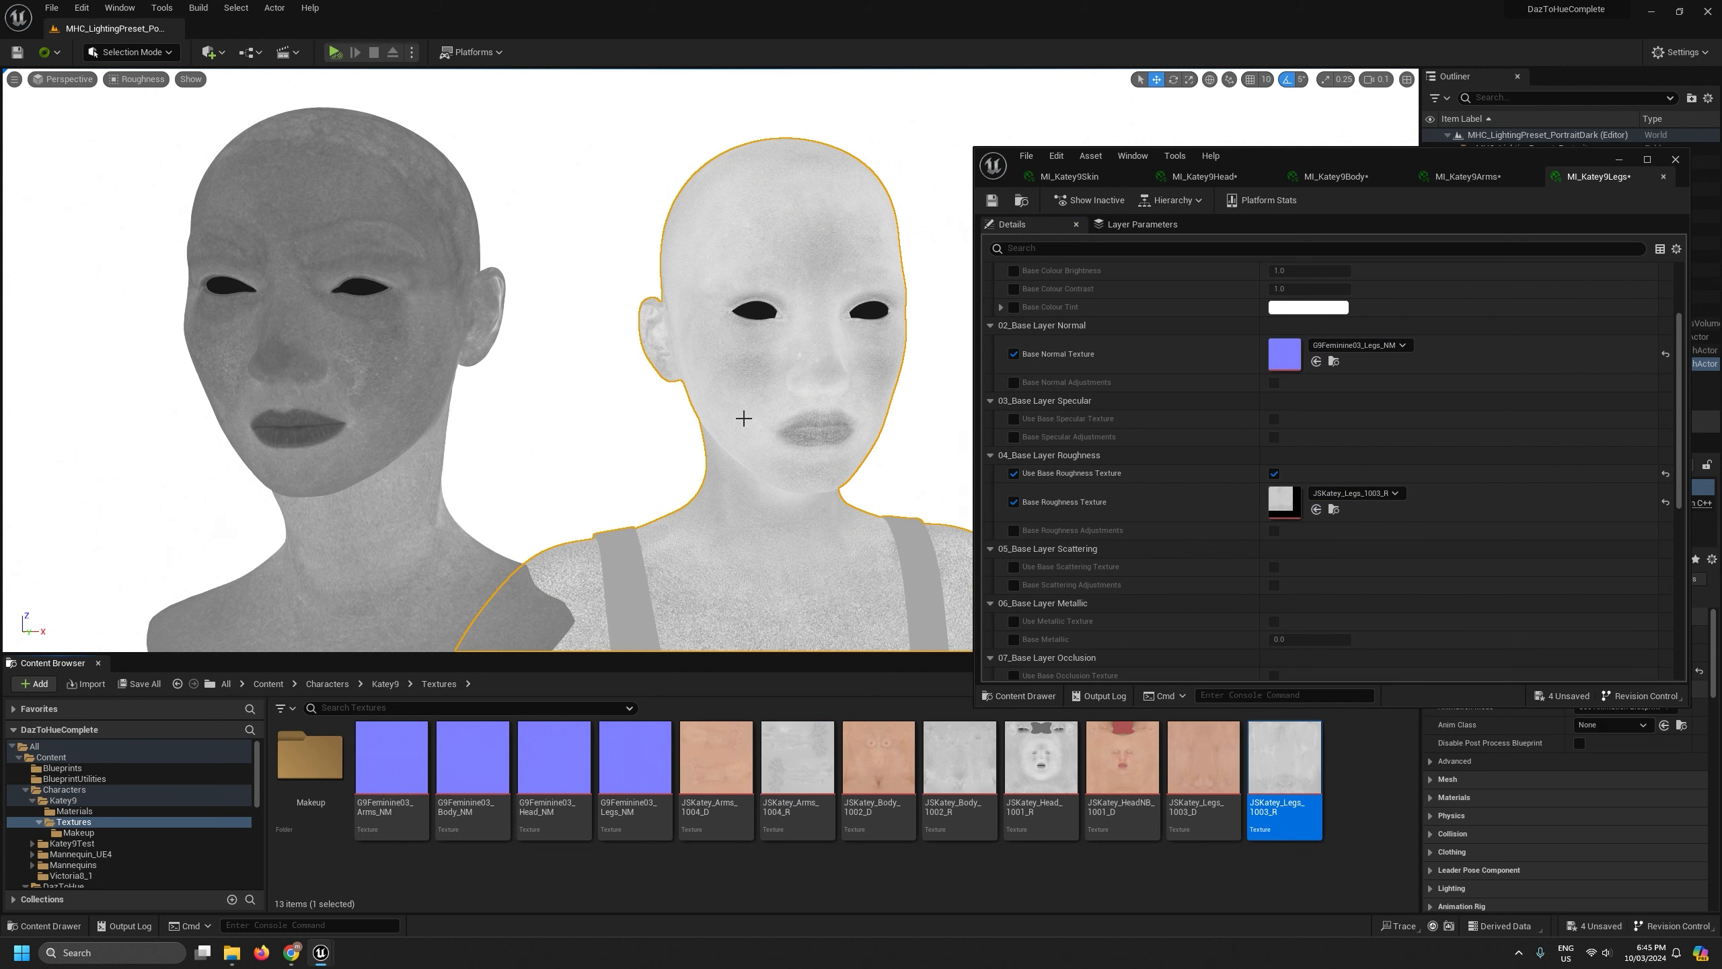
Compare the roughness of the Katey9 and MetaHuman heads up close, and save MI_Katey9Legs
middle_drag(742, 411, 742, 235)
key(s)
right_drag(710, 360, 712, 277)
key(w)
right_drag(785, 360, 785, 329)
scroll(786, 329, up, 1)
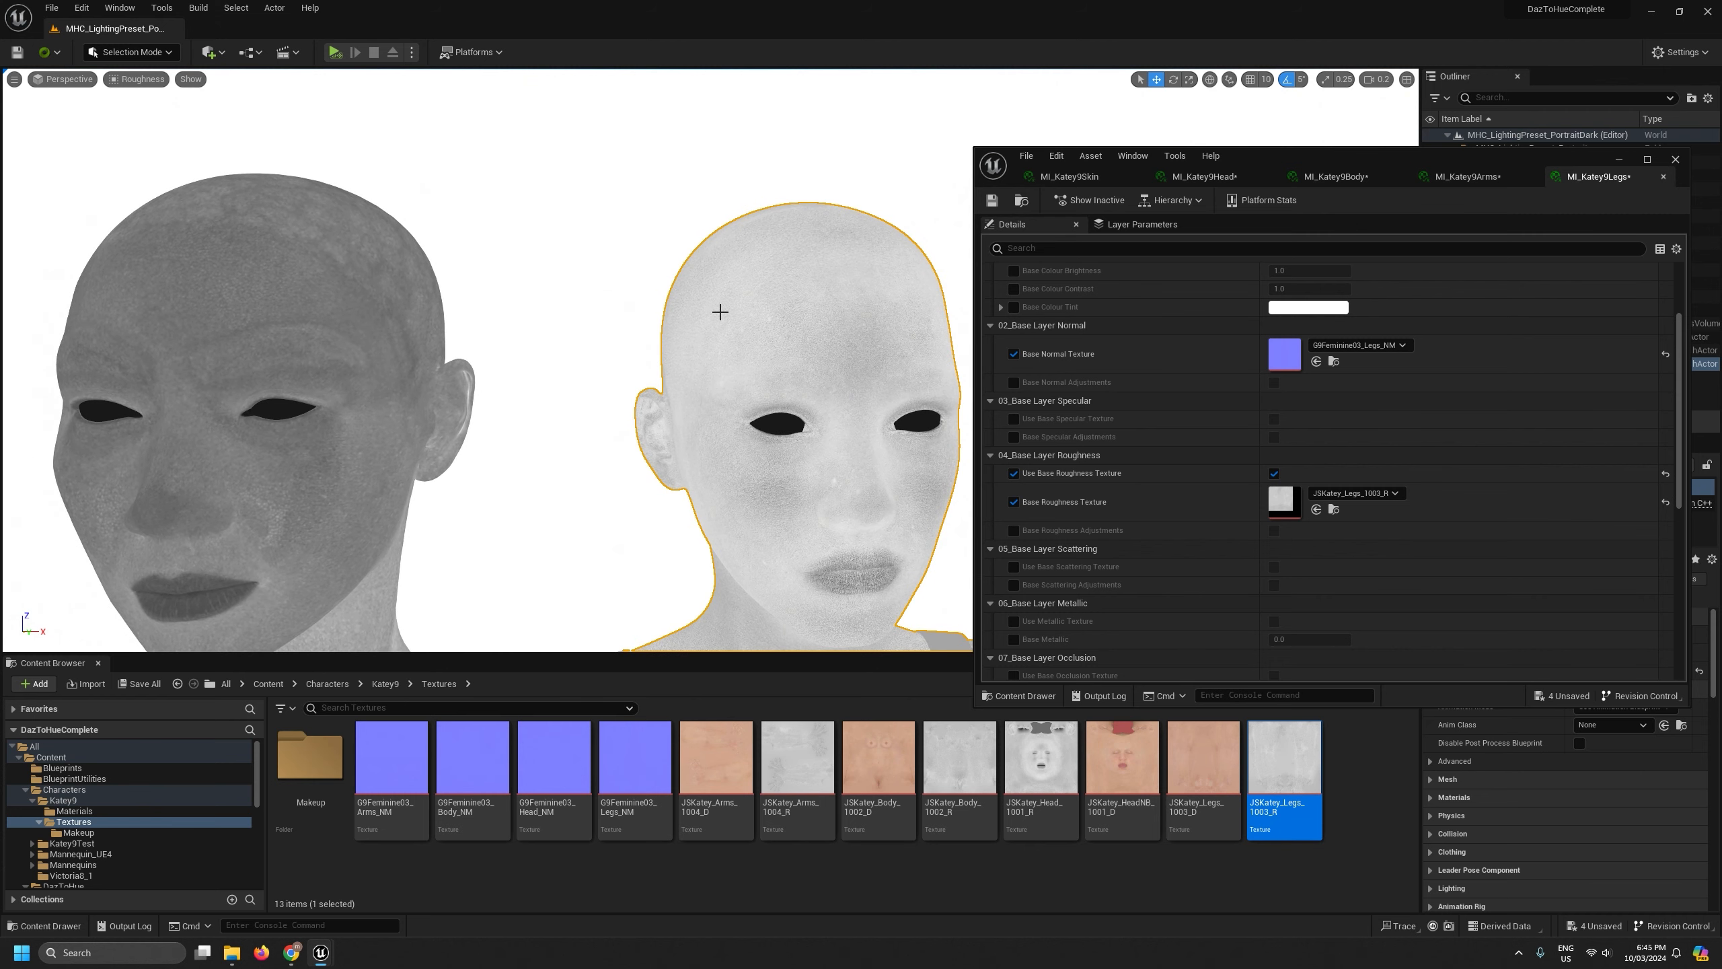
mouse_move(720, 313)
right_down()
mouse_move(706, 328)
mouse_move(722, 328)
right_up()
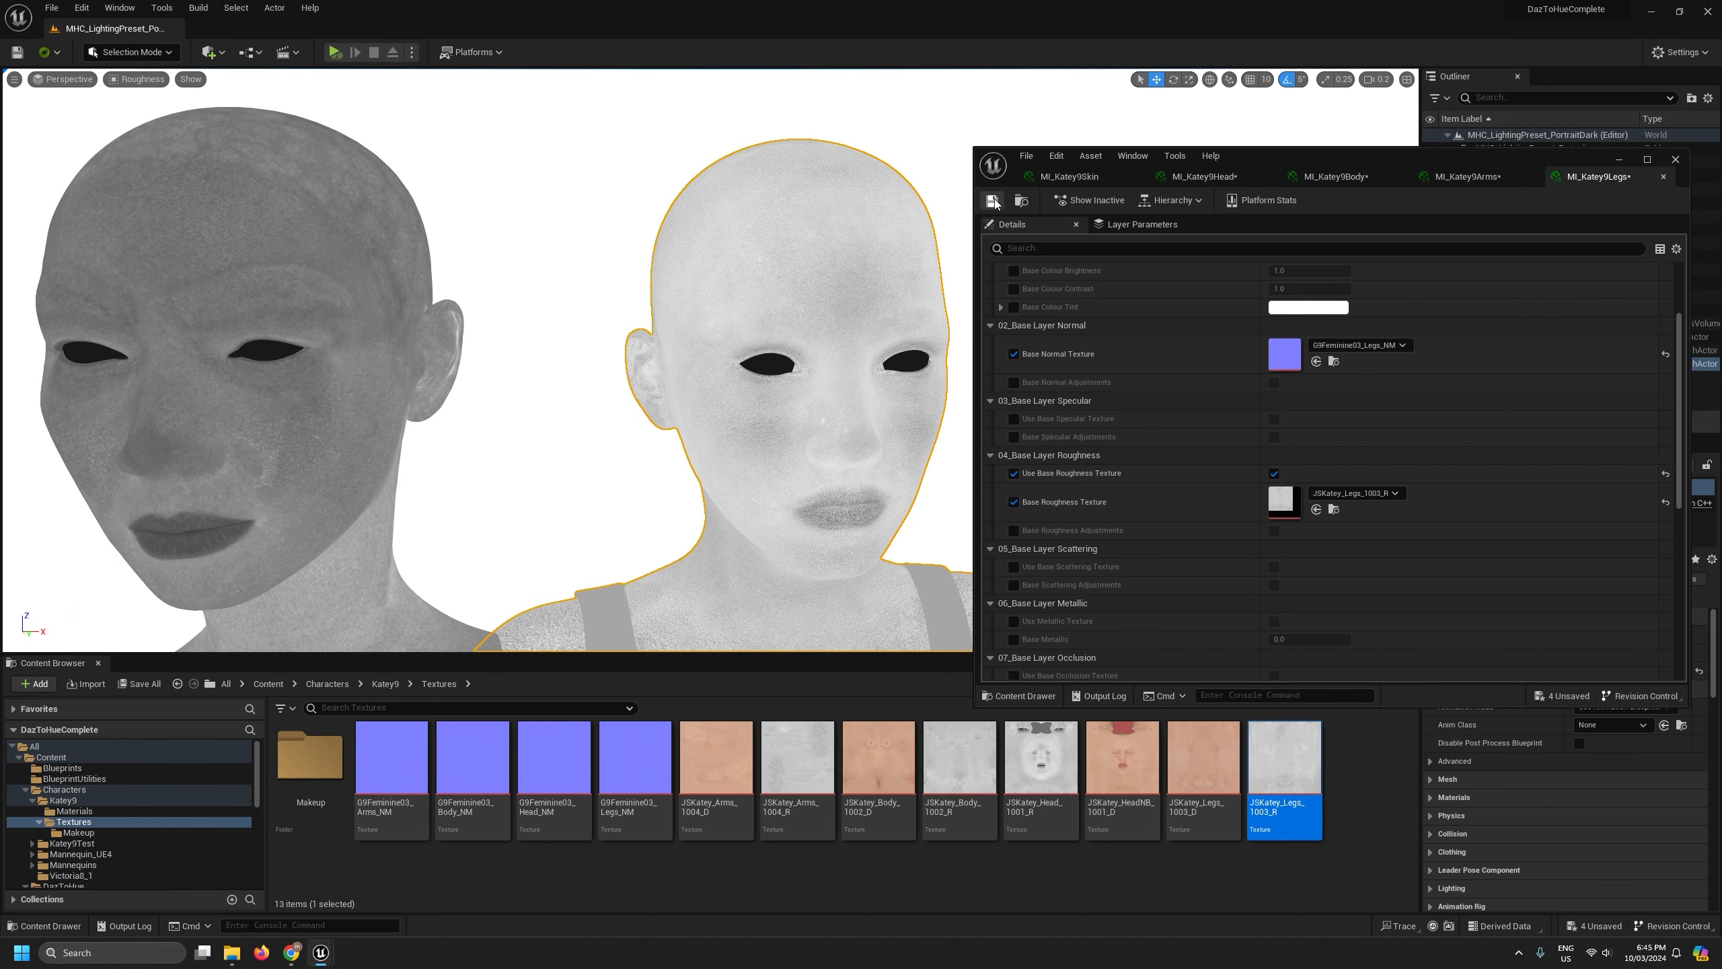
Switch the viewport to Lit and compare the skin shine of the Katey9 and MetaHuman heads
click(135, 82)
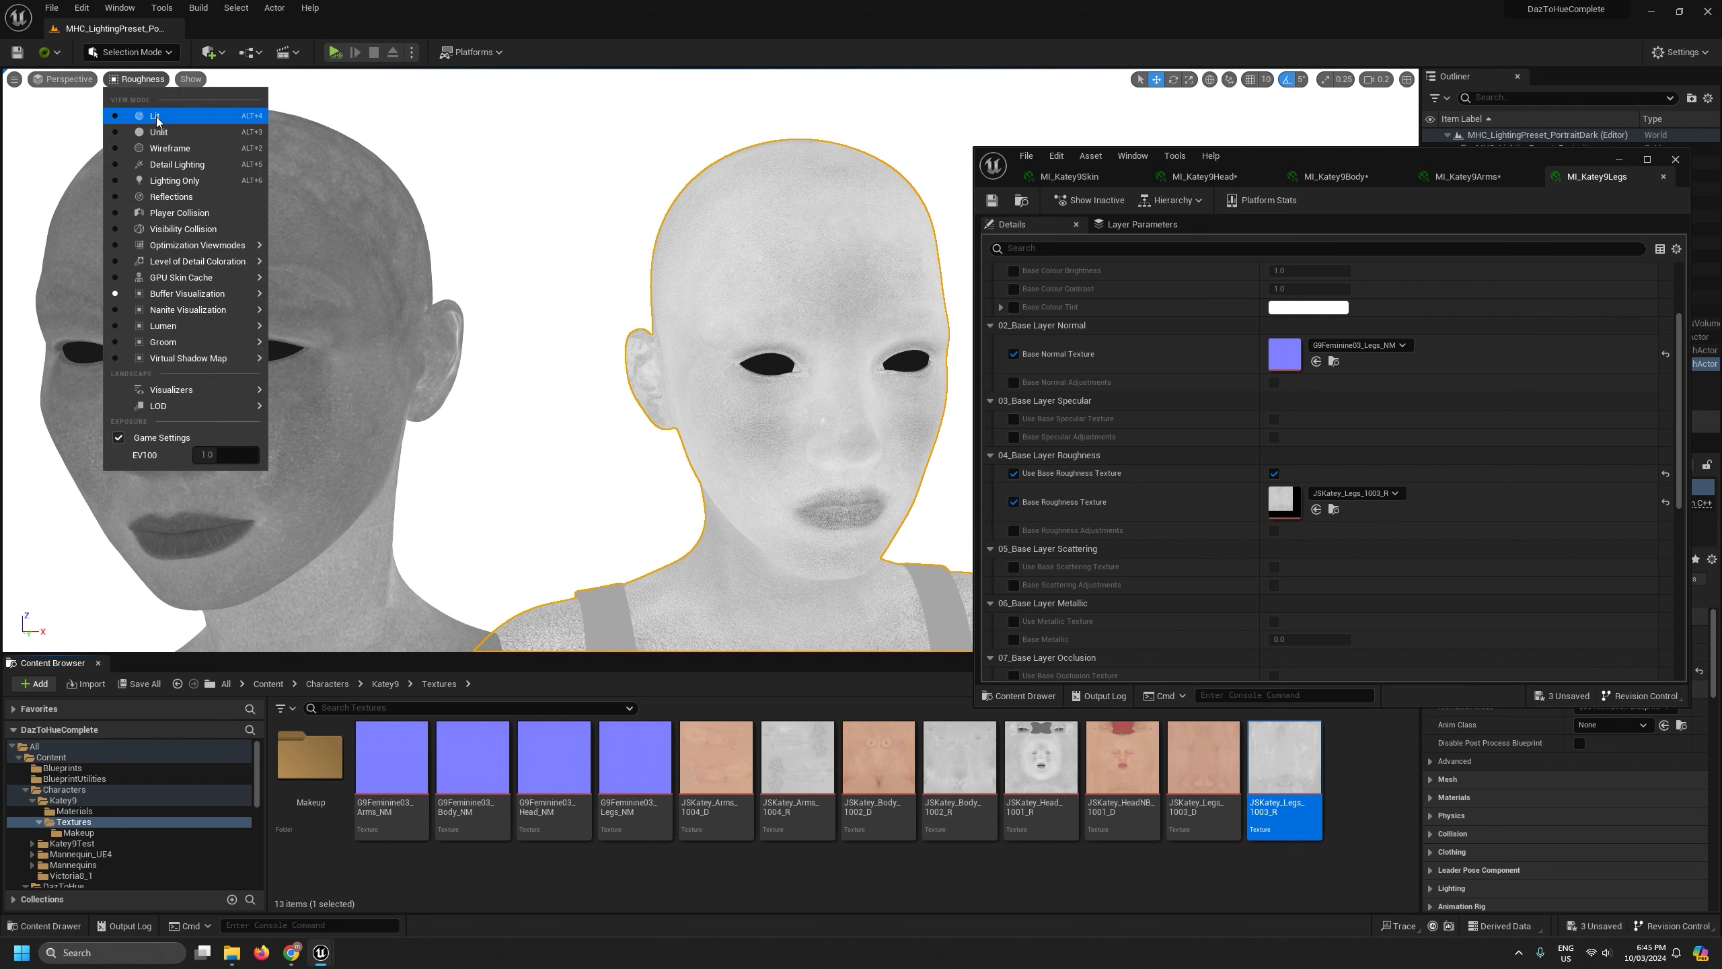
click(163, 118)
right_drag(545, 322, 226, 165)
scroll(665, 335, down, 2)
scroll(631, 334, up, 2)
scroll(570, 332, down, 2)
scroll(543, 342, up, 2)
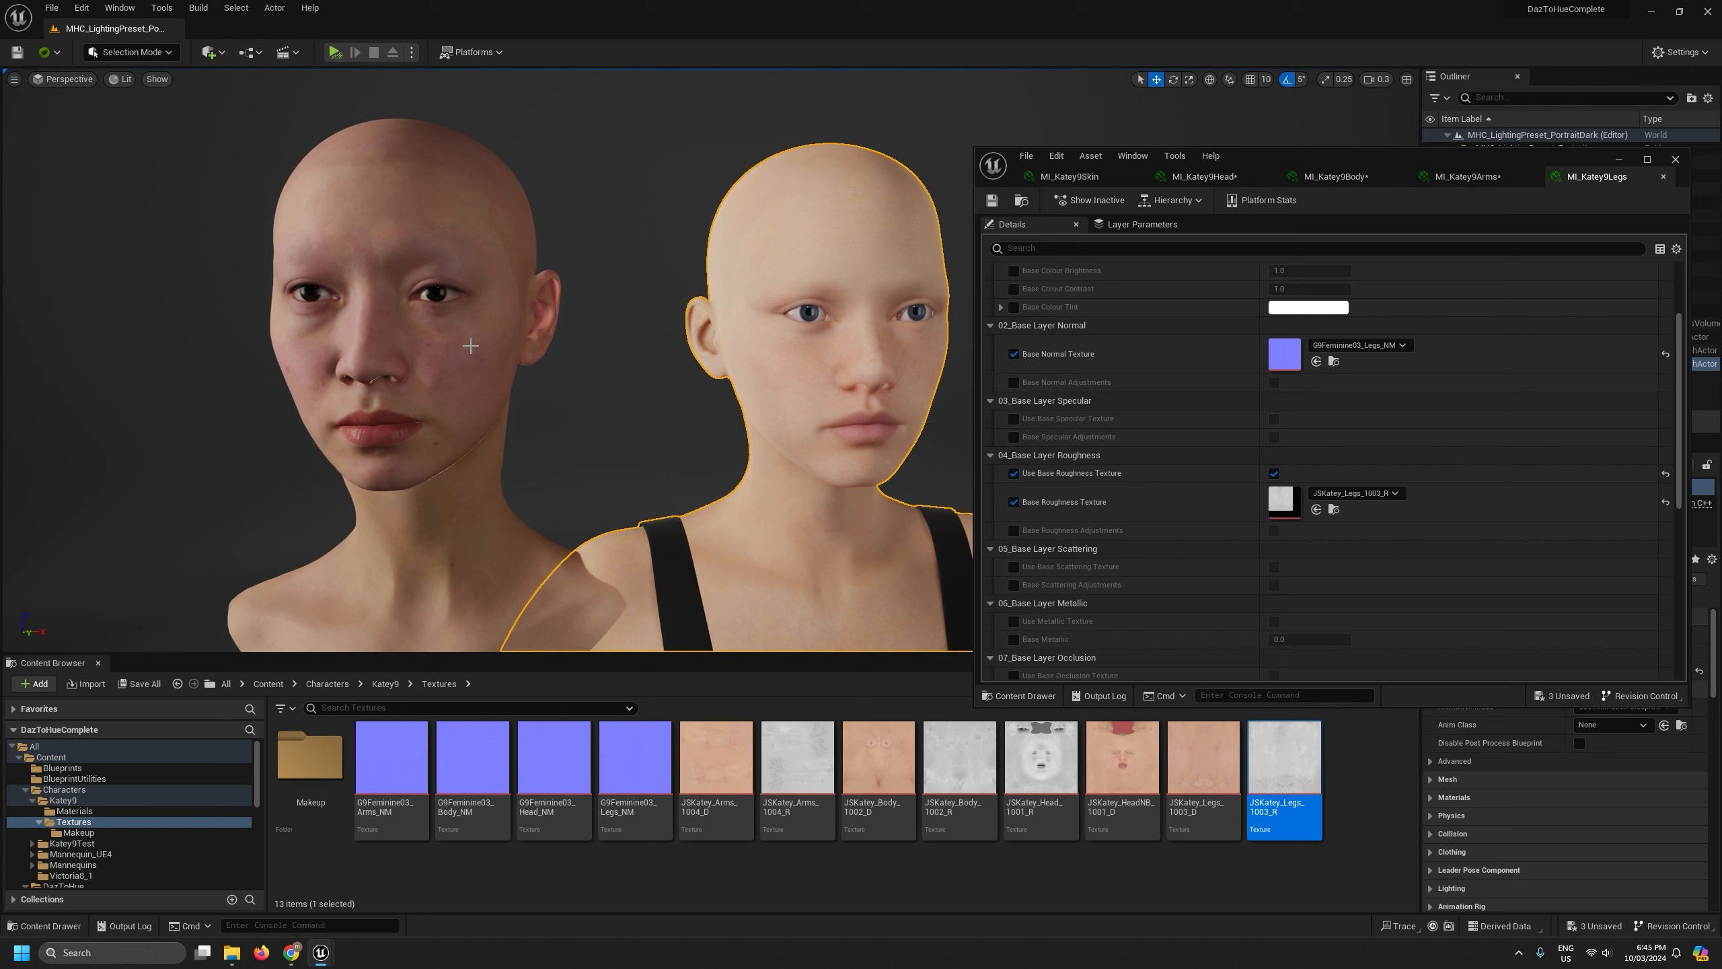
Show the Overview buffer visualization in the viewport and shift the material editor window slightly
click(124, 79)
mouse_move(197, 294)
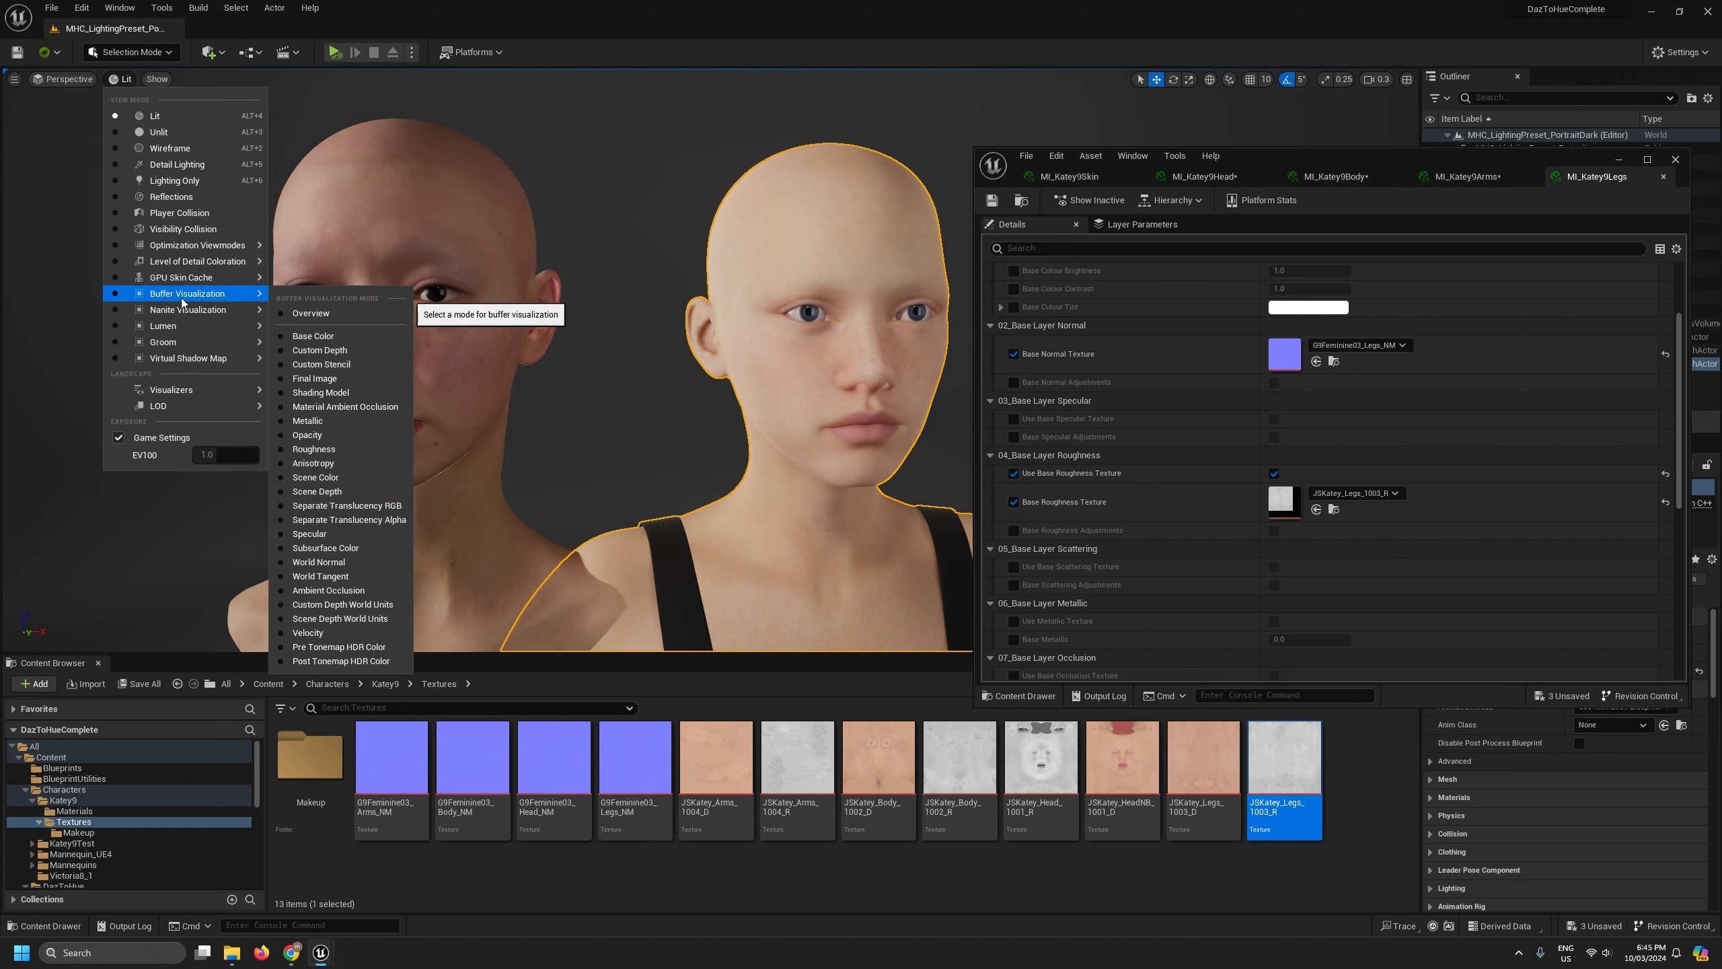
click(339, 322)
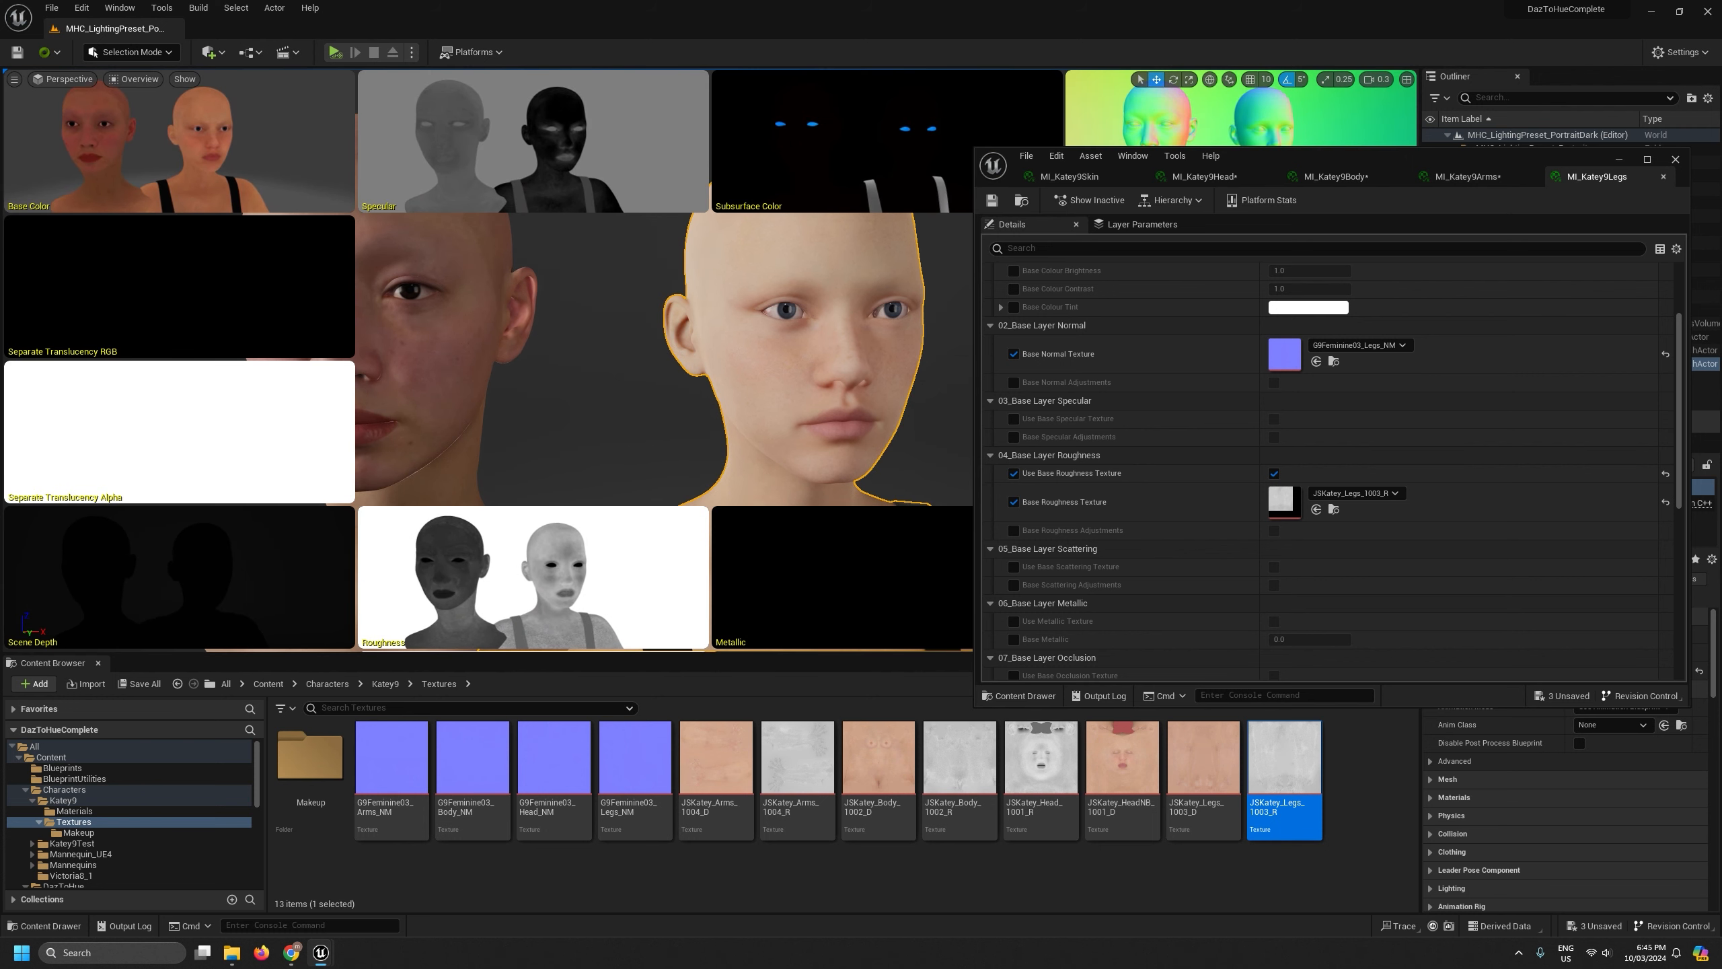
drag(1316, 156, 1282, 154)
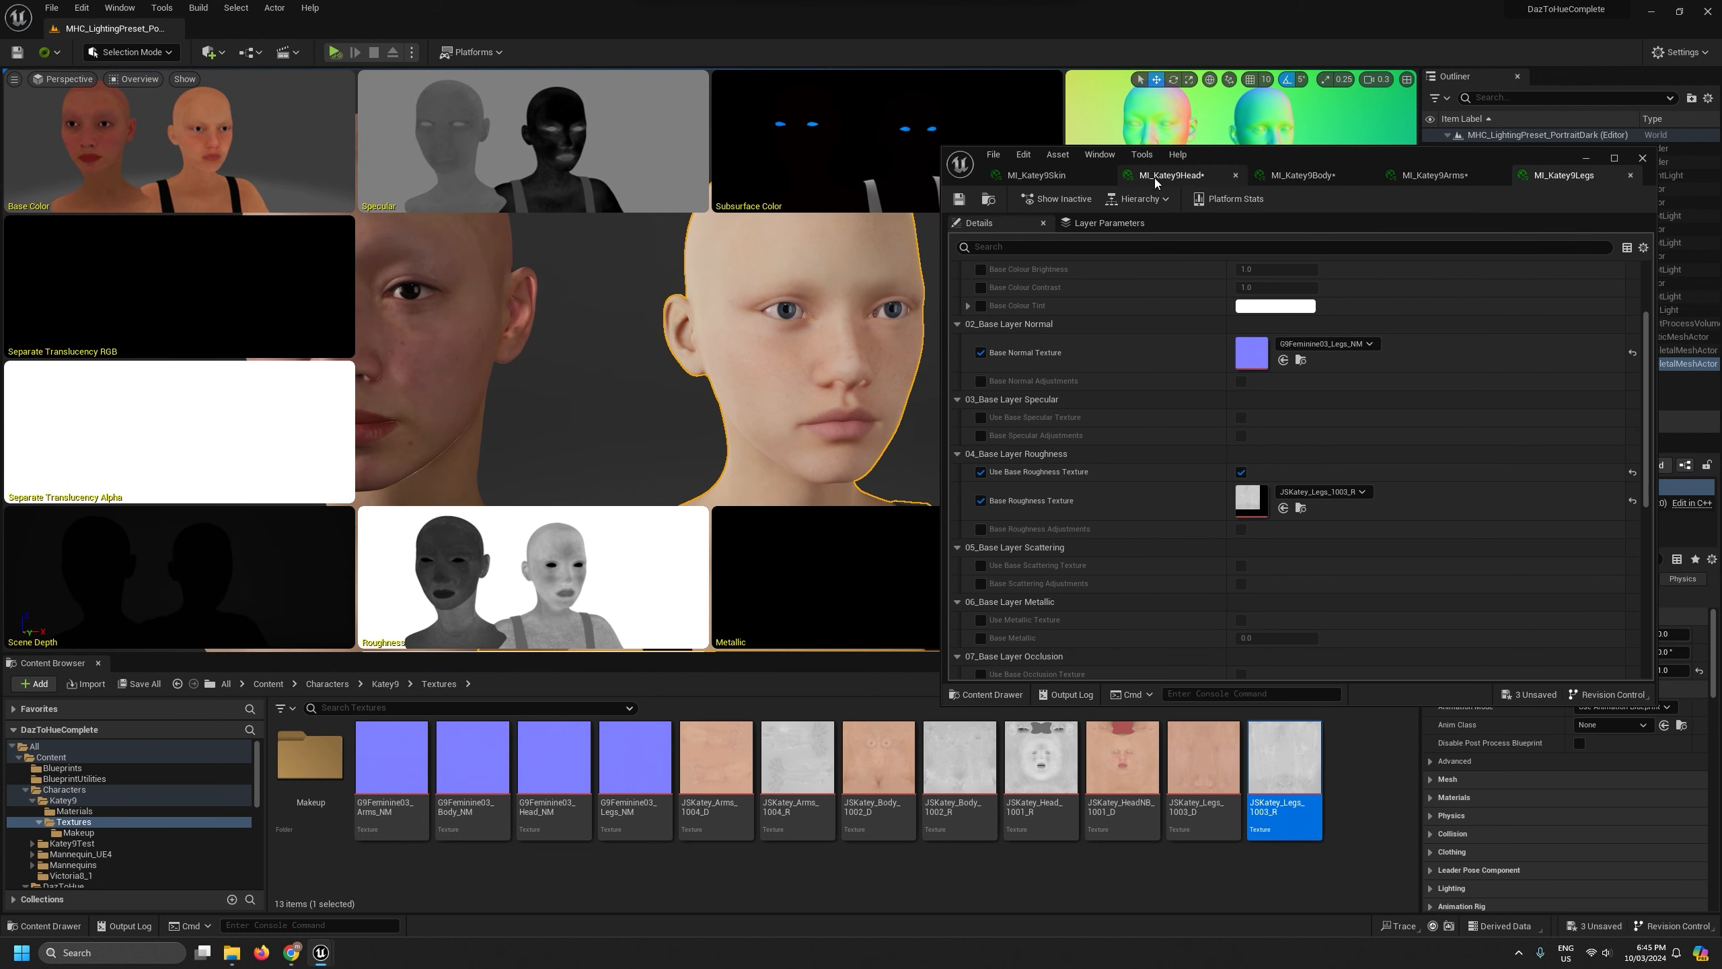
Enable Base Roughness Adjustments in the parent skin material MI_Katey9Skin
click(1037, 177)
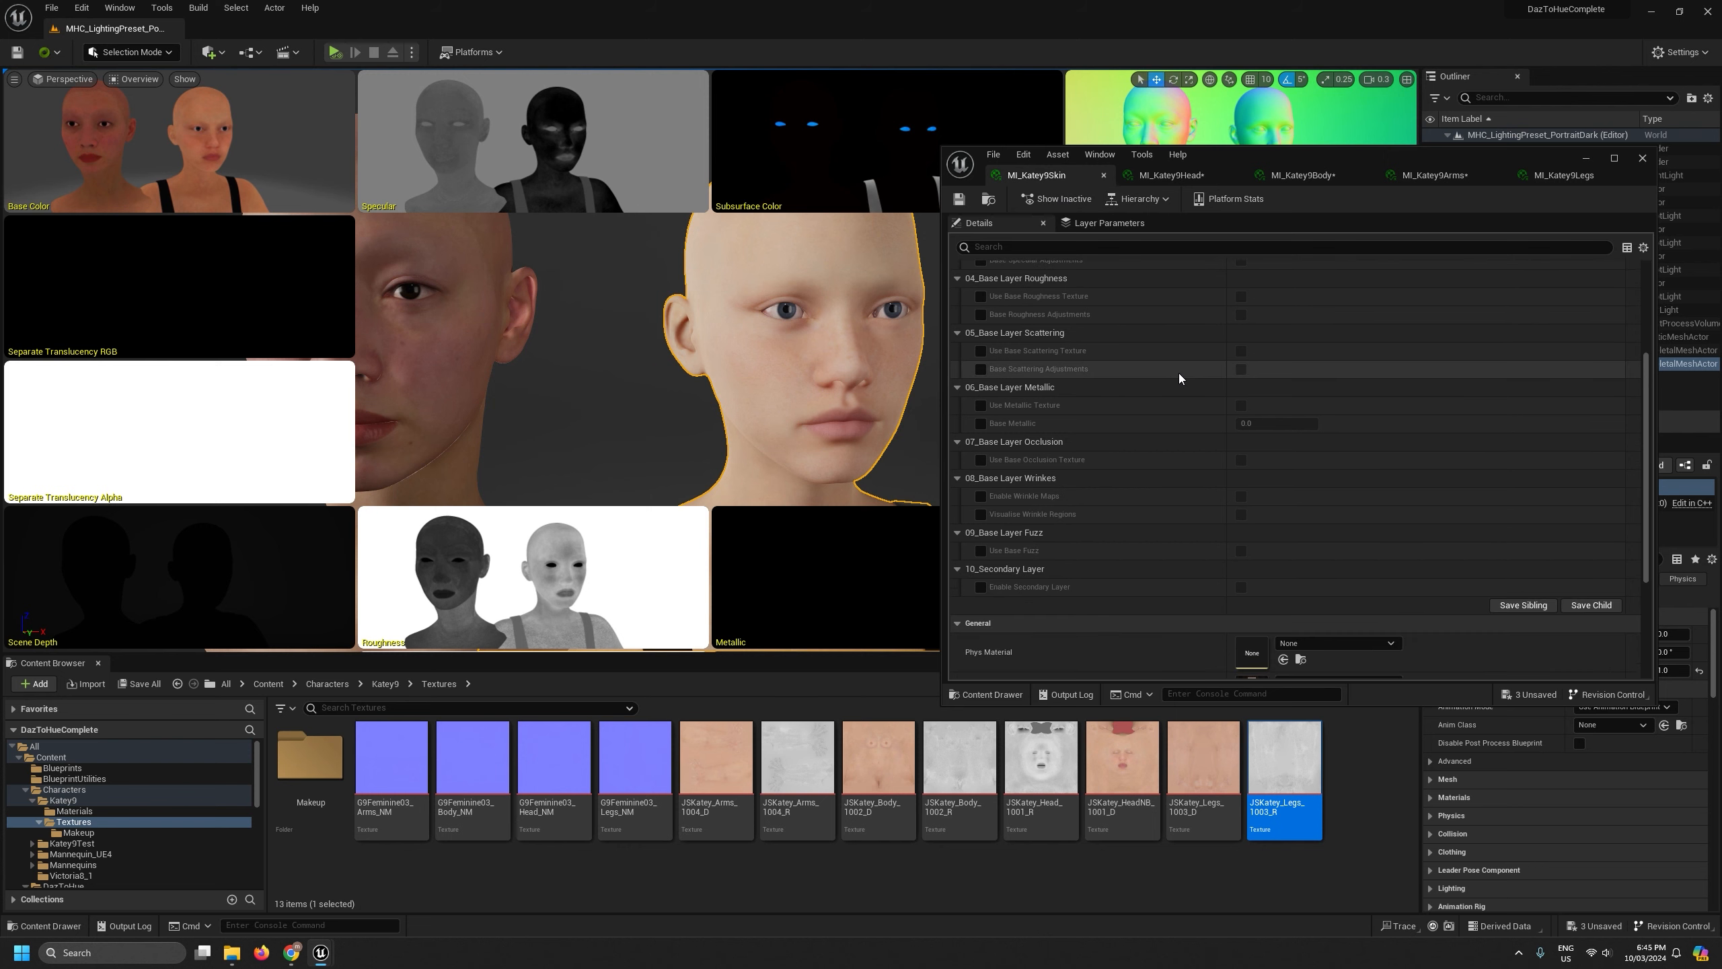
scroll(1178, 374, down, 2)
scroll(1178, 378, down, 2)
scroll(1114, 423, up, 2)
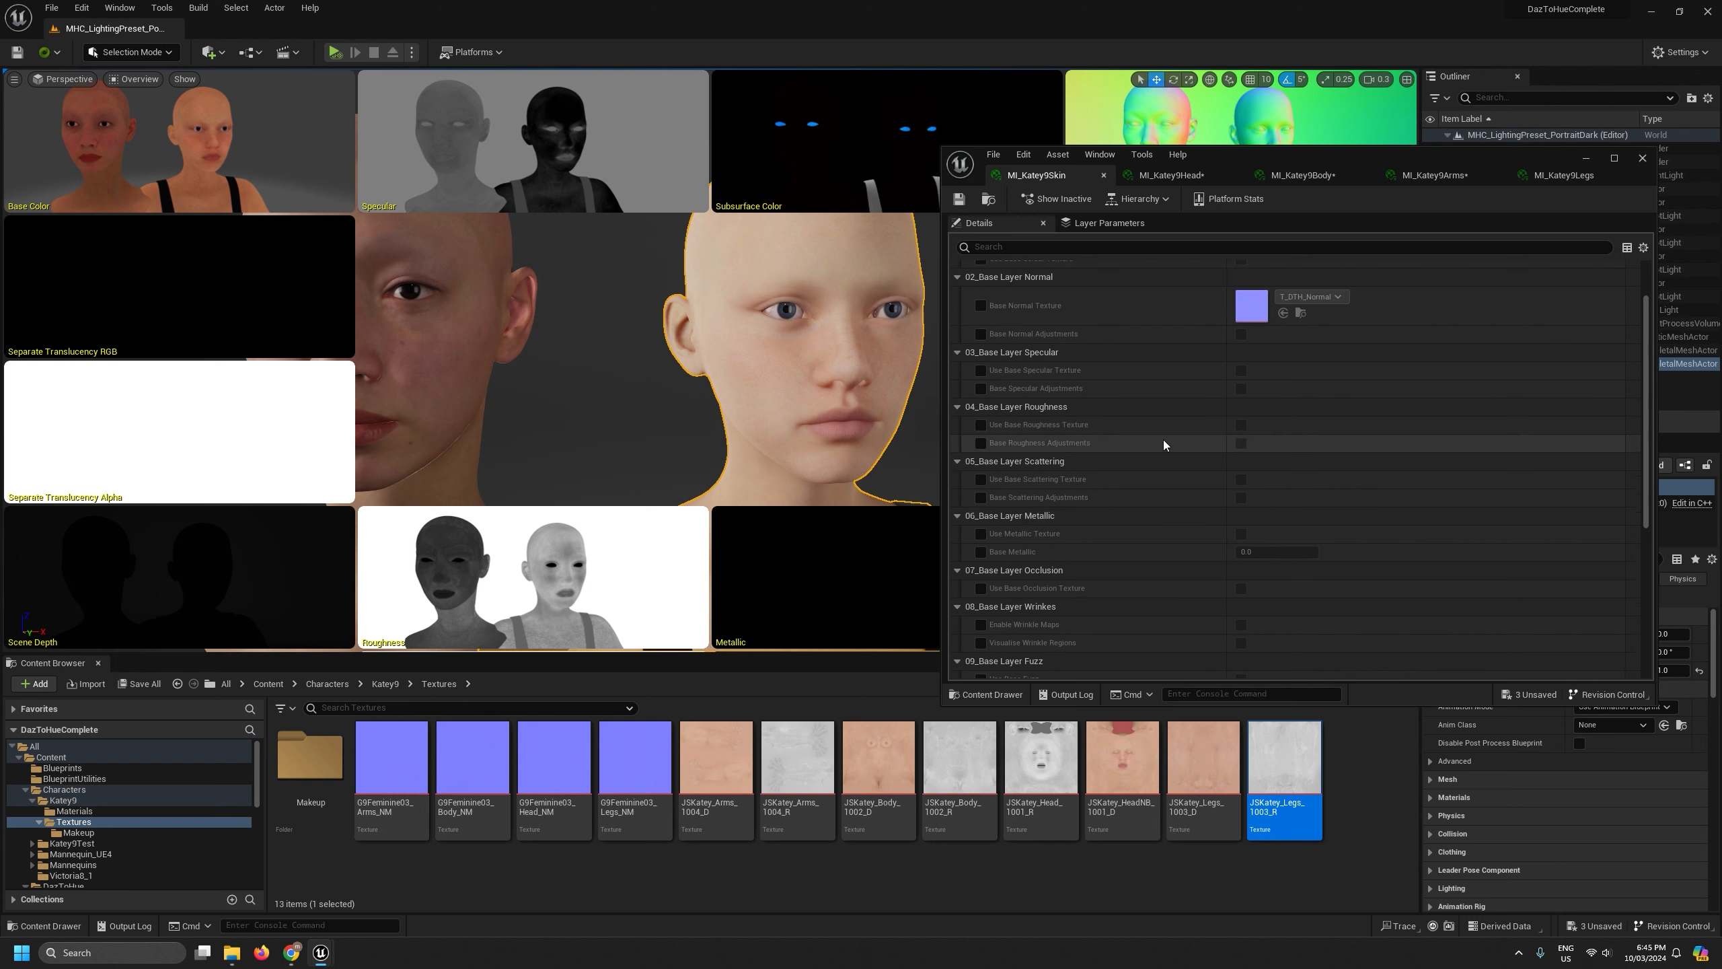
click(980, 443)
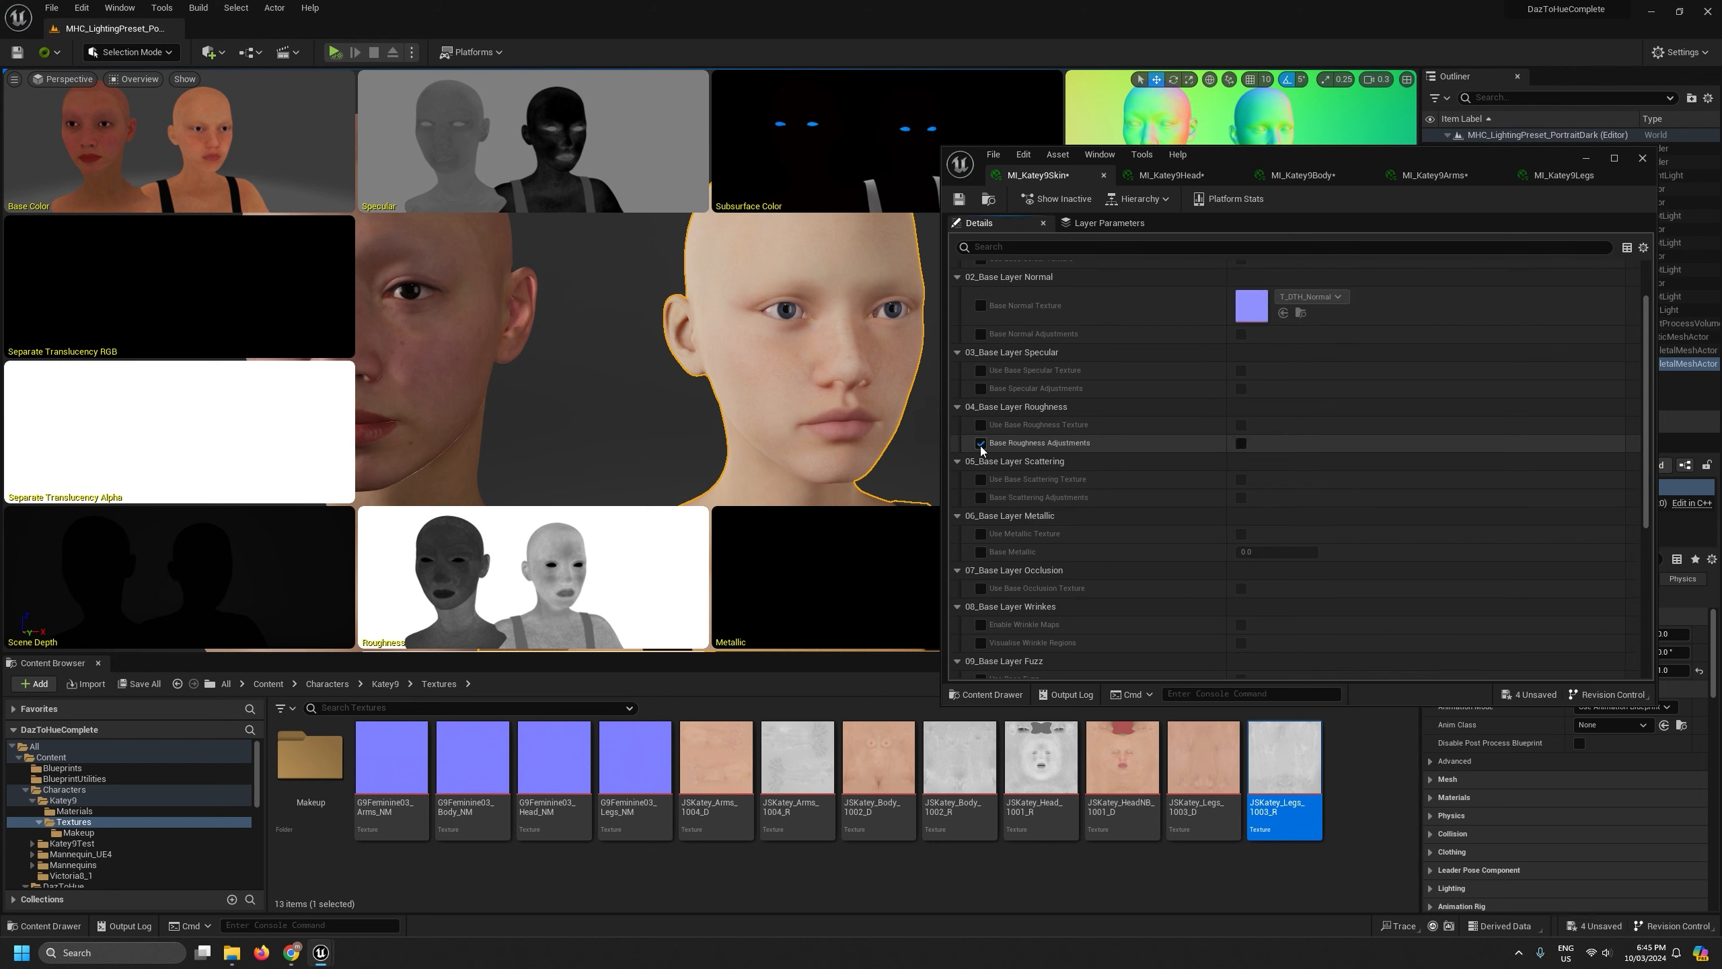
click(1244, 442)
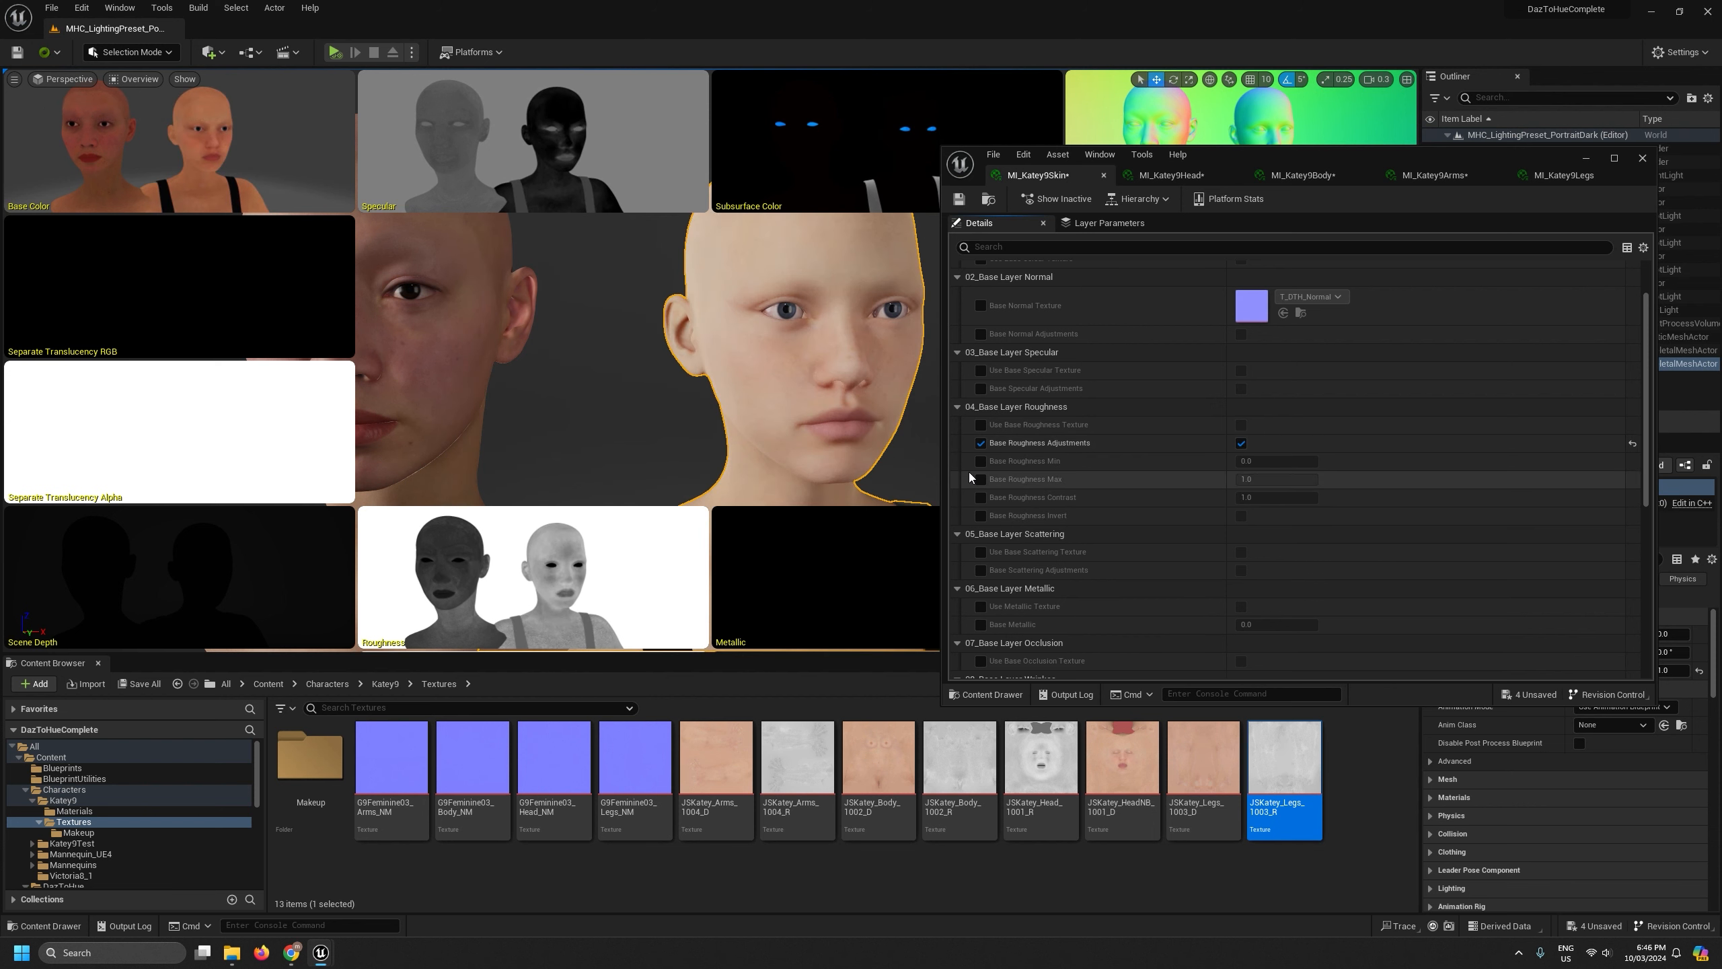
Narrow the material editor window and examine the roughness of the MetaHuman and Katey9 heads up close in the viewport
drag(943, 462, 1072, 463)
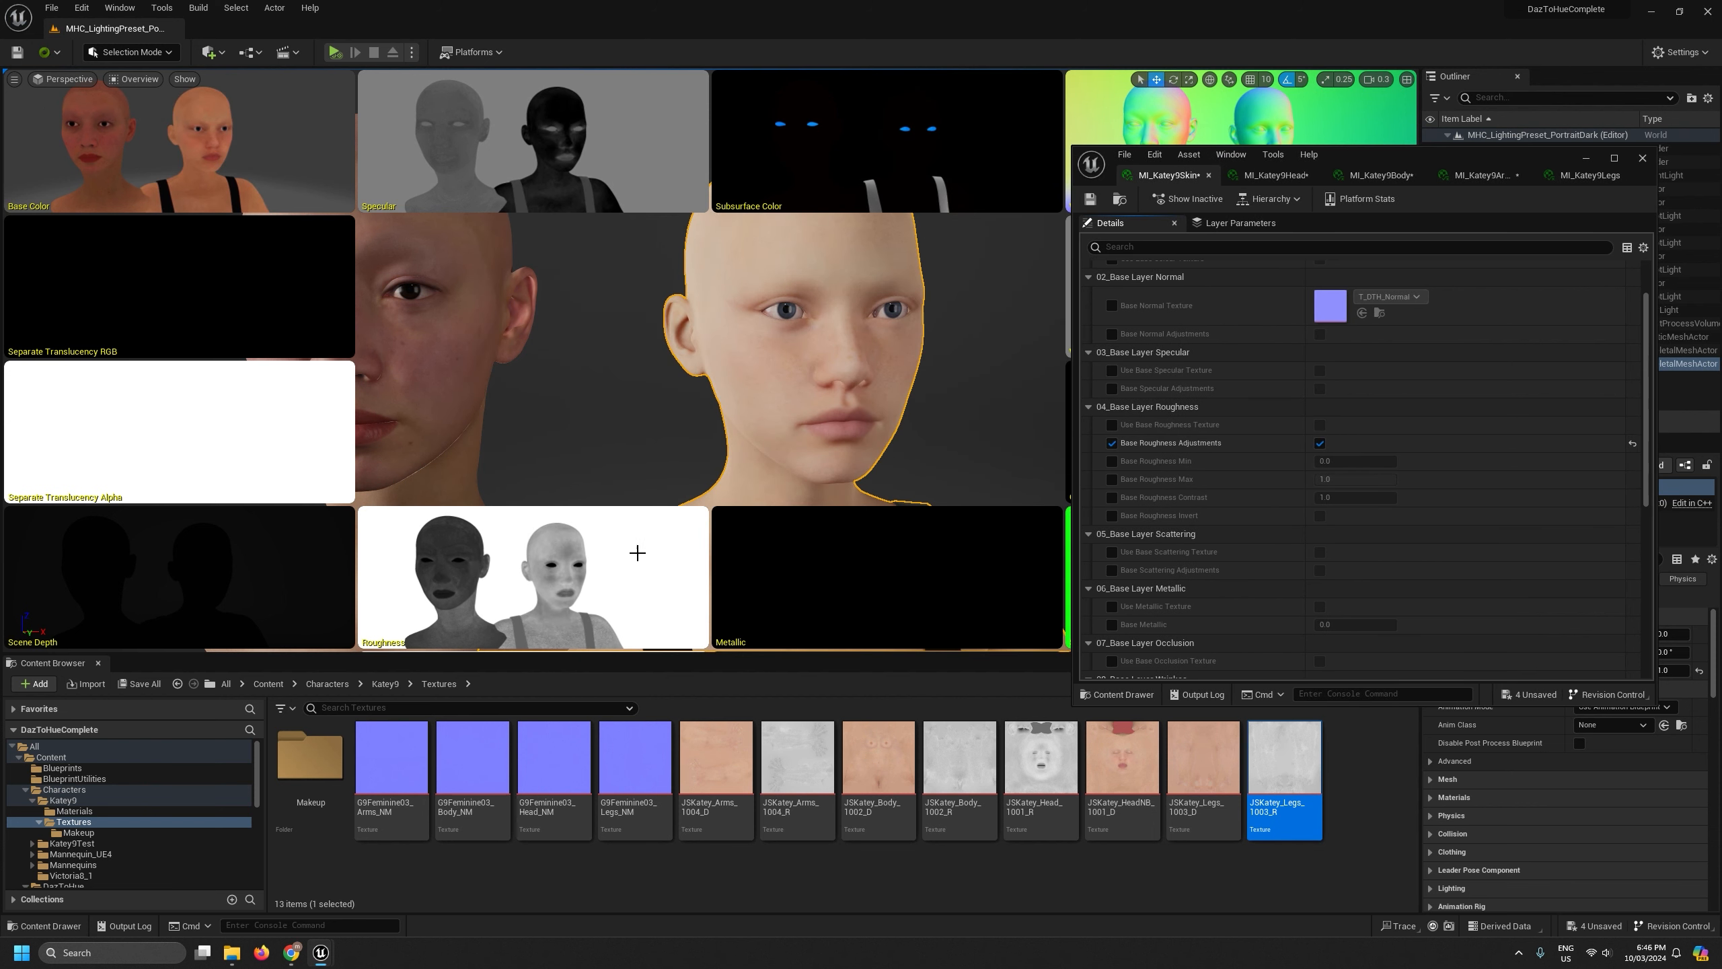
middle_drag(561, 507, 553, 492)
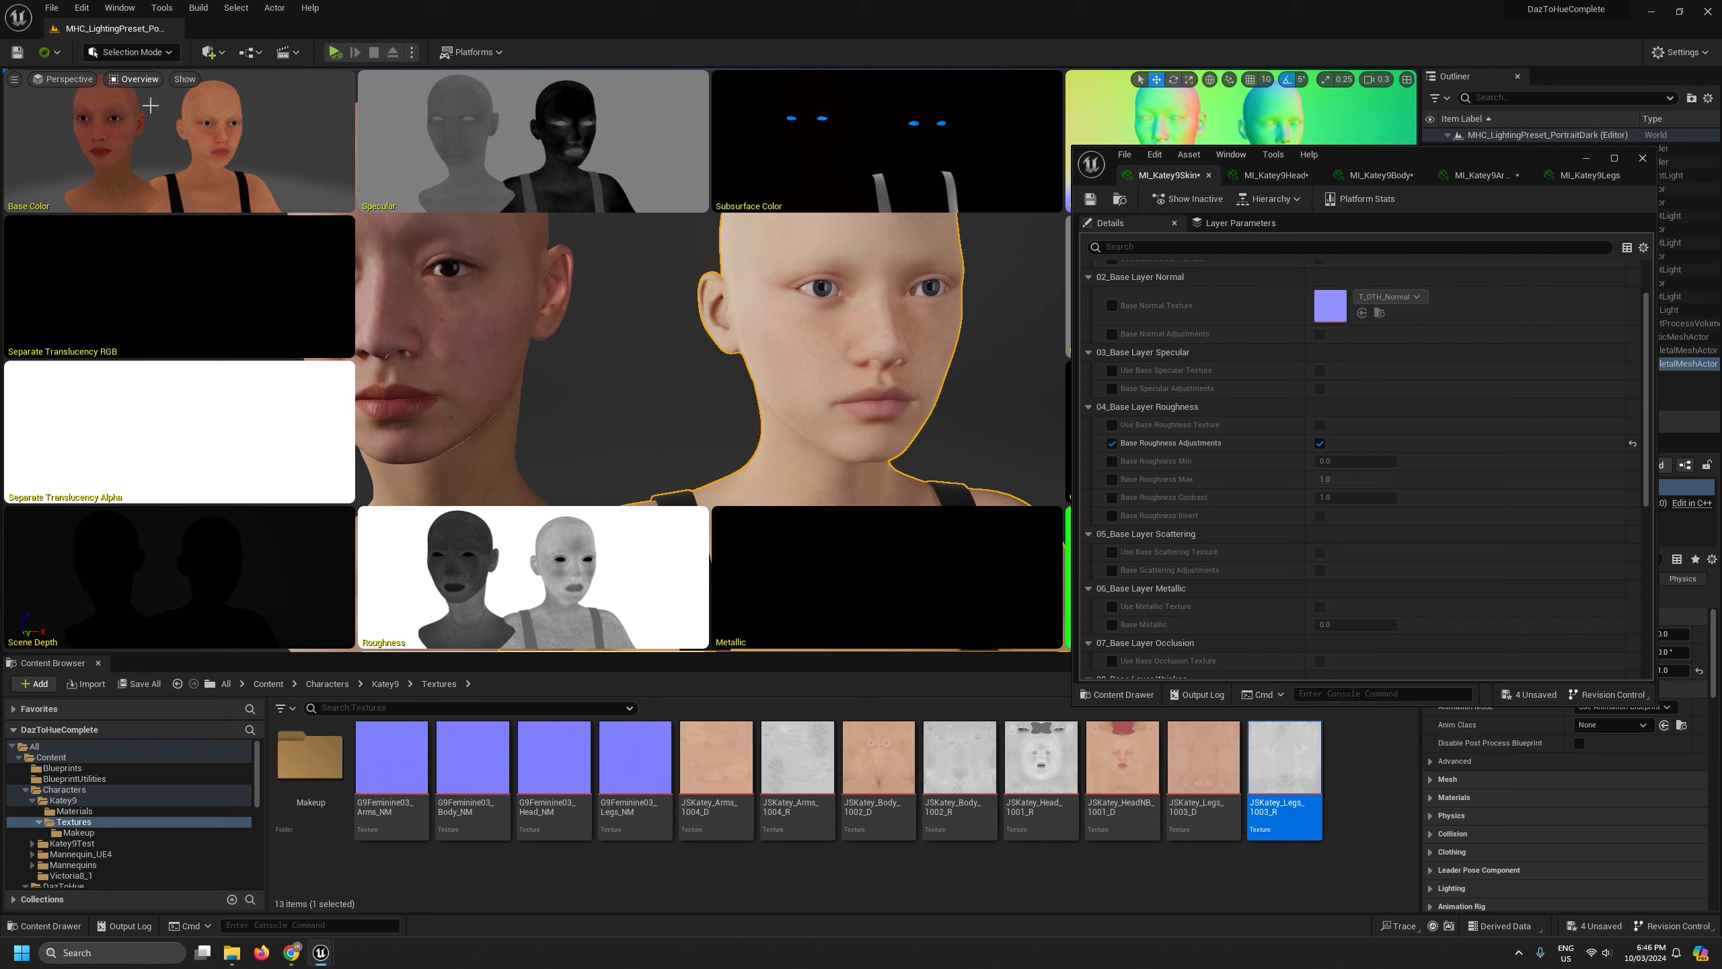
key(w)
right_drag(150, 105, 142, 99)
scroll(149, 99, down, 1)
key(s)
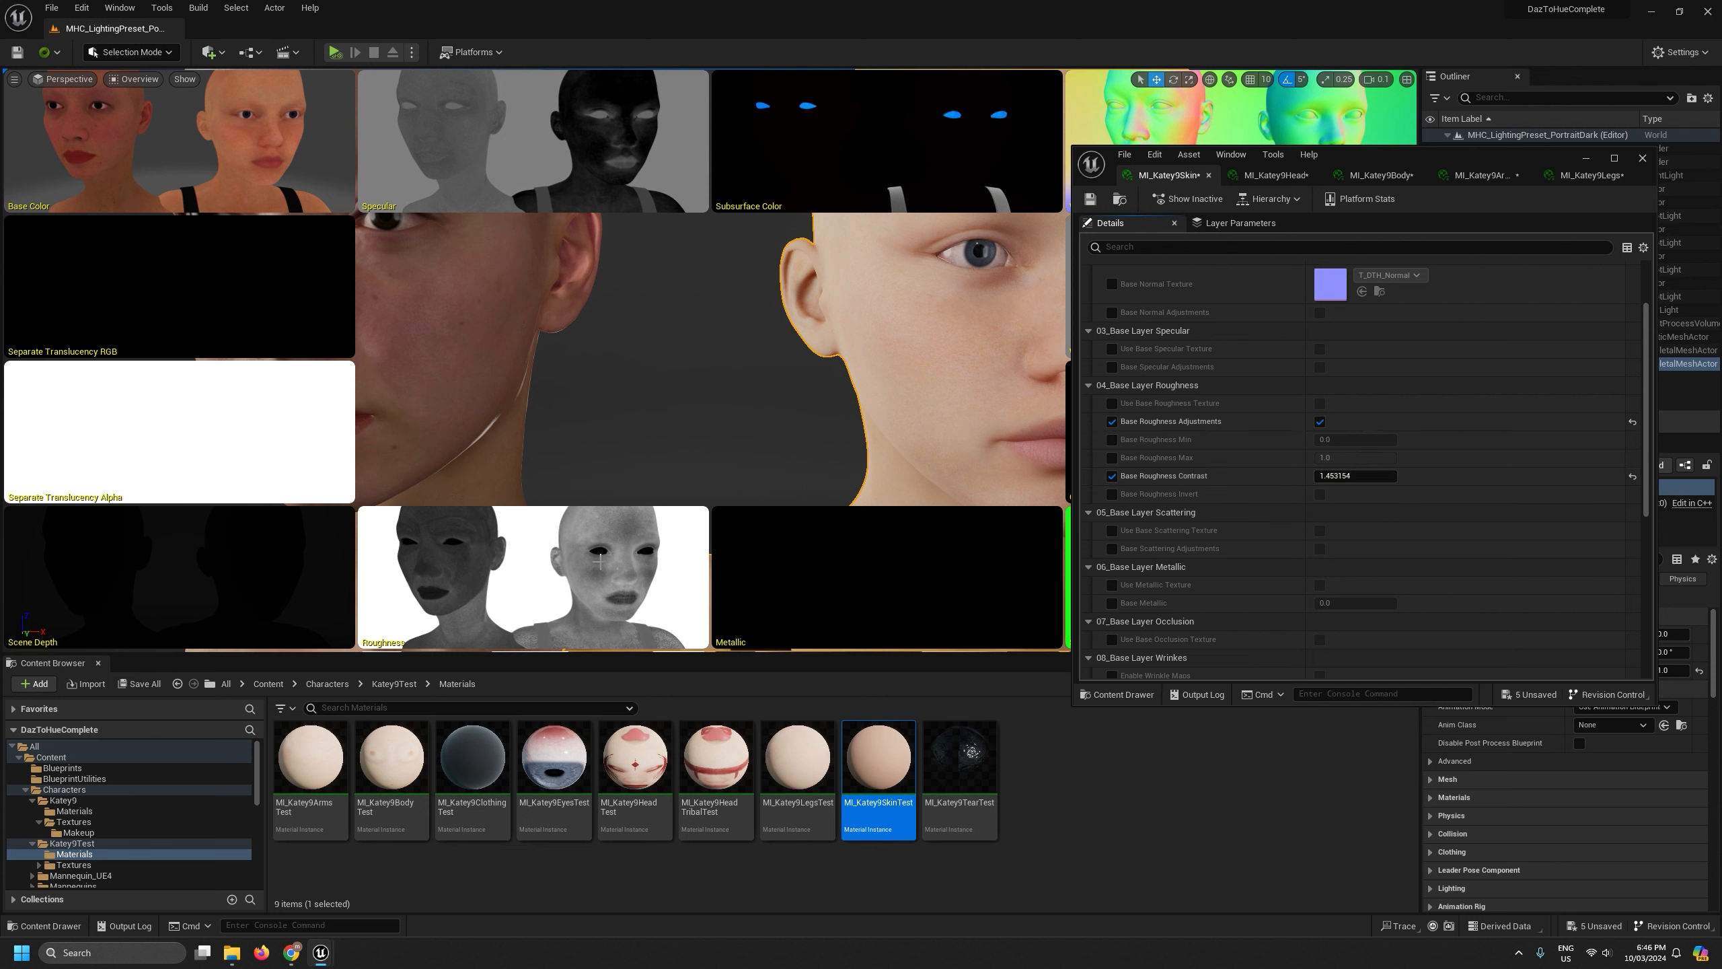
right_drag(917, 385, 939, 438)
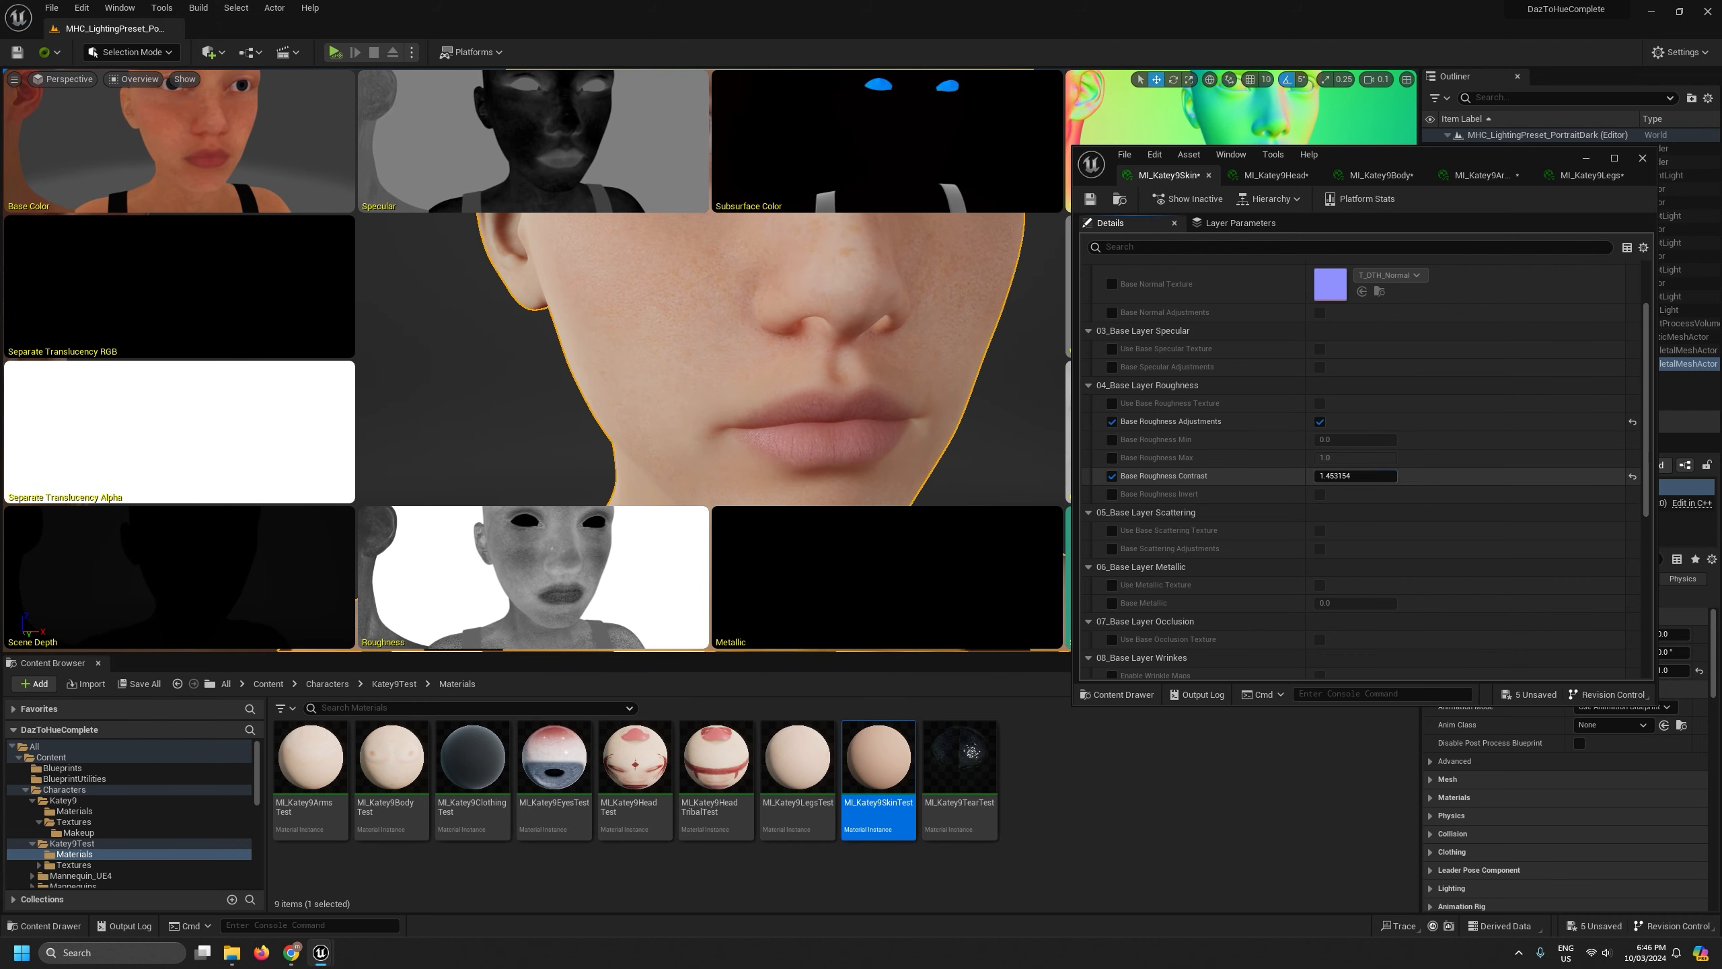
Try different Base Roughness Contrast values in MI_Katey9Skin and set it to 1.5
drag(1371, 476, 1424, 477)
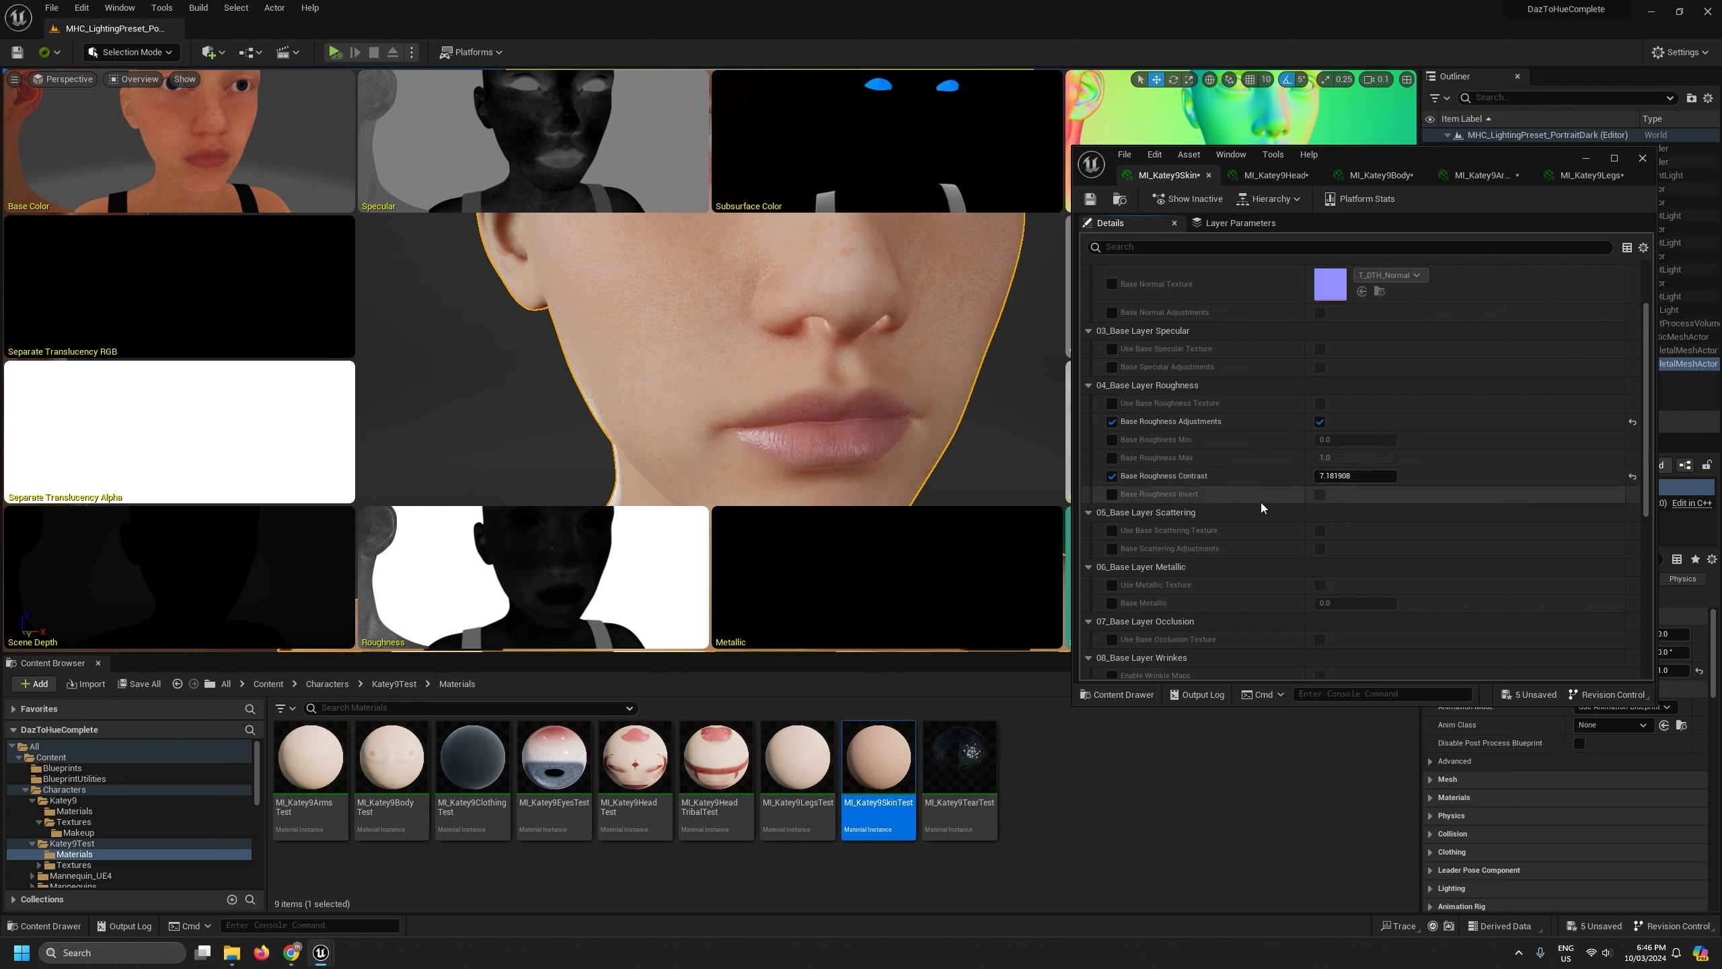
drag(1363, 476, 1361, 477)
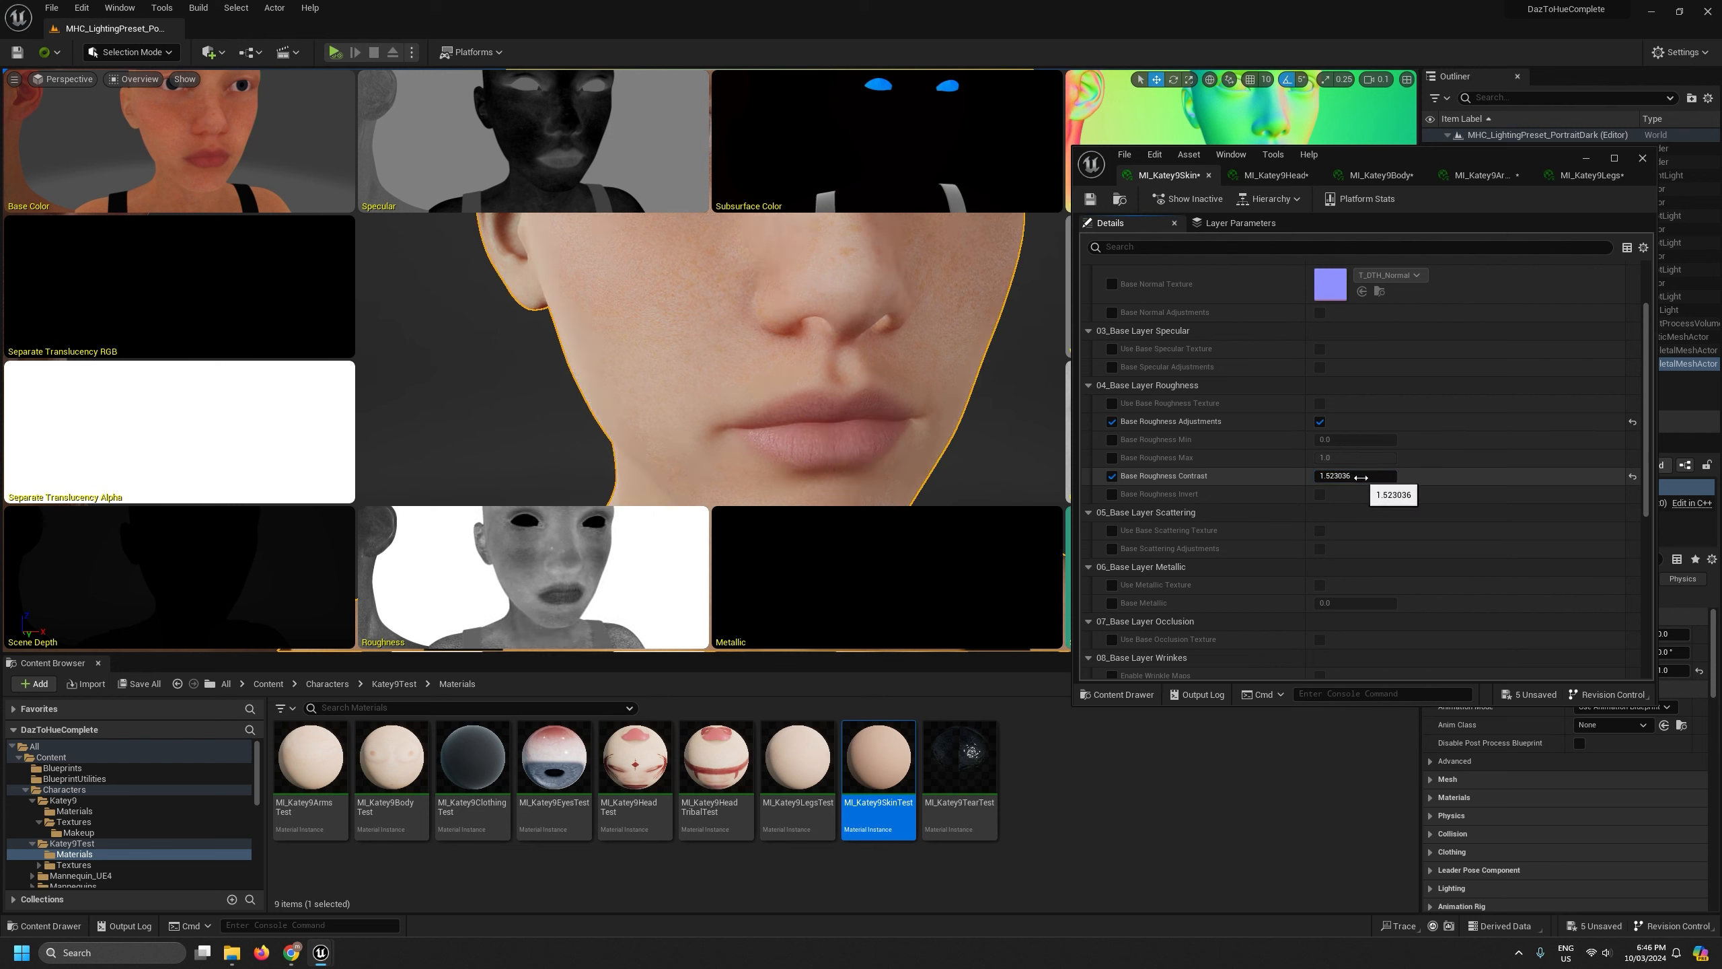
click(1362, 477)
right_drag(895, 456, 888, 480)
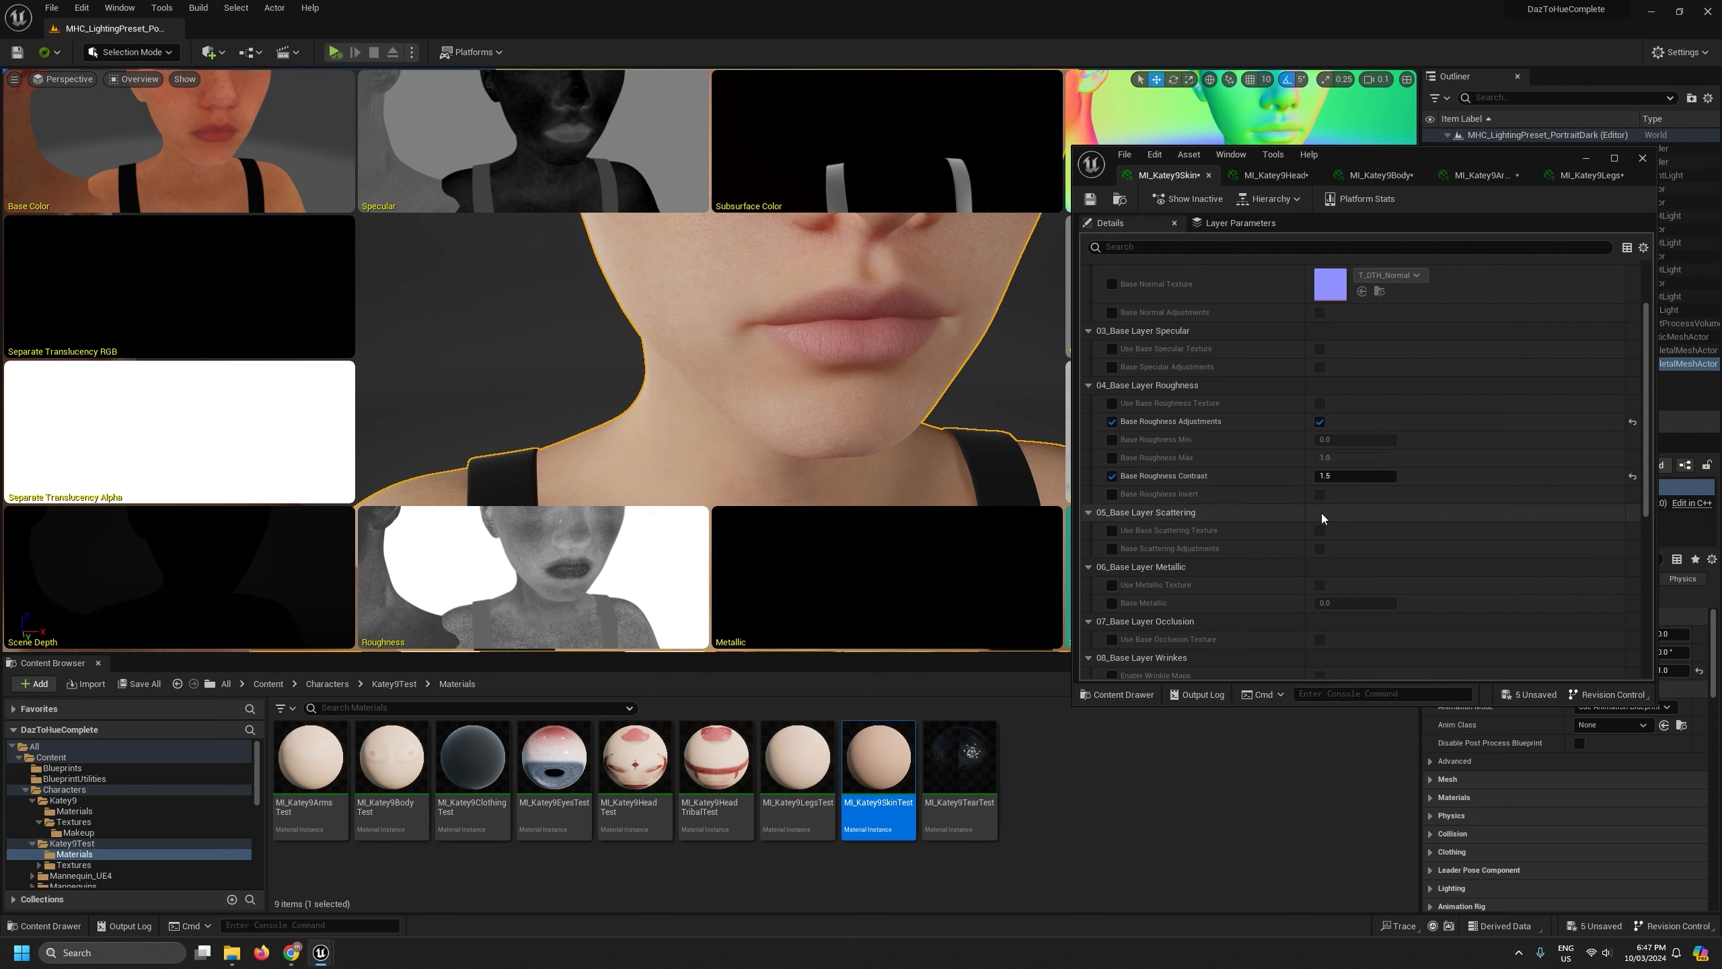
Review the roughness parameters of MI_Katey9Head, return to MI_Katey9Skin, and compare both heads from farther away
click(1275, 175)
scroll(1282, 325, down, 3)
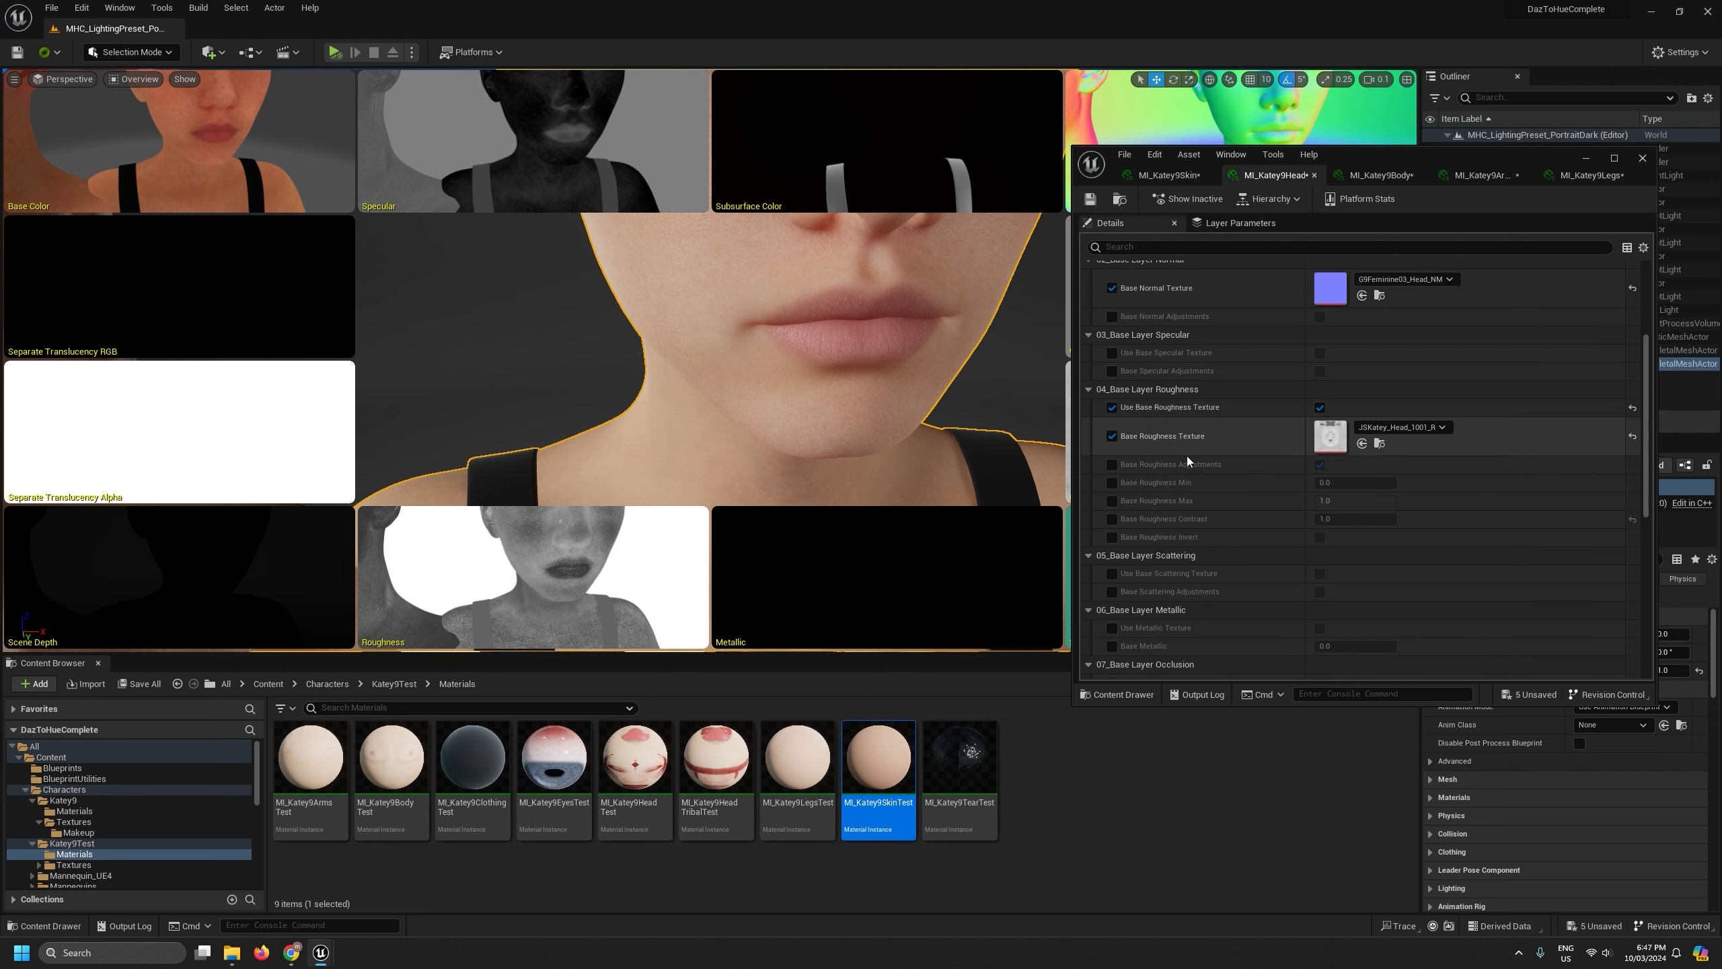
click(1169, 175)
right_drag(712, 359, 719, 325)
scroll(702, 319, down, 5)
click(1126, 847)
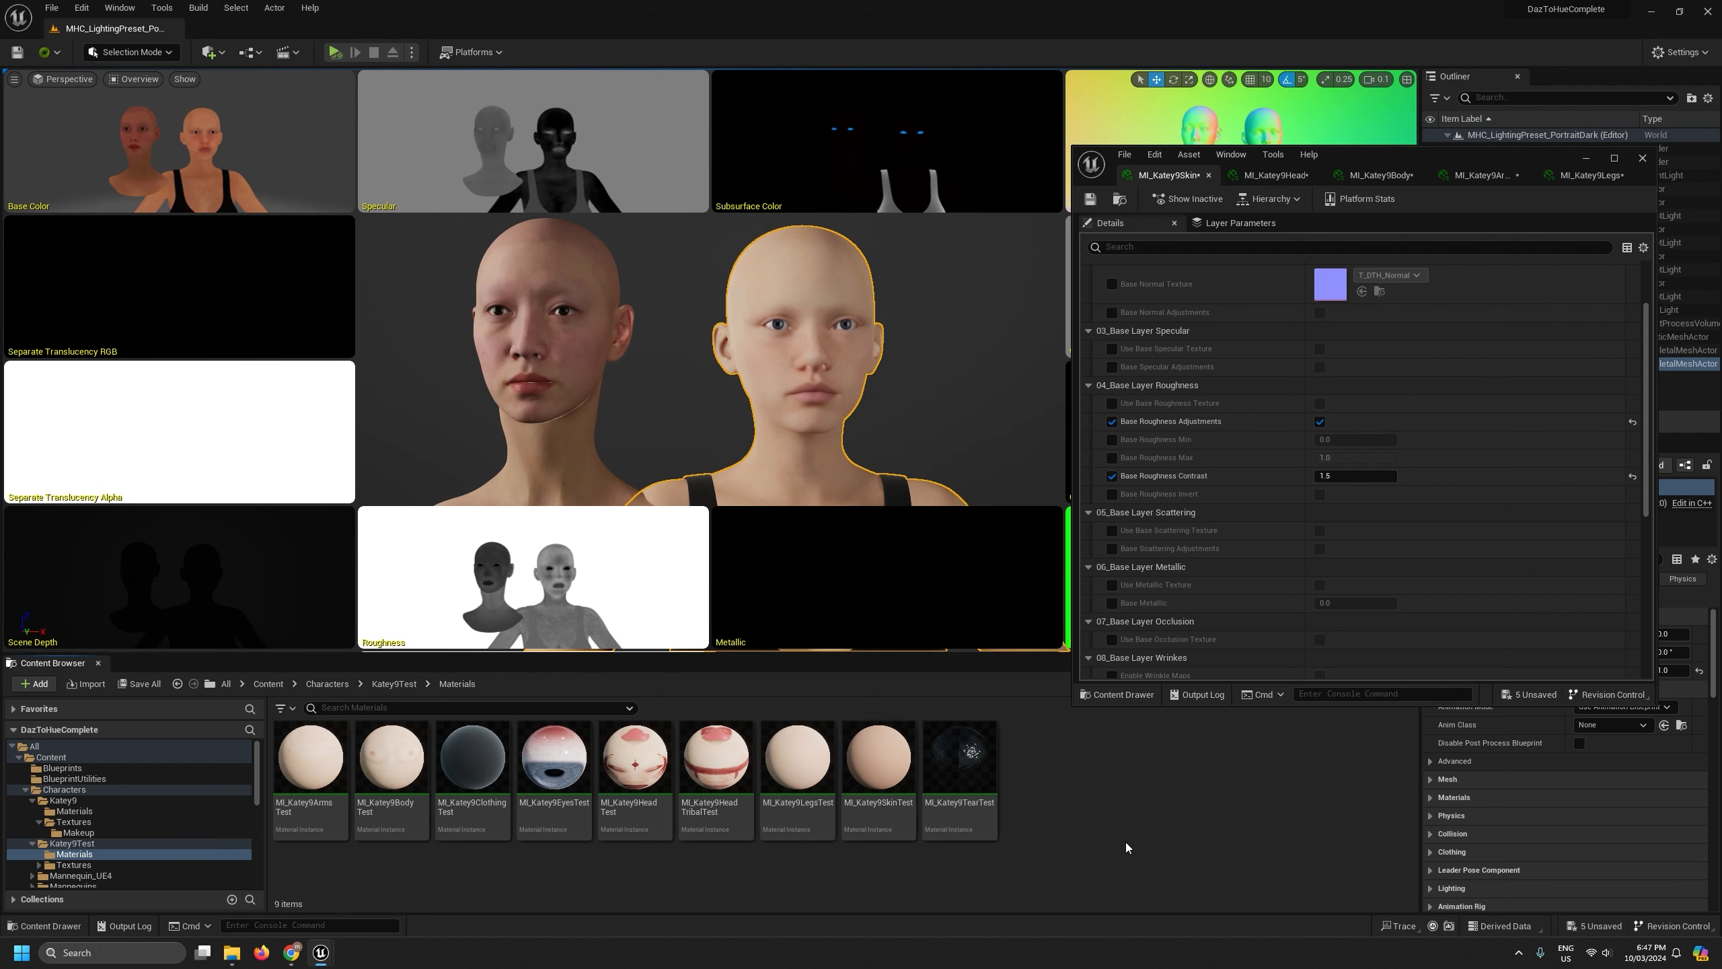
Show the Characters/Katey9/Textures folder in the content browser and switch to the exported Katey9 Textures folder in File Explorer
click(32, 843)
click(88, 822)
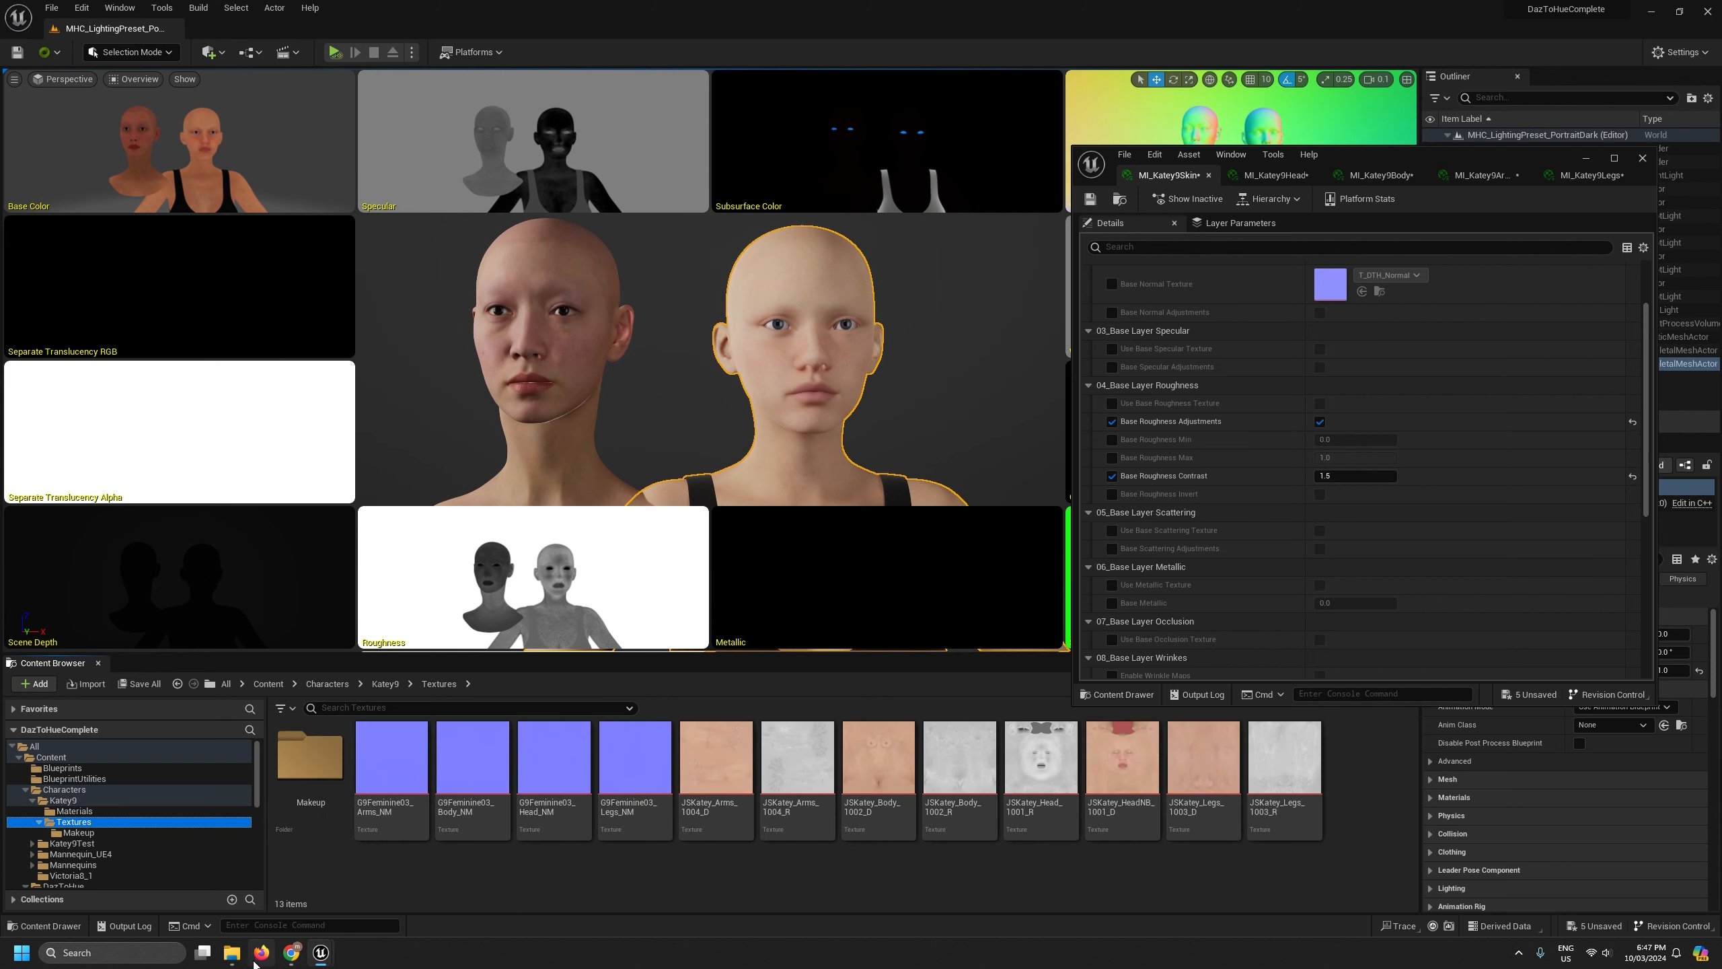
click(231, 953)
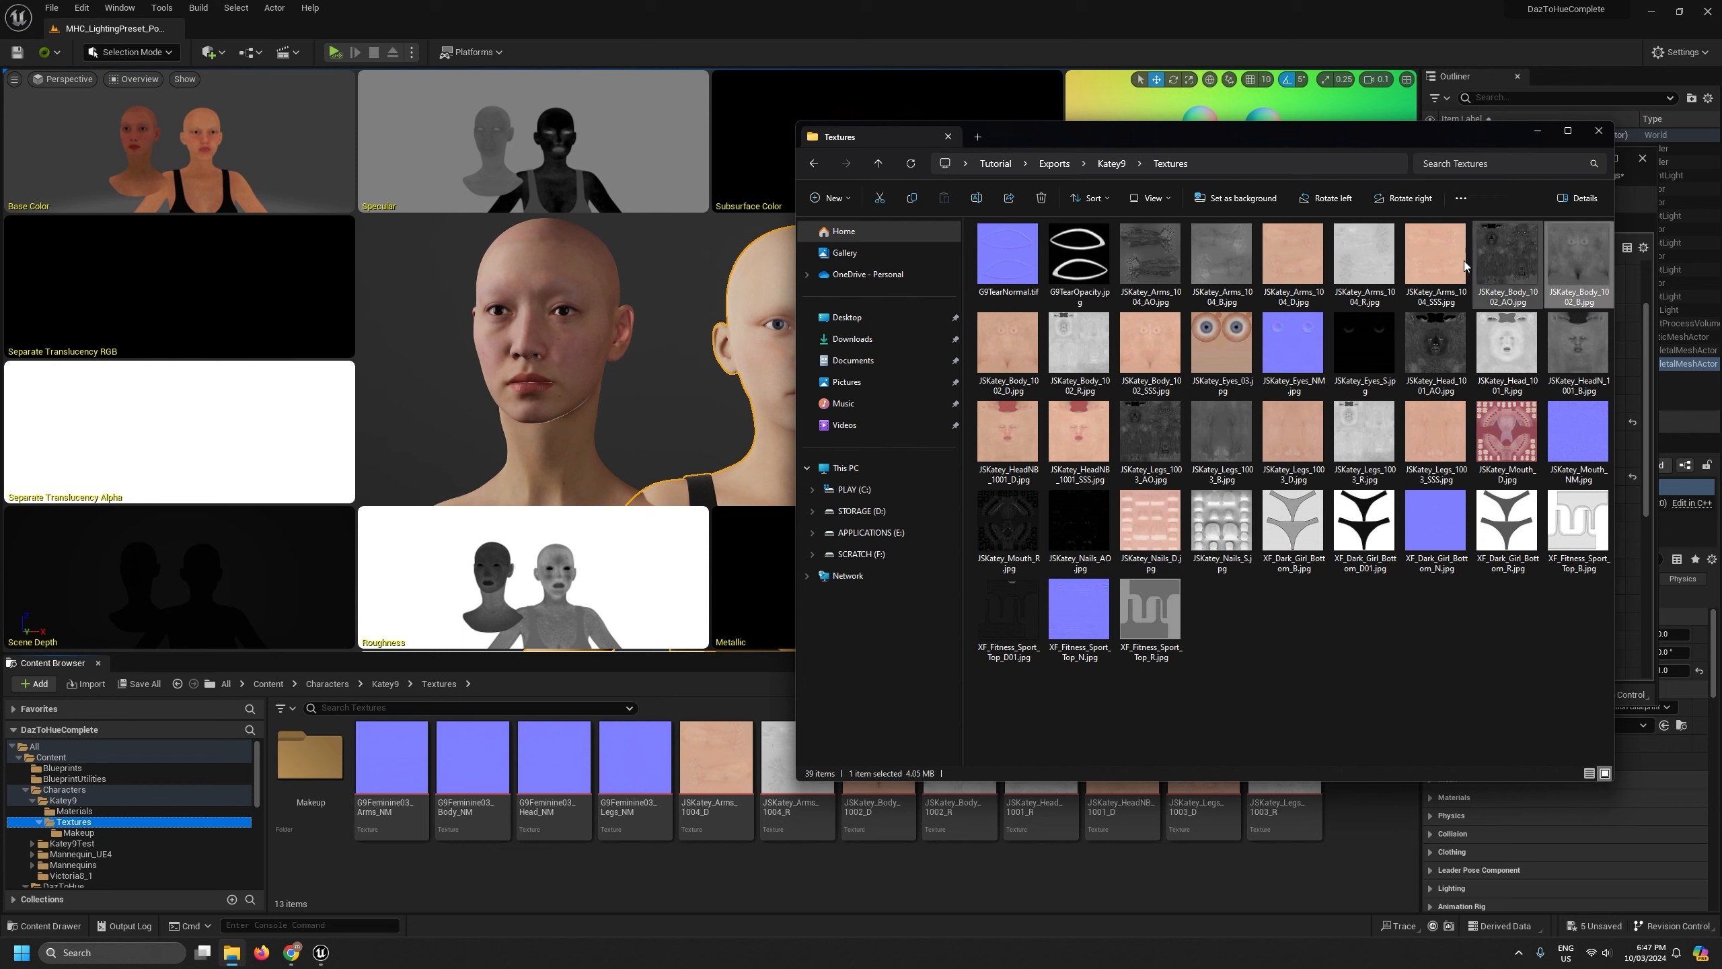
View JSKatey_Body_1002_AO.jpg, examine its fine skin detail up close, and close the image
click(1081, 362)
click(1150, 437)
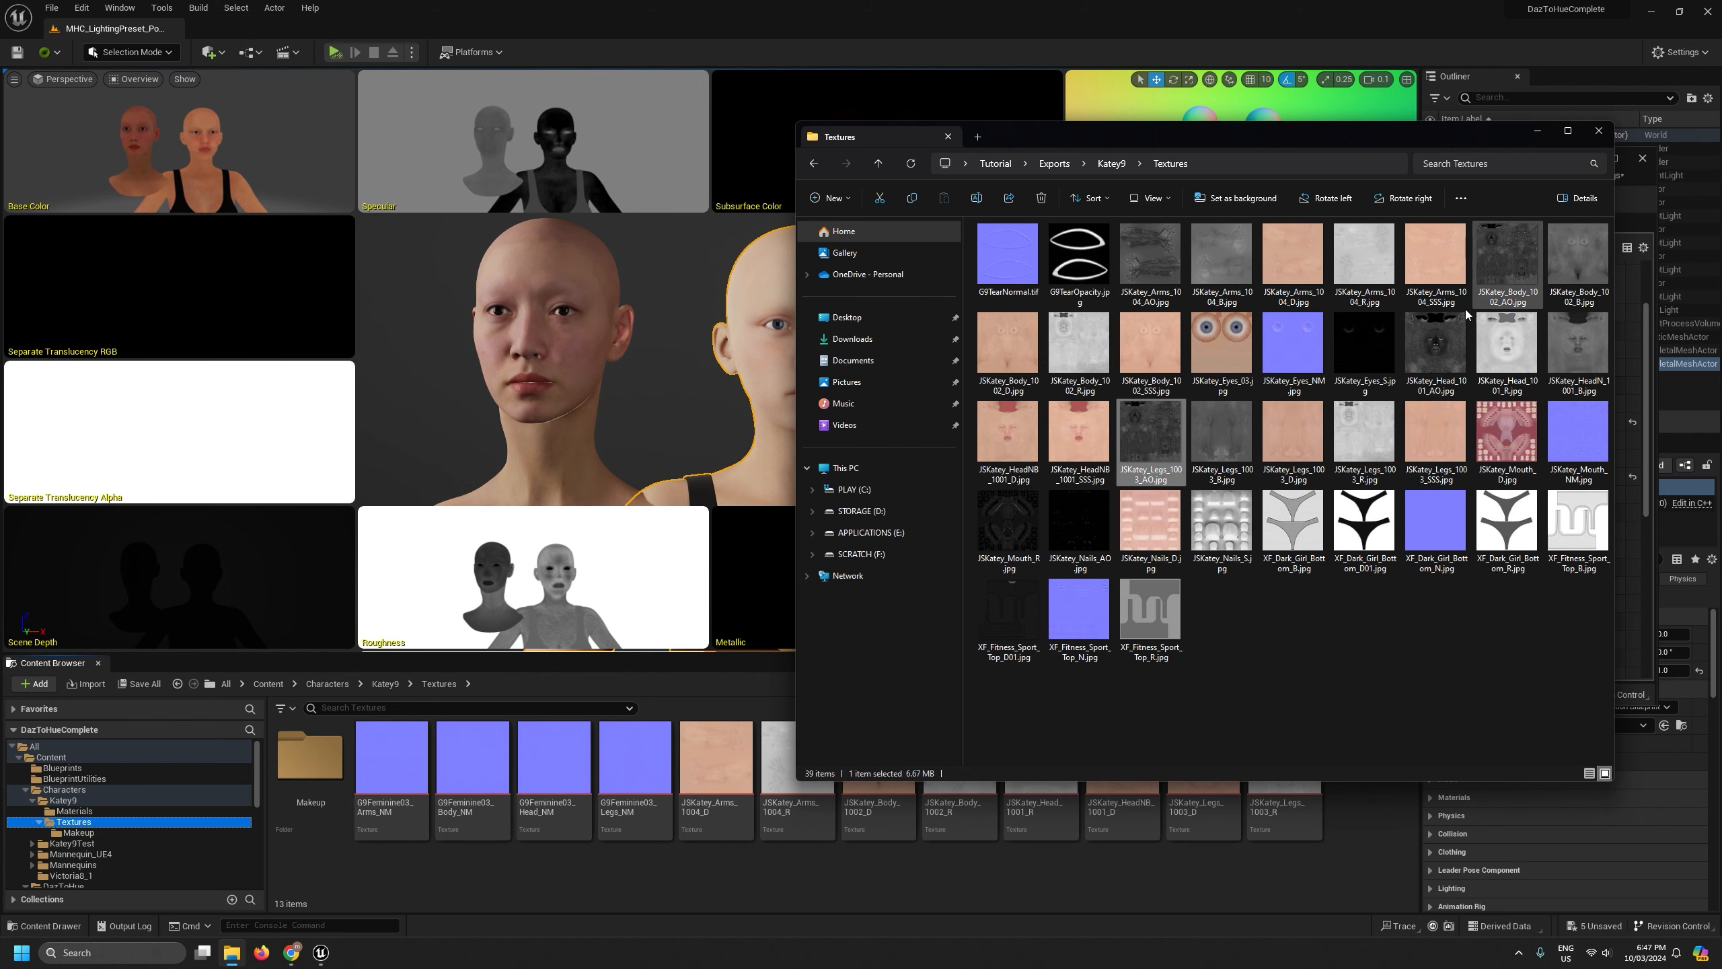
double_click(1500, 269)
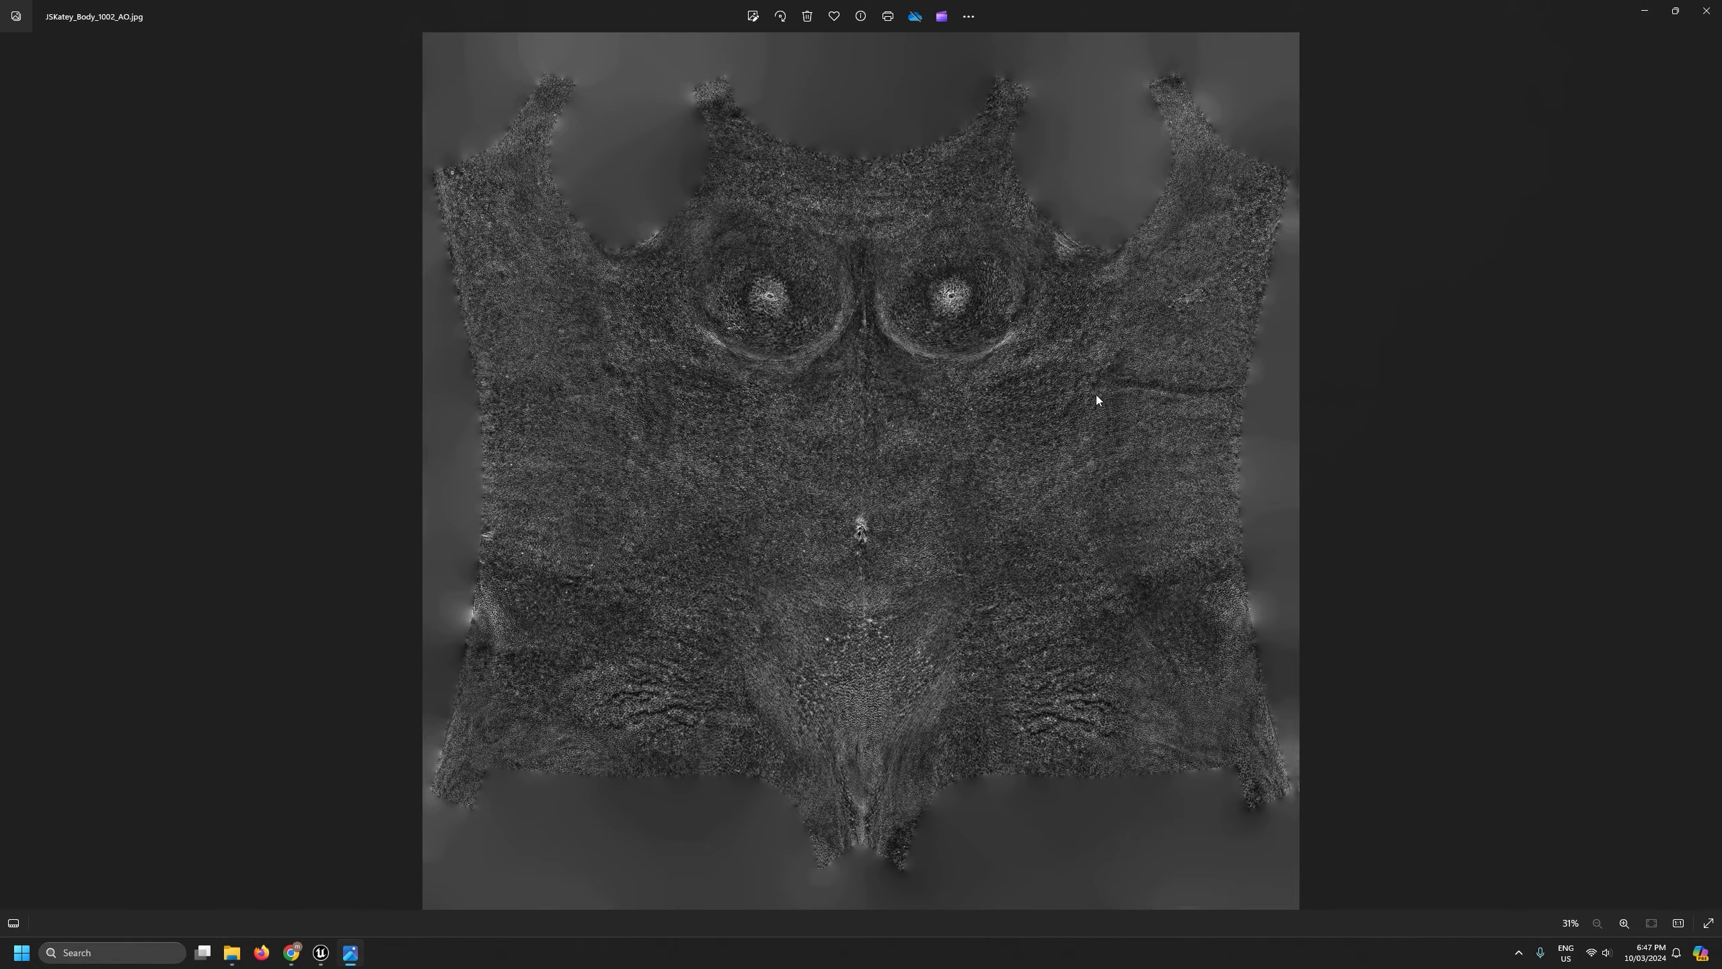
scroll(949, 406, up, 2)
scroll(951, 412, up, 3)
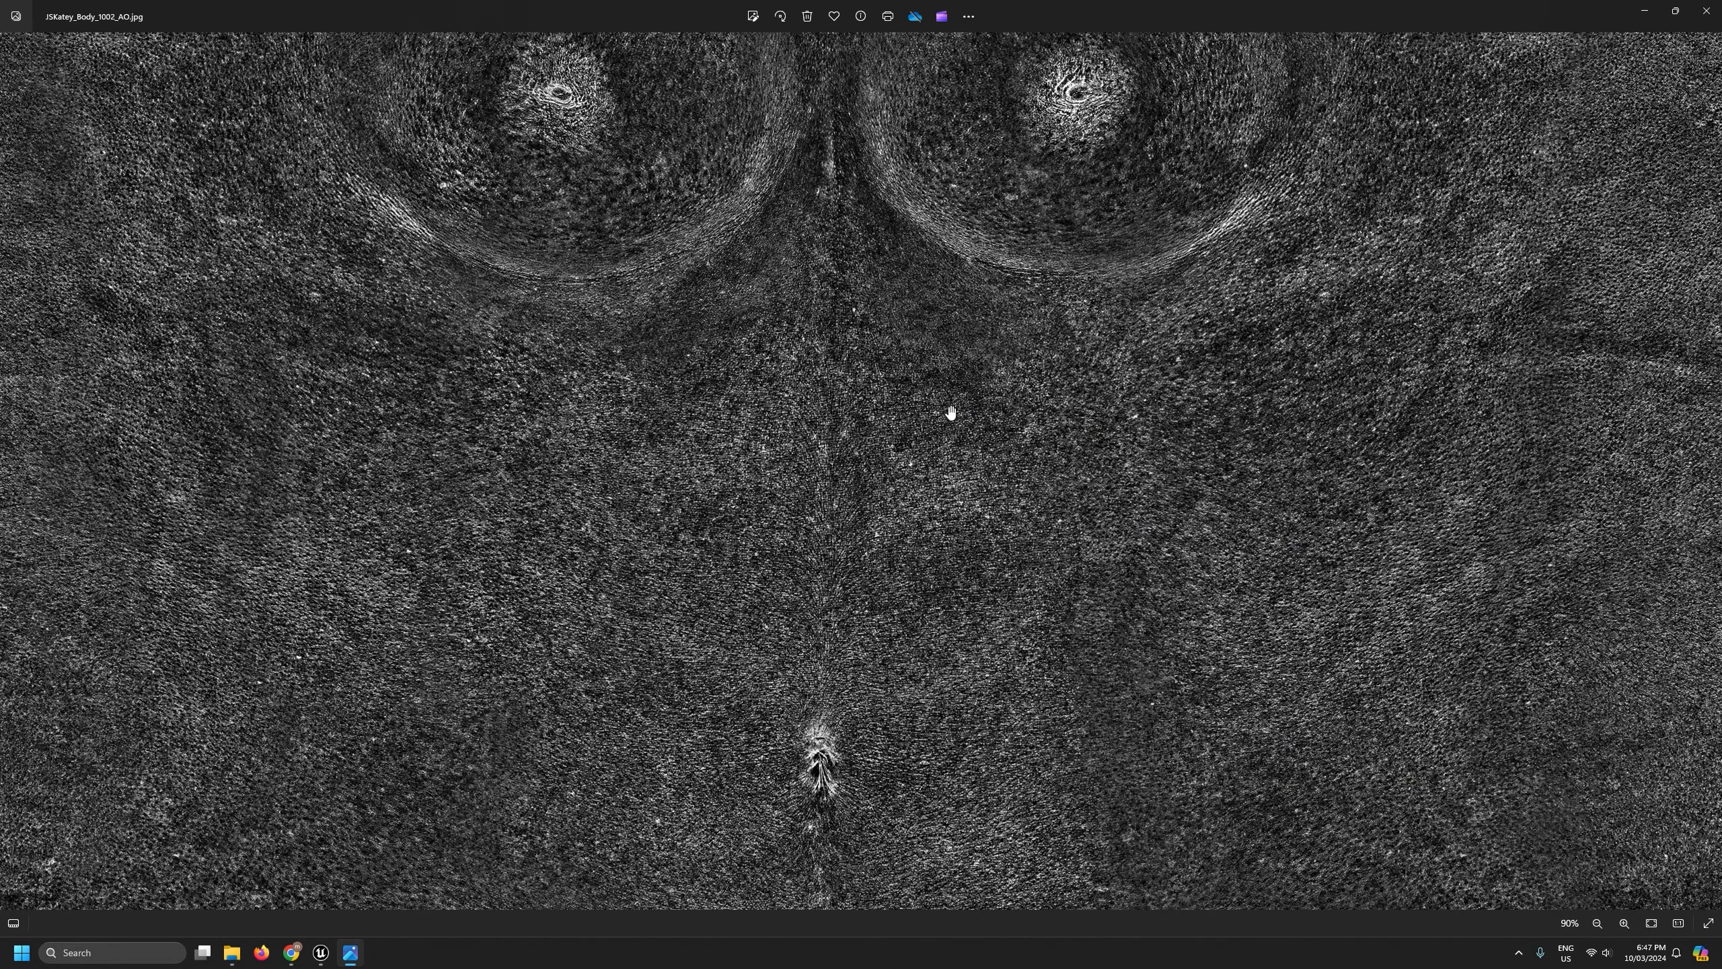
scroll(951, 412, down, 2)
scroll(949, 411, down, 1)
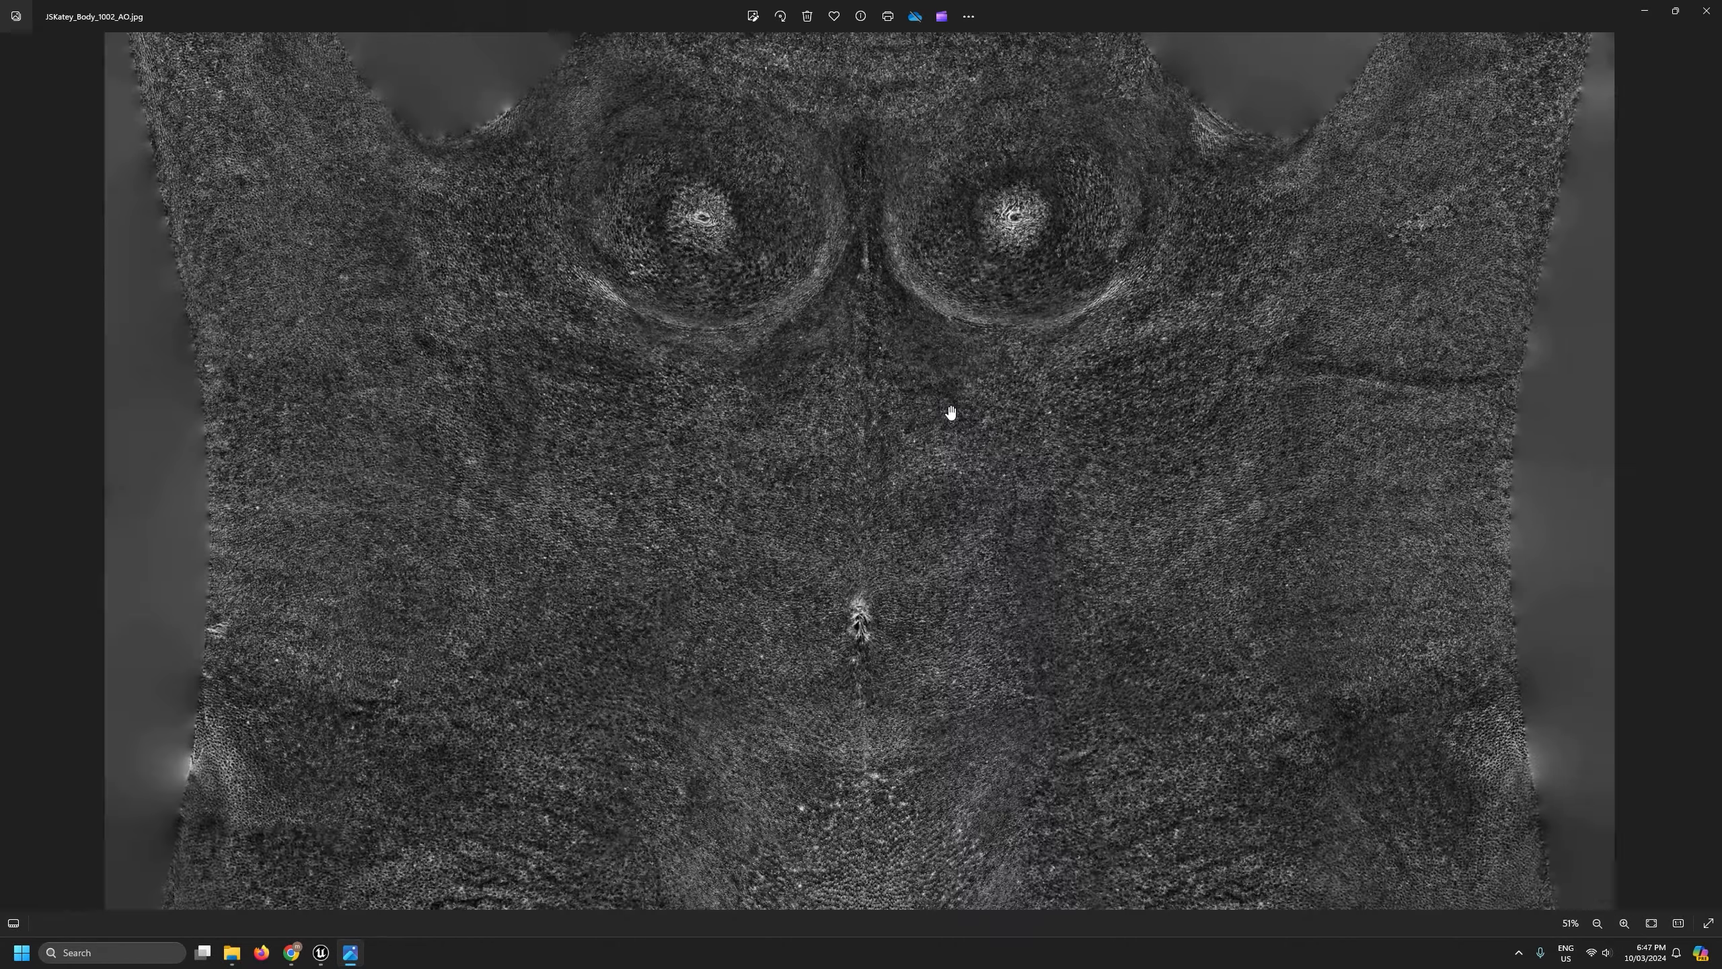
scroll(956, 408, up, 5)
scroll(927, 527, down, 5)
scroll(1011, 296, up, 2)
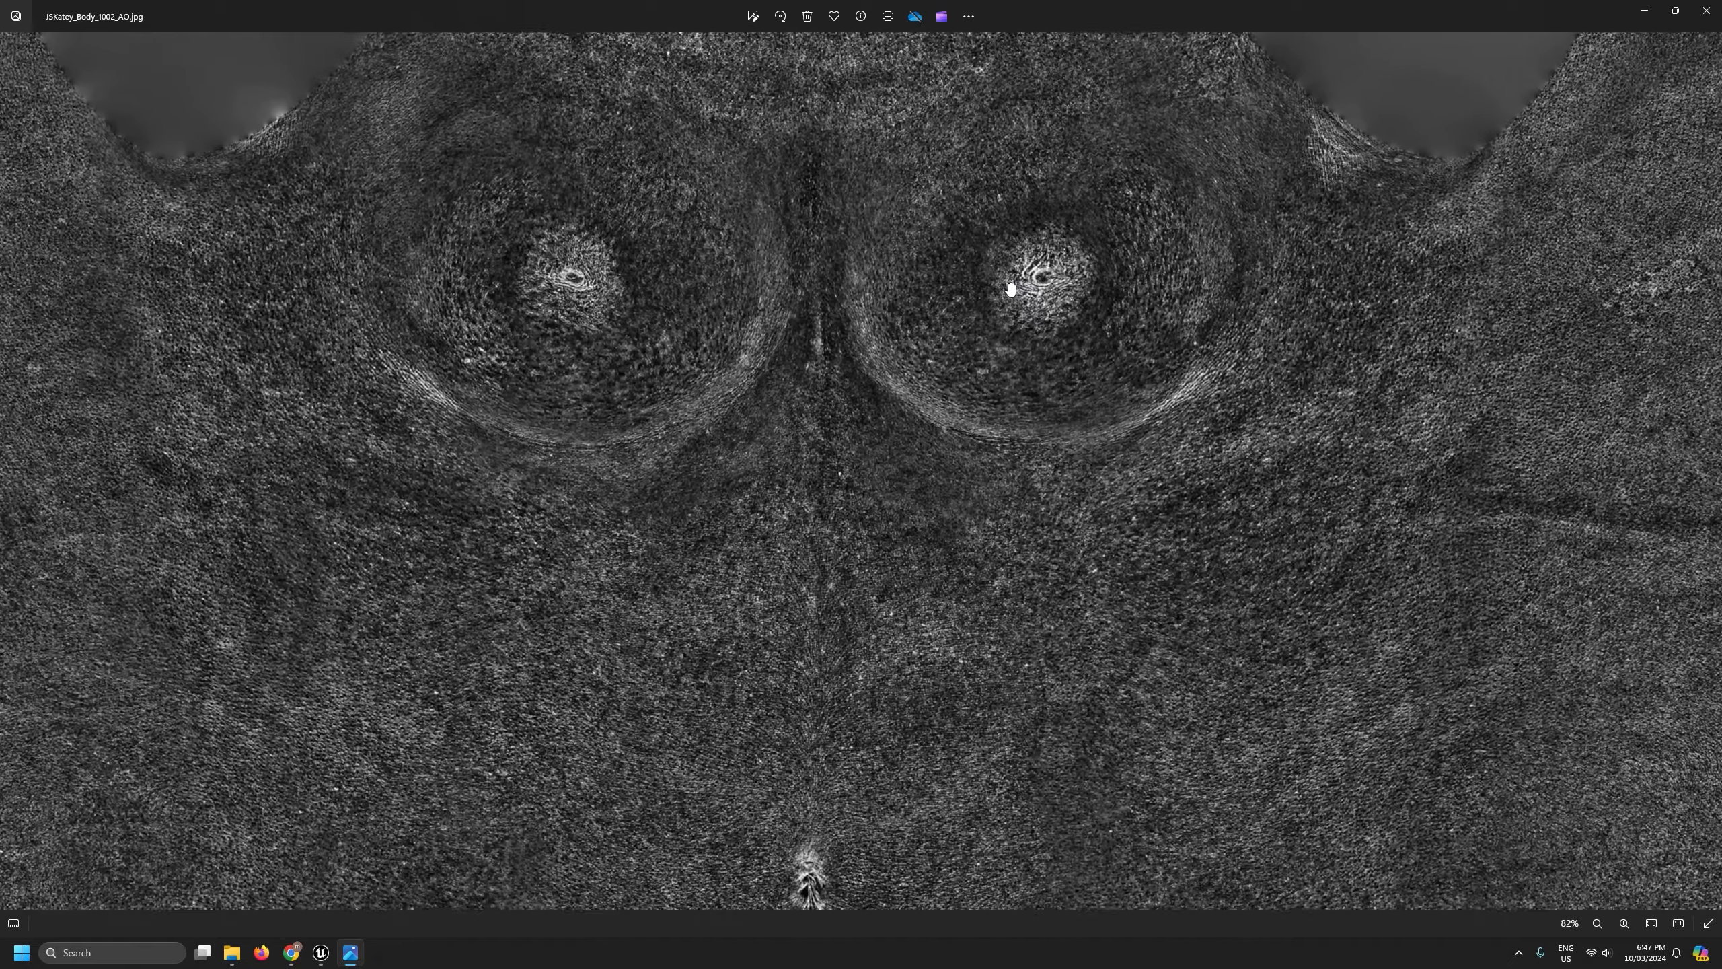
click(1706, 11)
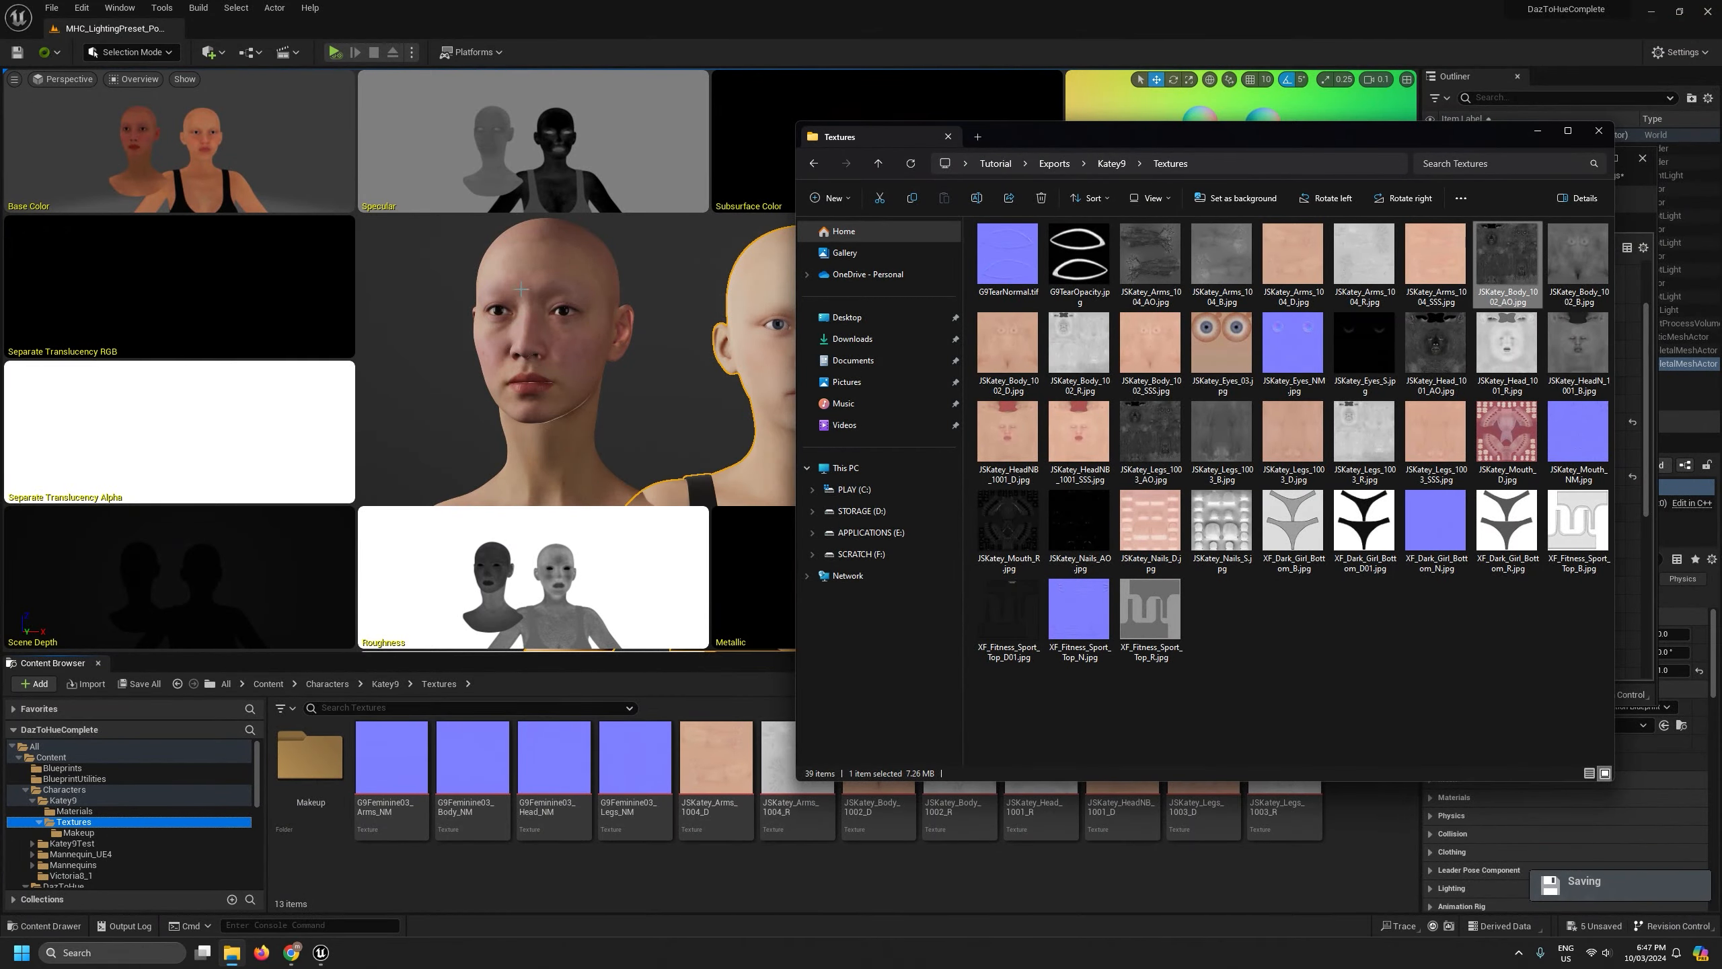
Examine the pore detail of the MetaHuman skin in the specular and roughness buffers, and bring both heads back into view
right_drag(500, 280, 485, 268)
key(w)
scroll(500, 280, up, 1)
key(w)
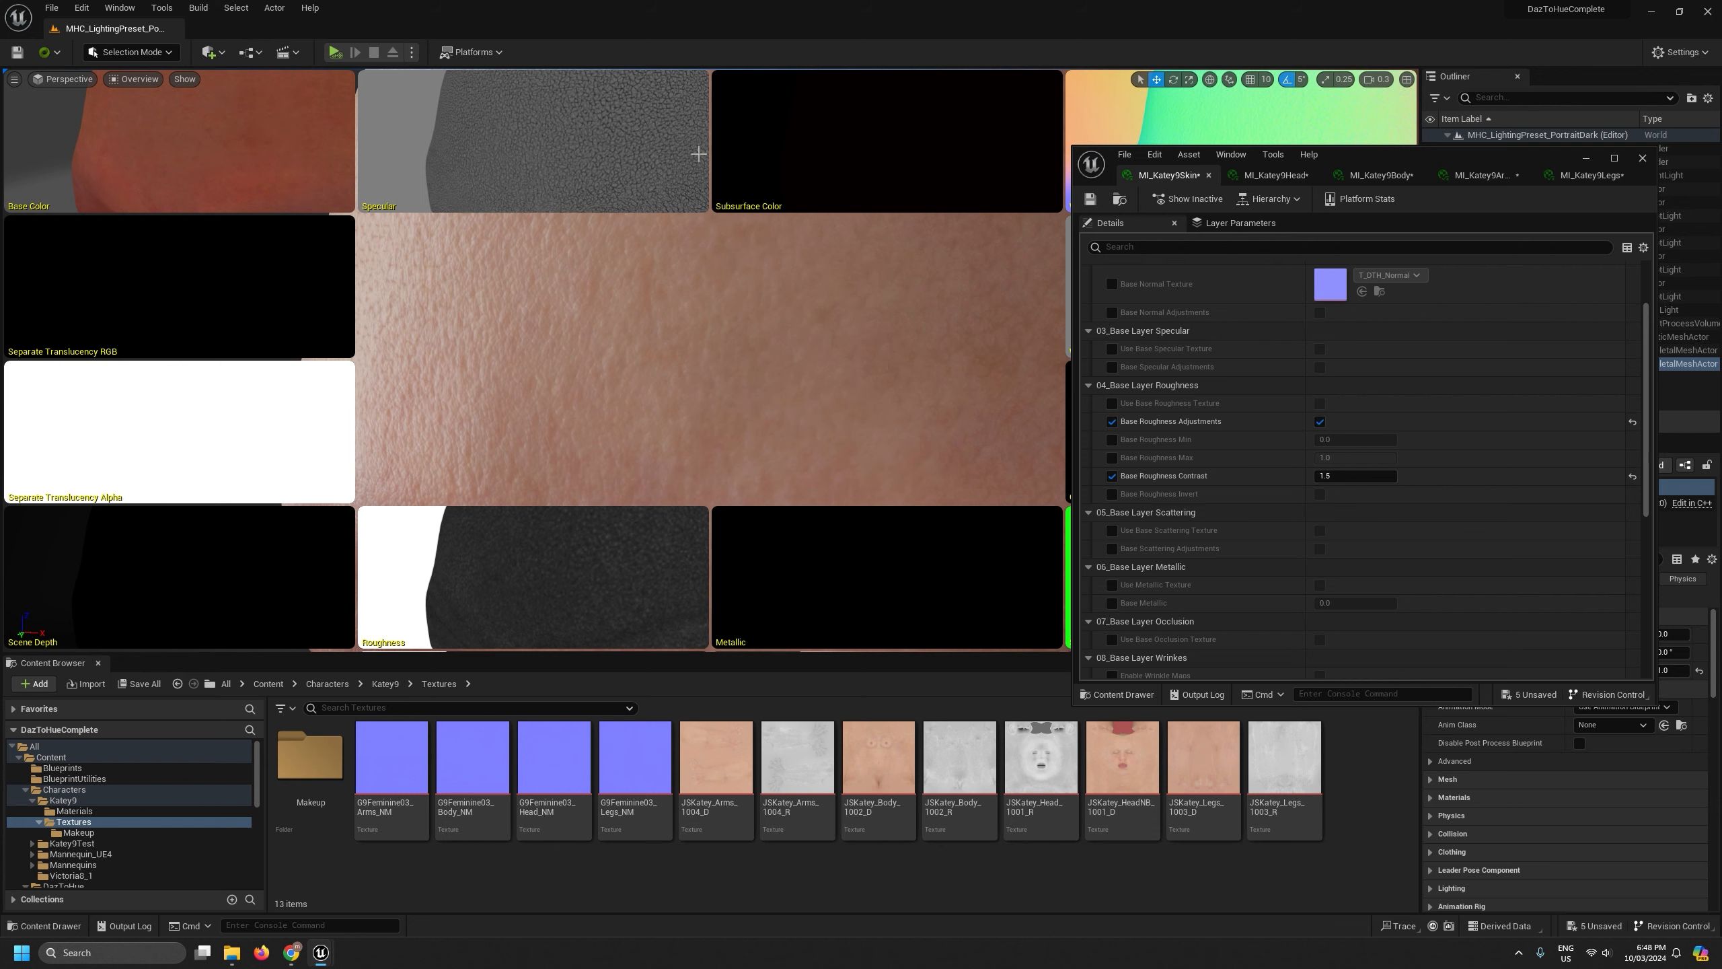
key(s)
right_drag(965, 134, 1000, 121)
scroll(964, 135, up, 2)
Minimize Unreal Engine and open the Katey folder inside the desktop Textures folder beside the exported textures window
click(1651, 11)
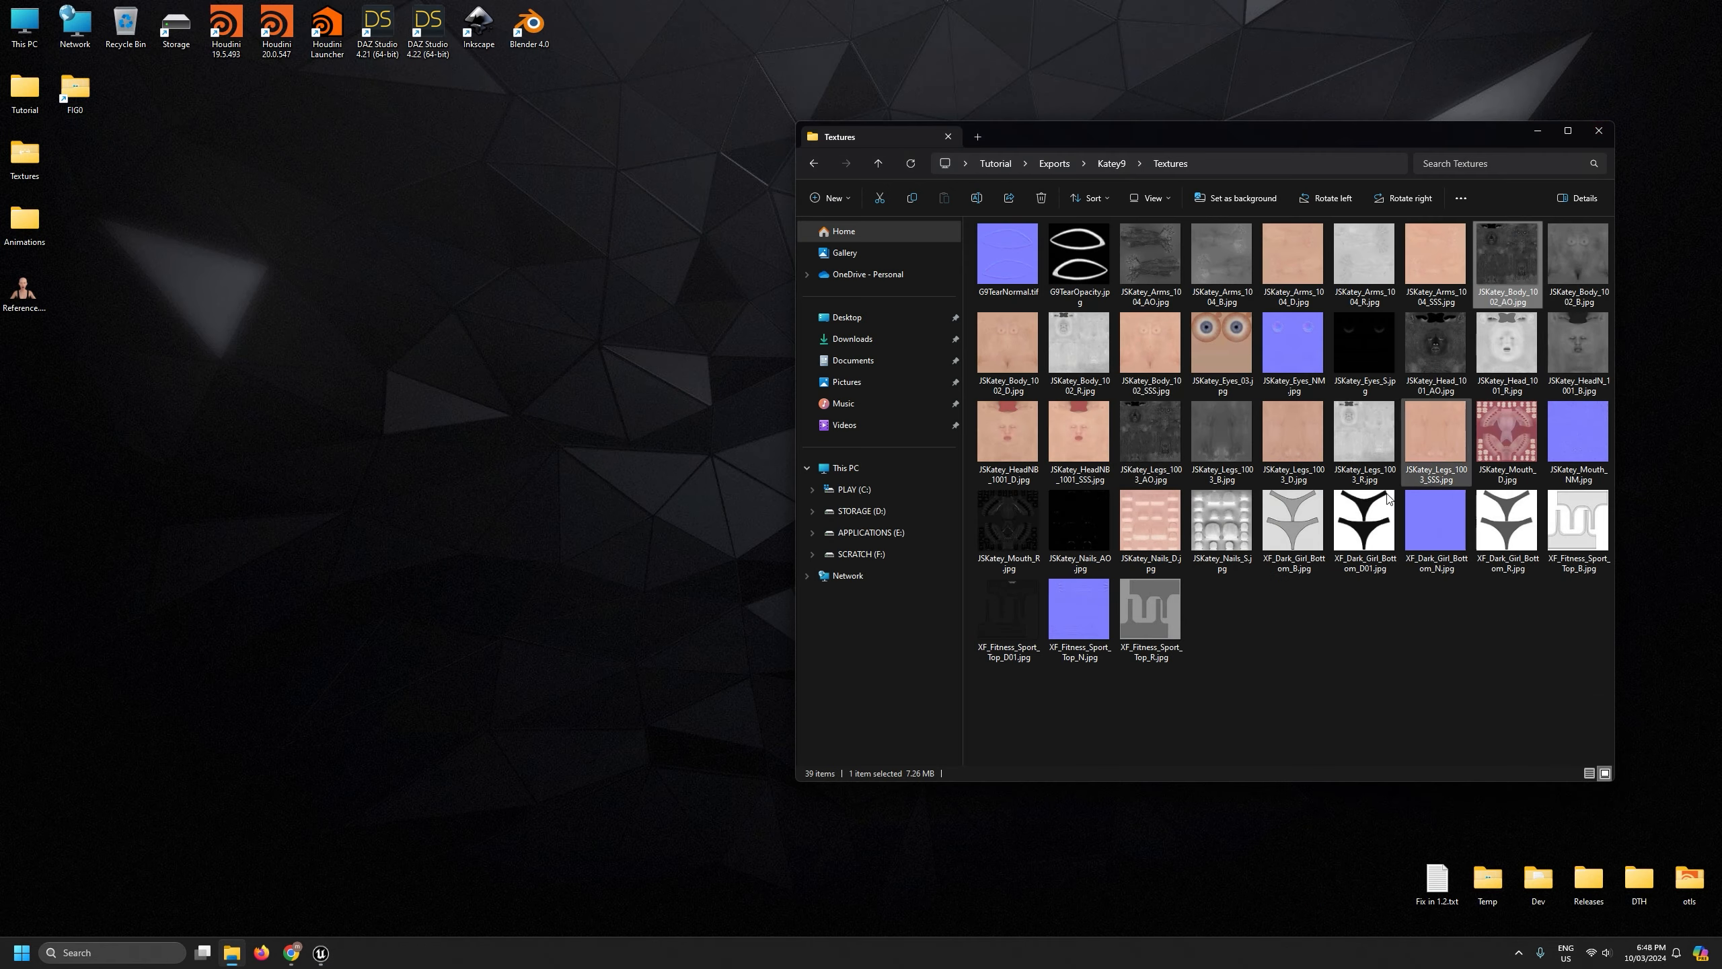
click(1380, 656)
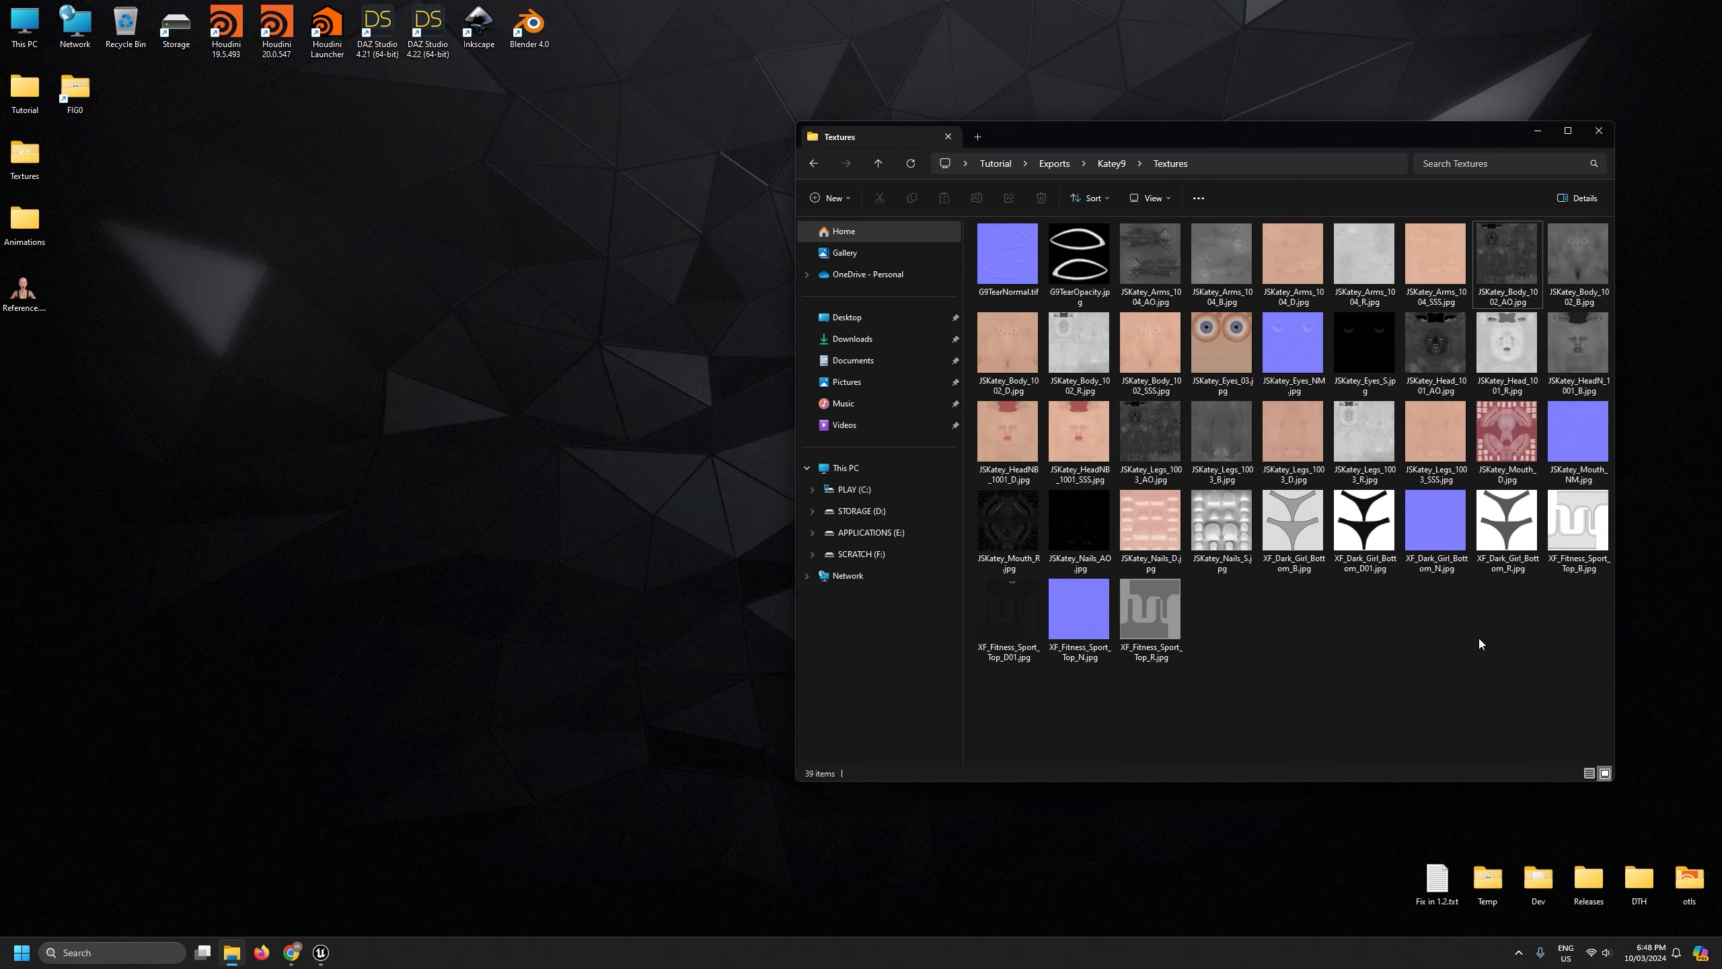
double_click(27, 92)
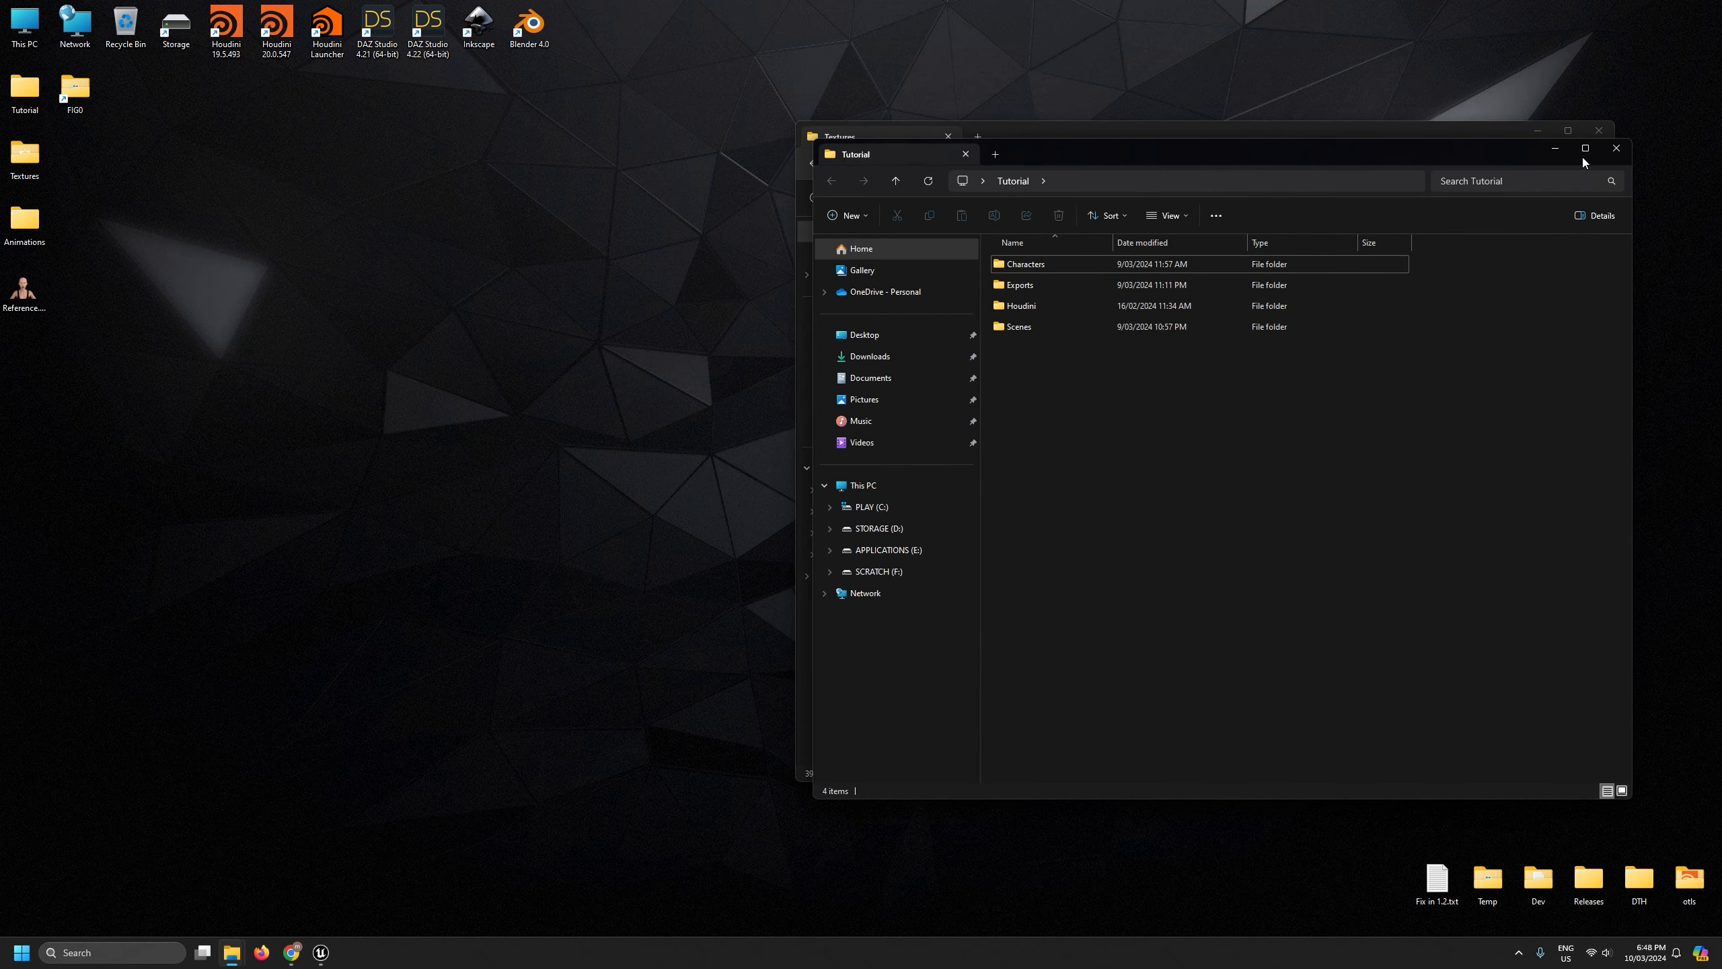
click(1554, 148)
double_click(24, 154)
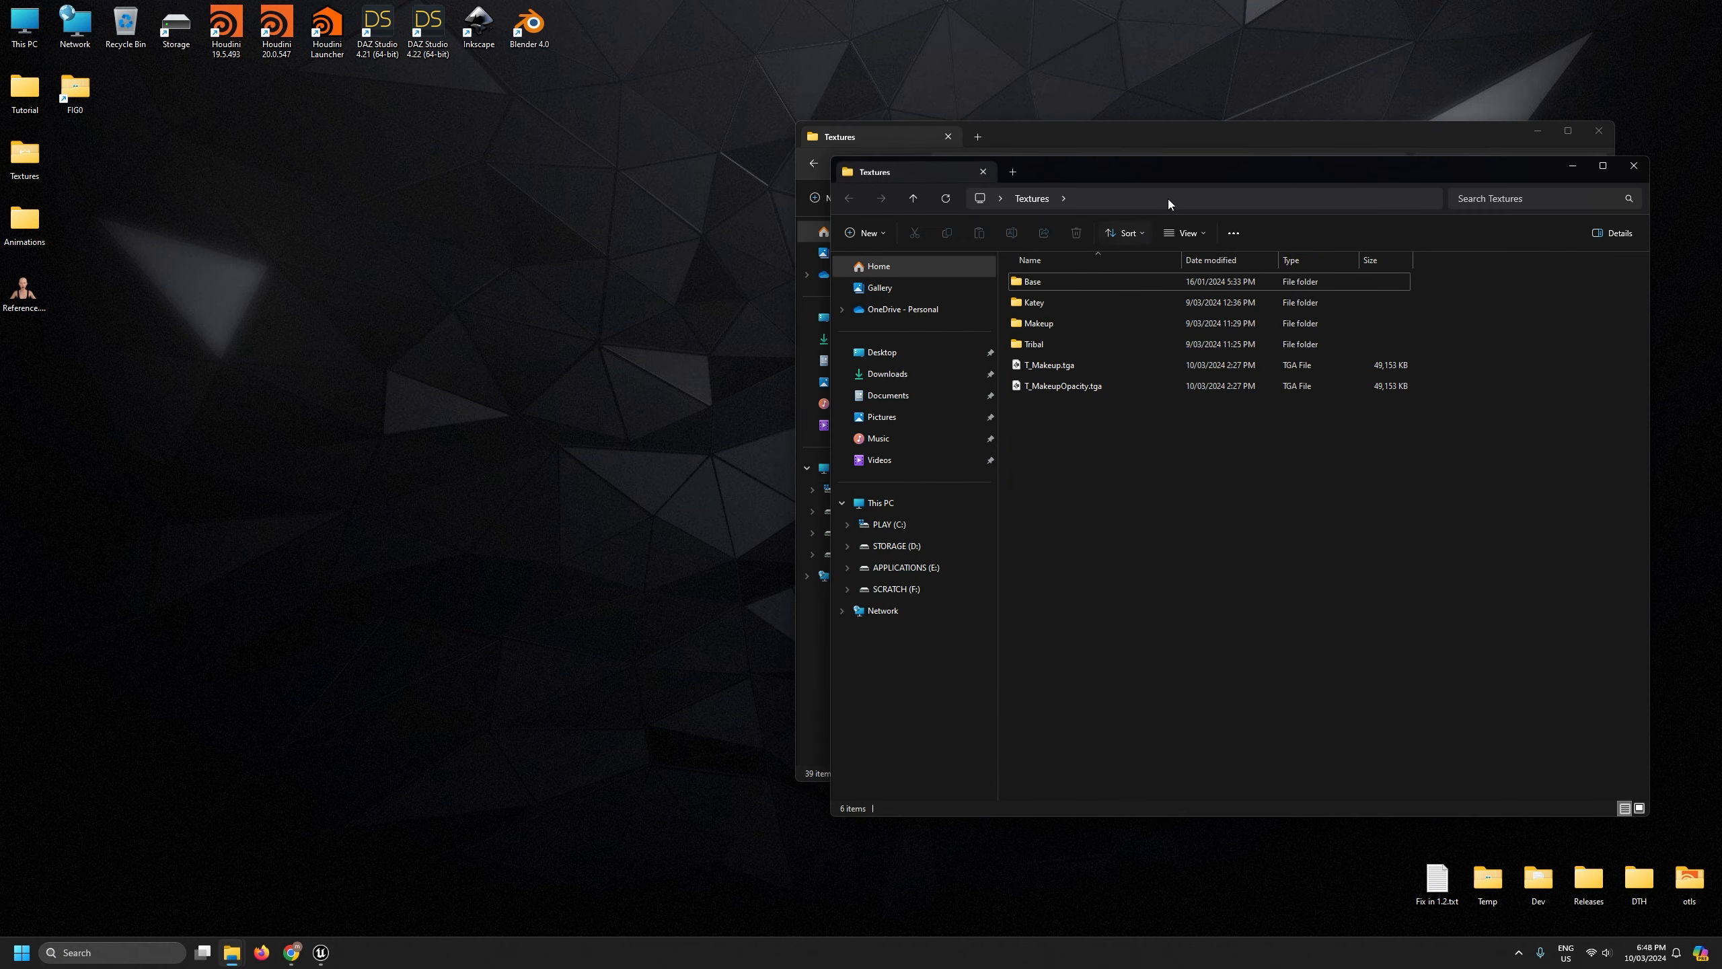
drag(1168, 173, 409, 235)
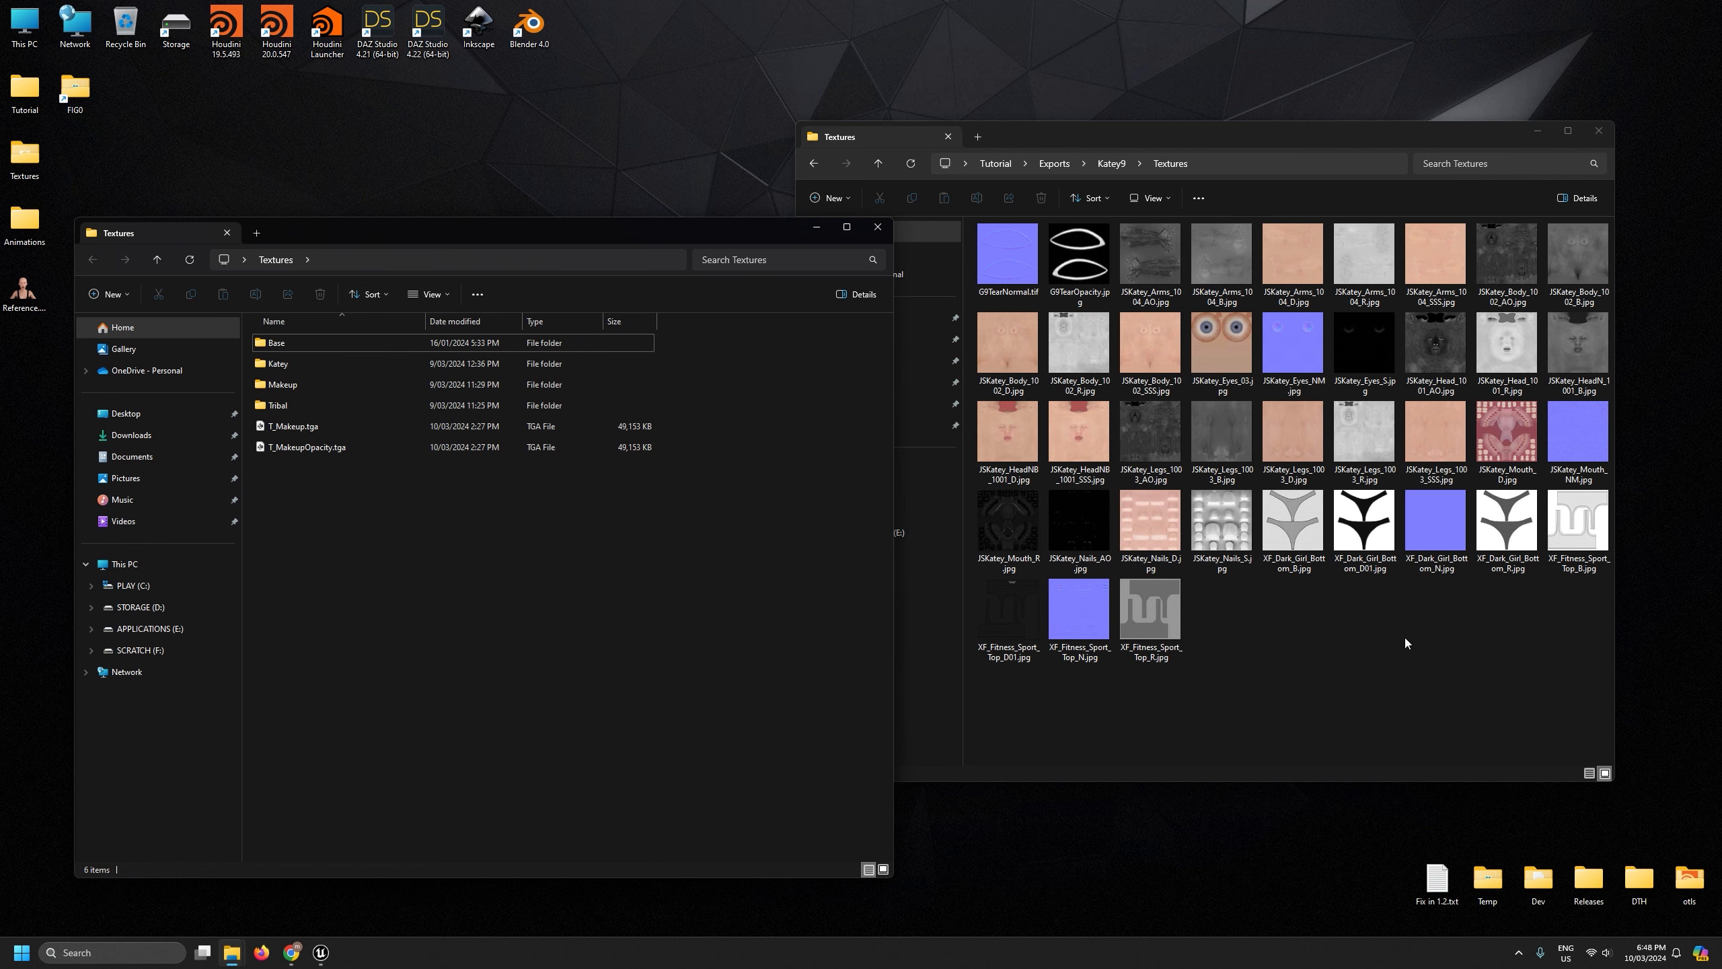
double_click(287, 367)
View the body specular map JSKatey_Body_1002_SP.jpg and close the image
click(666, 442)
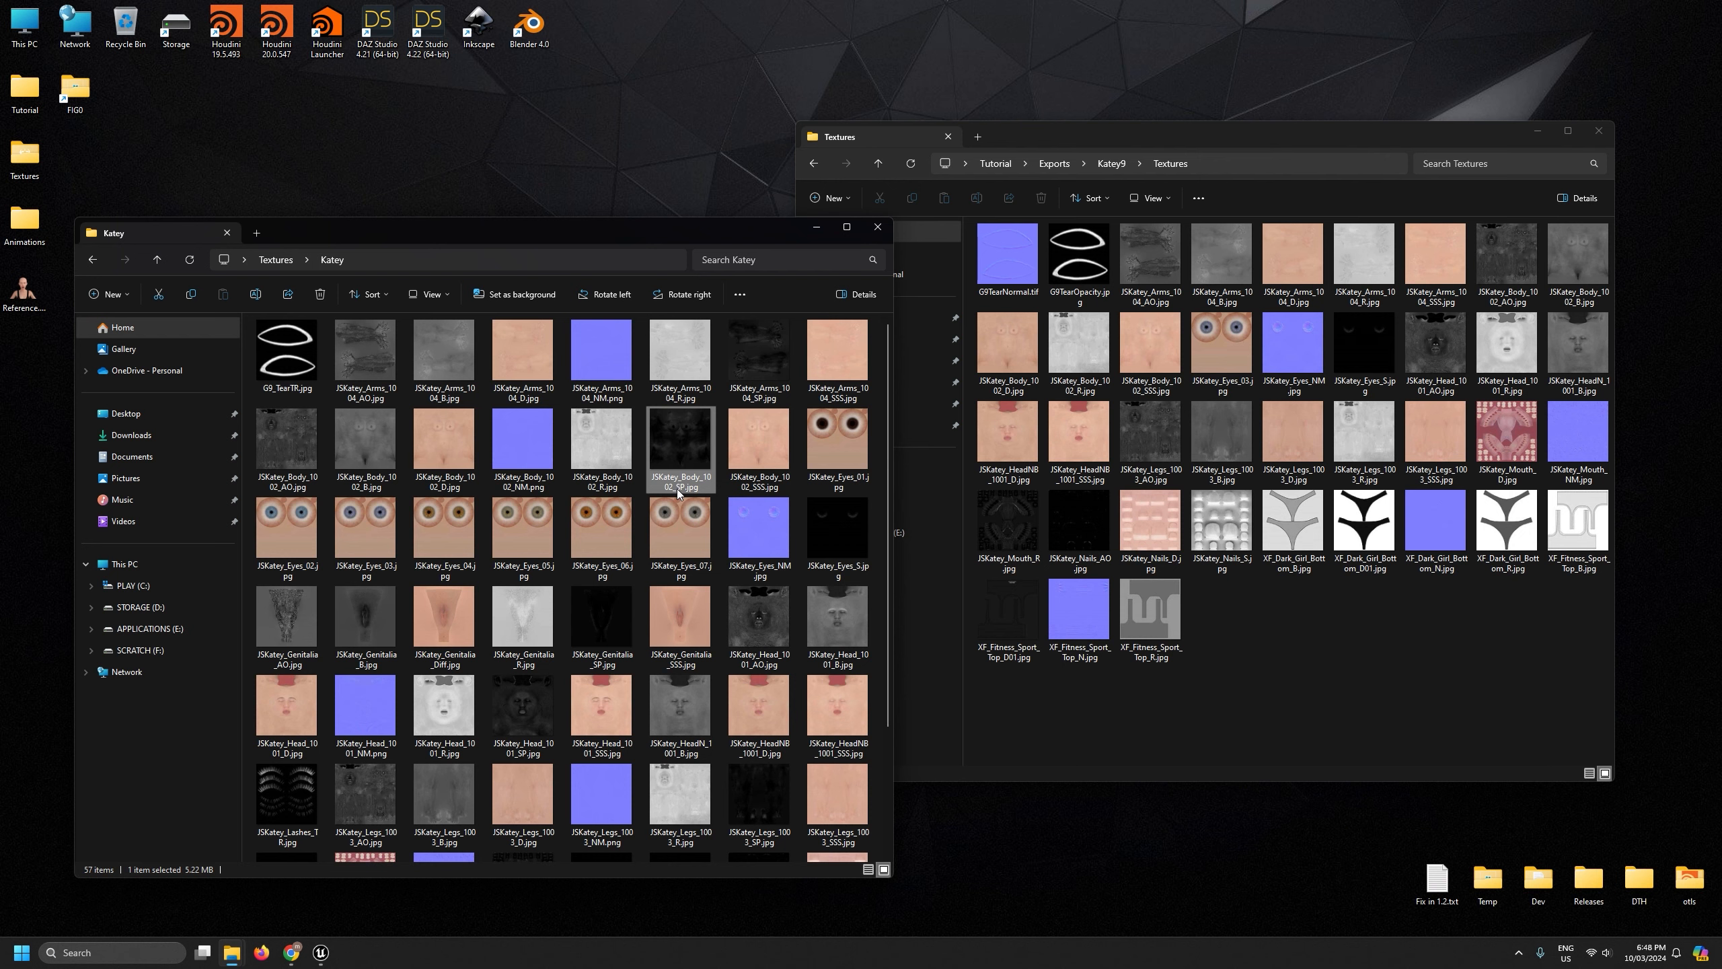
double_click(675, 457)
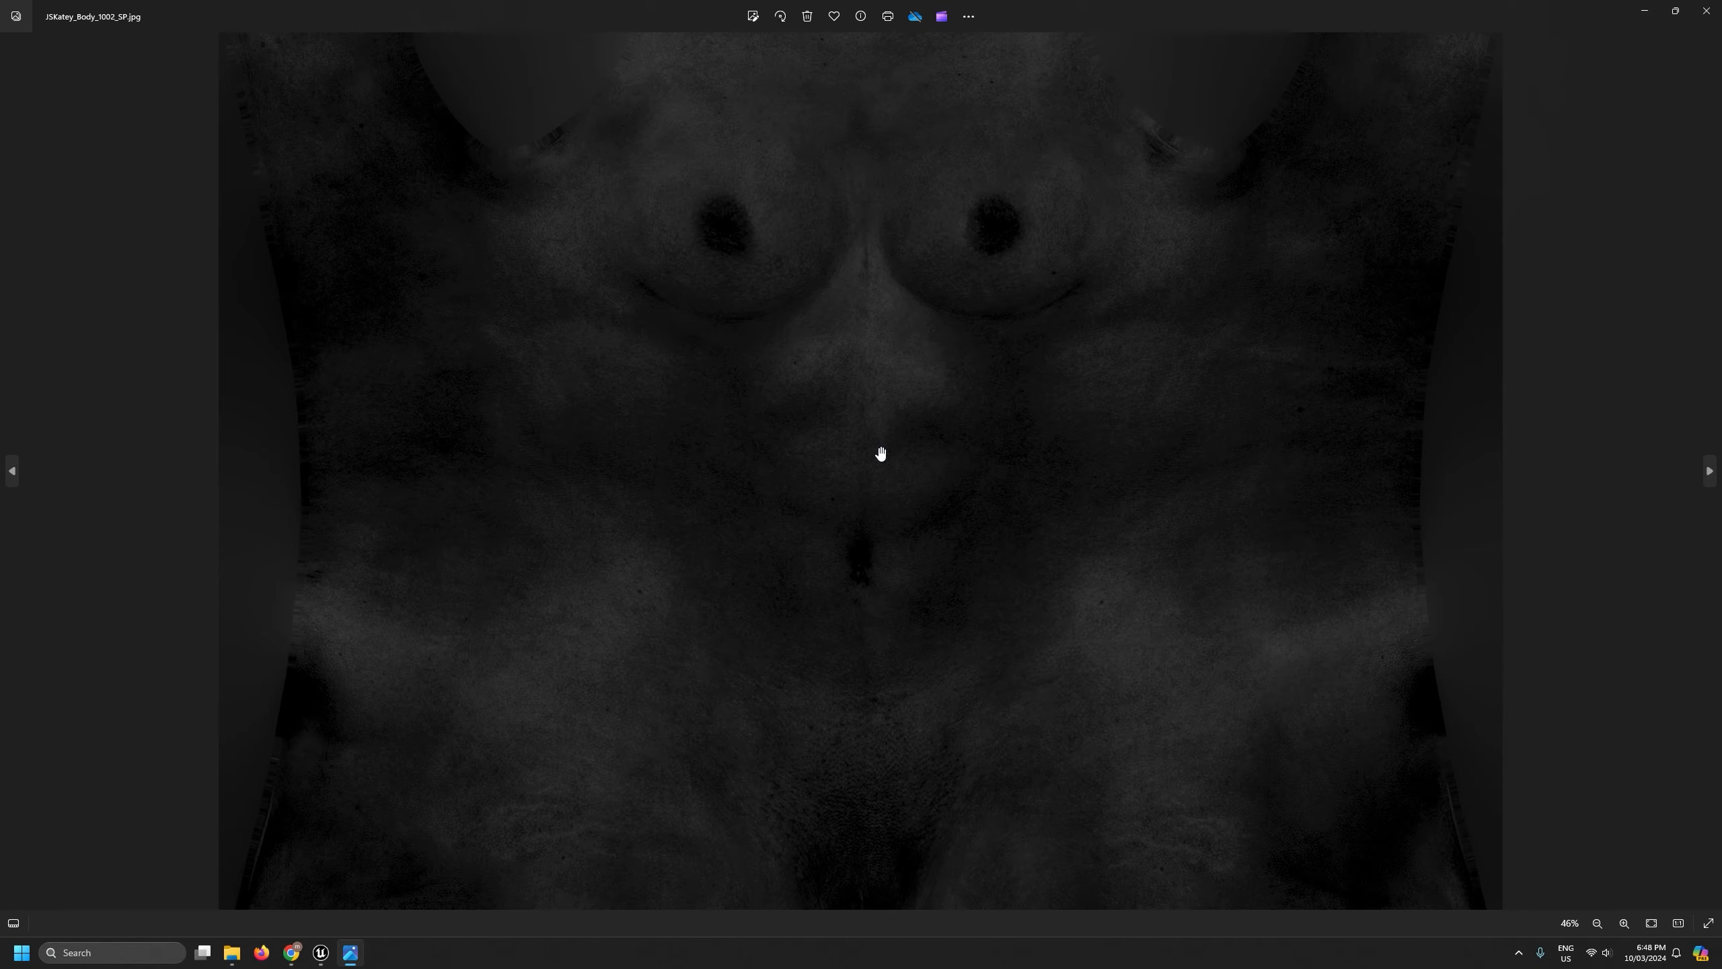
scroll(881, 454, down, 1)
click(1707, 11)
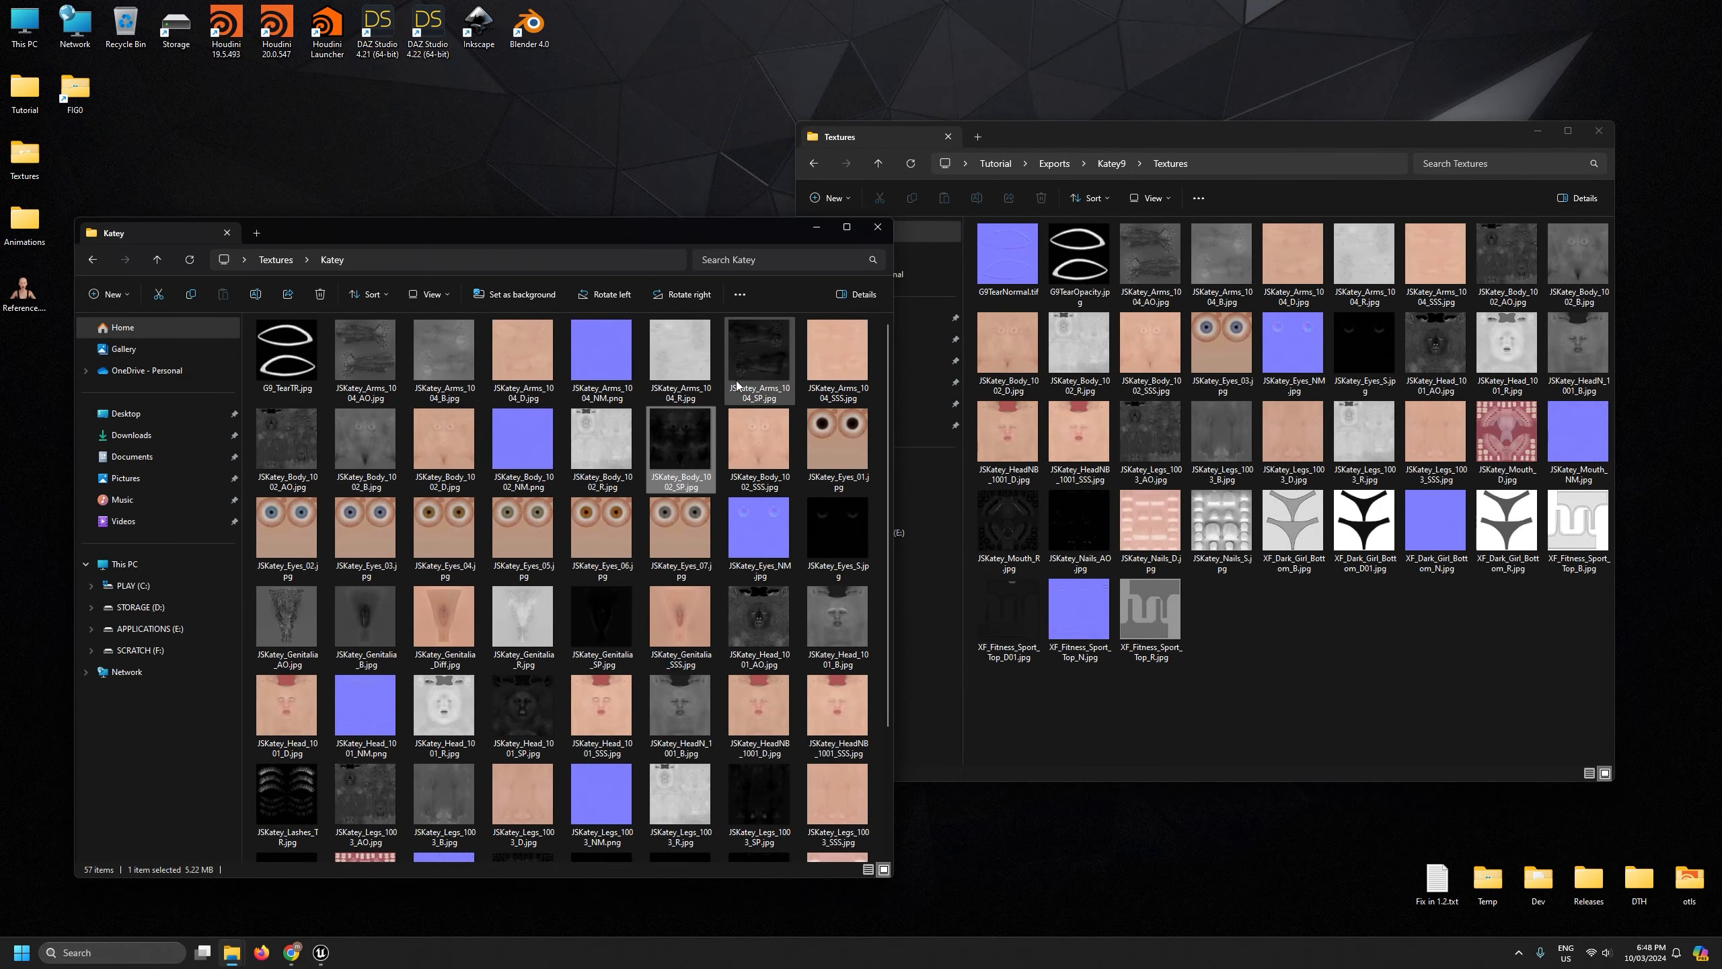
Import the arms, body, head and legs specular (_SP) maps from the Katey folder into Unreal's Katey9 Textures folder
click(756, 353)
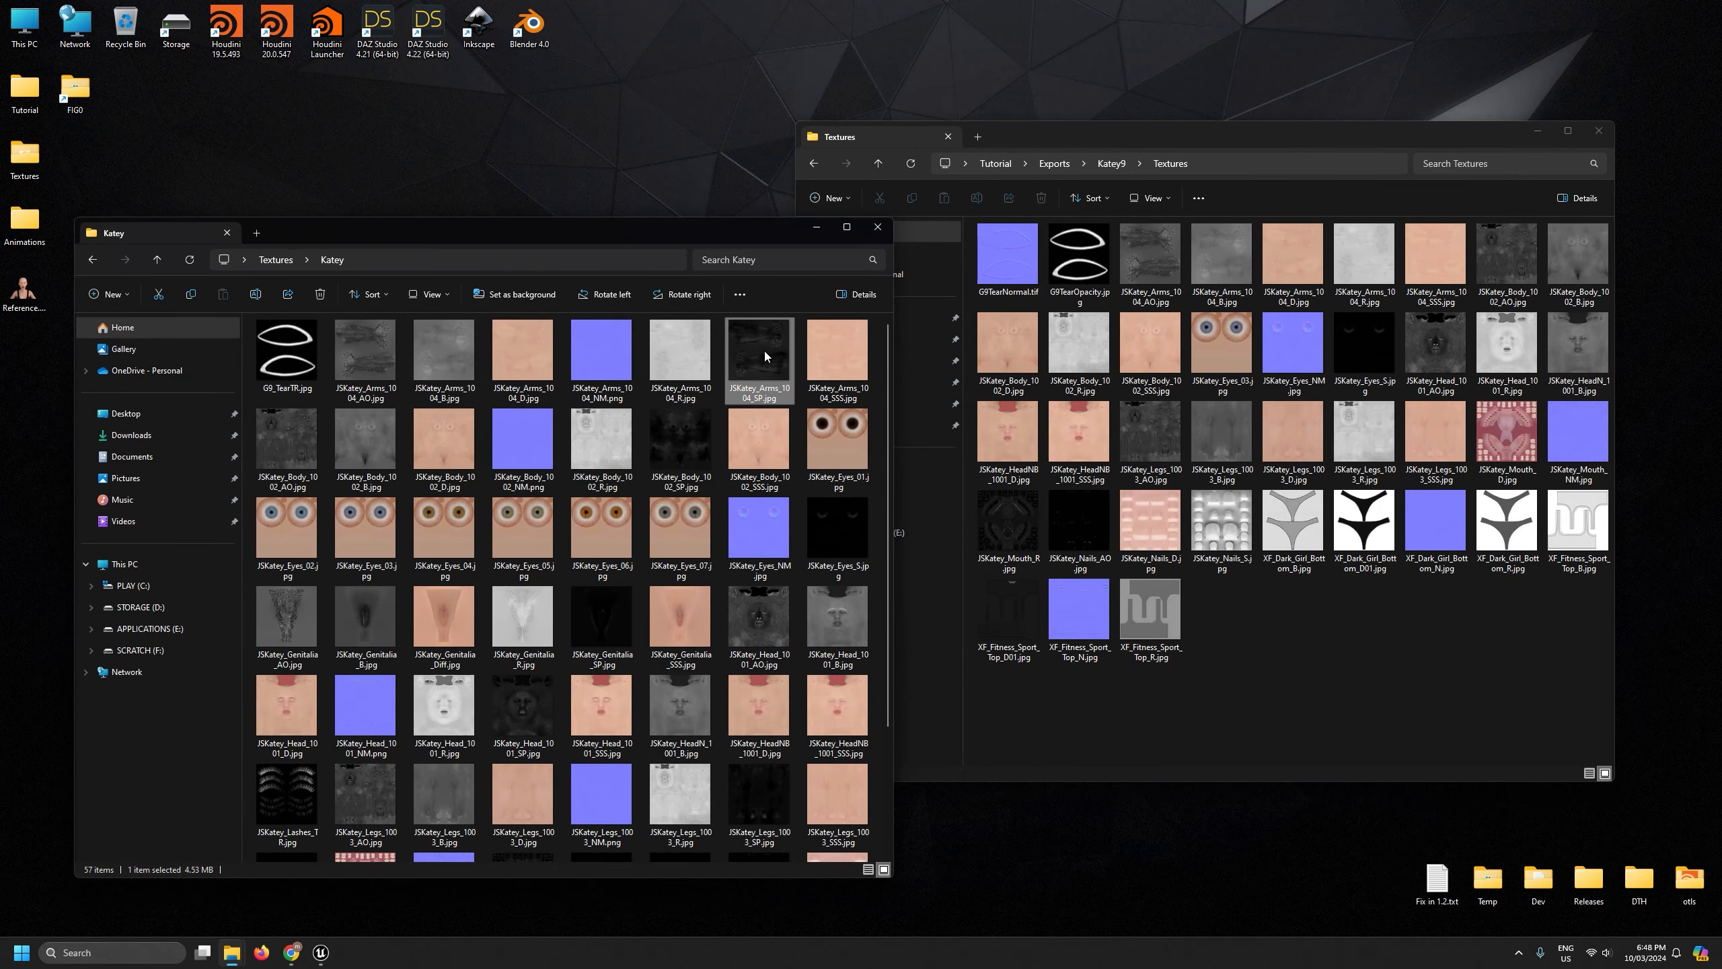
ctrl+click(693, 444)
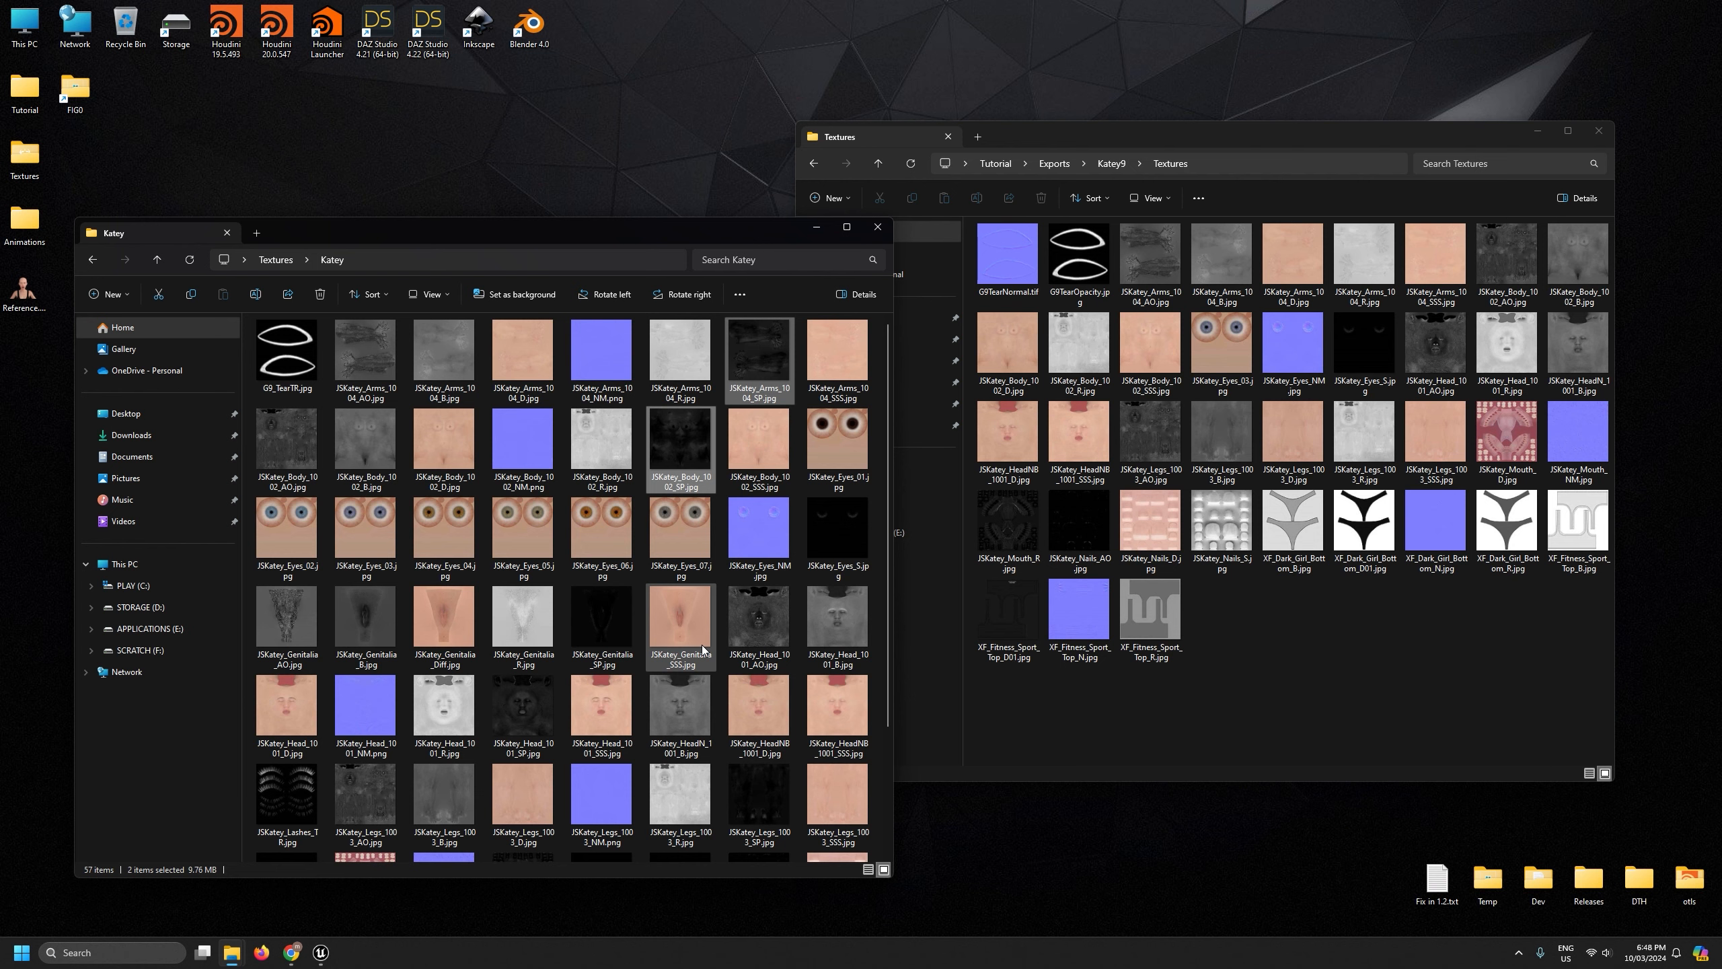
scroll(703, 650, down, 3)
click(321, 952)
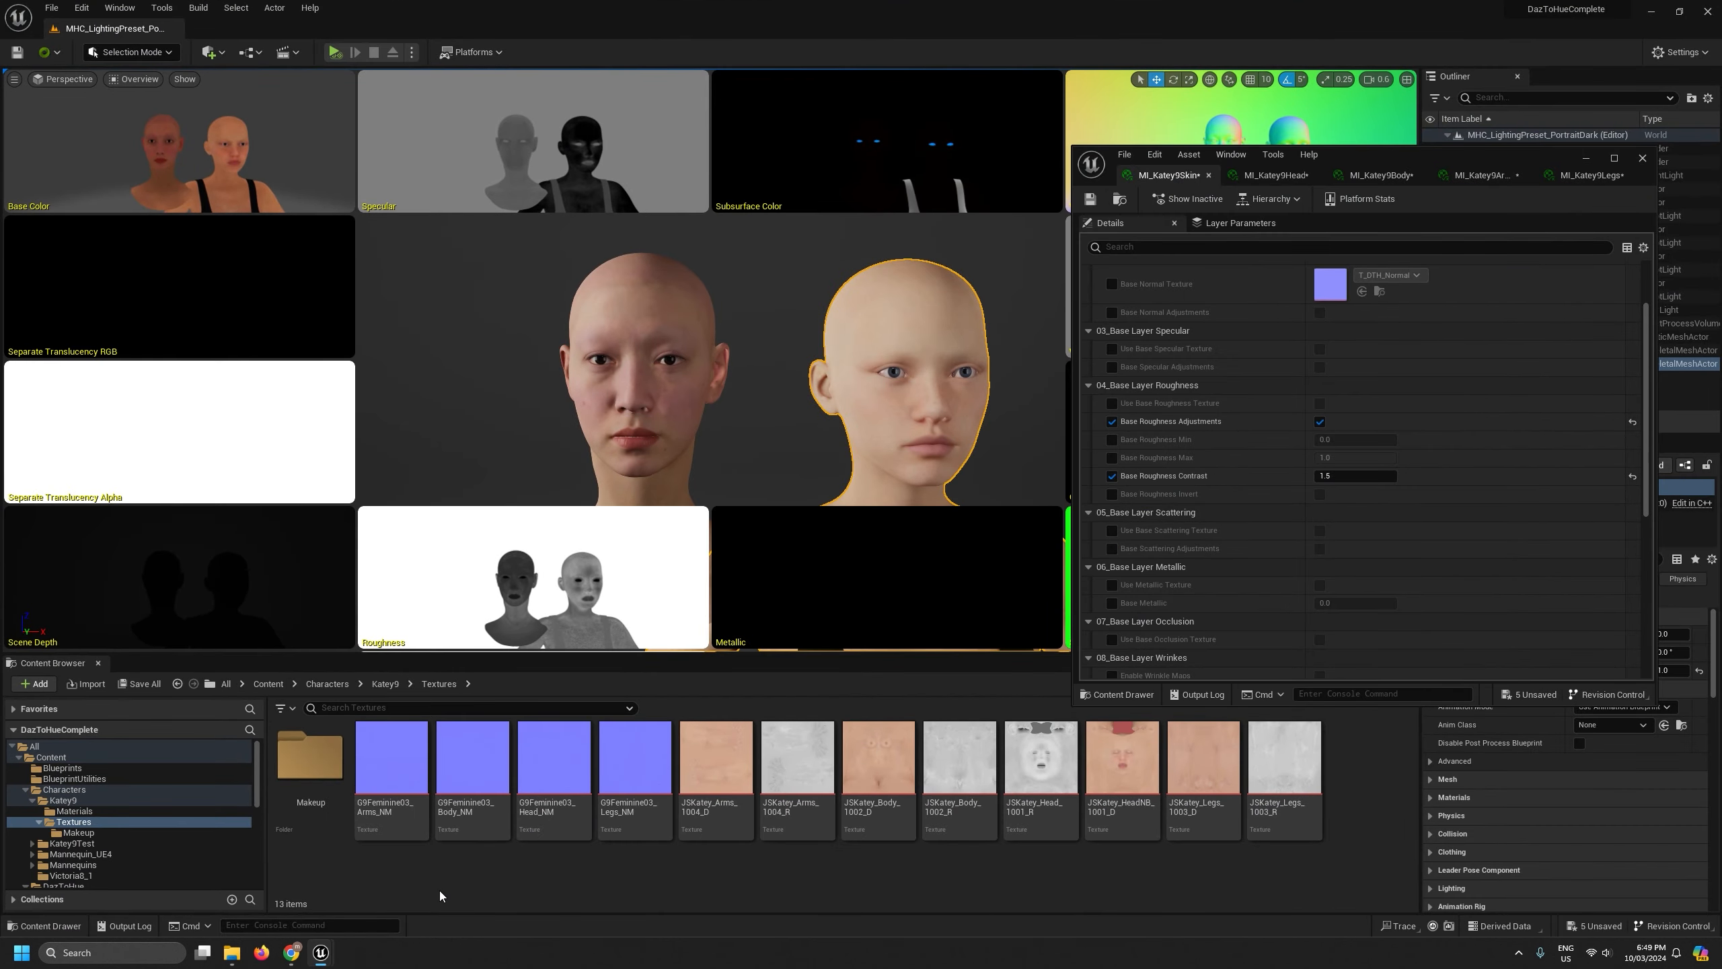
mouse_move(231, 952)
click(319, 903)
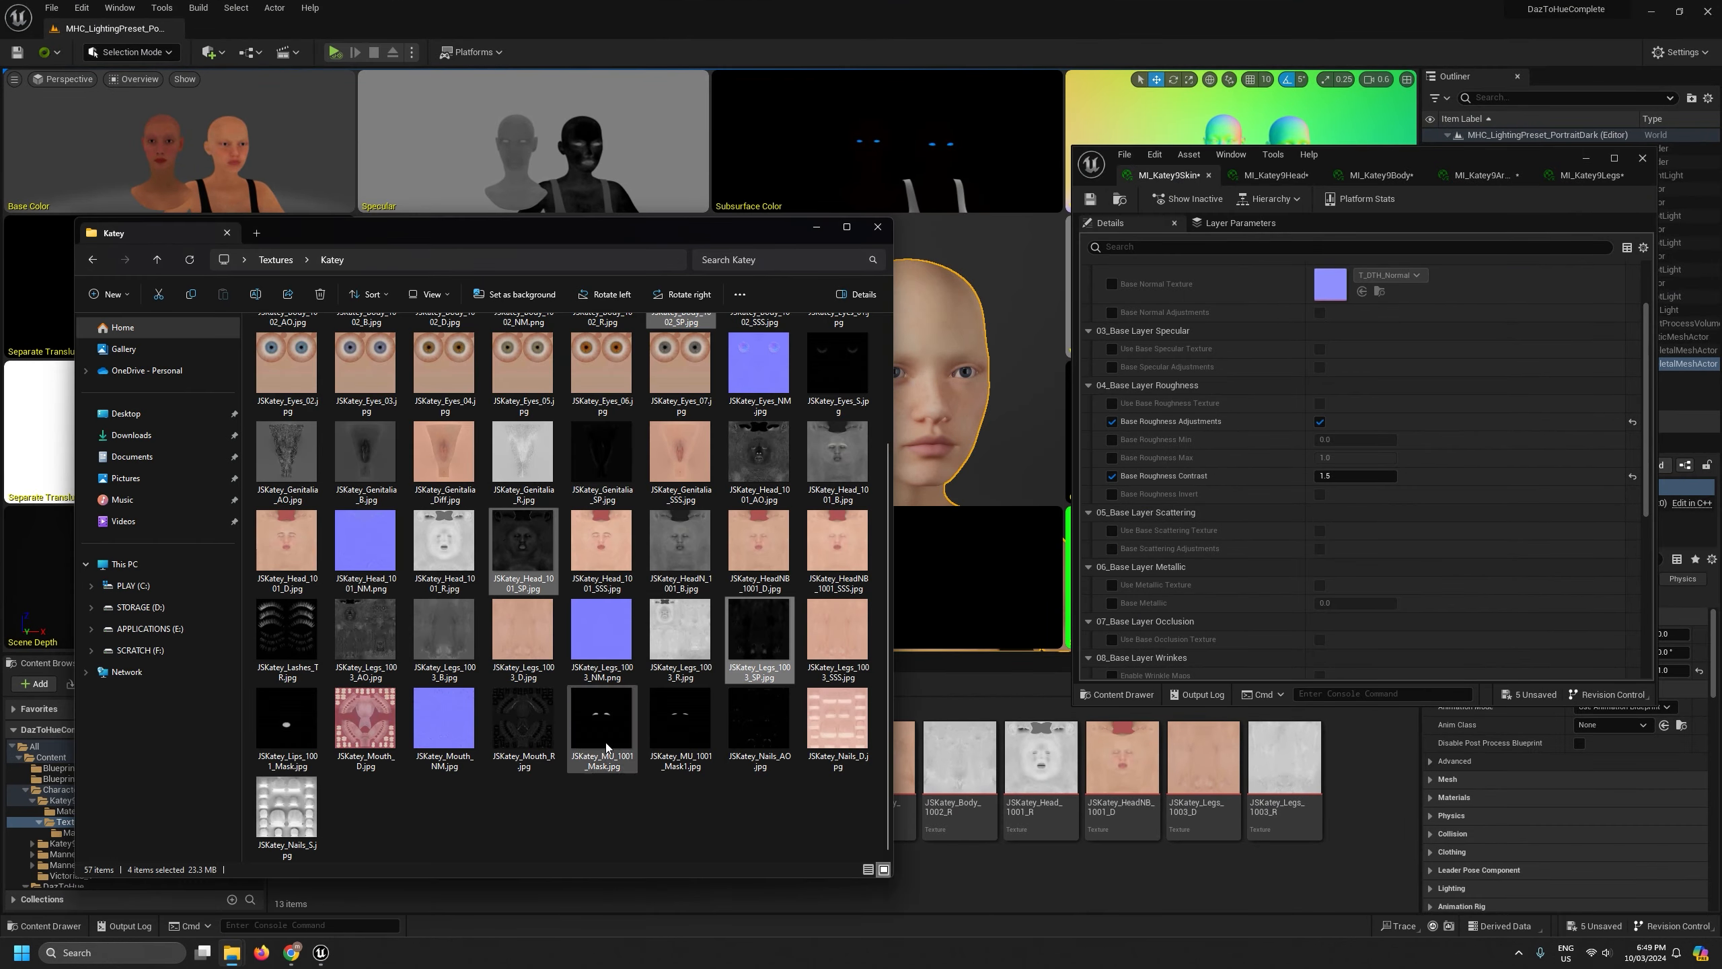
drag(772, 558, 1107, 881)
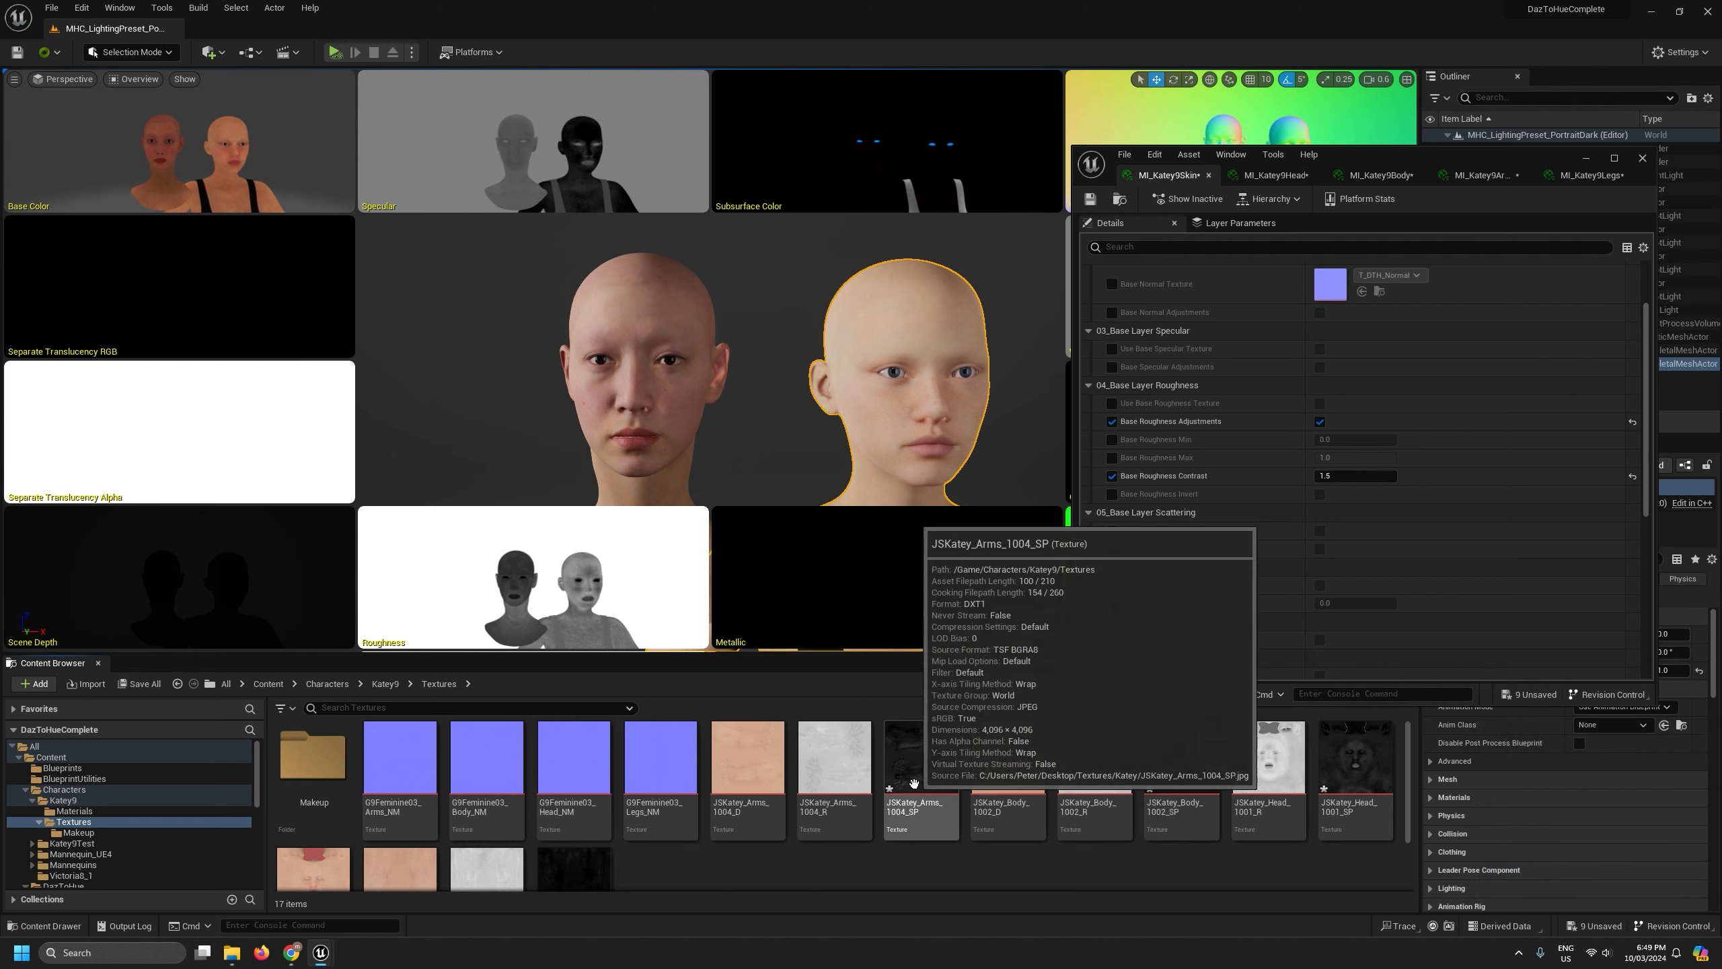
Open the four imported _SP textures in the texture editor, and reposition and widen its window
click(850, 774)
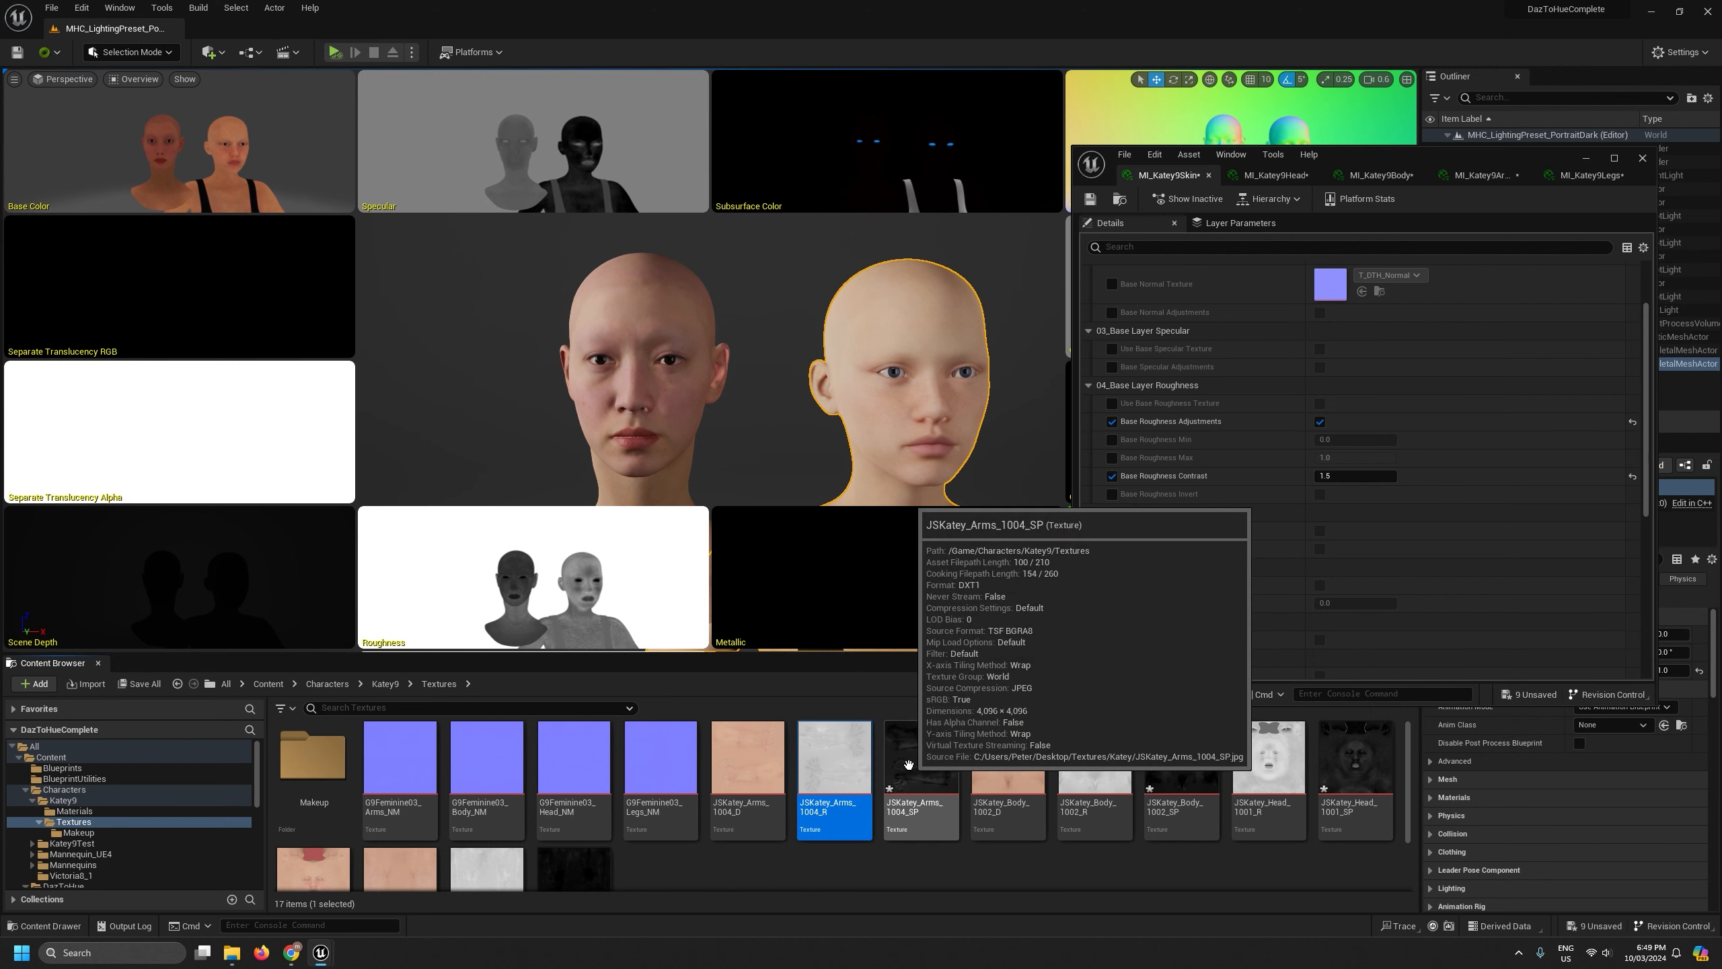
double_click(909, 764)
double_click(1182, 756)
double_click(1341, 755)
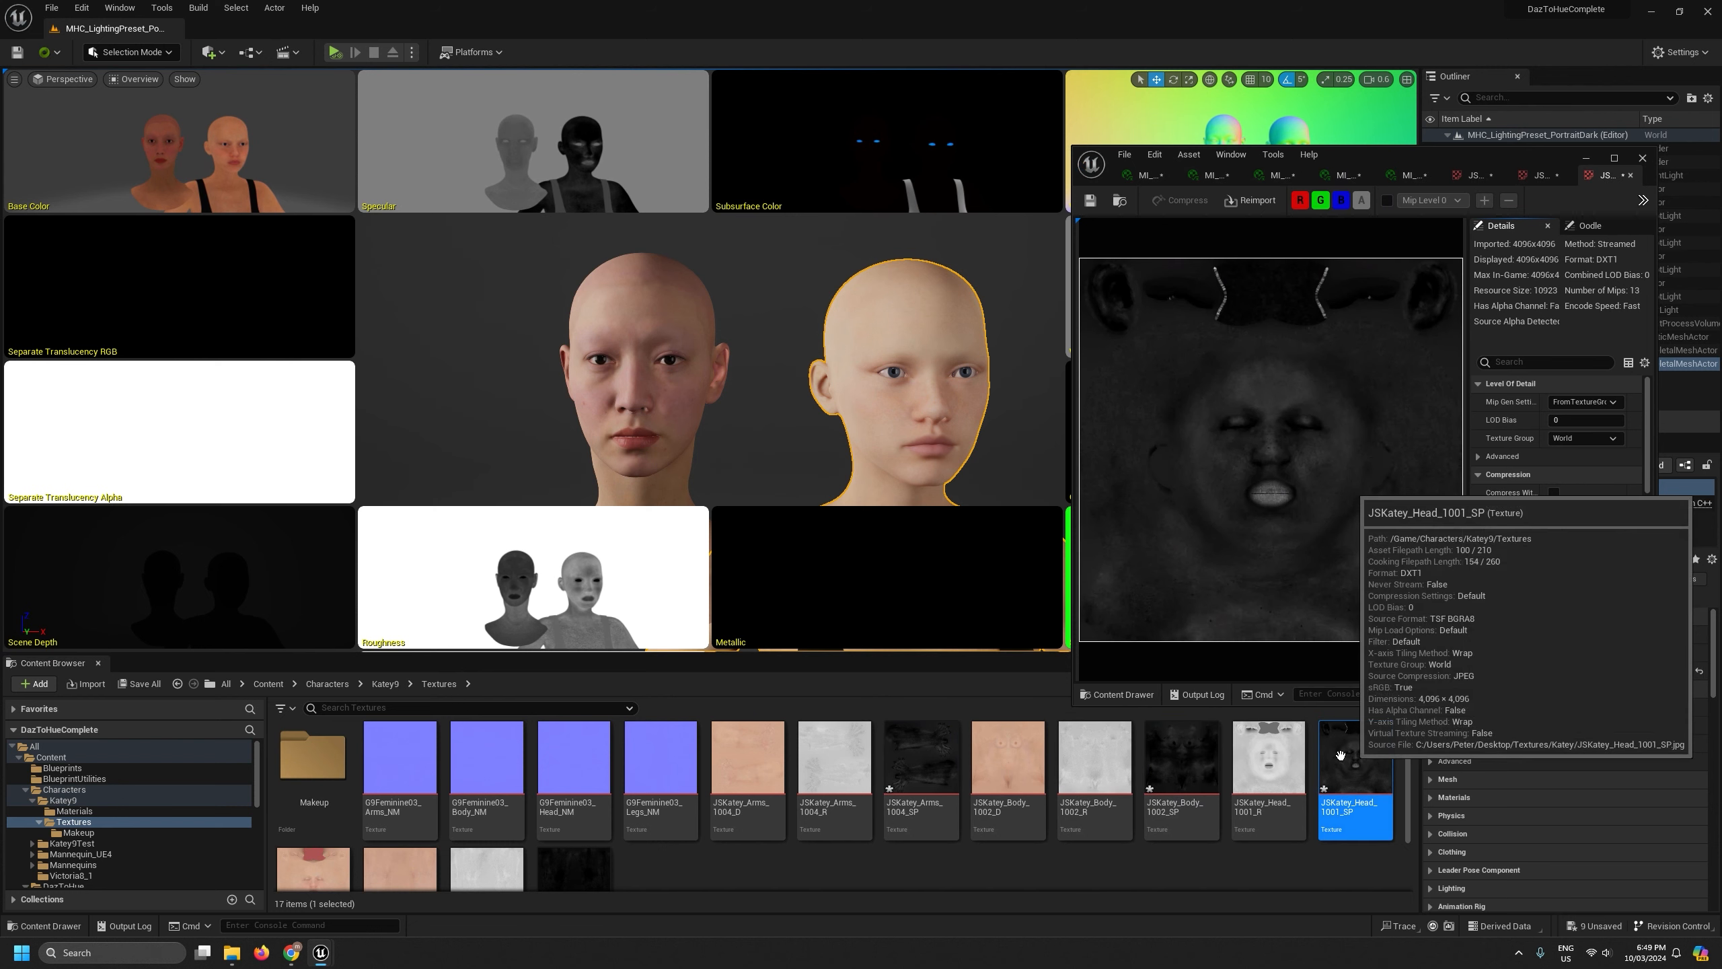
double_click(574, 869)
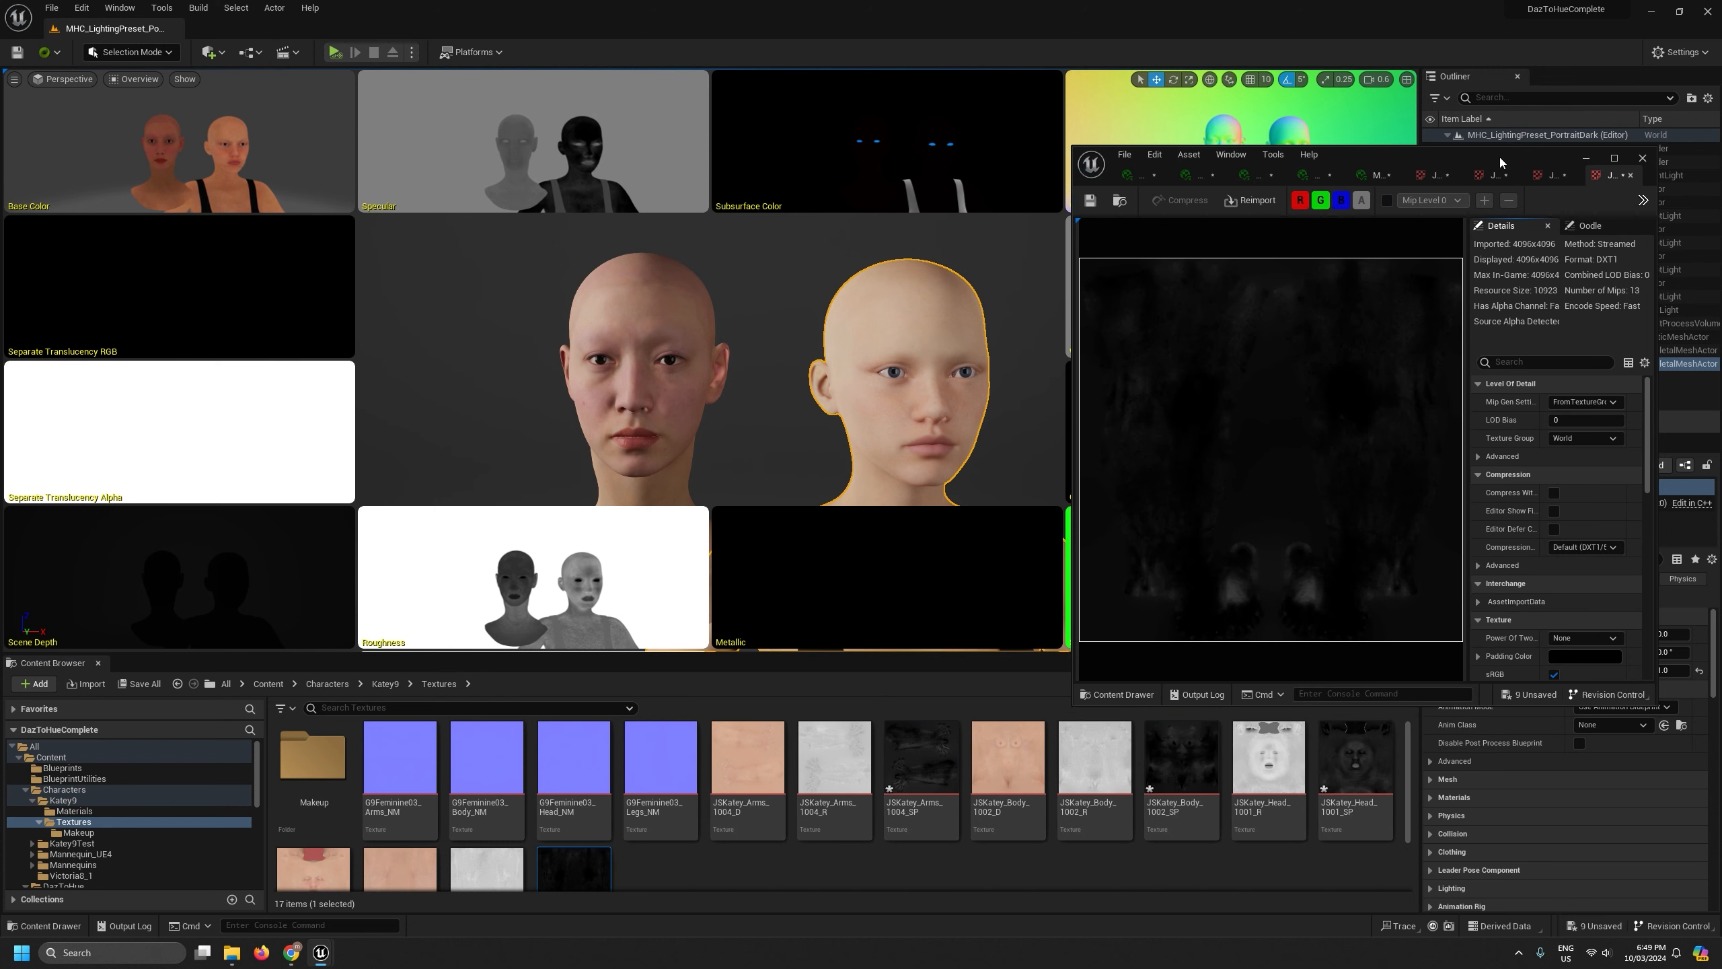
drag(1500, 177, 1013, 141)
drag(1168, 377, 1337, 377)
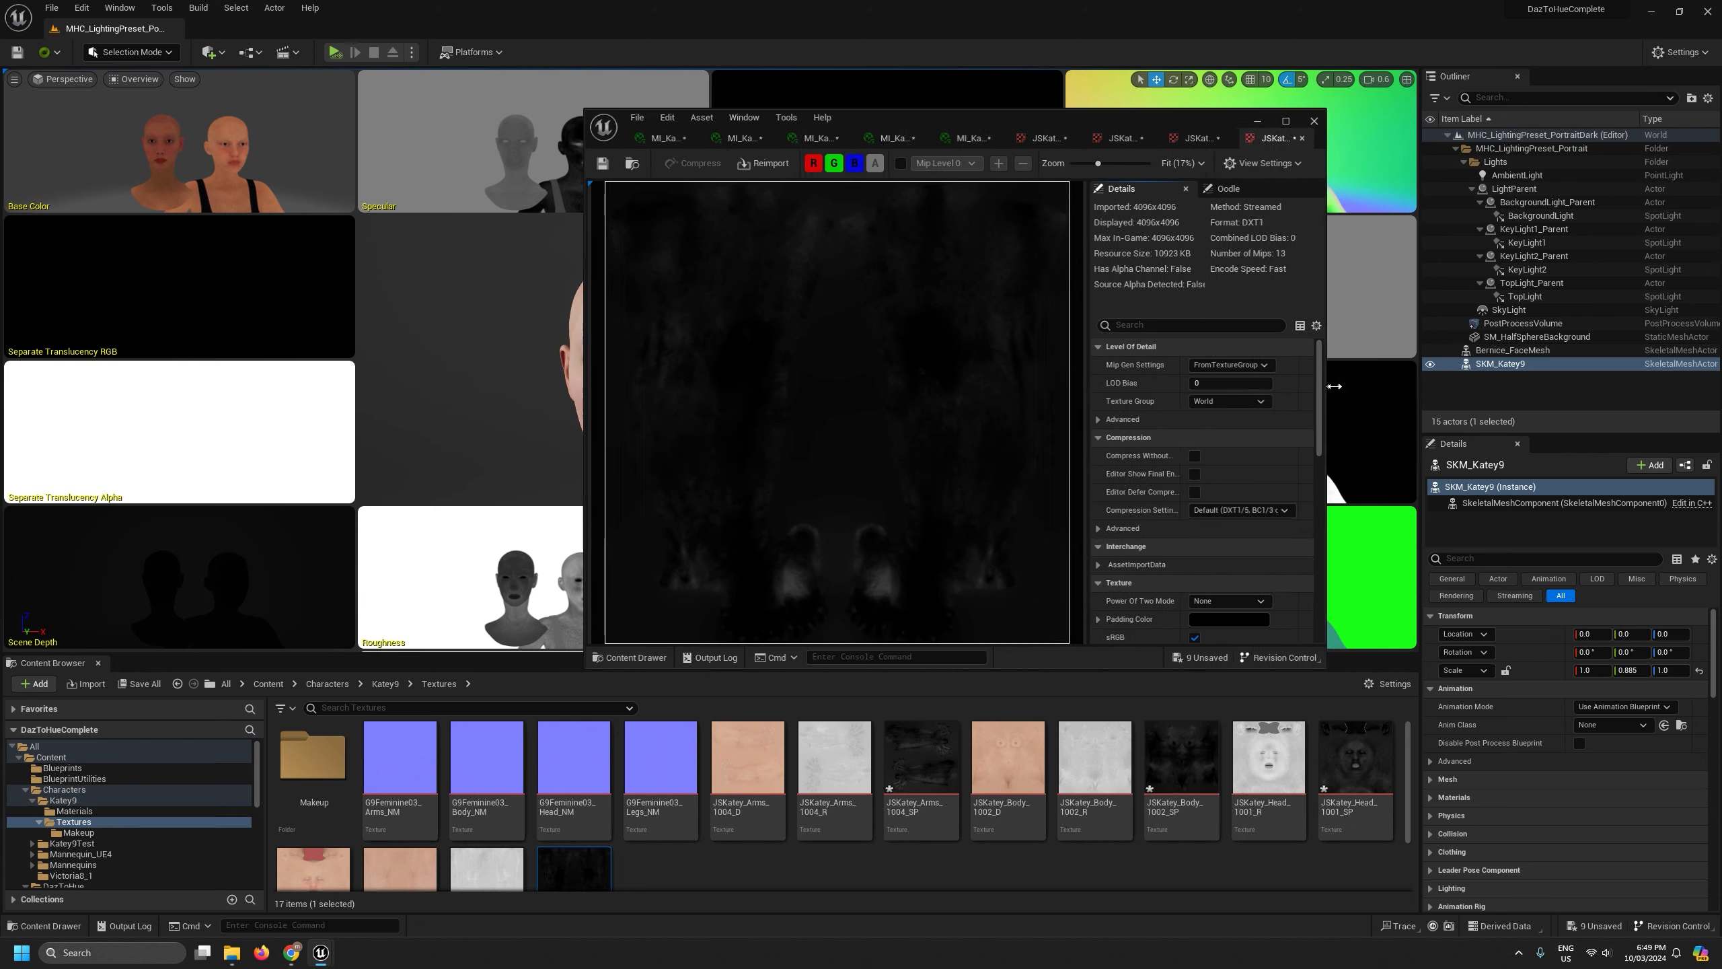
Set the legs and head specular textures to Grayscale (G8/16) compression with sRGB off
click(1257, 509)
click(1251, 562)
scroll(1168, 533, down, 2)
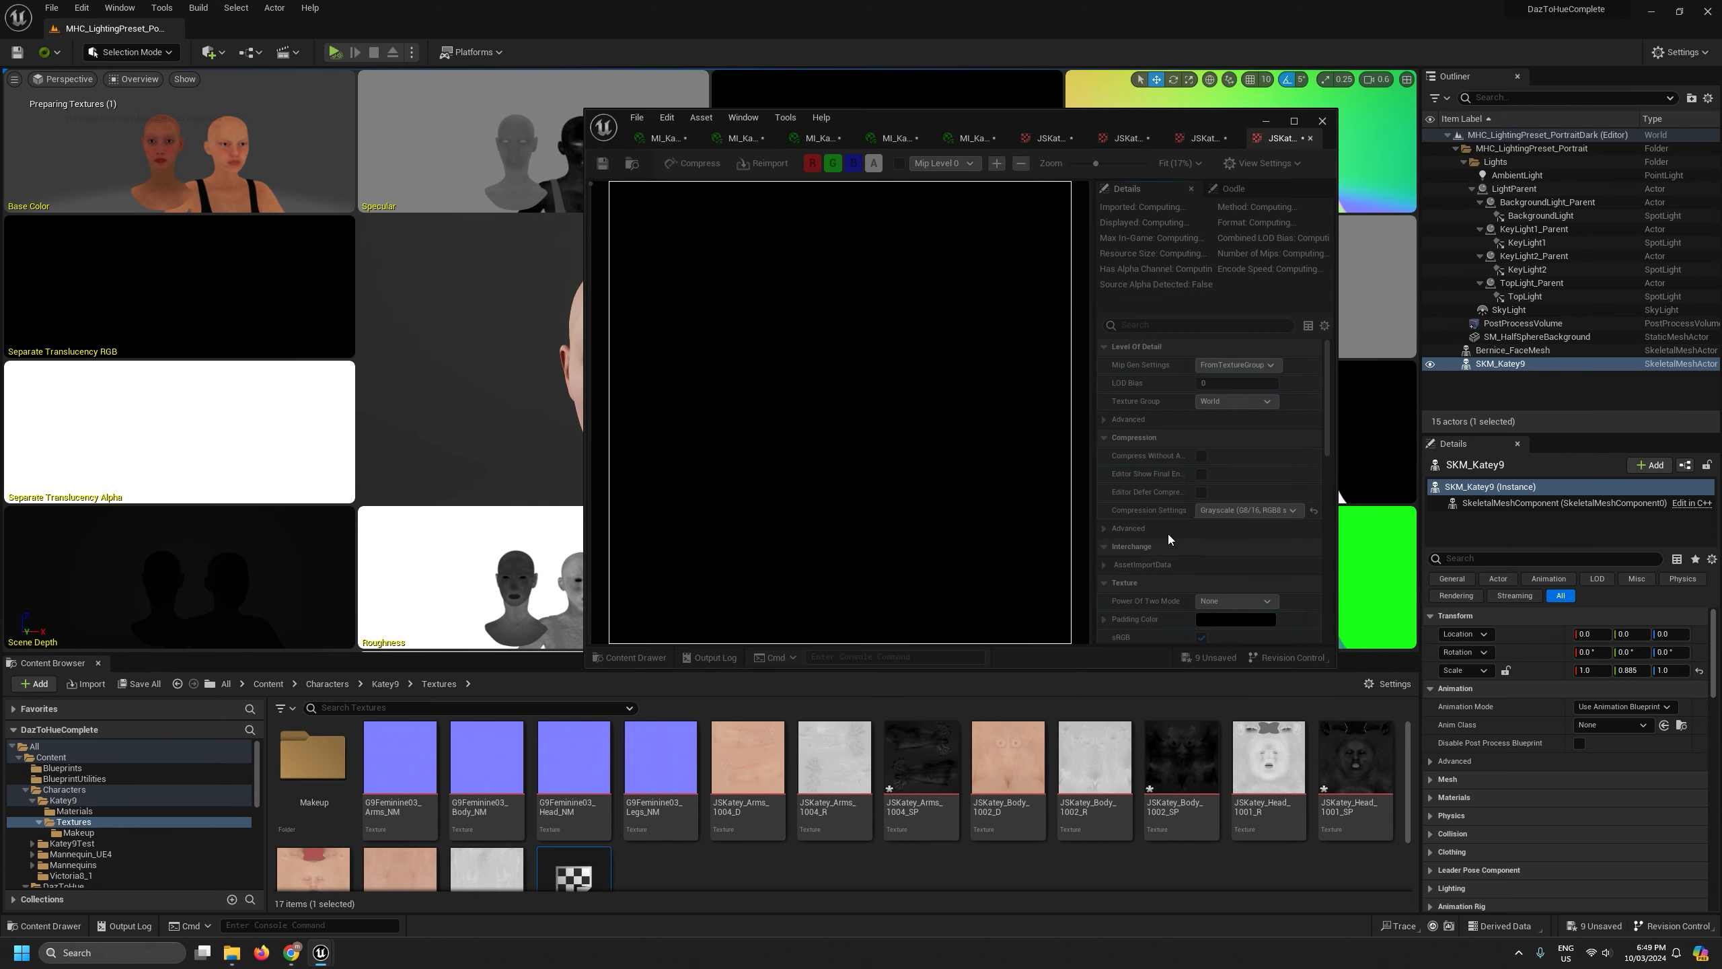
click(1204, 138)
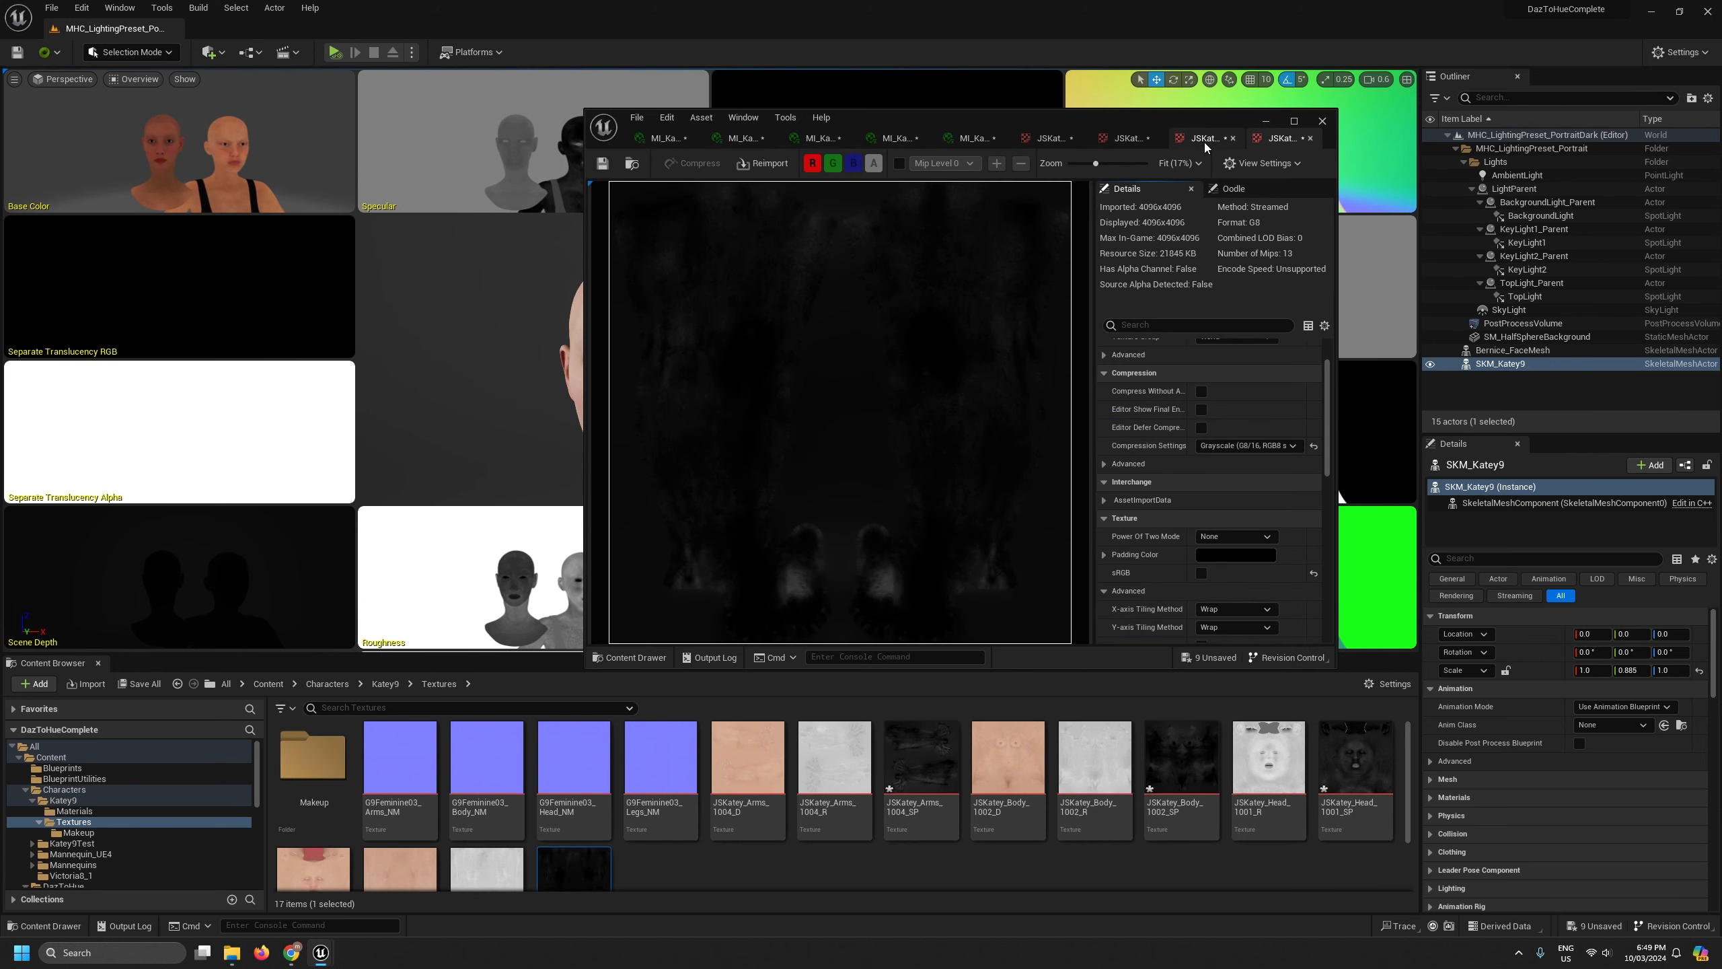
click(1241, 509)
click(1241, 562)
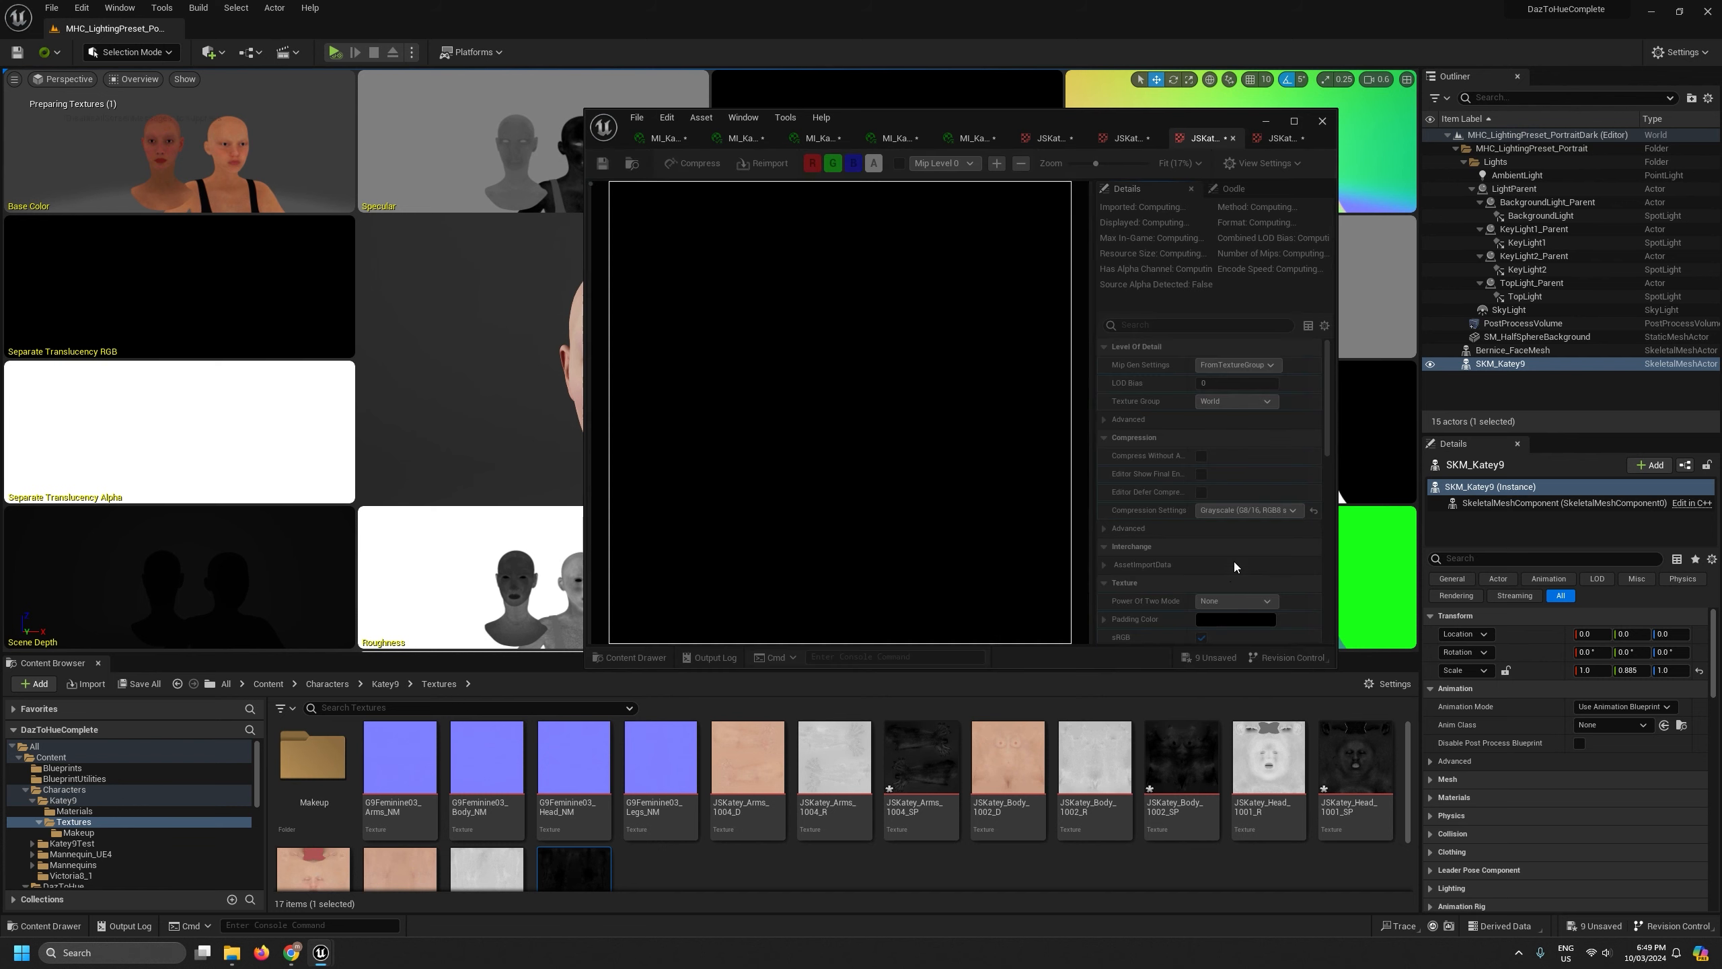
Set the body and arms specular textures to Grayscale (G8/16) compression and turn off their sRGB option
click(1125, 140)
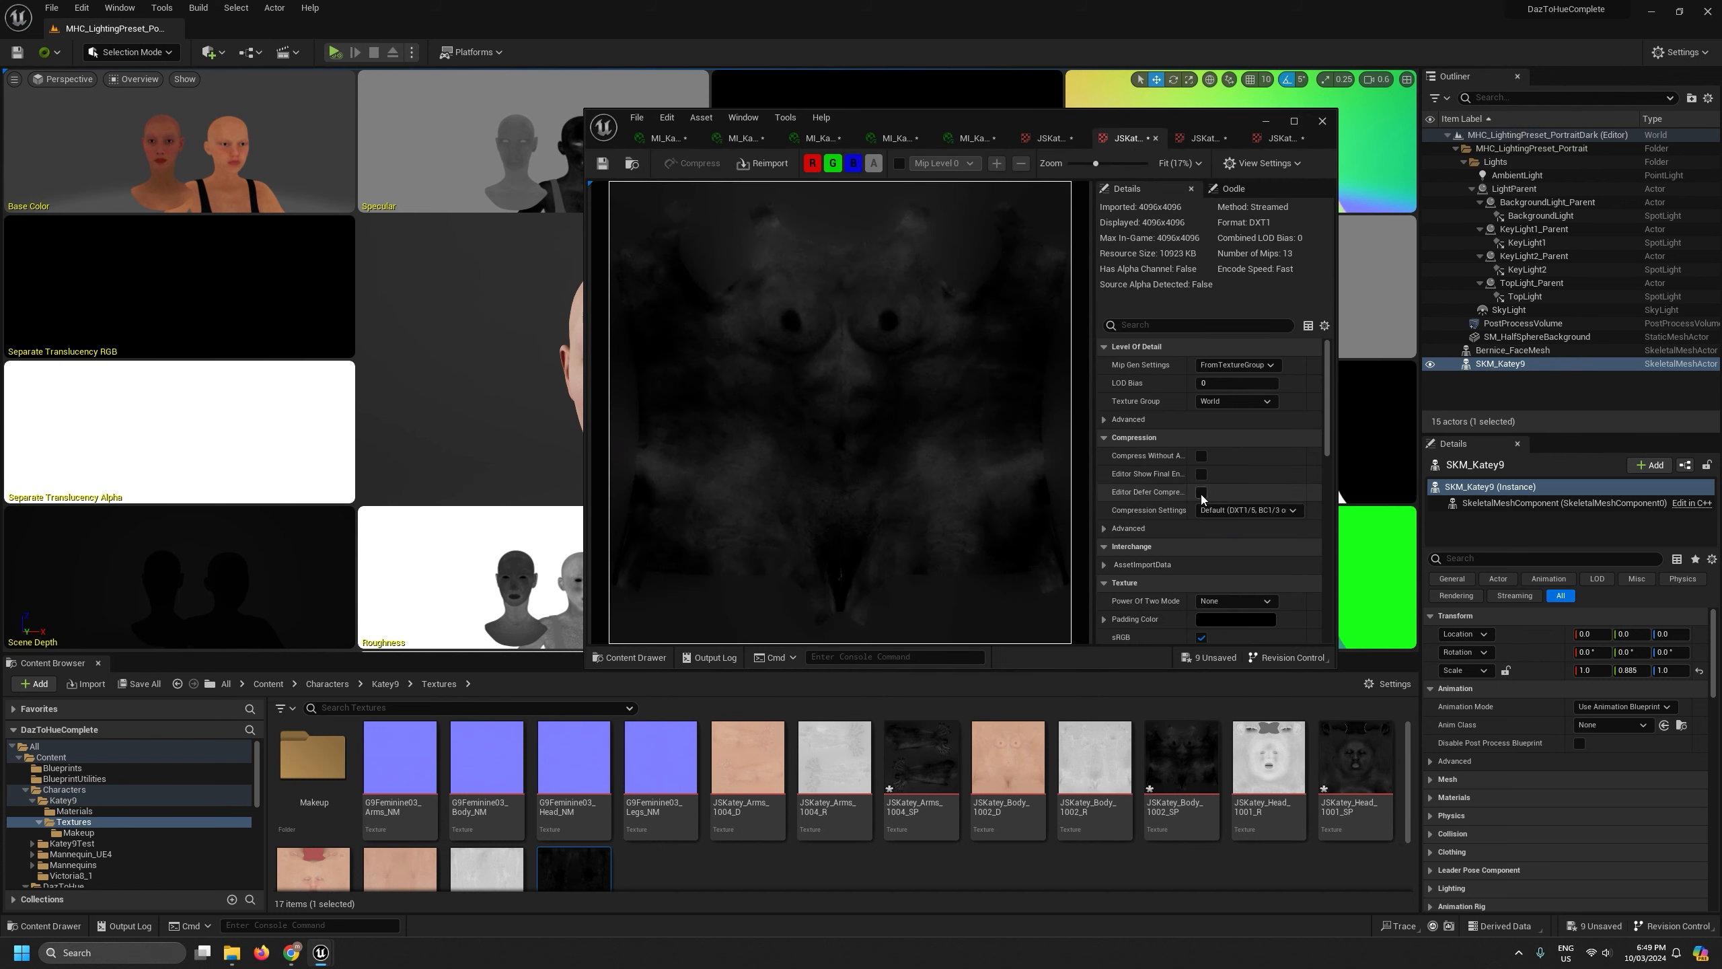
click(1221, 509)
click(1217, 570)
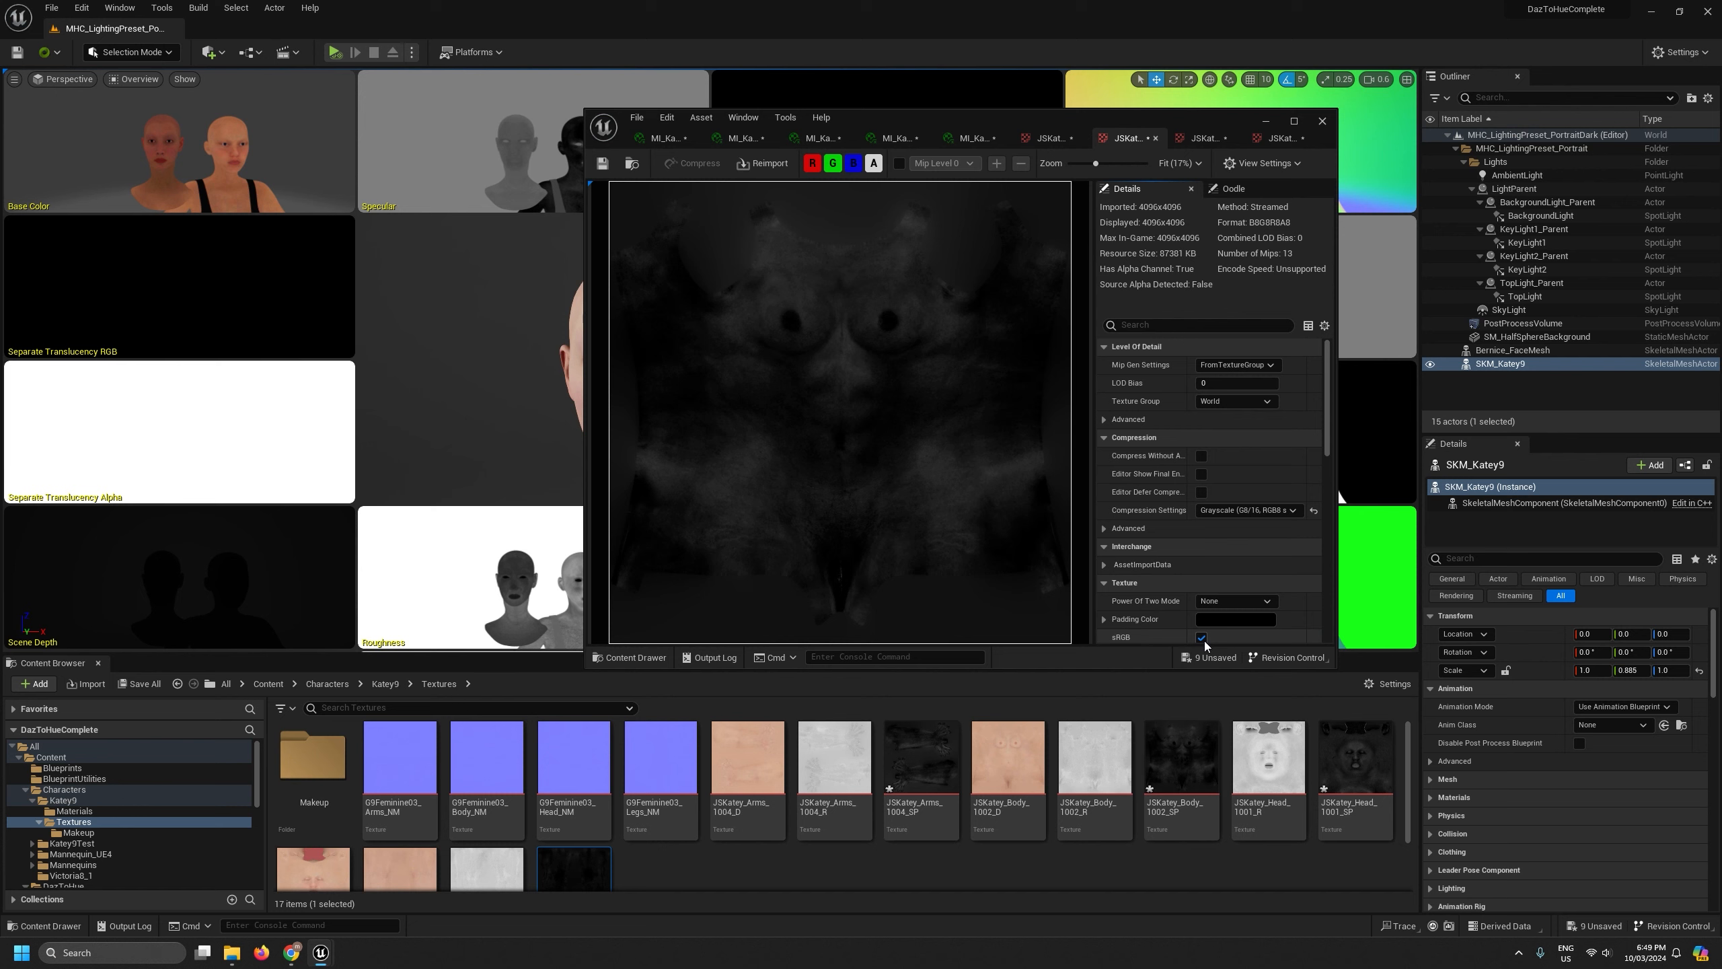
click(1058, 140)
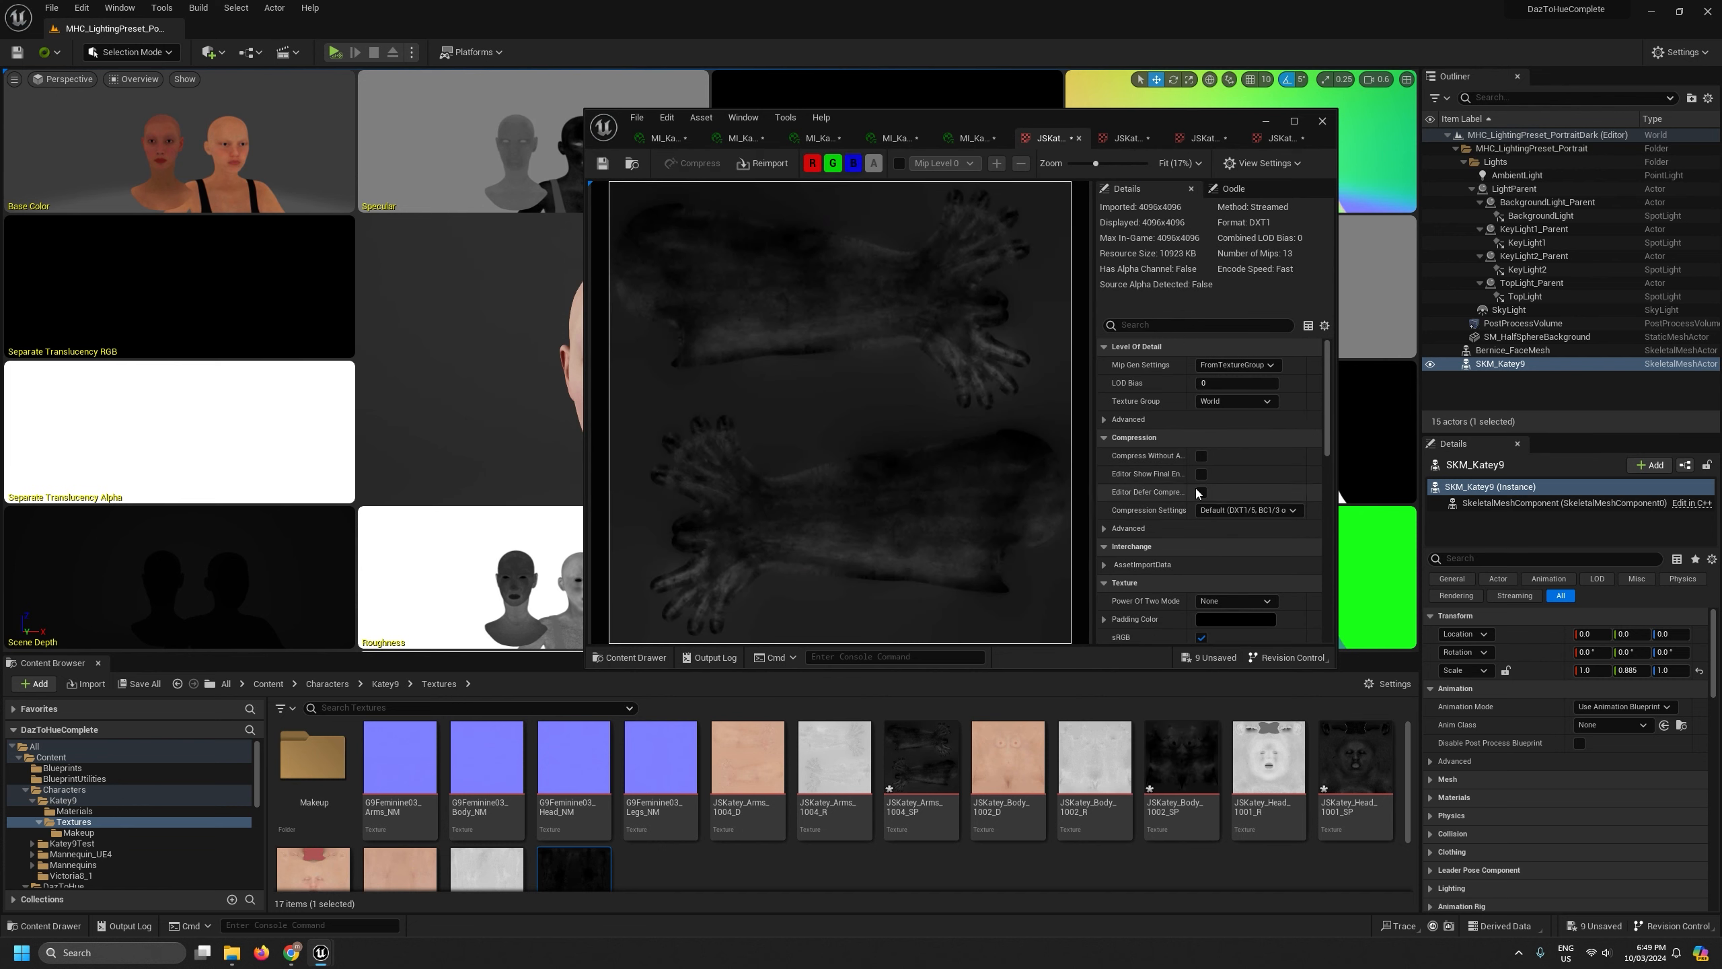
click(1221, 509)
click(1230, 571)
click(1201, 637)
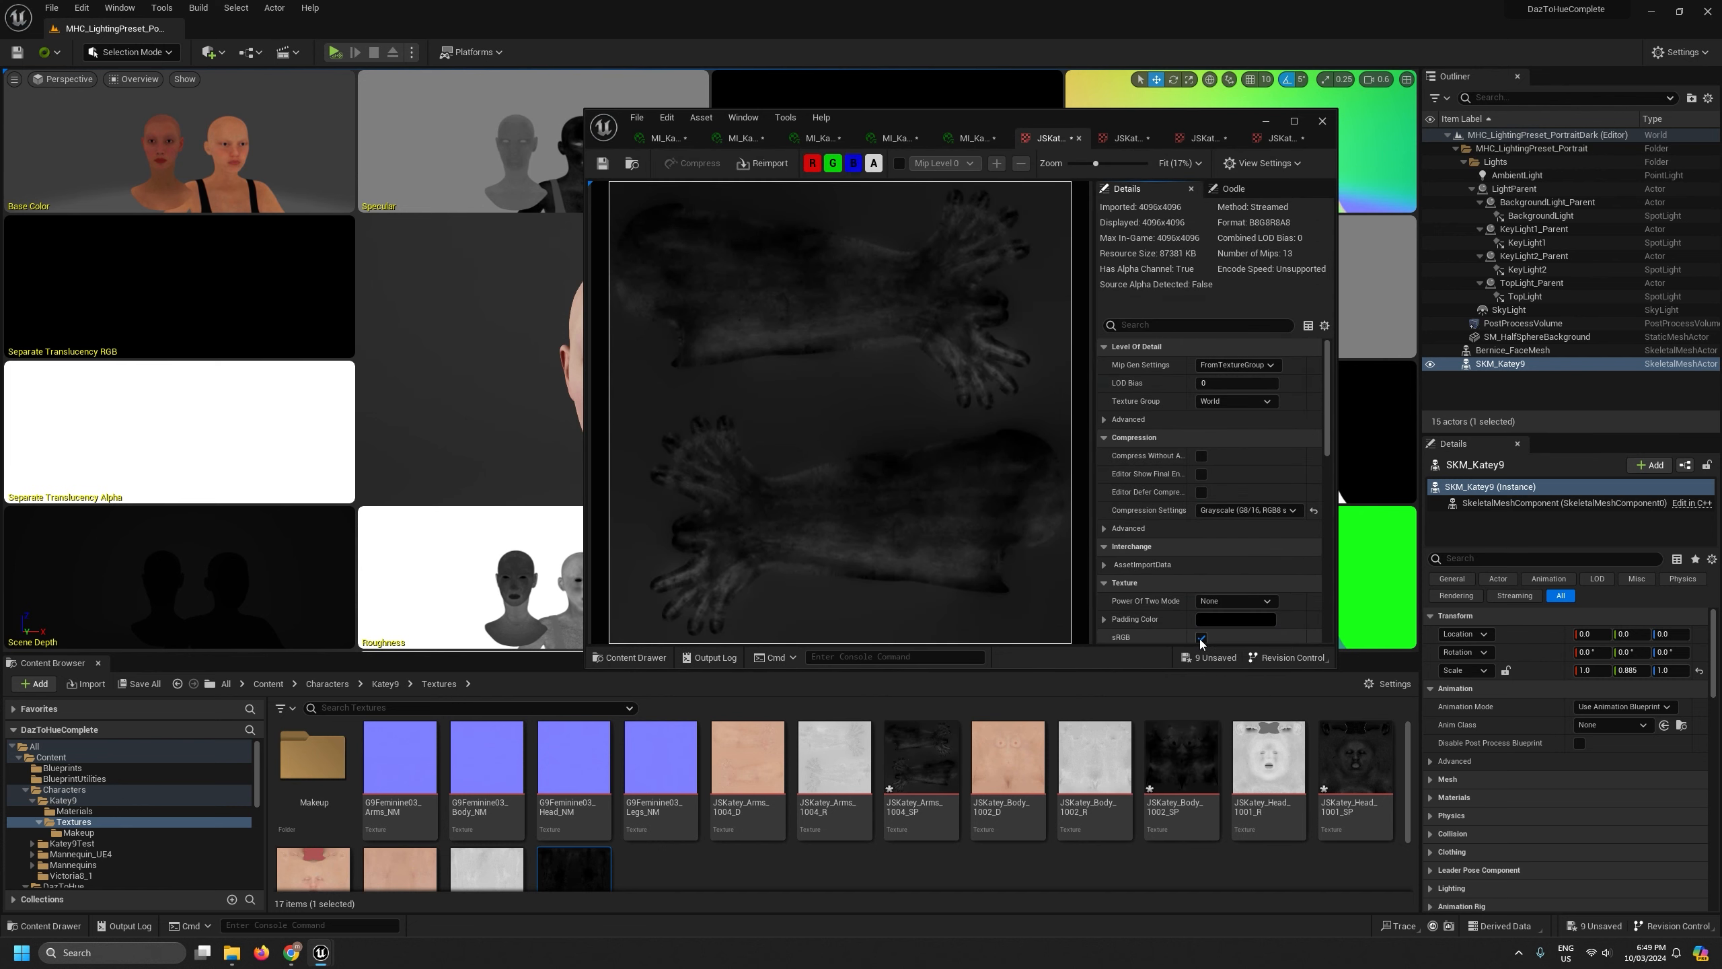
Save all modified assets and close the four specular textures, keeping the MI_Katey9 materials open
click(637, 118)
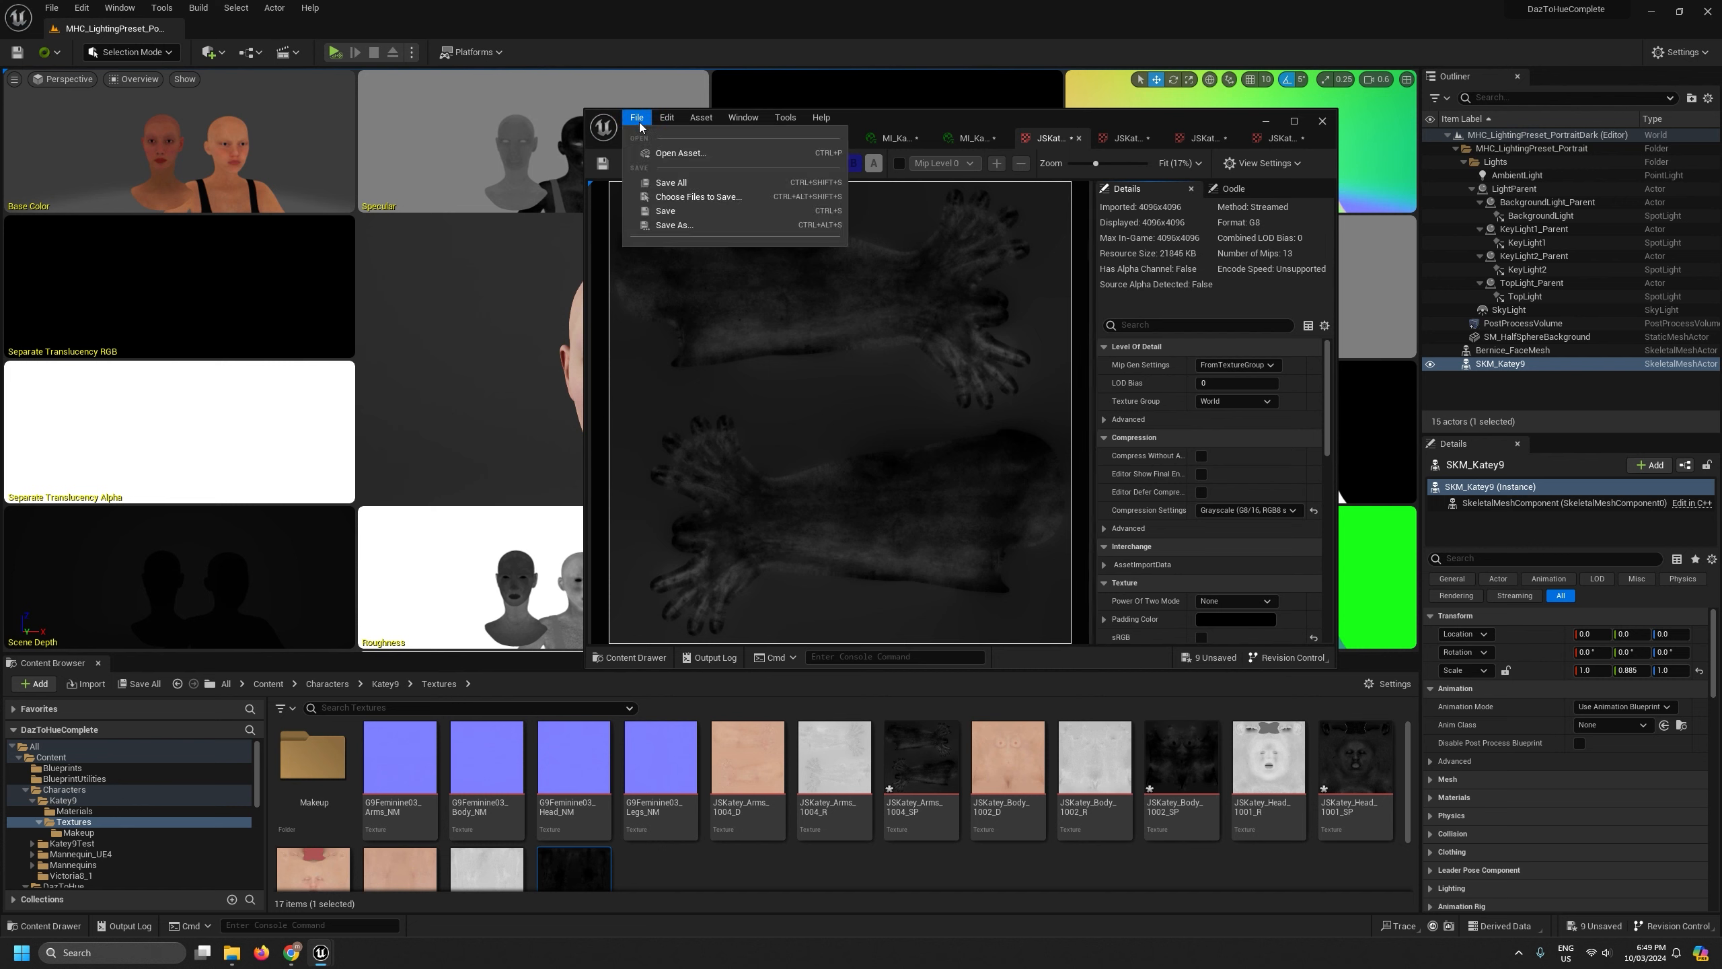
click(671, 182)
click(1079, 139)
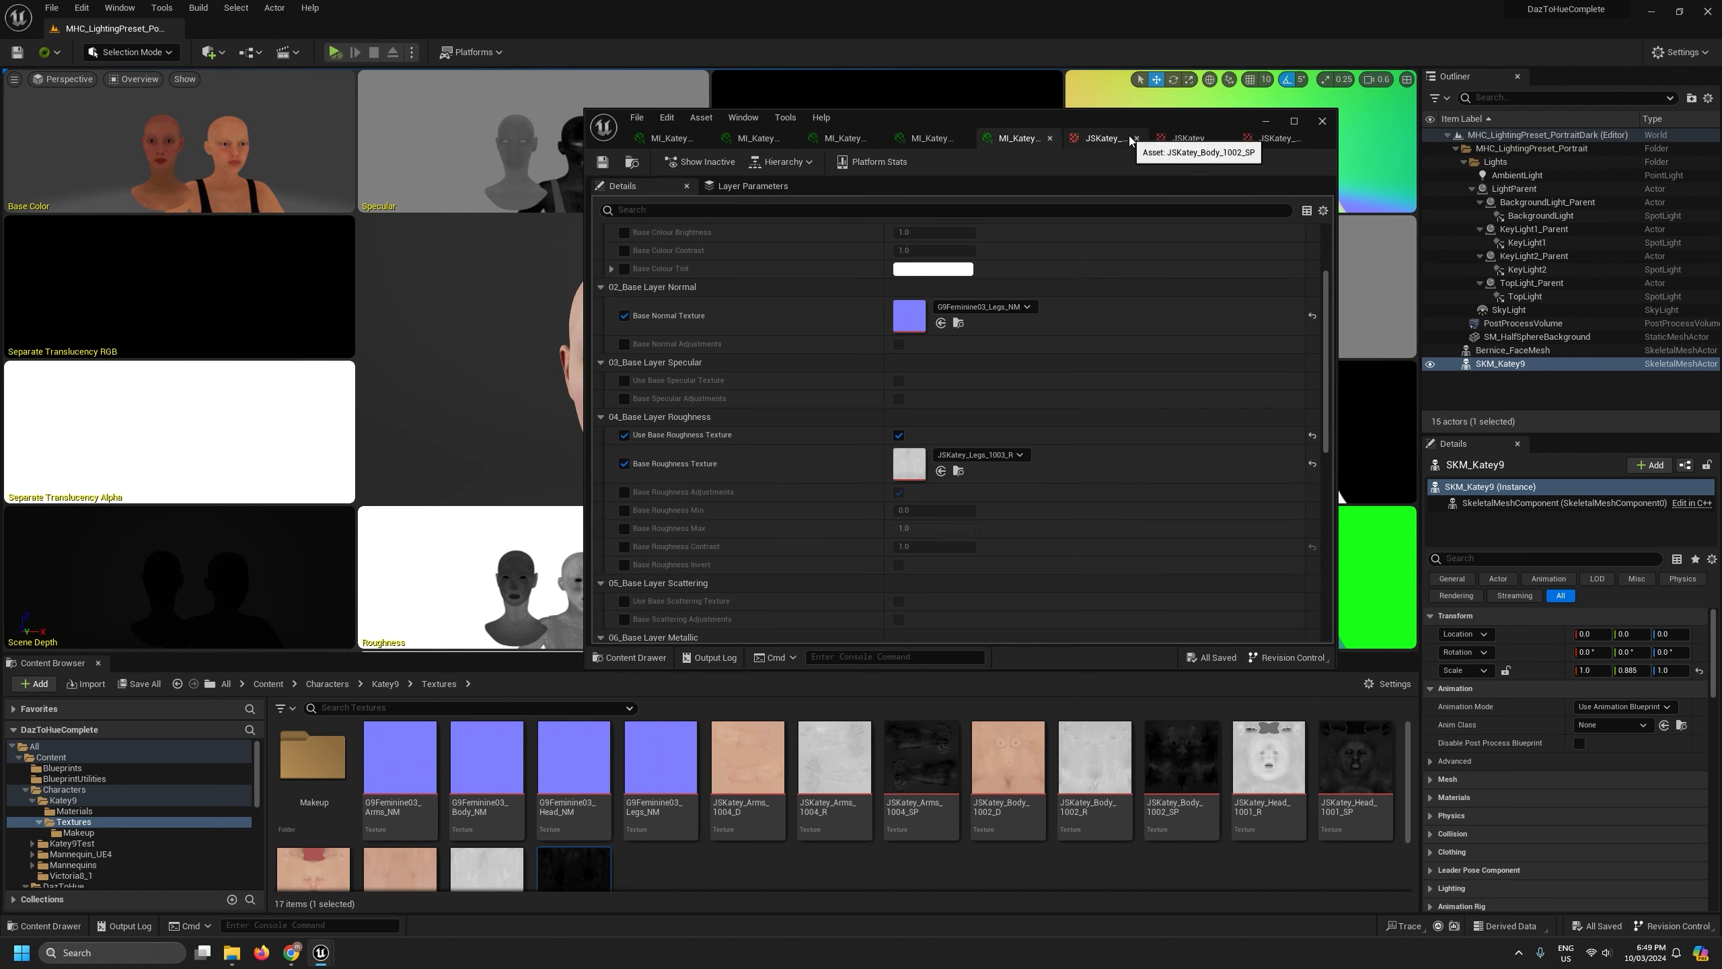
click(1211, 139)
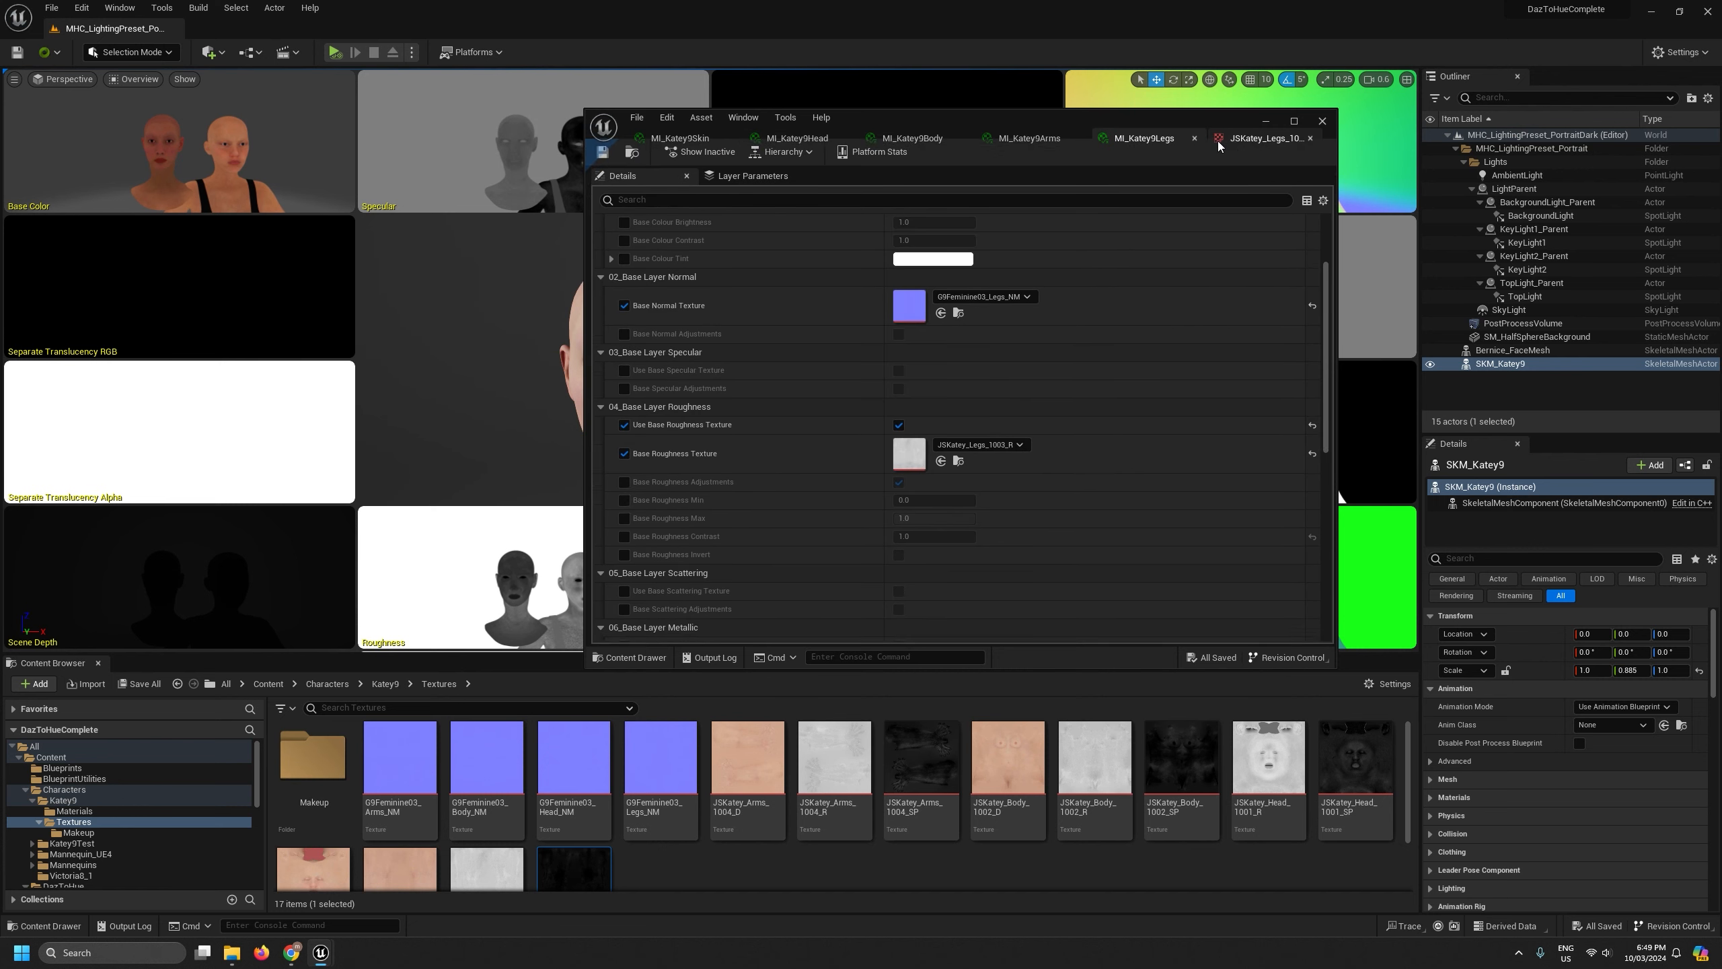
click(1313, 138)
Move the material editor away from the heads and show the Specular buffer visualization in the viewport
drag(1071, 128, 1459, 384)
click(110, 78)
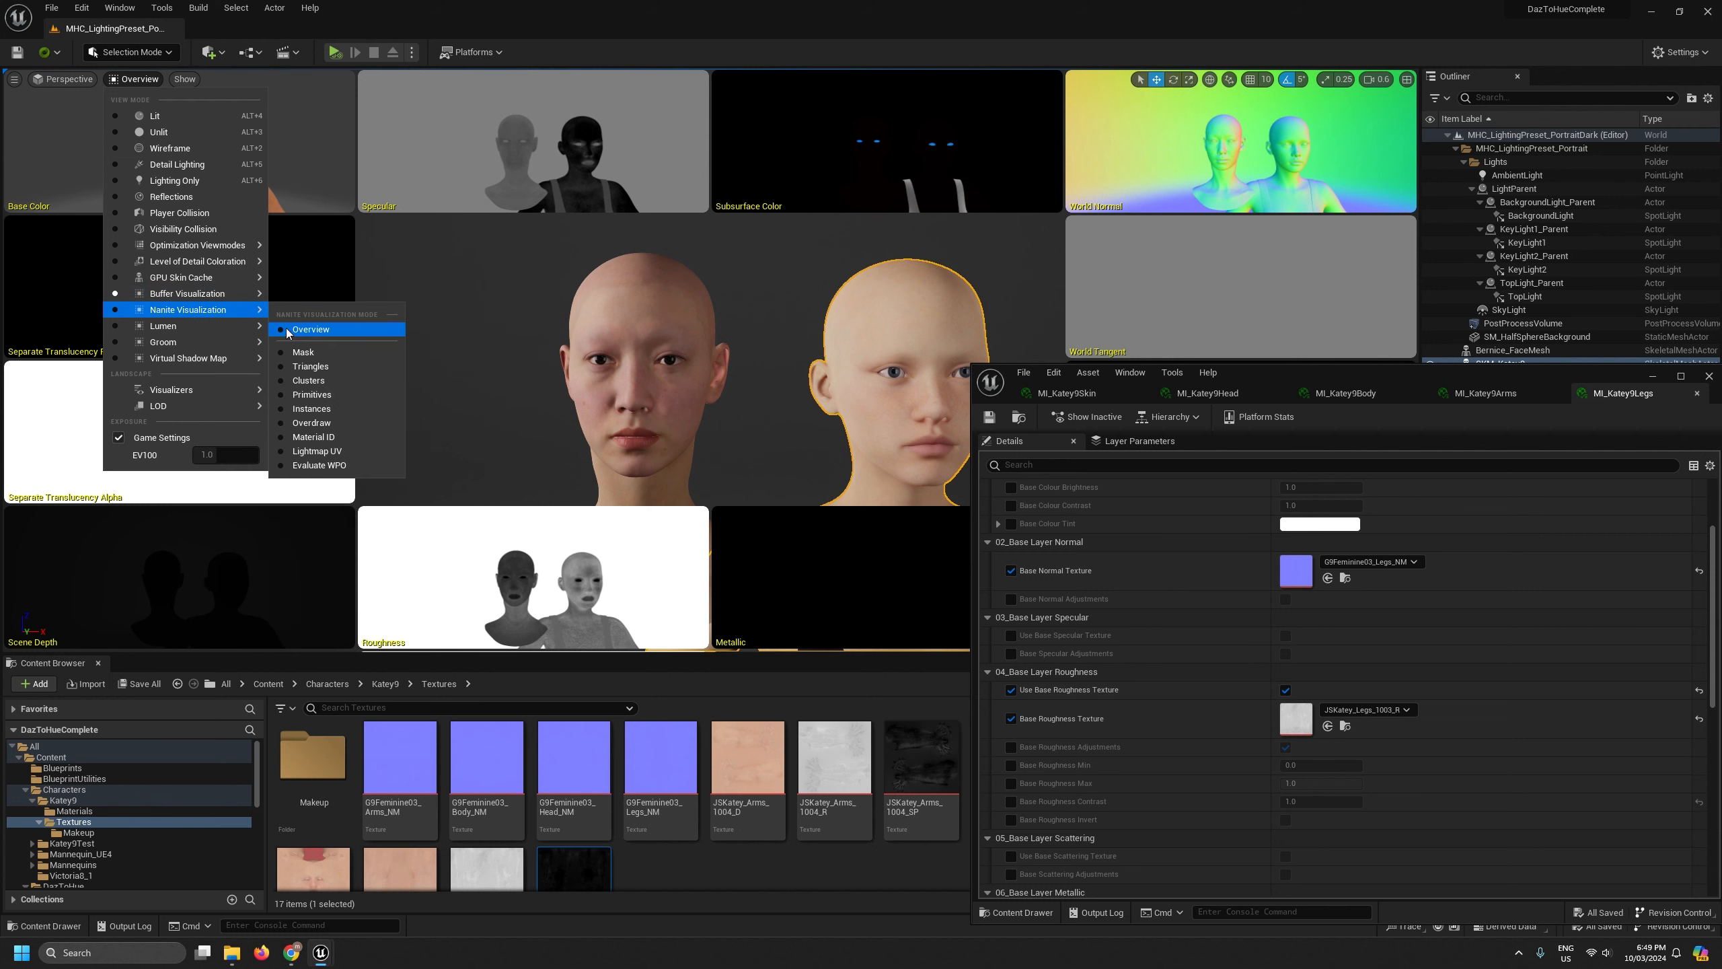
mouse_move(234, 294)
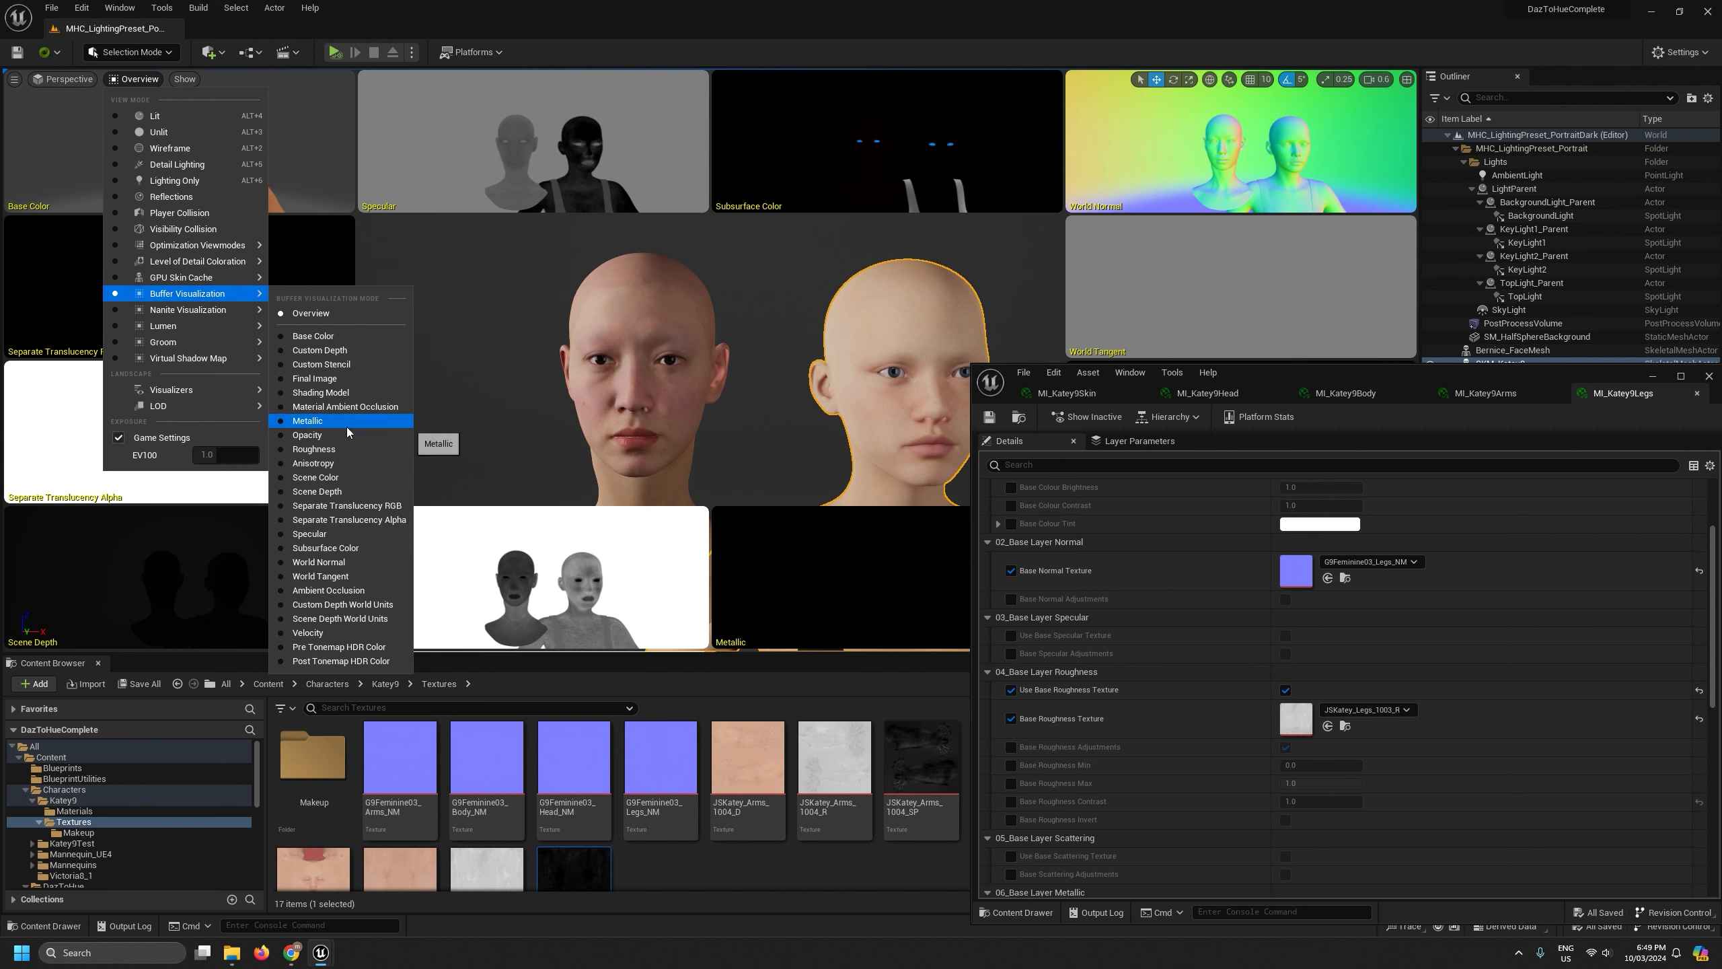
click(325, 533)
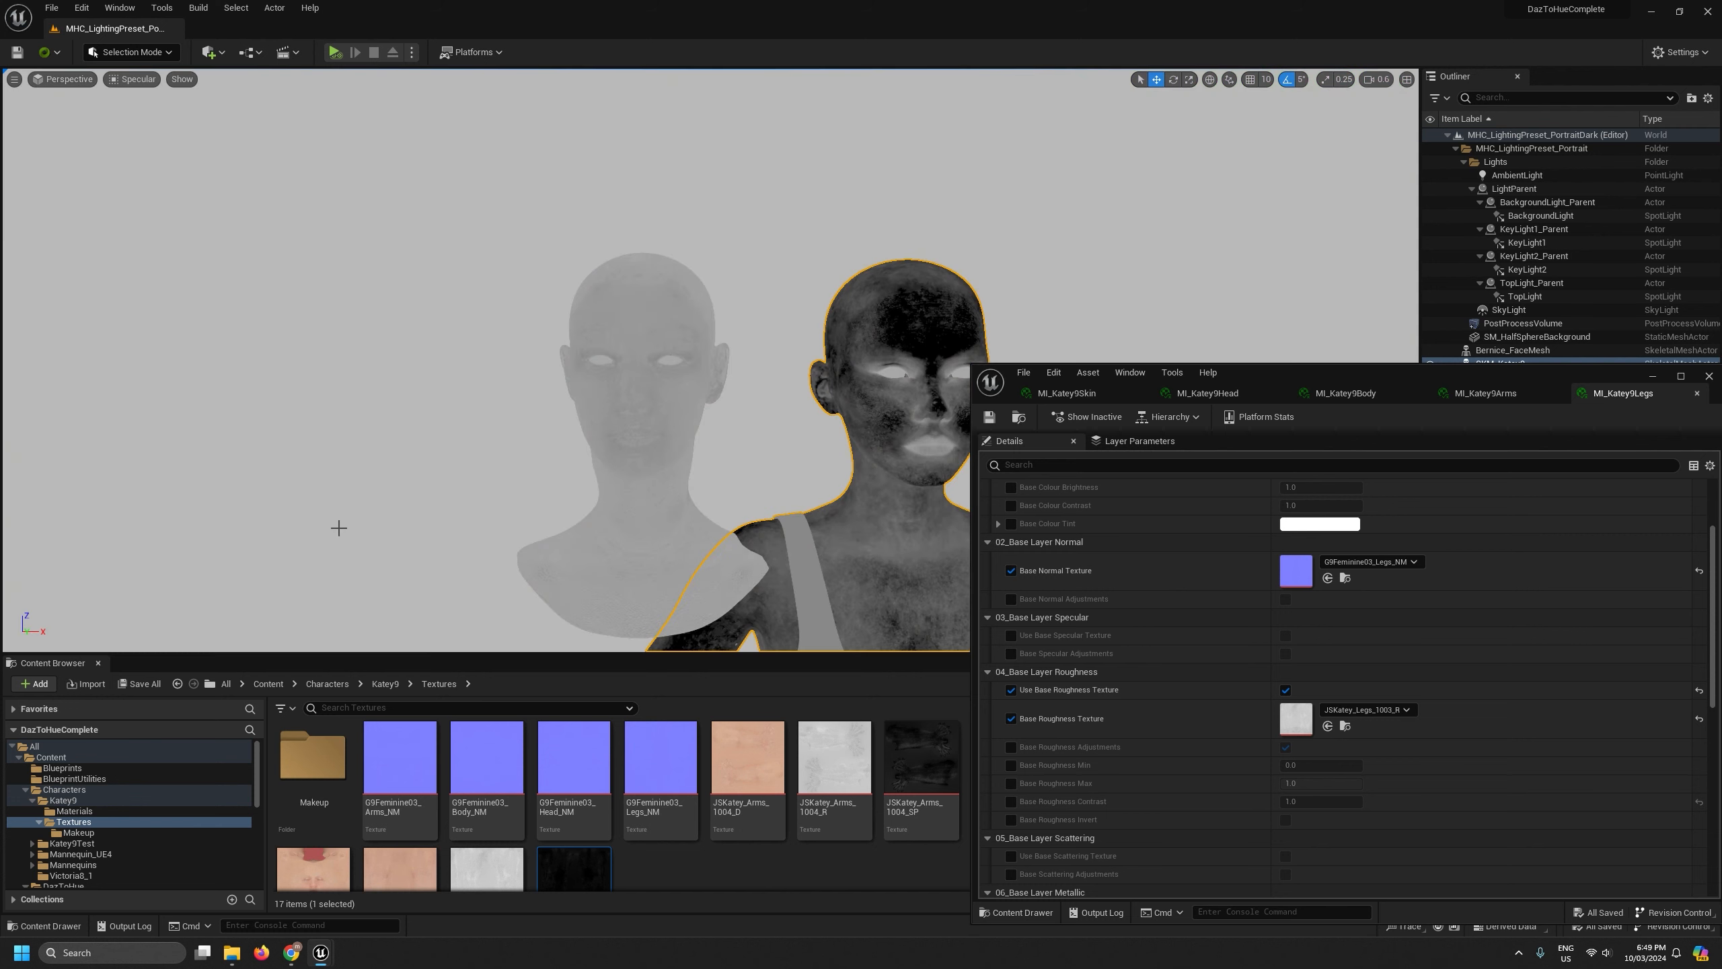
scroll(506, 476, up, 5)
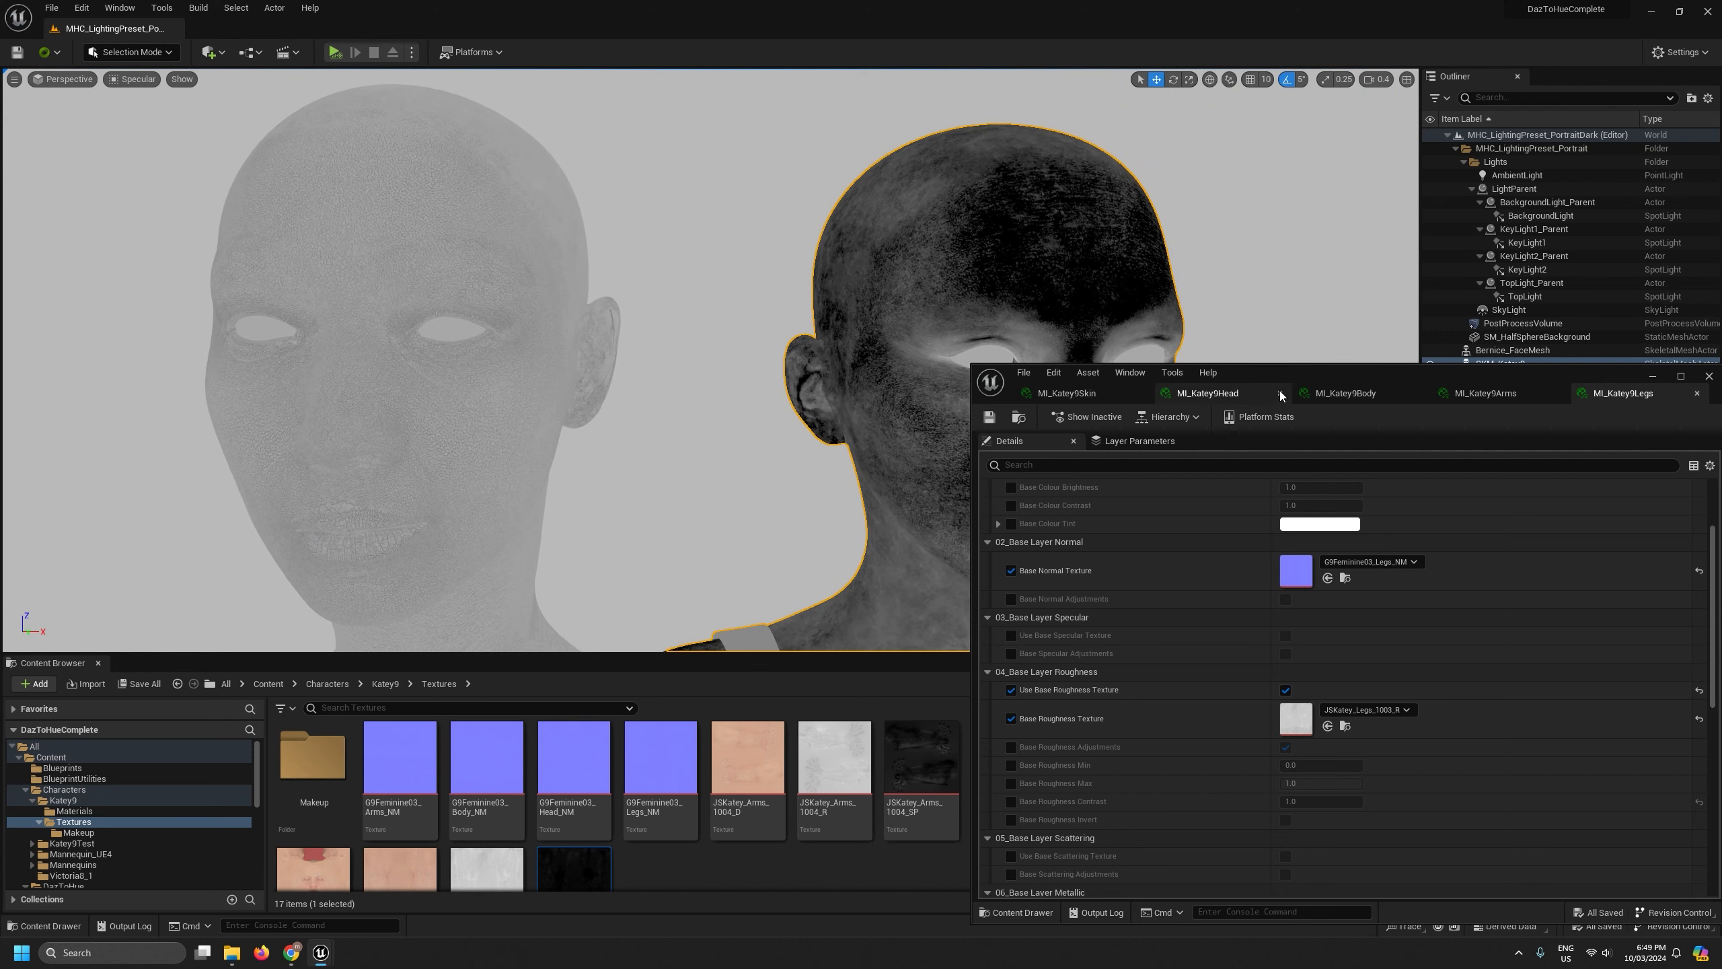
In MI_Katey9Head, enable Use Base Specular Texture and assign JSKatey_Head_1001_SP as the Base Specular Texture
click(1280, 390)
drag(1295, 374, 1235, 137)
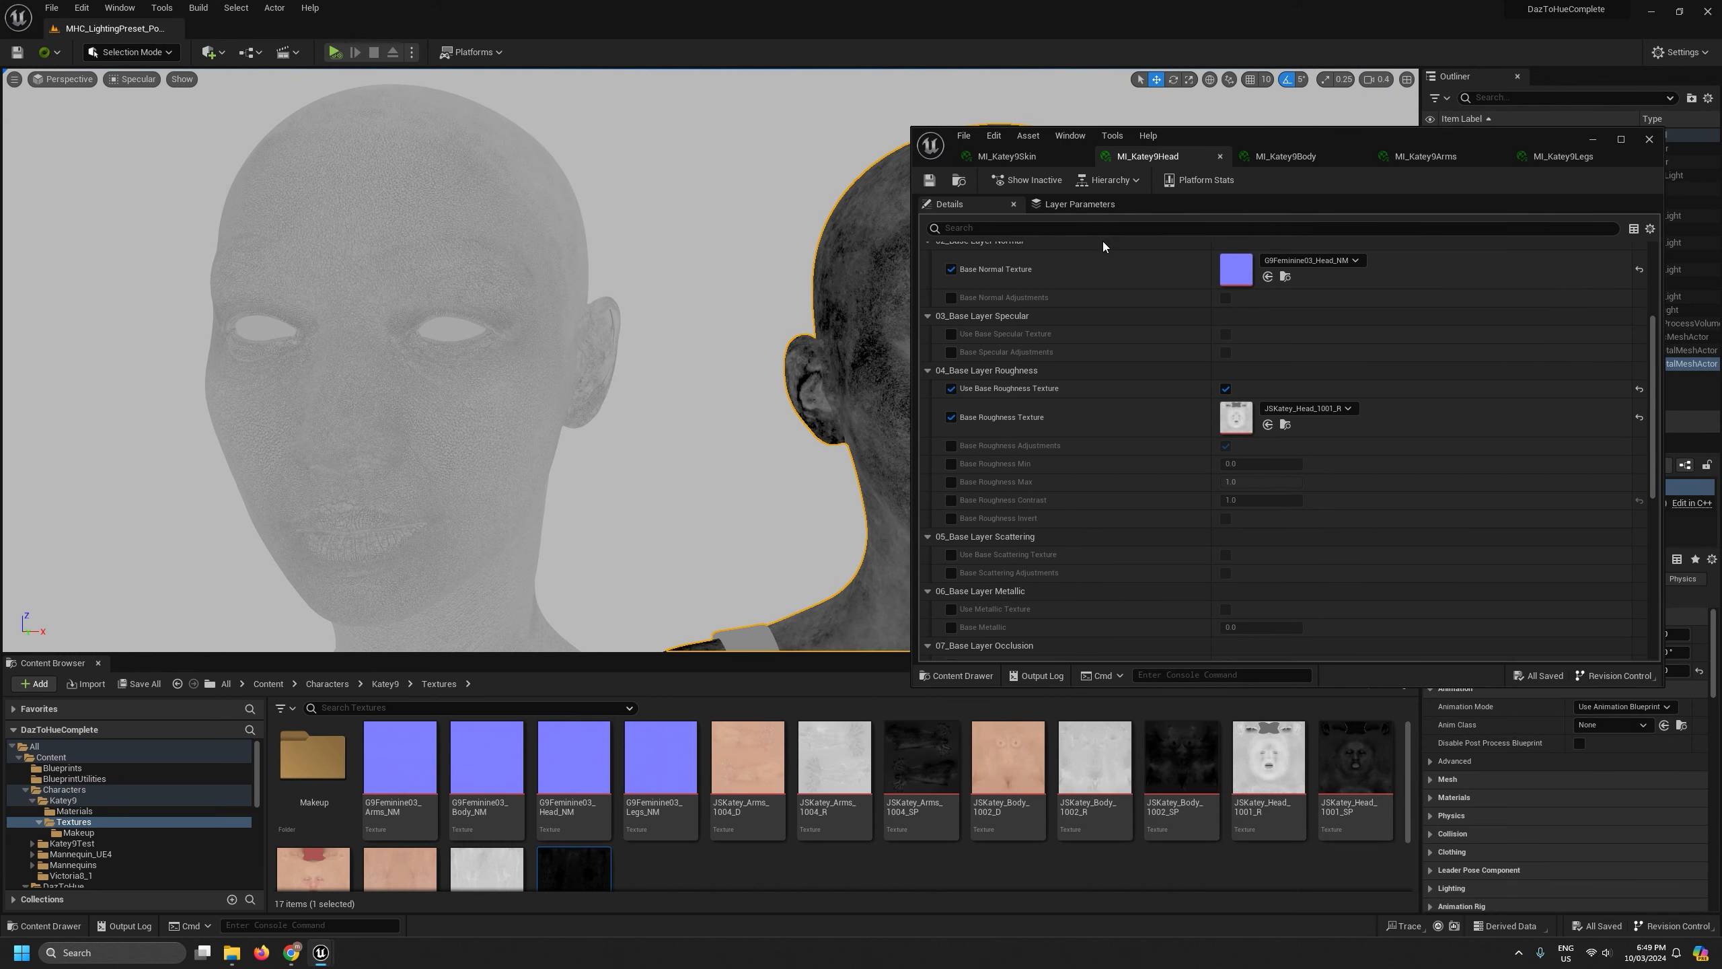
click(950, 335)
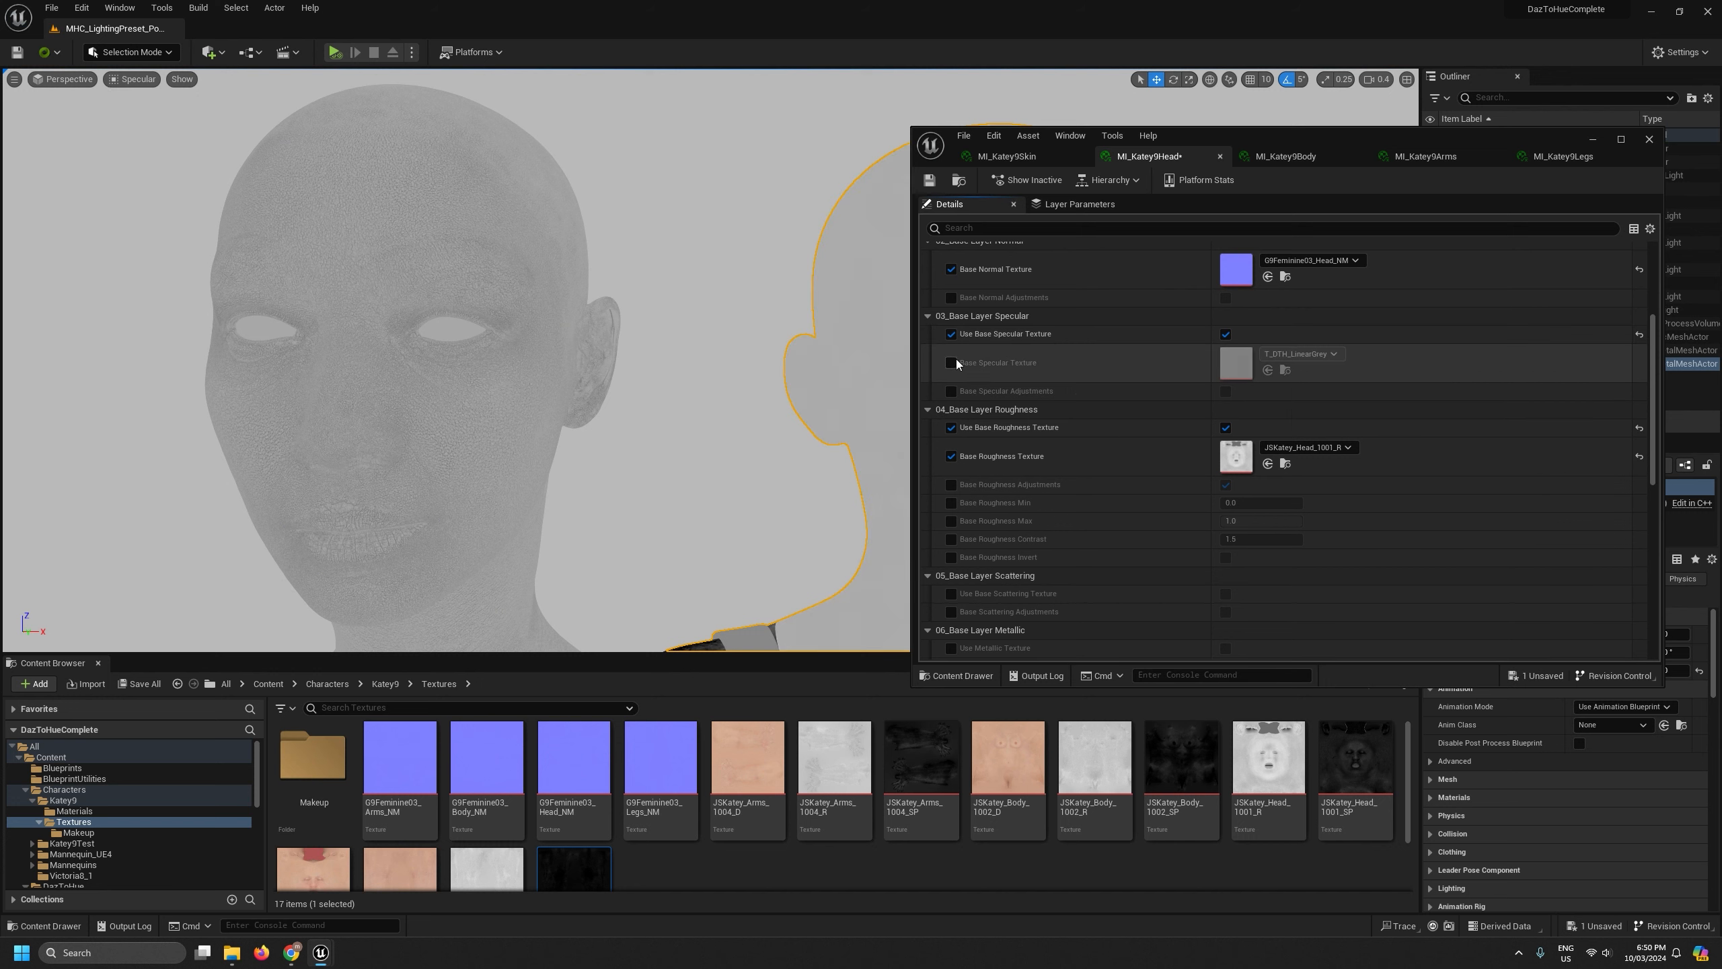
click(951, 362)
click(1166, 874)
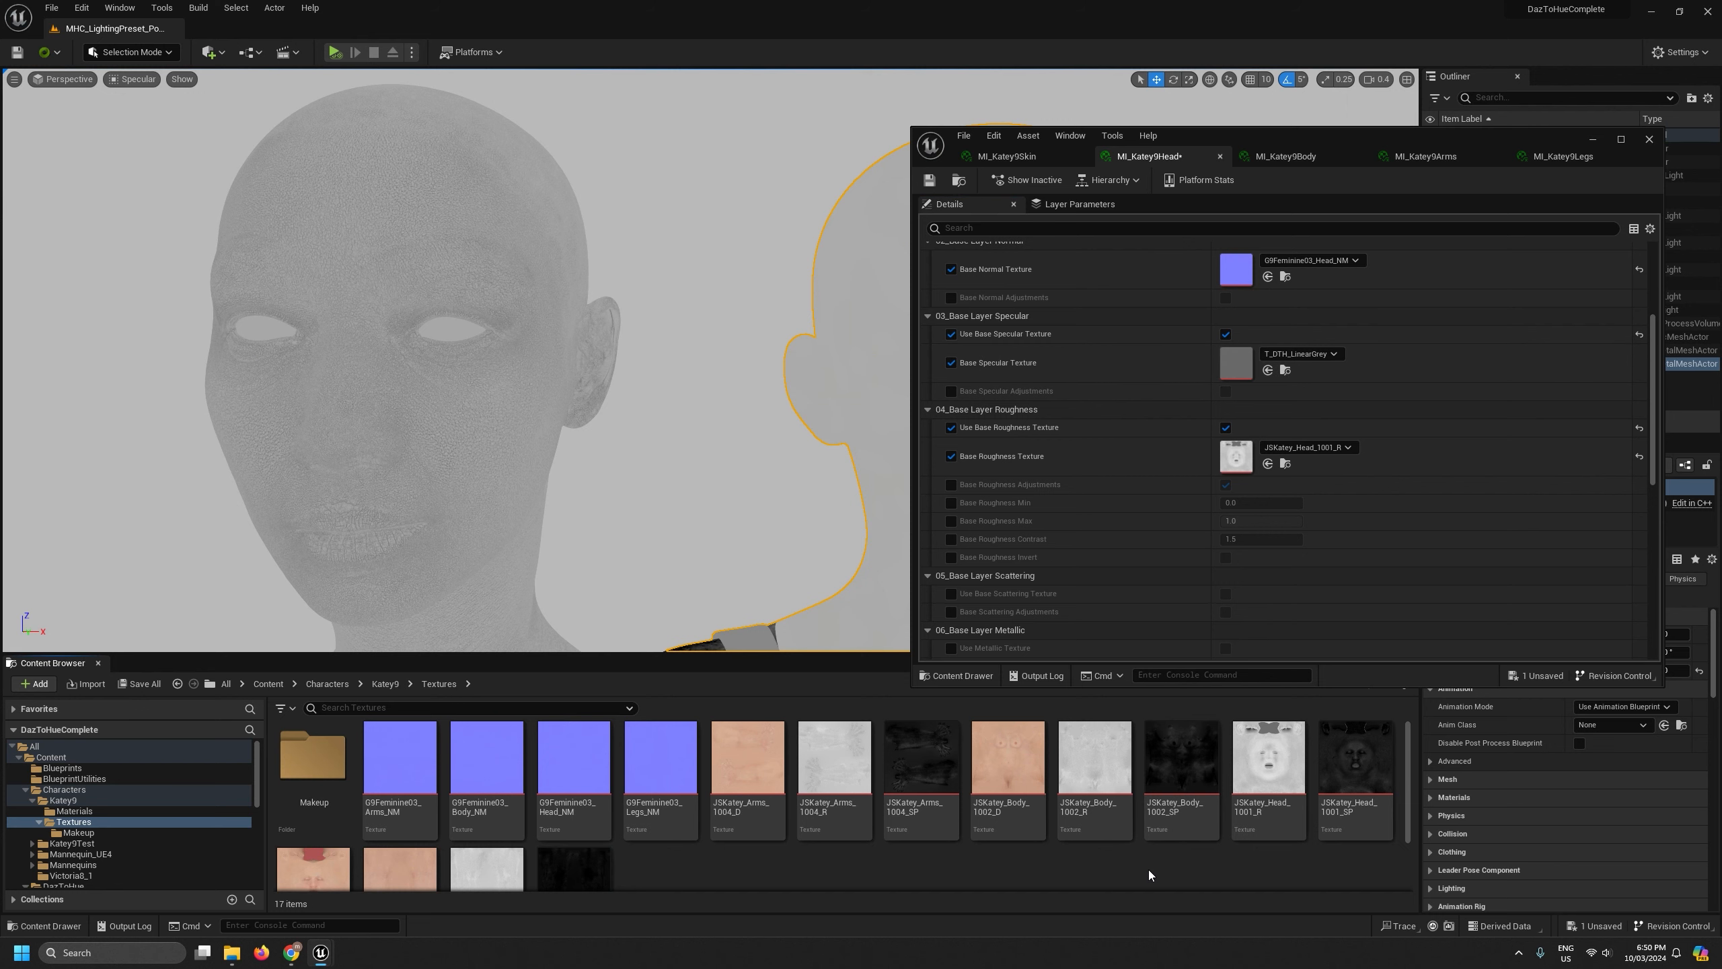
drag(1356, 766, 1230, 364)
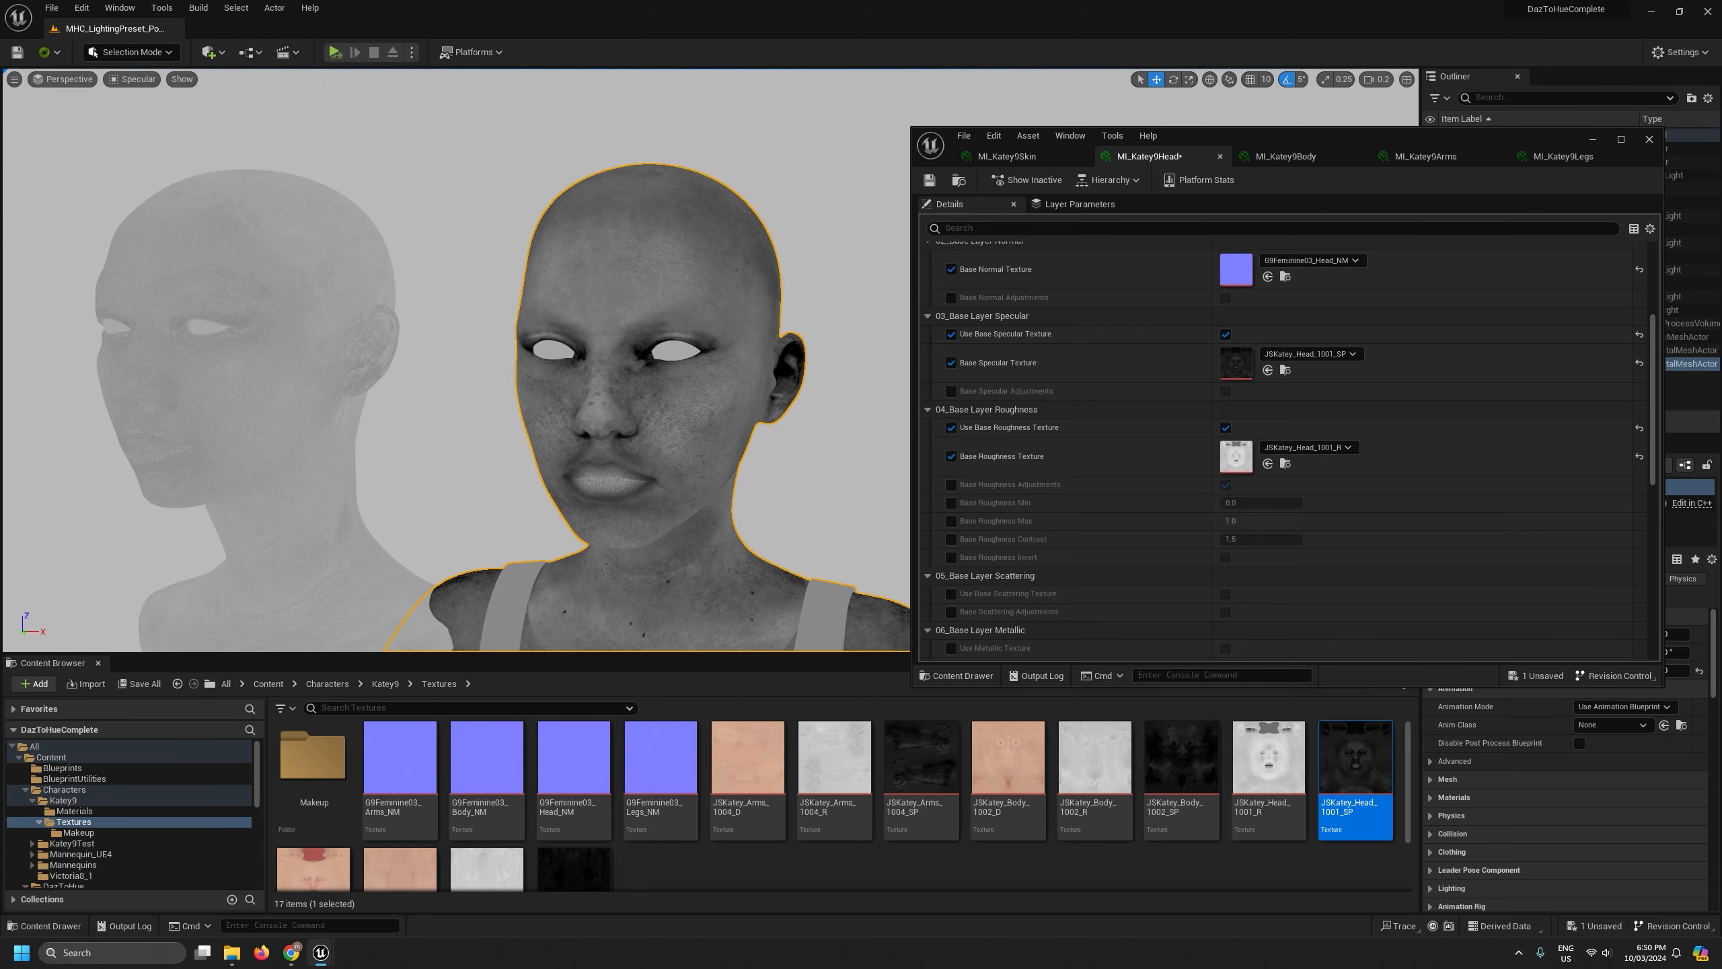
In MI_Katey9Body, enable Use Base Specular Texture and assign JSKatey_Body_1002_SP as the Base Specular Texture
click(1258, 157)
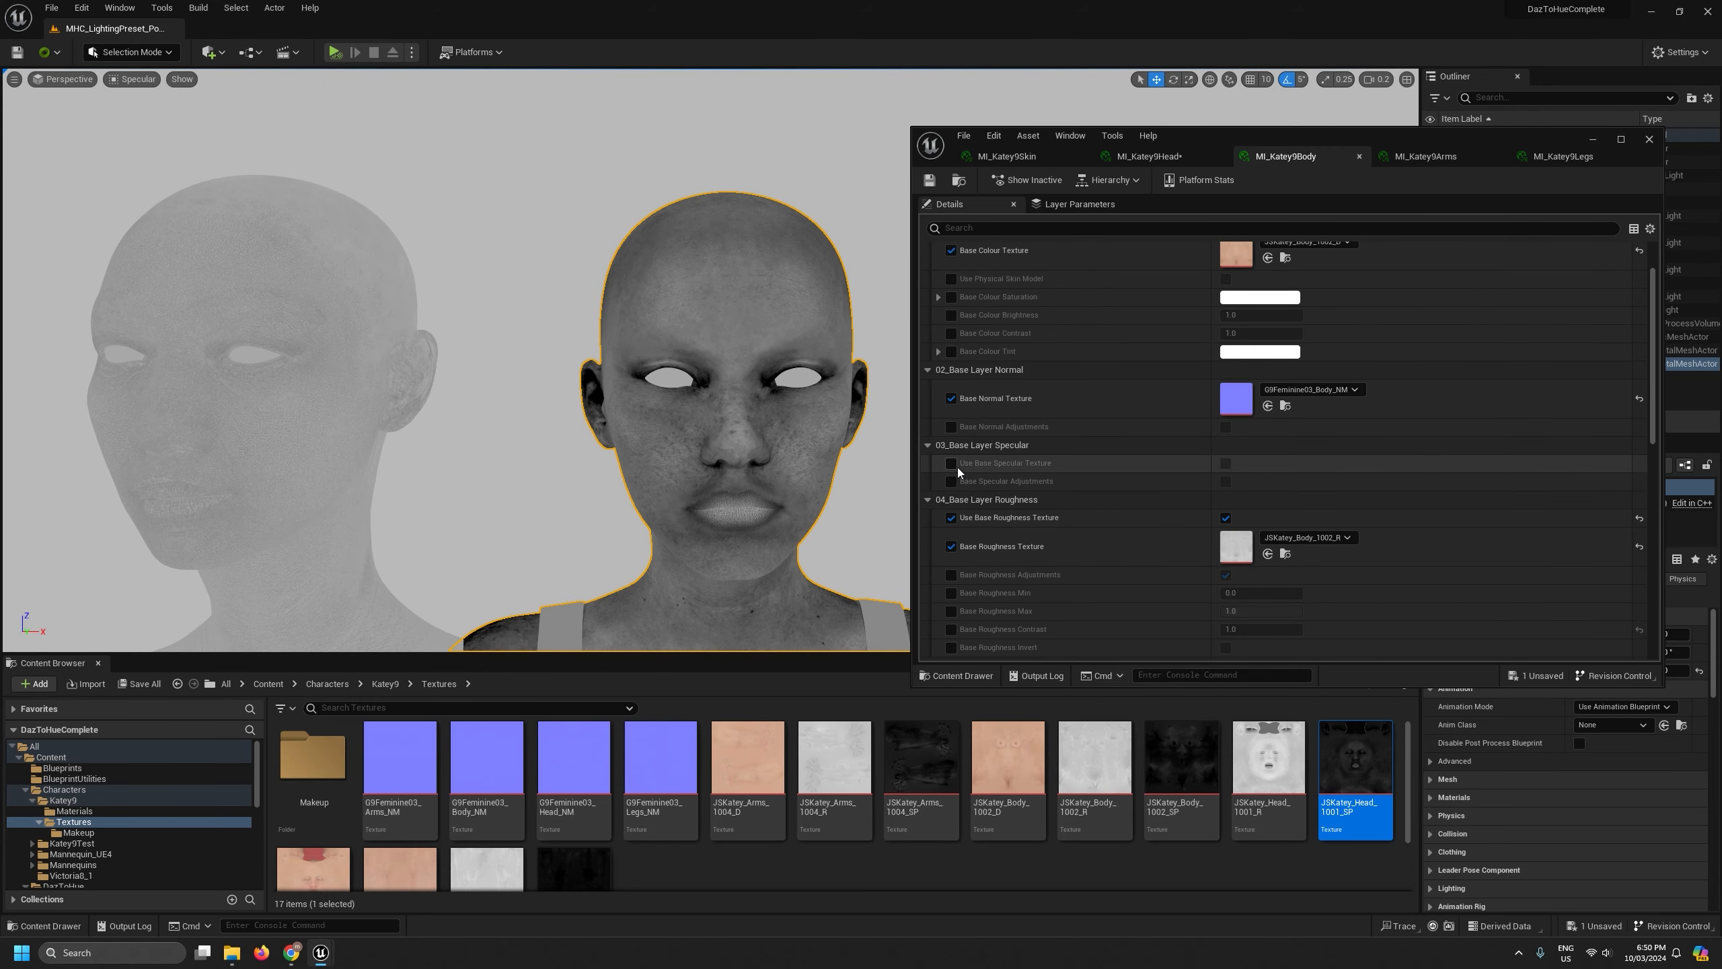
click(951, 463)
click(1225, 463)
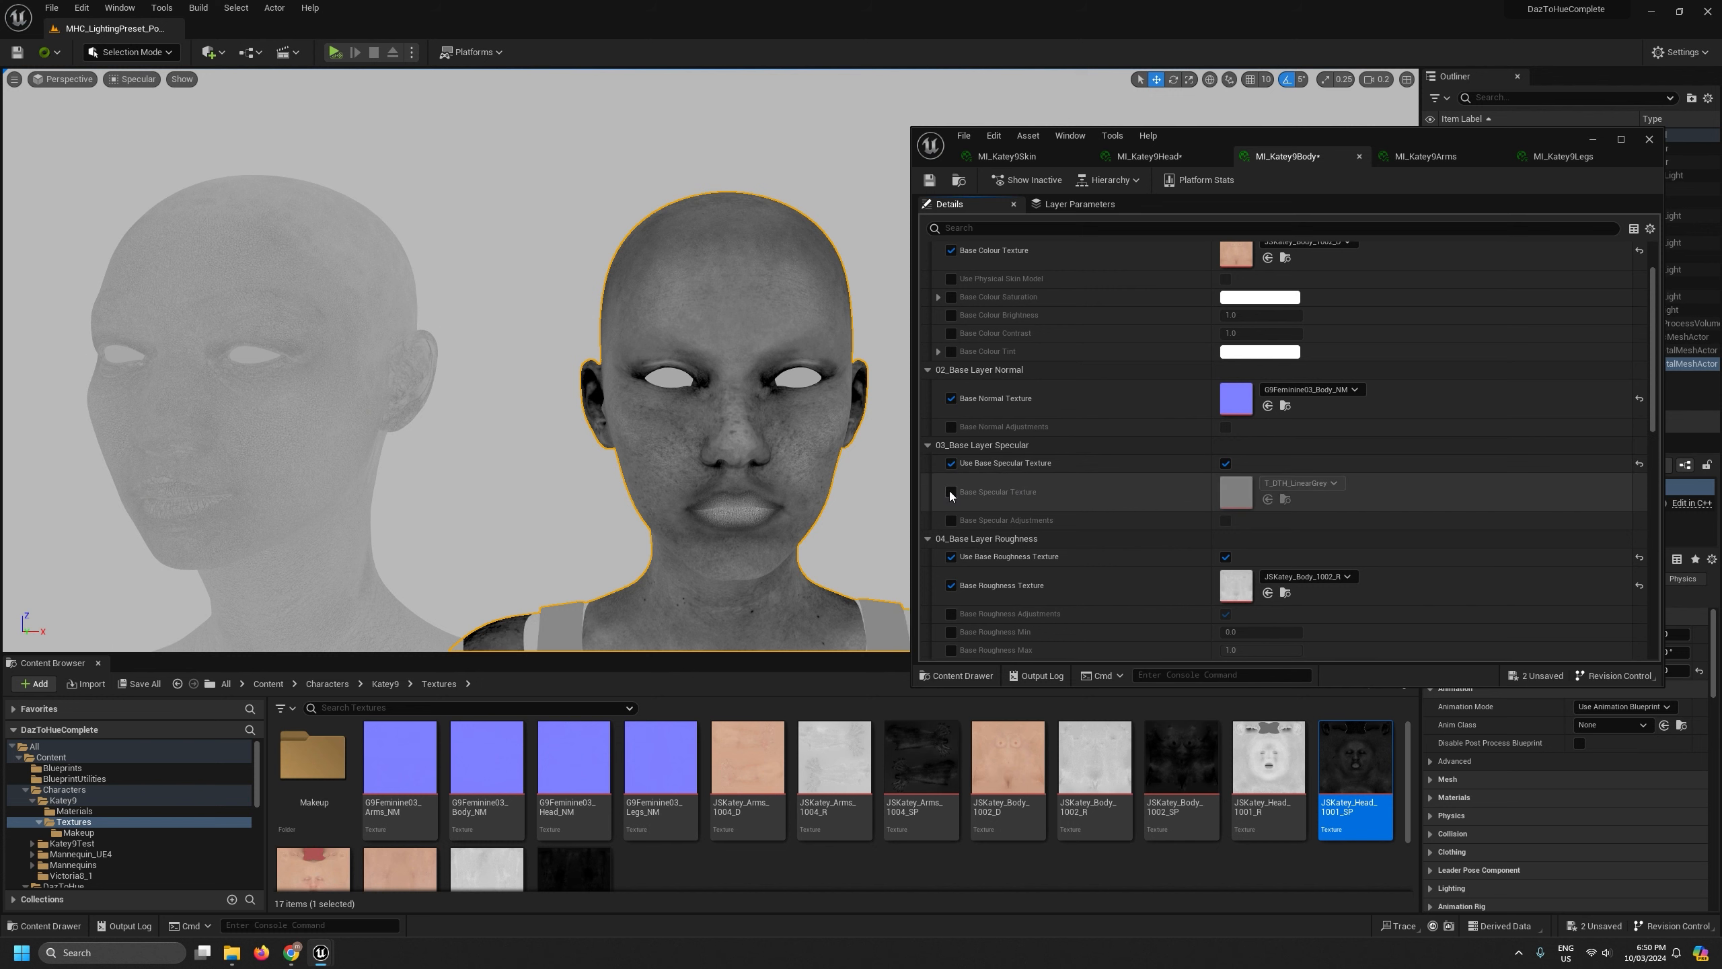
click(951, 491)
click(1181, 756)
drag(1181, 757, 1236, 491)
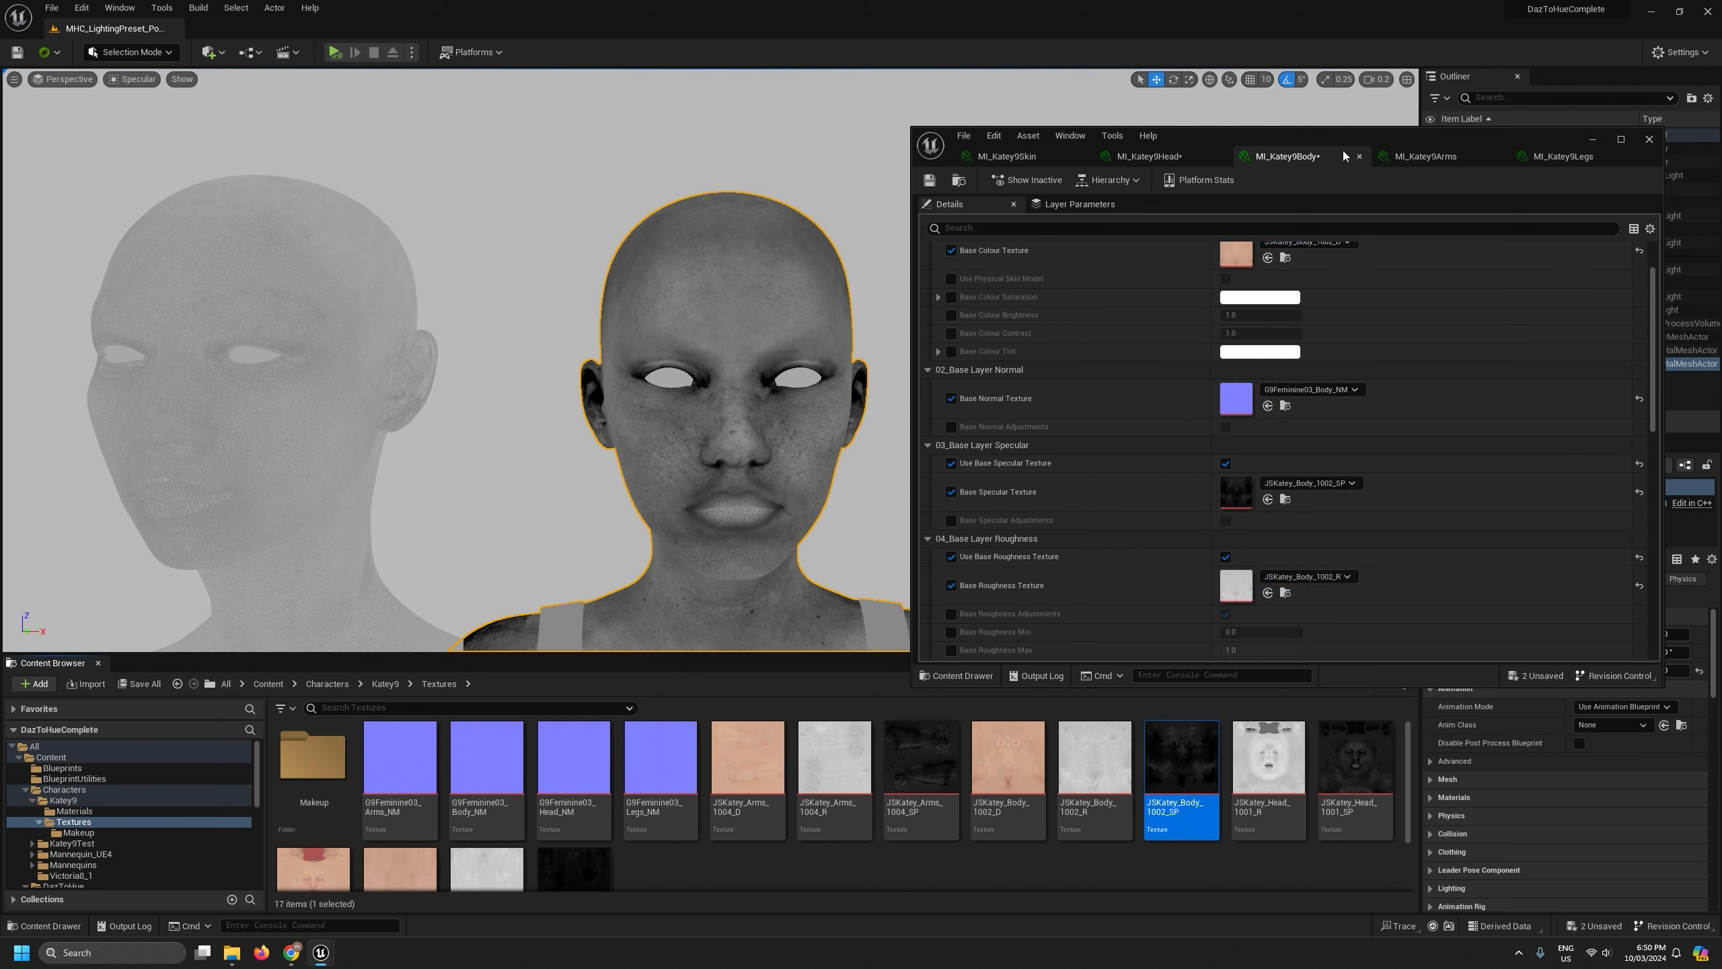
In MI_Katey9Arms, enable Use Base Specular Texture and assign JSKatey_Arms_1004_SP as the Base Specular Texture
click(1402, 152)
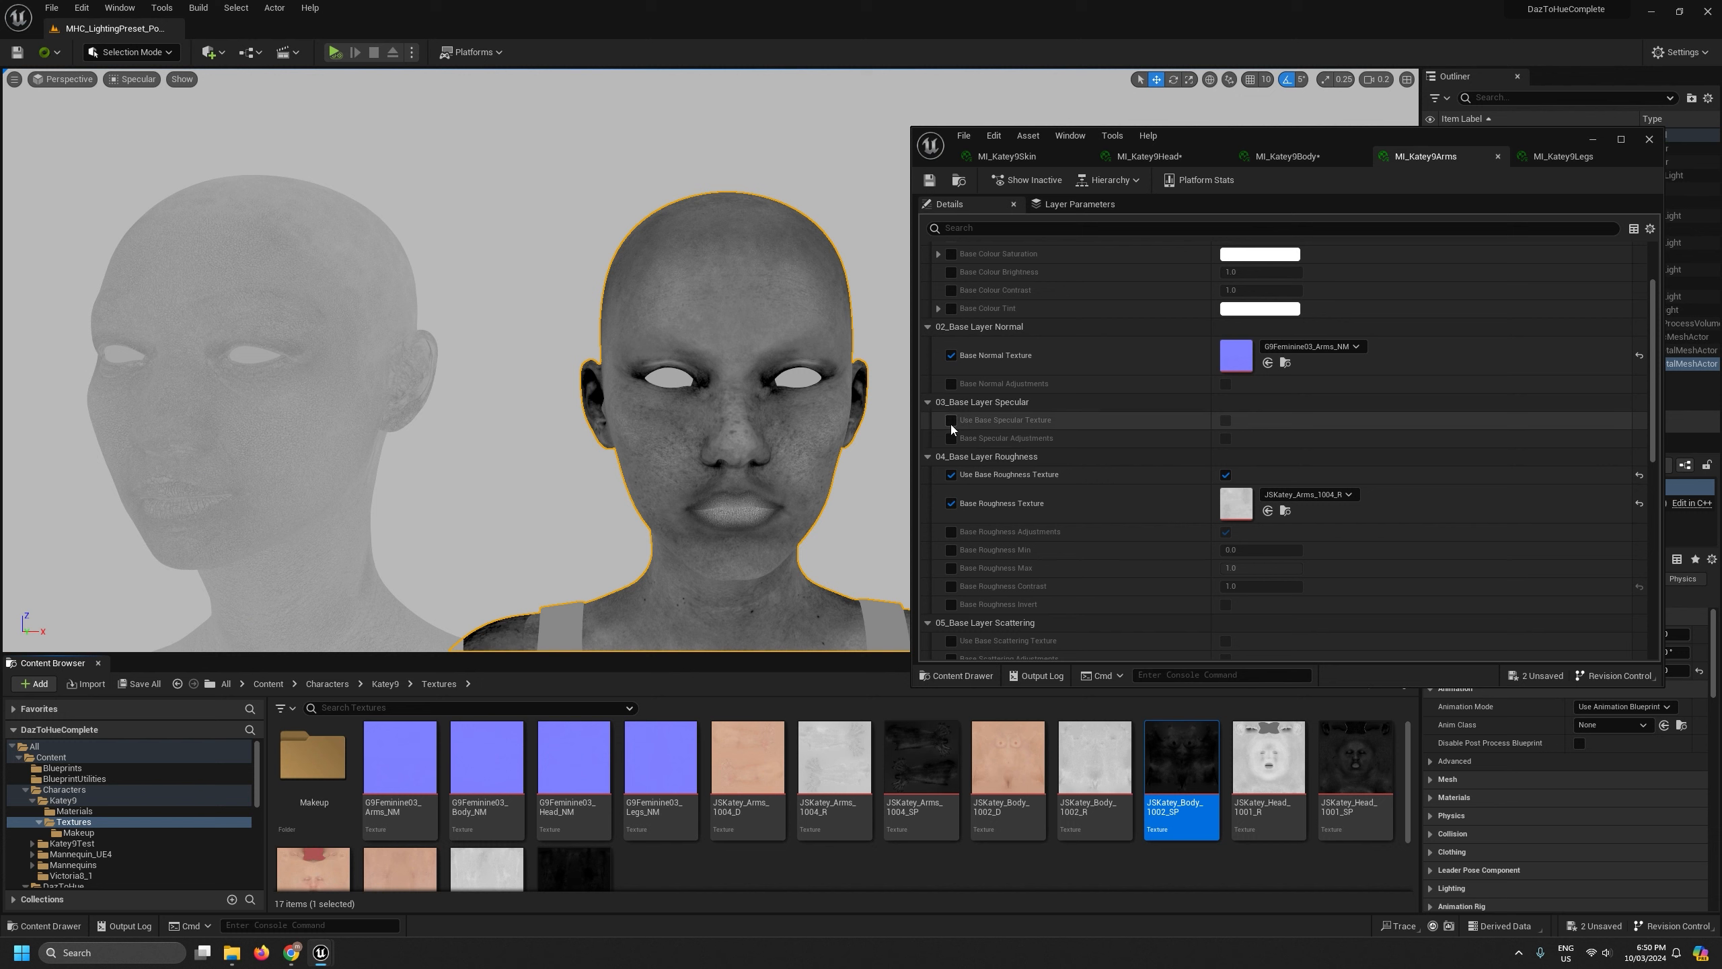
click(1225, 420)
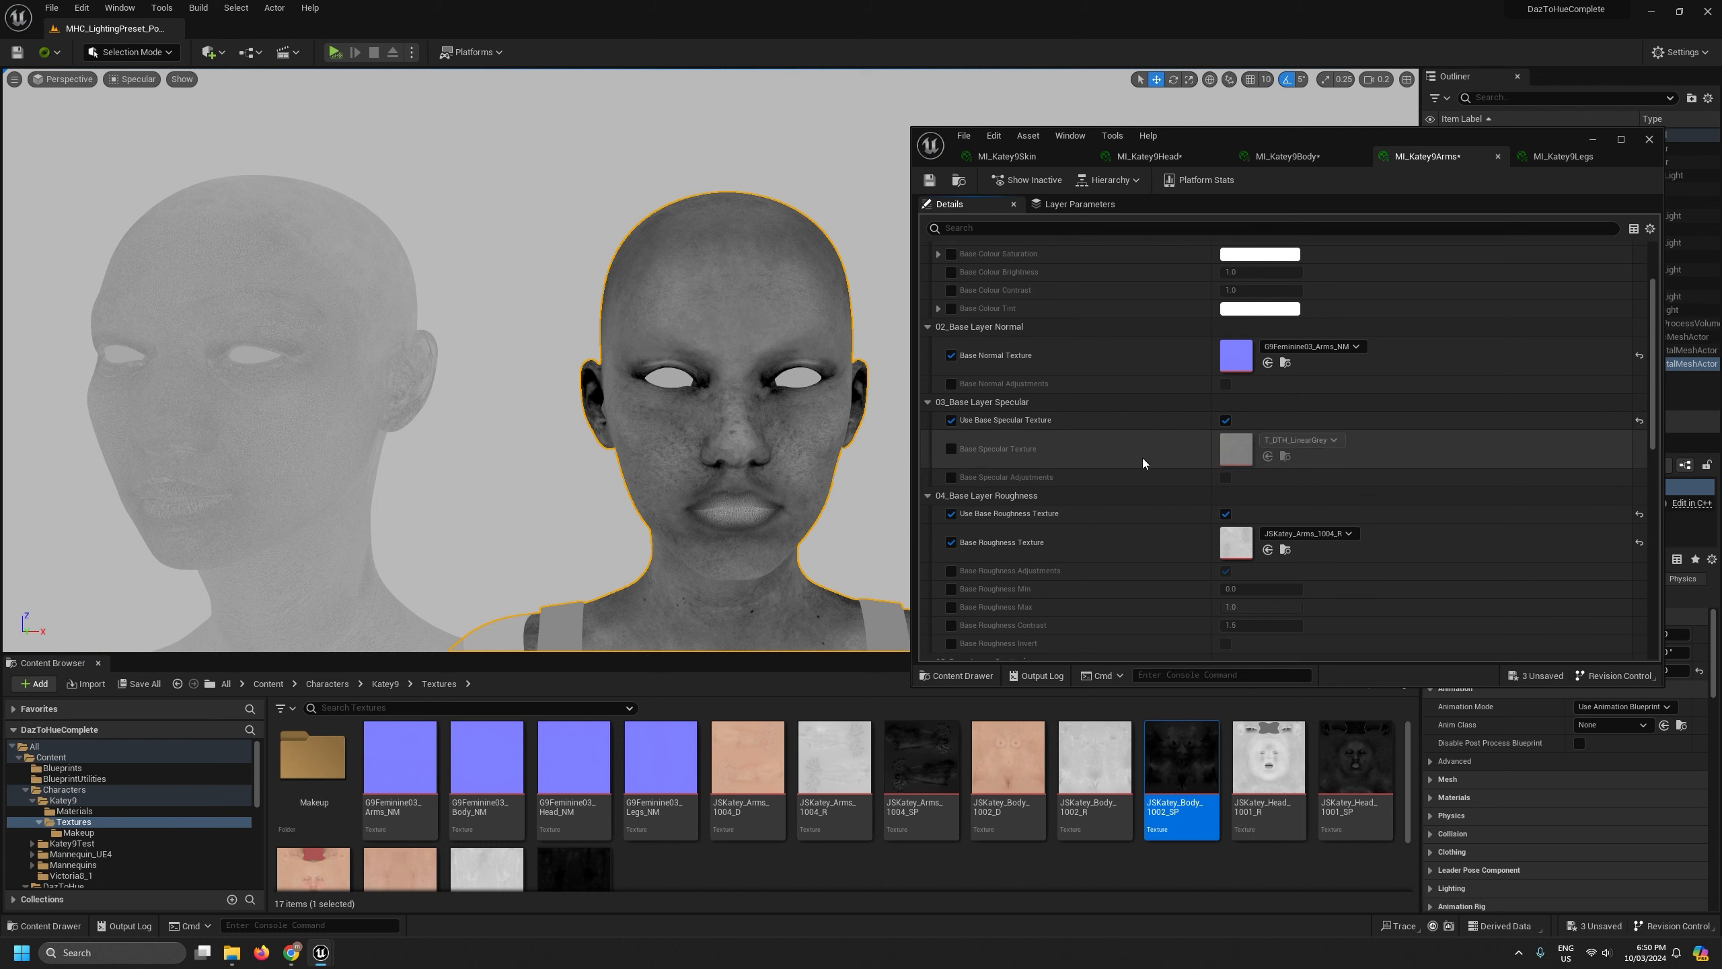
click(950, 449)
click(921, 757)
drag(921, 756, 1233, 451)
In MI_Katey9Legs, enable Use Base Specular Texture and assign JSKatey_Legs_1003_SP as the Base Specular Texture
click(1552, 156)
click(951, 399)
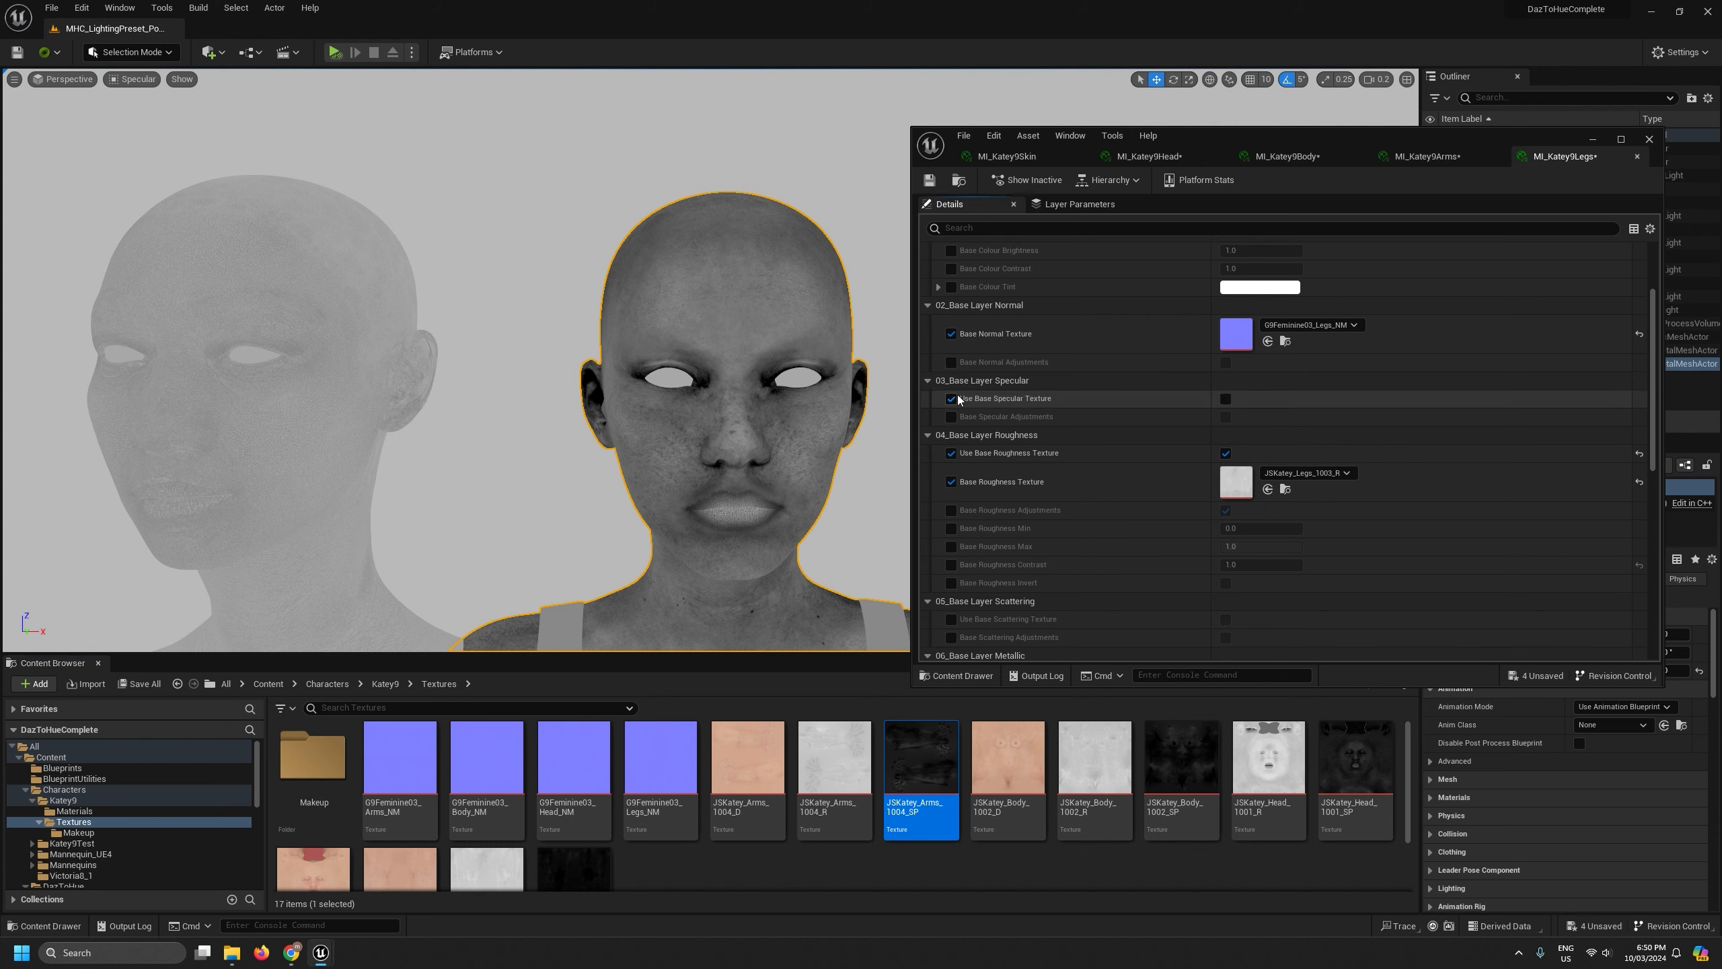
click(1225, 399)
scroll(587, 841, down, 2)
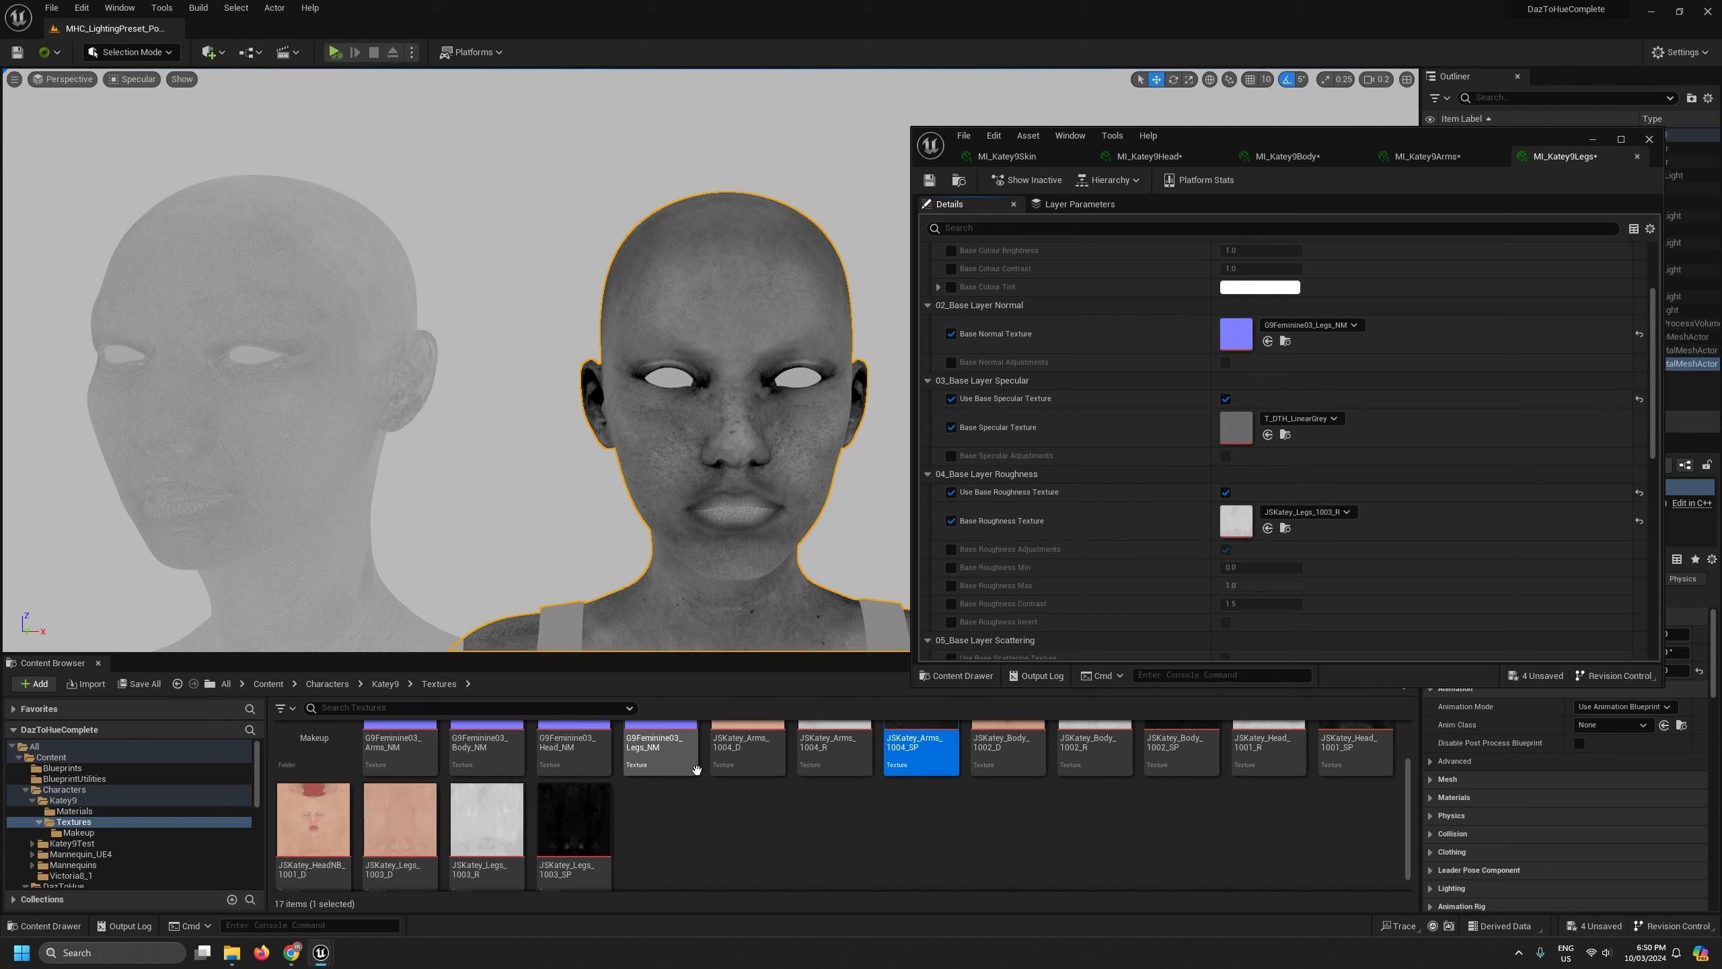
drag(586, 844, 1236, 429)
Compare the specular shading of the MetaHuman head and Katey9's face up close in the Specular view
right_drag(746, 407, 703, 410)
scroll(746, 407, down, 3)
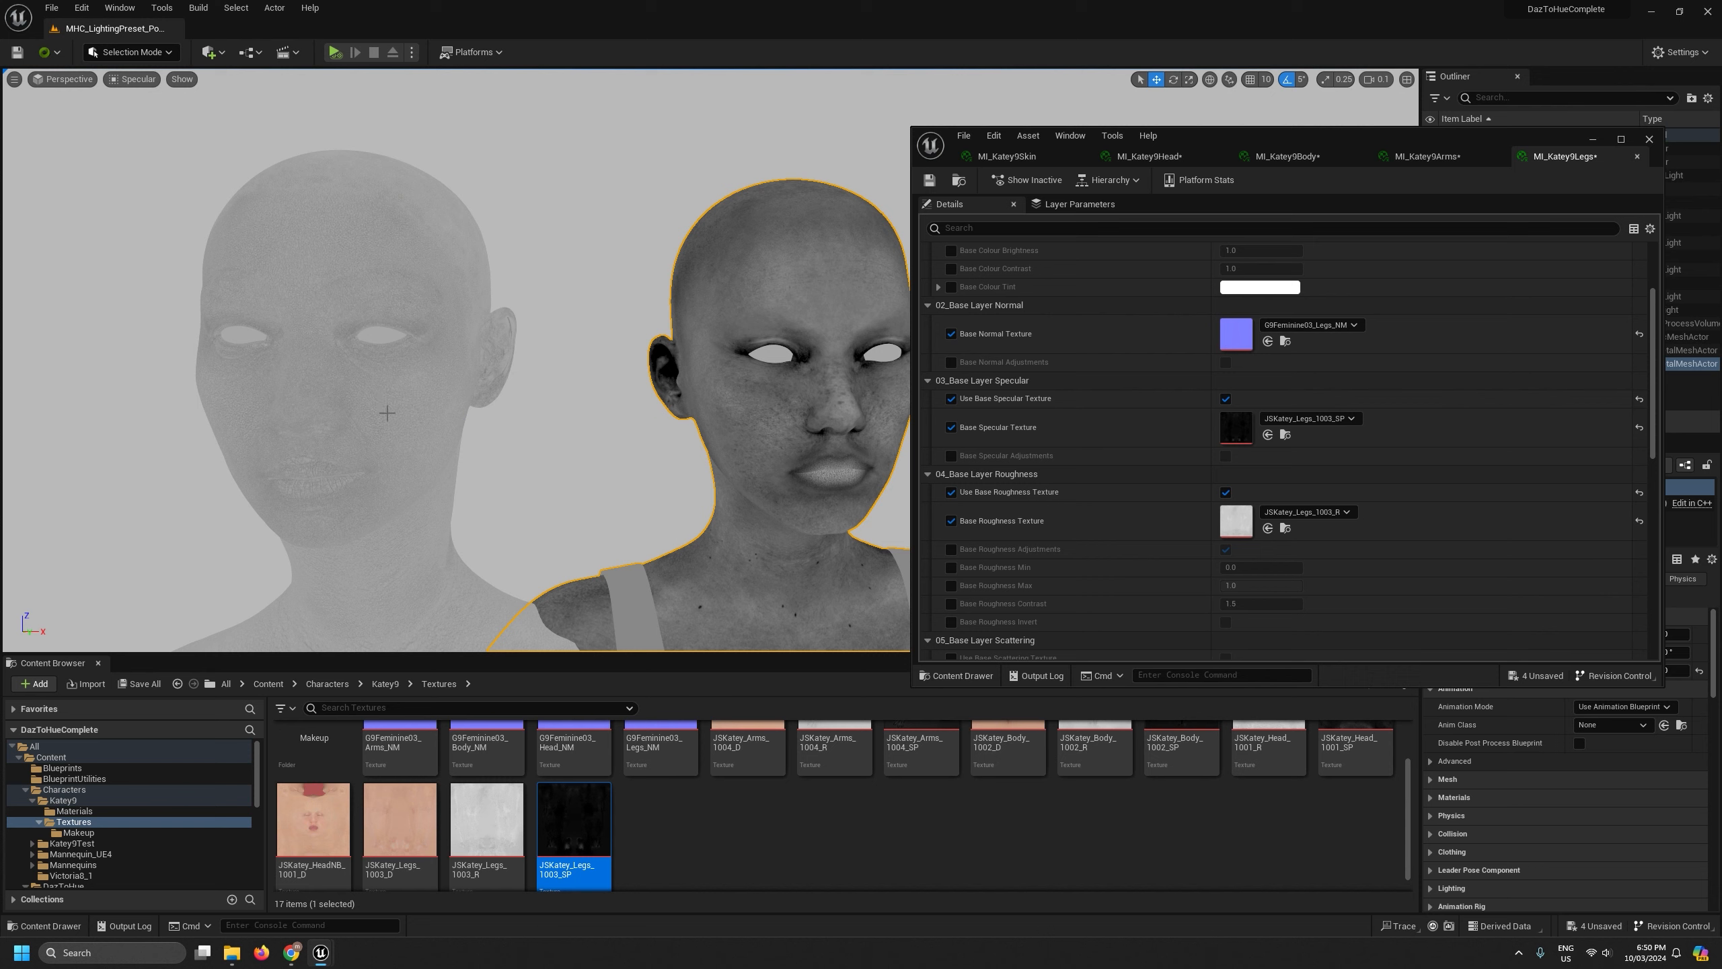
right_drag(386, 412, 462, 383)
scroll(462, 384, up, 1)
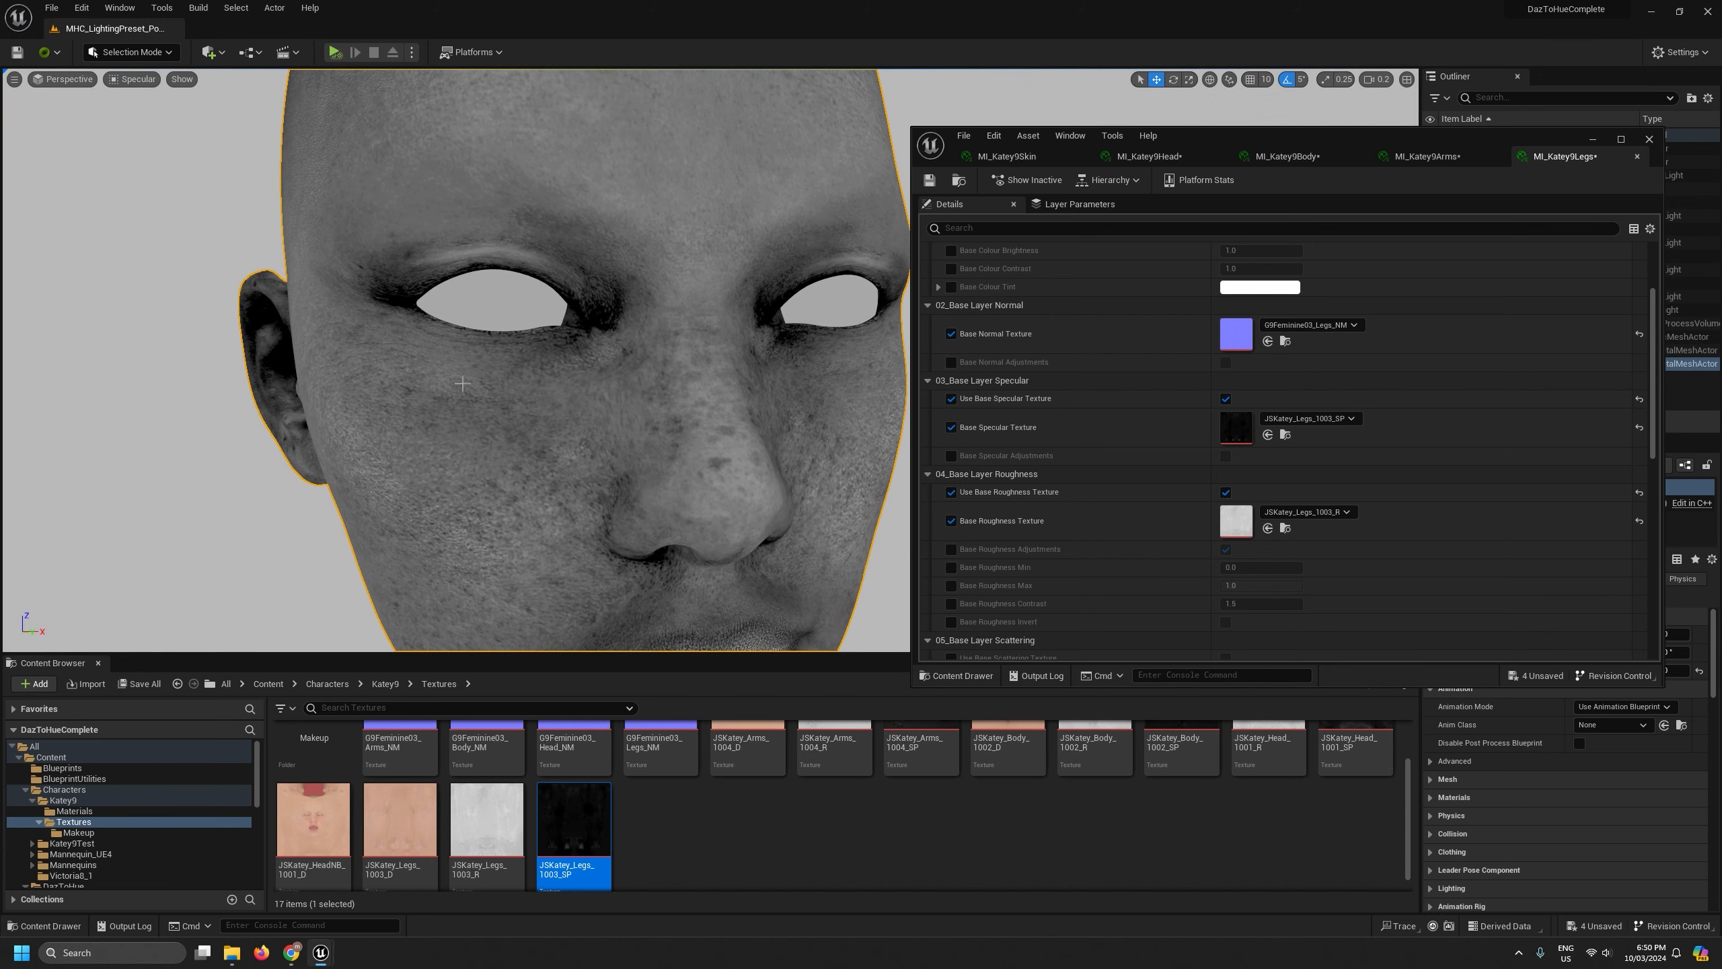
Switch the viewport to Lit and compare the lip and skin highlights on Katey9 and the MetaHuman head
click(109, 80)
click(156, 122)
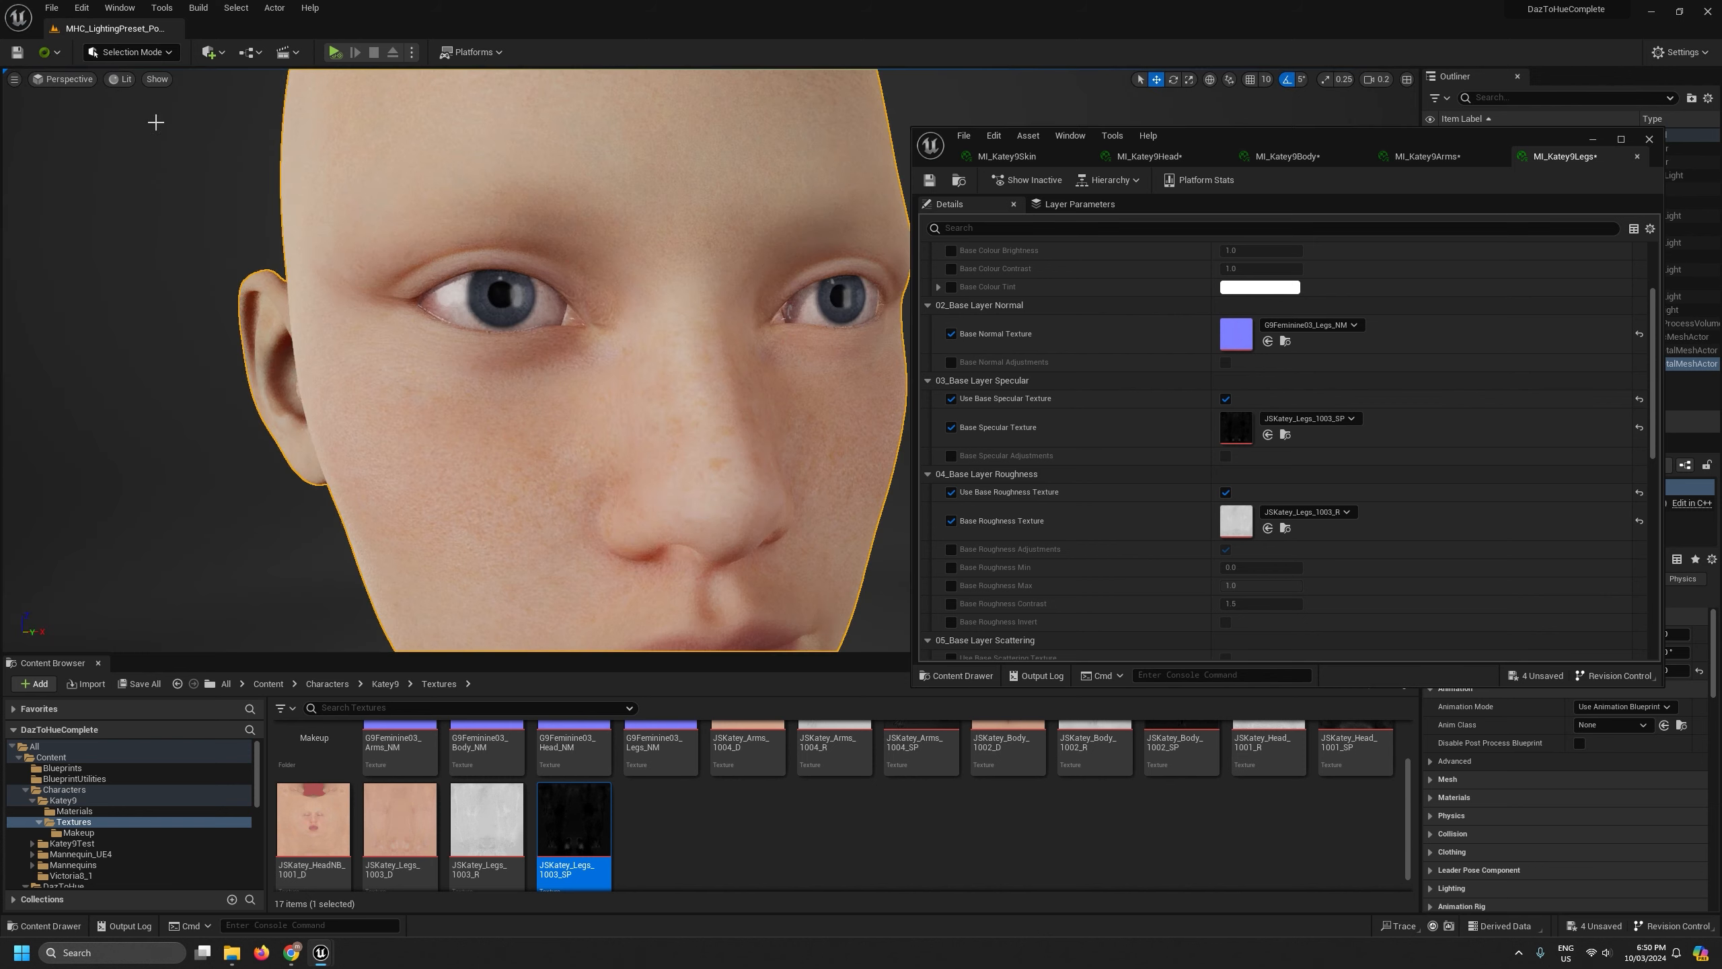
right_drag(462, 384, 596, 373)
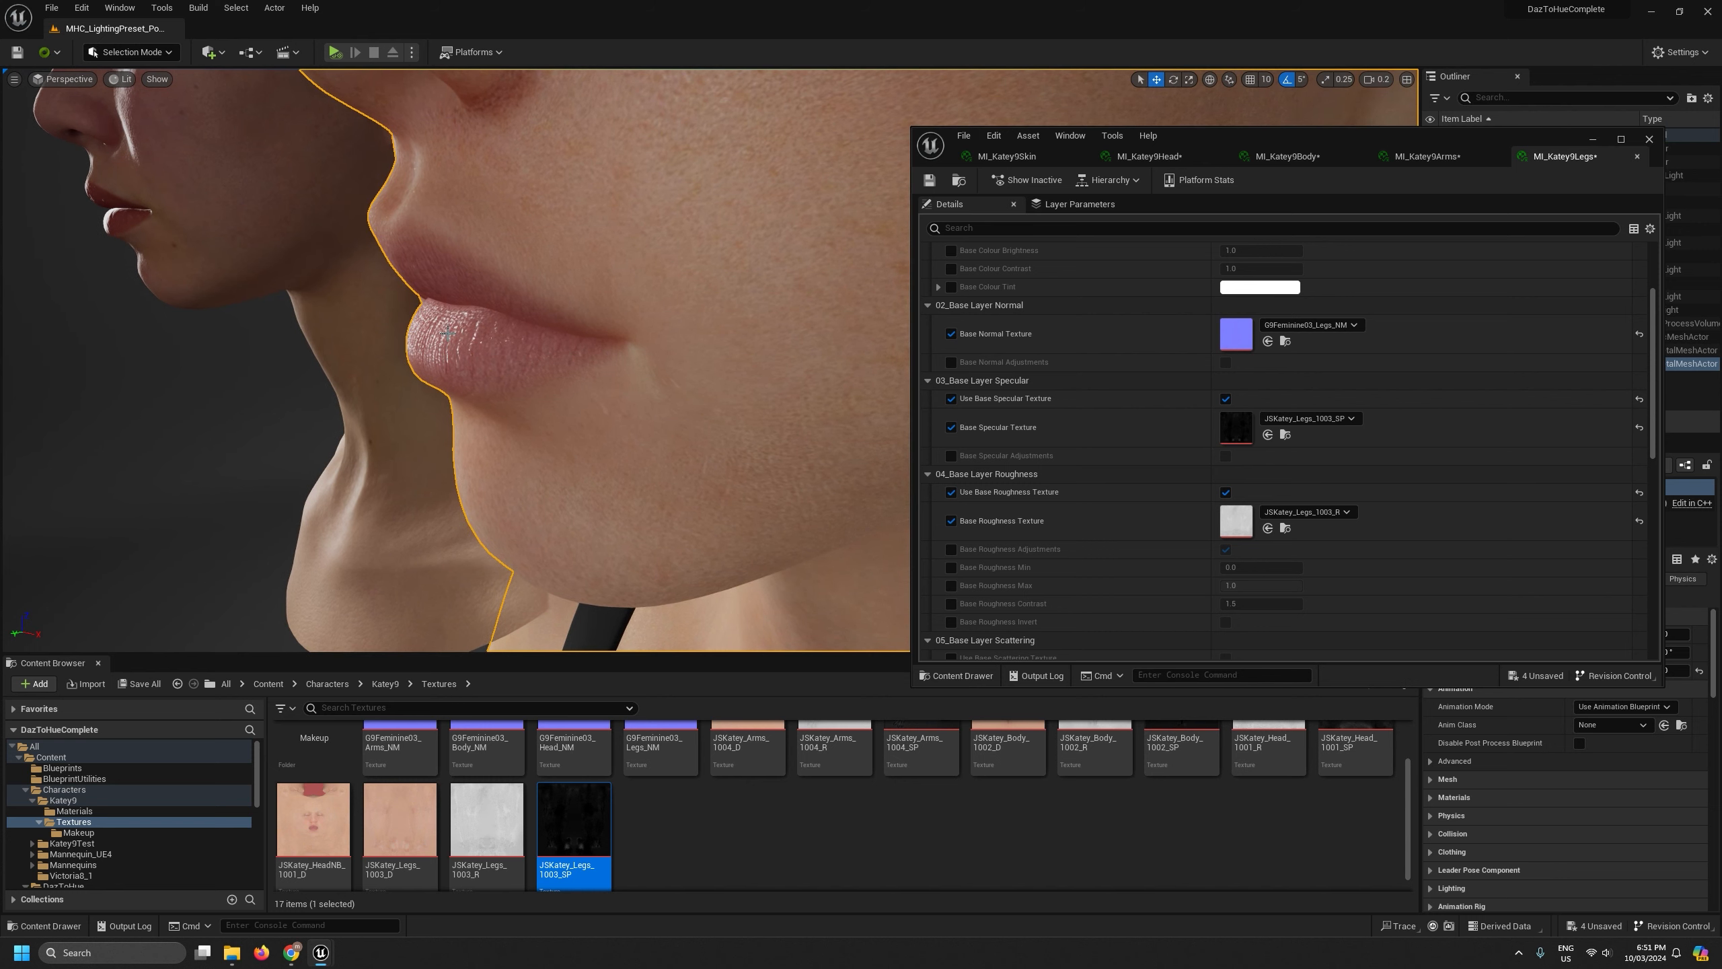
right_drag(448, 333, 448, 333)
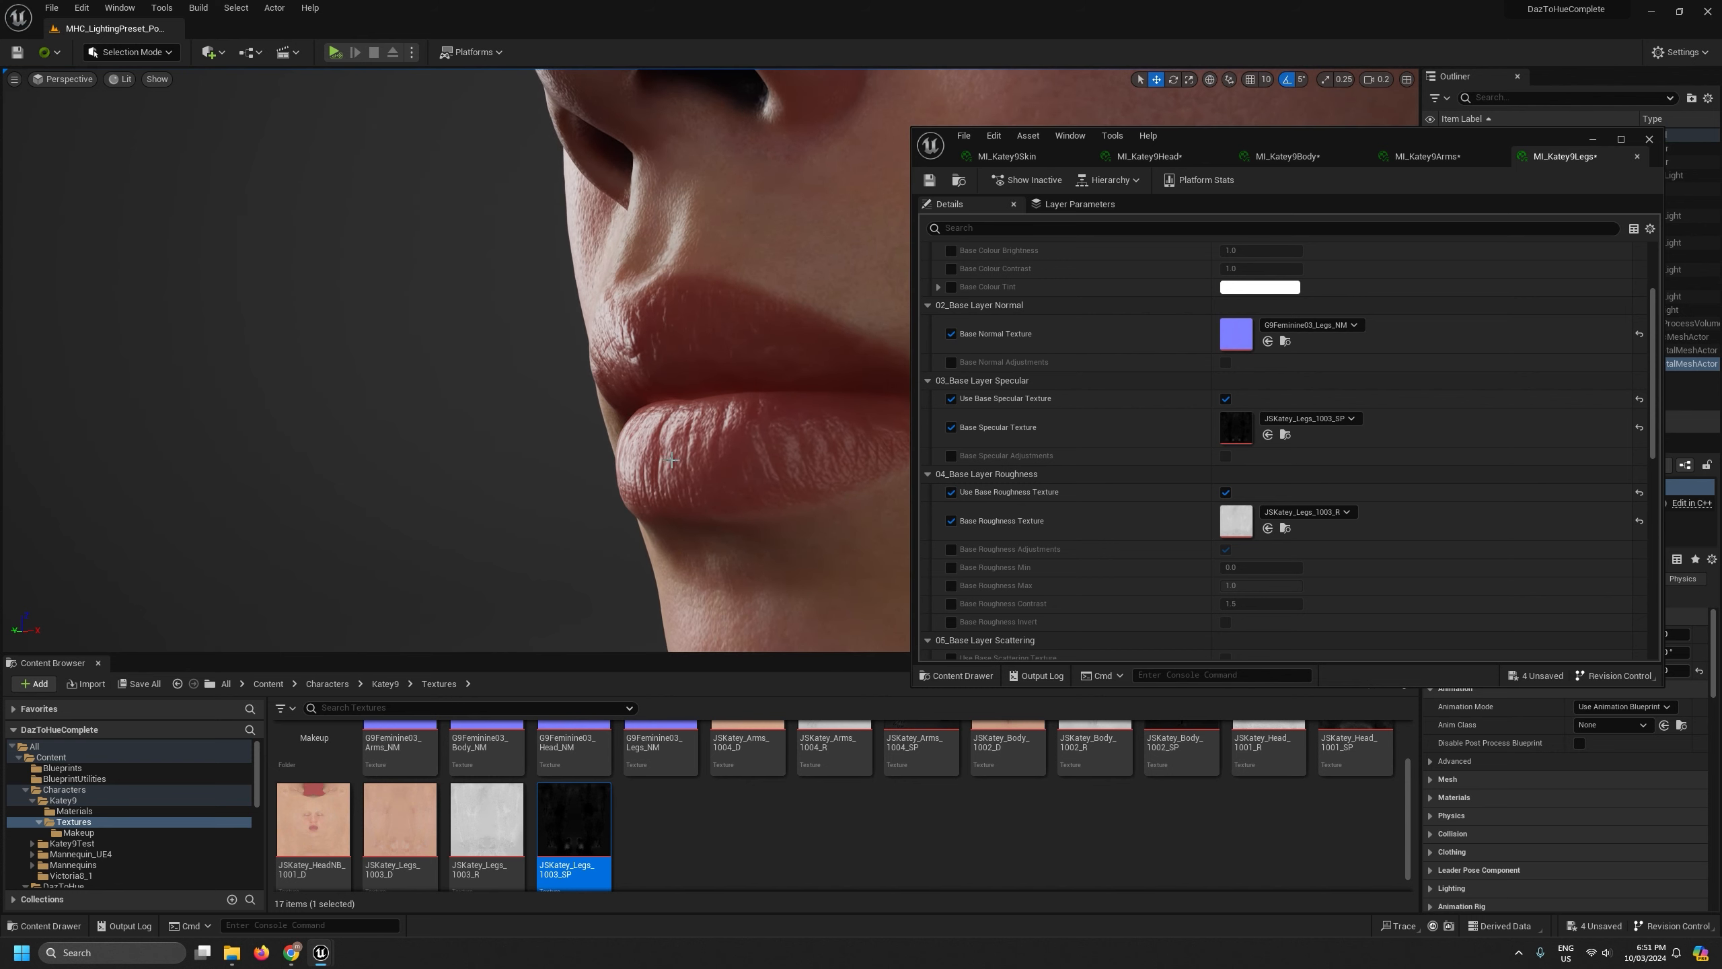
right_drag(705, 439, 706, 439)
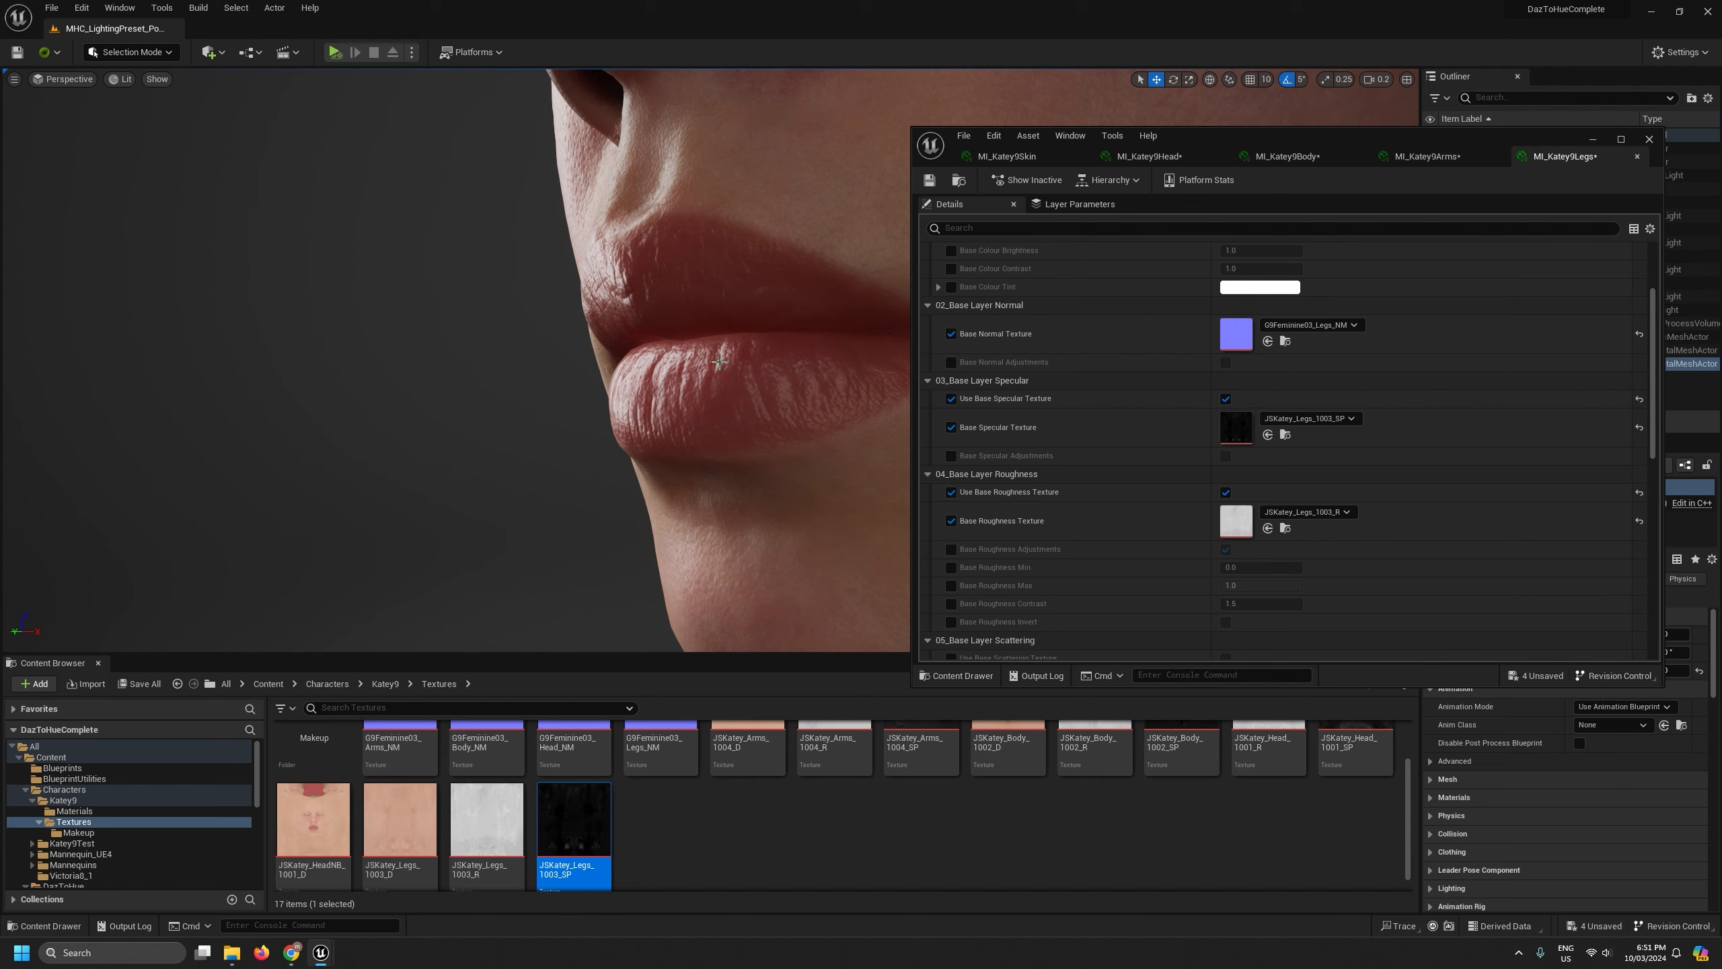
key(s)
right_drag(719, 362, 719, 372)
scroll(719, 362, up, 3)
key(w)
key(d)
key(w)
key(s)
key(s)
key(a)
key(a)
scroll(719, 362, down, 3)
key(w)
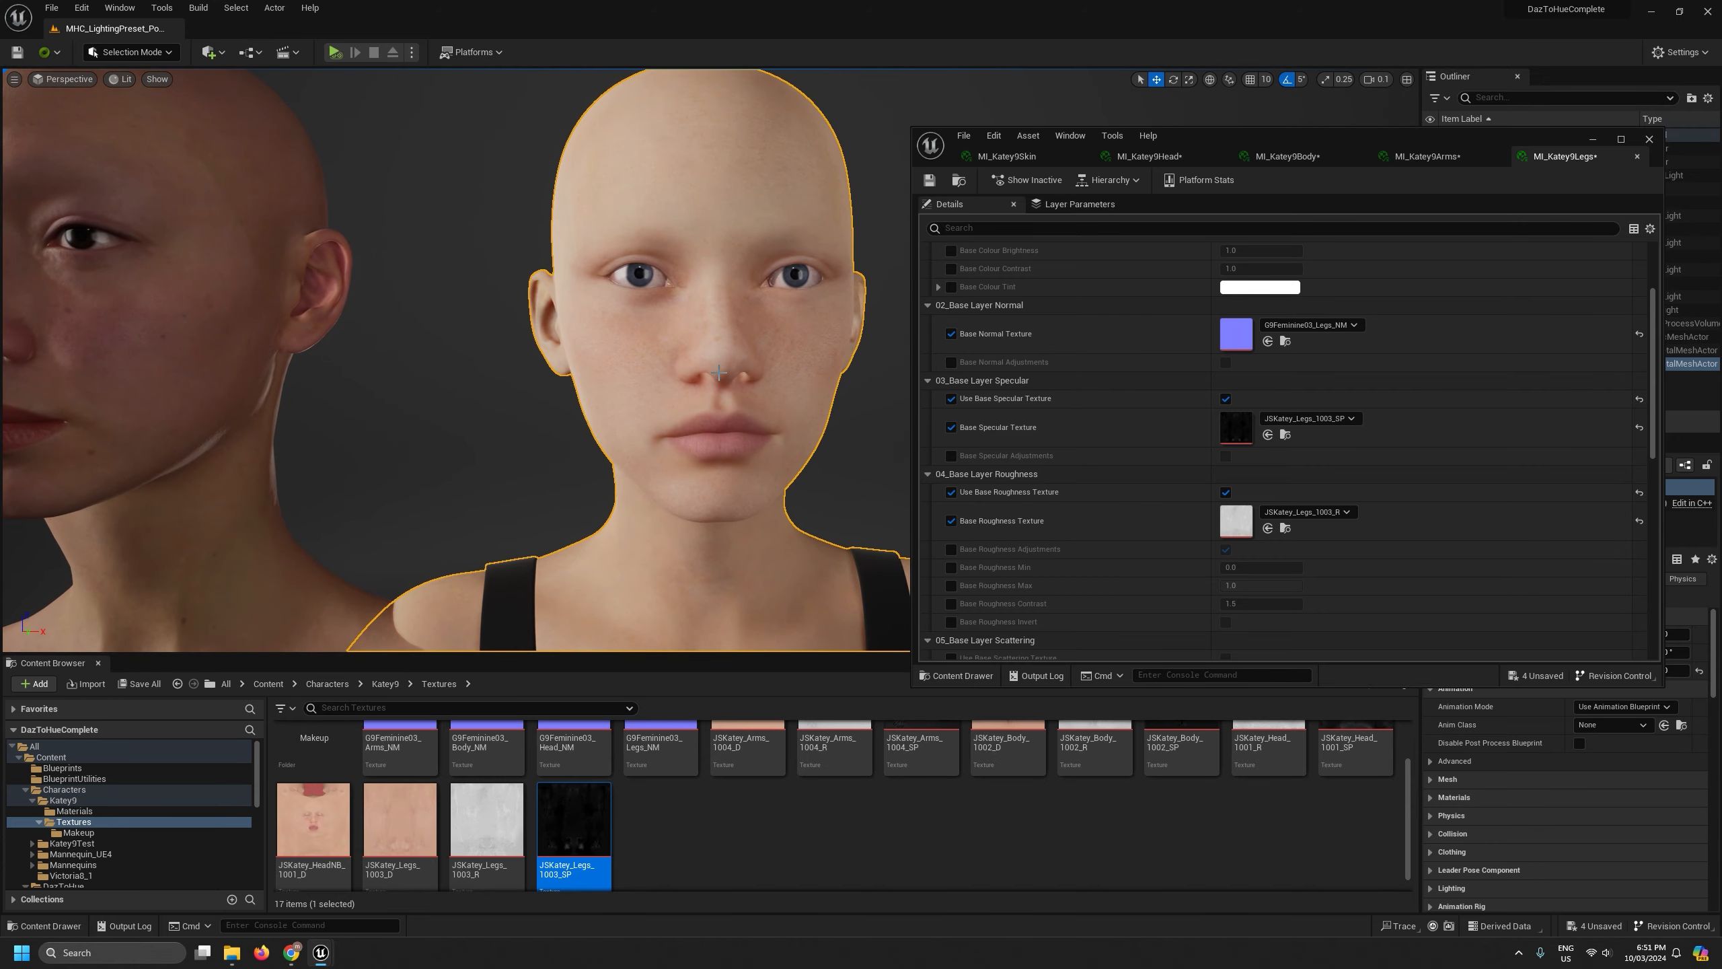
In MI_Katey9Skin, override and enable Base Normal Adjustments for the base layer
click(1029, 154)
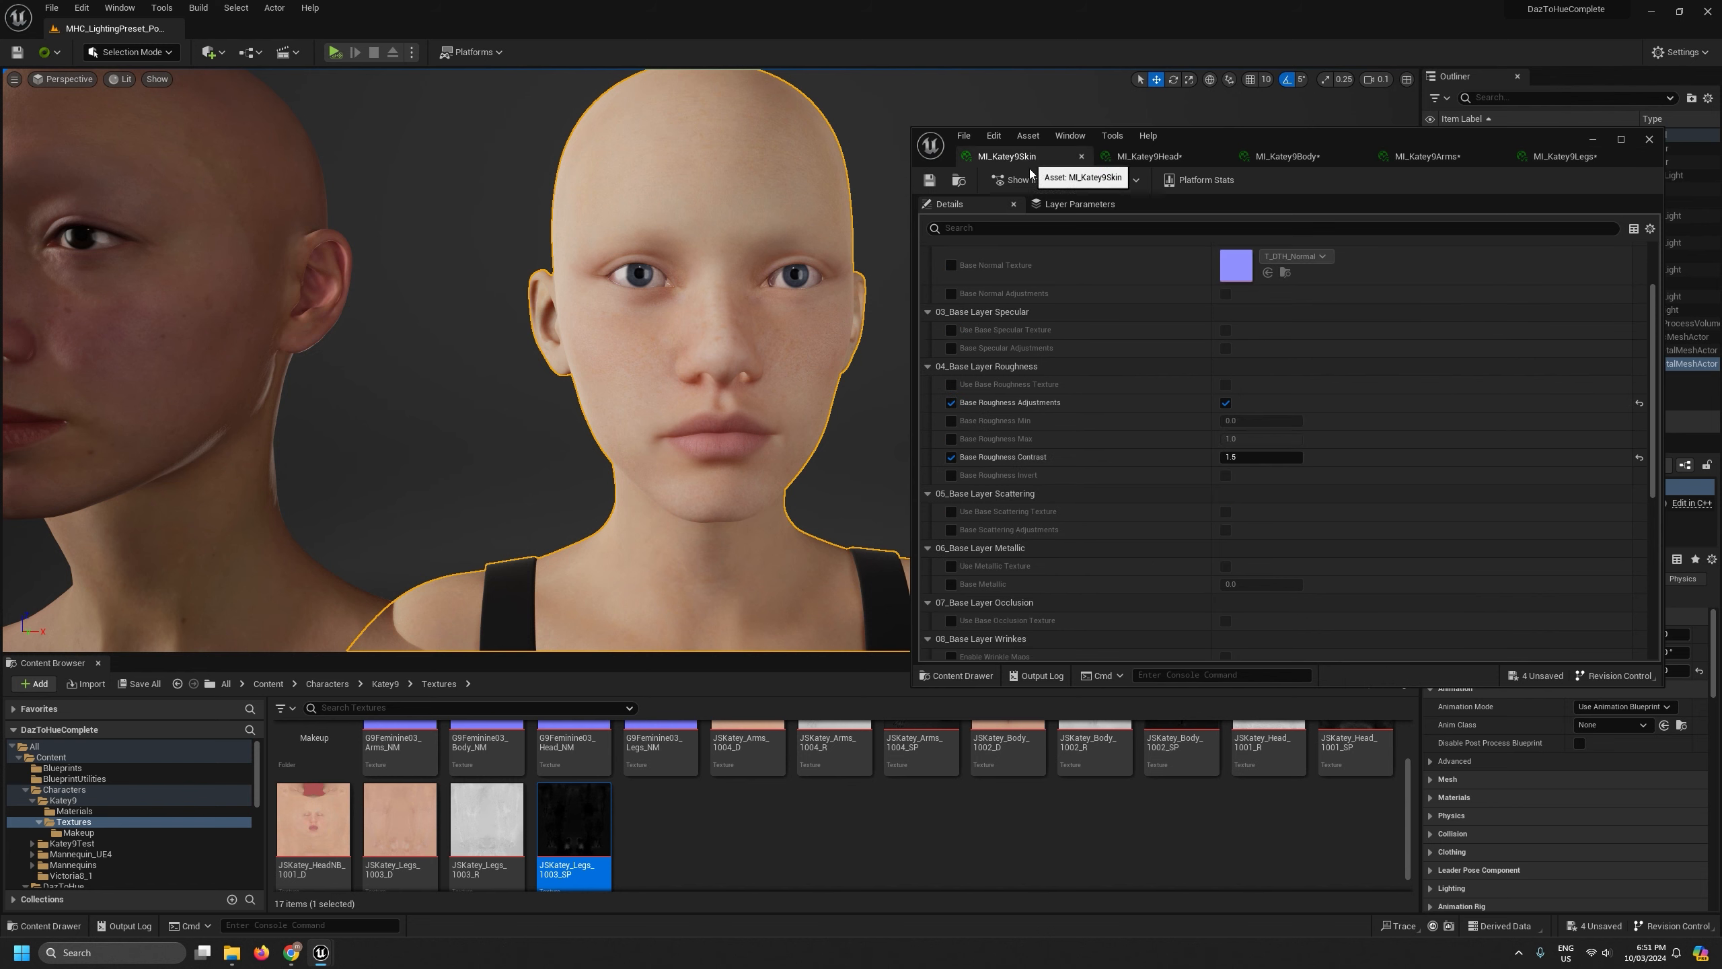
scroll(1135, 413, down, 4)
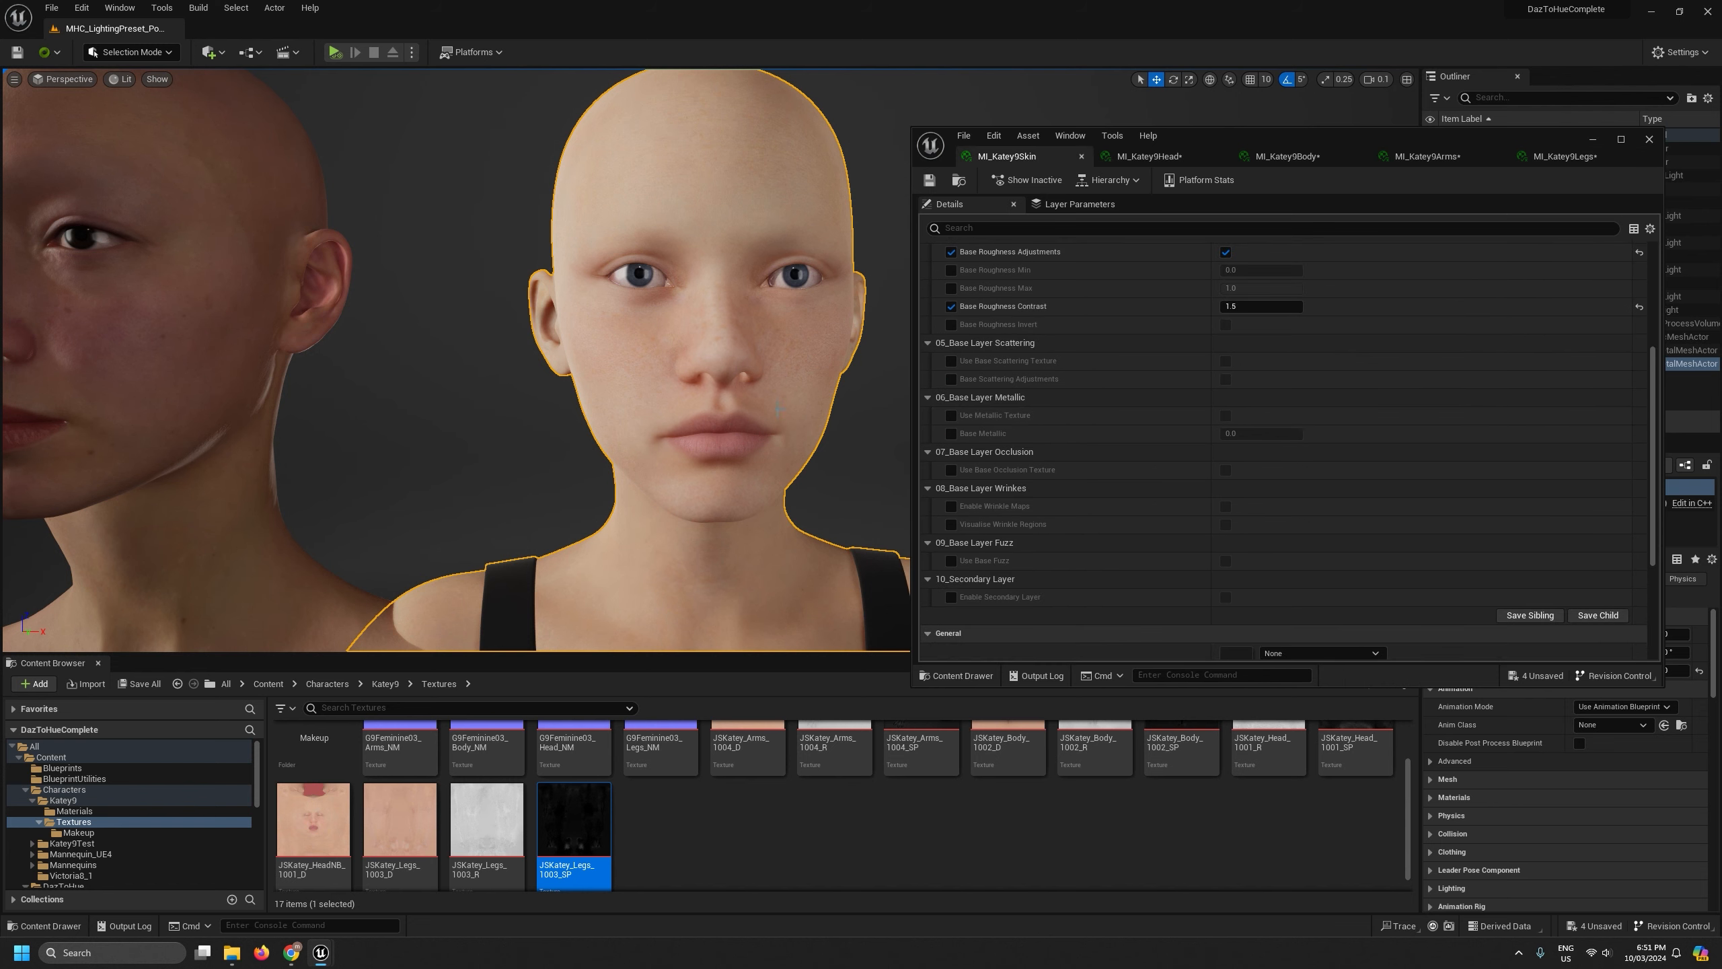
right_drag(678, 352, 678, 352)
scroll(679, 353, down, 1)
key(w)
right_drag(678, 359, 651, 421)
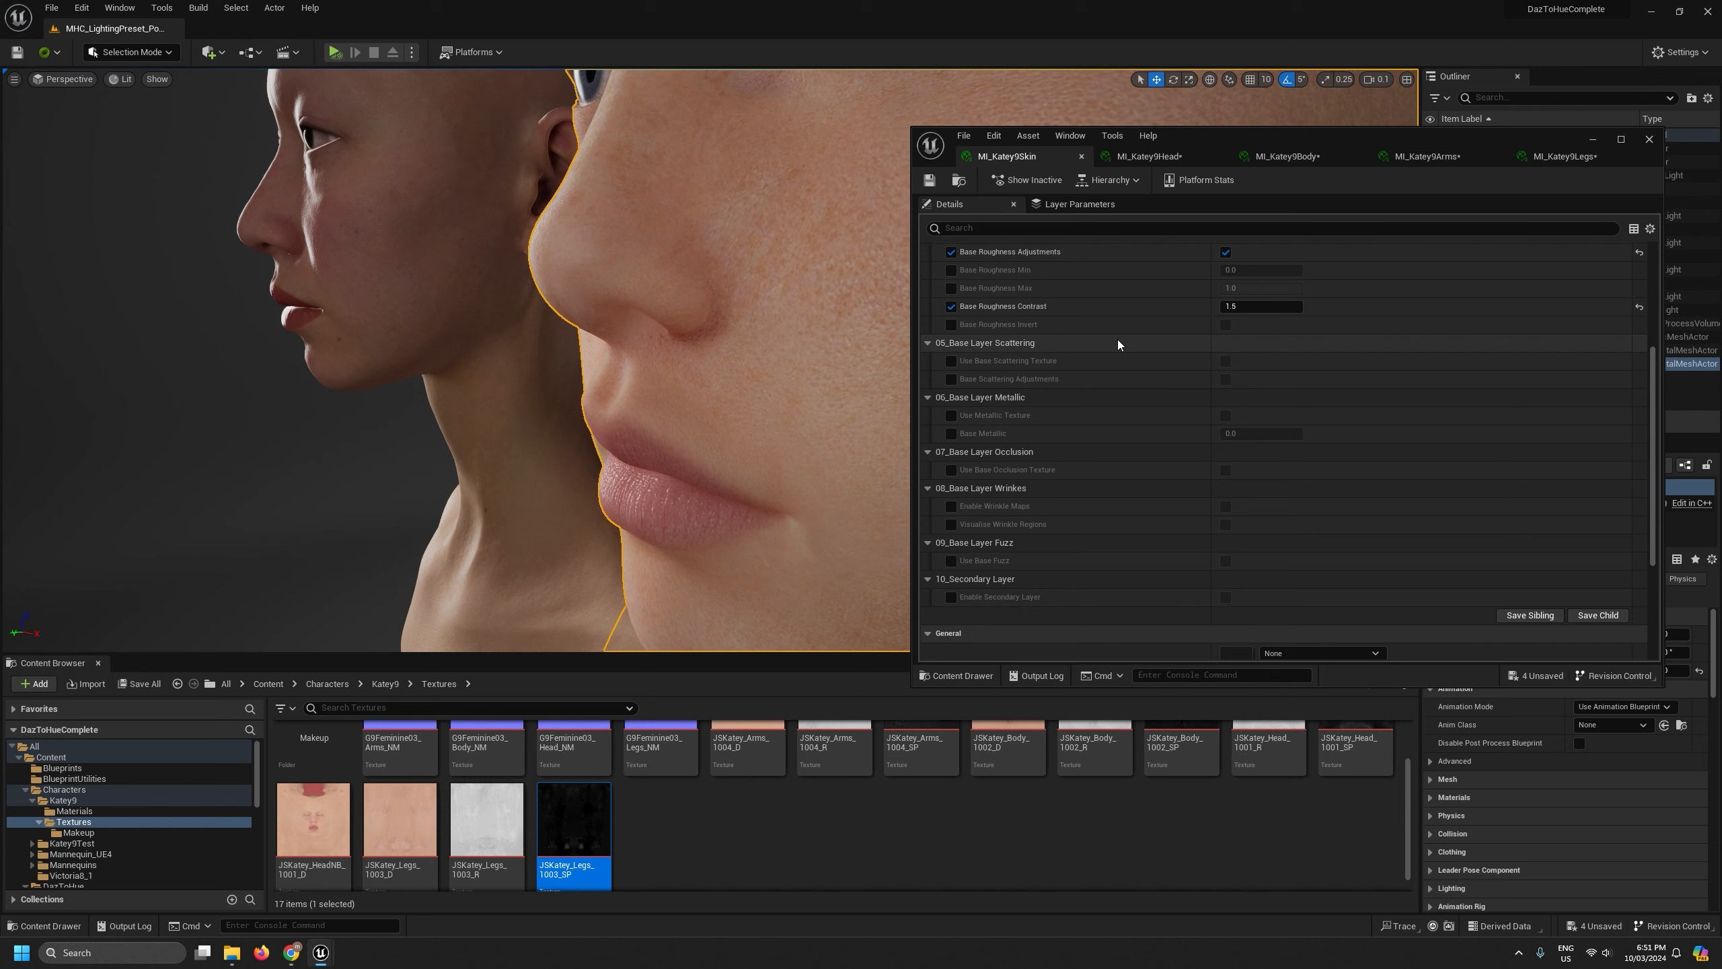
scroll(1119, 341, up, 3)
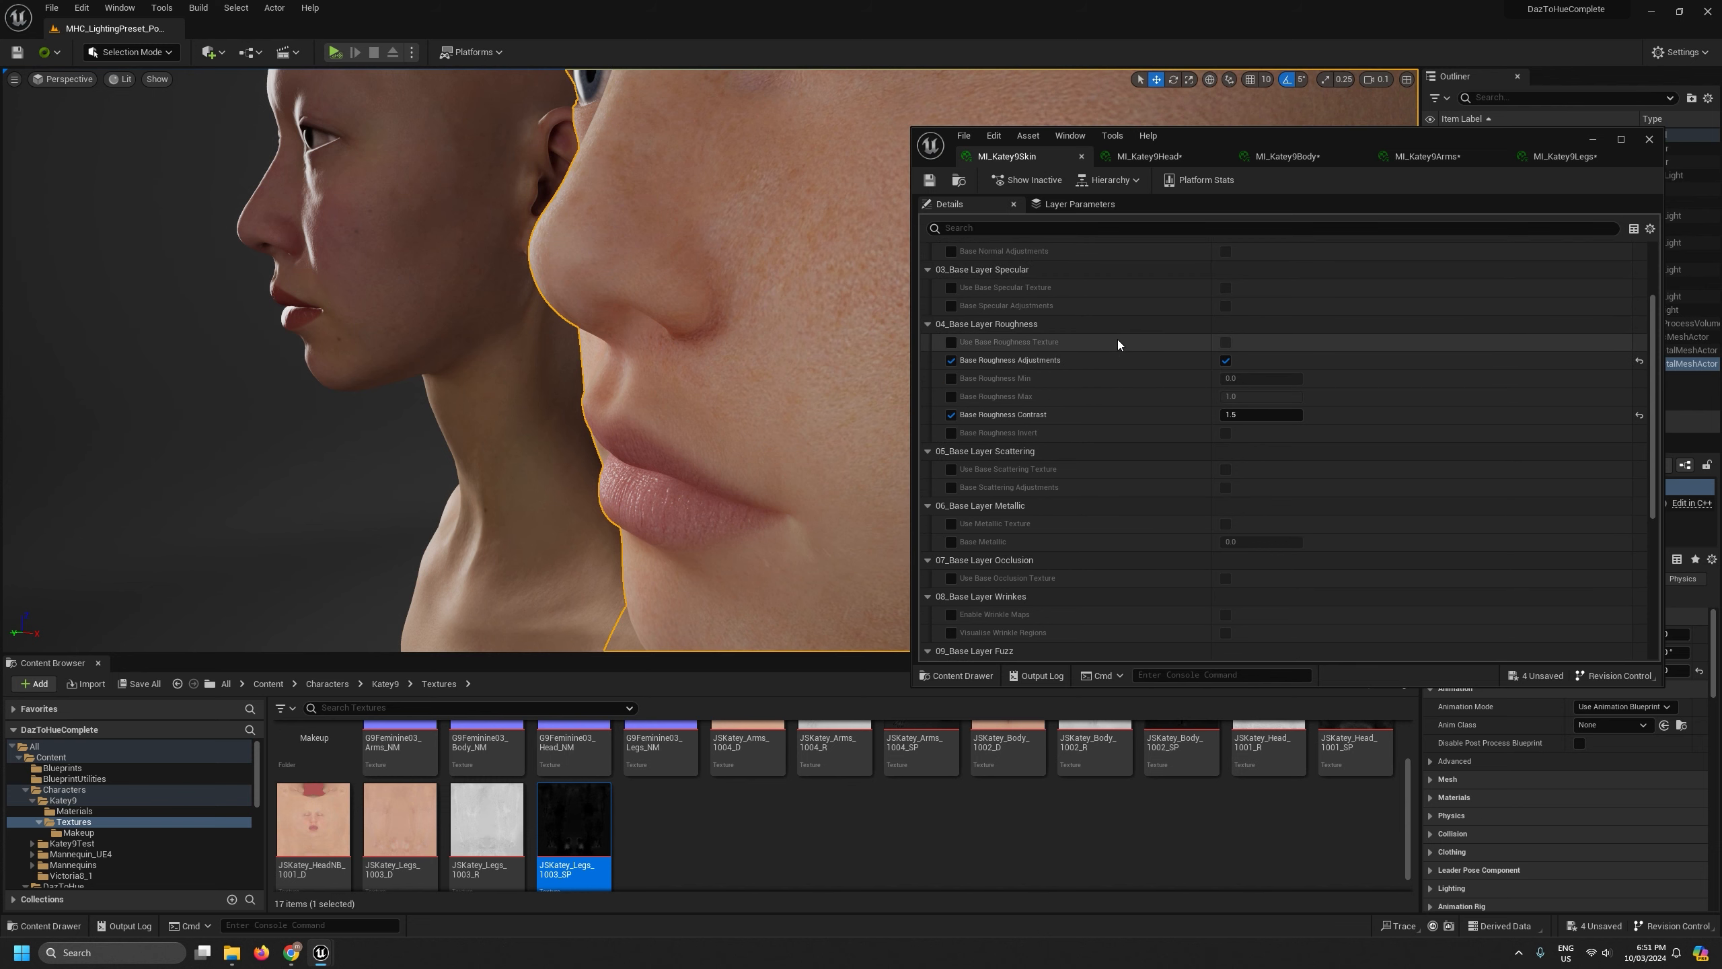
scroll(1118, 343, up, 3)
click(951, 380)
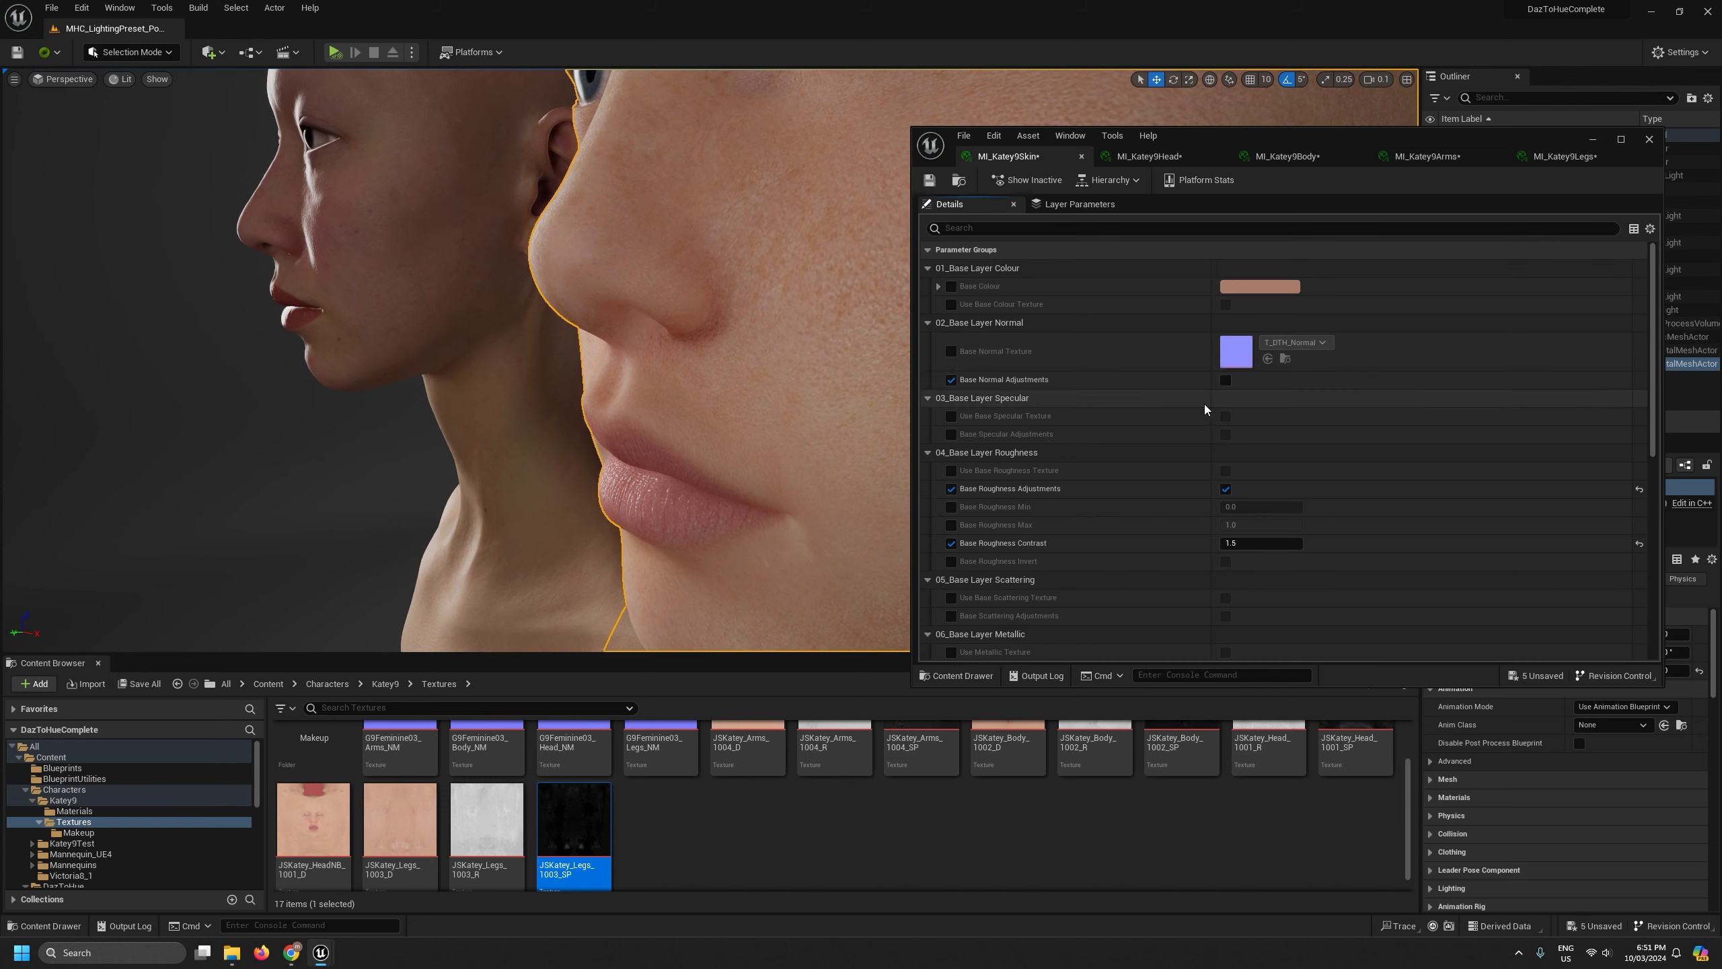
click(1225, 380)
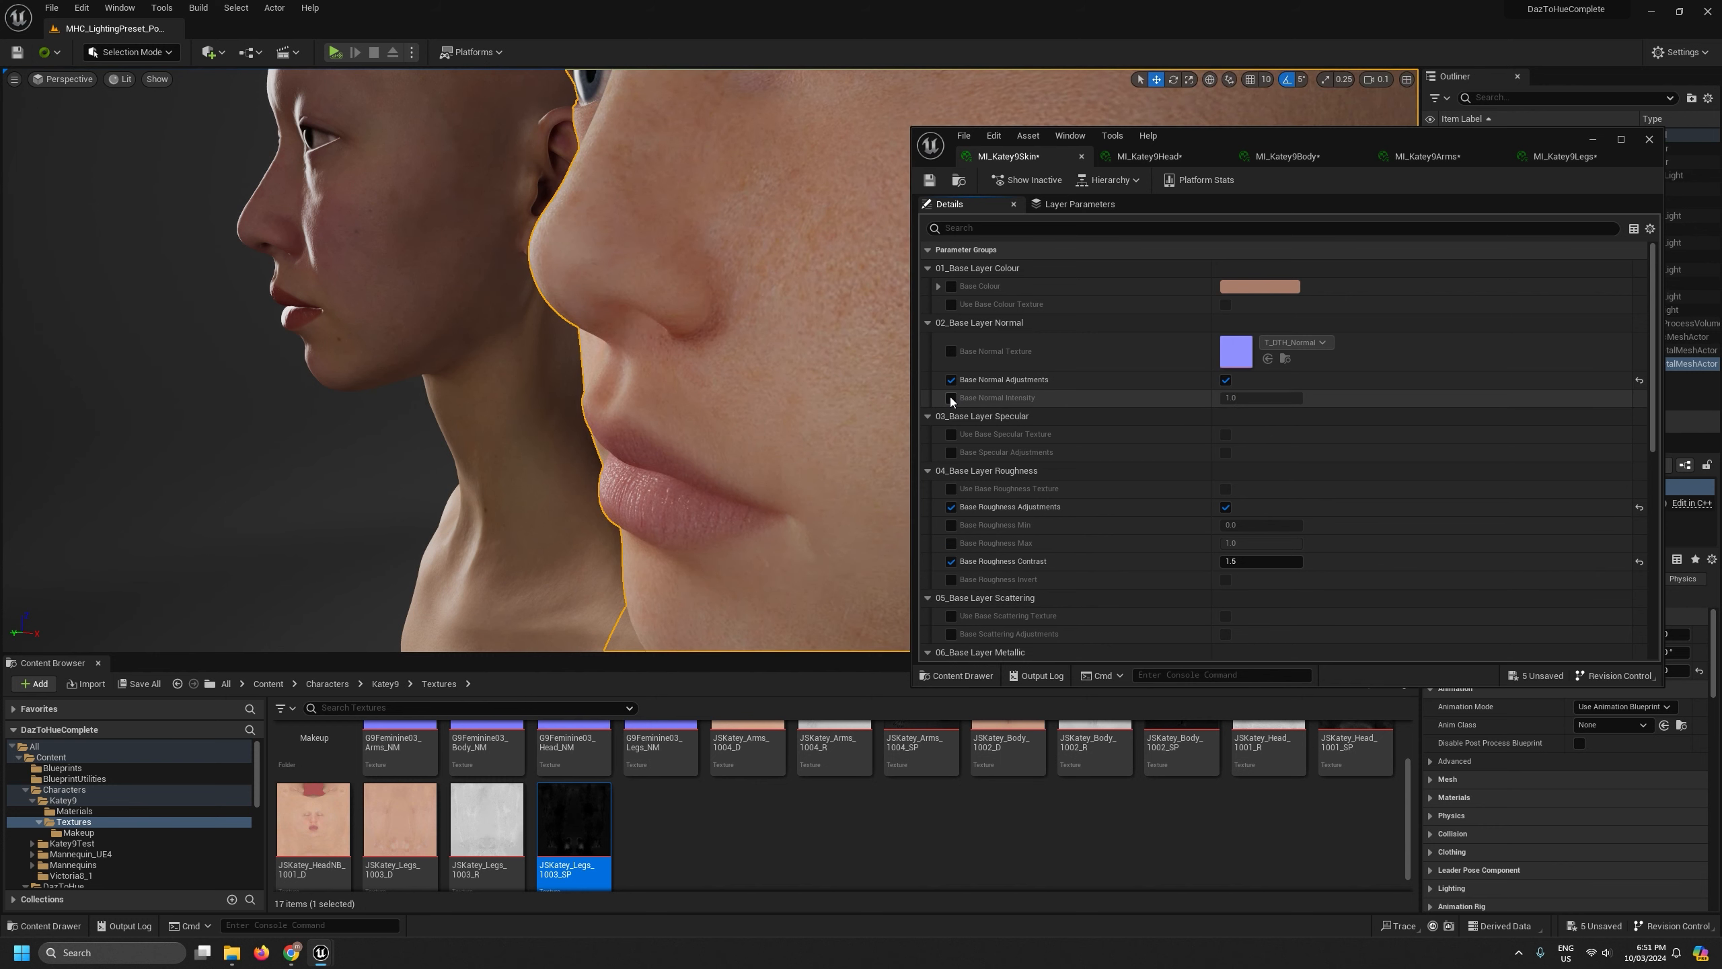
Override Base Normal Intensity in MI_Katey9Skin and set it to 2
click(951, 398)
mouse_move(1259, 400)
mouse_down()
mouse_move(1350, 400)
mouse_move(1265, 399)
mouse_move(1281, 398)
mouse_up()
click(1281, 398)
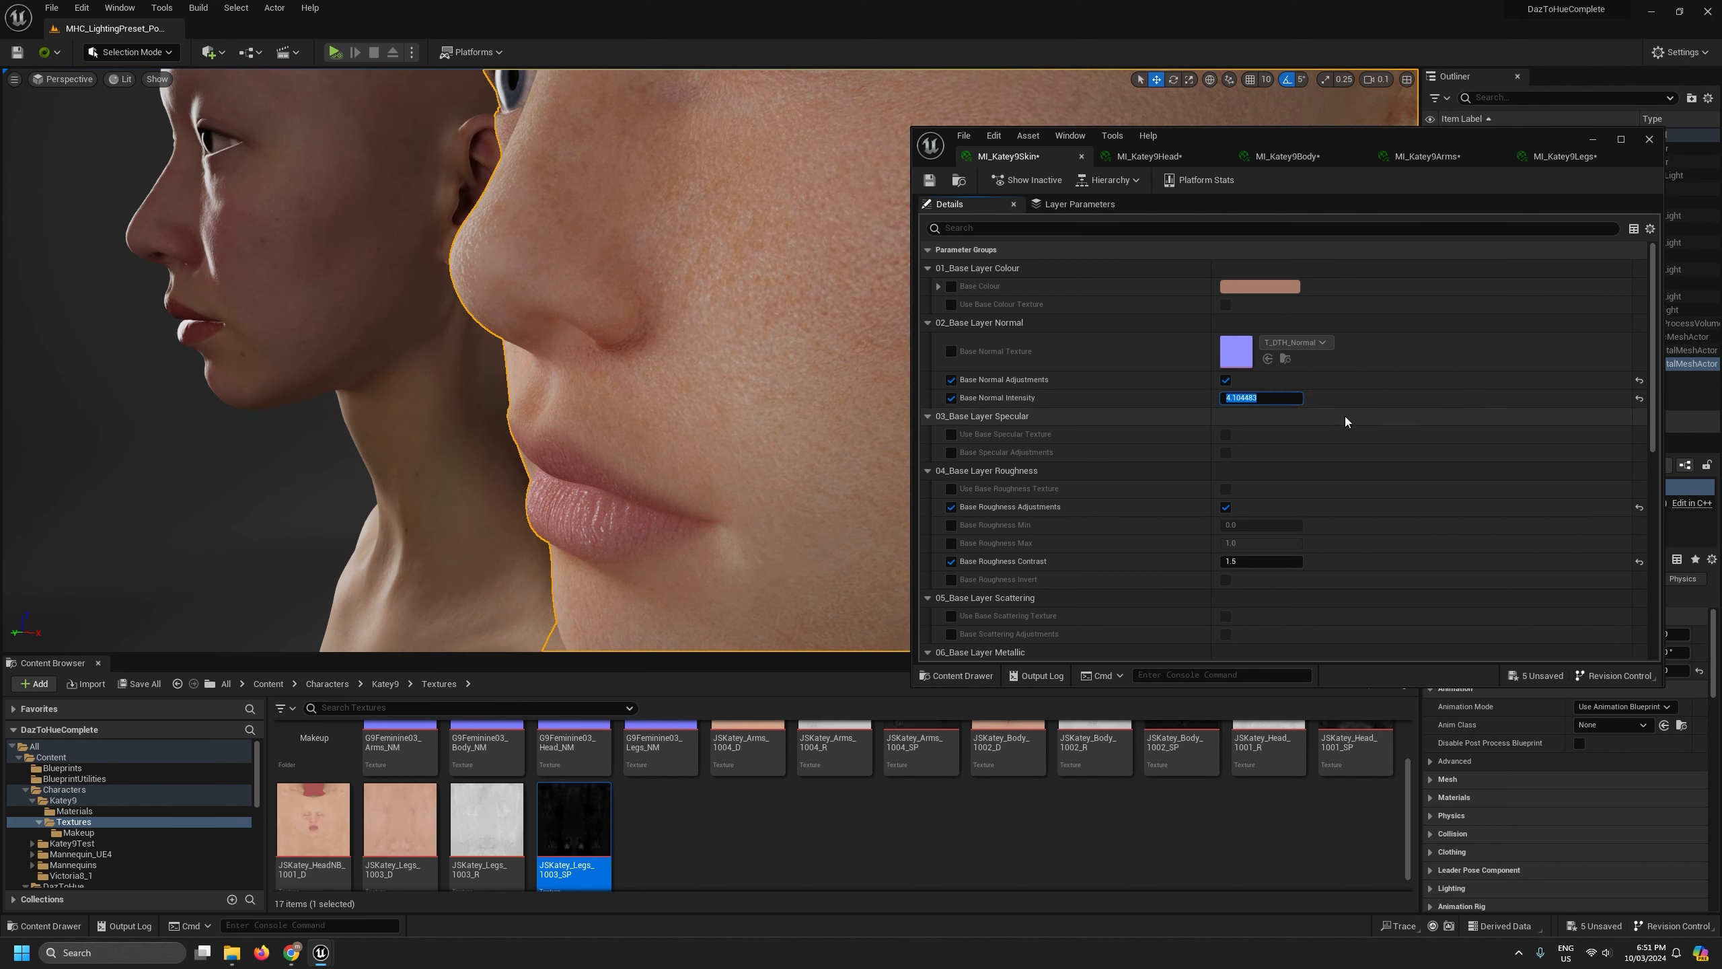
text(2)
key(Return)
Inspect the skin normal detail on Katey9's face up close and alongside the MetaHuman head
right_click(680, 390)
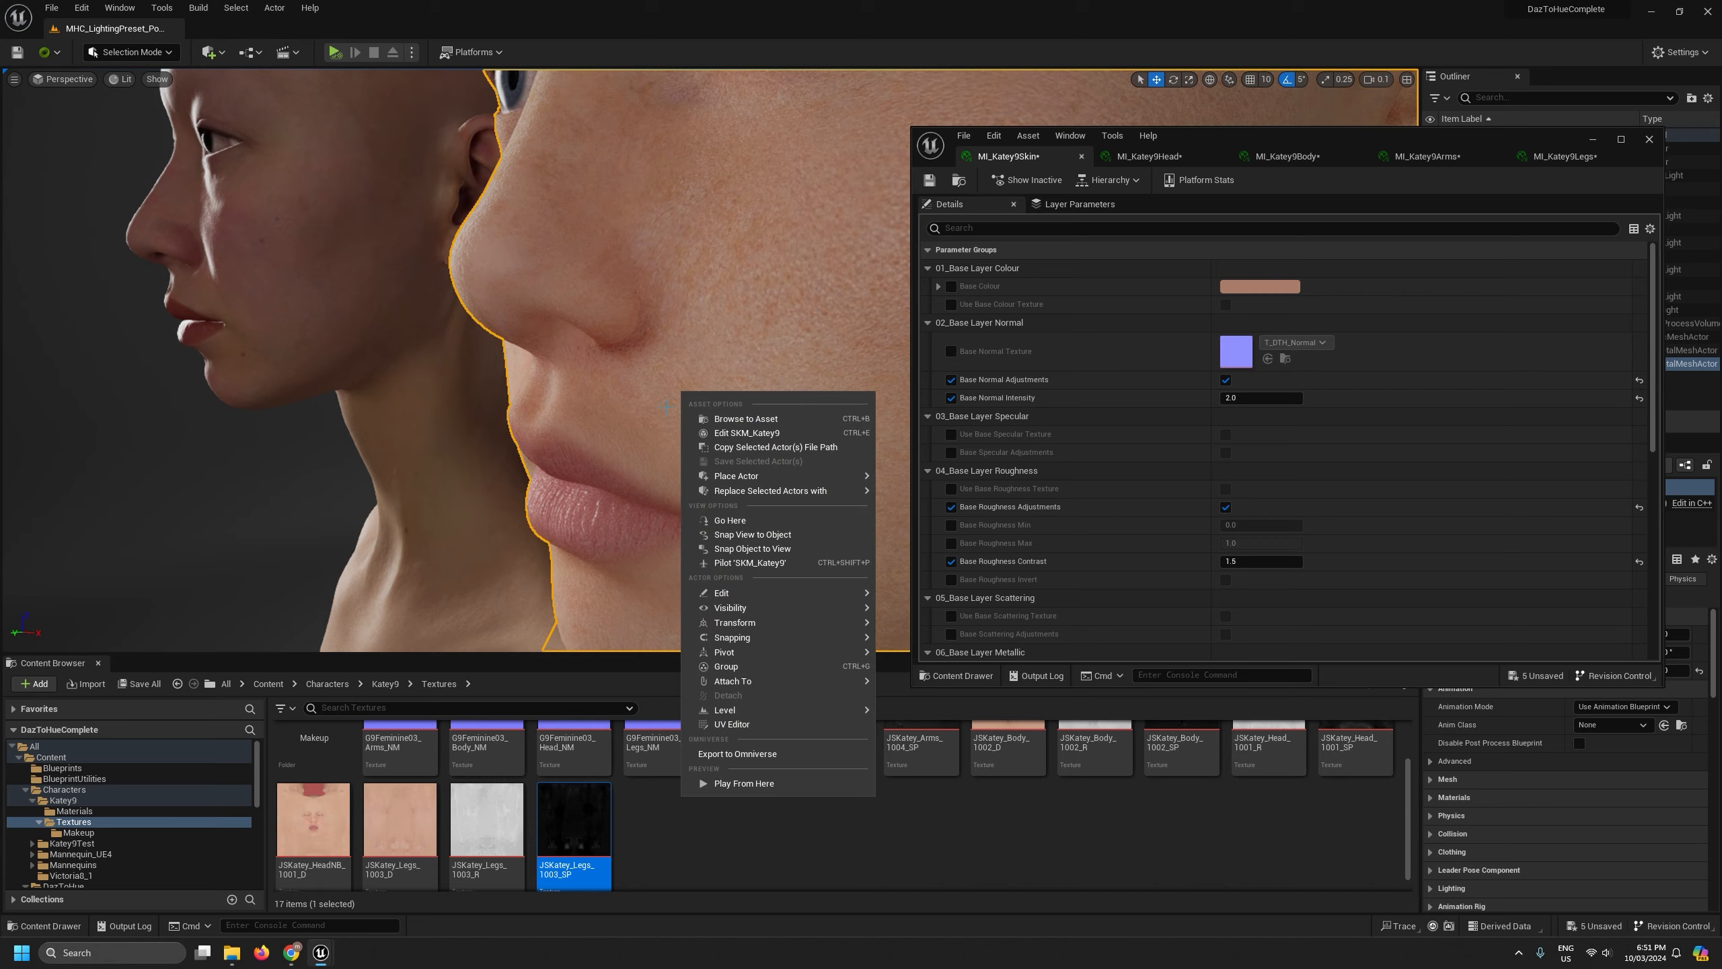
key(s)
right_drag(680, 390, 834, 395)
scroll(686, 391, up, 1)
key(a)
key(w)
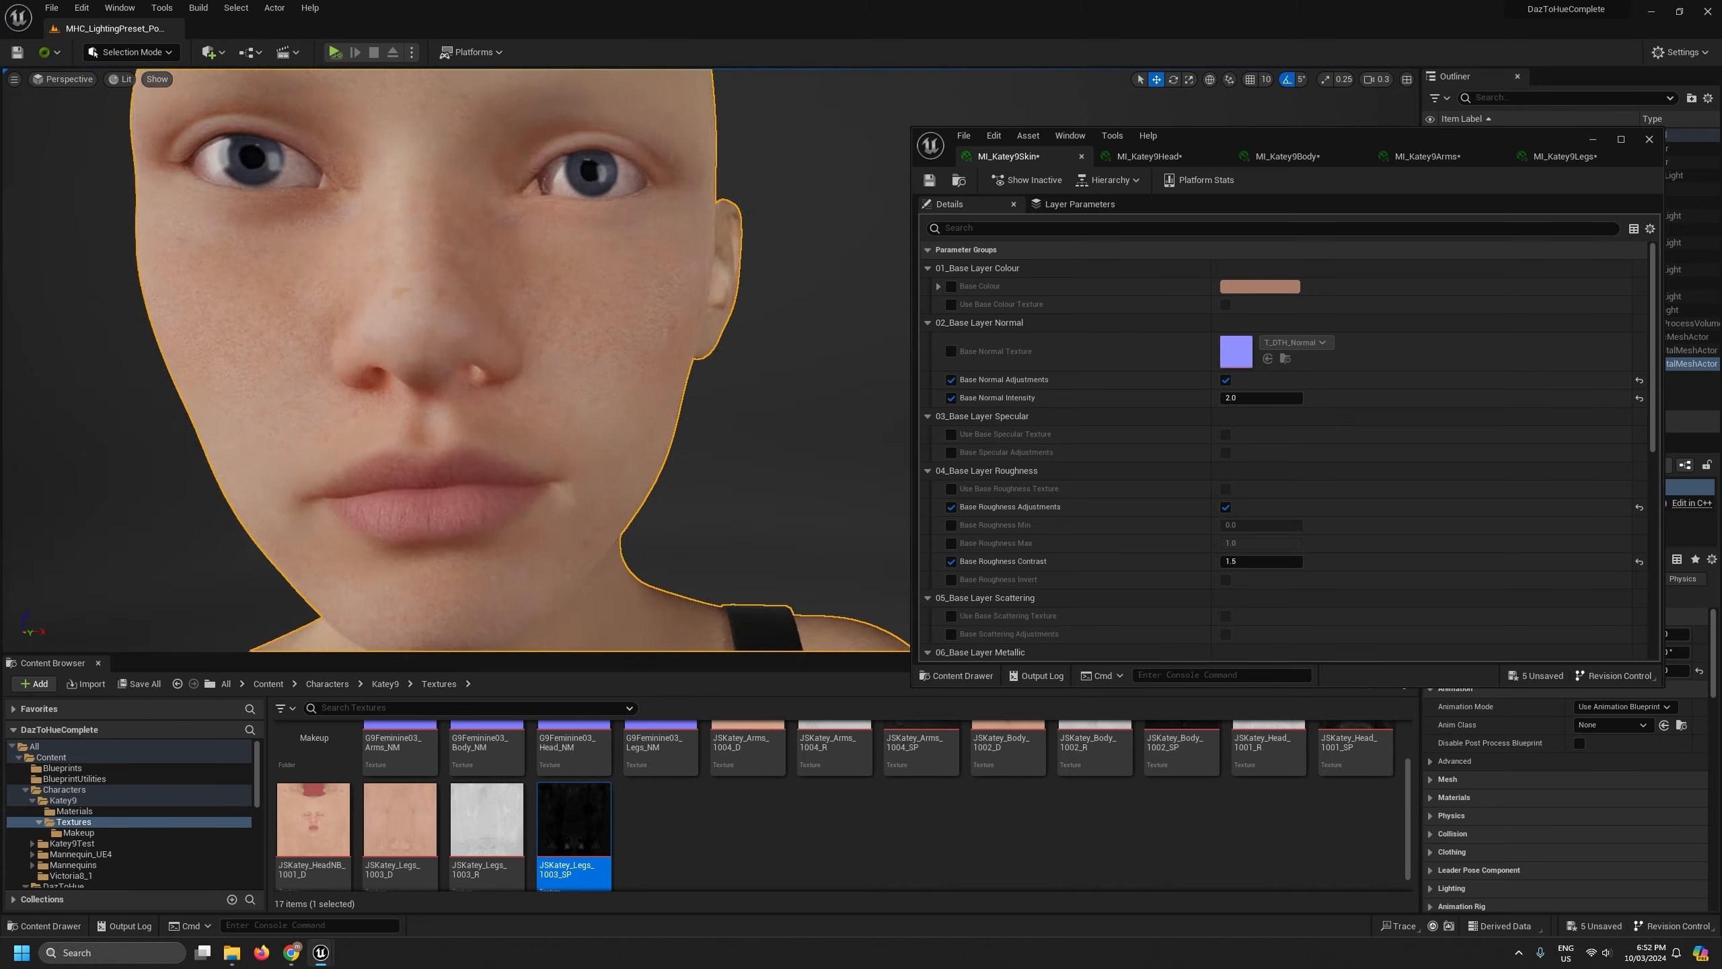
key(d)
right_drag(834, 396, 753, 391)
key(w)
key(s)
key(a)
key(d)
right_drag(755, 275, 742, 275)
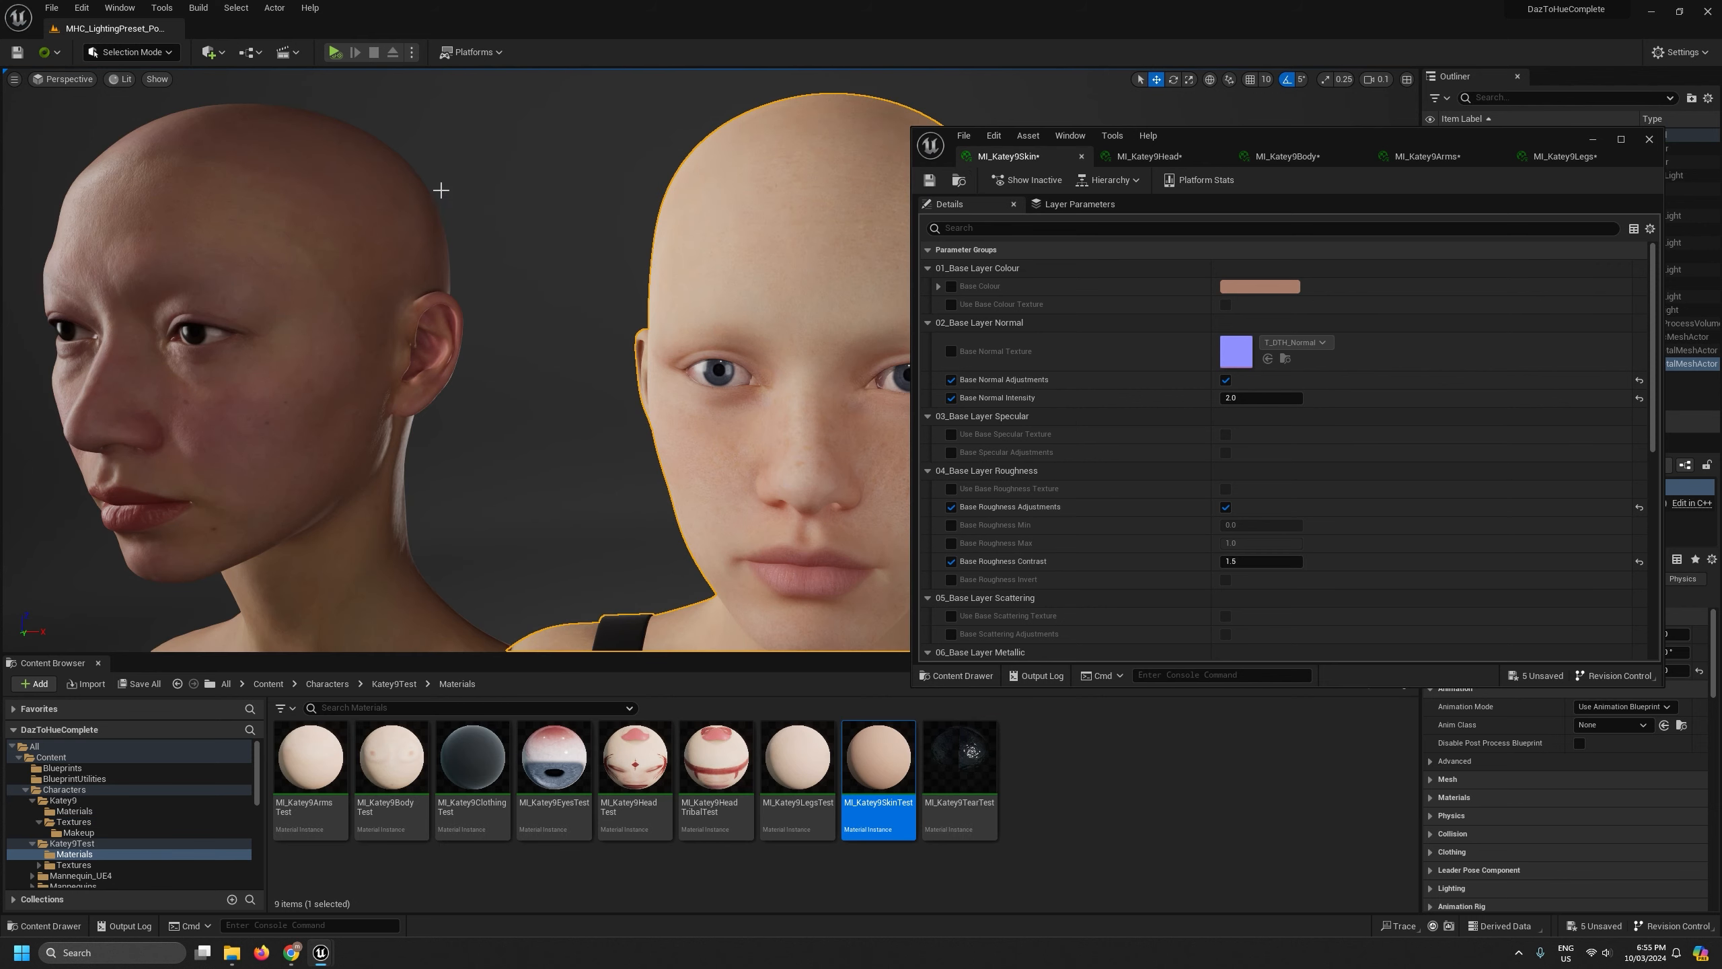
Show the Buffer Visualization Overview and compare the specular and roughness of the MetaHuman head and Katey9
click(113, 79)
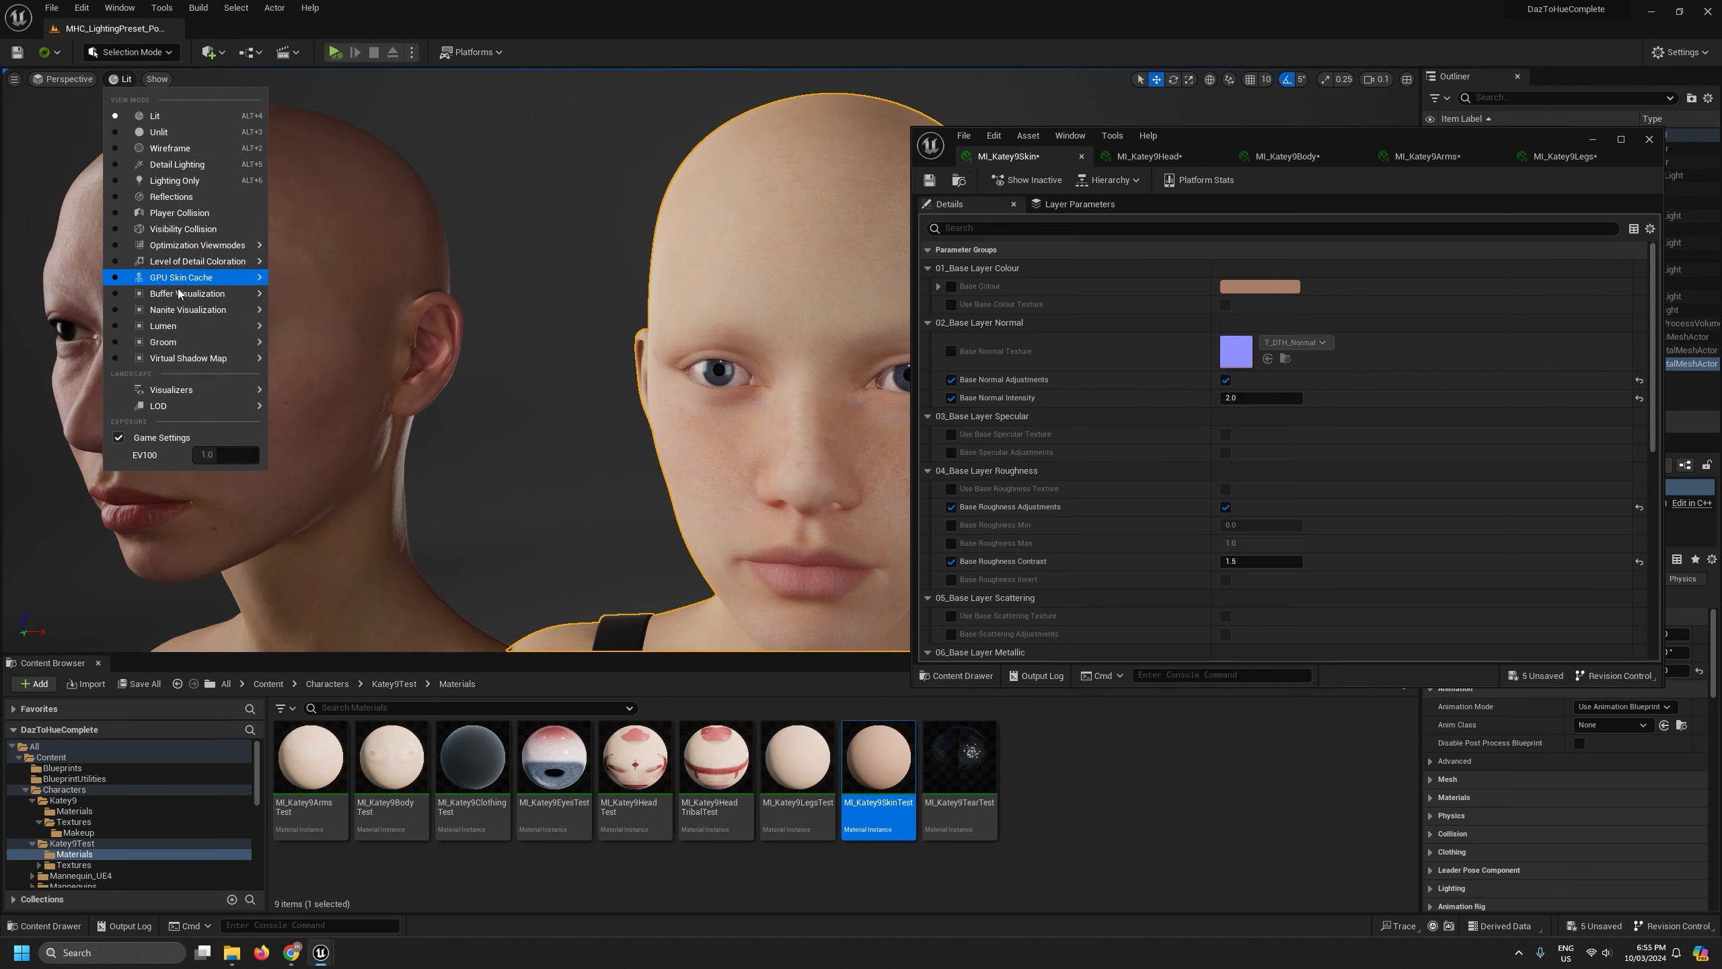
mouse_move(187, 293)
click(311, 313)
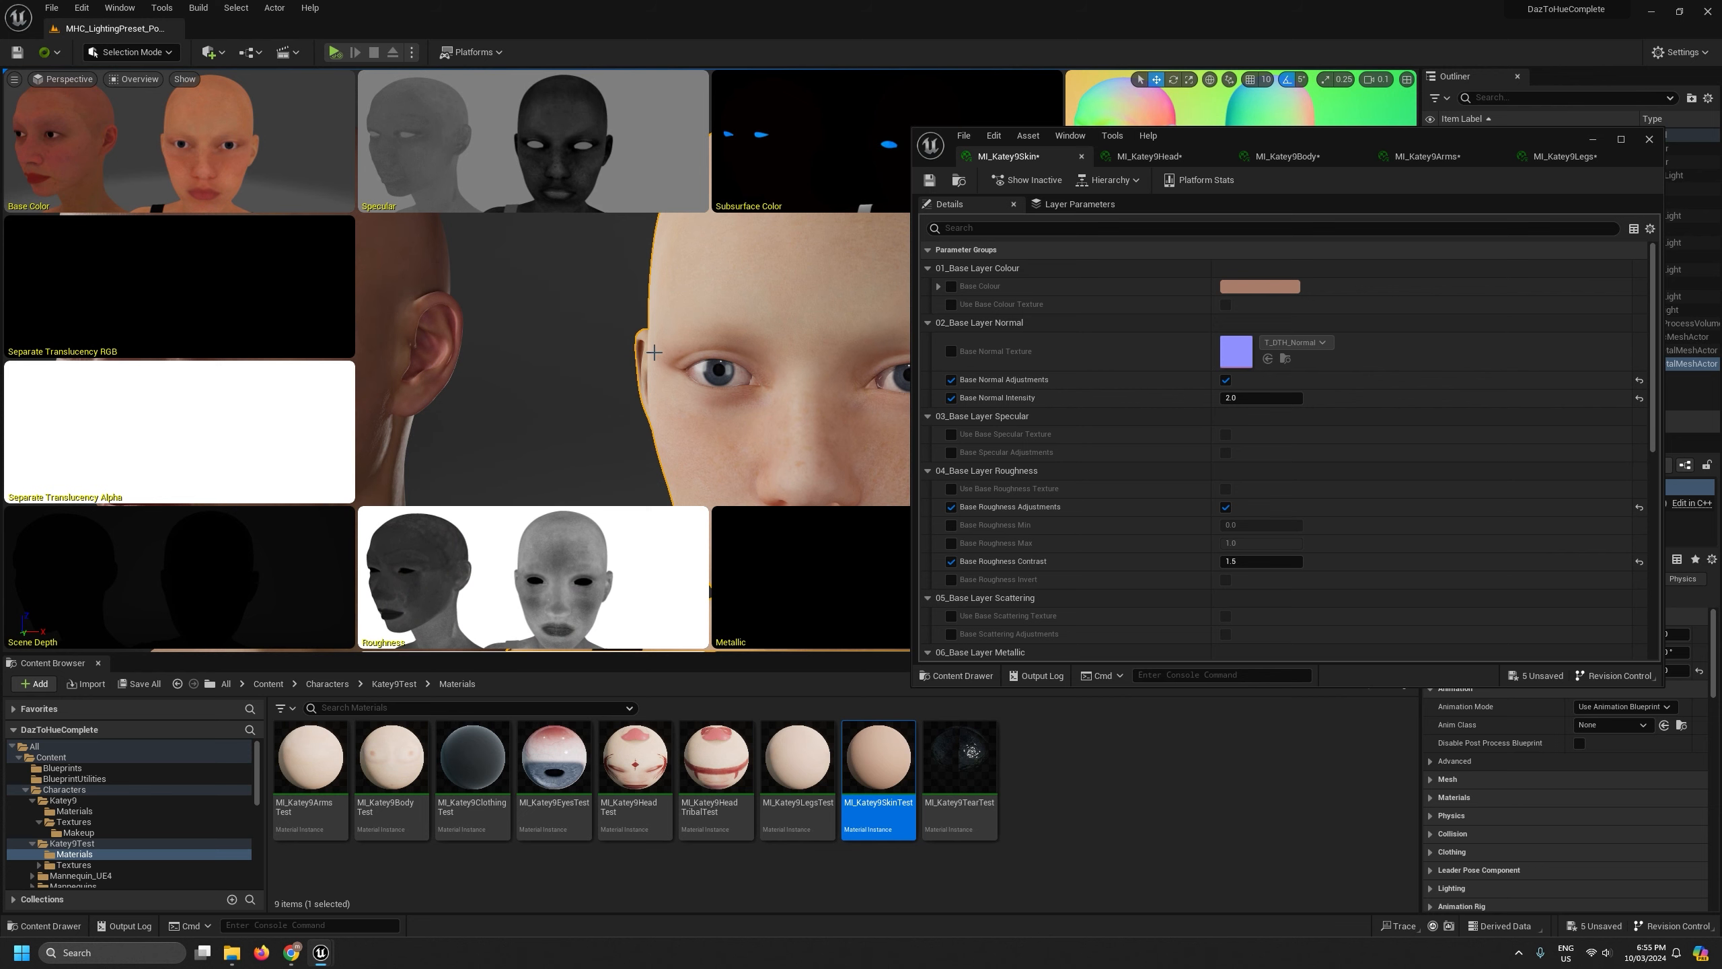
right_drag(664, 377, 641, 373)
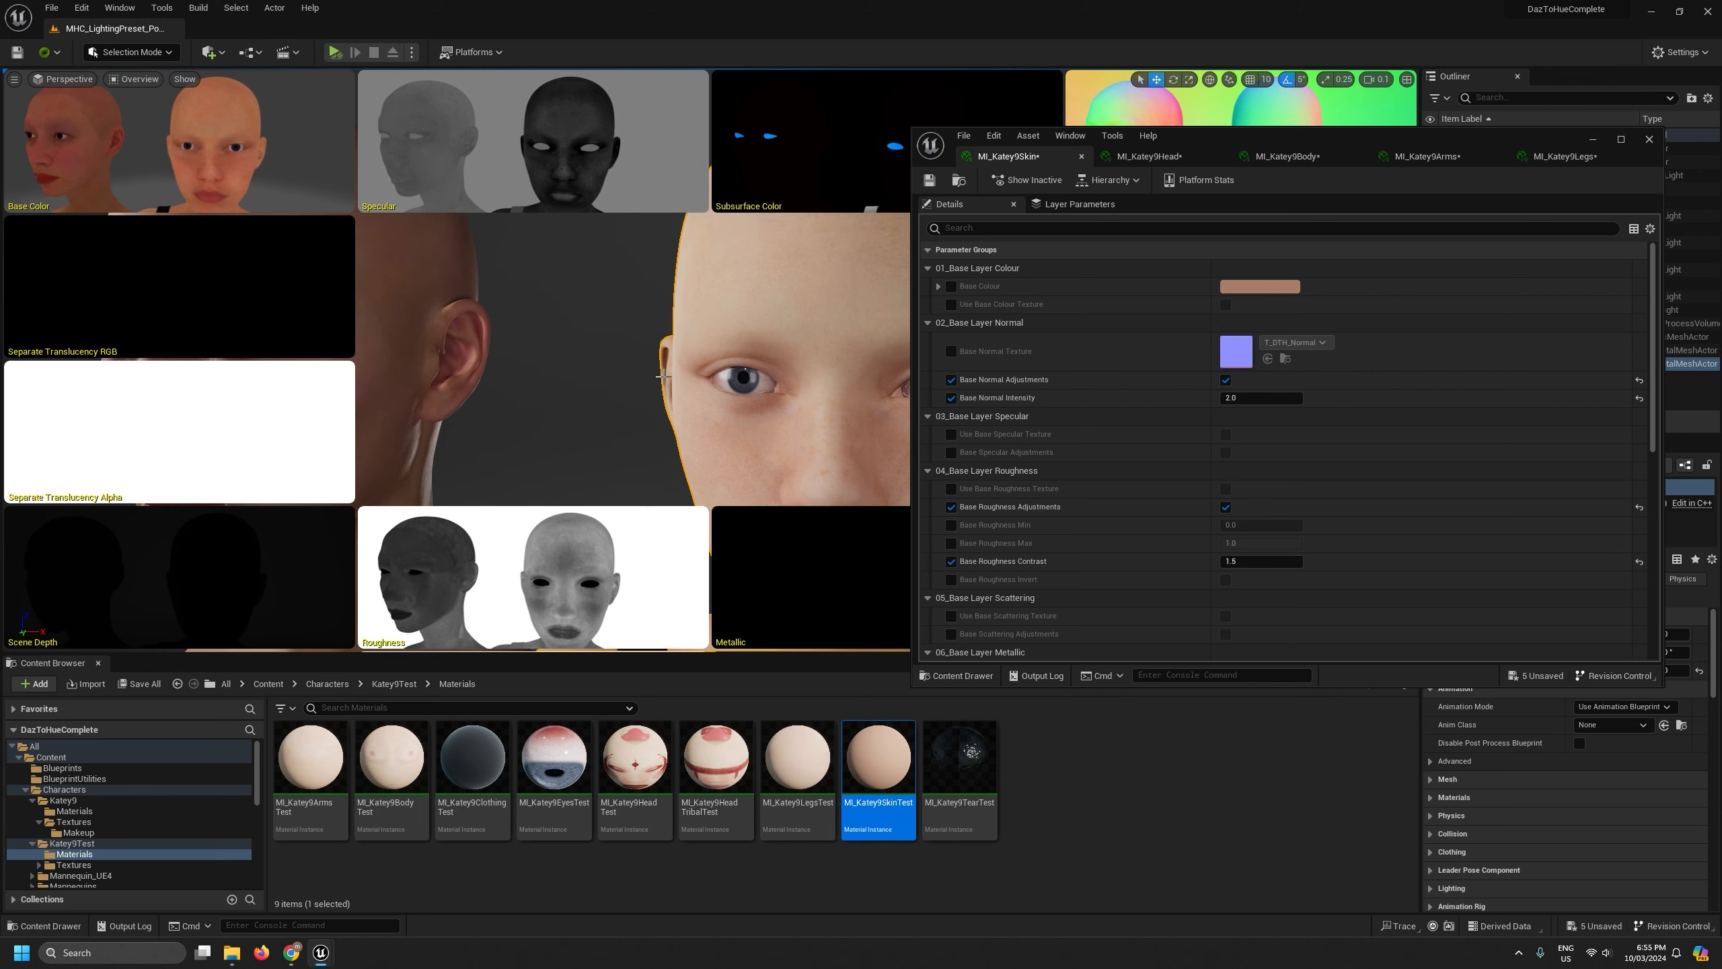
right_drag(554, 151, 532, 146)
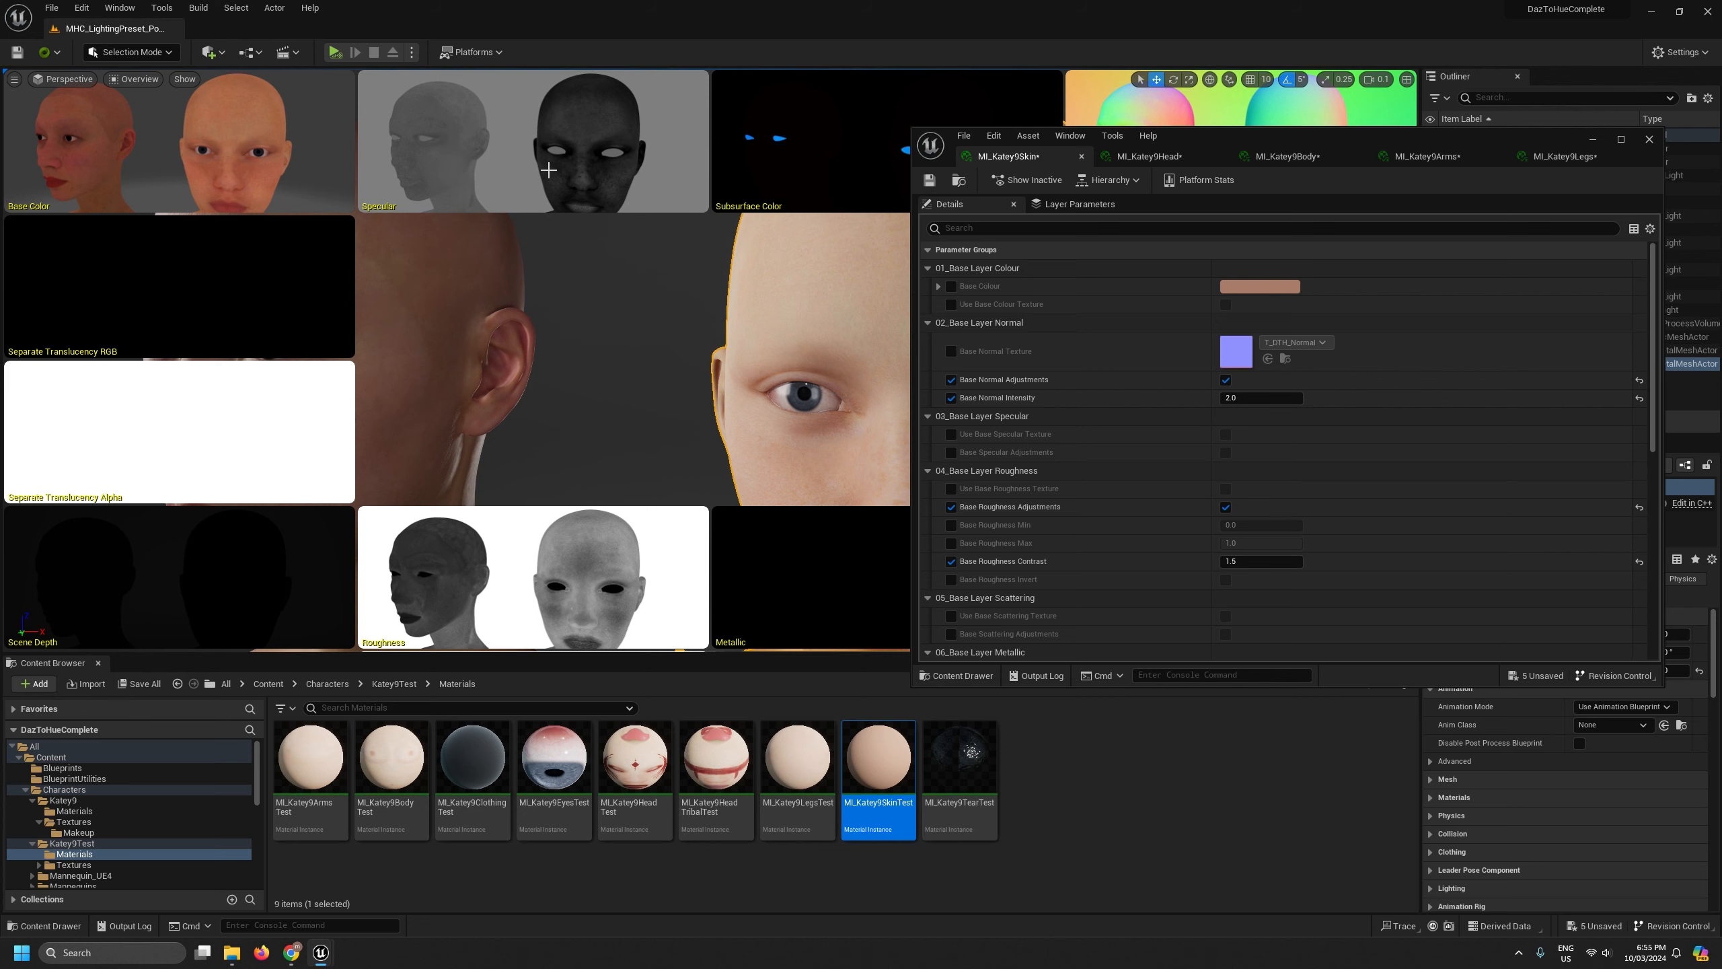
right_drag(549, 169, 494, 176)
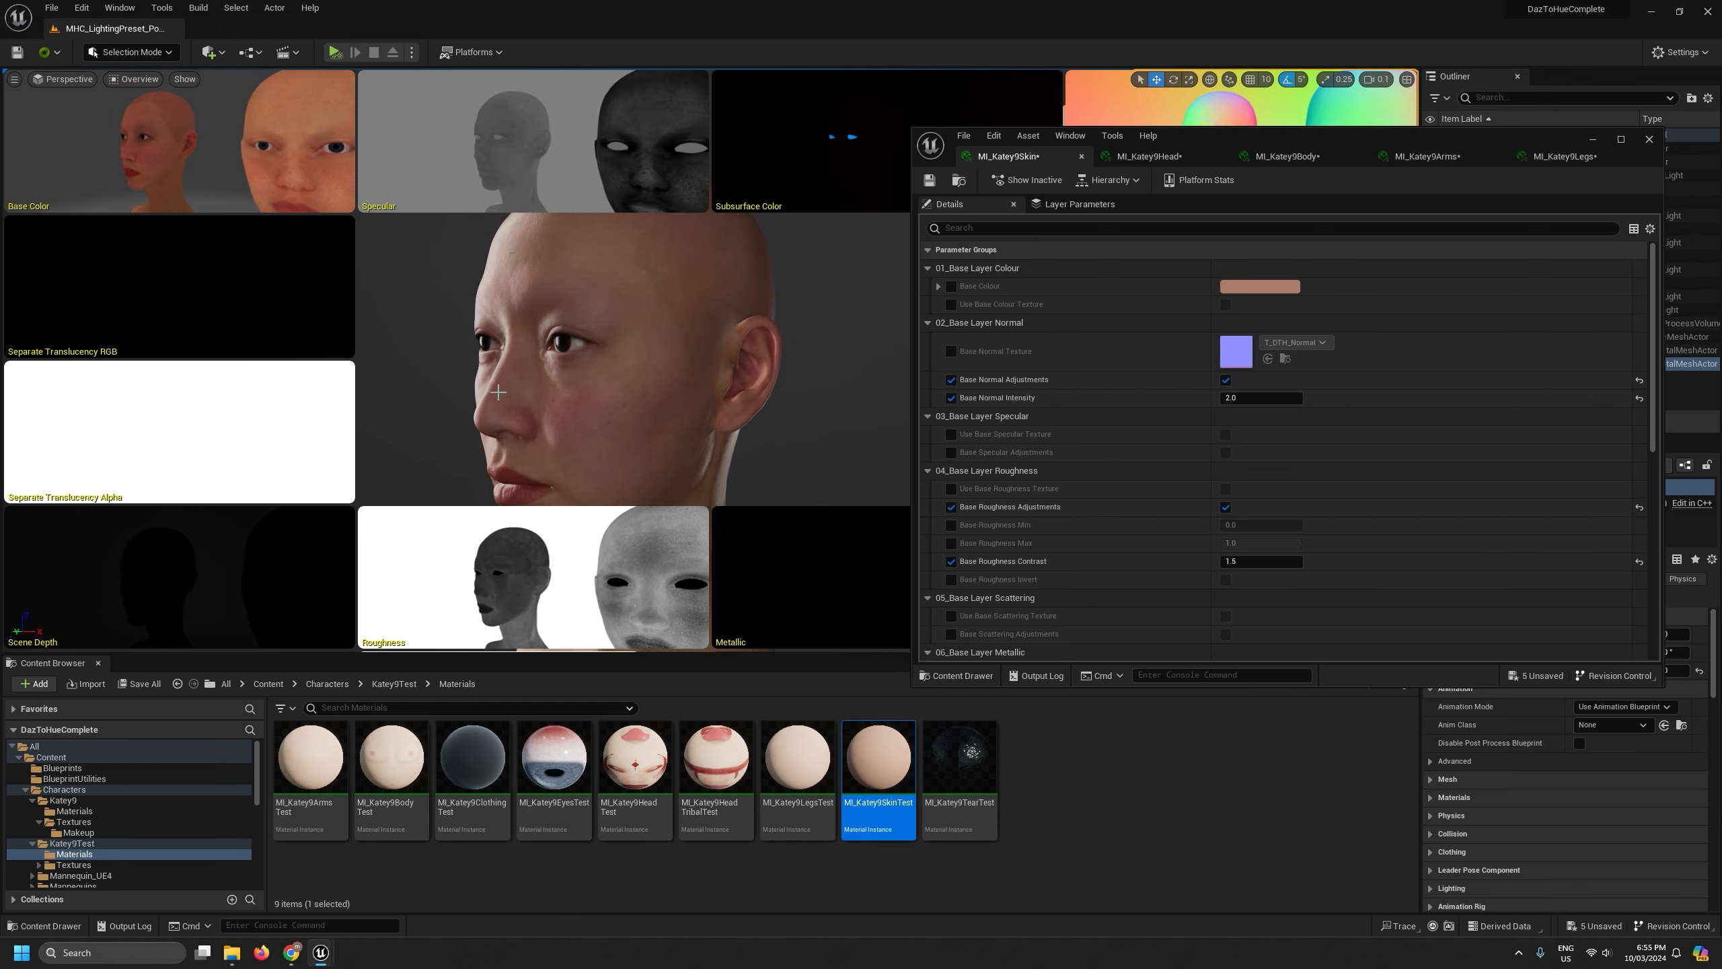
right_drag(493, 176, 707, 385)
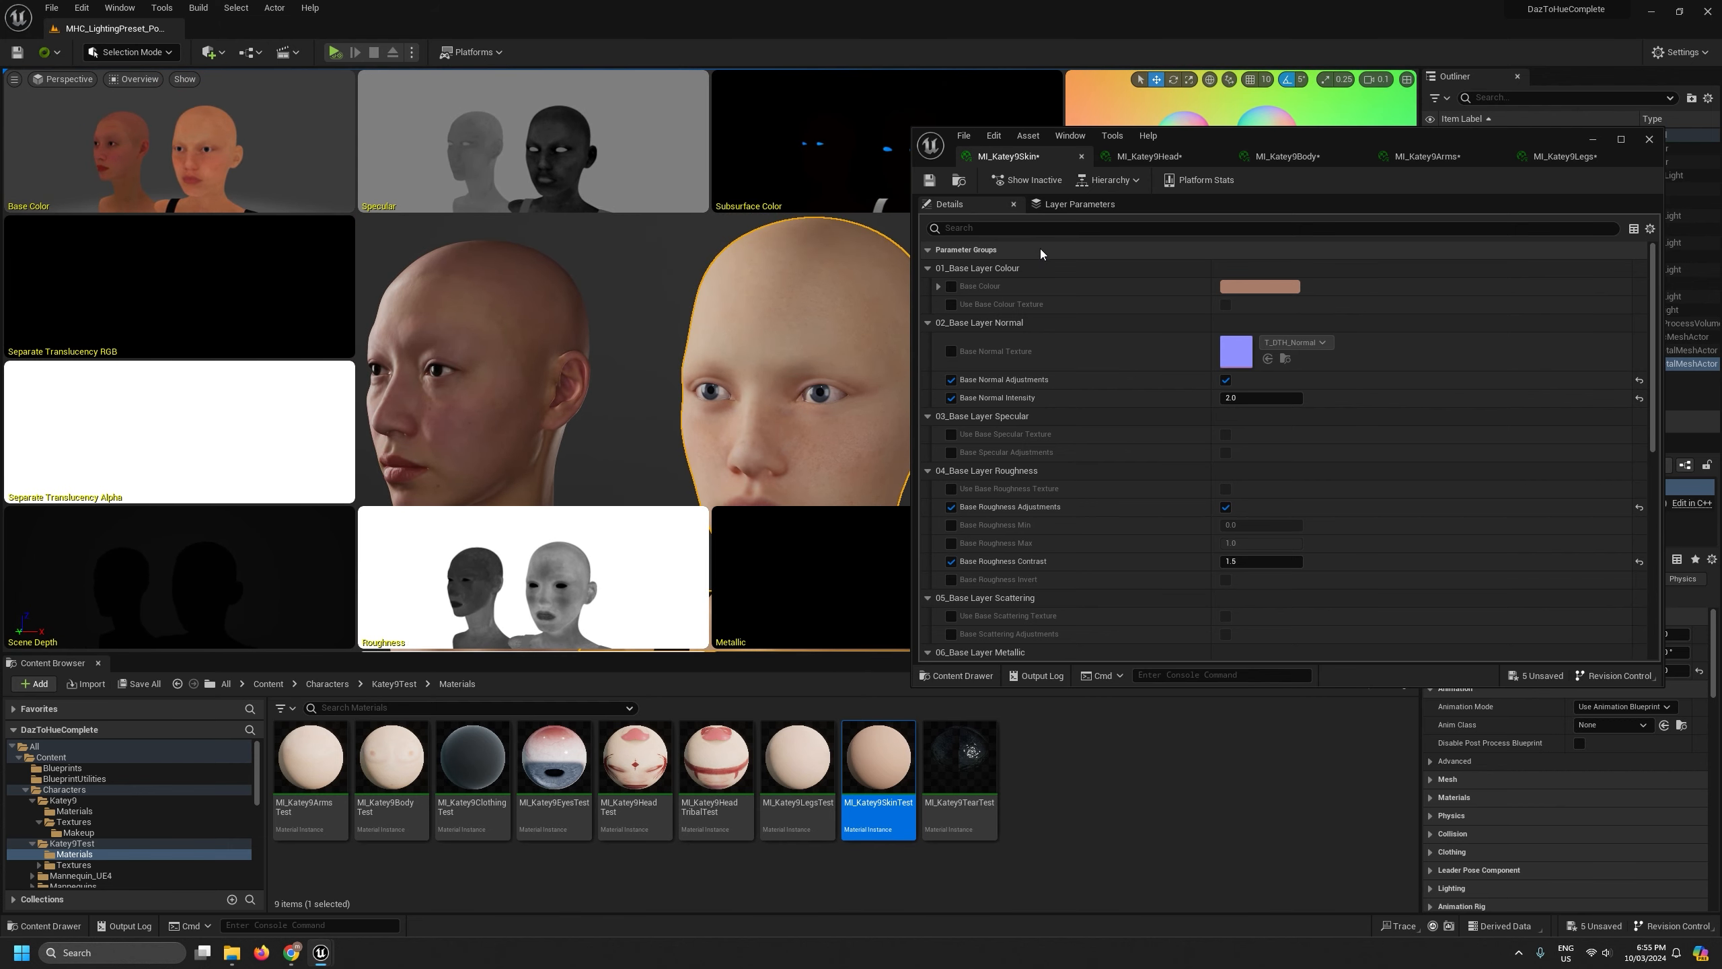
mouse_move(796, 468)
right_down()
mouse_move(807, 563)
mouse_move(822, 468)
mouse_move(776, 475)
mouse_move(789, 477)
right_up()
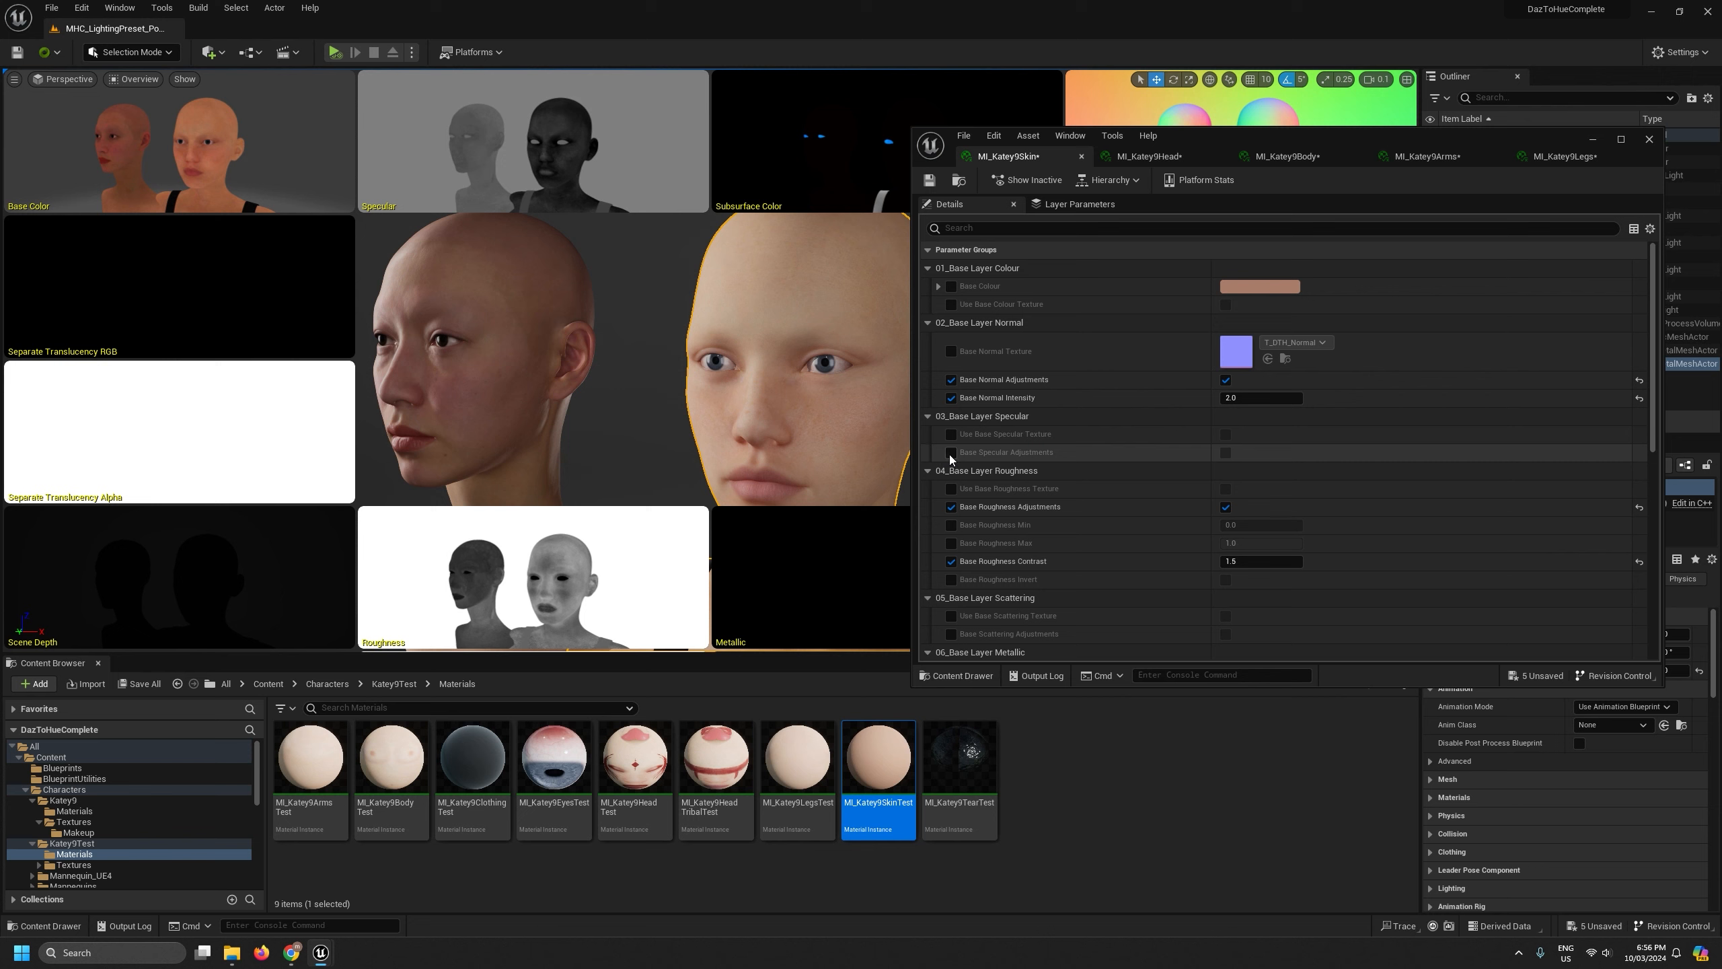
Enable Base Specular Adjustments in MI_Katey9Skin and set Base Specular Min to 0.25
click(951, 453)
click(1225, 453)
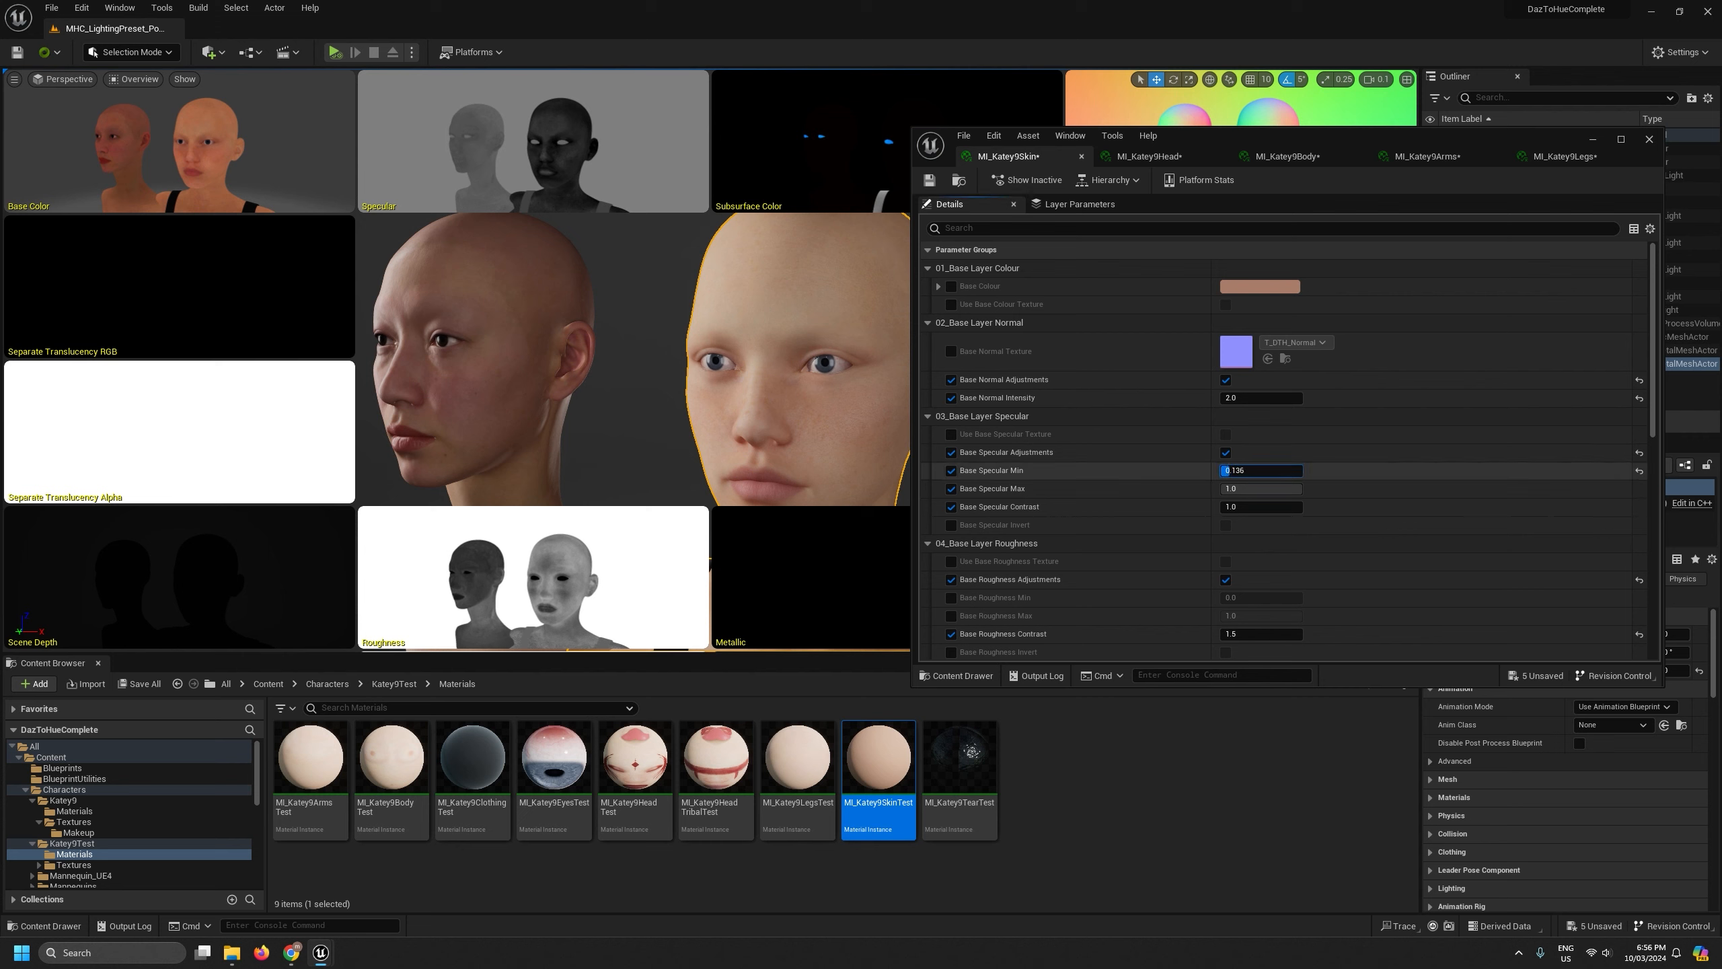
drag(1229, 471, 1247, 473)
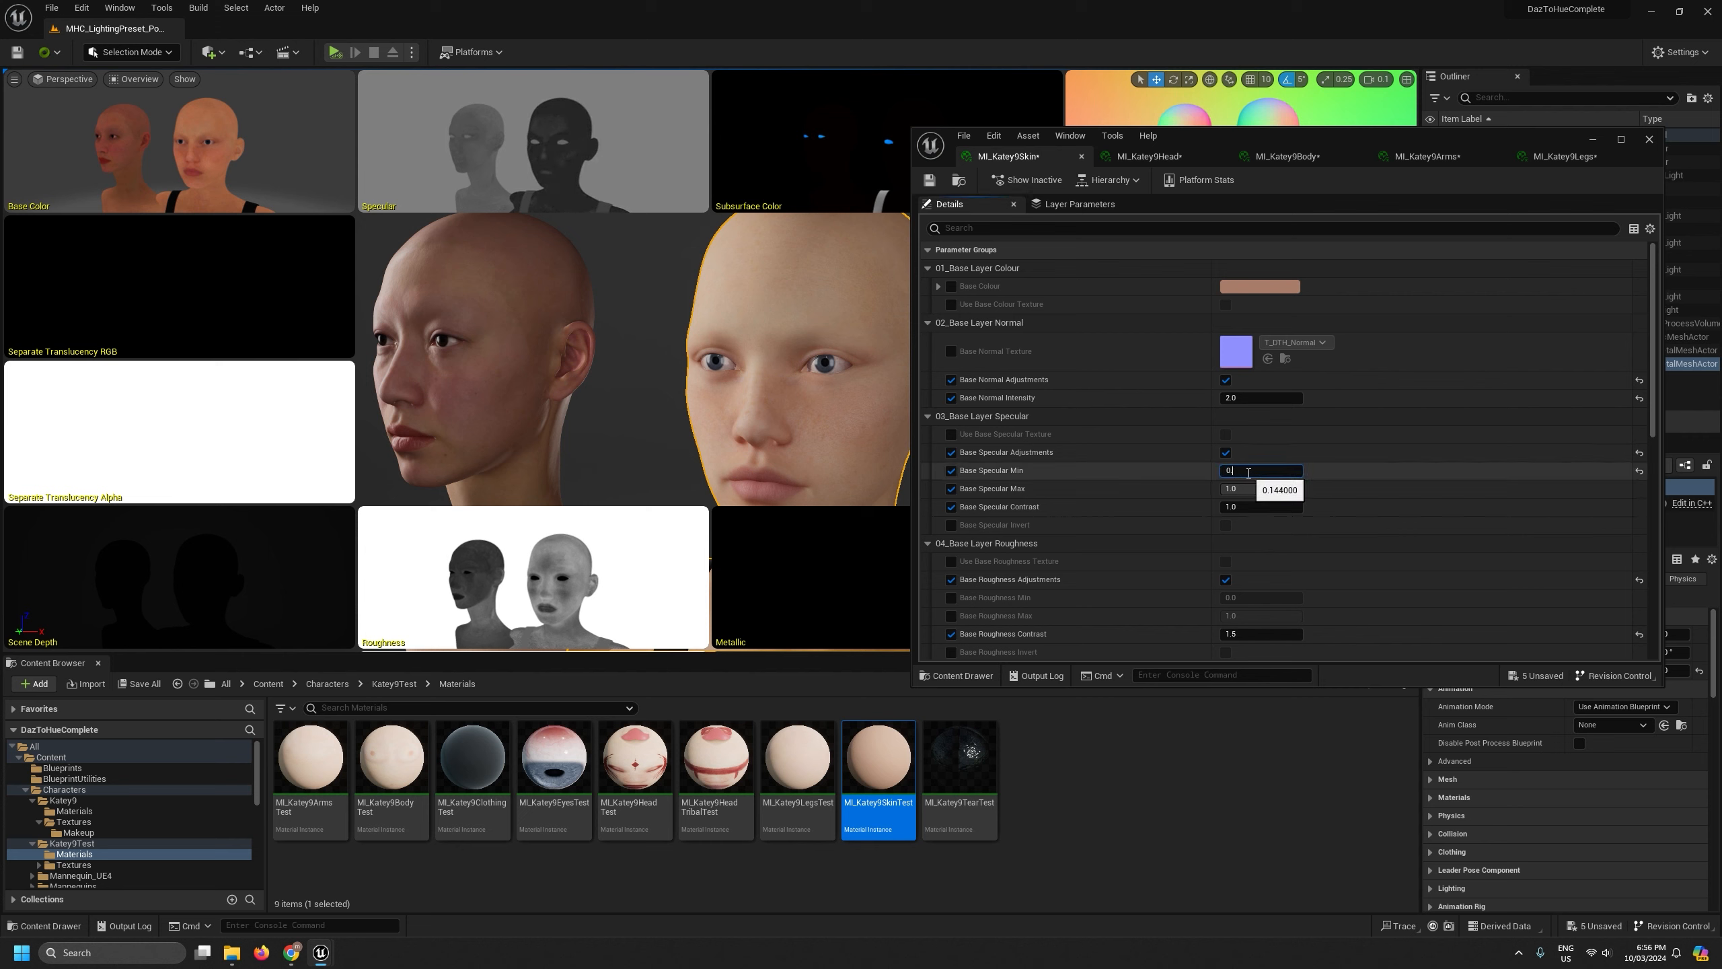
key(Return)
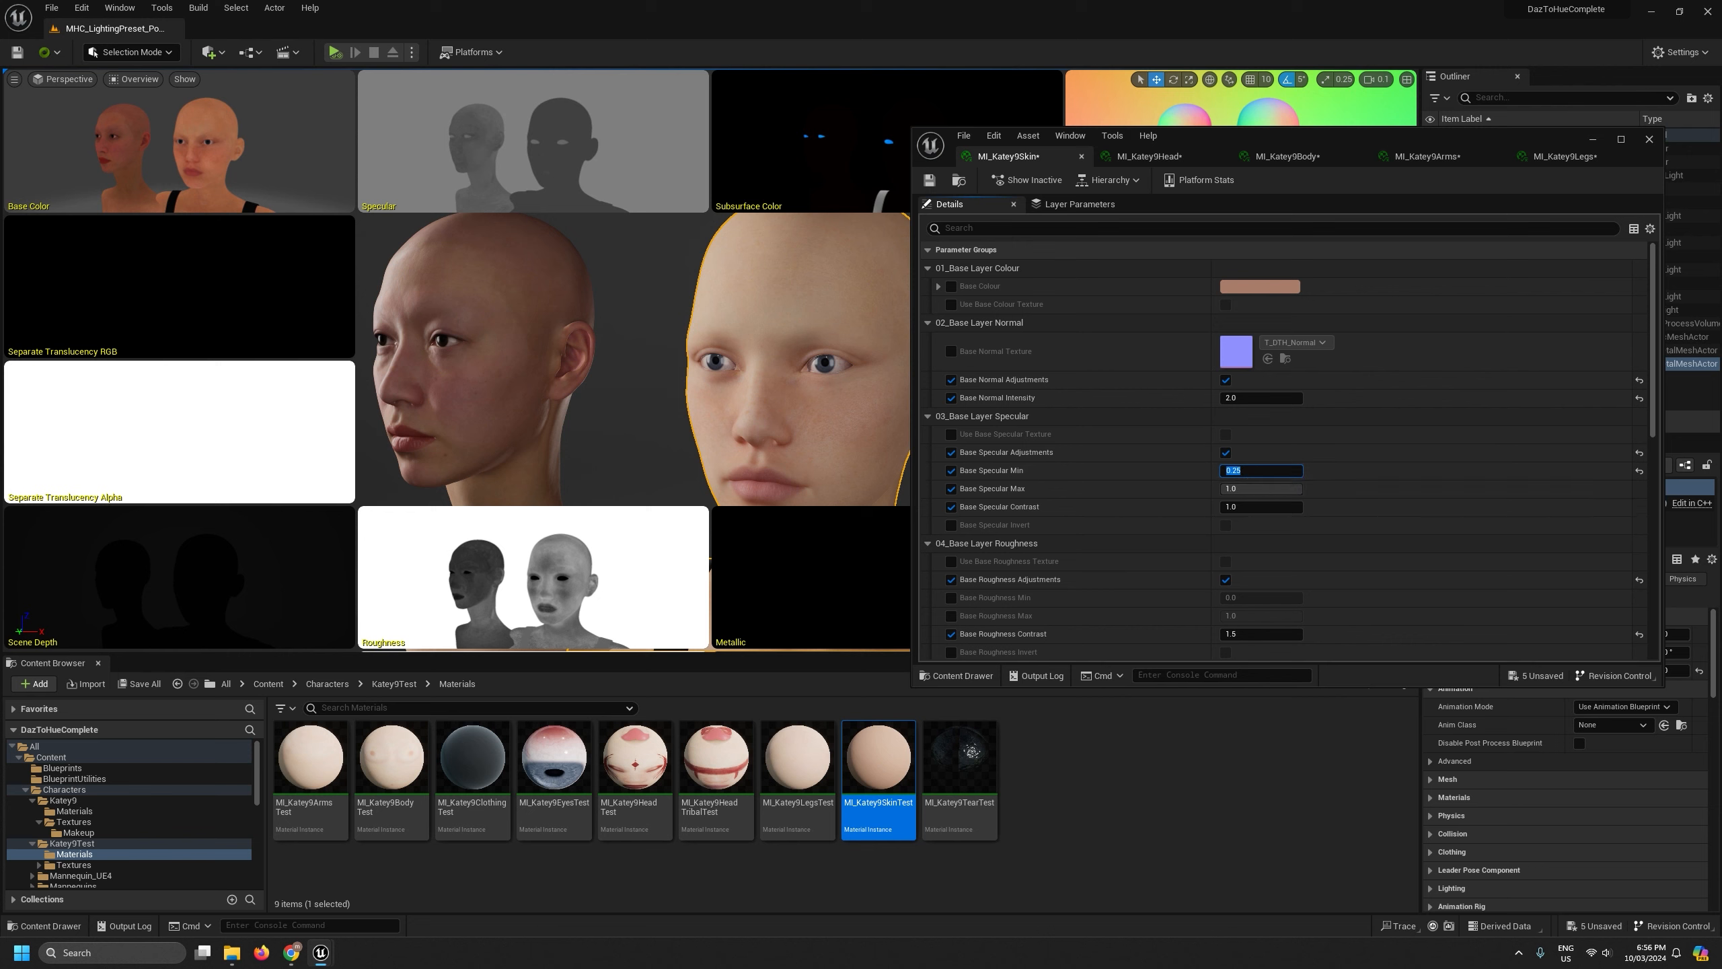
Set Base Specular Contrast to 0.5 in MI_Katey9Skin and compare the specular shading of both heads
right_drag(786, 400, 898, 410)
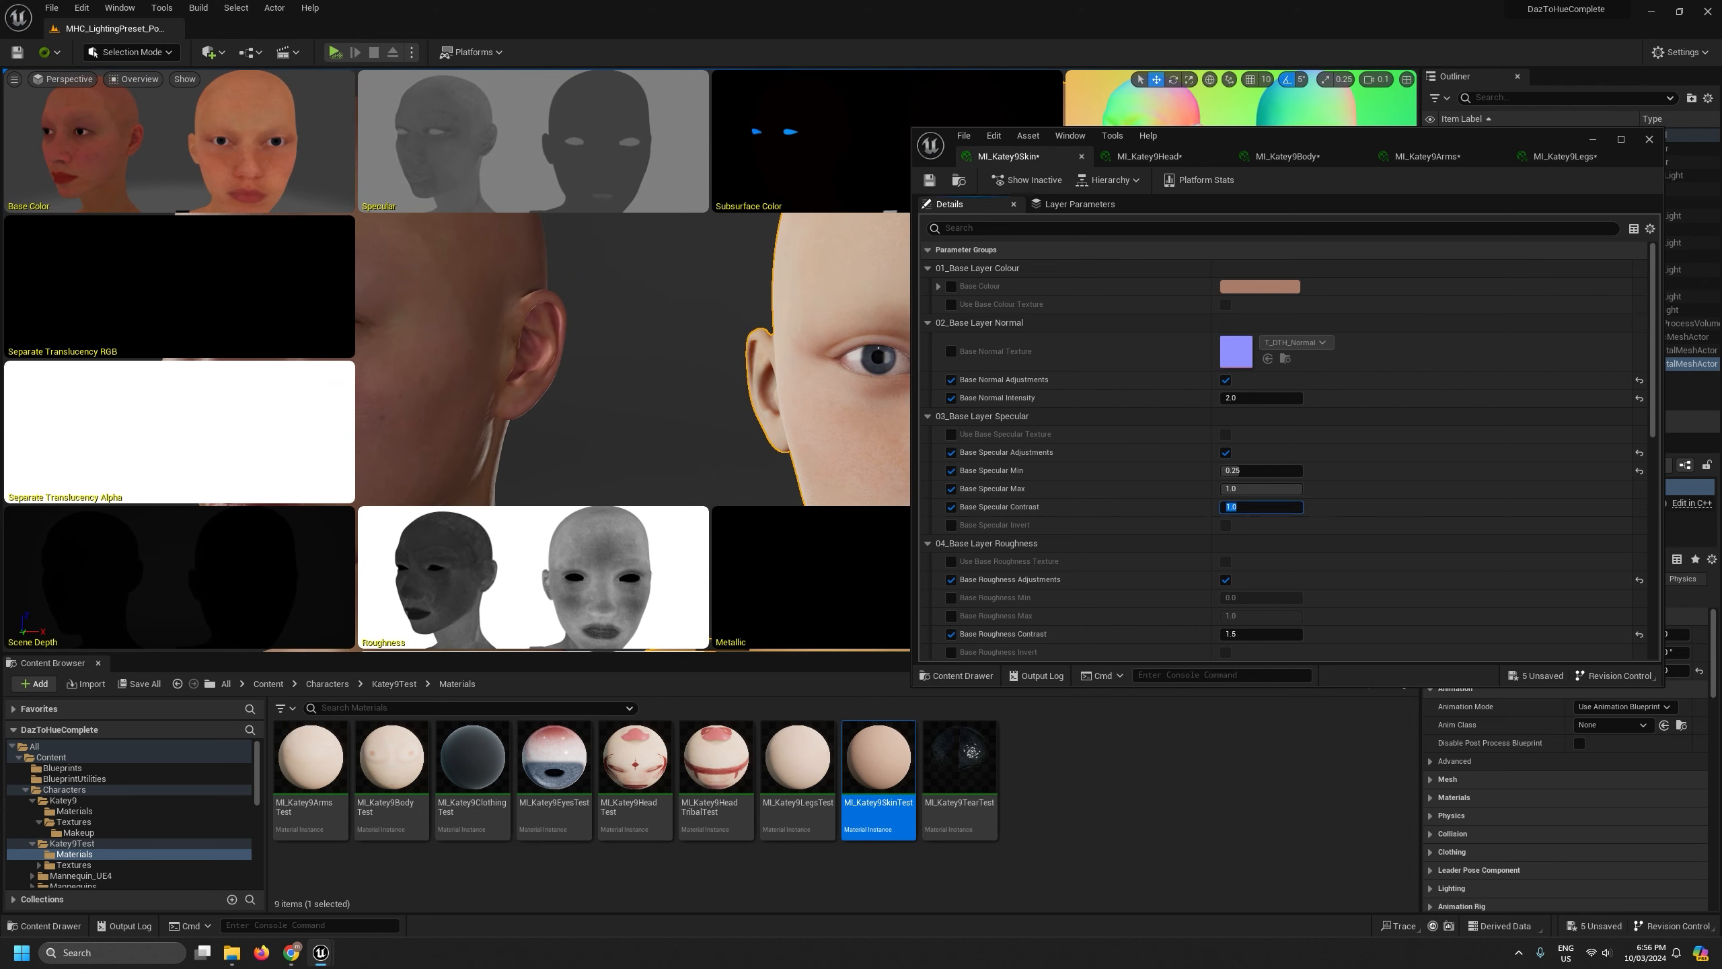
right_drag(637, 109, 637, 109)
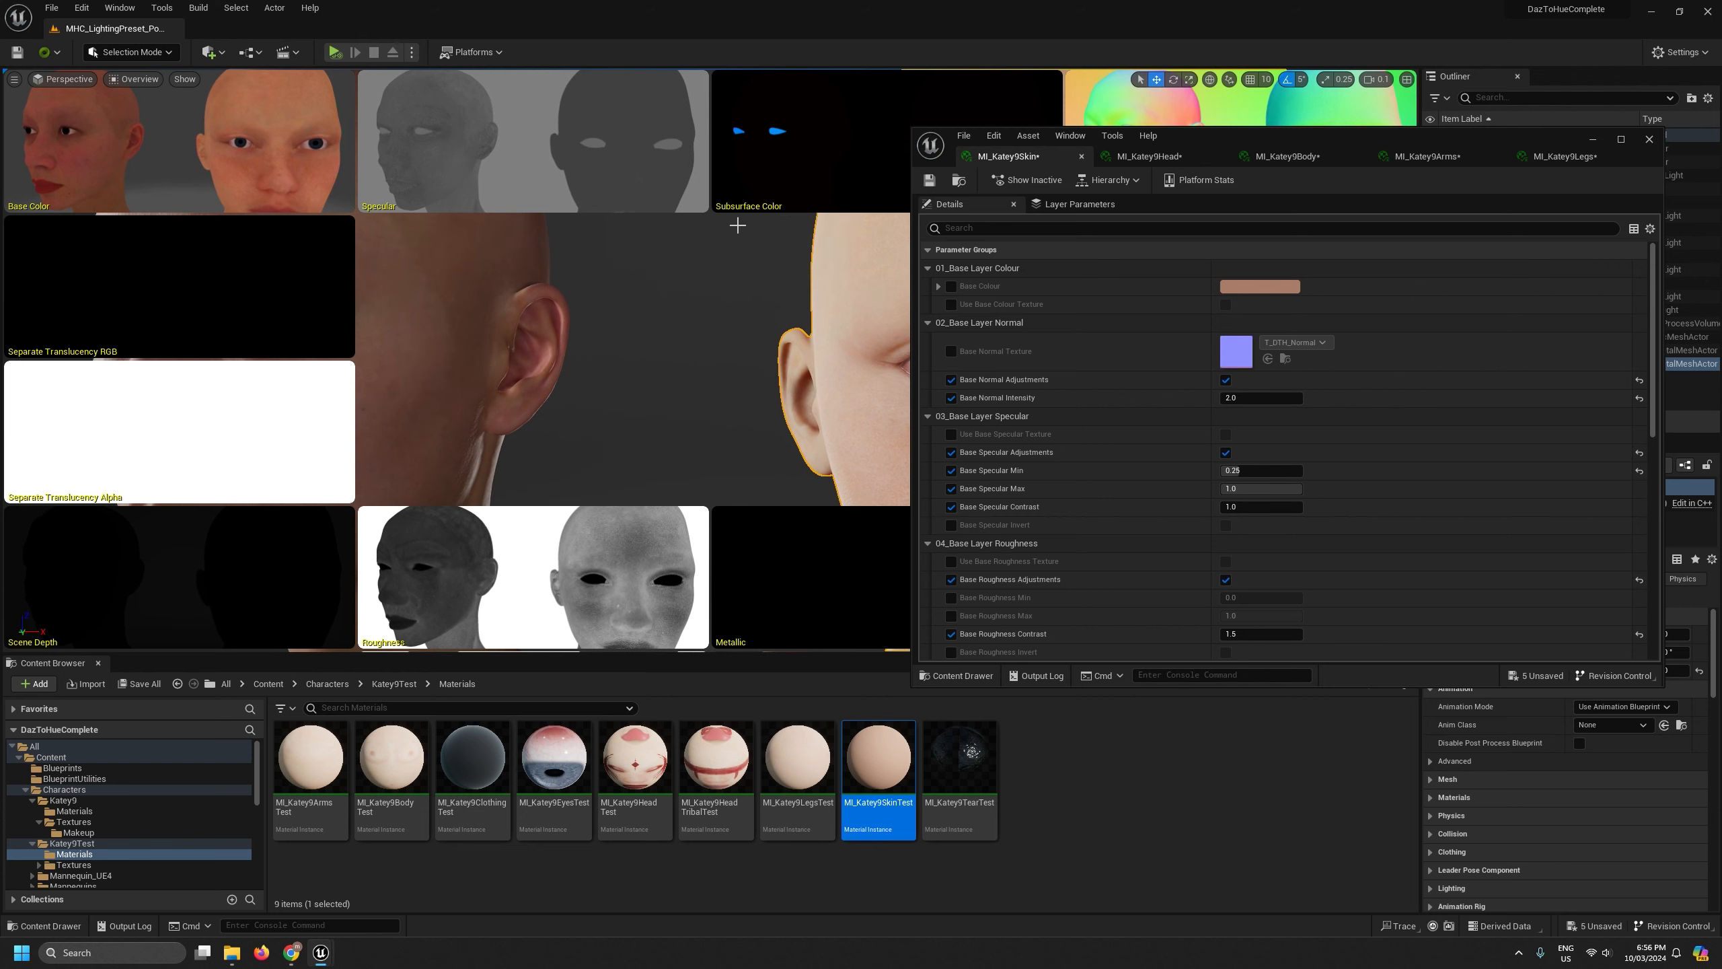
drag(1256, 506, 1272, 510)
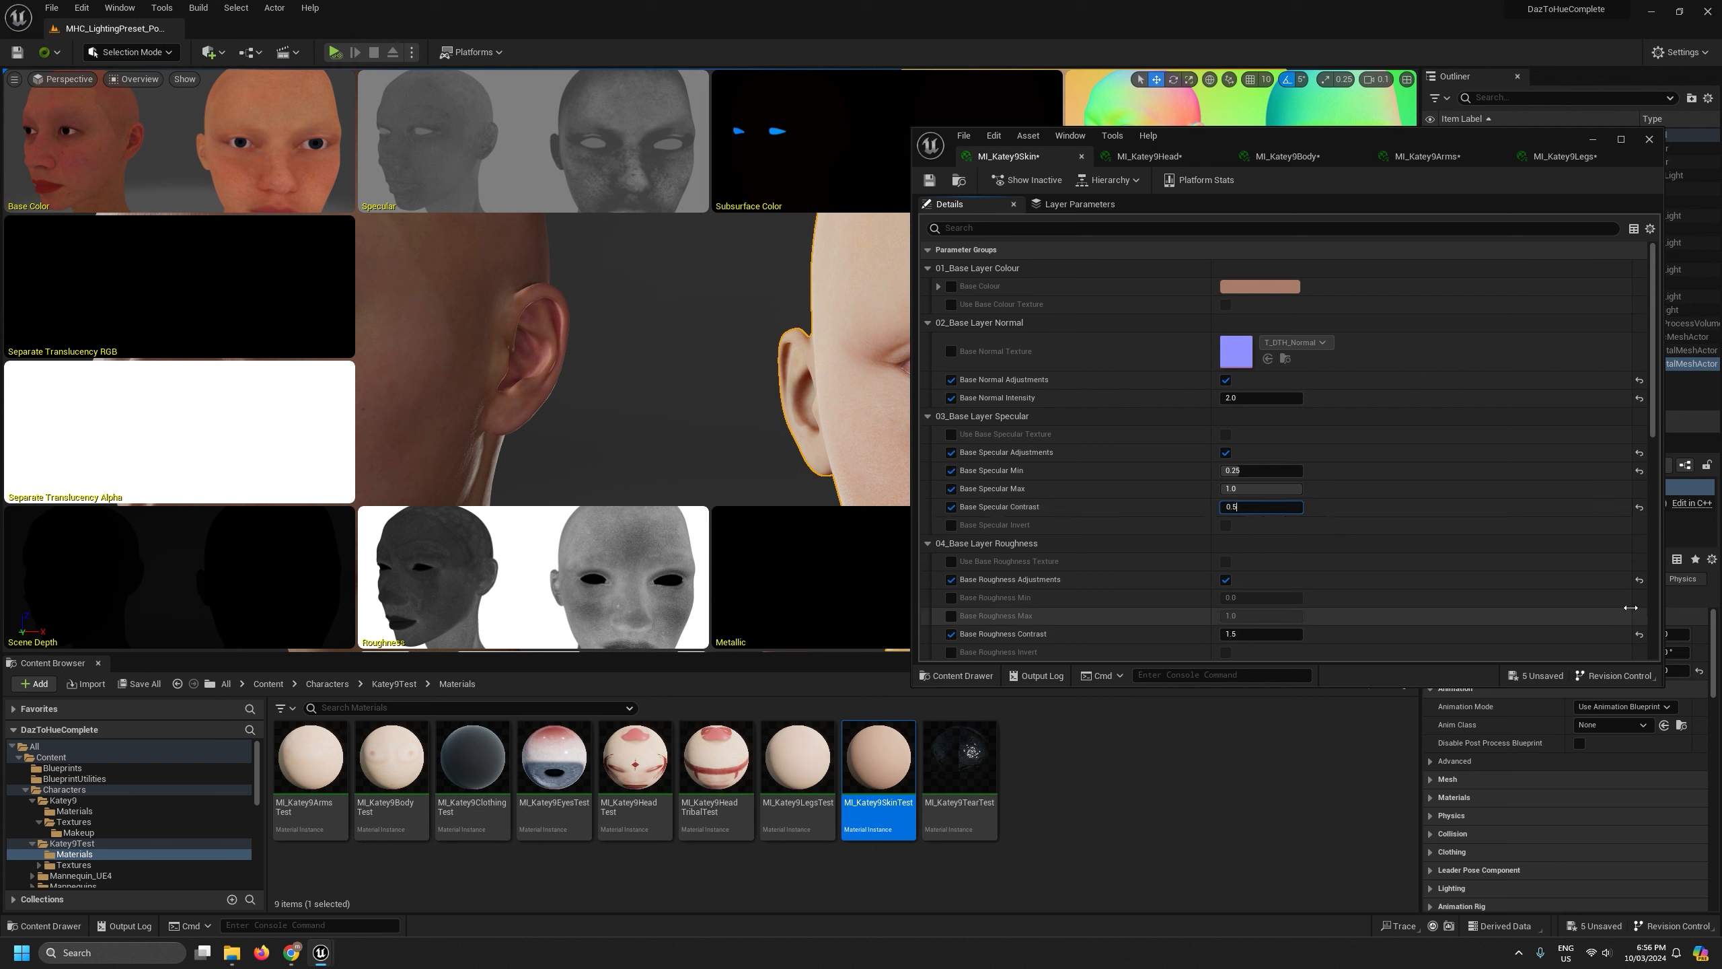
key(Return)
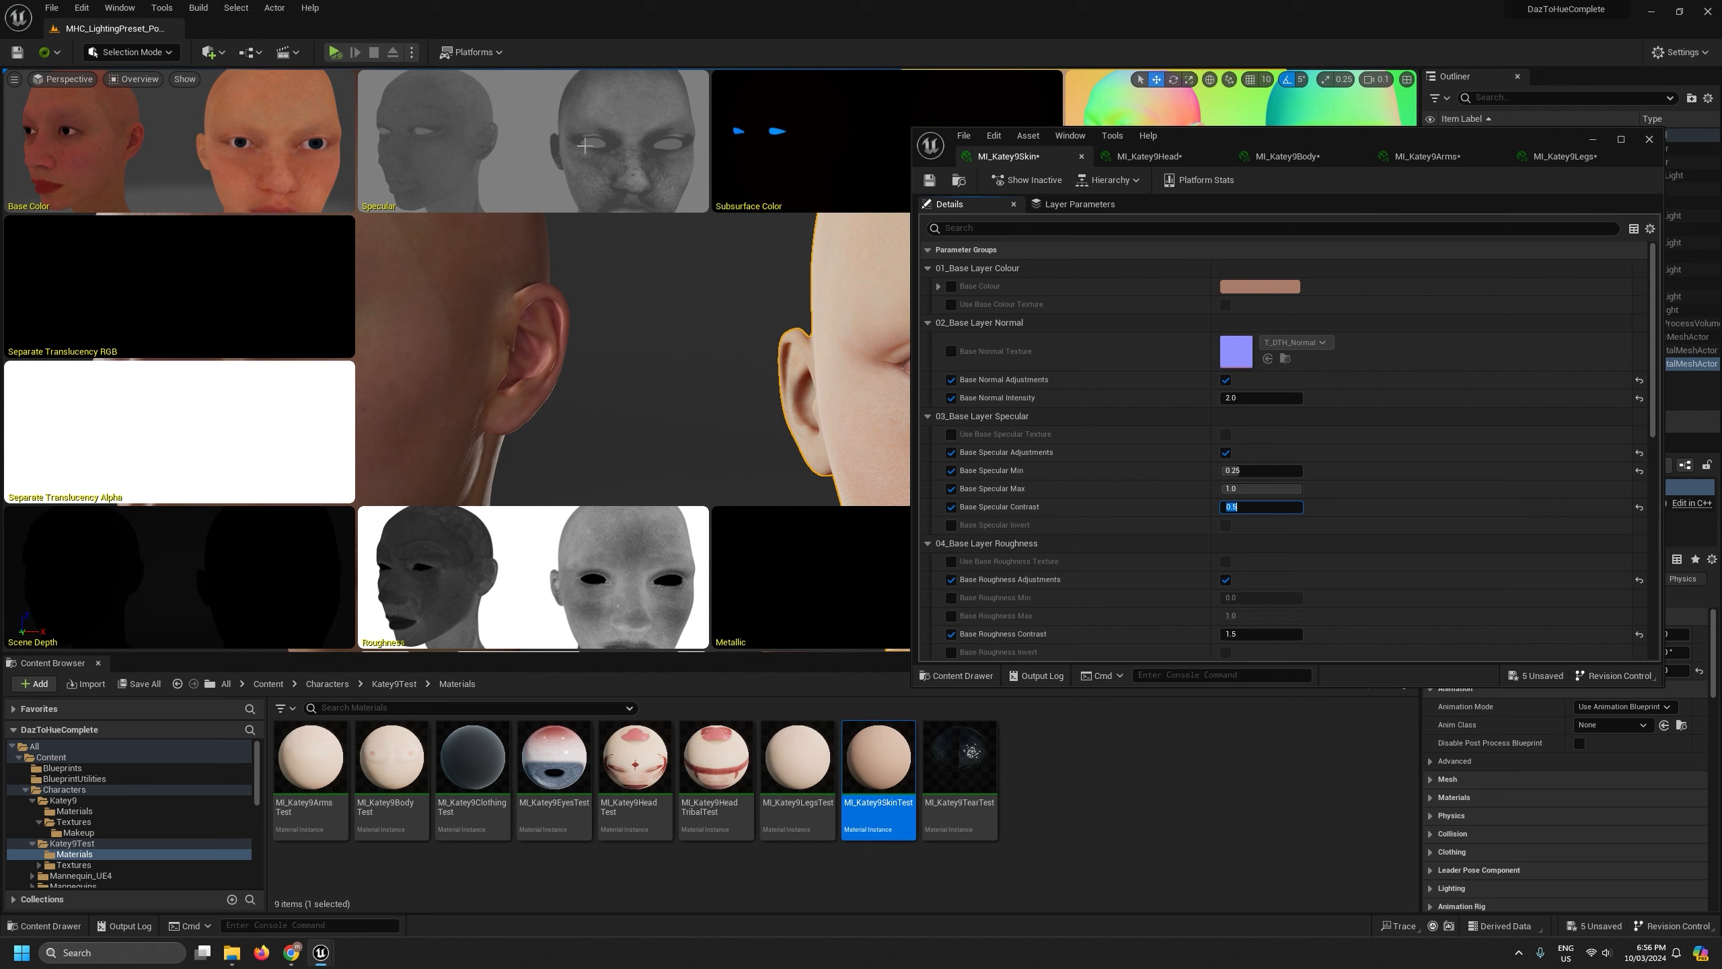
right_drag(600, 307, 503, 416)
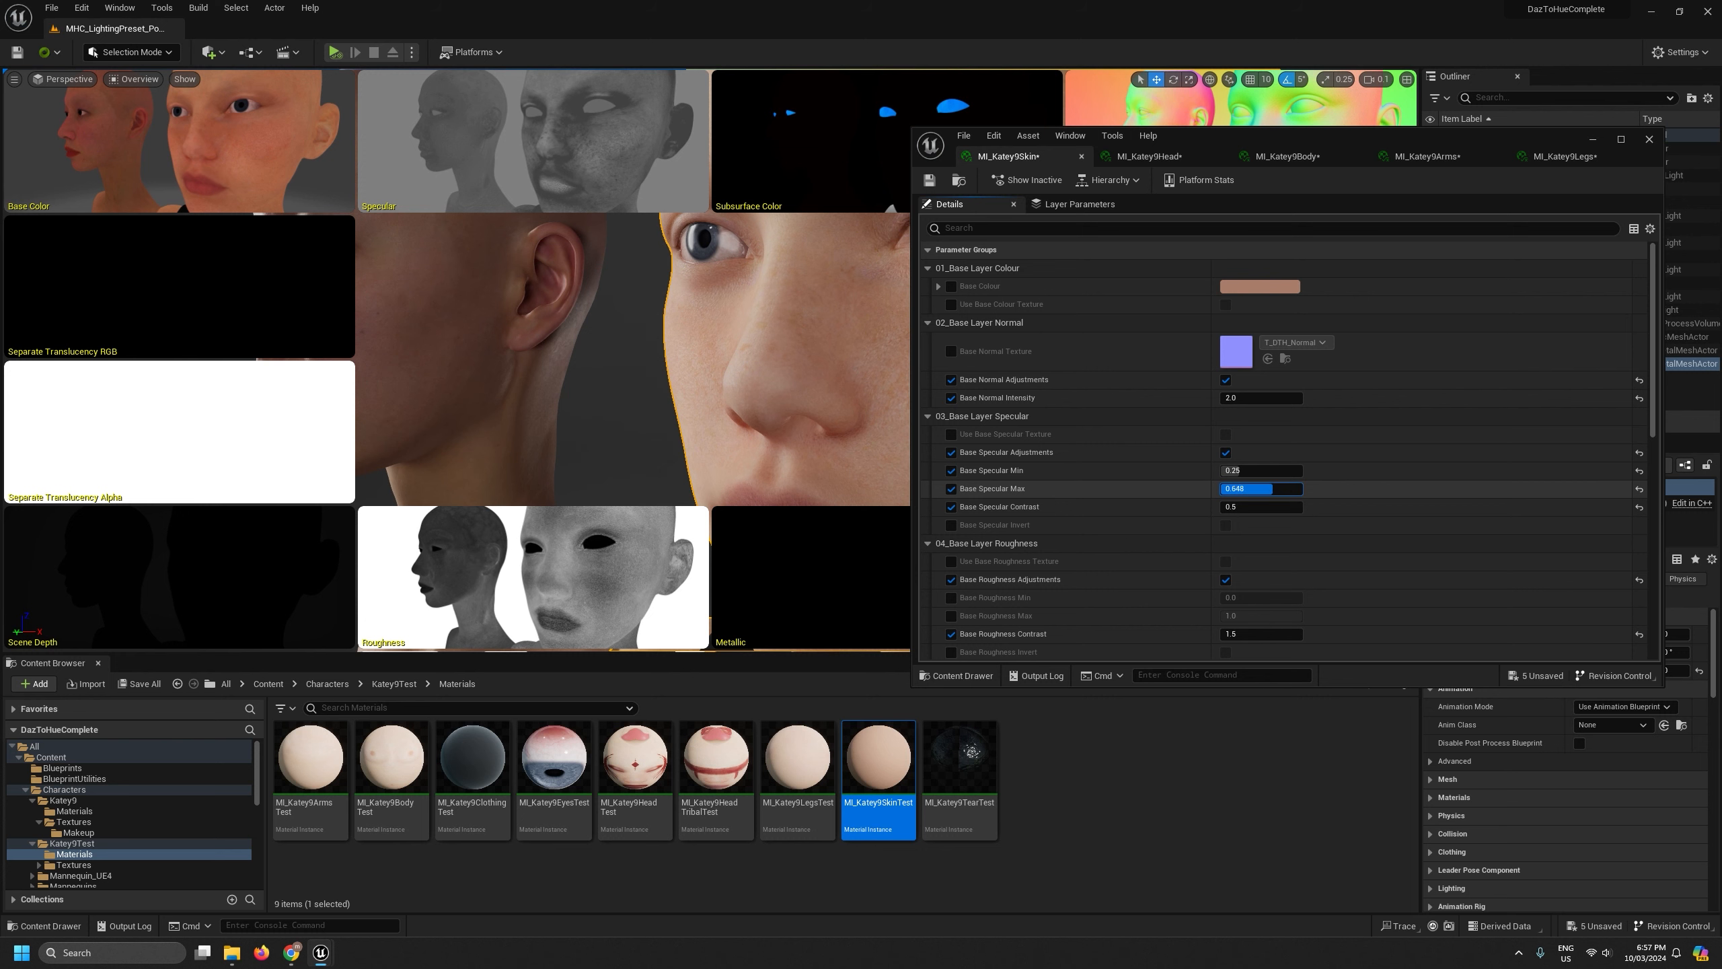
right_drag(733, 434, 754, 454)
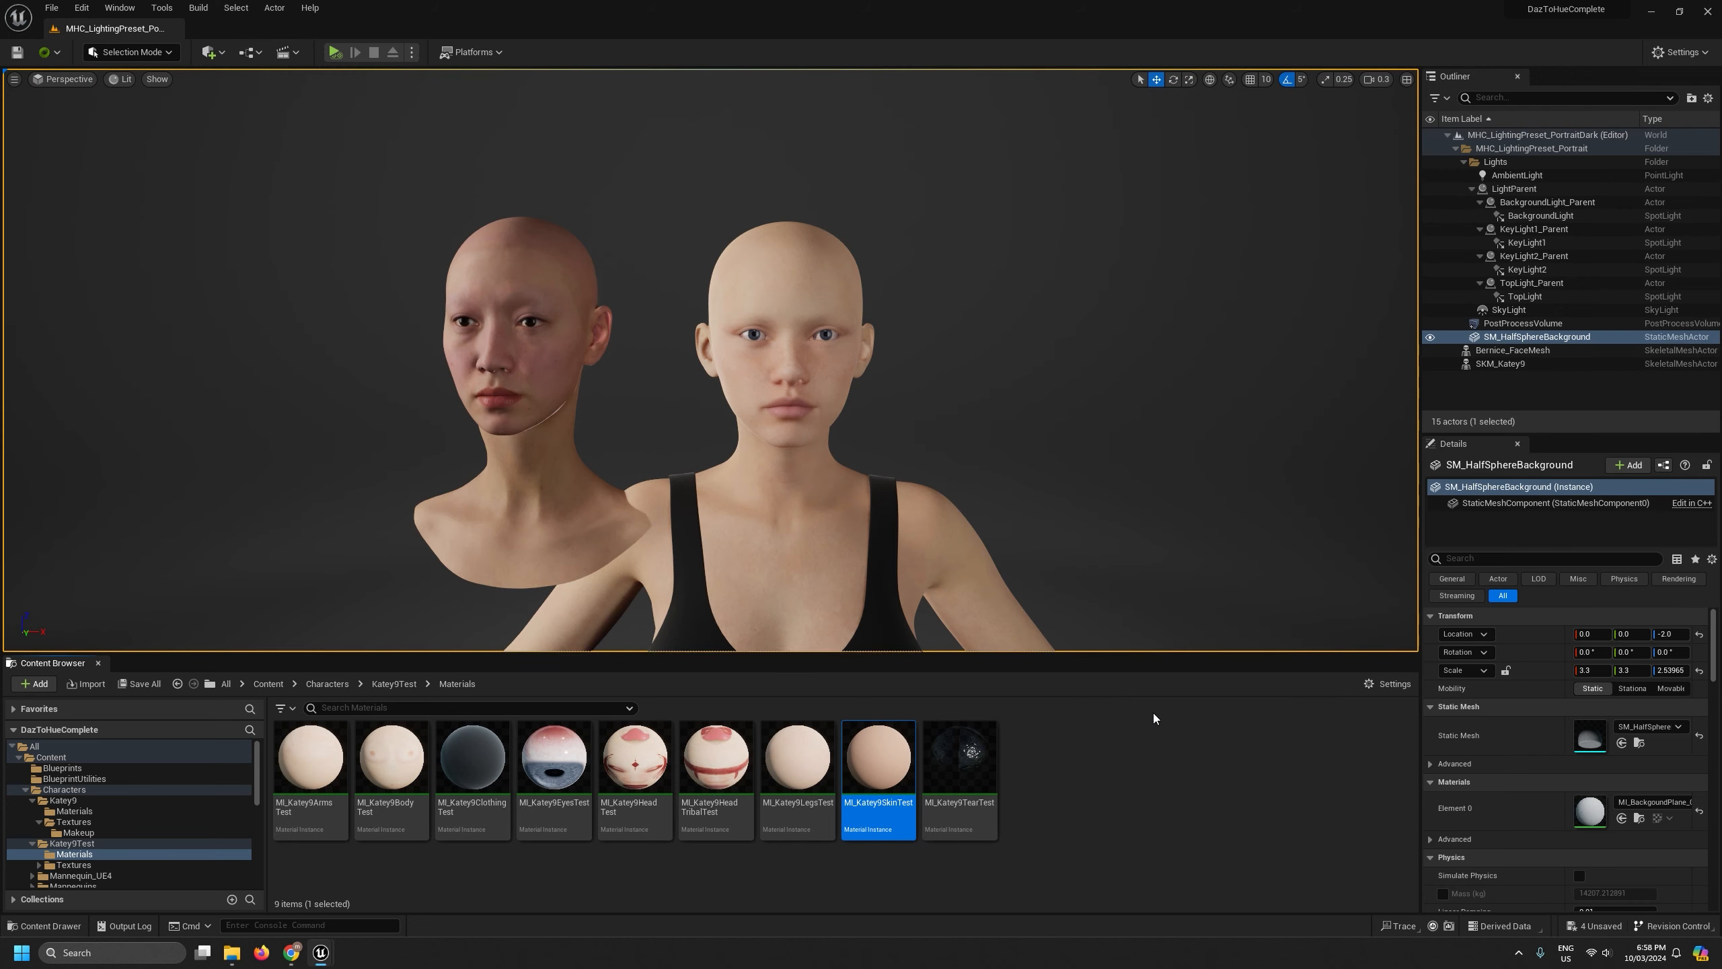
Open the MHC_LightingPreset_Moonlight level from the Maps/MHC_LightingPresets_nonRT folder, saving the pending changes
click(1521, 389)
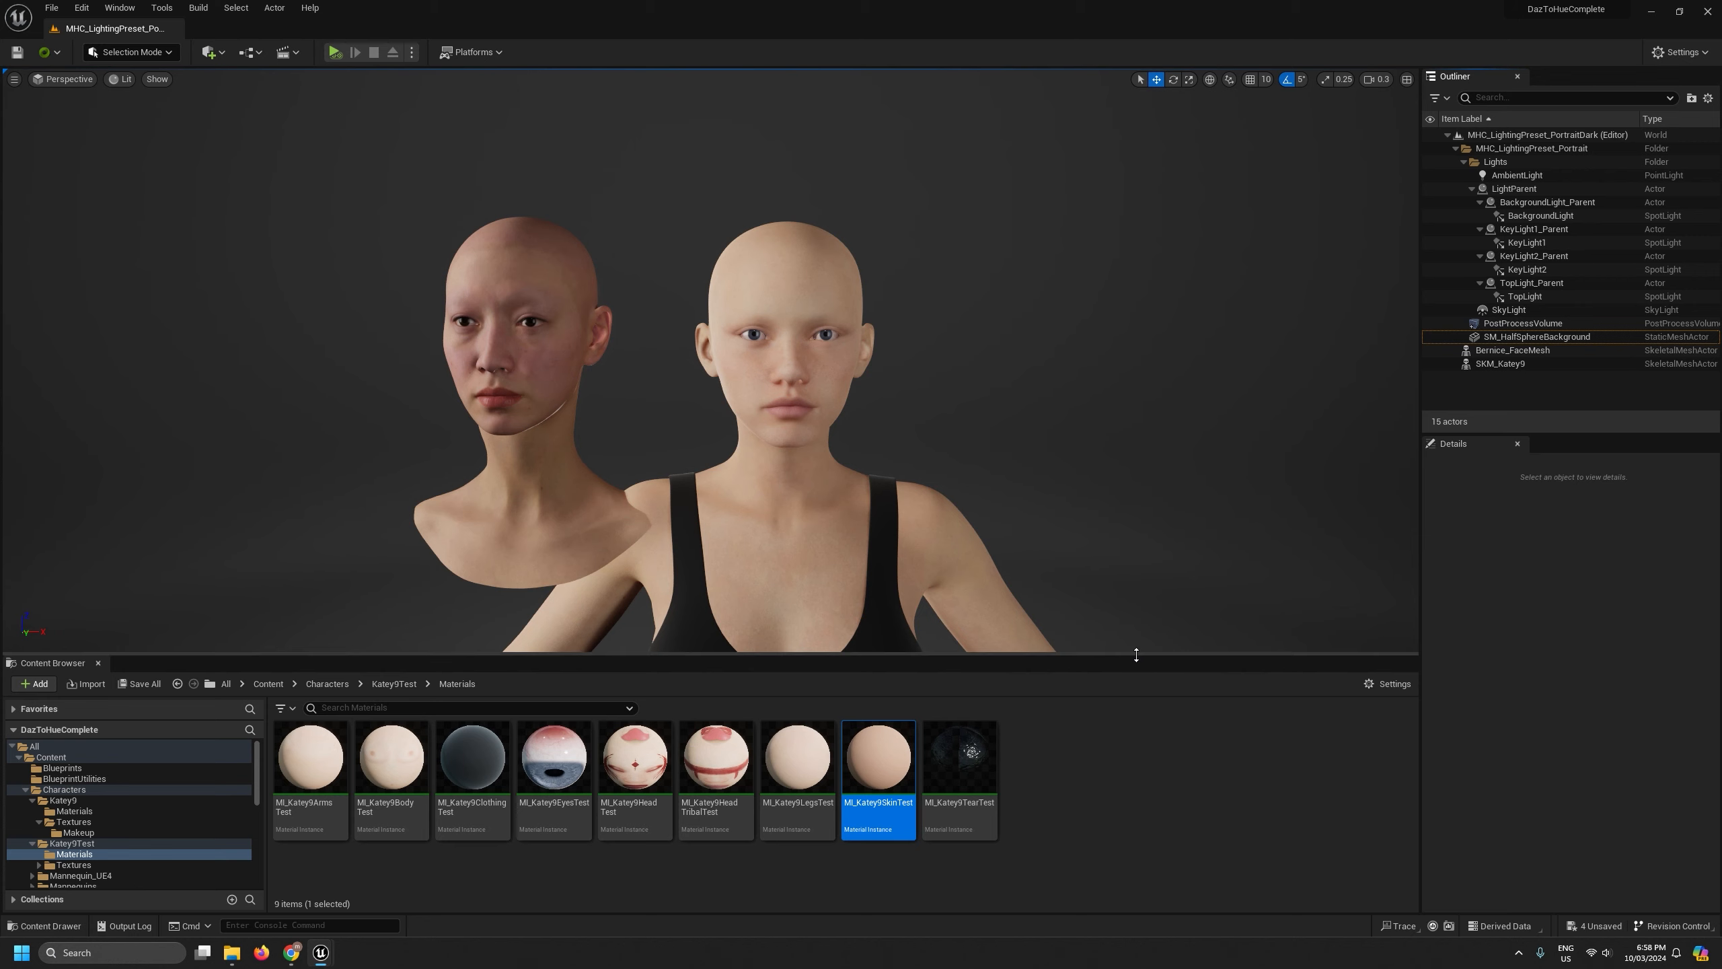
drag(1131, 655, 1138, 561)
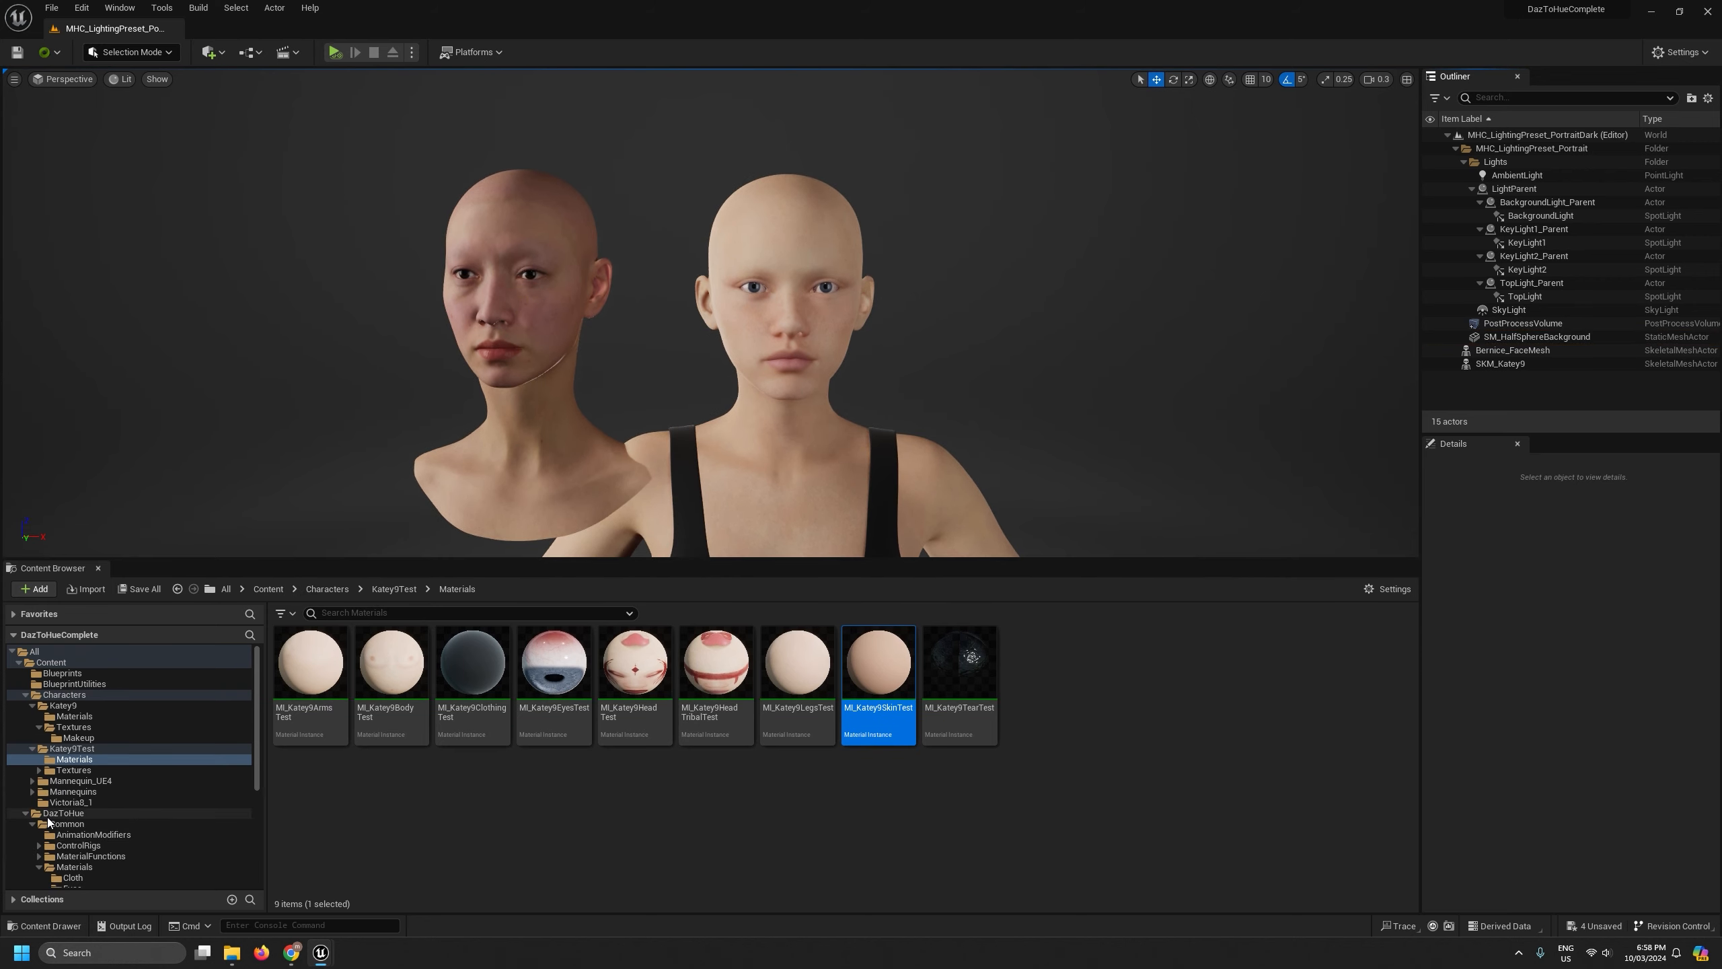
click(26, 812)
scroll(39, 814, down, 2)
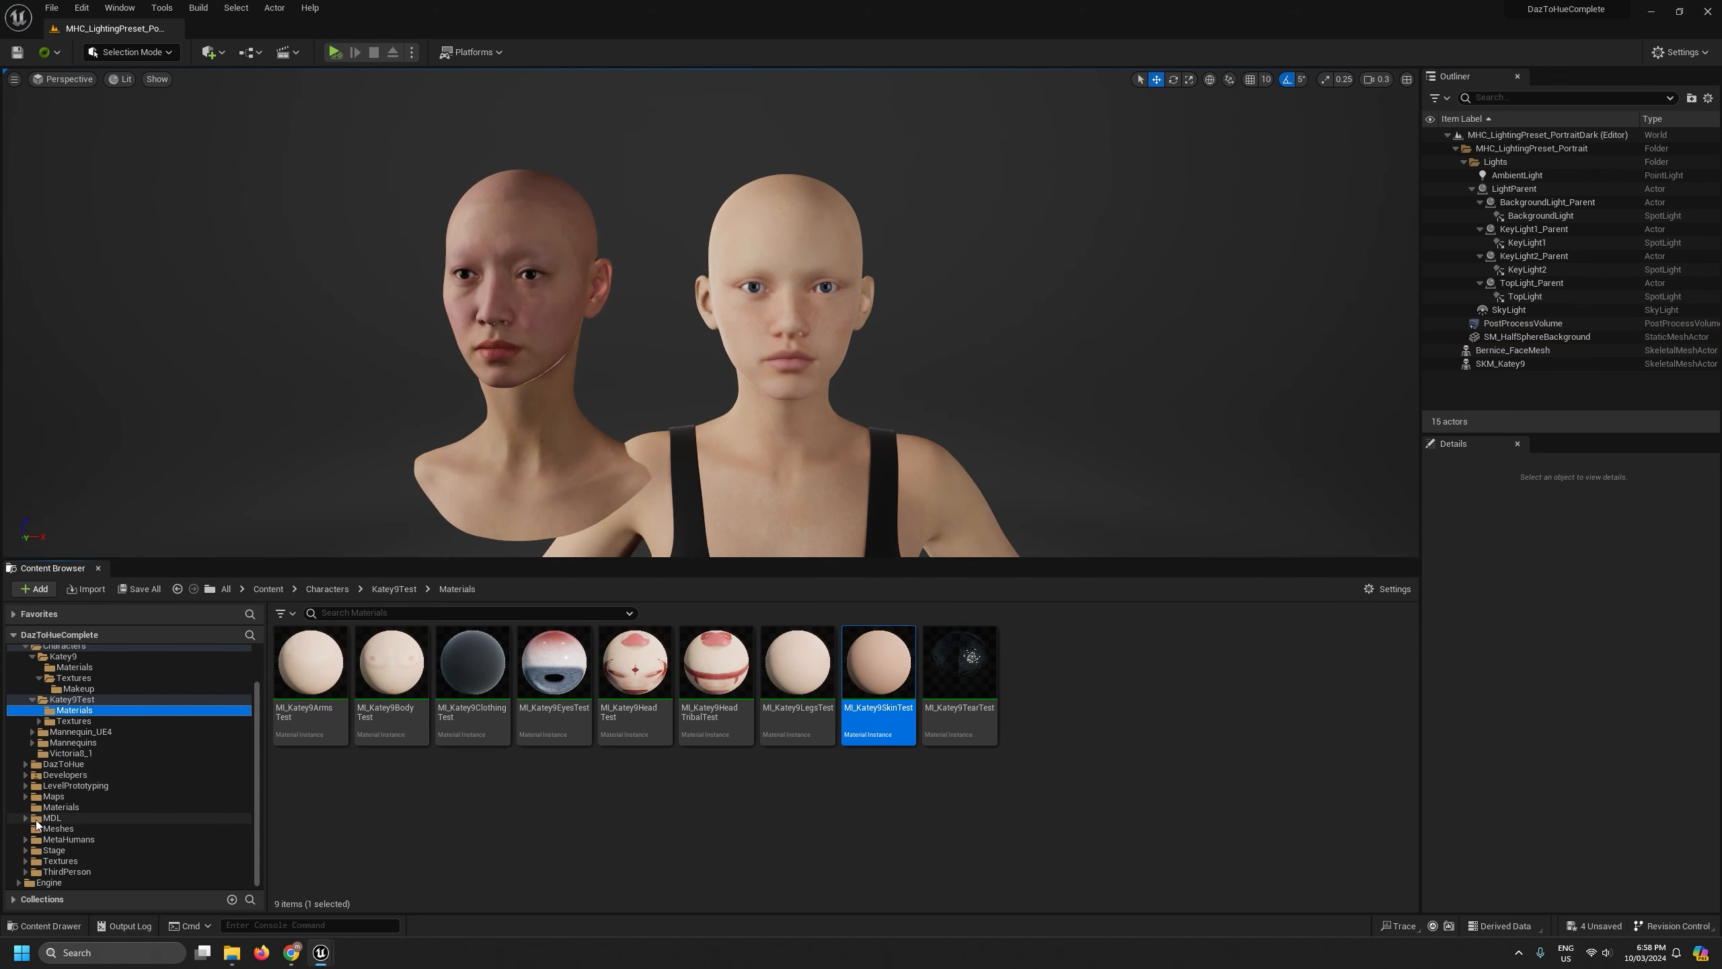
click(27, 796)
click(69, 818)
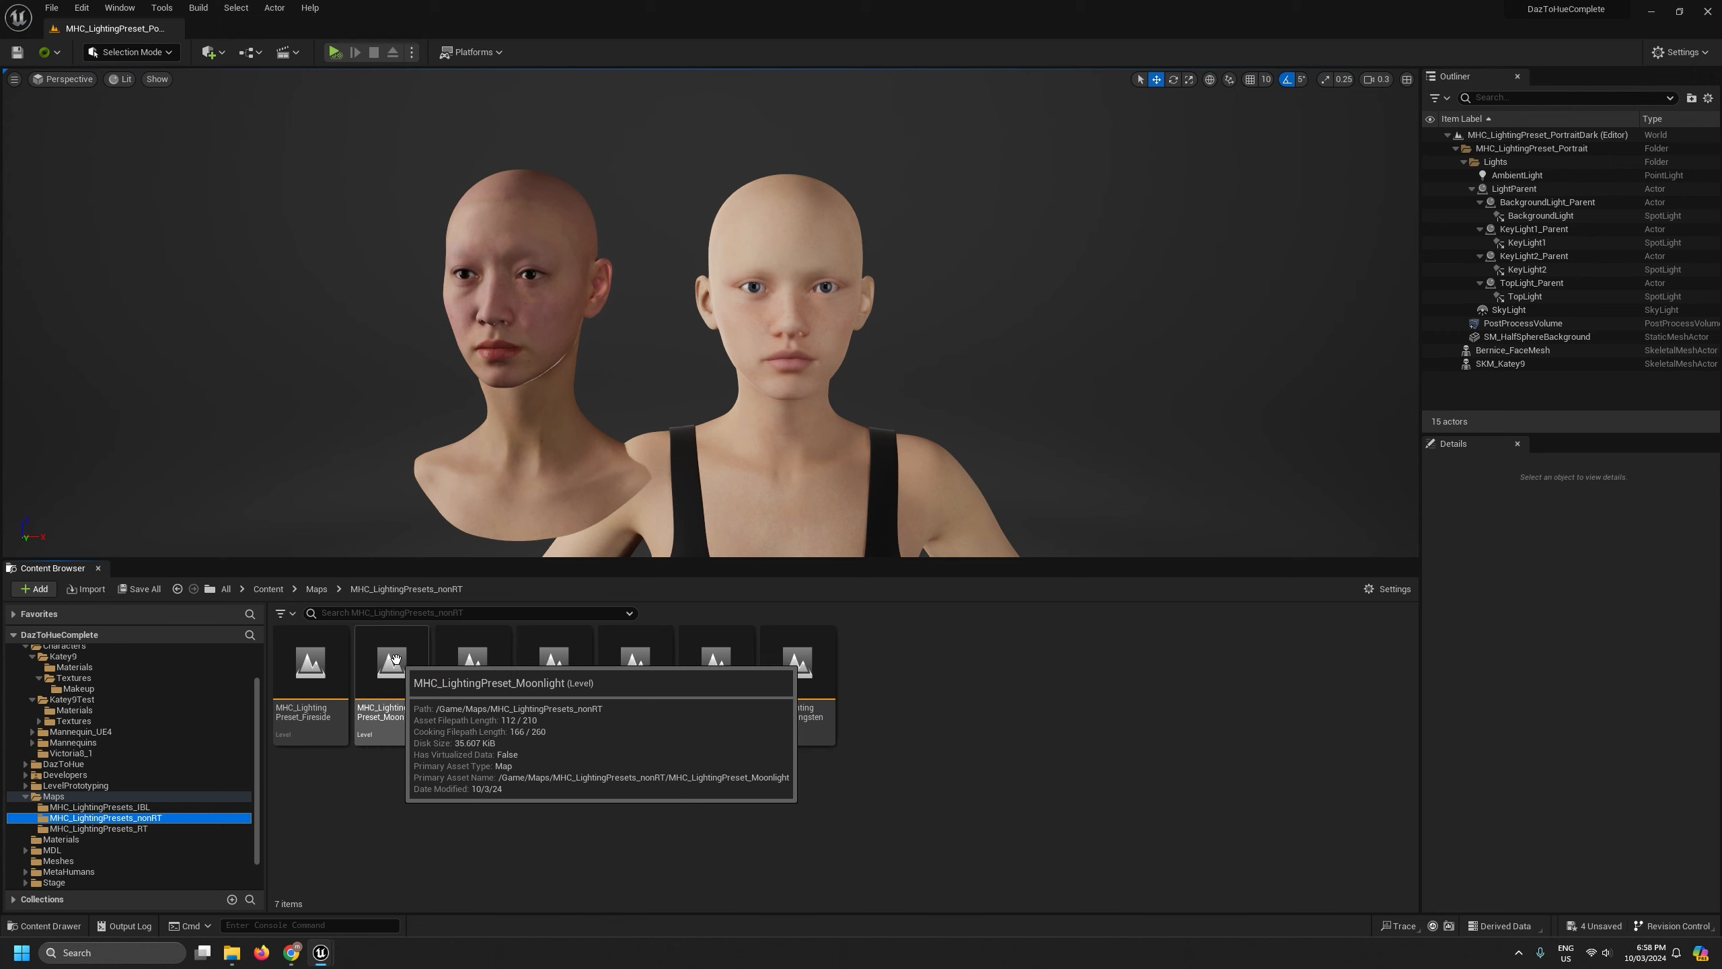
double_click(425, 648)
click(898, 627)
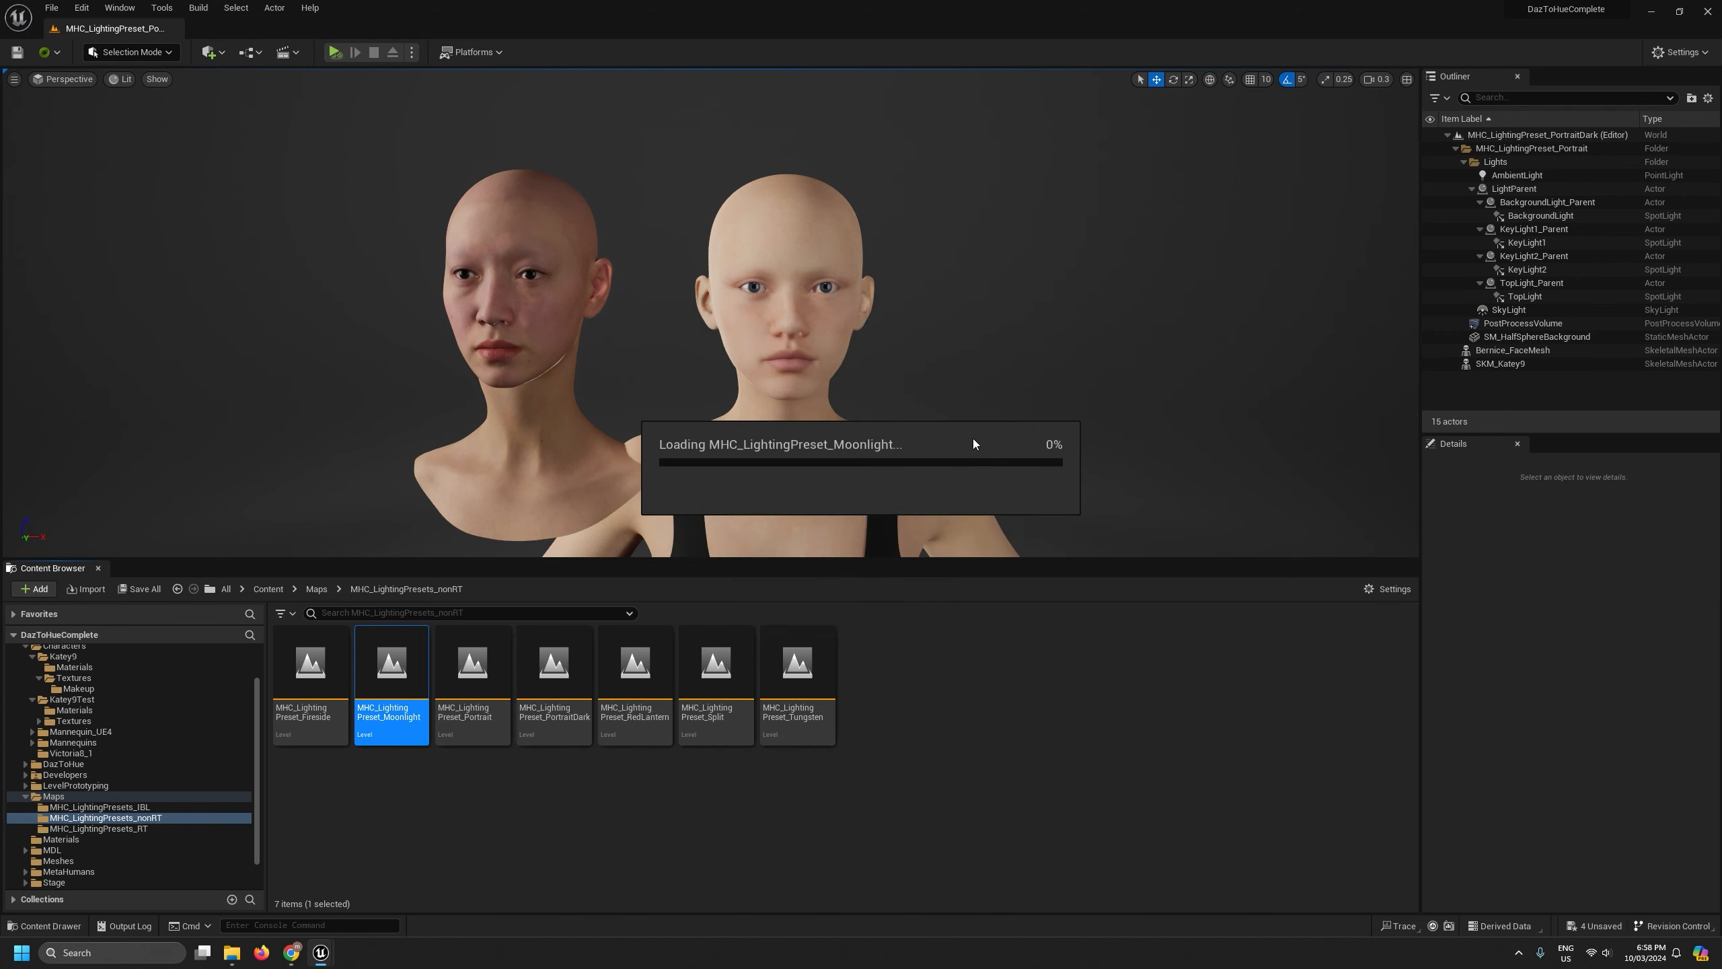
Place the SKM_Katey9 skeletal mesh in the Moonlight level and reset its location to the origin
scroll(129, 703, up, 1)
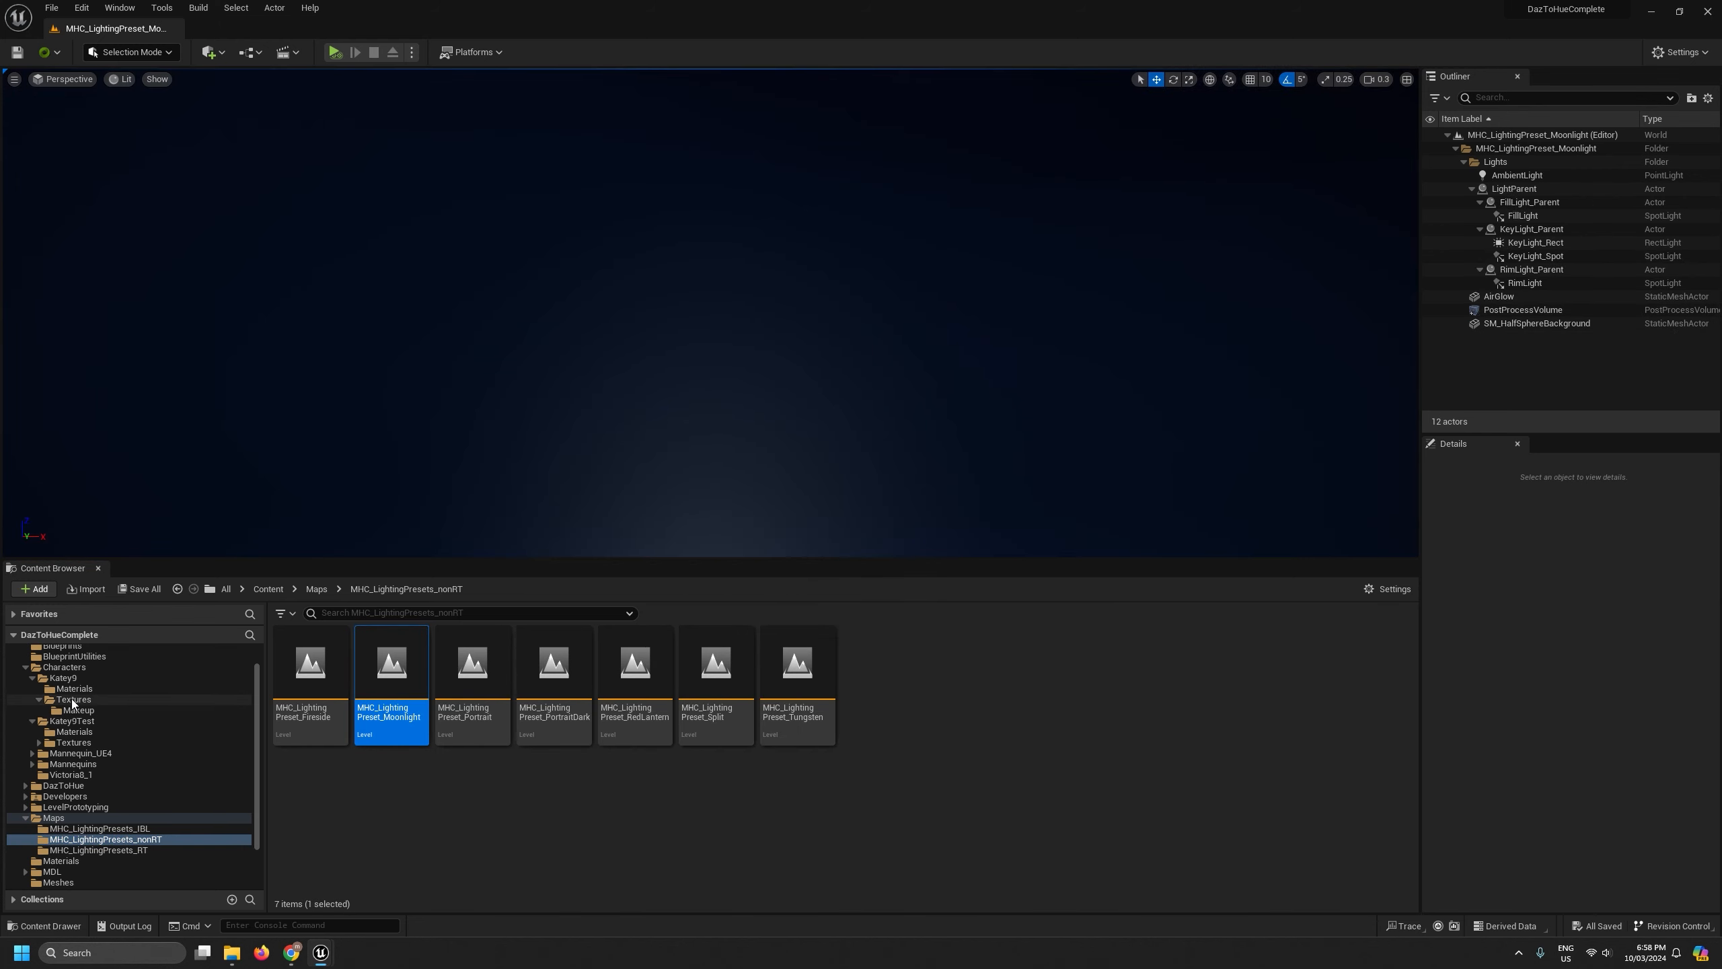
click(62, 680)
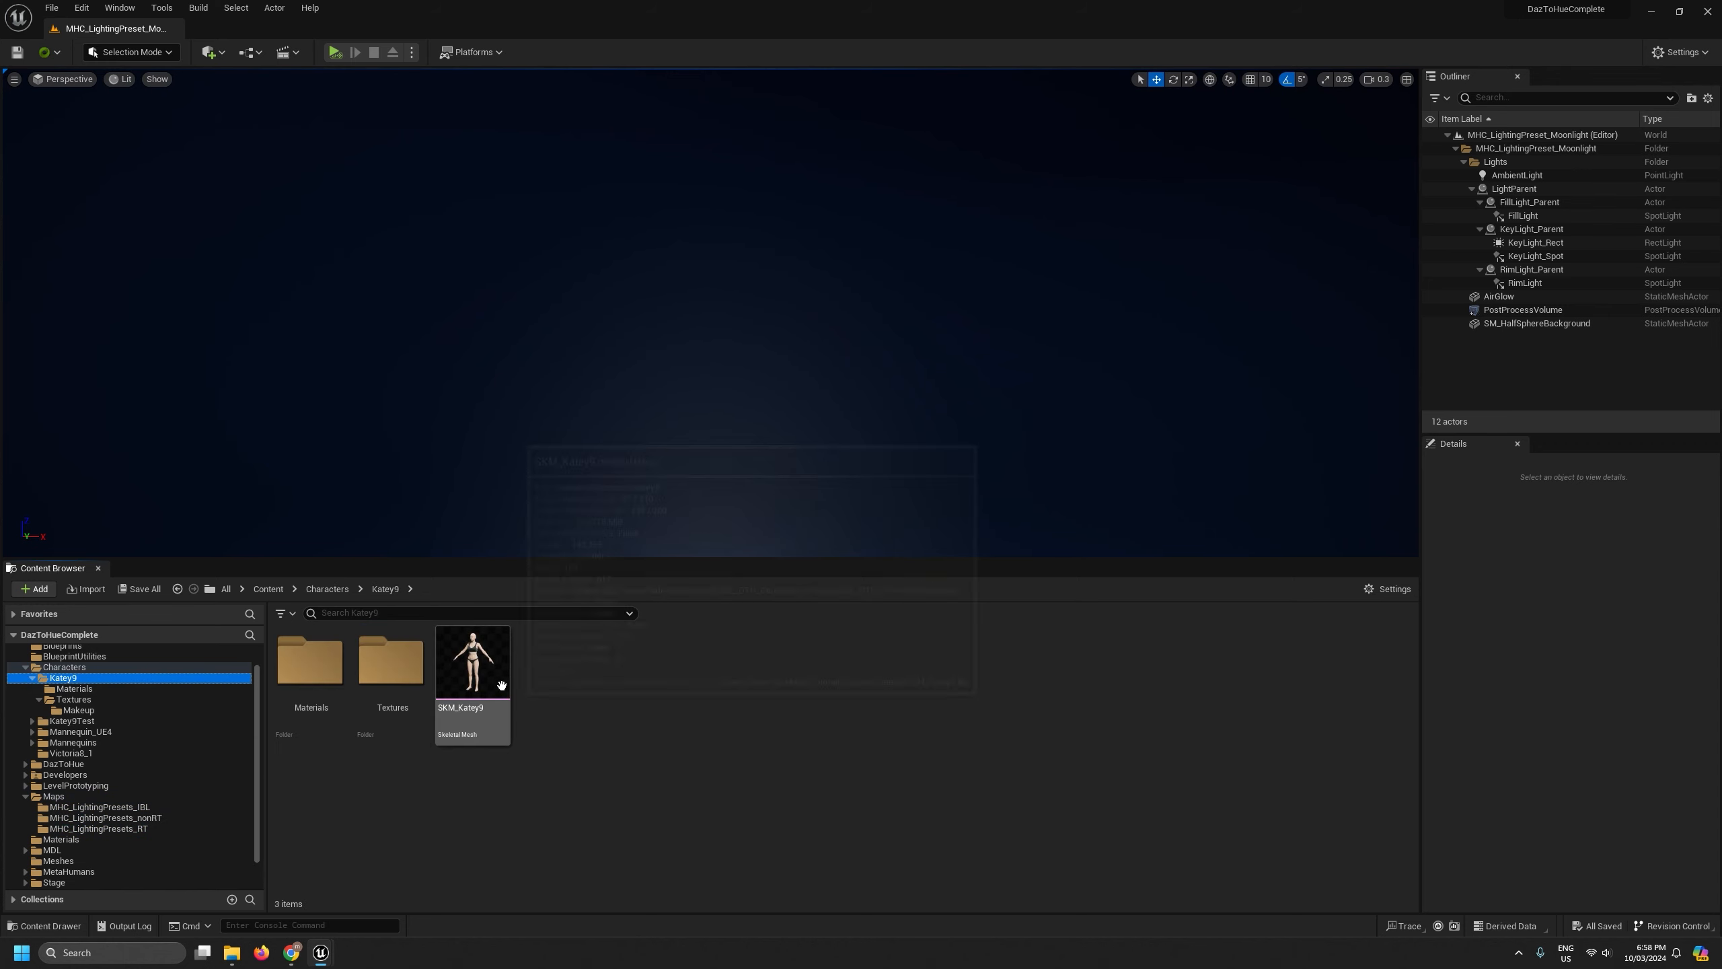
drag(472, 661, 707, 497)
click(1700, 636)
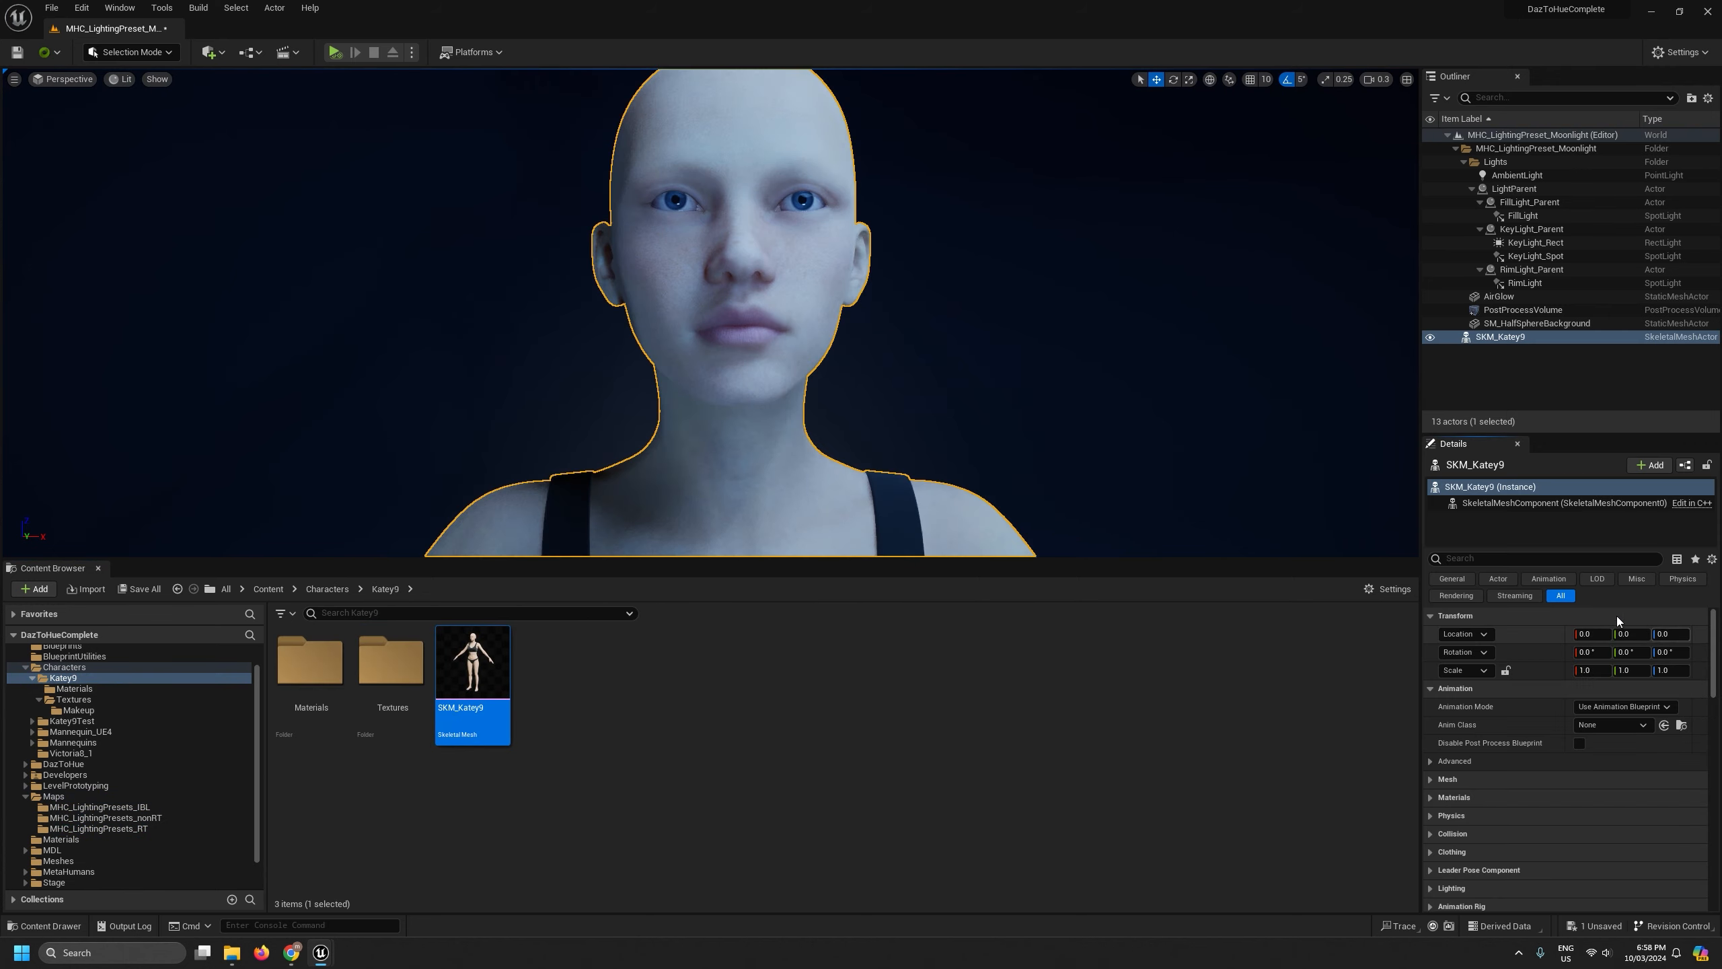
Enlarge the viewport and examine Katey9's skin from the front and side under the moonlight preset
click(1143, 504)
drag(1154, 559, 1119, 783)
right_drag(1078, 597, 1329, 636)
scroll(1075, 590, down, 1)
scroll(1017, 577, up, 1)
key(s)
key(a)
key(w)
key(a)
key(s)
key(d)
key(s)
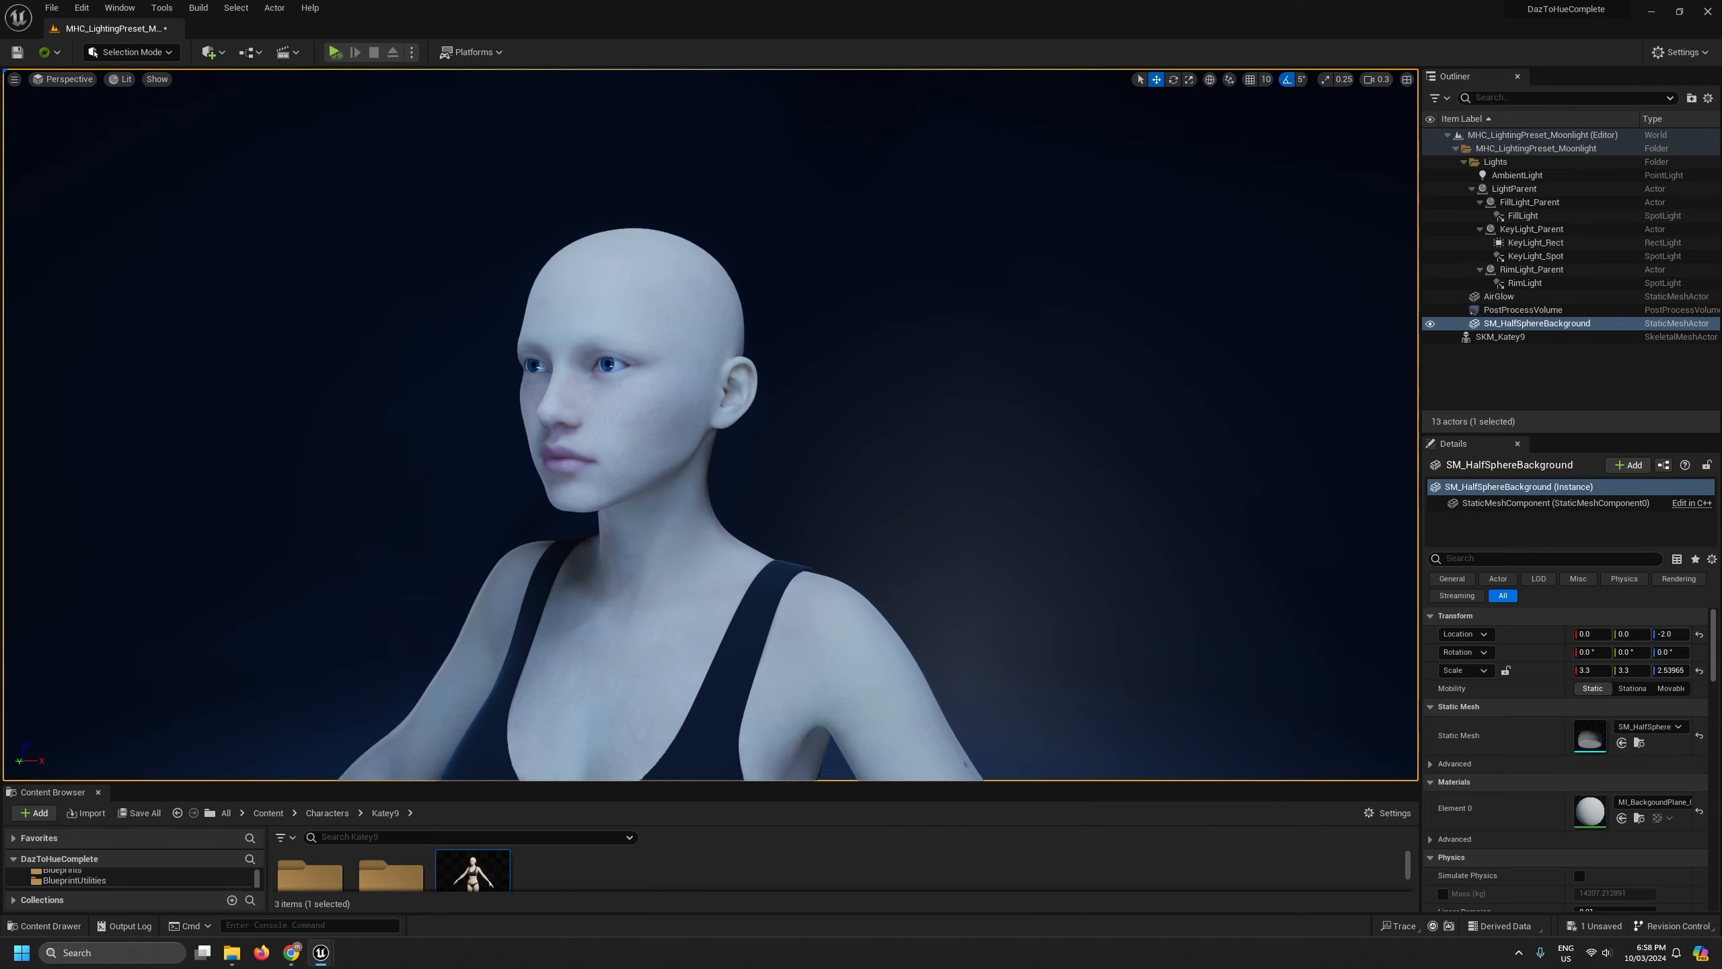
Open the MHC_LightingPreset_Fireside level from the Maps/MHC_LightingPresets_nonRT folder, saving the pending changes
drag(1090, 783, 1124, 563)
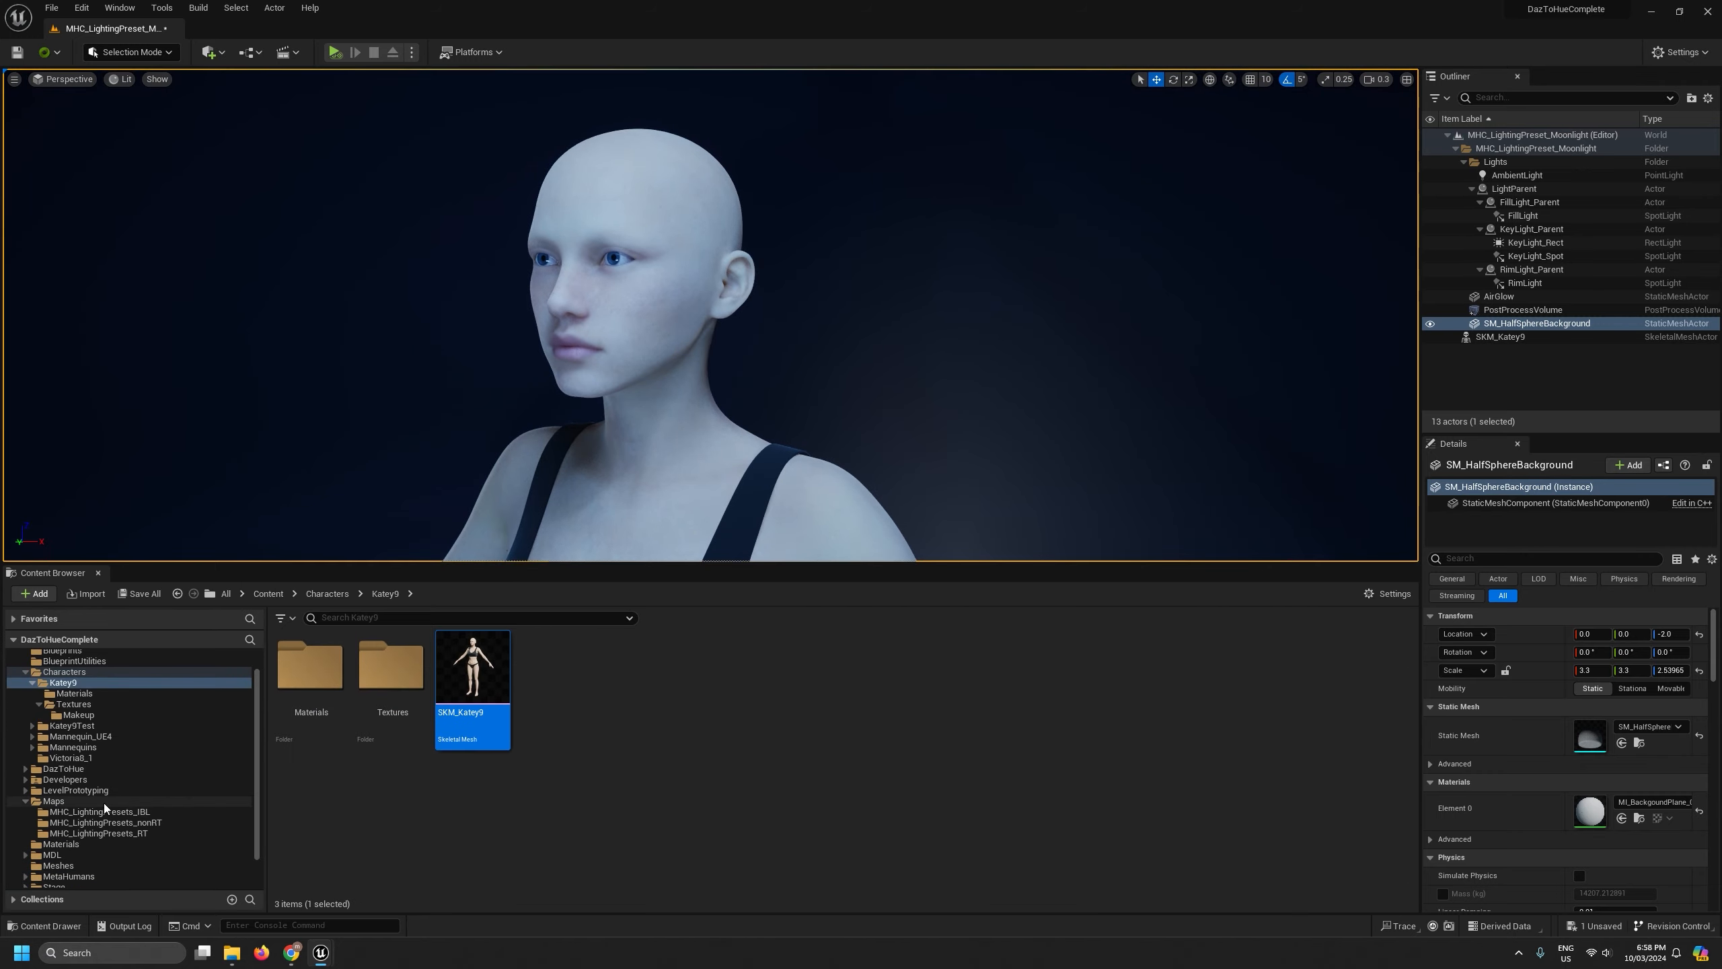
click(101, 822)
double_click(311, 672)
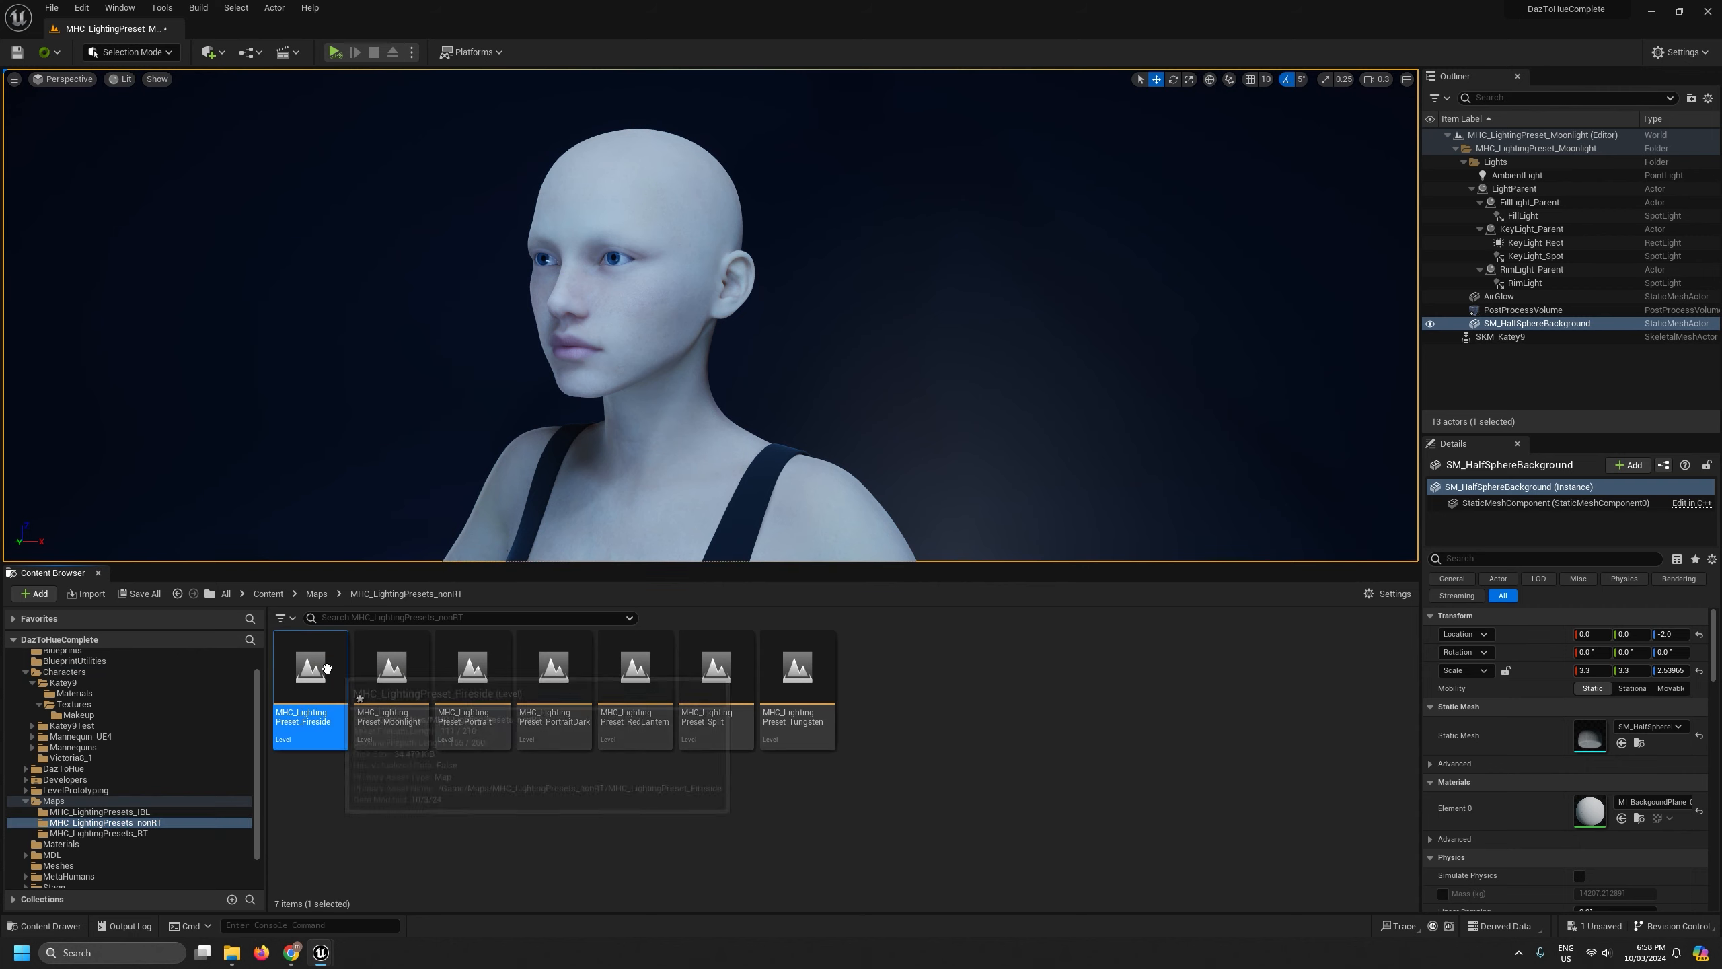
click(899, 628)
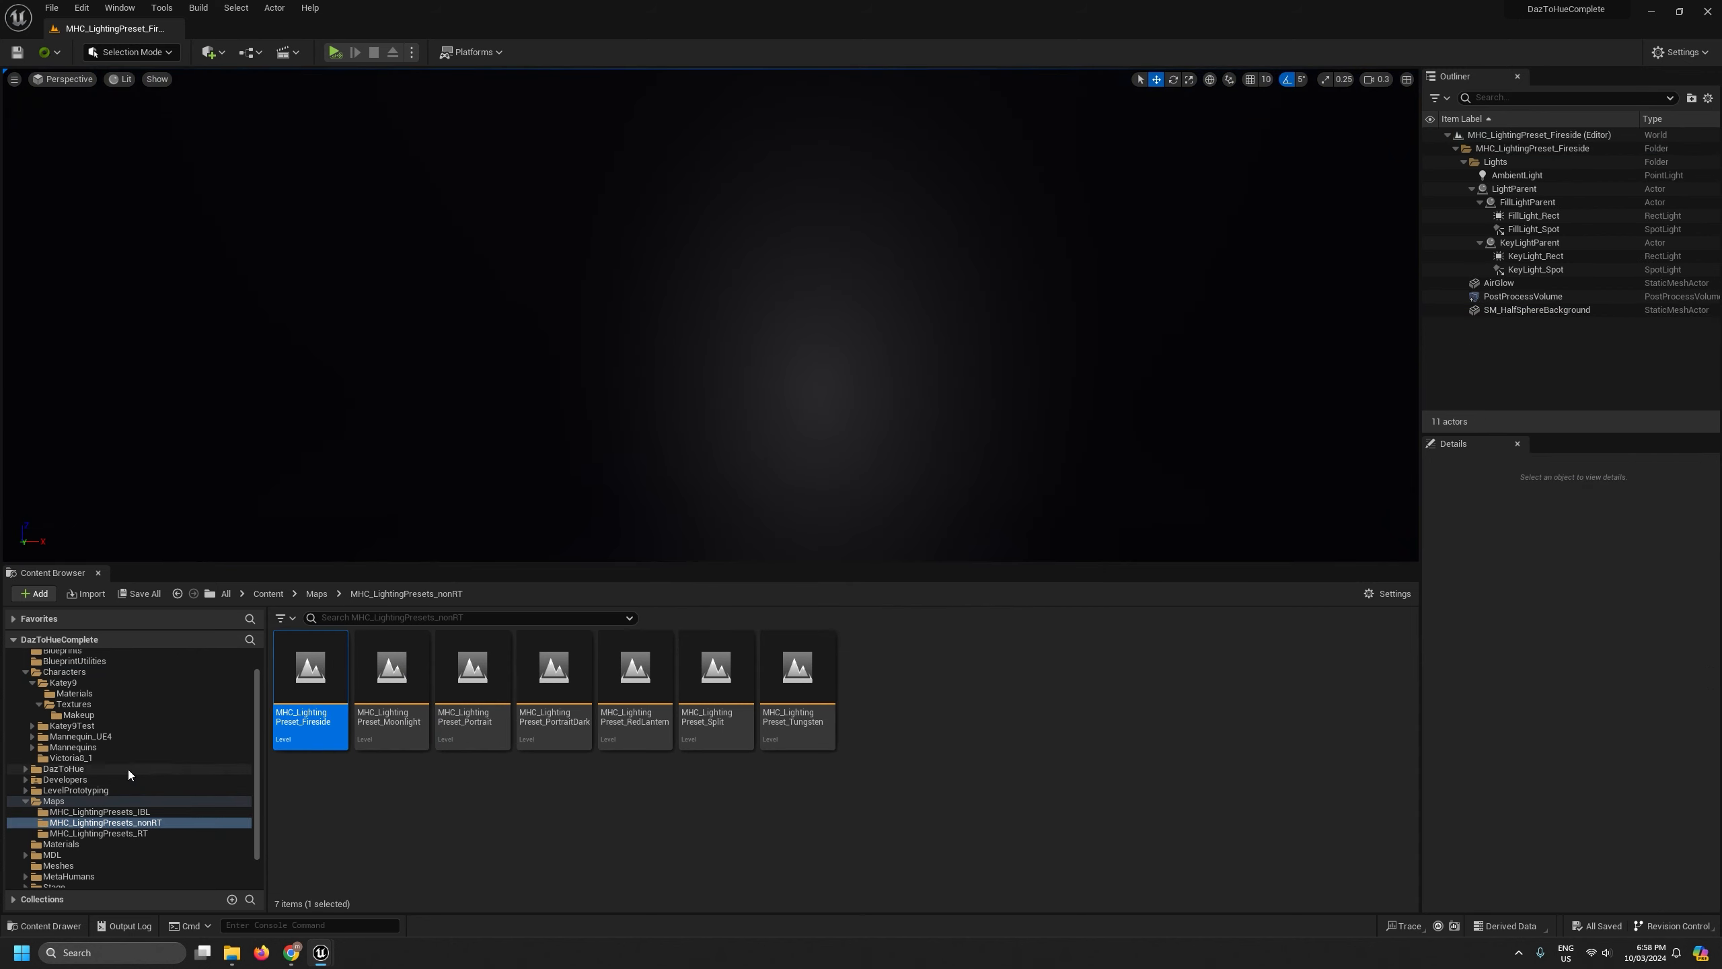
Place the SKM_Katey9 skeletal mesh from Characters/Katey9 in the Fireside level and reset its location to the origin
scroll(138, 772, up, 2)
click(63, 710)
drag(472, 668, 749, 473)
click(1700, 636)
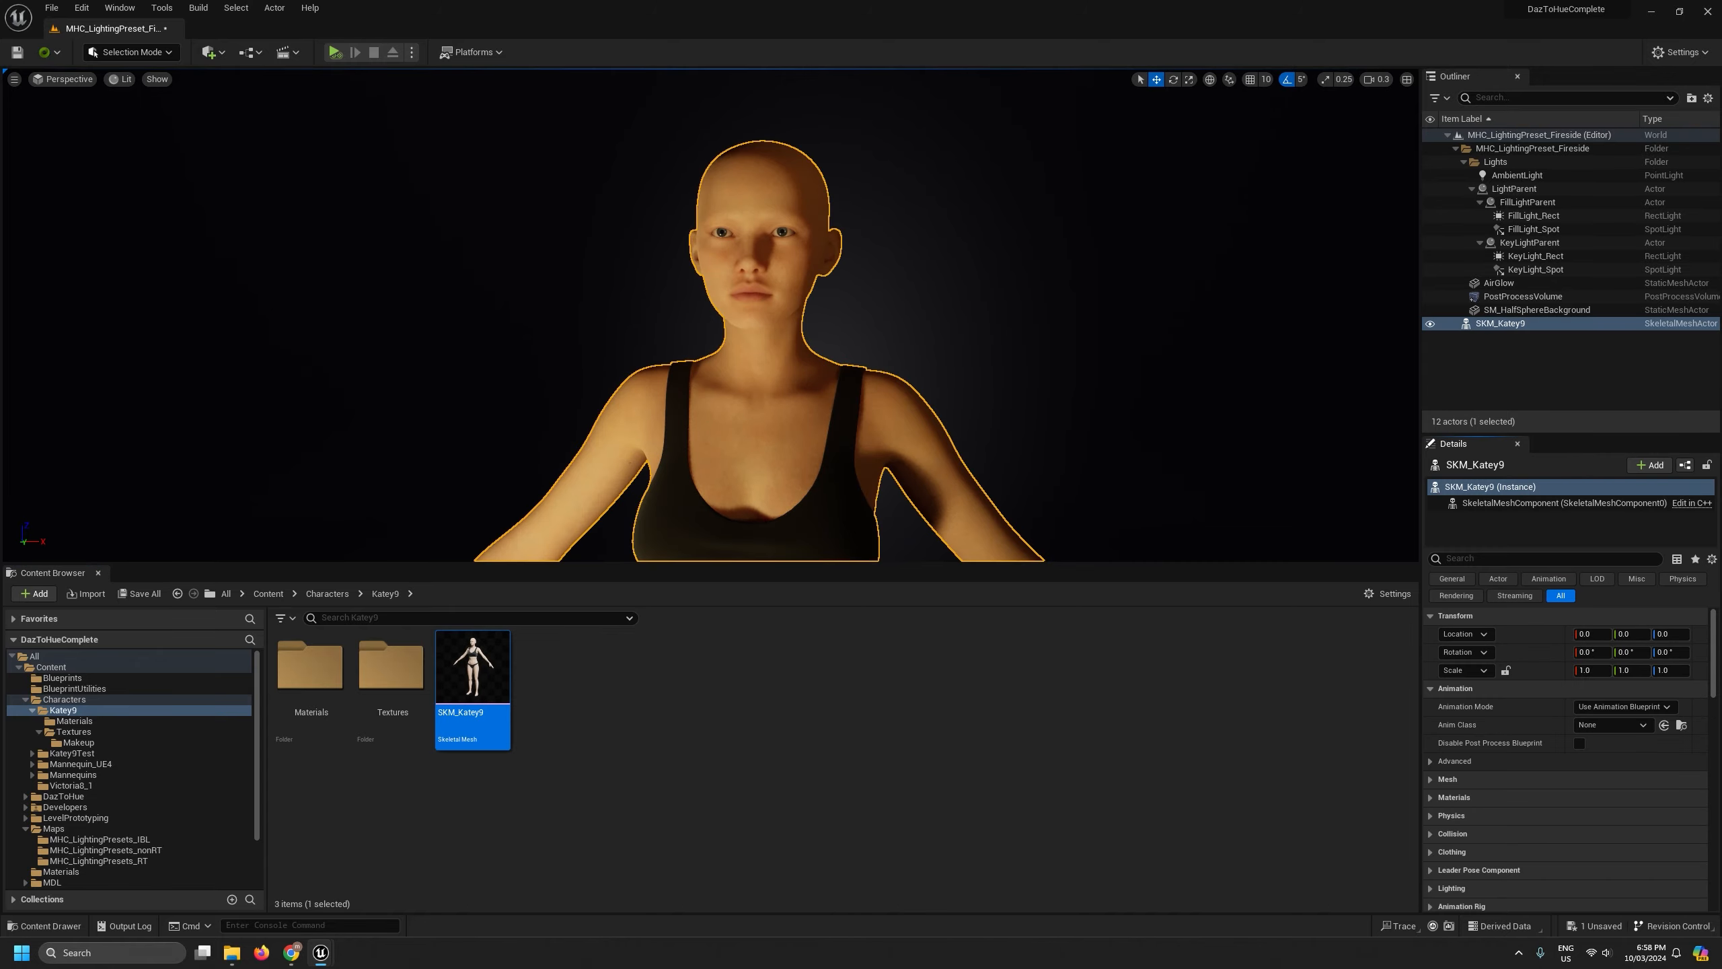
Examine Katey9's face up close from the side and front under the fireside lighting
scroll(748, 339, down, 1)
key(w)
right_drag(748, 339, 806, 319)
key(a)
key(w)
key(w)
key(s)
key(d)
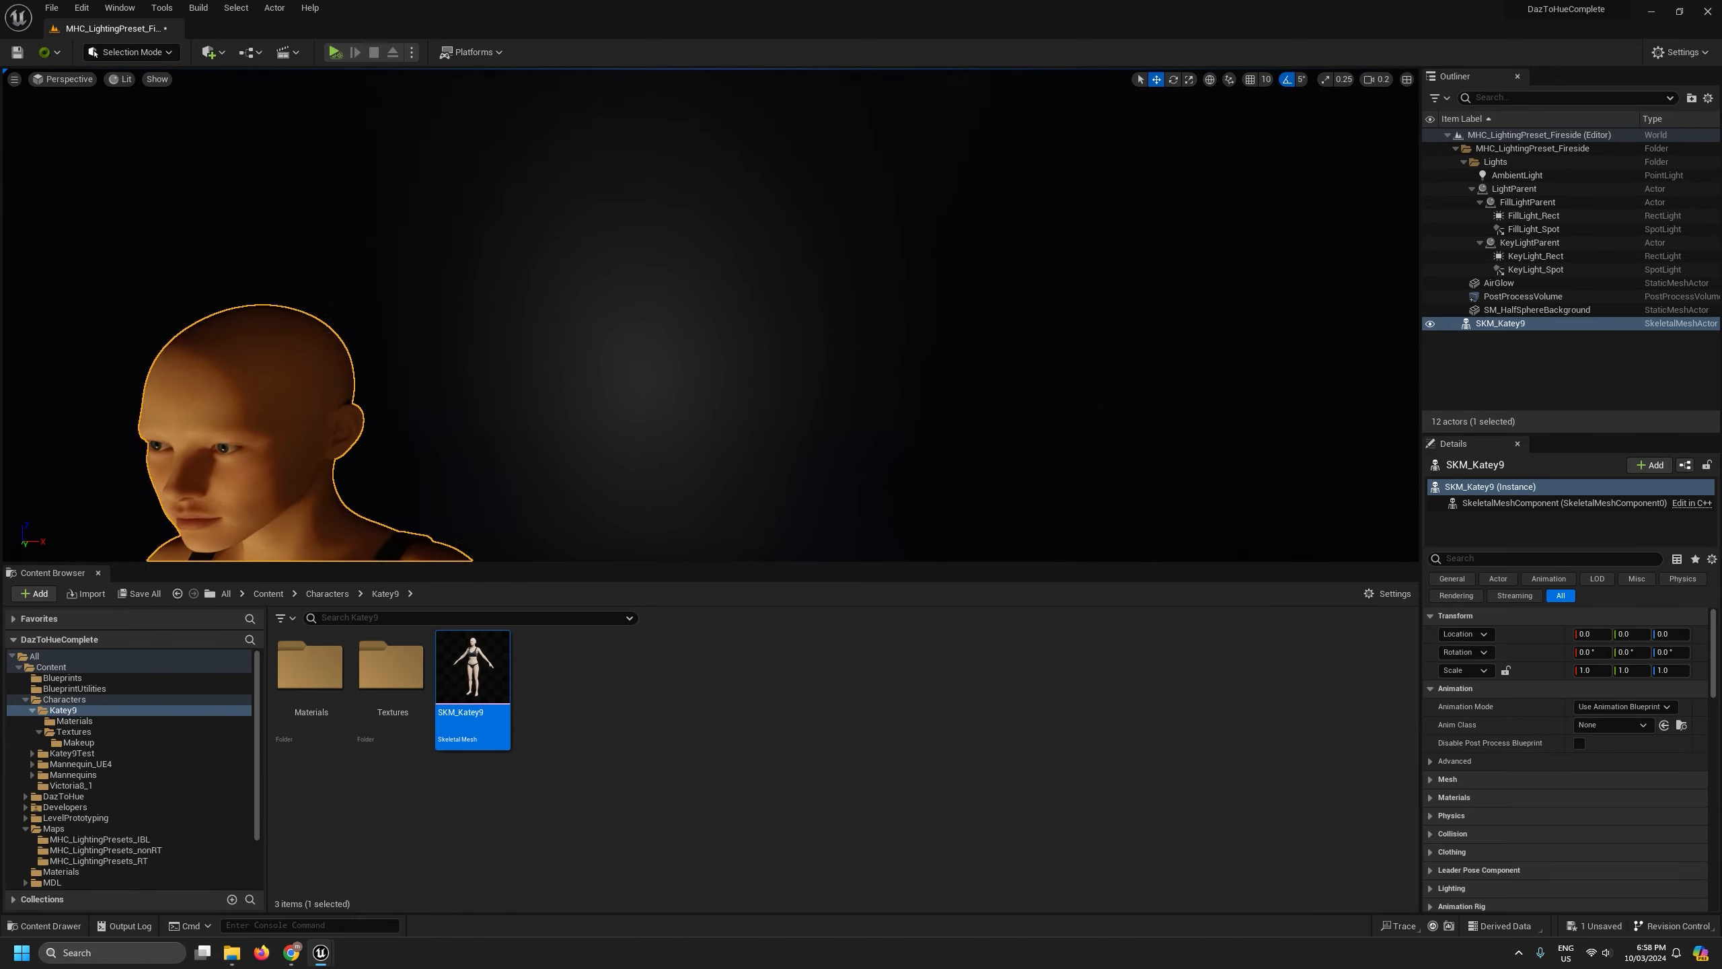
key(a)
right_drag(969, 387, 970, 392)
Open the Downtown_Night level from the Maps/MHC_LightingPresets_IBL folder, saving the Fireside level
click(886, 753)
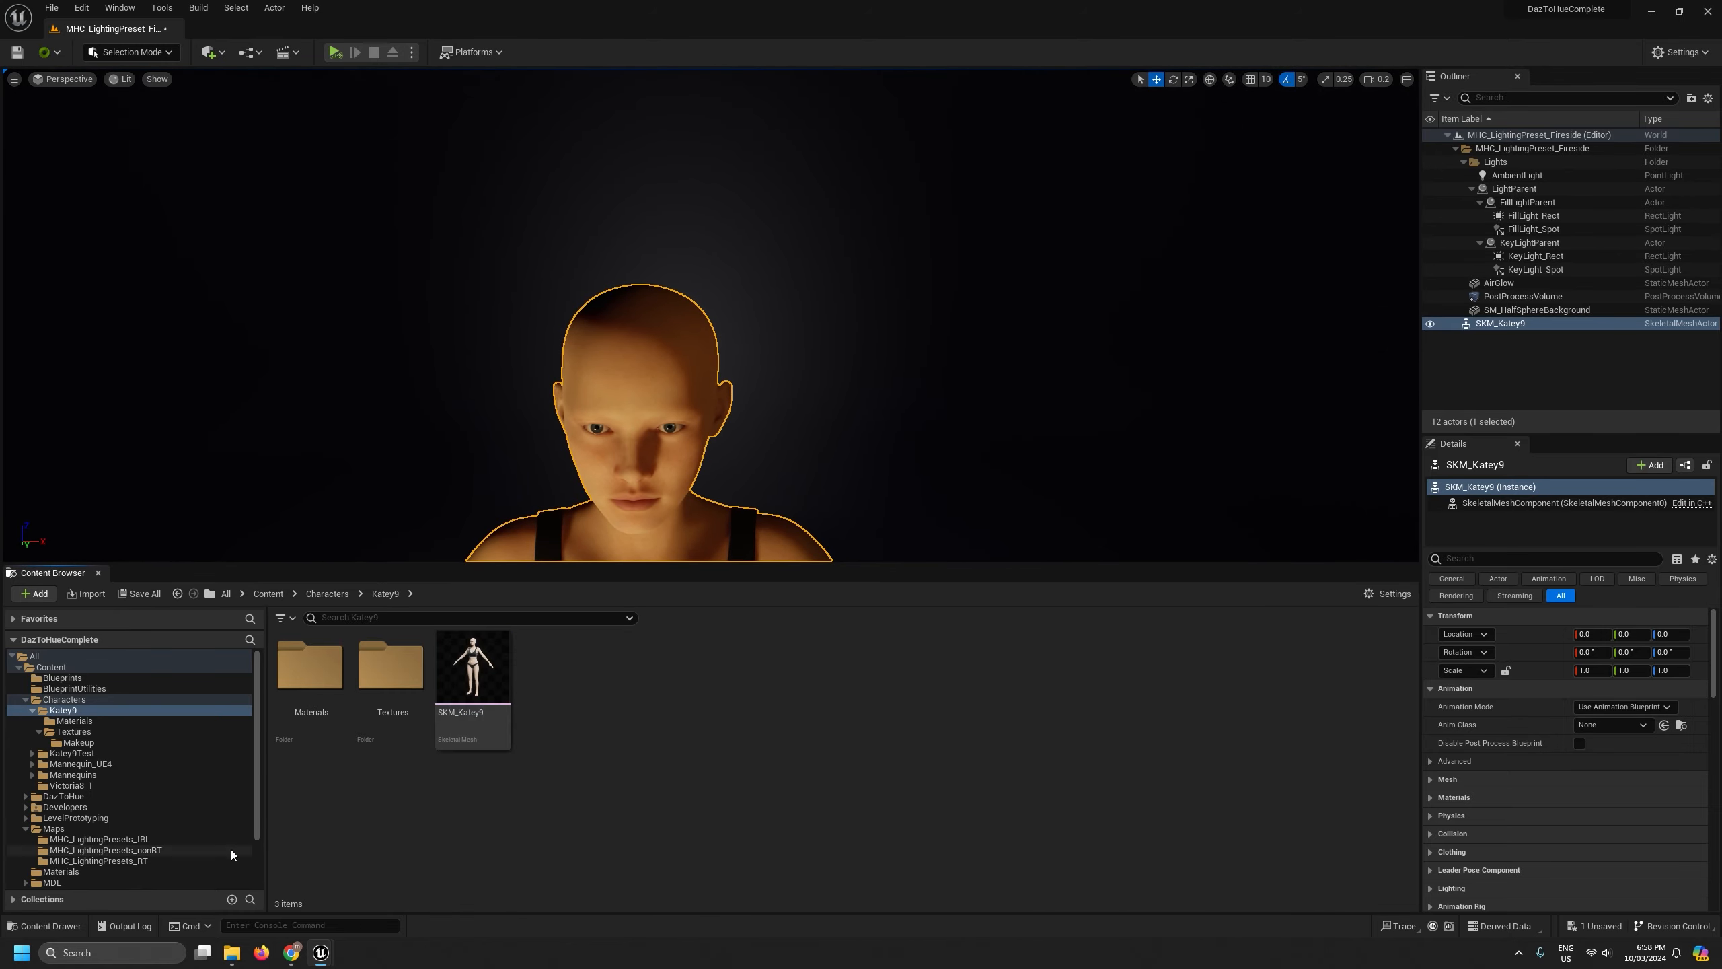
click(128, 839)
double_click(322, 685)
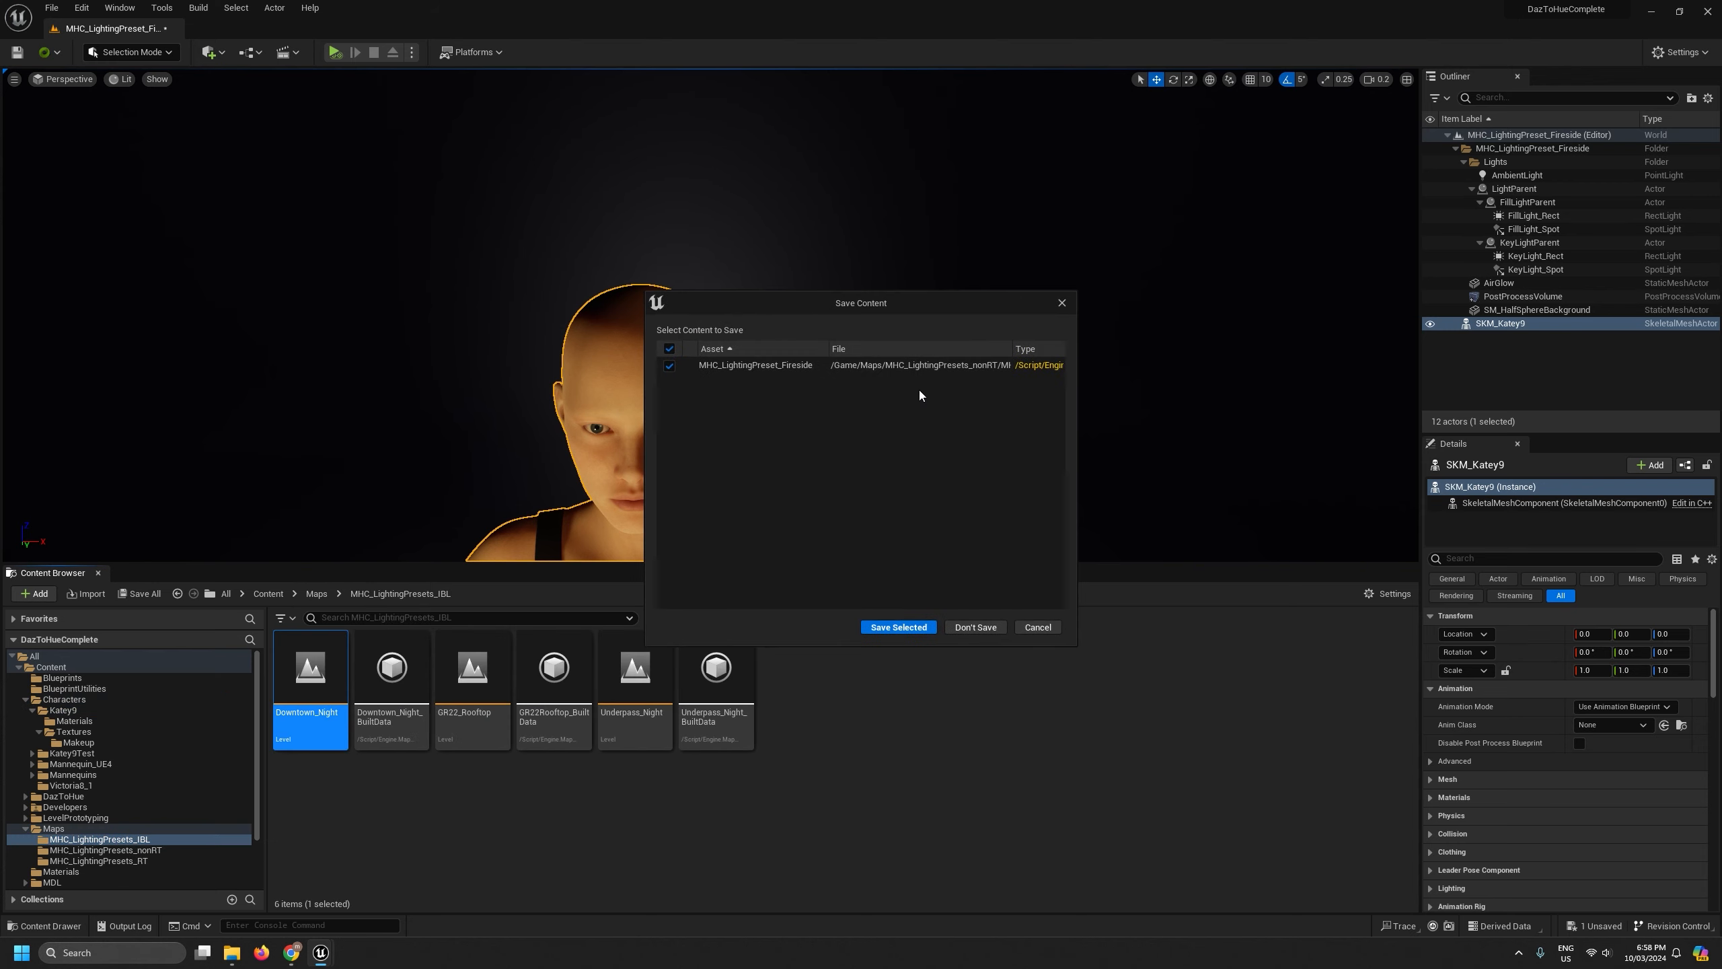
click(898, 627)
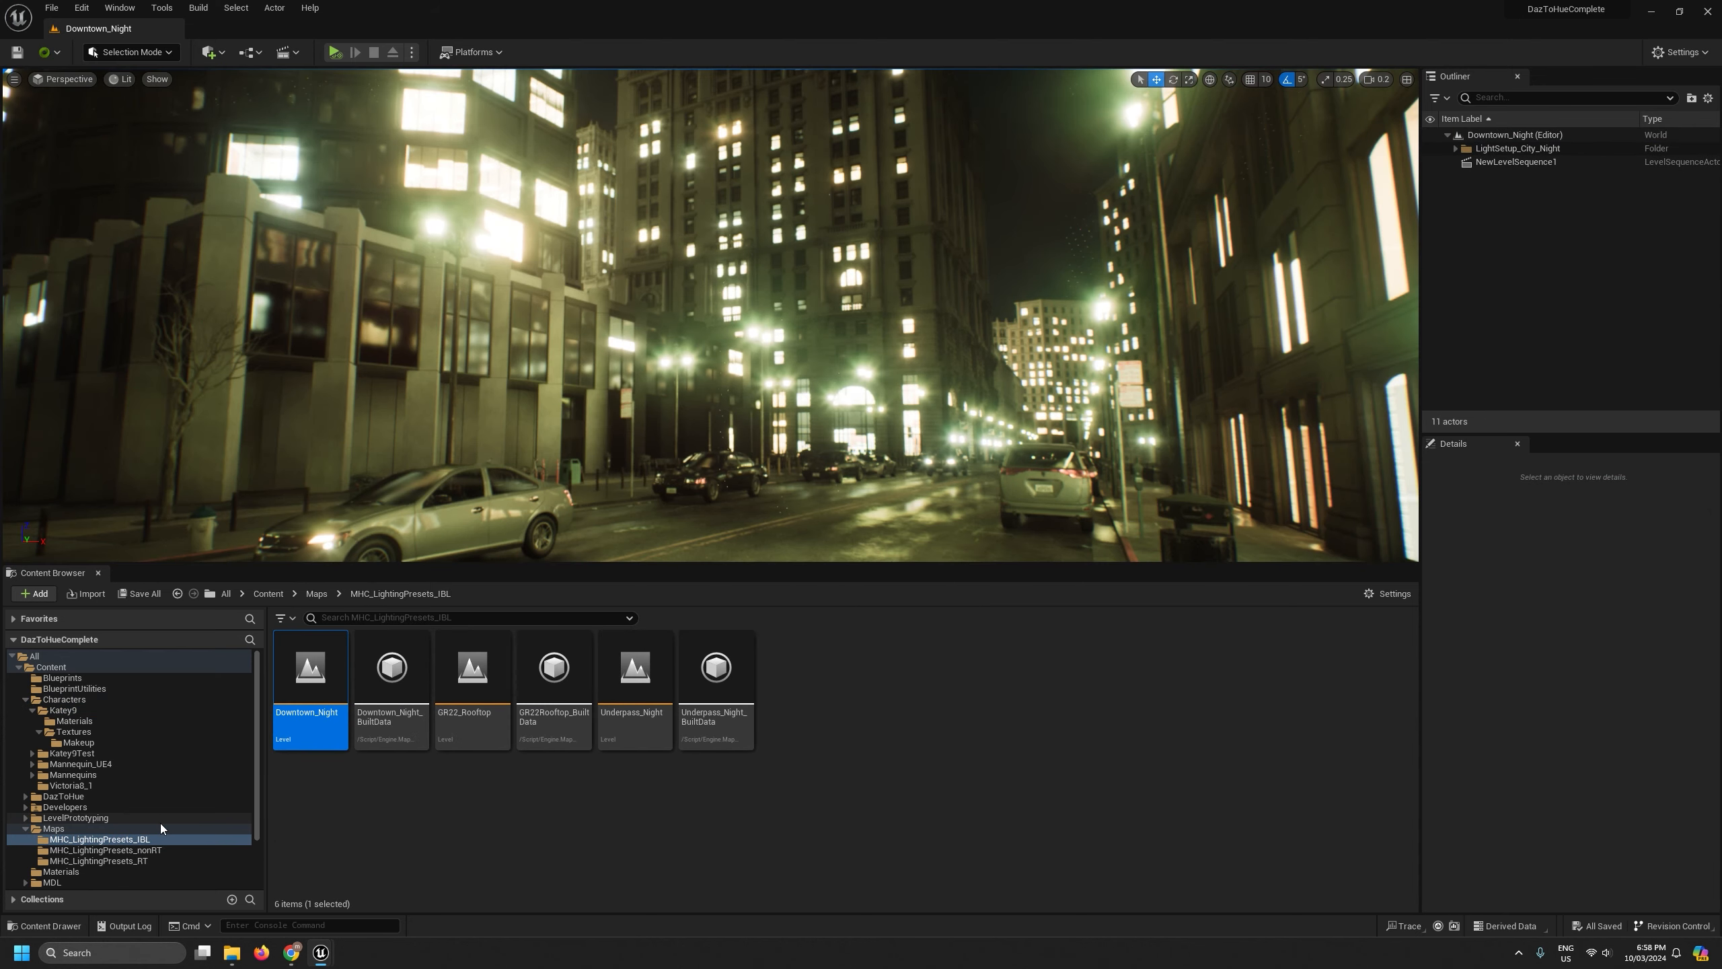
Place the SKM_Katey9 skeletal mesh from Characters/Katey9 at the origin of the Downtown_Night level
right_drag(685, 312, 685, 420)
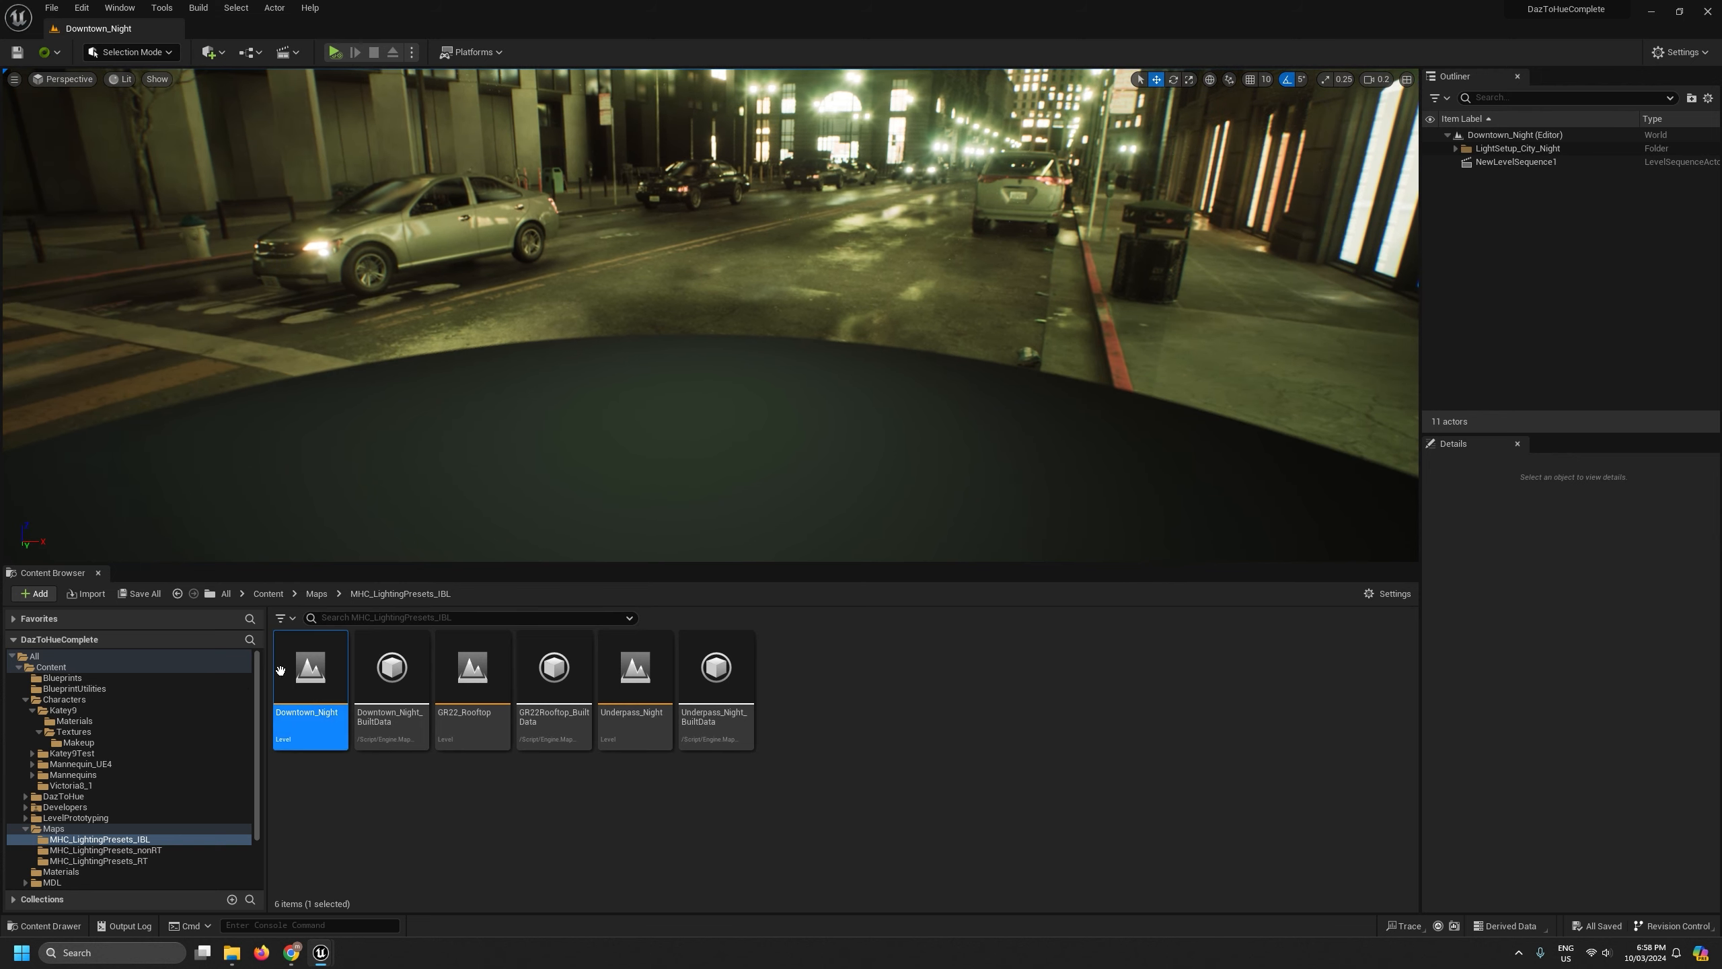
click(77, 711)
drag(472, 668, 709, 485)
scroll(794, 336, up, 5)
right_drag(795, 336, 780, 278)
scroll(767, 271, down, 2)
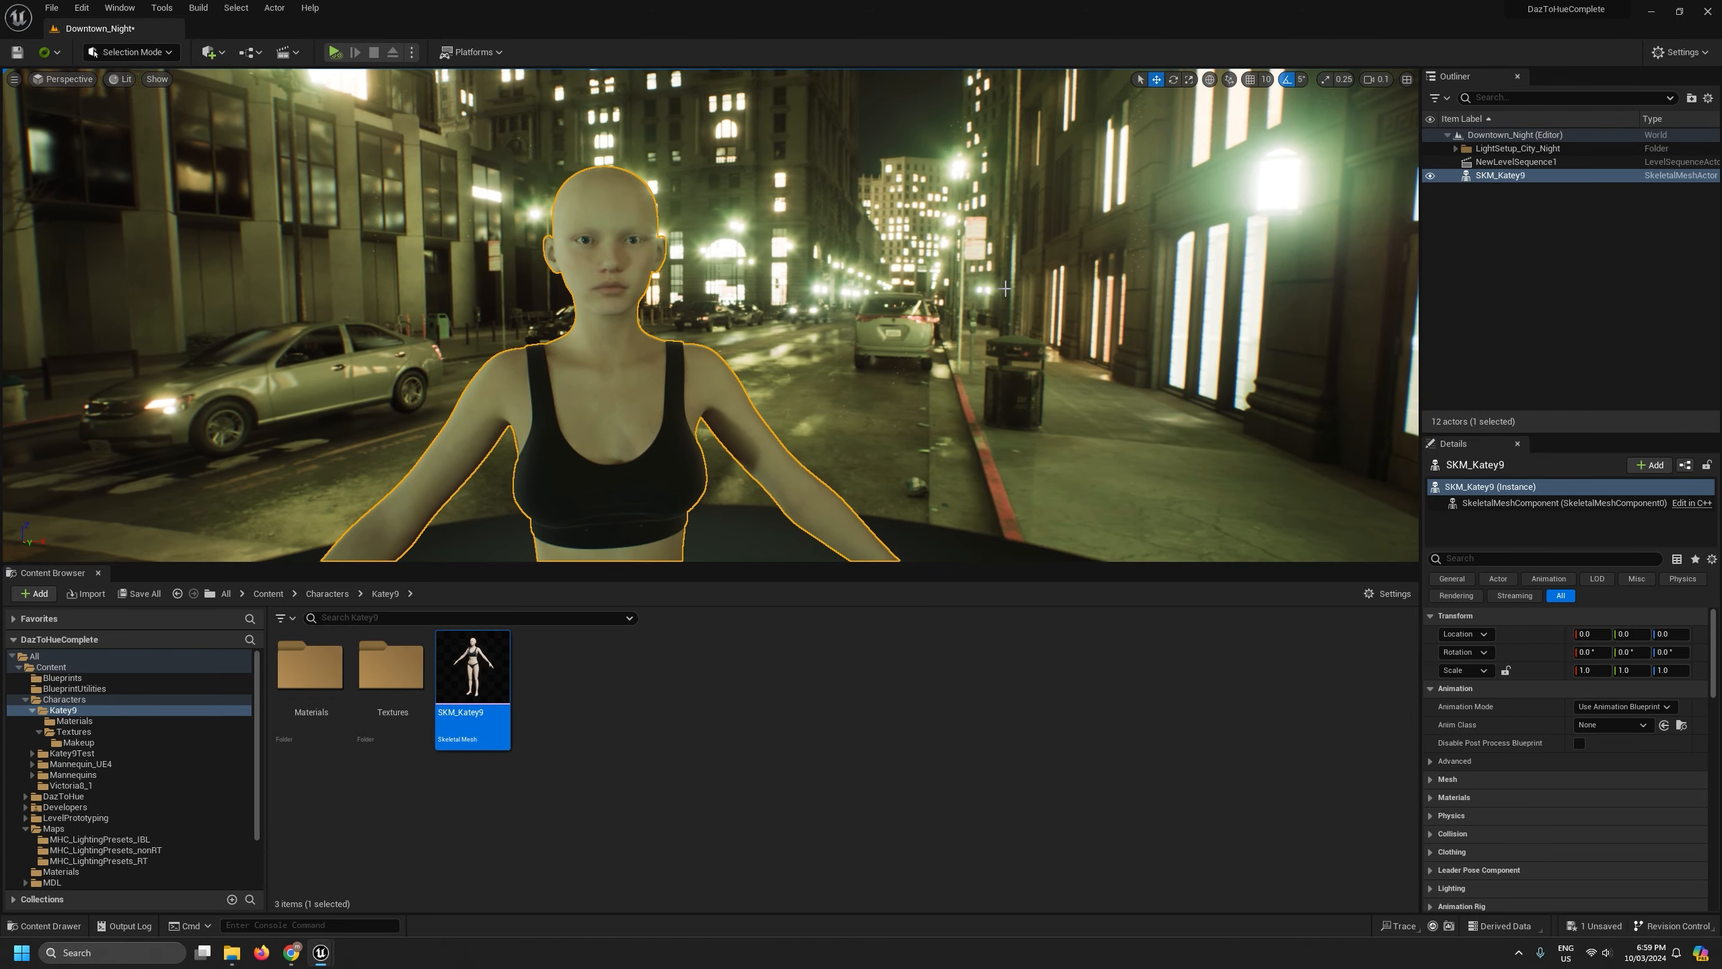
Examine Katey9's skin up close from several angles under the Downtown_Night lighting
click(1006, 289)
key(w)
mouse_move(1005, 288)
right_down()
mouse_move(1059, 269)
mouse_move(1085, 285)
mouse_move(1032, 283)
right_up()
scroll(1018, 287, up, 1)
key(a)
key(w)
scroll(1080, 285, up, 3)
key(s)
key(d)
key(w)
key(s)
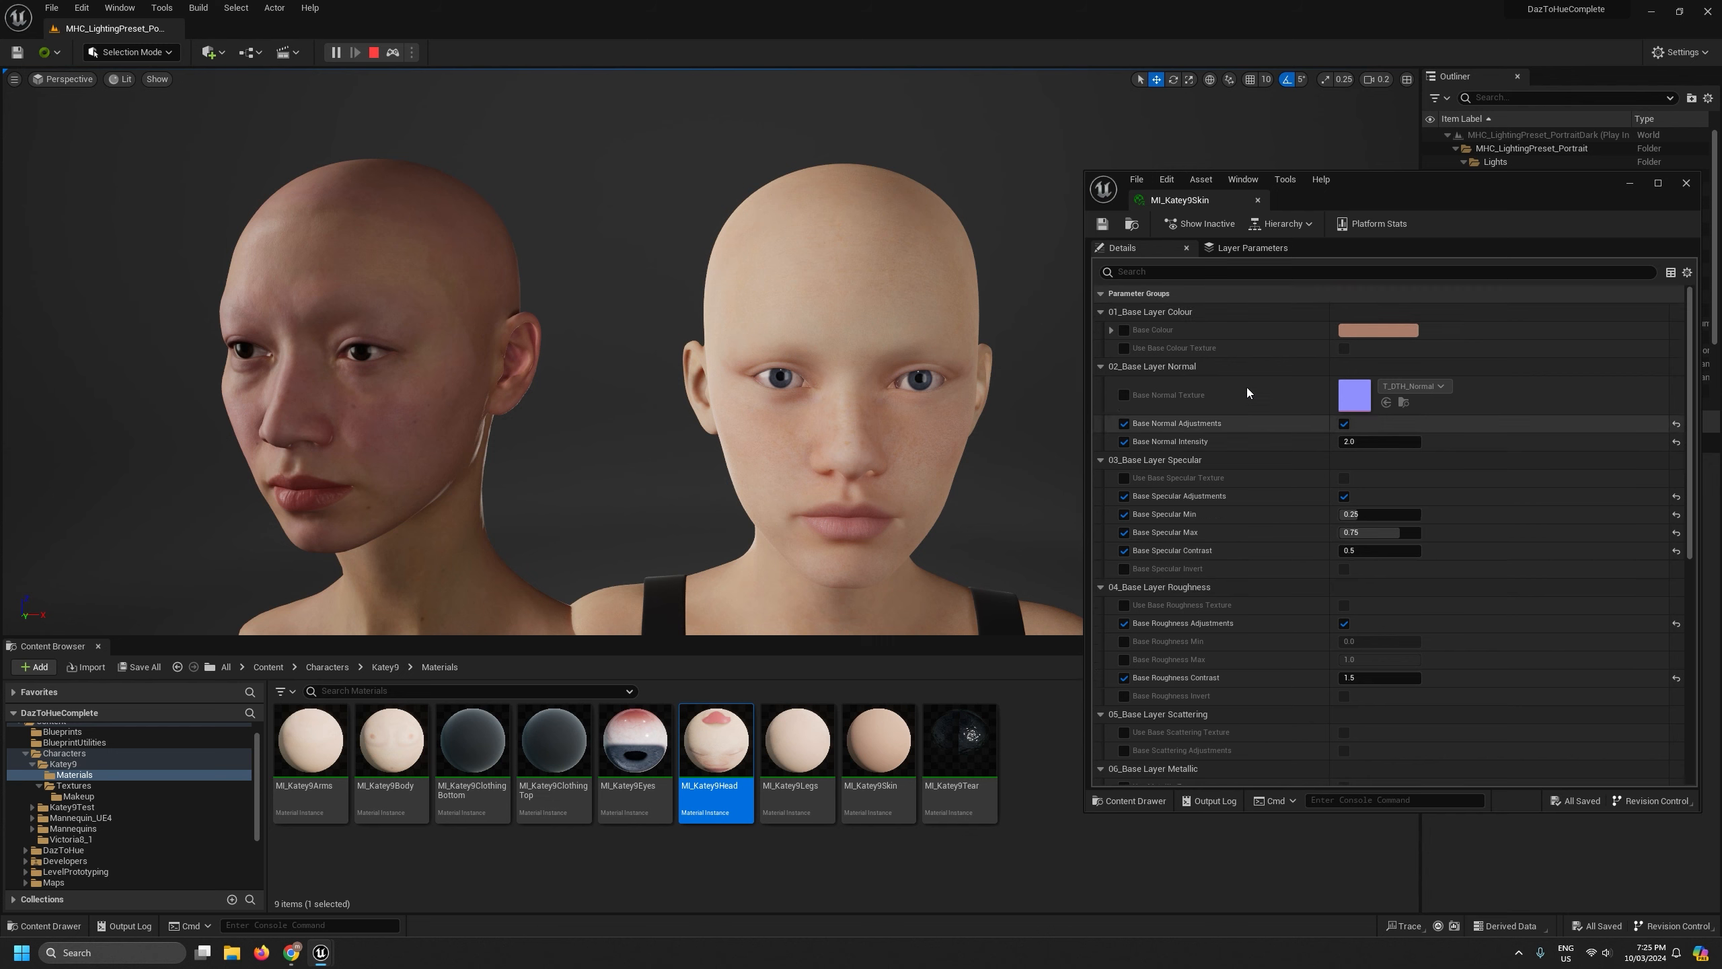
Review the remaining base layer parameters of MI_Katey9Skin and compare both heads in the Roughness buffer visualization
scroll(1270, 525, down, 5)
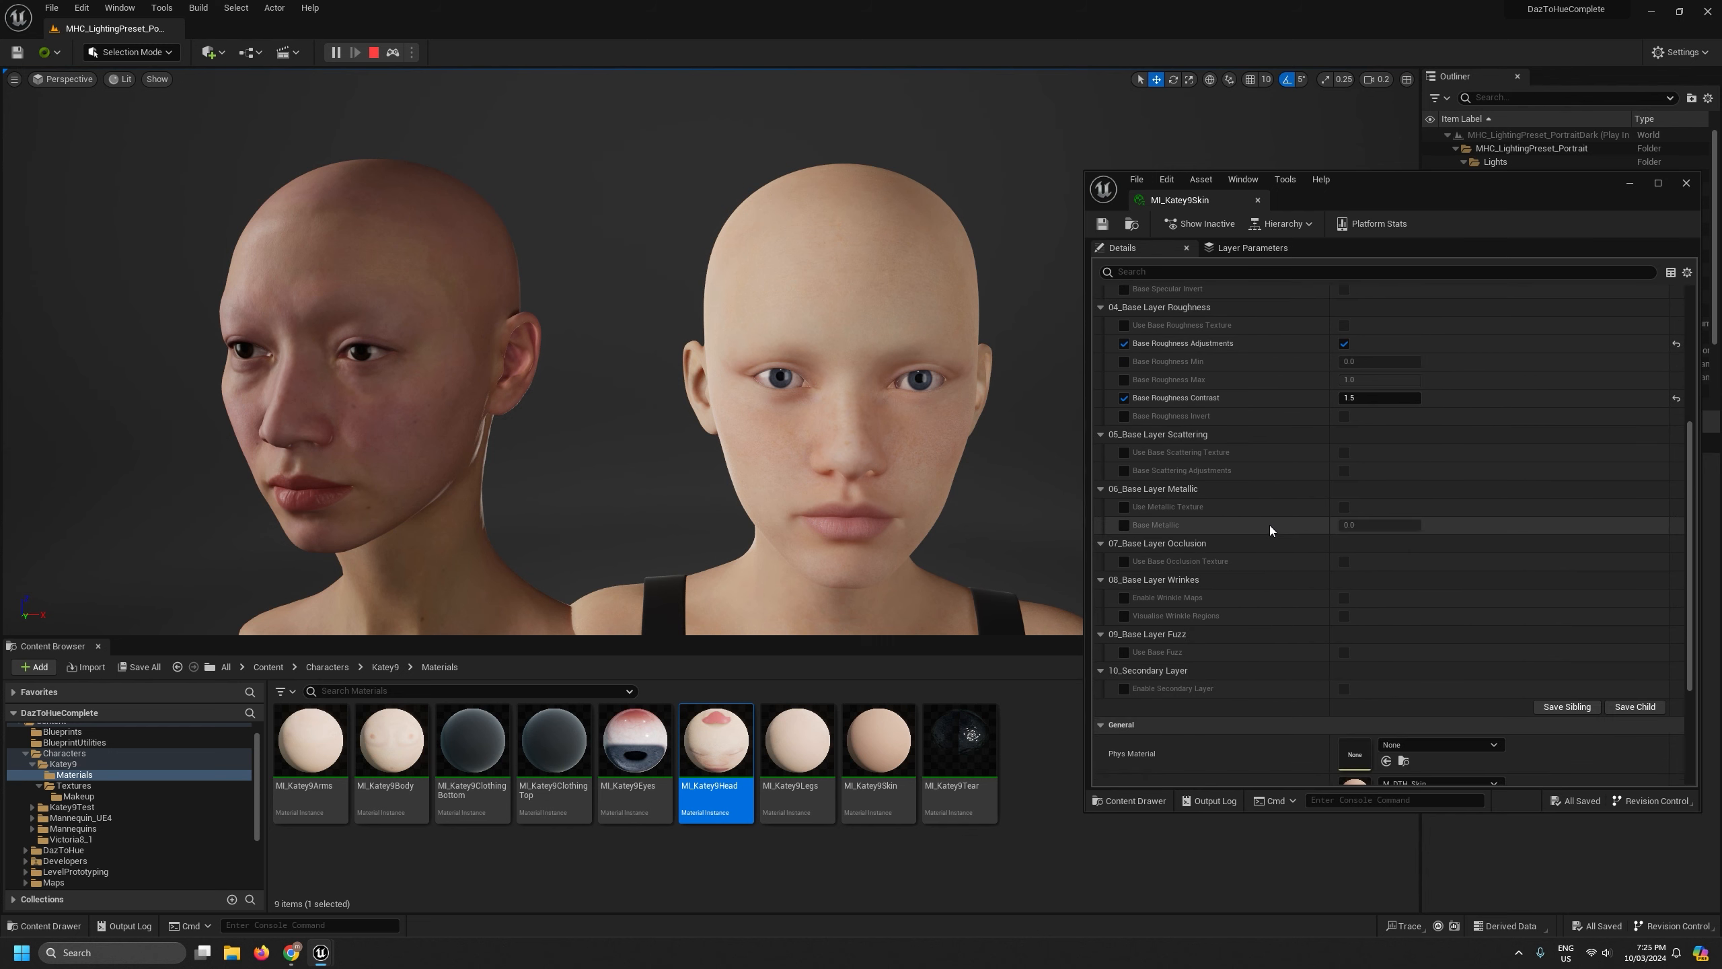
scroll(1270, 525, down, 1)
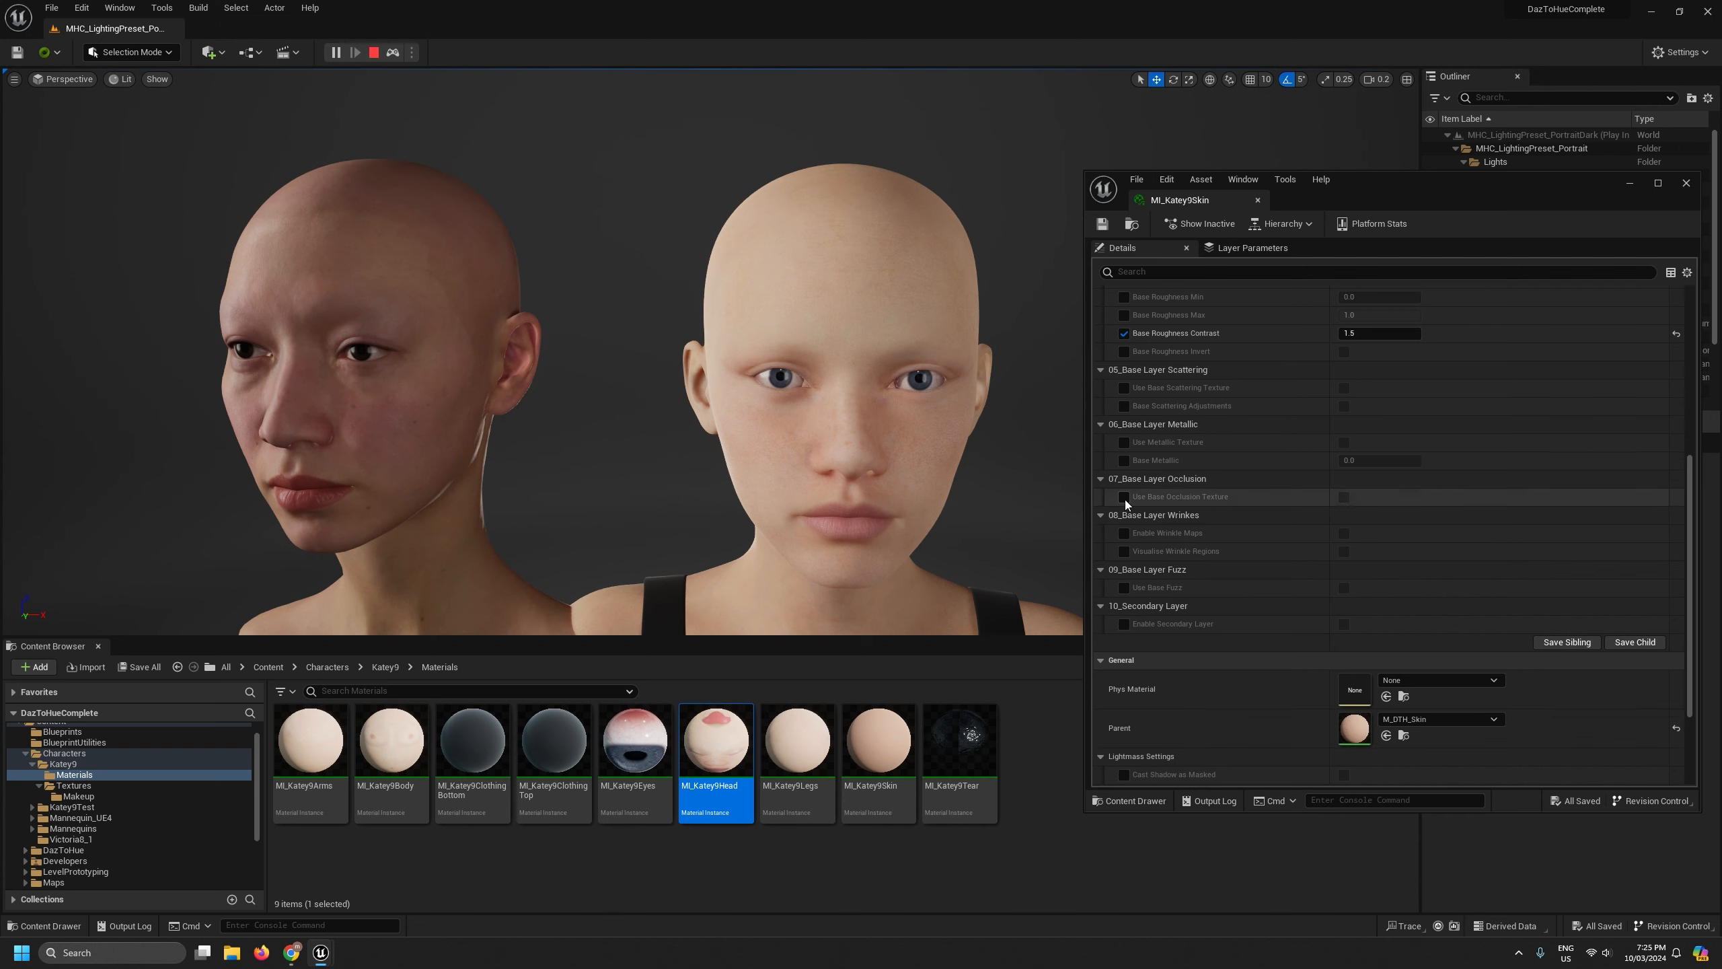
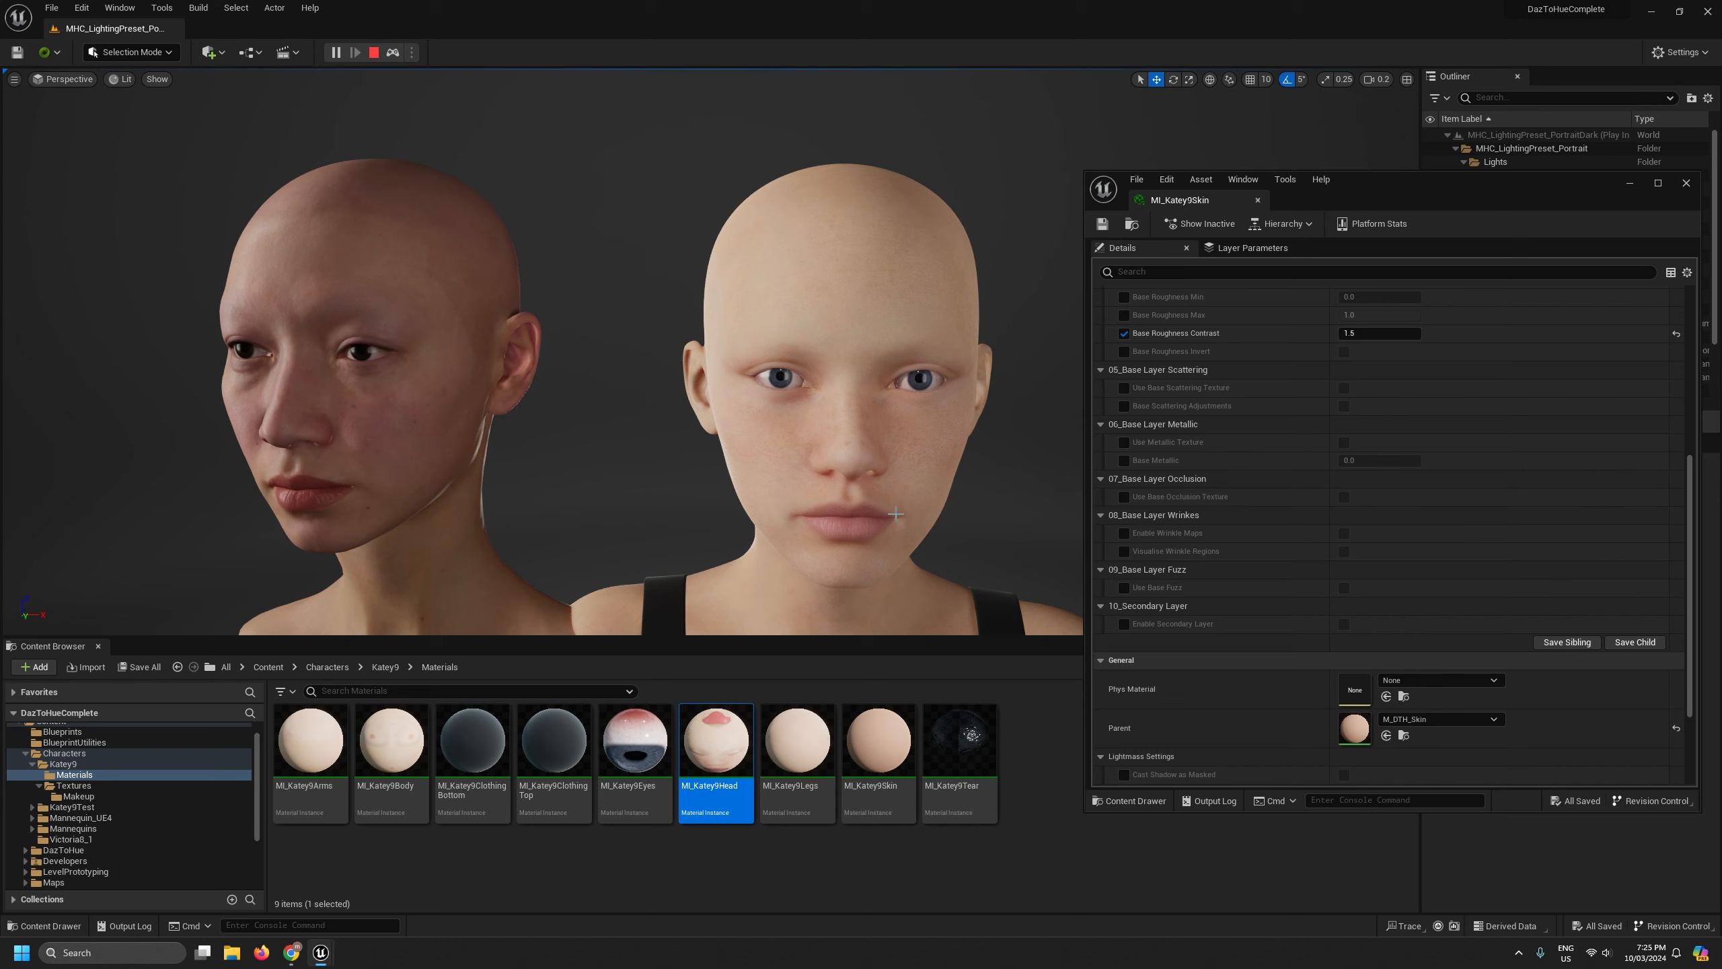
scroll(1236, 499, down, 2)
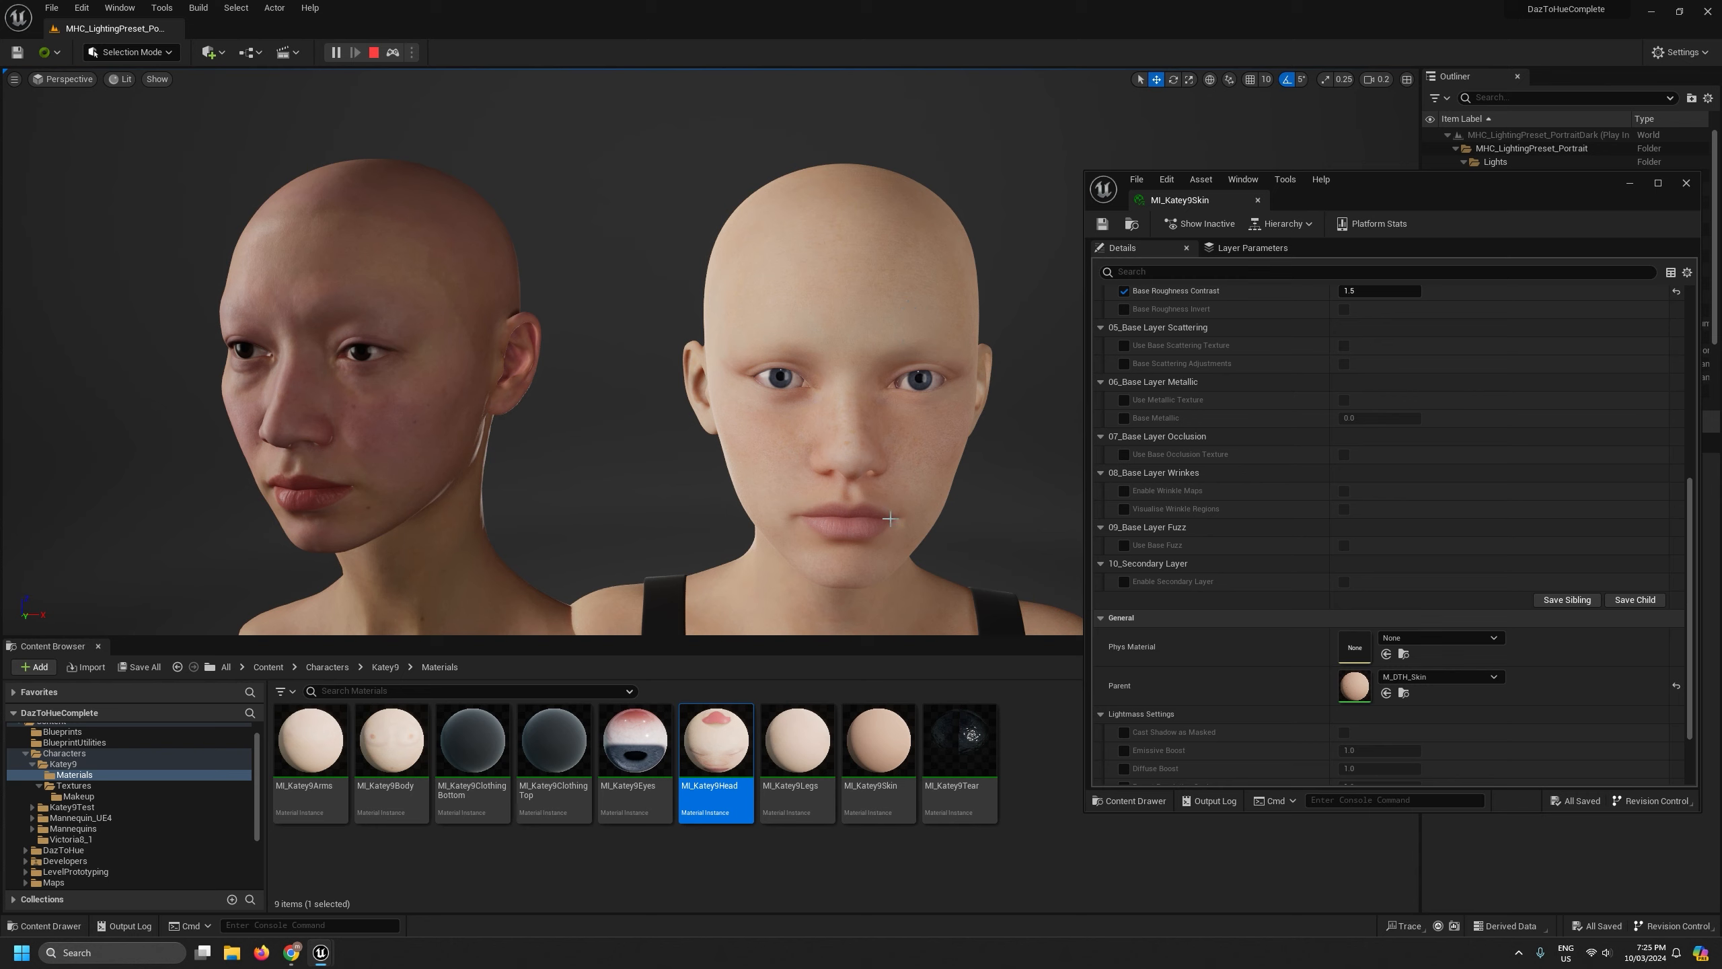
scroll(1281, 481, down, 1)
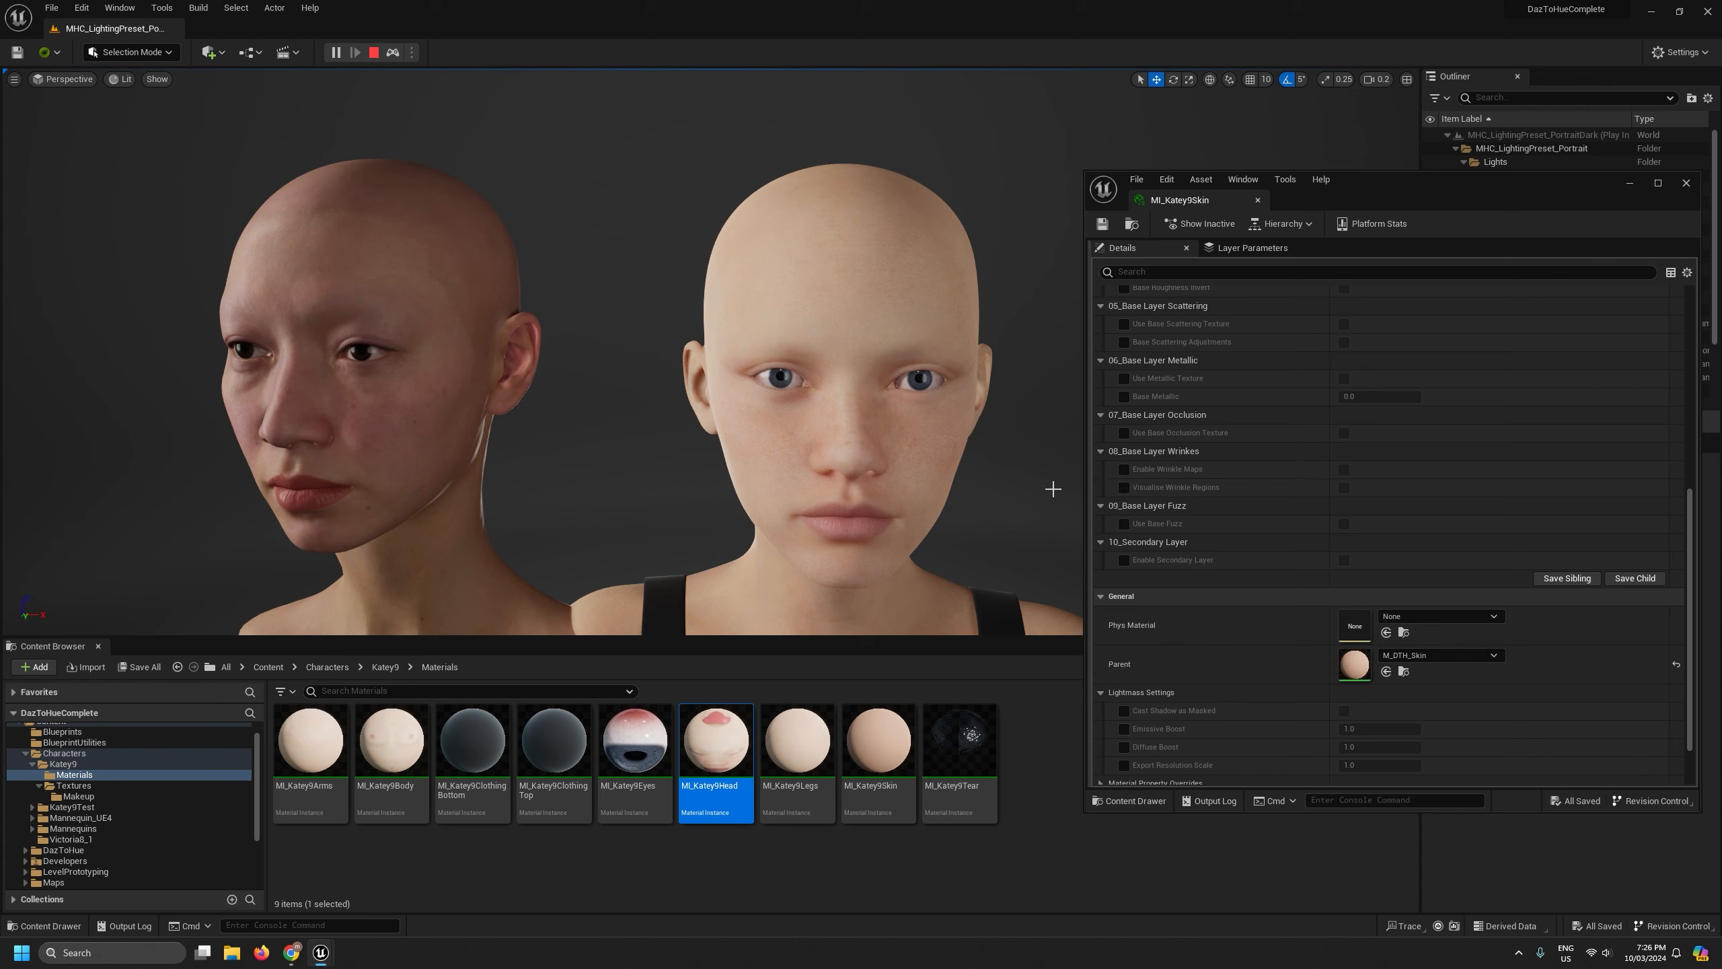
click(122, 79)
mouse_move(203, 293)
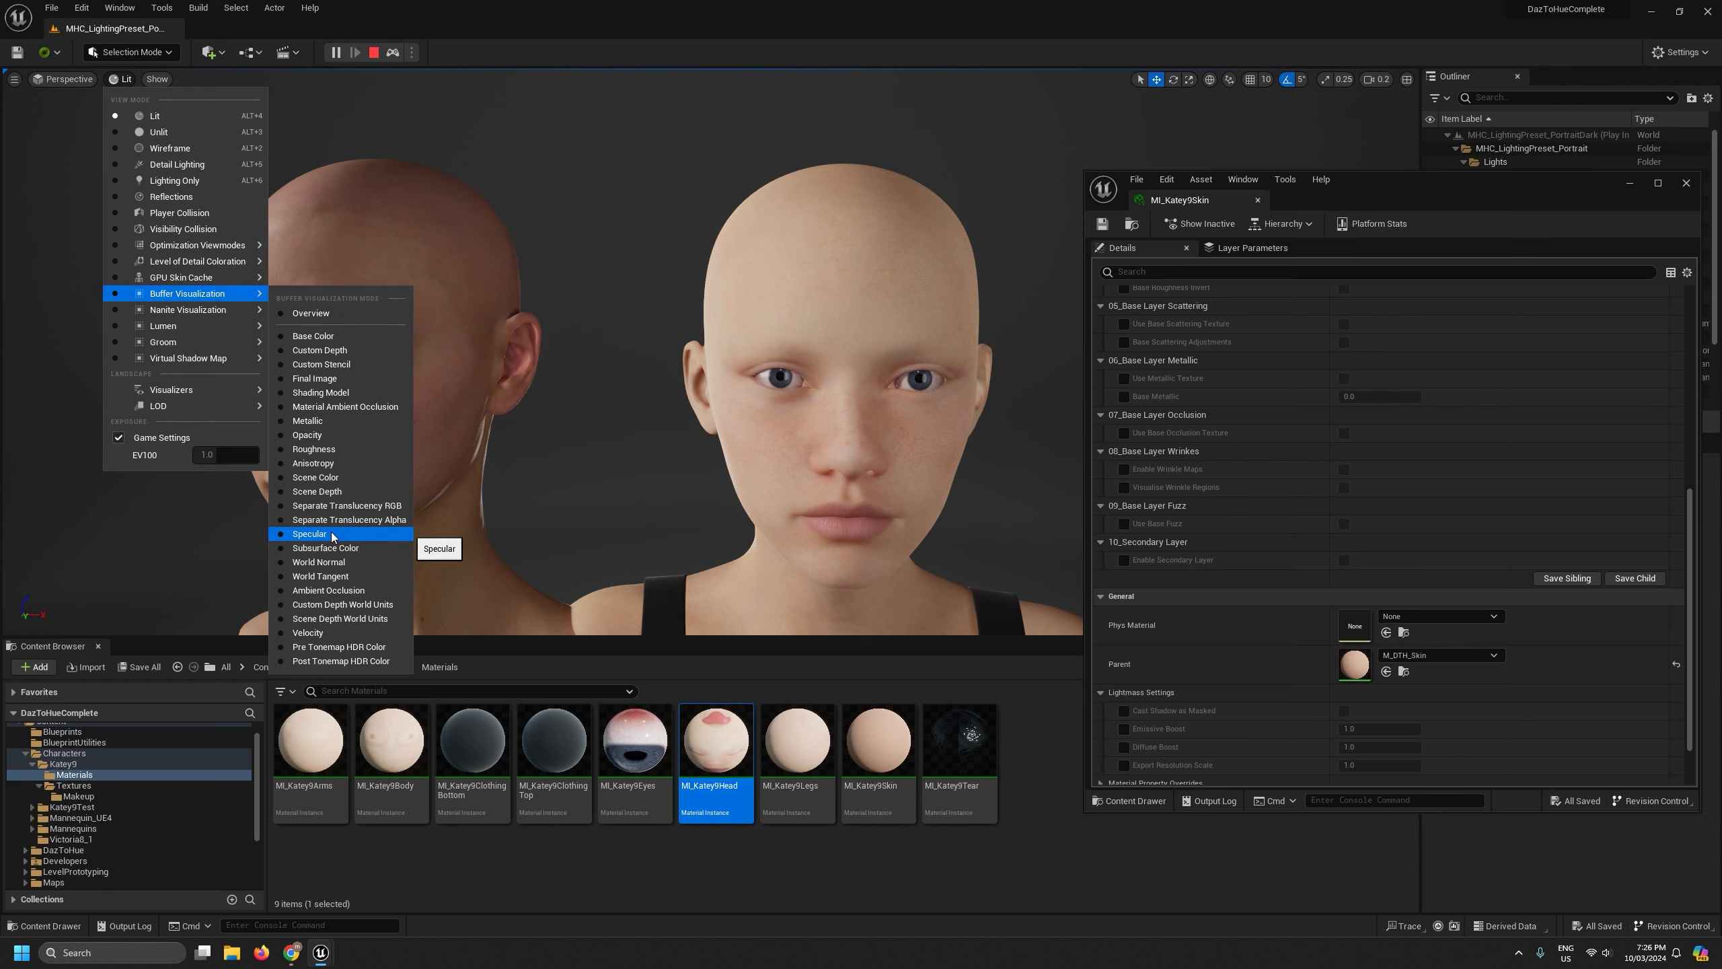
click(313, 449)
mouse_move(475, 407)
right_down()
mouse_move(489, 410)
mouse_move(471, 419)
right_up()
right_drag(823, 431, 828, 427)
key(w)
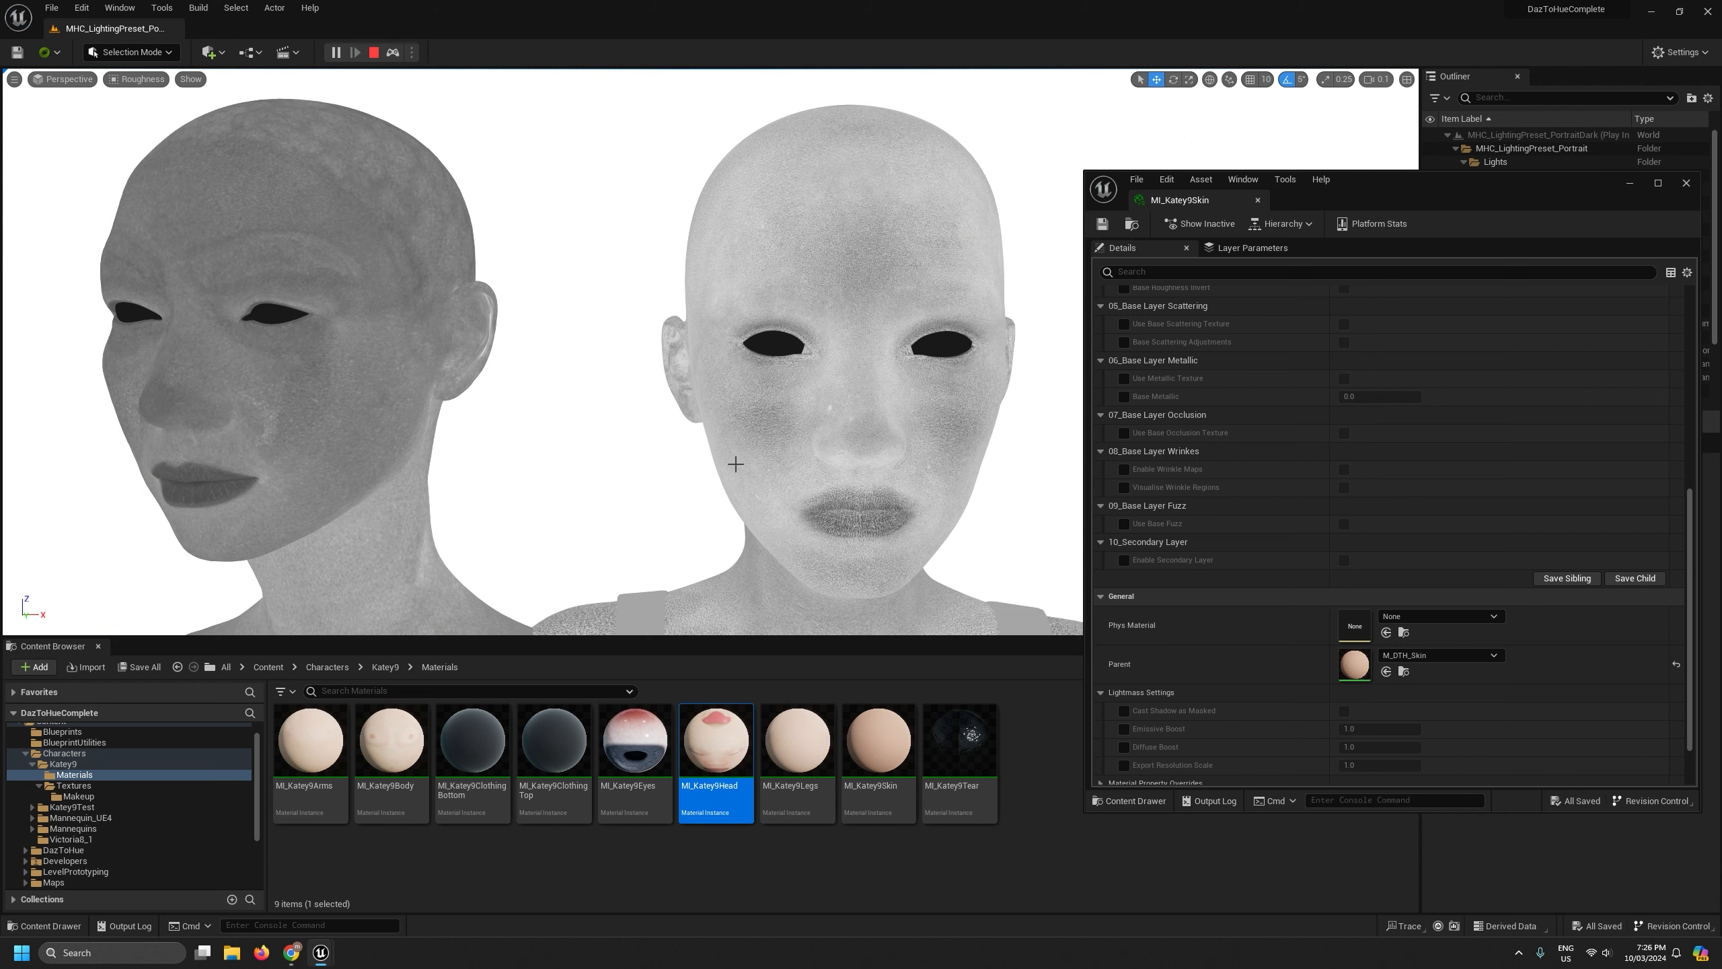
right_drag(730, 462, 773, 459)
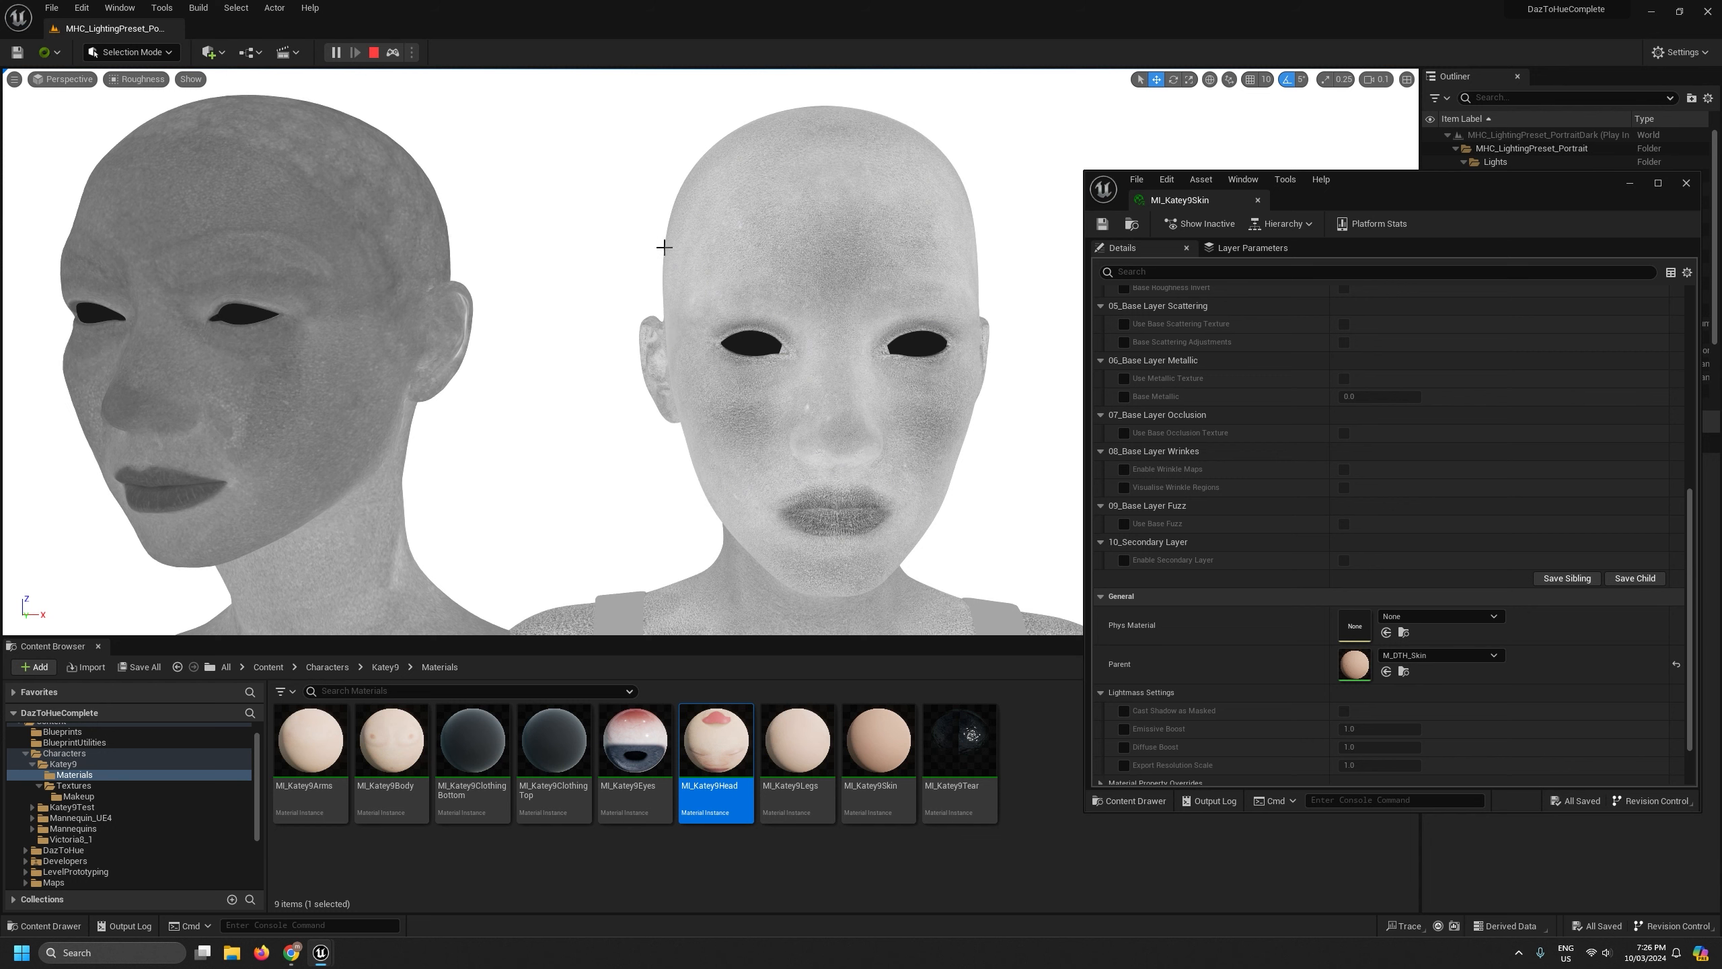
mouse_move(707, 490)
right_down()
mouse_move(648, 490)
mouse_move(742, 492)
right_up()
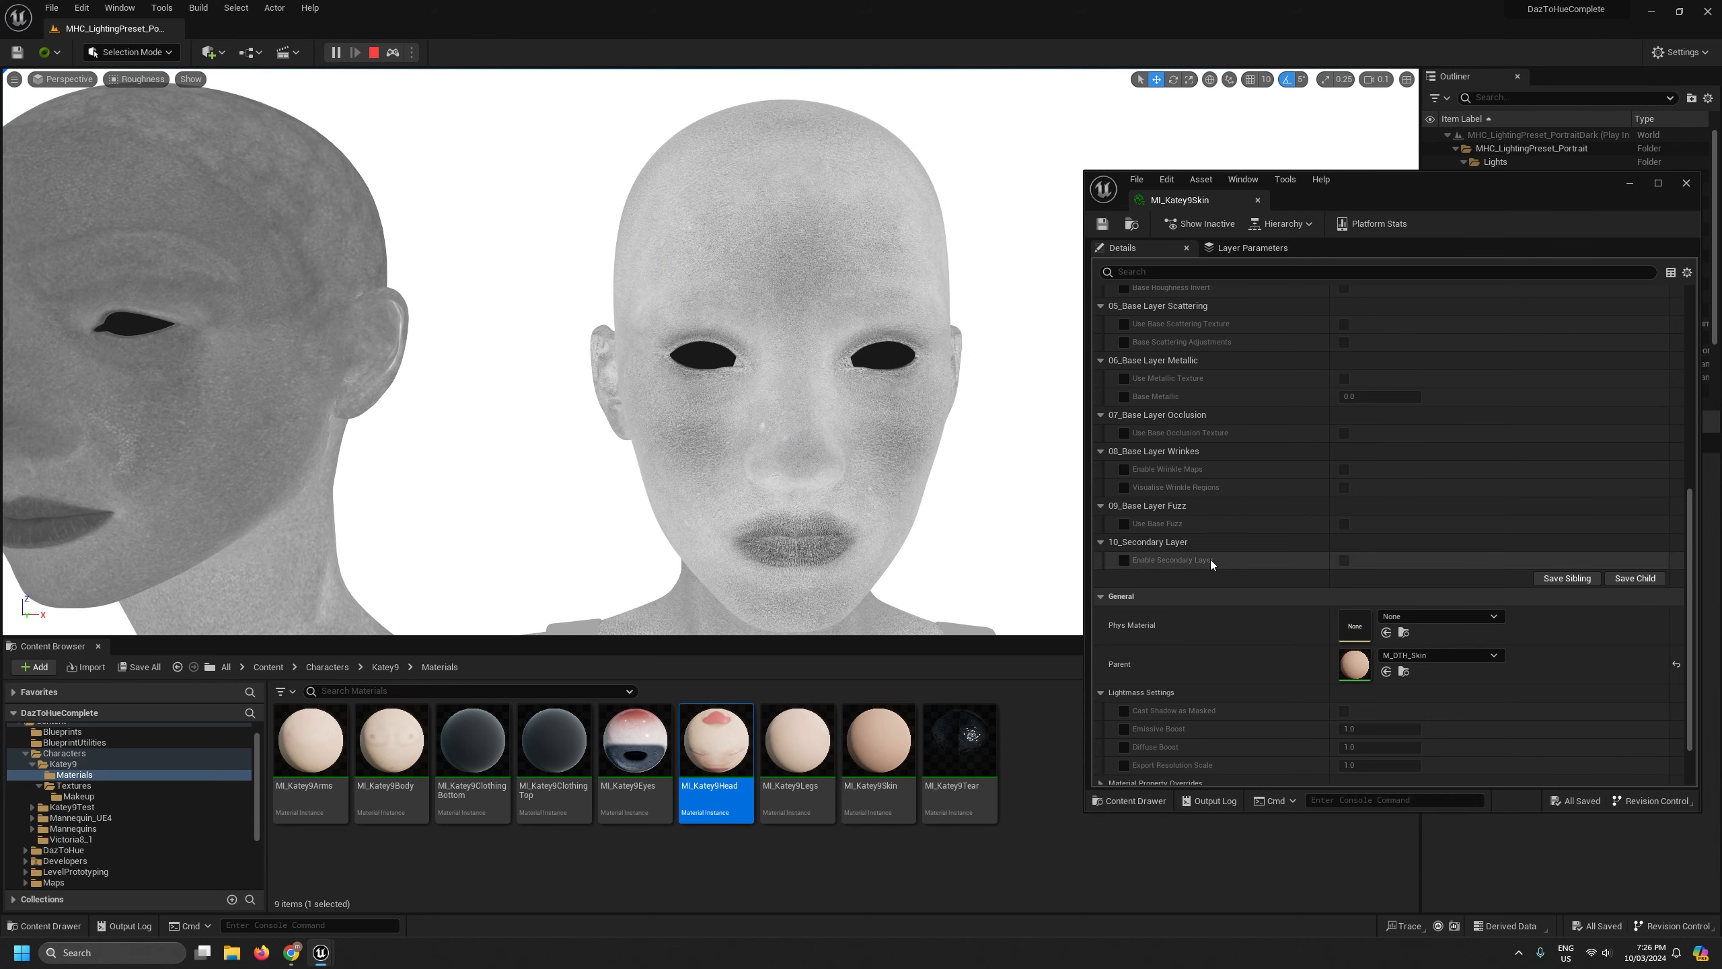
Enable Use Base Fuzz in MI_Katey9Skin and override Base Fuzz Blend with 0.598
click(1122, 523)
click(1344, 523)
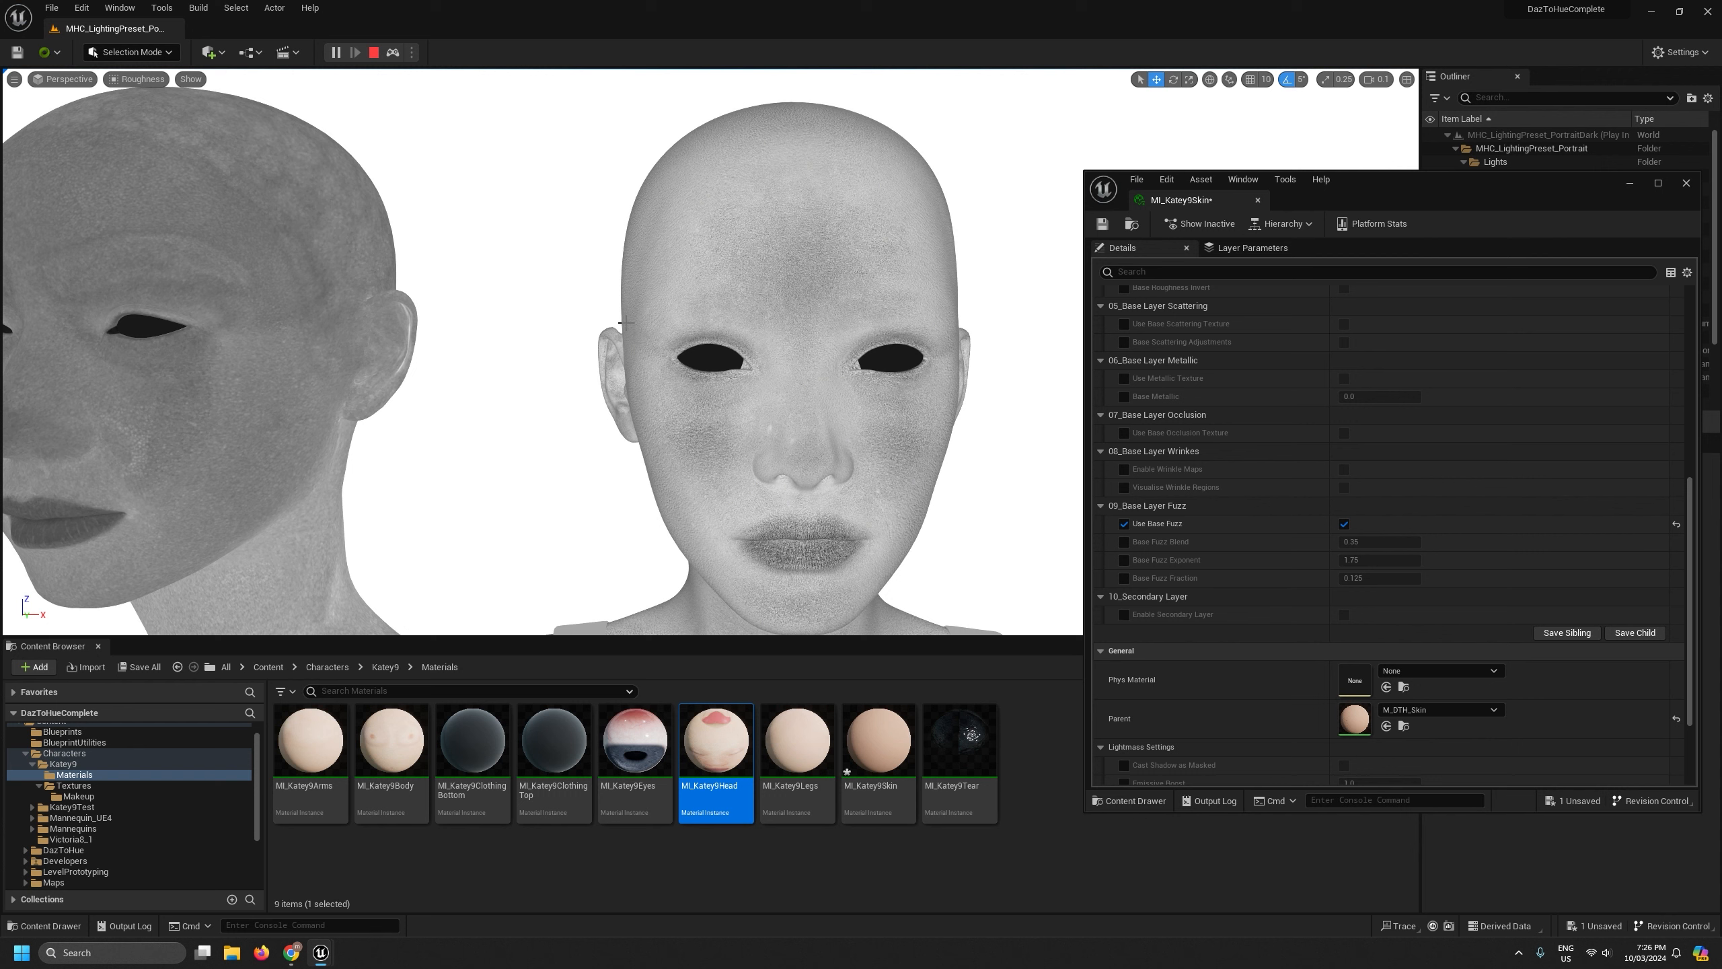
click(1127, 545)
mouse_move(1363, 545)
mouse_down()
mouse_move(1383, 544)
mouse_move(1368, 545)
mouse_up()
Return the viewport to Lit, inspect the cheek edge up close and lower Base Fuzz Blend to 0.19
click(136, 79)
click(132, 92)
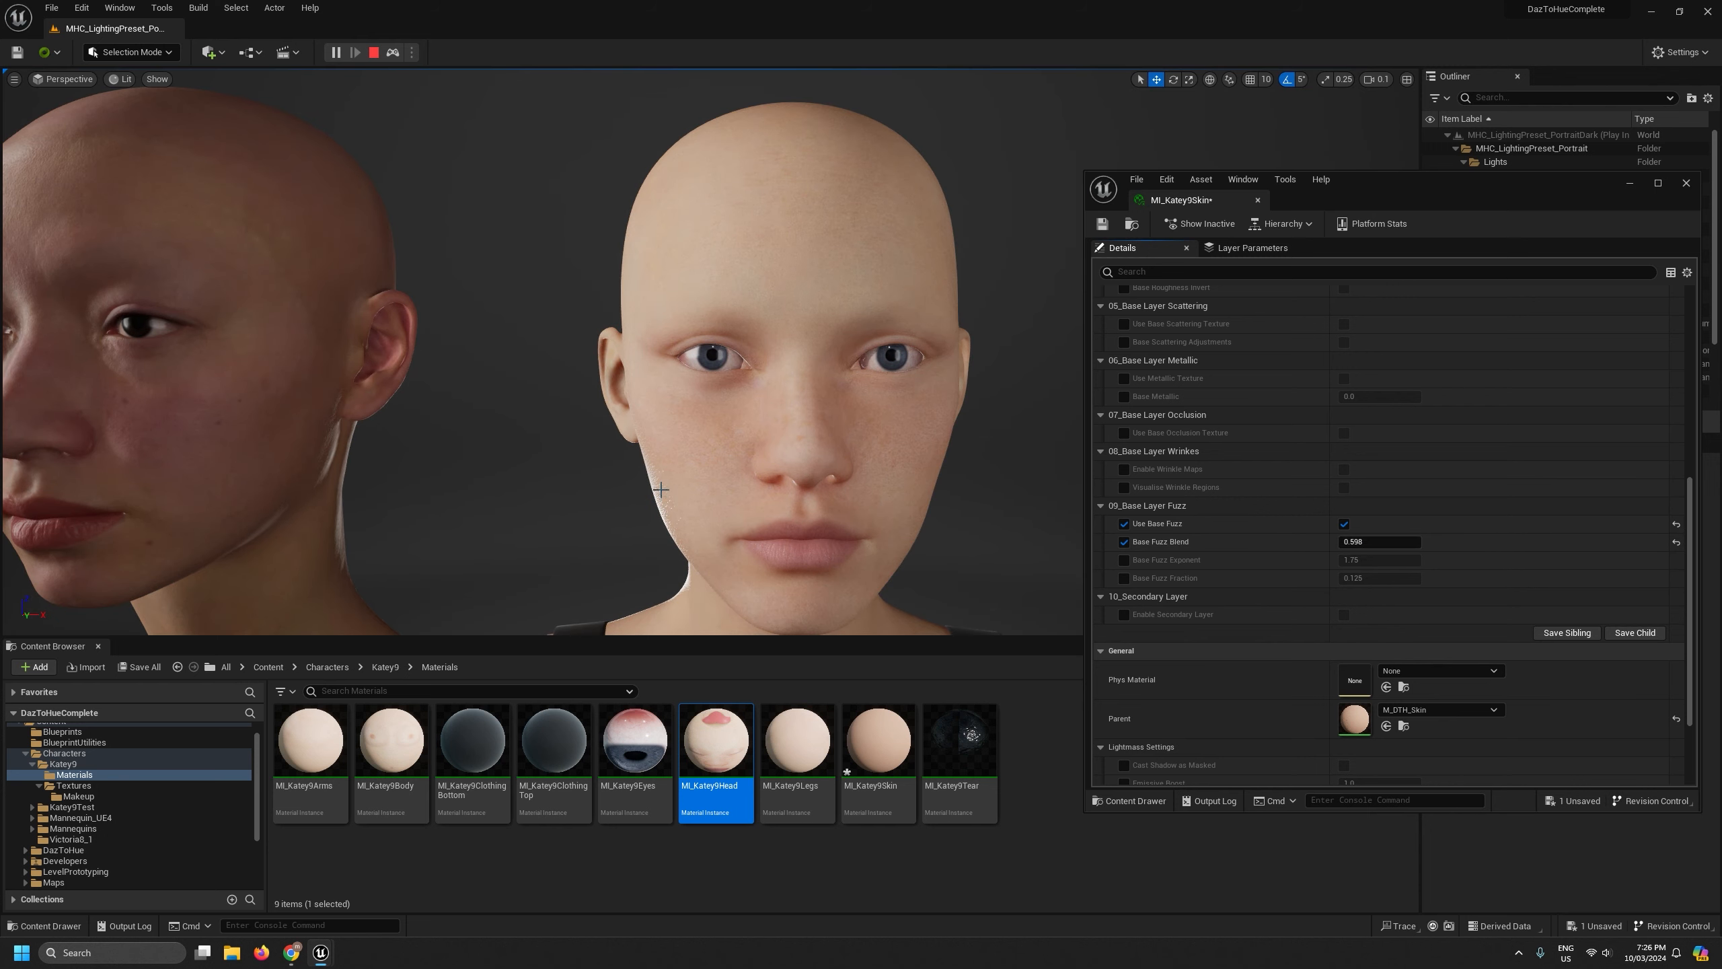
key(w)
right_drag(660, 490, 643, 519)
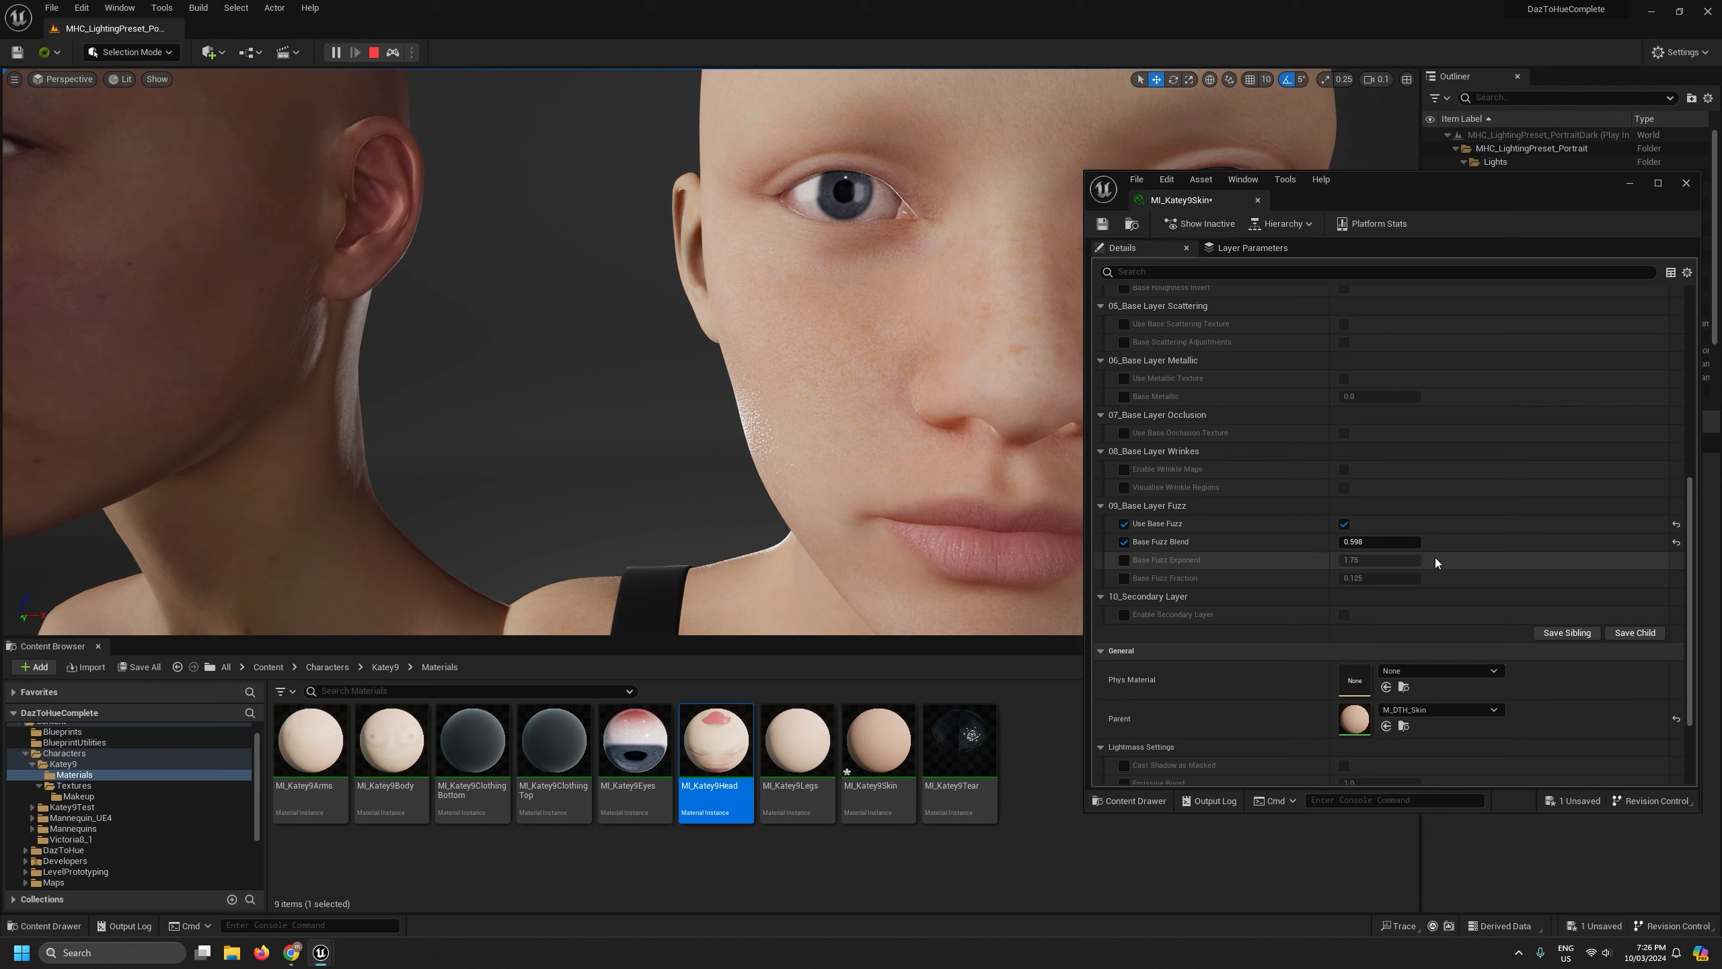
mouse_move(1399, 542)
mouse_down()
mouse_move(1370, 541)
mouse_move(1391, 541)
mouse_up()
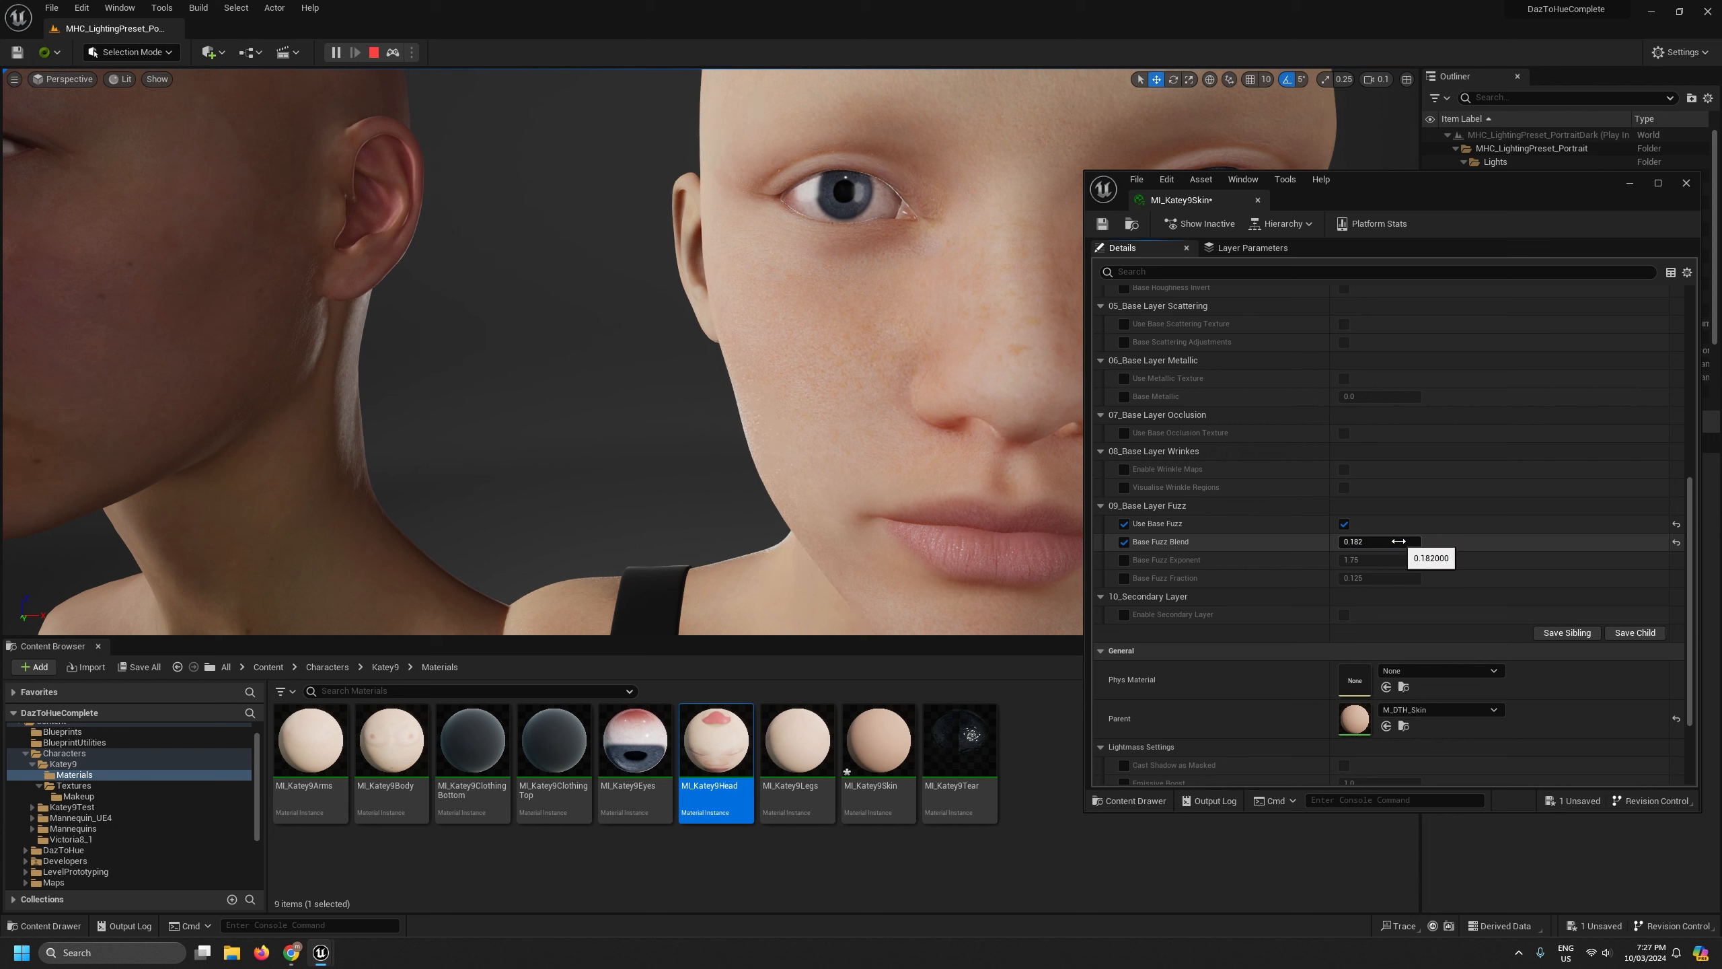
In the Roughness buffer visualization, set Base Fuzz Blend to 0.614, Base Fuzz Exponent to 0.800971 and Base Fuzz Fraction to 0.053
click(122, 79)
mouse_move(165, 275)
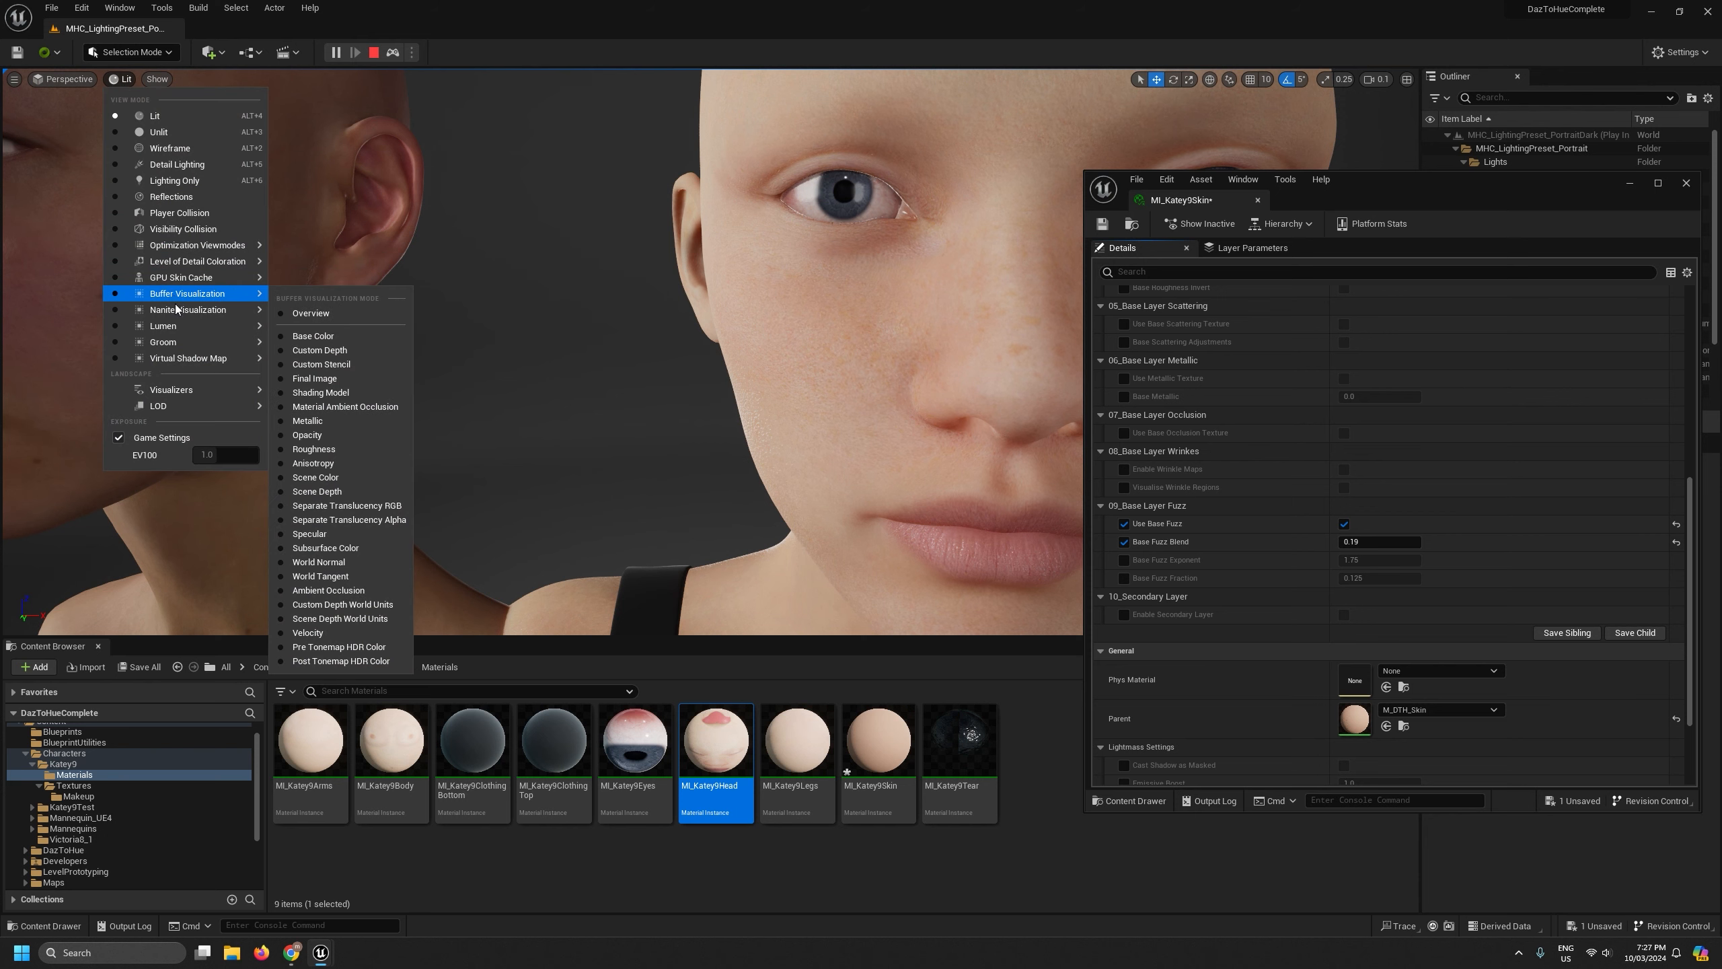
mouse_move(180, 310)
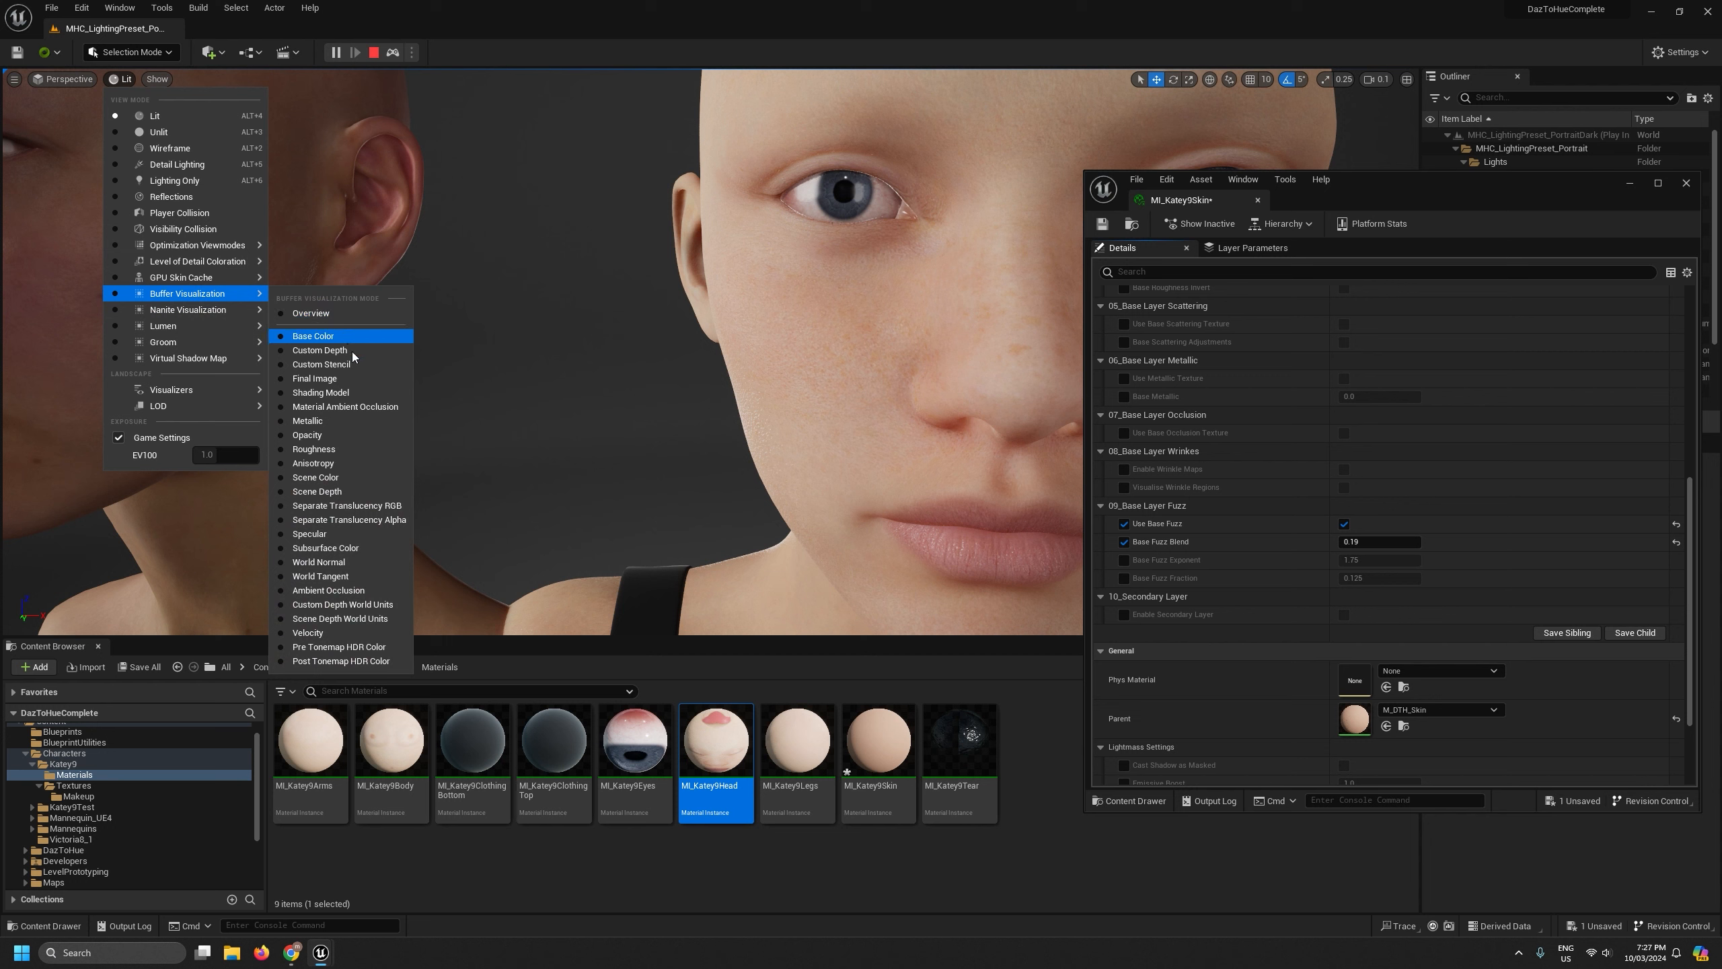
click(319, 450)
click(1124, 559)
click(1123, 578)
mouse_move(1363, 559)
mouse_down()
mouse_move(1410, 542)
mouse_move(1365, 575)
mouse_move(1413, 559)
mouse_move(1396, 559)
mouse_up()
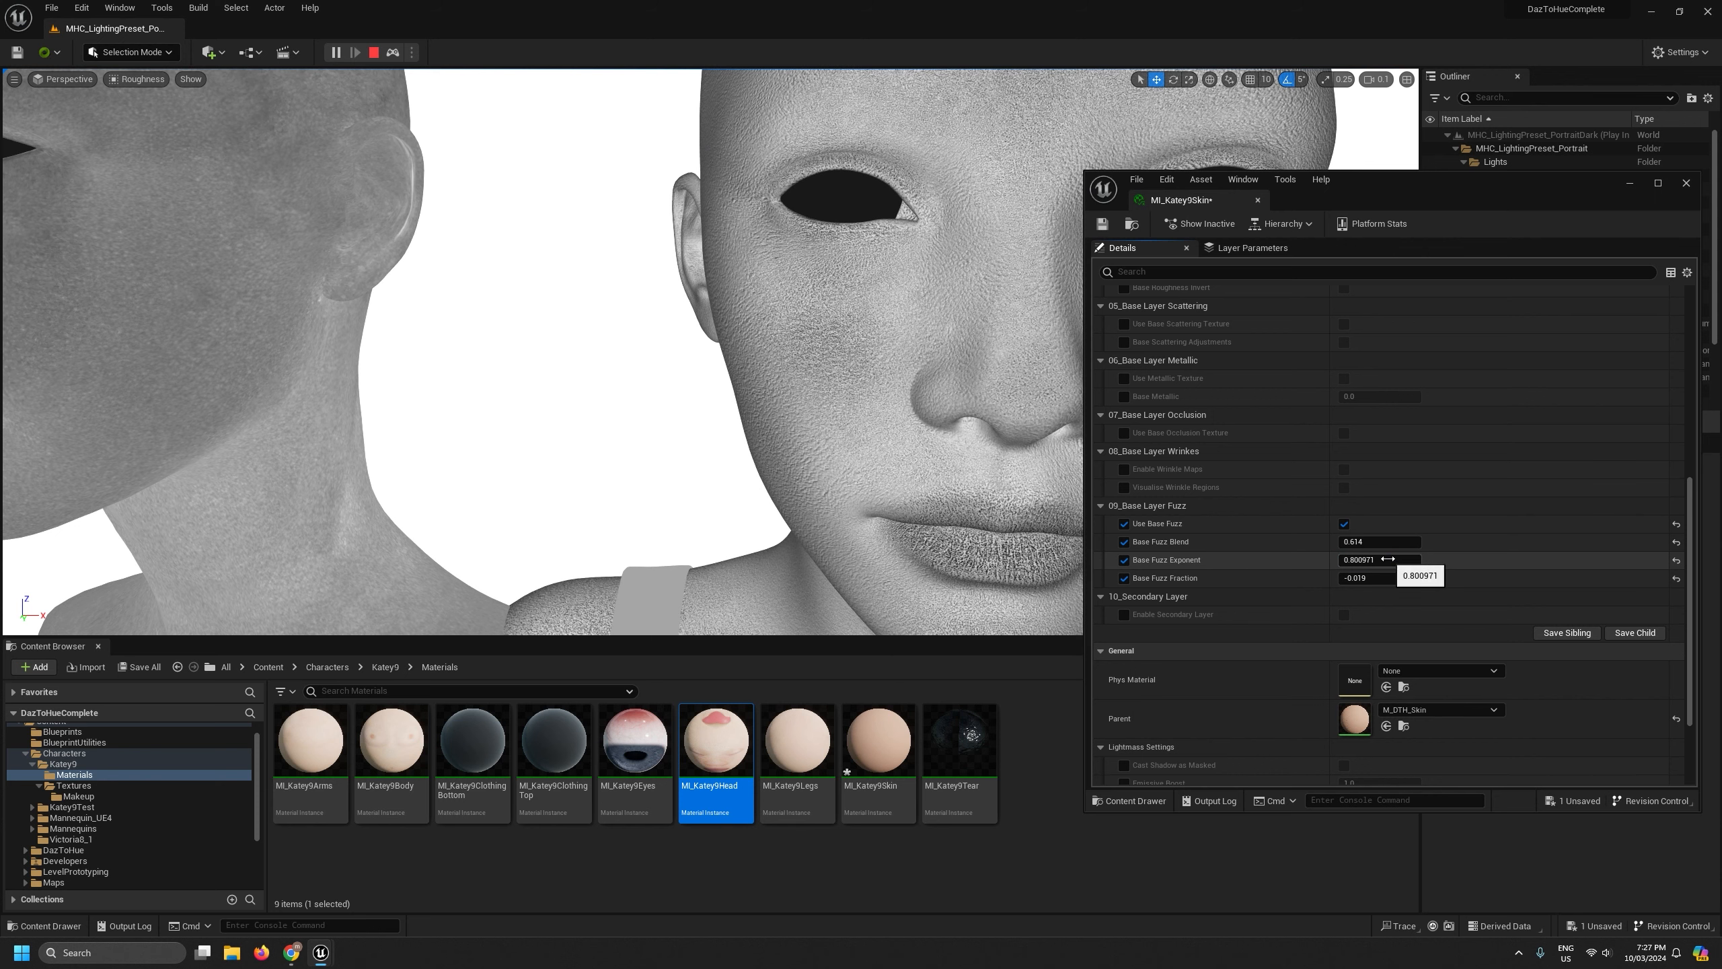
drag(1378, 578, 1388, 578)
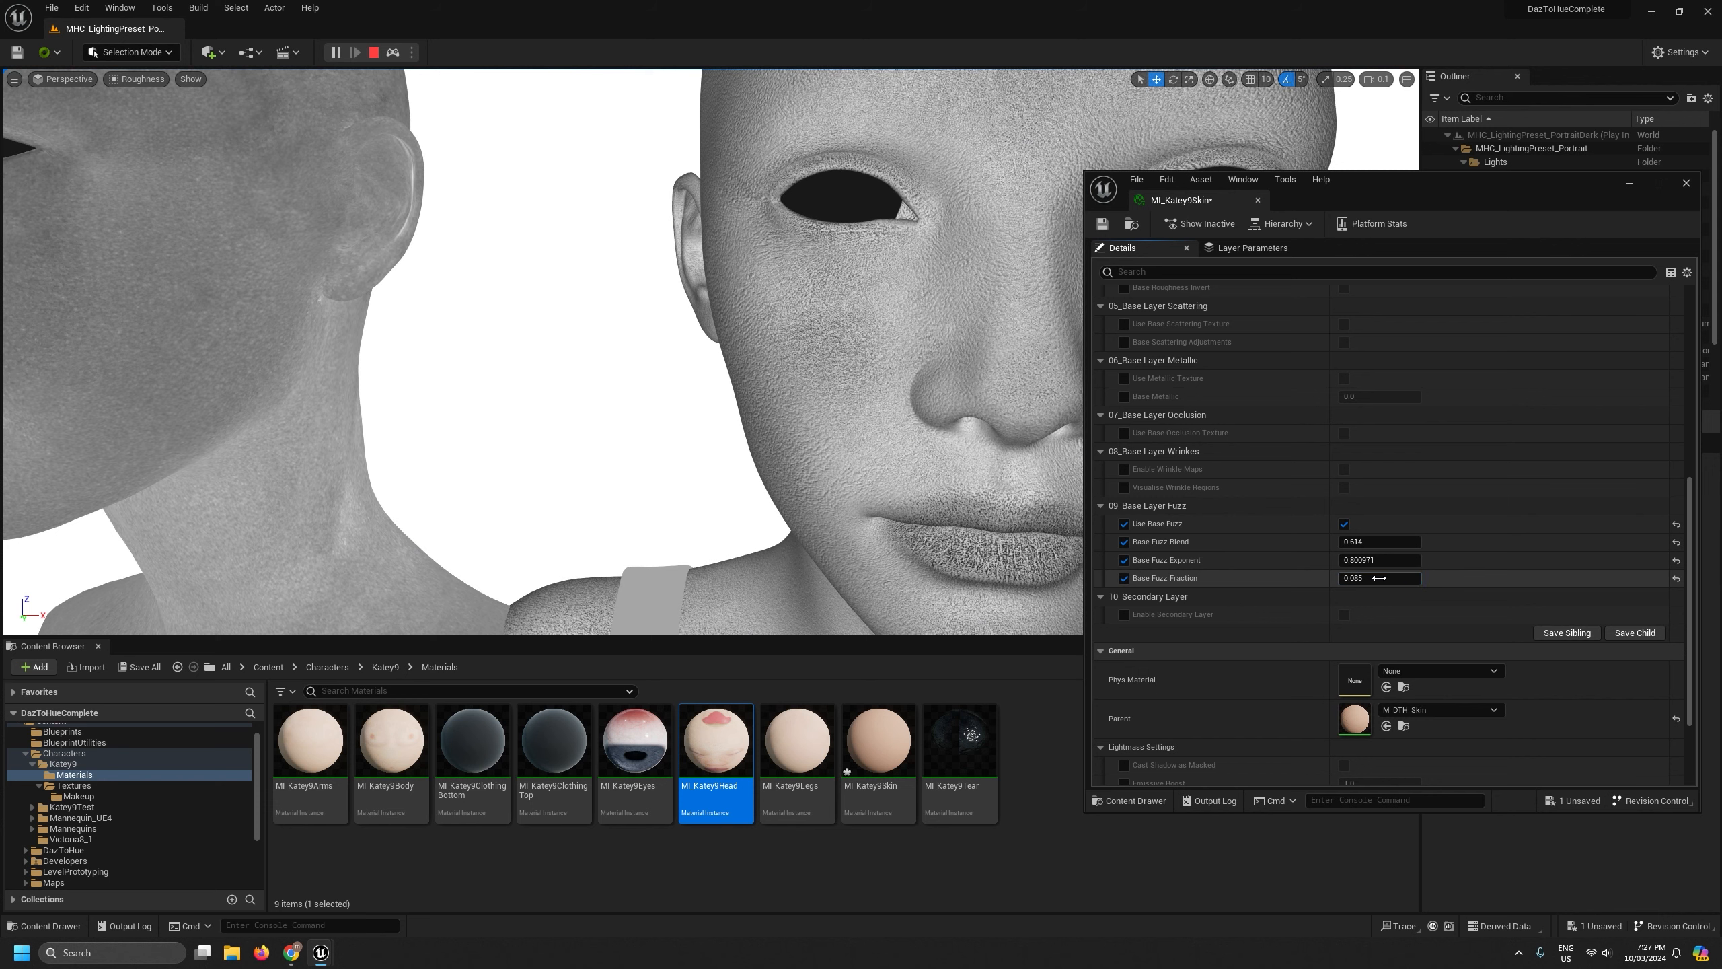
Return the viewport to Lit and reset Base Fuzz Exponent and Base Fuzz Fraction to their default values
click(134, 80)
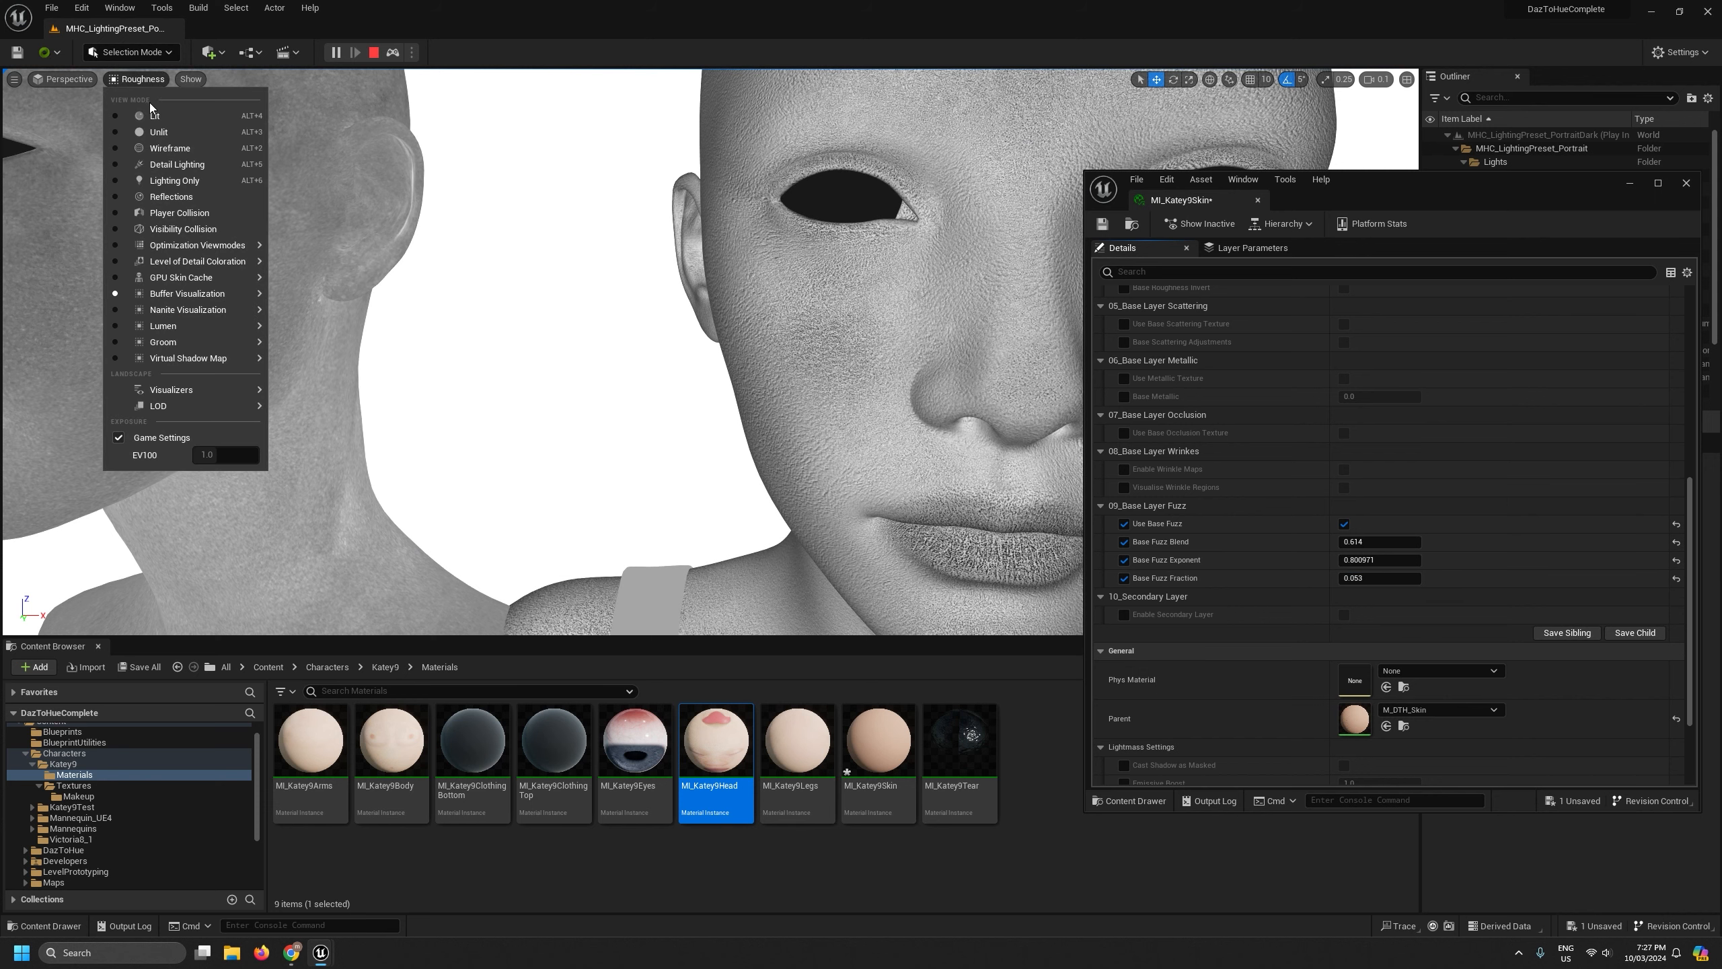
click(156, 113)
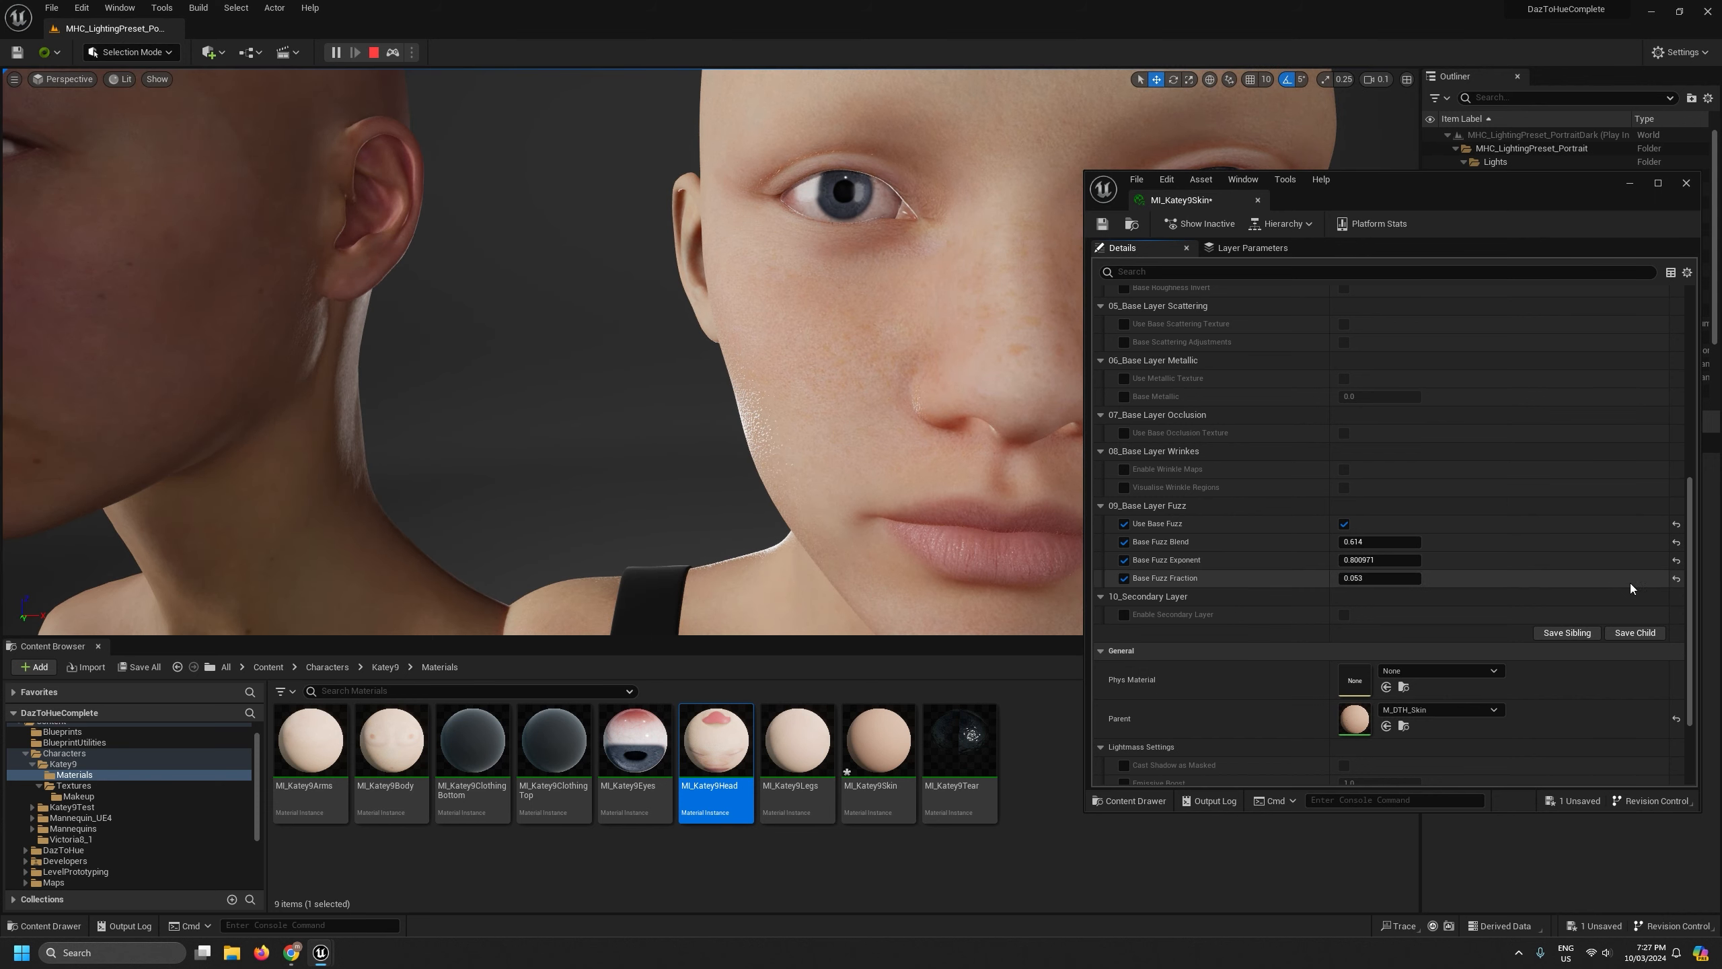
click(1677, 578)
click(1677, 560)
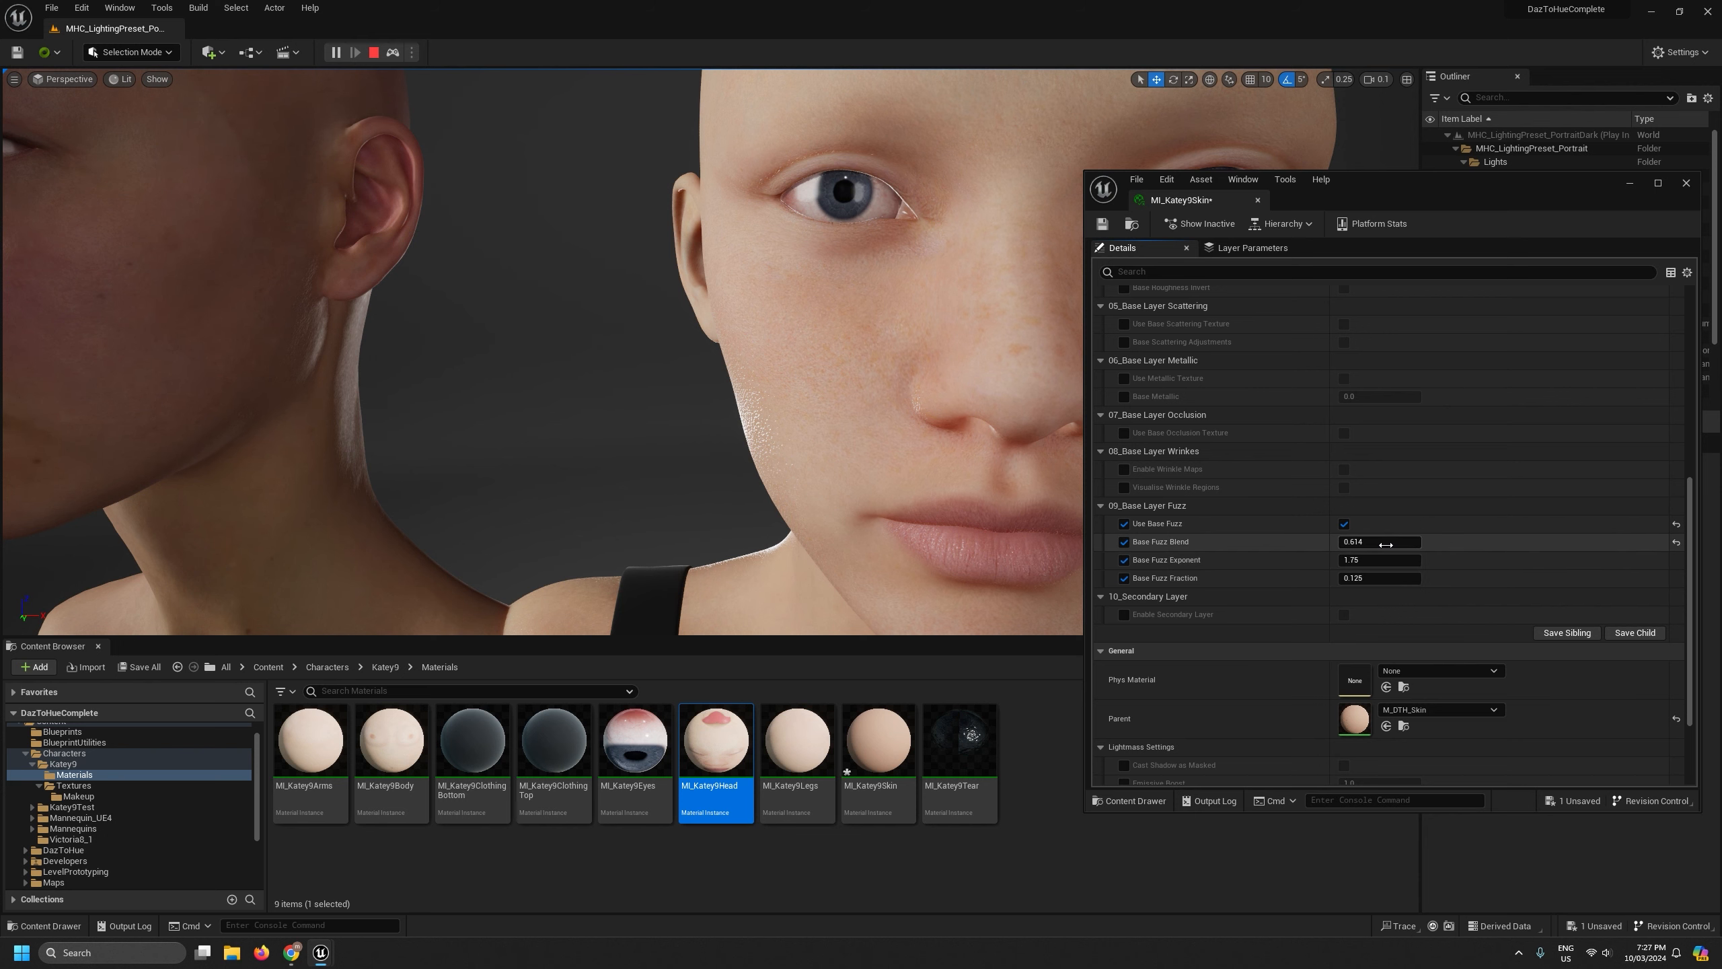
Set Base Fuzz Blend to 0.11 and compare the fuzz on both heads in close-up profile
drag(1385, 545, 1387, 543)
scroll(983, 445, up, 1)
key(s)
right_drag(1017, 447, 743, 367)
key(w)
key(s)
key(a)
scroll(753, 445, down, 1)
key(d)
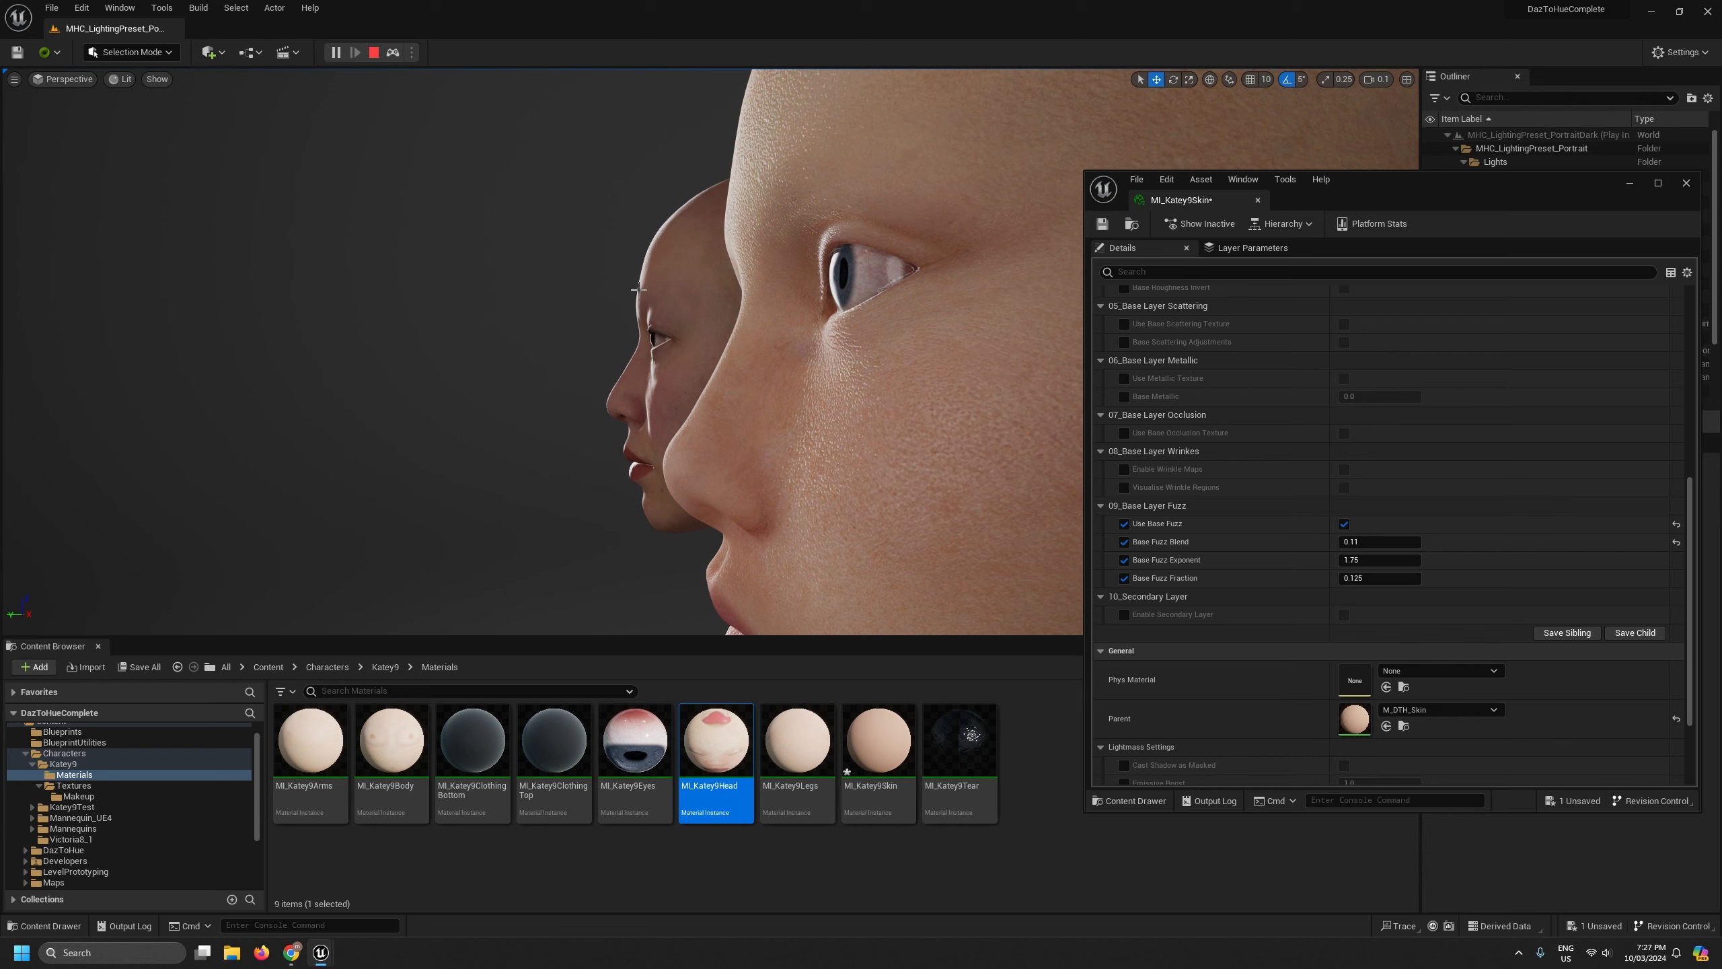
right_drag(663, 239, 653, 243)
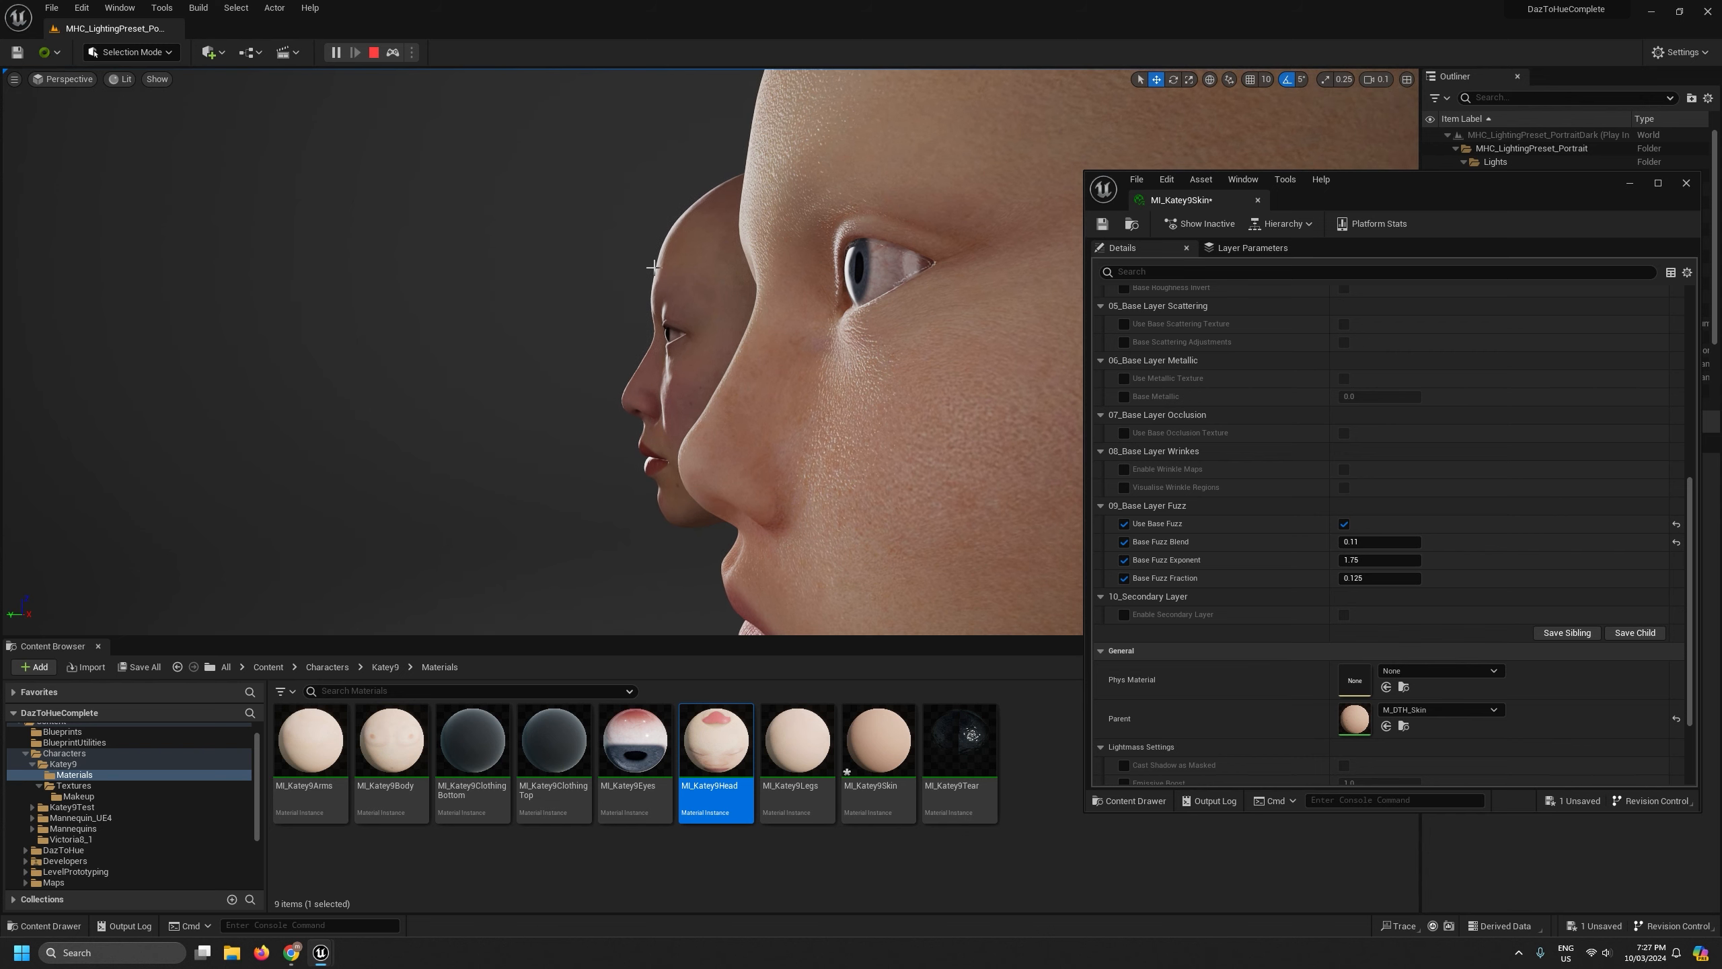
Set Base Fuzz Blend to 0.038 and compare both heads from the front
drag(1369, 541, 1366, 542)
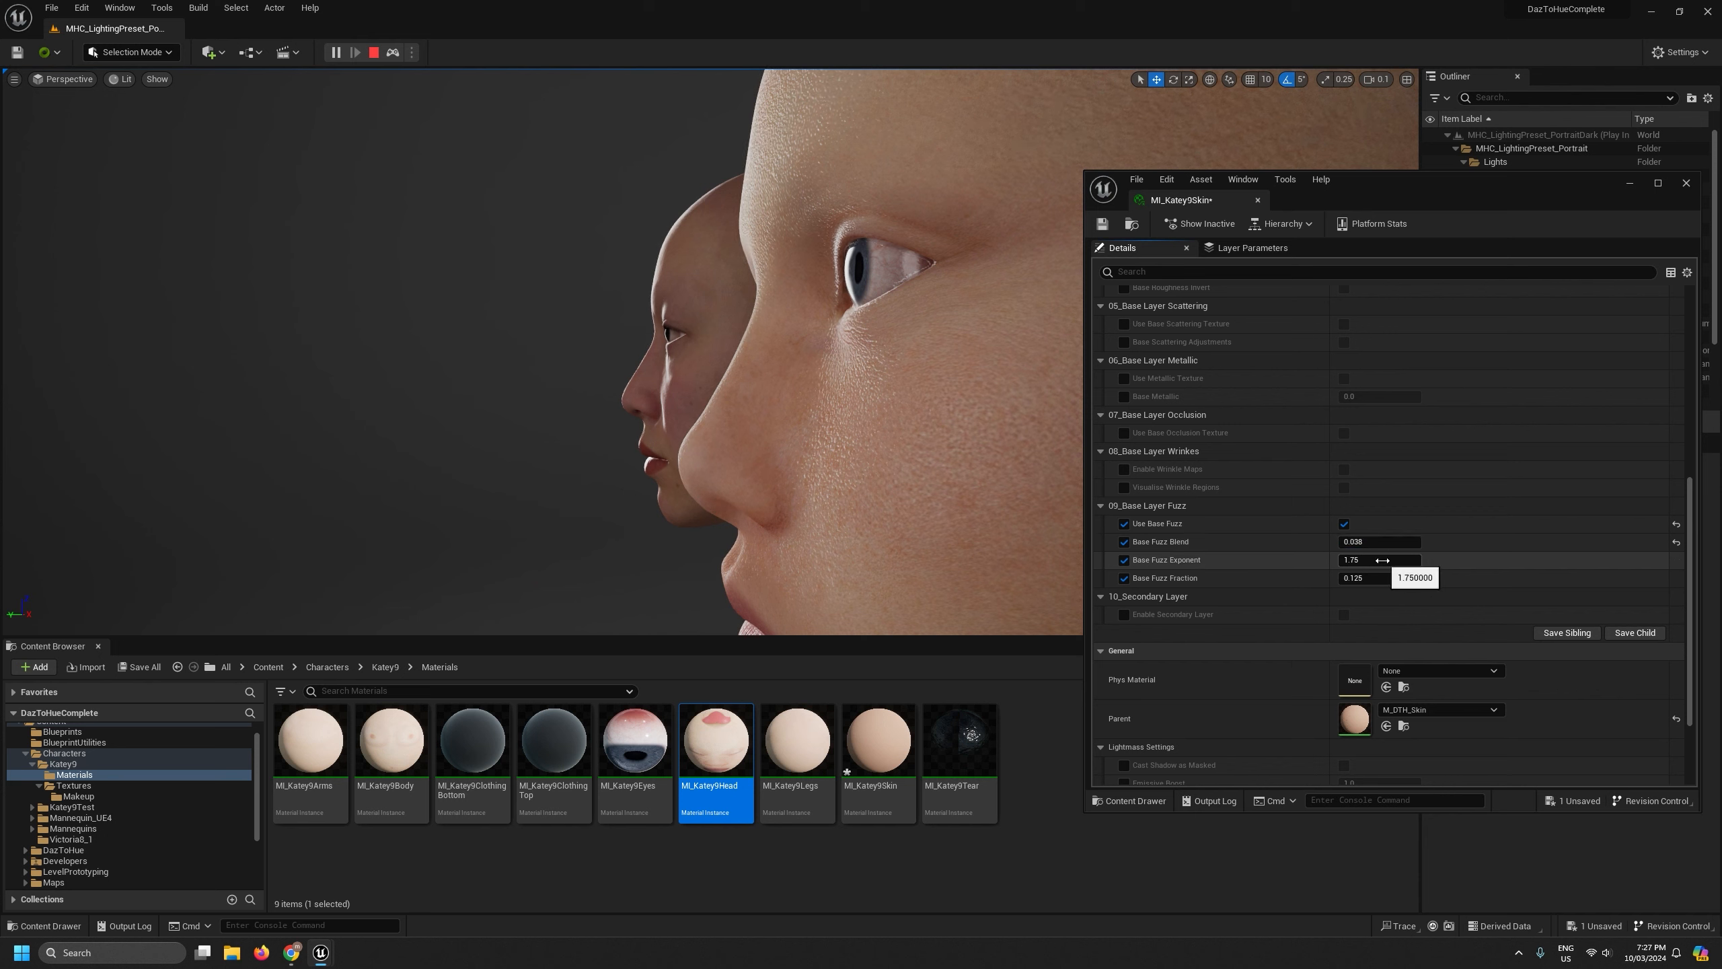
key(s)
scroll(841, 353, up, 3)
right_drag(841, 353, 936, 338)
key(a)
key(w)
key(d)
scroll(962, 349, down, 2)
key(w)
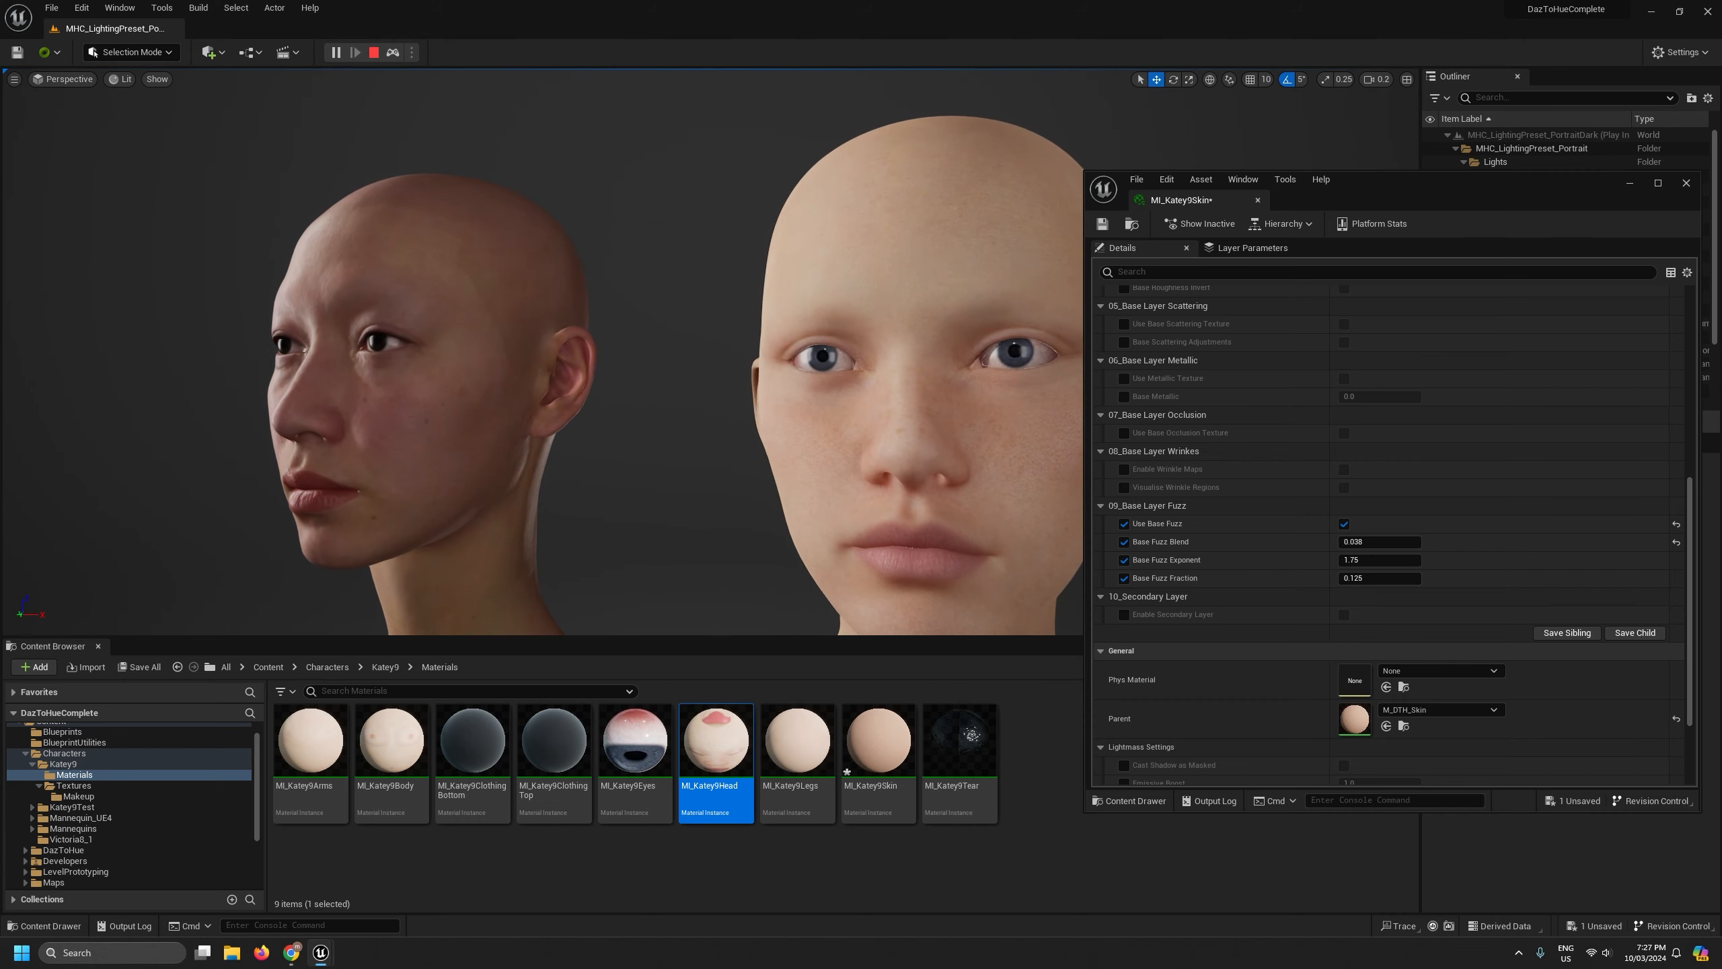
Save the MI_Katey9Skin material instance and inspect Katey9's chest and face beside the MetaHuman head
scroll(1278, 573, up, 10)
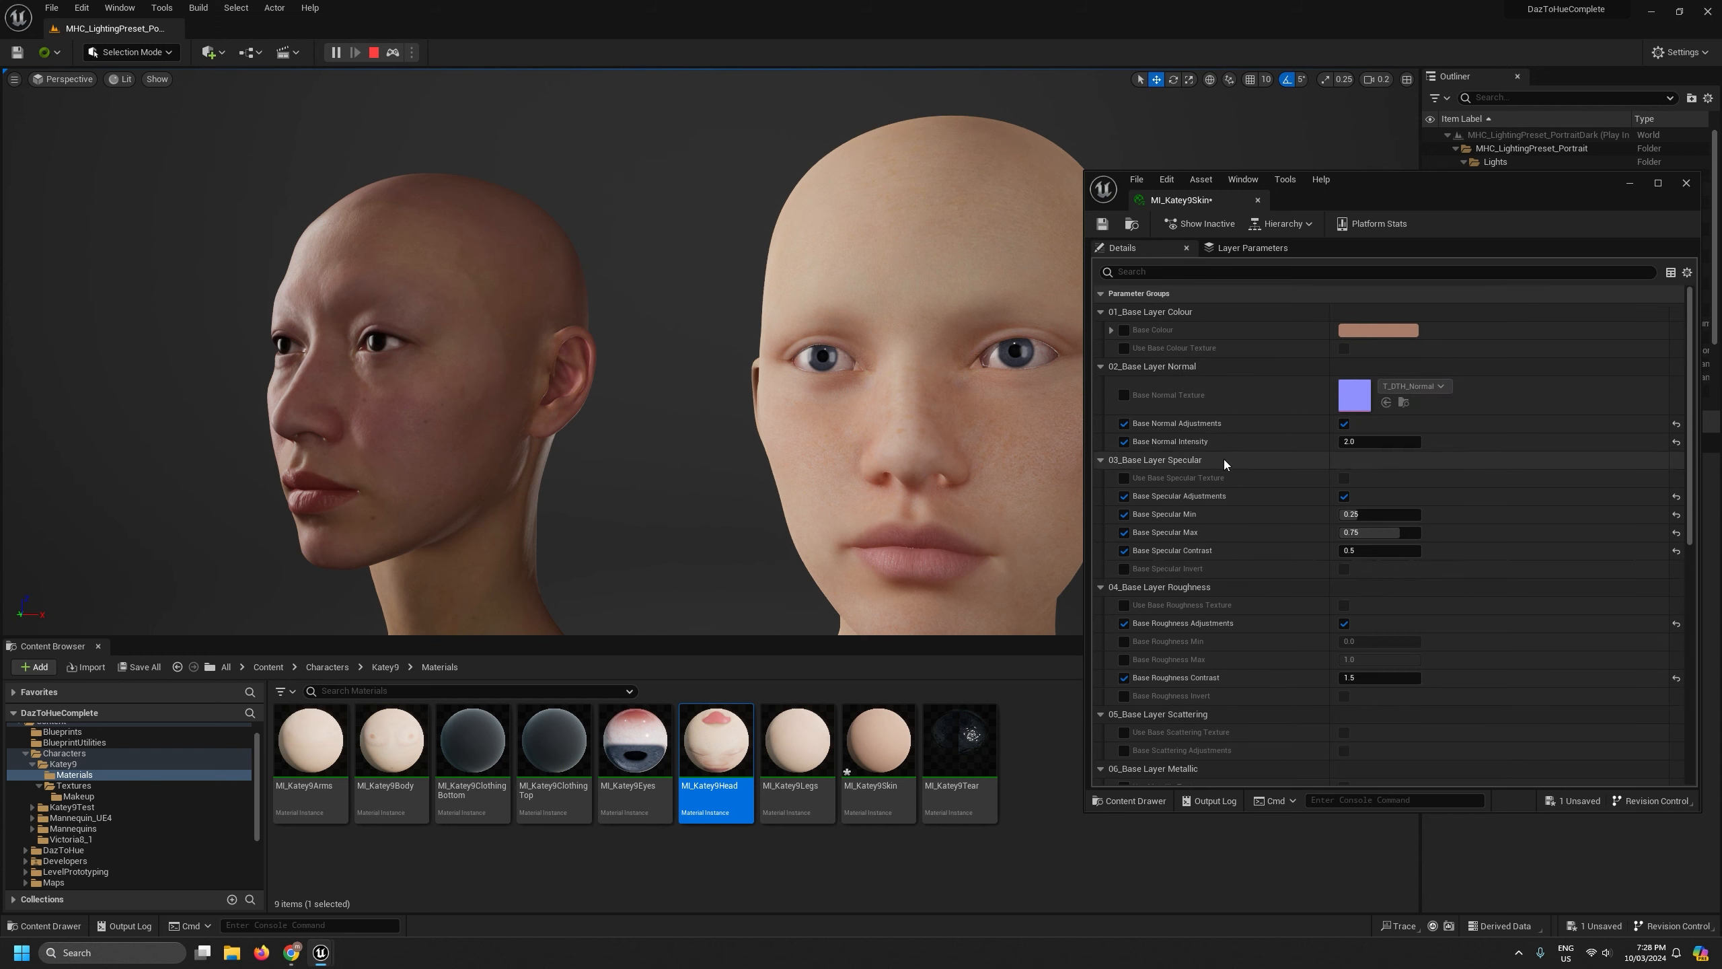
click(1102, 225)
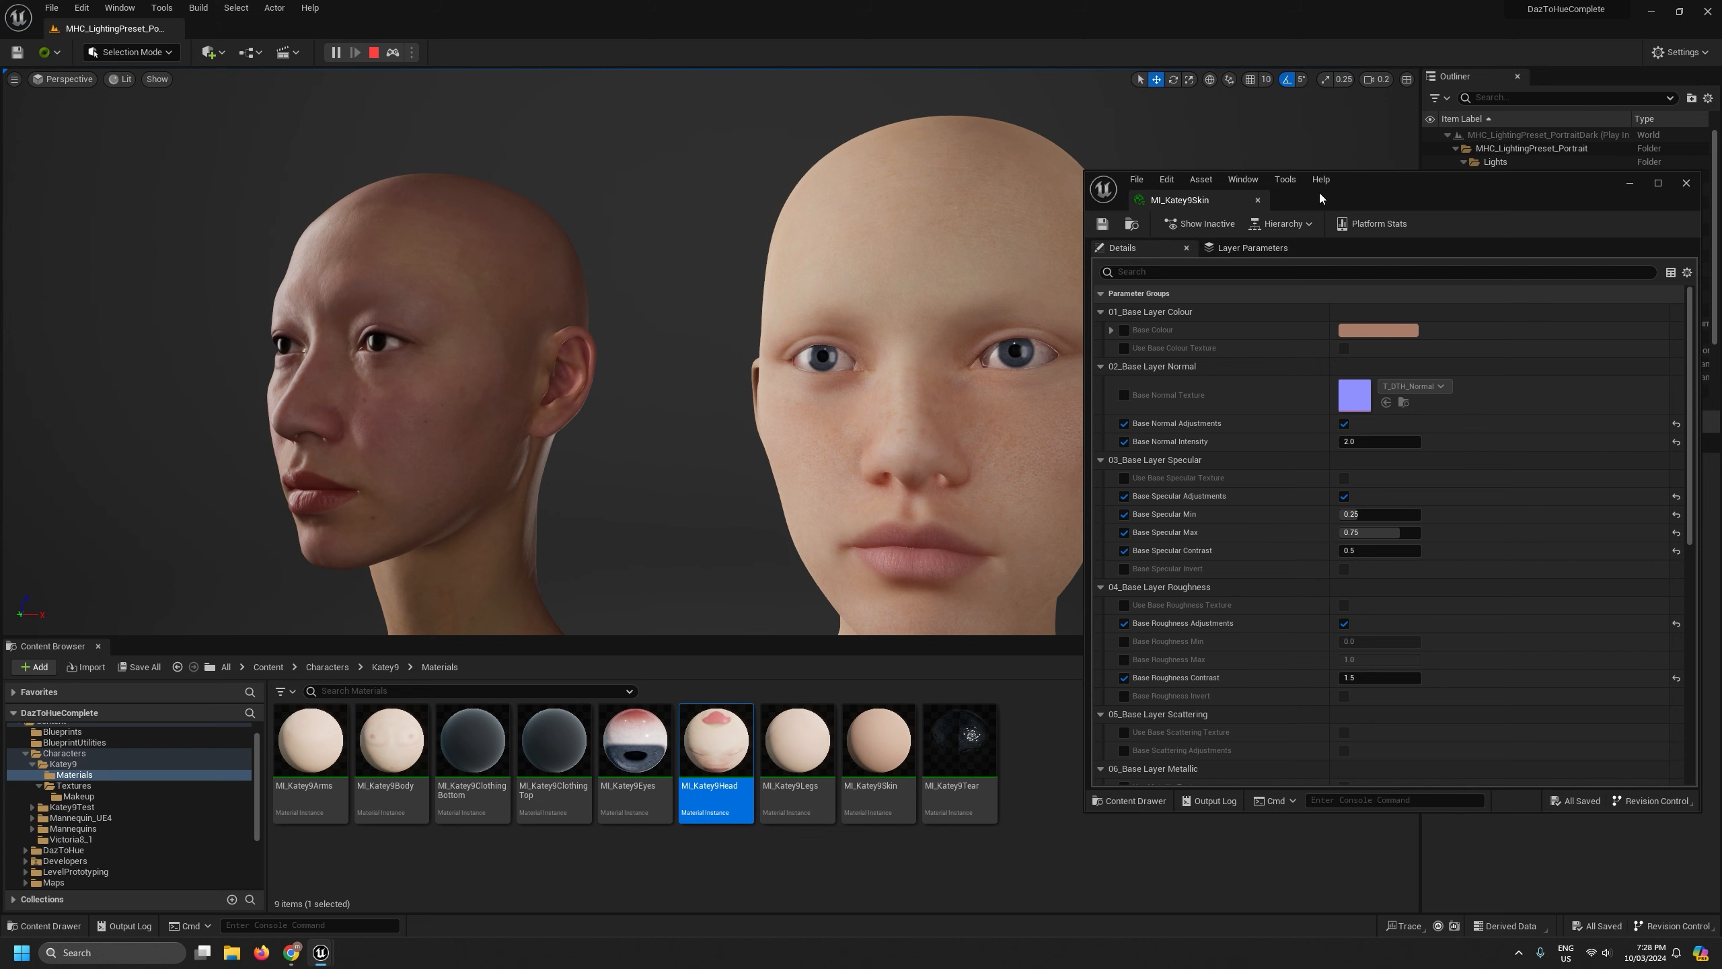
drag(1403, 181, 1424, 245)
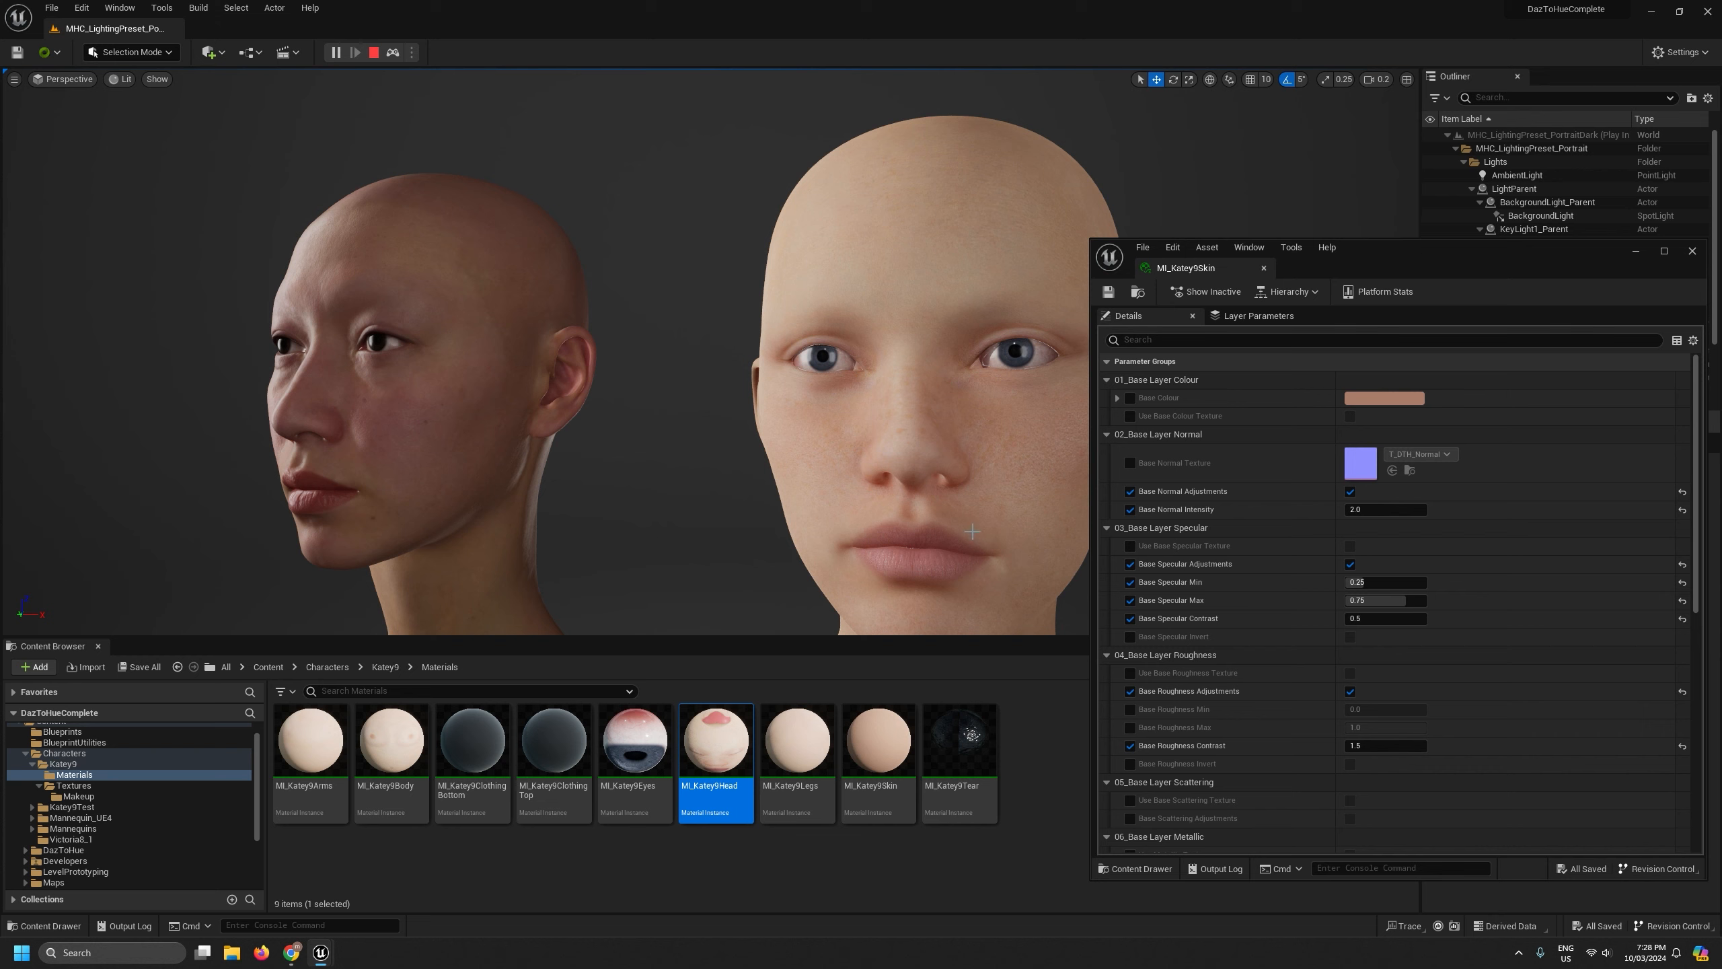
right_drag(625, 382, 621, 401)
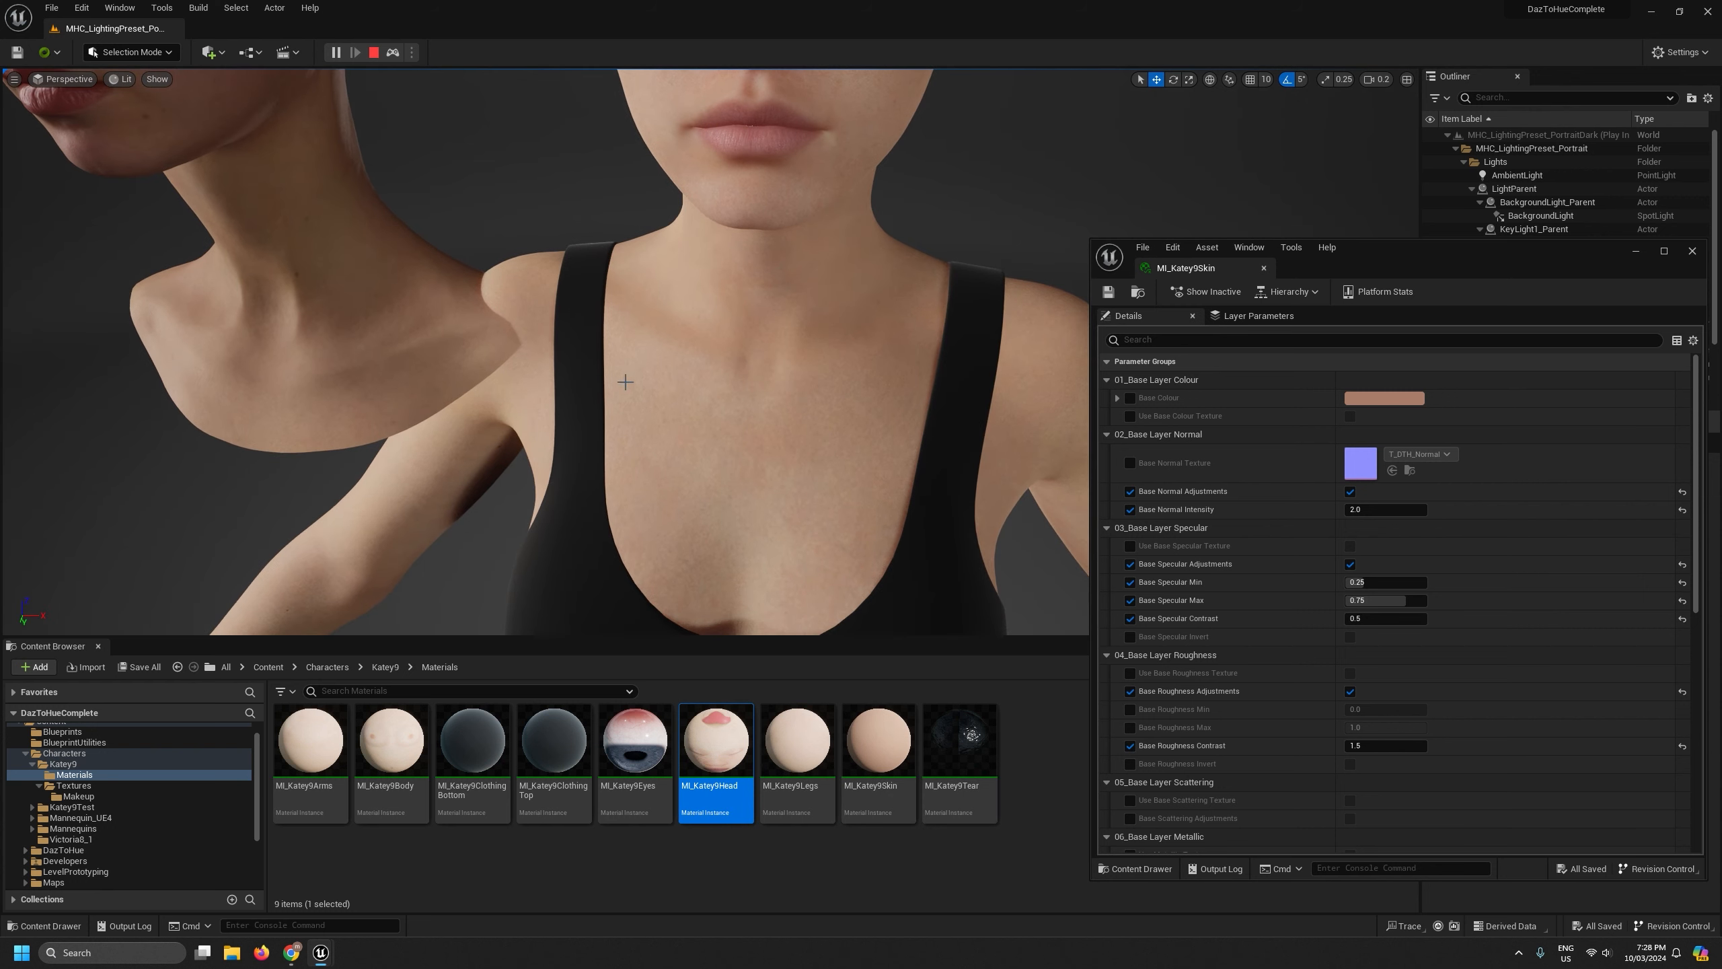
right_drag(685, 222, 741, 239)
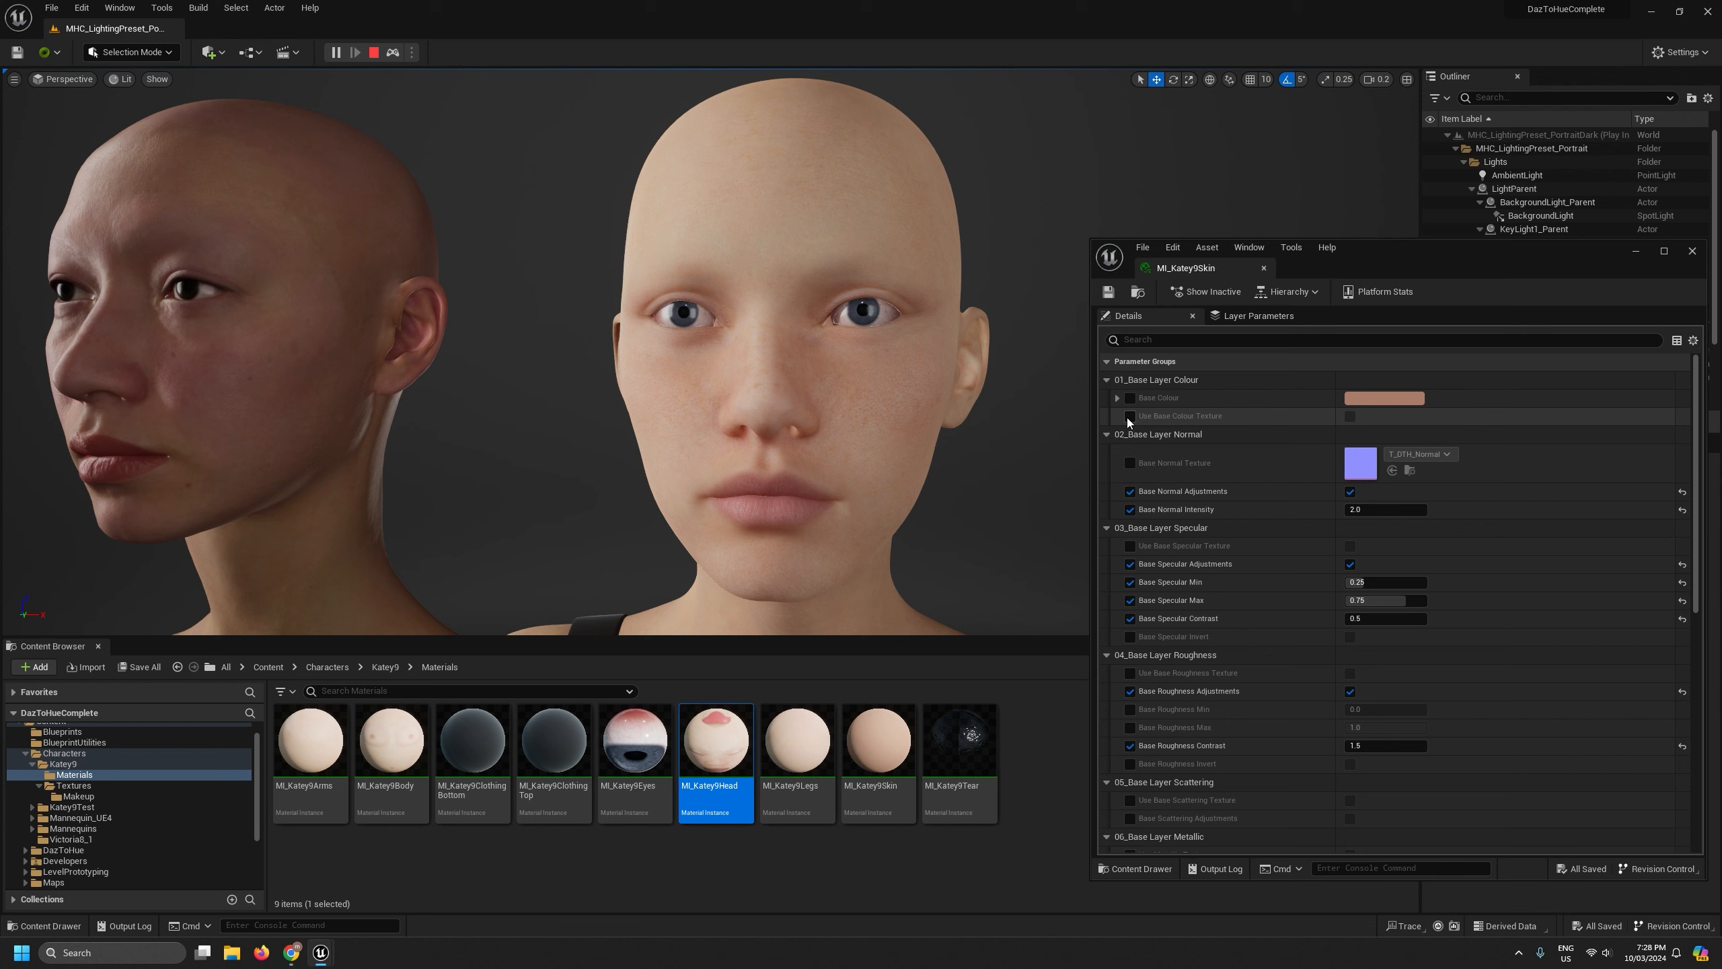
Enable Use Base Colour Texture and Use Physical Skin Model in MI_Katey9Skin and check the effect on Katey9
click(1129, 416)
click(1349, 415)
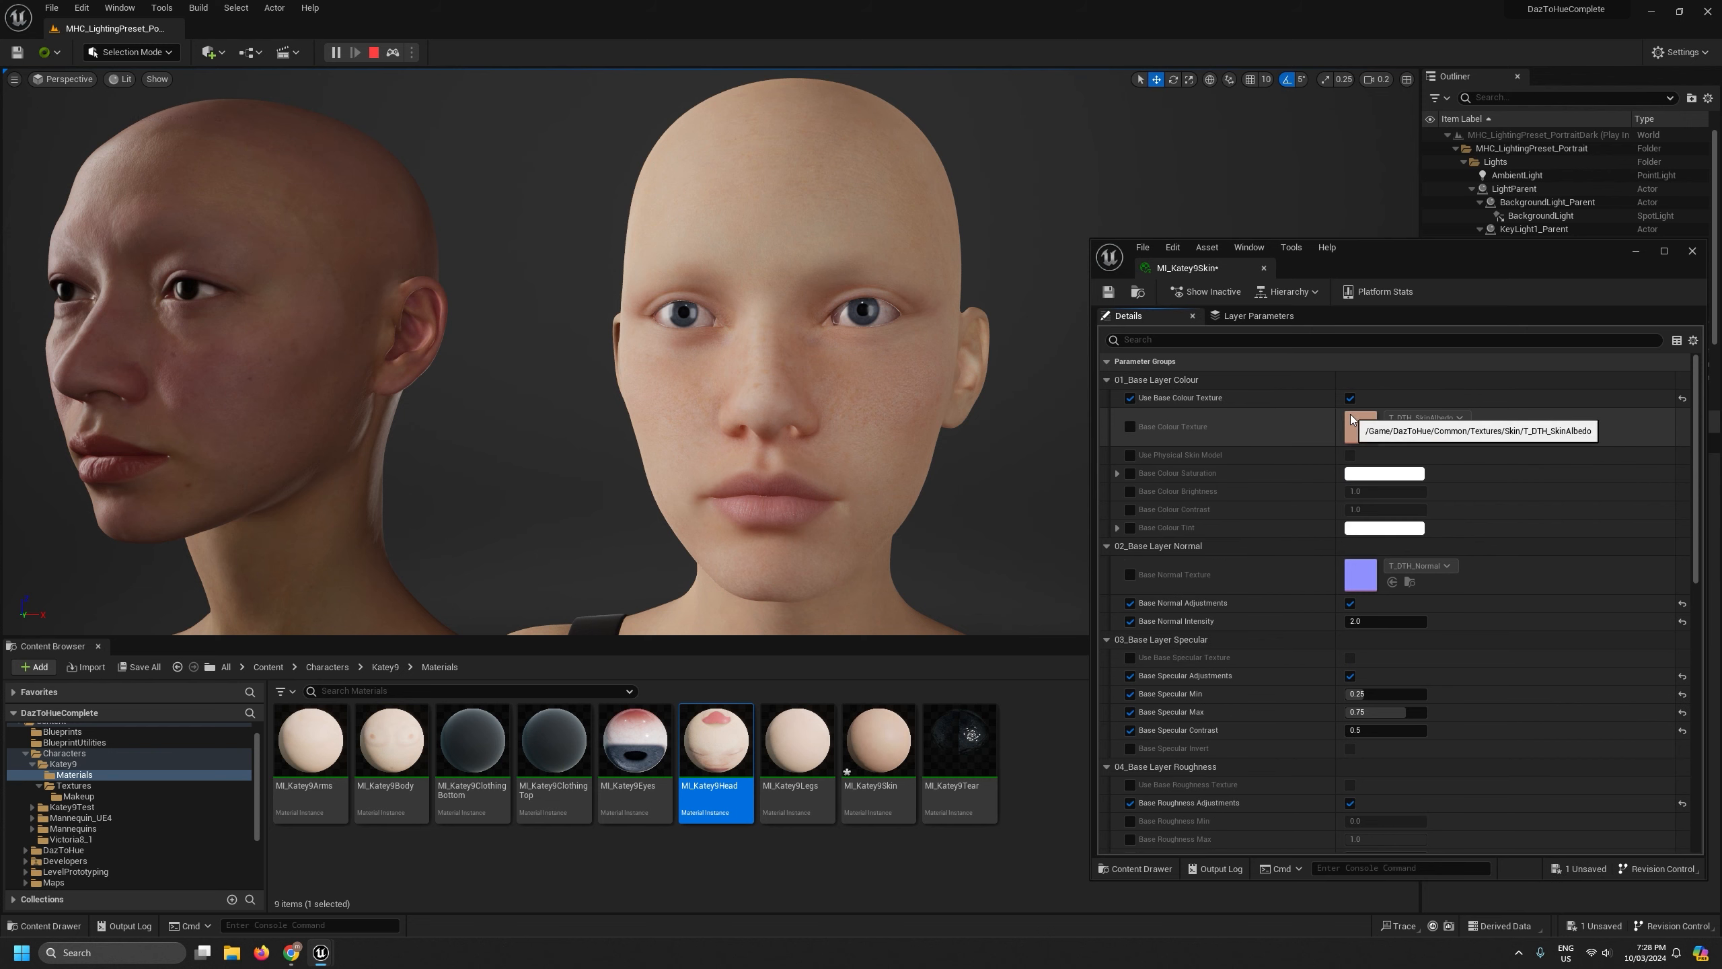
click(1130, 454)
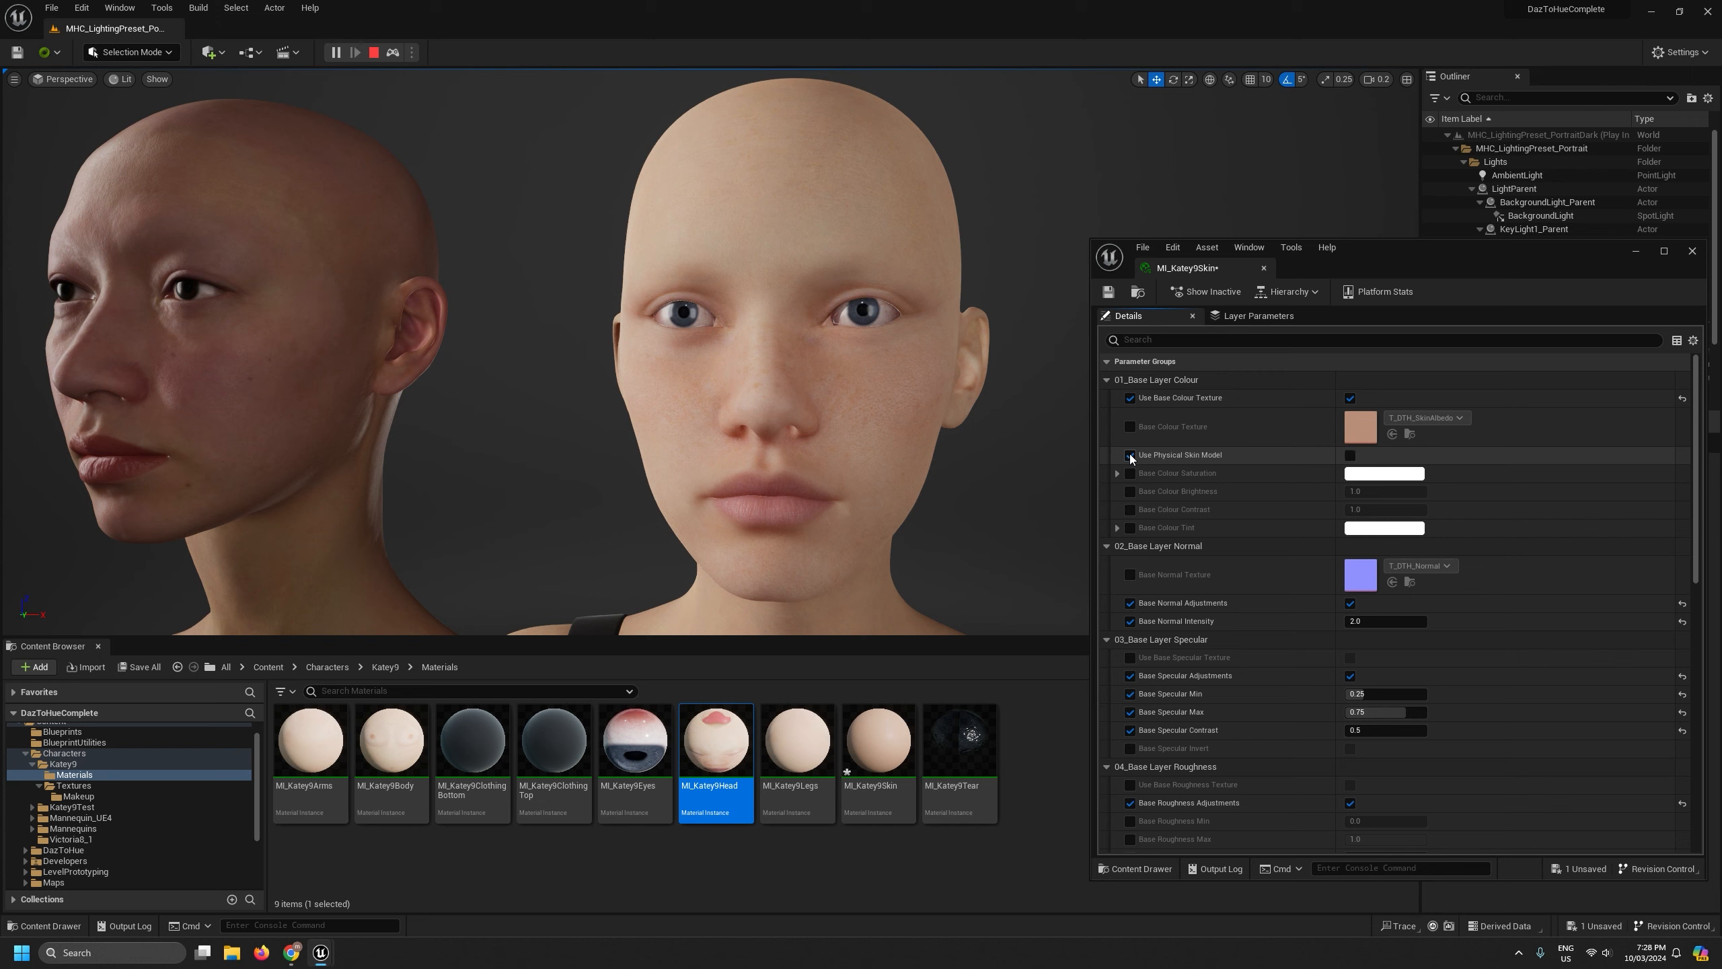
click(1350, 456)
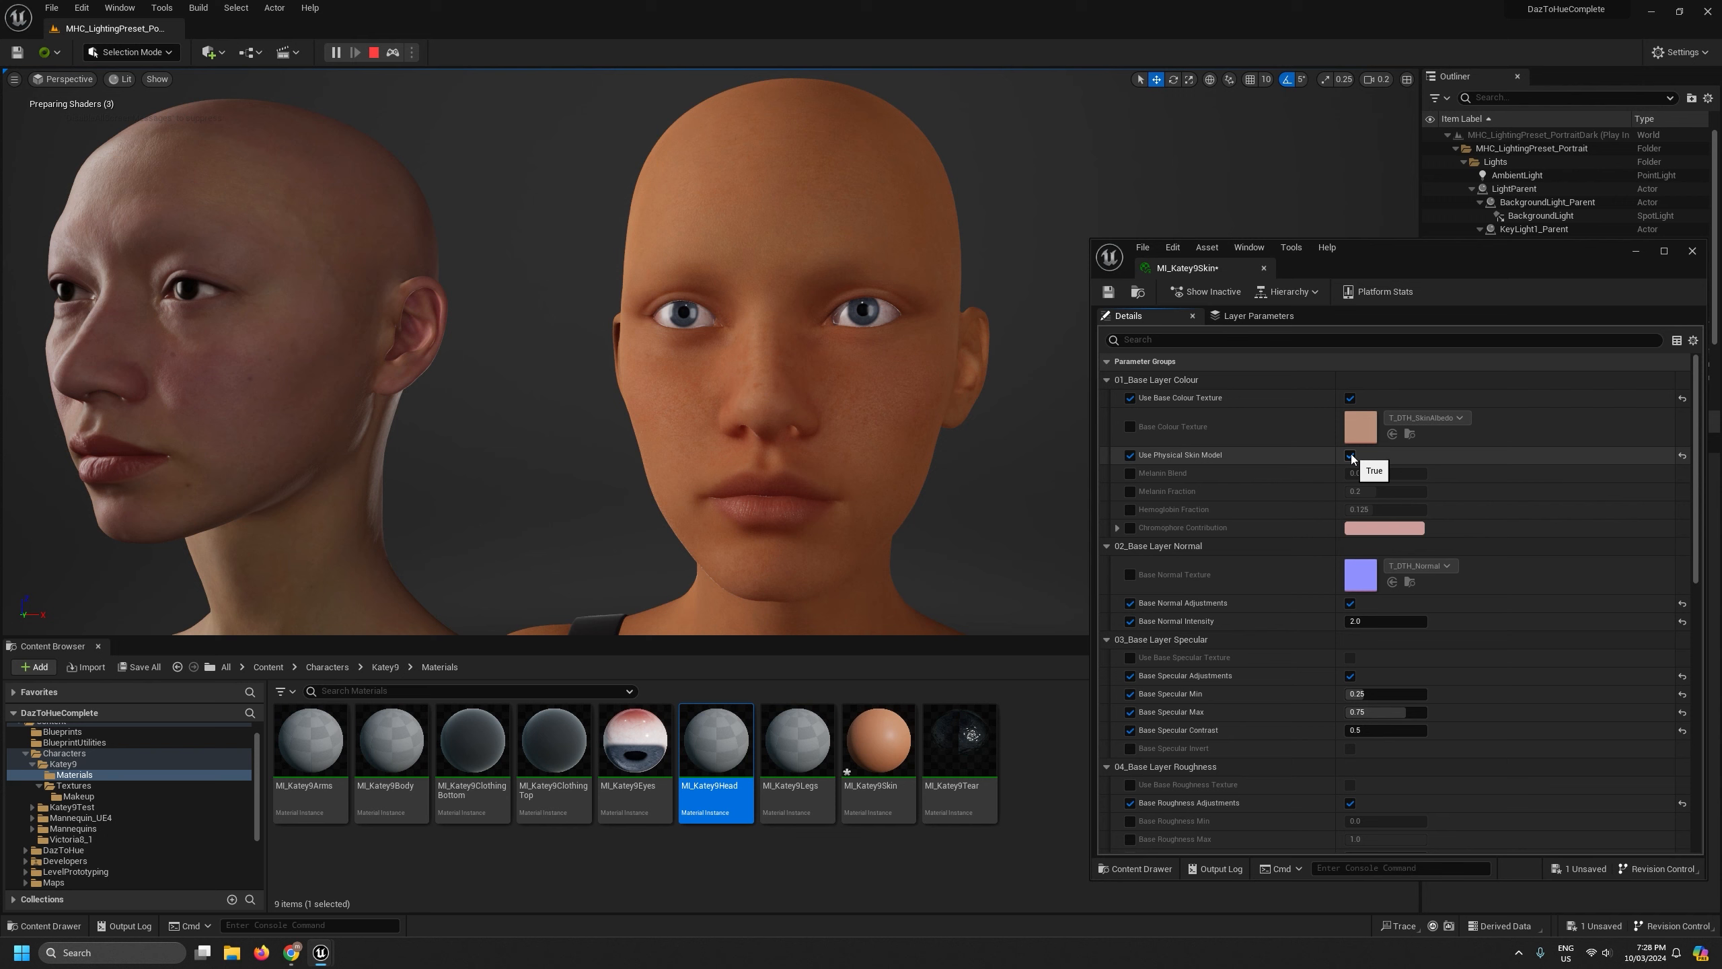
right_click(919, 402)
click(871, 437)
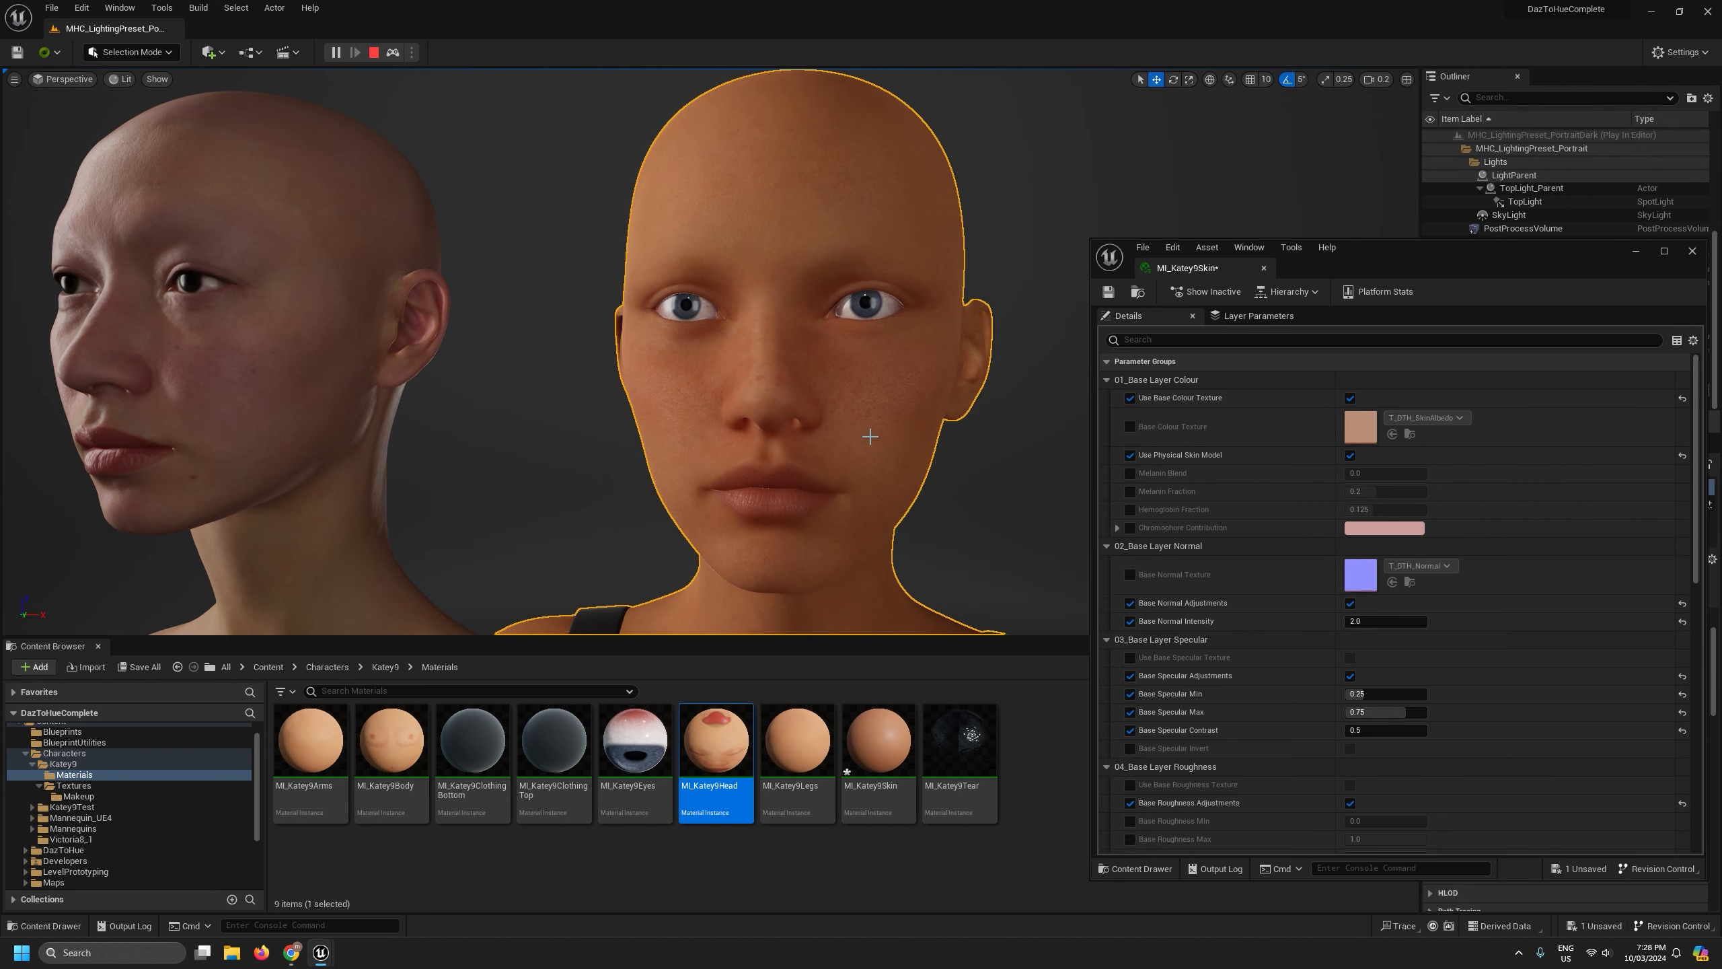
mouse_move(891, 446)
right_down()
mouse_move(956, 485)
mouse_move(895, 475)
mouse_move(892, 445)
right_up()
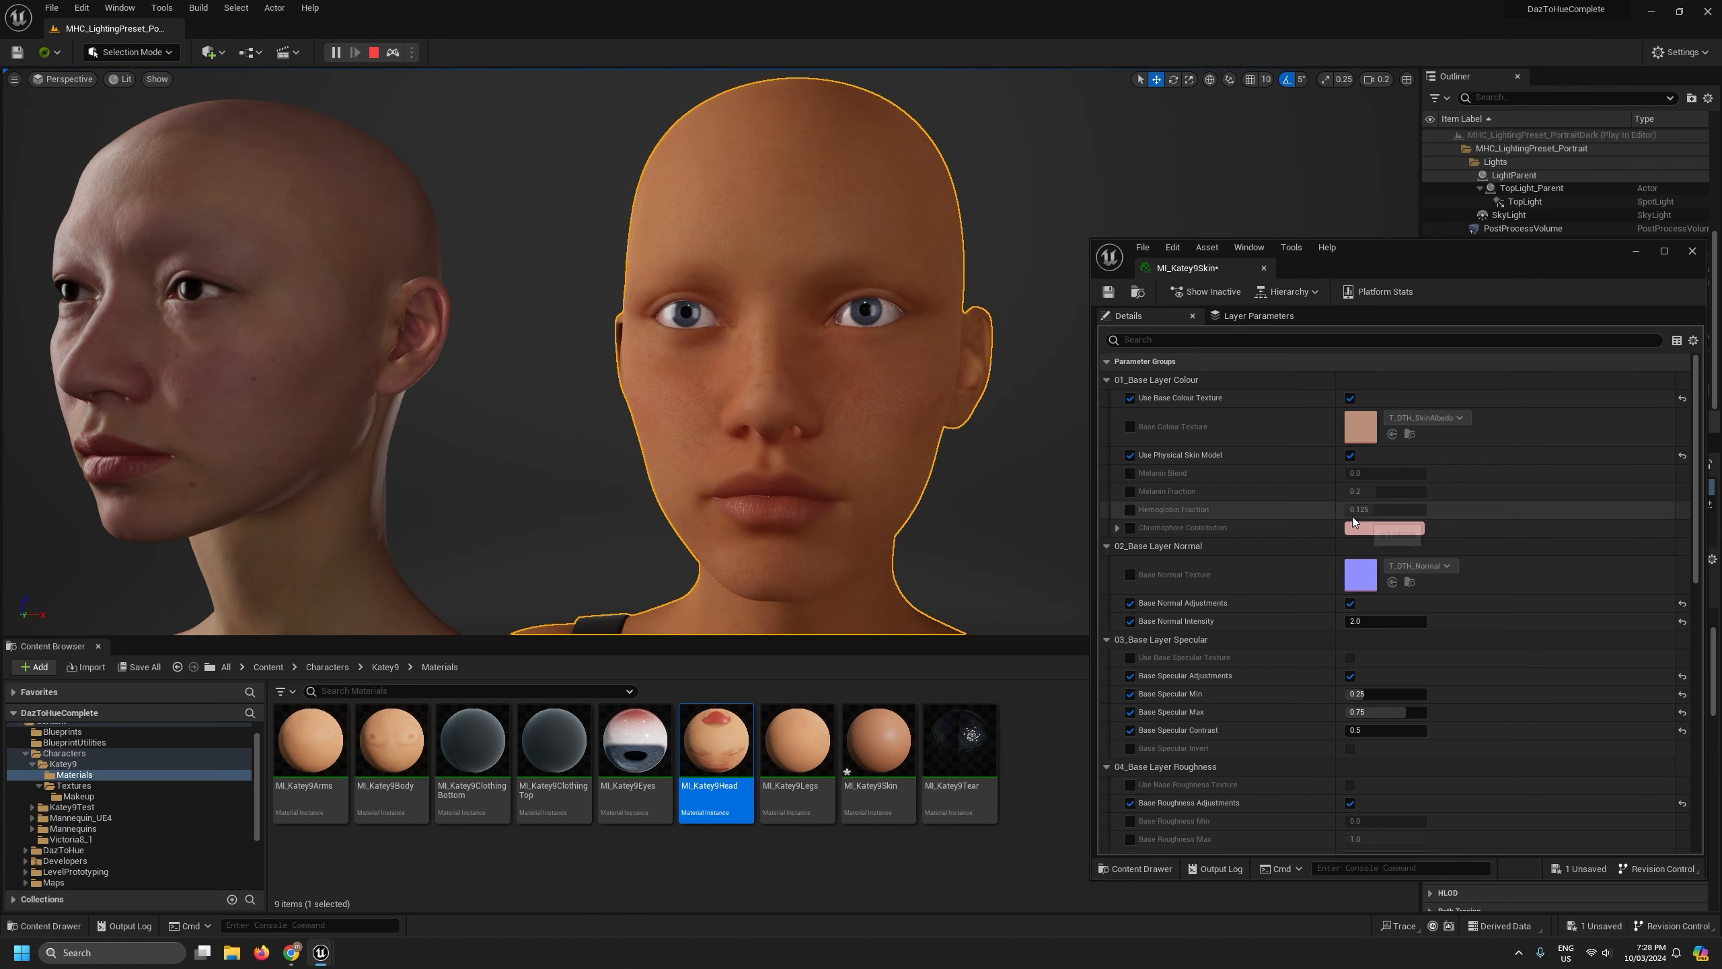
Enable the Melanin Blend, Melanin Fraction, Hemoglobin Fraction and Chromophore Contribution overrides
click(1131, 473)
click(1131, 491)
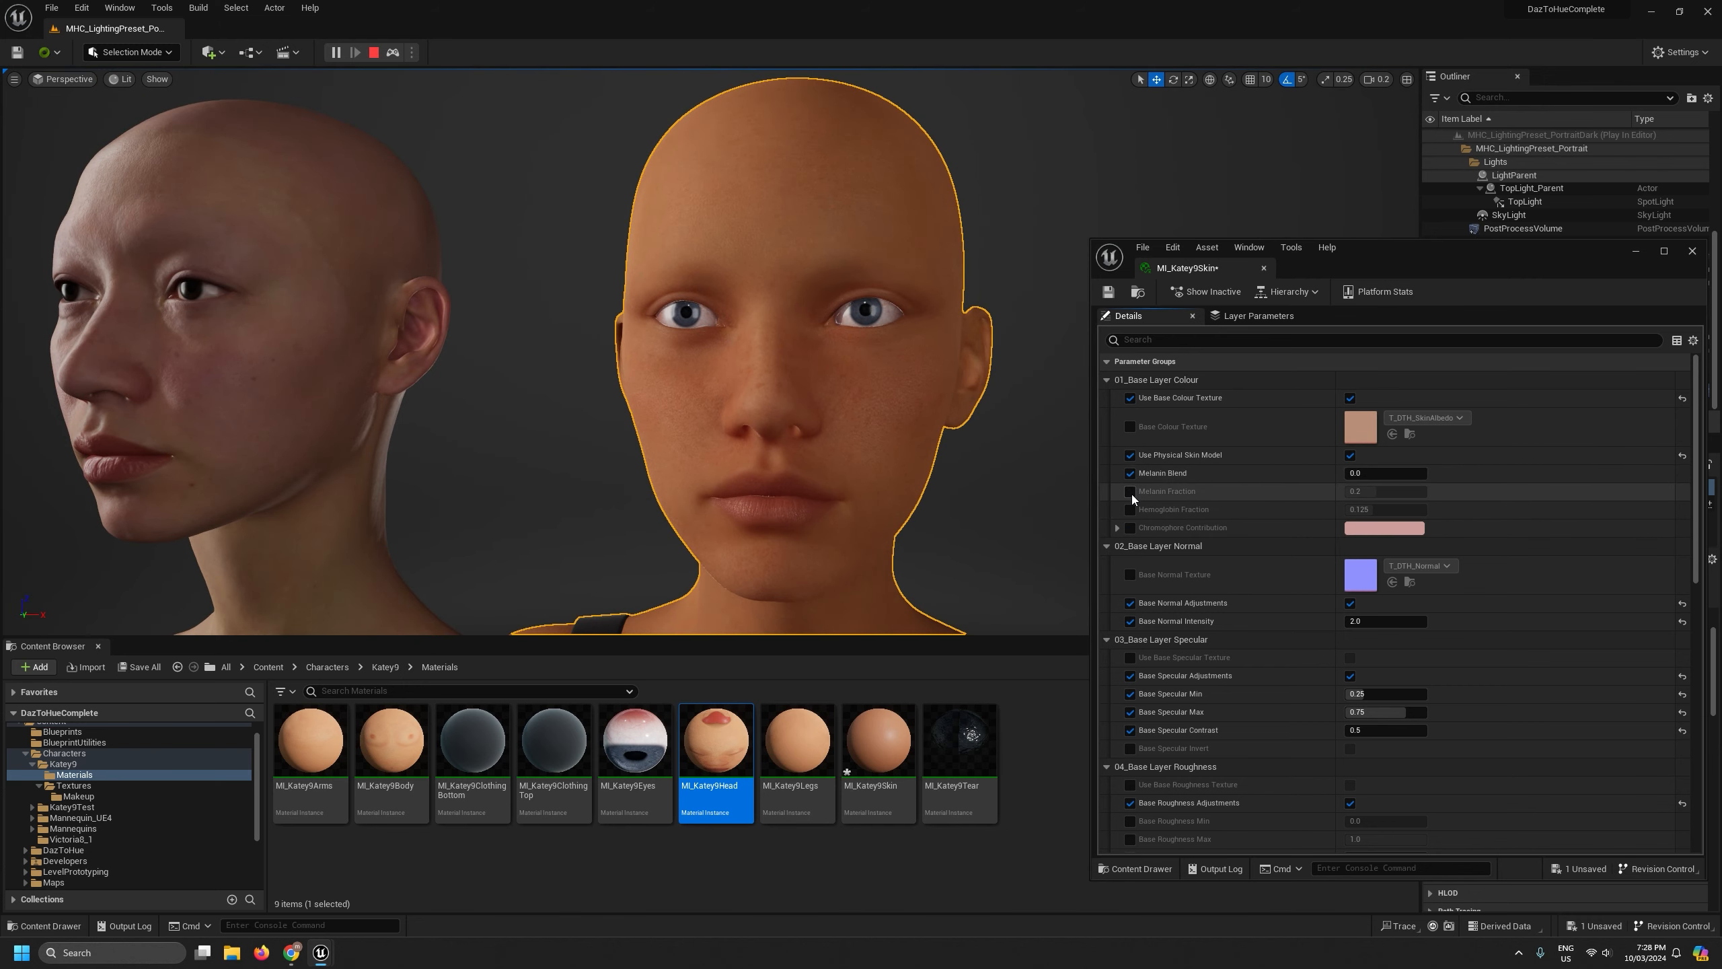
click(1131, 509)
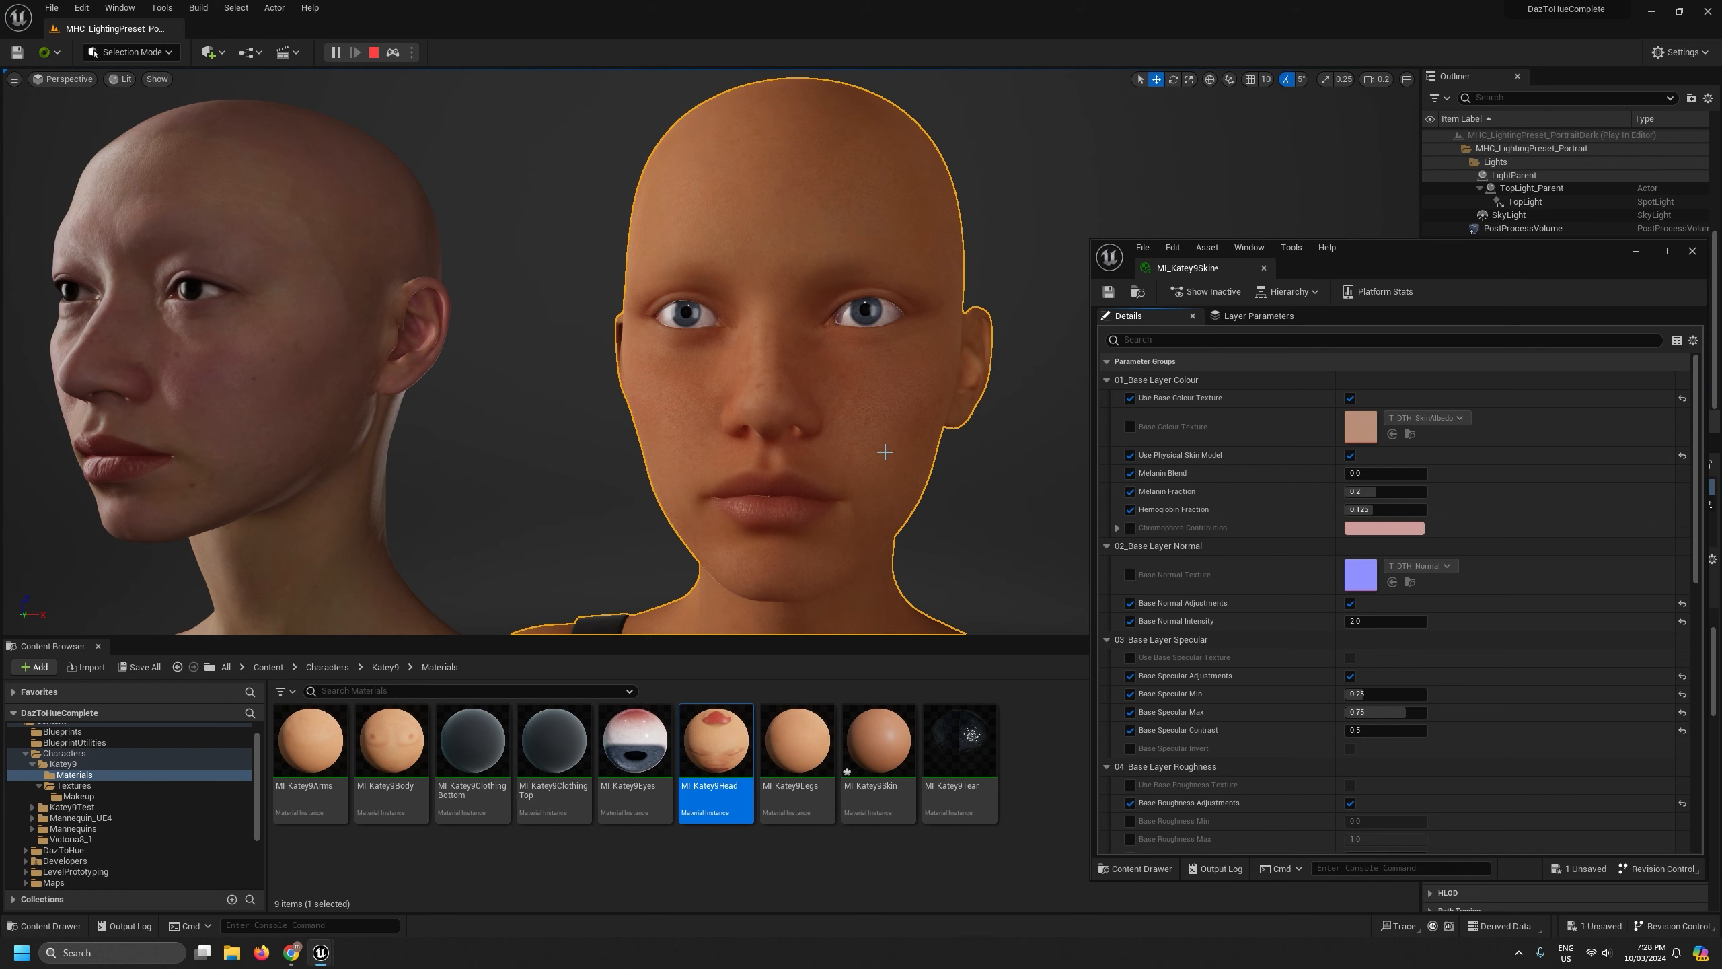
mouse_move(631, 351)
right_down()
mouse_move(644, 377)
mouse_move(614, 353)
right_up()
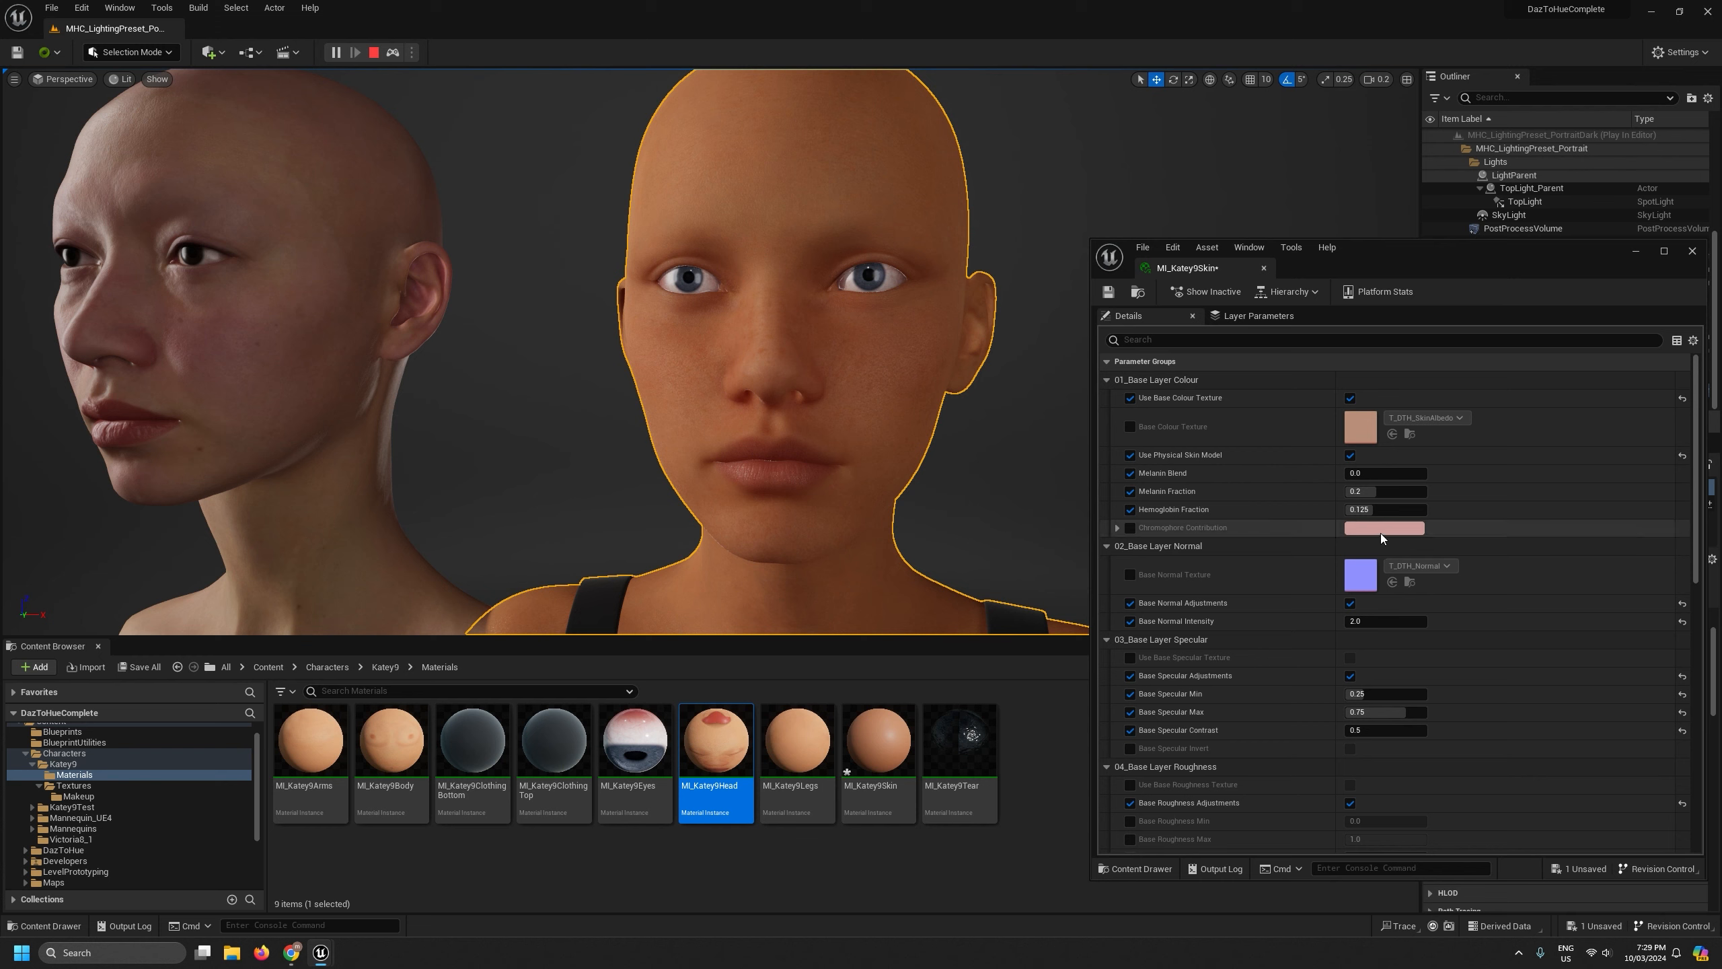
click(1129, 528)
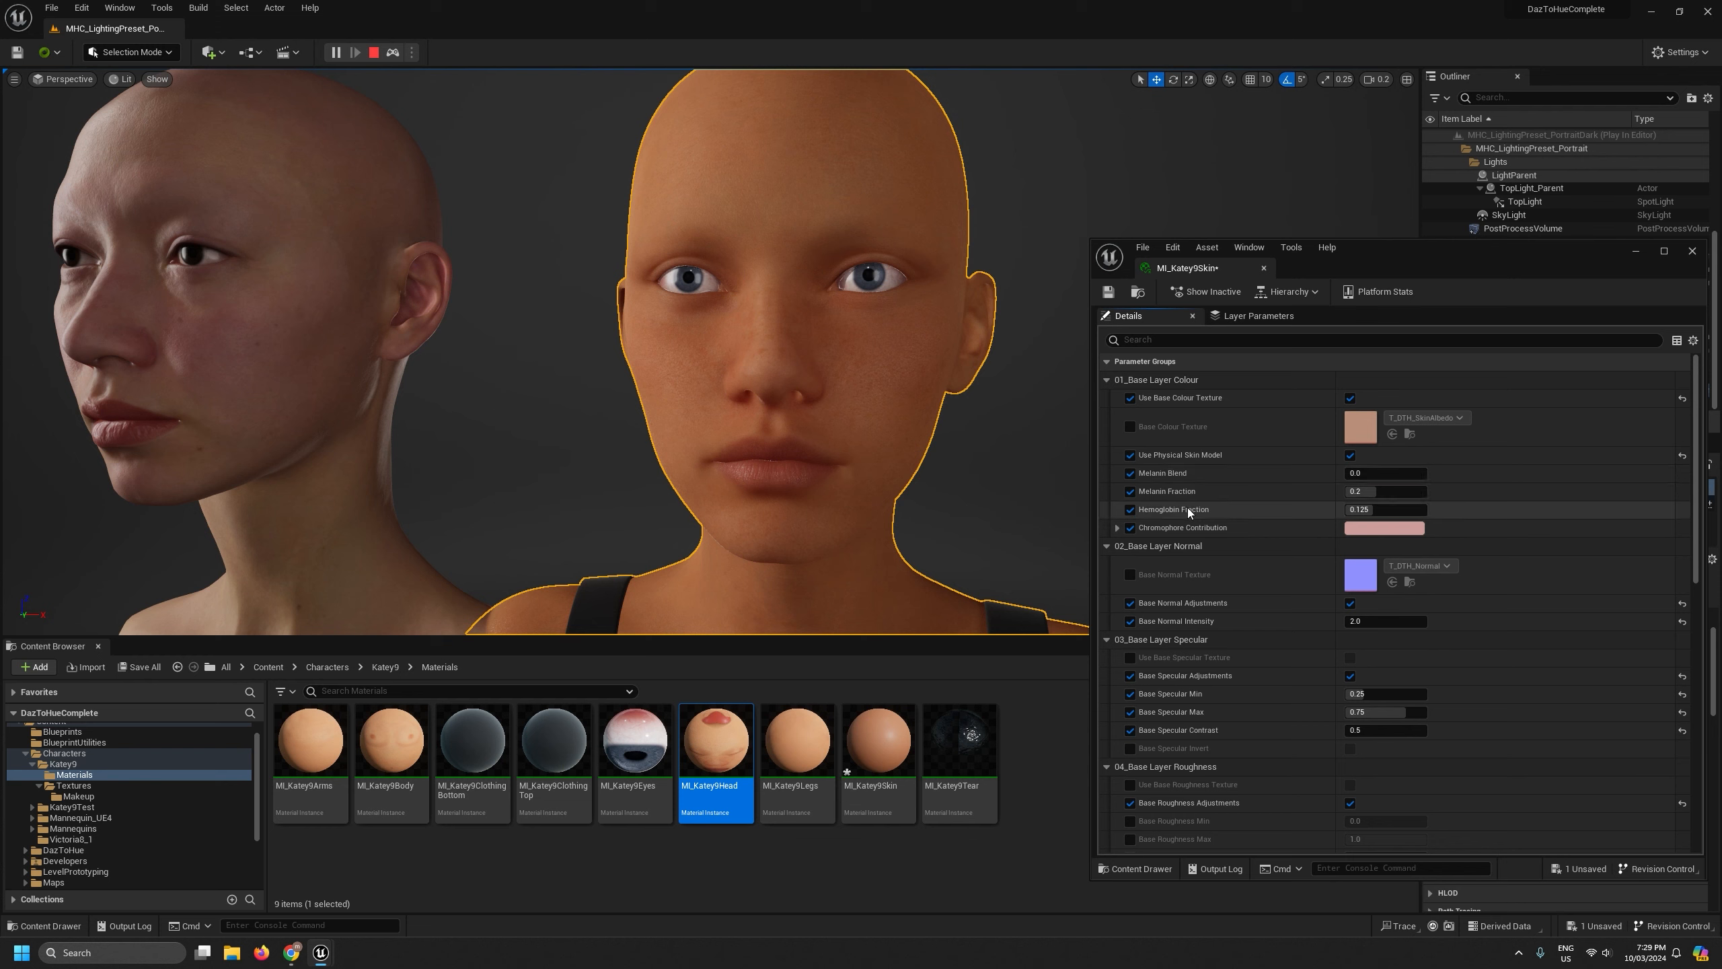
Set Melanin Blend to 0.464, Melanin Fraction to 0.316 and Hemoglobin Fraction to 0.2958, and inspect the skin from several angles
drag(1353, 473, 1392, 473)
mouse_move(976, 441)
right_down()
mouse_move(1004, 461)
mouse_move(983, 434)
mouse_move(1023, 428)
mouse_move(956, 427)
right_up()
scroll(983, 434, up, 3)
key(s)
key(a)
key(w)
key(d)
scroll(949, 427, down, 3)
key(w)
key(s)
mouse_move(851, 441)
right_down()
mouse_move(881, 448)
mouse_move(851, 441)
right_up()
key(a)
key(d)
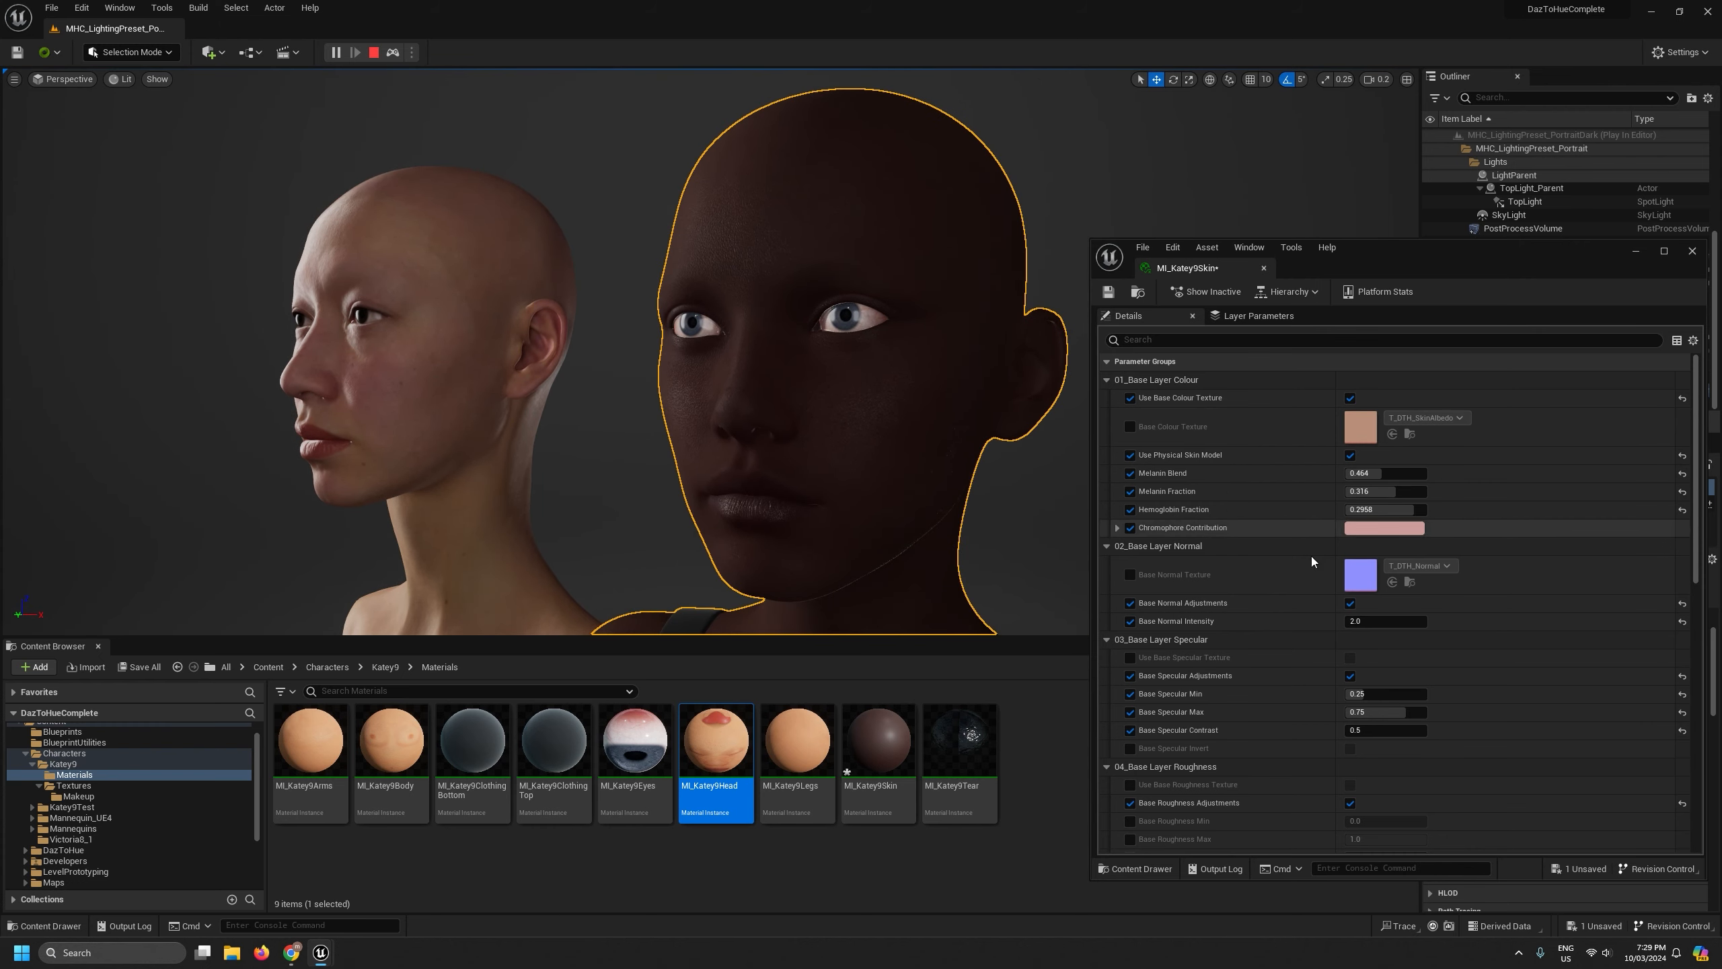
Set Melanin Blend to 0.536, Melanin Fraction to 0.396 and Hemoglobin Fraction to 0.2706, and open Katey9's Textures folder
drag(1377, 473, 1400, 492)
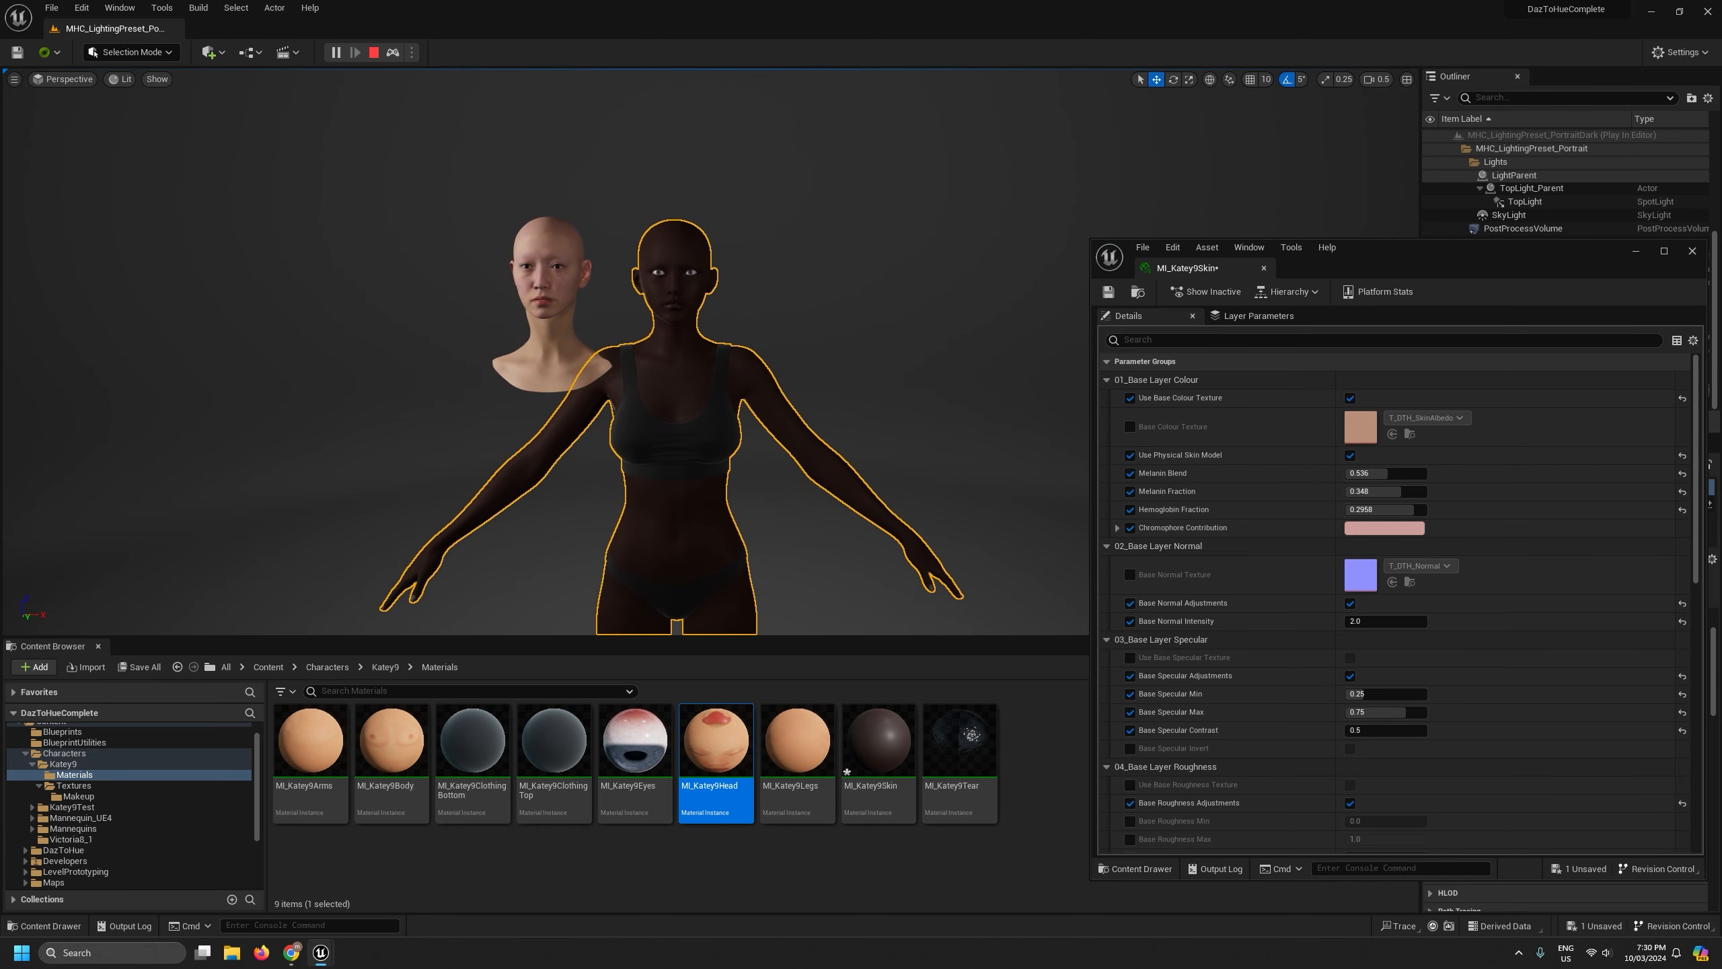
click(100, 786)
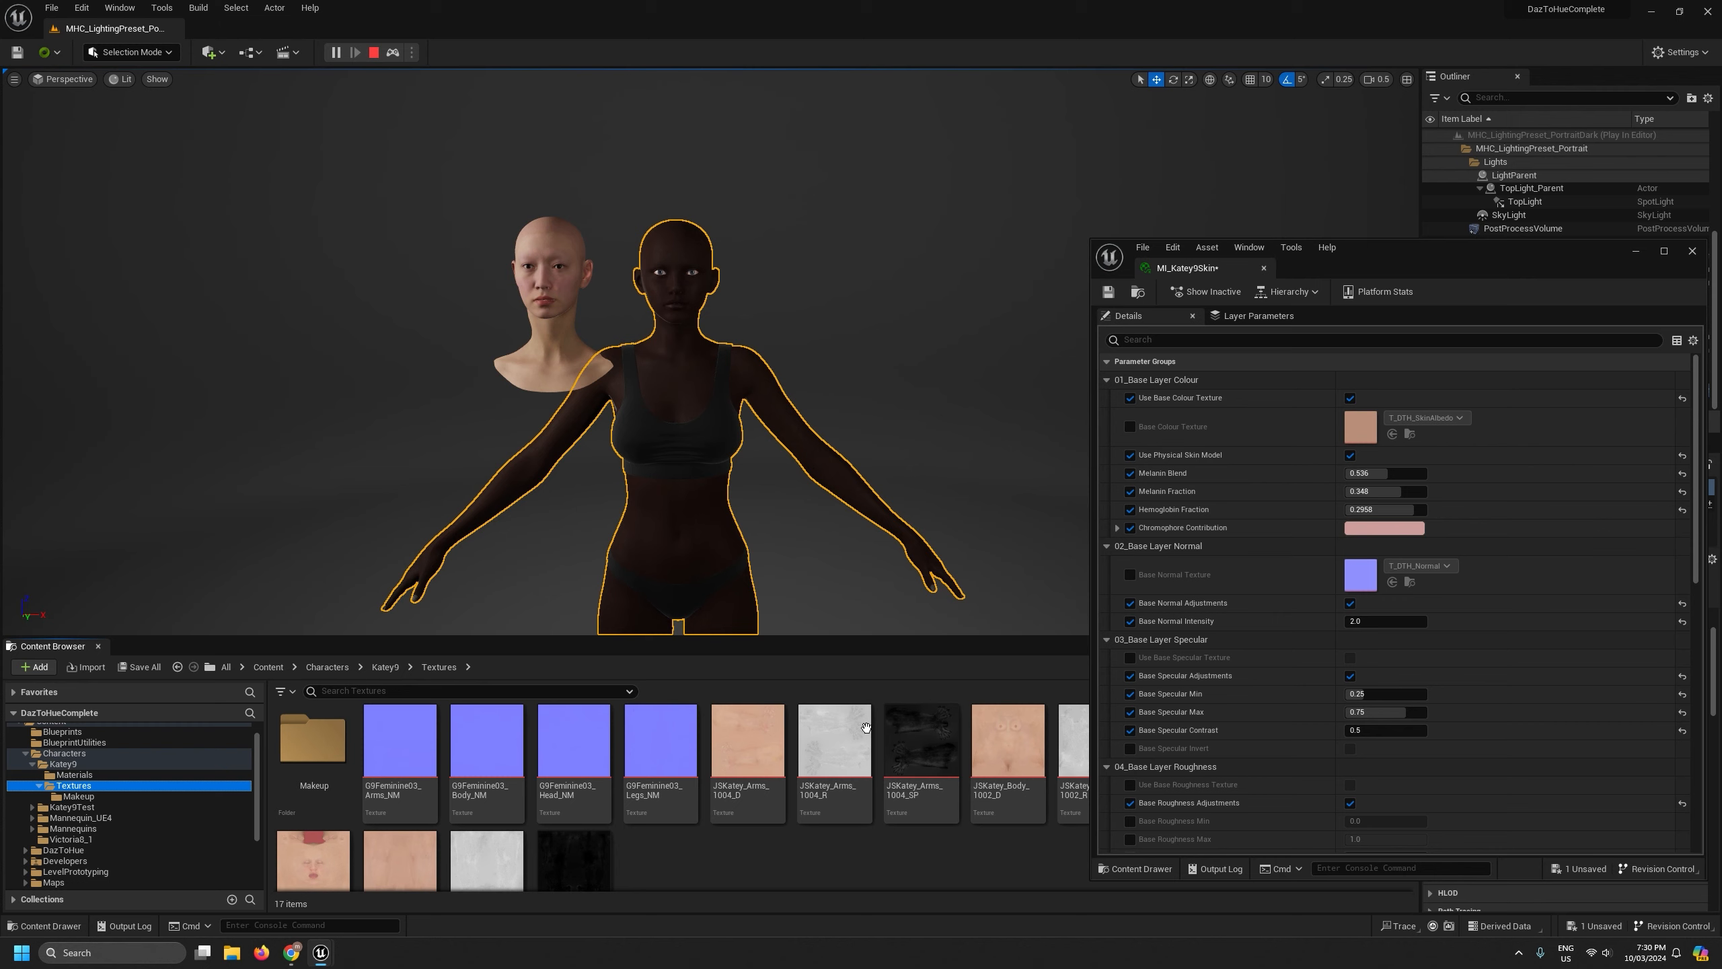
key(w)
right_drag(732, 515, 597, 508)
key(d)
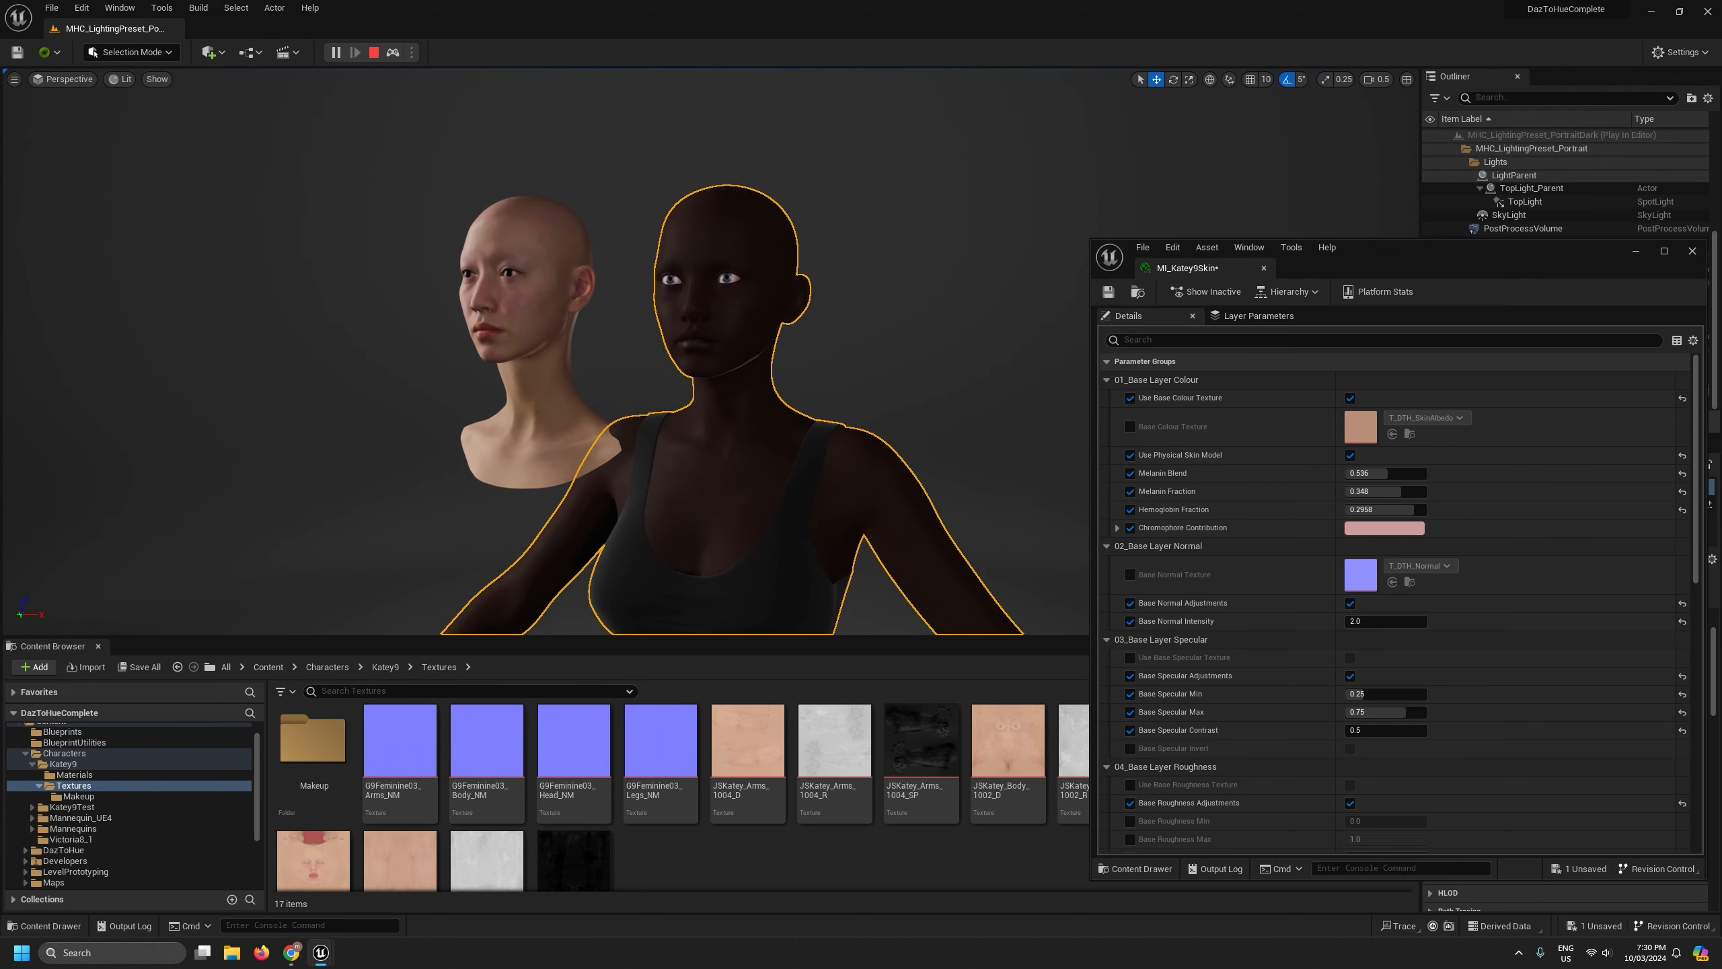
drag(1418, 509, 1396, 490)
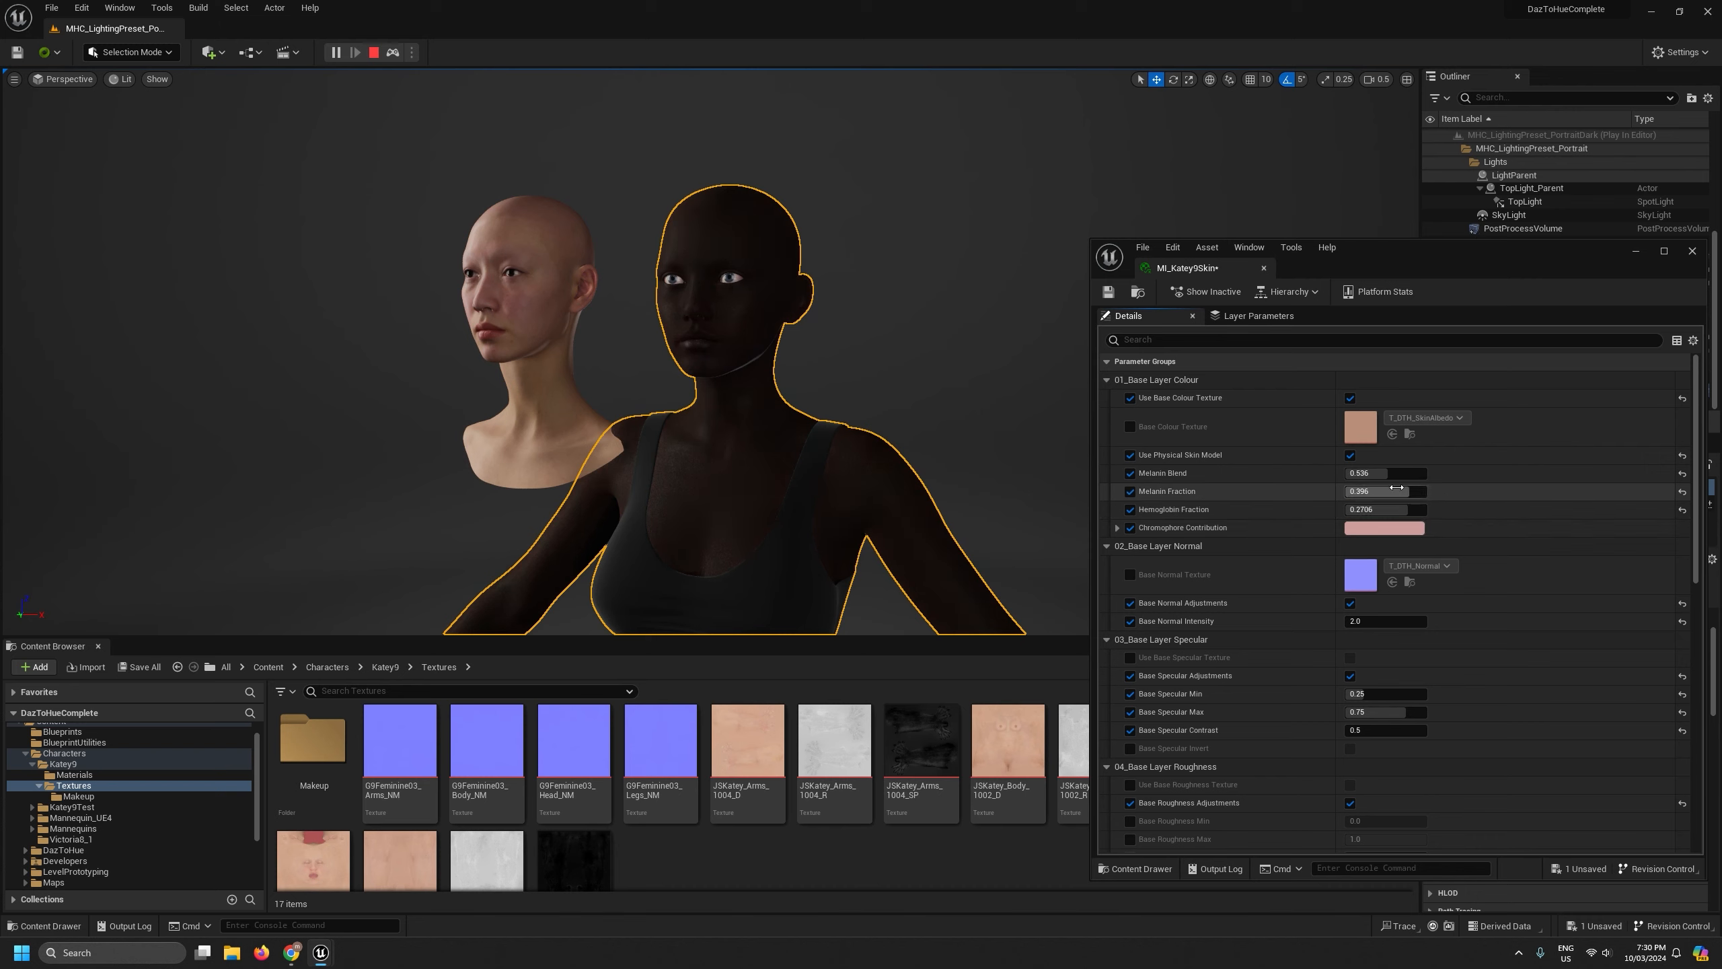
Turn off Use Physical Skin Model and Use Base Colour Texture with their overrides, and deselect the character
click(1350, 455)
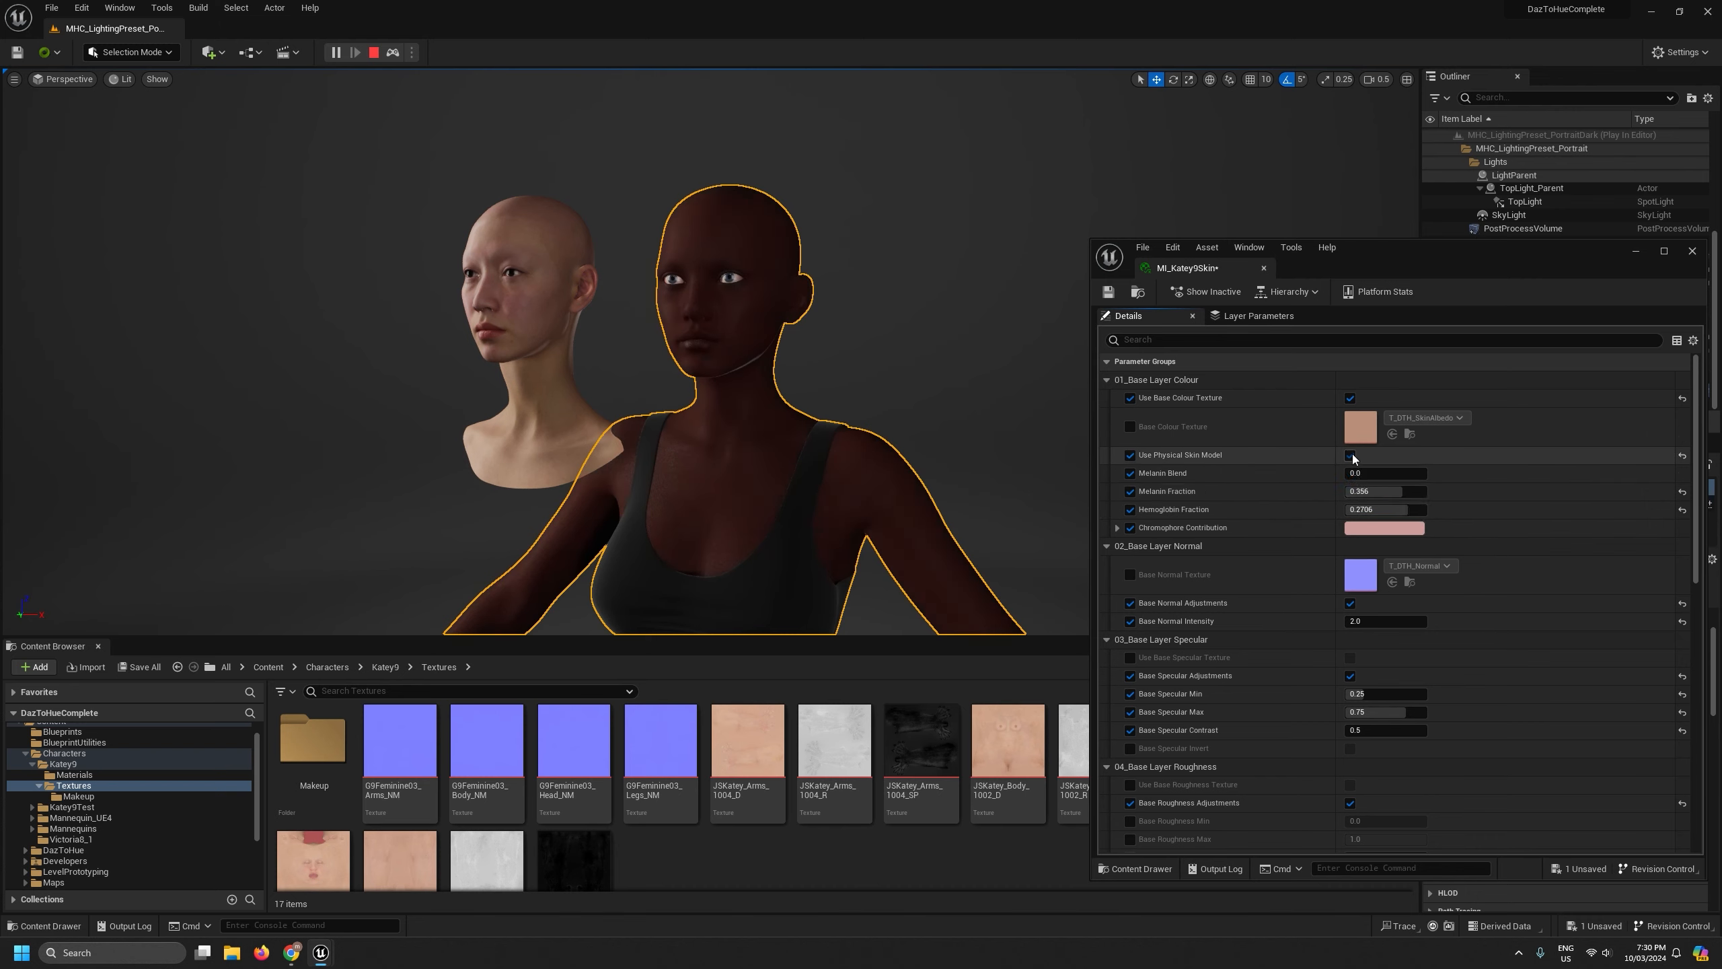
click(1130, 455)
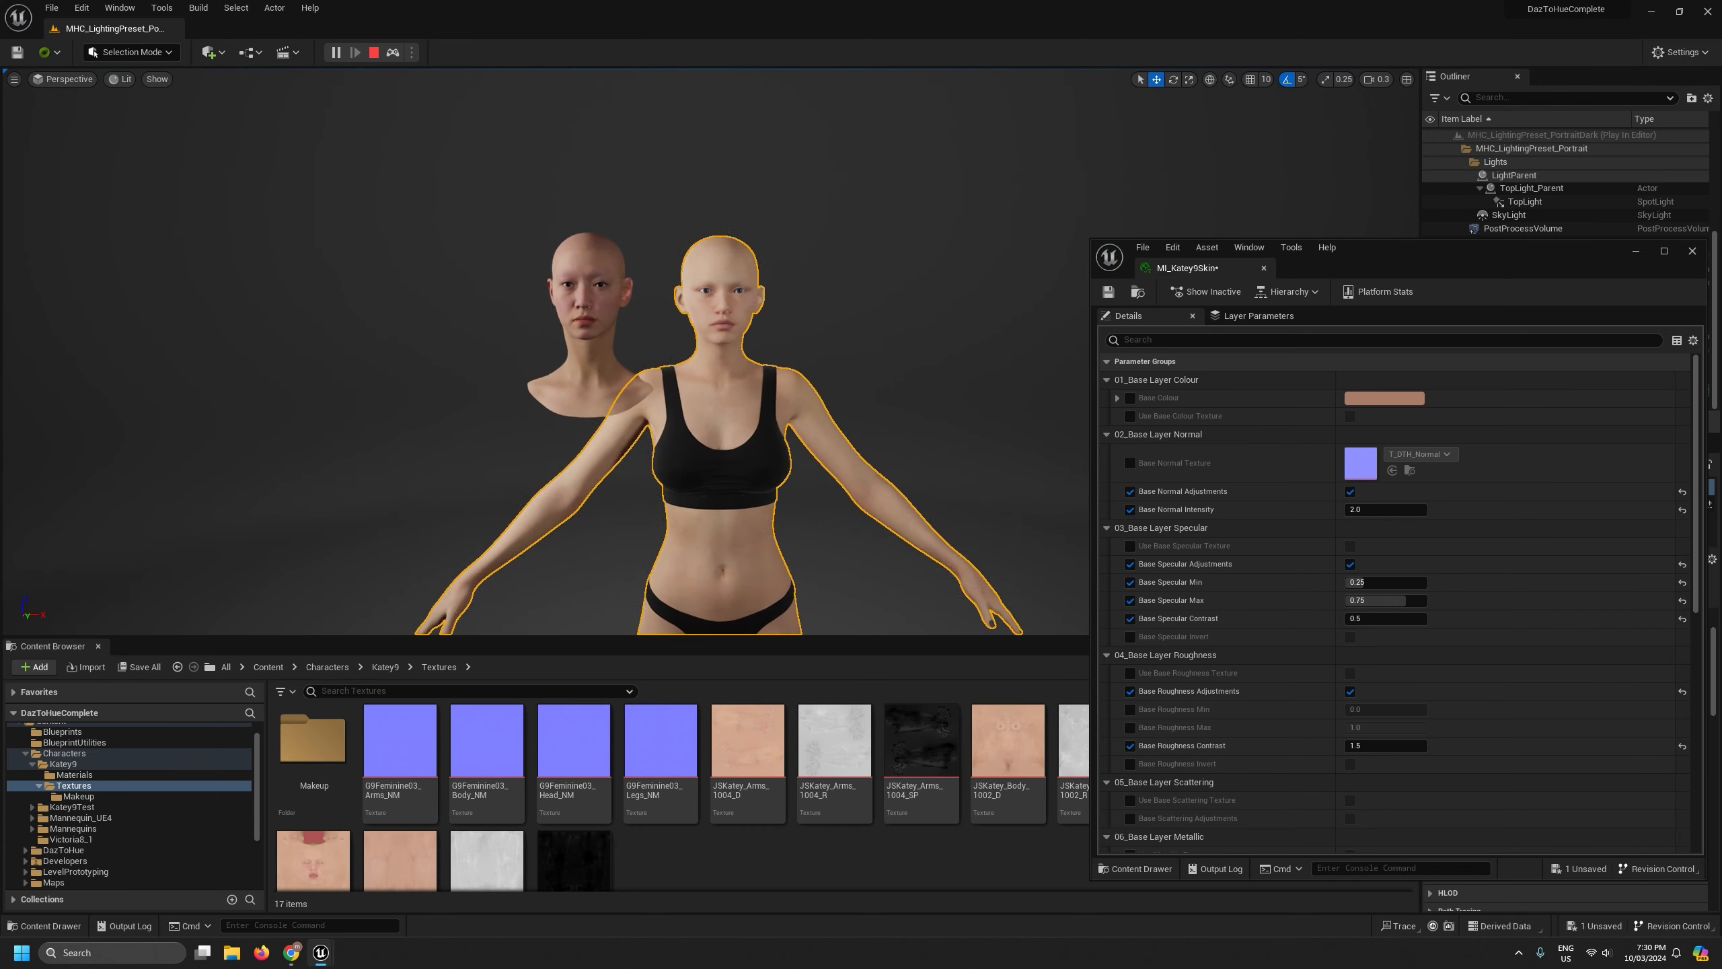
click(930, 284)
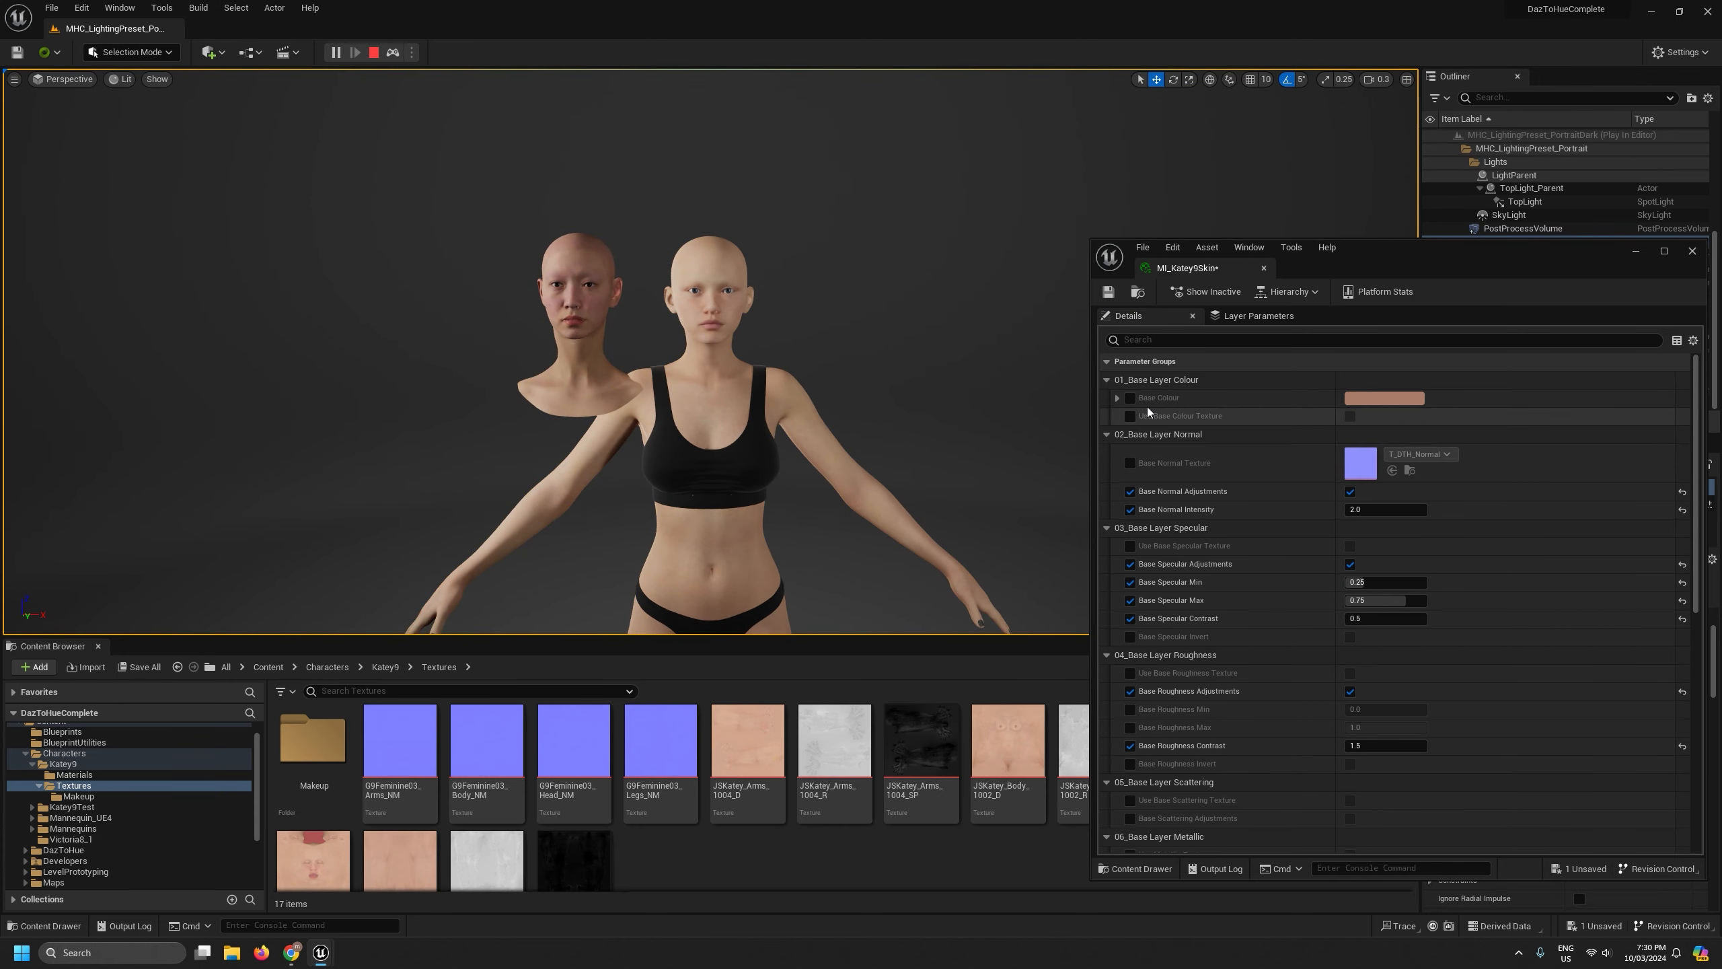
Examine the Base Layer Fuzz and Secondary Layer parameters and Katey9's face in close-up
scroll(1215, 547, down, 3)
scroll(1215, 547, down, 10)
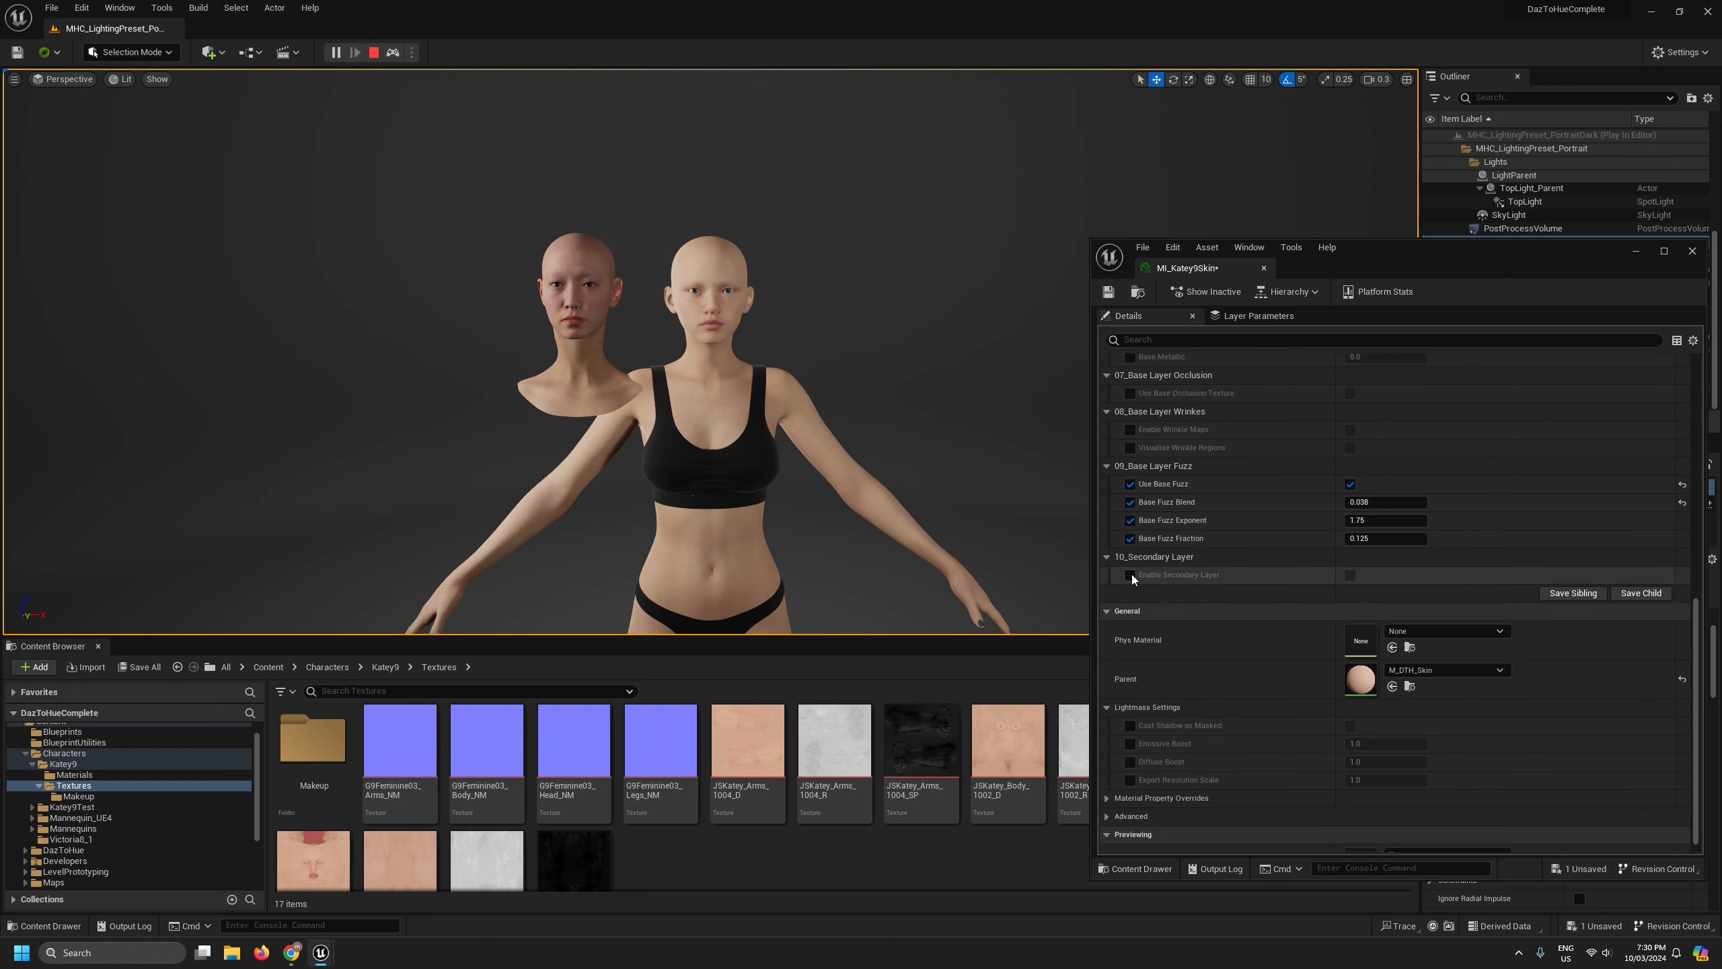
key(w)
right_drag(949, 421, 969, 339)
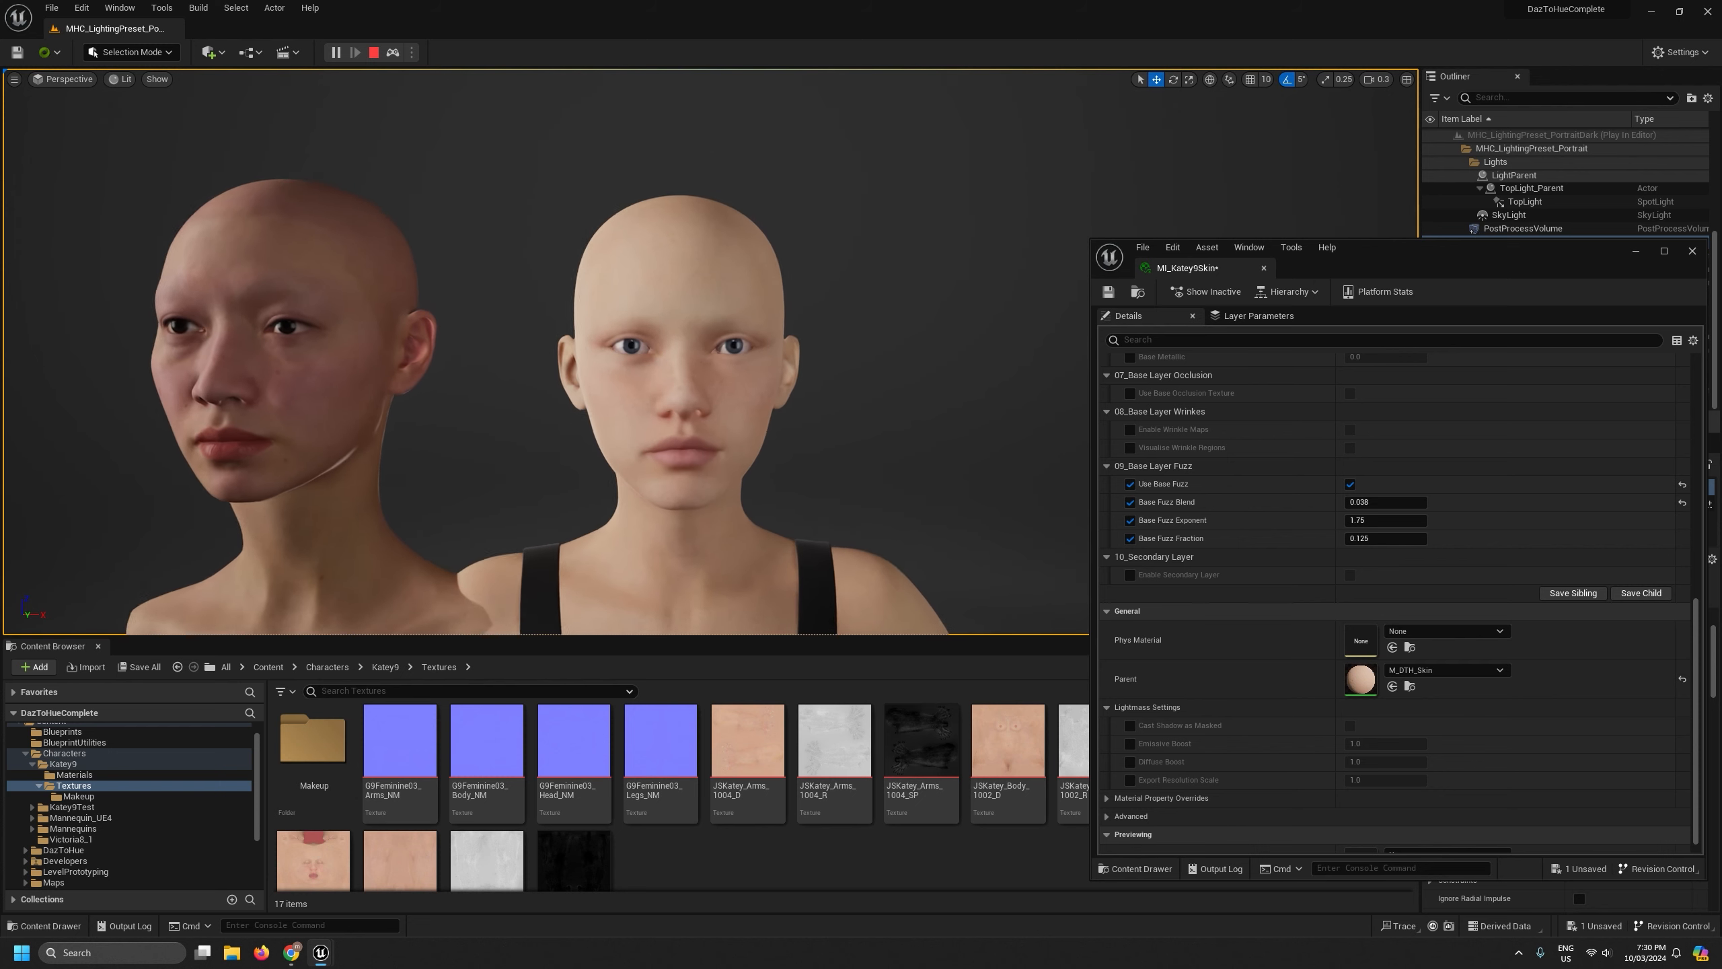
key(w)
right_drag(780, 332, 780, 332)
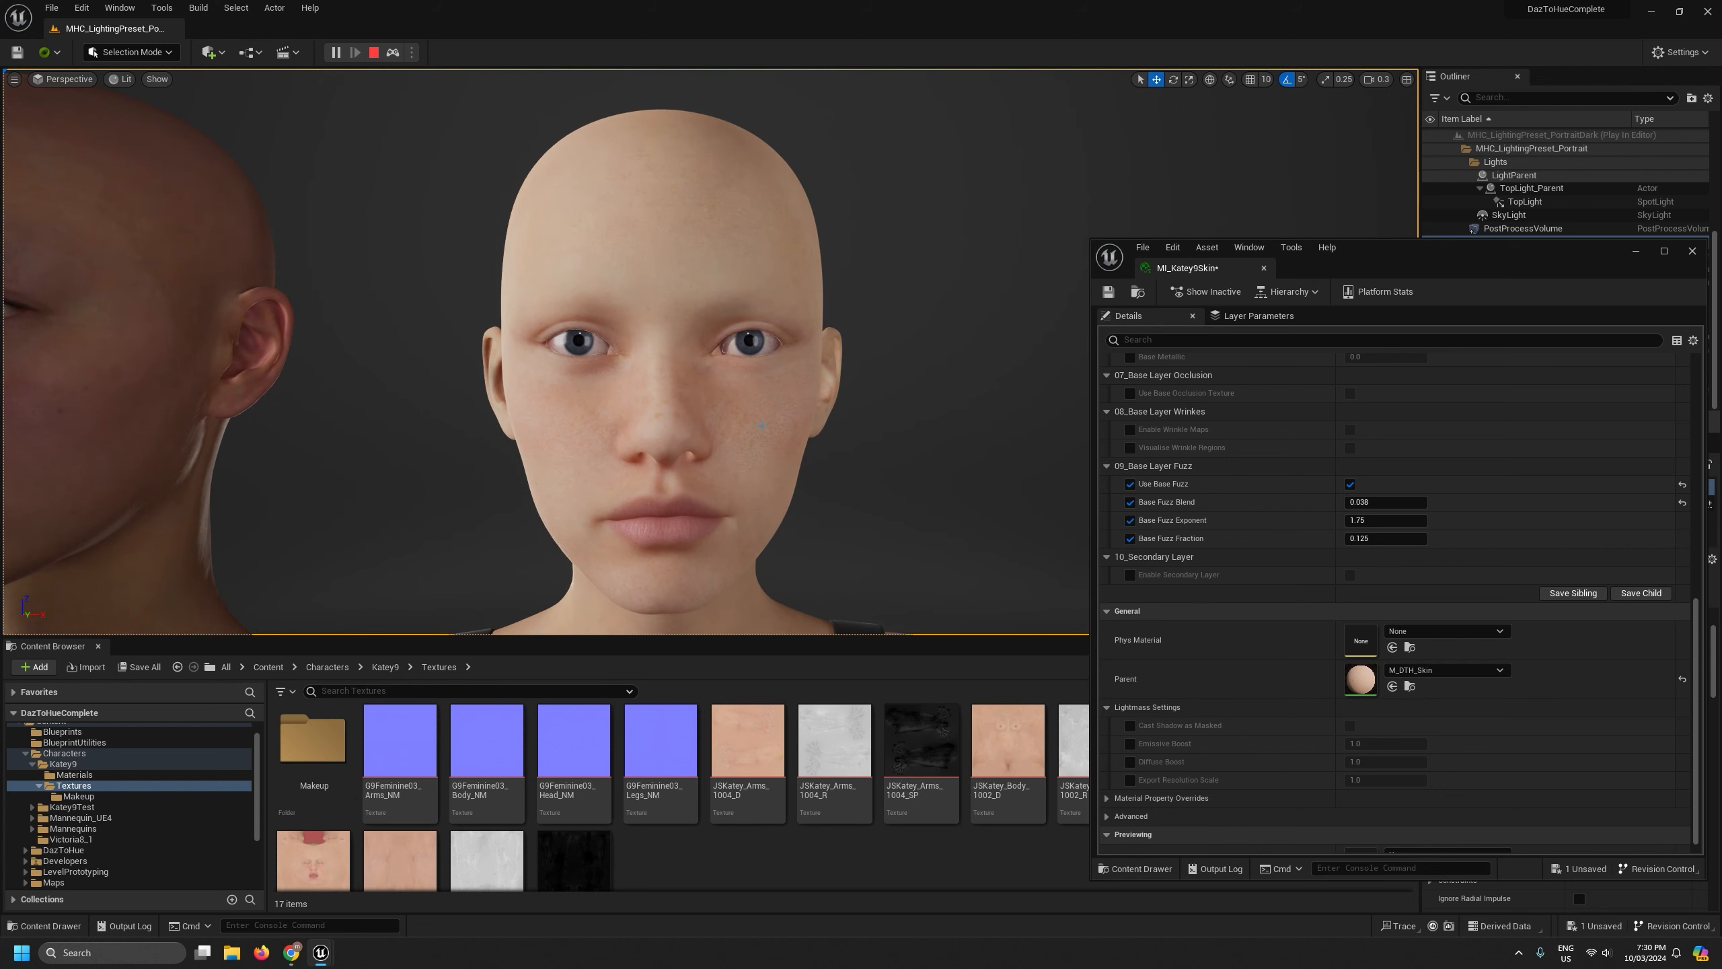
right_drag(819, 255, 783, 281)
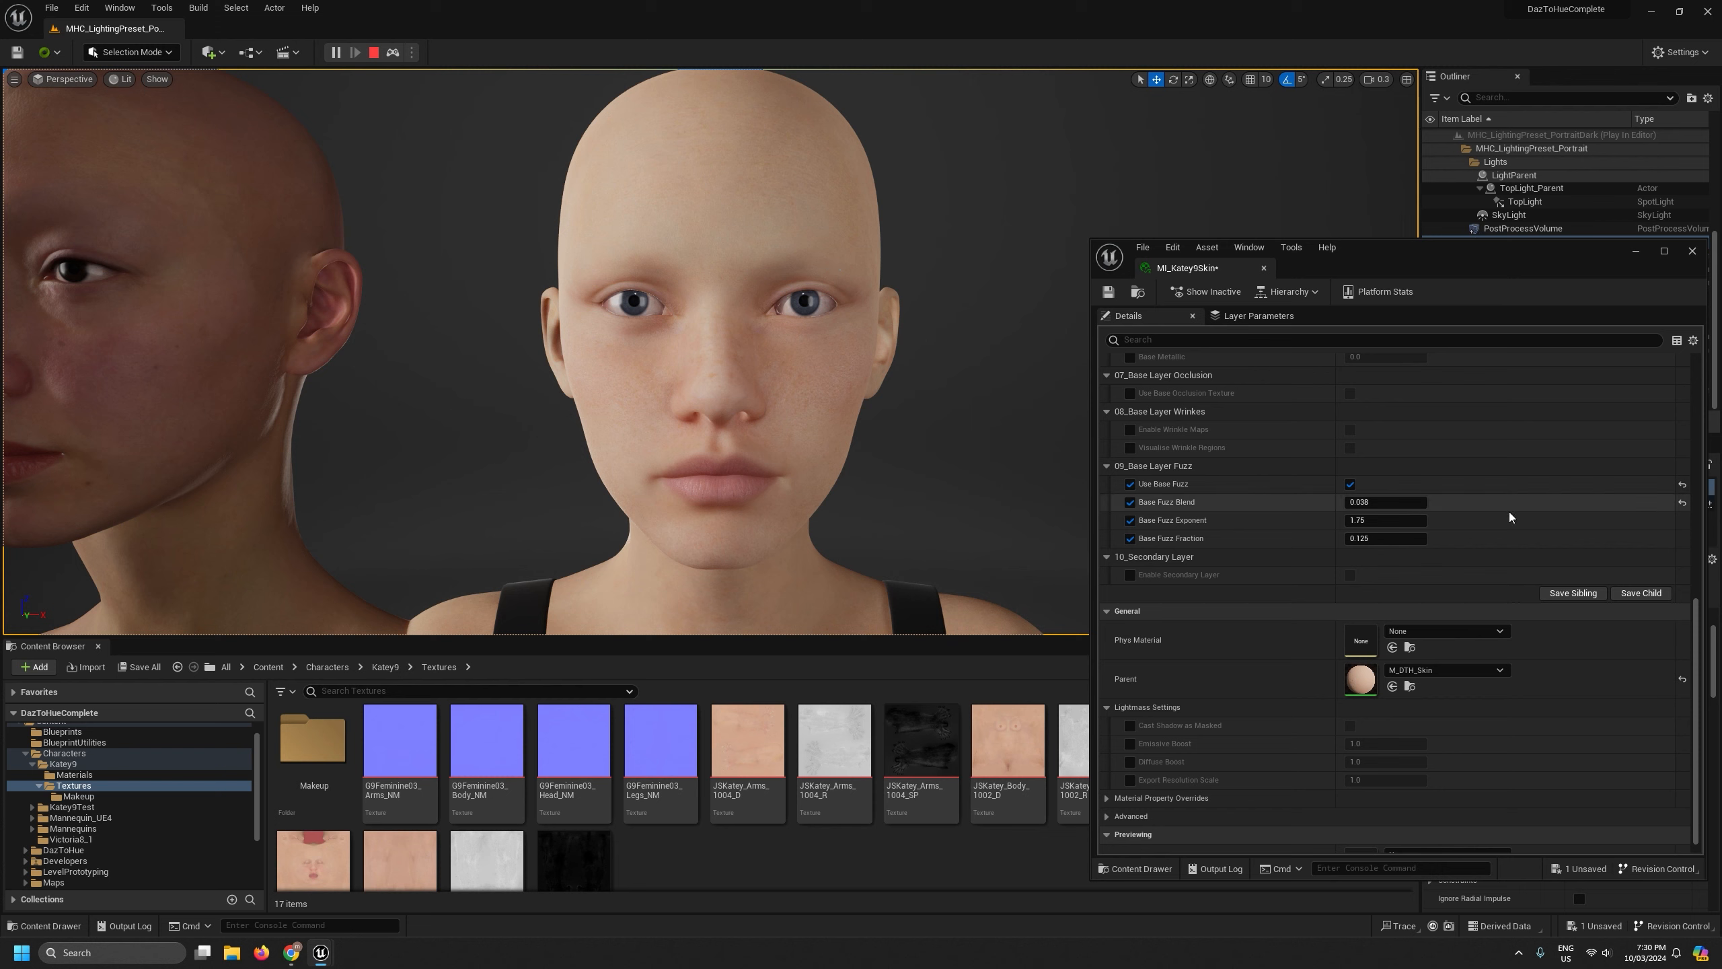